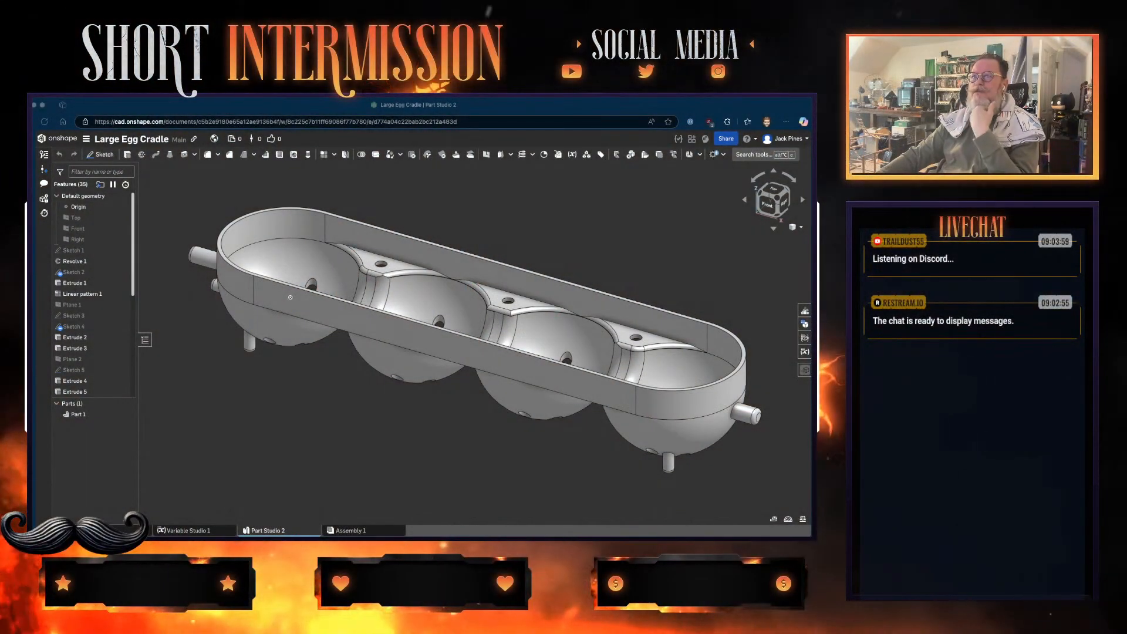
# - Return to the documents list and open the Amethyst Stand document
pyautogui.click(95, 143)
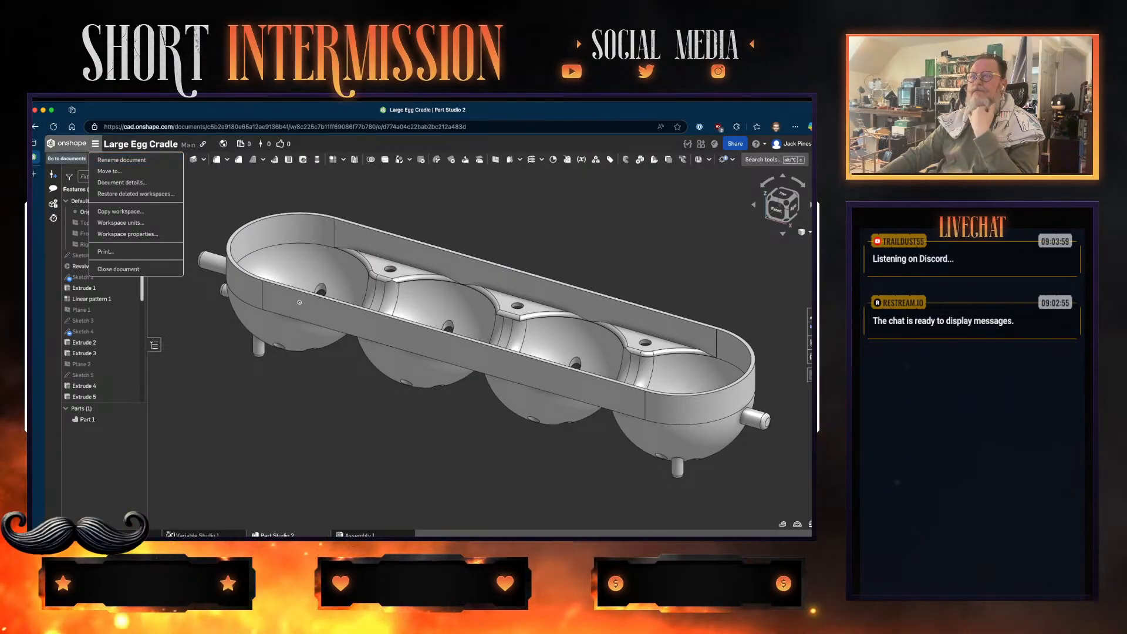
pyautogui.click(66, 143)
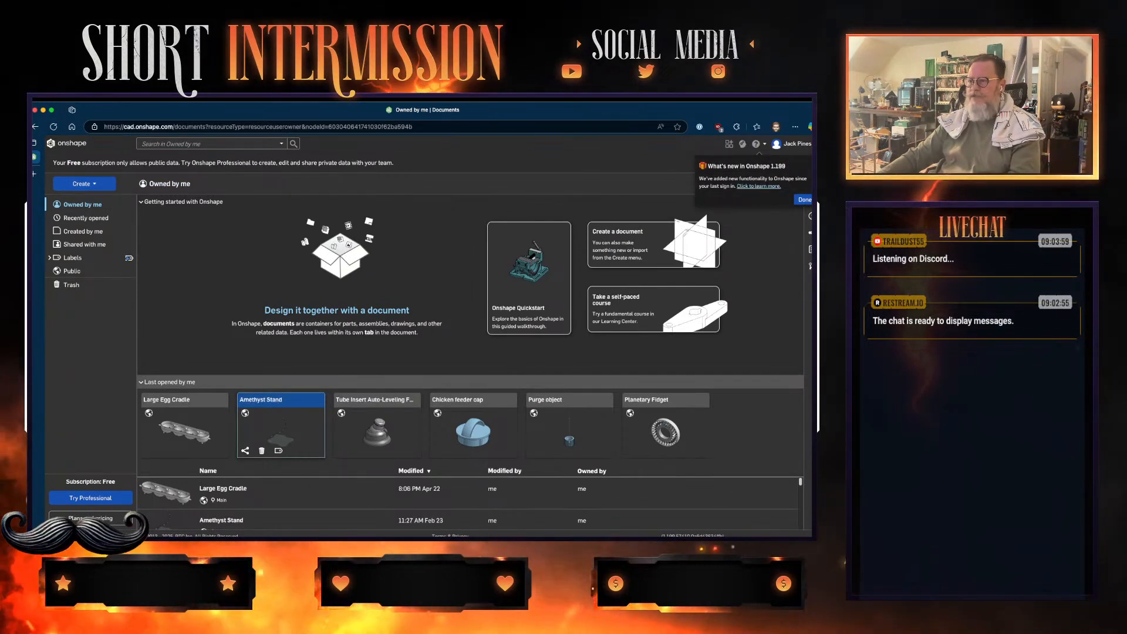
pyautogui.click(281, 432)
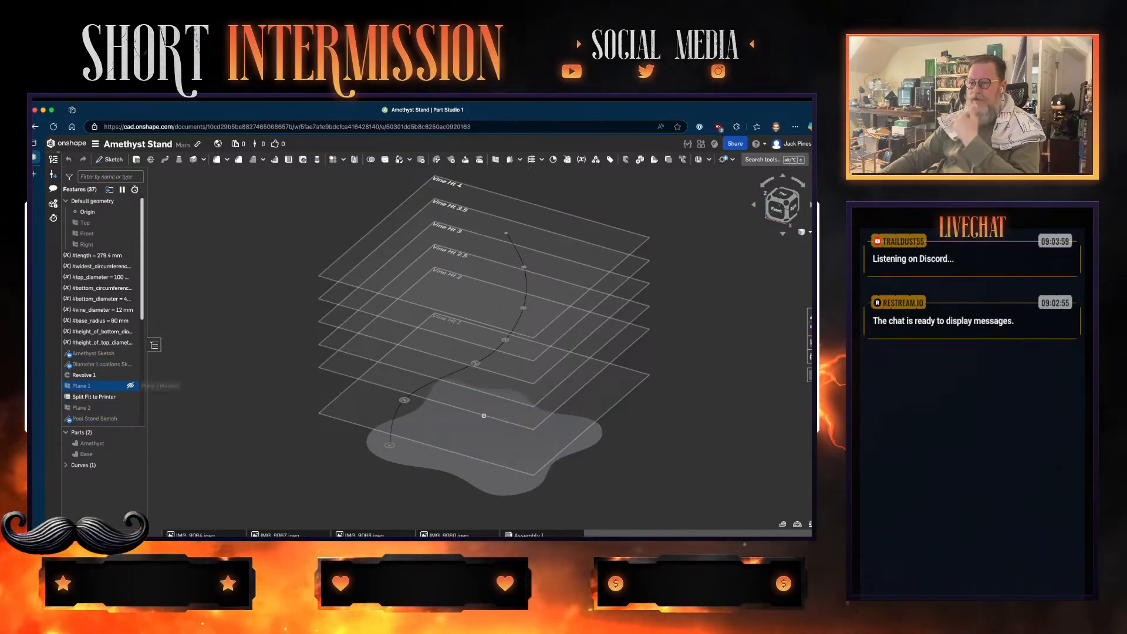
# - Show the hidden Base and Amethyst parts alongside the vine planes and spline
pyautogui.scroll(-5, 106, 411)
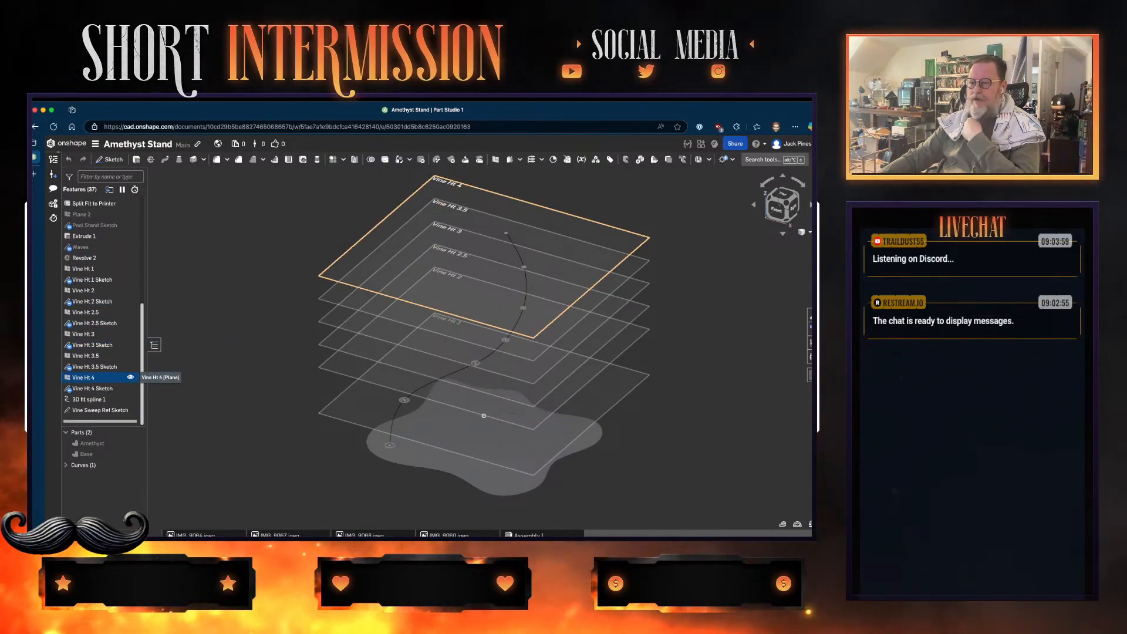
pyautogui.scroll(5, 130, 372)
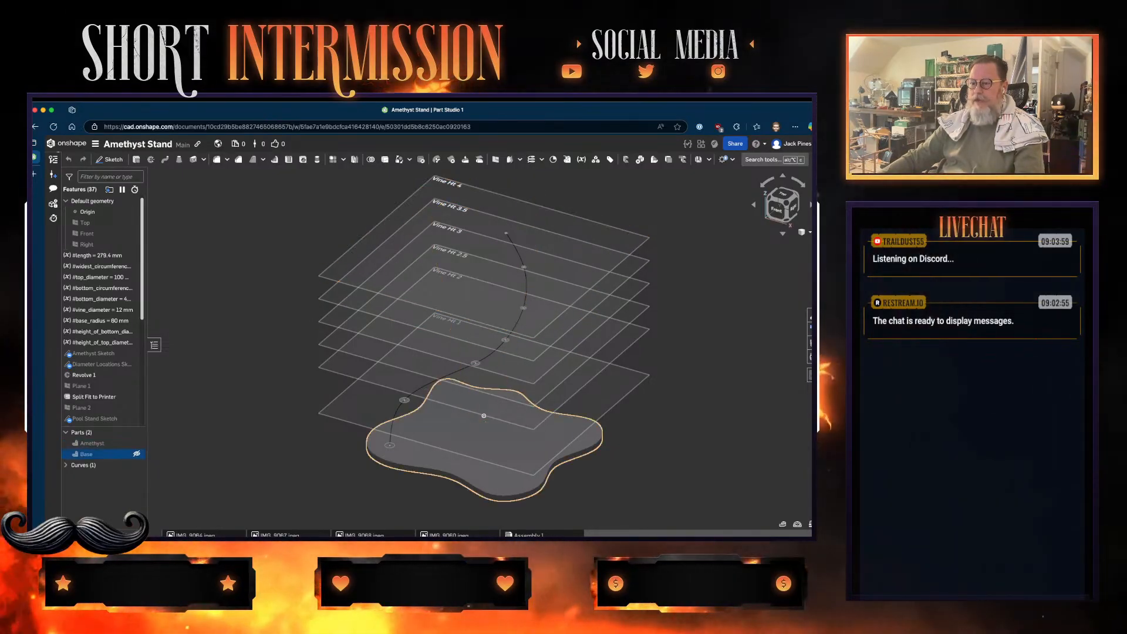
pyautogui.click(137, 454)
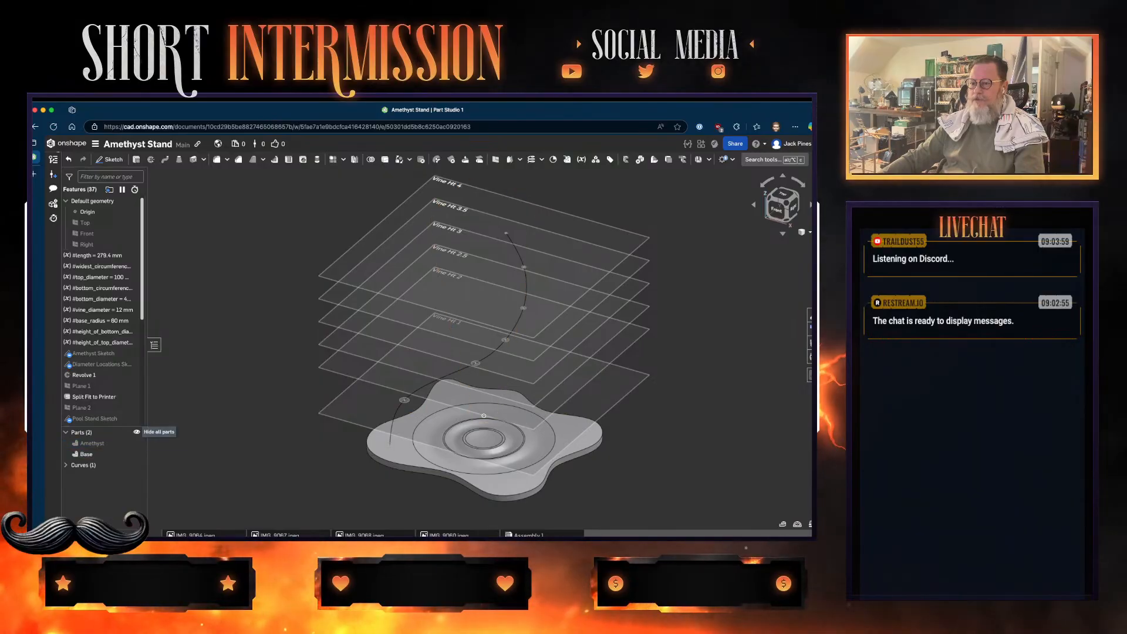
pyautogui.click(136, 442)
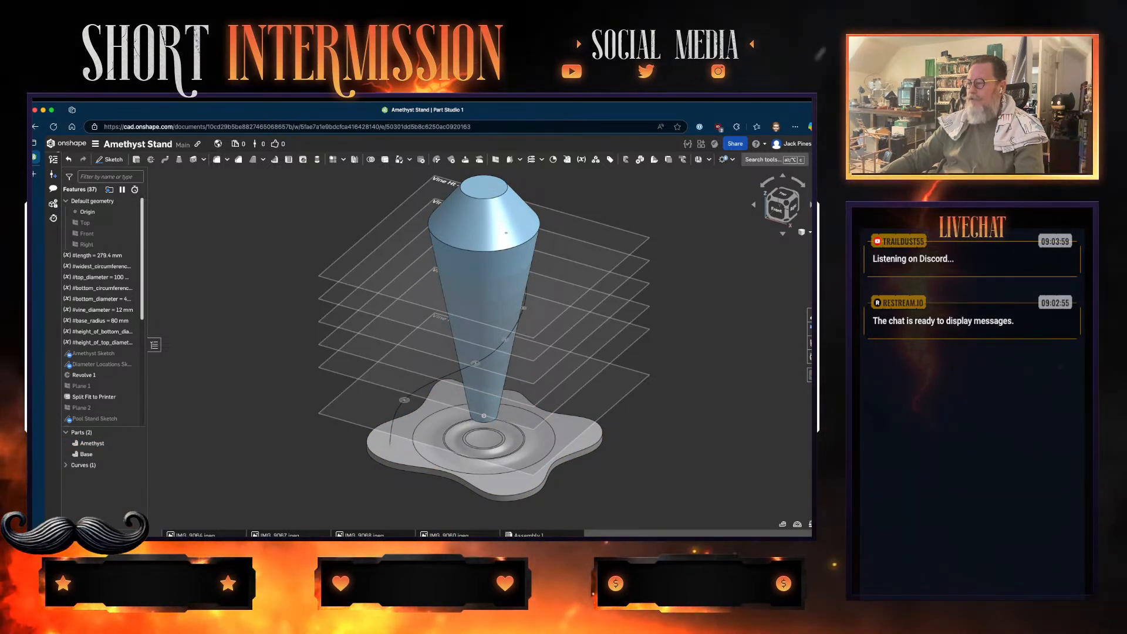
# - Examine from above how the vine spline and its profile circles pass around the amethyst and over the base
pyautogui.moveTo(483, 340); pyautogui.dragTo(459, 337, button='middle')
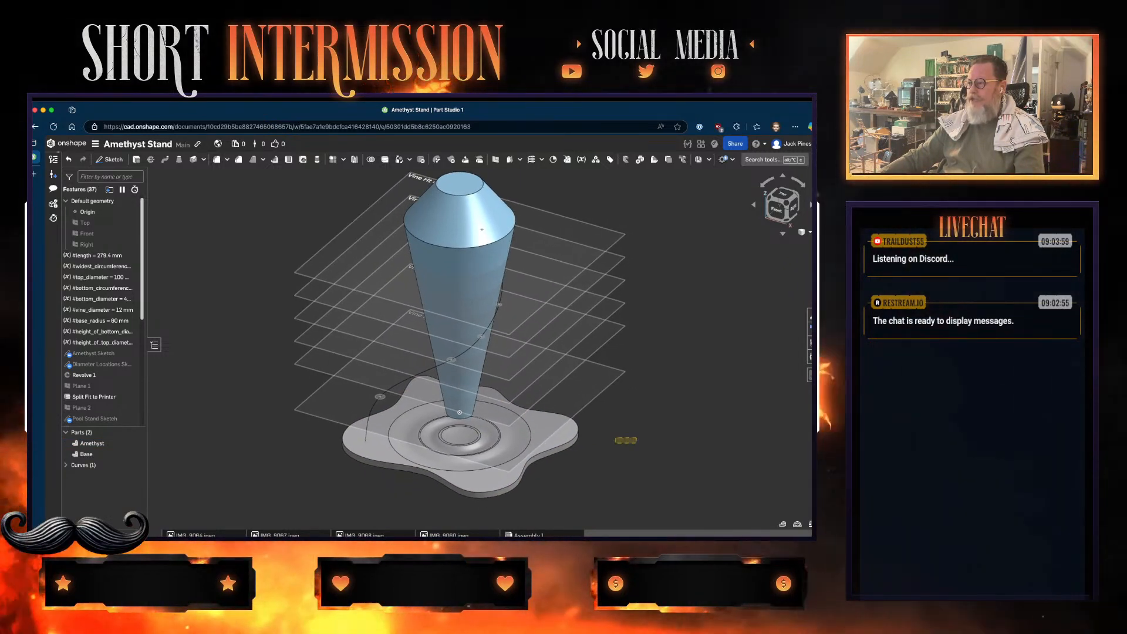
pyautogui.moveTo(460, 337); pyautogui.dragTo(467, 409, button='right')
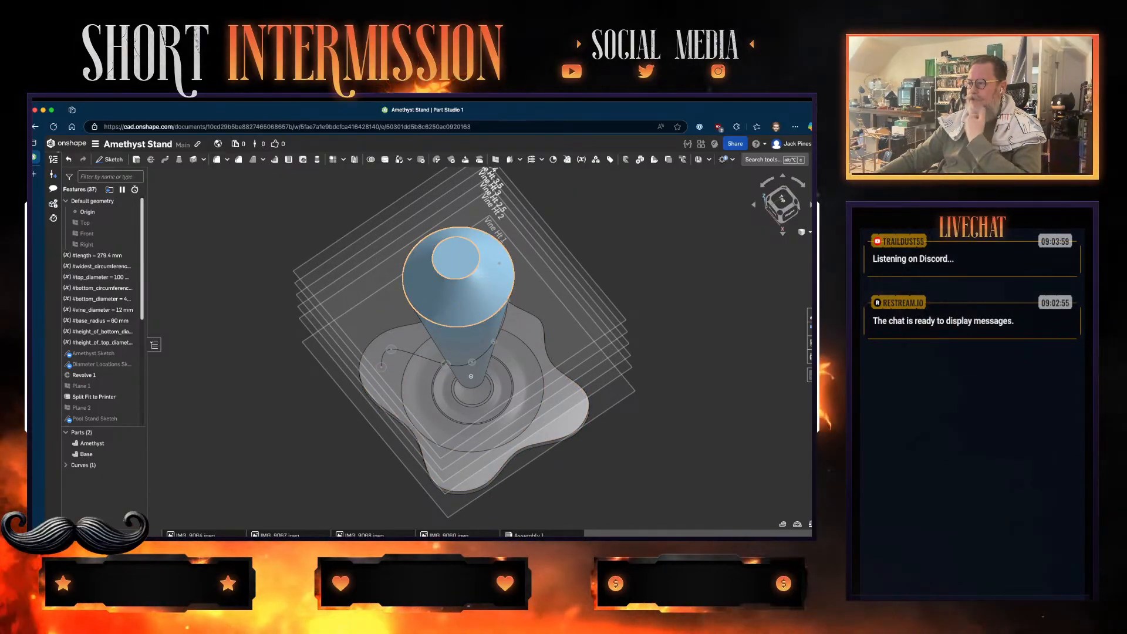
pyautogui.moveTo(451, 365); pyautogui.dragTo(442, 387, button='right')
pyautogui.scroll(10, 393, 333)
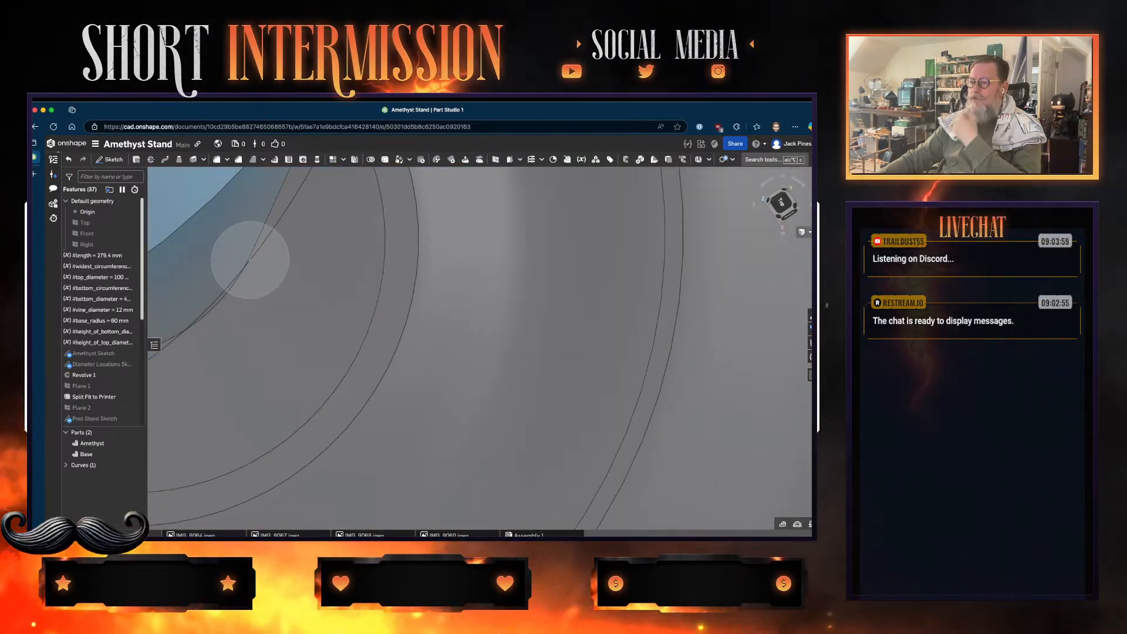
pyautogui.scroll(-1, 249, 261)
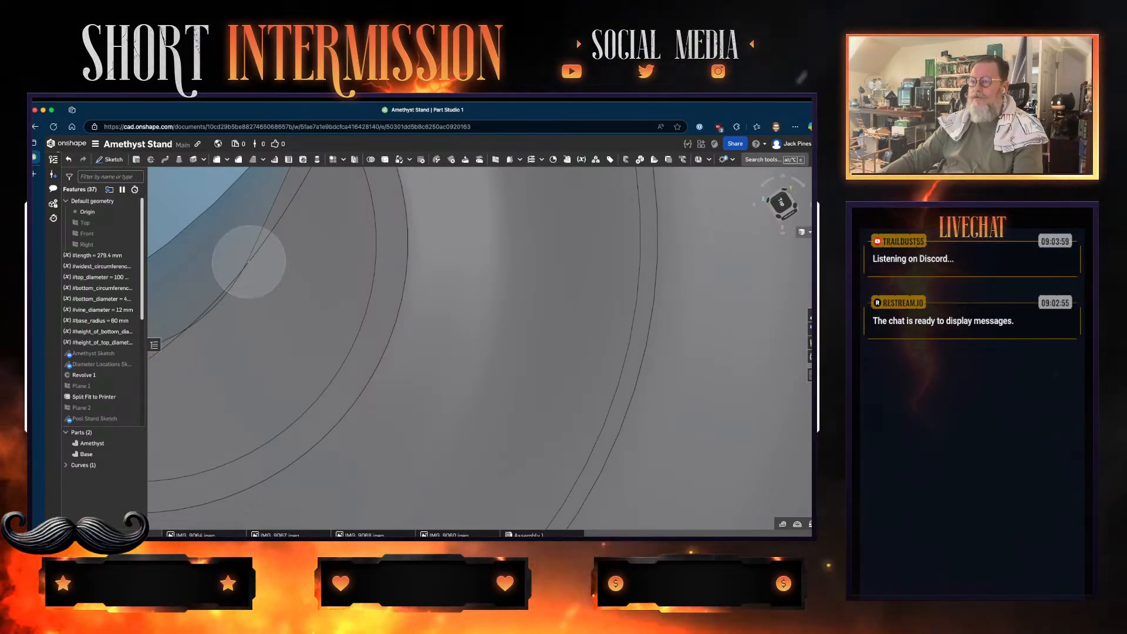
pyautogui.rightClick(307, 409)
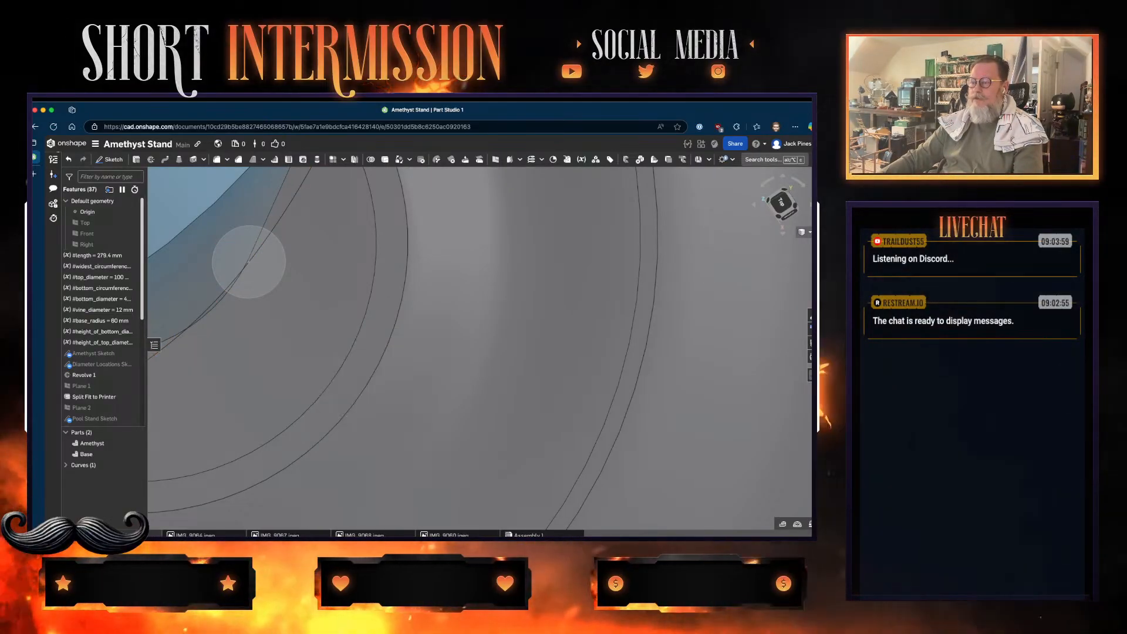
pyautogui.rightClick(282, 431)
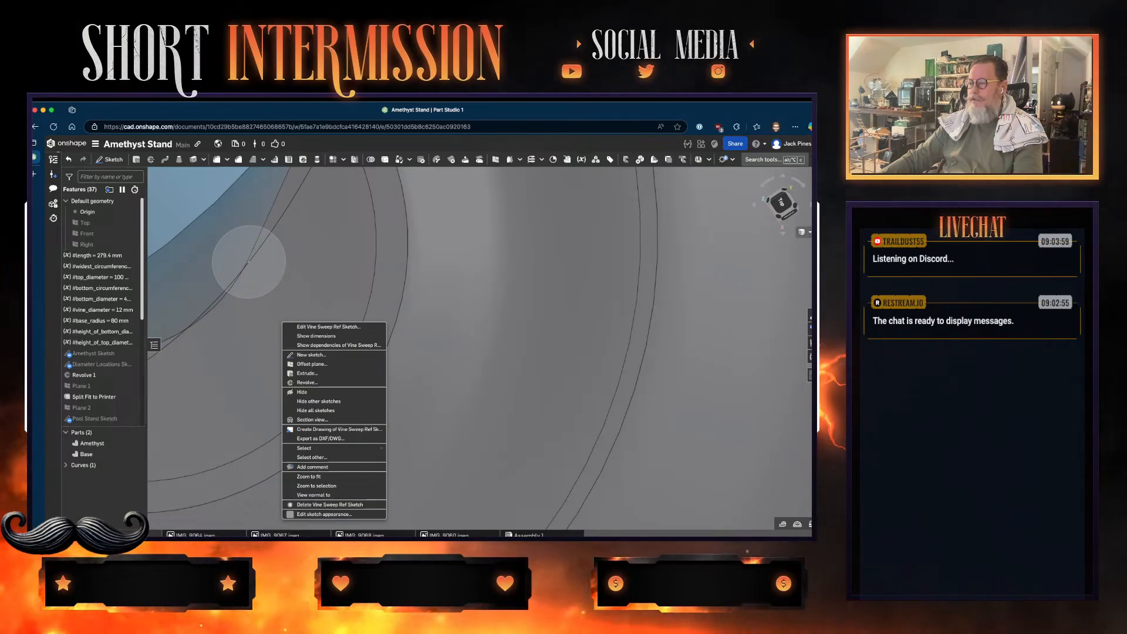
pyautogui.rightClick(701, 314)
pyautogui.rightClick(705, 265)
pyautogui.press('Escape')
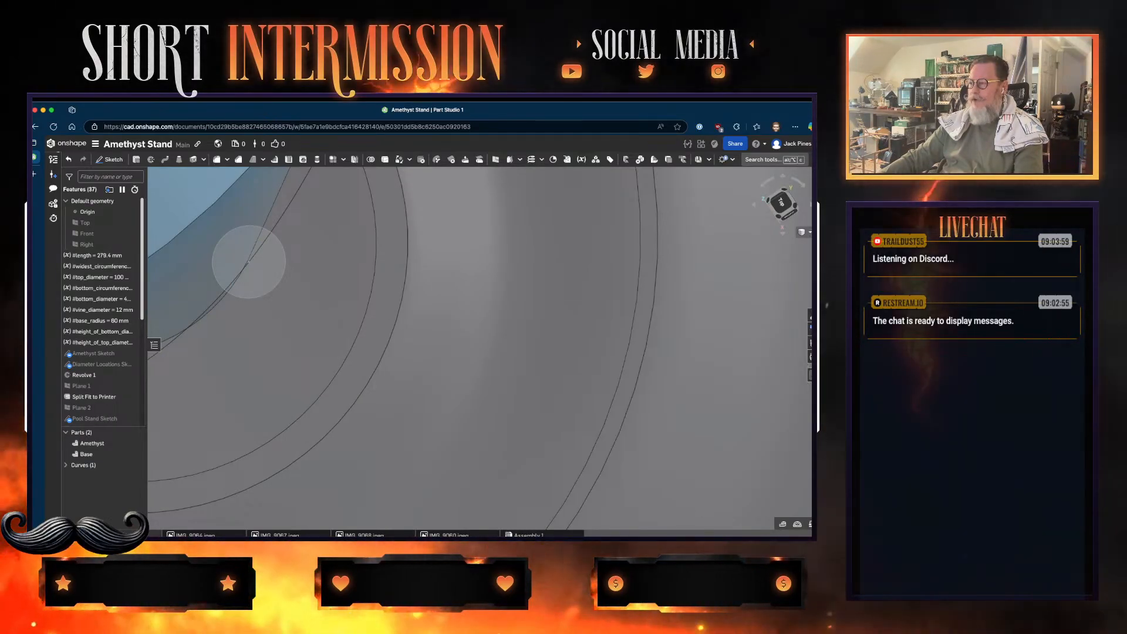
pyautogui.moveTo(411, 347)
pyautogui.mouseDown(button='right')
pyautogui.moveTo(529, 293)
pyautogui.moveTo(440, 179)
pyautogui.moveTo(289, 182)
pyautogui.moveTo(155, 206)
pyautogui.moveTo(161, 167)
pyautogui.moveTo(227, 177)
pyautogui.moveTo(239, 194)
pyautogui.moveTo(210, 234)
pyautogui.moveTo(282, 296)
pyautogui.moveTo(291, 322)
pyautogui.mouseUp(button='right')
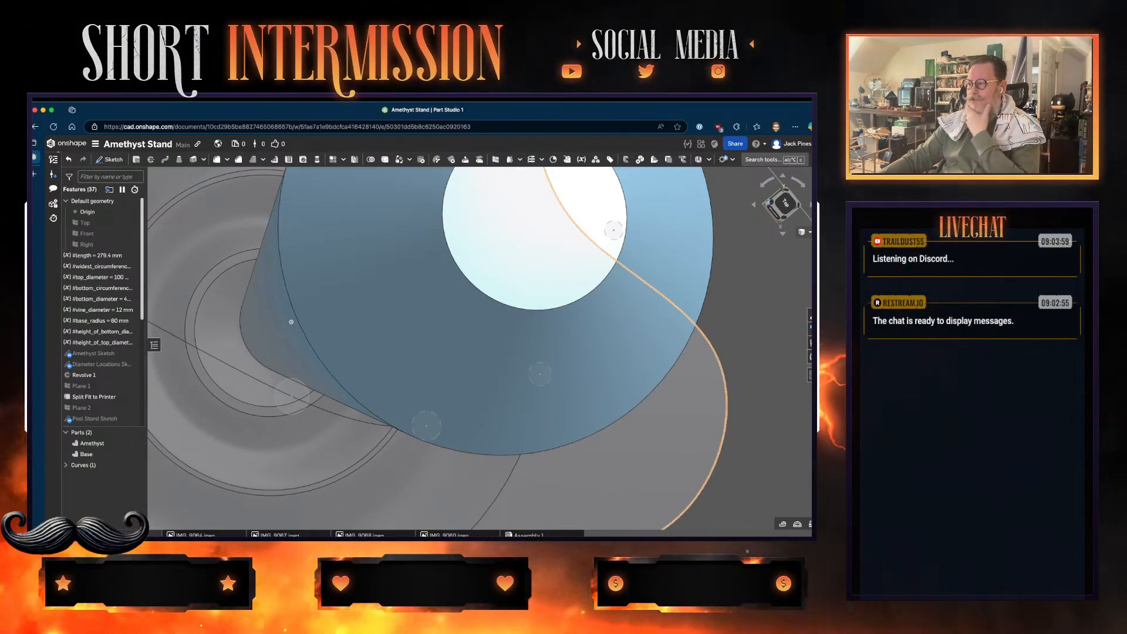
pyautogui.moveTo(479, 329); pyautogui.dragTo(346, 359, button='right')
pyautogui.moveTo(418, 326); pyautogui.dragTo(375, 330, button='right')
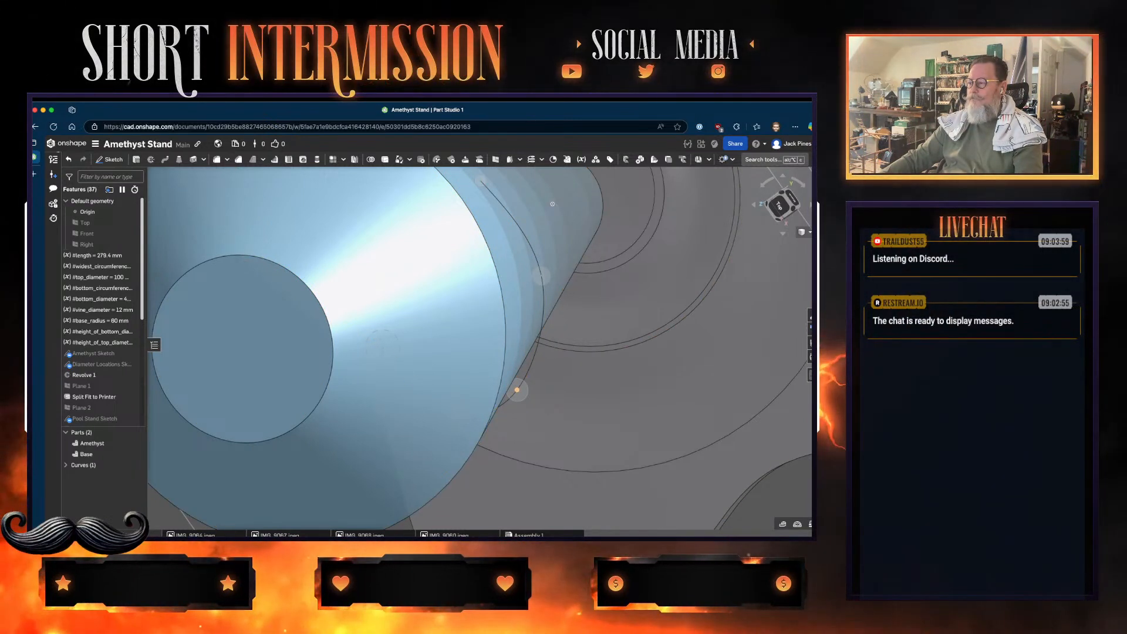
pyautogui.moveTo(517, 389); pyautogui.dragTo(425, 311, button='right')
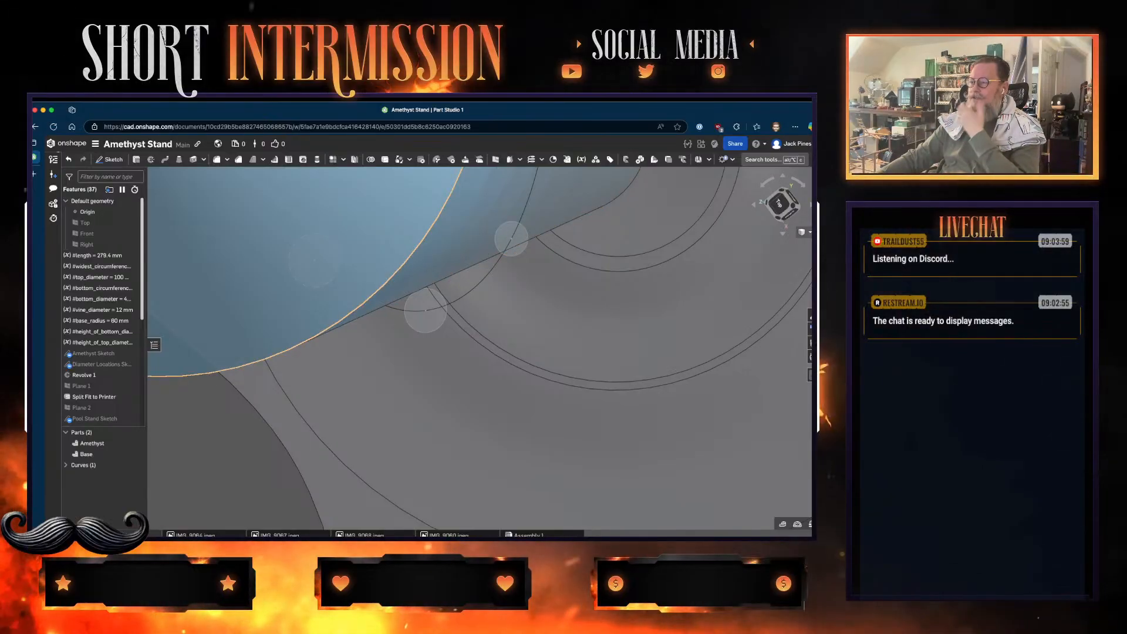
pyautogui.scroll(-5, 425, 310)
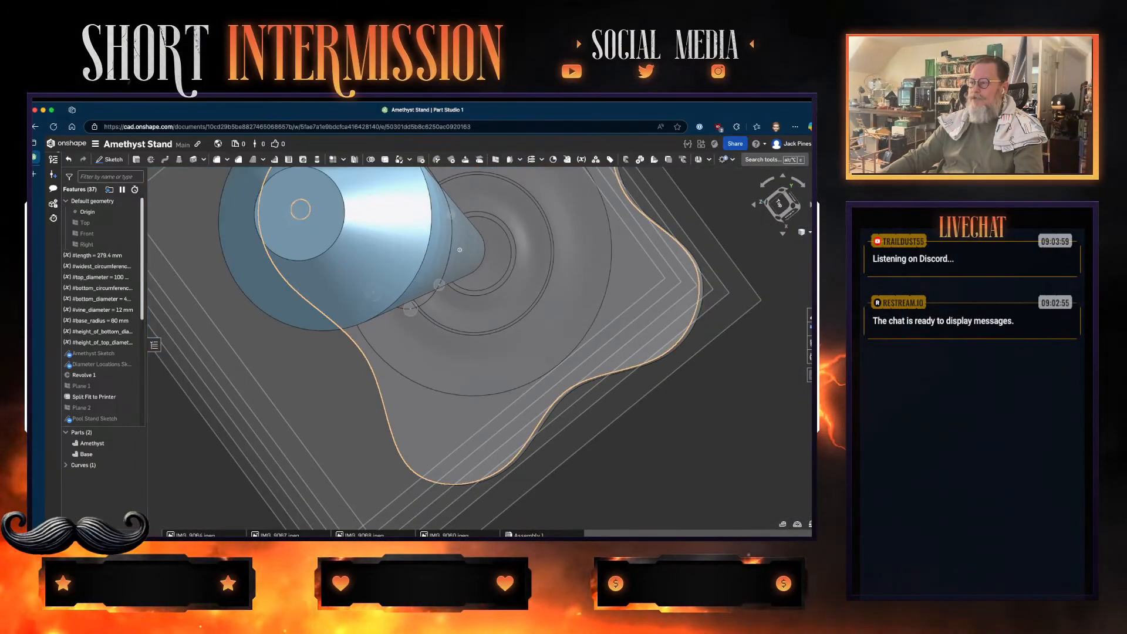
pyautogui.moveTo(425, 310); pyautogui.dragTo(499, 235, button='right')
pyautogui.scroll(-2, 527, 298)
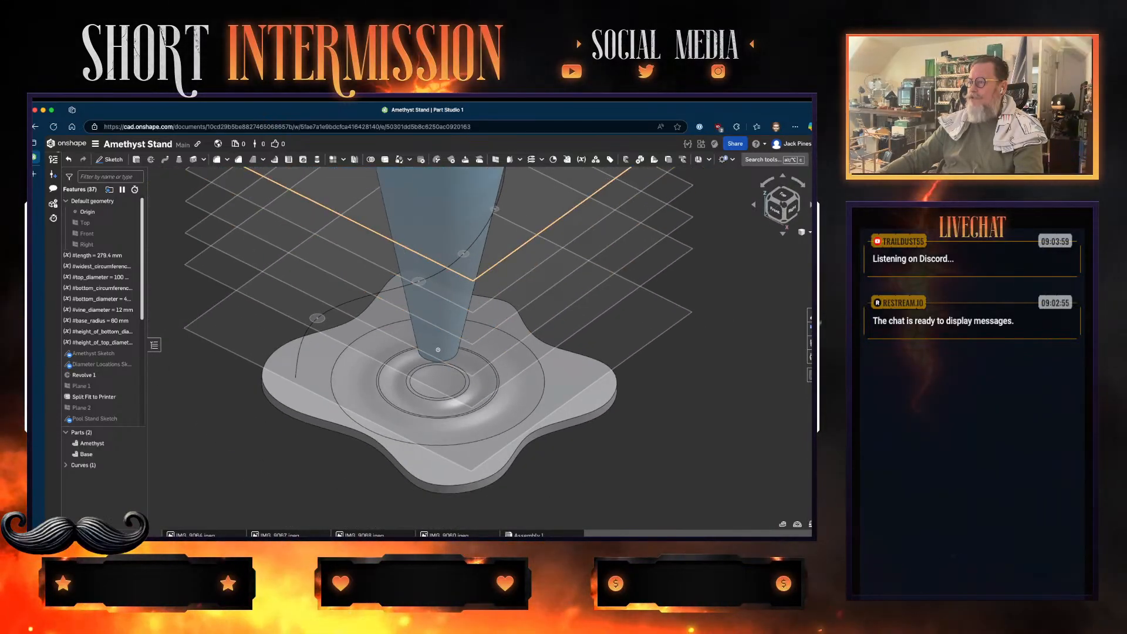
# - Inspect the whole stand from the side and from above, comparing the vine path with the amethyst's taper
pyautogui.moveTo(527, 299); pyautogui.dragTo(518, 288, button='right')
pyautogui.moveTo(721, 243); pyautogui.dragTo(603, 334, button='middle')
pyautogui.scroll(-2, 697, 330)
pyautogui.scroll(-1, 631, 317)
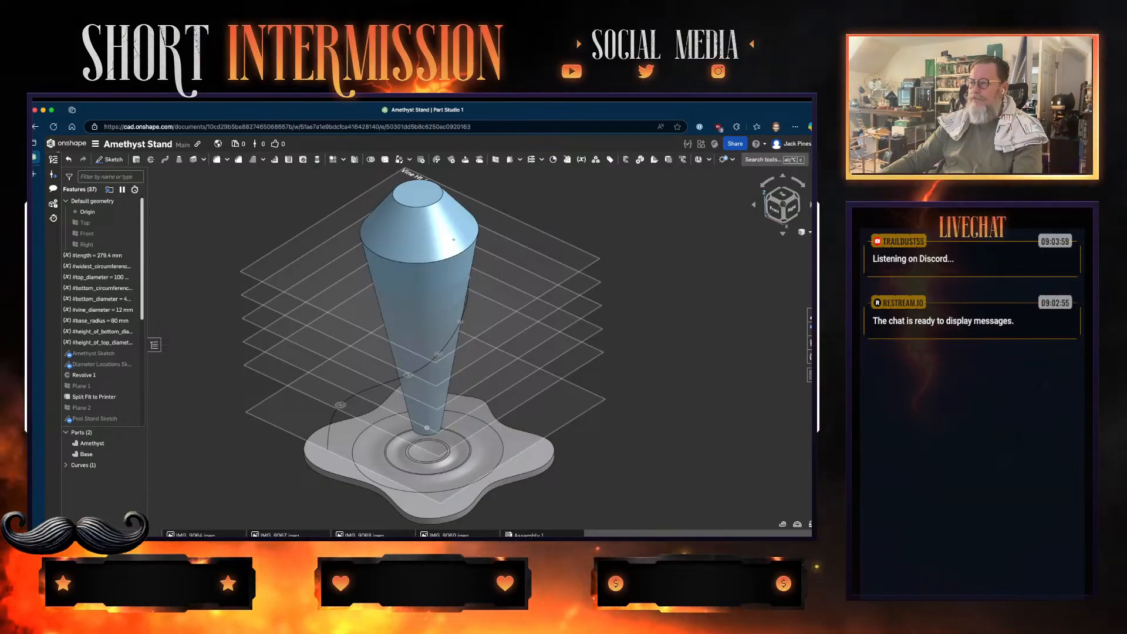
pyautogui.moveTo(661, 361); pyautogui.dragTo(617, 298, button='right')
pyautogui.moveTo(617, 298); pyautogui.dragTo(616, 320, button='middle')
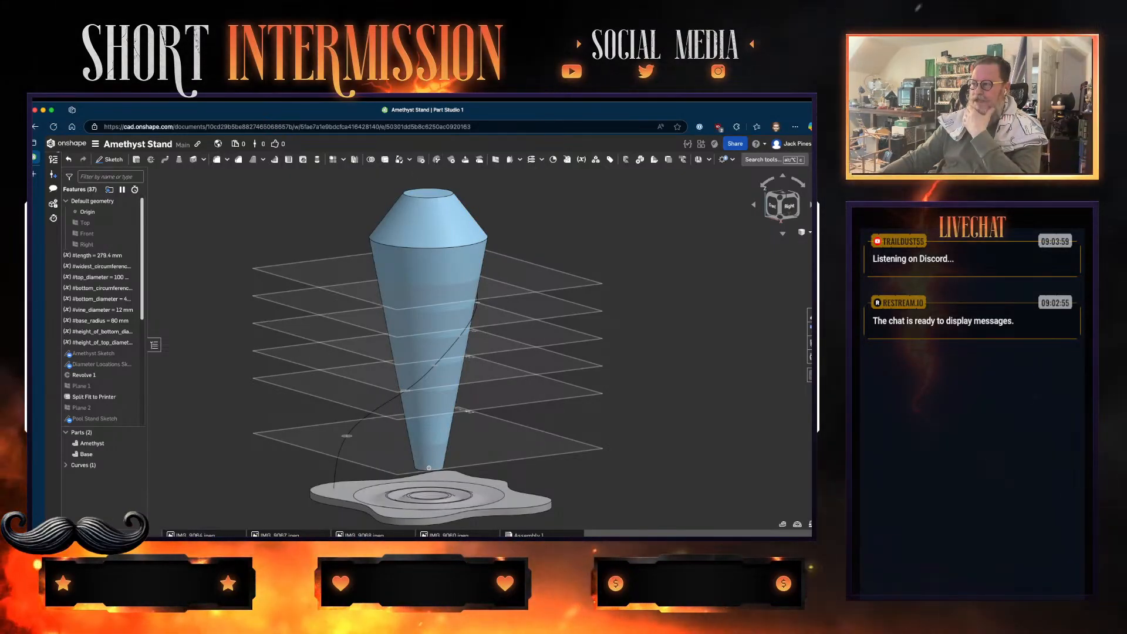
pyautogui.moveTo(429, 352); pyautogui.dragTo(370, 352, button='right')
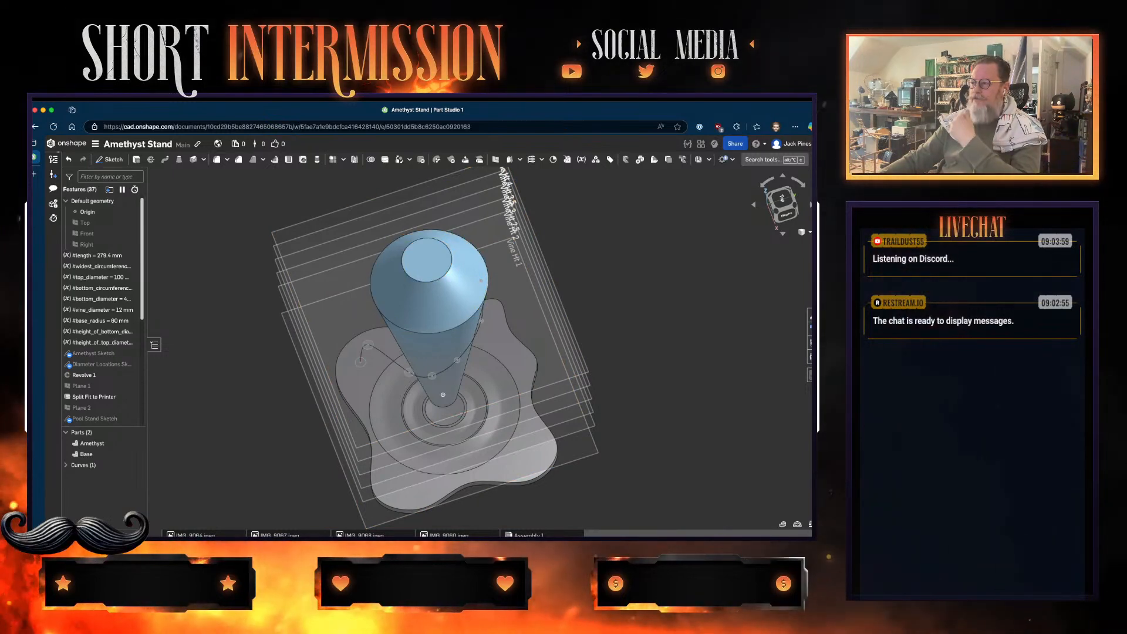
pyautogui.moveTo(480, 347); pyautogui.dragTo(511, 332, button='right')
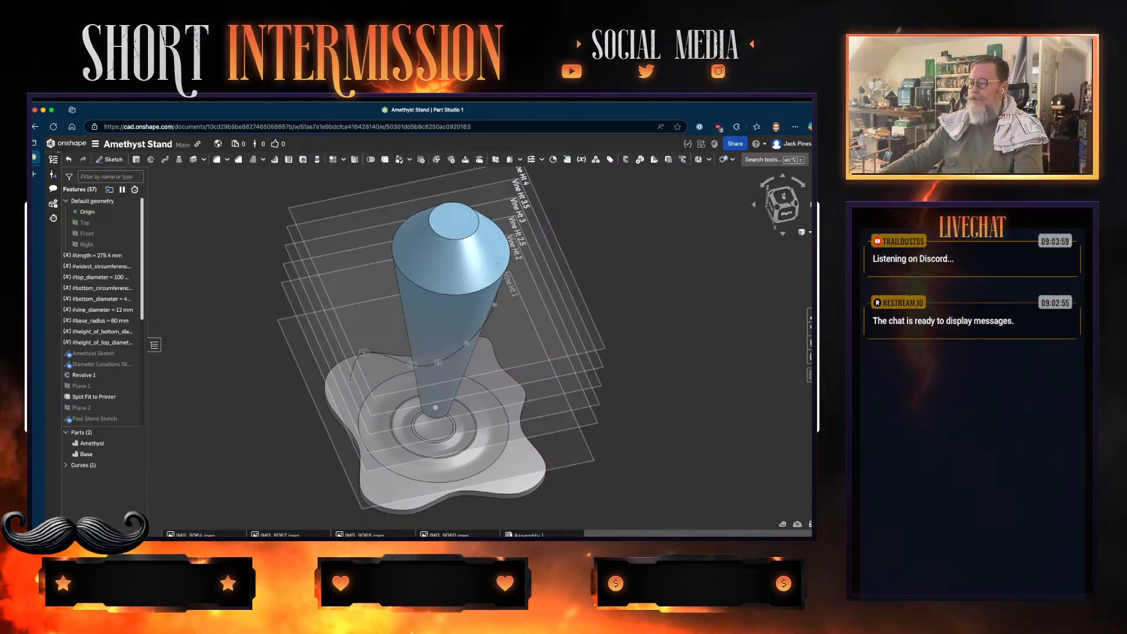
# - Examine close up where the vine spline and its circles meet or cut into the amethyst's tapered surface
pyautogui.scroll(6, 482, 355)
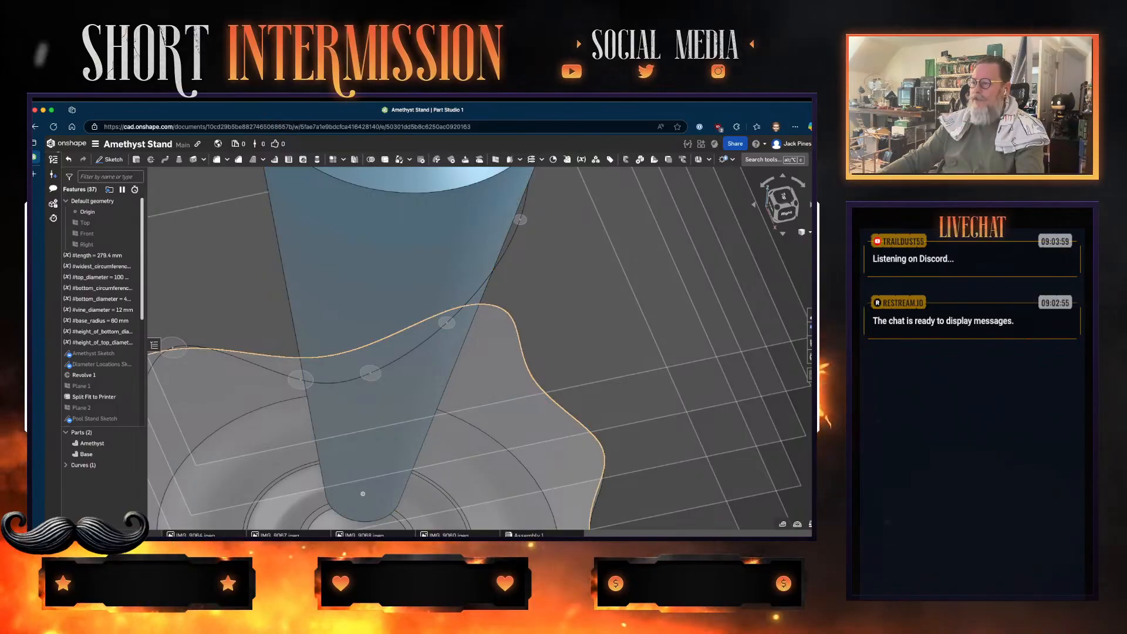
pyautogui.moveTo(447, 322); pyautogui.dragTo(469, 376, button='right')
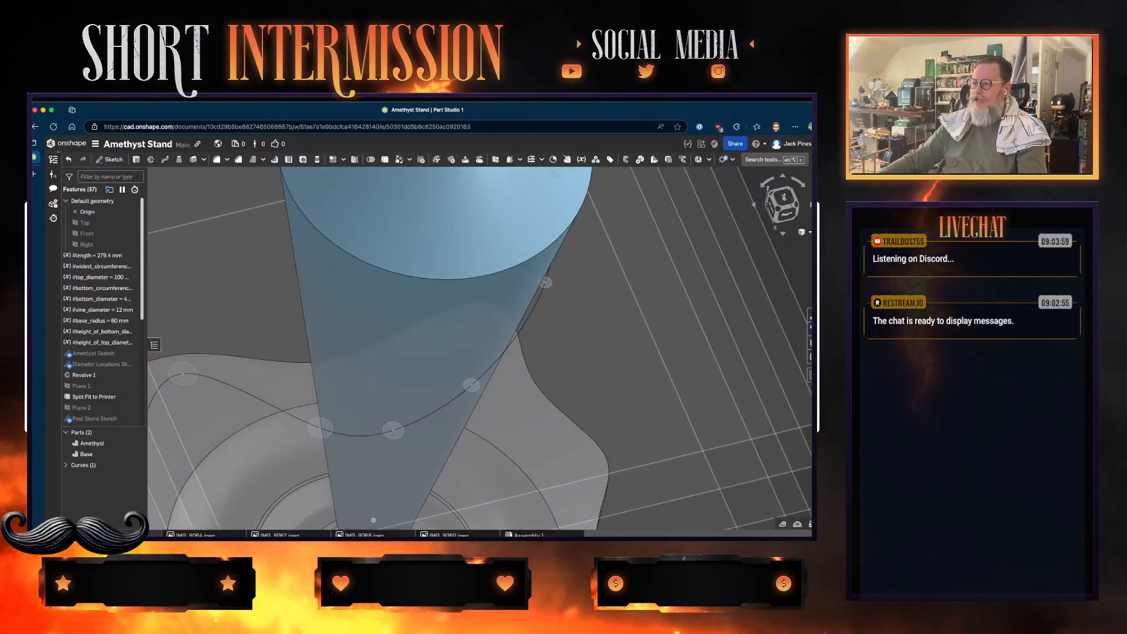
pyautogui.moveTo(470, 329); pyautogui.dragTo(492, 411, button='right')
pyautogui.moveTo(517, 256); pyautogui.dragTo(352, 296, button='right')
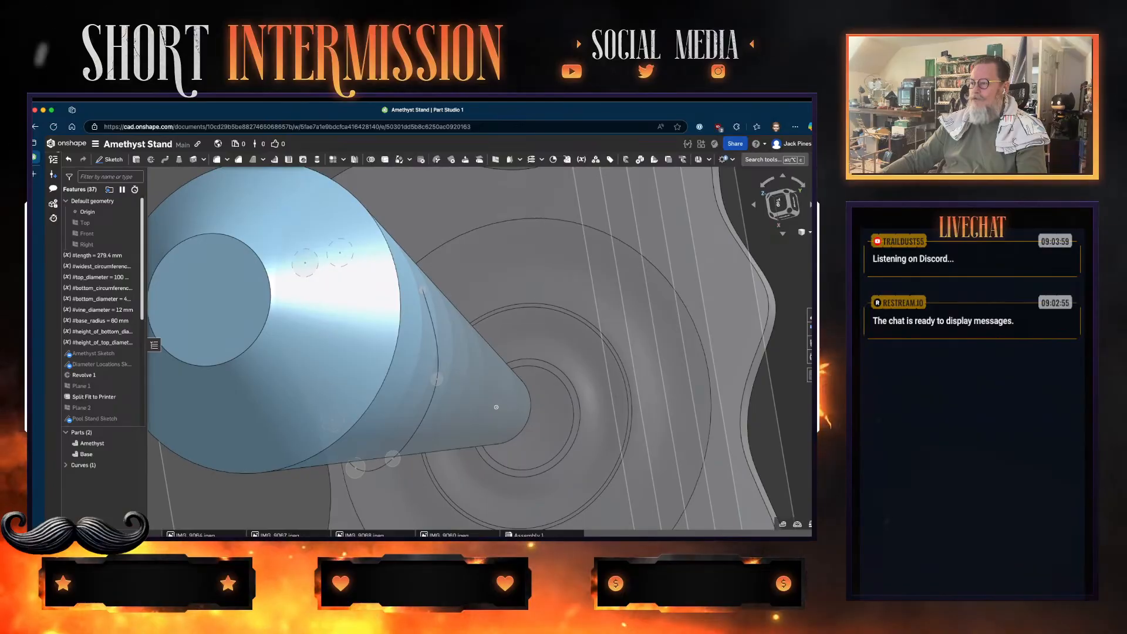
pyautogui.scroll(2, 434, 376)
pyautogui.scroll(3, 441, 380)
pyautogui.moveTo(626, 351); pyautogui.dragTo(675, 317, button='right')
pyautogui.moveTo(545, 529); pyautogui.dragTo(528, 509, button='right')
pyautogui.scroll(7, 631, 227)
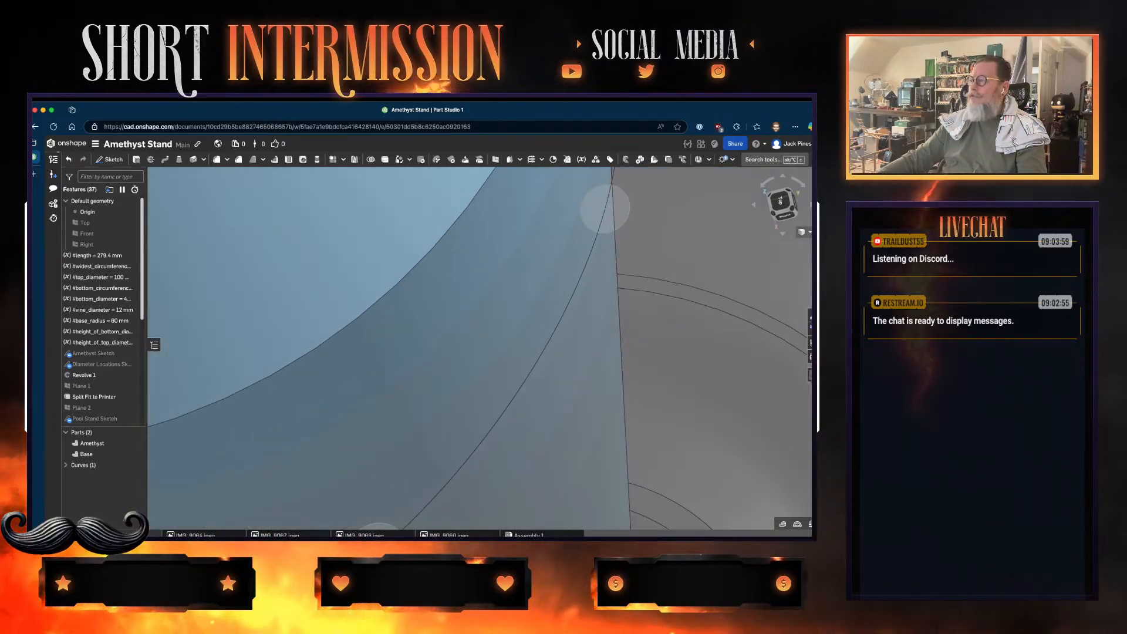
pyautogui.moveTo(611, 464)
pyautogui.mouseDown(button='right')
pyautogui.moveTo(581, 527)
pyautogui.moveTo(608, 469)
pyautogui.mouseUp(button='right')
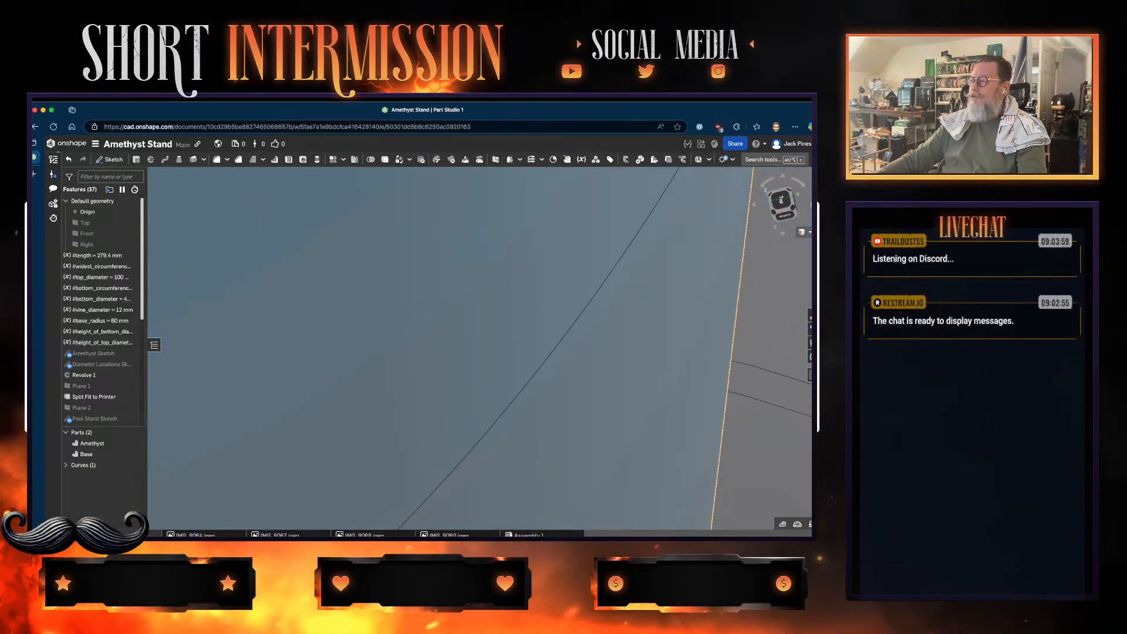
pyautogui.scroll(-5, 608, 381)
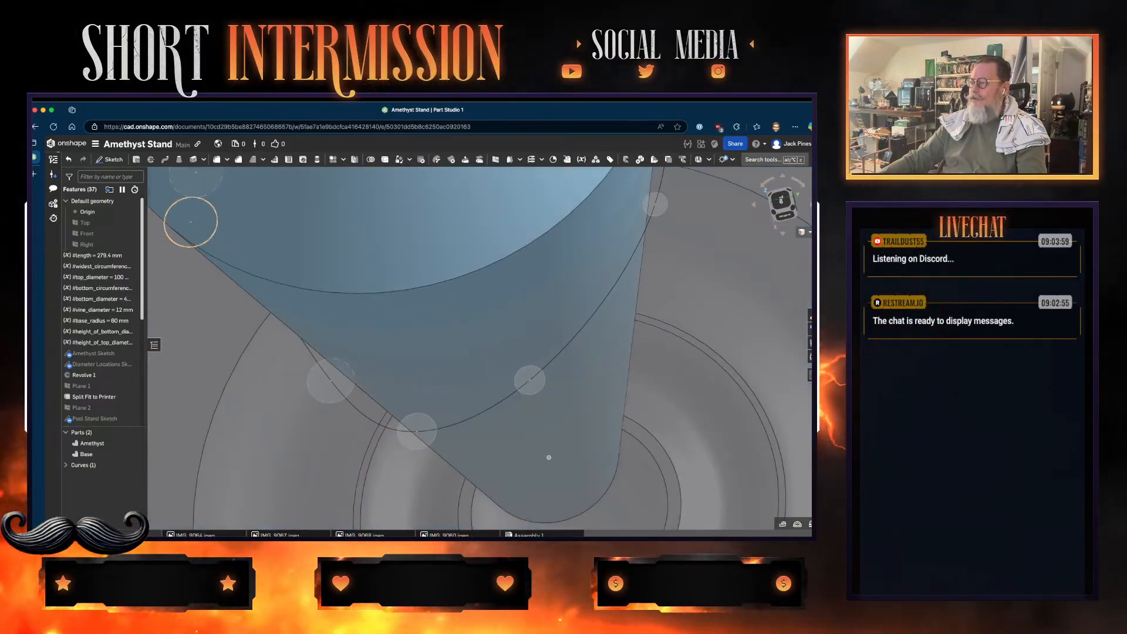
pyautogui.moveTo(549, 457); pyautogui.dragTo(480, 462, button='right')
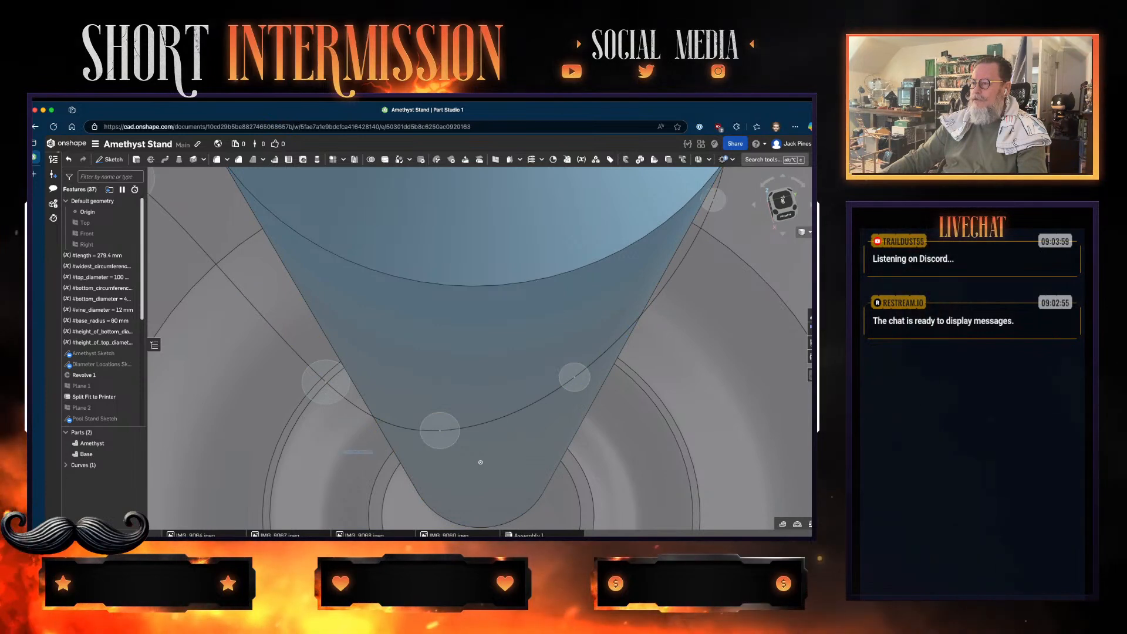
pyautogui.moveTo(480, 462); pyautogui.dragTo(575, 433, button='middle')
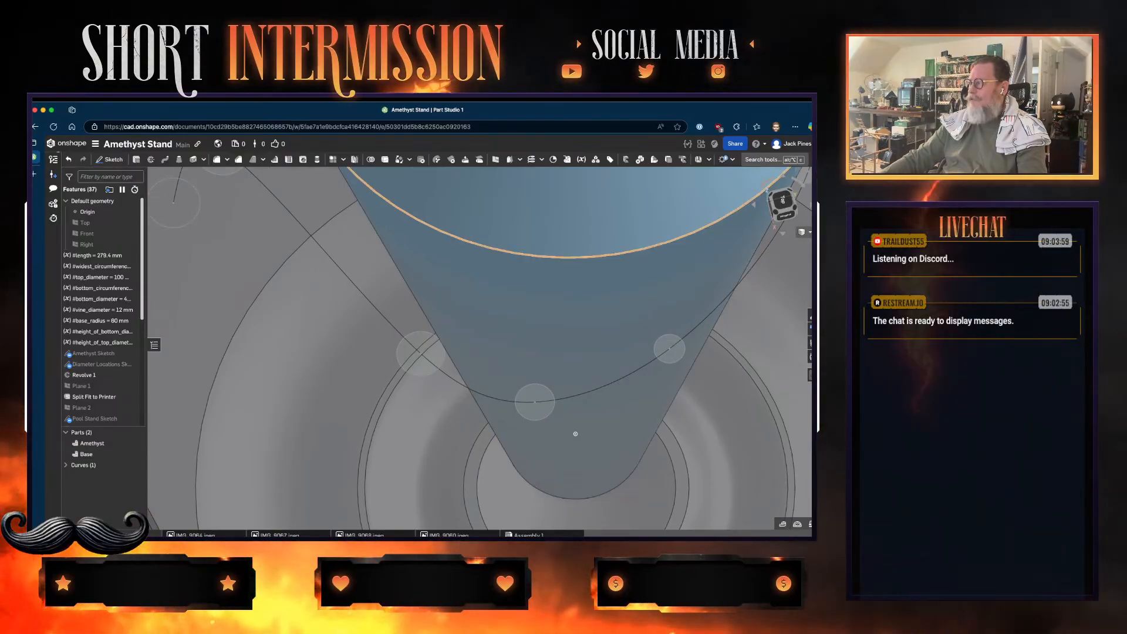
# - Inspect the vine profile circle at the amethyst's front in the isometric view and look through the vine features
pyautogui.hotkey('shift', '7')
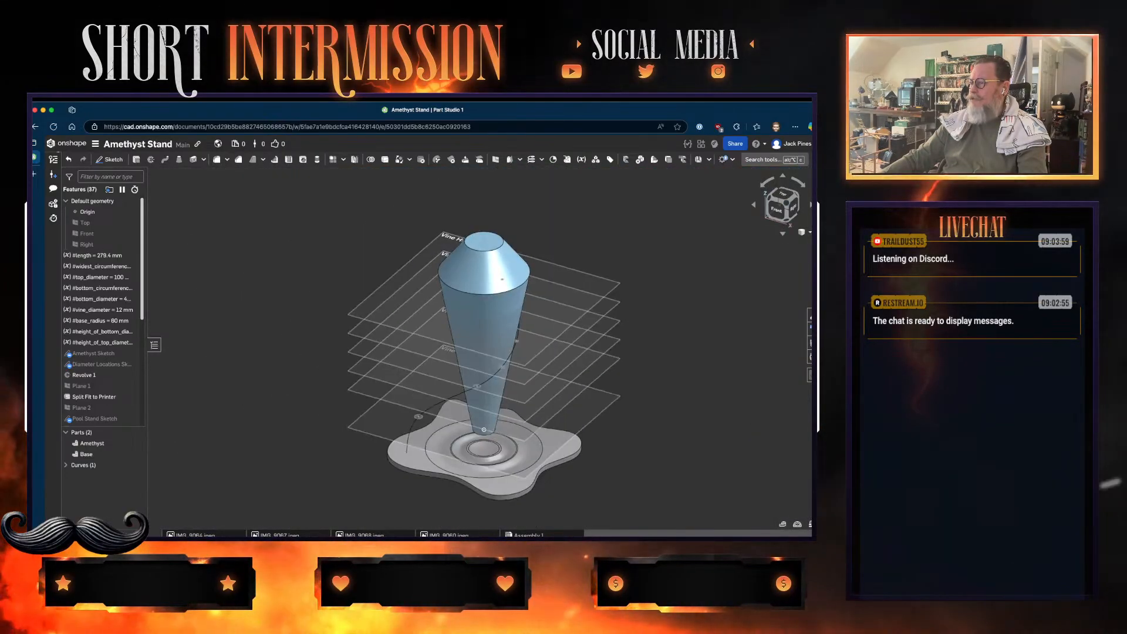
pyautogui.scroll(3, 467, 381)
pyautogui.scroll(10, 485, 380)
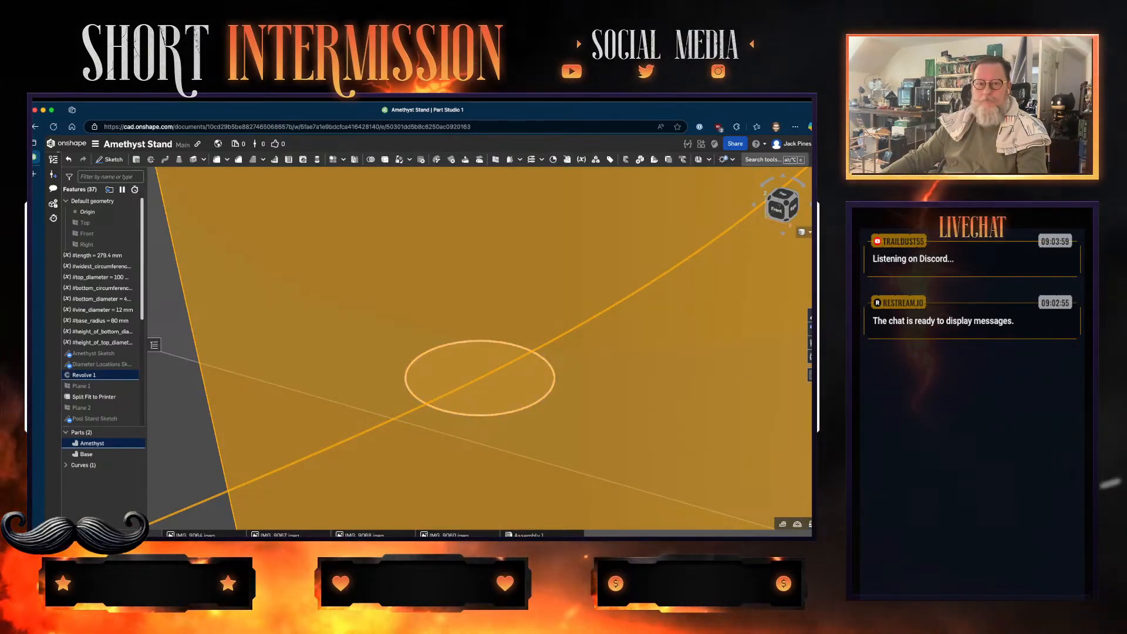
pyautogui.scroll(-10, 480, 381)
pyautogui.scroll(5, 480, 385)
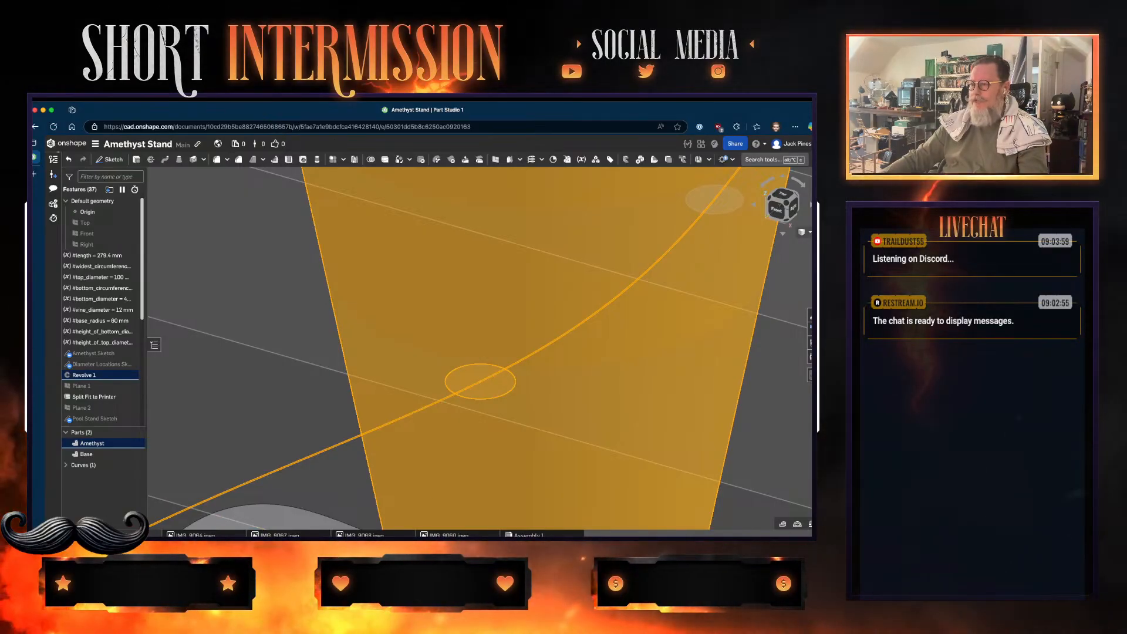
pyautogui.scroll(-3, 103, 311)
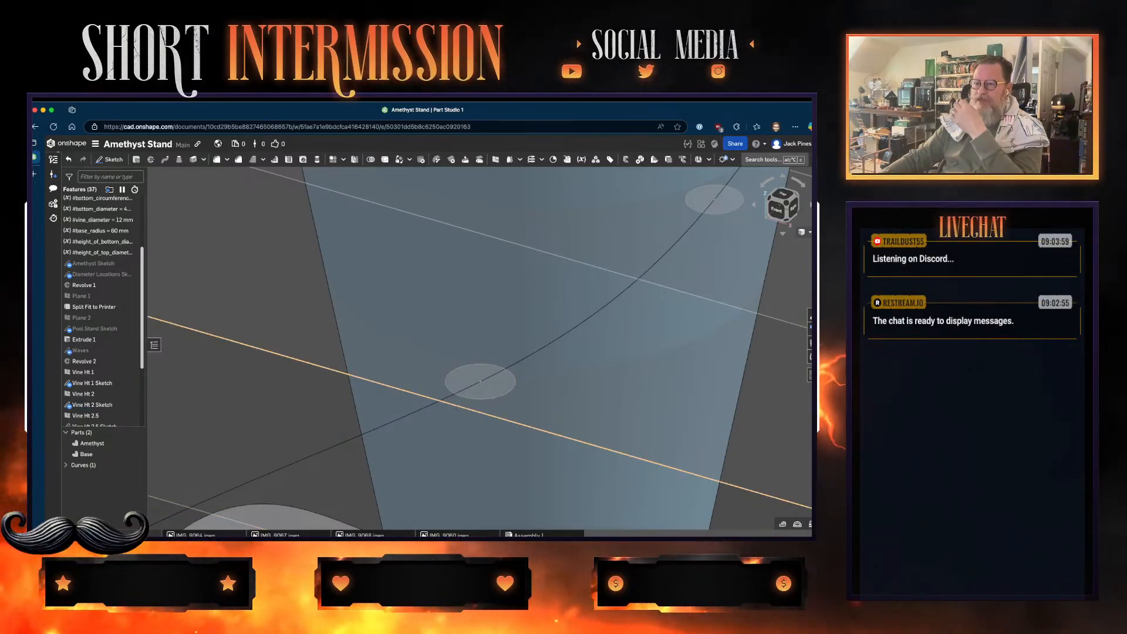
# - Examine the vine spline and its profile circles along the front and side of the amethyst, from the base upwards
pyautogui.moveTo(205, 513); pyautogui.dragTo(225, 339, button='middle')
pyautogui.moveTo(557, 528); pyautogui.dragTo(513, 468, button='middle')
pyautogui.scroll(-3, 493, 453)
pyautogui.scroll(-2, 359, 353)
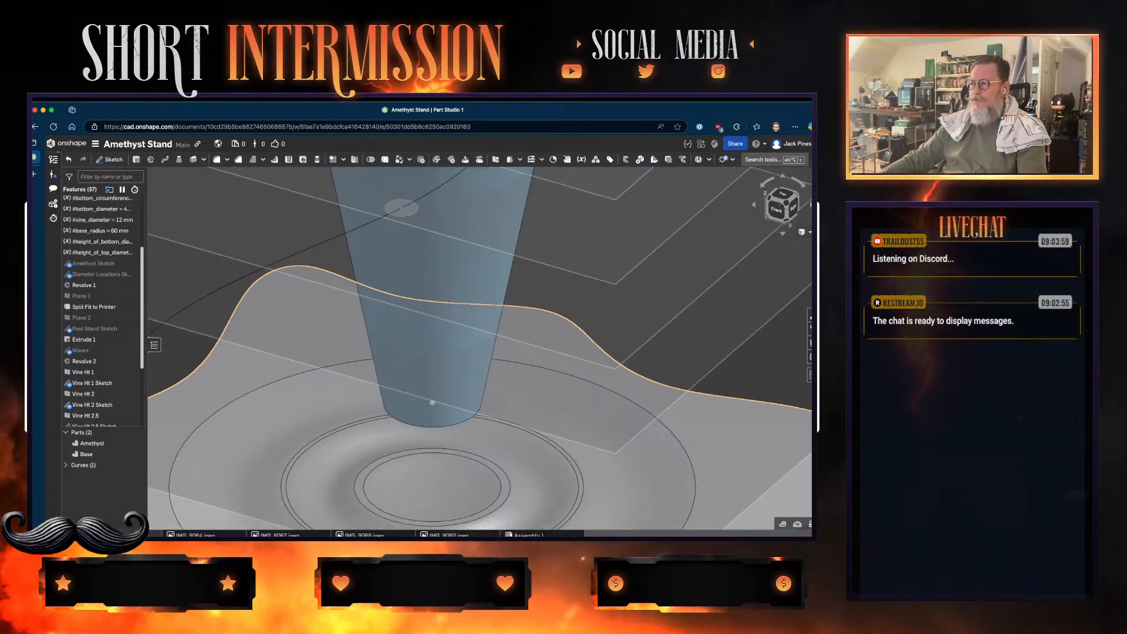
pyautogui.moveTo(401, 208); pyautogui.dragTo(422, 347, button='middle')
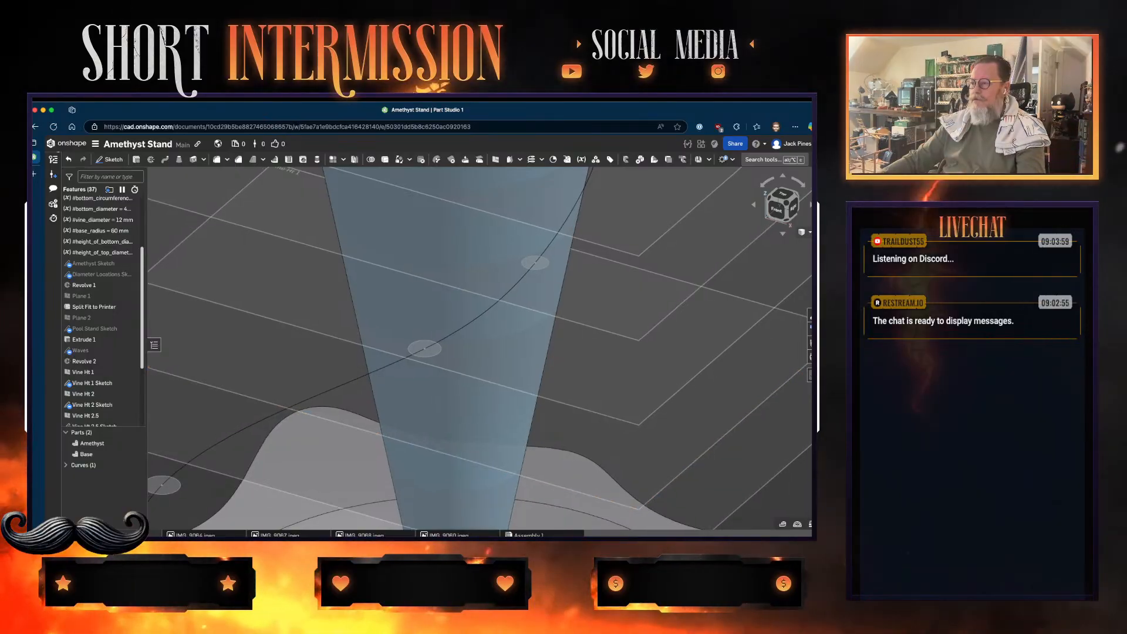
pyautogui.moveTo(422, 346); pyautogui.dragTo(502, 414, button='middle')
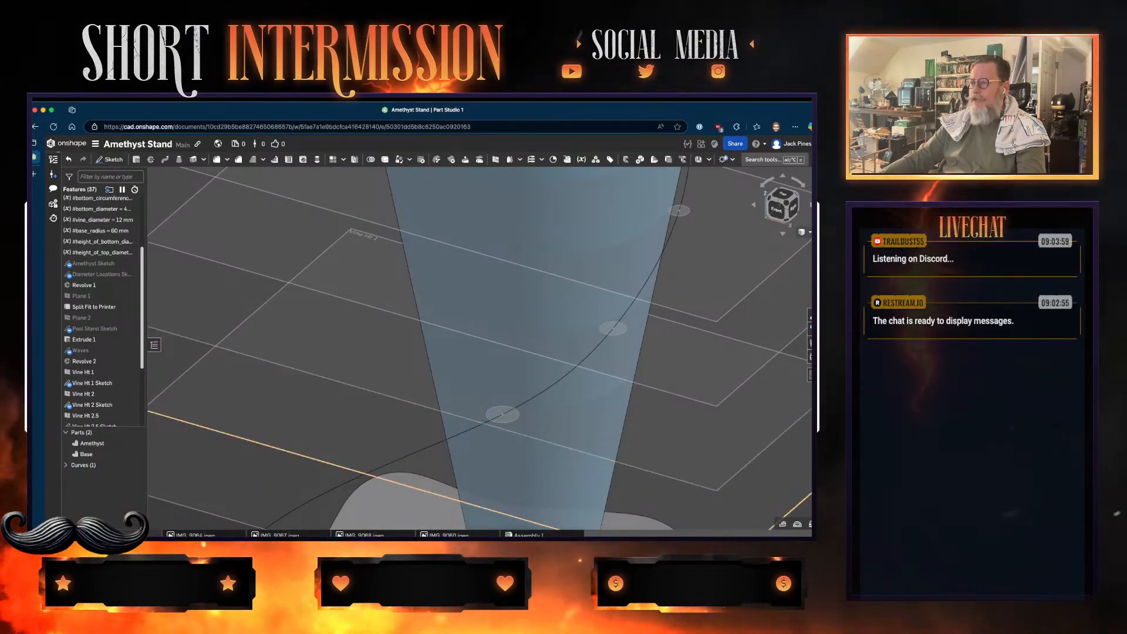
pyautogui.moveTo(423, 282); pyautogui.dragTo(466, 417, button='middle')
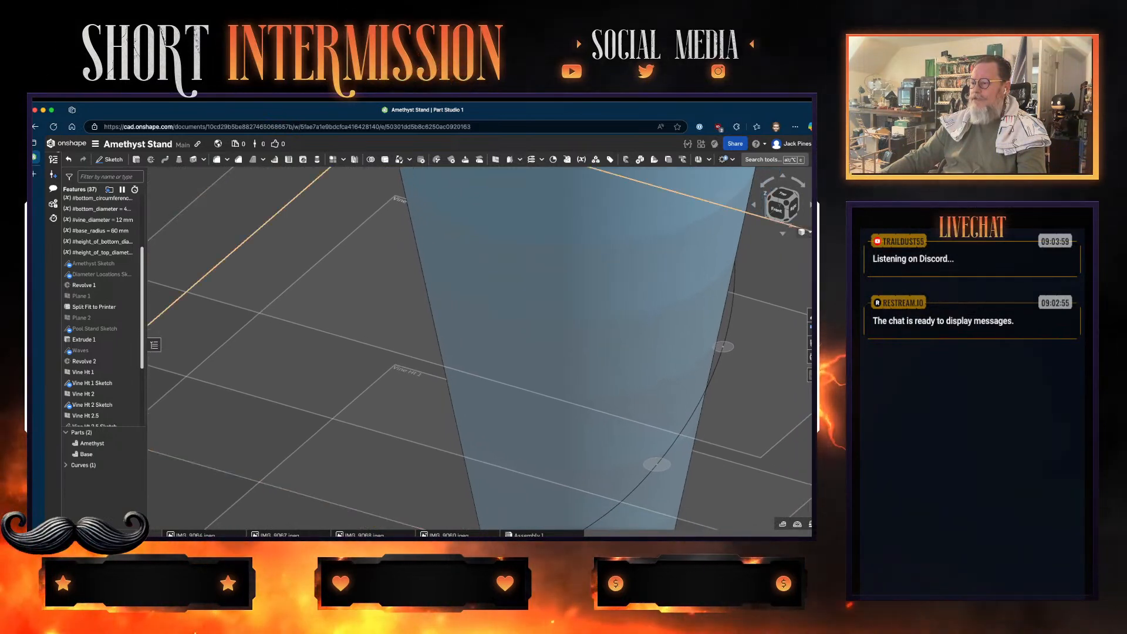
pyautogui.moveTo(466, 417); pyautogui.dragTo(514, 413, button='right')
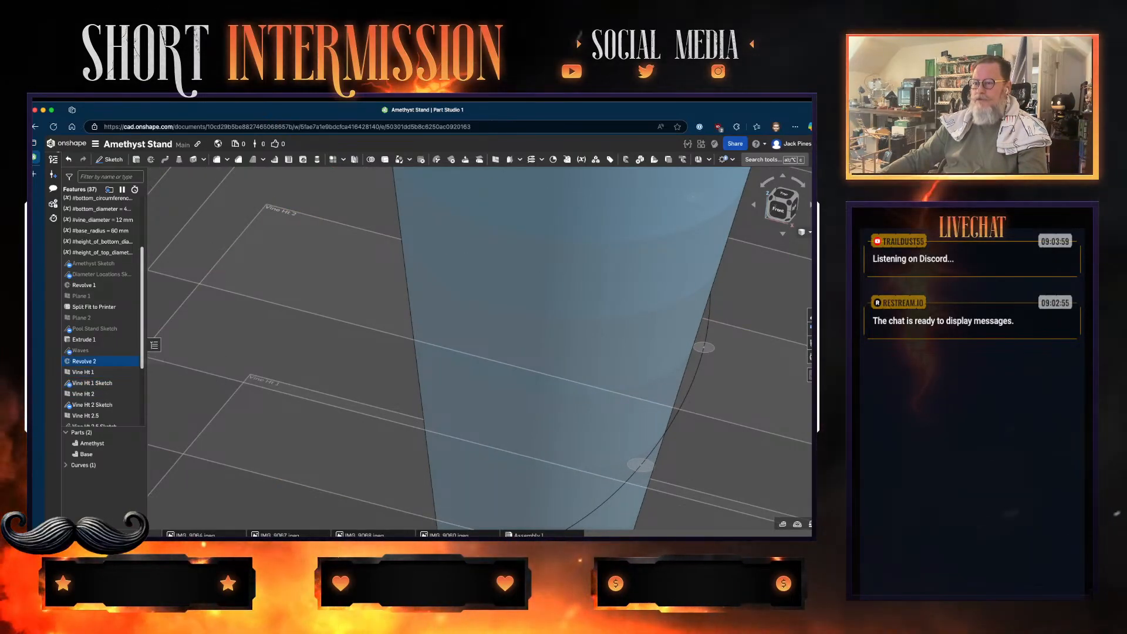
# - Edit Vine Ht 2 Sketch and nudge its vine profile circle very slightly by its centre point on the amethyst's front
pyautogui.doubleClick(94, 405)
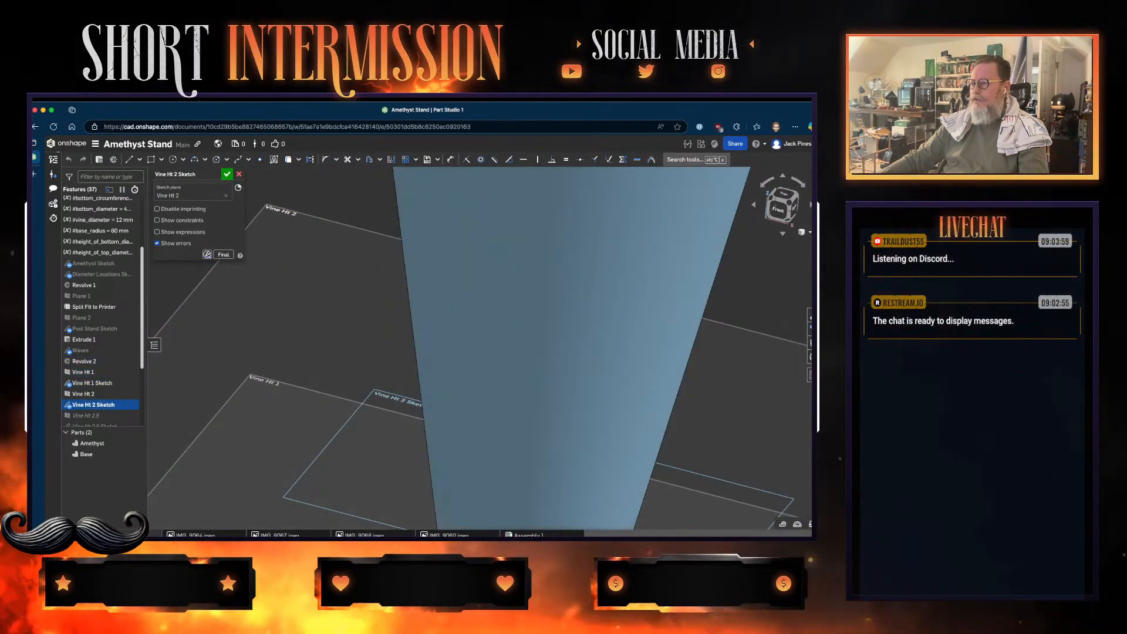
pyautogui.moveTo(524, 411); pyautogui.dragTo(442, 303, button='middle')
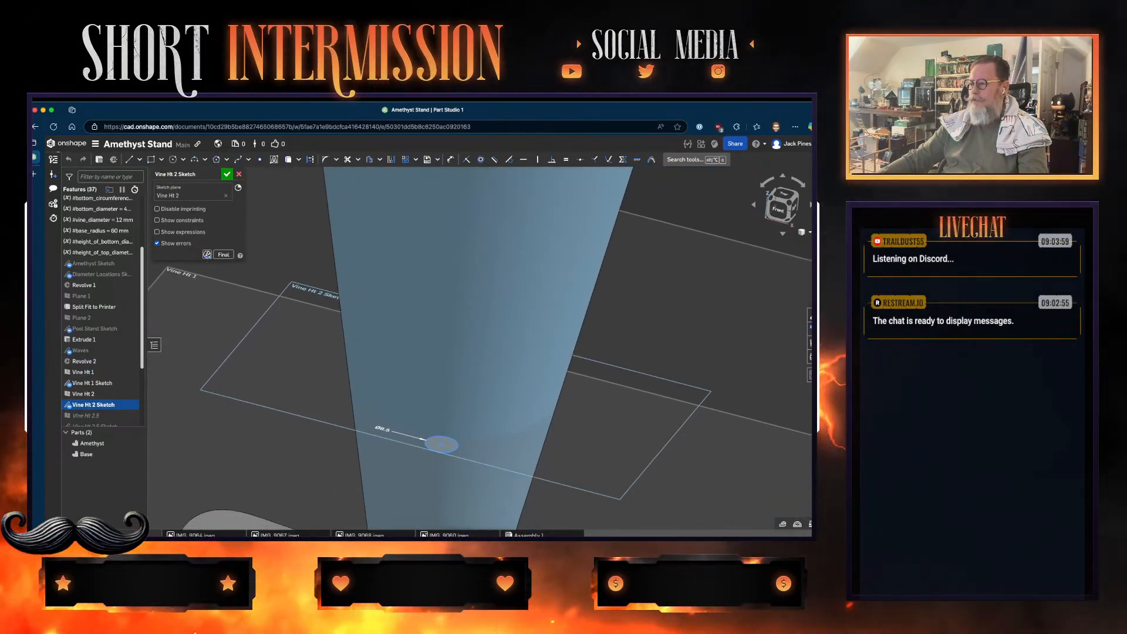
pyautogui.scroll(8, 466, 444)
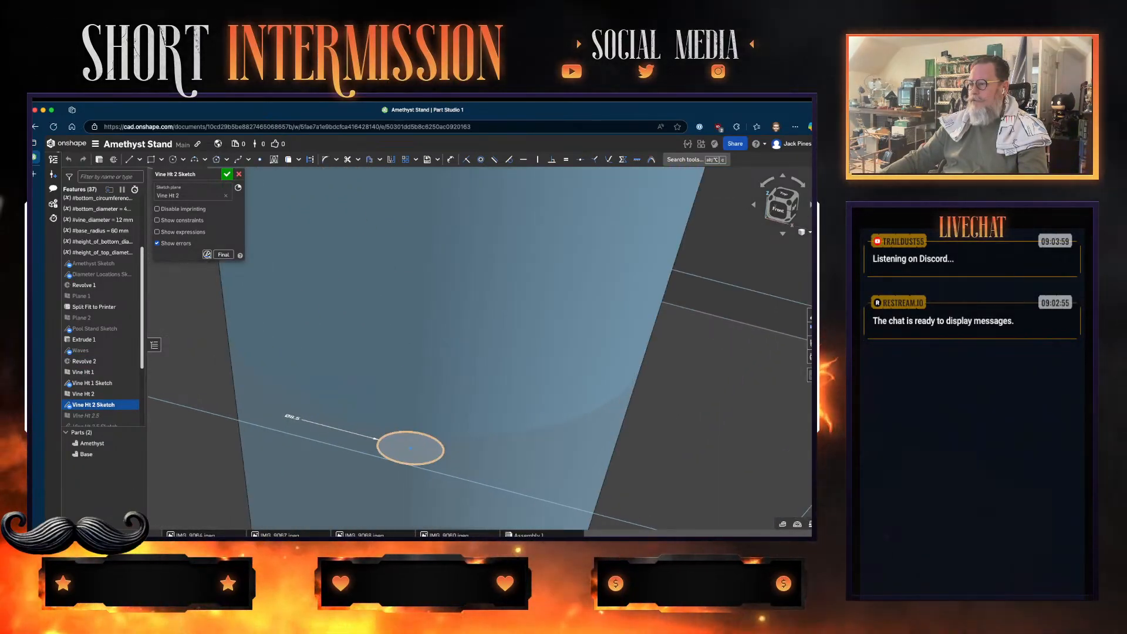
pyautogui.scroll(8, 404, 439)
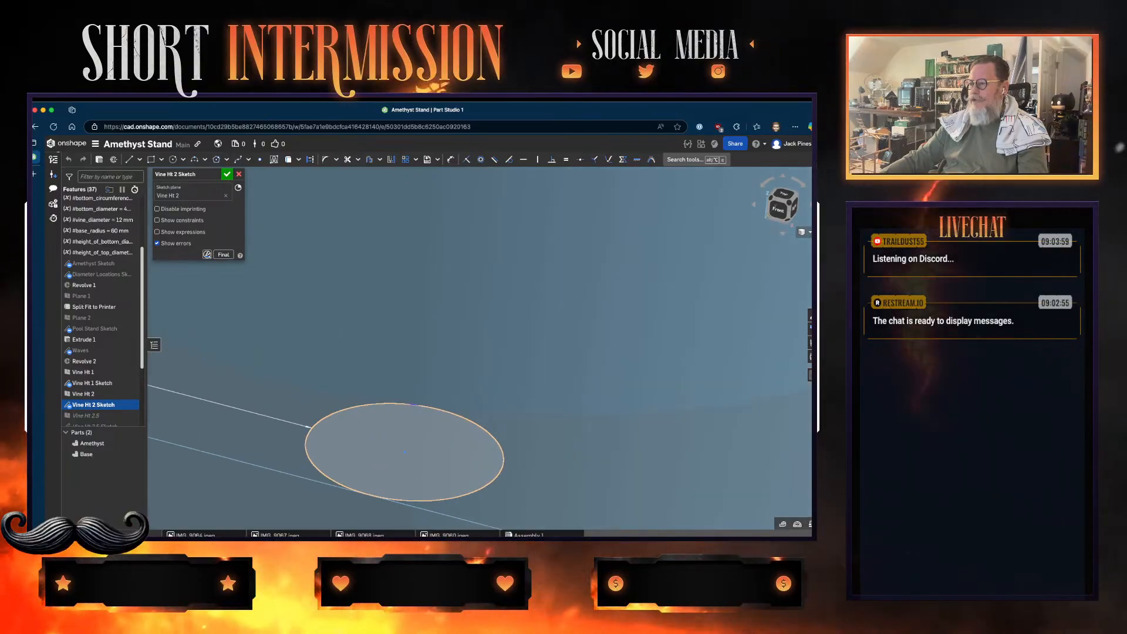
pyautogui.scroll(2, 417, 419)
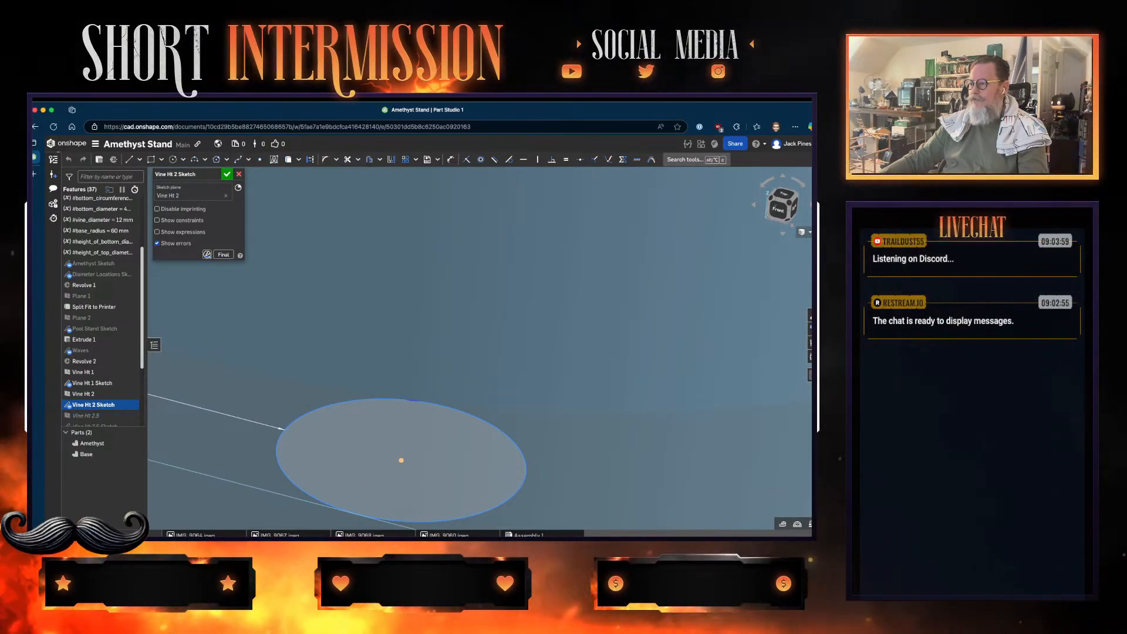
pyautogui.moveTo(401, 460); pyautogui.dragTo(403, 463, button='middle')
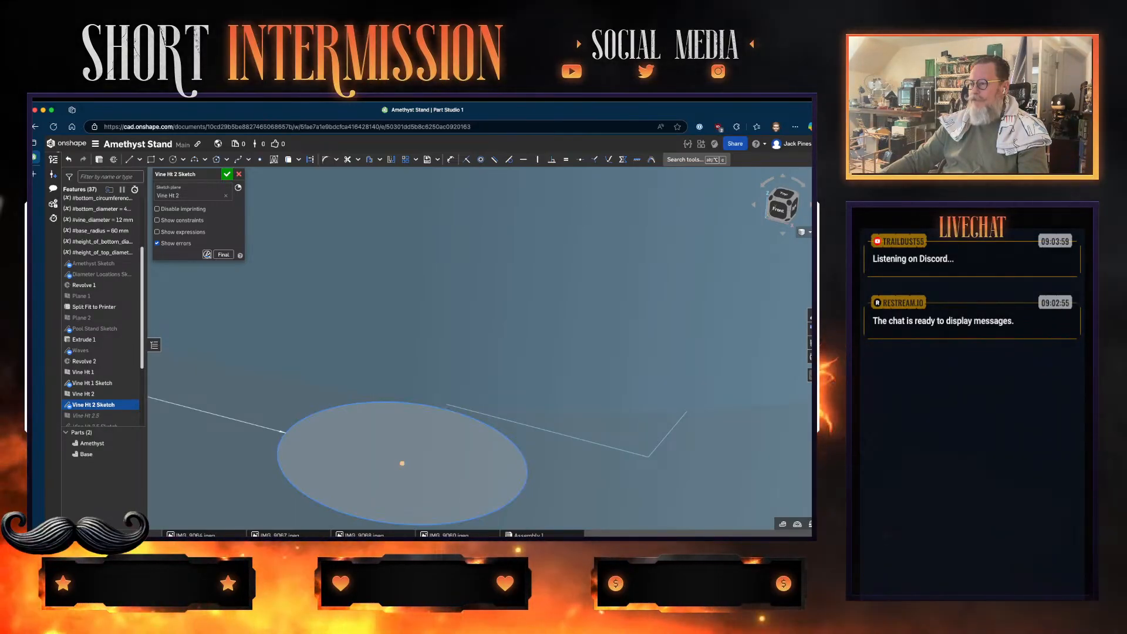
pyautogui.moveTo(402, 463); pyautogui.dragTo(402, 460)
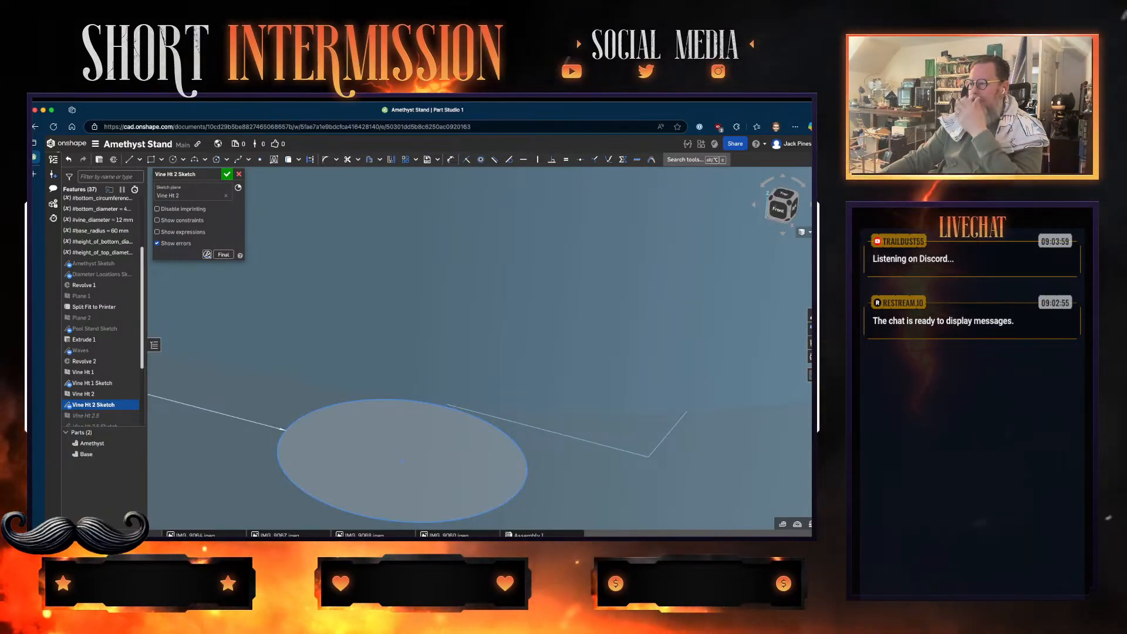
pyautogui.scroll(-5, 447, 431)
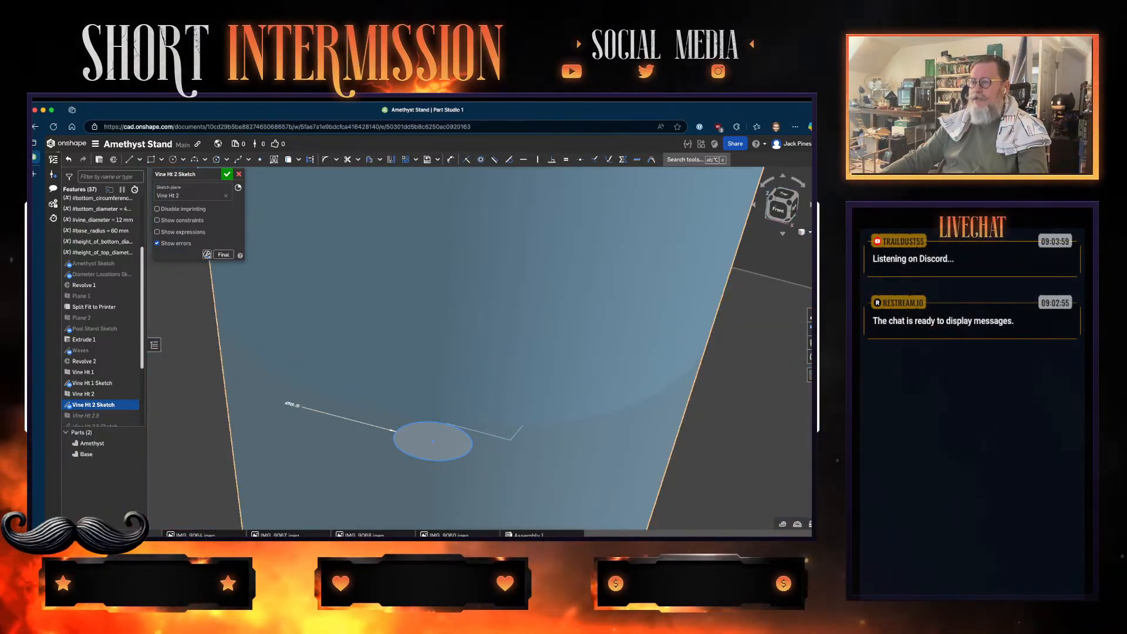
pyautogui.click(226, 173)
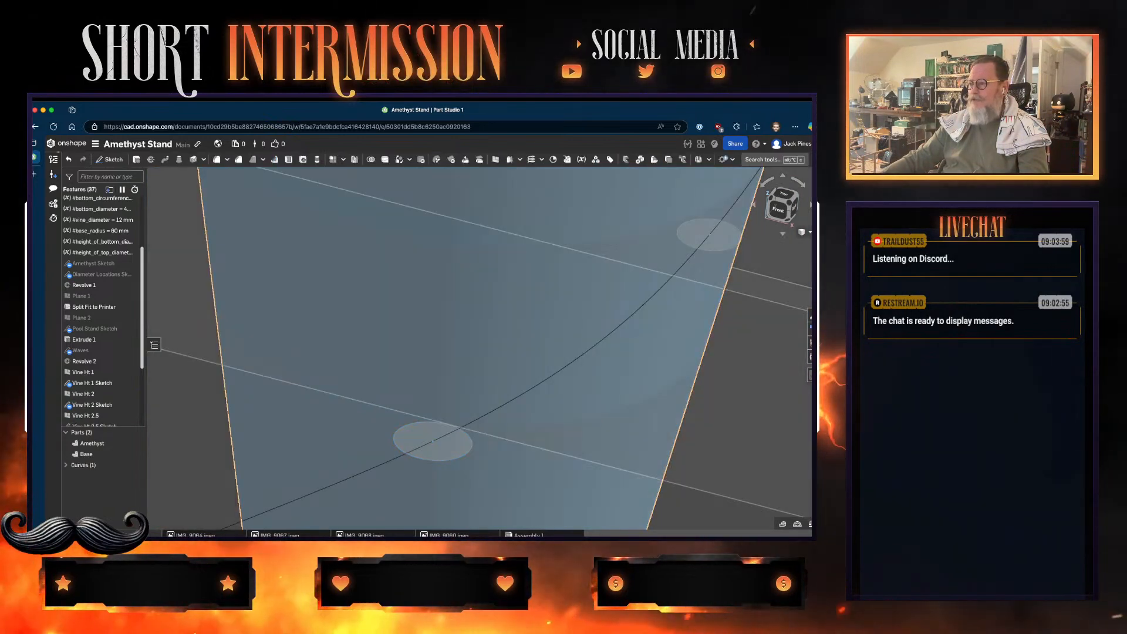
# - Edit Vine Ht 2.5 Sketch and move its vine profile circle slightly inward, away from the amethyst's silhouette edge
pyautogui.moveTo(709, 234)
pyautogui.mouseDown(button='middle')
pyautogui.moveTo(661, 249)
pyautogui.moveTo(556, 380)
pyautogui.mouseUp(button='middle')
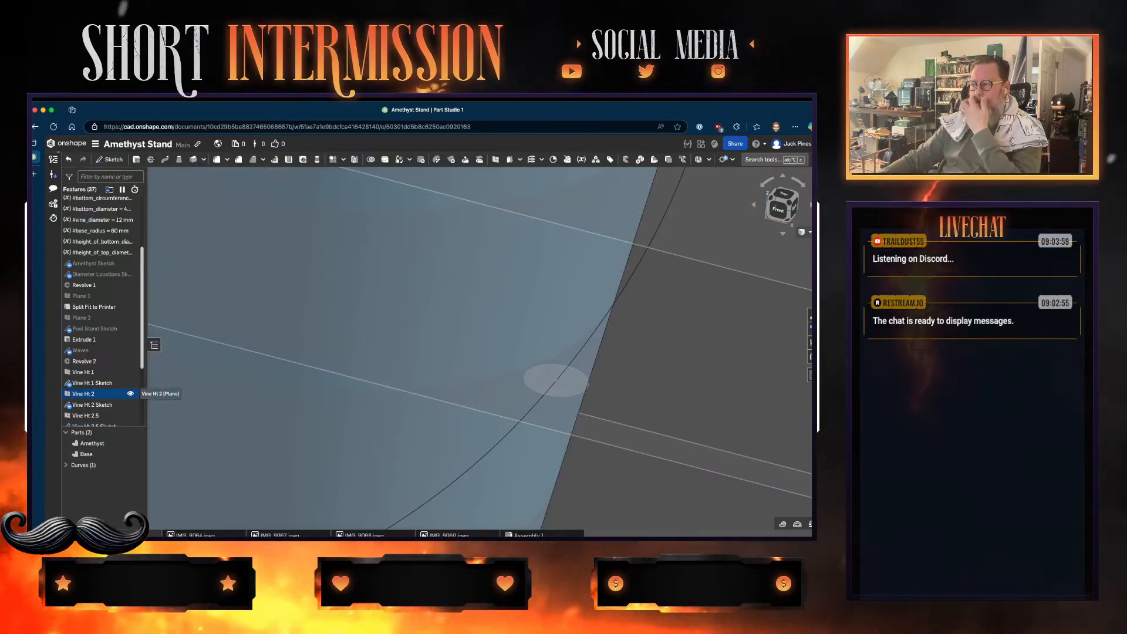
pyautogui.moveTo(235, 355); pyautogui.dragTo(568, 441, button='middle')
pyautogui.moveTo(196, 243); pyautogui.dragTo(299, 428, button='middle')
pyautogui.scroll(-3, 299, 428)
pyautogui.scroll(-2, 328, 446)
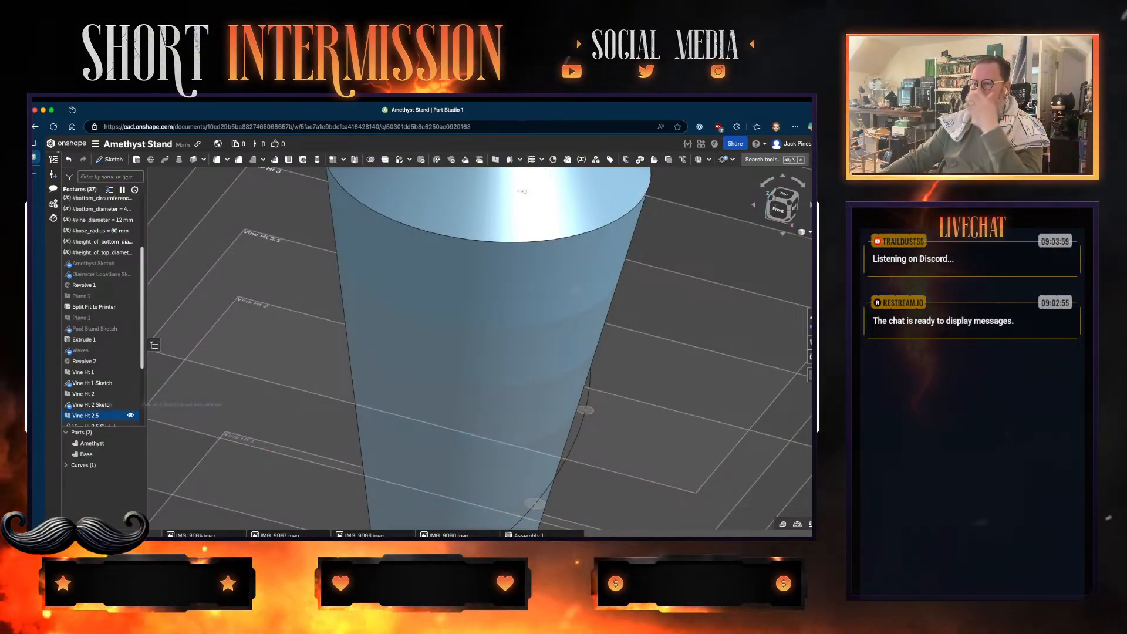
pyautogui.scroll(-1, 103, 415)
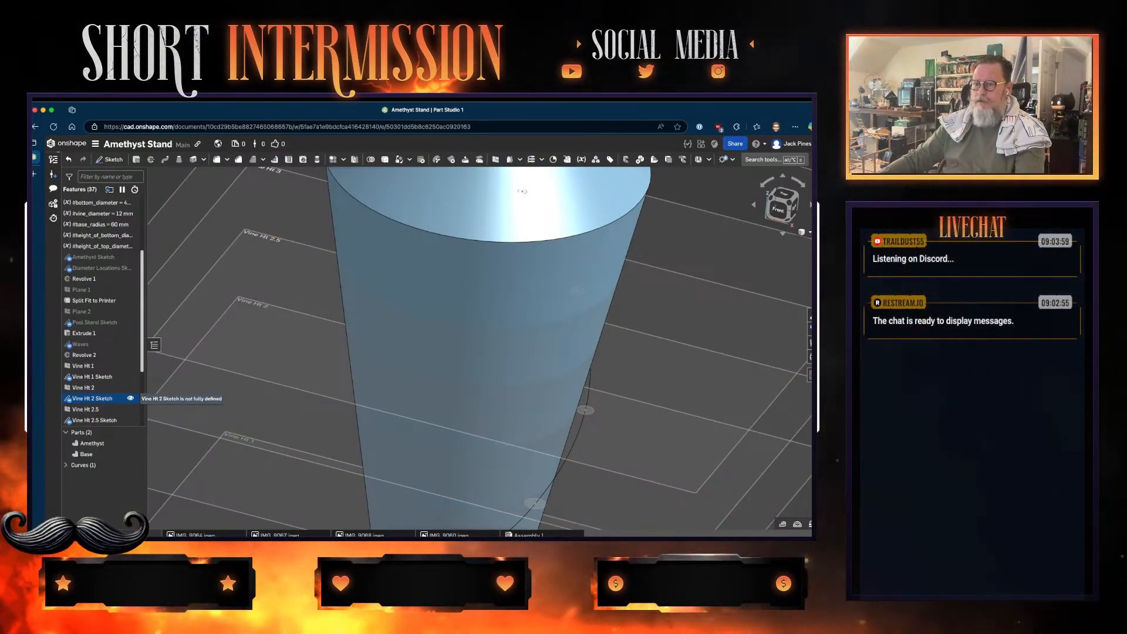
pyautogui.doubleClick(97, 418)
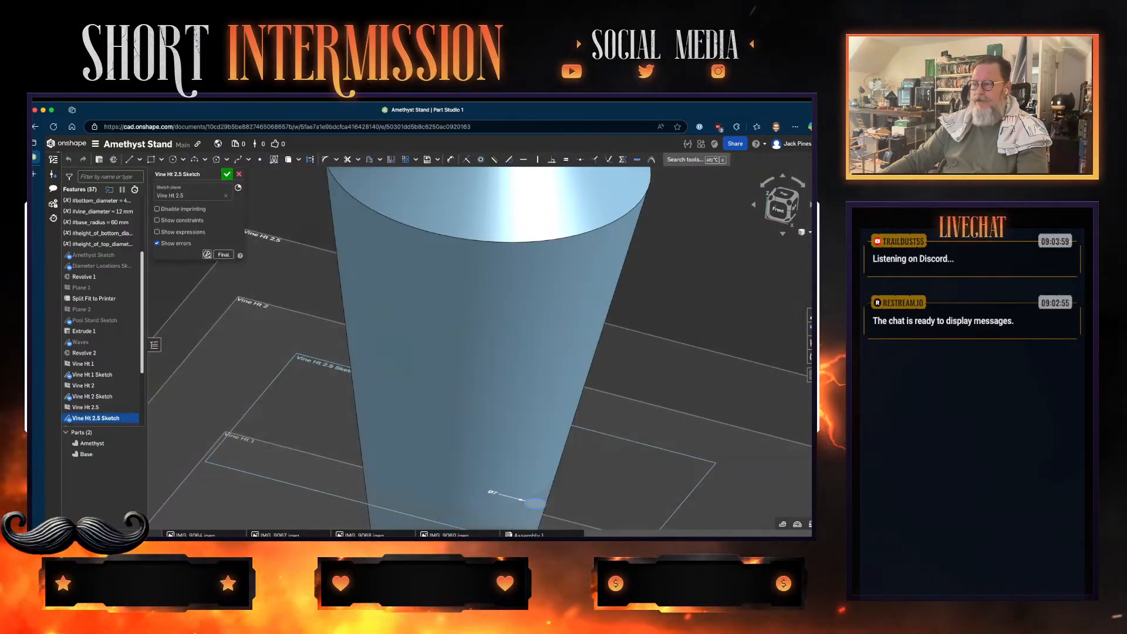
pyautogui.scroll(5, 616, 506)
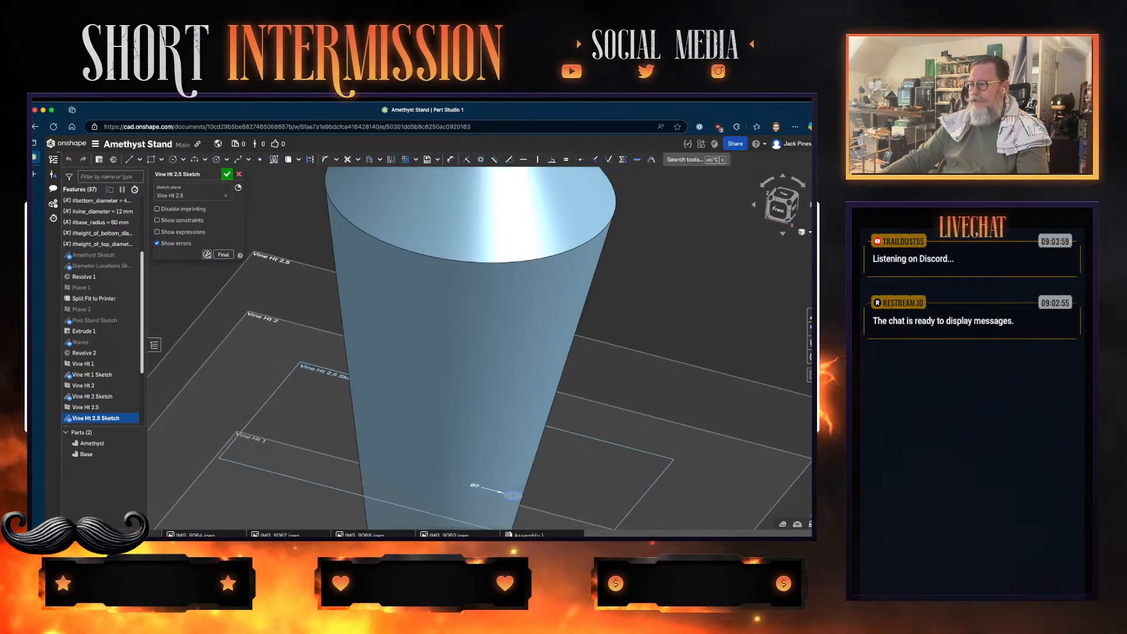
pyautogui.scroll(8, 431, 510)
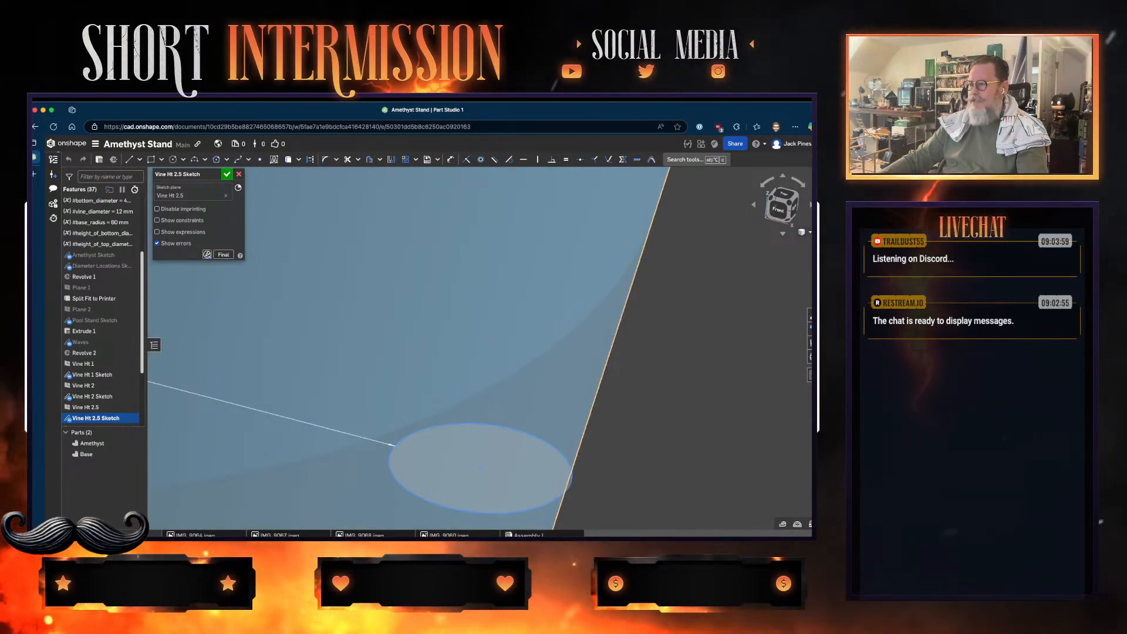
pyautogui.moveTo(480, 468); pyautogui.dragTo(474, 462)
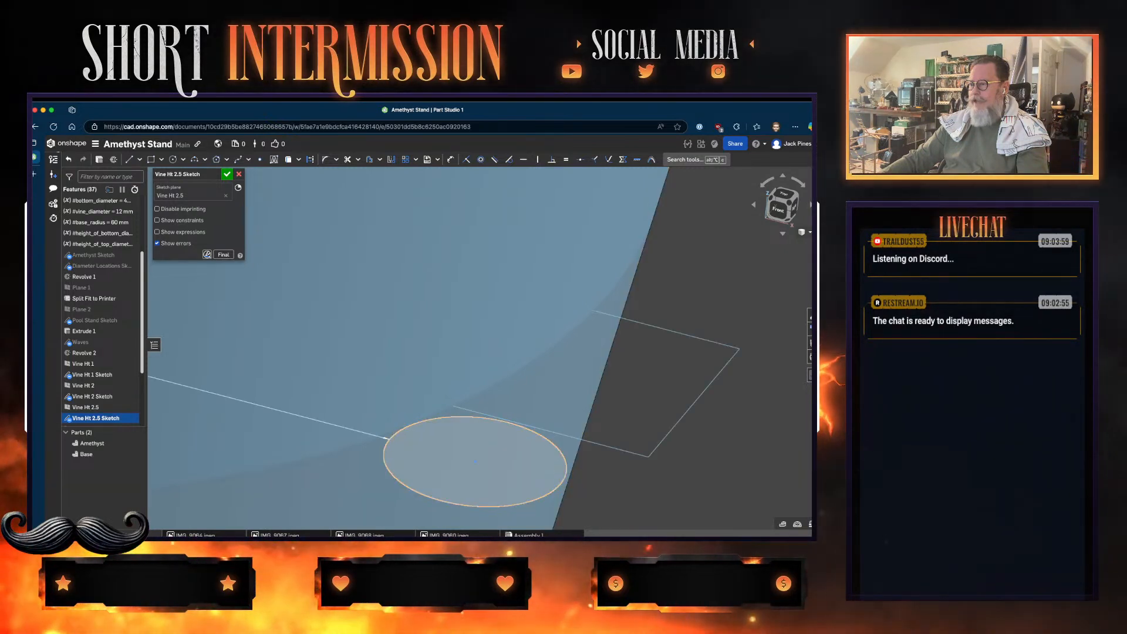
pyautogui.scroll(-5, 401, 504)
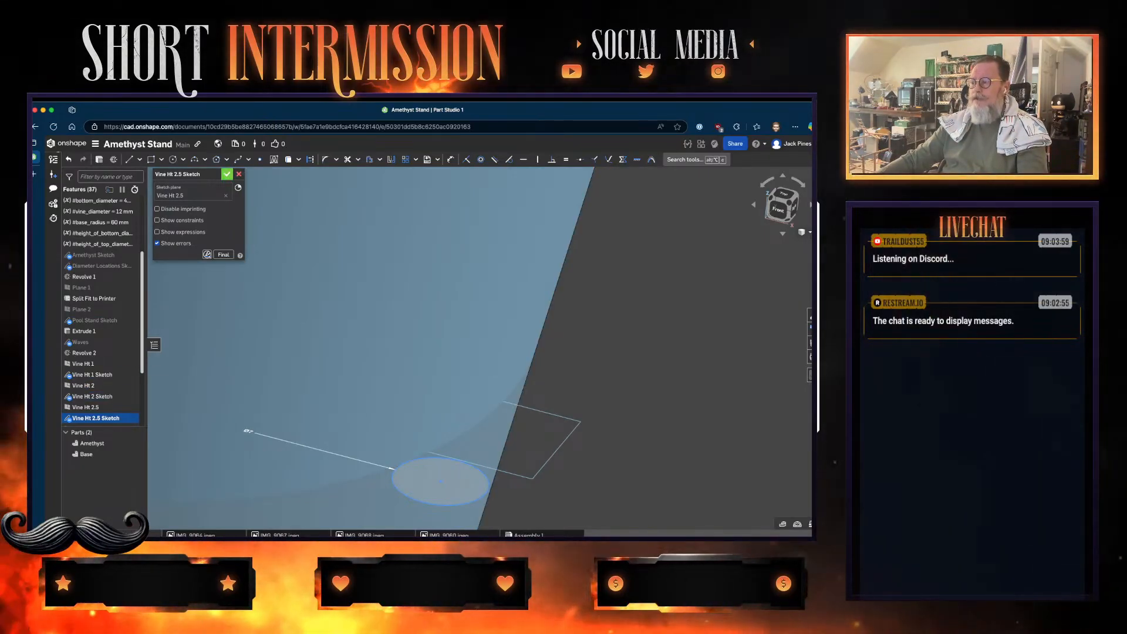
pyautogui.press('Return')
# - Examine how the adjusted vine spline runs through its circles up the amethyst, finishing with the whole stand in view
pyautogui.moveTo(507, 440); pyautogui.dragTo(659, 201, button='middle')
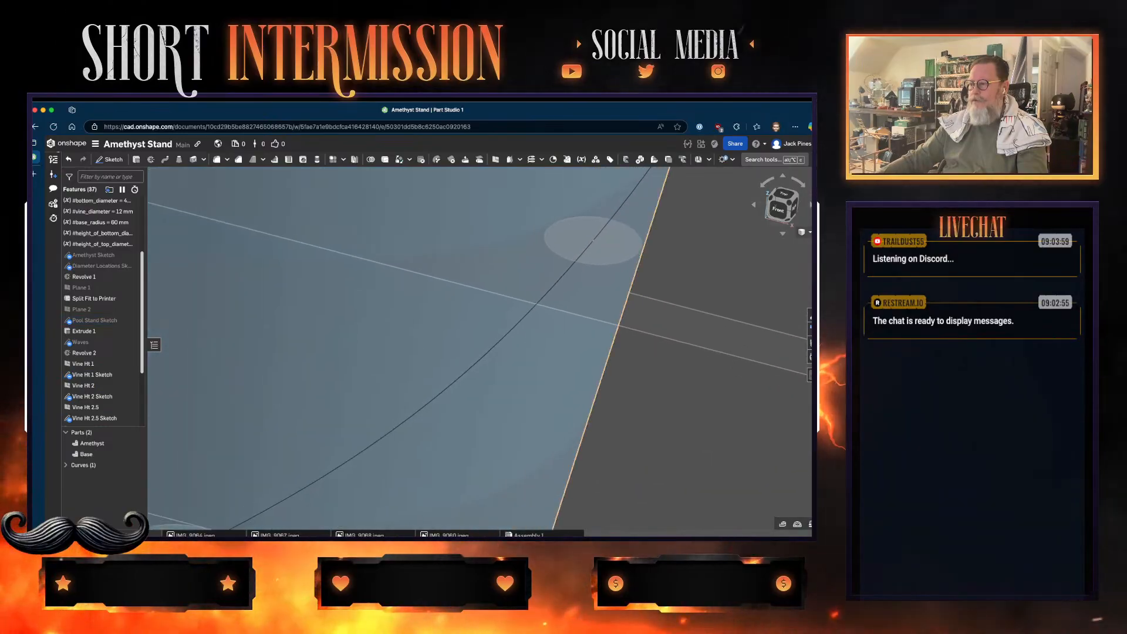
pyautogui.moveTo(470, 440); pyautogui.dragTo(682, 267, button='middle')
pyautogui.moveTo(395, 379); pyautogui.dragTo(294, 487, button='middle')
pyautogui.scroll(1, 733, 347)
pyautogui.scroll(-10, 681, 307)
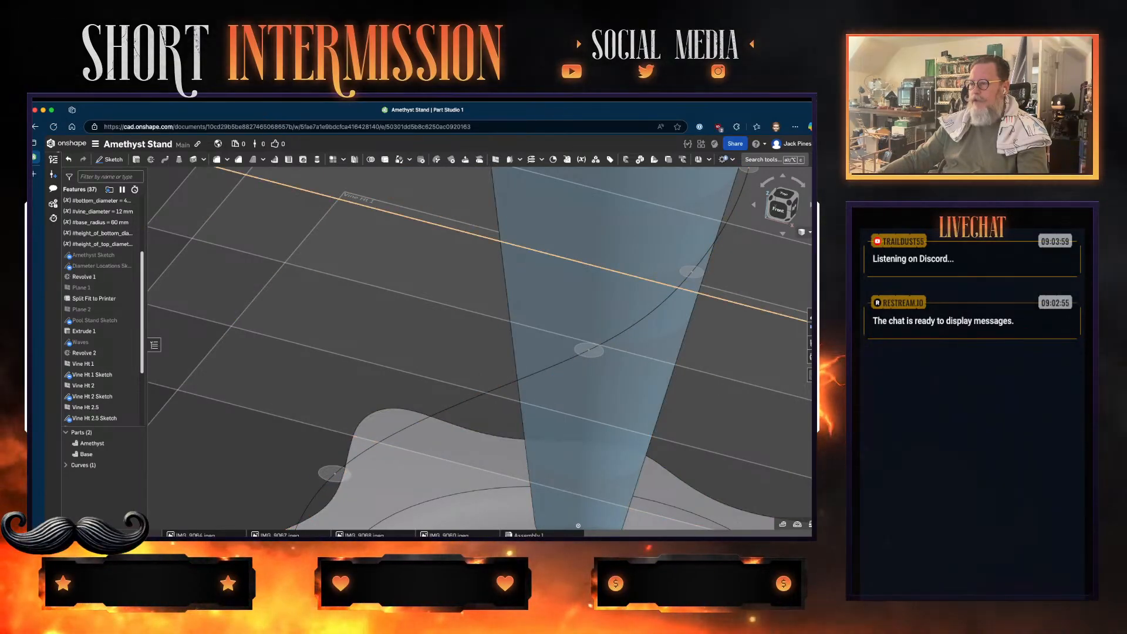
pyautogui.moveTo(578, 442); pyautogui.dragTo(361, 520, button='middle')
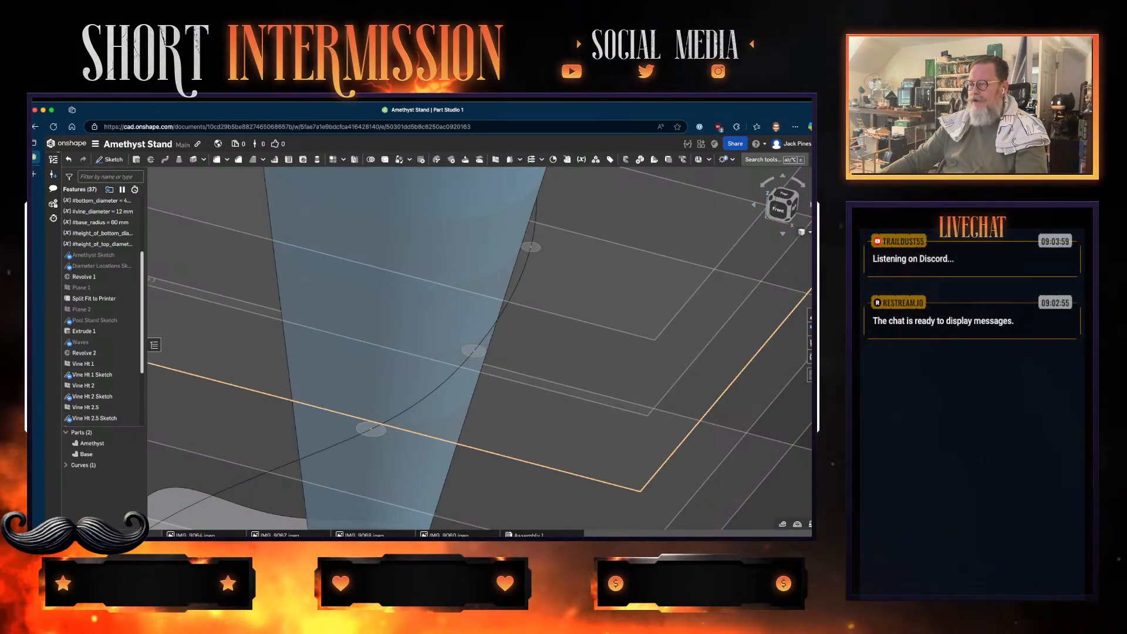
pyautogui.press('f')
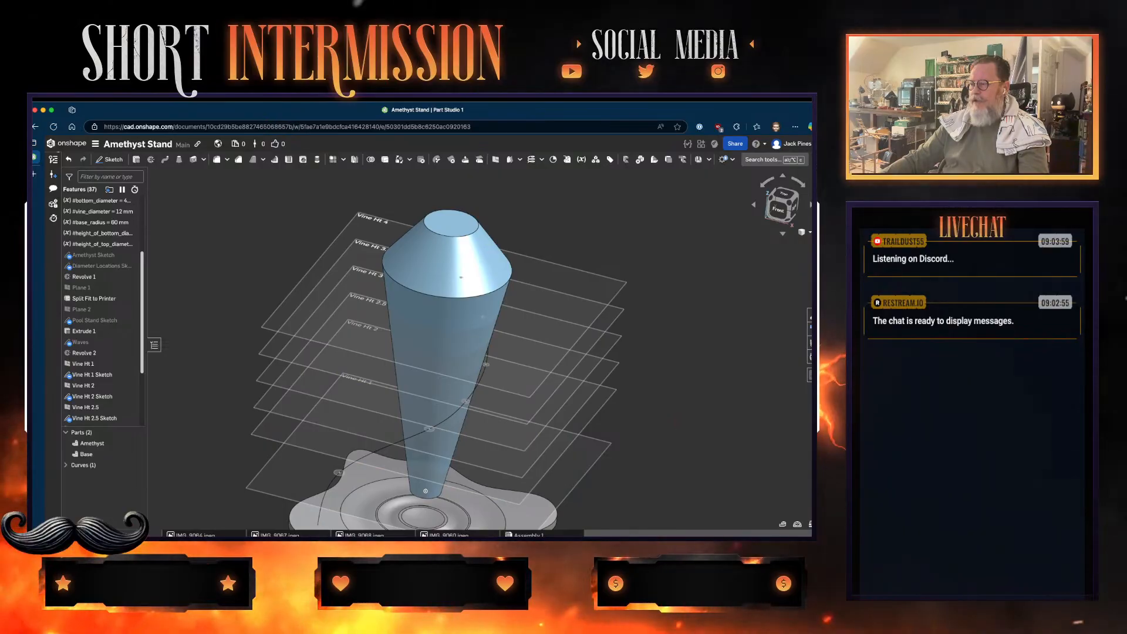
# - Examine from above, circle by circle, how far each vine profile circle overlaps the amethyst's tapered surface
pyautogui.moveTo(481, 364); pyautogui.dragTo(446, 382, button='right')
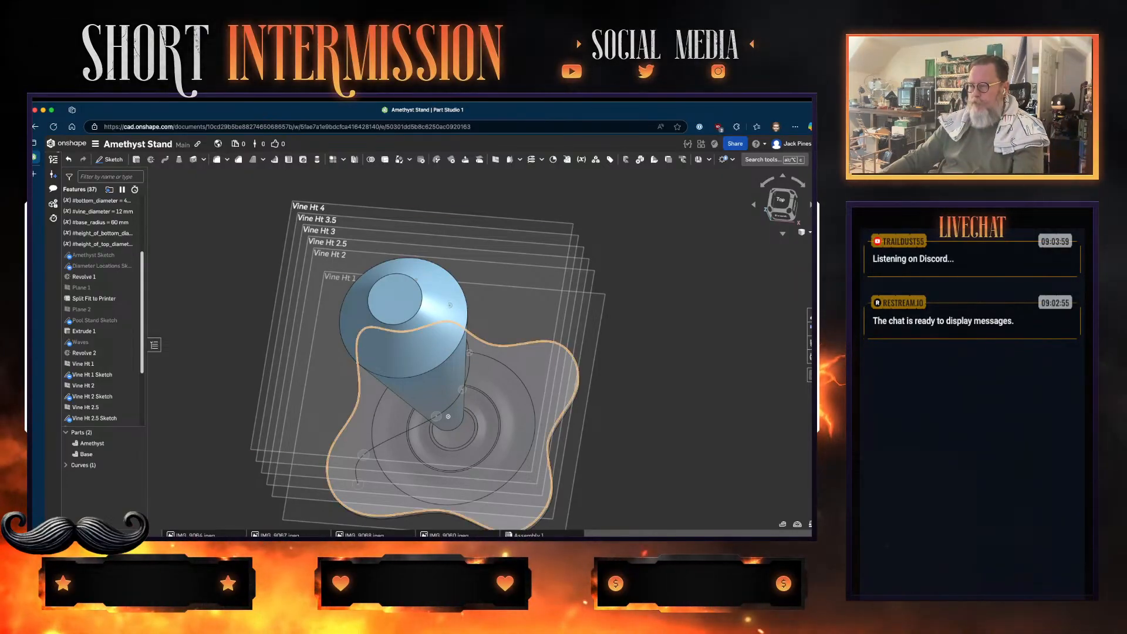
pyautogui.moveTo(470, 382)
pyautogui.mouseDown(button='right')
pyautogui.moveTo(399, 393)
pyautogui.moveTo(472, 382)
pyautogui.mouseUp(button='right')
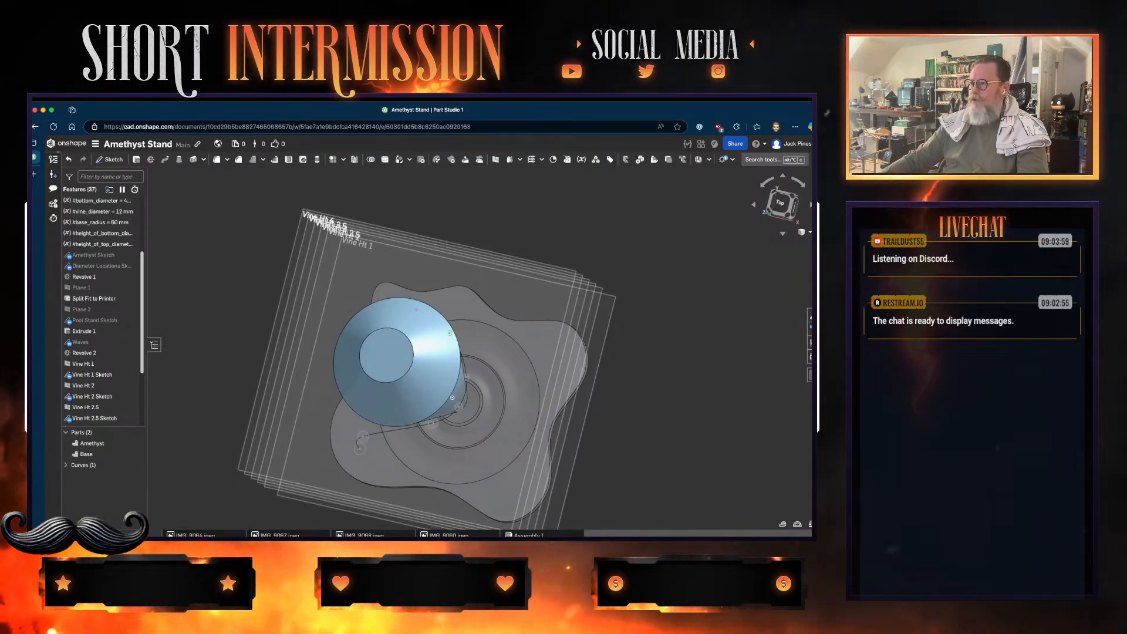
pyautogui.scroll(10, 453, 403)
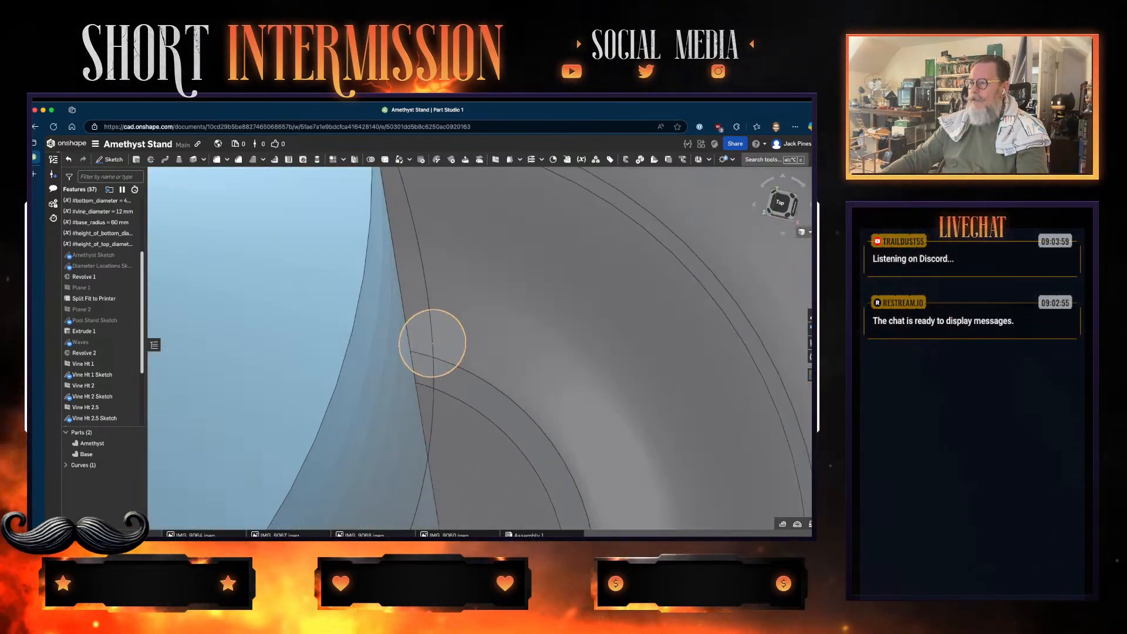
pyautogui.moveTo(453, 376); pyautogui.dragTo(445, 397, button='right')
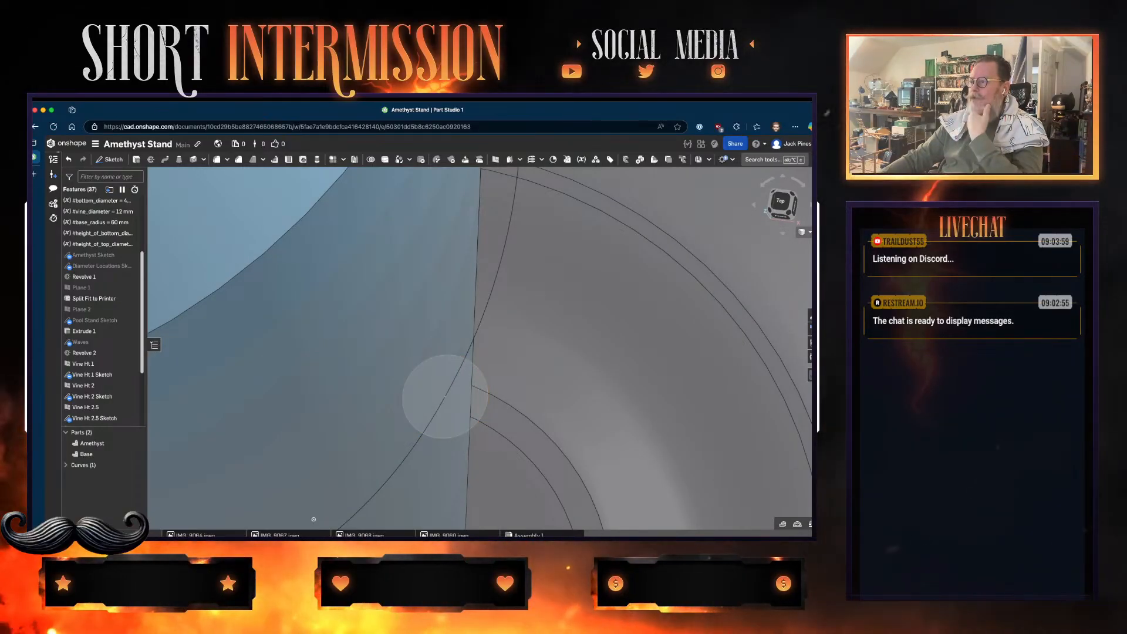
pyautogui.moveTo(445, 397); pyautogui.dragTo(468, 373, button='right')
pyautogui.scroll(5, 466, 388)
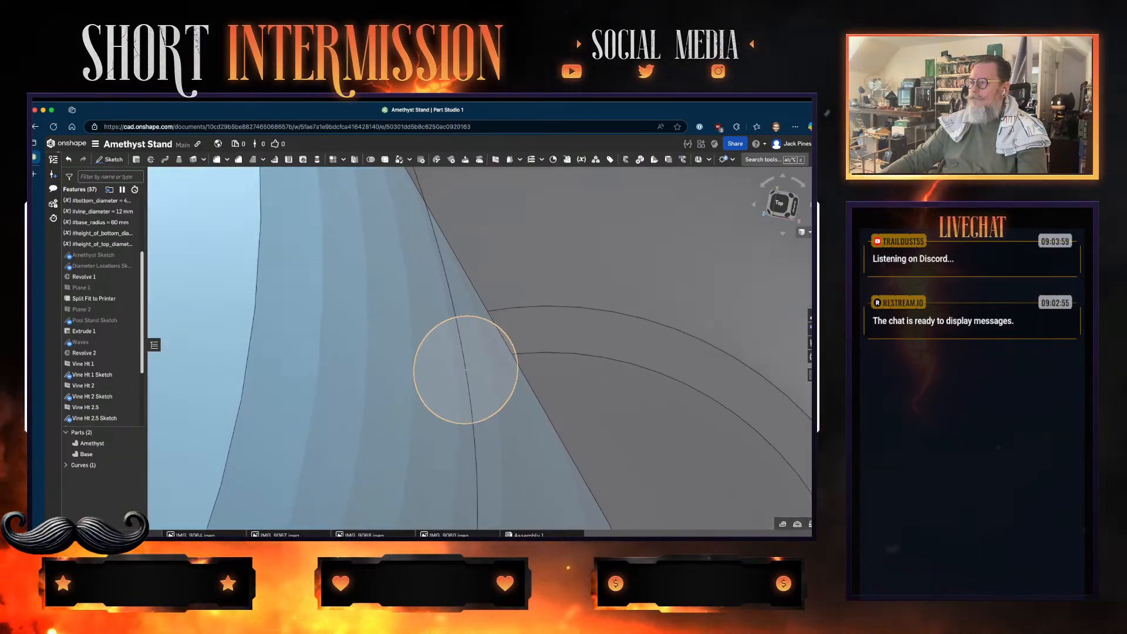
pyautogui.scroll(-10, 466, 389)
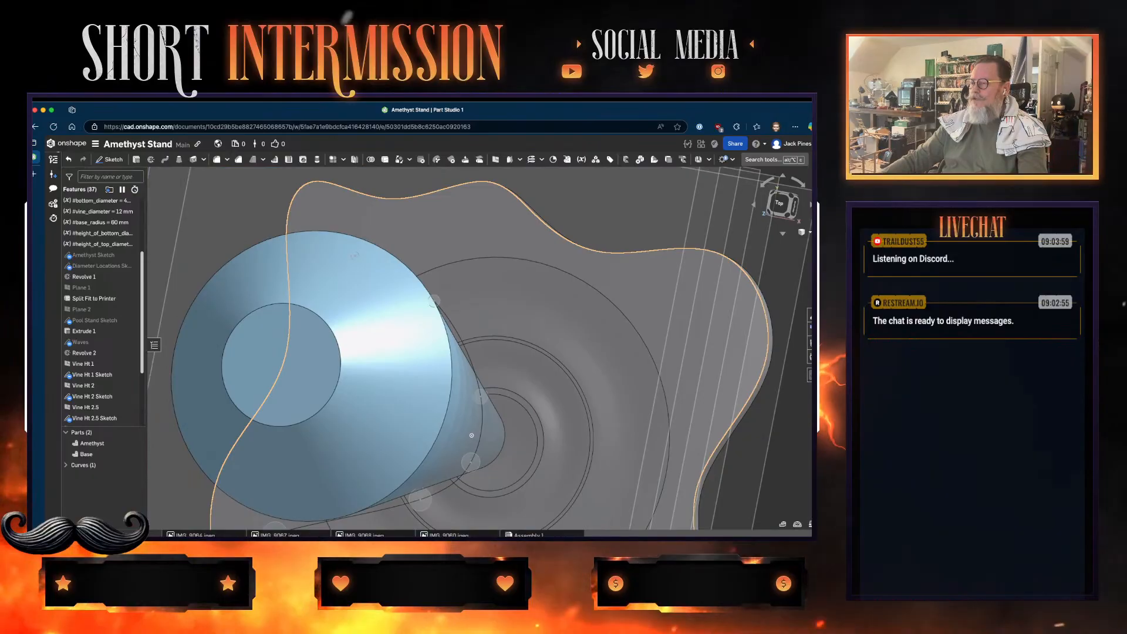
pyautogui.moveTo(435, 300); pyautogui.dragTo(388, 359, button='right')
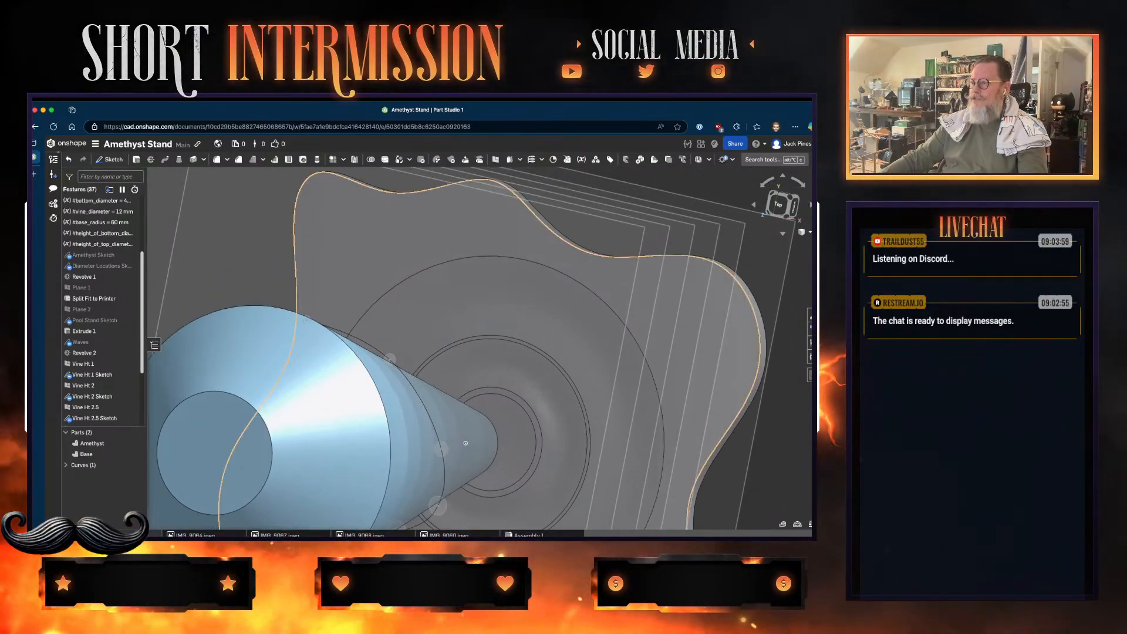
pyautogui.scroll(2, 387, 359)
pyautogui.scroll(5, 388, 360)
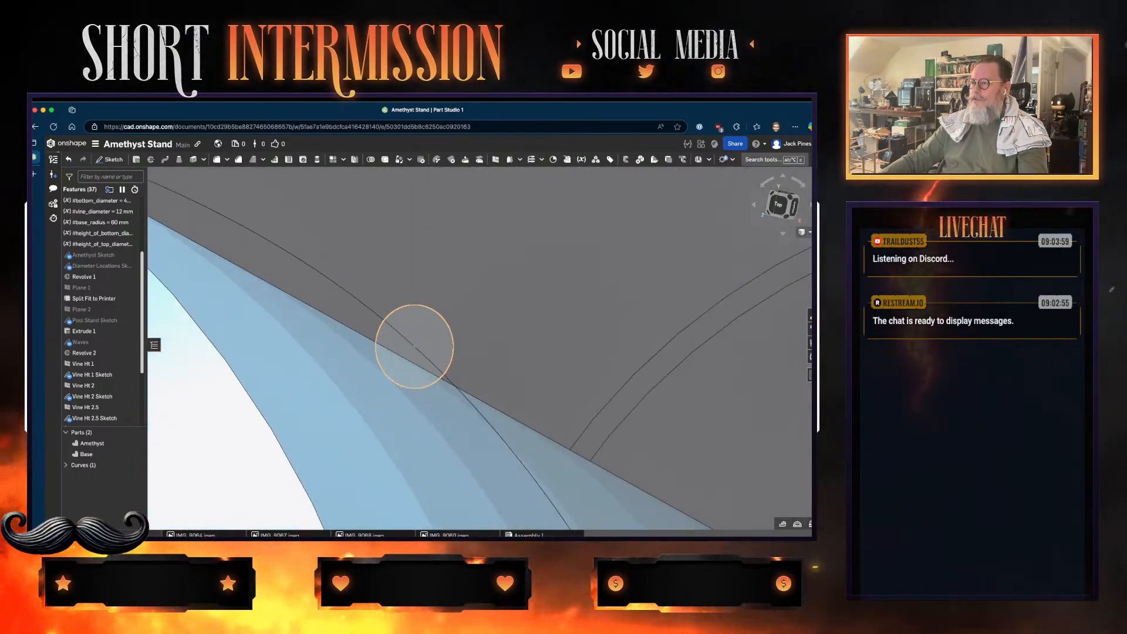
pyautogui.scroll(-8, 393, 361)
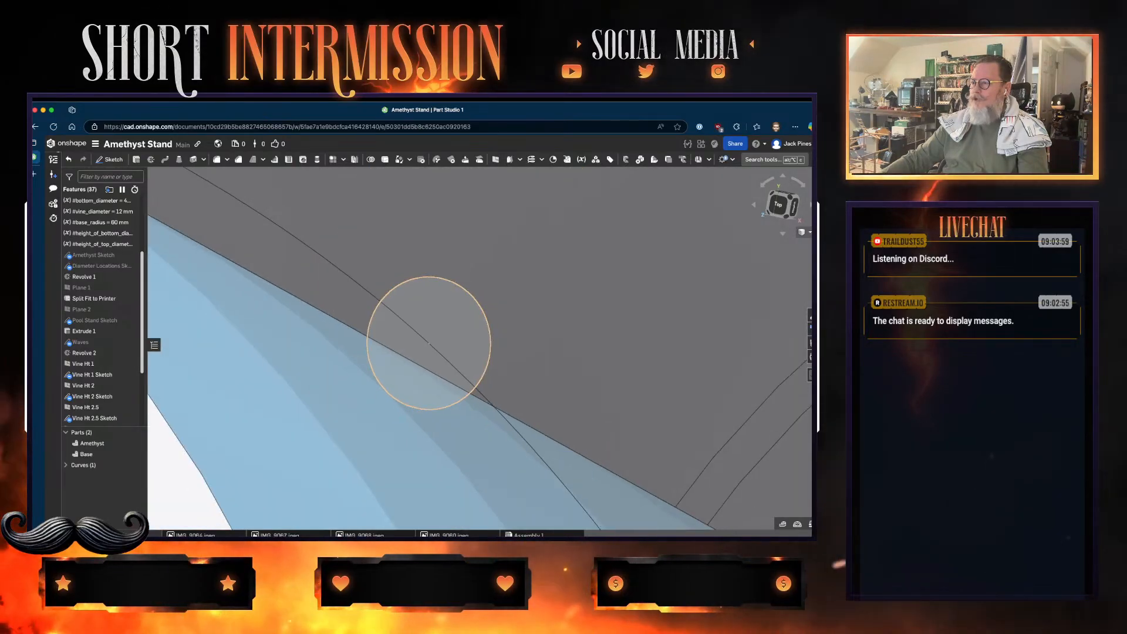
# - Examine the upper vine circles from above, the spline from the front and isometric views, and the vine's start on the base
pyautogui.moveTo(533, 492); pyautogui.dragTo(585, 525, button='right')
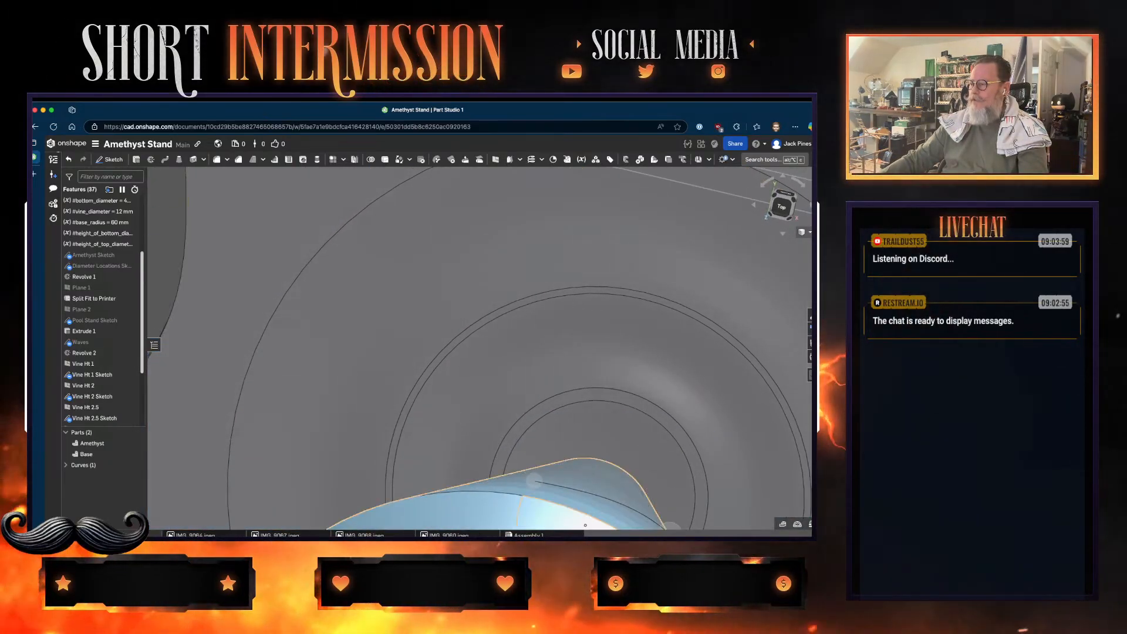
pyautogui.scroll(5, 534, 481)
pyautogui.moveTo(522, 461); pyautogui.dragTo(483, 300, button='middle')
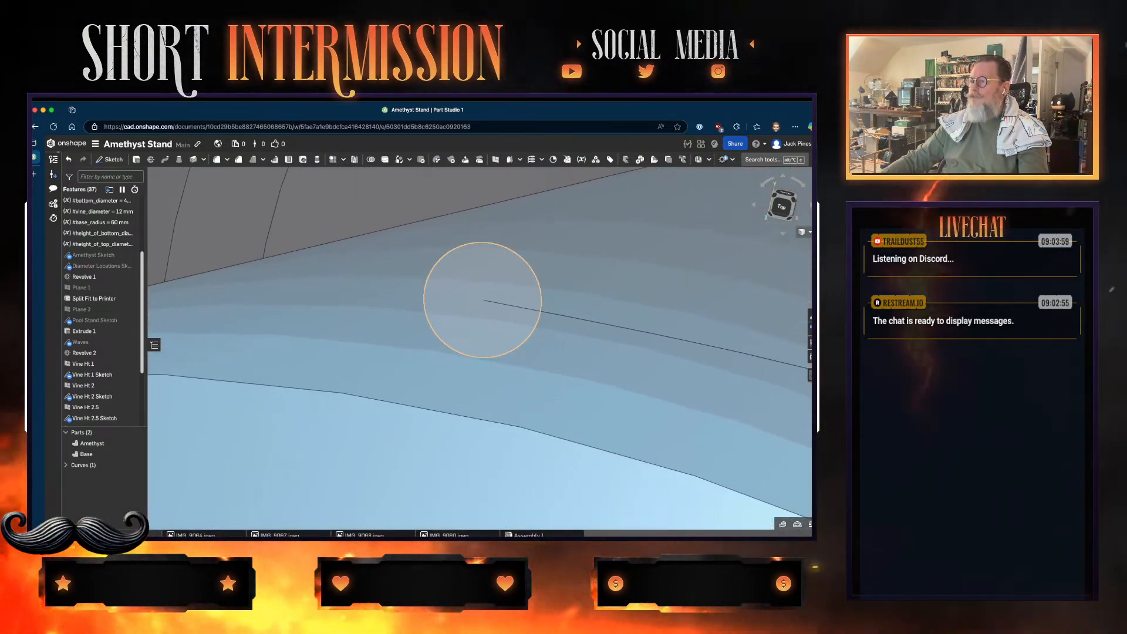
pyautogui.scroll(-10, 483, 301)
pyautogui.moveTo(529, 446); pyautogui.dragTo(530, 411, button='middle')
pyautogui.moveTo(530, 411); pyautogui.dragTo(531, 259, button='right')
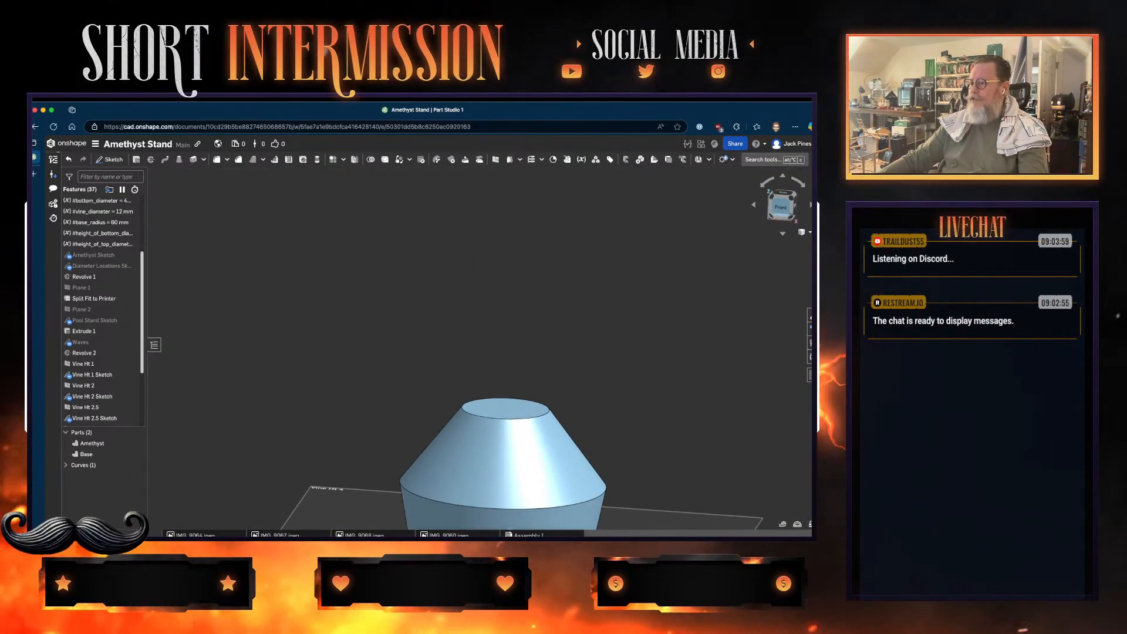
pyautogui.click(780, 207)
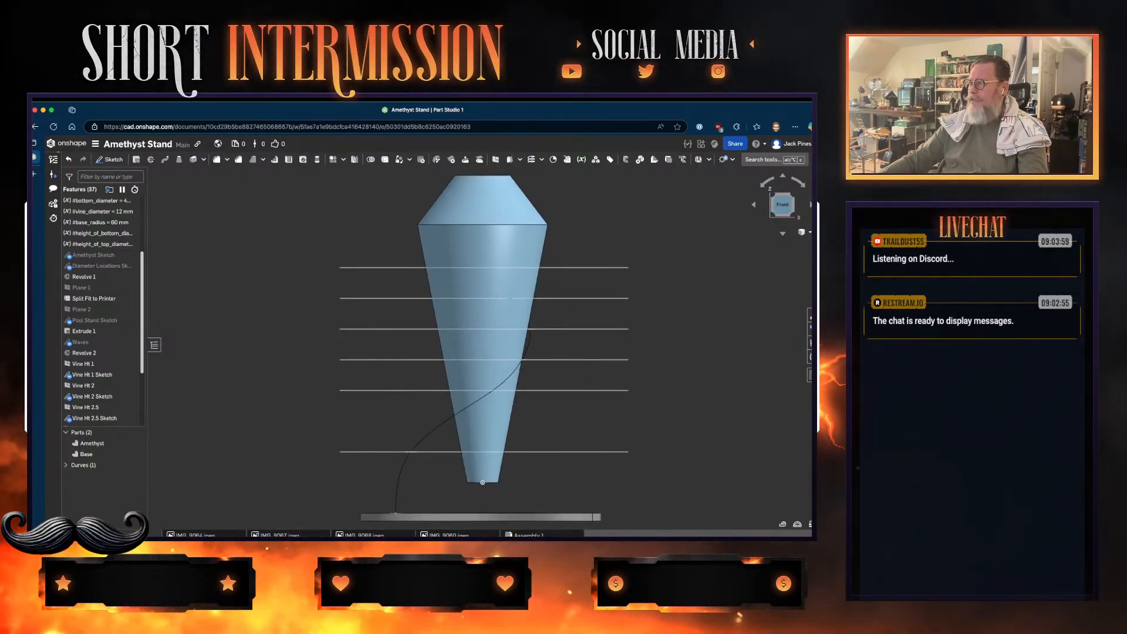
pyautogui.hotkey('shift', '7')
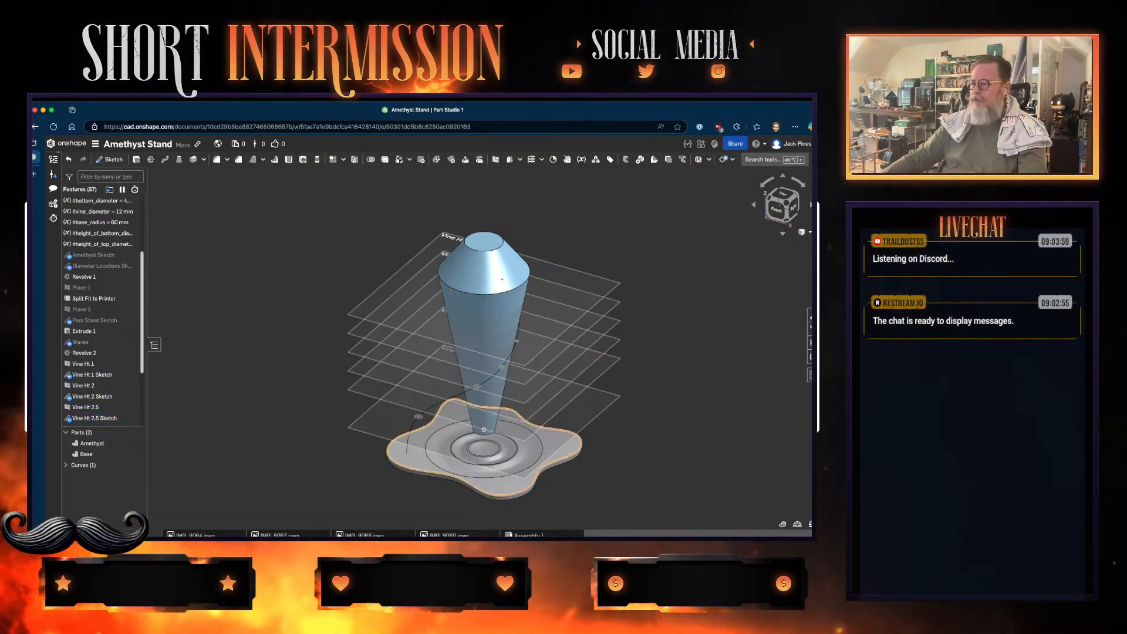
pyautogui.scroll(10, 420, 457)
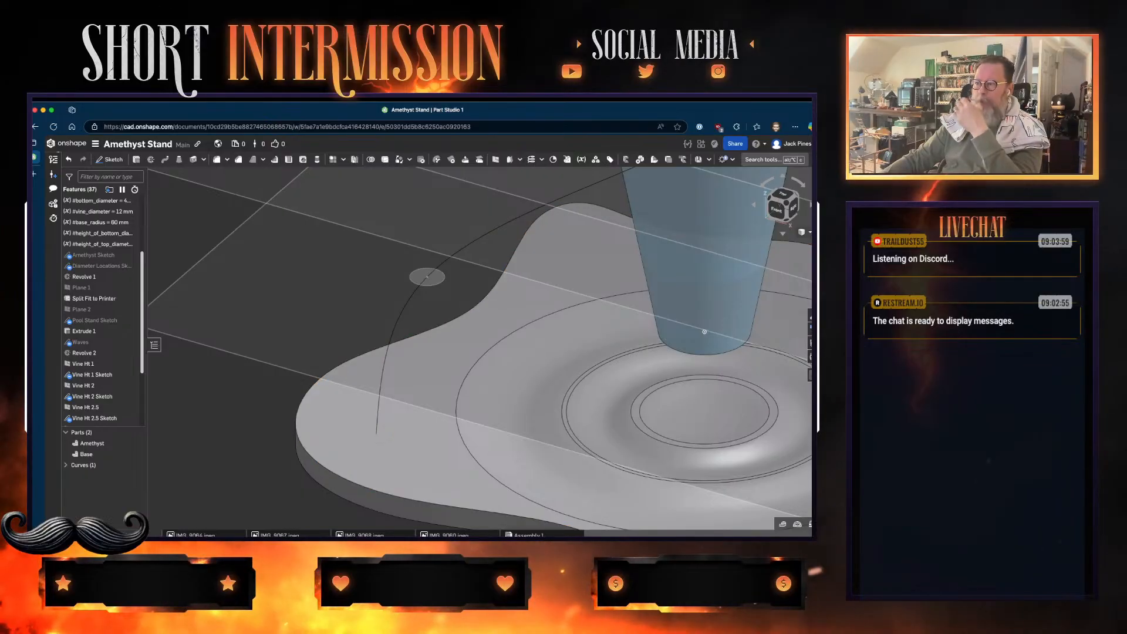
# - Open Vine Sweep Ref Sketch, inspect its vine circle at the spline's start on the base, and close the sketch
pyautogui.scroll(-3, 99, 364)
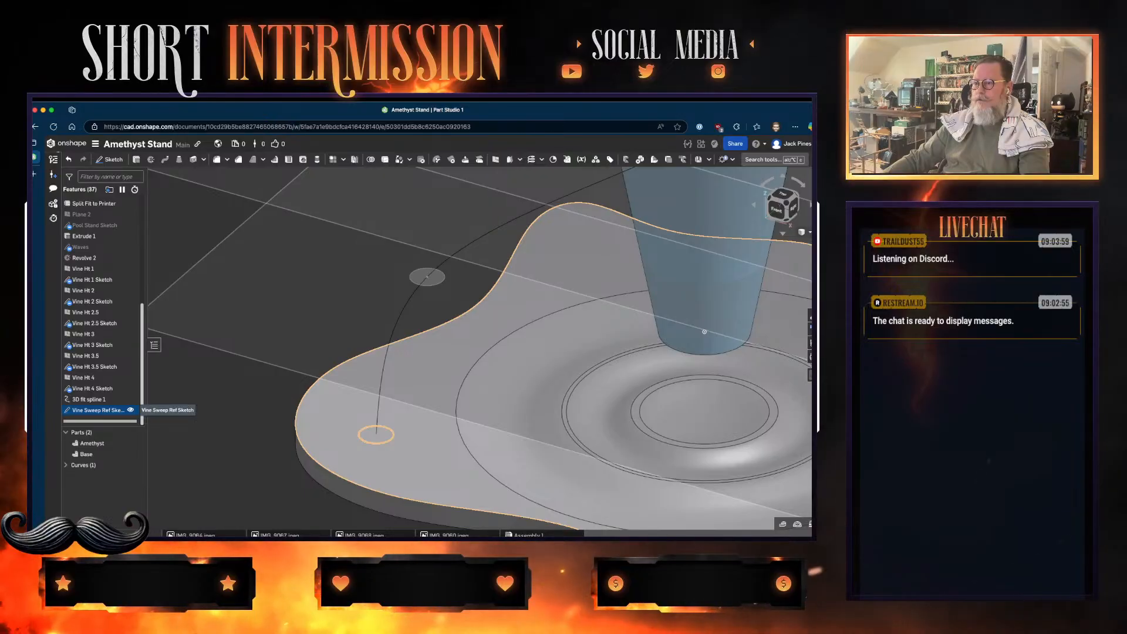
pyautogui.click(130, 410)
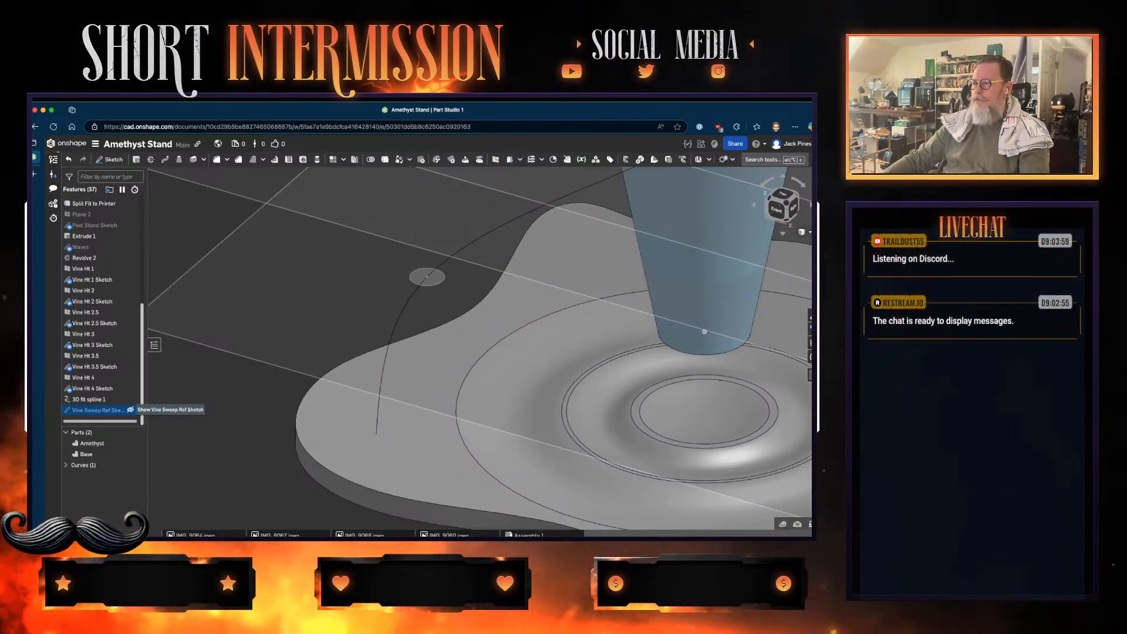
pyautogui.click(130, 410)
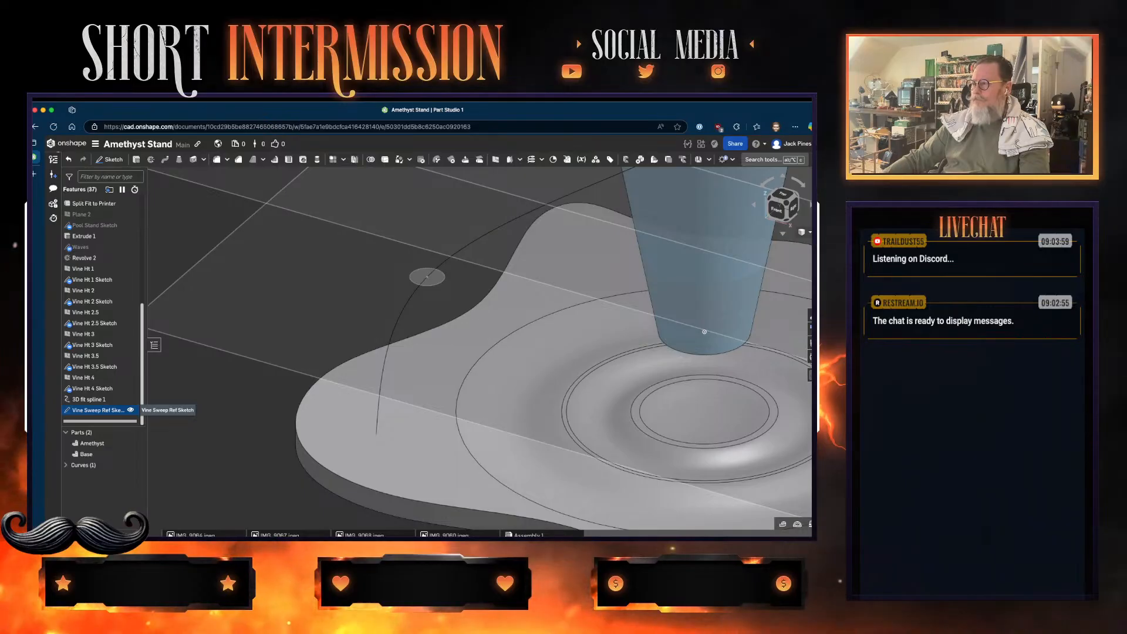
pyautogui.doubleClick(98, 410)
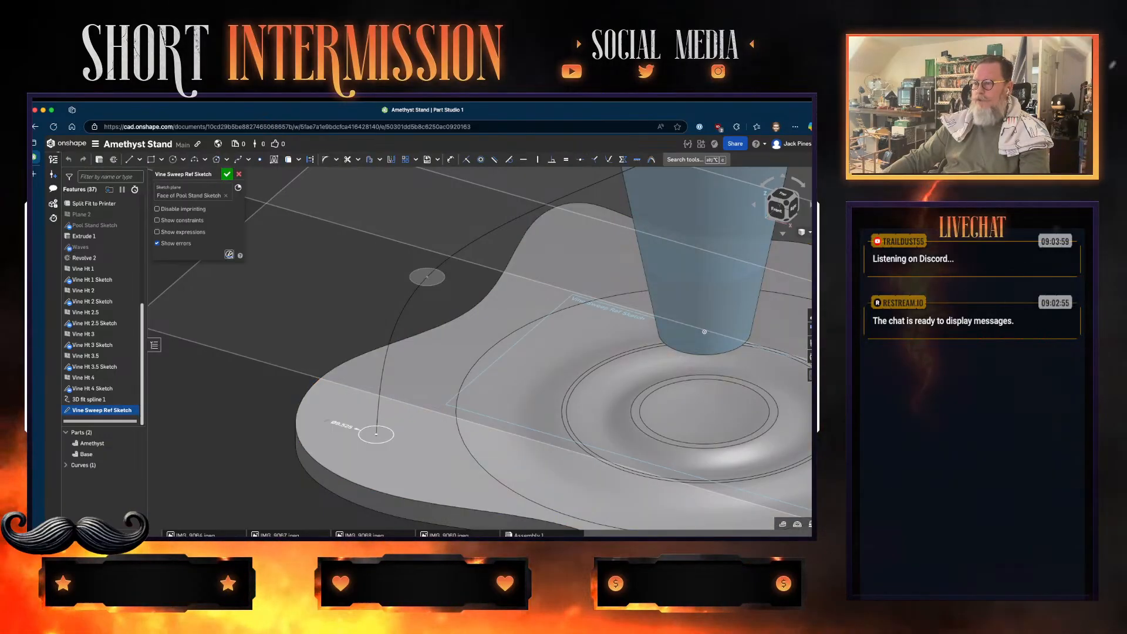
pyautogui.moveTo(309, 459); pyautogui.dragTo(281, 411, button='middle')
pyautogui.scroll(-1, 282, 411)
pyautogui.scroll(-3, 311, 416)
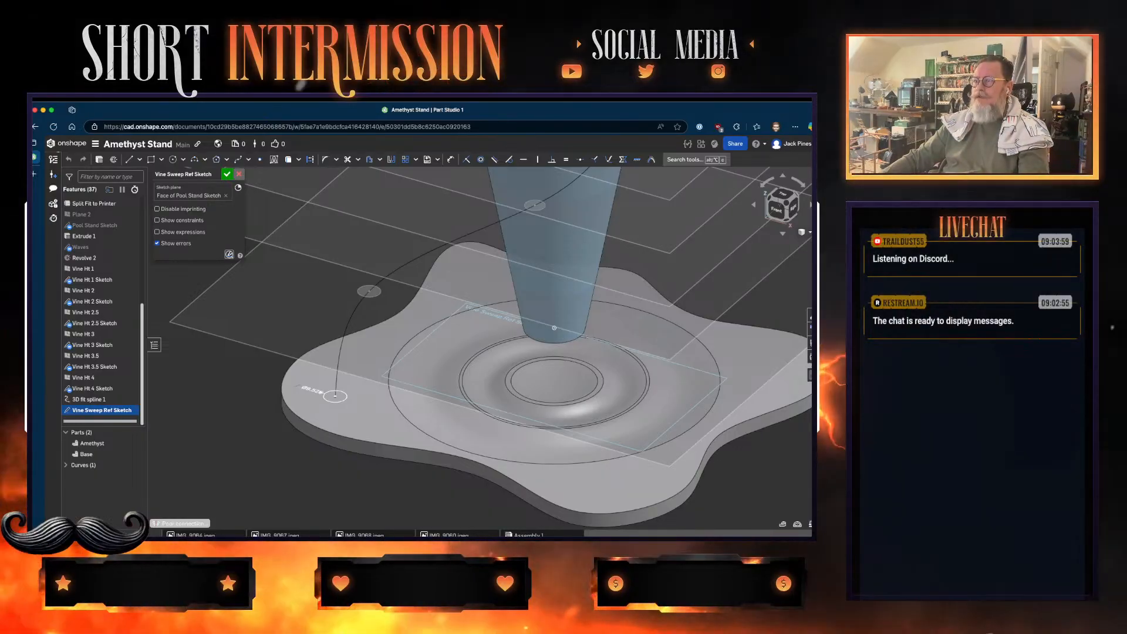
pyautogui.click(226, 174)
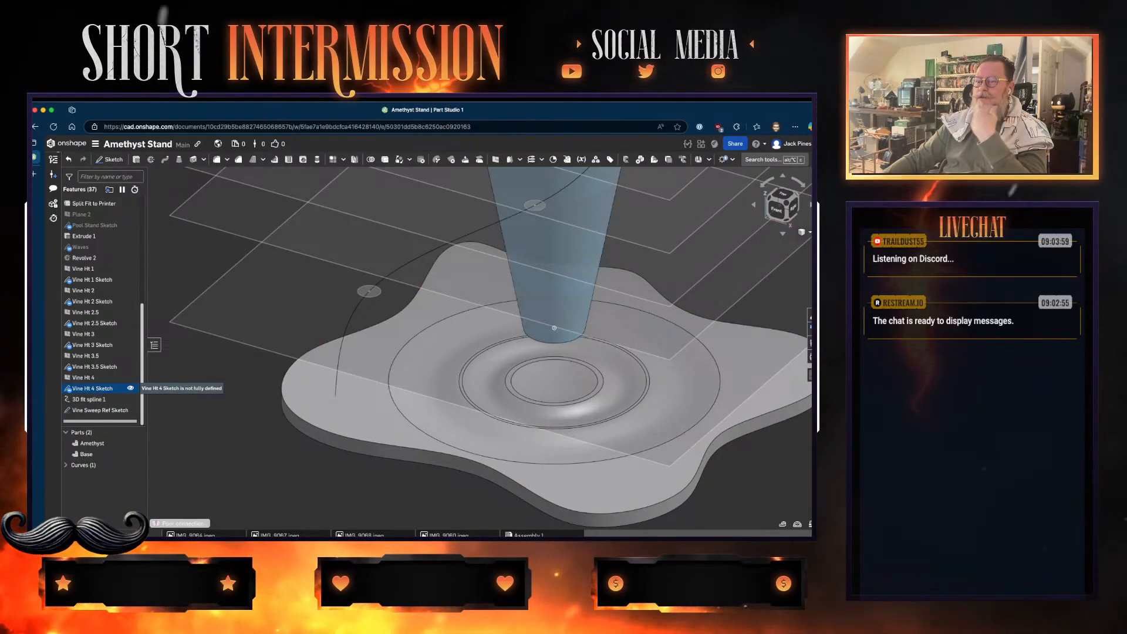
# - Open Vine Ht 4 Sketch, inspect its vine circle near the top of the amethyst, and close the sketch
pyautogui.doubleClick(100, 388)
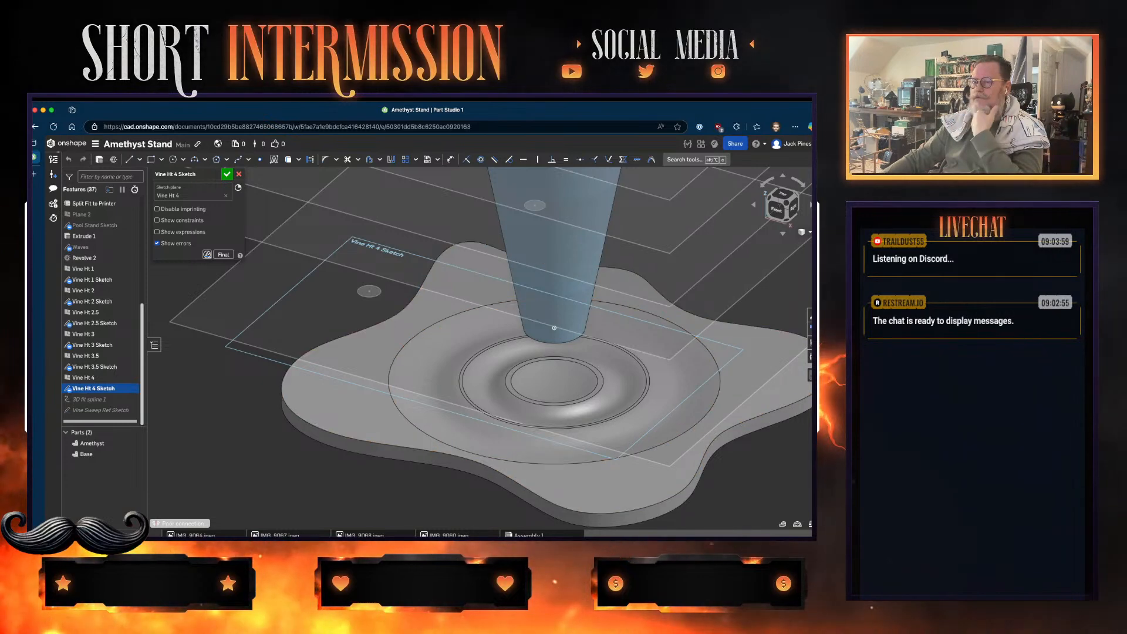
pyautogui.scroll(-6, 332, 339)
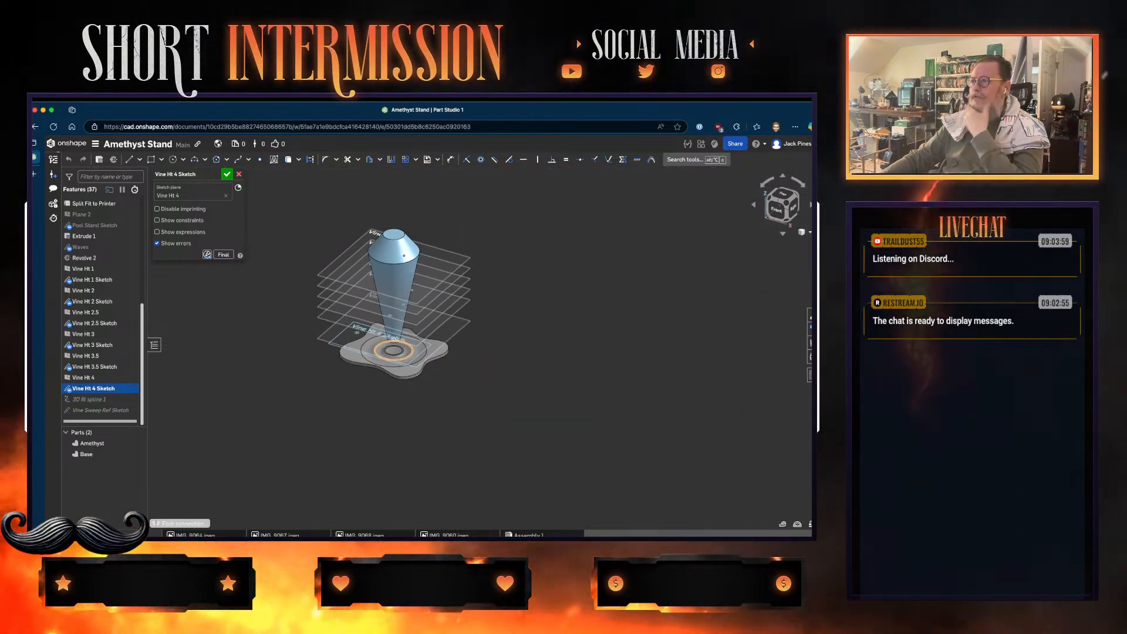
pyautogui.scroll(4, 410, 239)
pyautogui.scroll(5, 405, 238)
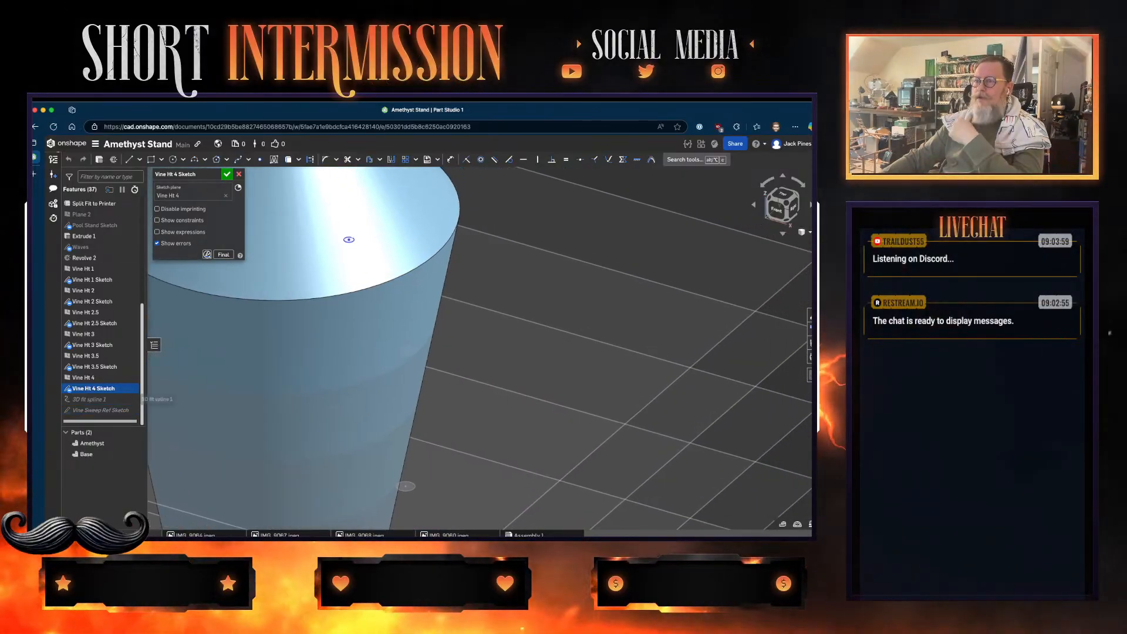
pyautogui.press('Return')
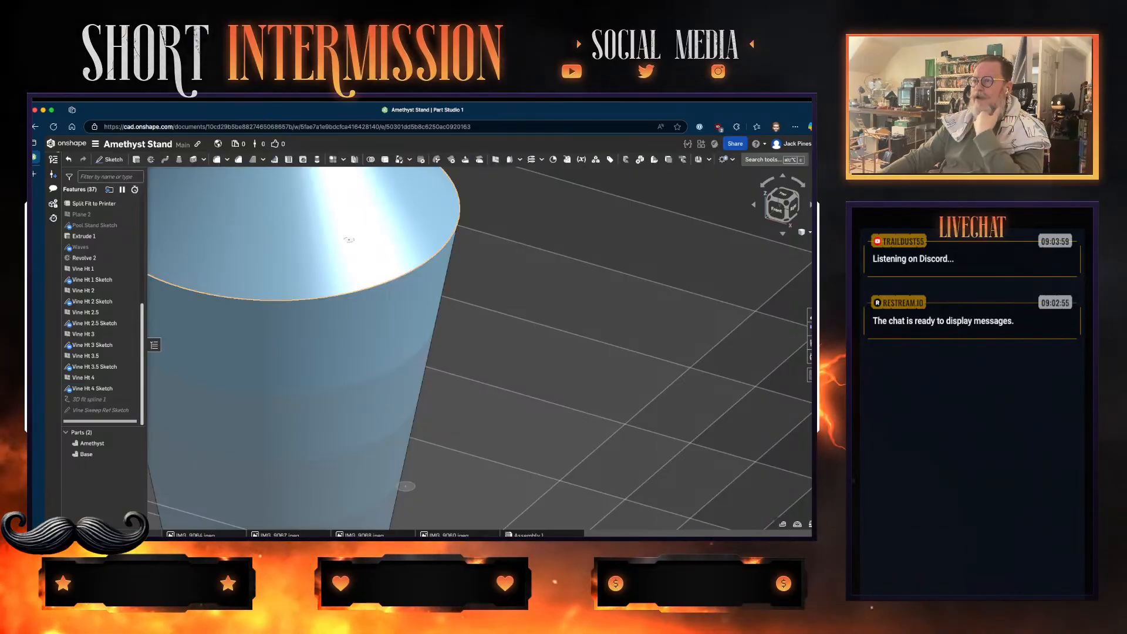
# - Try a new solid sweep using the circle faces of Vine Sweep Ref Sketch and Vine Ht 1, 2, 2.5, 3, 3.5 and 4 Sketches
pyautogui.scroll(-4, 321, 370)
pyautogui.moveTo(334, 480); pyautogui.dragTo(461, 368, button='middle')
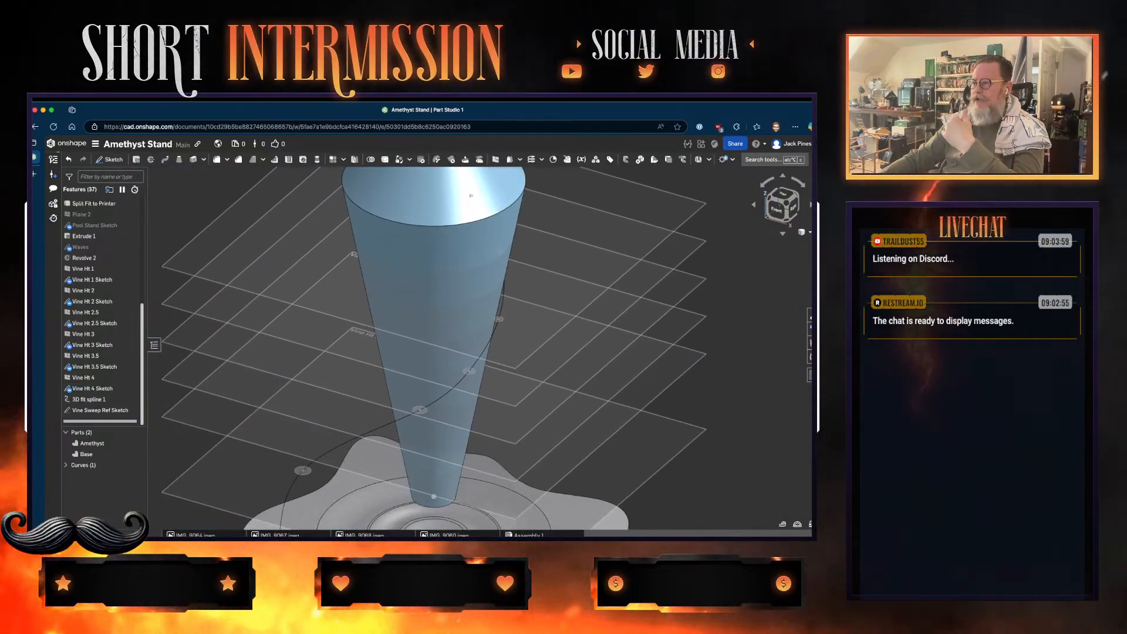
pyautogui.scroll(-2, 461, 368)
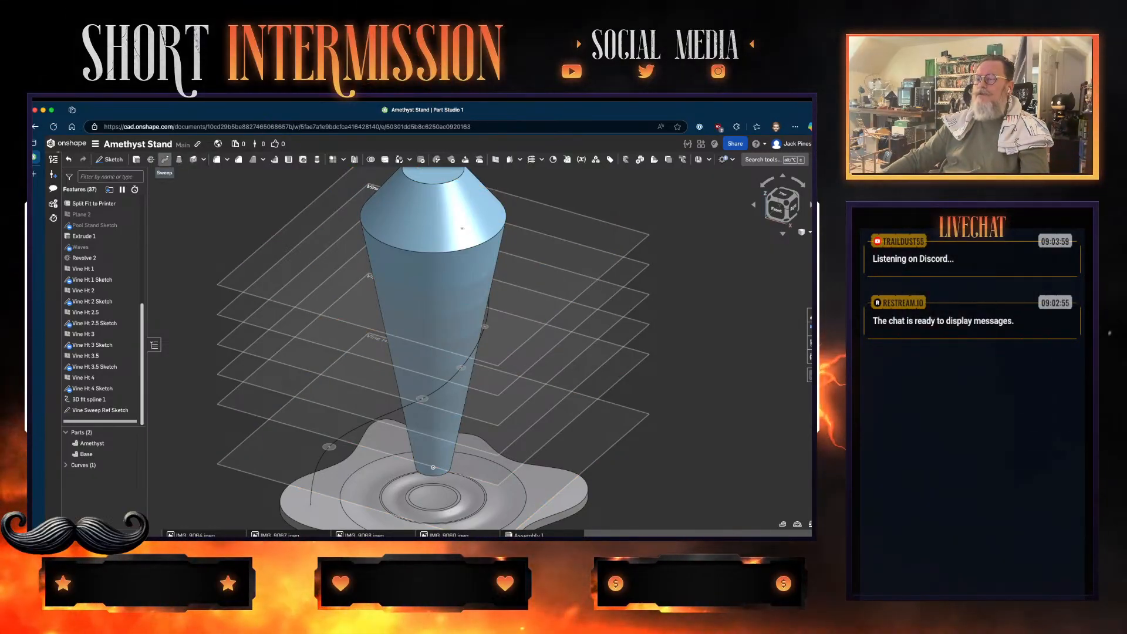
pyautogui.click(165, 159)
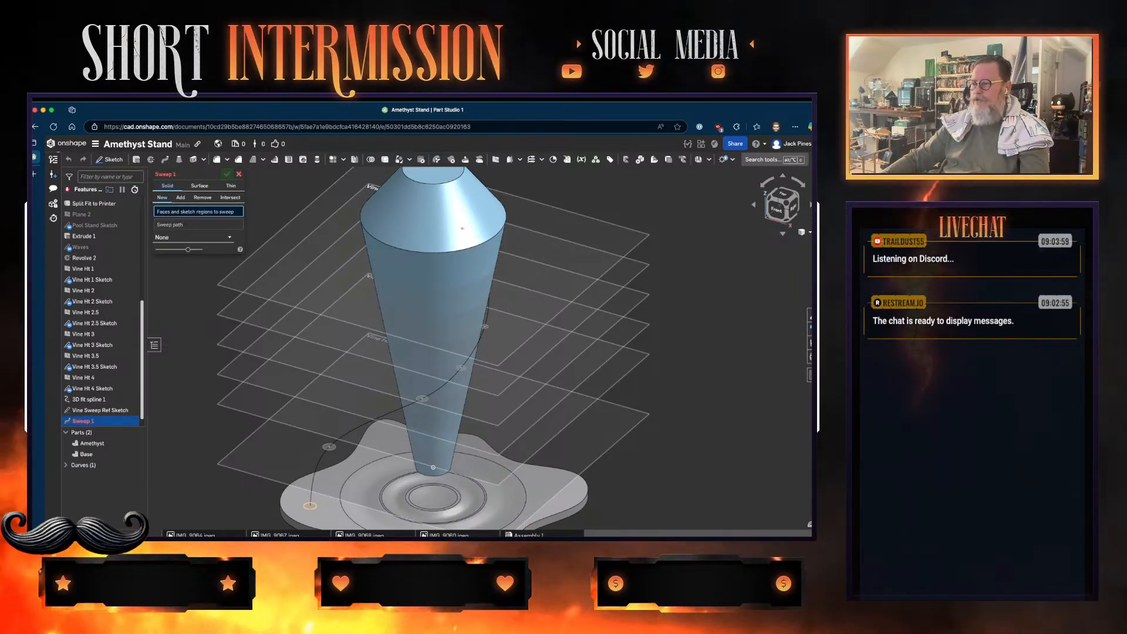
pyautogui.click(310, 505)
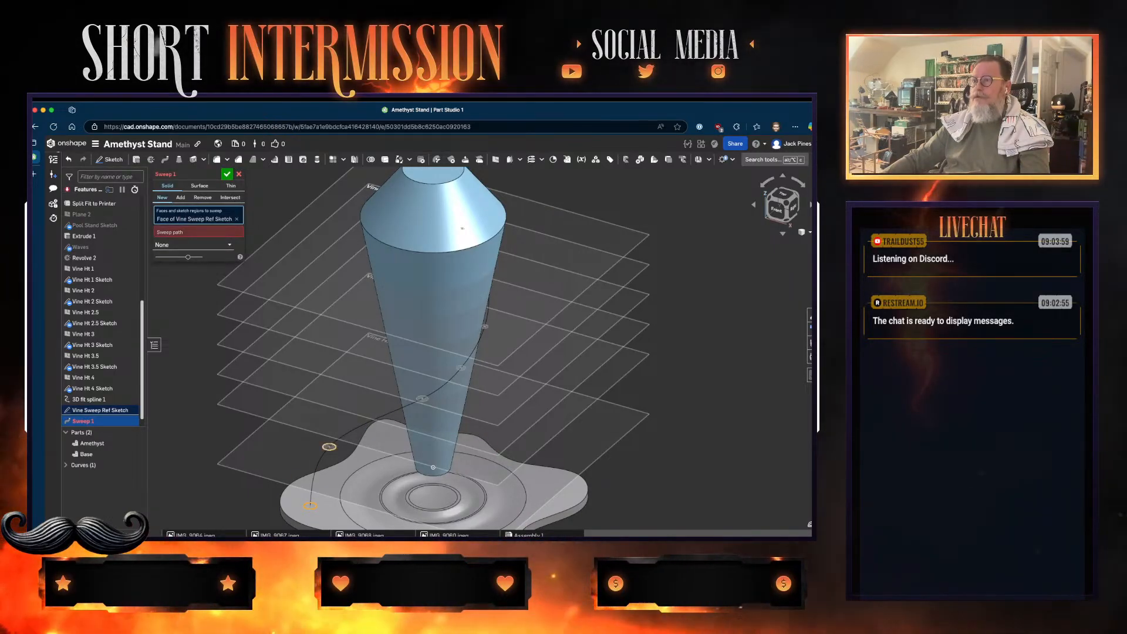
pyautogui.click(330, 447)
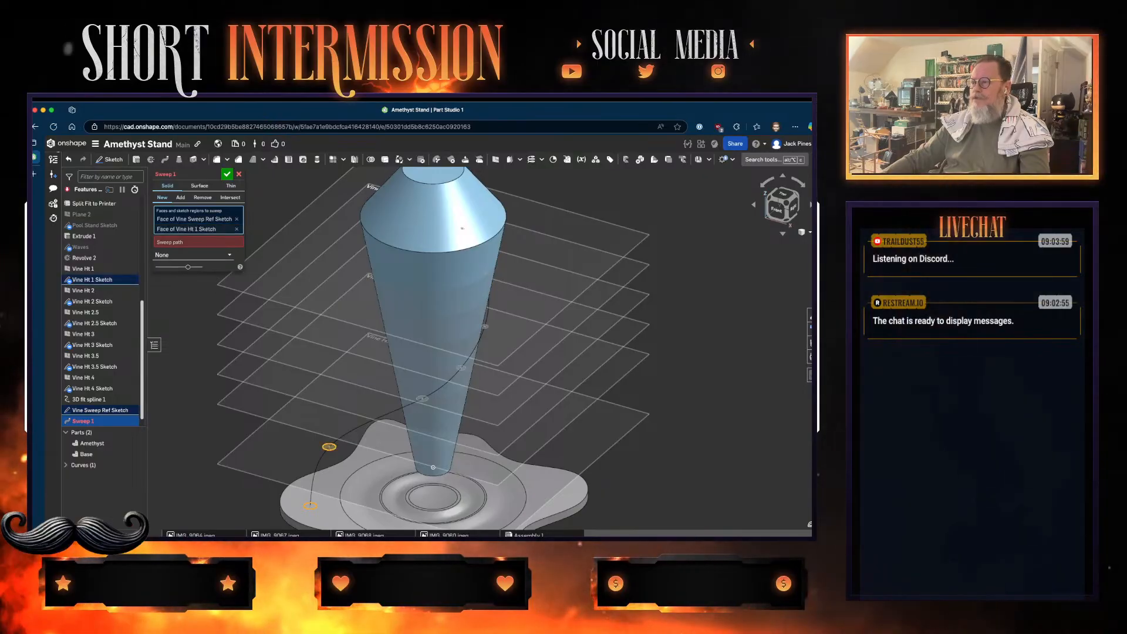
pyautogui.click(422, 399)
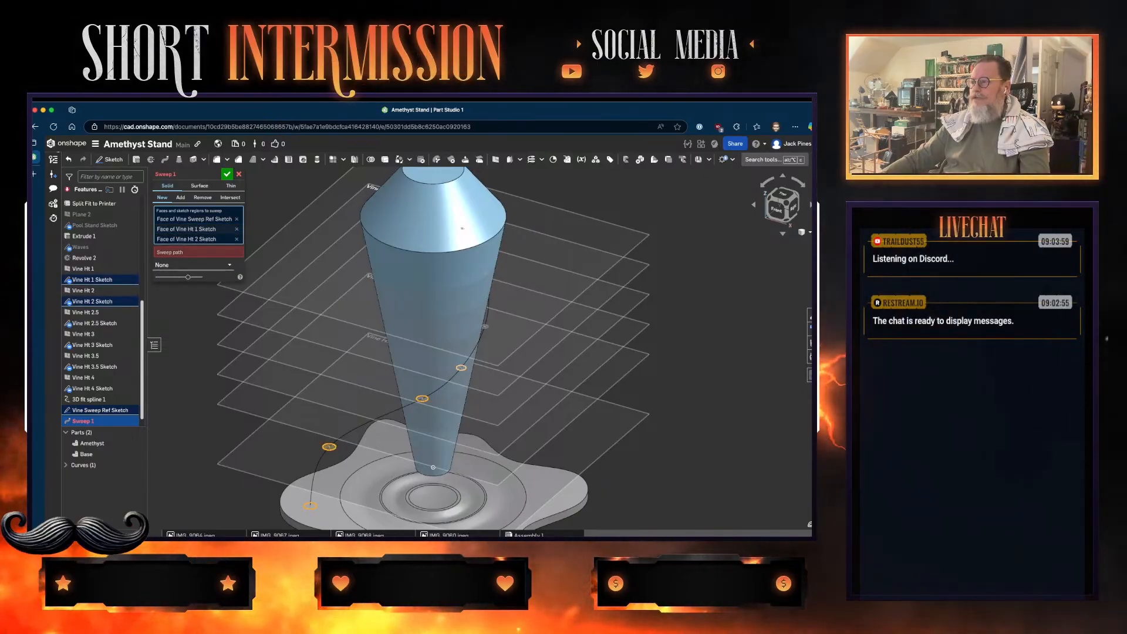
pyautogui.click(461, 367)
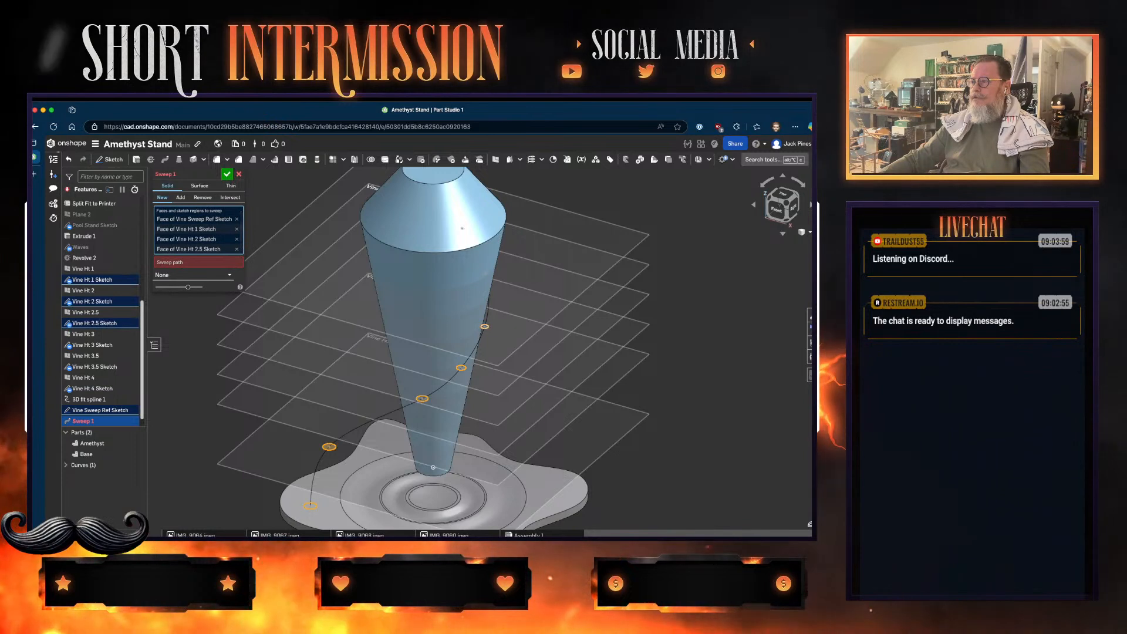
pyautogui.click(485, 327)
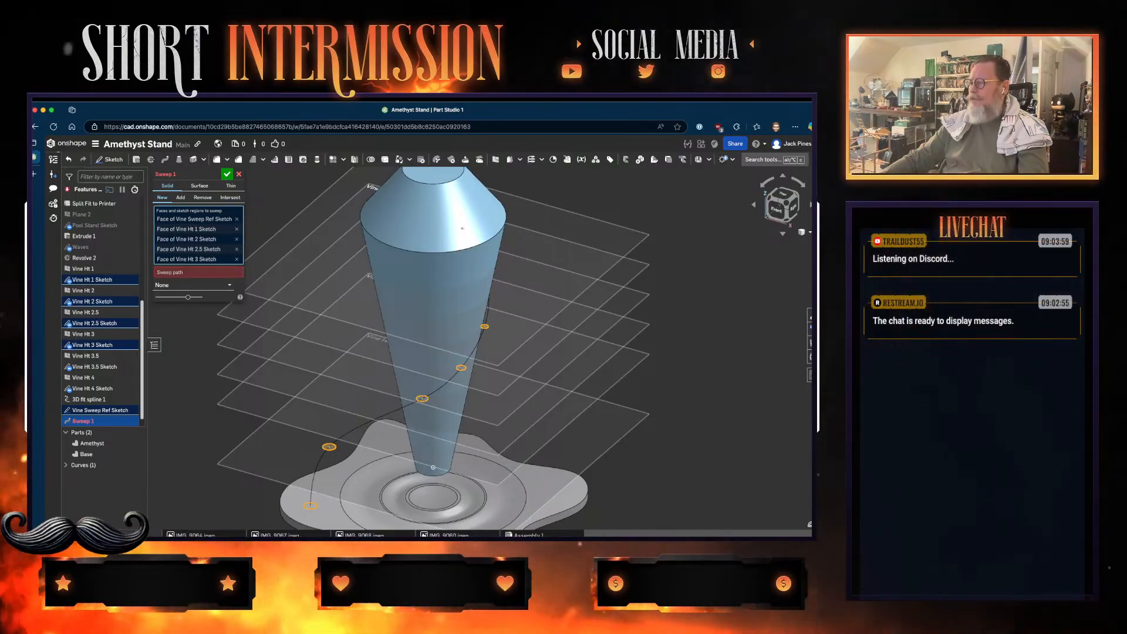
pyautogui.moveTo(462, 228); pyautogui.dragTo(421, 289, button='right')
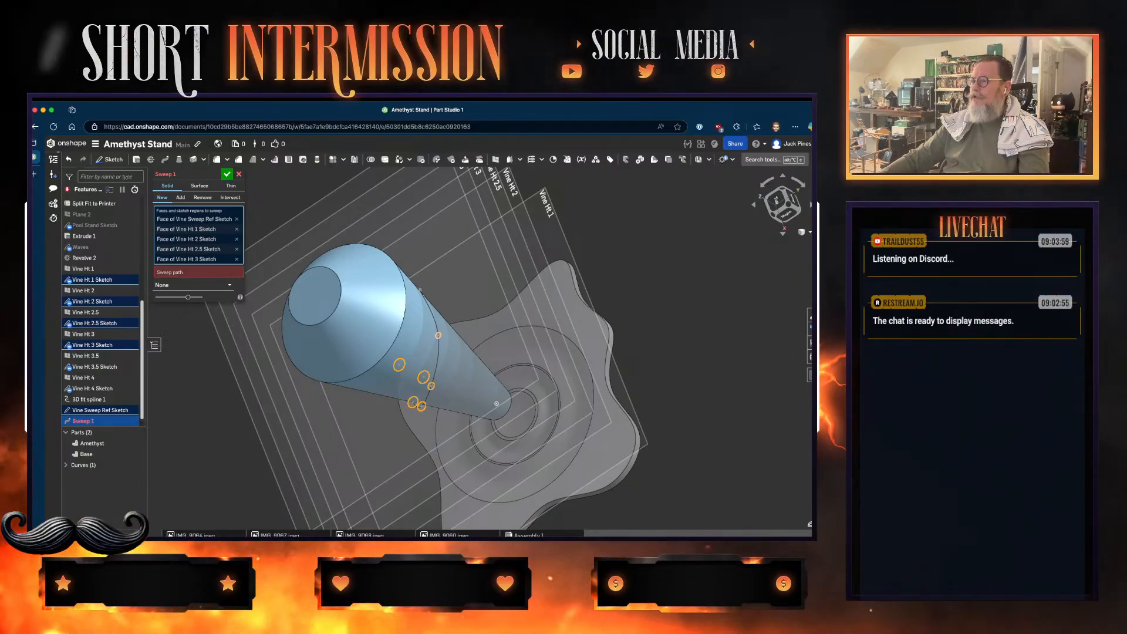
pyautogui.click(438, 335)
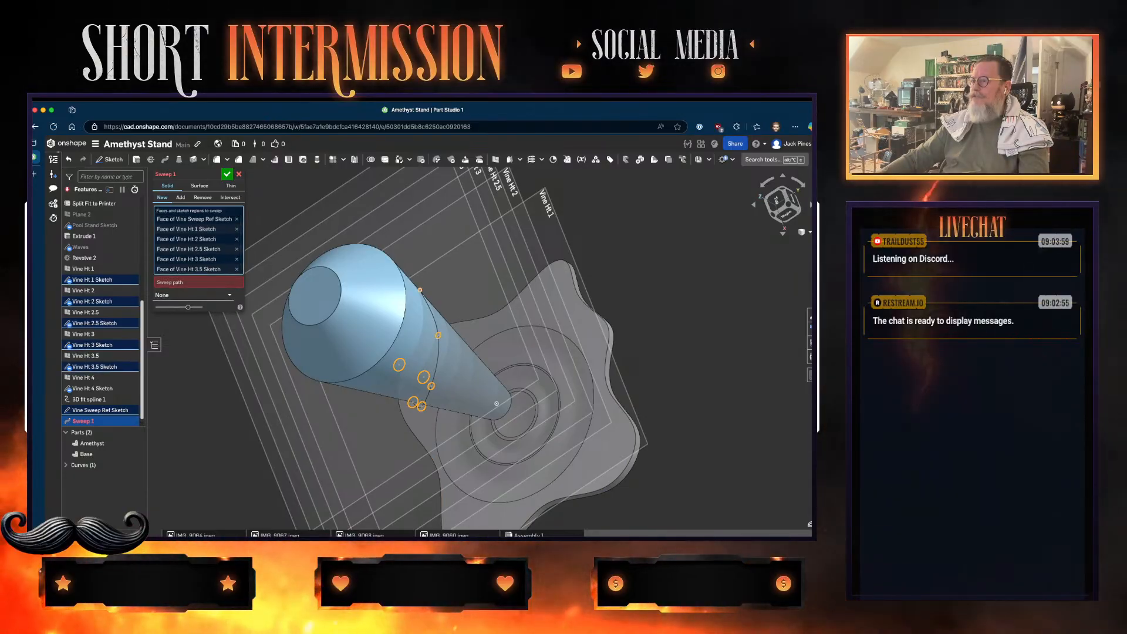
pyautogui.click(420, 290)
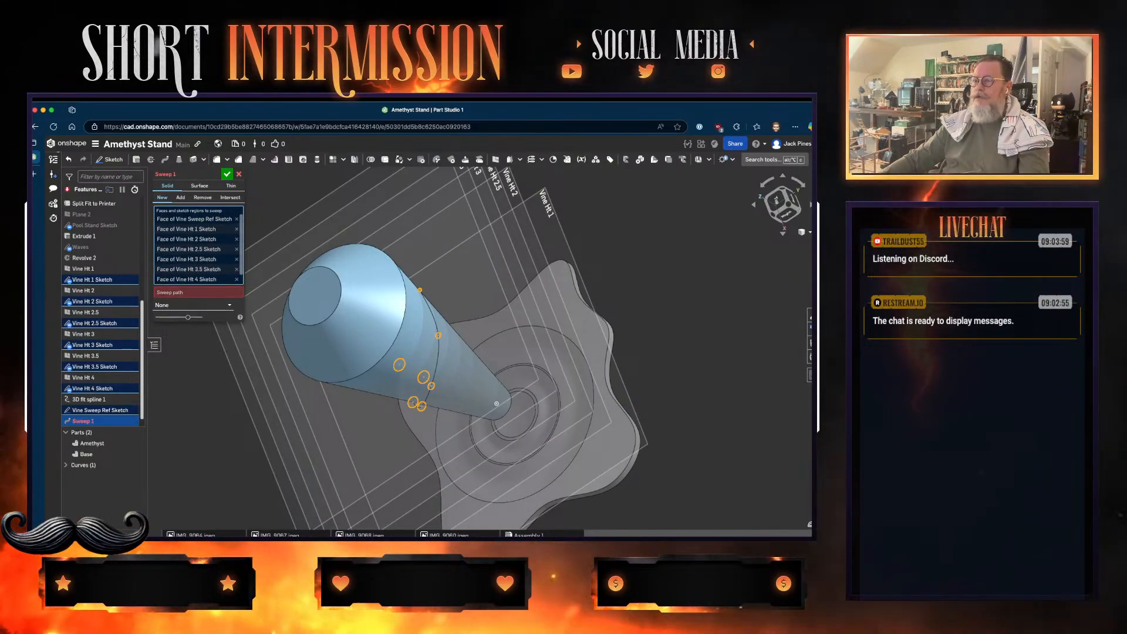
# - Try 3D fit spline 1 as the sweep path, inspect the previewed vine, and discard the sweep
pyautogui.click(232, 292)
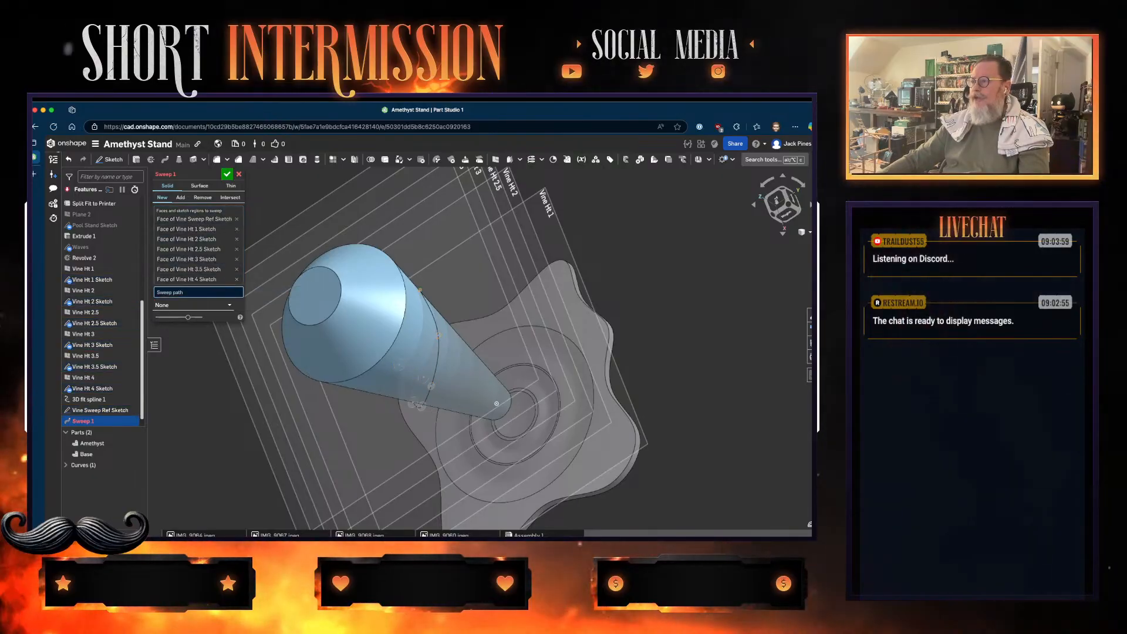
pyautogui.click(88, 399)
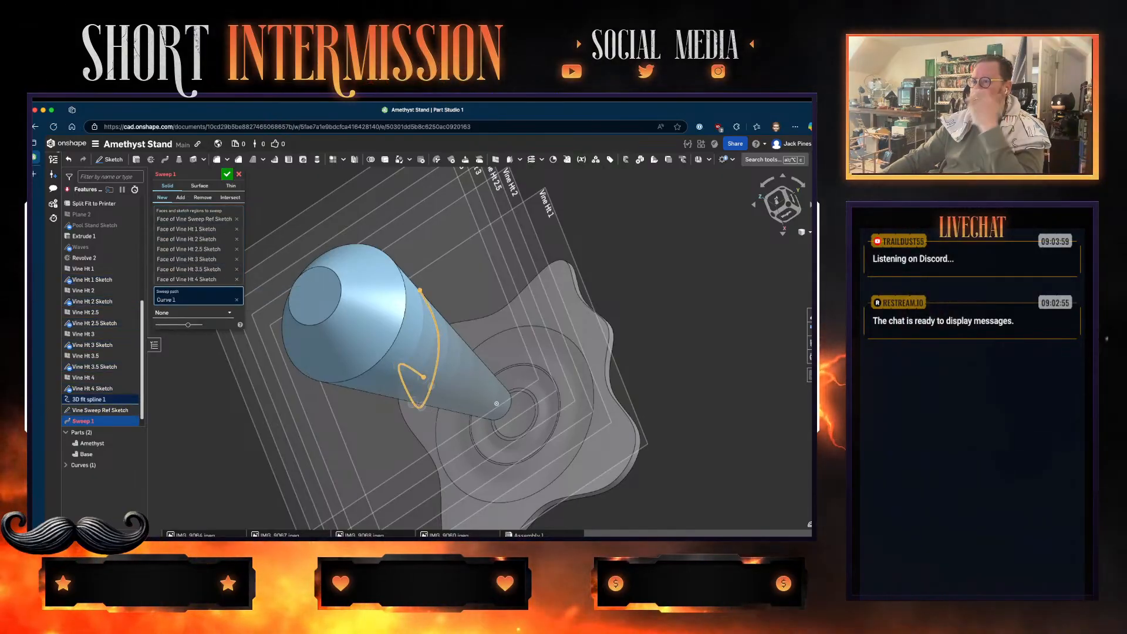
pyautogui.moveTo(481, 376); pyautogui.dragTo(516, 270, button='right')
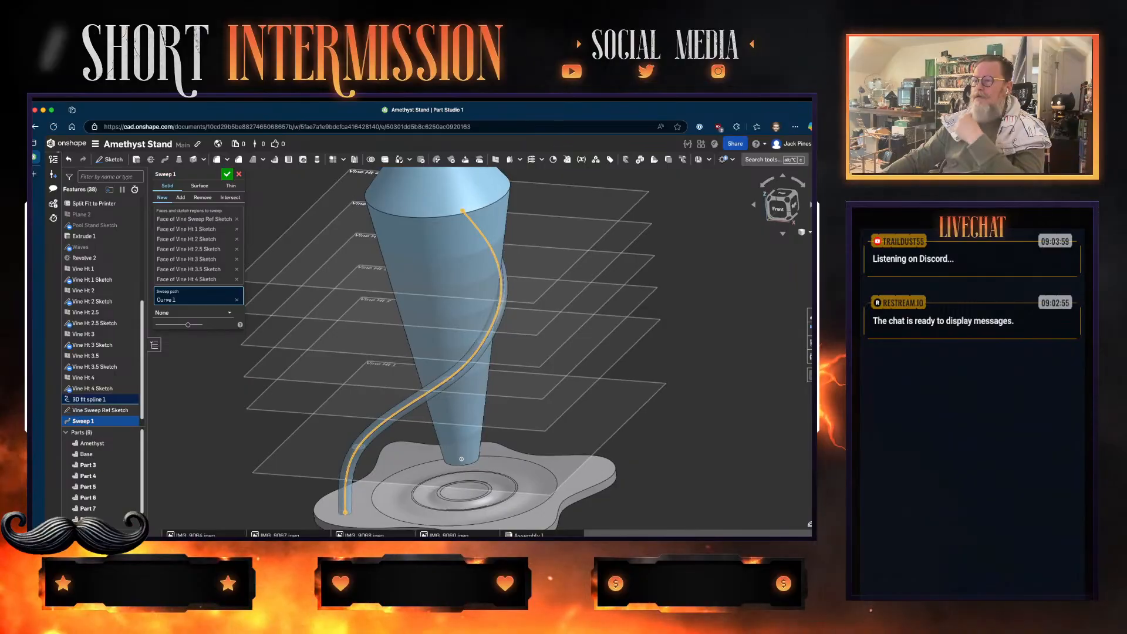
pyautogui.click(192, 312)
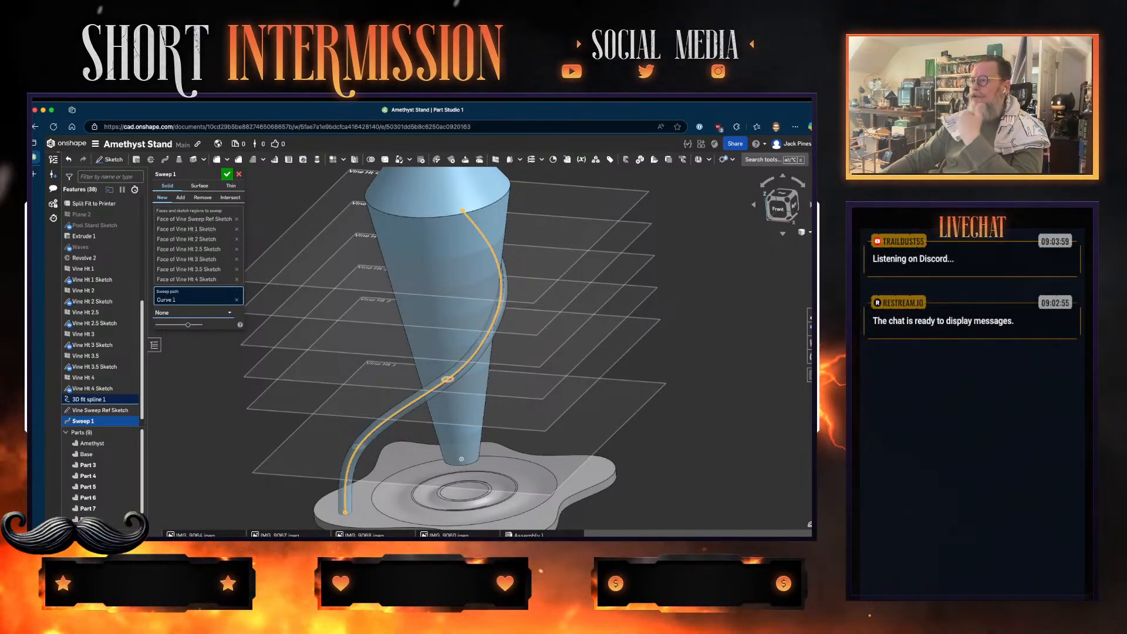
pyautogui.moveTo(528, 305); pyautogui.dragTo(419, 365, button='right')
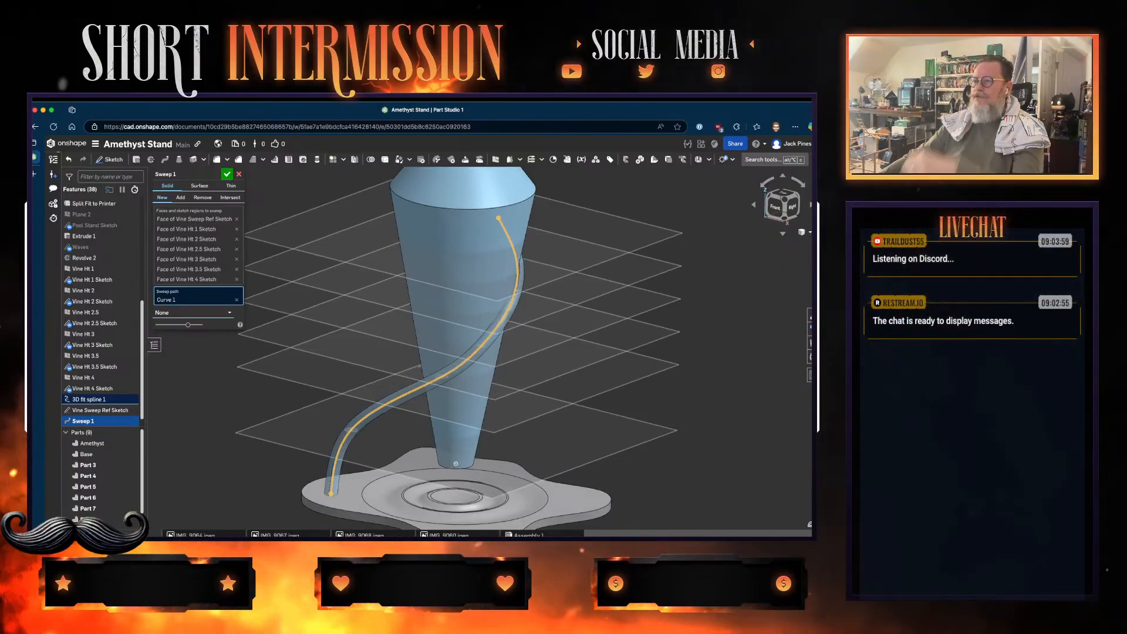
pyautogui.click(239, 174)
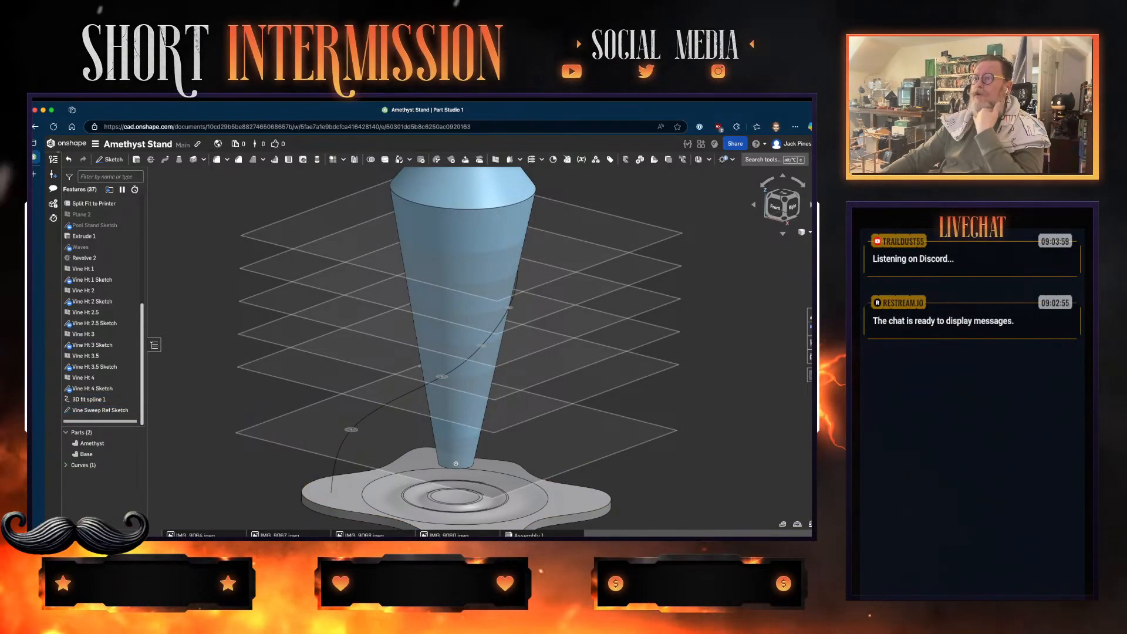
# - Start a new solid loft through the circle faces of Vine Sweep Ref Sketch and Vine Ht 1, 2, 2.5, 3, 3.5 and 4 Sketches
pyautogui.click(179, 159)
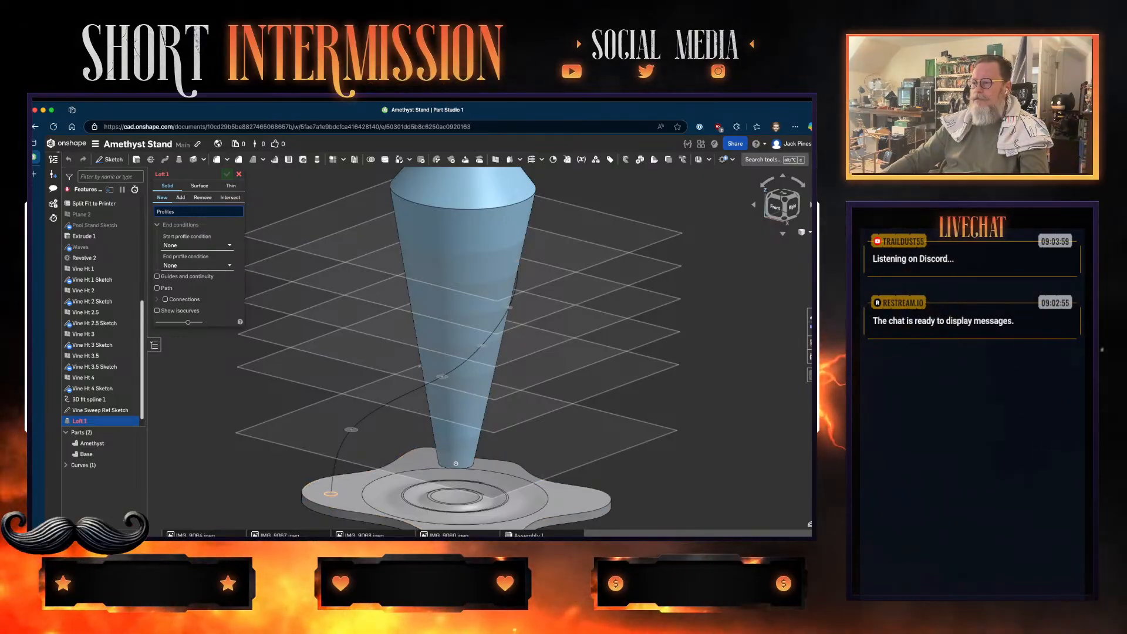
pyautogui.click(331, 493)
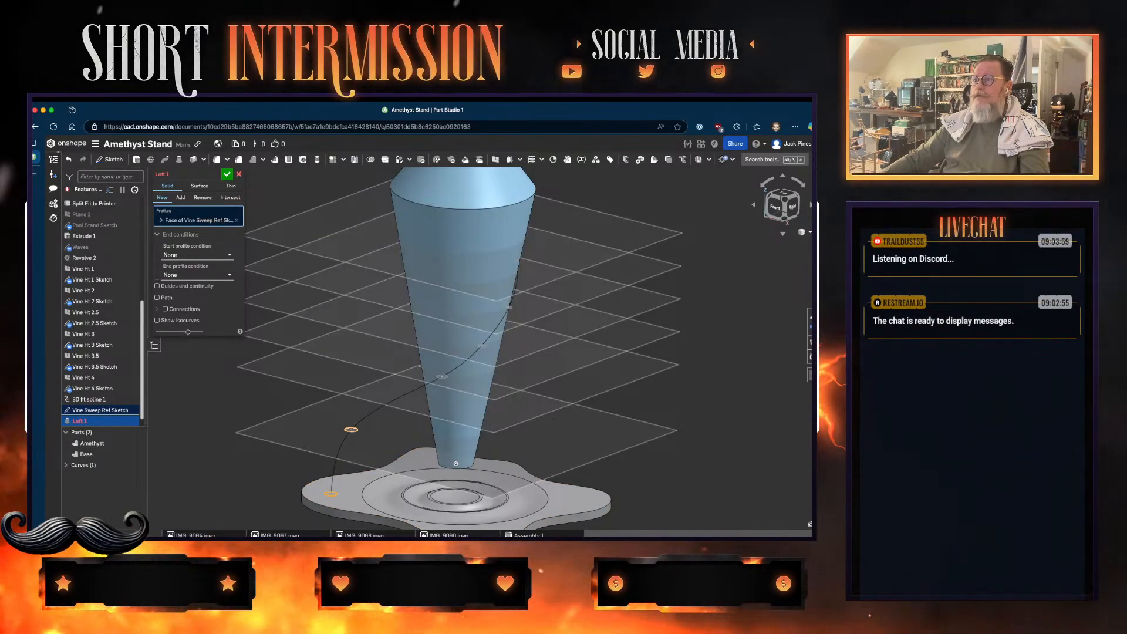
pyautogui.click(351, 429)
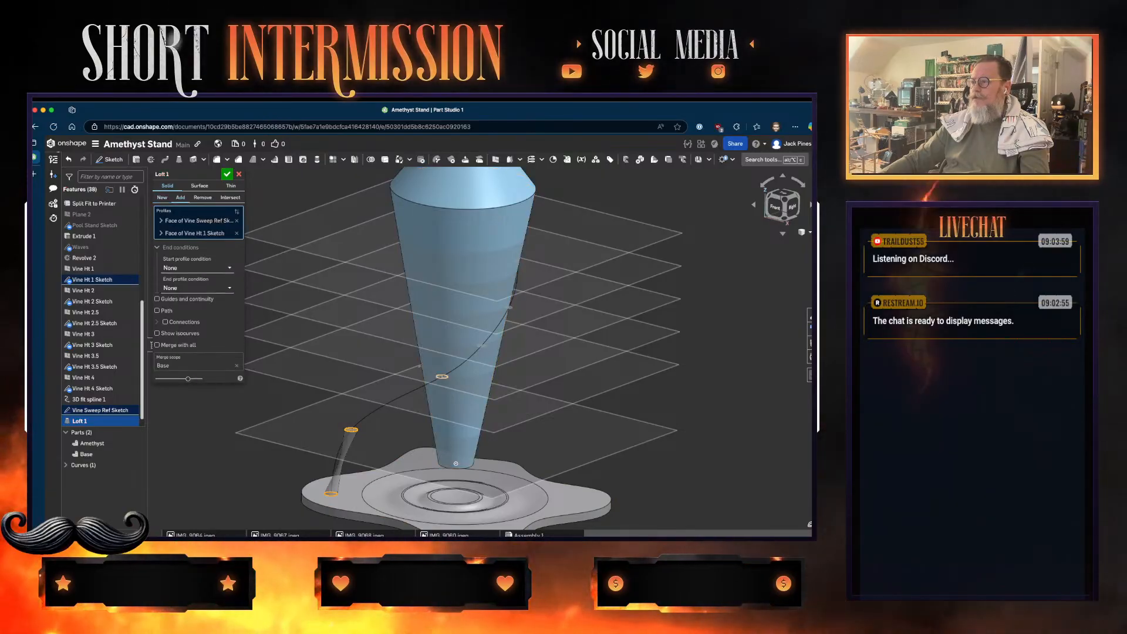
pyautogui.click(442, 377)
pyautogui.click(481, 345)
pyautogui.moveTo(419, 366); pyautogui.dragTo(478, 318, button='right')
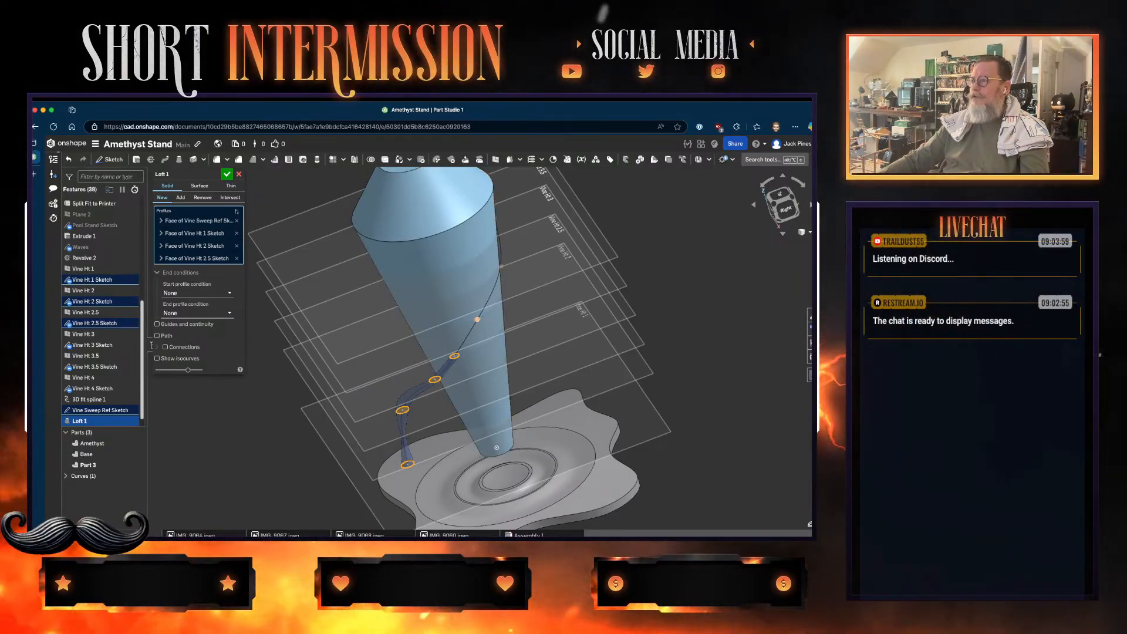
pyautogui.click(477, 318)
pyautogui.moveTo(477, 319)
pyautogui.mouseDown(button='right')
pyautogui.moveTo(469, 327)
pyautogui.moveTo(511, 306)
pyautogui.mouseUp(button='right')
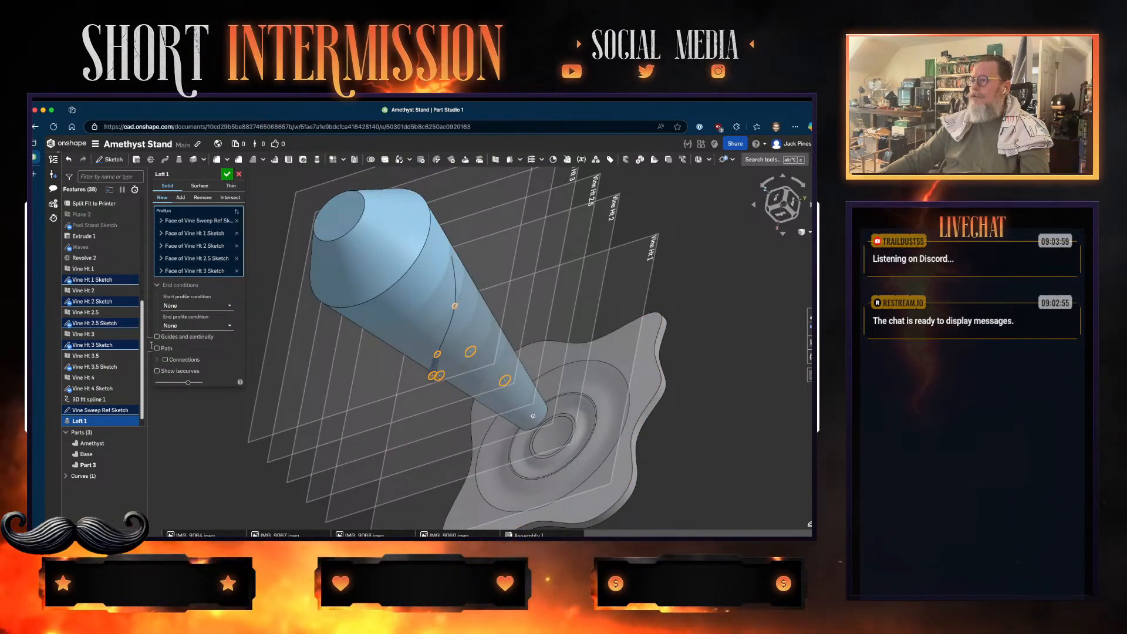
pyautogui.click(454, 306)
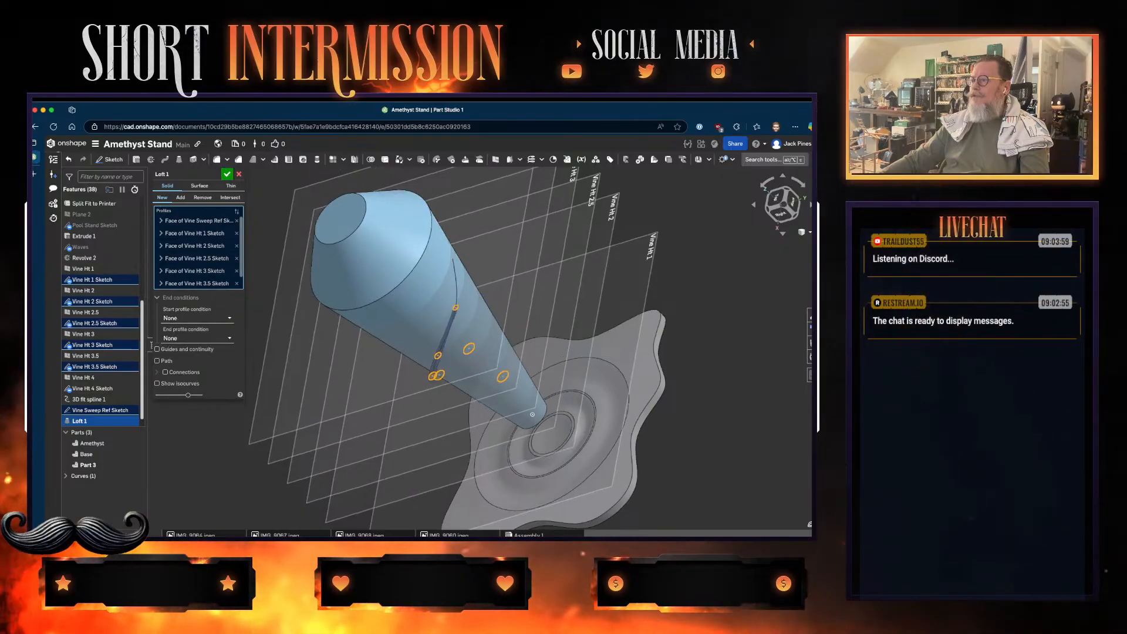
pyautogui.moveTo(454, 306); pyautogui.dragTo(446, 329, button='right')
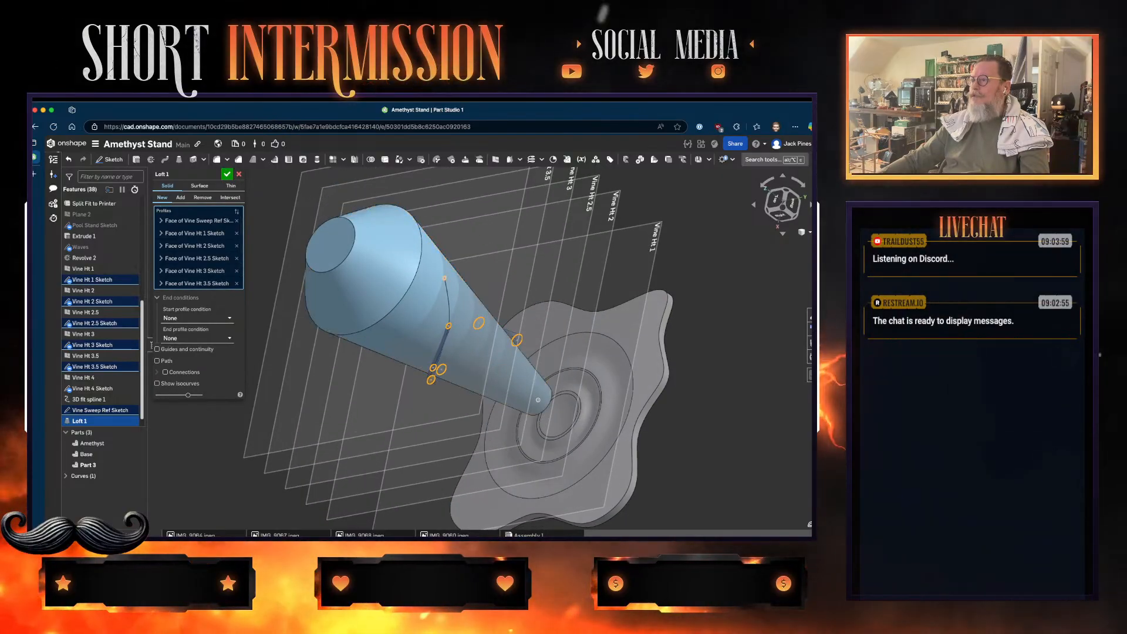
pyautogui.scroll(5, 444, 277)
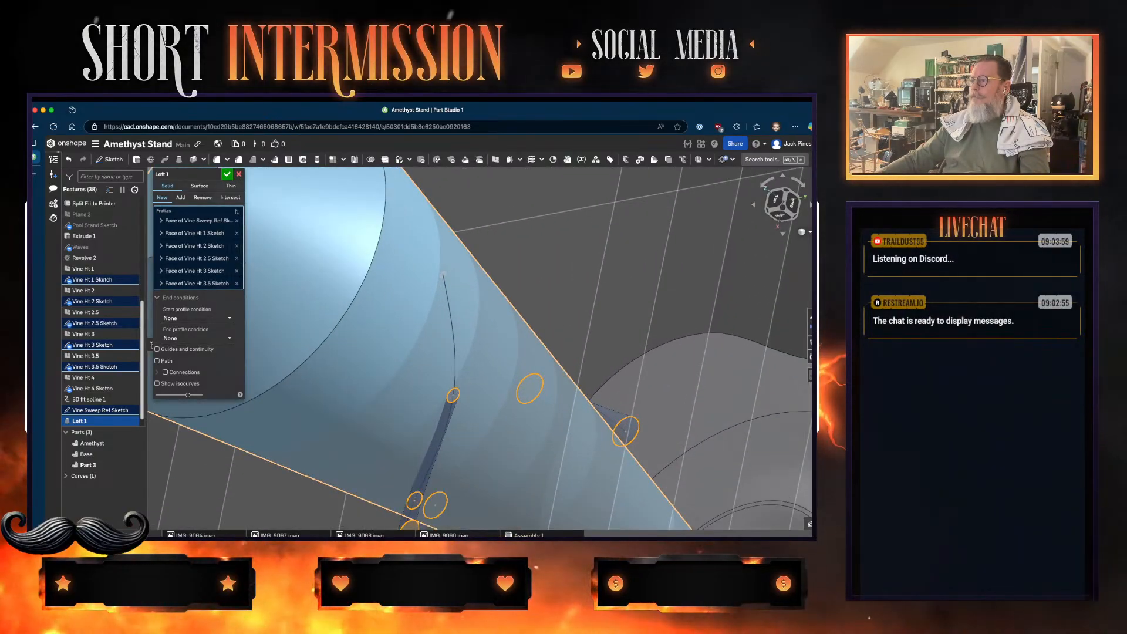
pyautogui.click(444, 275)
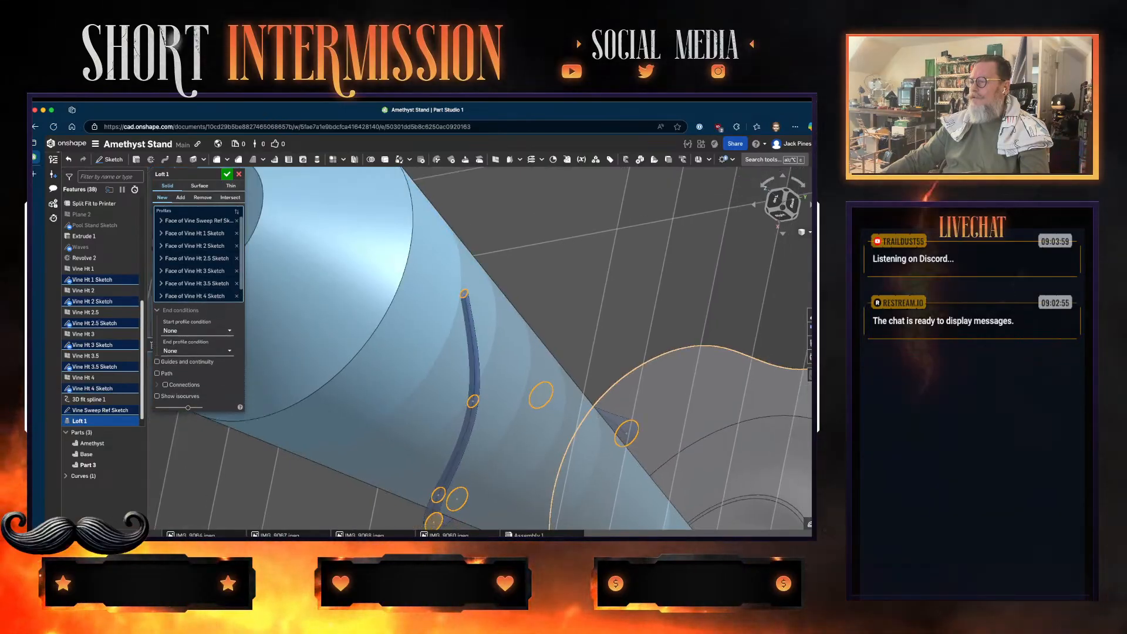
# - Examine the previewed loft around the amethyst, including the vine's thickness between the base circle and the Vine Ht 1 circle
pyautogui.scroll(-3, 566, 420)
pyautogui.moveTo(567, 420); pyautogui.dragTo(566, 343, button='right')
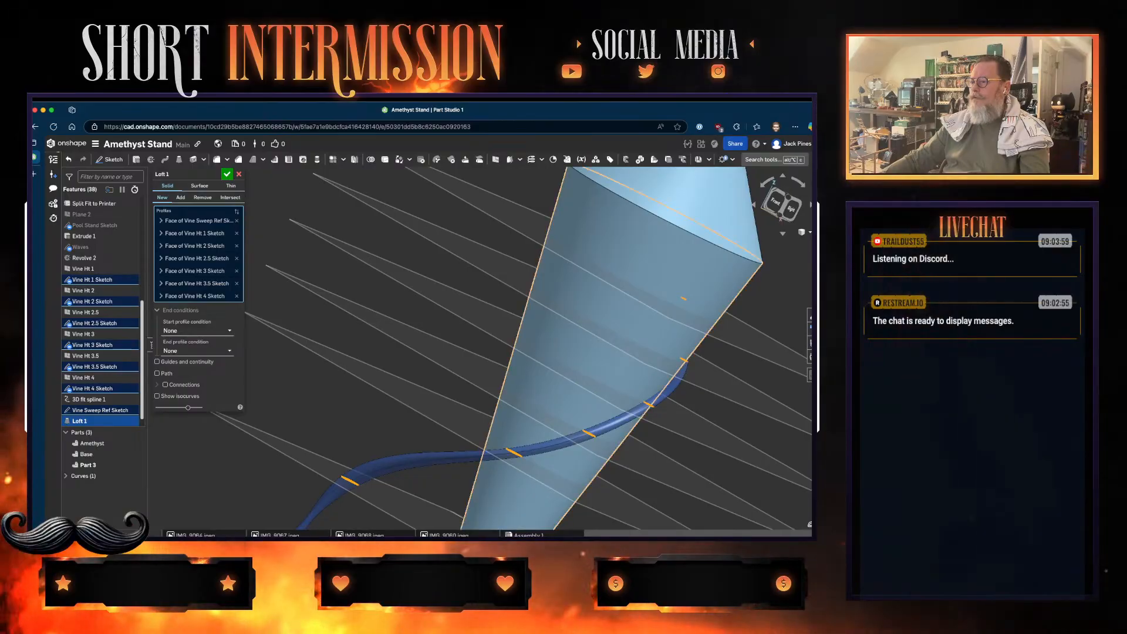
pyautogui.scroll(-2, 338, 492)
pyautogui.scroll(-2, 338, 492)
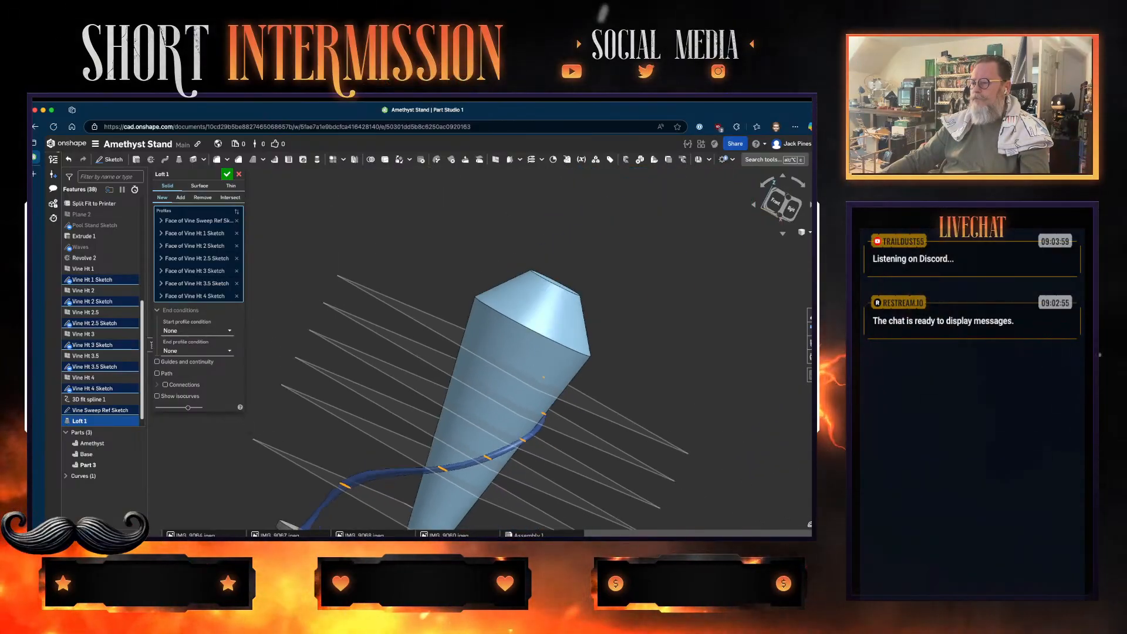
pyautogui.moveTo(529, 399); pyautogui.dragTo(499, 440, button='right')
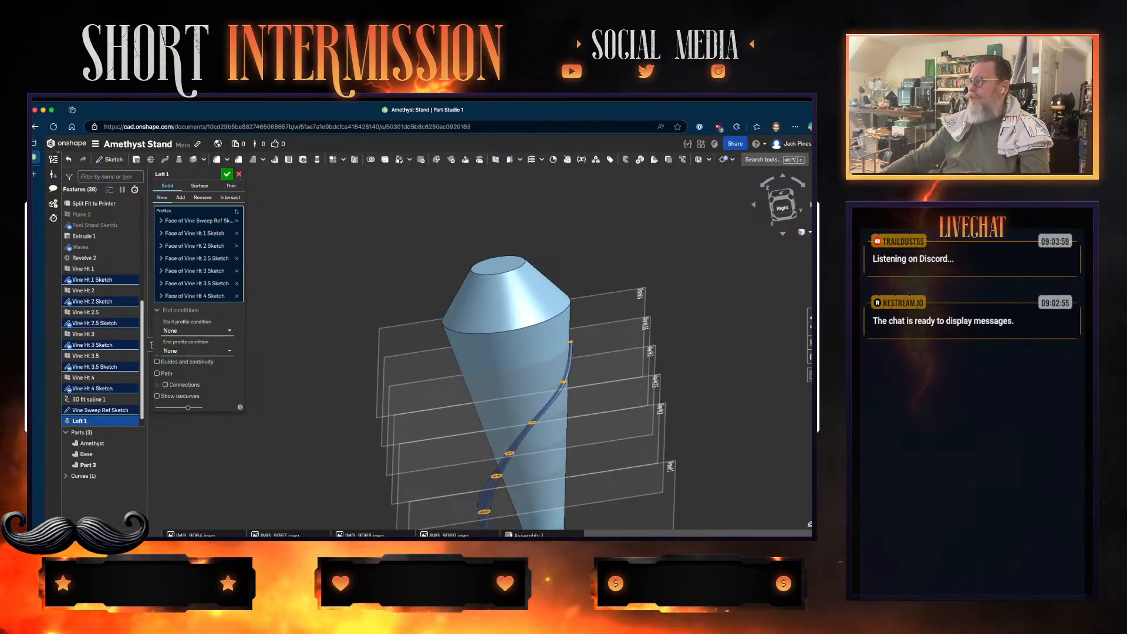
pyautogui.moveTo(499, 440); pyautogui.dragTo(487, 414, button='right')
pyautogui.hotkey('shift', '7')
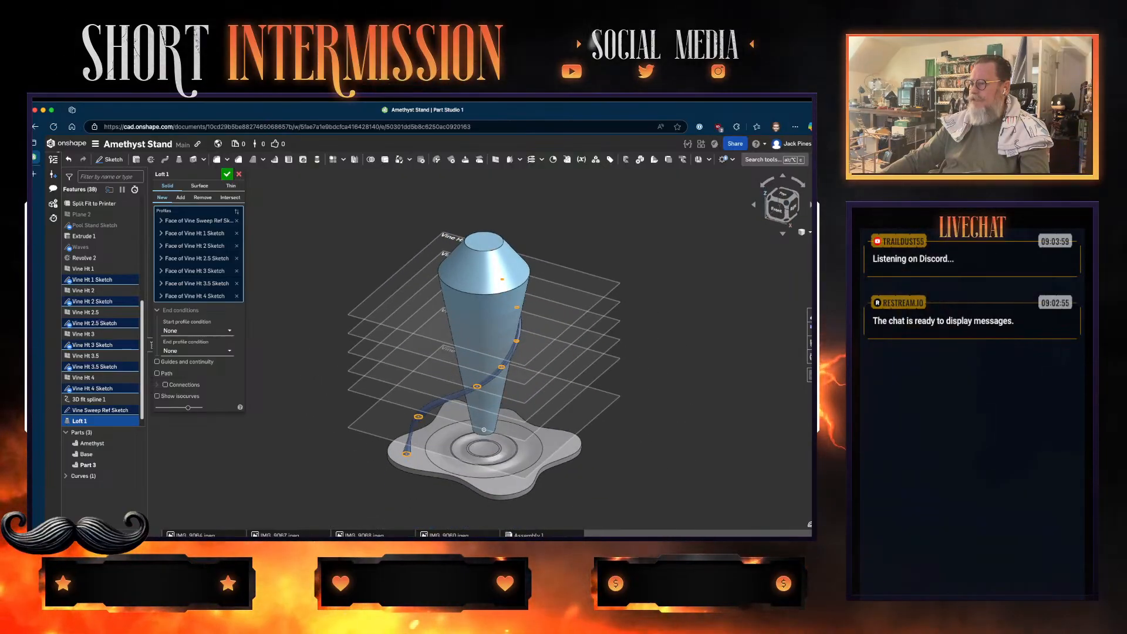
pyautogui.scroll(10, 409, 443)
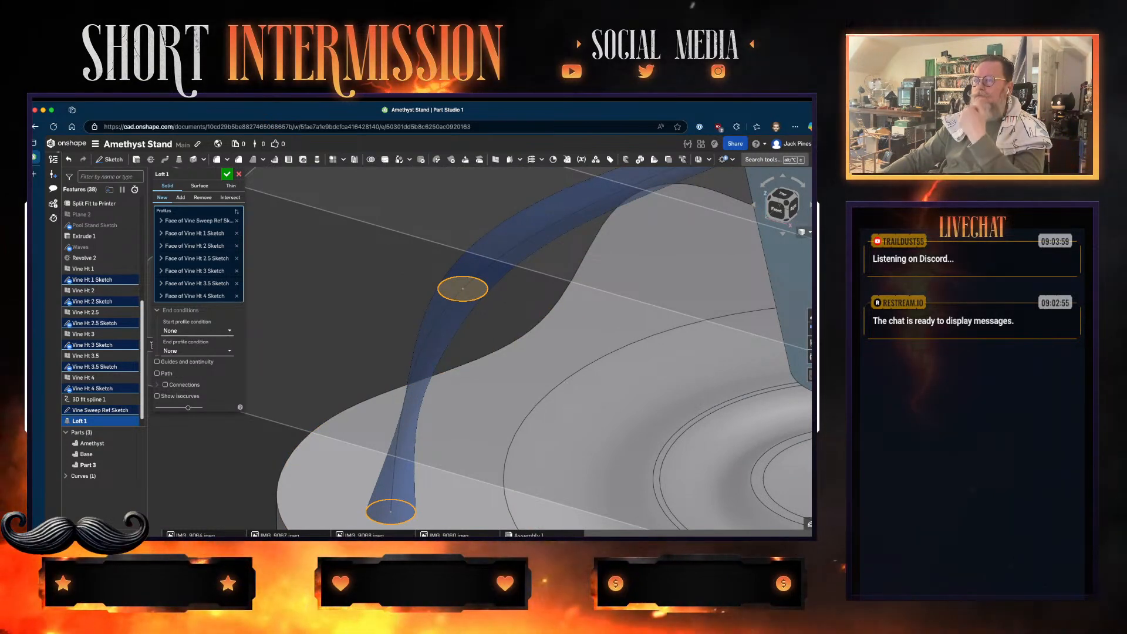
# - Try 3D fit spline 1 as the loft's guide, turn guides off, and use the spline as the loft path instead
pyautogui.click(212, 330)
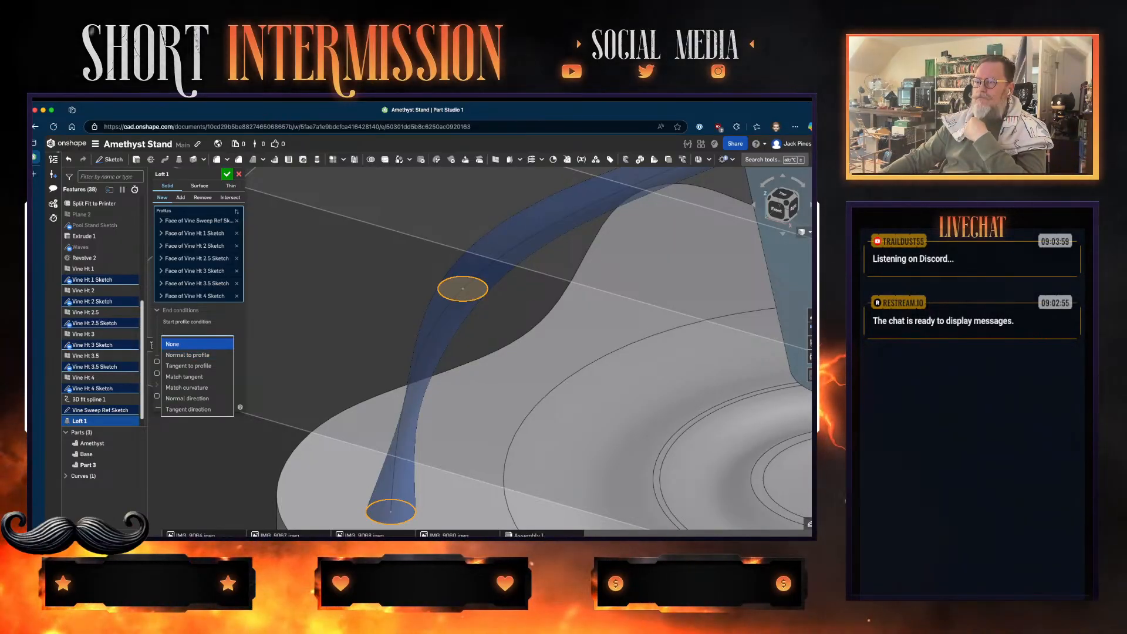
pyautogui.press('Escape')
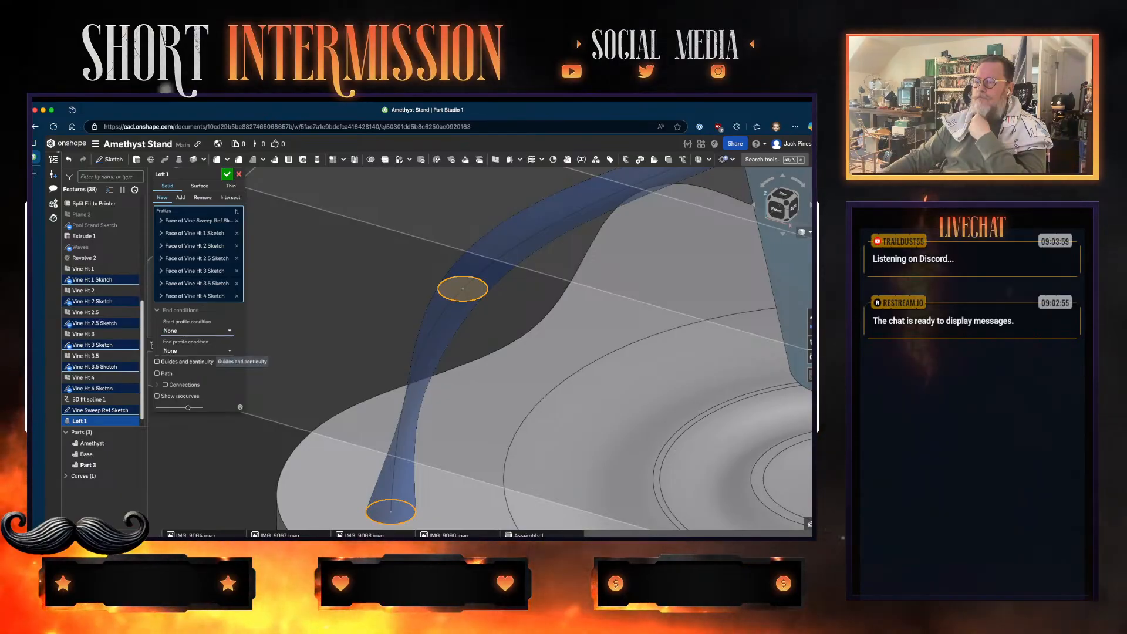
pyautogui.click(170, 362)
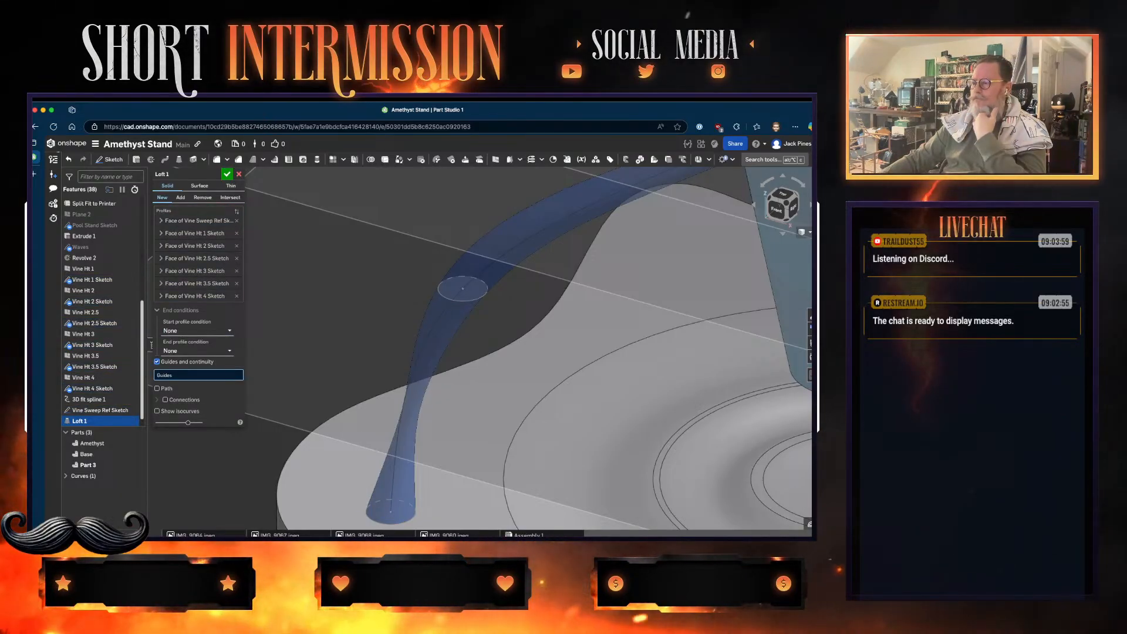
pyautogui.click(496, 259)
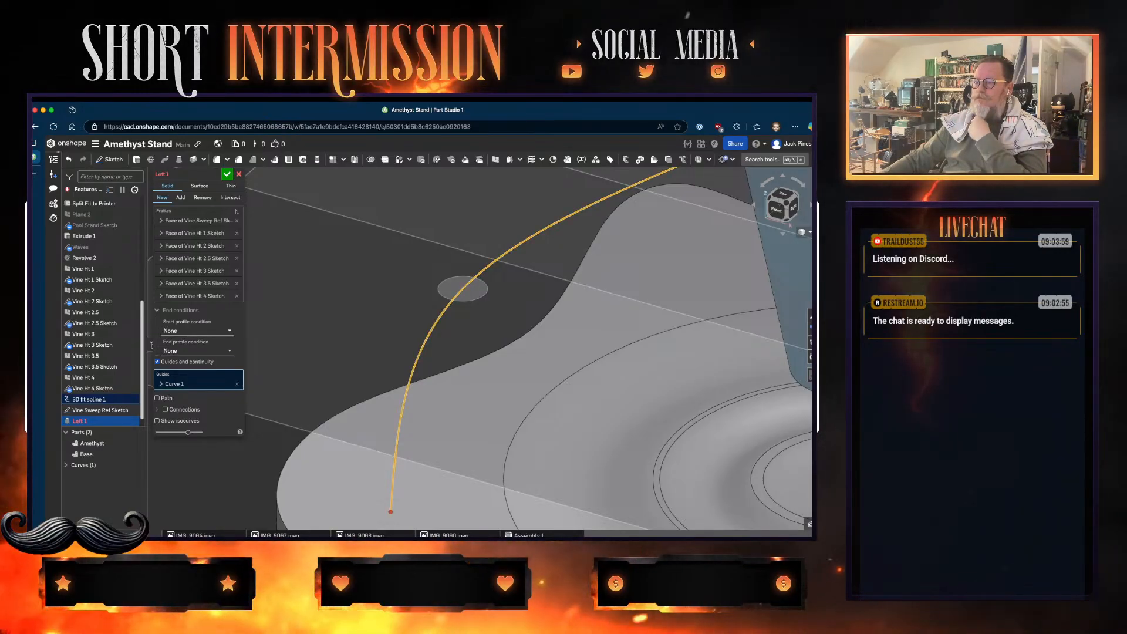
pyautogui.click(157, 361)
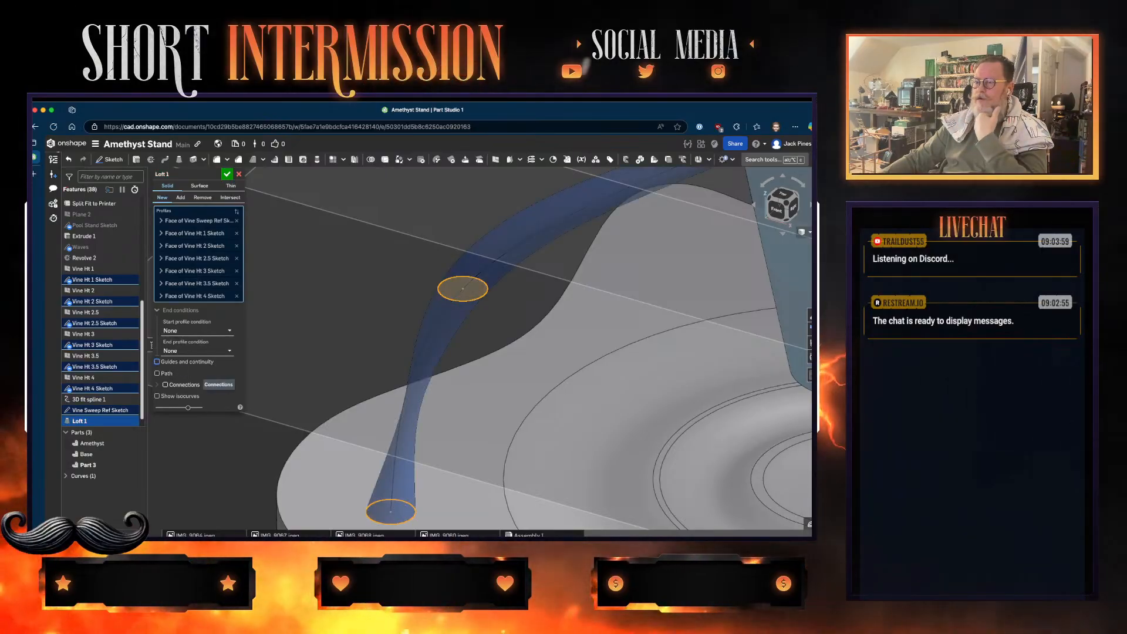
pyautogui.click(156, 373)
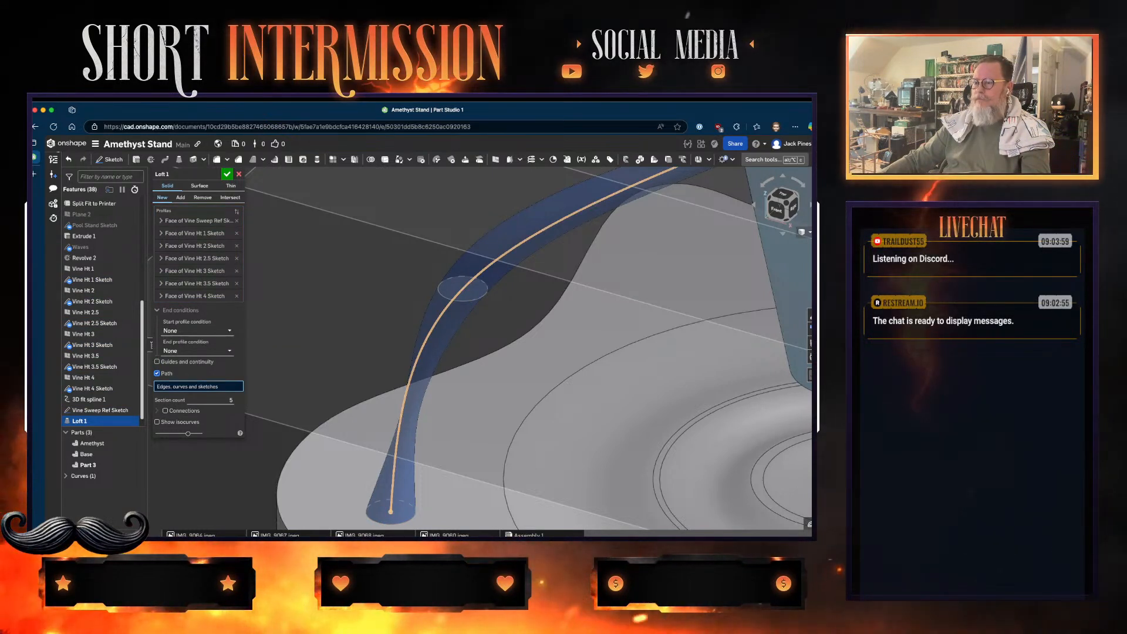
pyautogui.click(496, 259)
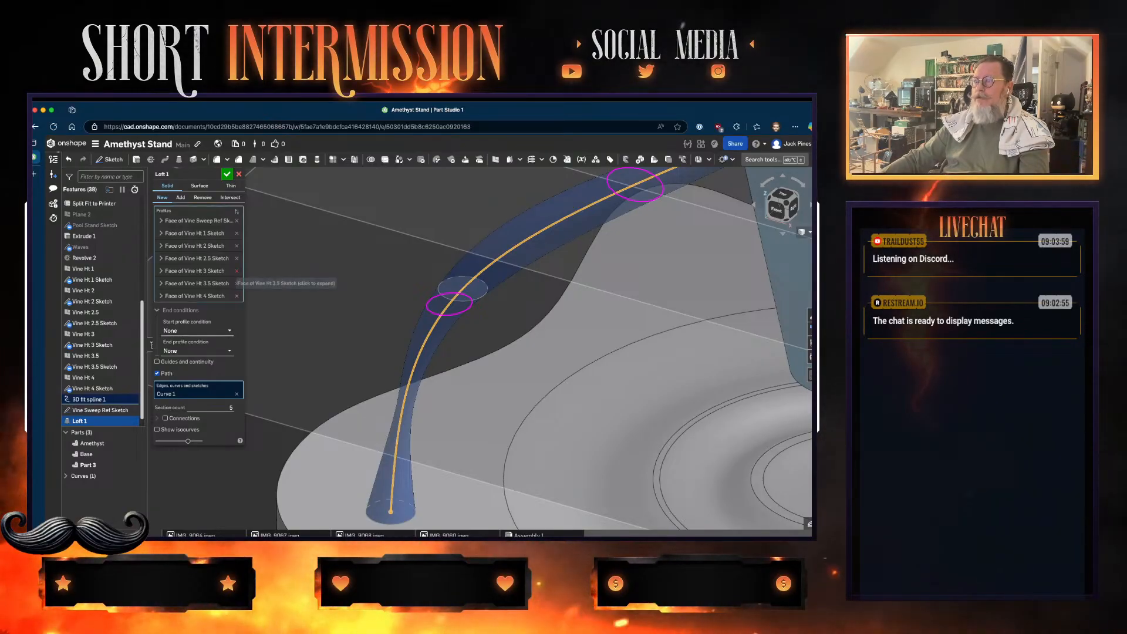
# - Remove all the vine circle faces from the loft's profiles
pyautogui.click(236, 221)
pyautogui.click(237, 221)
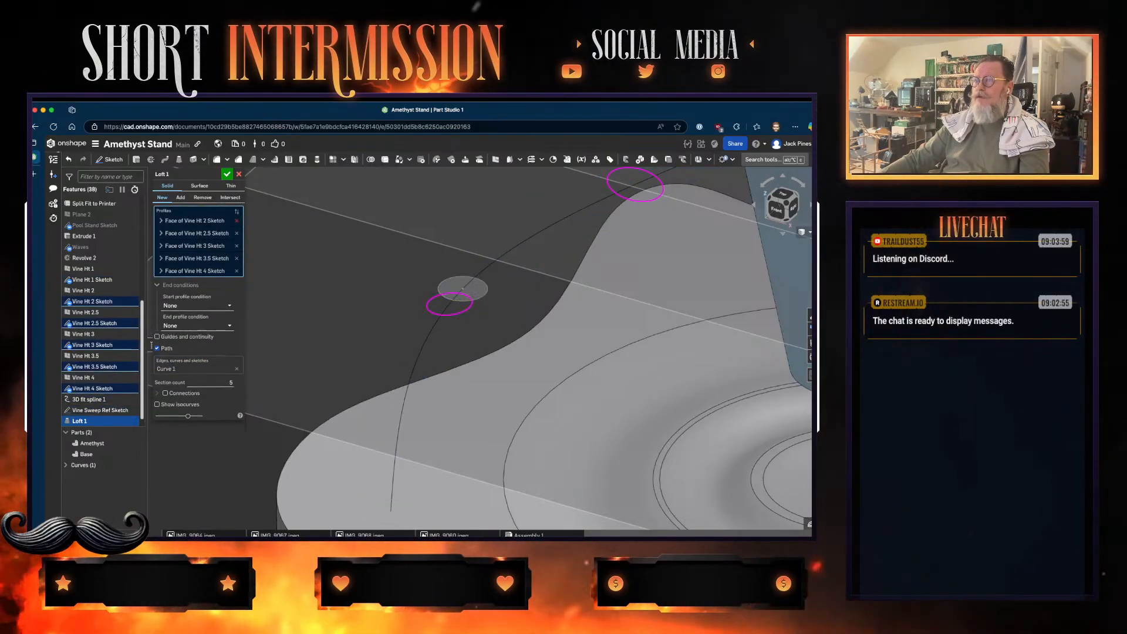
pyautogui.click(237, 220)
pyautogui.click(237, 220)
pyautogui.click(236, 220)
pyautogui.click(237, 221)
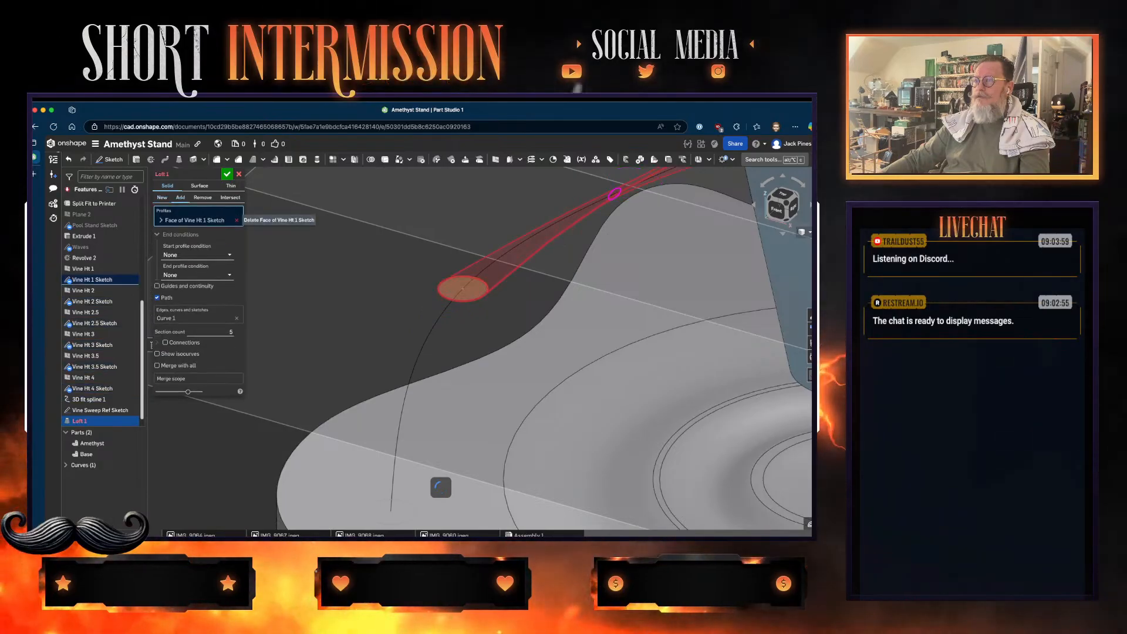
pyautogui.click(236, 221)
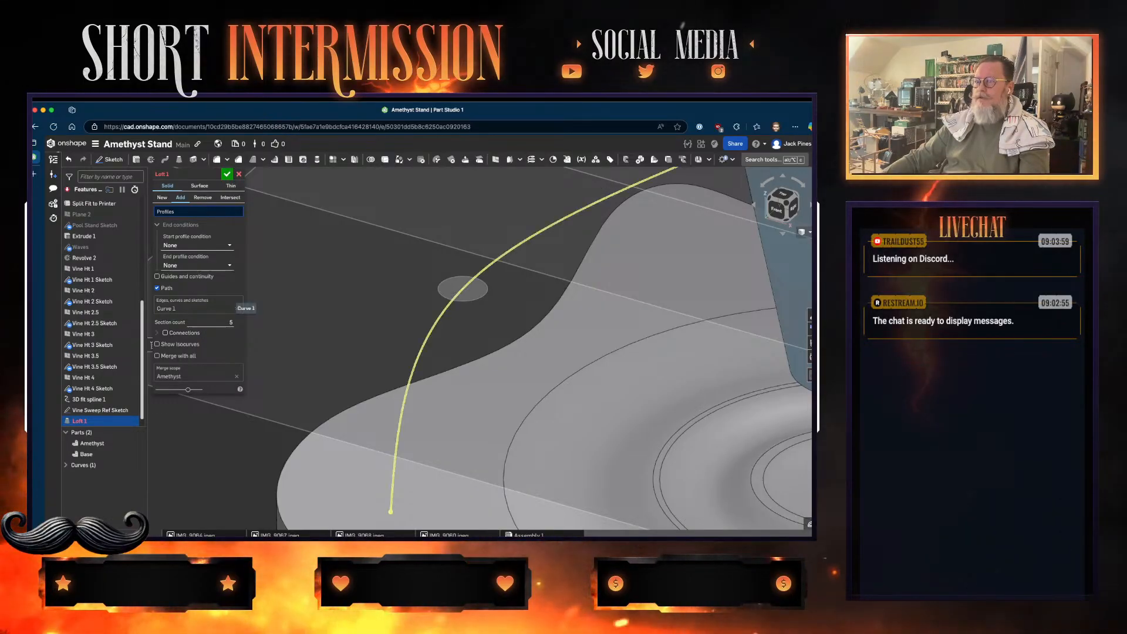
# - Turn guides and continuity on and add the circle edges of Vine Sweep Ref Sketch and Vine Ht 1, 2 and 2.5 Sketches as guides
pyautogui.click(157, 276)
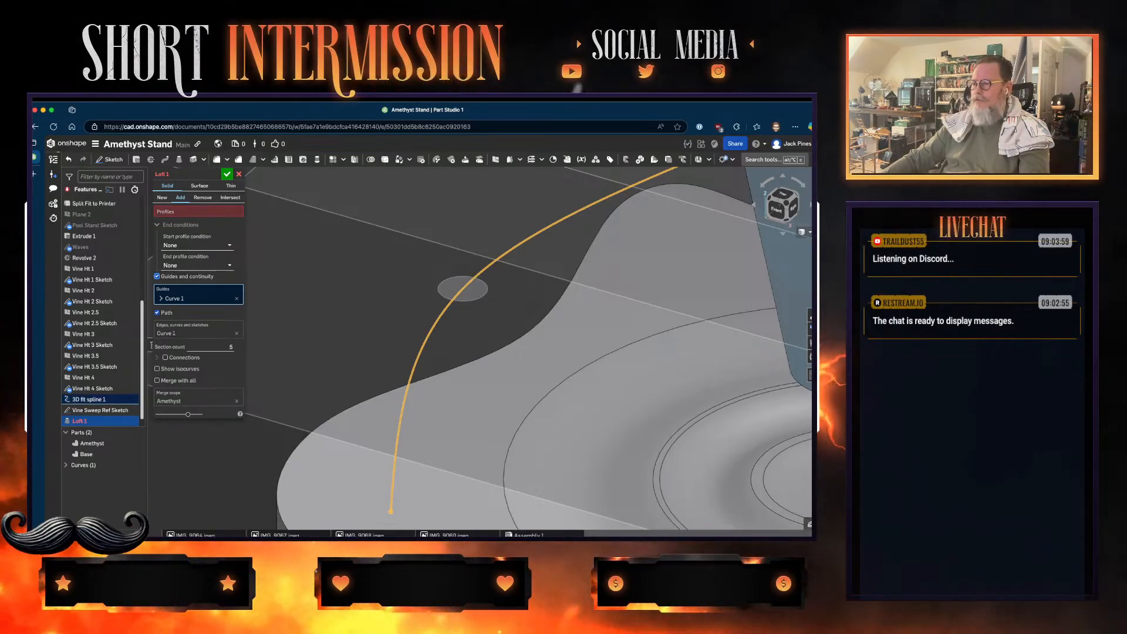
pyautogui.click(414, 511)
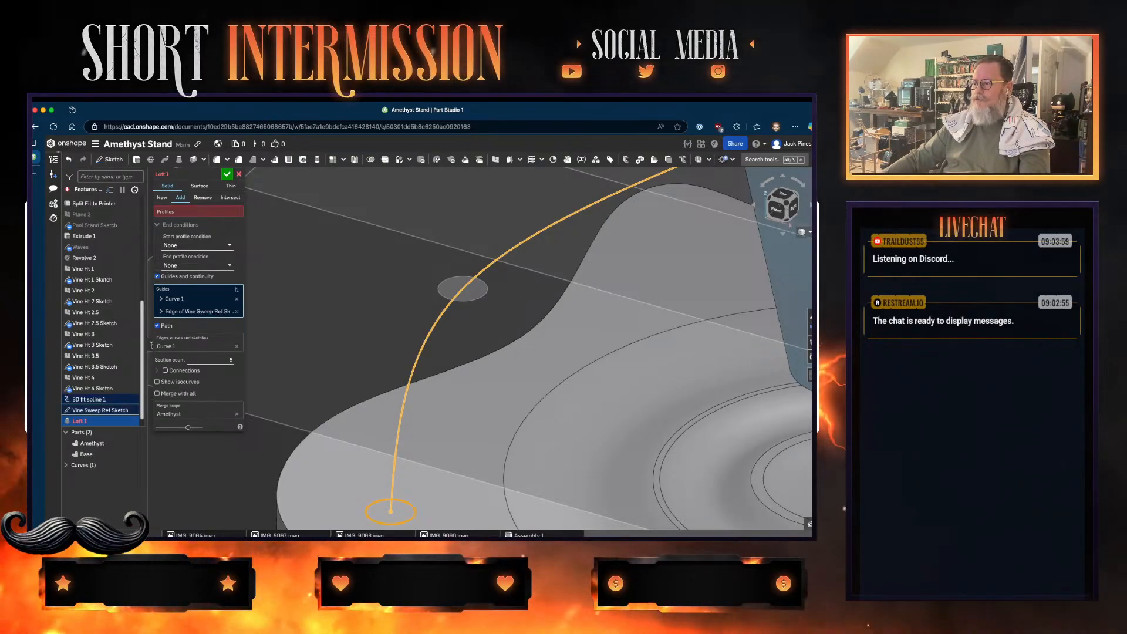
pyautogui.click(487, 288)
pyautogui.moveTo(487, 289)
pyautogui.mouseDown(button='middle')
pyautogui.moveTo(358, 344)
pyautogui.moveTo(298, 416)
pyautogui.mouseUp(button='middle')
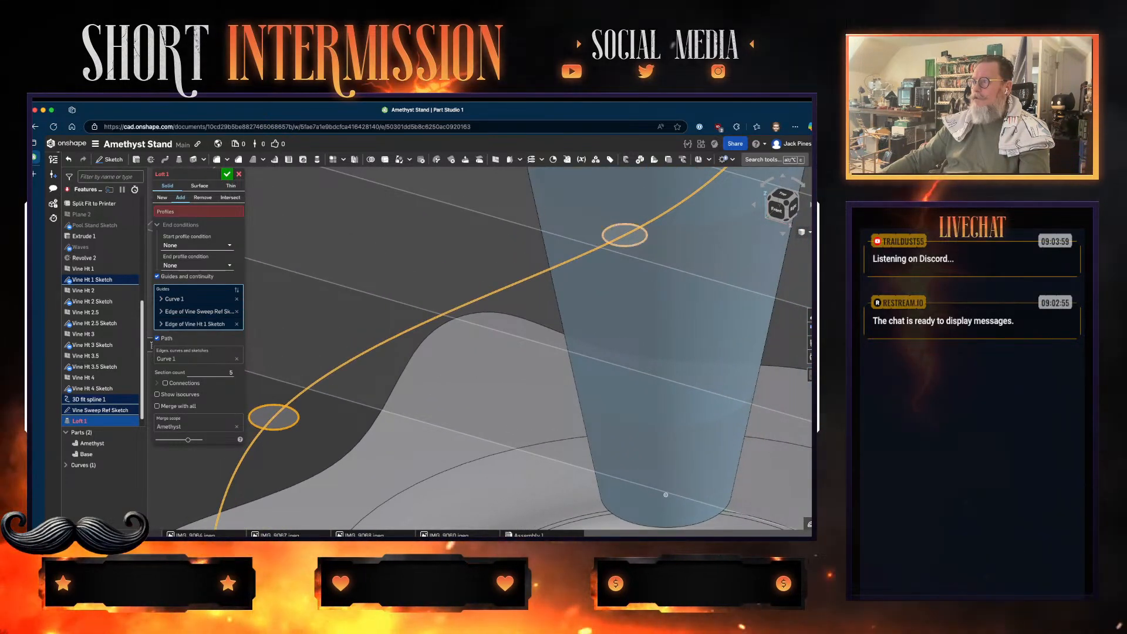
pyautogui.click(624, 245)
pyautogui.moveTo(625, 246); pyautogui.dragTo(416, 422, button='middle')
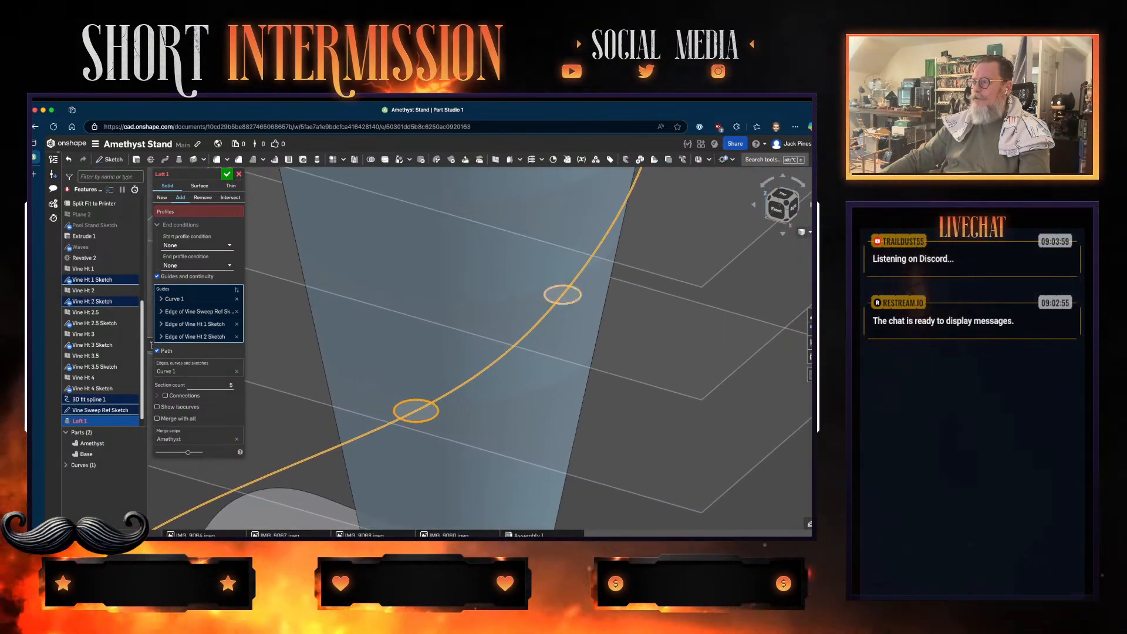
pyautogui.click(562, 303)
pyautogui.moveTo(562, 303); pyautogui.dragTo(407, 457, button='middle')
# - Add the circle edges of Vine Ht 3, 3.5 and 4 Sketches to the loft's guides
pyautogui.click(494, 293)
pyautogui.moveTo(495, 293)
pyautogui.mouseDown(button='middle')
pyautogui.moveTo(420, 496)
pyautogui.moveTo(505, 612)
pyautogui.mouseUp(button='middle')
pyautogui.moveTo(506, 352); pyautogui.dragTo(440, 340, button='right')
pyautogui.moveTo(651, 189); pyautogui.dragTo(625, 278, button='middle')
pyautogui.click(621, 282)
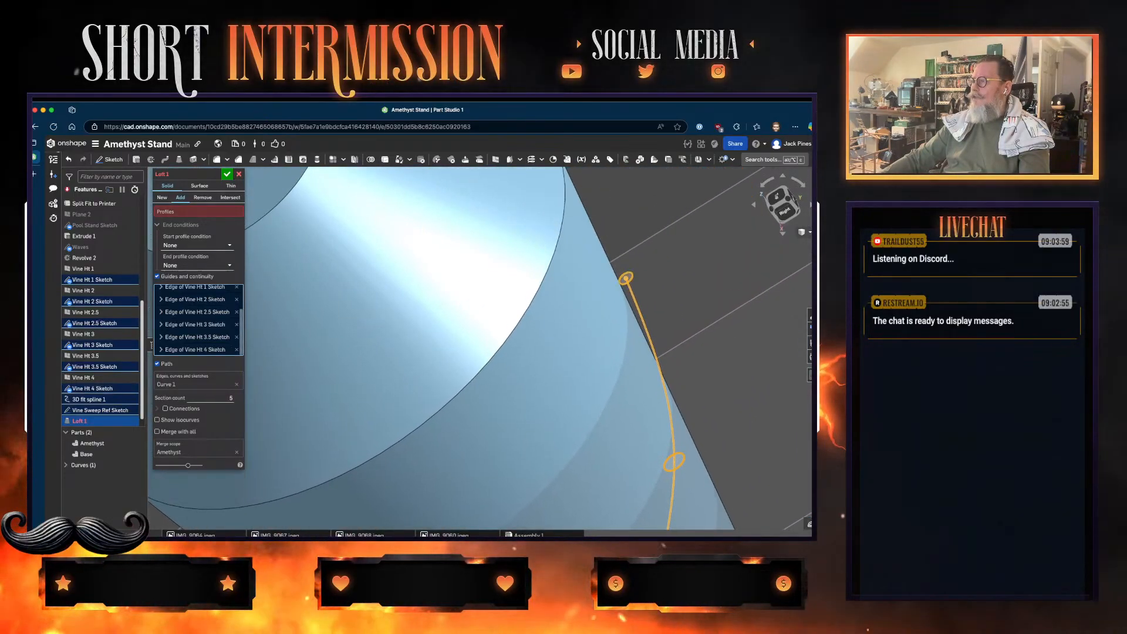
# - Try the Vine Sweep Ref Sketch circle face and a vertex of Vine Ht 4 Sketch as the loft's profiles
pyautogui.moveTo(674, 461); pyautogui.dragTo(735, 316, button='middle')
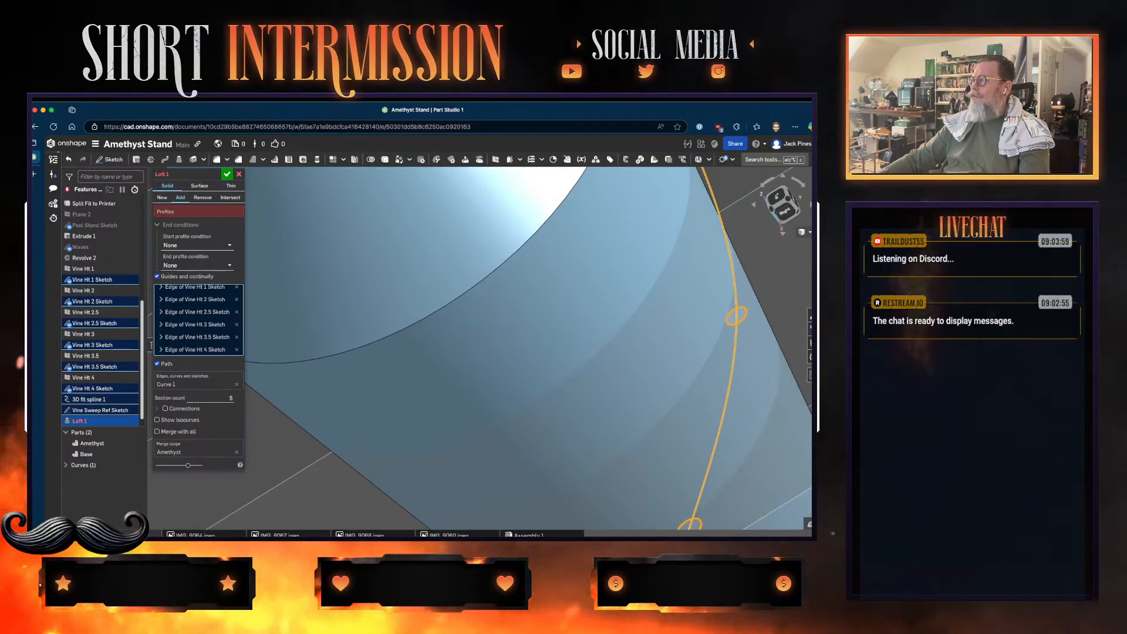
pyautogui.hotkey('shift', '7')
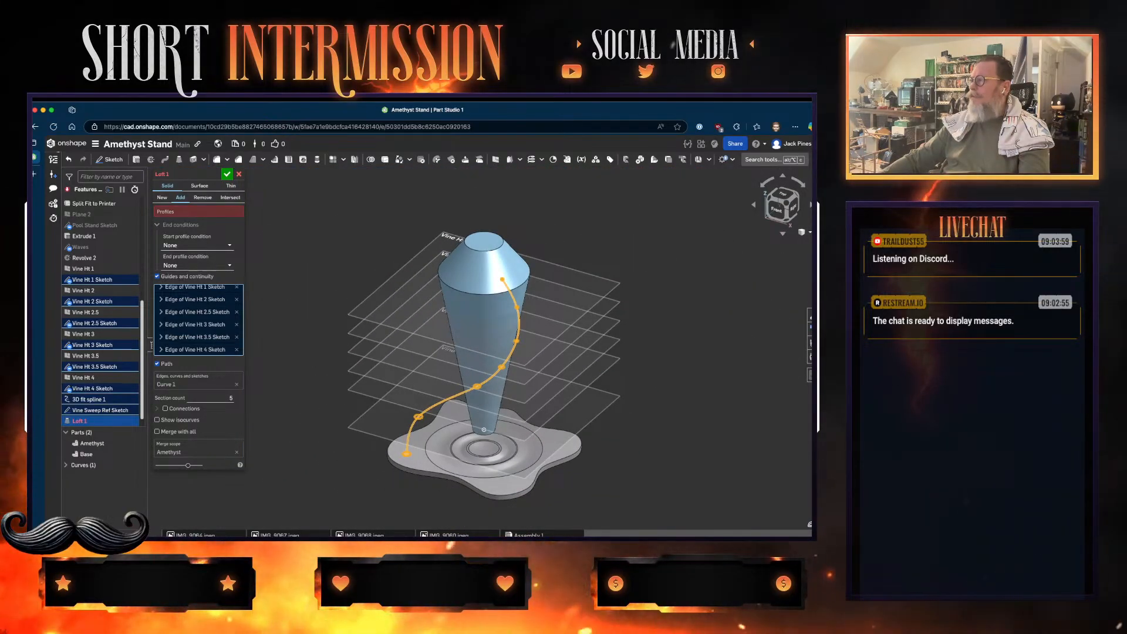
pyautogui.scroll(3, 489, 362)
pyautogui.scroll(-2, 482, 384)
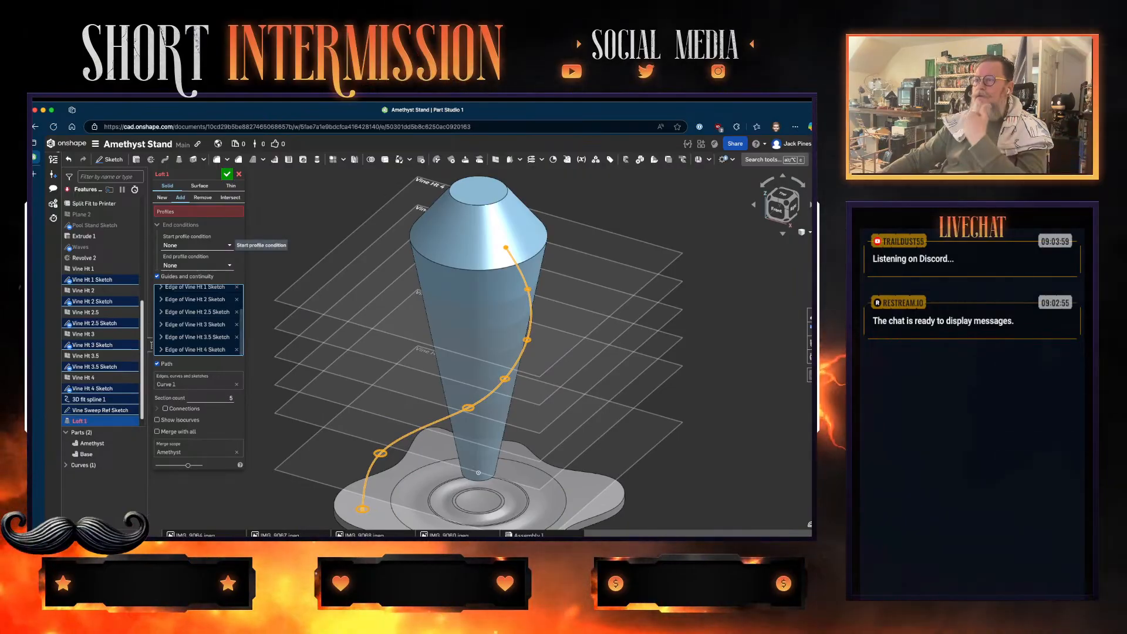
pyautogui.click(200, 245)
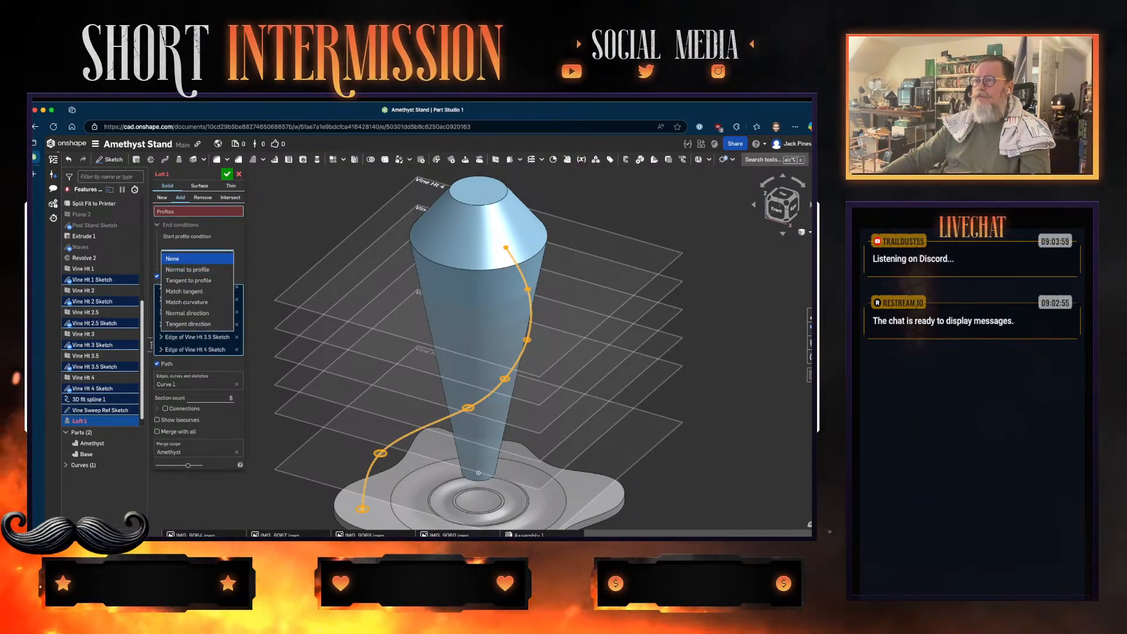
pyautogui.click(197, 211)
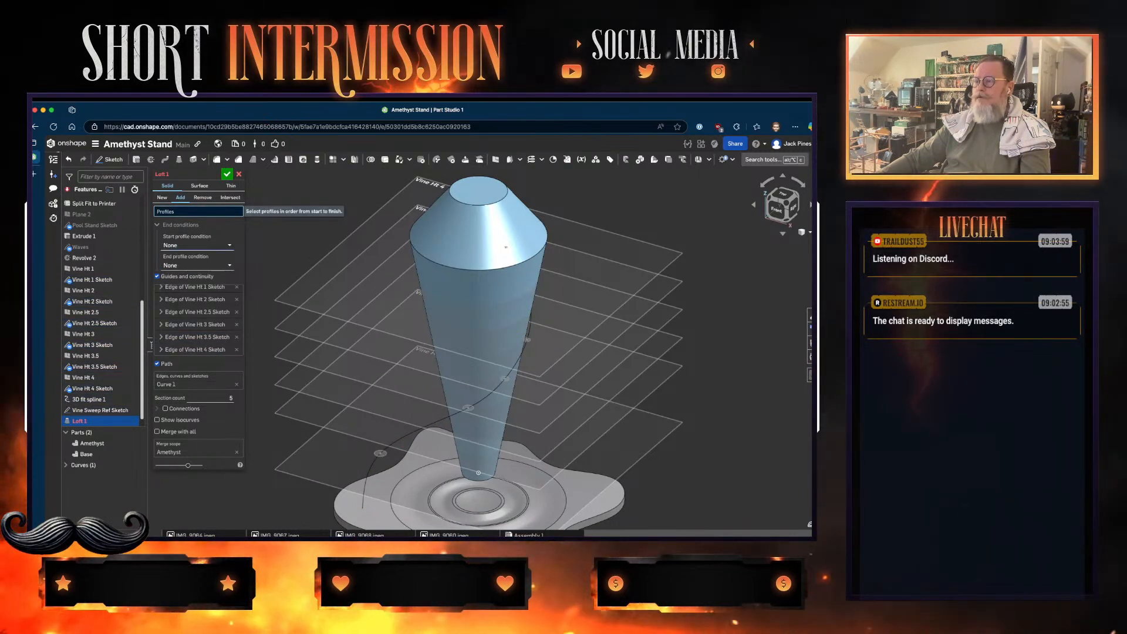
pyautogui.click(362, 509)
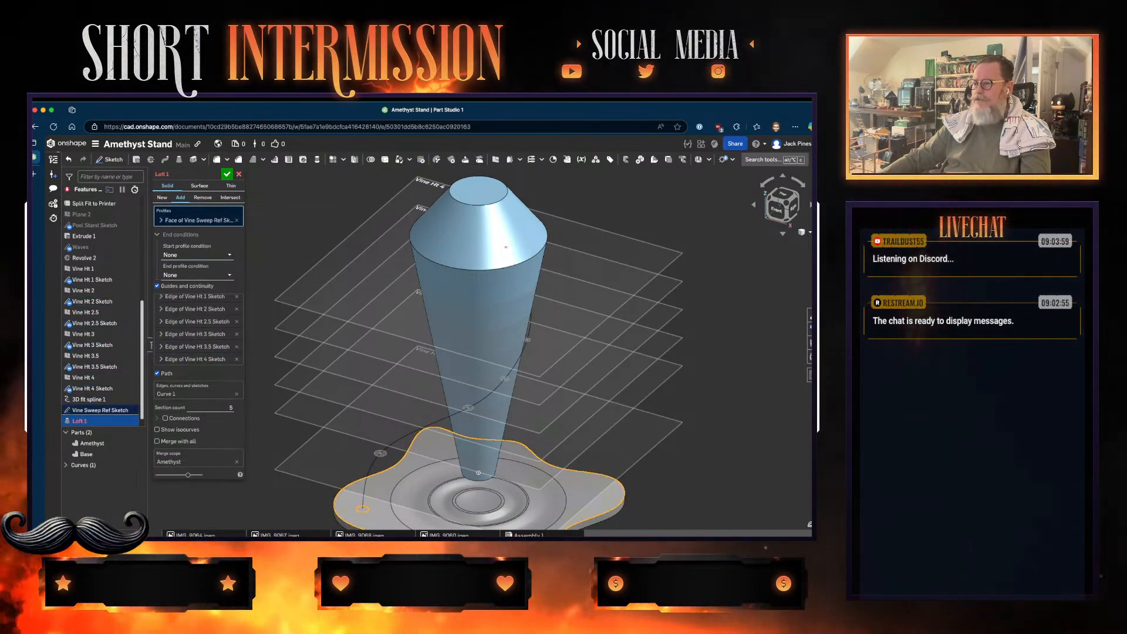
pyautogui.moveTo(506, 247); pyautogui.dragTo(486, 170, button='right')
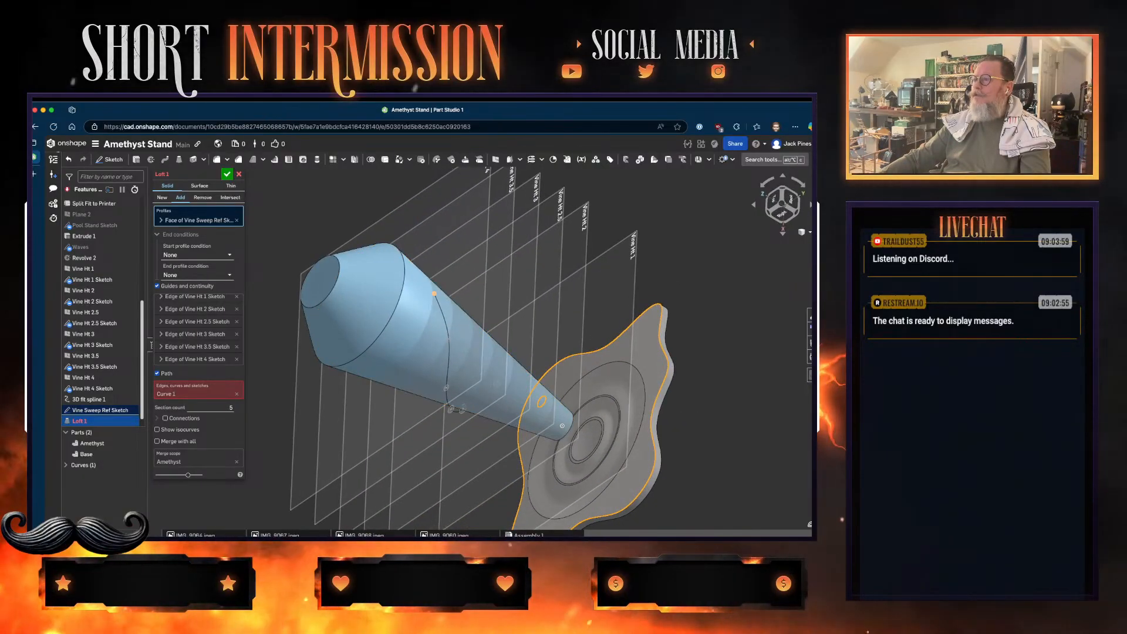
pyautogui.click(434, 293)
pyautogui.moveTo(433, 293); pyautogui.dragTo(552, 208, button='right')
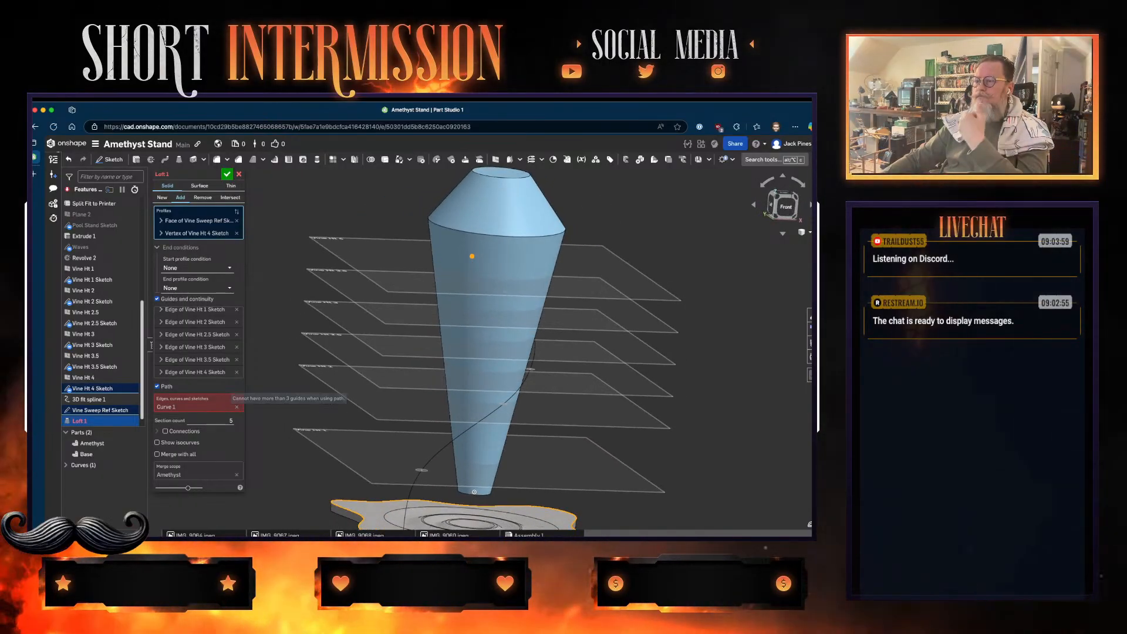
# - Turn on the loft's connections while keeping Curve 1 as the path, and turn guides and continuity off
pyautogui.click(157, 386)
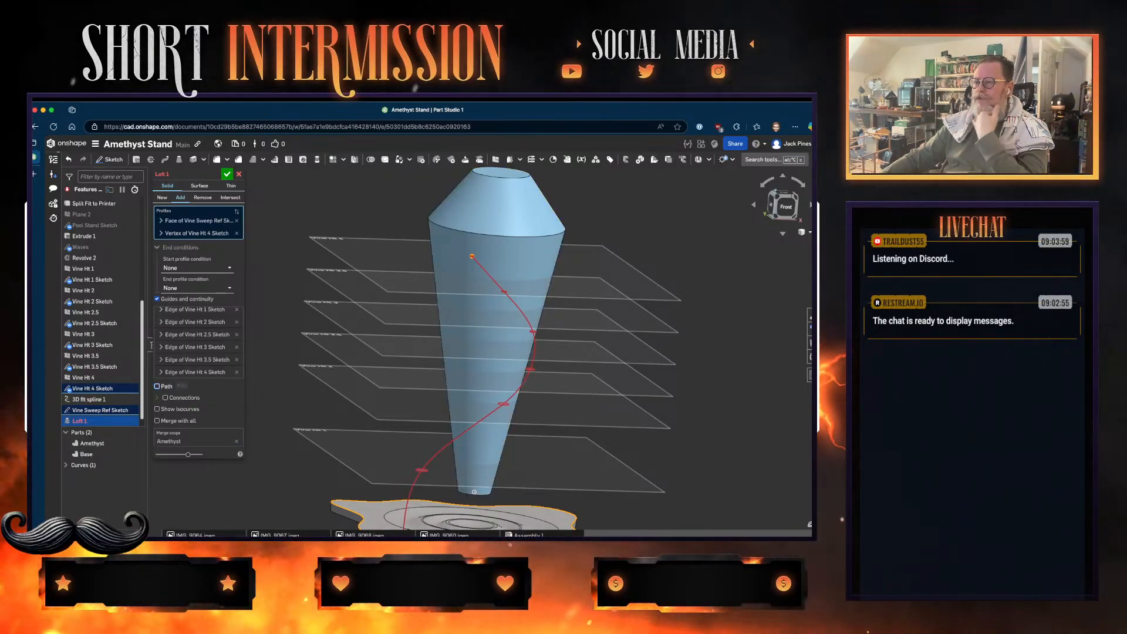
pyautogui.click(157, 387)
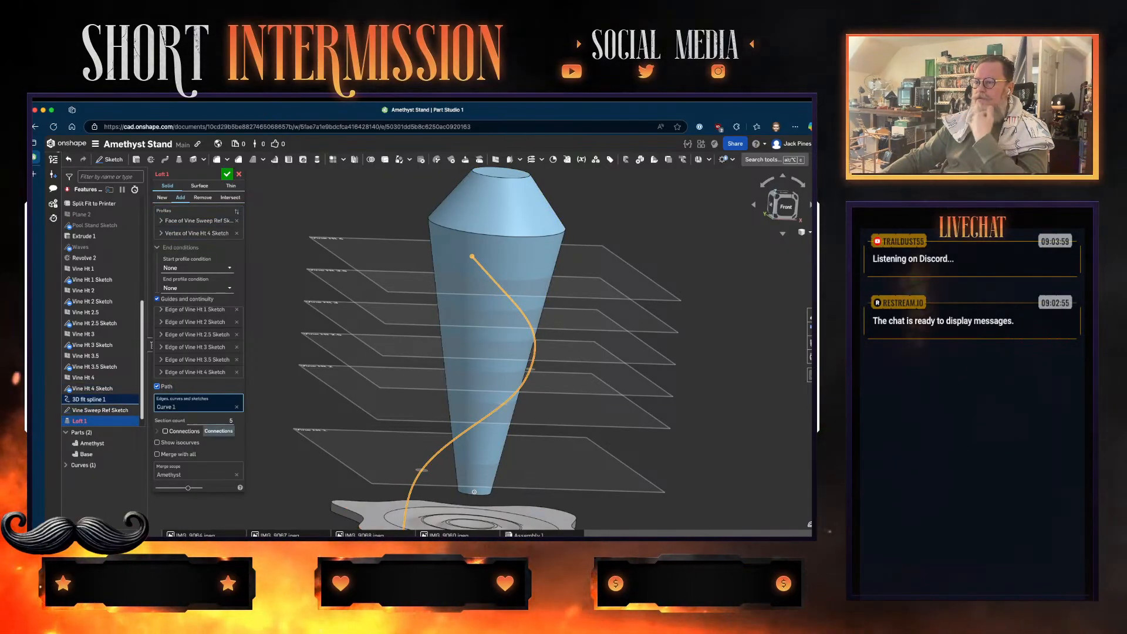
pyautogui.click(166, 431)
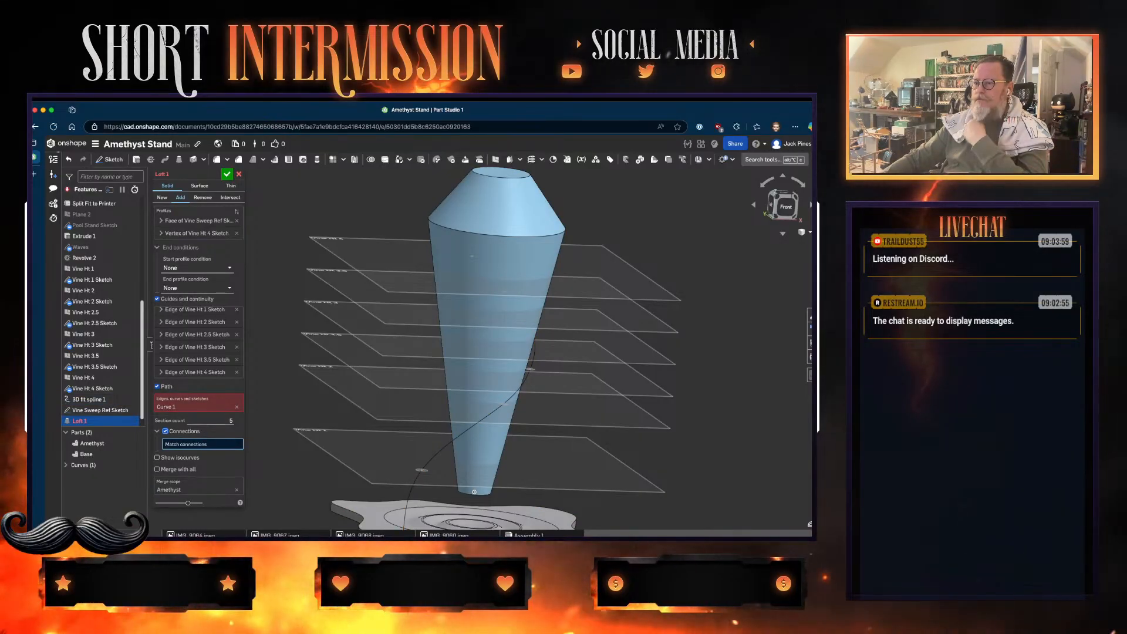
pyautogui.moveTo(625, 472); pyautogui.dragTo(619, 357, button='middle')
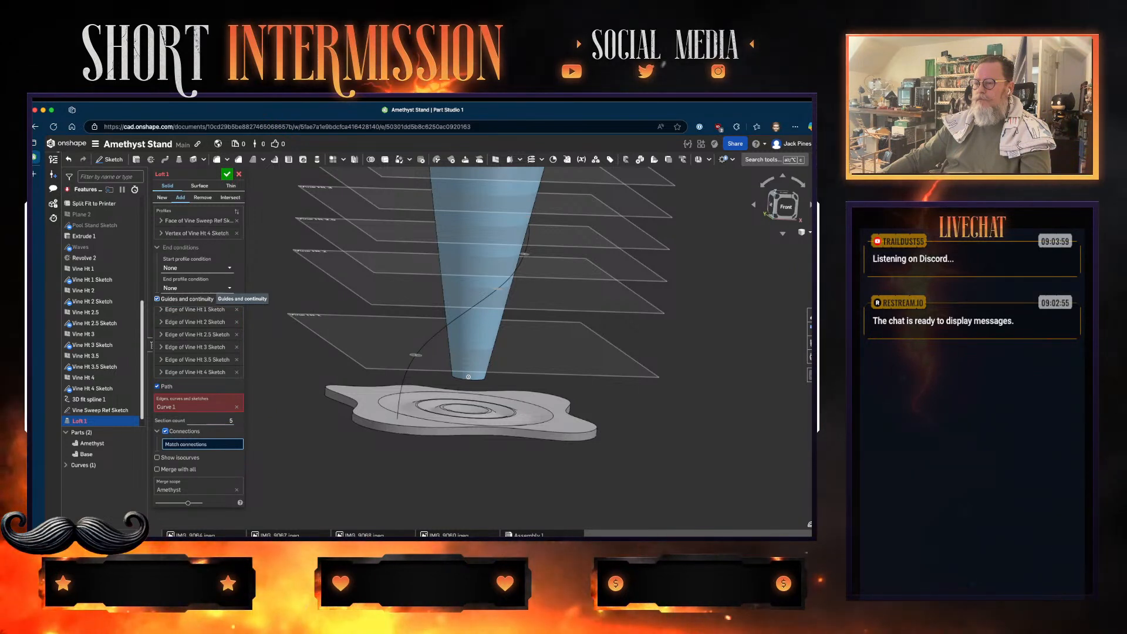
pyautogui.click(157, 299)
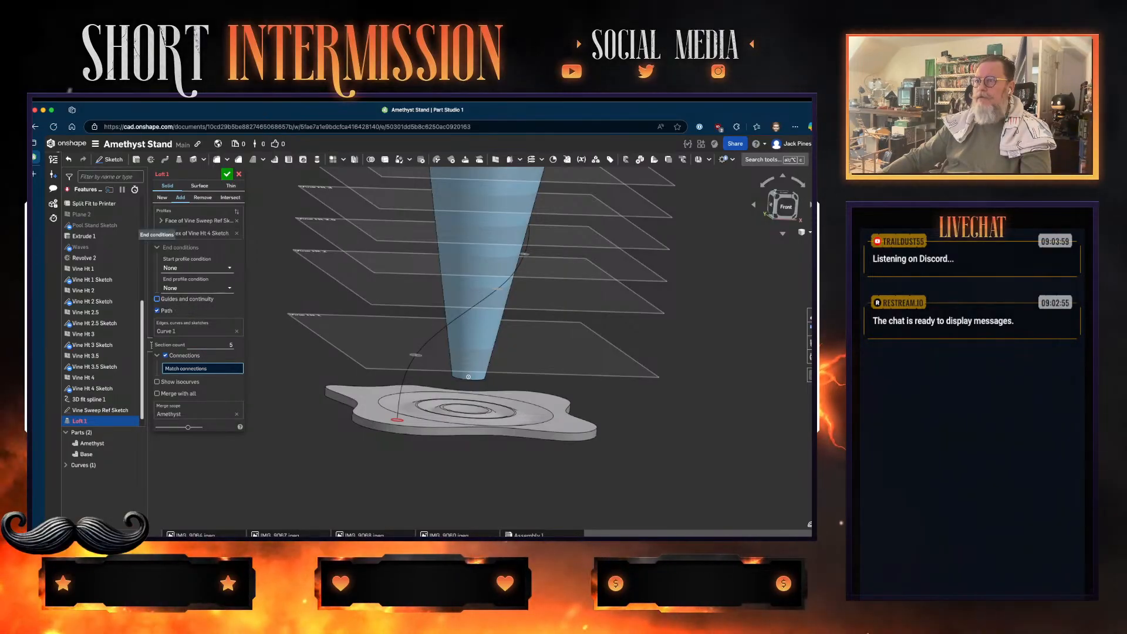
pyautogui.click(157, 247)
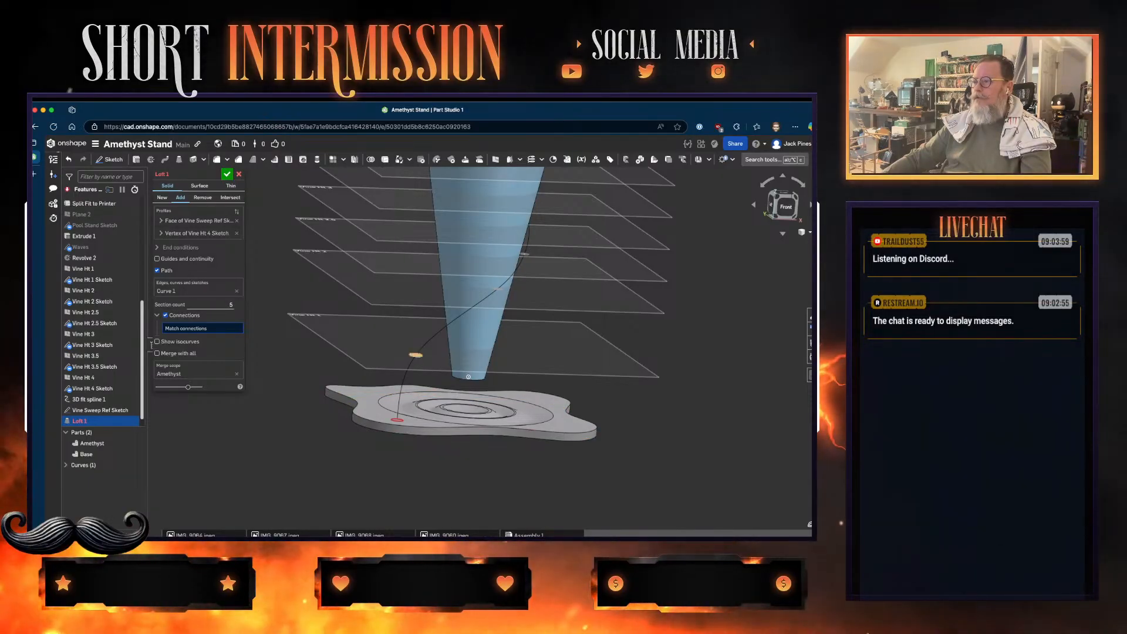
# - Try matching connections across the circle edges of Vine Ht 1, 2, 2.5 and 3 Sketches and a vertex of Vine Ht 3.5 Sketch
pyautogui.click(410, 355)
pyautogui.moveTo(411, 355); pyautogui.dragTo(387, 385, button='right')
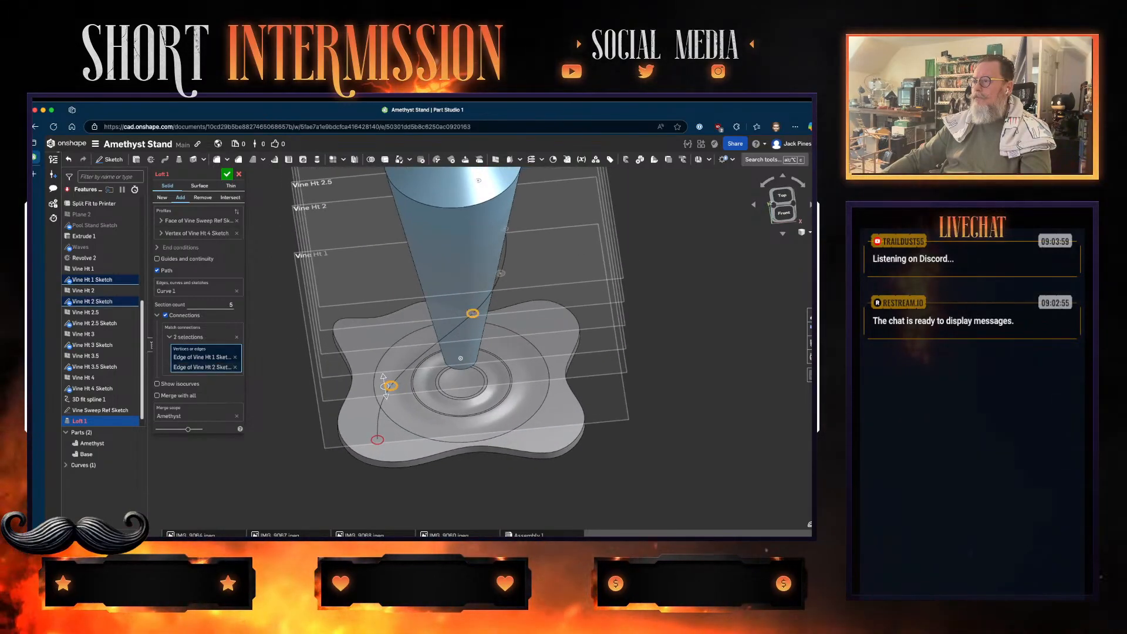
pyautogui.click(472, 312)
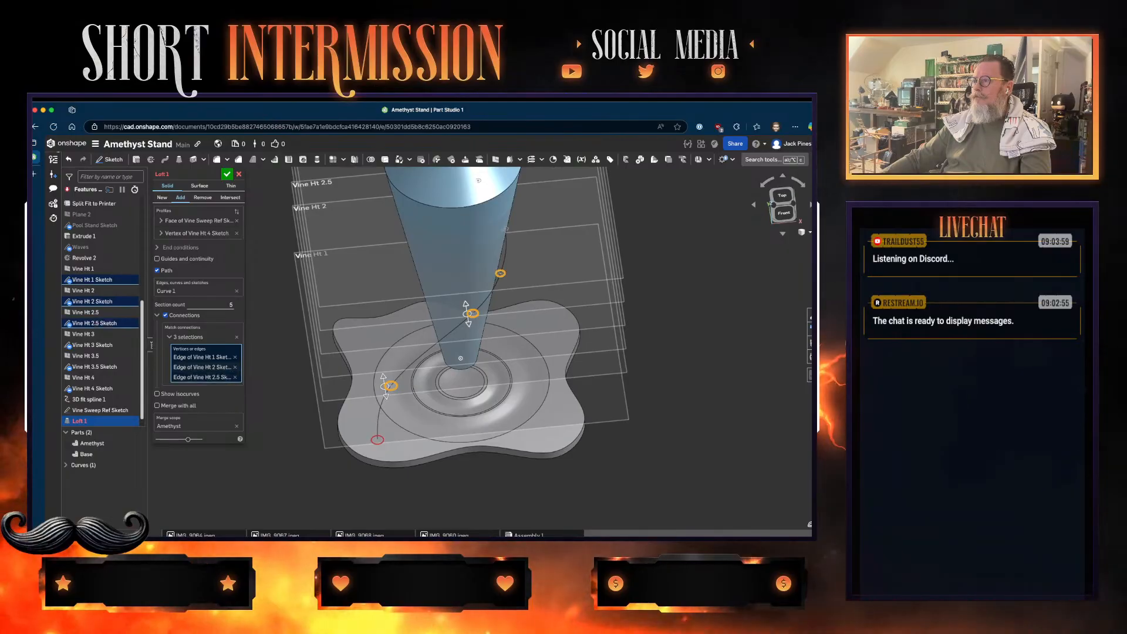
pyautogui.click(499, 273)
pyautogui.moveTo(499, 273); pyautogui.dragTo(423, 347, button='right')
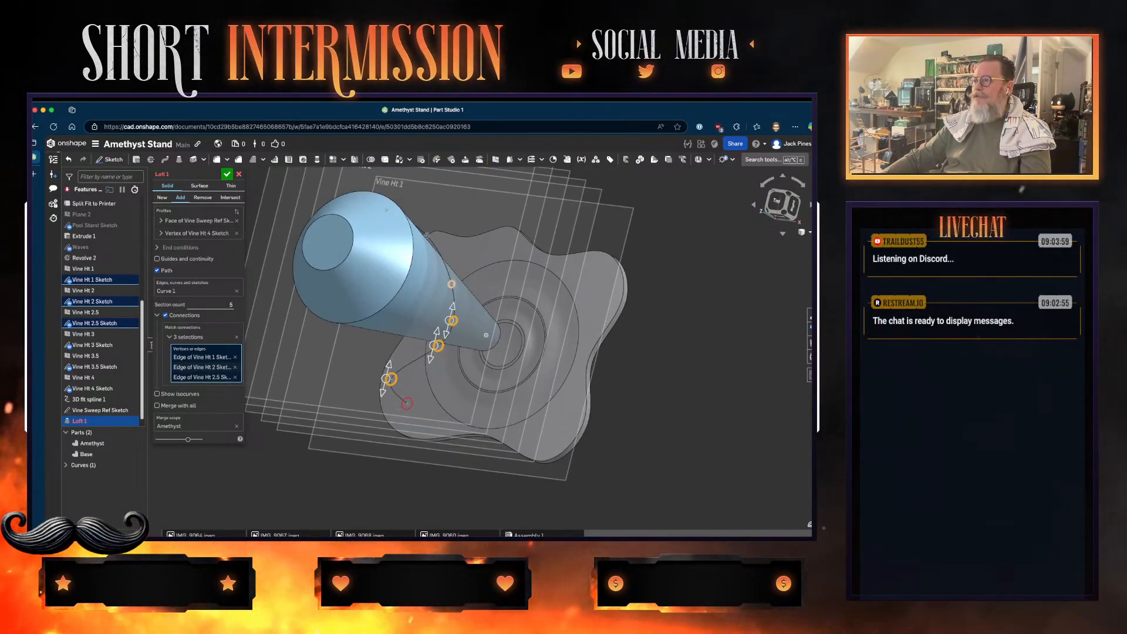
pyautogui.click(450, 286)
pyautogui.moveTo(406, 401); pyautogui.dragTo(376, 331, button='right')
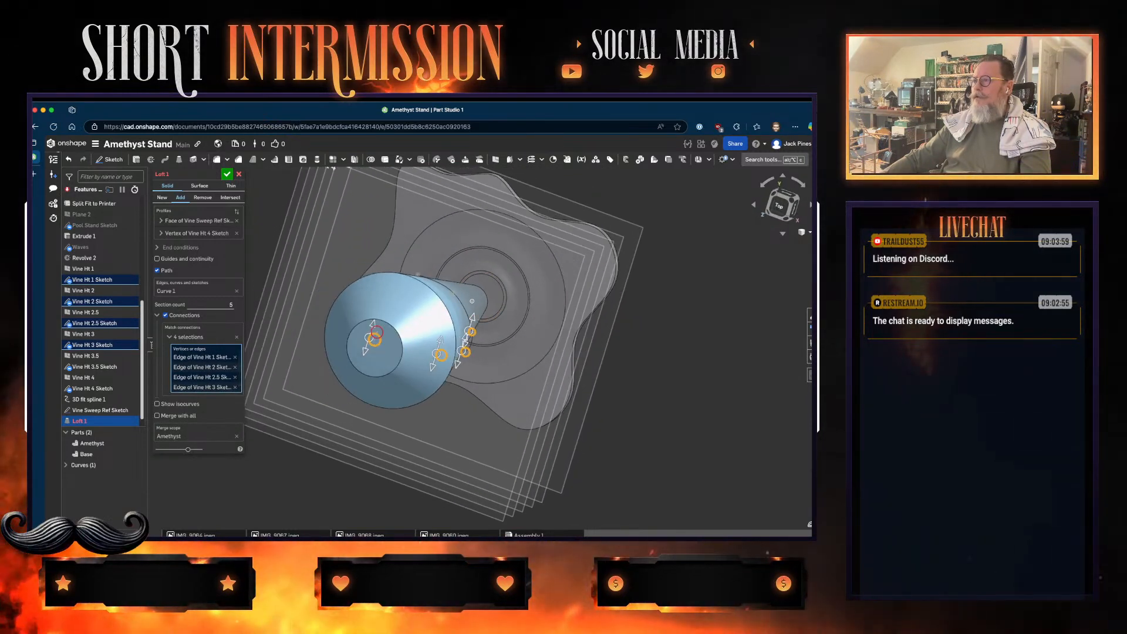
pyautogui.click(376, 332)
pyautogui.moveTo(376, 332); pyautogui.dragTo(370, 467, button='right')
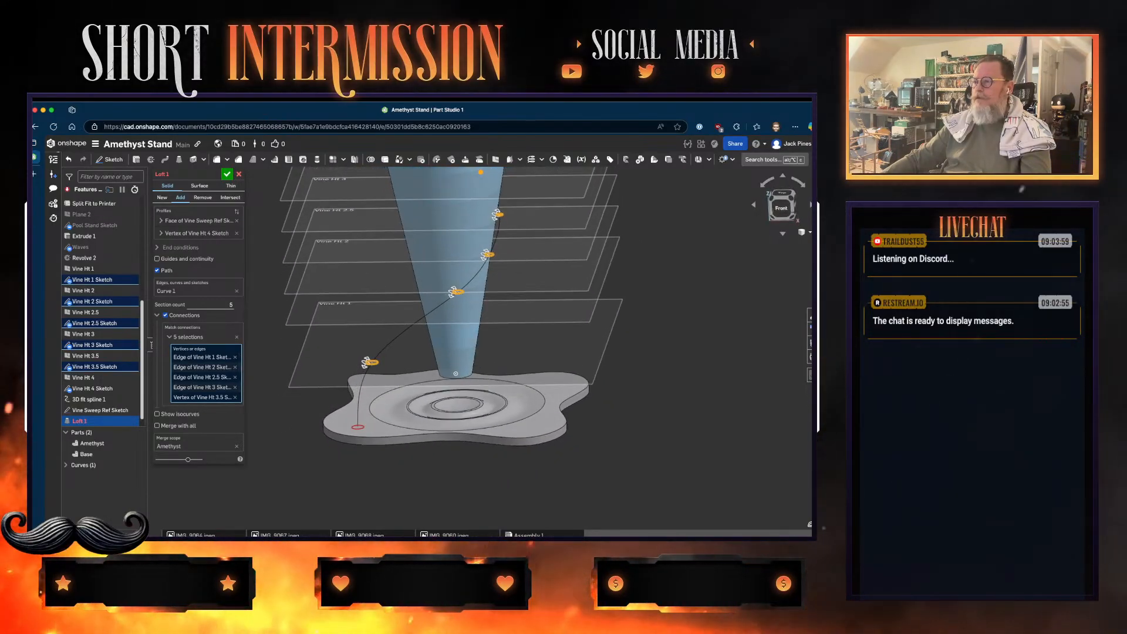
# - Try adding the circle edge of Vine Sweep Ref Sketch to the loft's matched connections, and remove it again
pyautogui.scroll(4, 375, 363)
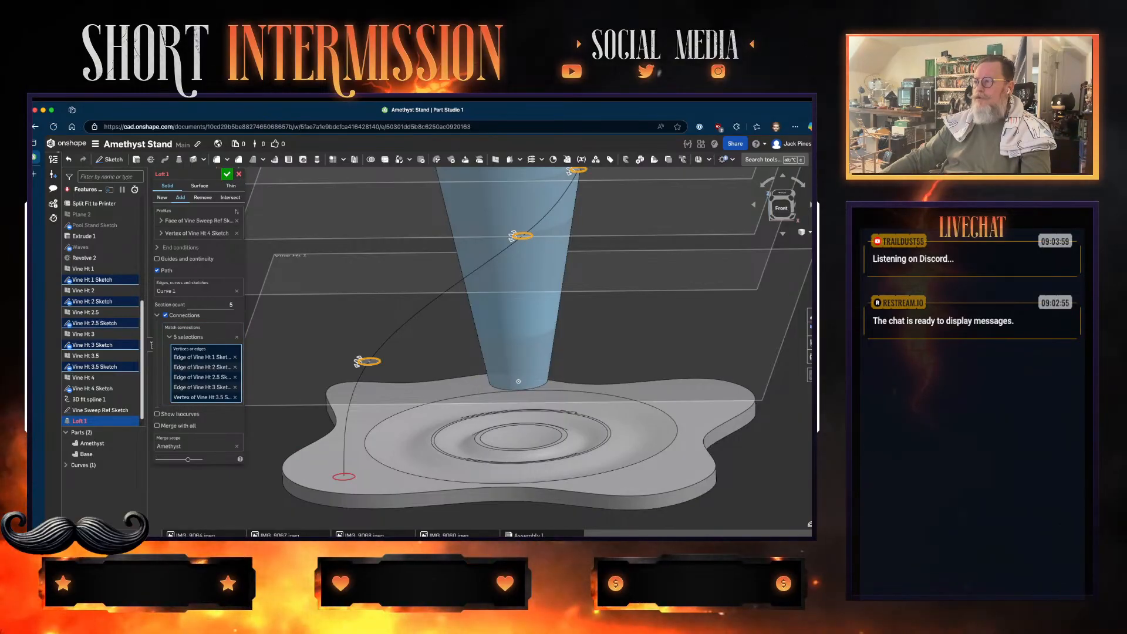
pyautogui.moveTo(528, 282); pyautogui.dragTo(425, 332, button='right')
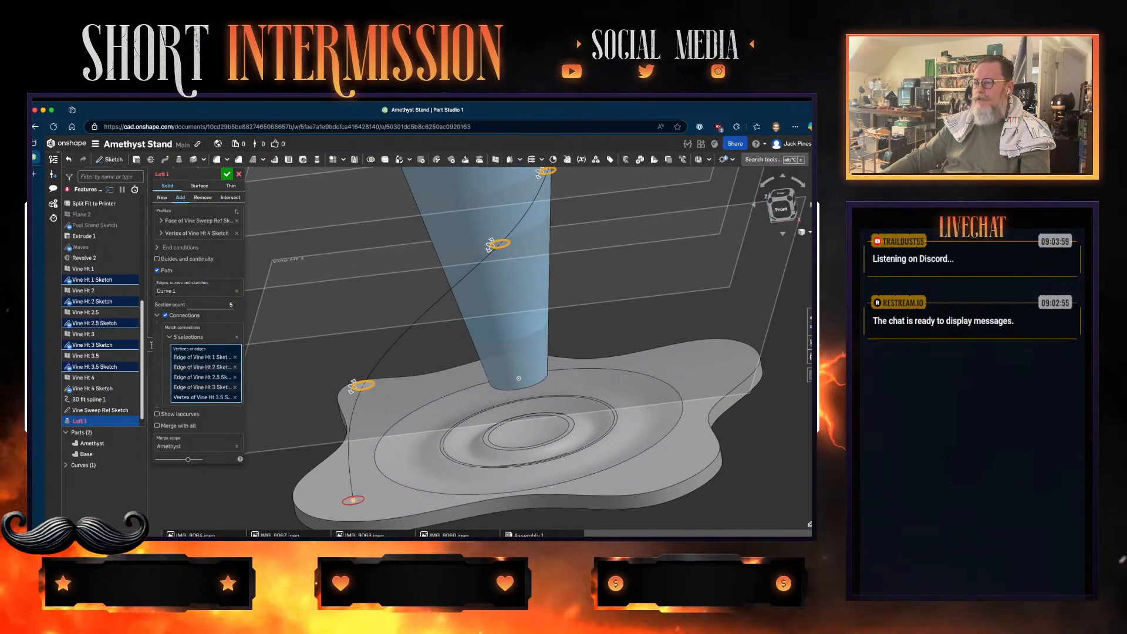
pyautogui.click(352, 504)
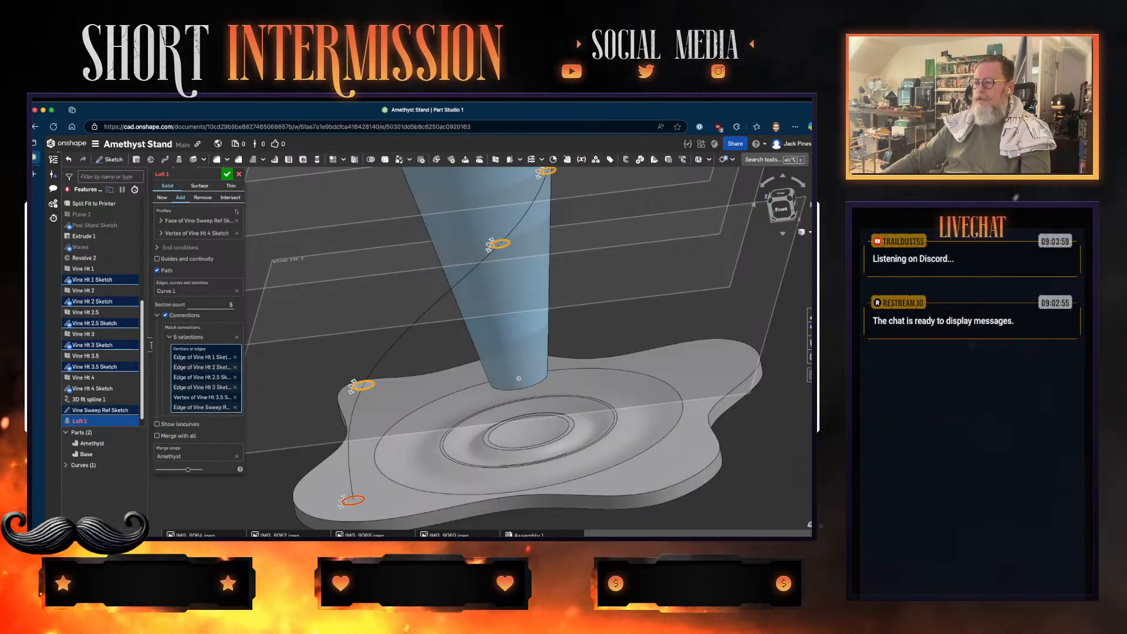
pyautogui.click(235, 407)
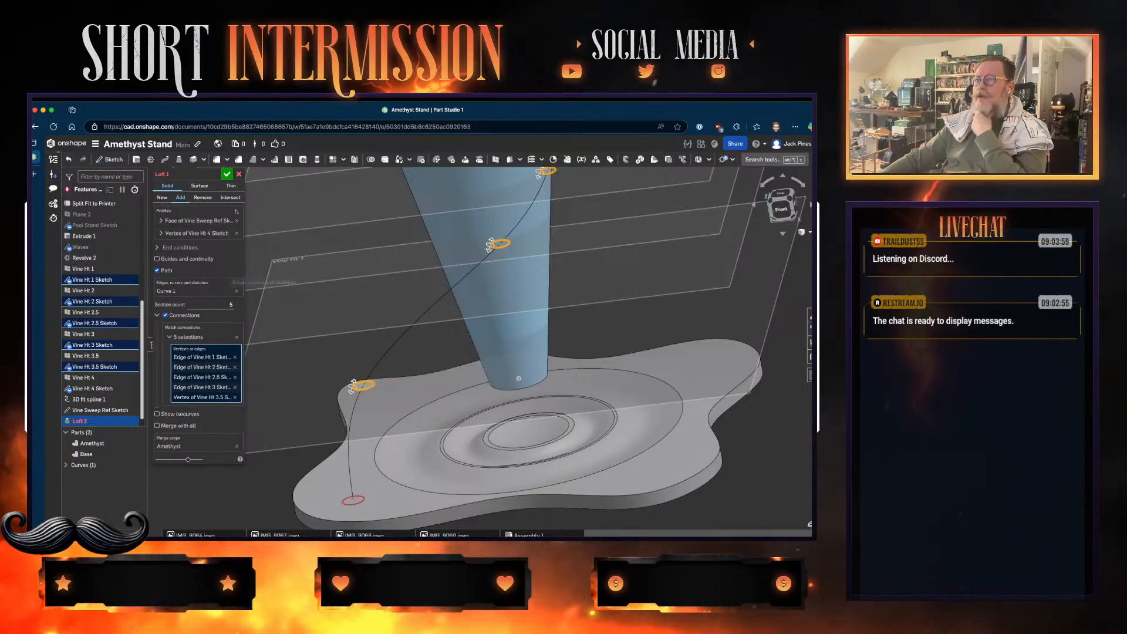
# - Remove both selected profiles from the loft and set its result to a new part
pyautogui.click(237, 221)
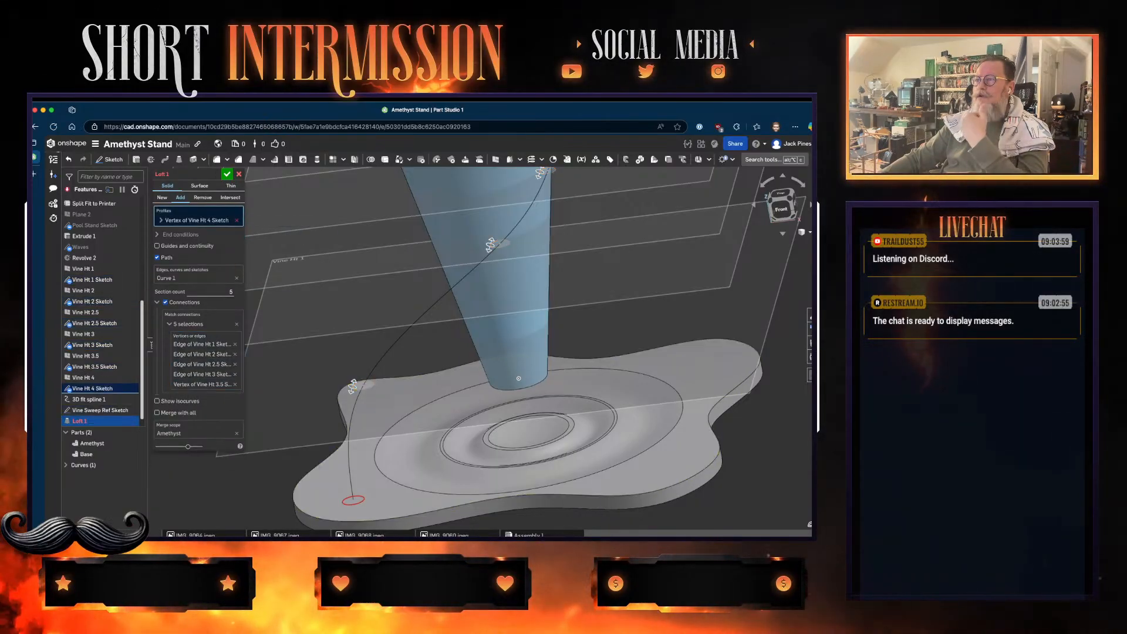
pyautogui.click(236, 220)
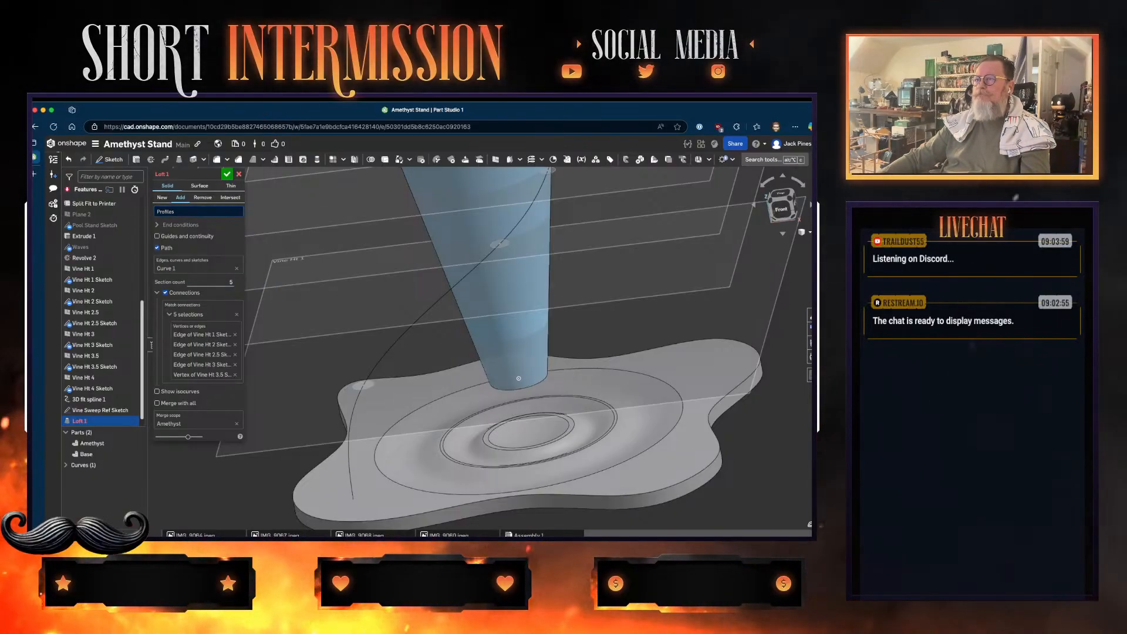
pyautogui.click(161, 197)
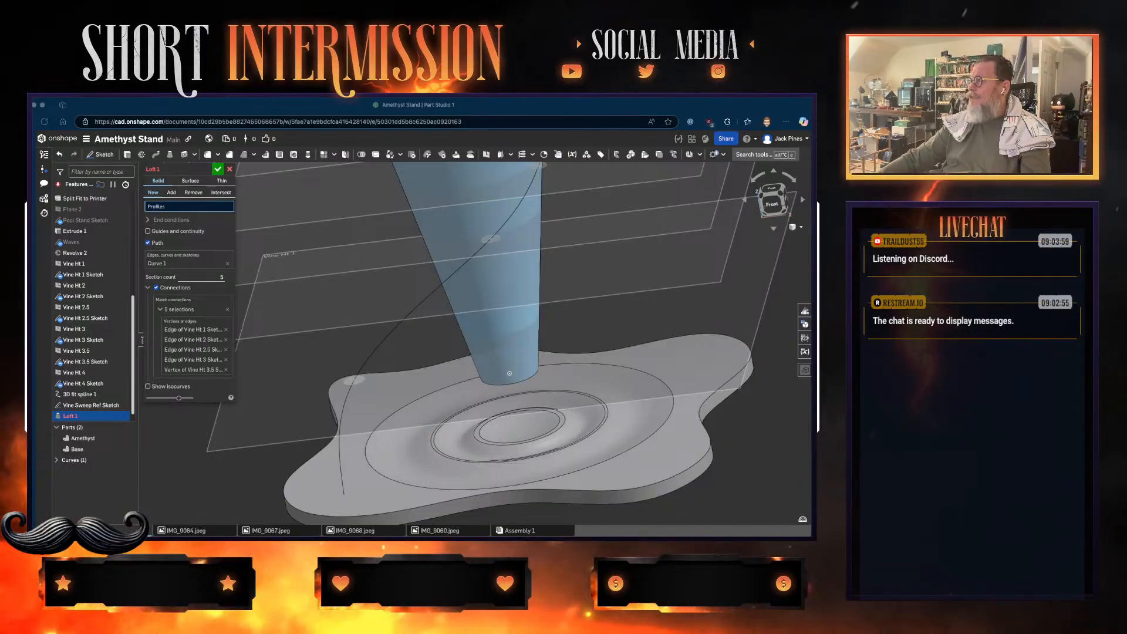
pyautogui.hotkey('shift', '7')
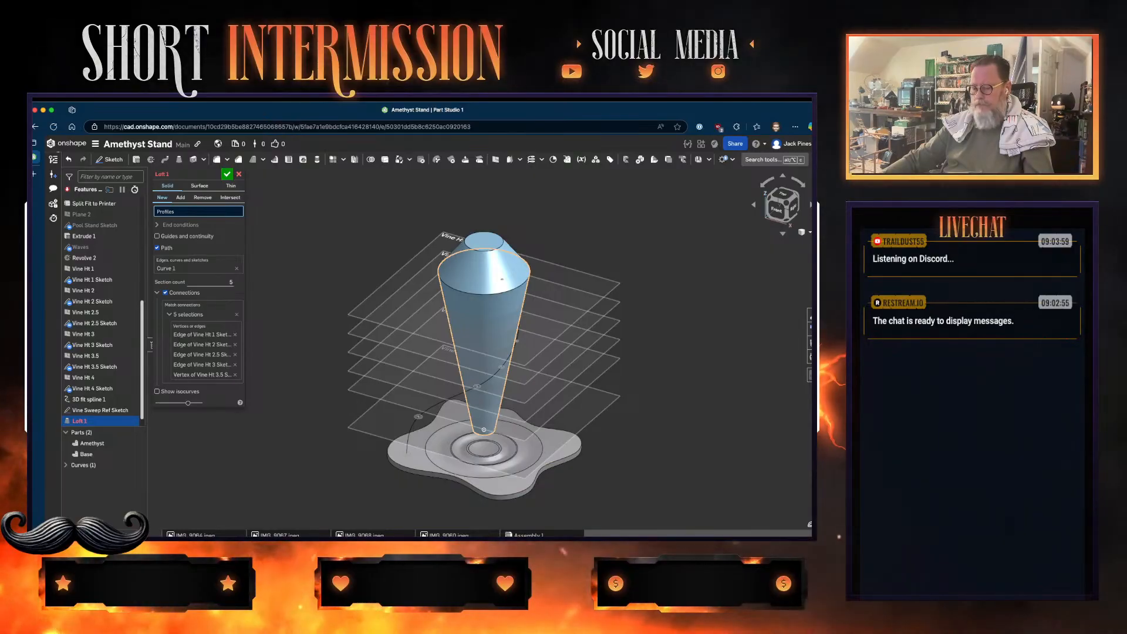
pyautogui.press('super+shift+s')
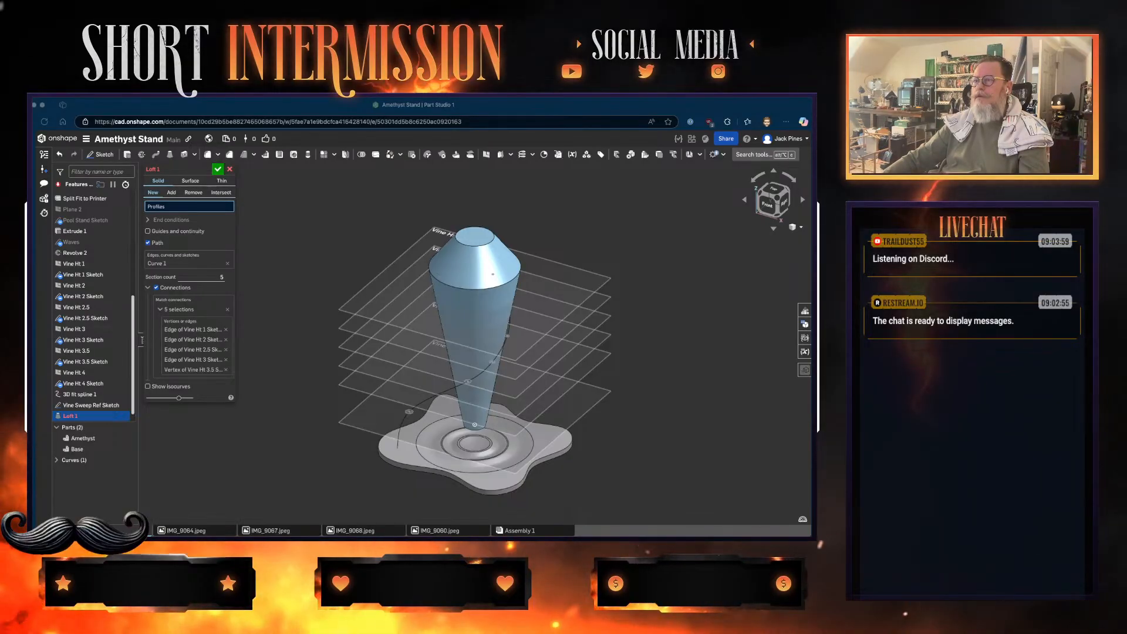
# - Turn off the loft's path and connections and turn guides and continuity back on
pyautogui.click(156, 287)
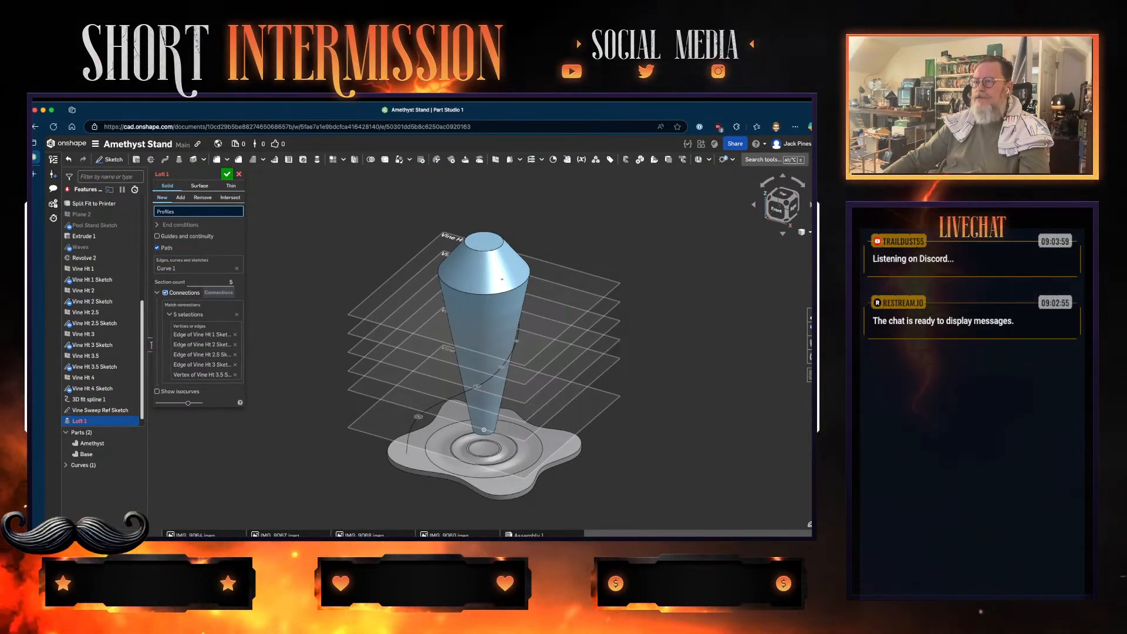
pyautogui.click(157, 247)
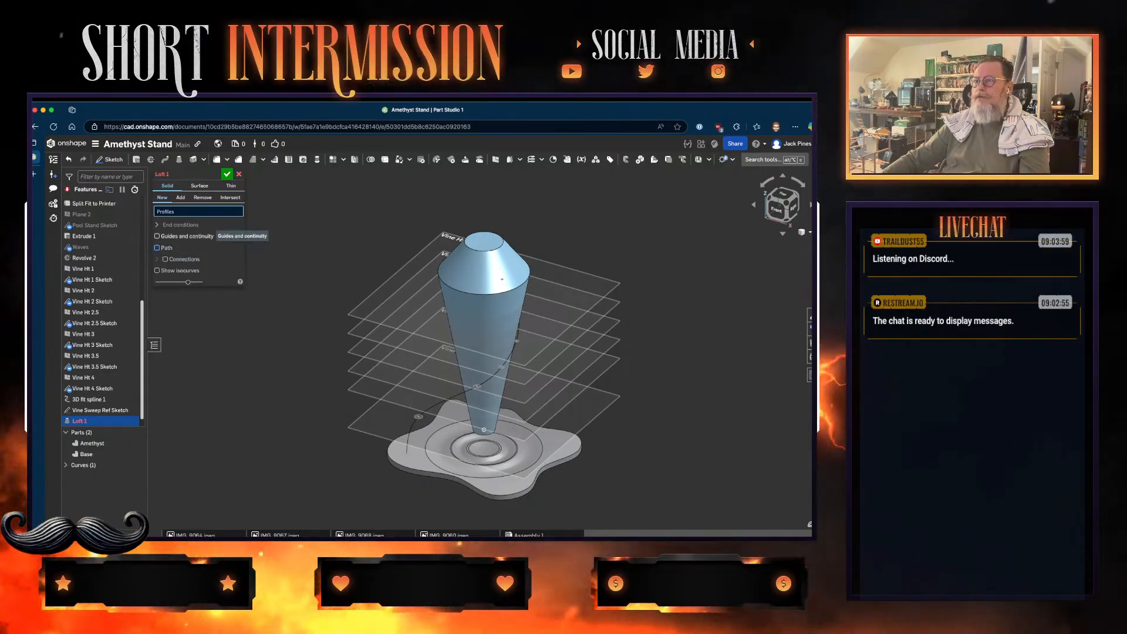
pyautogui.click(157, 236)
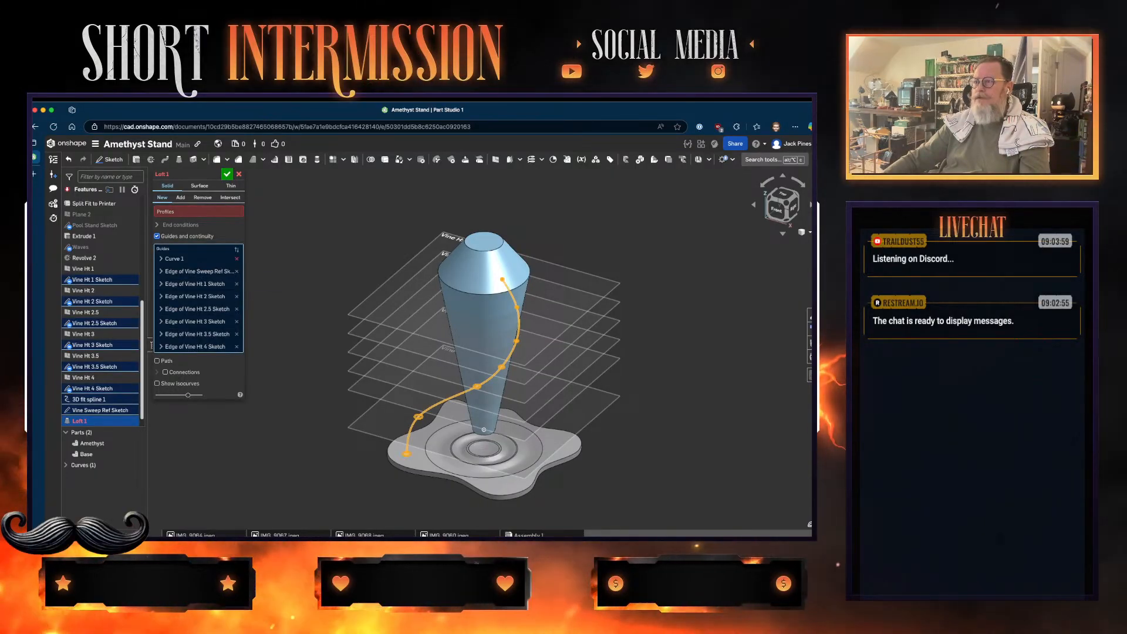
# - Remove all the vine circle edges from the loft's guides, keeping only Curve 1, and make the profile selection active
pyautogui.click(236, 271)
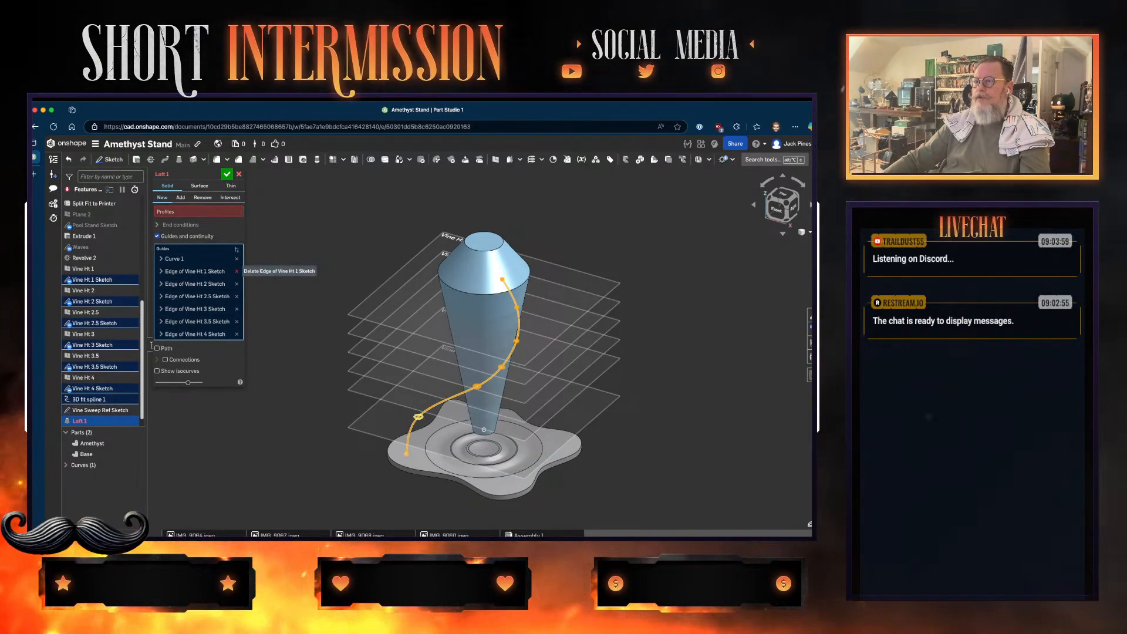
pyautogui.click(236, 271)
pyautogui.click(236, 271)
pyautogui.click(237, 271)
pyautogui.click(237, 284)
pyautogui.click(236, 283)
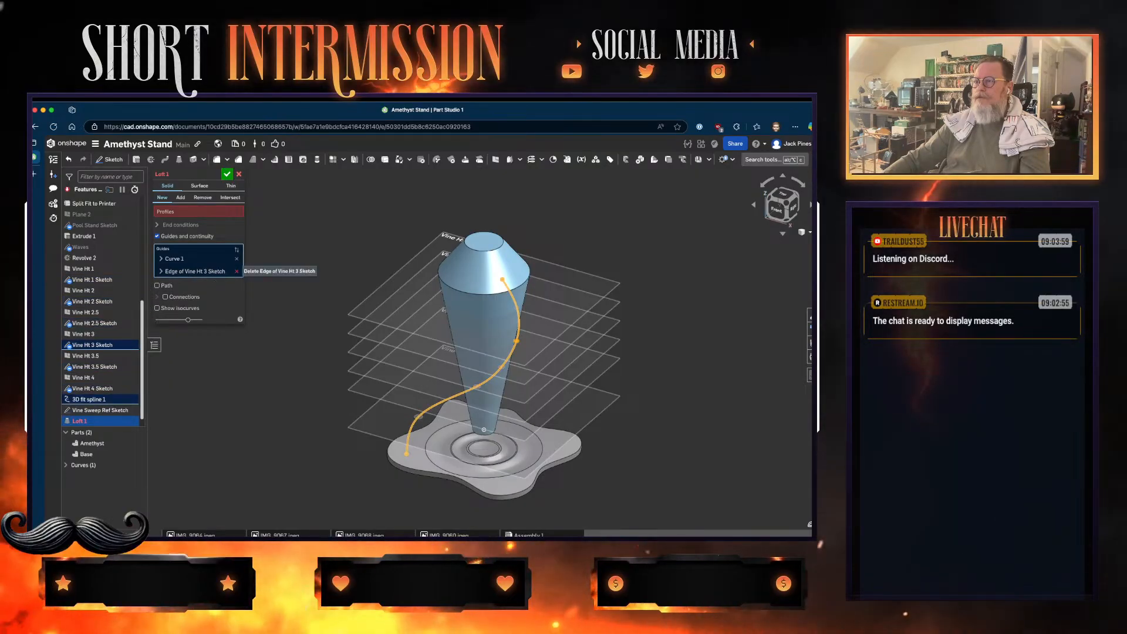
pyautogui.click(237, 271)
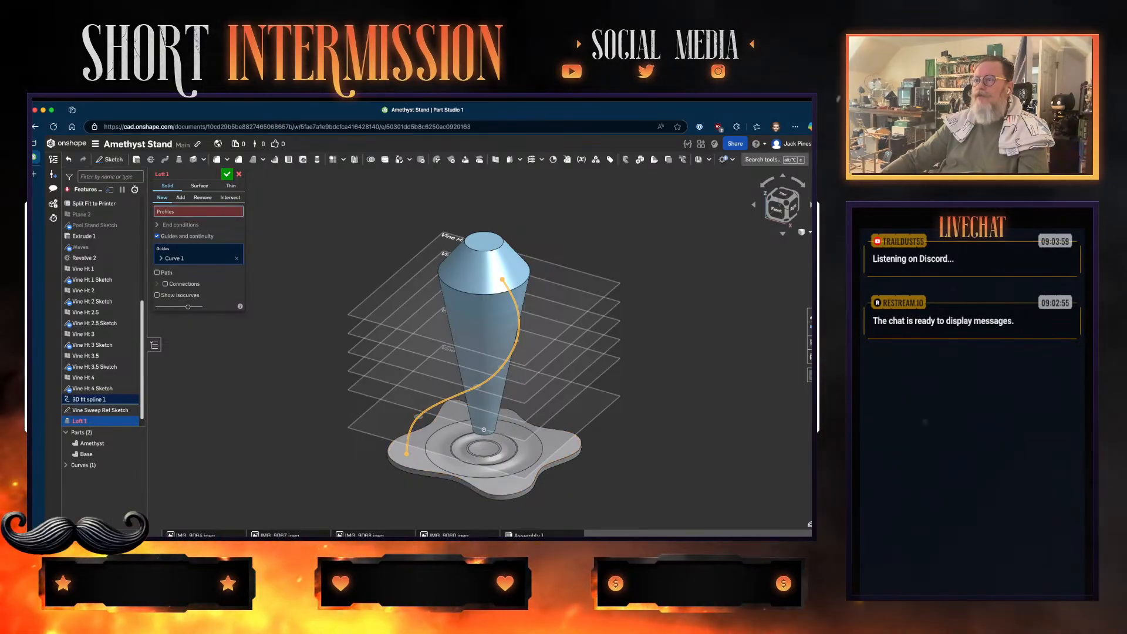
pyautogui.click(197, 211)
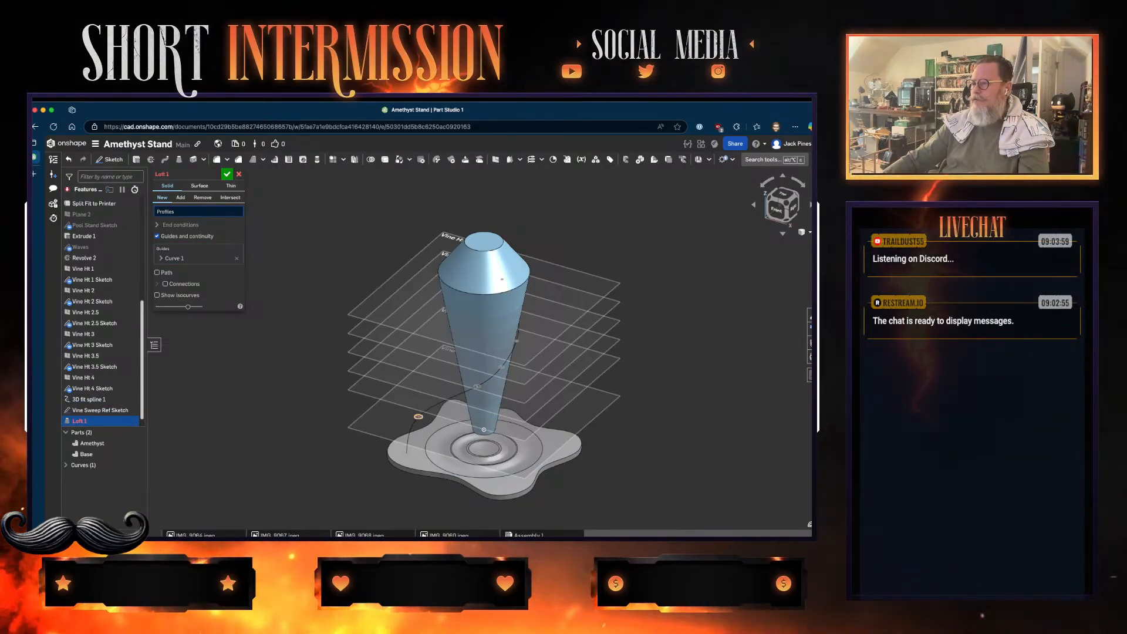
pyautogui.click(418, 417)
pyautogui.scroll(4, 468, 411)
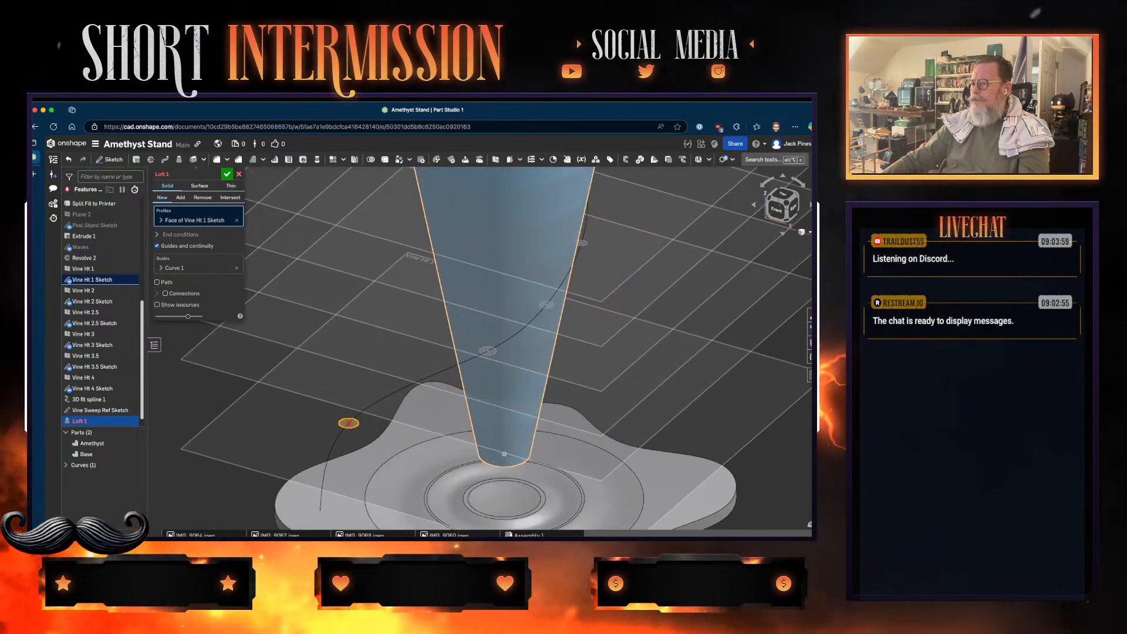
pyautogui.press('space')
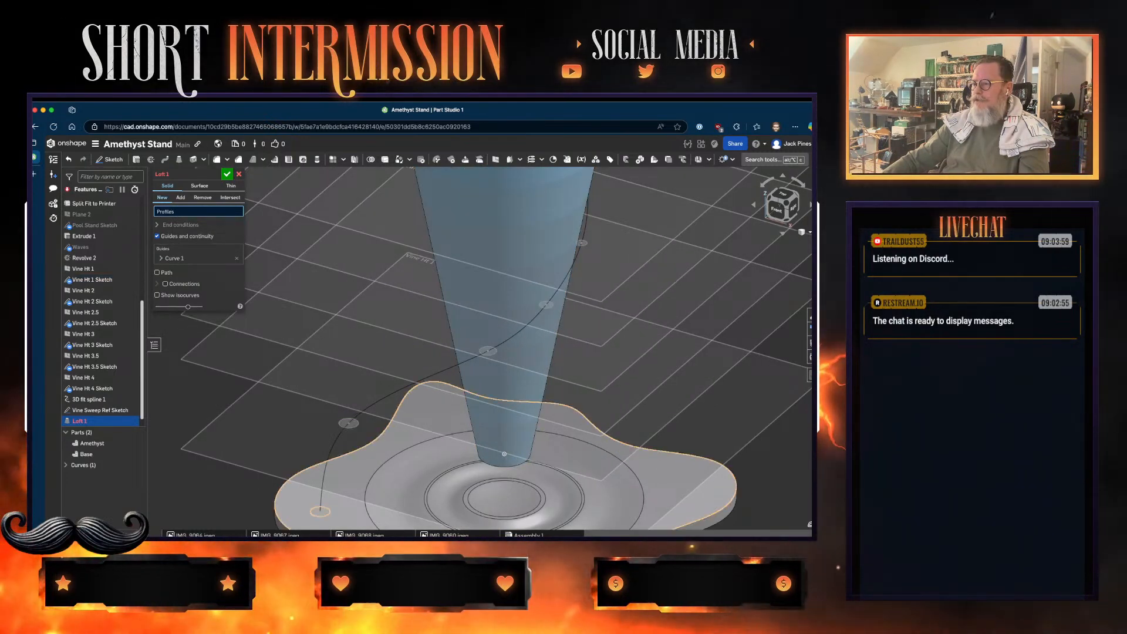
# - Select the circle faces of Vine Sweep Ref Sketch and the Vine Ht 1, 2, 2.5 and 3 sketches as loft profiles, in order
pyautogui.click(320, 511)
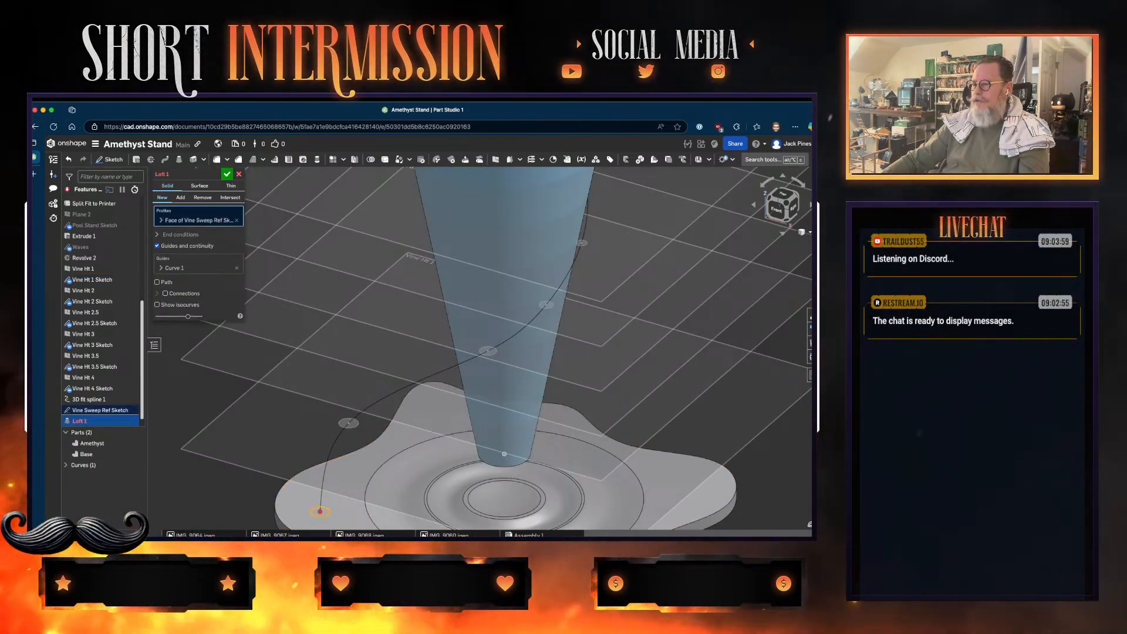
pyautogui.click(349, 423)
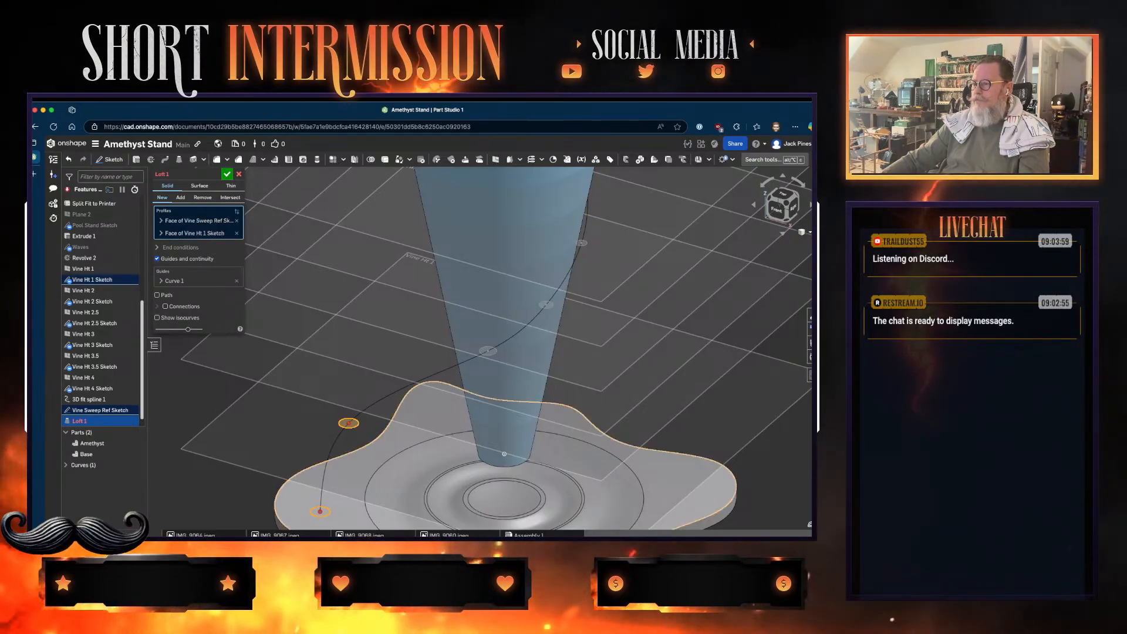
pyautogui.click(487, 351)
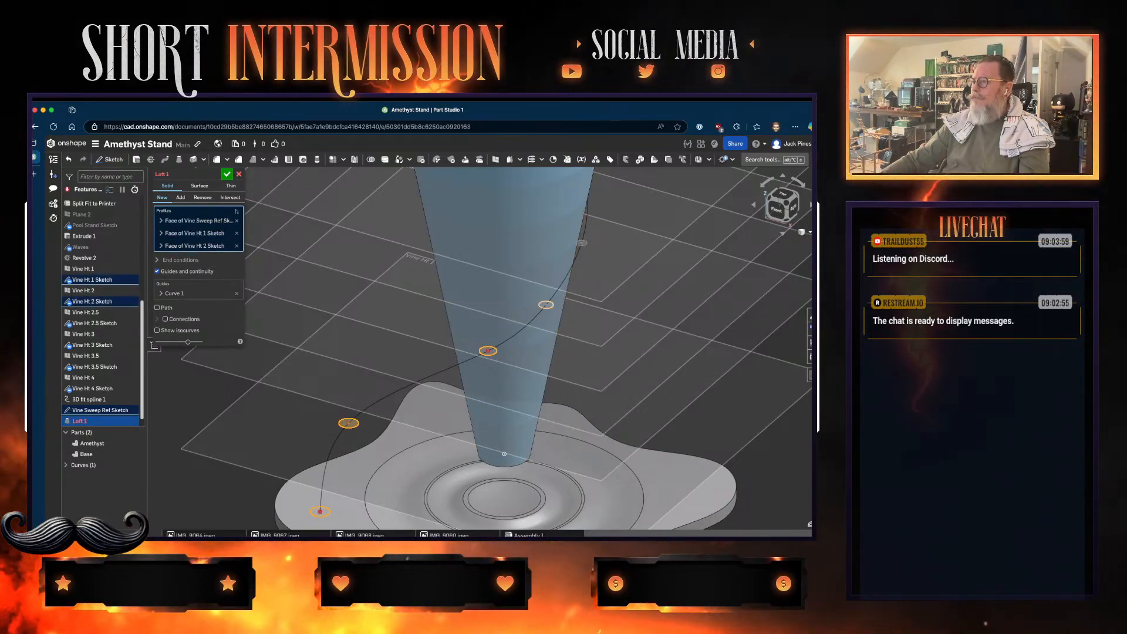
pyautogui.click(545, 304)
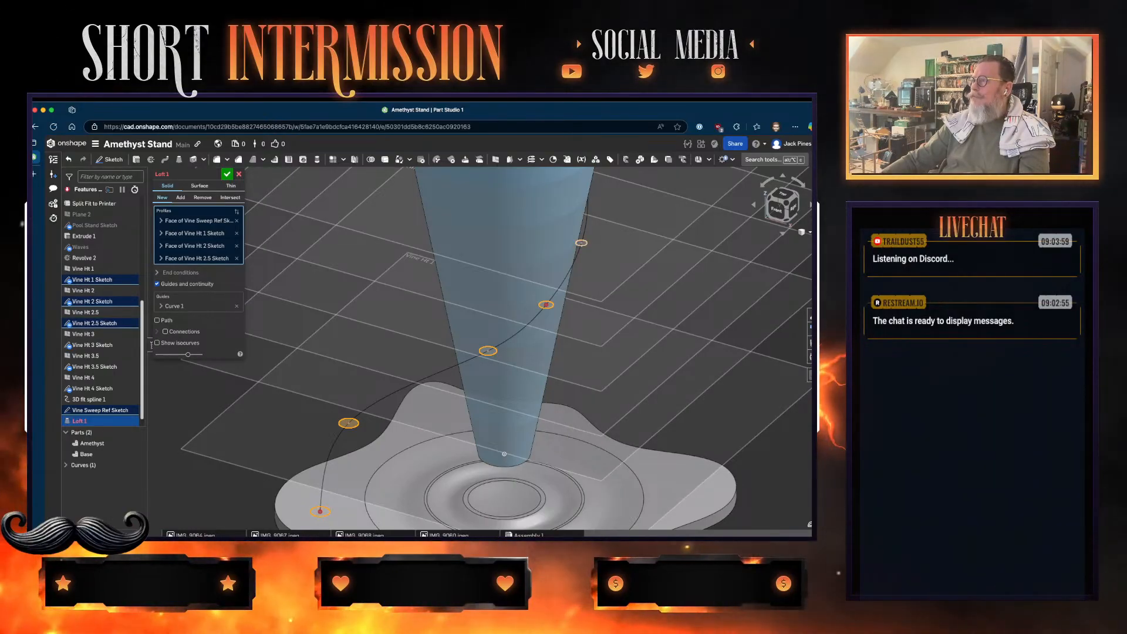
pyautogui.click(581, 242)
# - Add the circle faces of Vine Ht 3.5 Sketch and Vine Ht 4 Sketch as the last loft profiles
pyautogui.moveTo(581, 242)
pyautogui.mouseDown(button='middle')
pyautogui.moveTo(554, 281)
pyautogui.moveTo(498, 317)
pyautogui.mouseUp(button='middle')
pyautogui.moveTo(498, 317); pyautogui.dragTo(470, 376, button='right')
pyautogui.scroll(3, 474, 306)
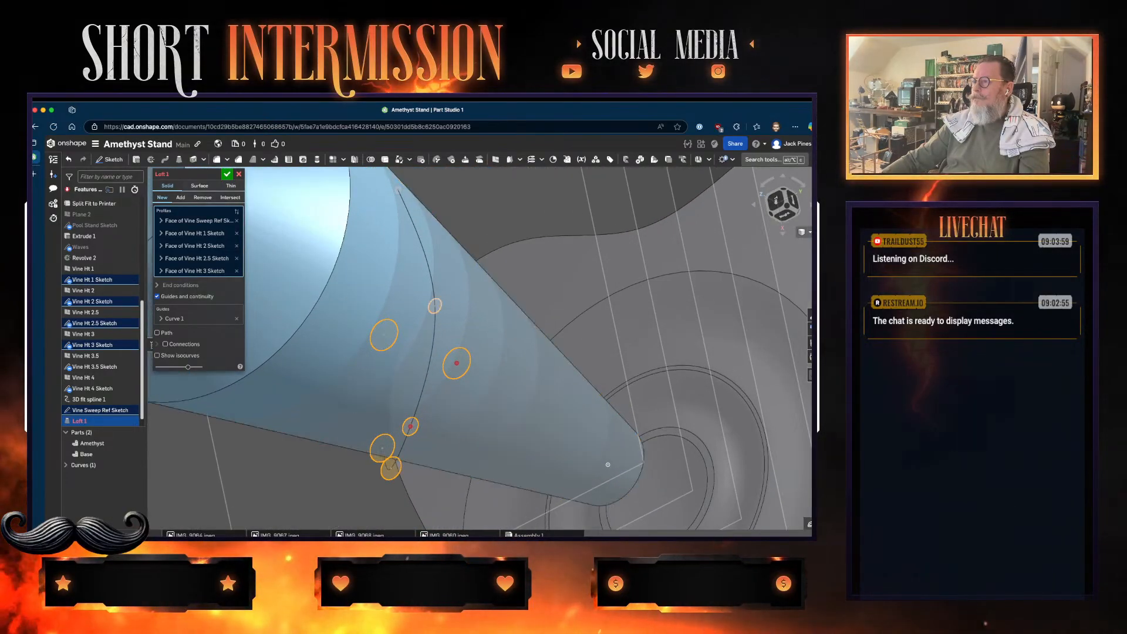
pyautogui.click(435, 306)
pyautogui.moveTo(446, 328)
pyautogui.mouseDown(button='right')
pyautogui.moveTo(479, 355)
pyautogui.moveTo(440, 284)
pyautogui.moveTo(431, 229)
pyautogui.moveTo(305, 249)
pyautogui.mouseUp(button='right')
pyautogui.click(403, 195)
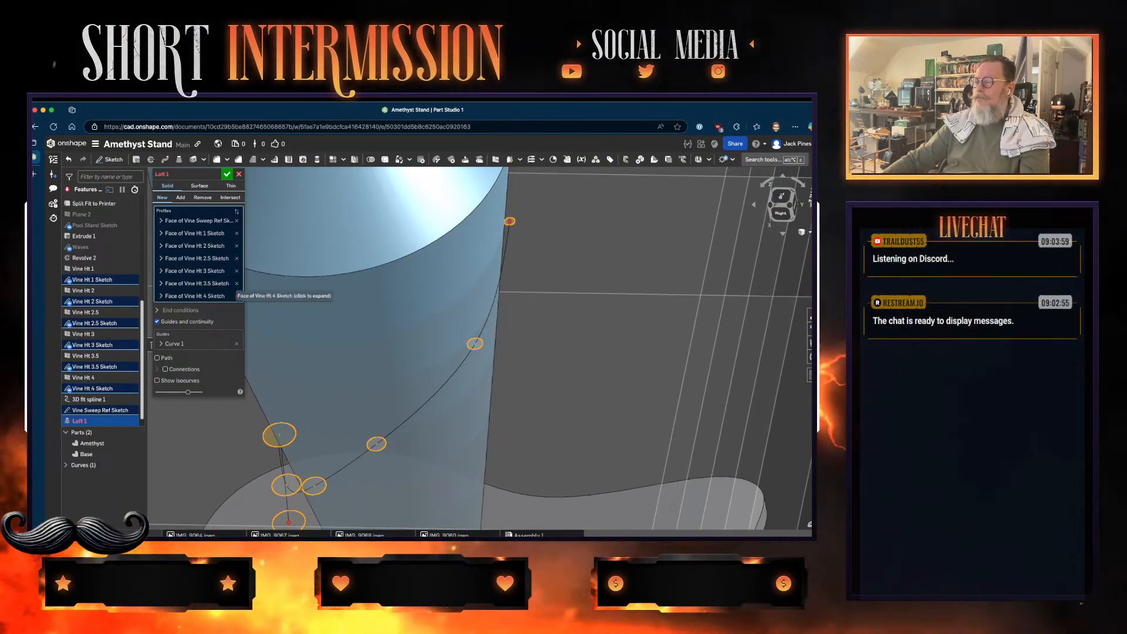
pyautogui.moveTo(411, 323); pyautogui.dragTo(376, 293, button='right')
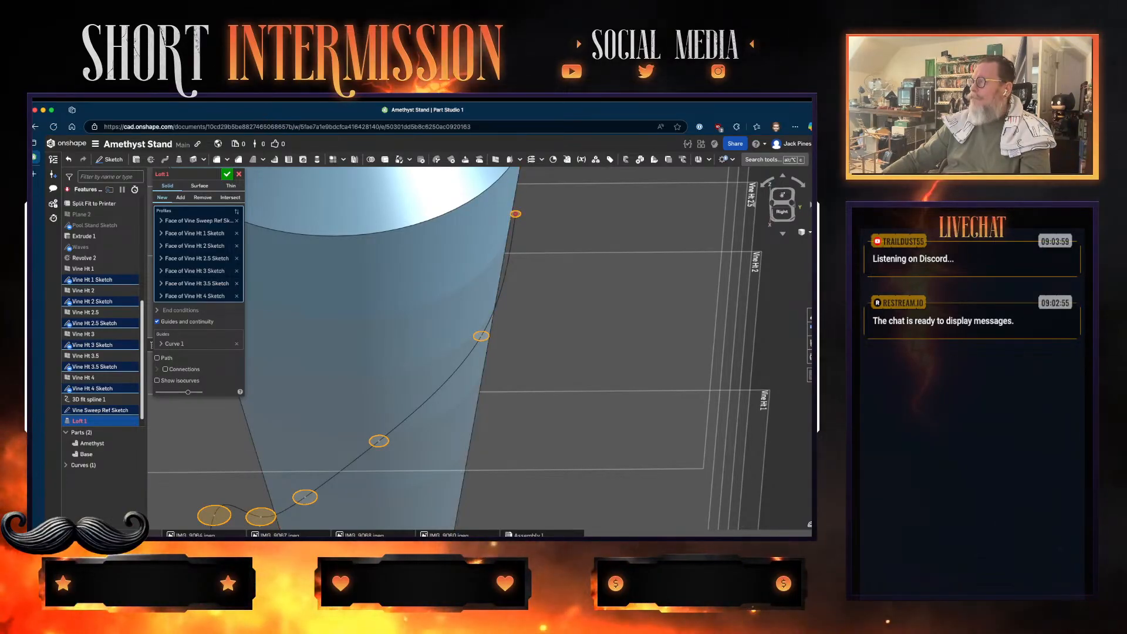
pyautogui.hotkey('shift', '7')
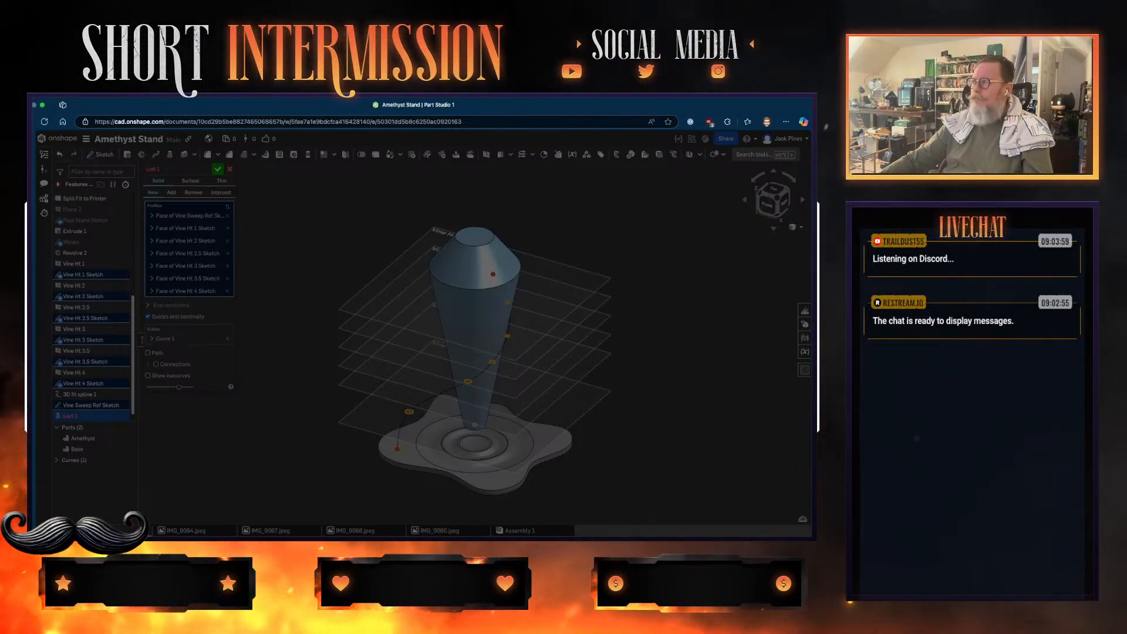
# - Remove and reselect the Vine Sweep Ref Sketch face, and move it back to first place among the loft profiles
pyautogui.scroll(10, 400, 454)
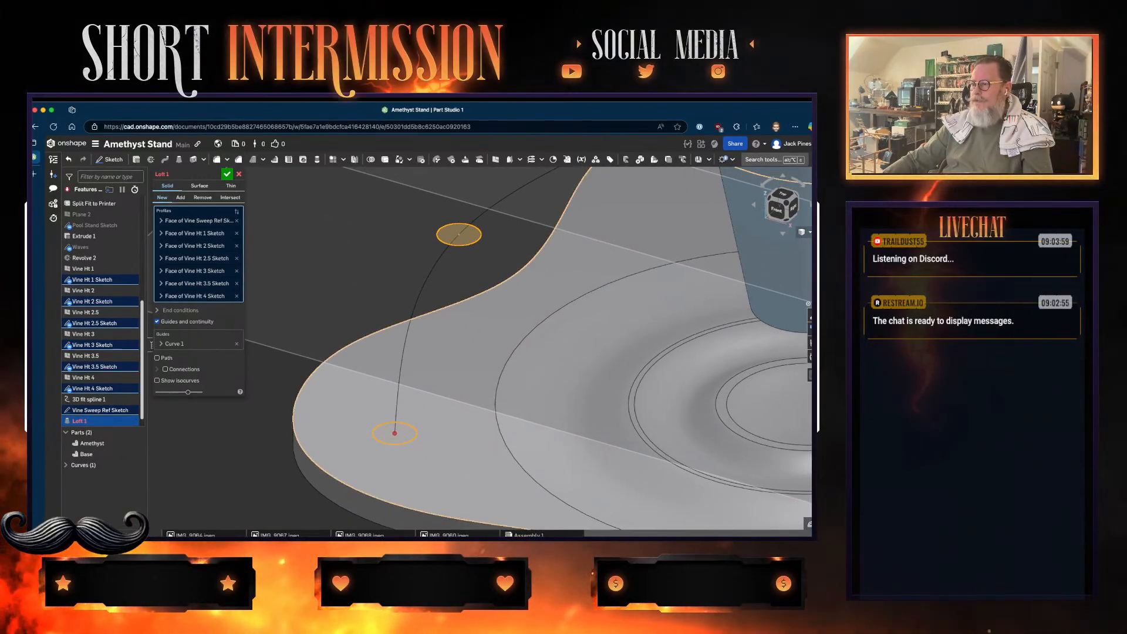
pyautogui.click(394, 433)
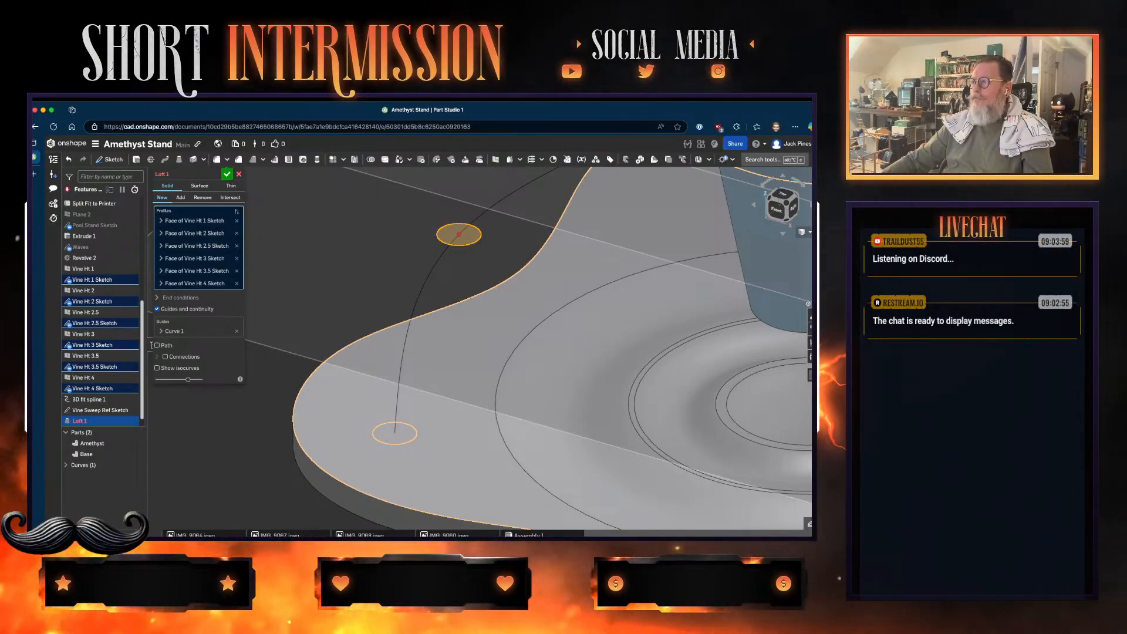
pyautogui.click(394, 433)
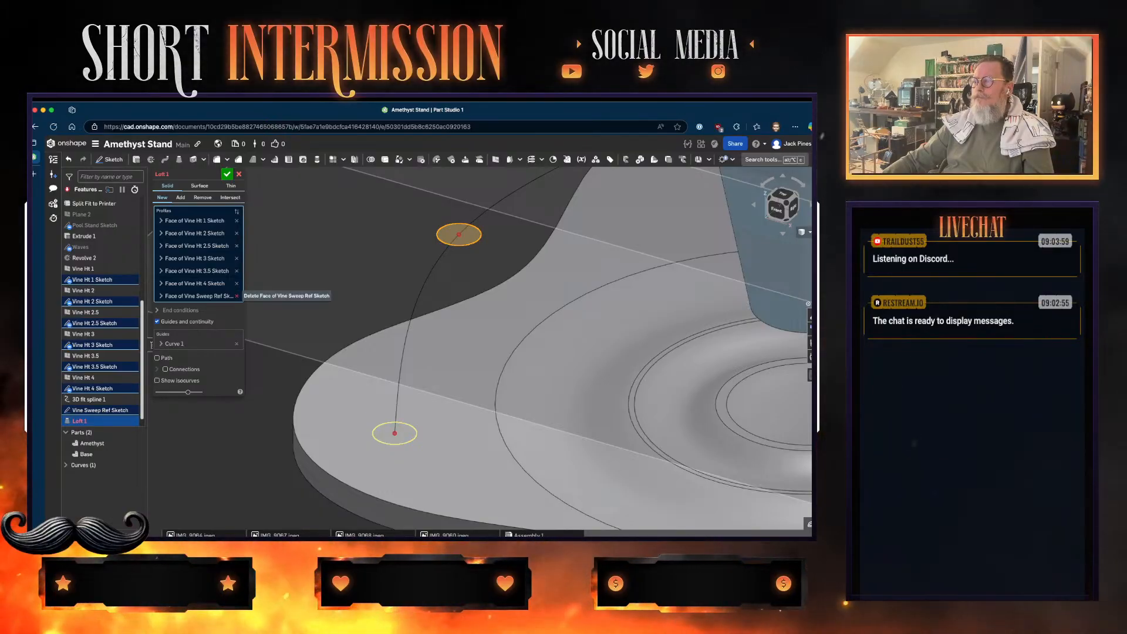
pyautogui.click(236, 296)
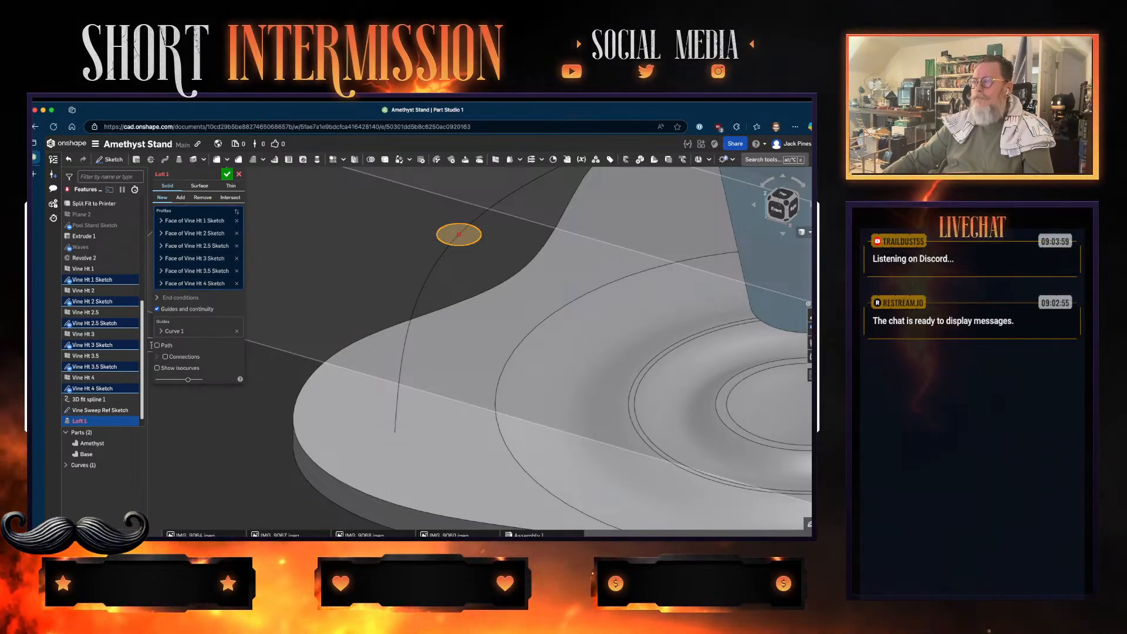
pyautogui.click(394, 433)
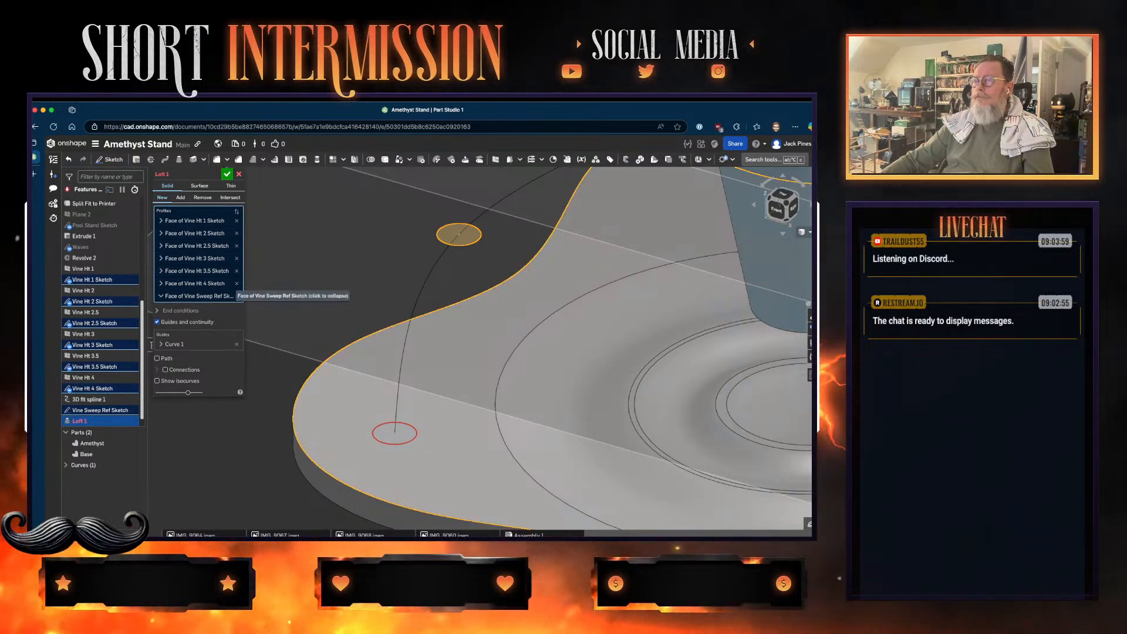
pyautogui.click(193, 296)
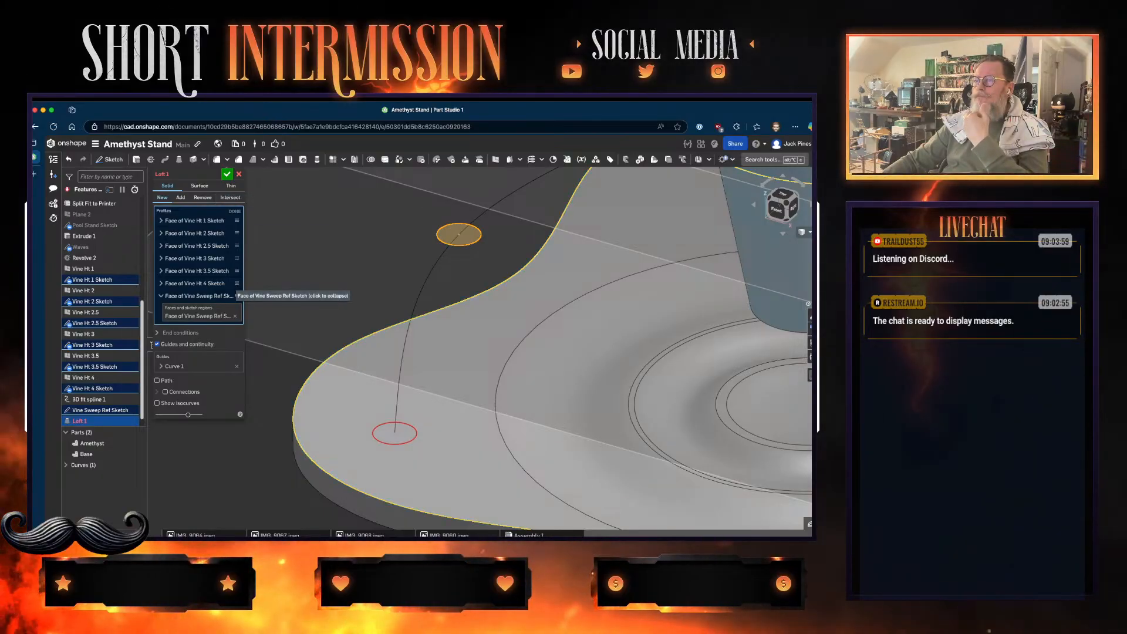
pyautogui.moveTo(236, 296); pyautogui.dragTo(232, 220)
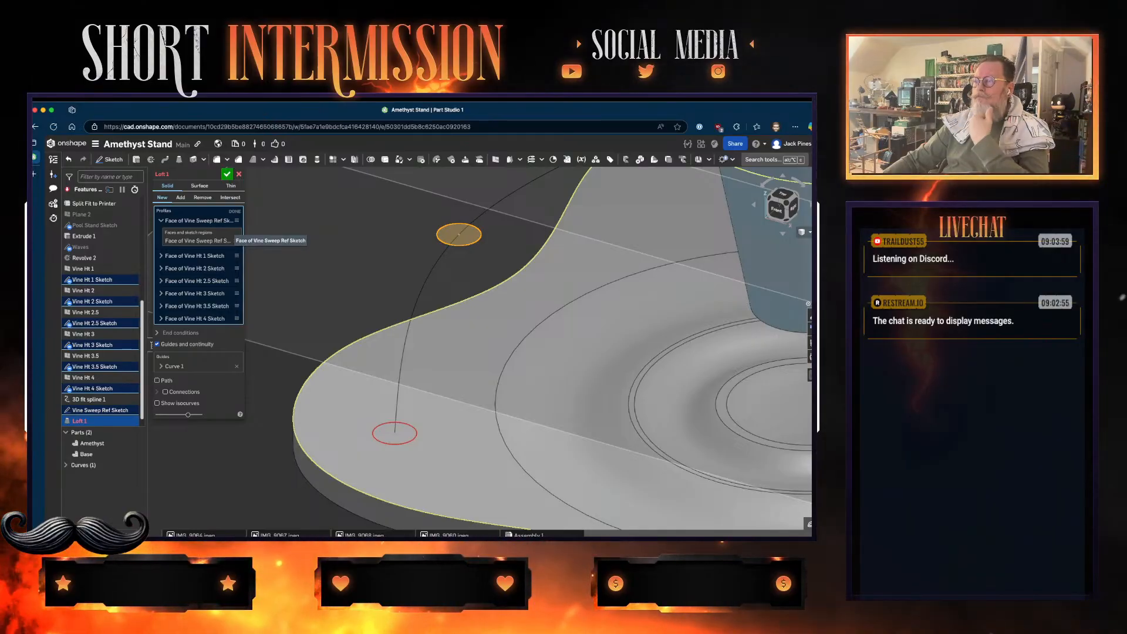
# - Inspect which sketch regions the Vine Sweep Ref Sketch and Vine Ht 1 Sketch profiles of the loft contain
pyautogui.click(198, 220)
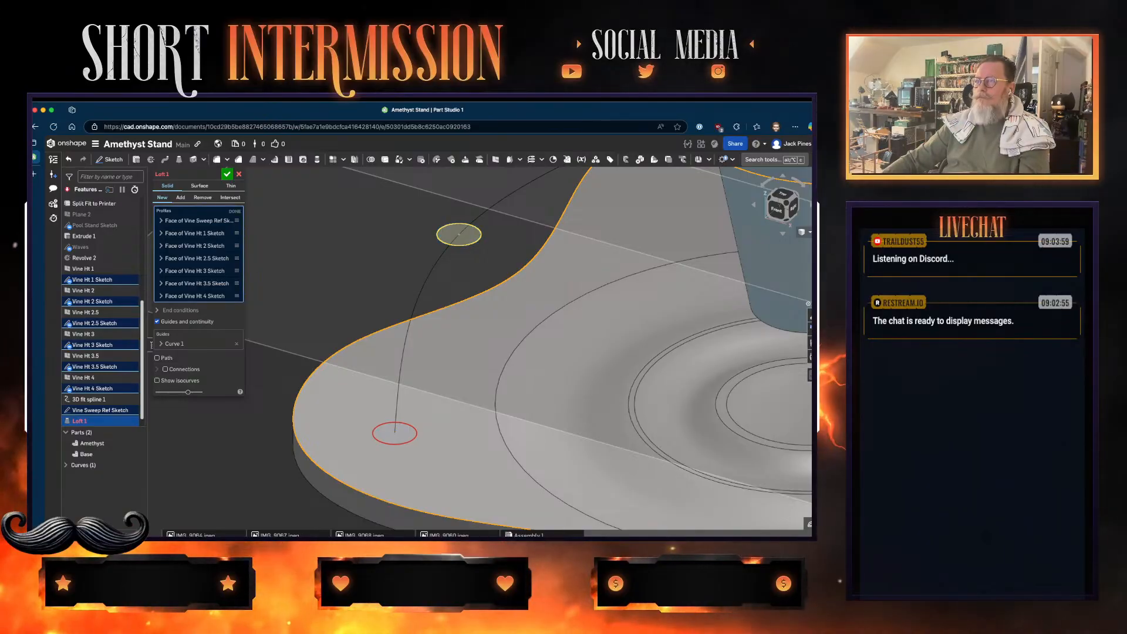
pyautogui.click(195, 233)
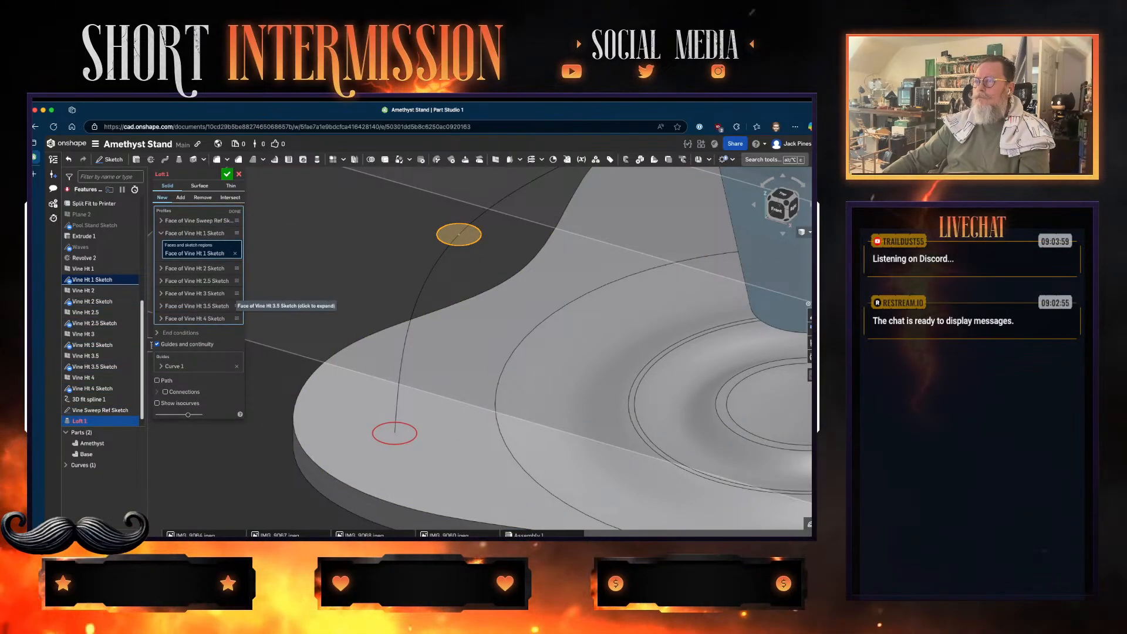
pyautogui.click(194, 220)
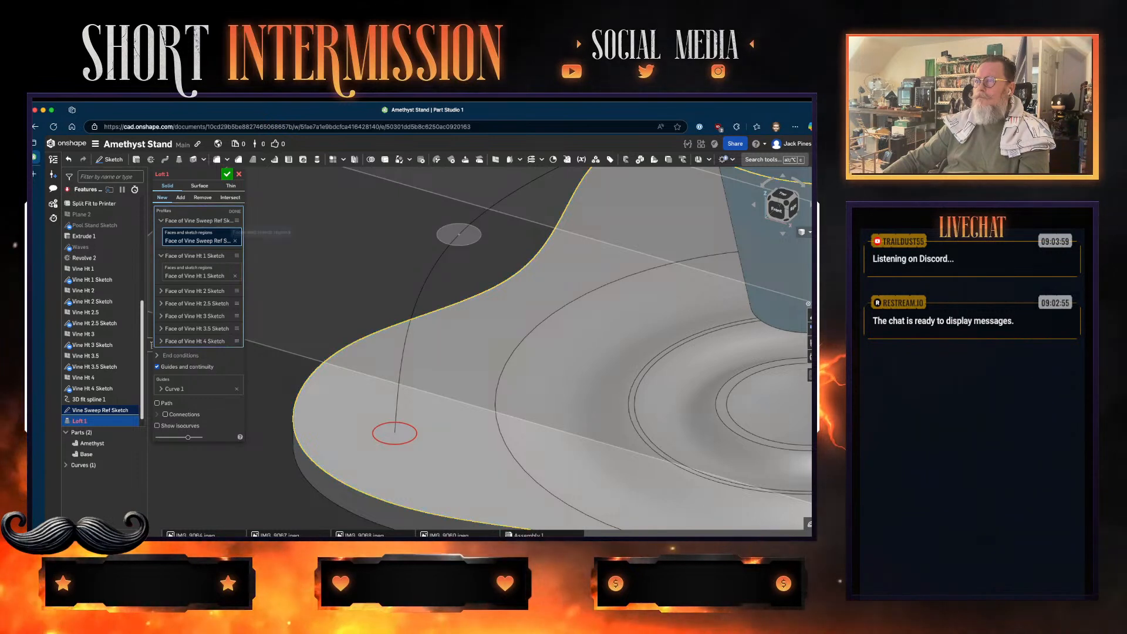
pyautogui.click(194, 220)
pyautogui.click(194, 233)
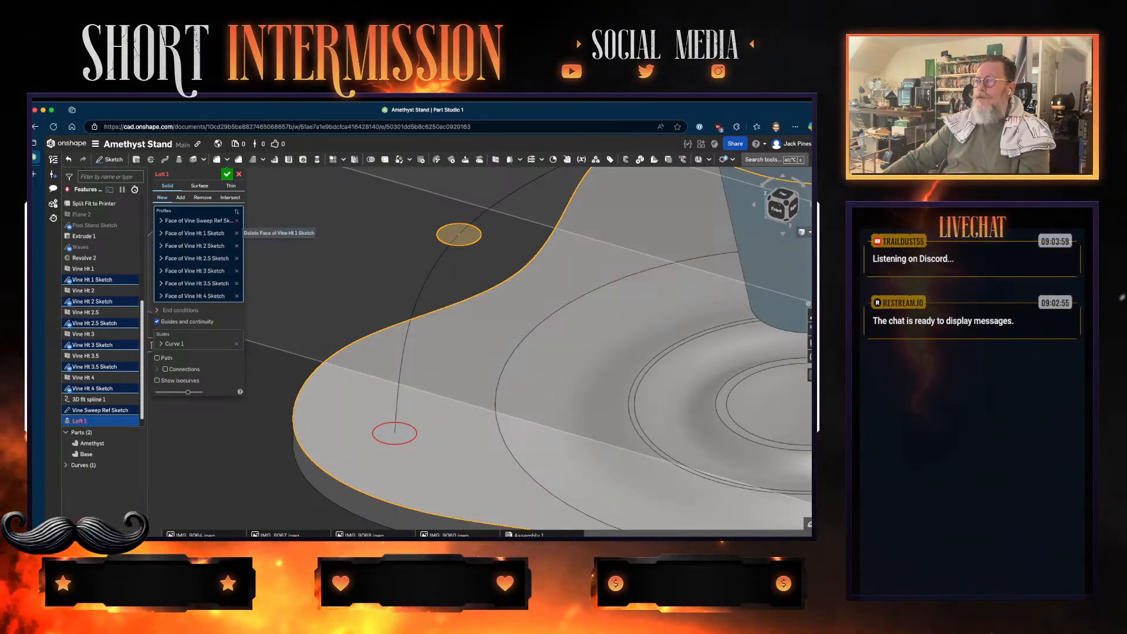
# - Remove all seven circle faces from the loft's profiles
pyautogui.click(237, 220)
pyautogui.click(237, 220)
pyautogui.click(237, 220)
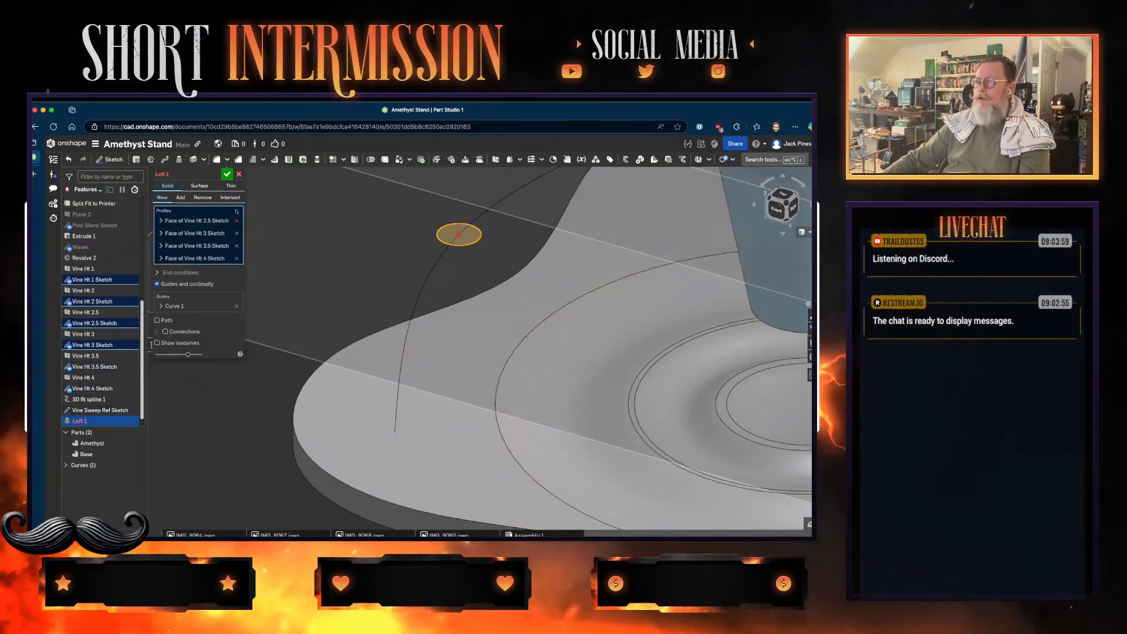
pyautogui.click(236, 220)
pyautogui.click(237, 220)
pyautogui.click(237, 220)
pyautogui.click(236, 220)
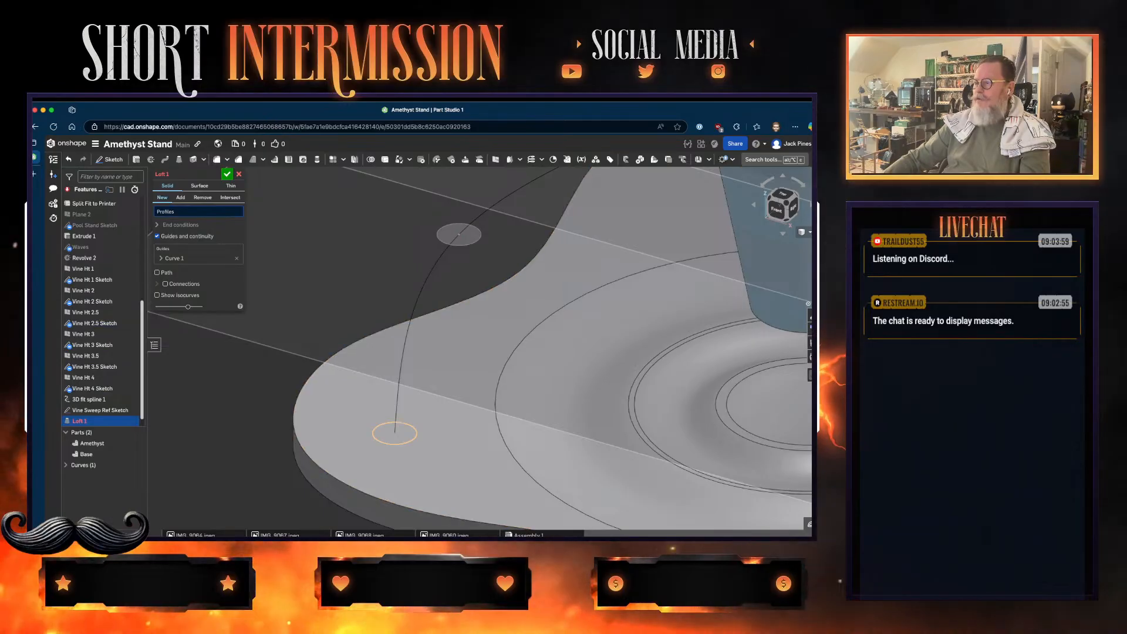
# - Reselect the circle faces of Vine Sweep Ref Sketch and the Vine Ht 1, 2 and 2.5 sketches as loft profiles, from the base upward
pyautogui.click(394, 433)
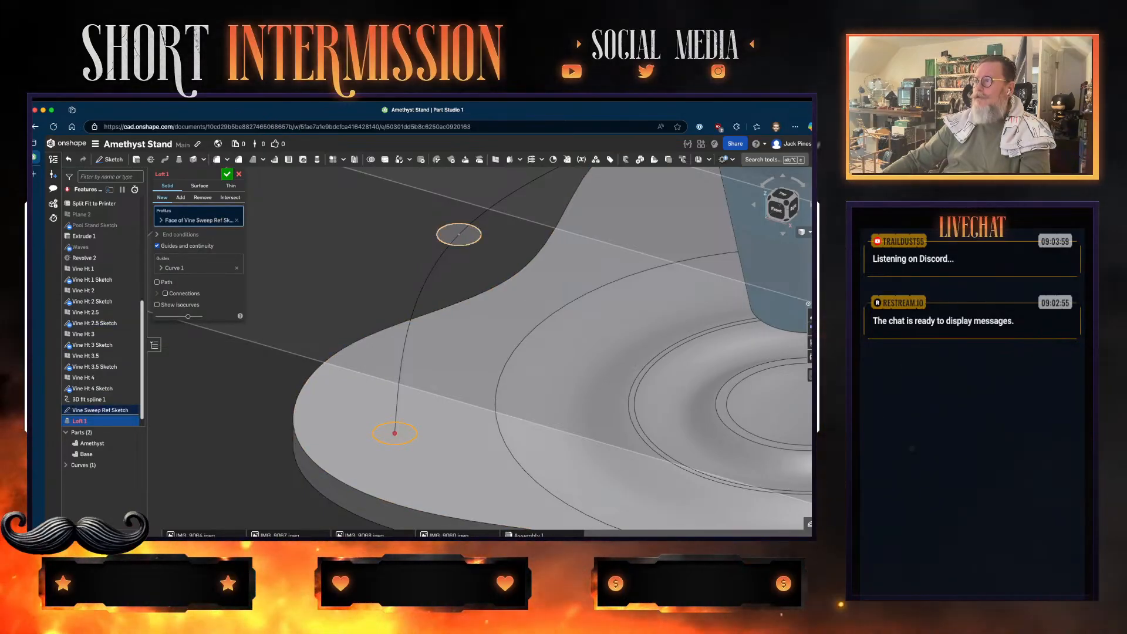
pyautogui.click(459, 235)
pyautogui.moveTo(459, 235); pyautogui.dragTo(250, 412, button='middle')
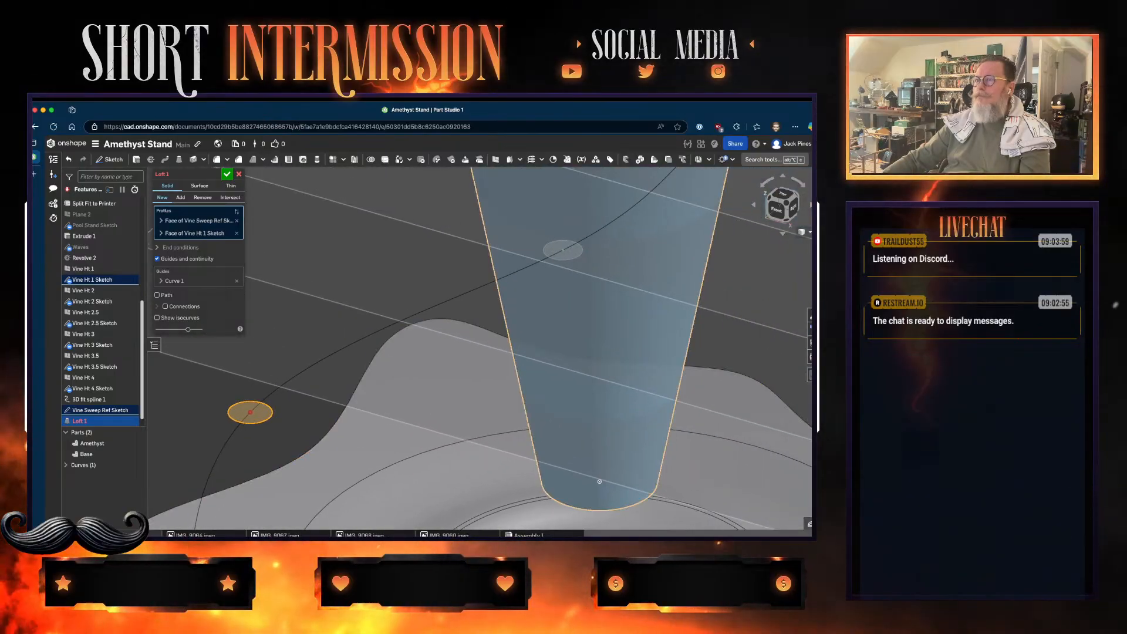
pyautogui.click(250, 412)
pyautogui.moveTo(250, 412)
pyautogui.mouseDown(button='middle')
pyautogui.moveTo(242, 415)
pyautogui.moveTo(336, 464)
pyautogui.mouseUp(button='middle')
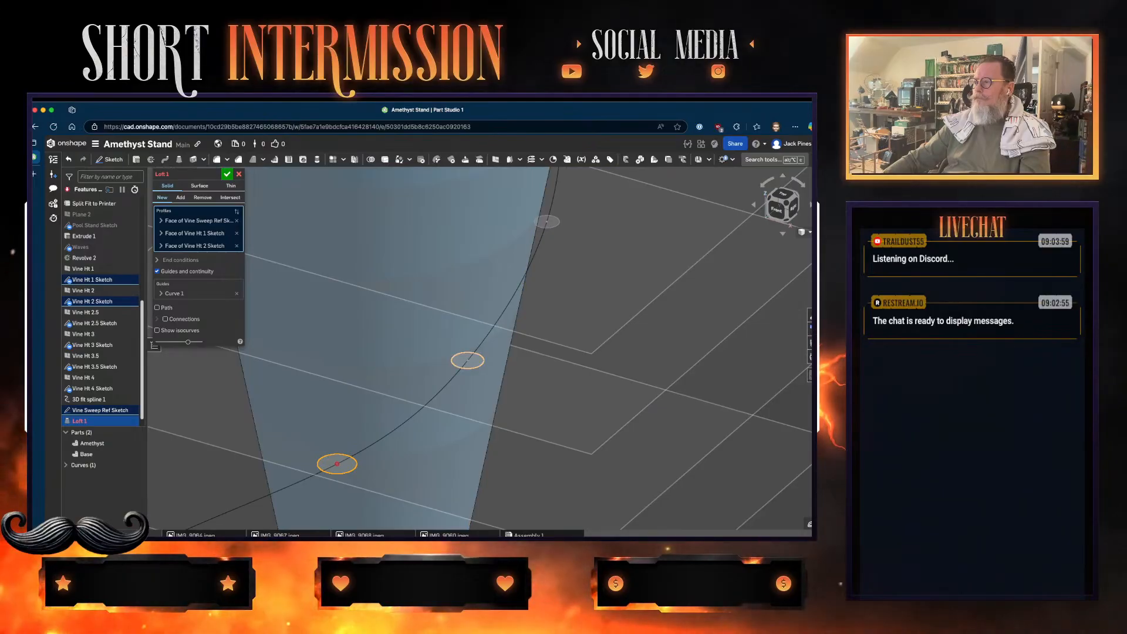
pyautogui.click(468, 360)
pyautogui.moveTo(467, 360); pyautogui.dragTo(414, 419, button='middle')
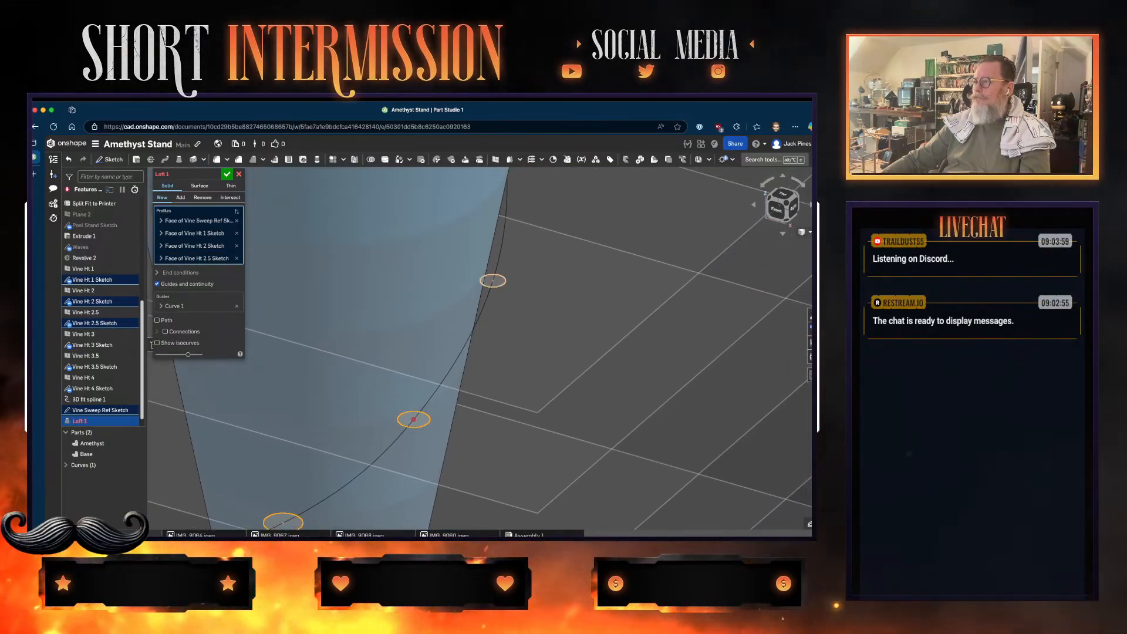
# - Add the circle faces of the Vine Ht 3, 3.5 and 4 sketches to the loft profiles, in that order
pyautogui.click(493, 281)
pyautogui.moveTo(622, 194); pyautogui.dragTo(527, 277, button='right')
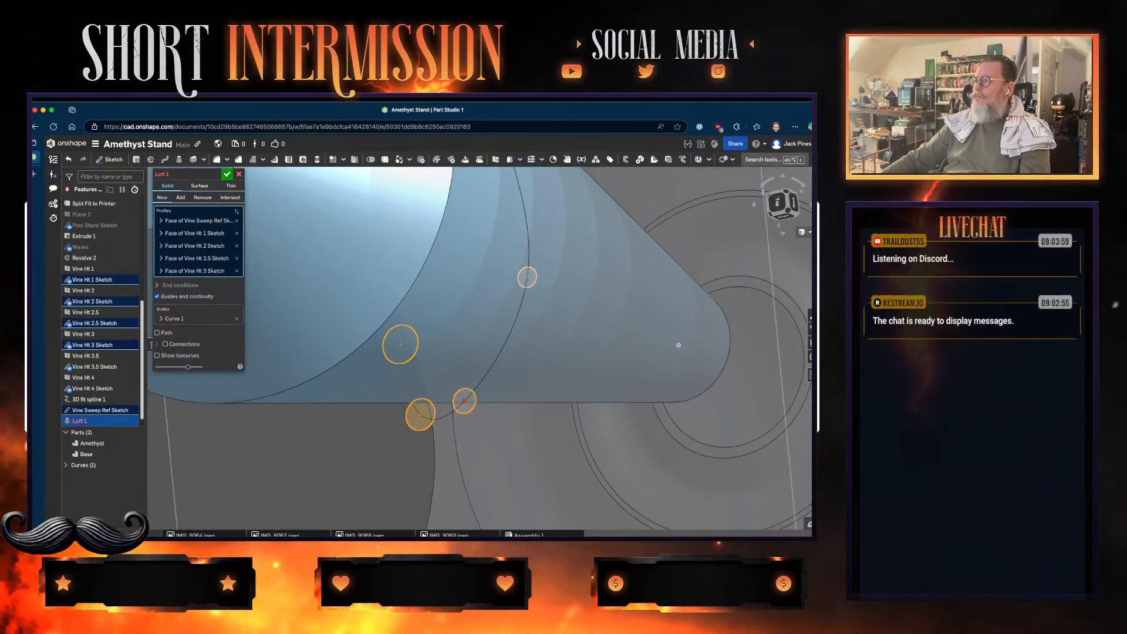
pyautogui.click(527, 277)
pyautogui.moveTo(527, 277); pyautogui.dragTo(571, 462, button='middle')
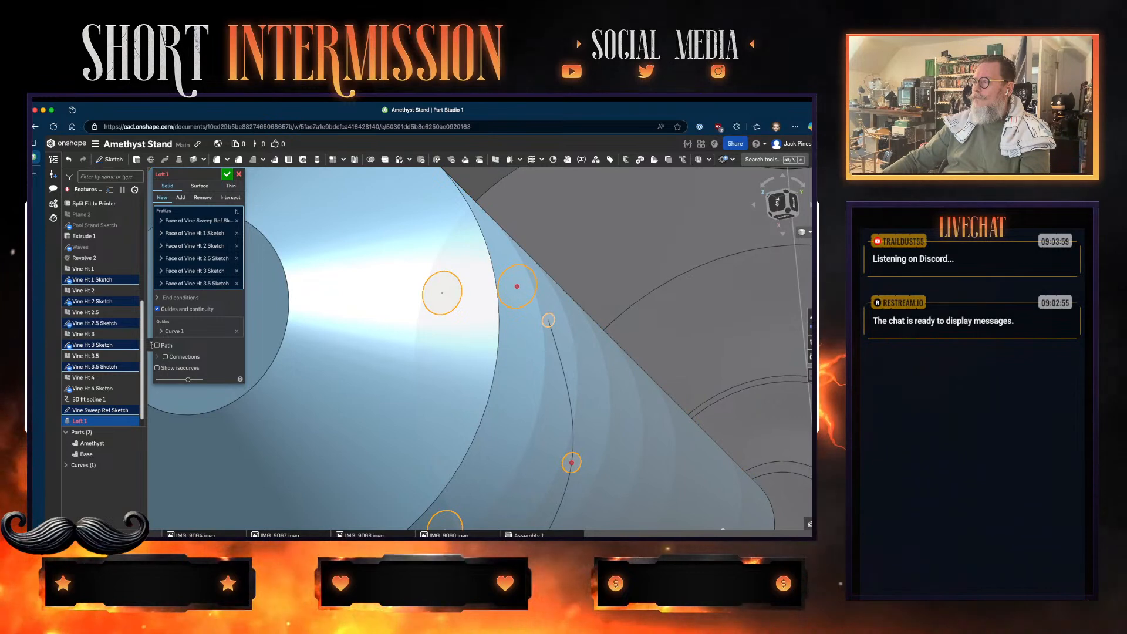
pyautogui.click(549, 320)
pyautogui.moveTo(549, 319); pyautogui.dragTo(669, 202, button='right')
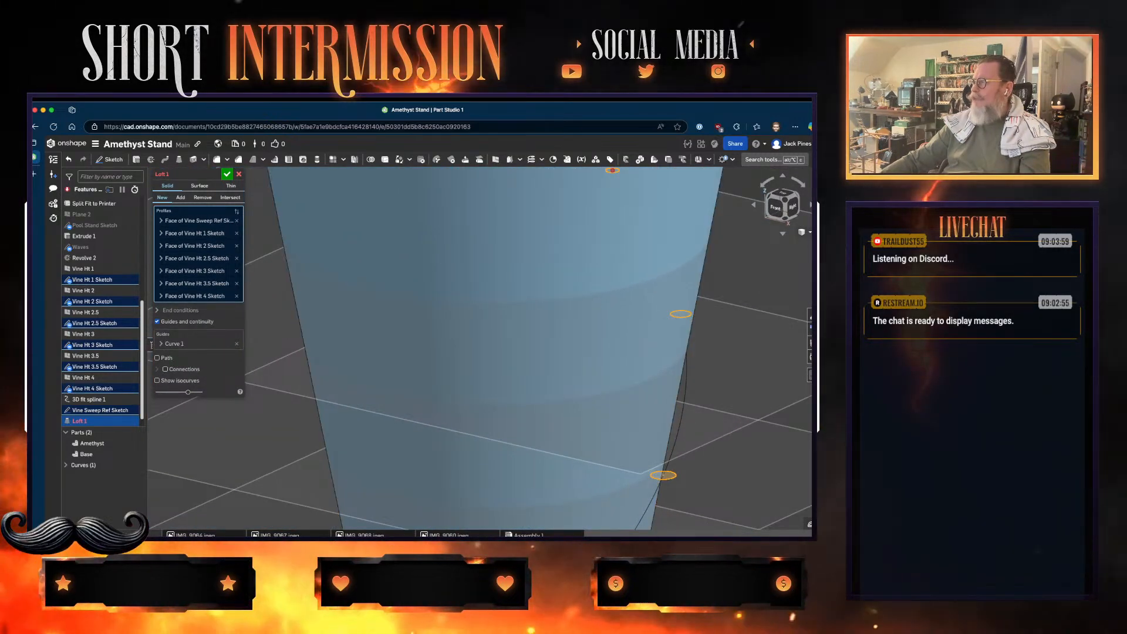
pyautogui.scroll(-8, 487, 287)
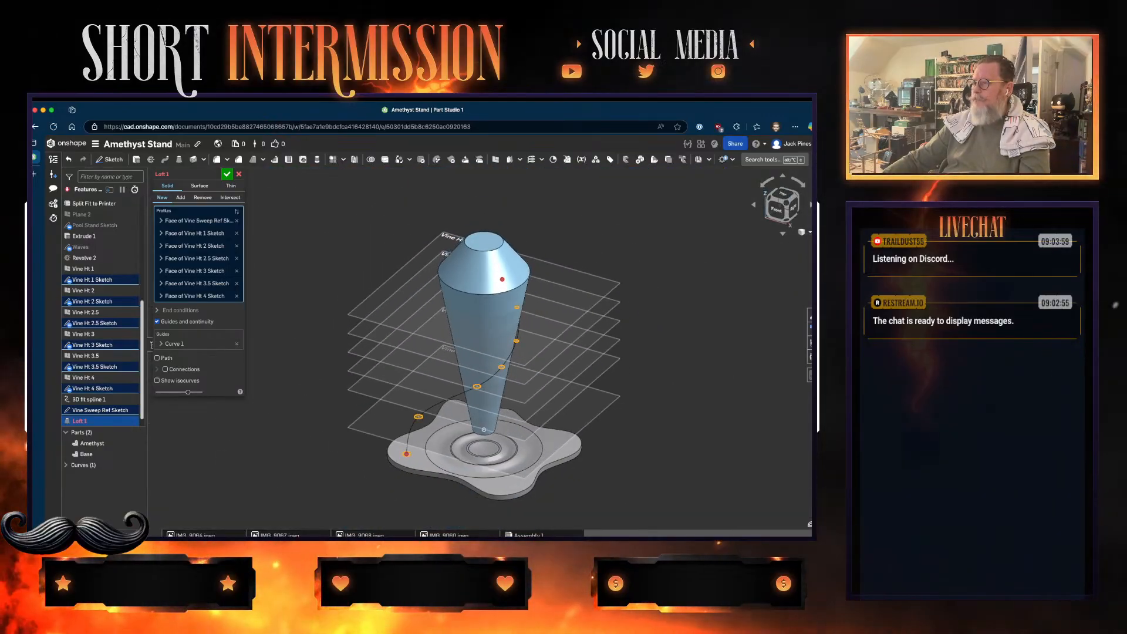
pyautogui.scroll(4, 526, 374)
pyautogui.scroll(-3, 491, 374)
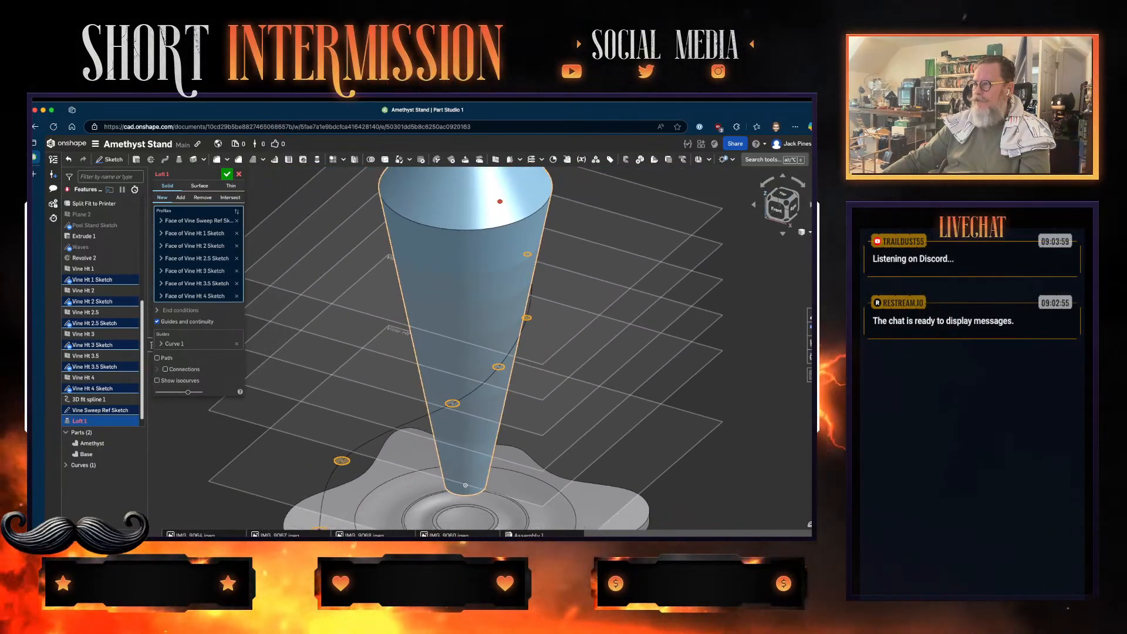
pyautogui.scroll(-2, 487, 376)
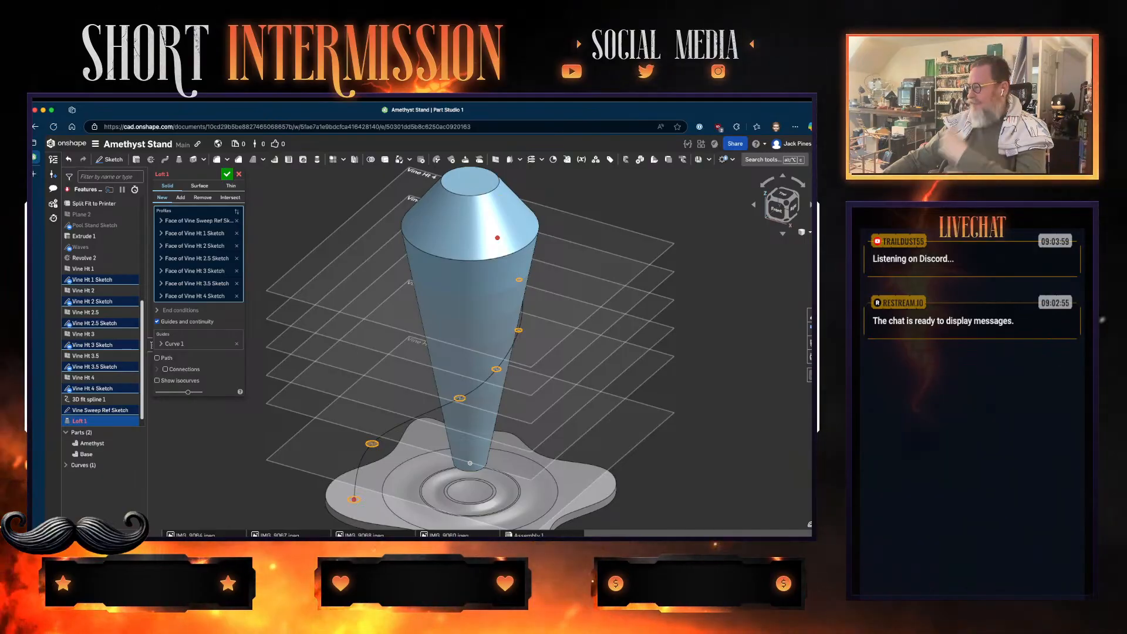
pyautogui.scroll(1, 487, 381)
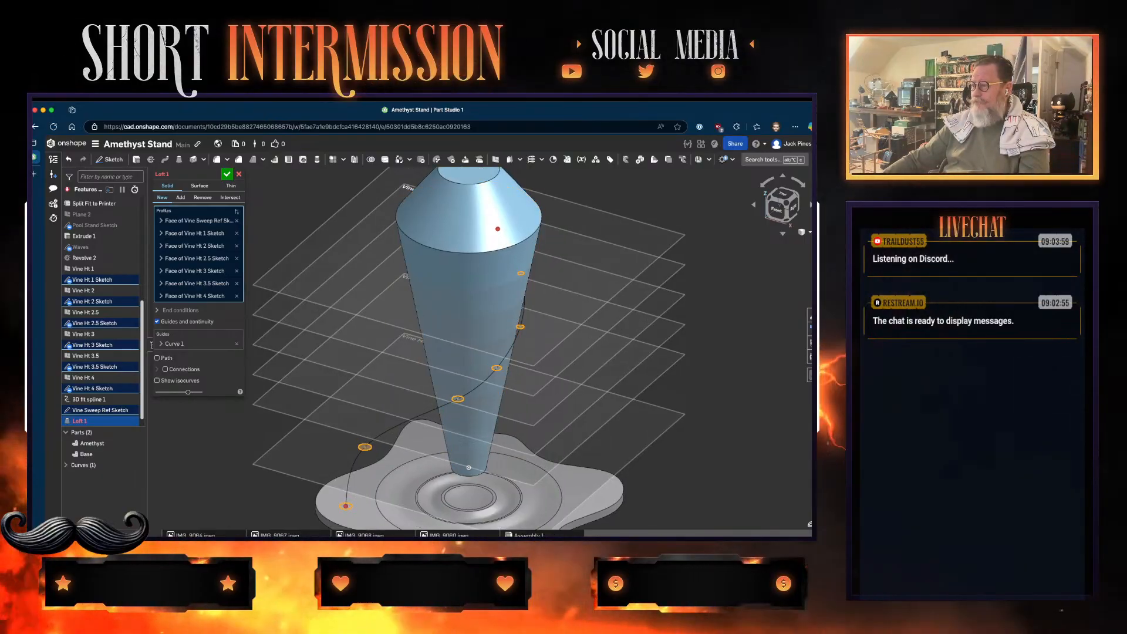
pyautogui.moveTo(487, 381); pyautogui.dragTo(575, 366, button='right')
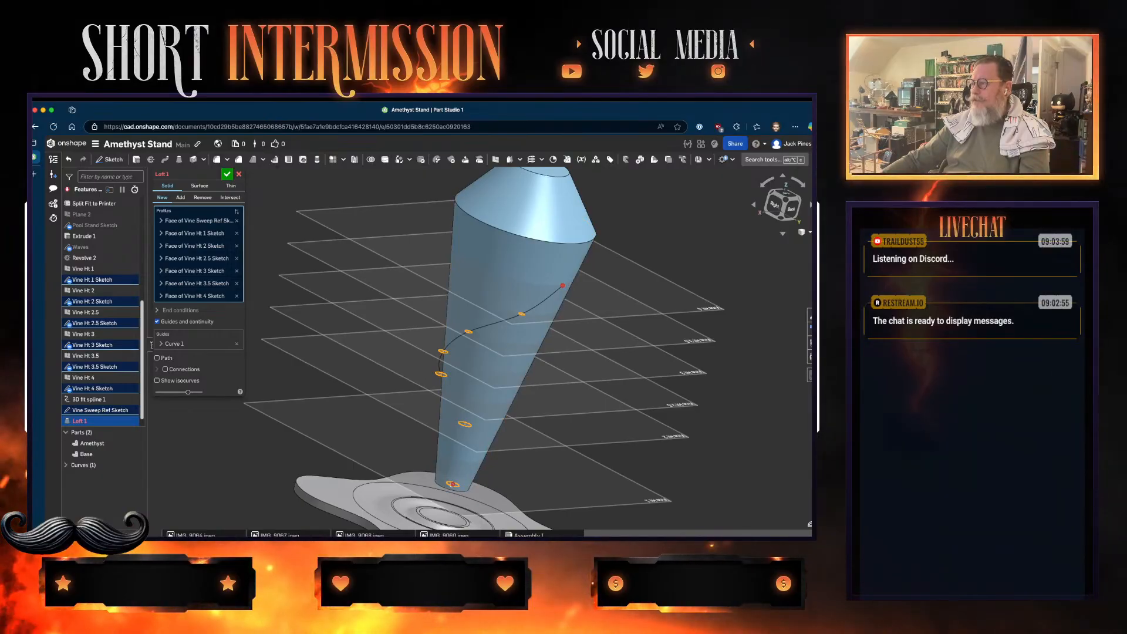
# - Check the seven loft profiles along Curve 1 and discard the loft
pyautogui.scroll(5, 571, 299)
pyautogui.scroll(-6, 571, 299)
pyautogui.moveTo(570, 329); pyautogui.dragTo(660, 320, button='right')
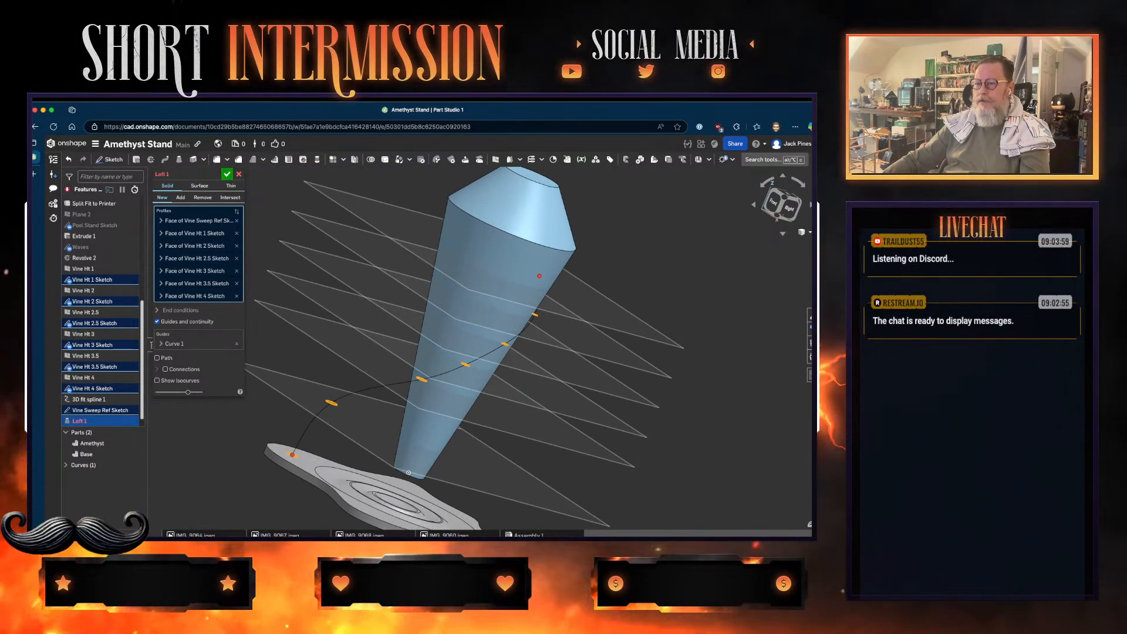
pyautogui.press('Escape')
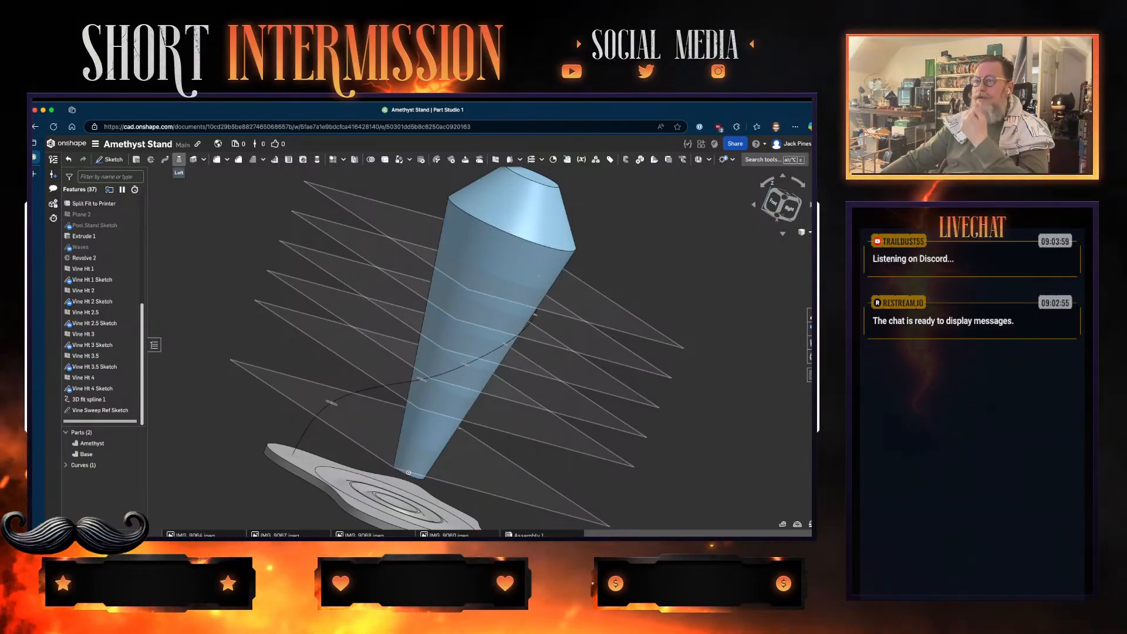
# - Start a new solid loft from the circle faces of Vine Sweep Ref Sketch and the Vine Ht 1, 2, 2.5 and 3 sketches, in that order
pyautogui.click(179, 160)
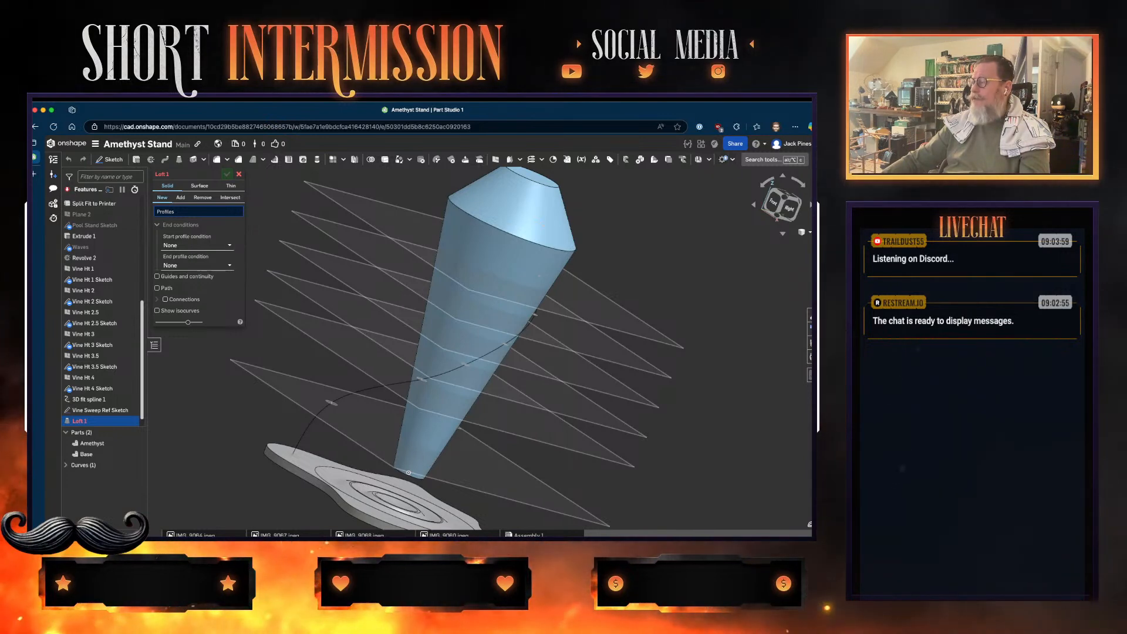
pyautogui.hotkey('shift', '7')
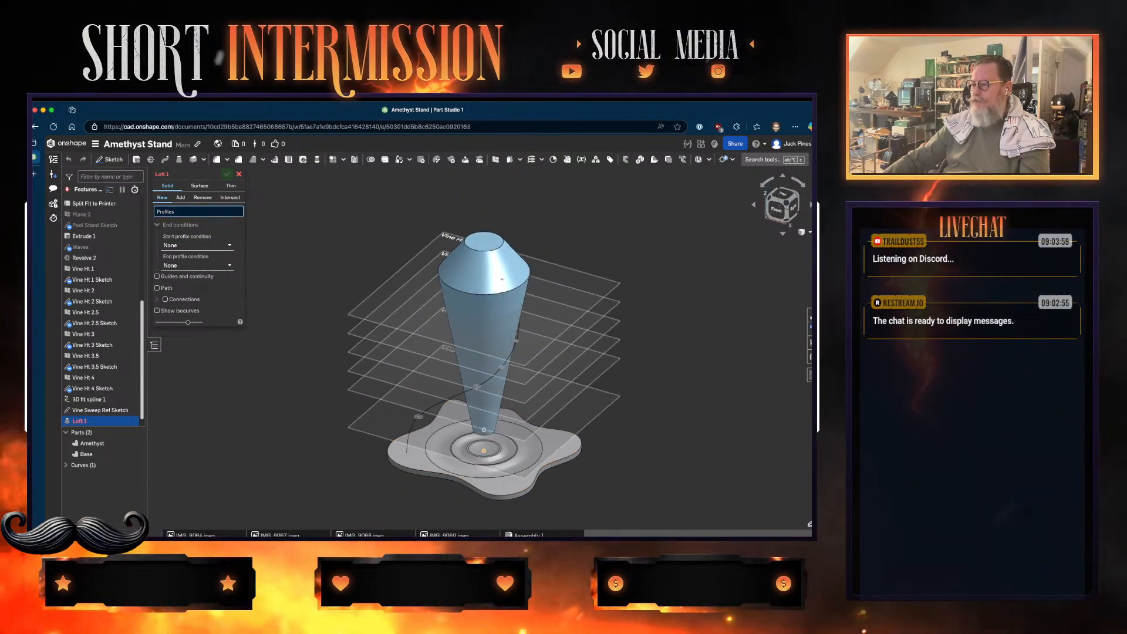
pyautogui.scroll(4, 406, 454)
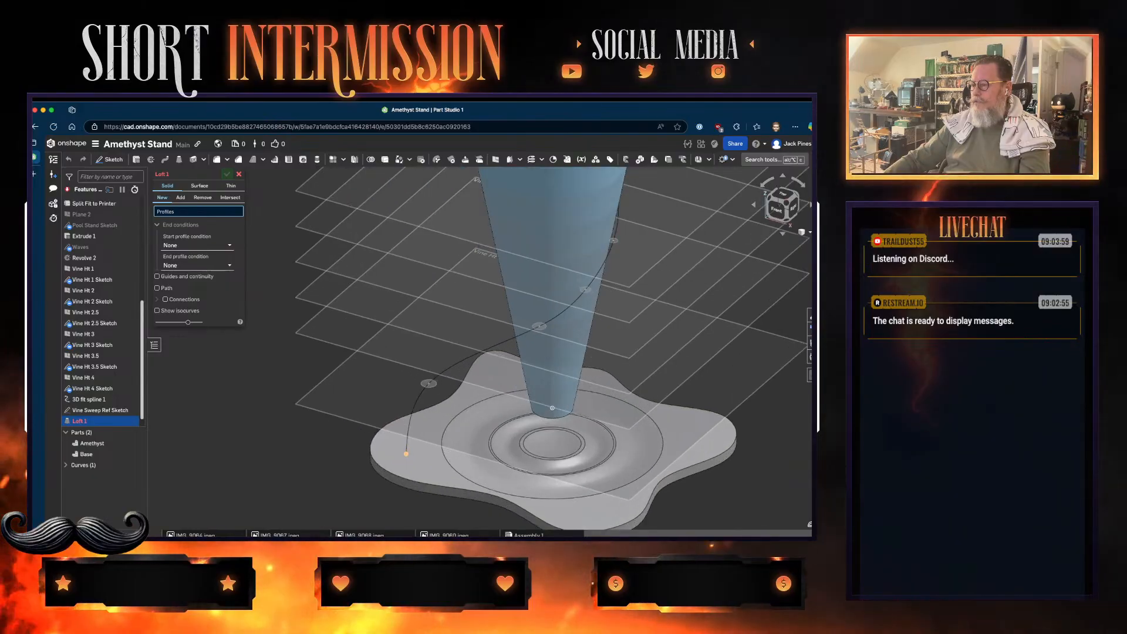
pyautogui.click(428, 383)
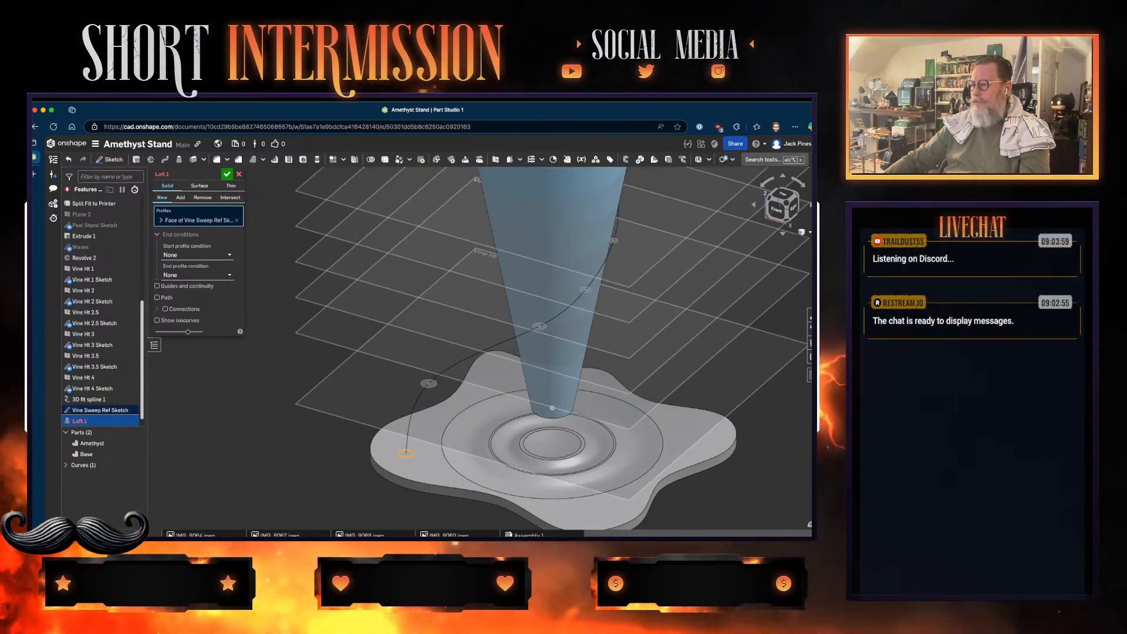
pyautogui.click(429, 383)
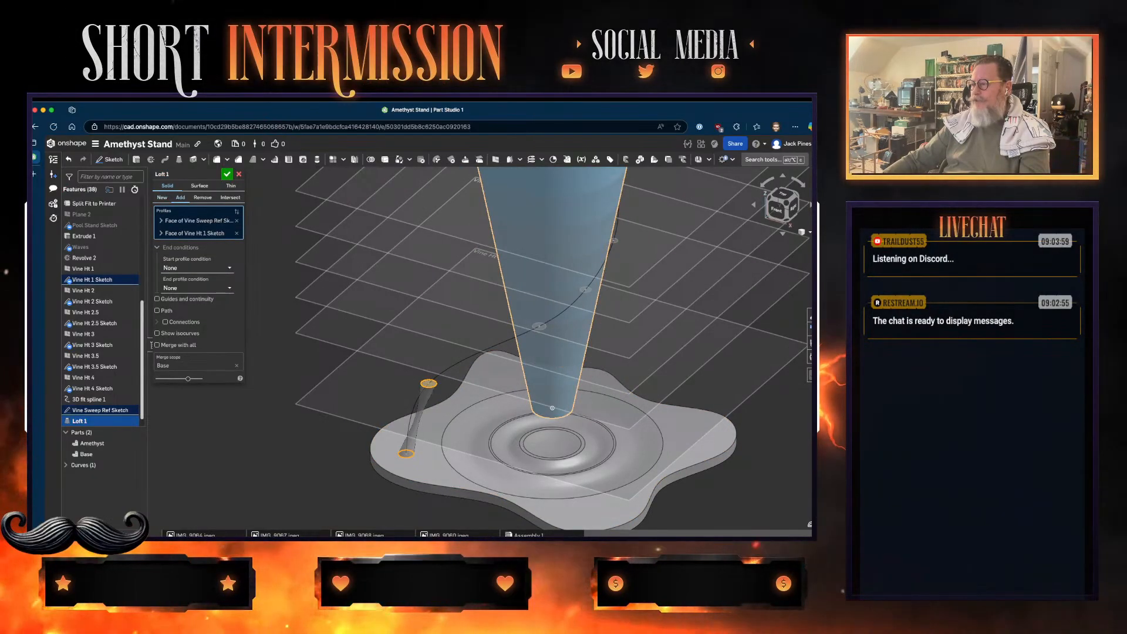
pyautogui.click(539, 326)
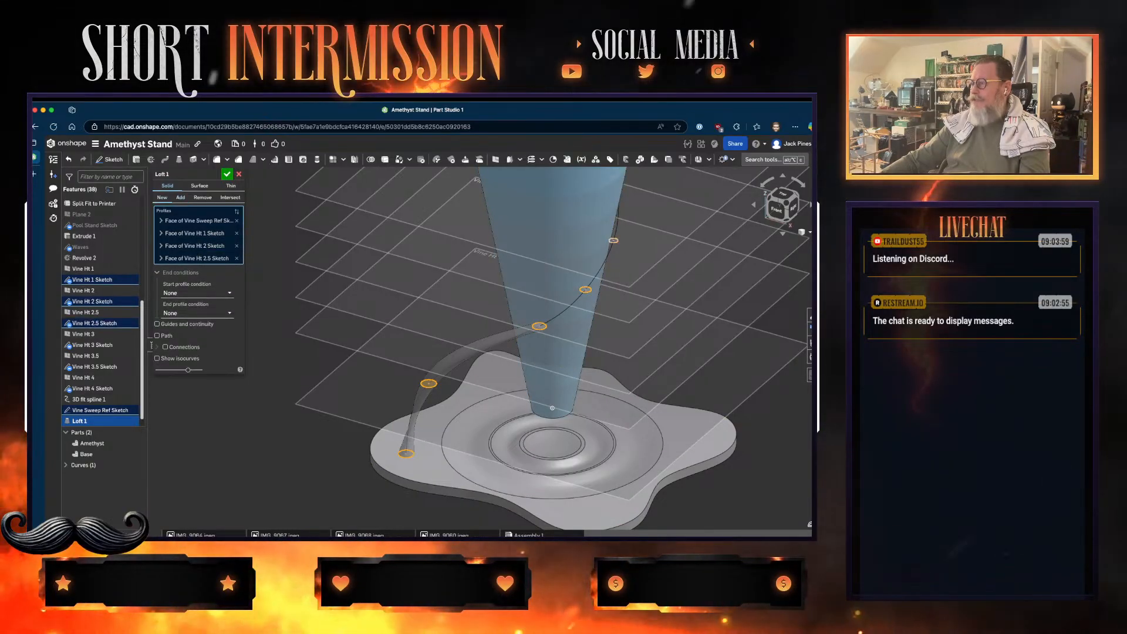
pyautogui.click(585, 290)
pyautogui.click(613, 240)
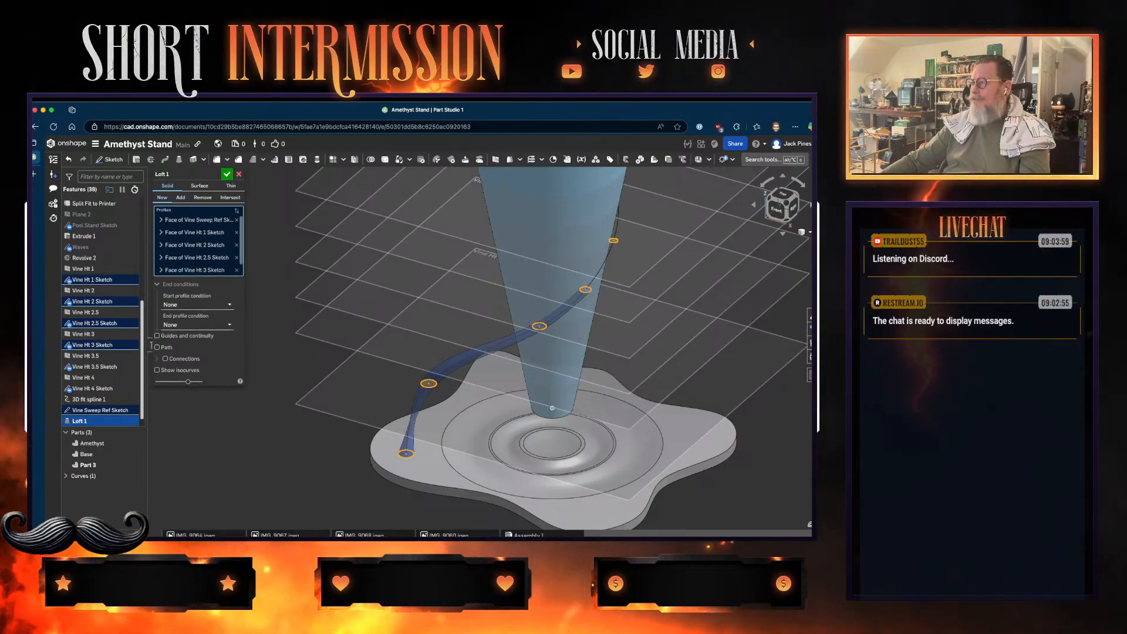
# - Add the circle faces of the Vine Ht 3.5 and Vine Ht 4 sketches as the last two loft profiles
pyautogui.moveTo(645, 305); pyautogui.dragTo(593, 441, button='right')
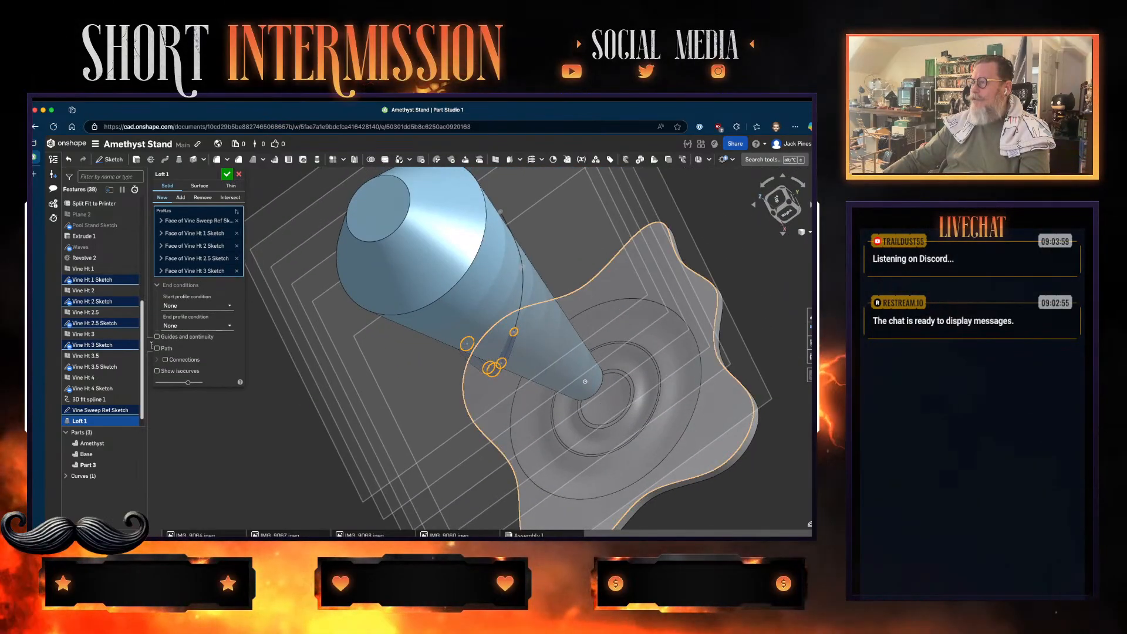
pyautogui.click(523, 267)
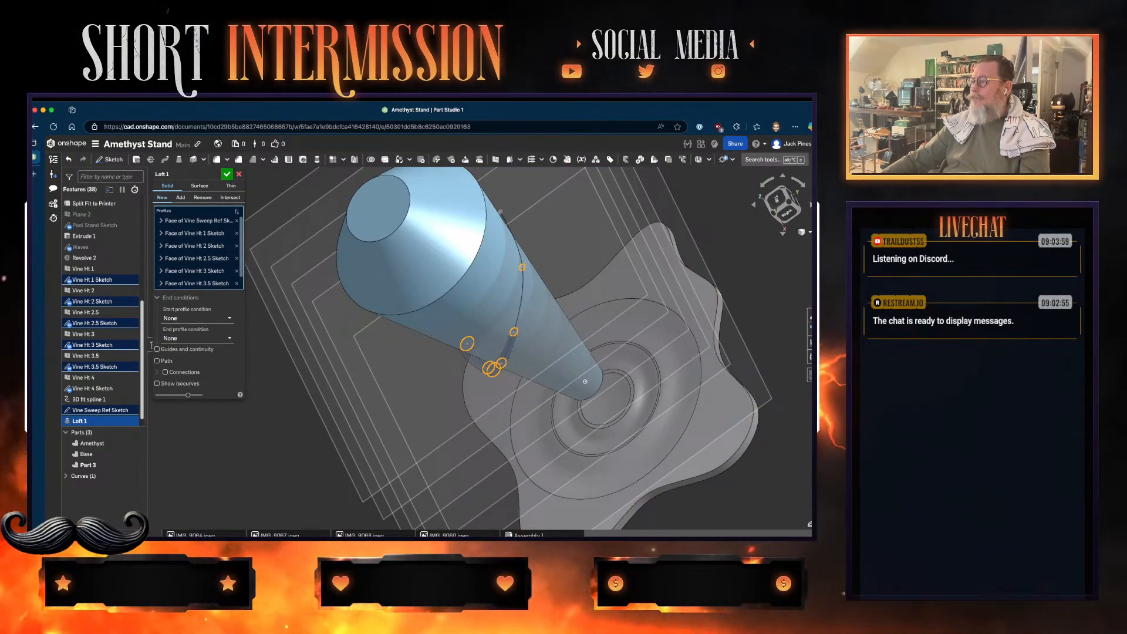
pyautogui.moveTo(522, 268); pyautogui.dragTo(540, 375, button='right')
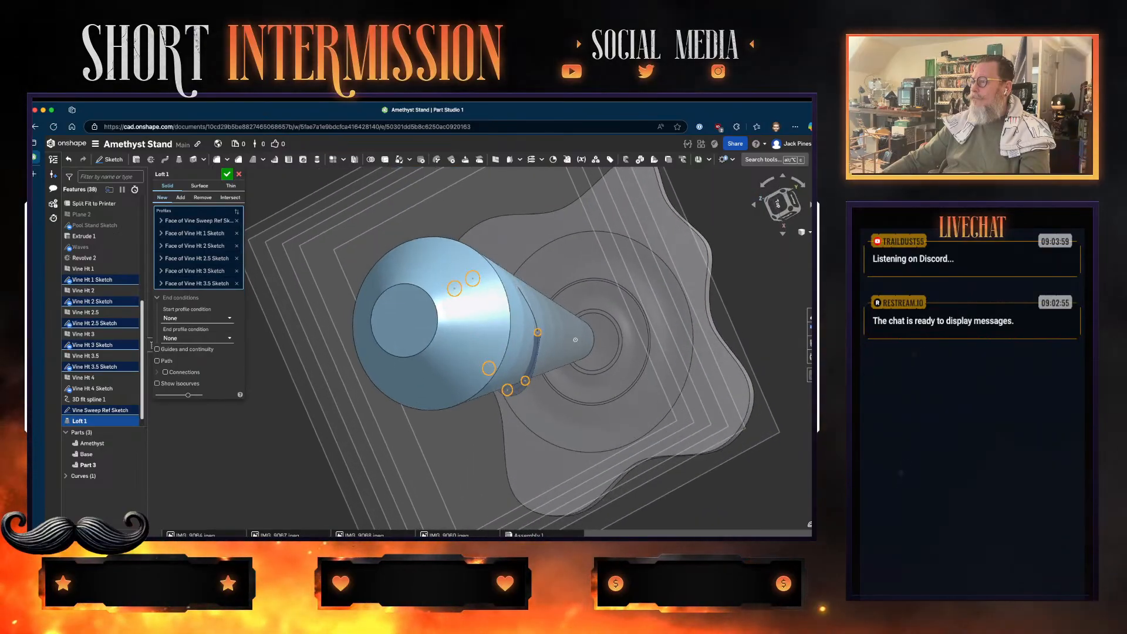
pyautogui.click(518, 286)
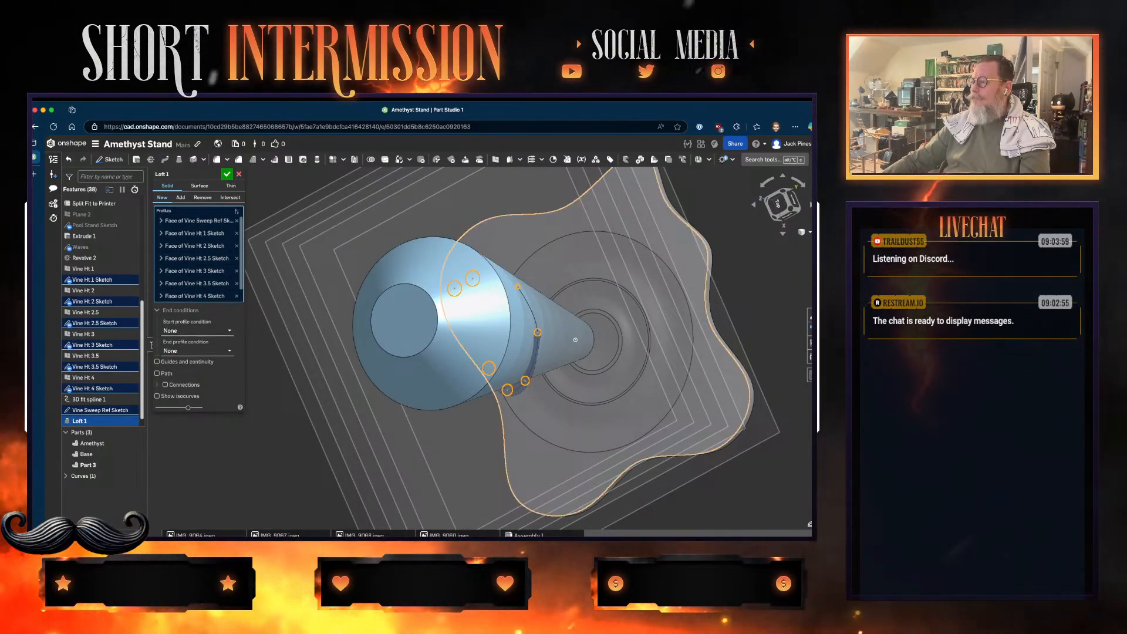
# - Try the 3D fit spline as the loft's guide, then remove it and turn guides and continuity off
pyautogui.moveTo(517, 286); pyautogui.dragTo(598, 188, button='right')
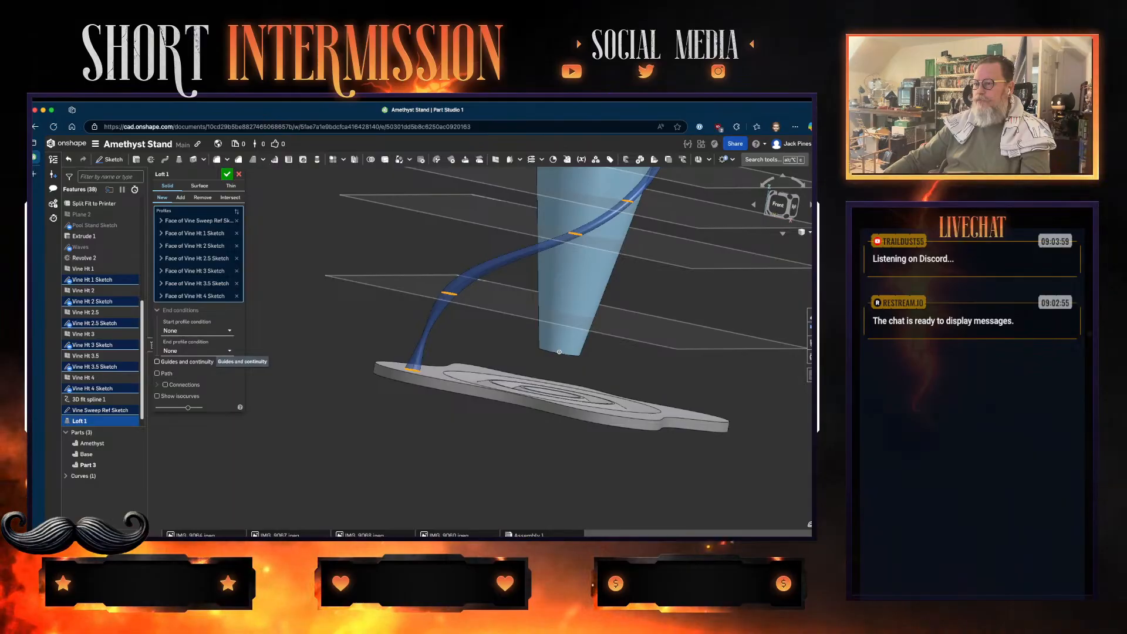
pyautogui.click(157, 362)
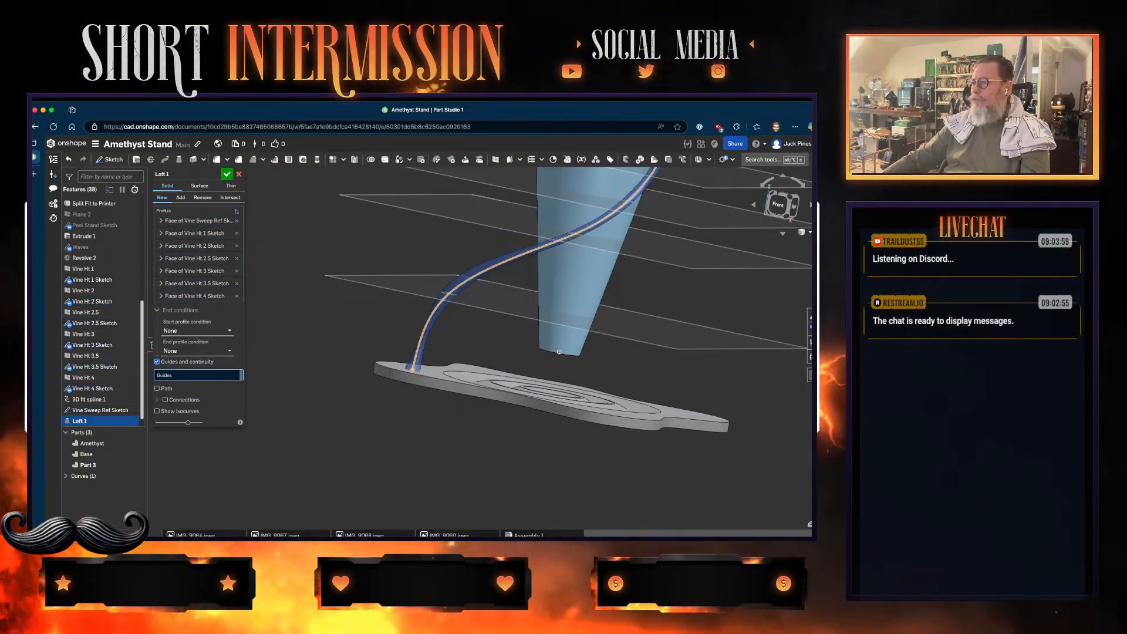
pyautogui.click(89, 399)
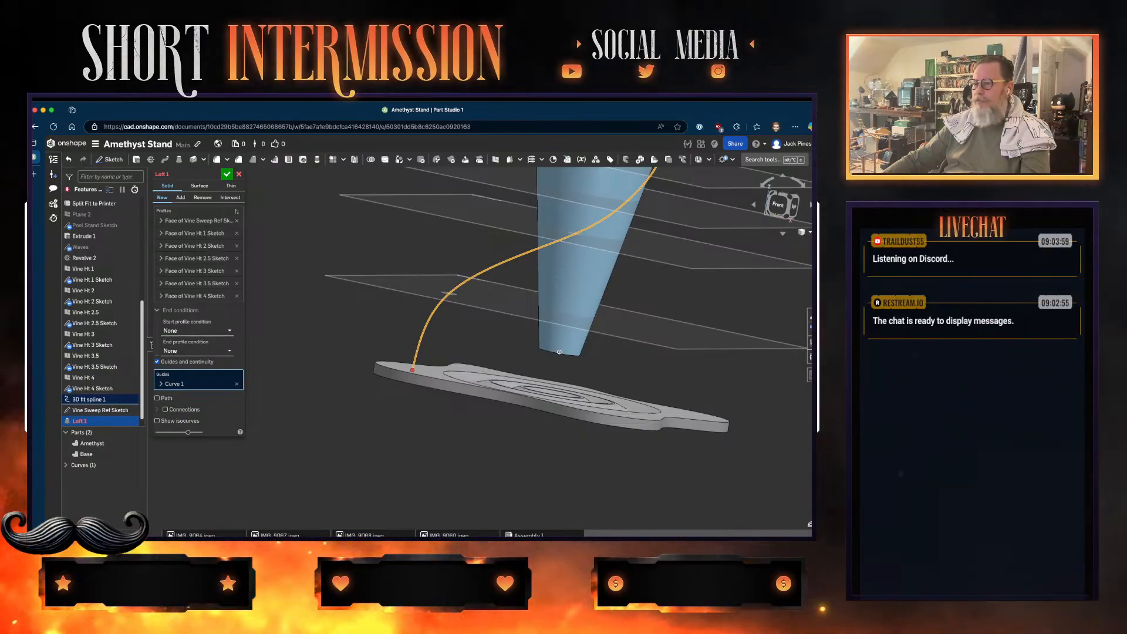
pyautogui.moveTo(529, 293); pyautogui.dragTo(467, 284, button='right')
pyautogui.click(237, 384)
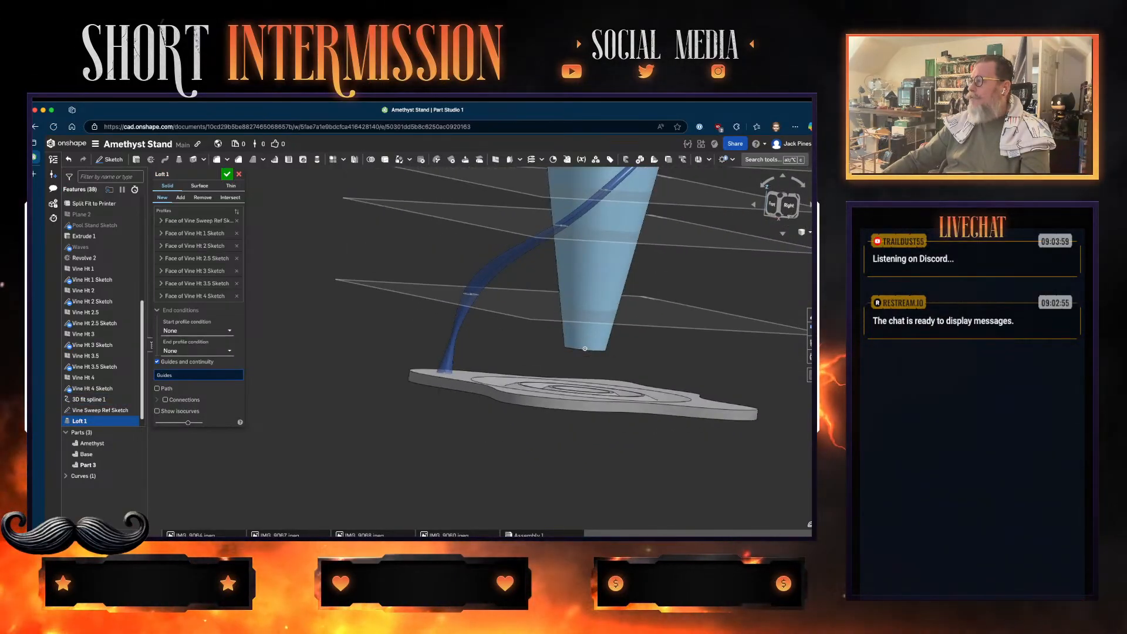
pyautogui.hotkey('shift', '7')
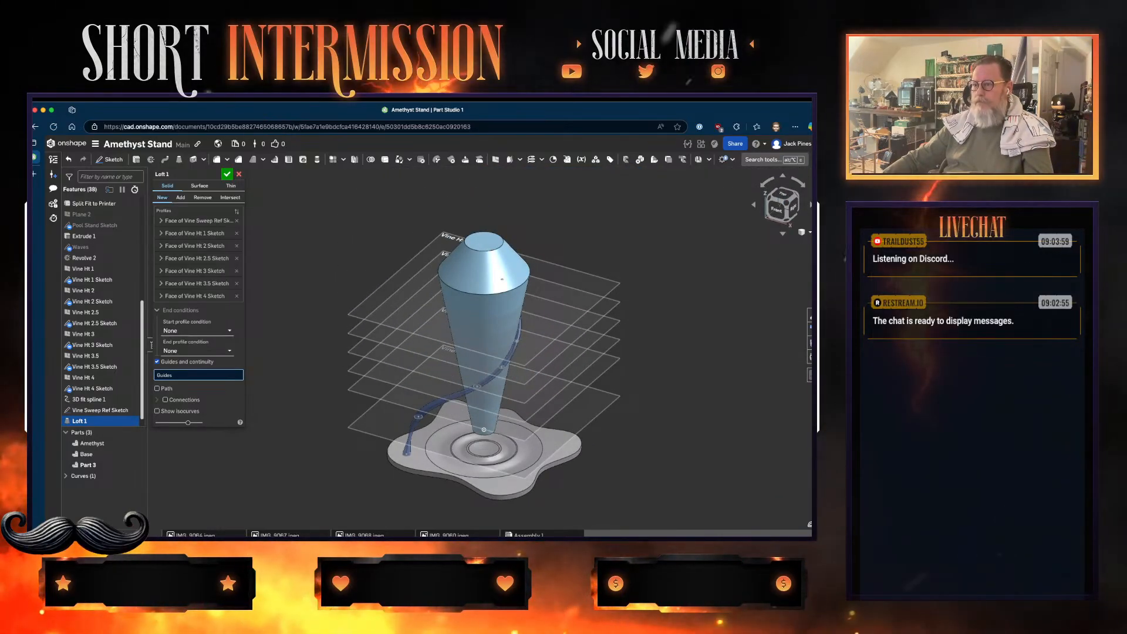
pyautogui.click(156, 361)
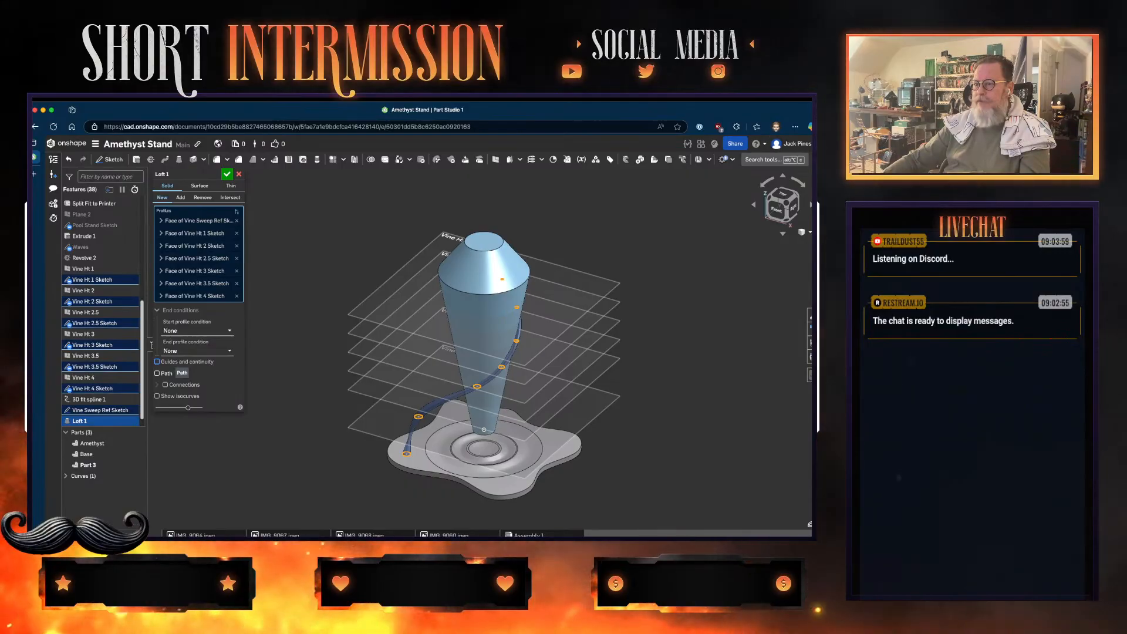
# - Make the loft follow the 3D fit spline as its path, with a section count of 10
pyautogui.click(157, 372)
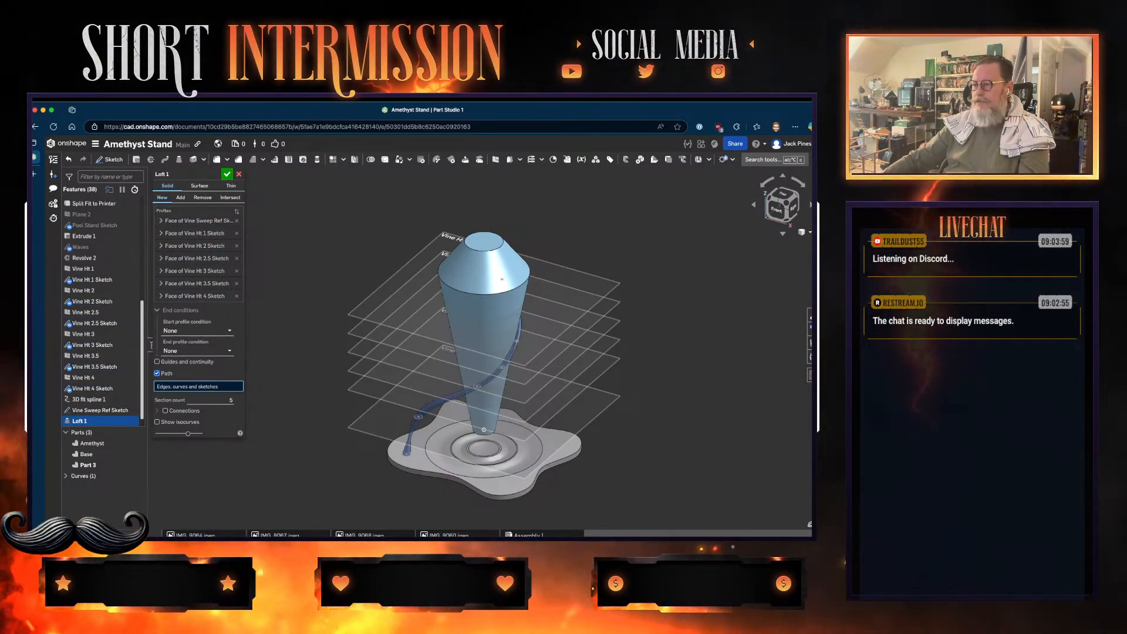
pyautogui.click(431, 408)
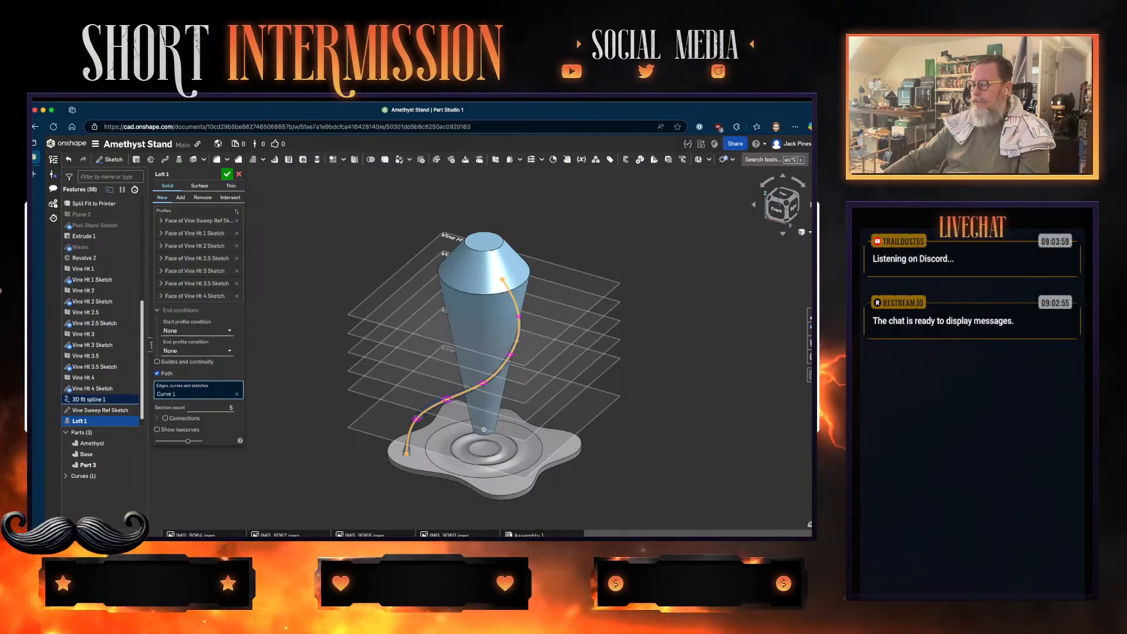
pyautogui.scroll(6, 414, 441)
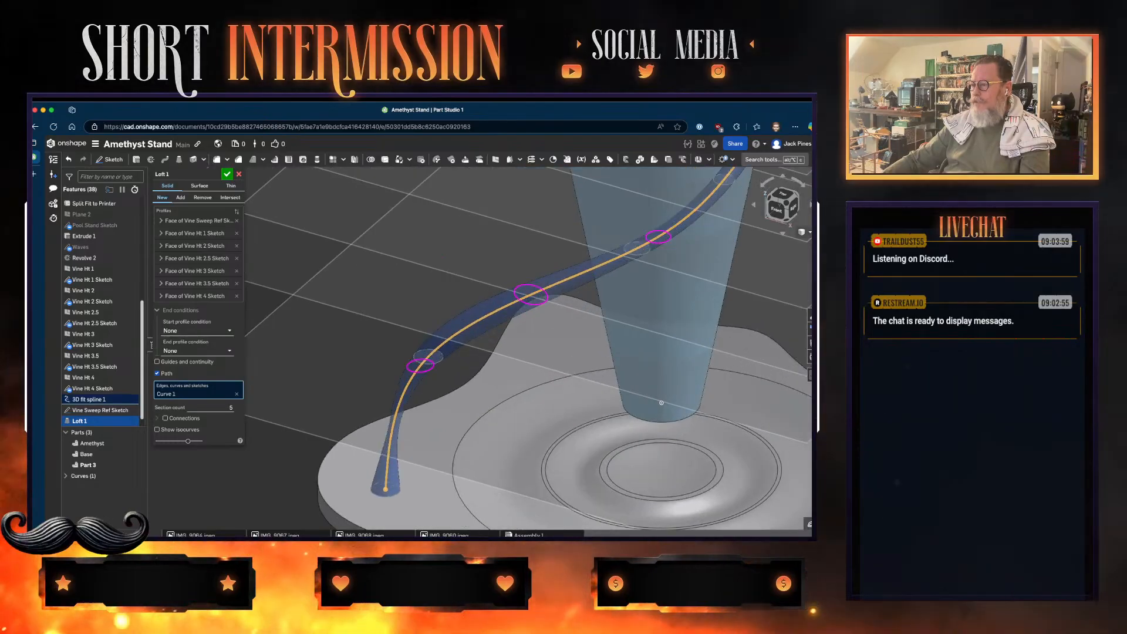
pyautogui.scroll(1, 408, 406)
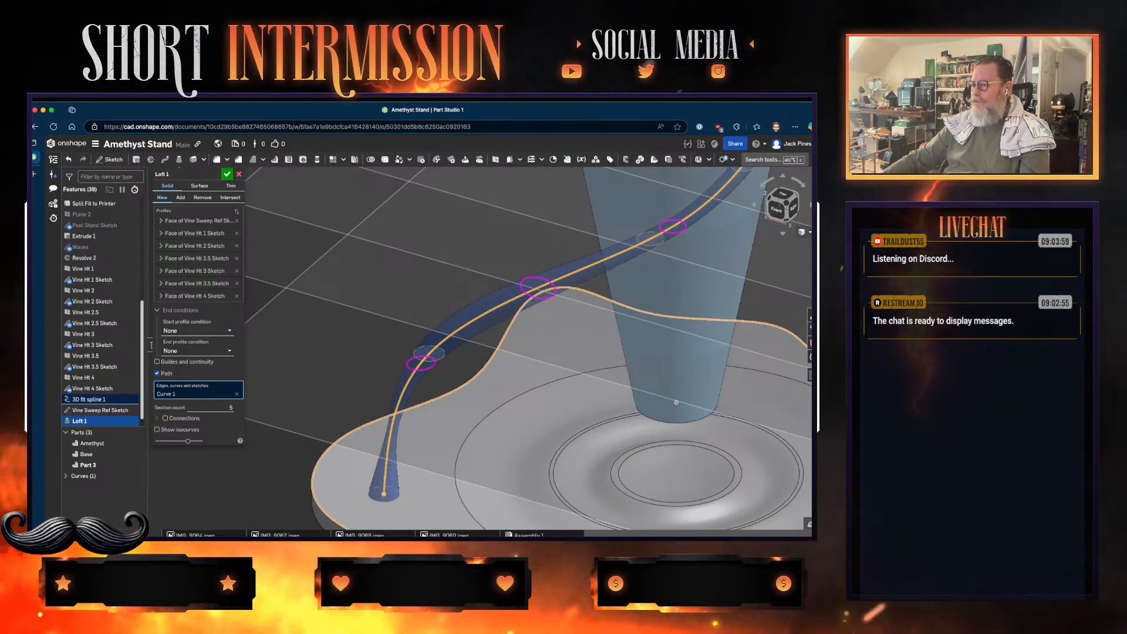
pyautogui.moveTo(408, 405); pyautogui.dragTo(314, 431, button='middle')
pyautogui.moveTo(314, 432); pyautogui.dragTo(261, 490, button='right')
pyautogui.moveTo(563, 442); pyautogui.dragTo(580, 431, button='right')
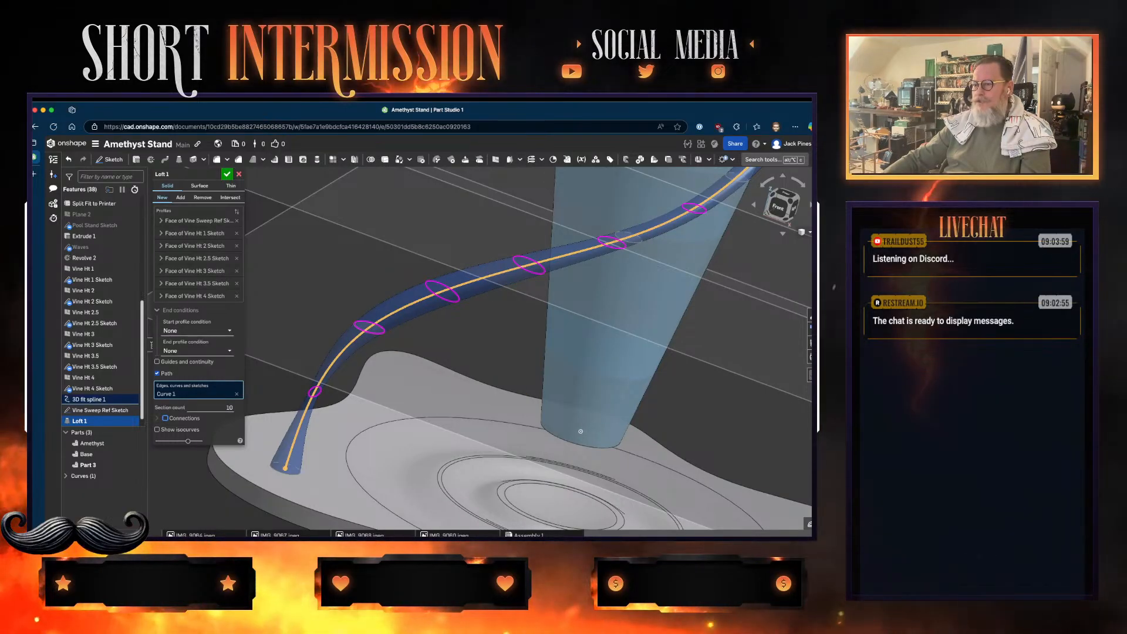
# - Enable loft connections and match the circle edges of Vine Sweep Ref Sketch, Vine Ht 1 Sketch and Vine Ht 2 Sketch, starting at the base circle
pyautogui.click(165, 418)
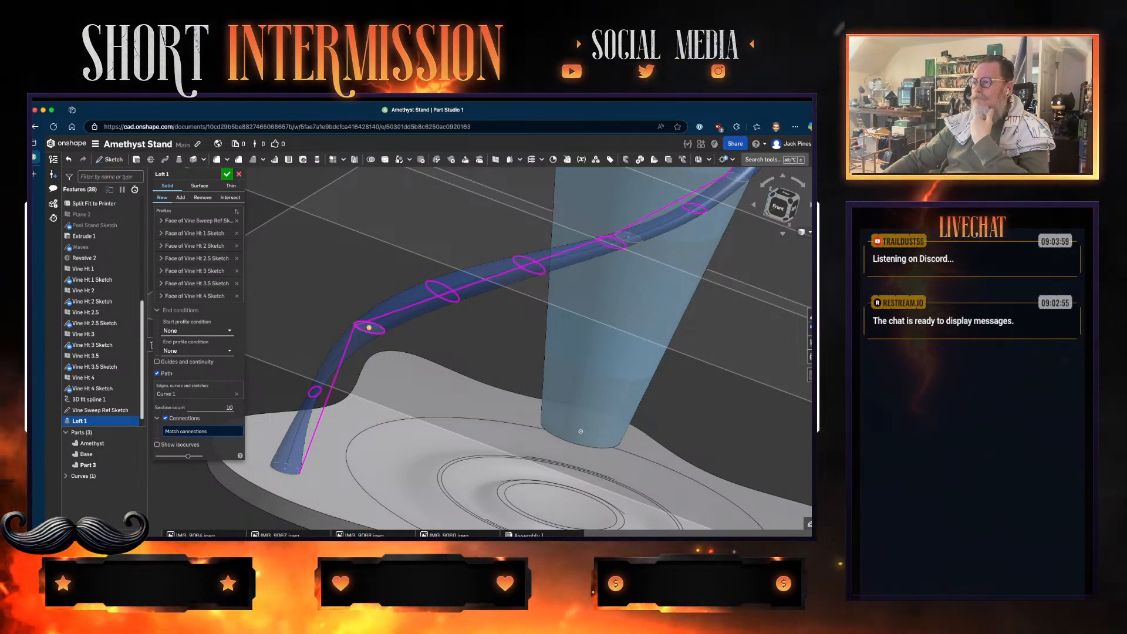
pyautogui.click(355, 323)
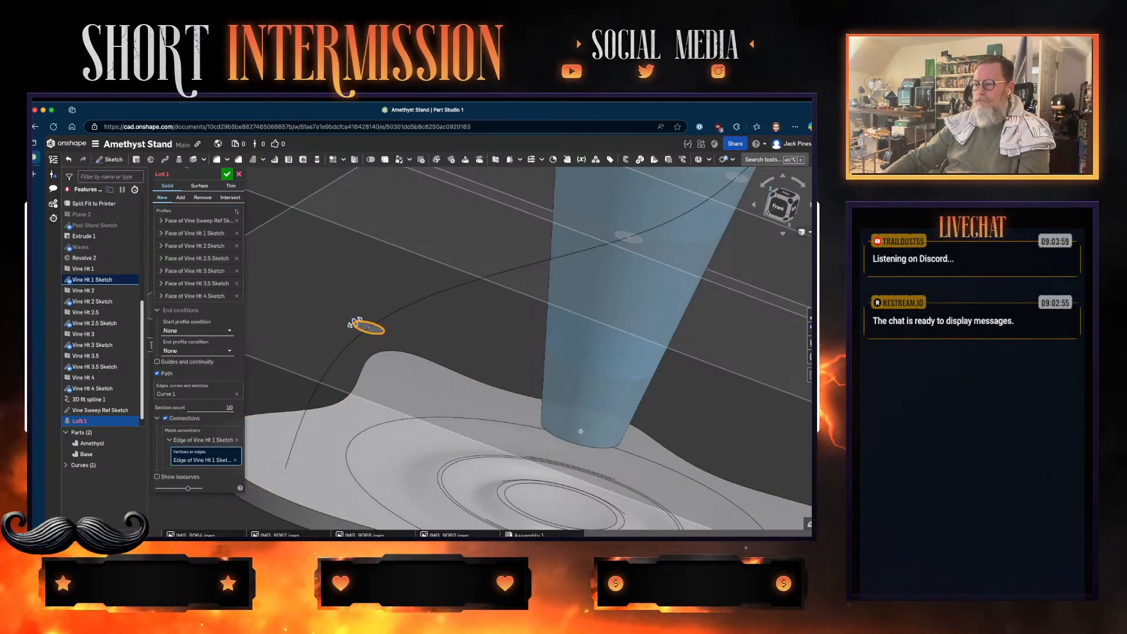
pyautogui.click(236, 439)
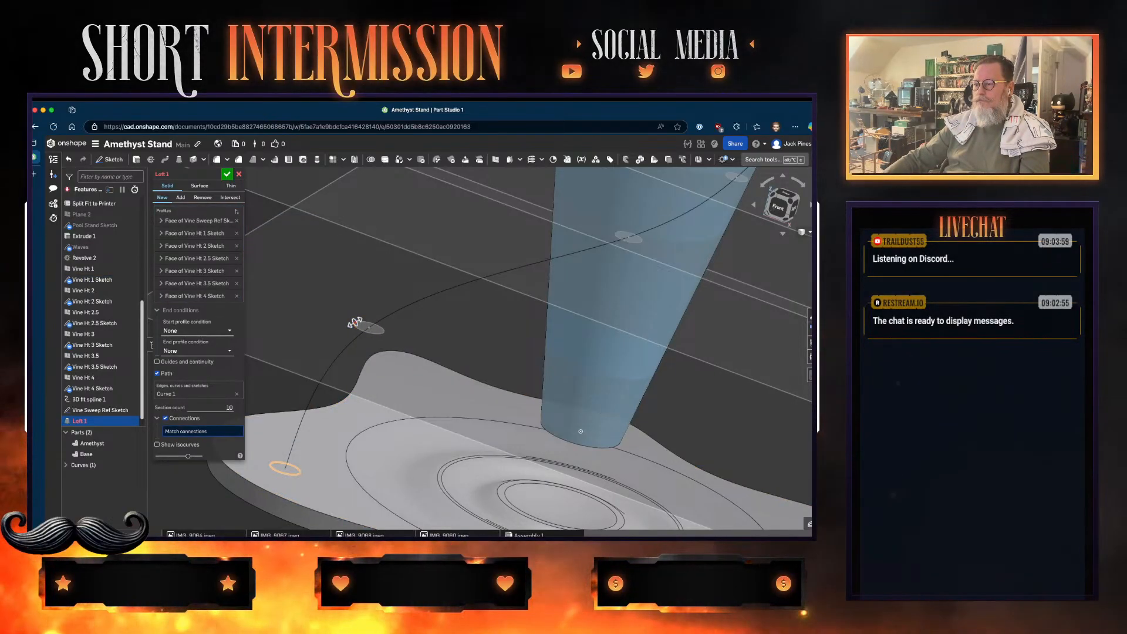
pyautogui.click(273, 465)
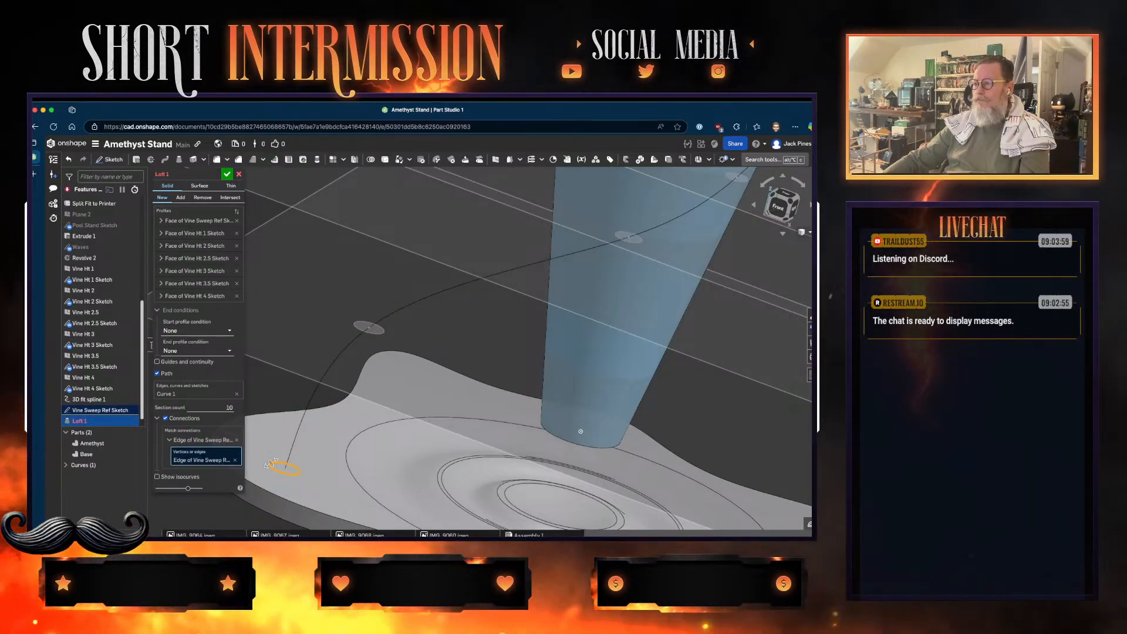
pyautogui.click(354, 322)
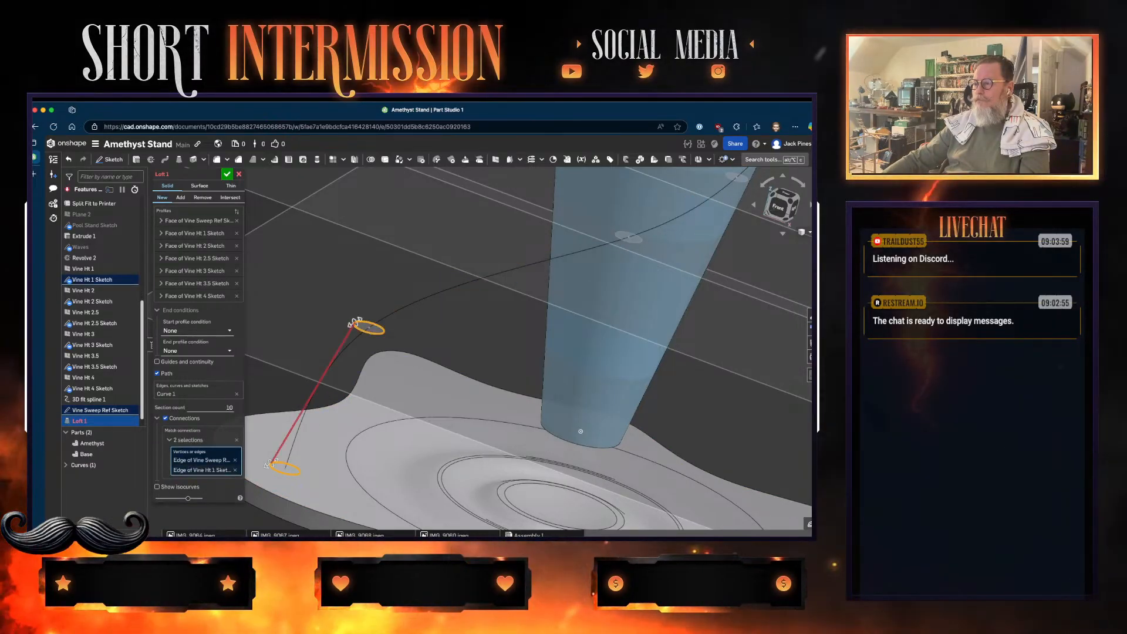
pyautogui.click(615, 234)
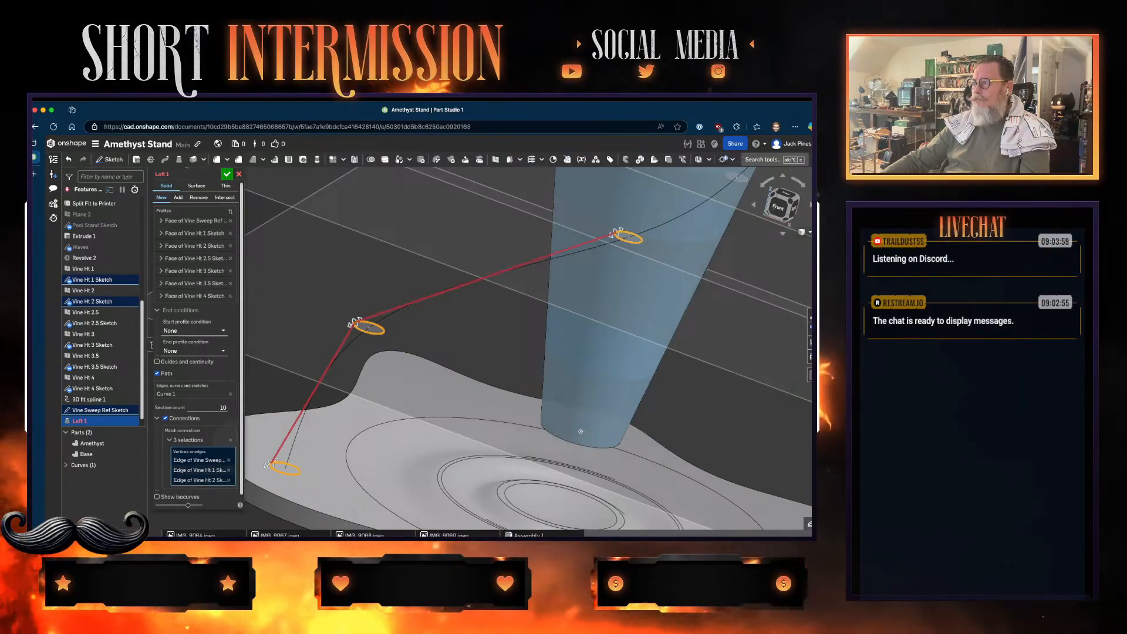
pyautogui.moveTo(615, 234); pyautogui.dragTo(528, 293, button='right')
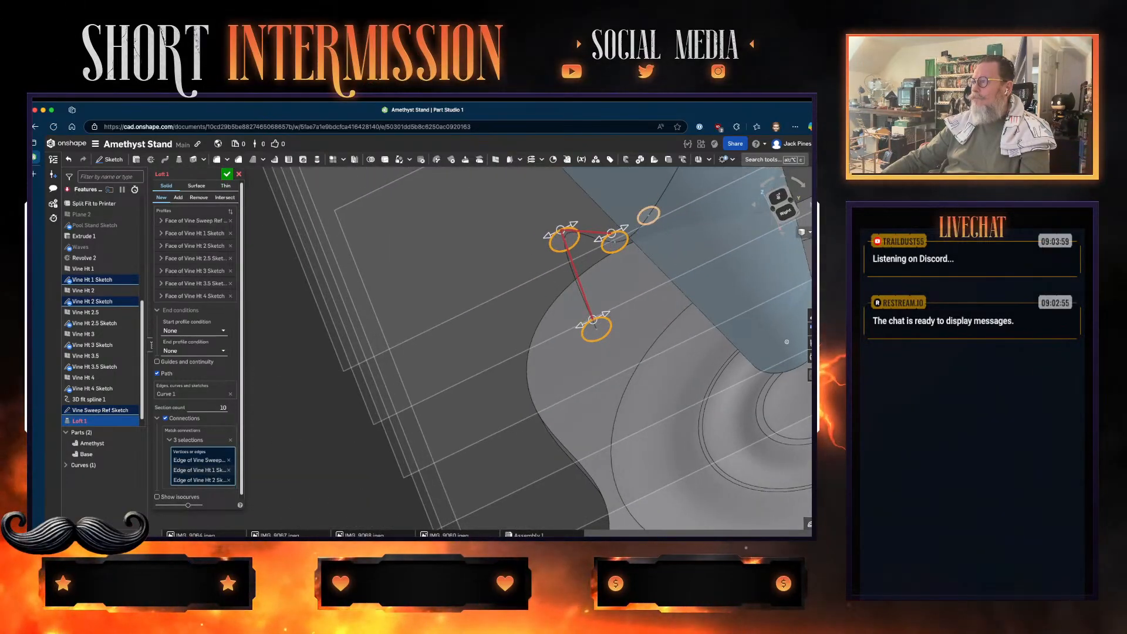
# - Extend the match connection through the circle edges of the Vine Ht 2.5, 3, 3.5 and 4 sketches
pyautogui.click(645, 208)
pyautogui.moveTo(645, 208); pyautogui.dragTo(534, 288, button='right')
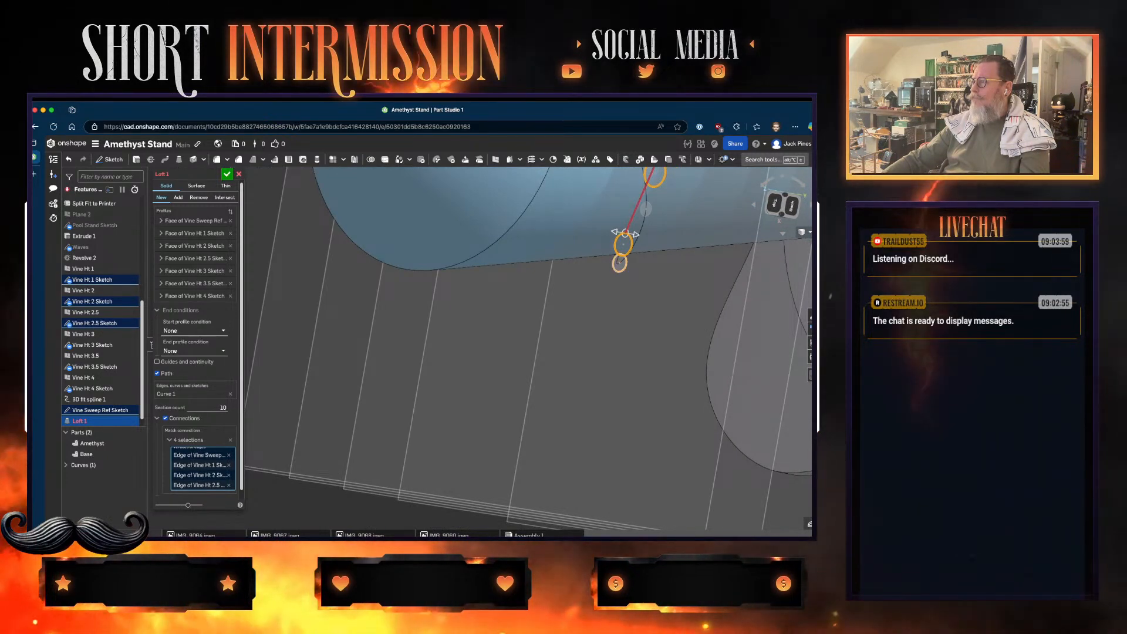
pyautogui.click(620, 262)
pyautogui.moveTo(620, 263); pyautogui.dragTo(543, 387, button='right')
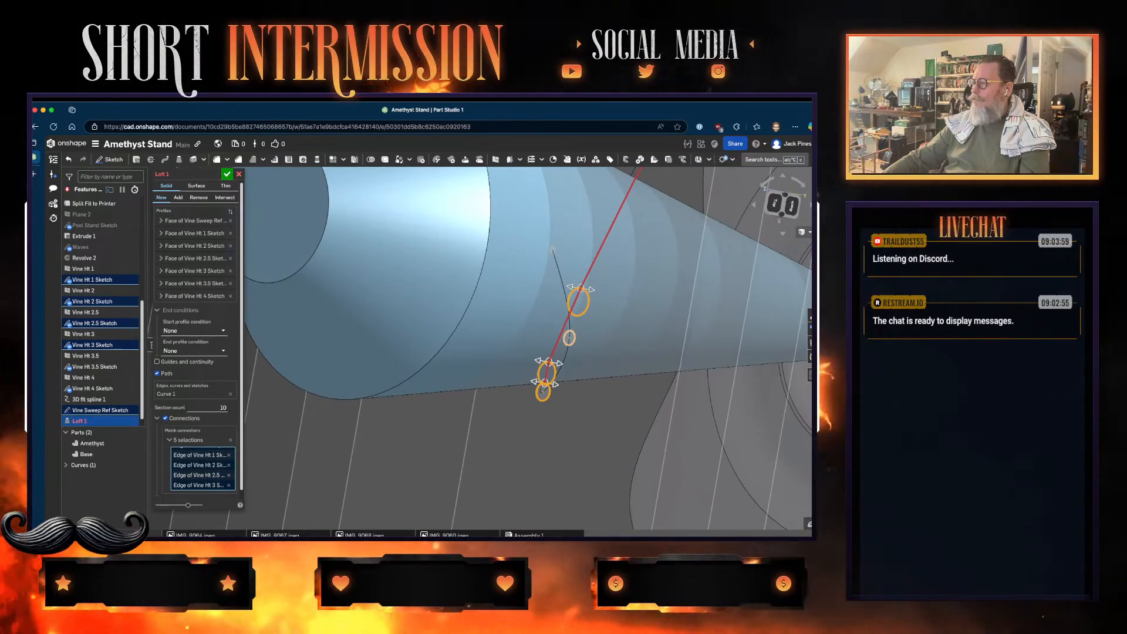
pyautogui.click(569, 337)
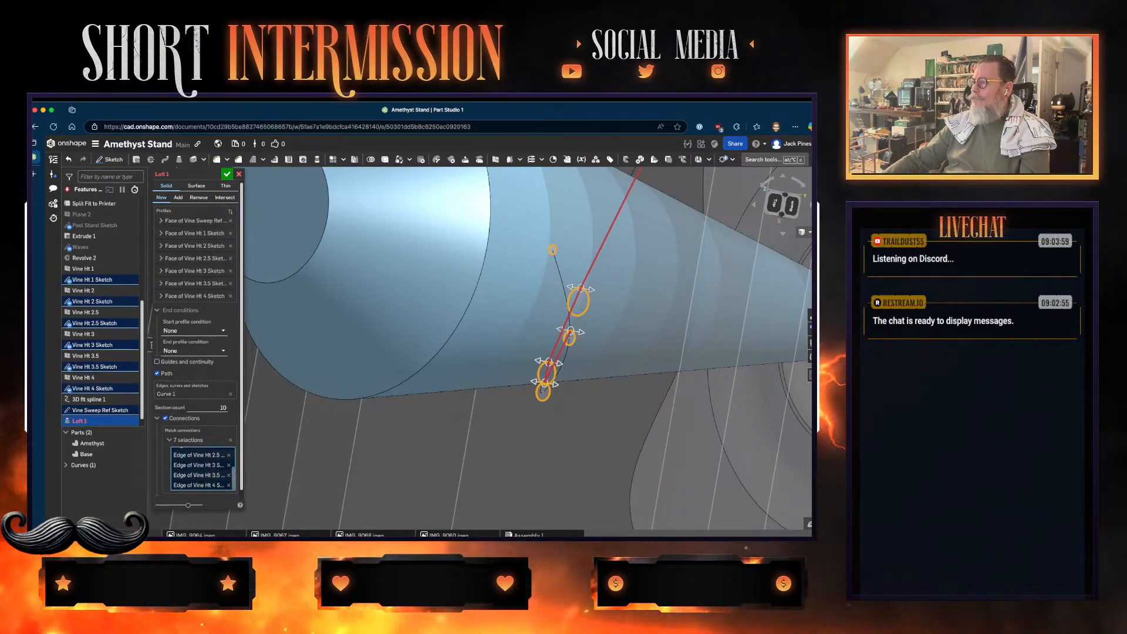
pyautogui.moveTo(543, 388); pyautogui.dragTo(598, 258, button='right')
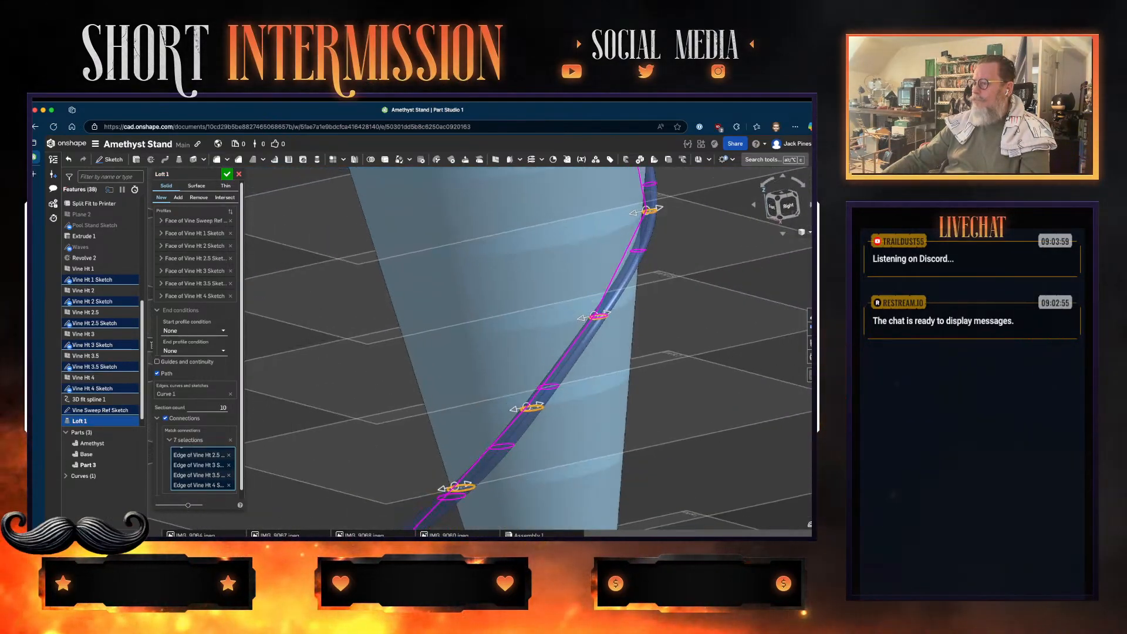
# - Examine the loft preview along the whole vine, from its contact with the base up to the amethyst's upper part
pyautogui.moveTo(598, 317); pyautogui.dragTo(602, 285, button='right')
pyautogui.moveTo(563, 363); pyautogui.dragTo(645, 190, button='middle')
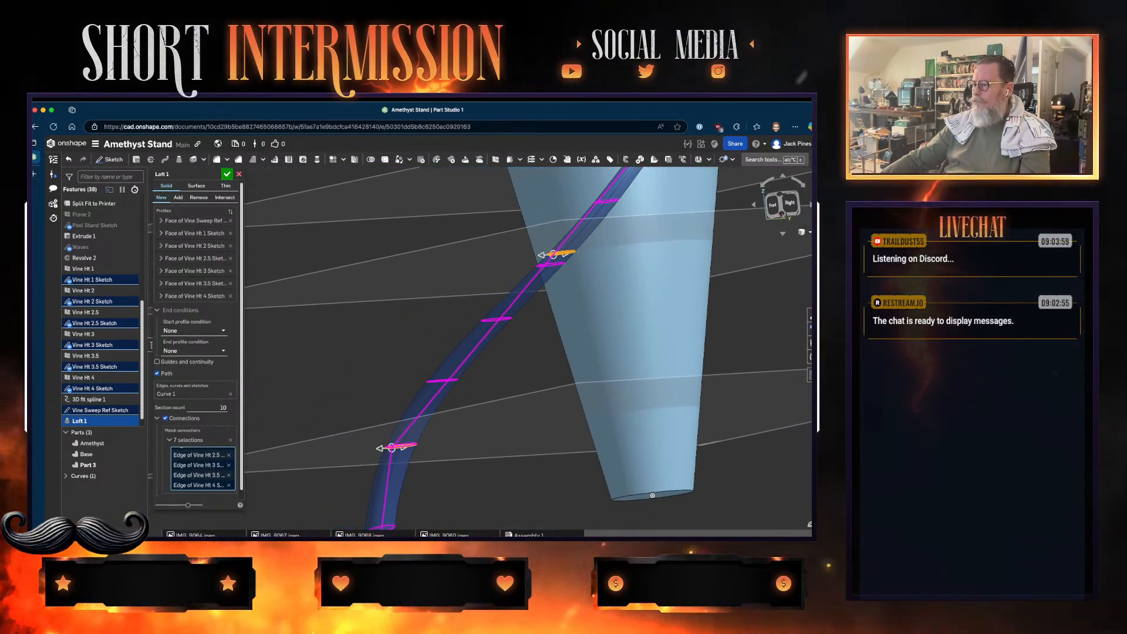
pyautogui.moveTo(563, 363); pyautogui.dragTo(582, 191, button='middle')
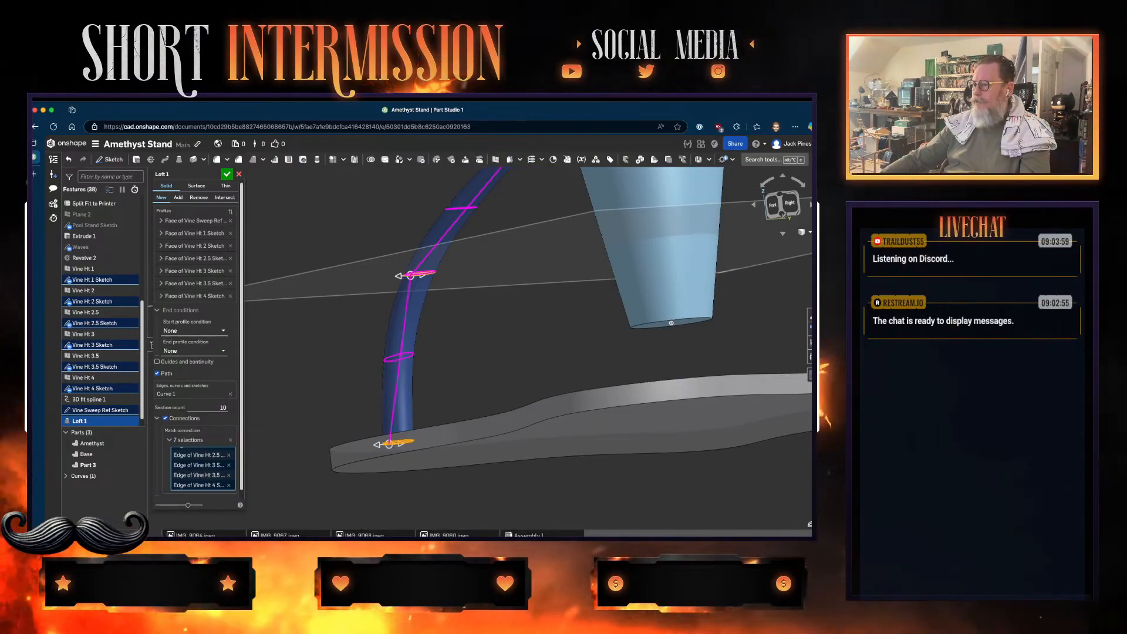
pyautogui.rightClick(523, 324)
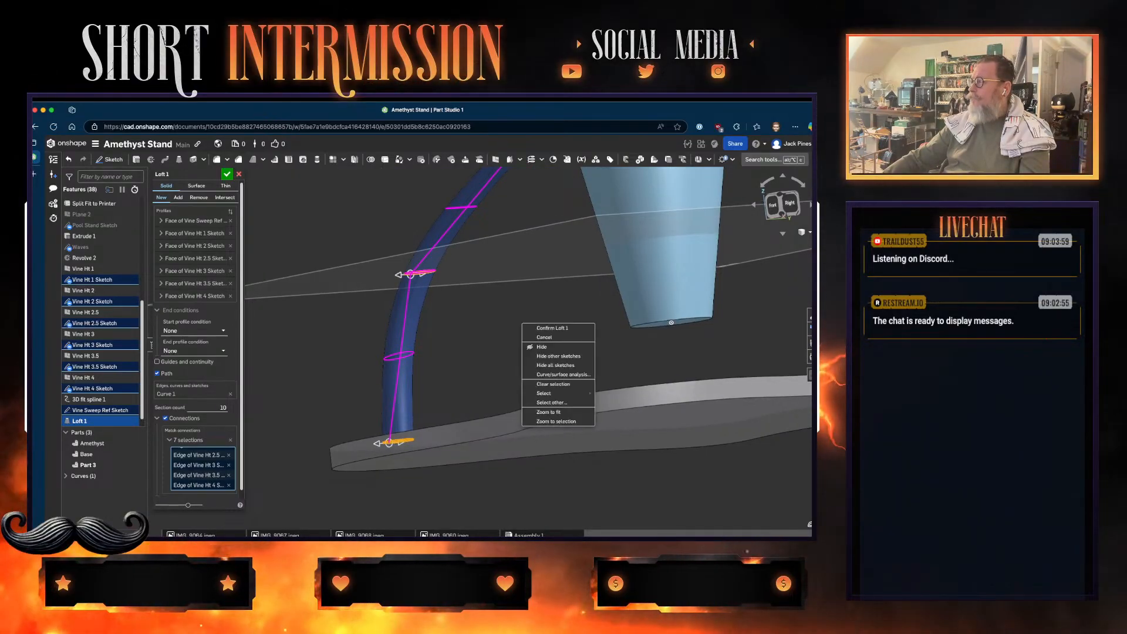
pyautogui.press('Escape')
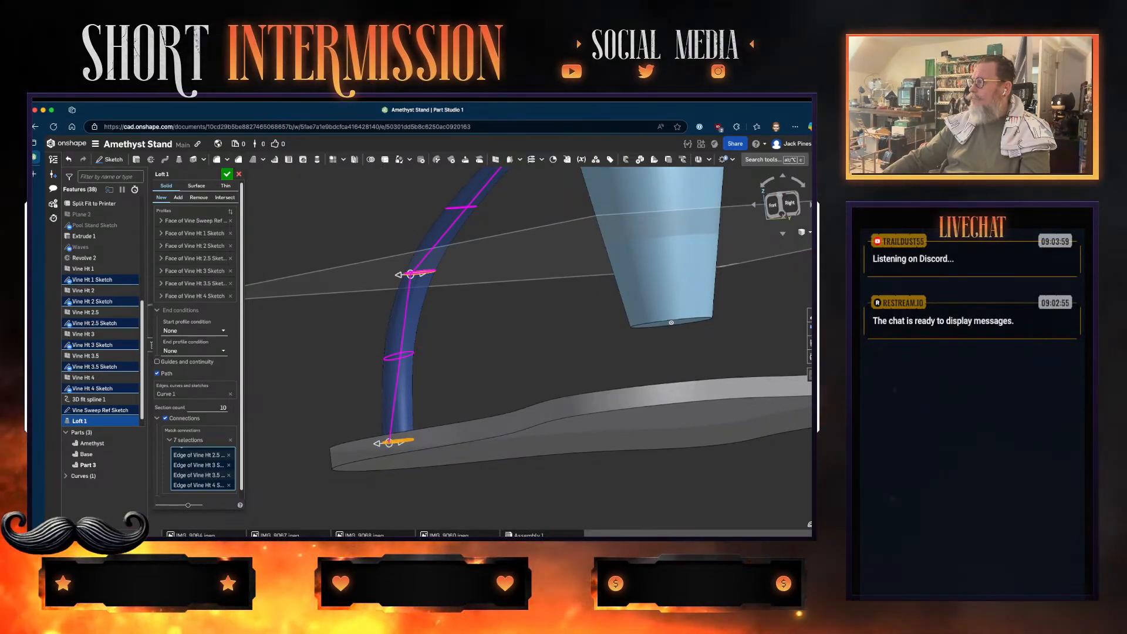
pyautogui.hotkey('shift', '7')
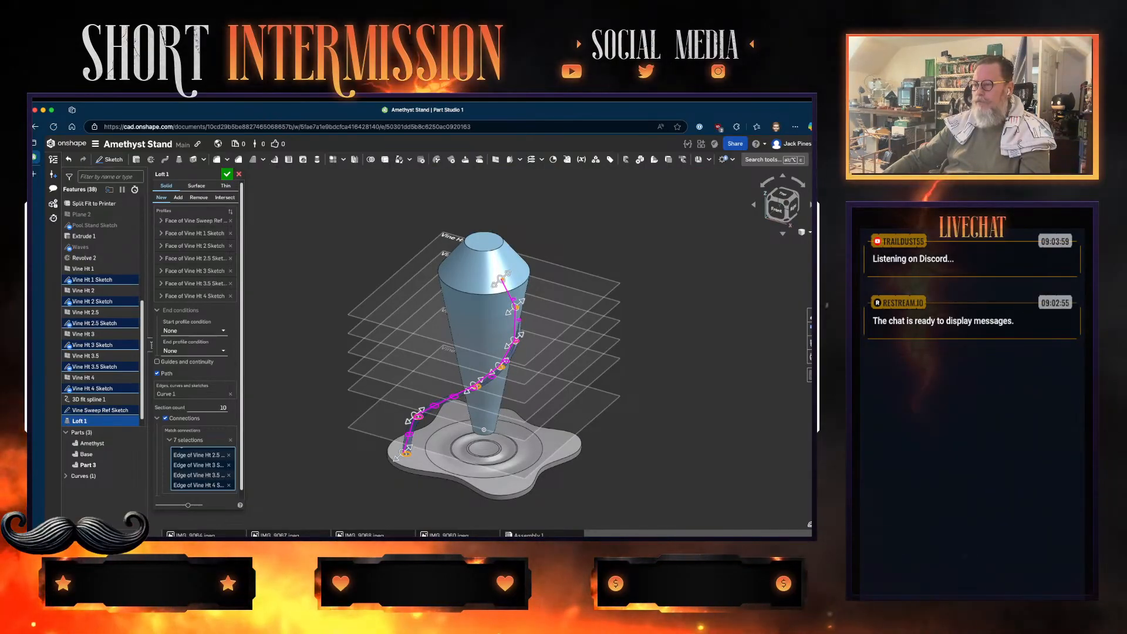
pyautogui.scroll(3, 458, 401)
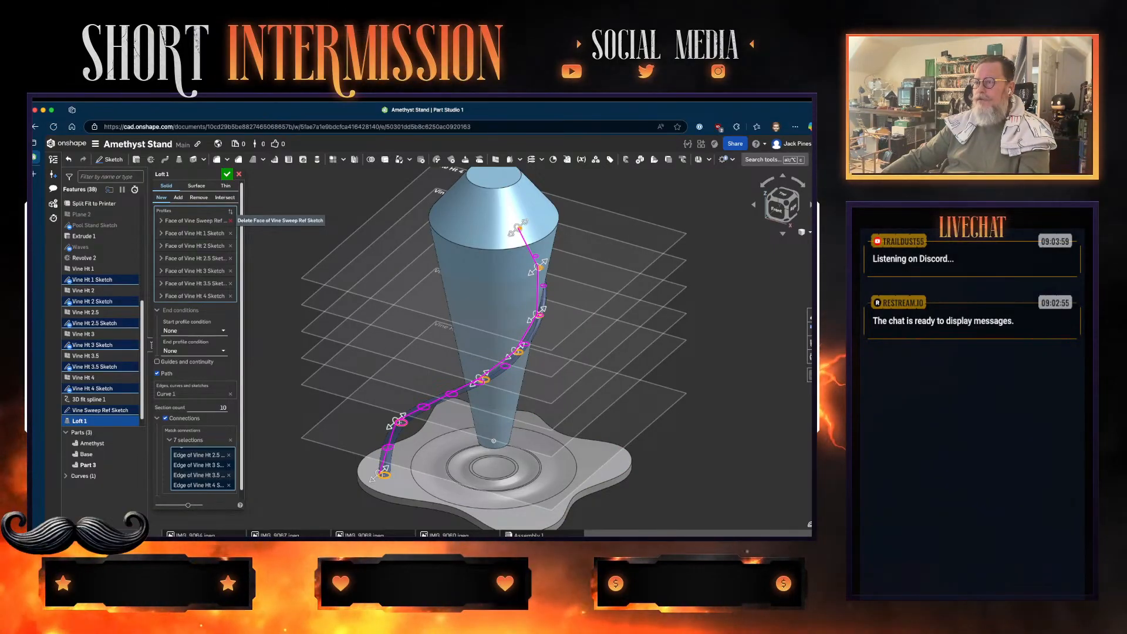
# - Try the loft without the Vine Sweep Ref Sketch face profile, and undo that removal
pyautogui.click(230, 221)
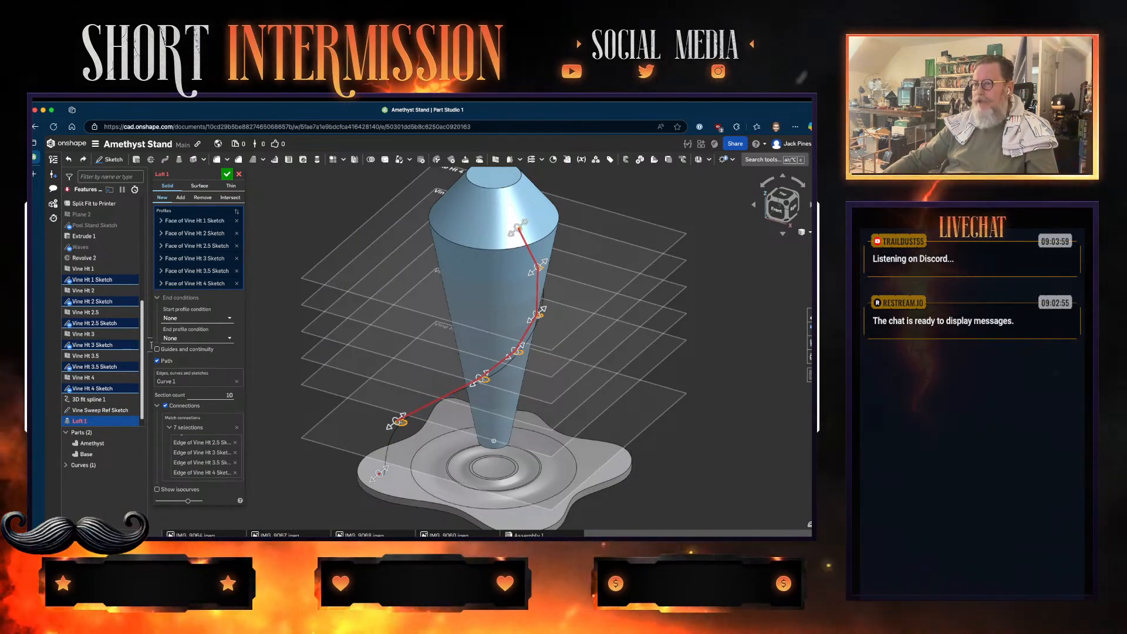
pyautogui.press('super+z')
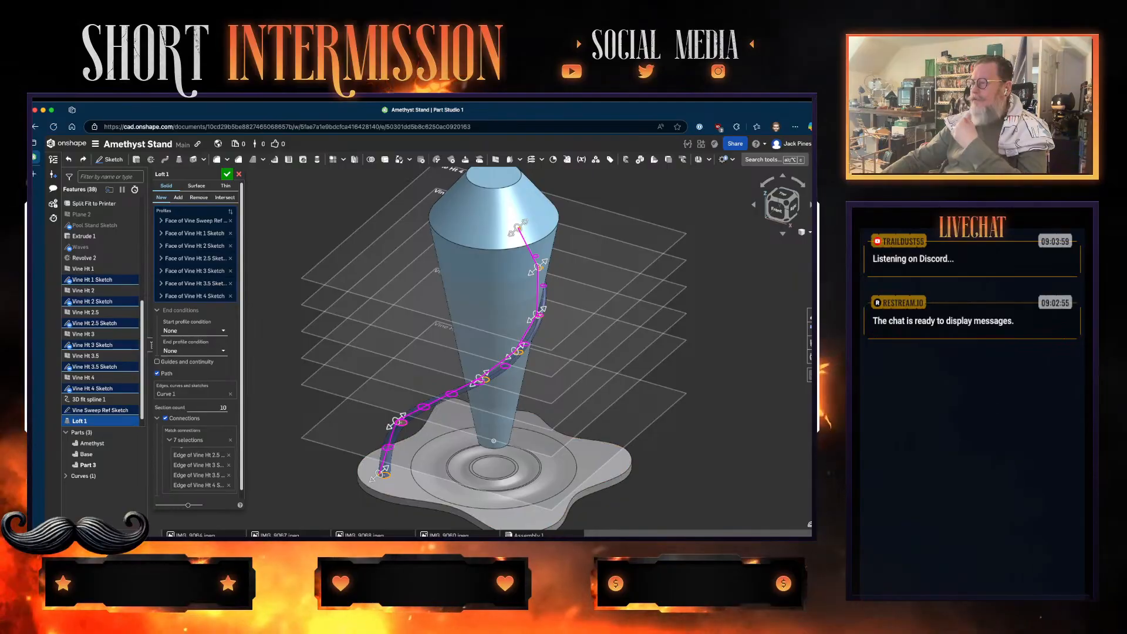
# - Check the vine preview from several sides of the amethyst and accept the loft with its path and matched connections
pyautogui.moveTo(610, 375); pyautogui.dragTo(534, 437, button='right')
pyautogui.hotkey('shift', '1')
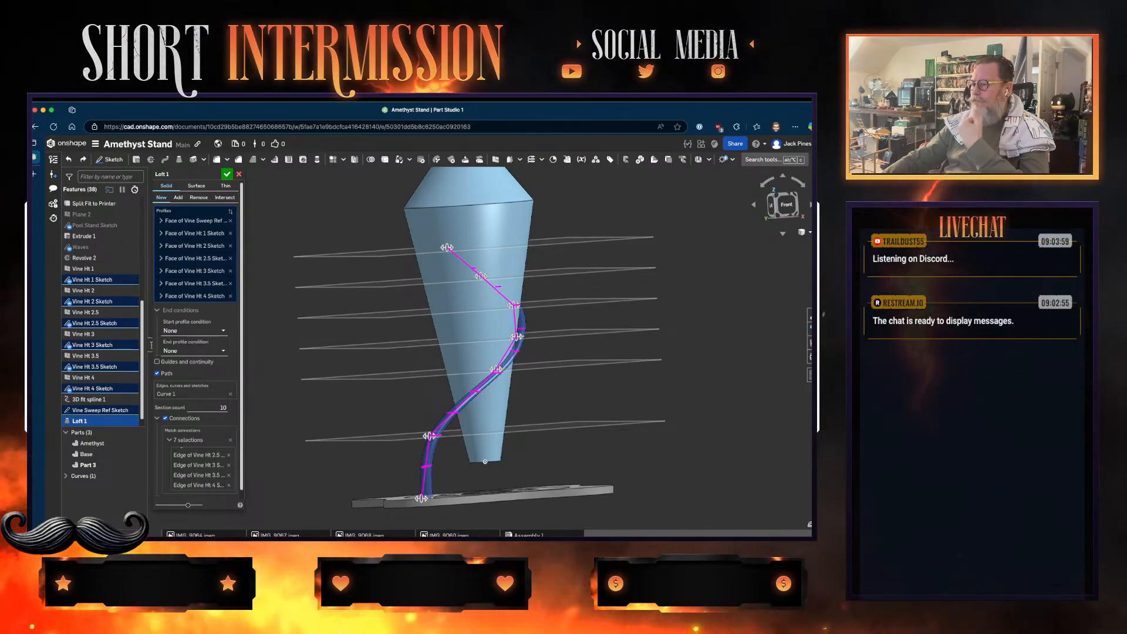
pyautogui.moveTo(528, 352); pyautogui.dragTo(469, 481, button='right')
pyautogui.moveTo(344, 468); pyautogui.dragTo(284, 493, button='right')
pyautogui.scroll(7, 531, 302)
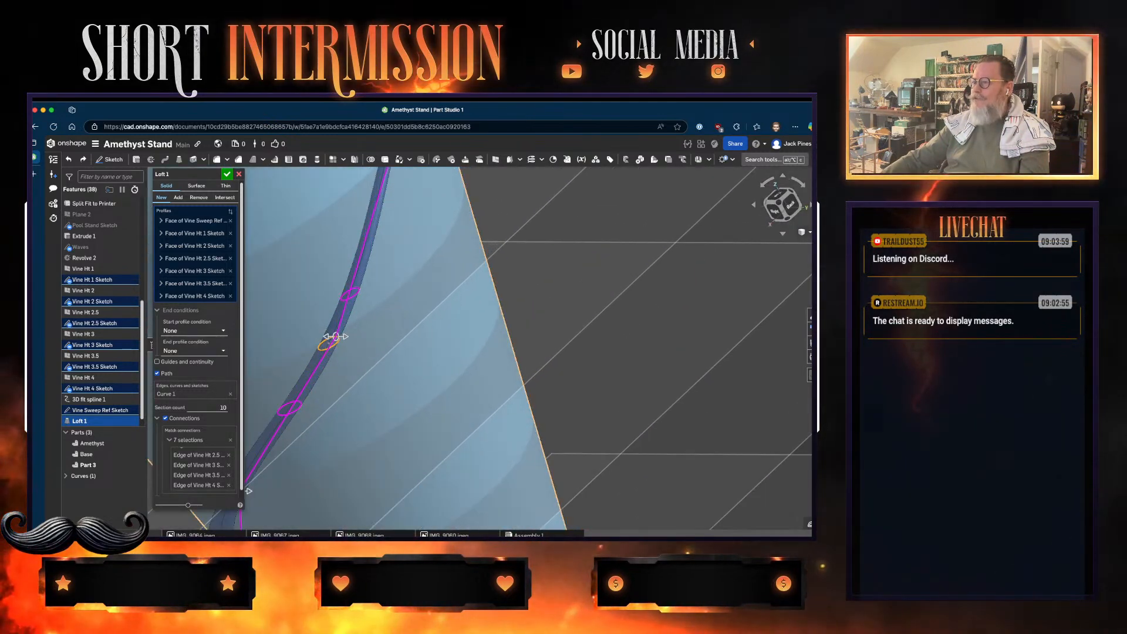
pyautogui.scroll(-5, 517, 427)
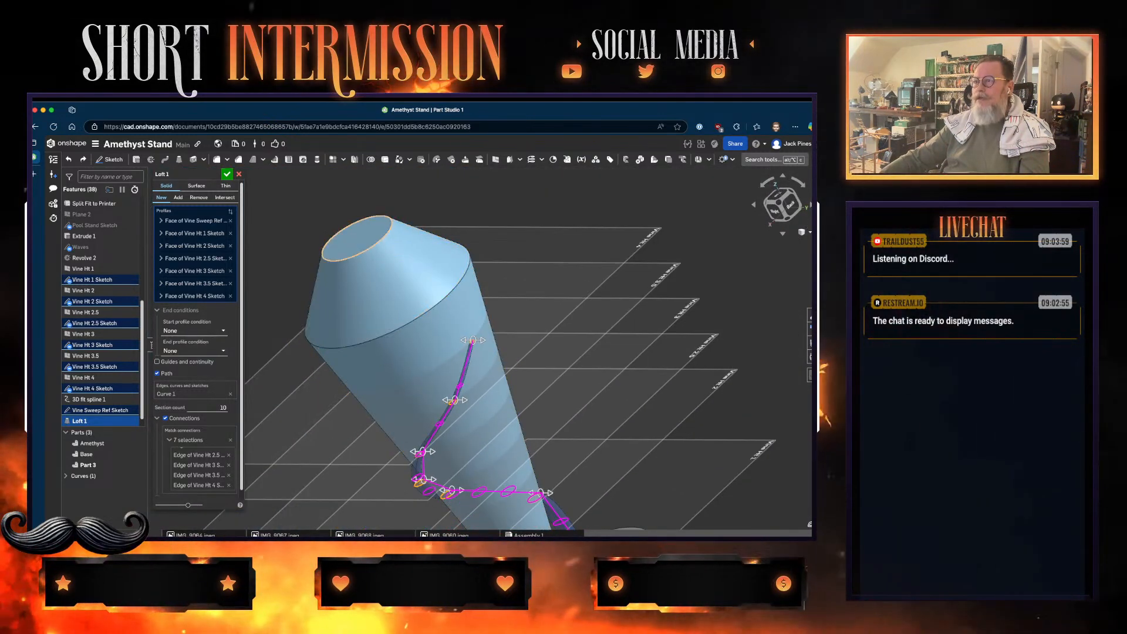
pyautogui.click(226, 174)
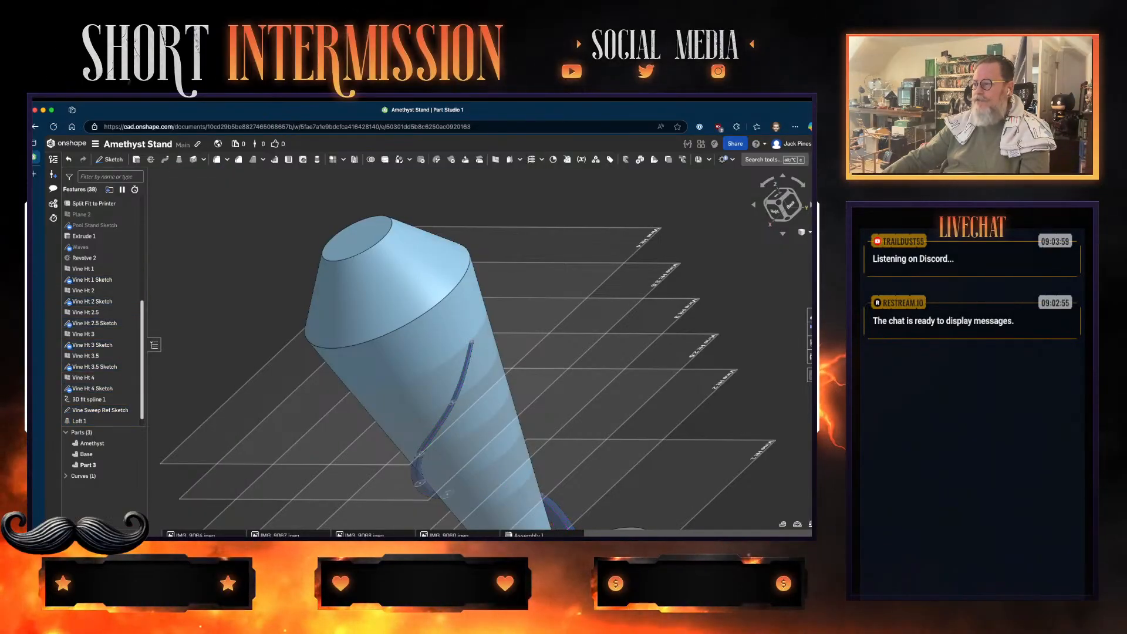
# - Reopen Loft 1, examine how its path and connections run around the amethyst, and close it without changing any settings
pyautogui.moveTo(305, 400); pyautogui.dragTo(384, 367, button='right')
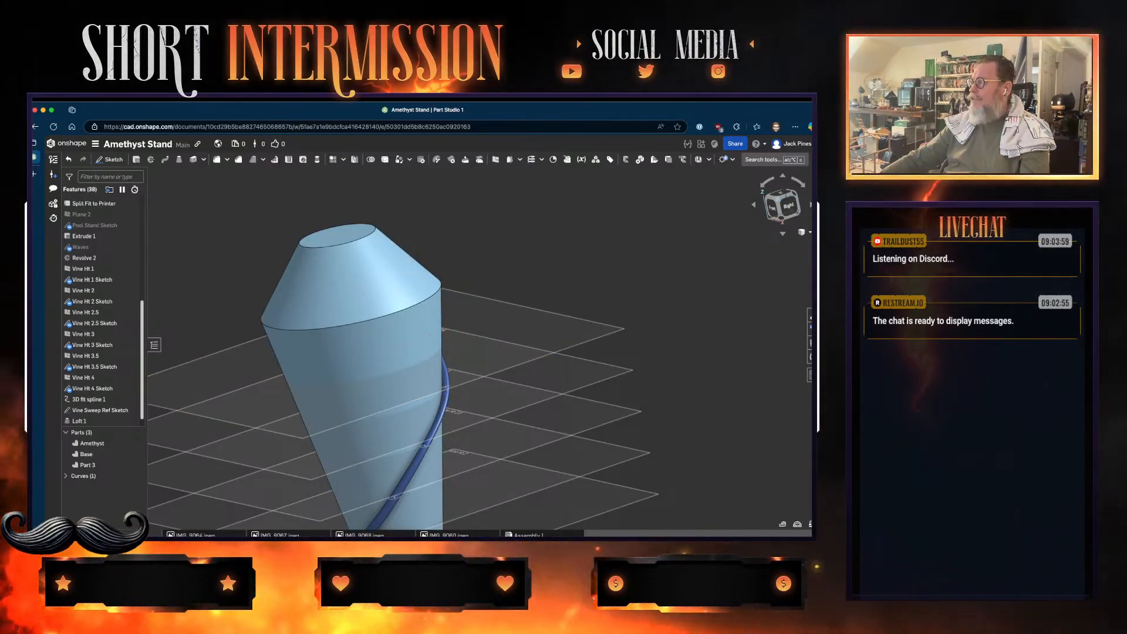
pyautogui.hotkey('shift', '7')
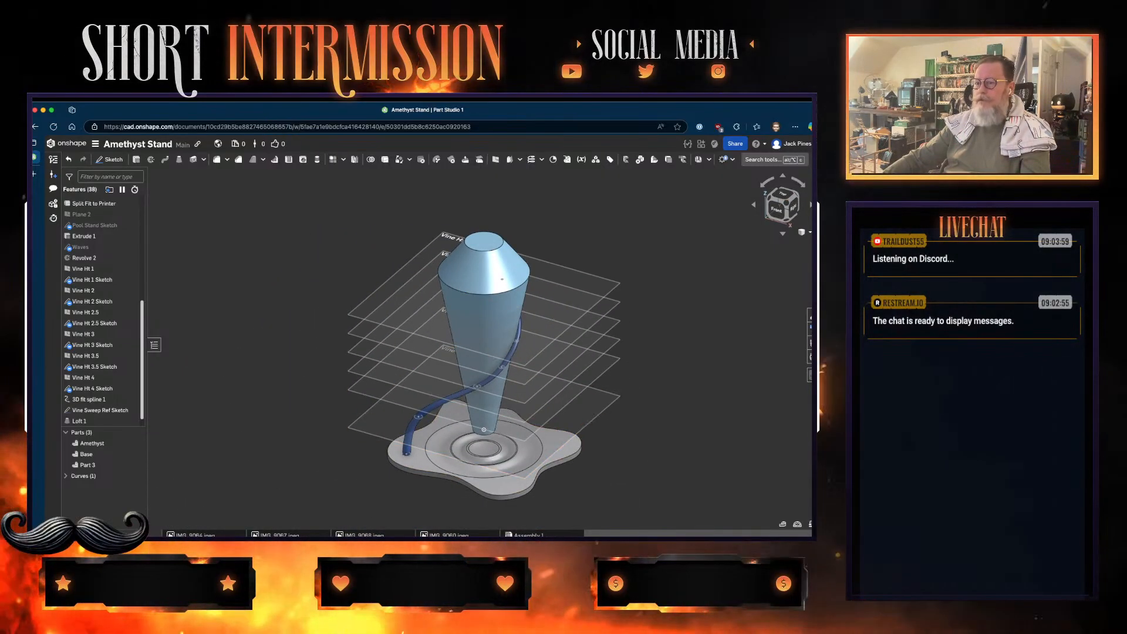
pyautogui.scroll(-1, 105, 382)
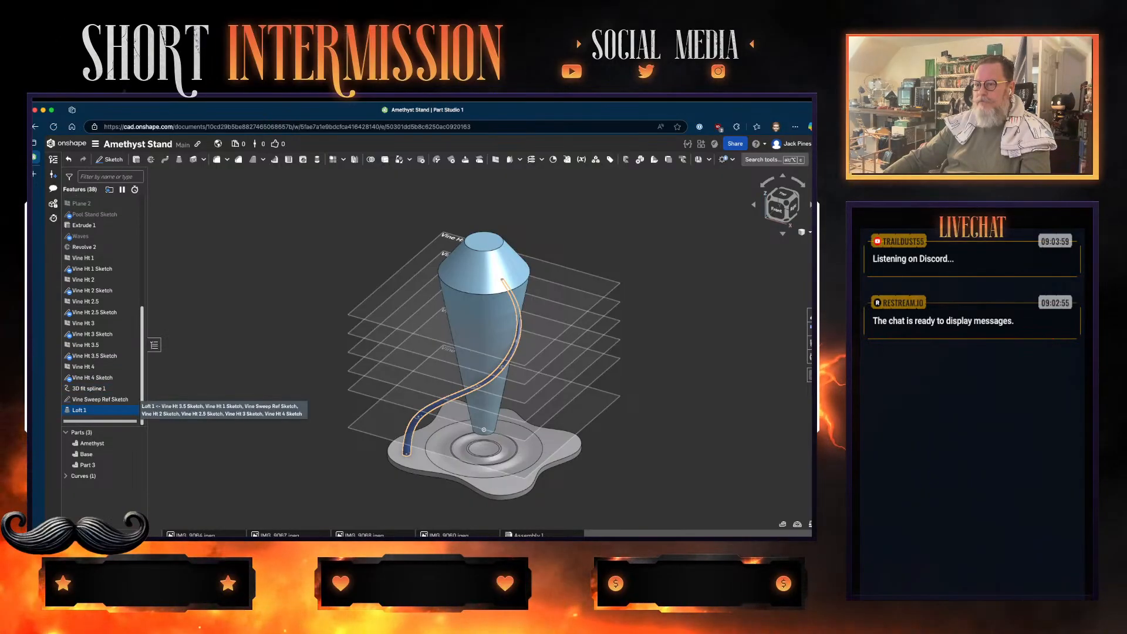
pyautogui.doubleClick(88, 410)
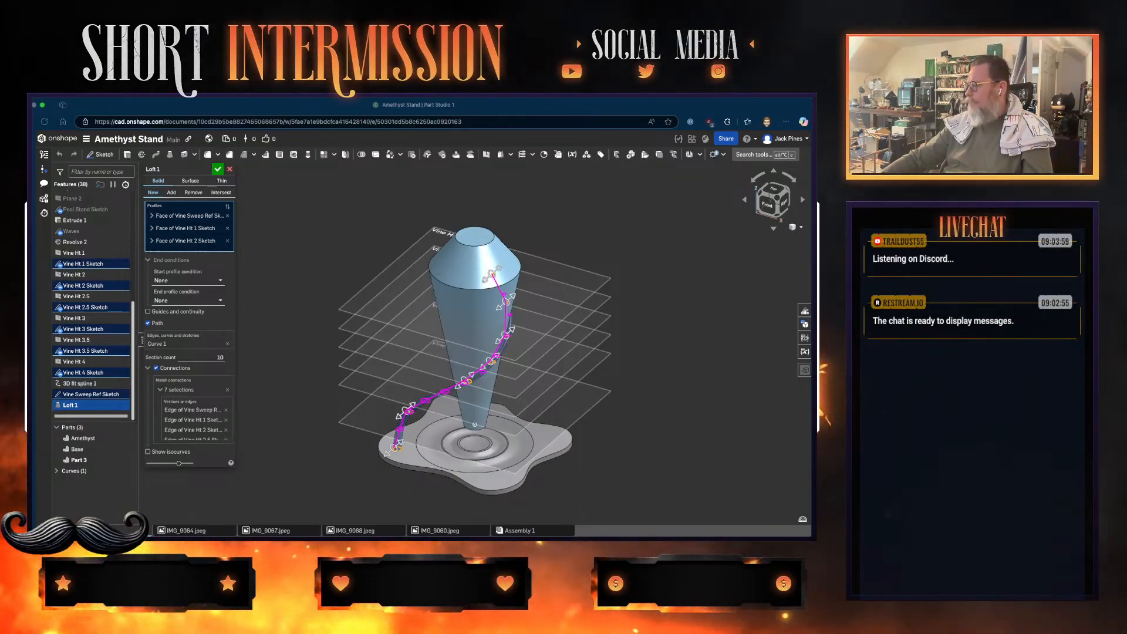
pyautogui.scroll(3, 488, 302)
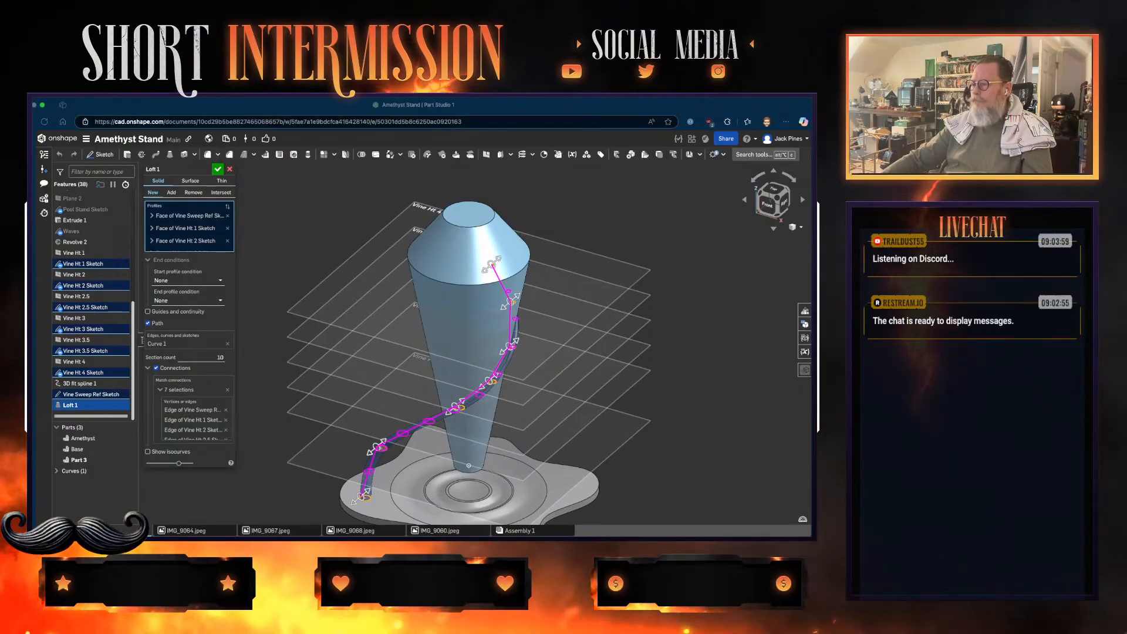
pyautogui.moveTo(489, 302); pyautogui.dragTo(497, 269, button='middle')
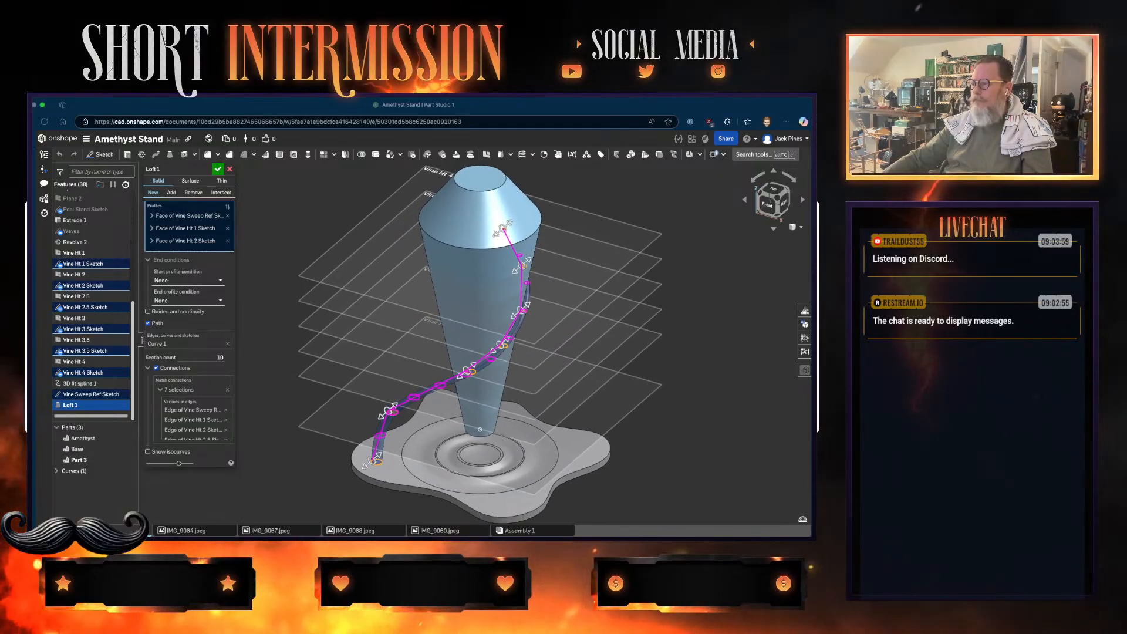
pyautogui.scroll(2, 492, 399)
pyautogui.scroll(2, 504, 380)
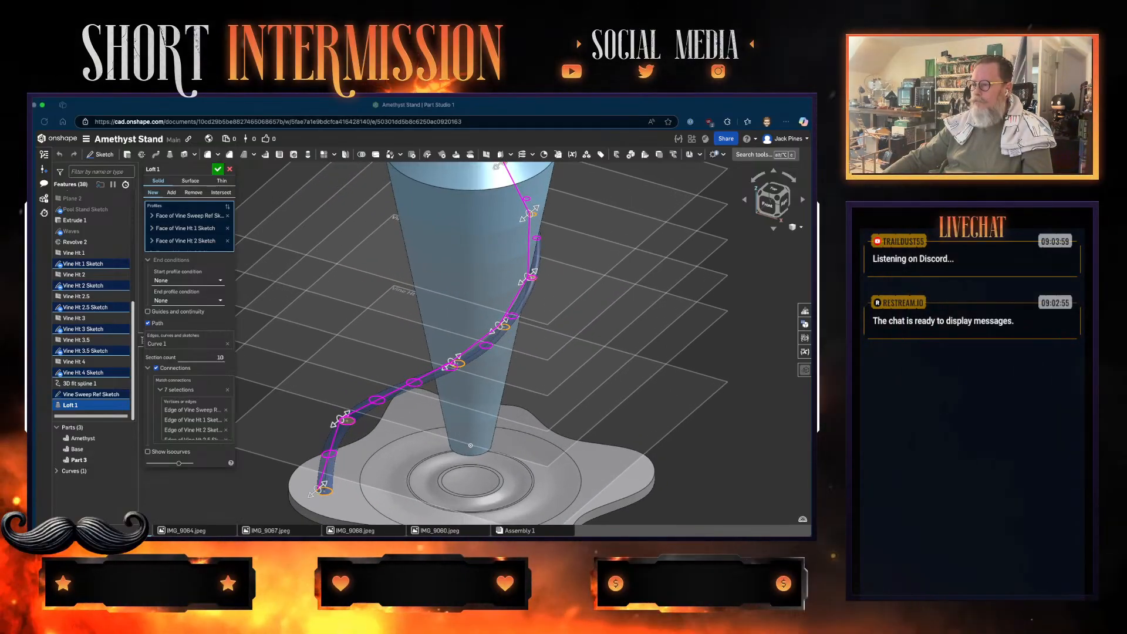
pyautogui.moveTo(504, 380); pyautogui.dragTo(402, 362, button='right')
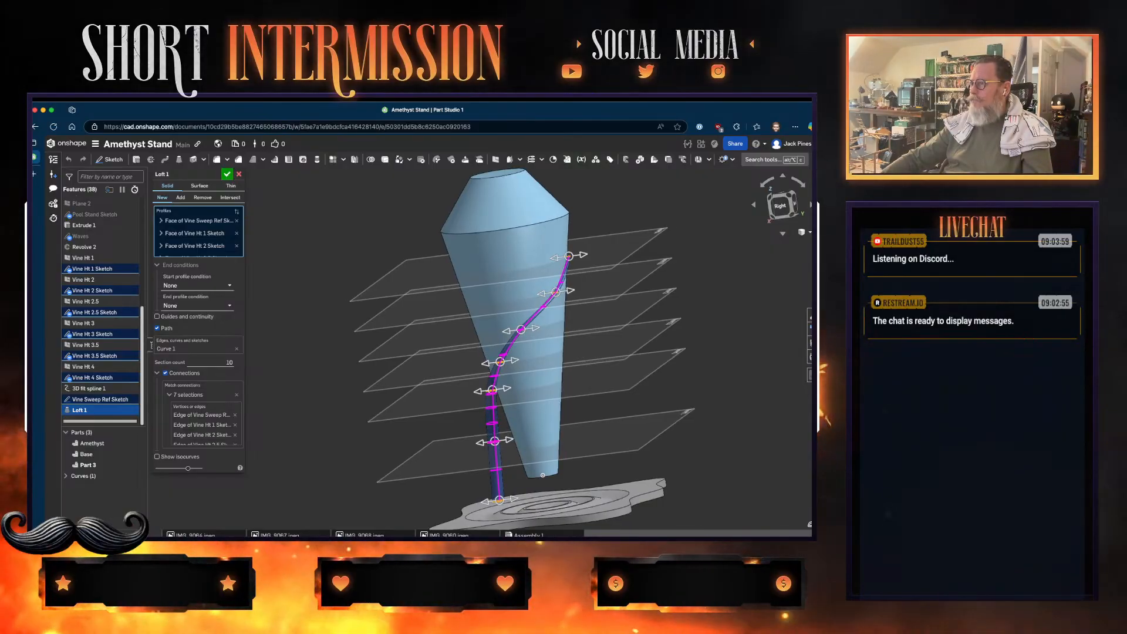
pyautogui.moveTo(402, 362)
pyautogui.mouseDown(button='right')
pyautogui.moveTo(399, 352)
pyautogui.moveTo(434, 387)
pyautogui.moveTo(419, 360)
pyautogui.moveTo(420, 371)
pyautogui.mouseUp(button='right')
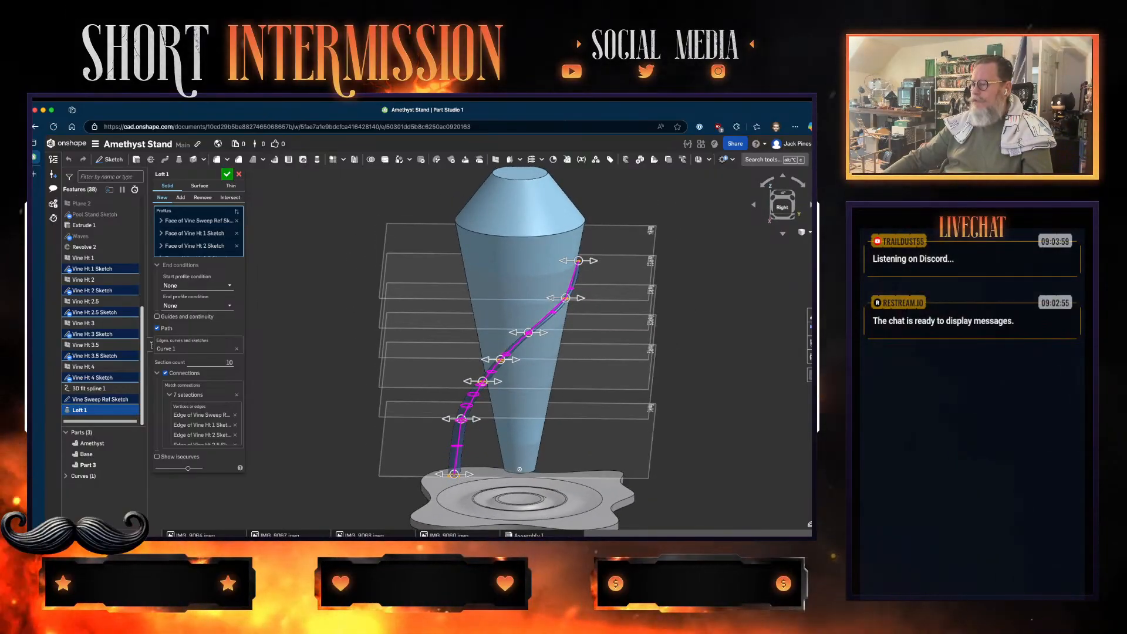
pyautogui.press('super+shift+s')
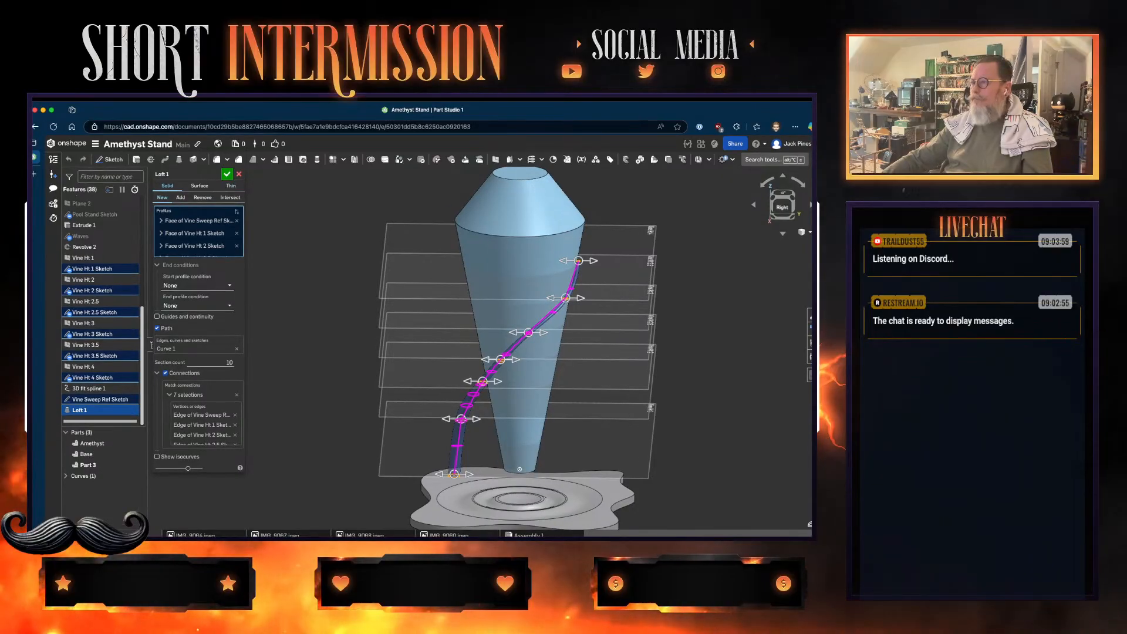
pyautogui.press('Return')
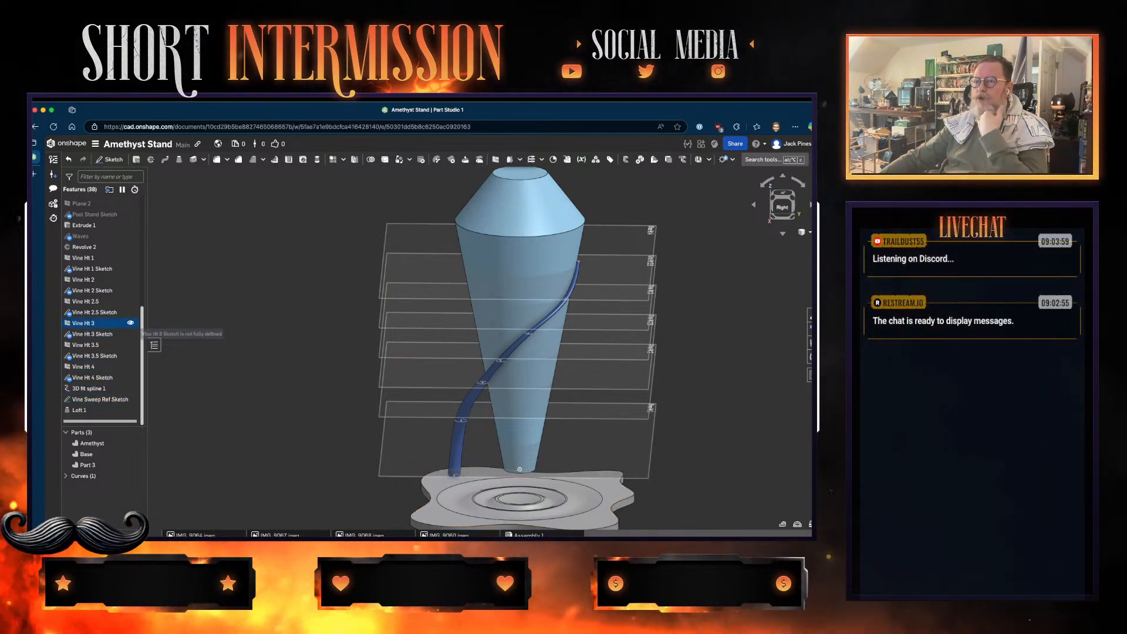
# - Hide the vine height planes Vine Ht 1, 2, 2.5, 3, 3.5 and 4
pyautogui.scroll(5, 130, 329)
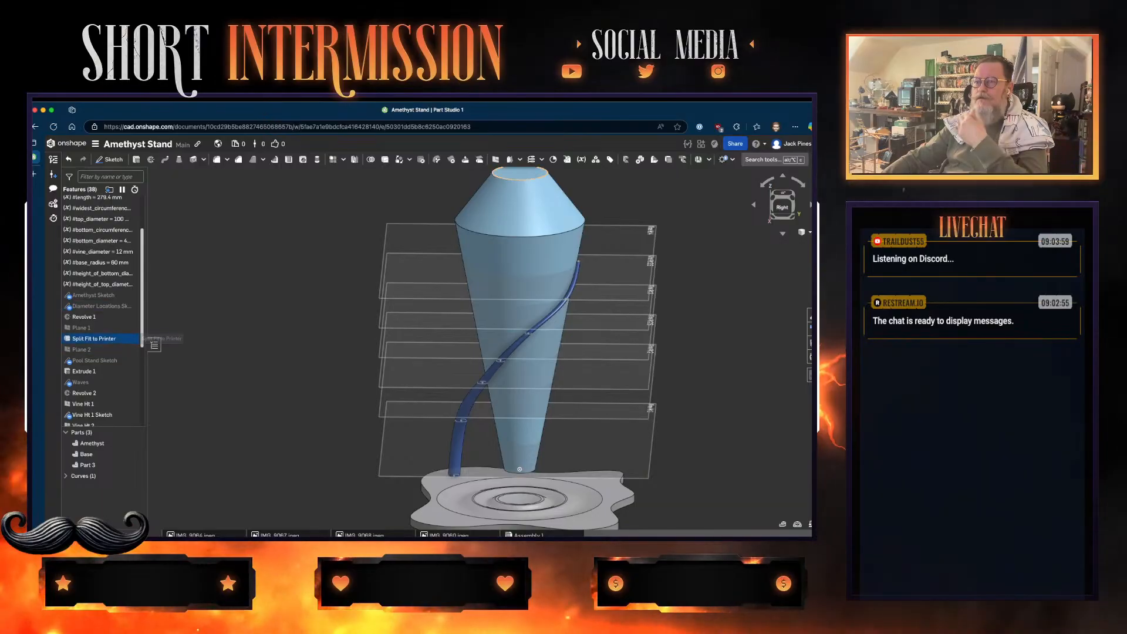
pyautogui.scroll(-1, 131, 306)
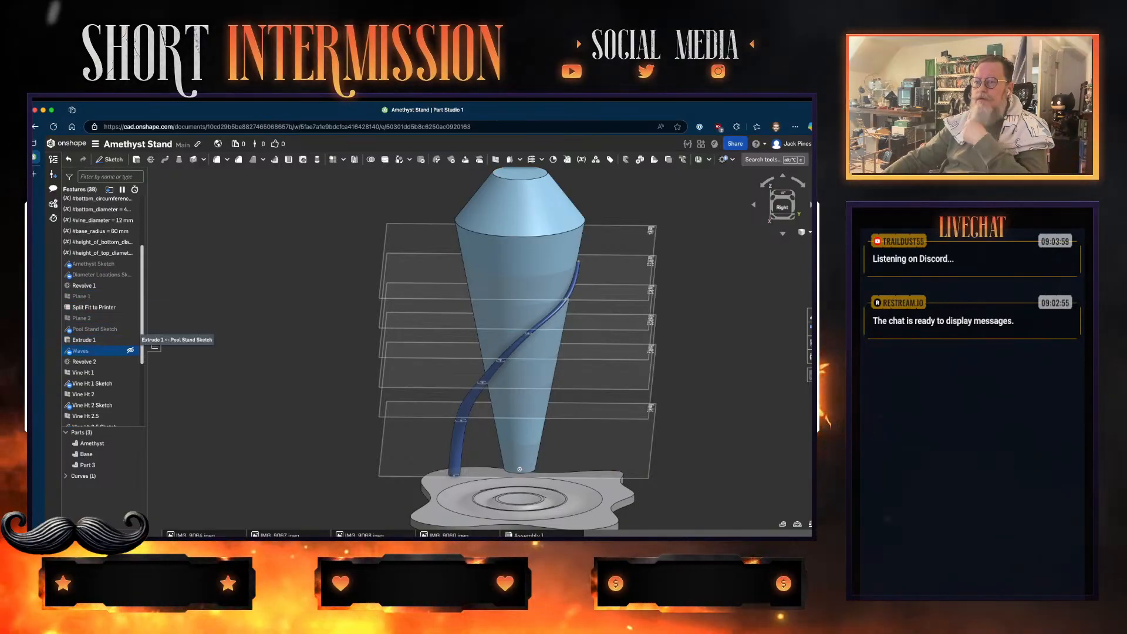
pyautogui.scroll(-3, 117, 297)
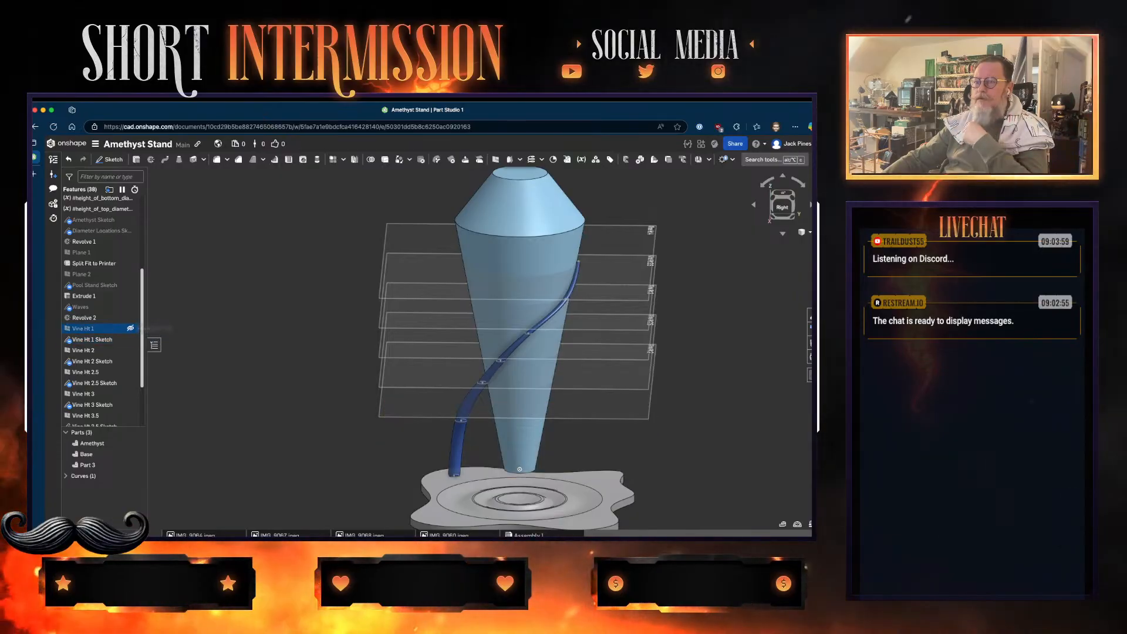
pyautogui.click(130, 328)
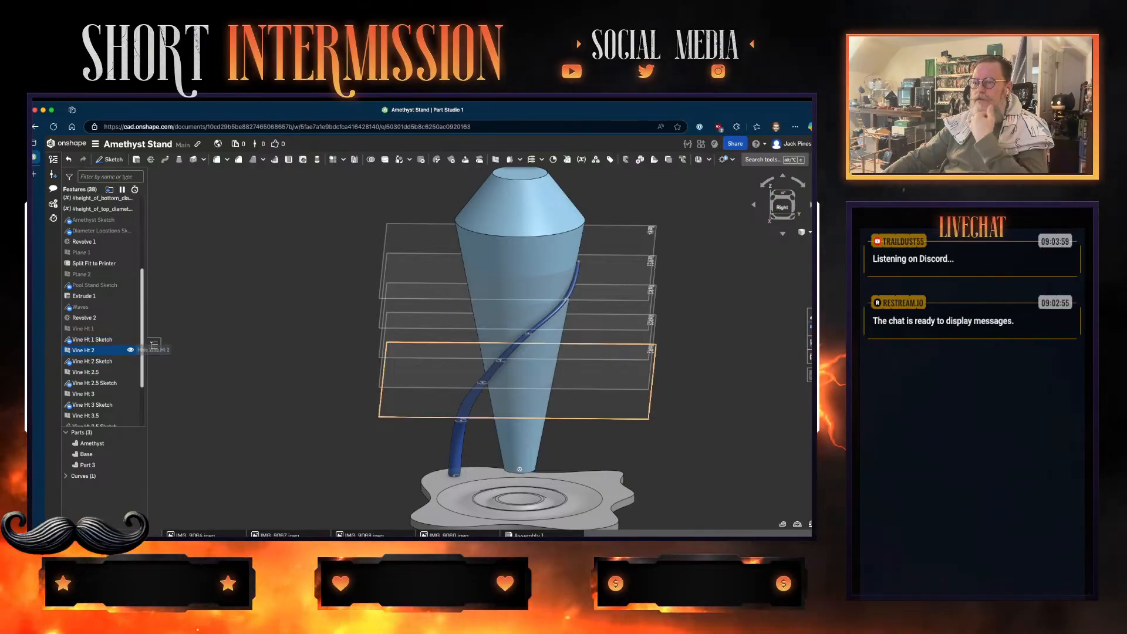
pyautogui.click(130, 350)
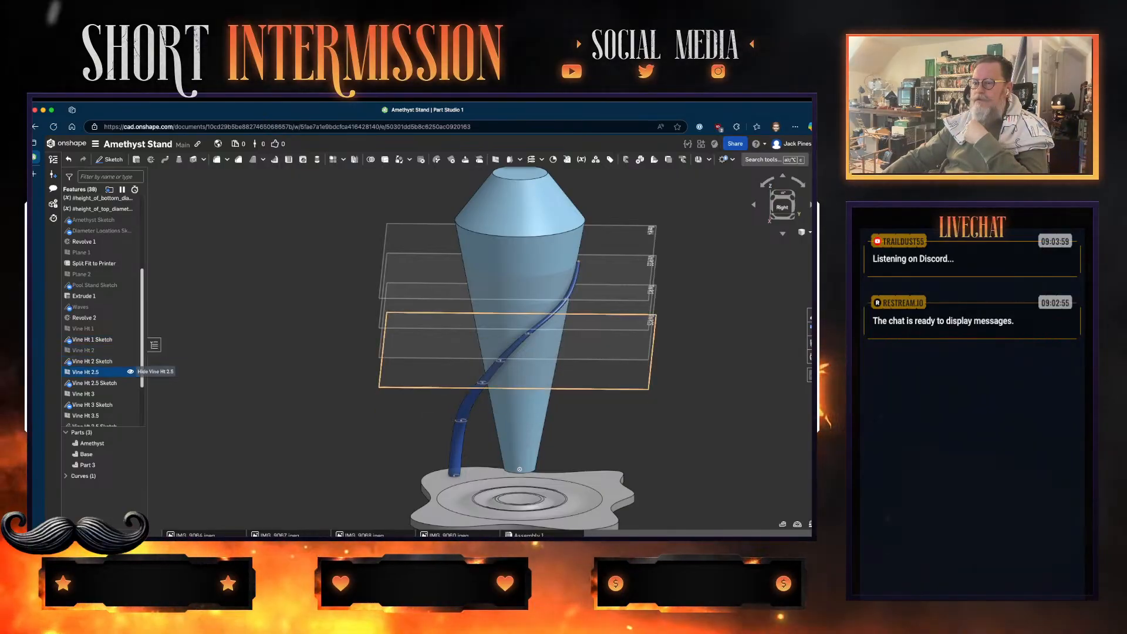
pyautogui.click(131, 372)
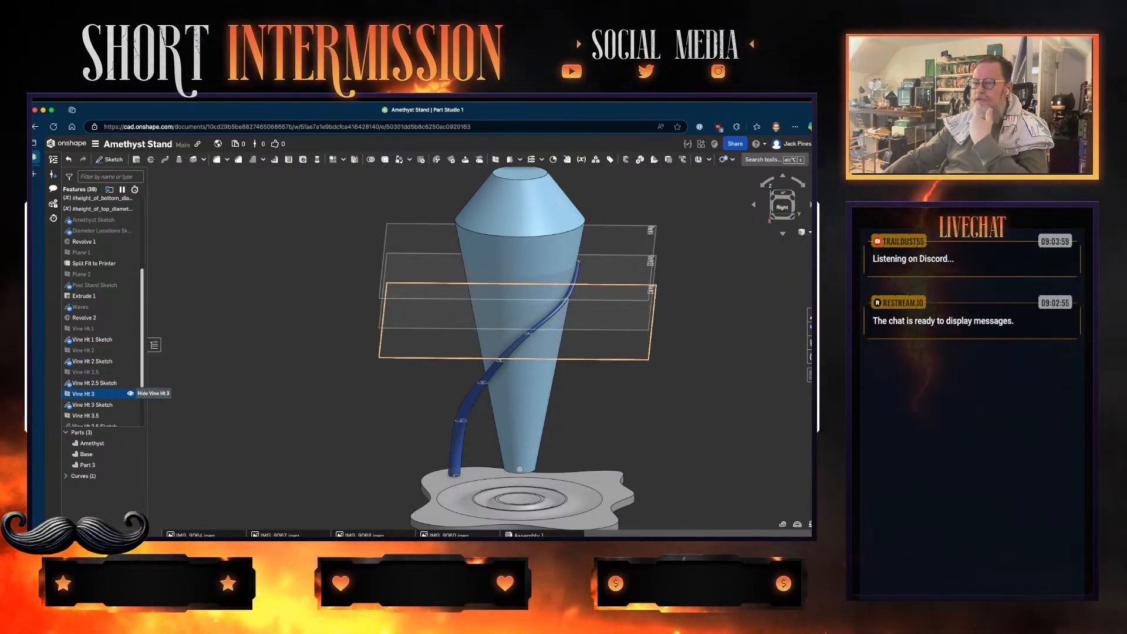
pyautogui.click(130, 393)
pyautogui.click(130, 415)
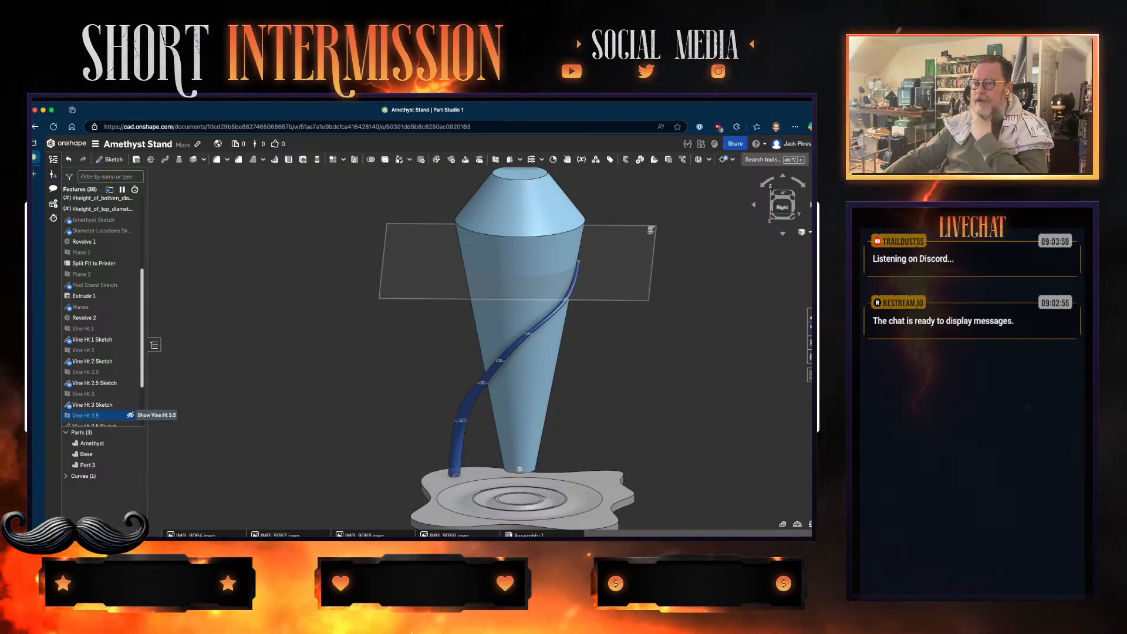
pyautogui.scroll(-3, 130, 411)
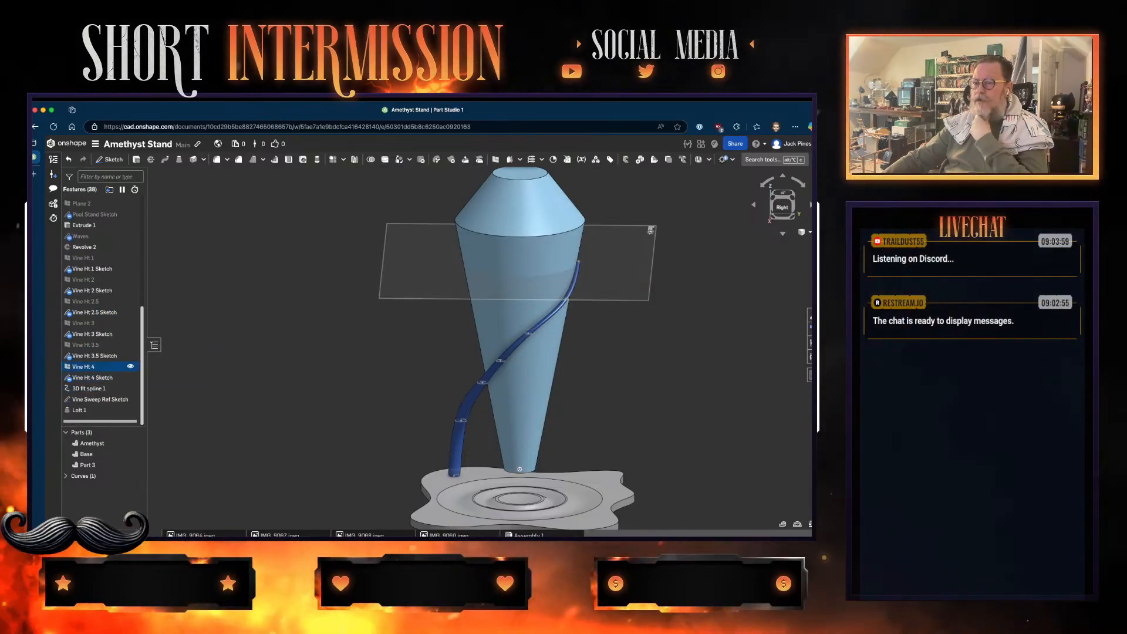
pyautogui.click(130, 367)
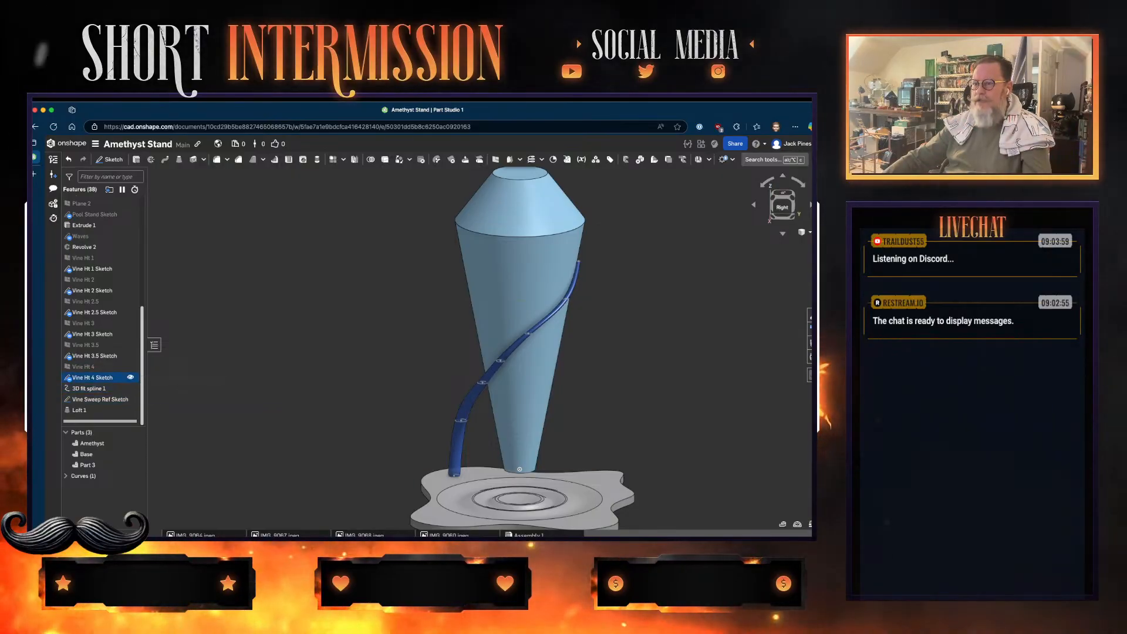
# - Hide the vine circle sketches Vine Ht 1, 2, 2.5, 3, 3.5 and 4 Sketch
pyautogui.click(130, 377)
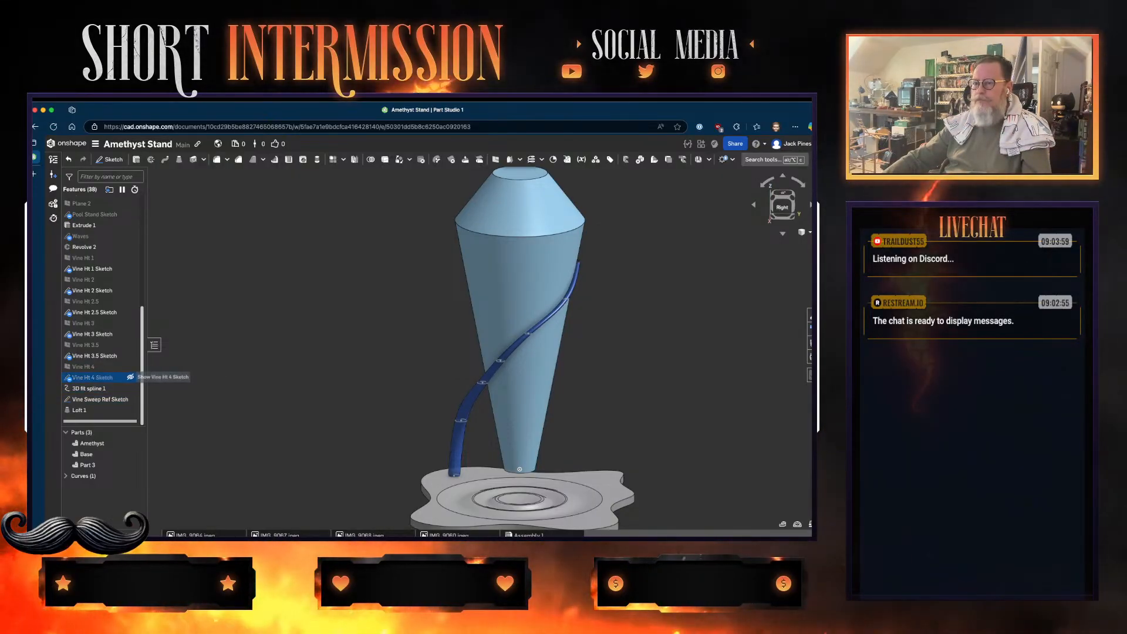
pyautogui.click(130, 355)
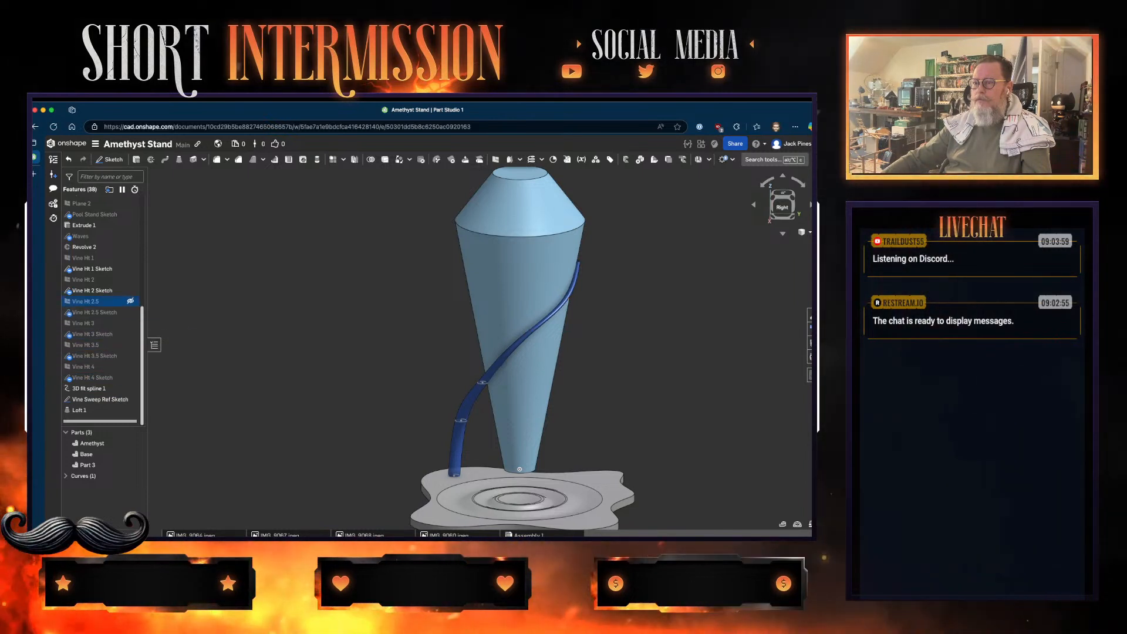
pyautogui.click(130, 290)
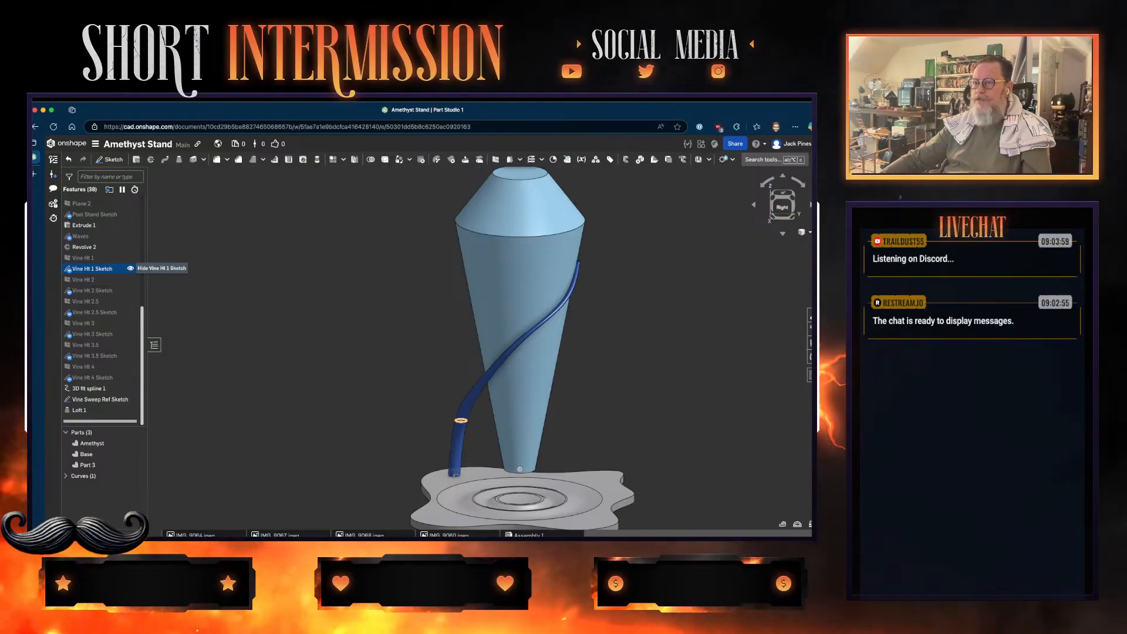
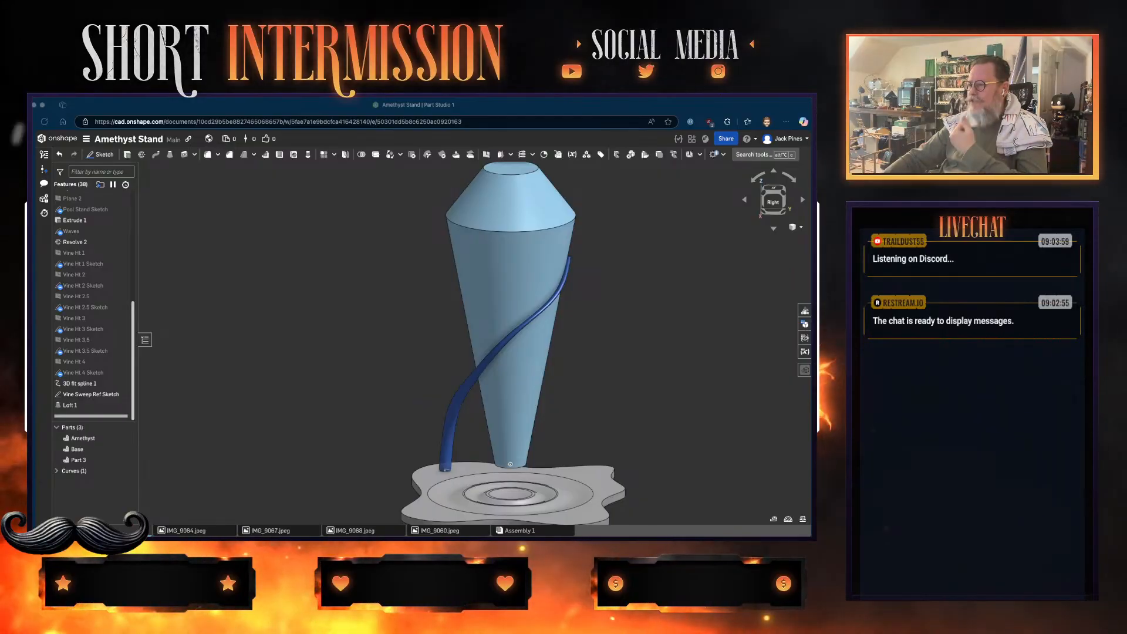
# - Examine the finished vine around the amethyst and review the feature list from the variables down to Loft 1
pyautogui.moveTo(410, 328); pyautogui.dragTo(528, 358, button='right')
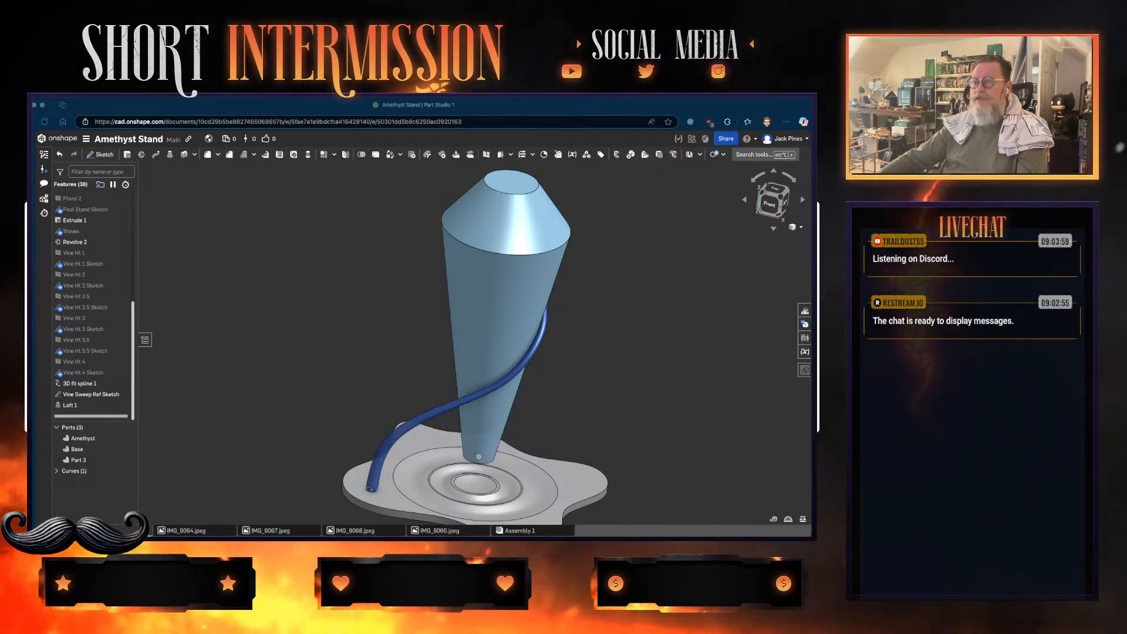
pyautogui.scroll(5, 94, 305)
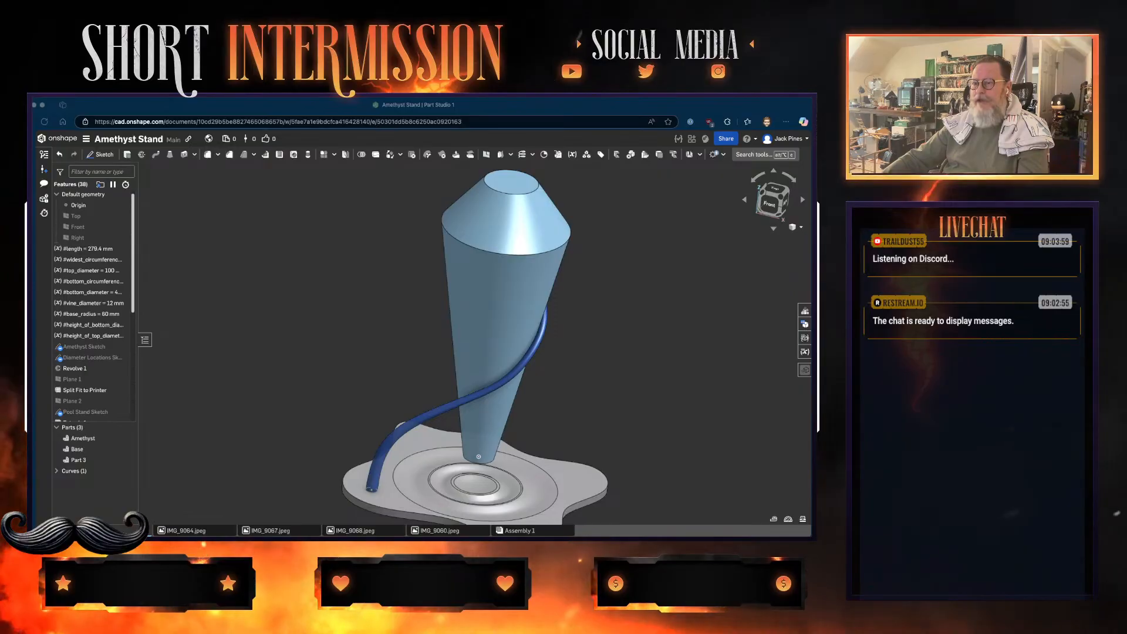
pyautogui.scroll(-4, 94, 305)
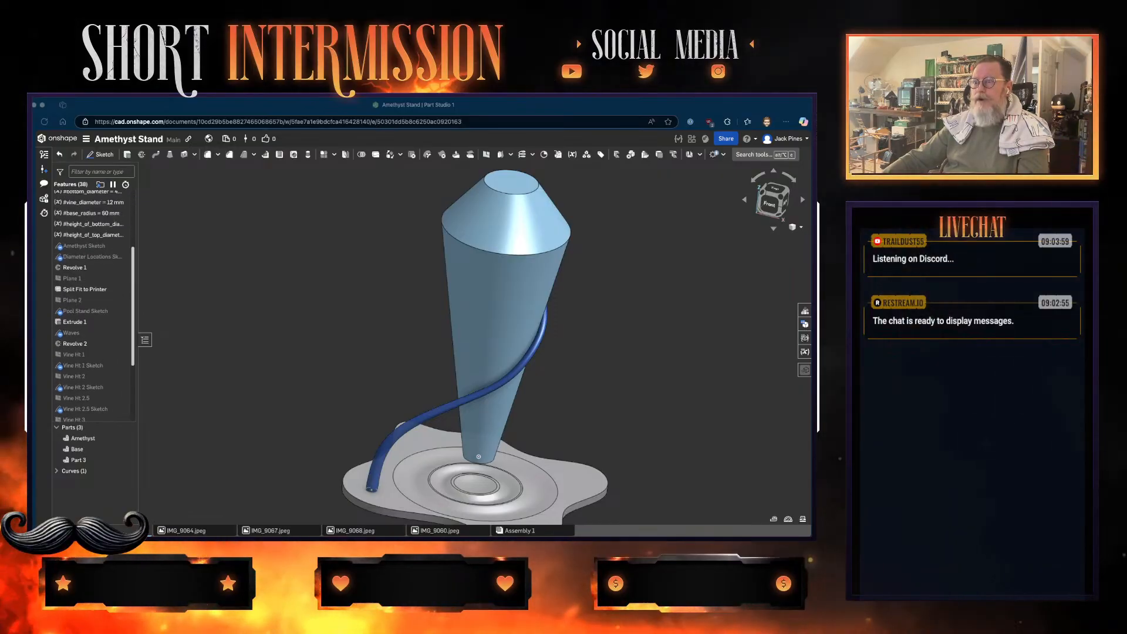
pyautogui.scroll(5, 94, 306)
pyautogui.scroll(-3, 94, 305)
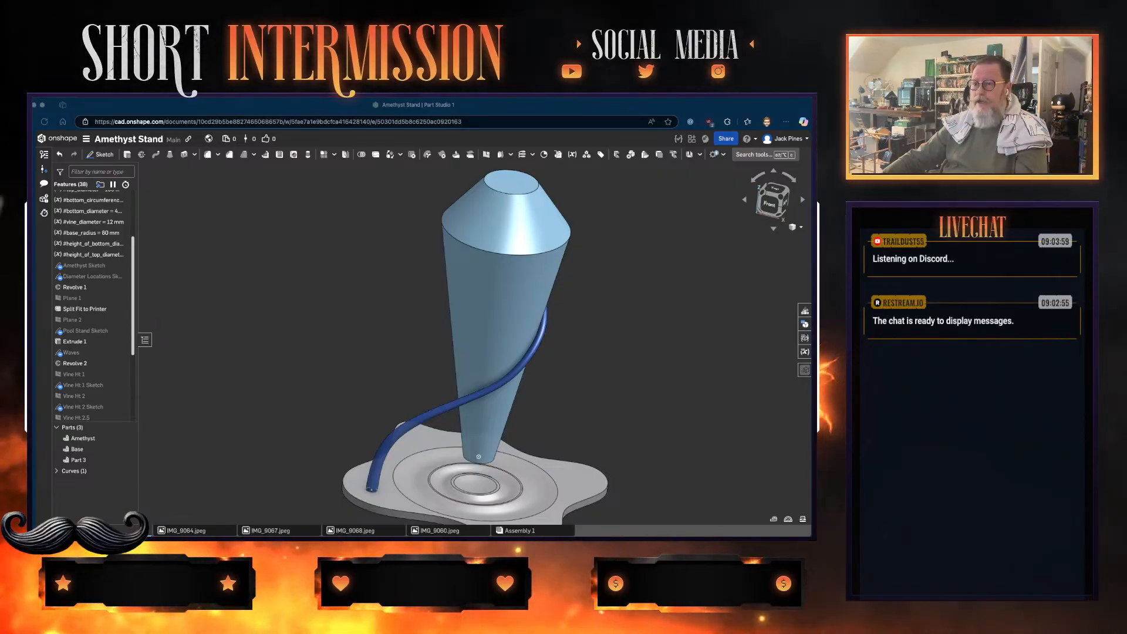
pyautogui.scroll(-1, 94, 306)
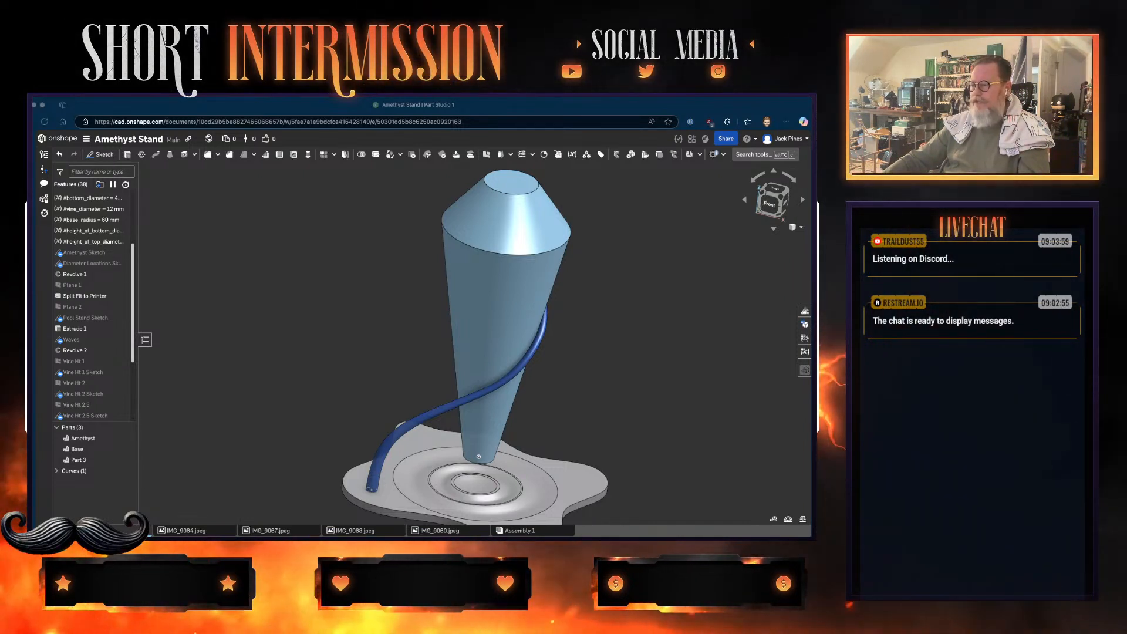
pyautogui.scroll(-4, 93, 306)
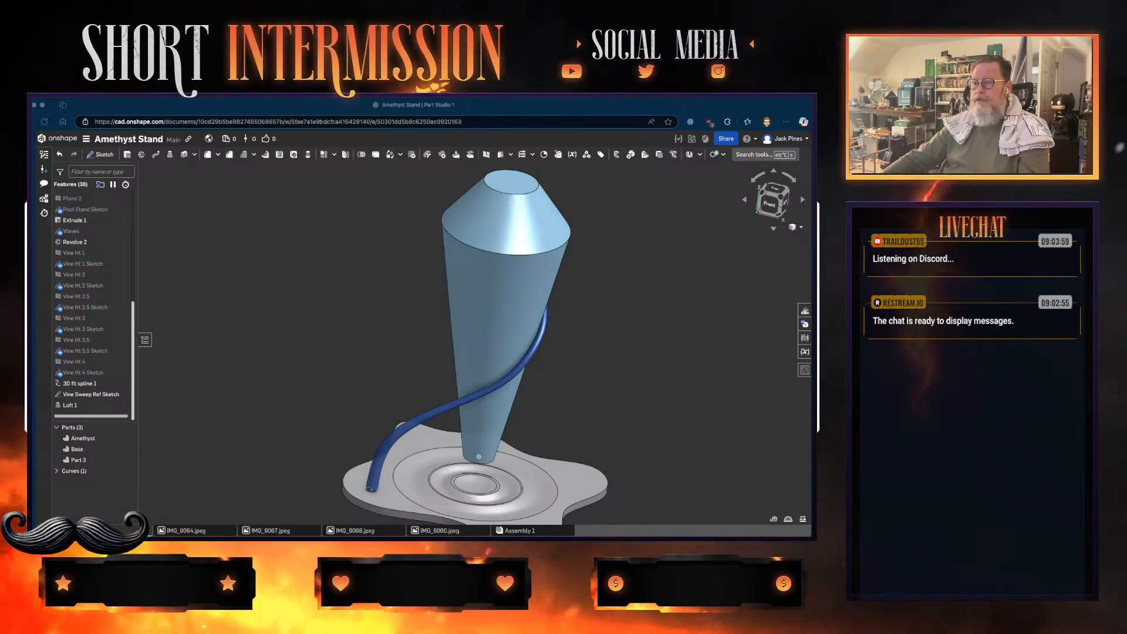
pyautogui.click(94, 253)
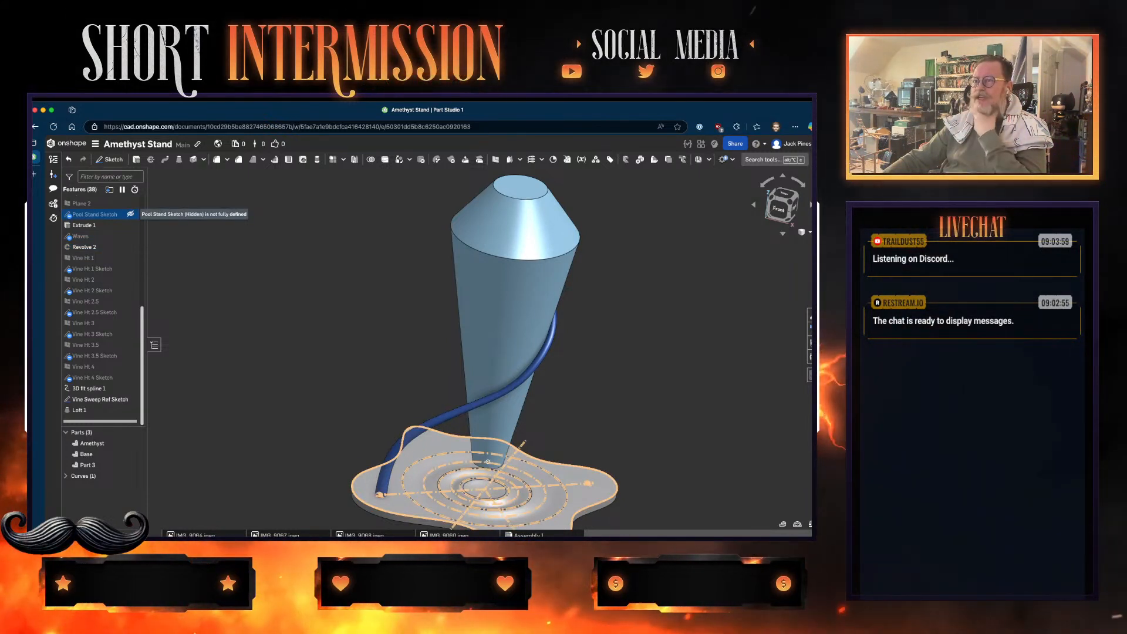
# - Open Pool Stand Sketch to inspect the small construction square at the vine's foot, close it, and compare with the vine's base circle
pyautogui.doubleClick(94, 214)
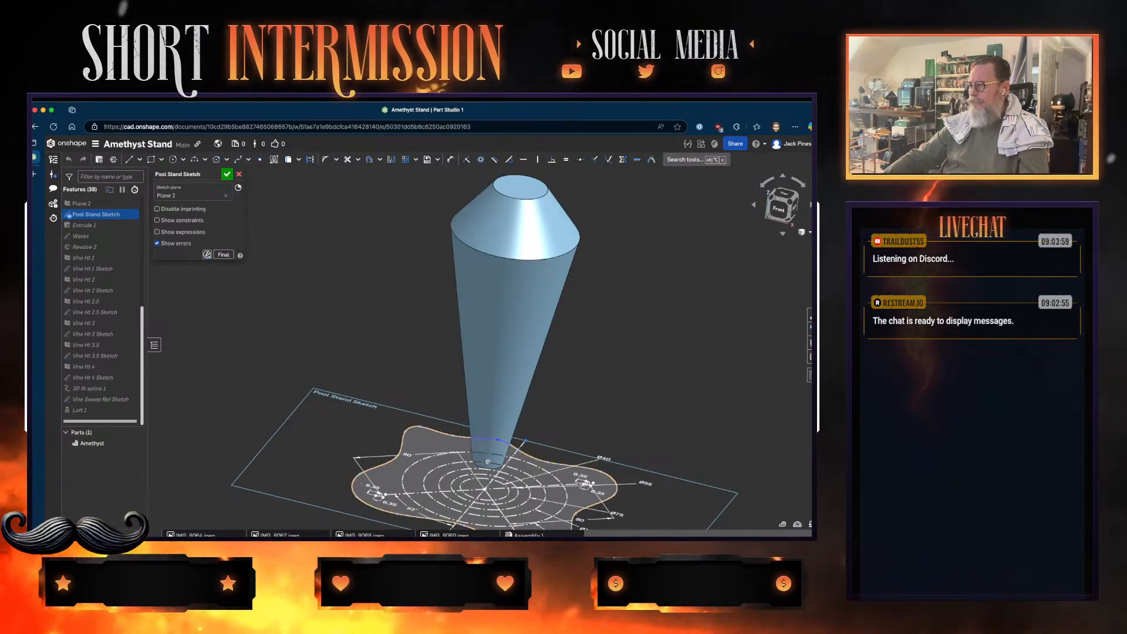
pyautogui.scroll(-2, 445, 492)
pyautogui.scroll(8, 405, 481)
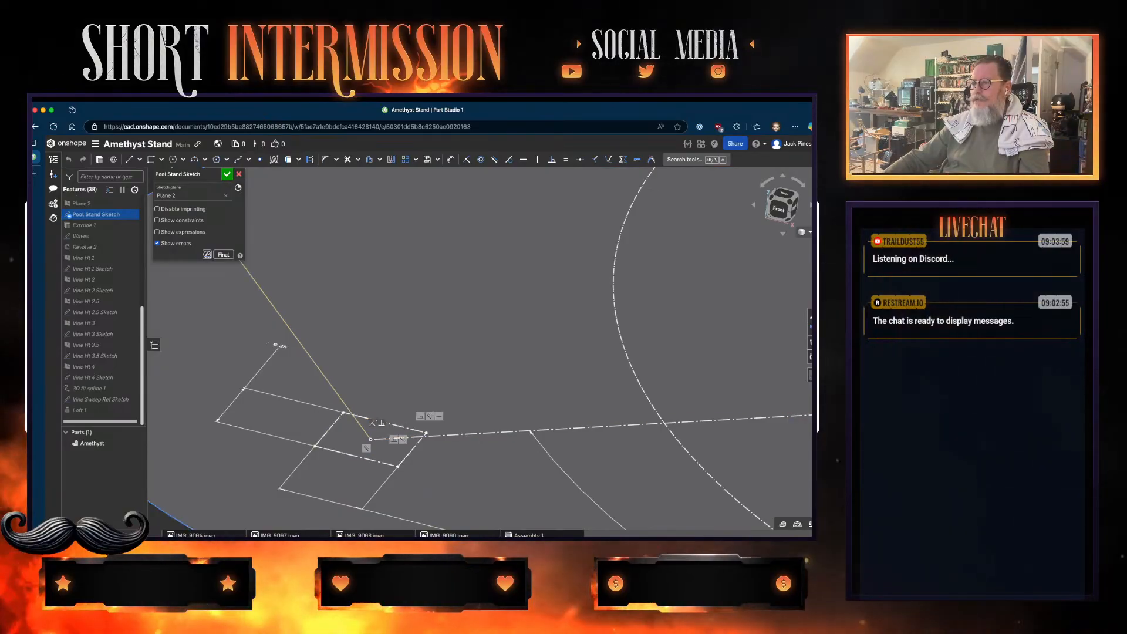
pyautogui.scroll(-3, 372, 423)
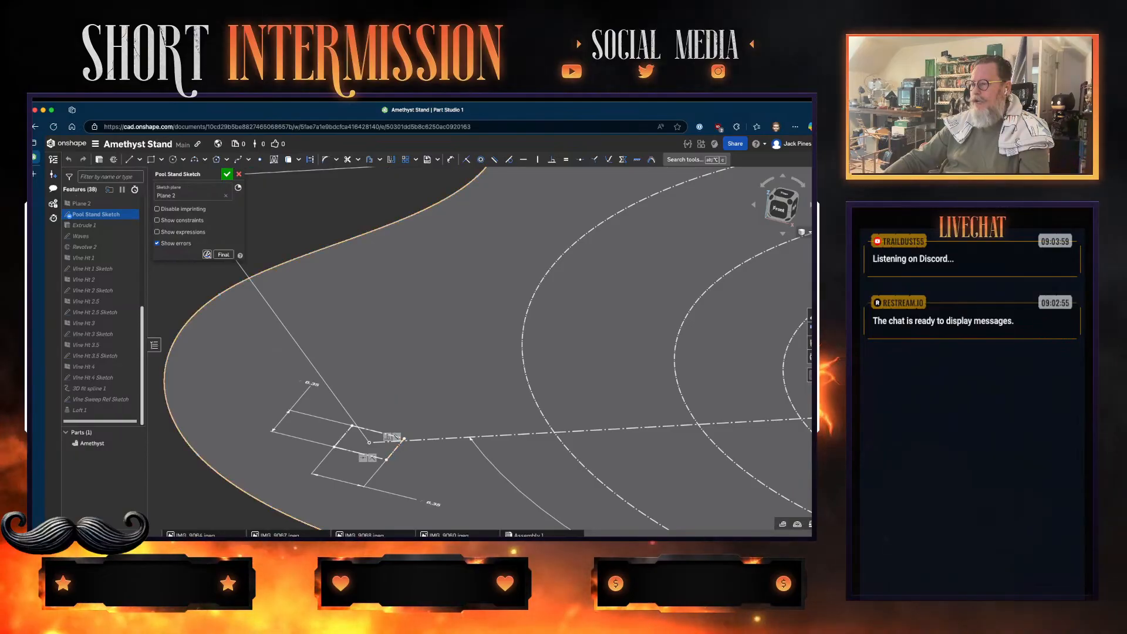
pyautogui.scroll(-1, 367, 455)
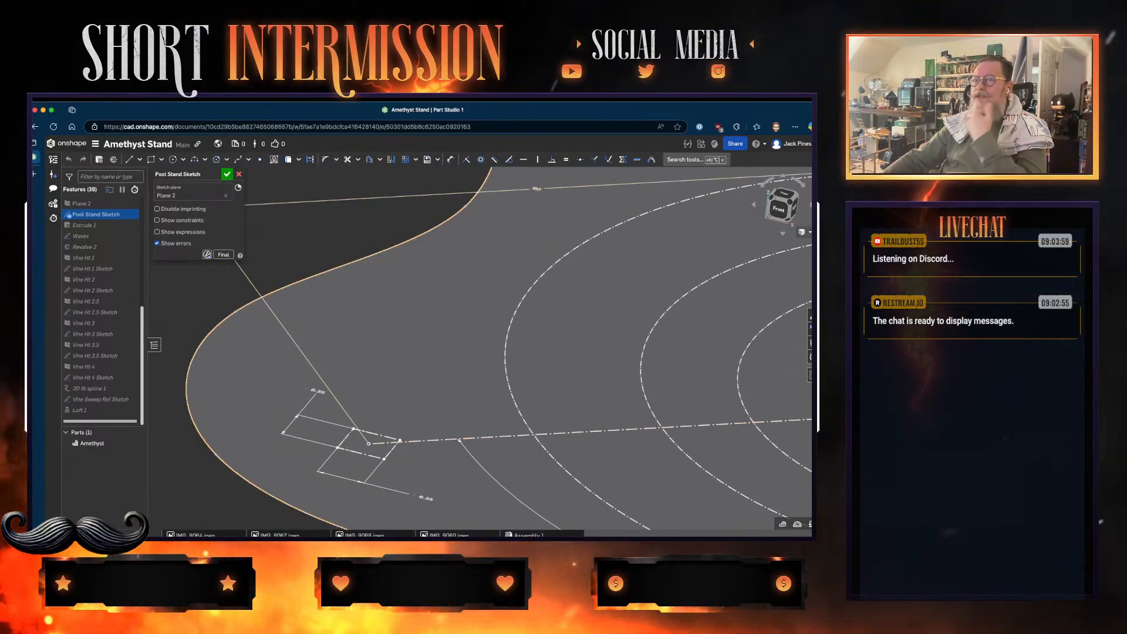
pyautogui.press('Return')
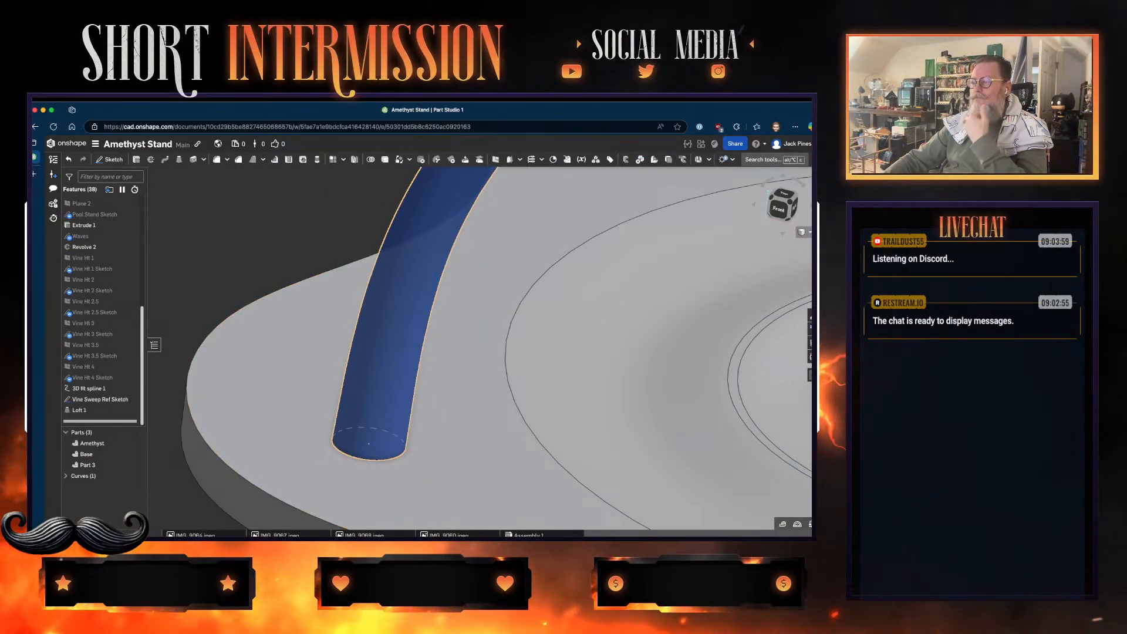
pyautogui.click(368, 461)
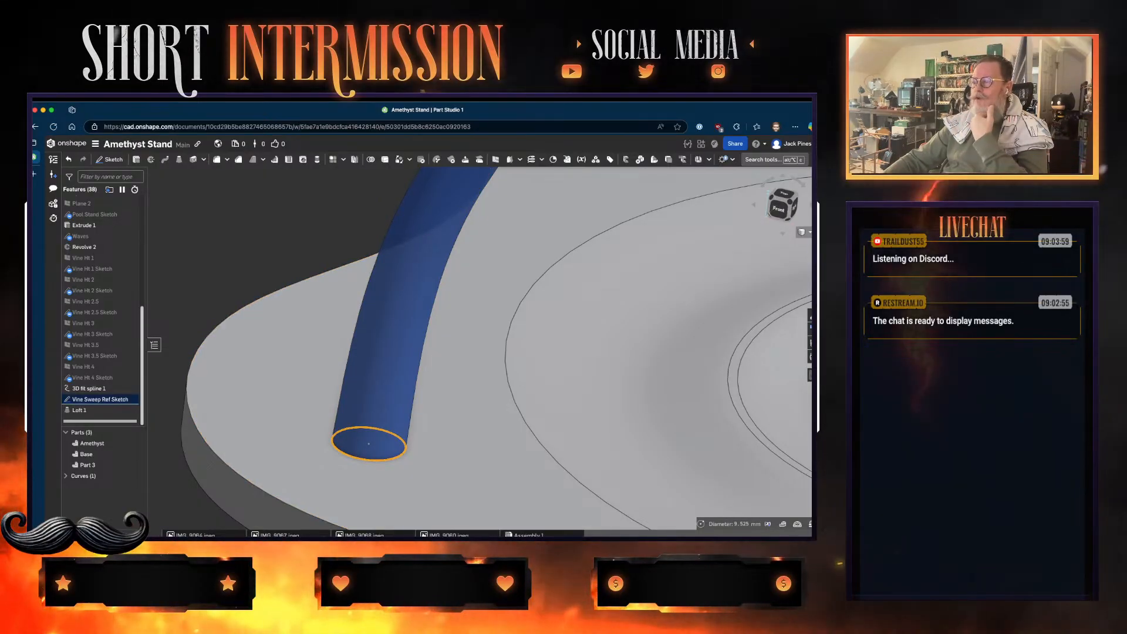
pyautogui.press('Escape')
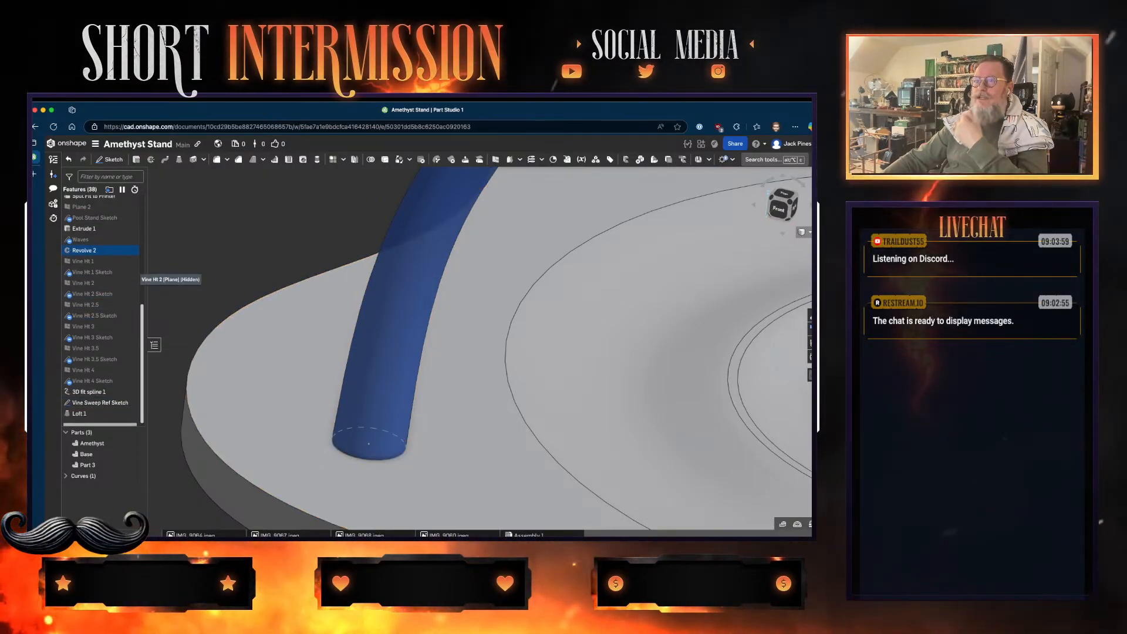
# - Convert the four sides of the small square at the vine's foot in Pool Stand Sketch from construction to regular lines
pyautogui.scroll(1, 100, 248)
pyautogui.scroll(1, 100, 240)
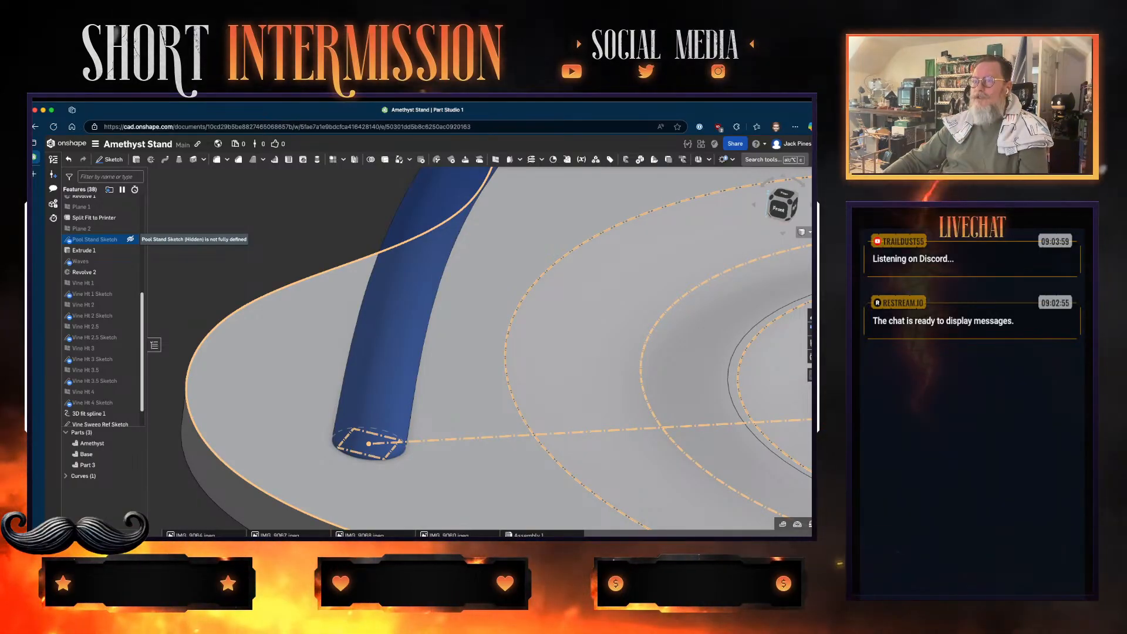
pyautogui.doubleClick(100, 239)
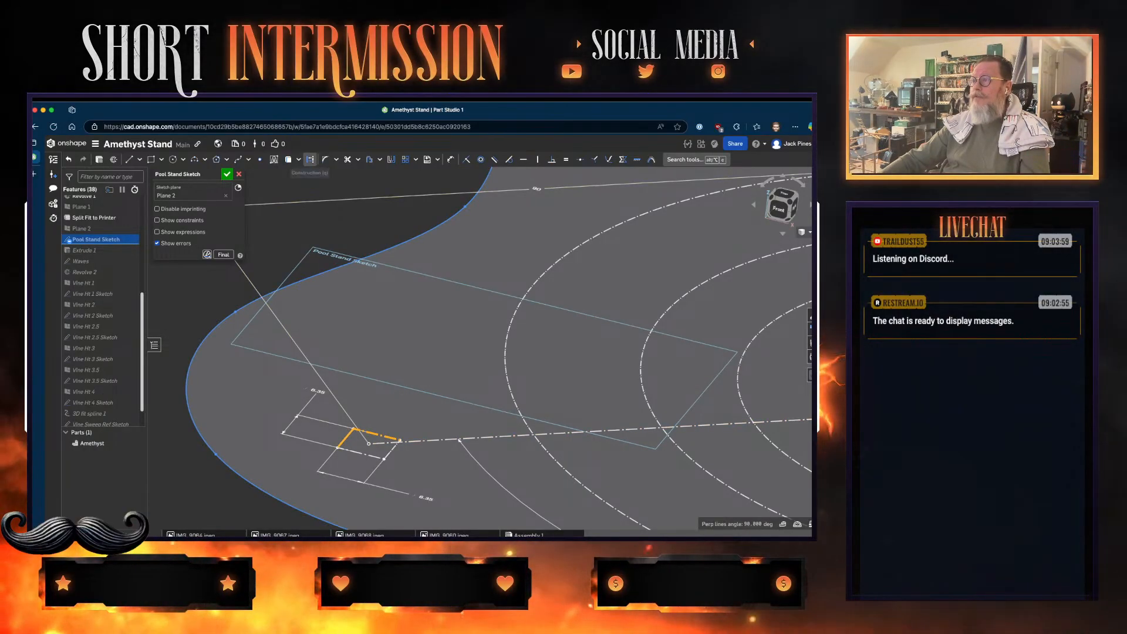
pyautogui.click(367, 440)
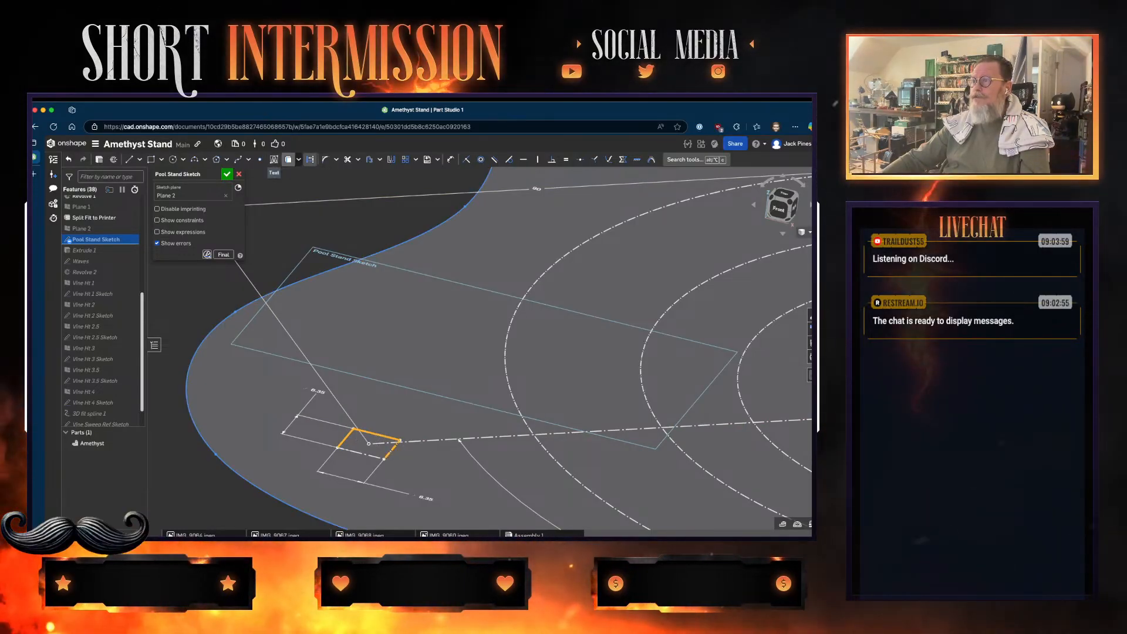
pyautogui.click(310, 159)
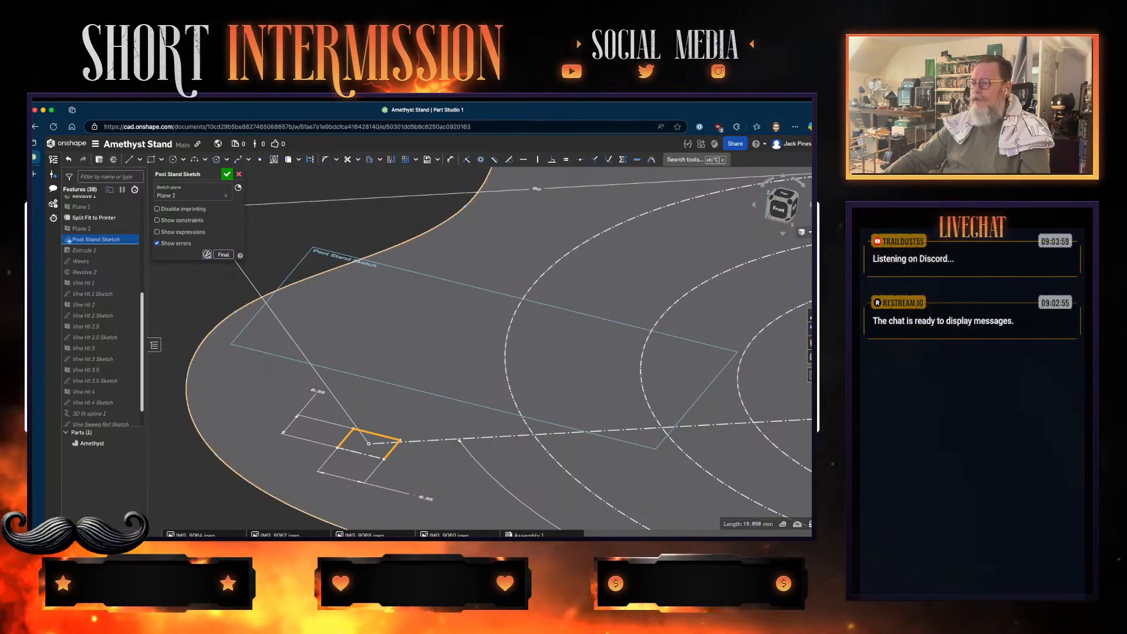
pyautogui.click(310, 159)
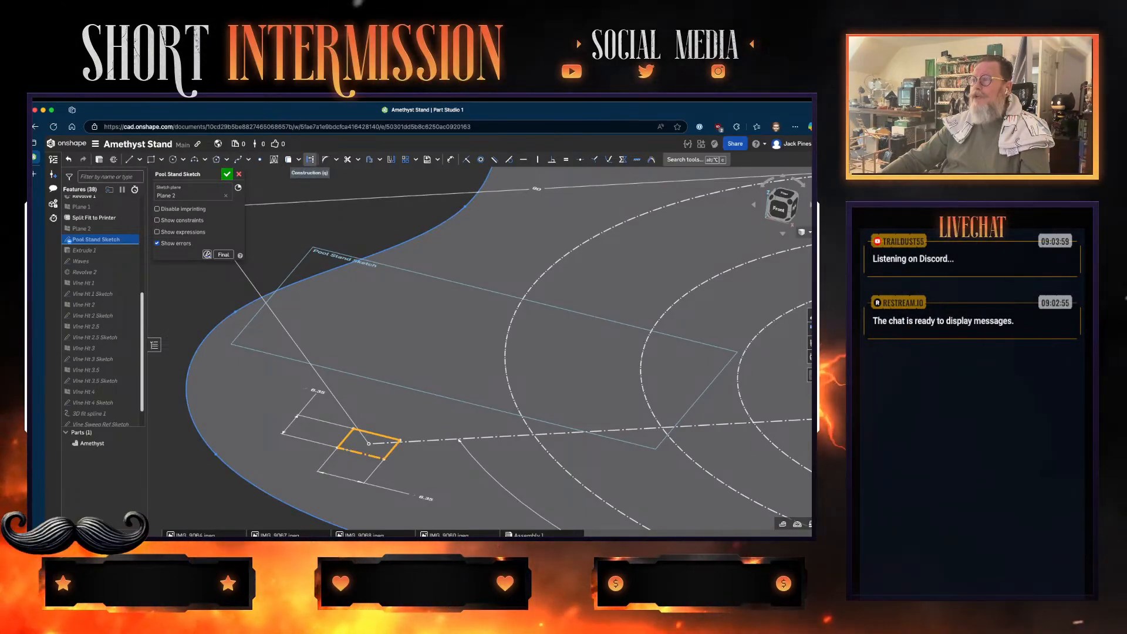
pyautogui.click(309, 159)
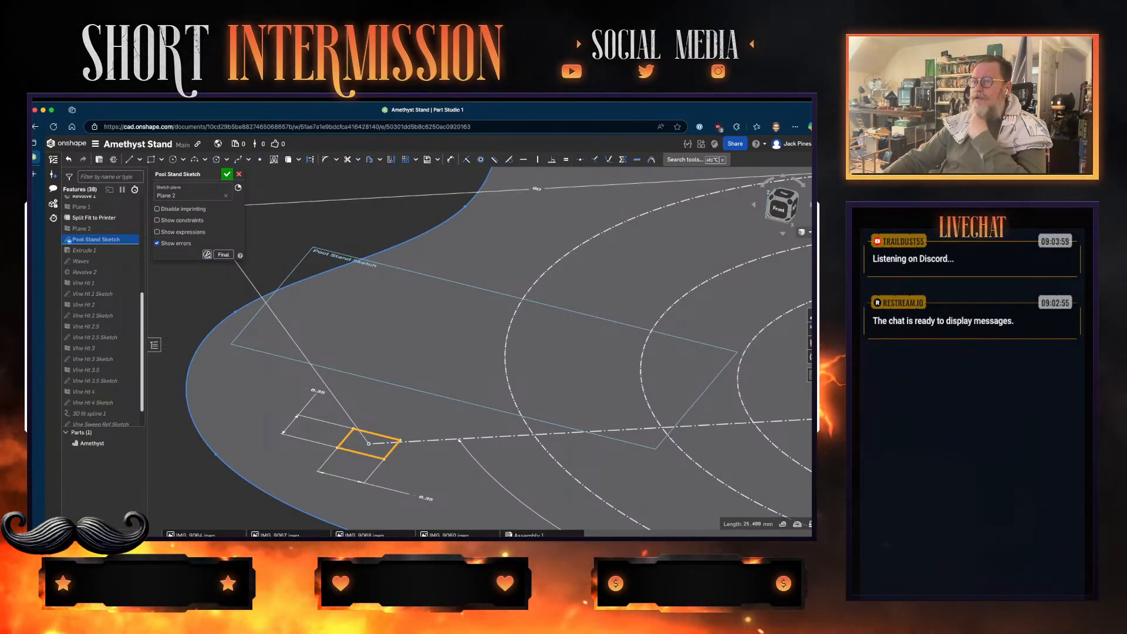
pyautogui.press('Return')
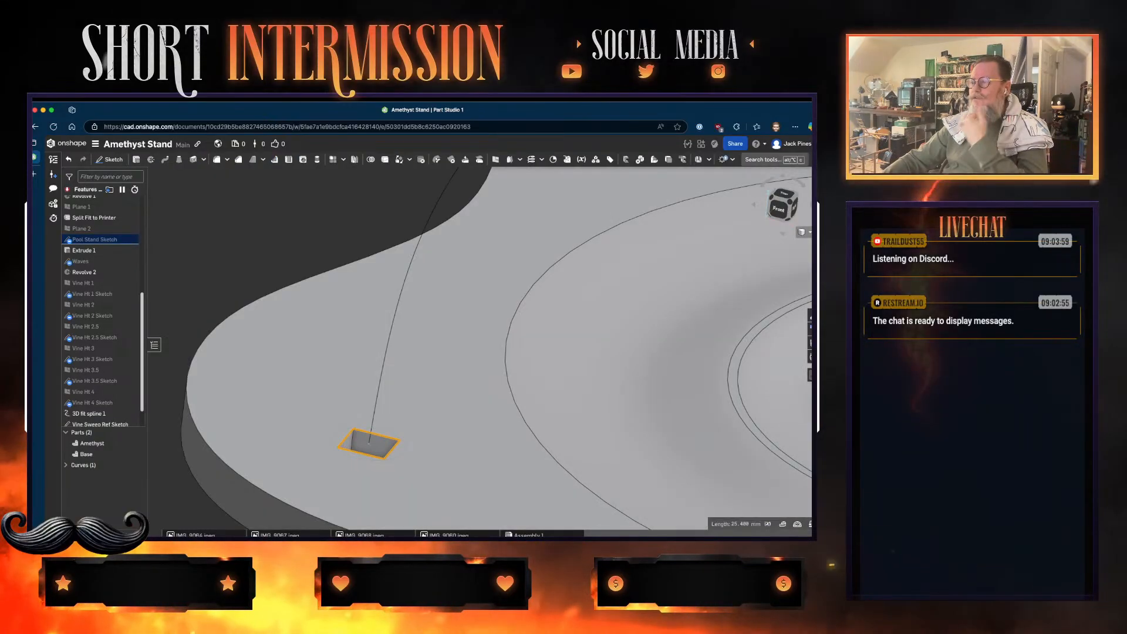
# - Open Loft 1 and inspect its Vine Sweep Ref Sketch face profile and matched edge connections around the square hole
pyautogui.moveTo(411, 323); pyautogui.dragTo(405, 381, button='right')
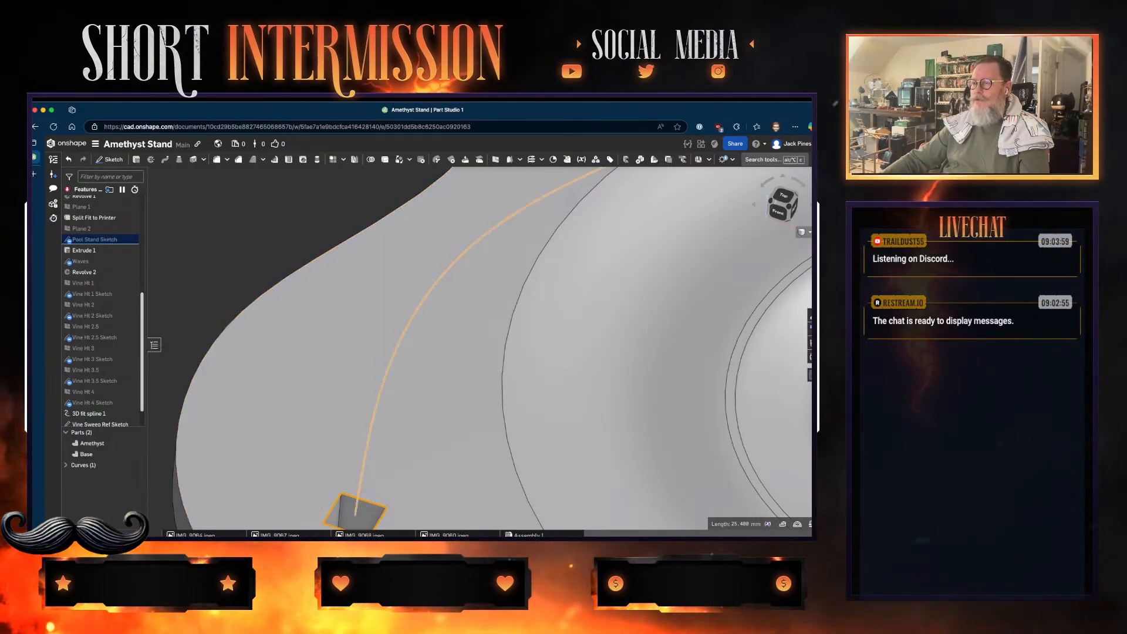
pyautogui.scroll(-1, 115, 380)
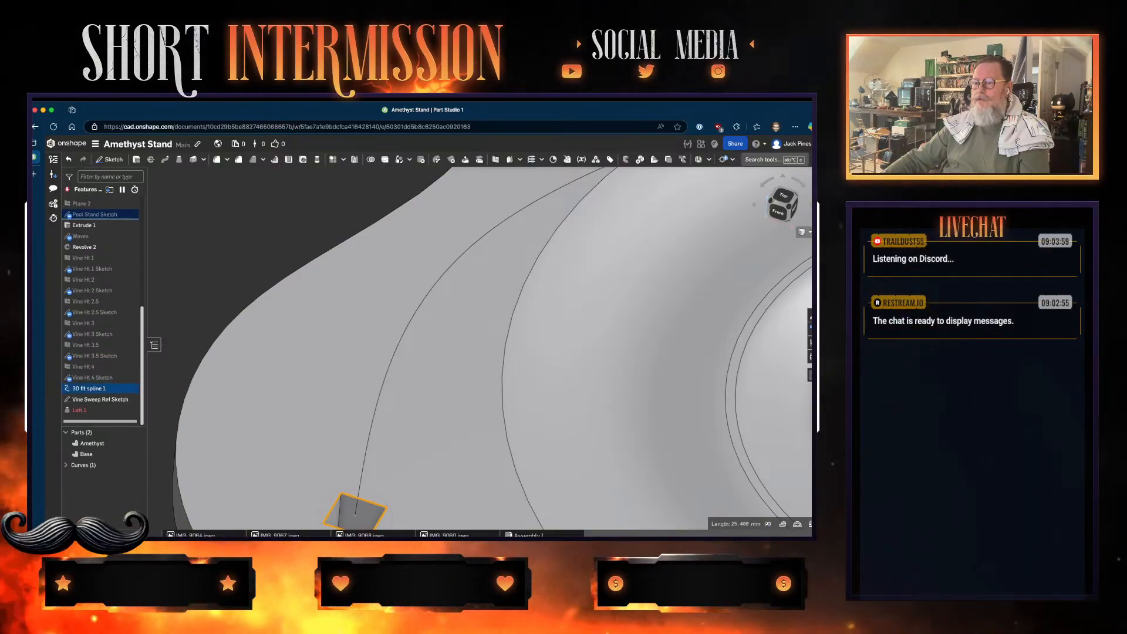
pyautogui.scroll(-1, 111, 405)
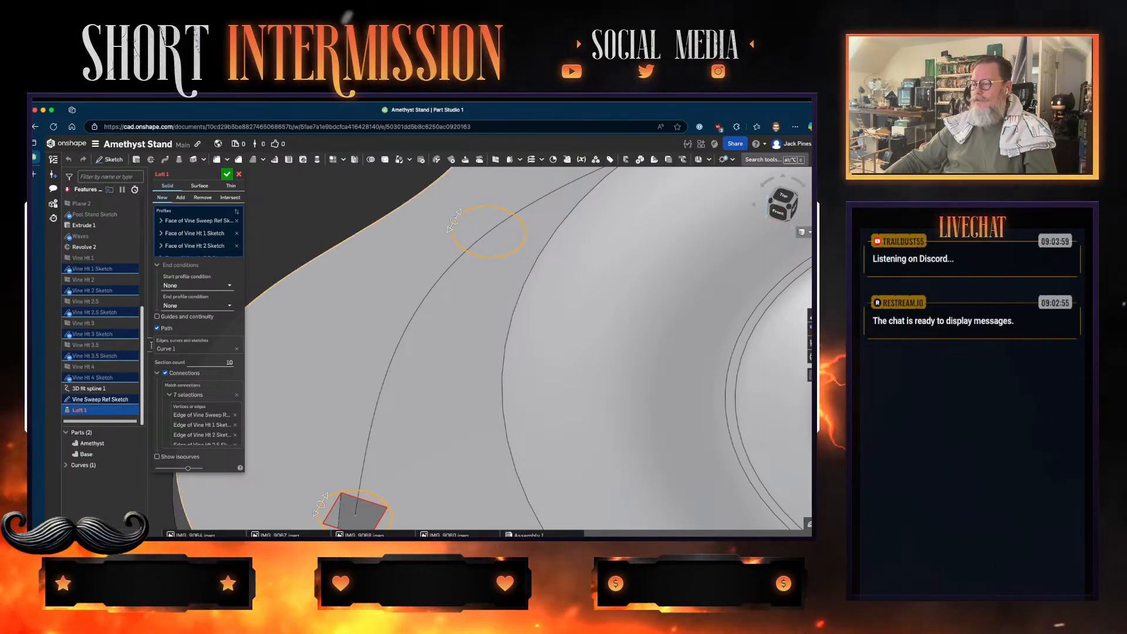
pyautogui.moveTo(482, 411); pyautogui.dragTo(470, 269, button='middle')
pyautogui.click(194, 221)
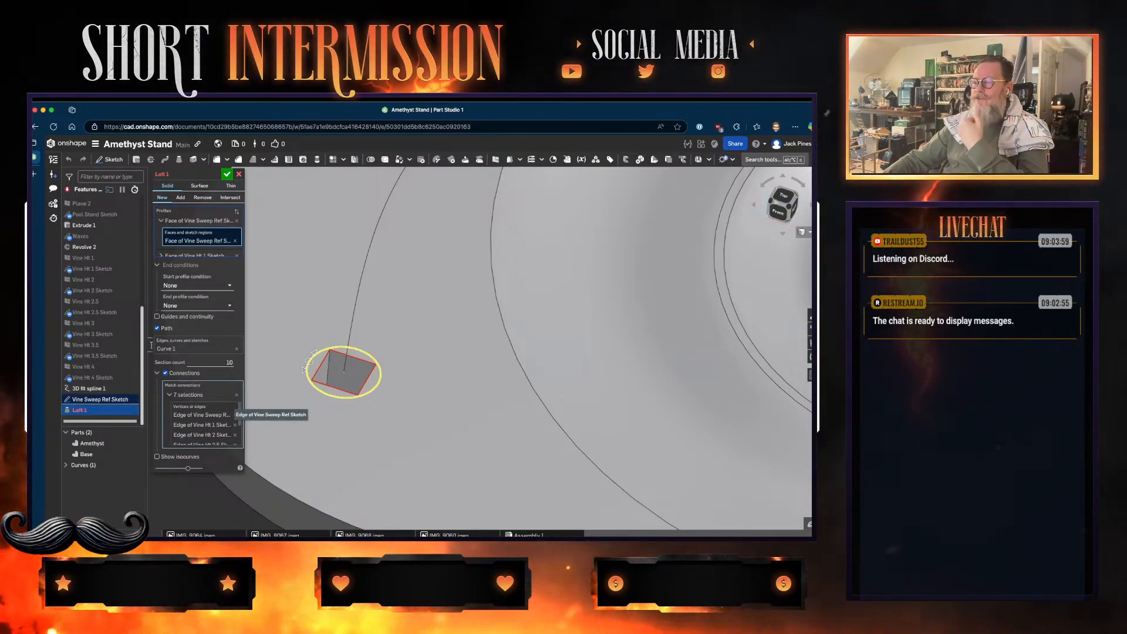
pyautogui.click(232, 416)
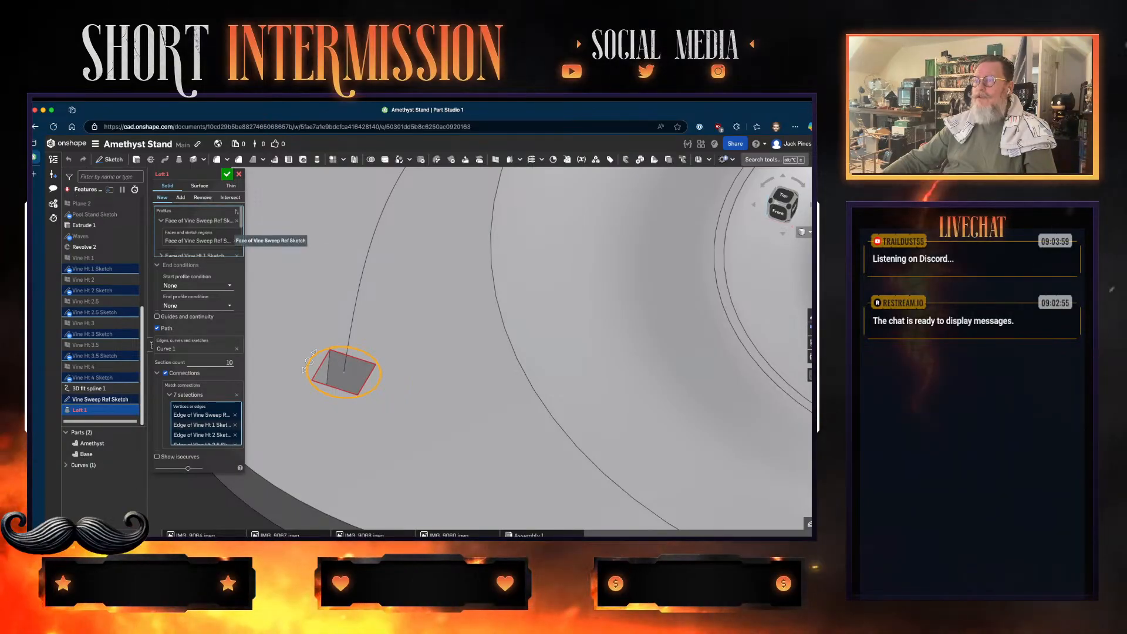
pyautogui.click(199, 220)
pyautogui.click(199, 220)
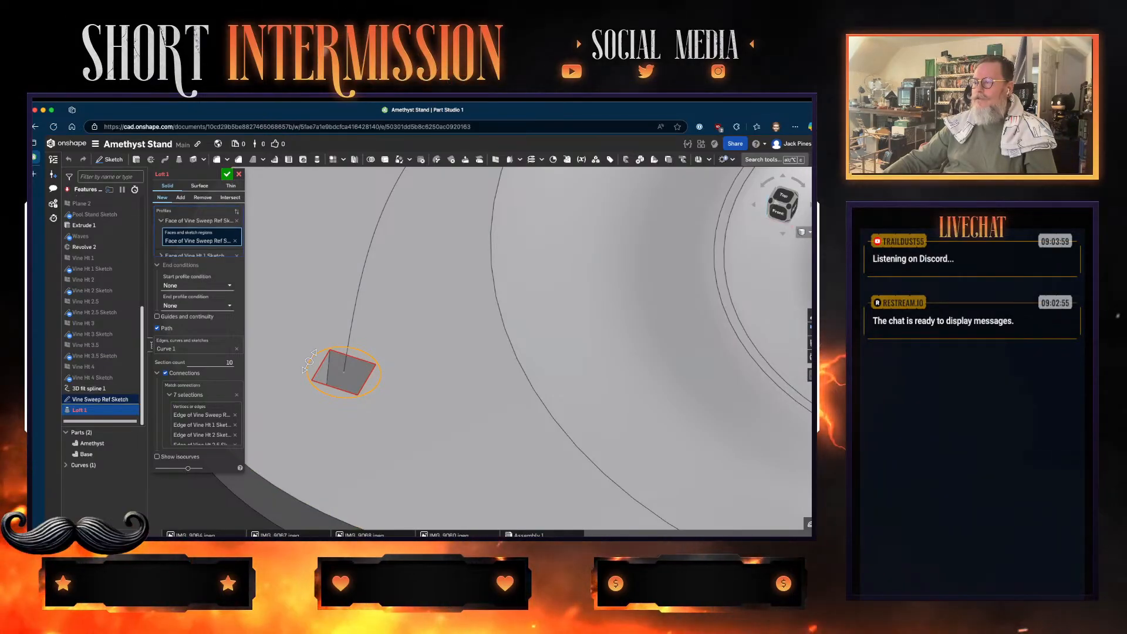
# - Try isolating the geometry at the square hole in the base, and exit the isolated view
pyautogui.rightClick(359, 362)
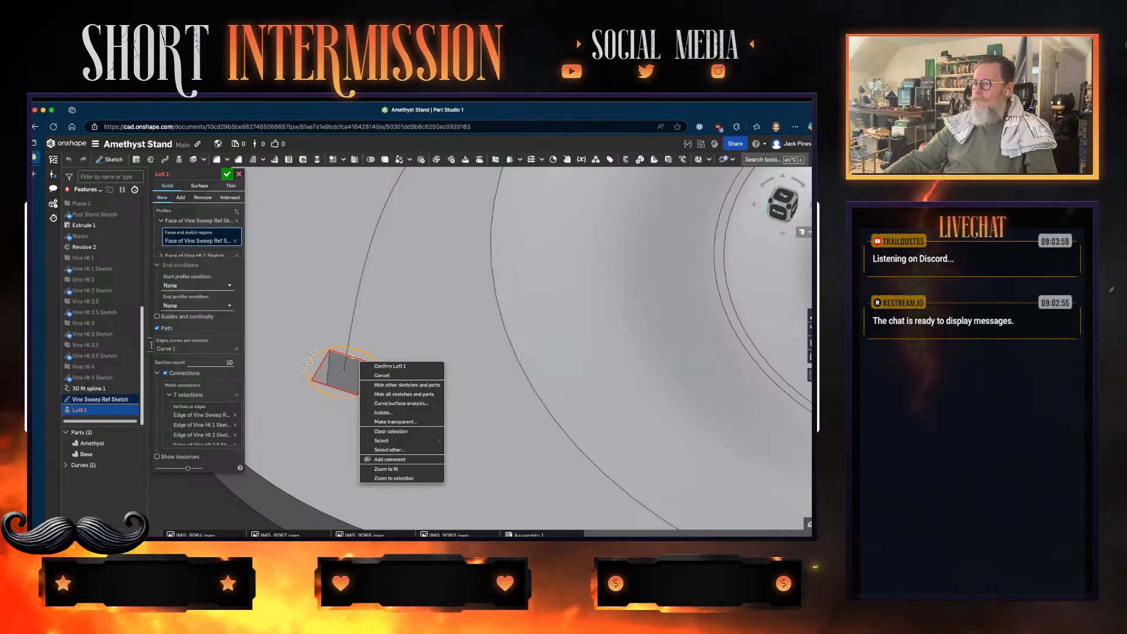
pyautogui.click(384, 413)
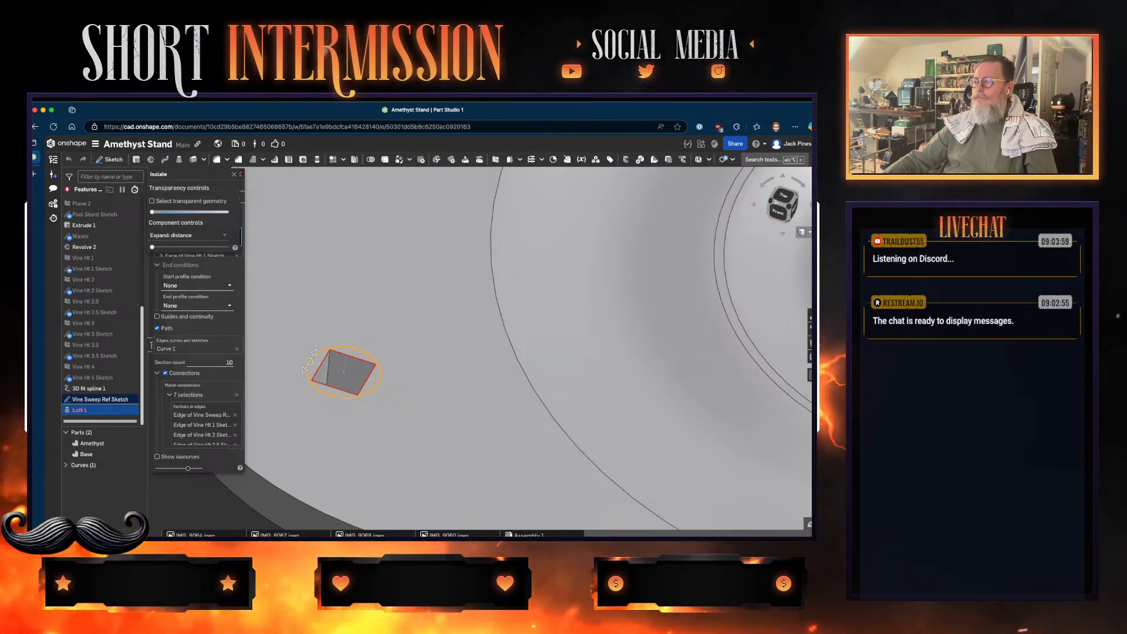
pyautogui.rightClick(367, 383)
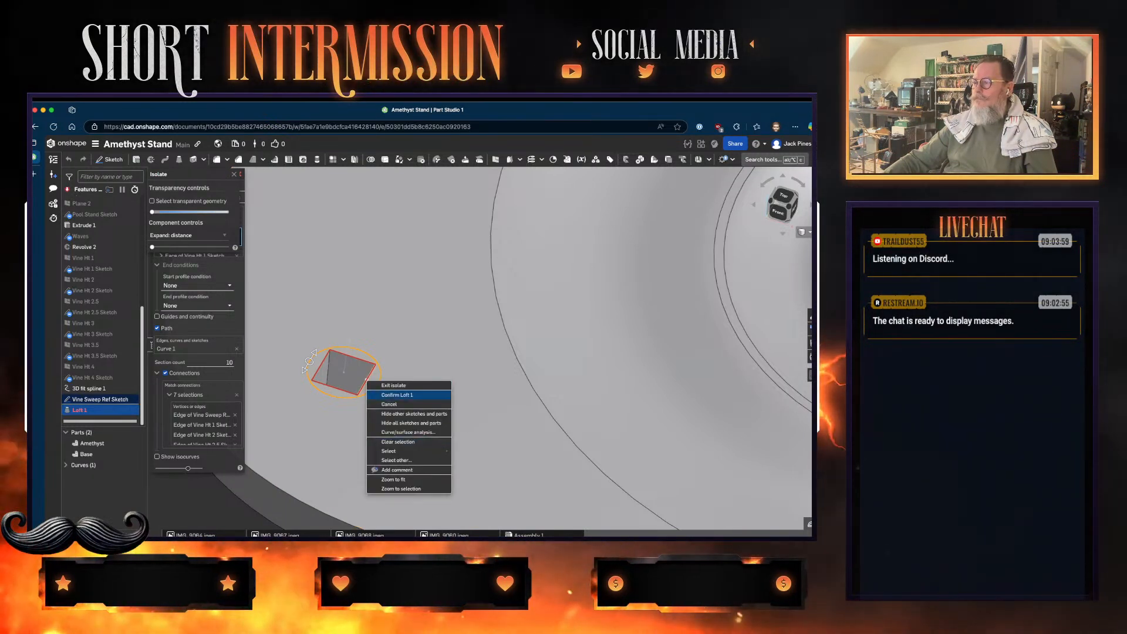
pyautogui.click(393, 385)
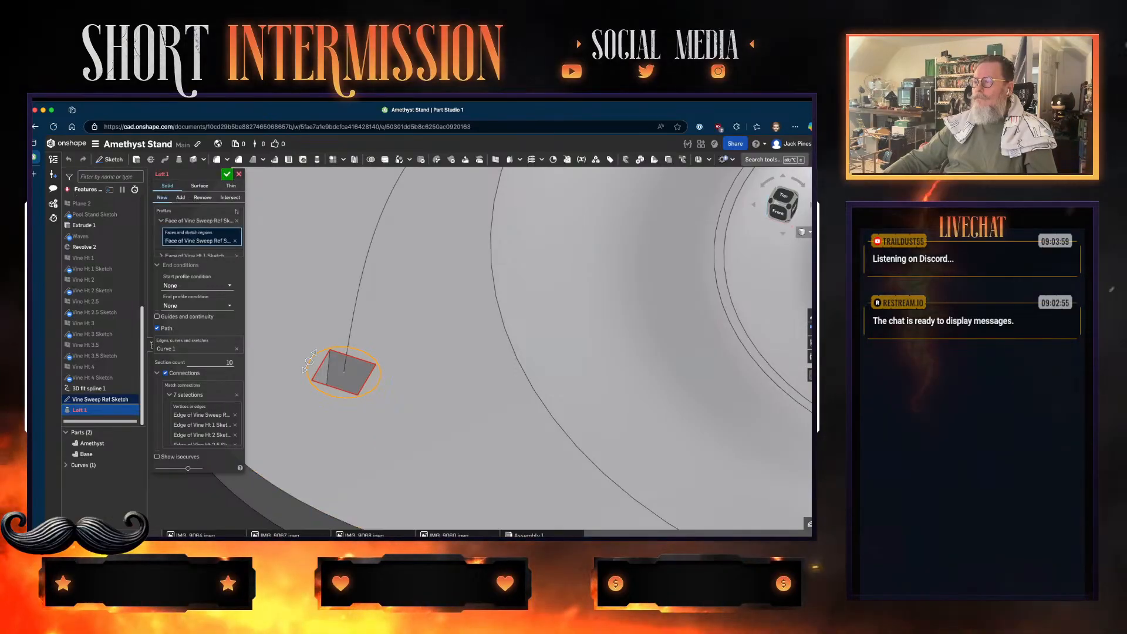
# - Complete Loft 1's bottom profile with both Vine Sweep Ref Sketch faces at the vine's foot, confirm the loft, and check the foot
pyautogui.rightClick(354, 359)
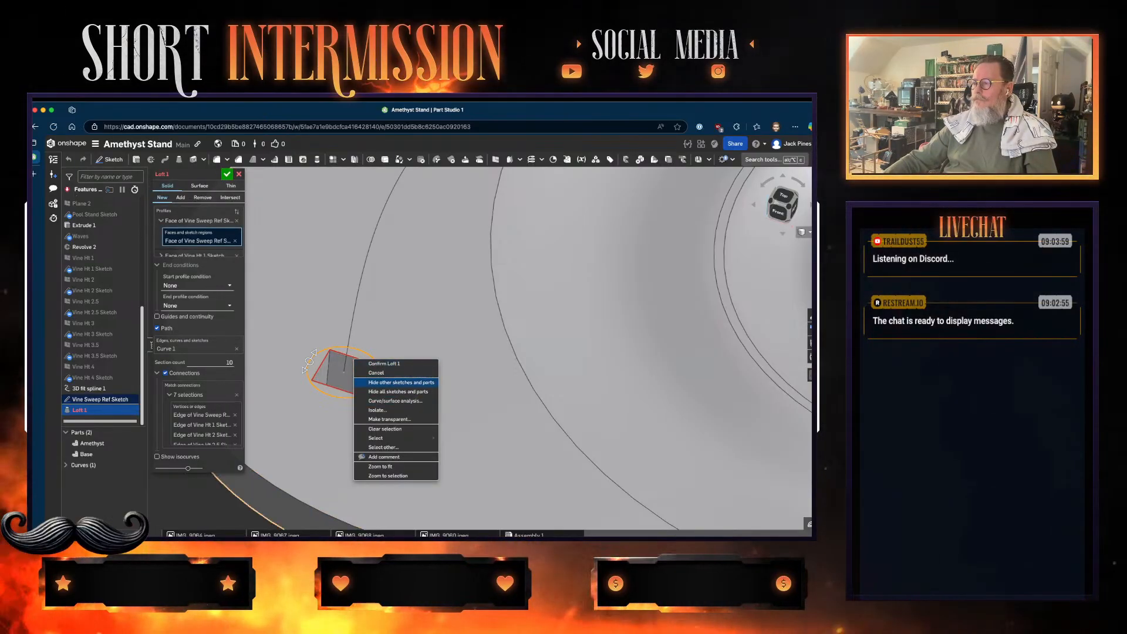
pyautogui.click(376, 410)
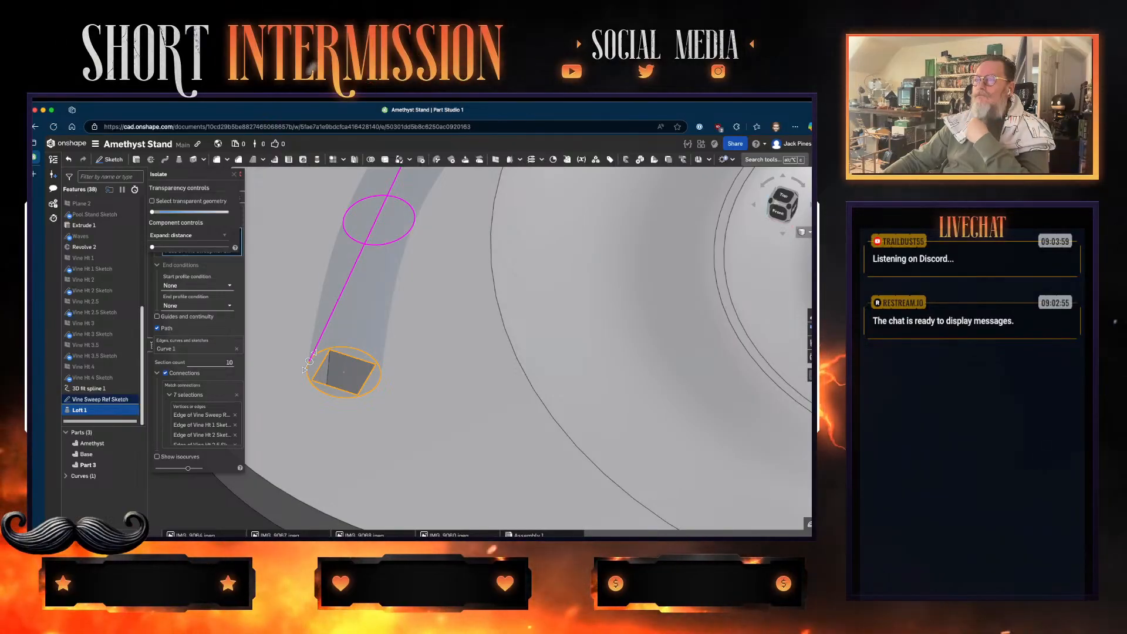
pyautogui.press('Escape')
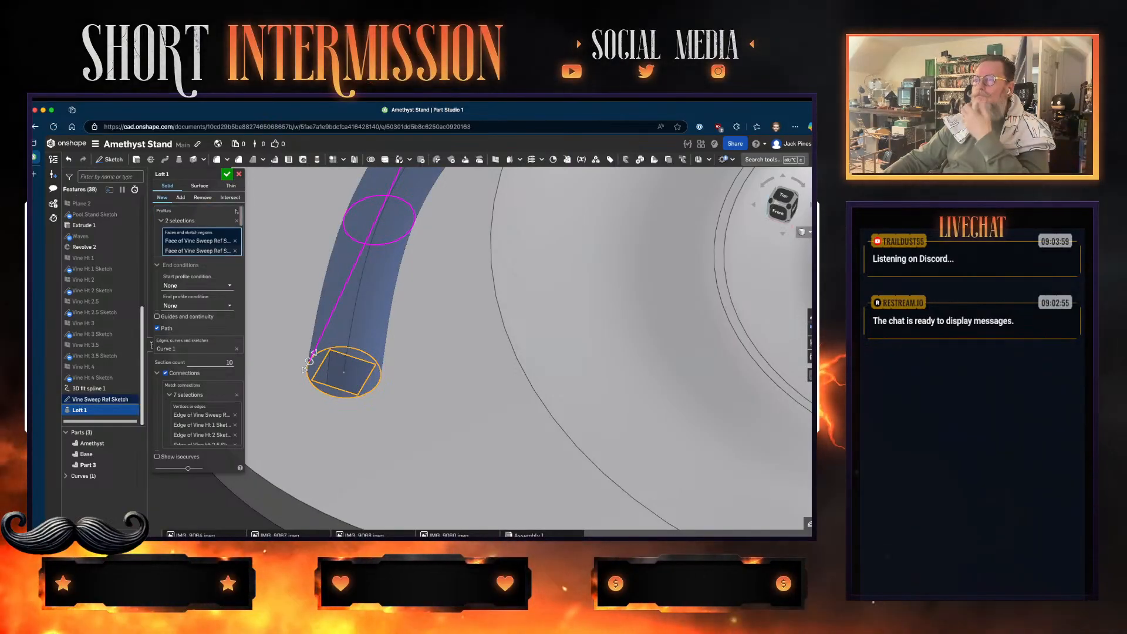
pyautogui.press('Return')
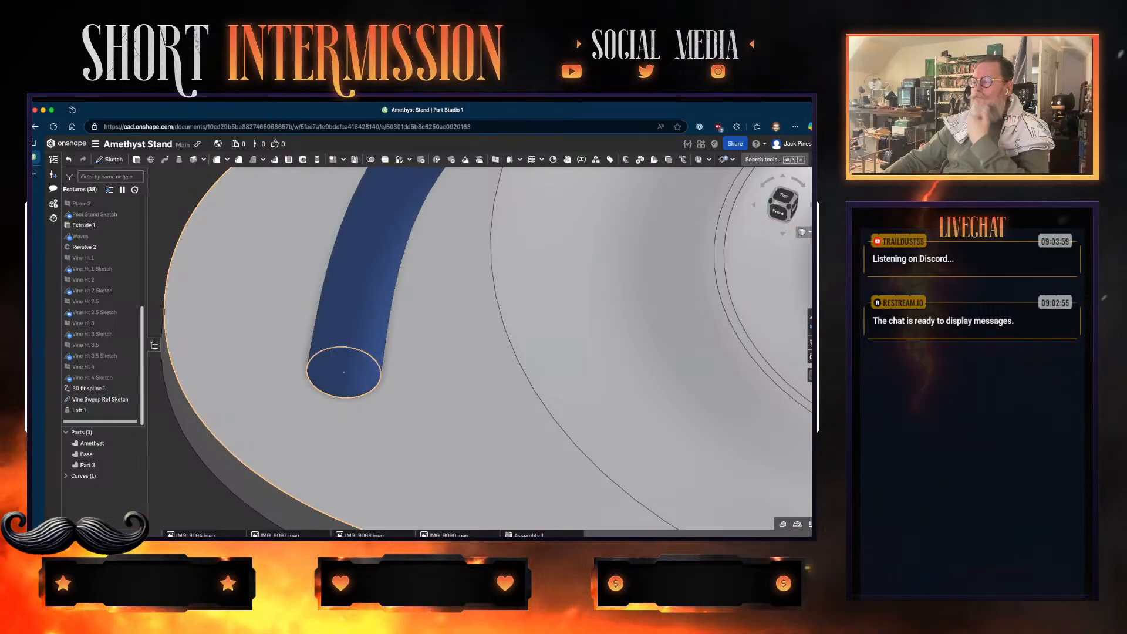
pyautogui.scroll(-3, 260, 376)
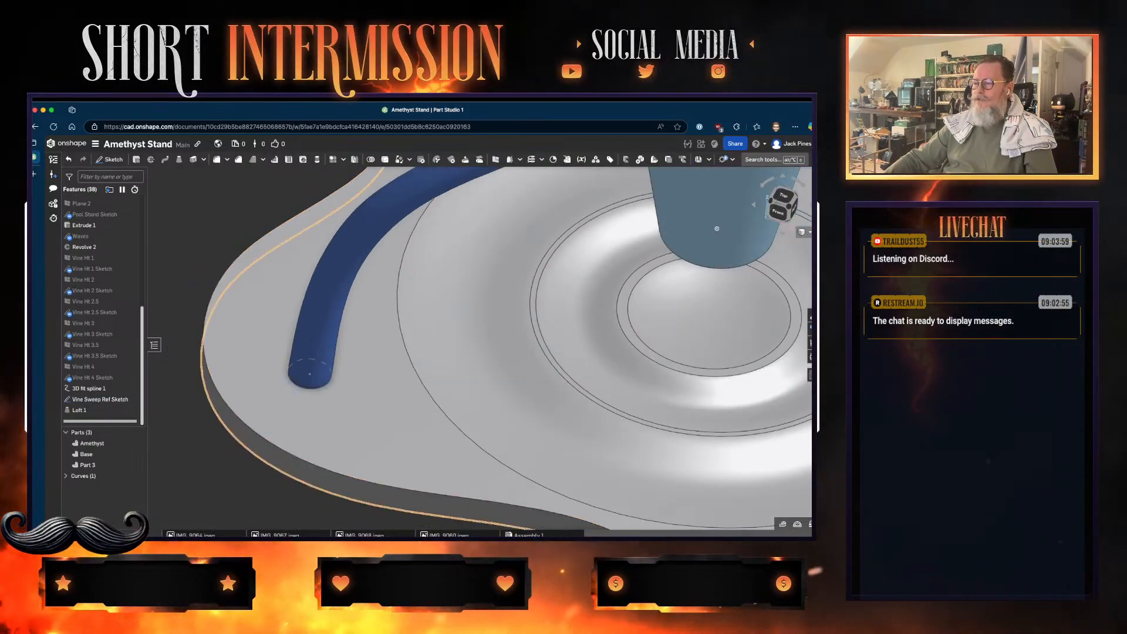
pyautogui.moveTo(717, 228); pyautogui.dragTo(637, 237, button='right')
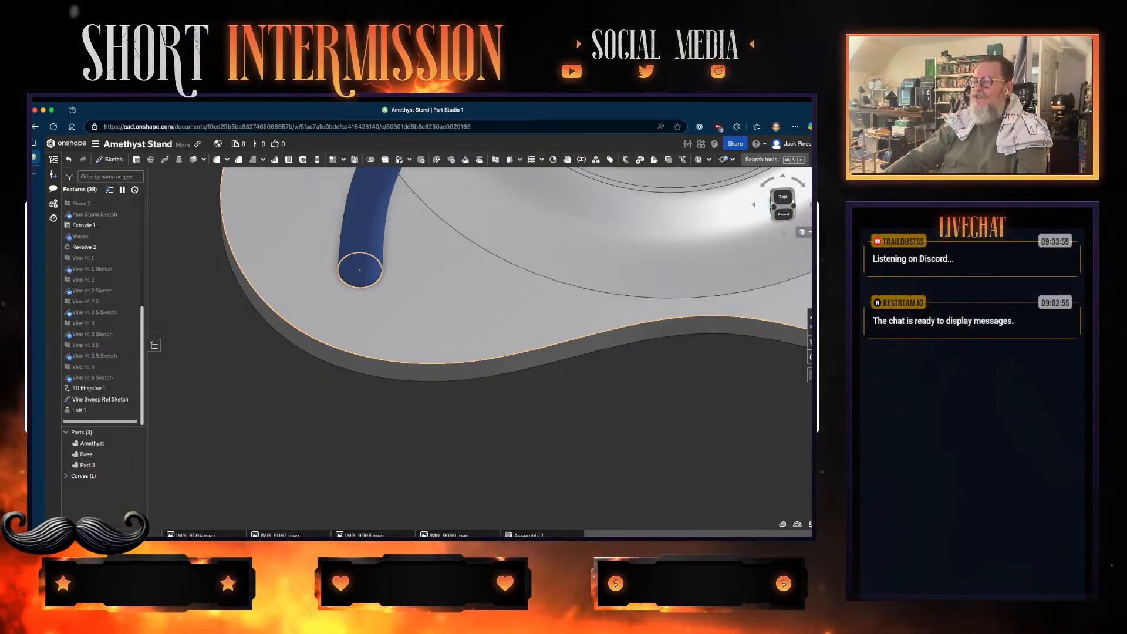
pyautogui.scroll(3, 368, 285)
pyautogui.moveTo(368, 285)
pyautogui.mouseDown(button='right')
pyautogui.moveTo(361, 174)
pyautogui.moveTo(370, 299)
pyautogui.mouseUp(button='right')
pyautogui.scroll(-5, 339, 300)
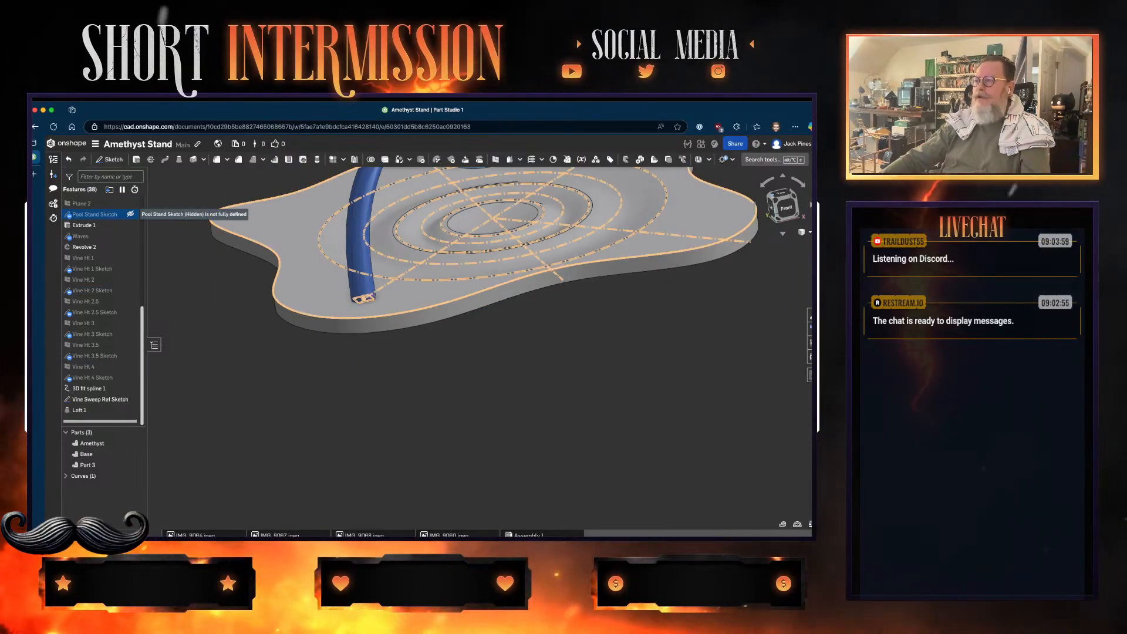
pyautogui.doubleClick(100, 214)
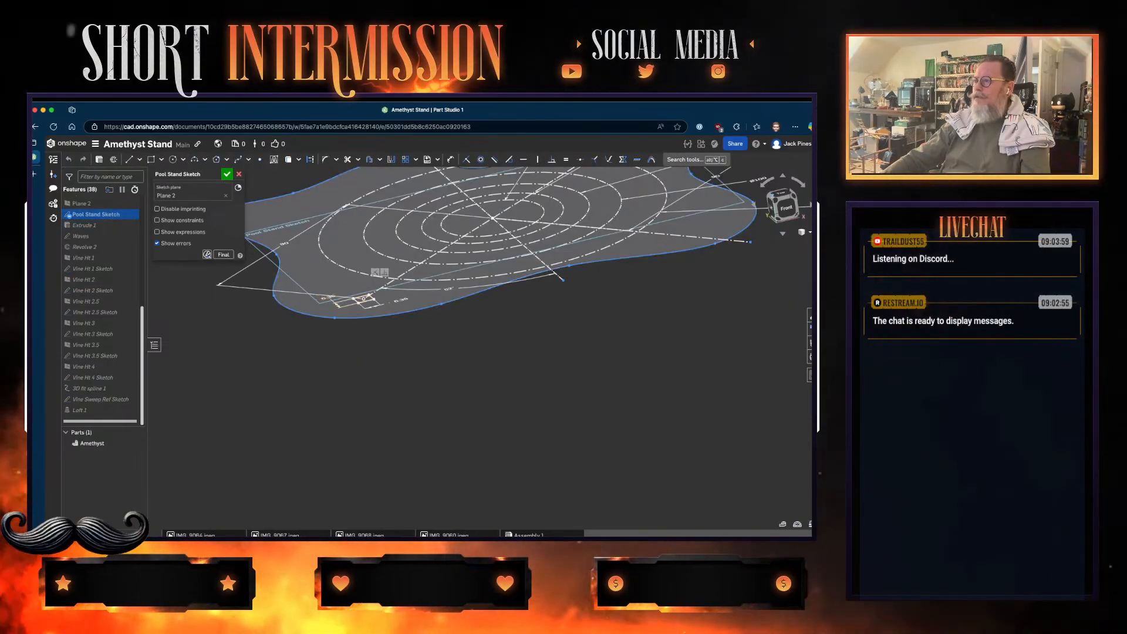
pyautogui.scroll(8, 370, 294)
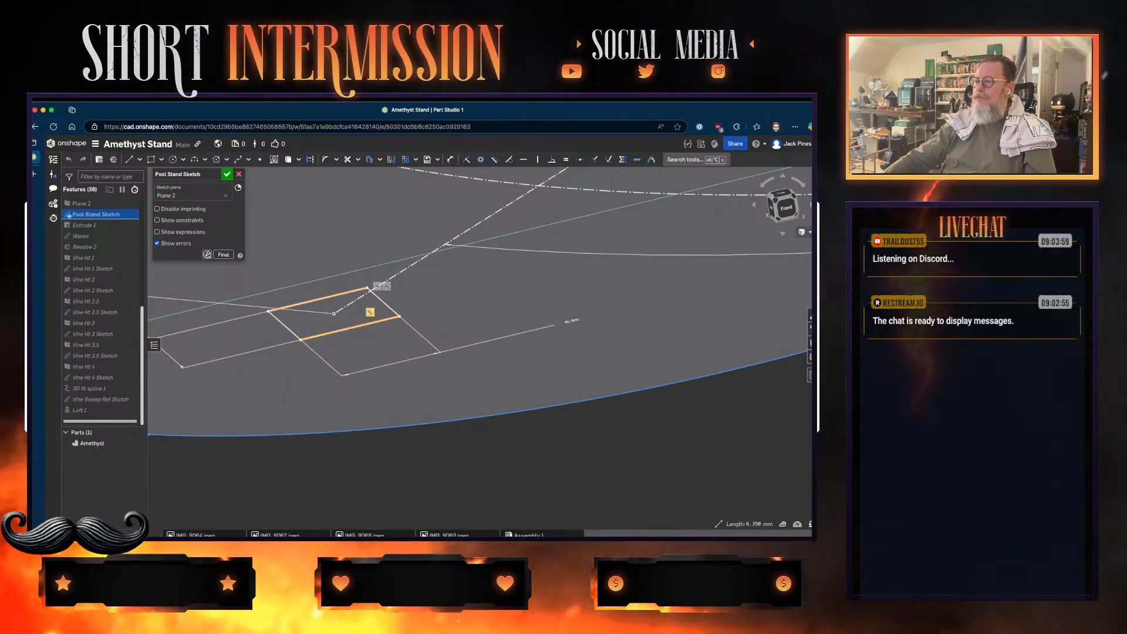
pyautogui.click(369, 323)
pyautogui.click(378, 298)
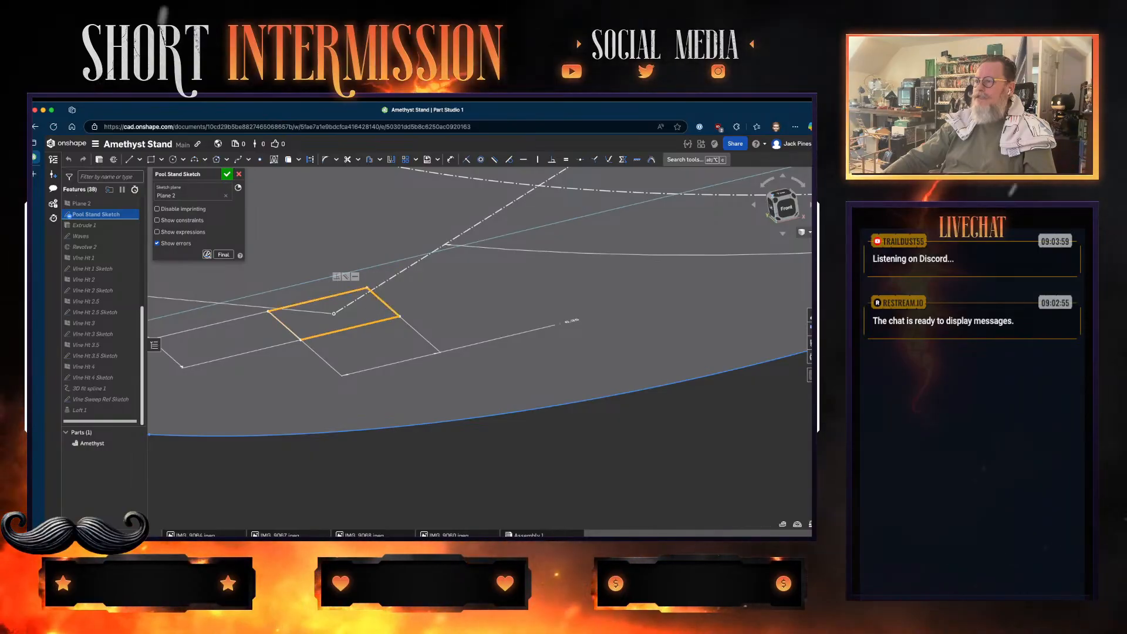
pyautogui.scroll(-1, 502, 283)
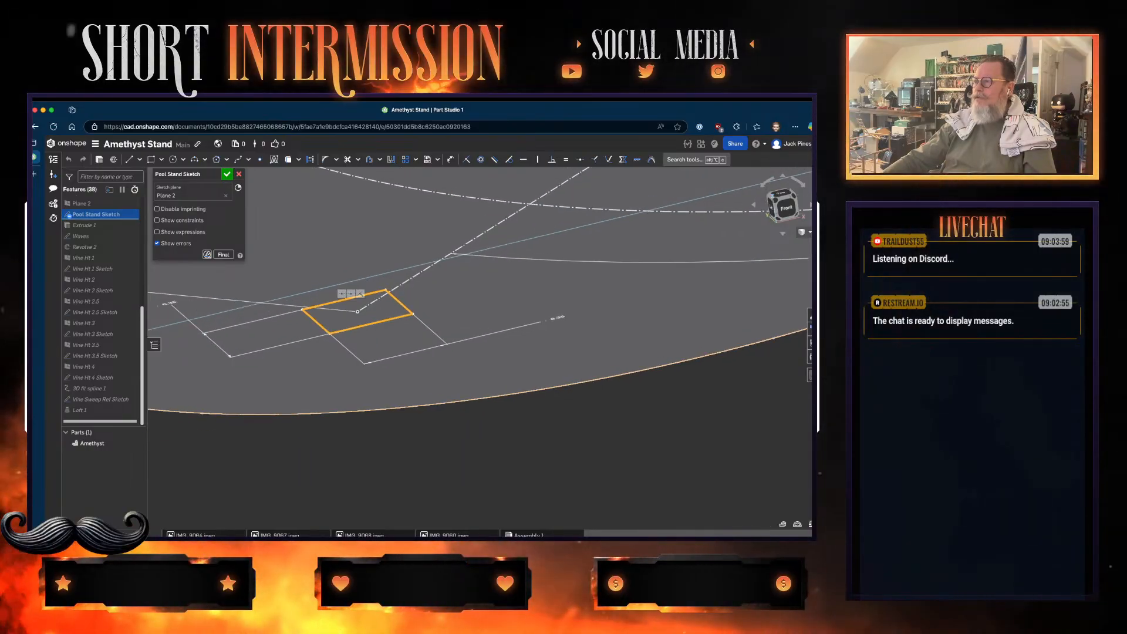
pyautogui.scroll(3, 523, 269)
pyautogui.scroll(-3, 523, 269)
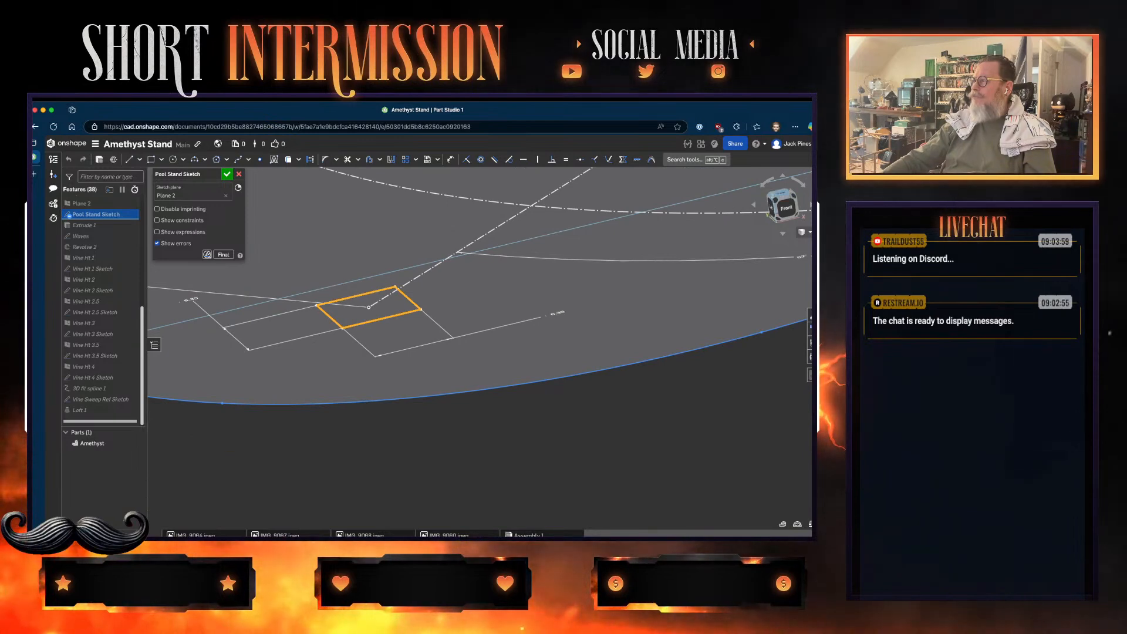
pyautogui.press('n')
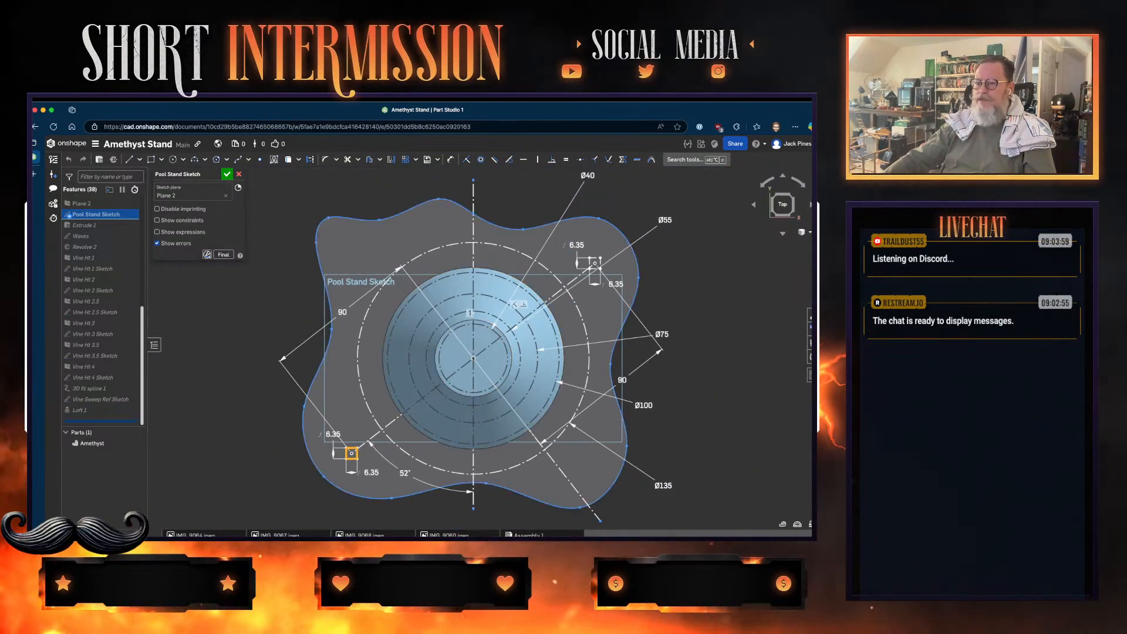
pyautogui.click(135, 443)
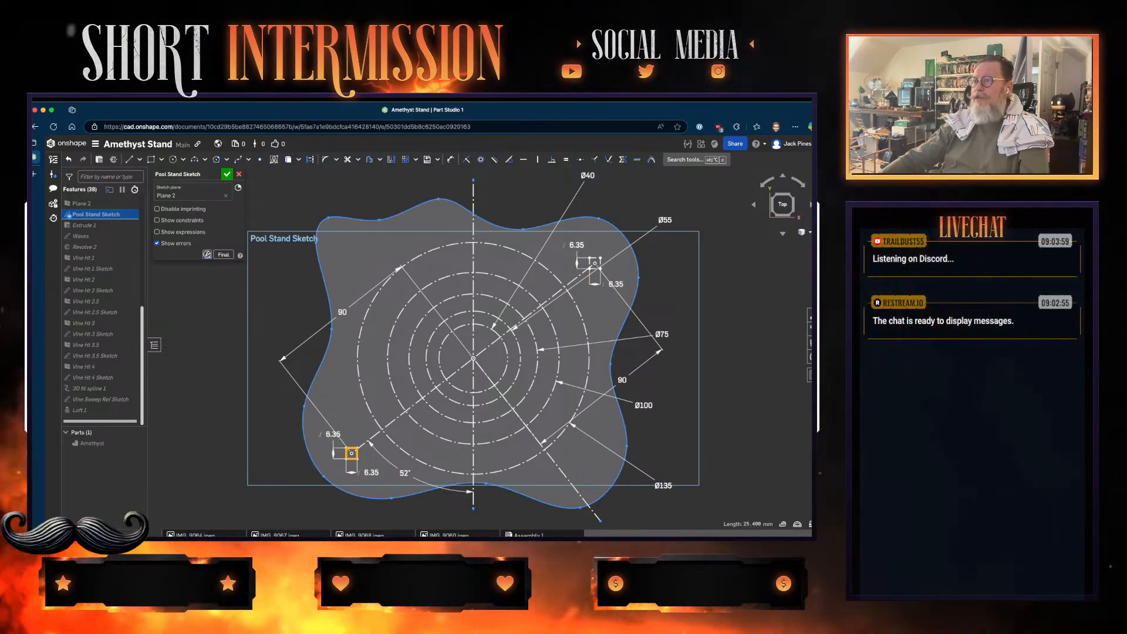
pyautogui.click(238, 173)
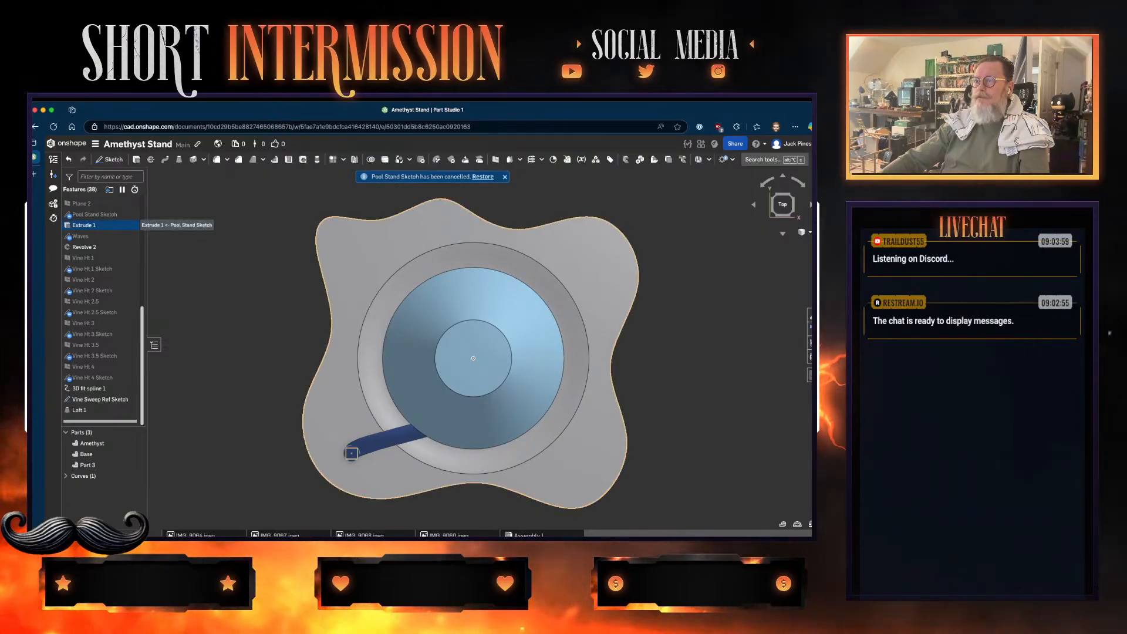
pyautogui.doubleClick(97, 215)
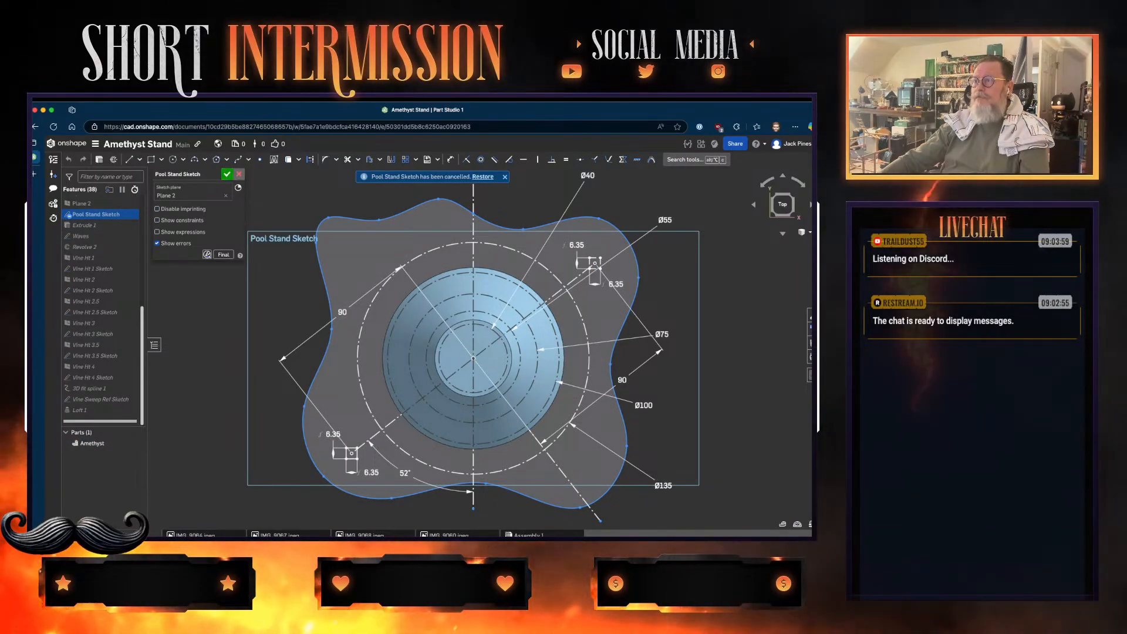
pyautogui.click(238, 174)
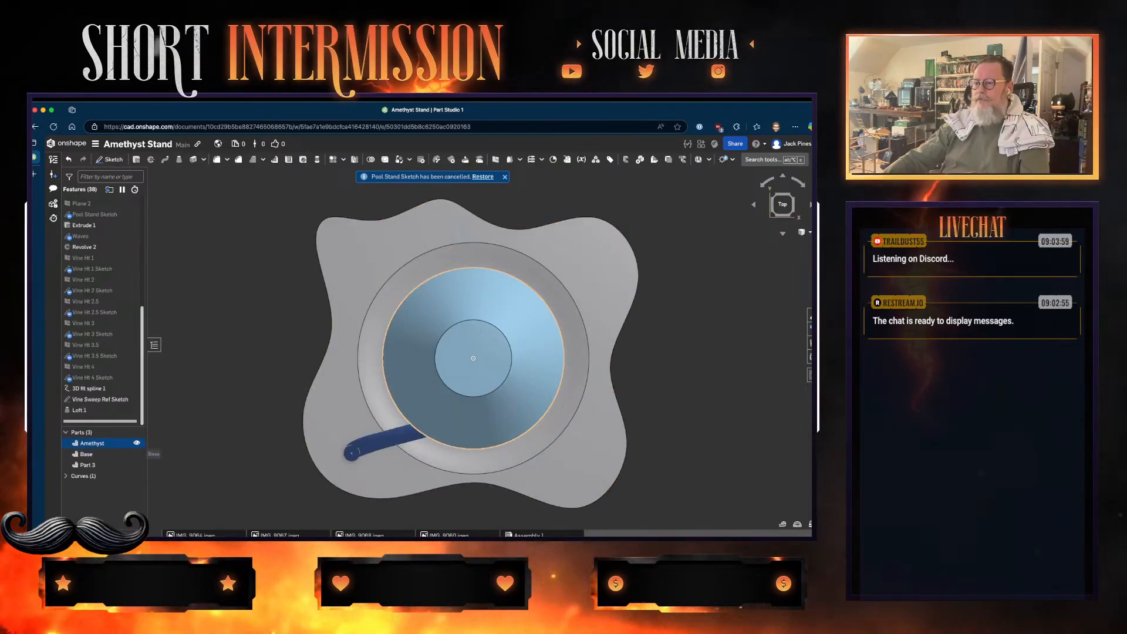
# - Hide the Amethyst part and rename Part 3 to Tendril
pyautogui.click(137, 443)
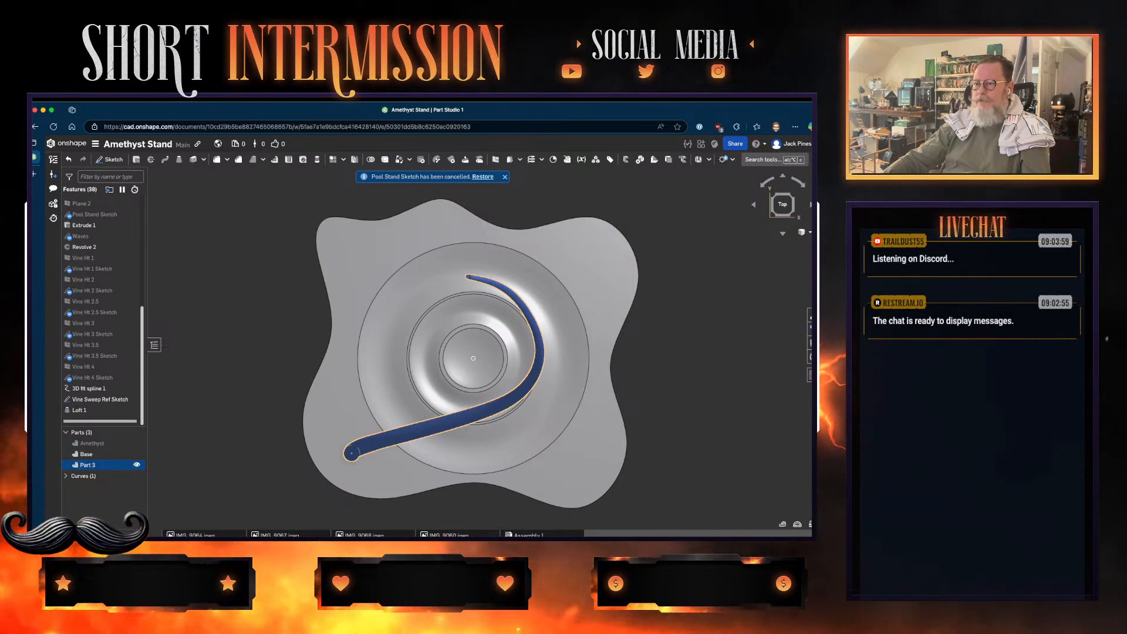
pyautogui.rightClick(103, 464)
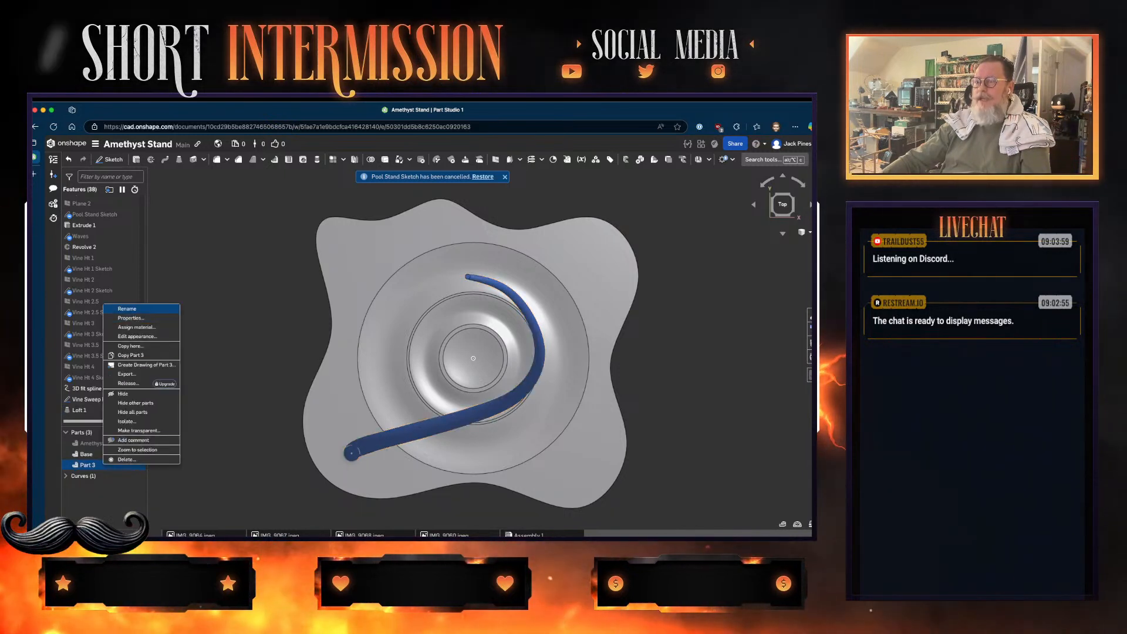
pyautogui.click(127, 309)
pyautogui.write('Tendril')
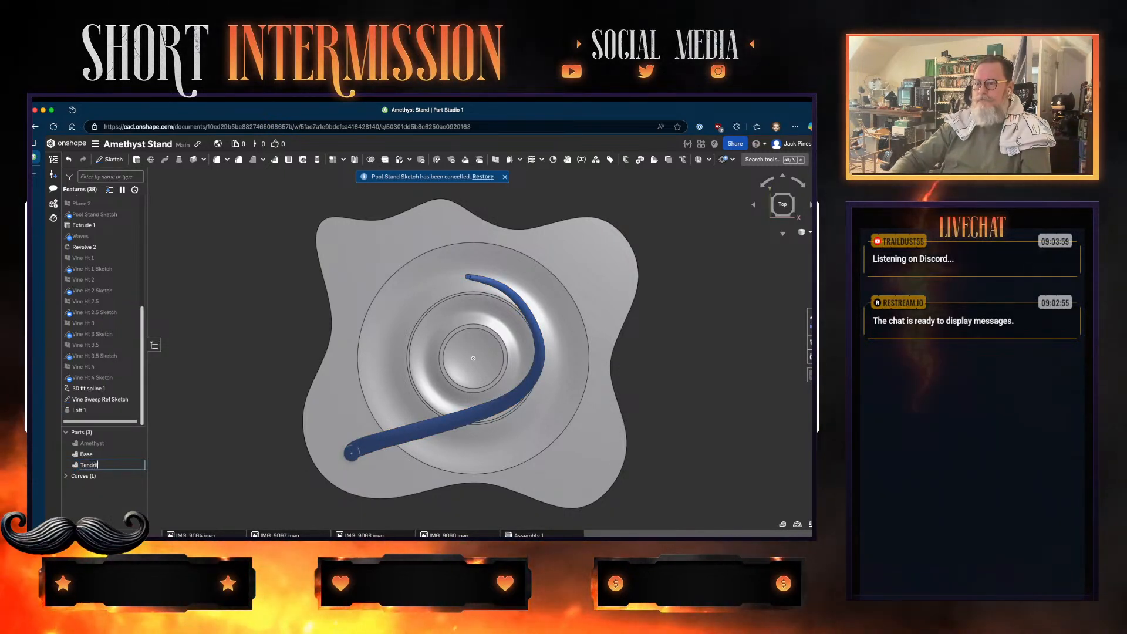
pyautogui.press('Return')
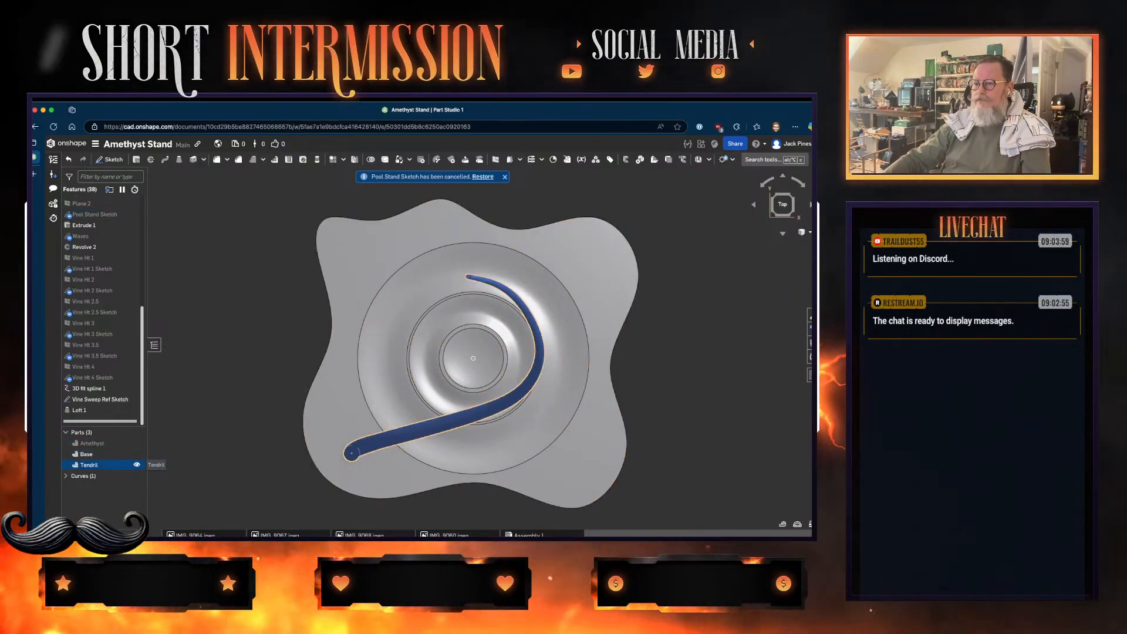
# - Hide the Tendril and convert the construction square opposite the vine's foot in Pool Stand Sketch to regular lines
pyautogui.click(136, 464)
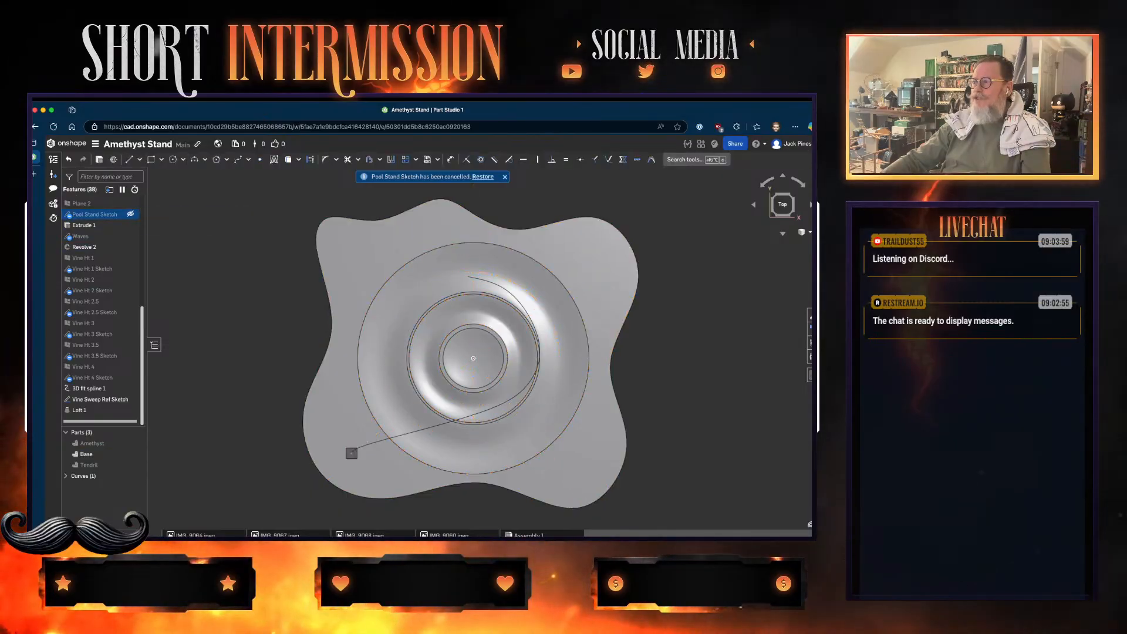
pyautogui.doubleClick(100, 214)
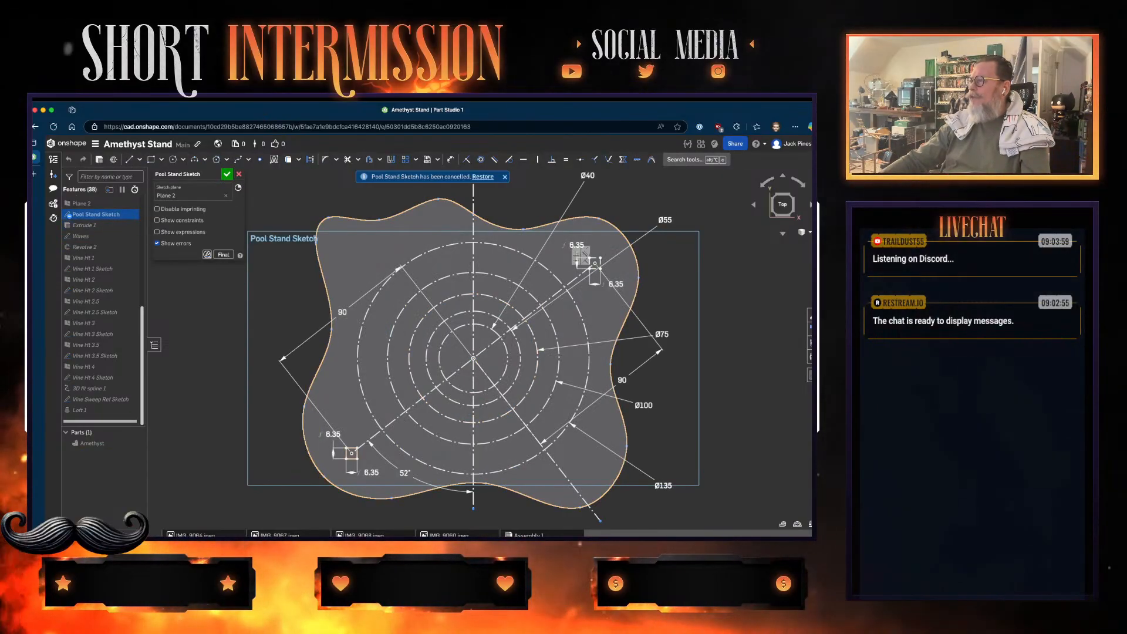
pyautogui.scroll(5, 601, 262)
pyautogui.scroll(2, 586, 261)
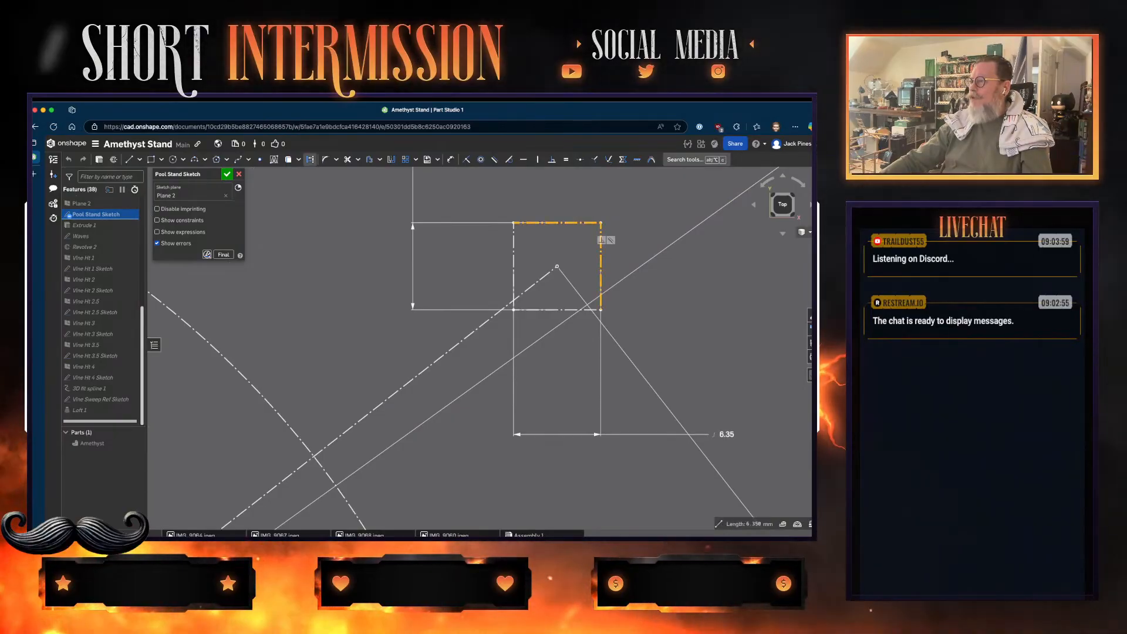
pyautogui.click(601, 238)
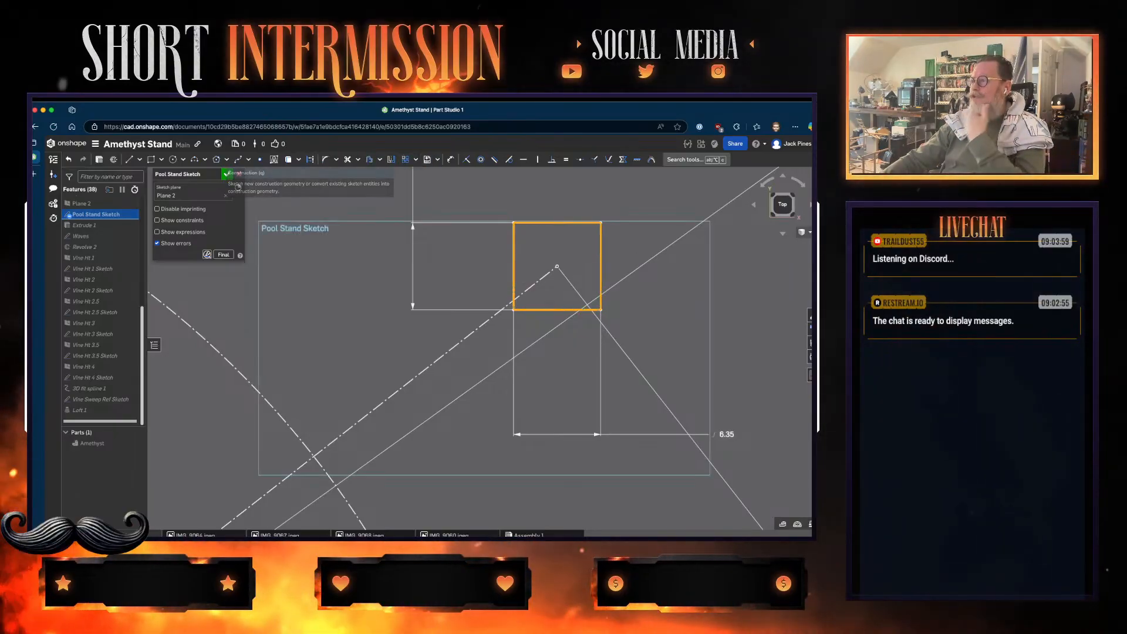
pyautogui.click(309, 159)
pyautogui.scroll(-5, 410, 290)
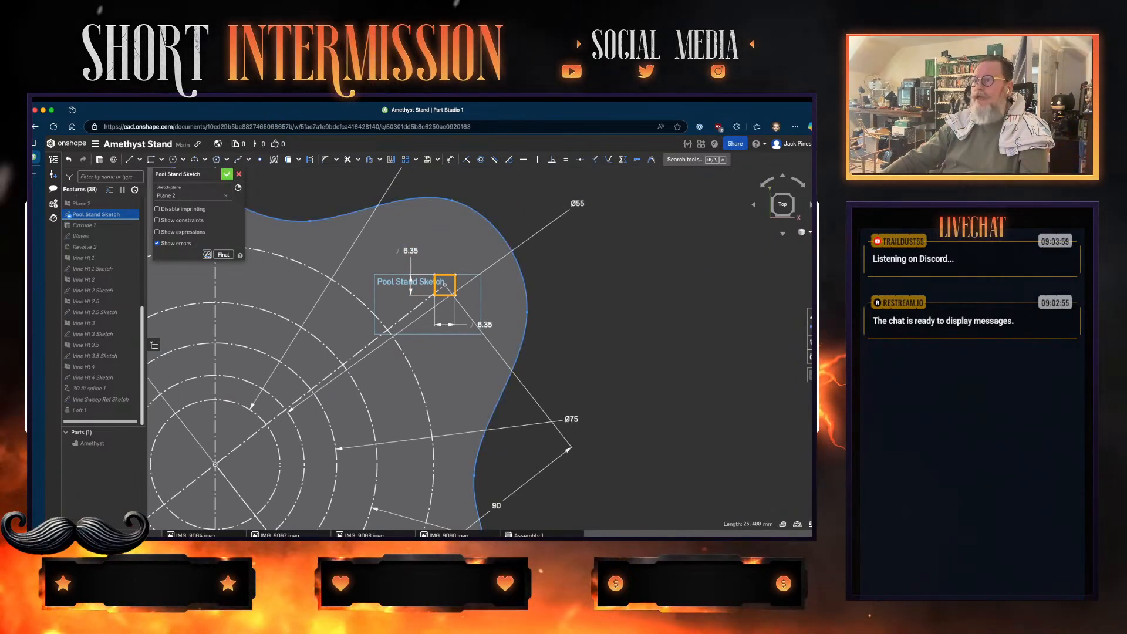
pyautogui.press('Return')
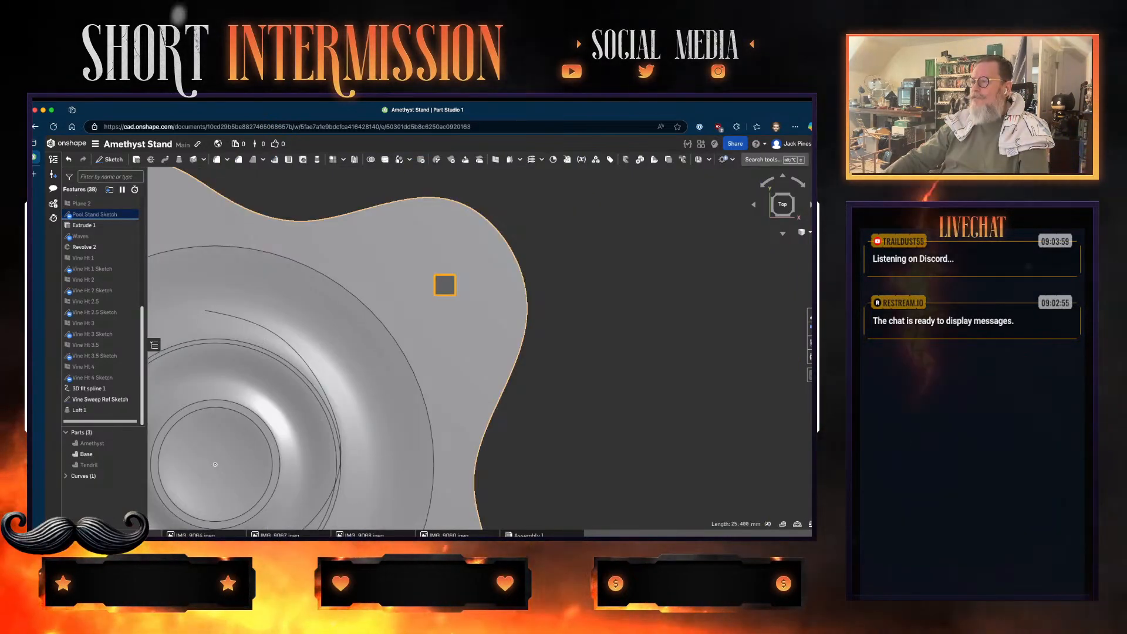
# - Examine both square holes in the base from several angles, briefly showing the Tendril to compare, and look through the feature list
pyautogui.moveTo(444, 285); pyautogui.dragTo(651, 199, button='middle')
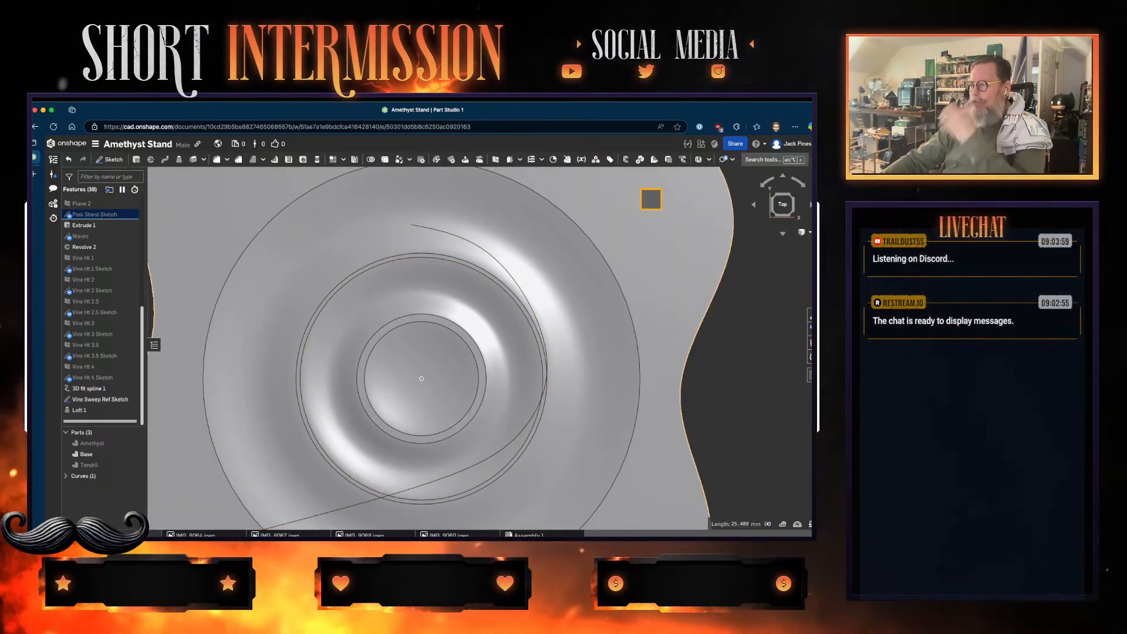
pyautogui.moveTo(651, 199); pyautogui.dragTo(568, 266, button='right')
pyautogui.moveTo(476, 314); pyautogui.dragTo(436, 321, button='right')
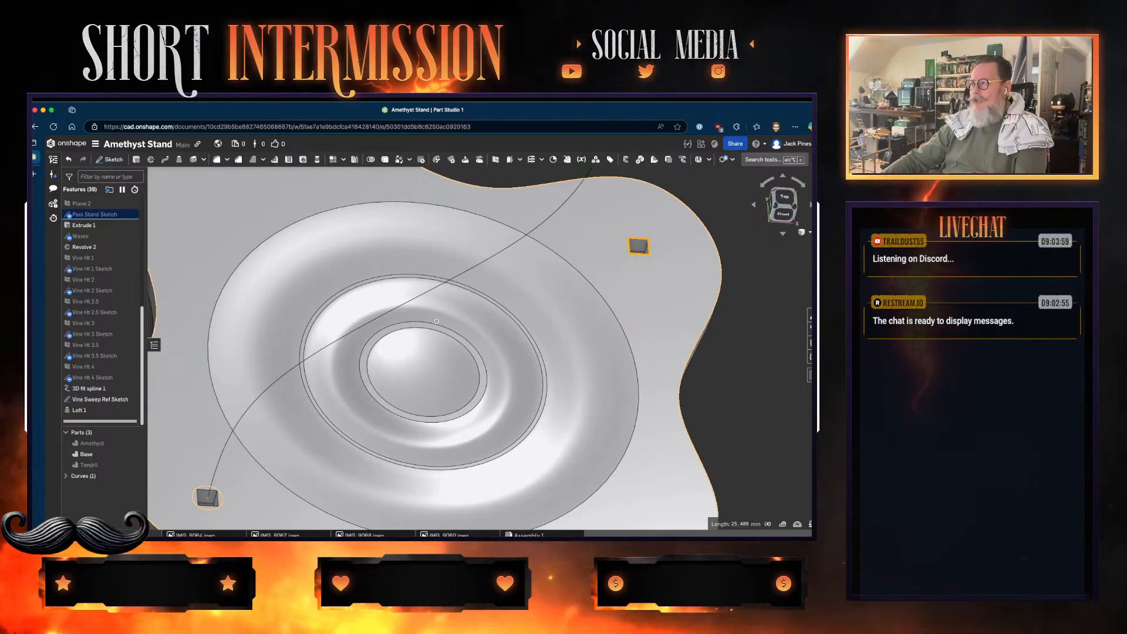
pyautogui.moveTo(436, 321); pyautogui.dragTo(423, 364, button='right')
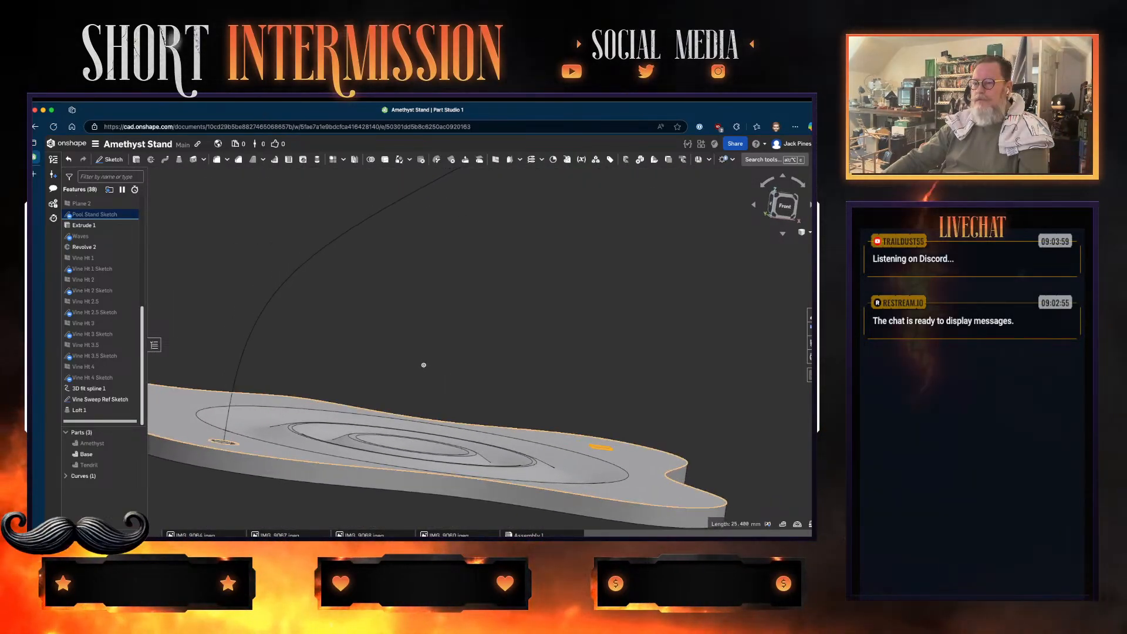
pyautogui.click(136, 464)
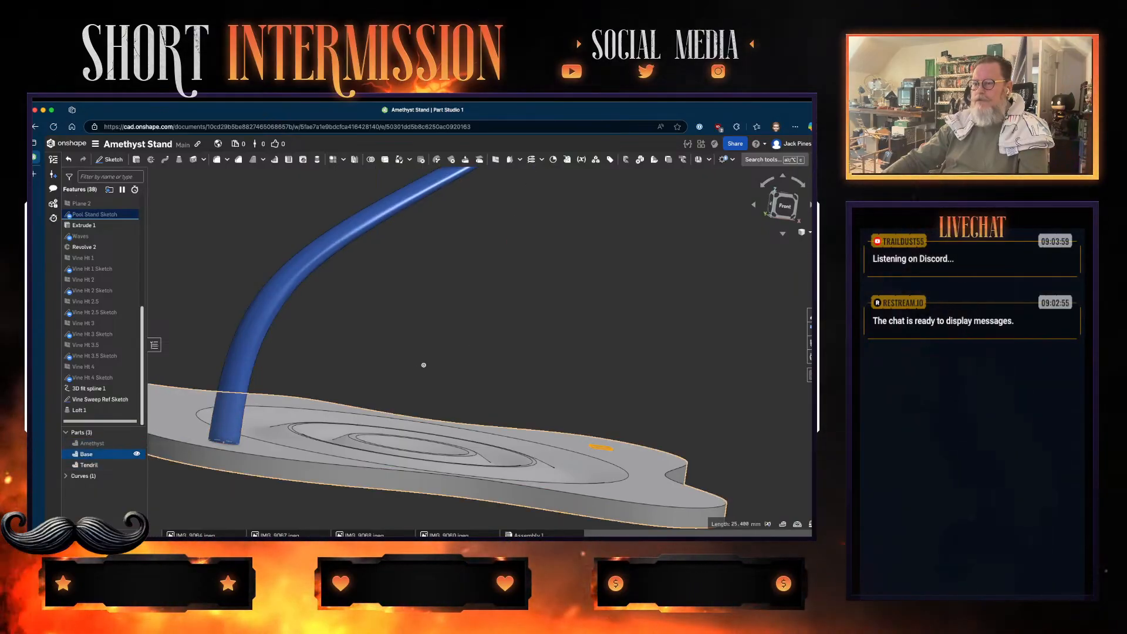
pyautogui.click(137, 464)
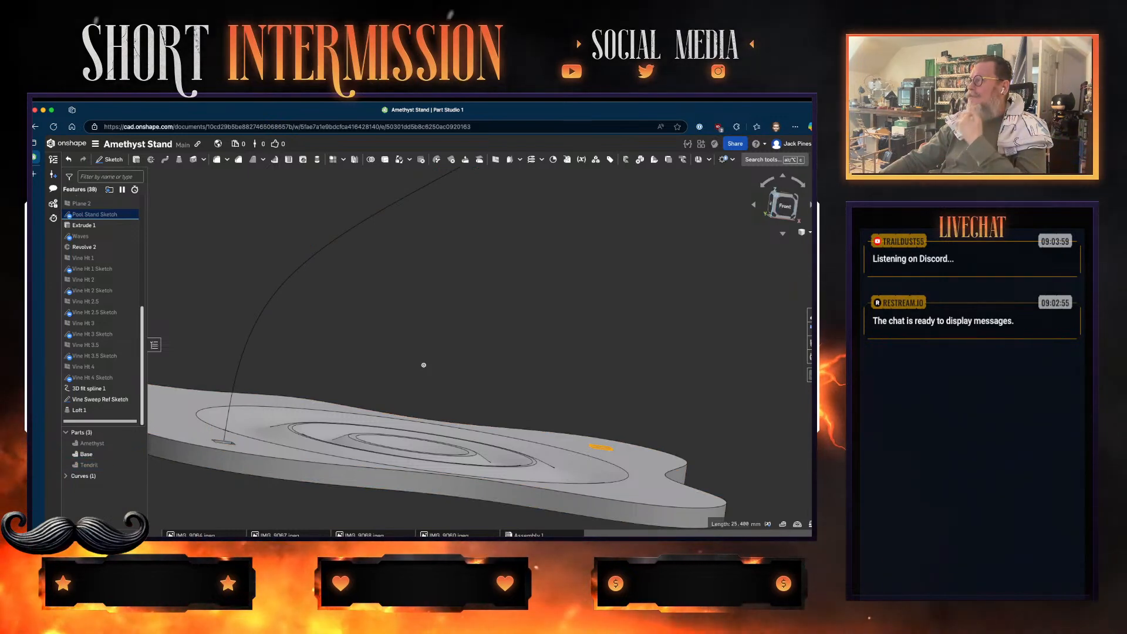
pyautogui.hotkey('shift', '7')
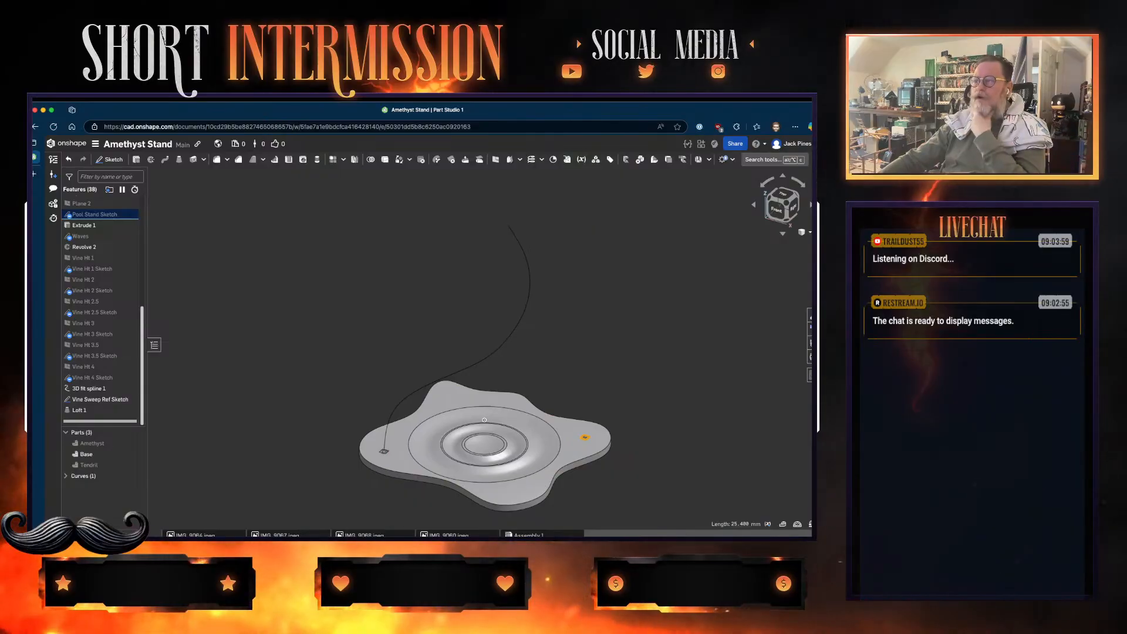
pyautogui.scroll(5, 100, 286)
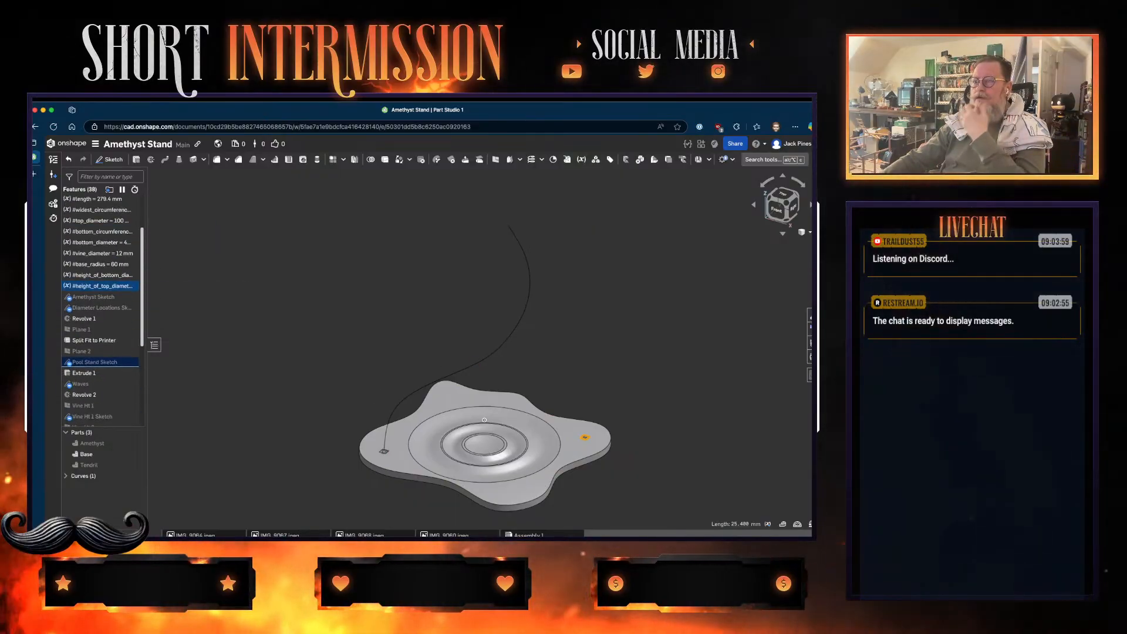
pyautogui.scroll(-1, 100, 286)
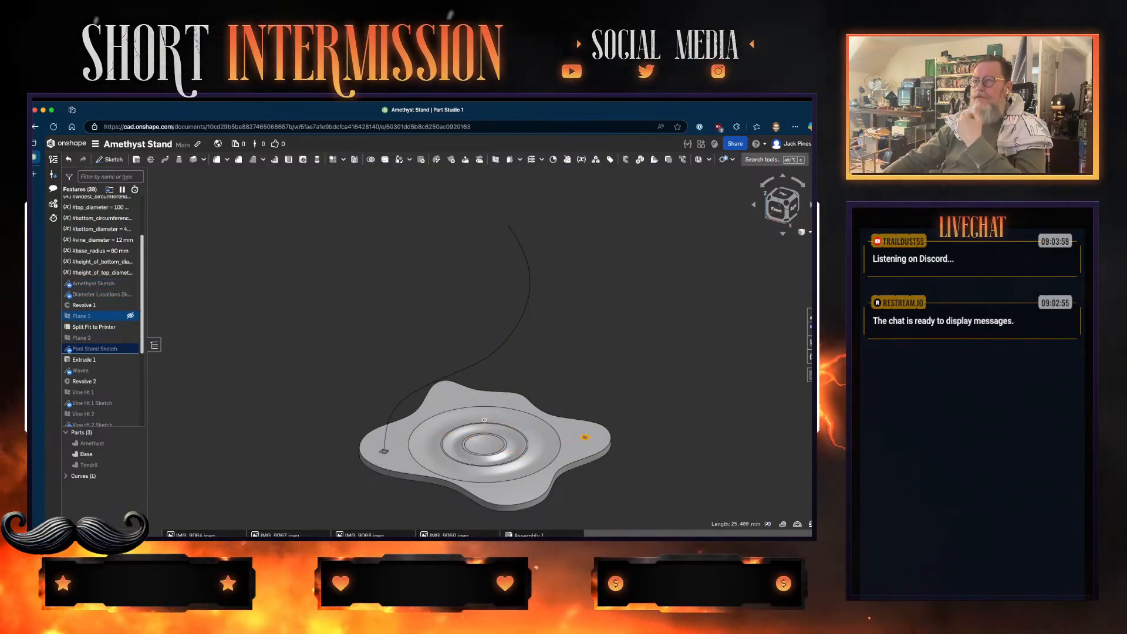
# - Open the Pool Stand Sketch for editing and view it normal to its sketch plane
pyautogui.scroll(6, 97, 352)
pyautogui.scroll(-1, 97, 296)
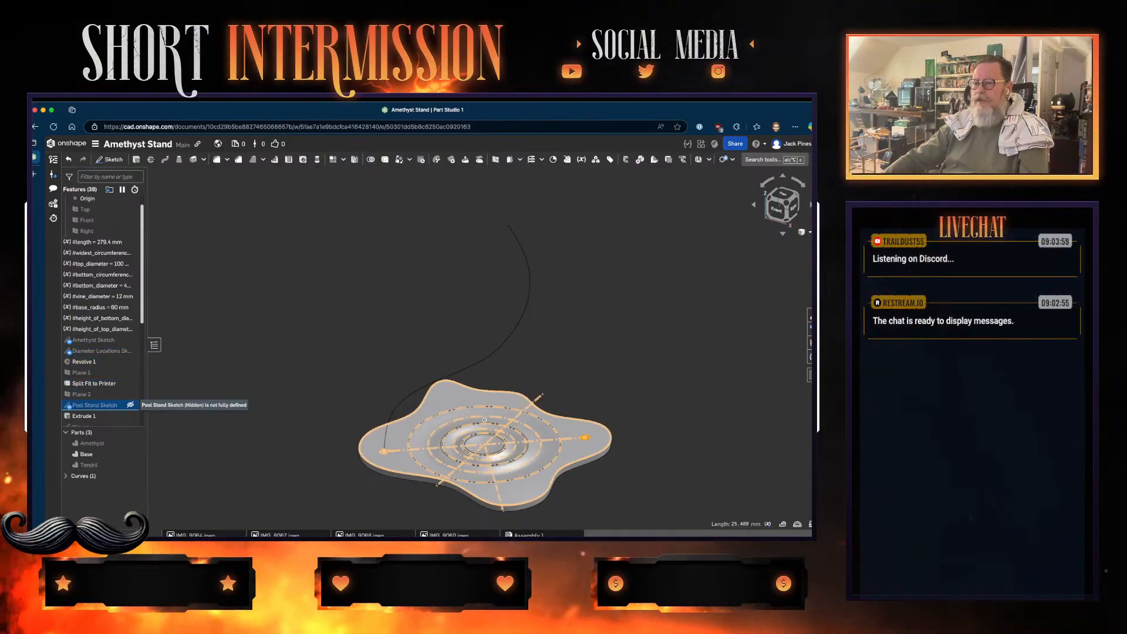
pyautogui.scroll(-1, 102, 385)
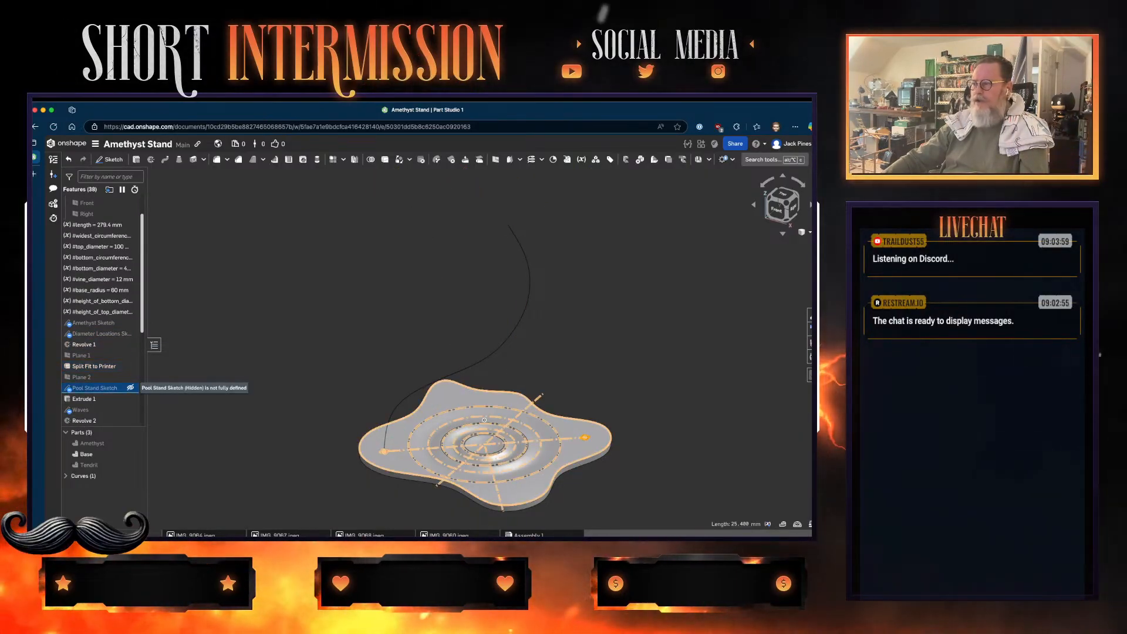
pyautogui.doubleClick(95, 388)
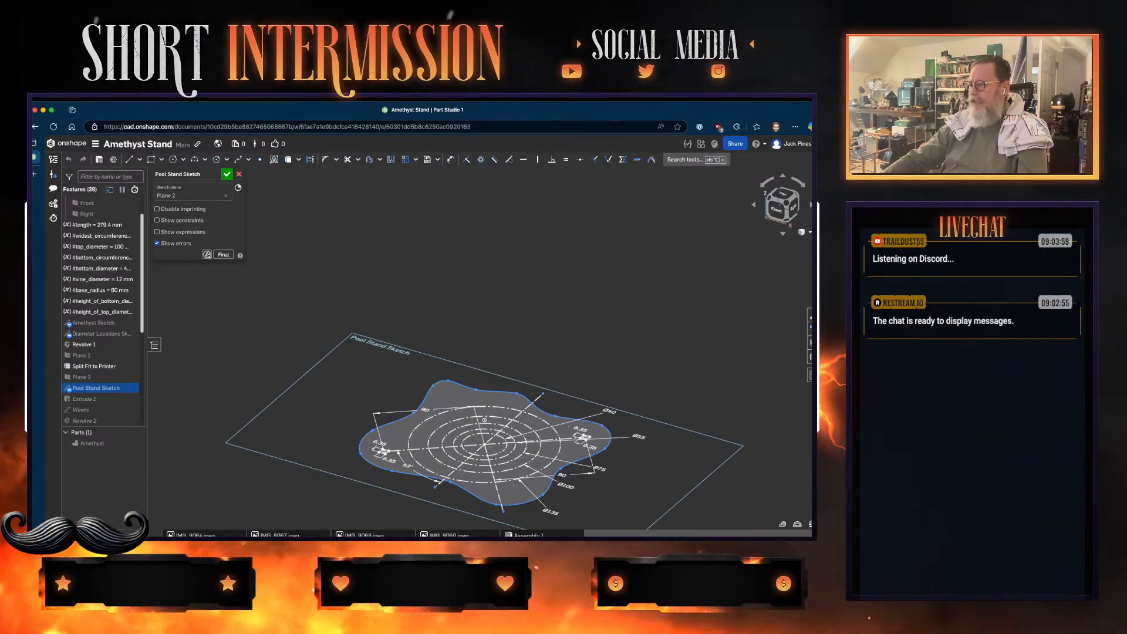
pyautogui.press('n')
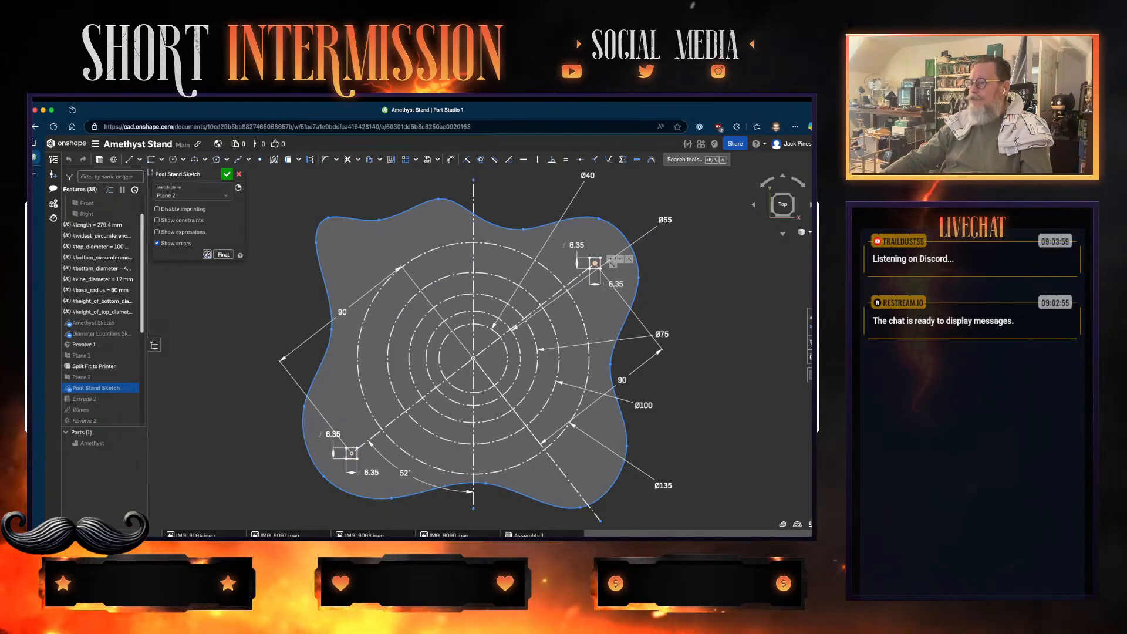
# - Select the outlines of both small 6.35 mm squares at opposite corners of the Pool Stand Sketch
pyautogui.scroll(4, 600, 252)
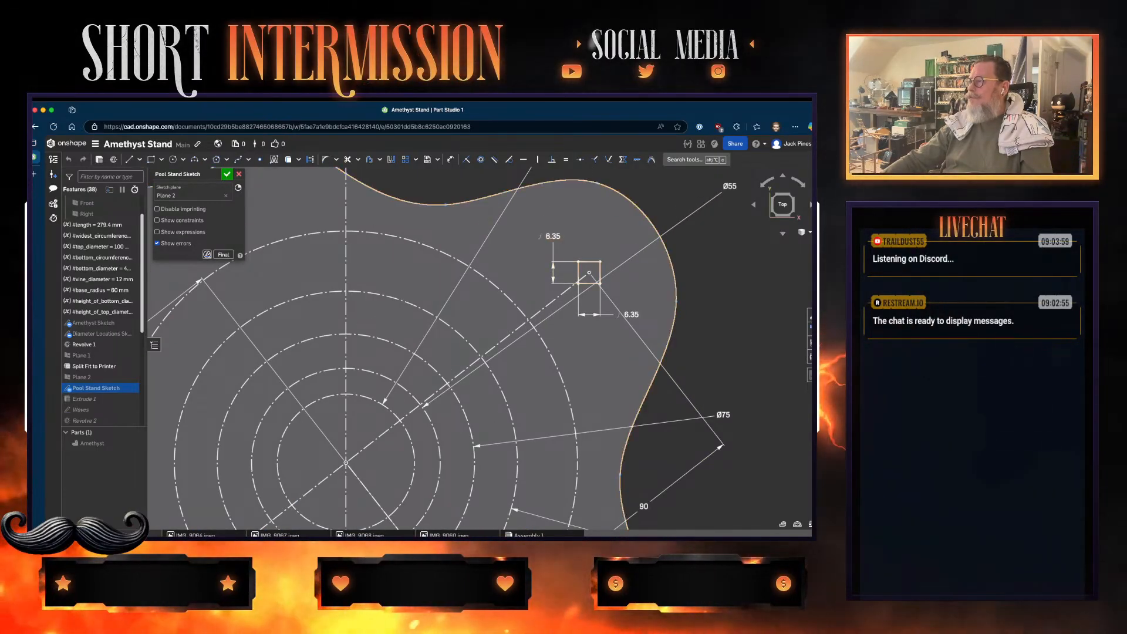
pyautogui.moveTo(615, 254); pyautogui.dragTo(568, 292)
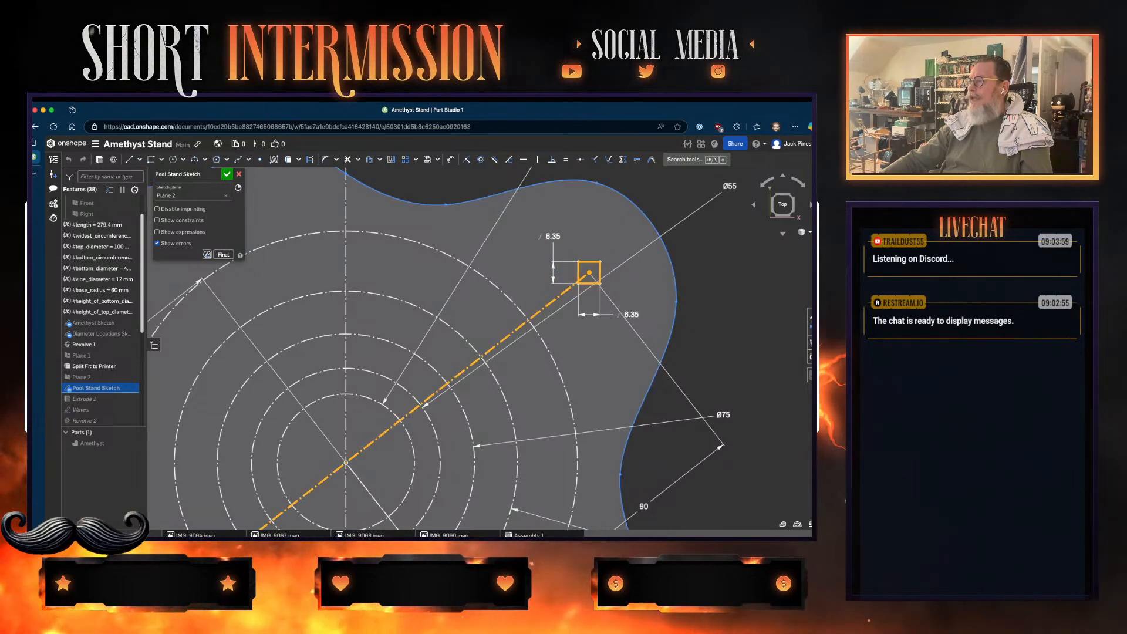
pyautogui.click(589, 273)
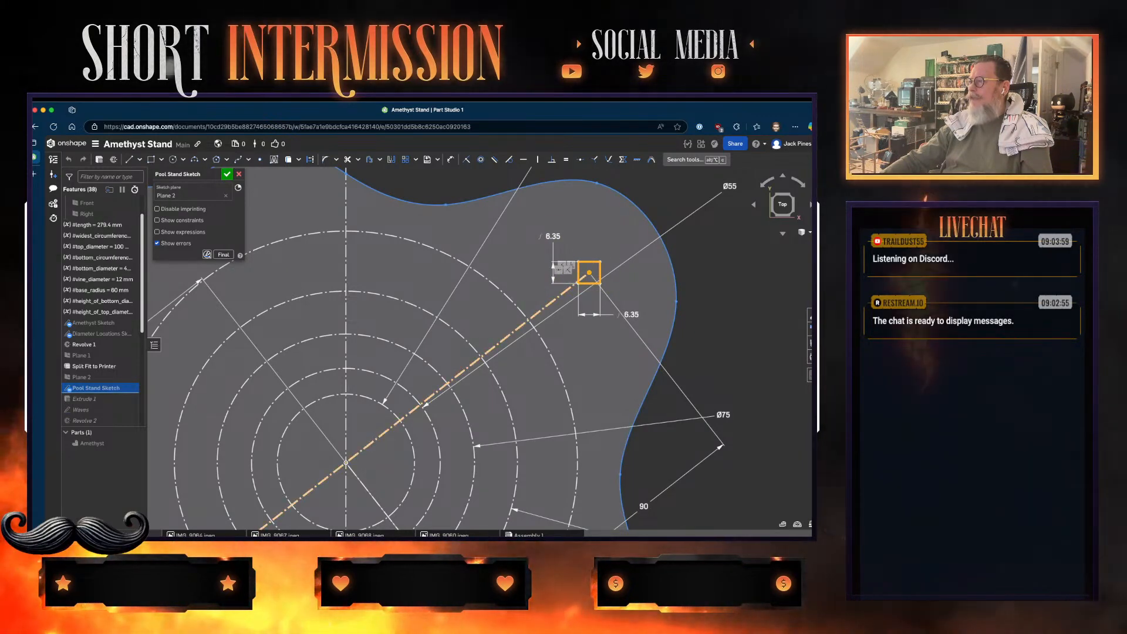
pyautogui.click(553, 300)
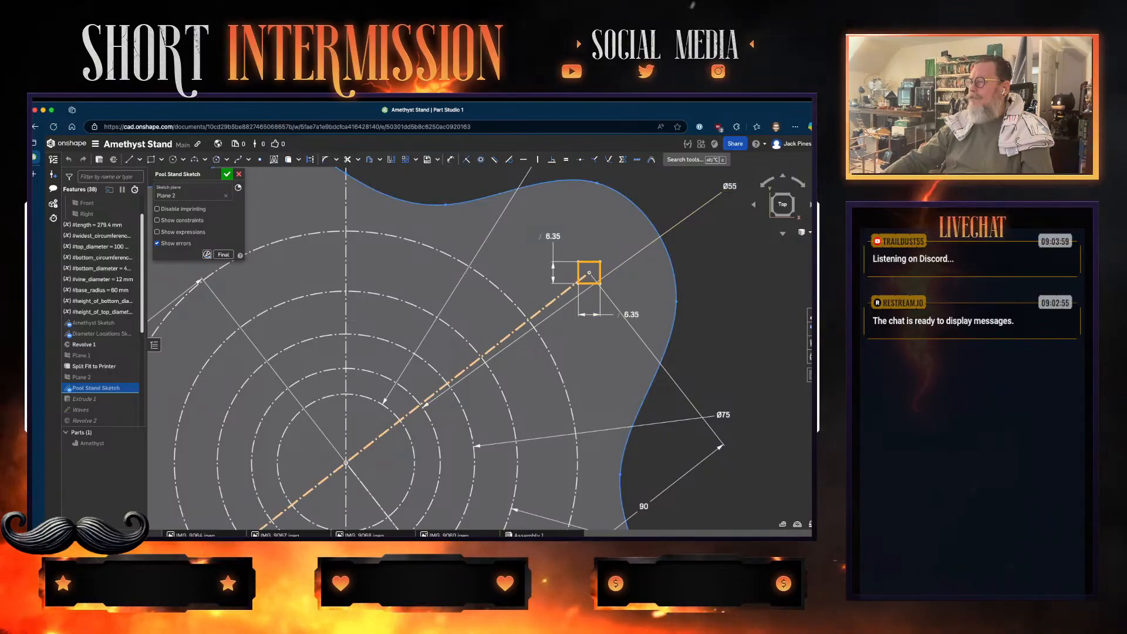
pyautogui.scroll(-1, 526, 367)
pyautogui.moveTo(526, 367)
pyautogui.mouseDown(button='right')
pyautogui.moveTo(469, 387)
pyautogui.moveTo(523, 370)
pyautogui.mouseUp(button='right')
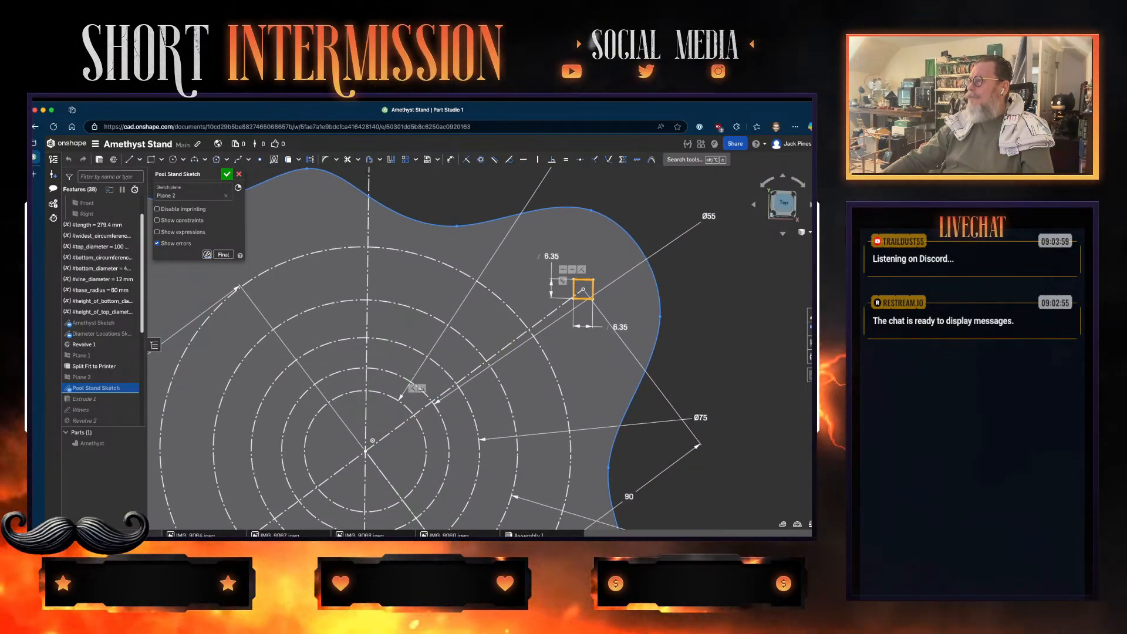
pyautogui.scroll(-3, 609, 226)
pyautogui.scroll(3, 342, 445)
pyautogui.scroll(5, 351, 452)
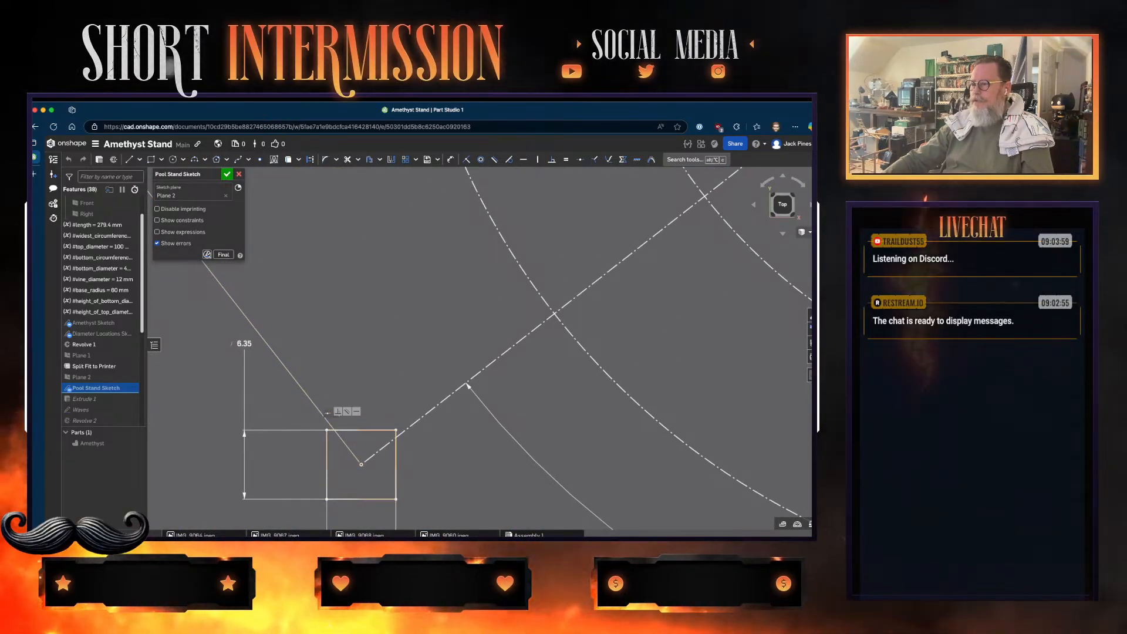
pyautogui.moveTo(303, 411); pyautogui.dragTo(423, 513)
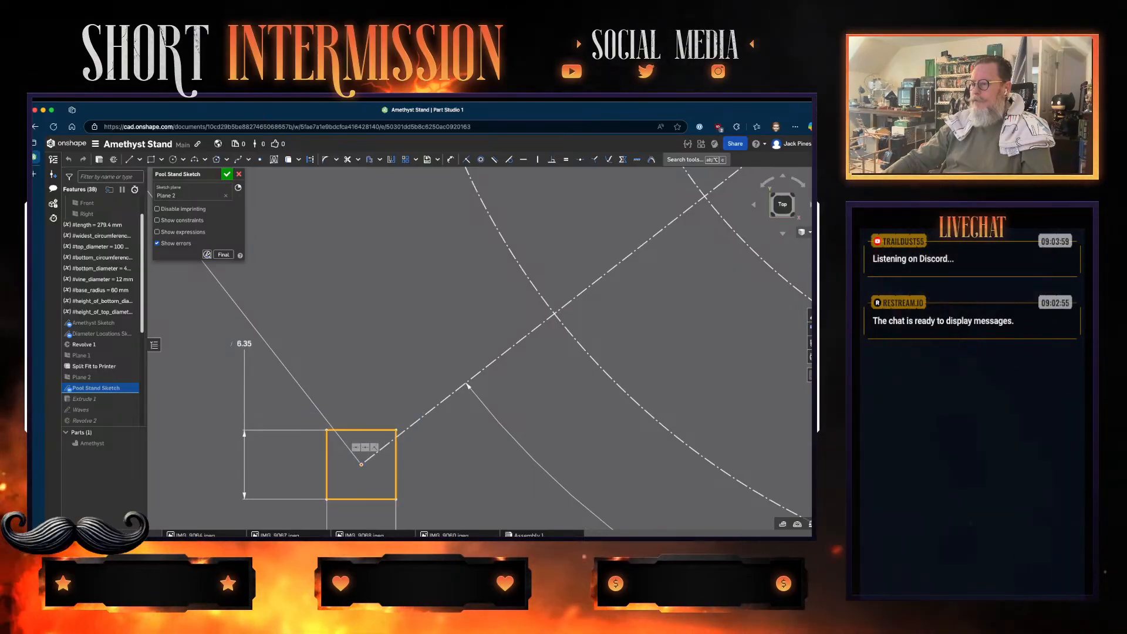
pyautogui.scroll(-3, 502, 464)
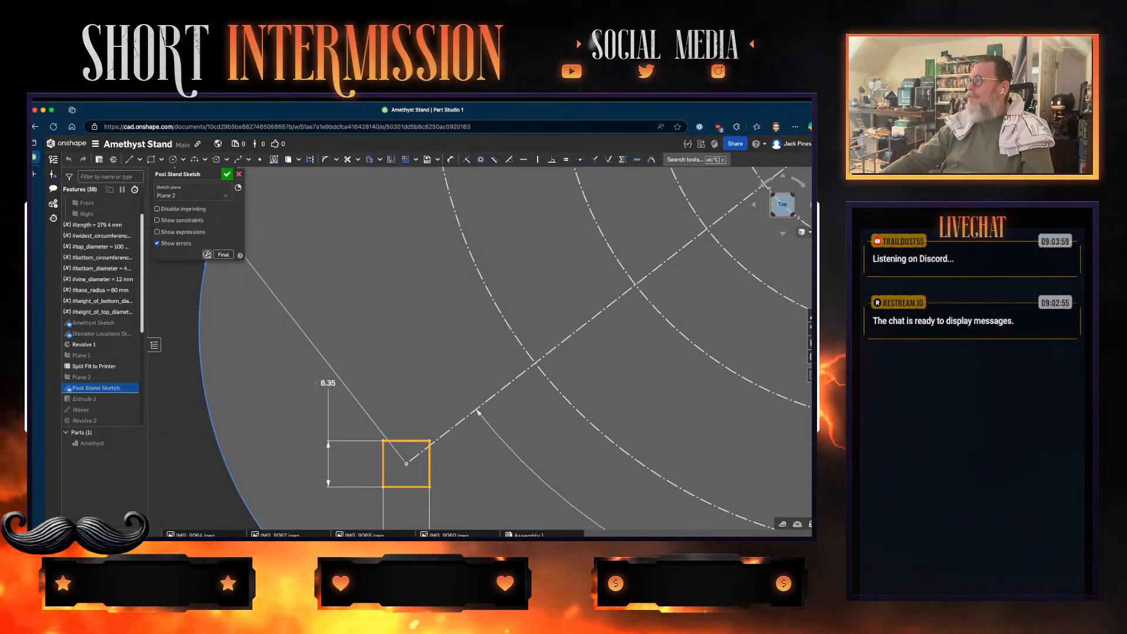
# - Try to circular-pattern the two selected squares around the stand's centre, and close the Pool Stand Sketch
pyautogui.click(783, 204)
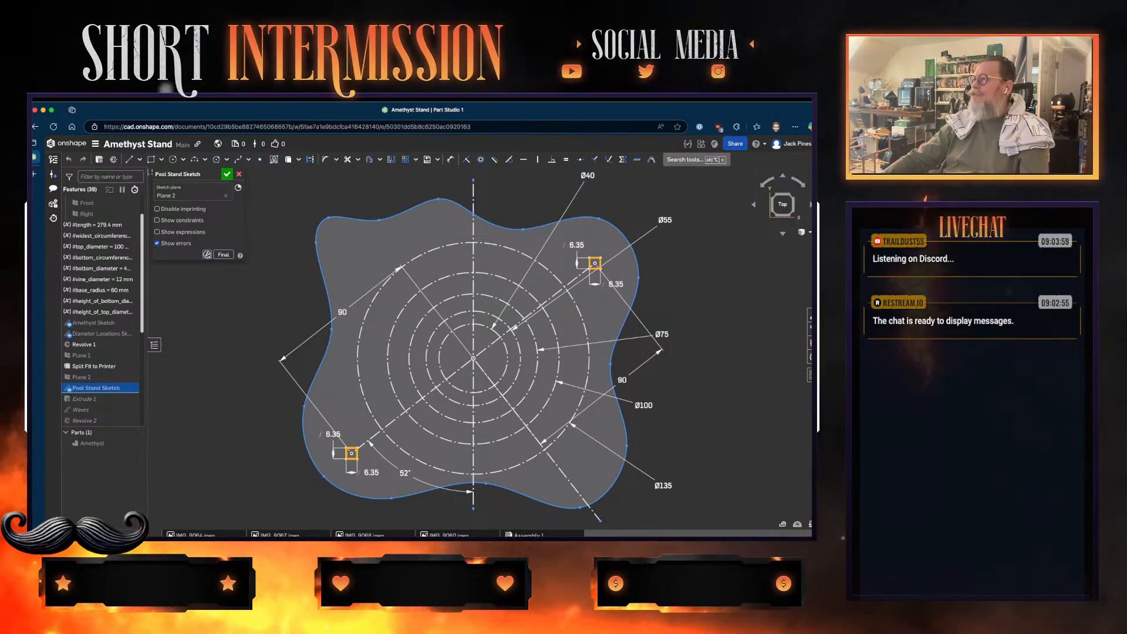
pyautogui.hotkey('alt', 'c')
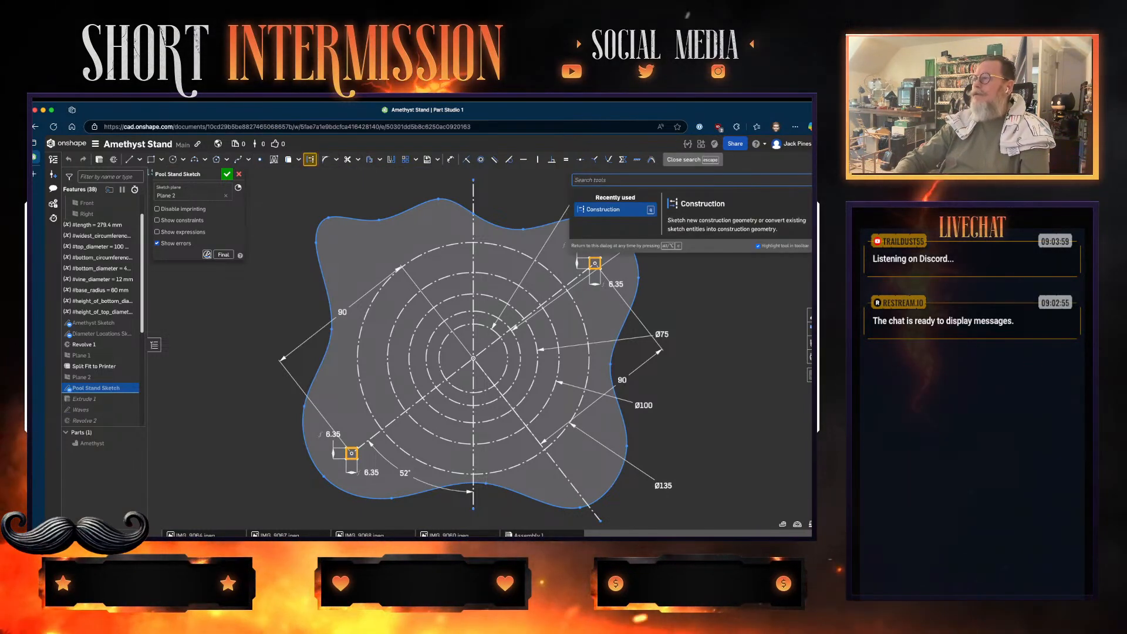
pyautogui.write('patt')
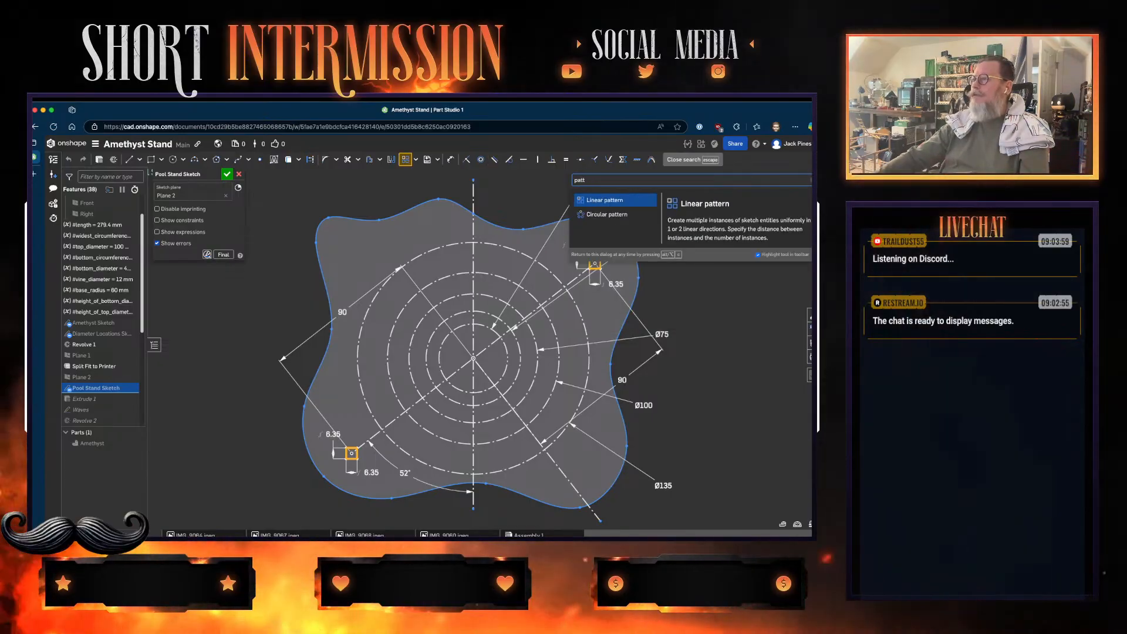
pyautogui.press('Down')
pyautogui.press('Return')
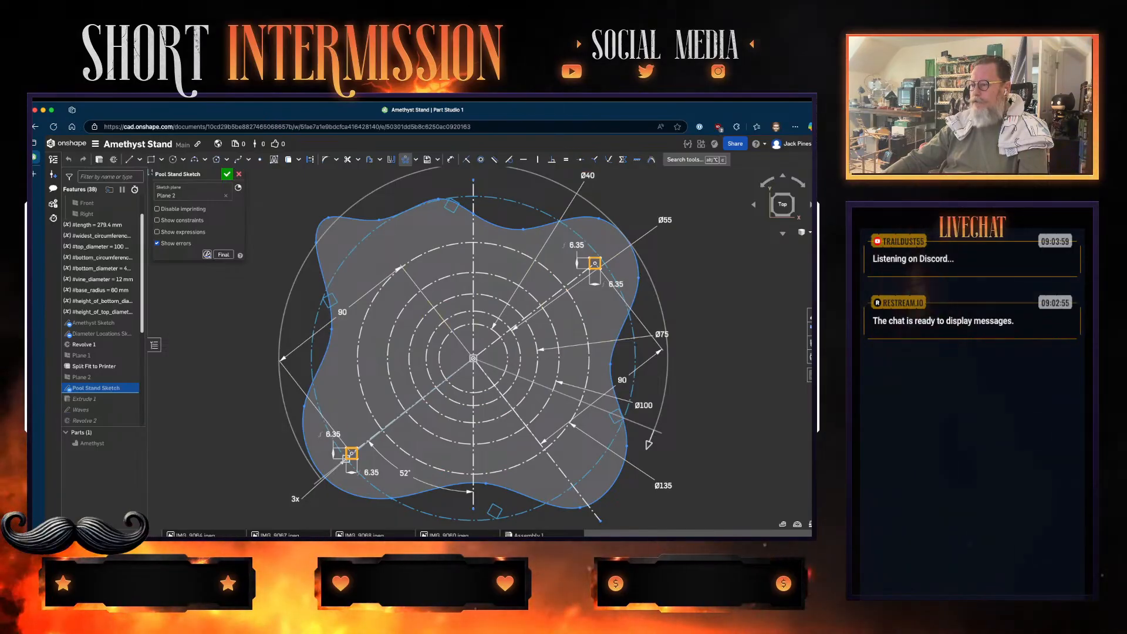
pyautogui.scroll(-2, 502, 429)
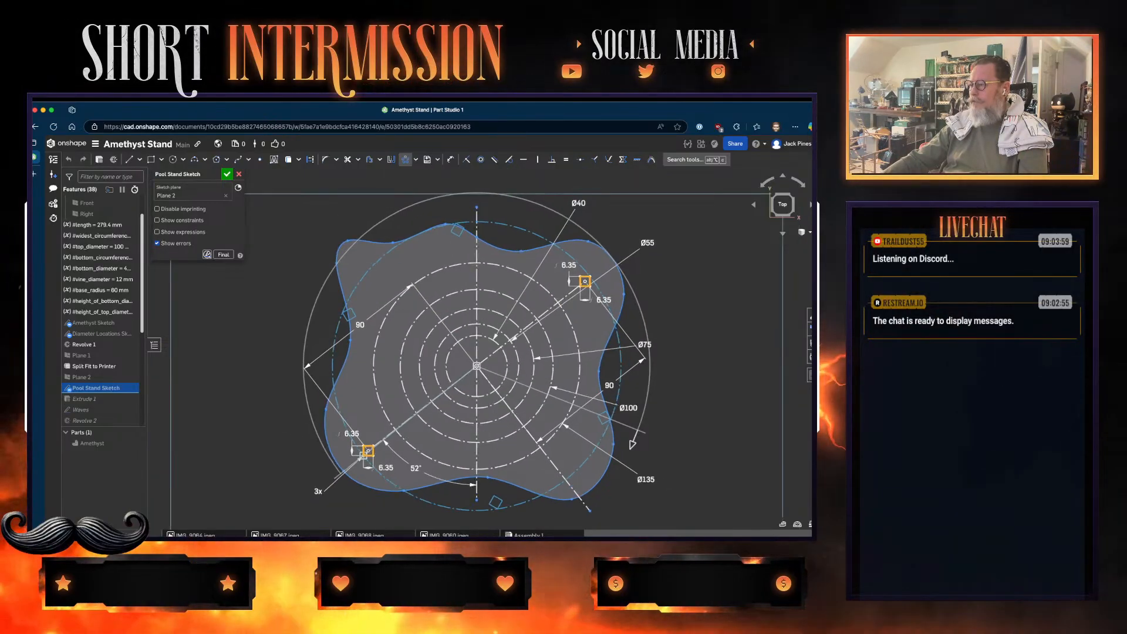
pyautogui.scroll(3, 502, 431)
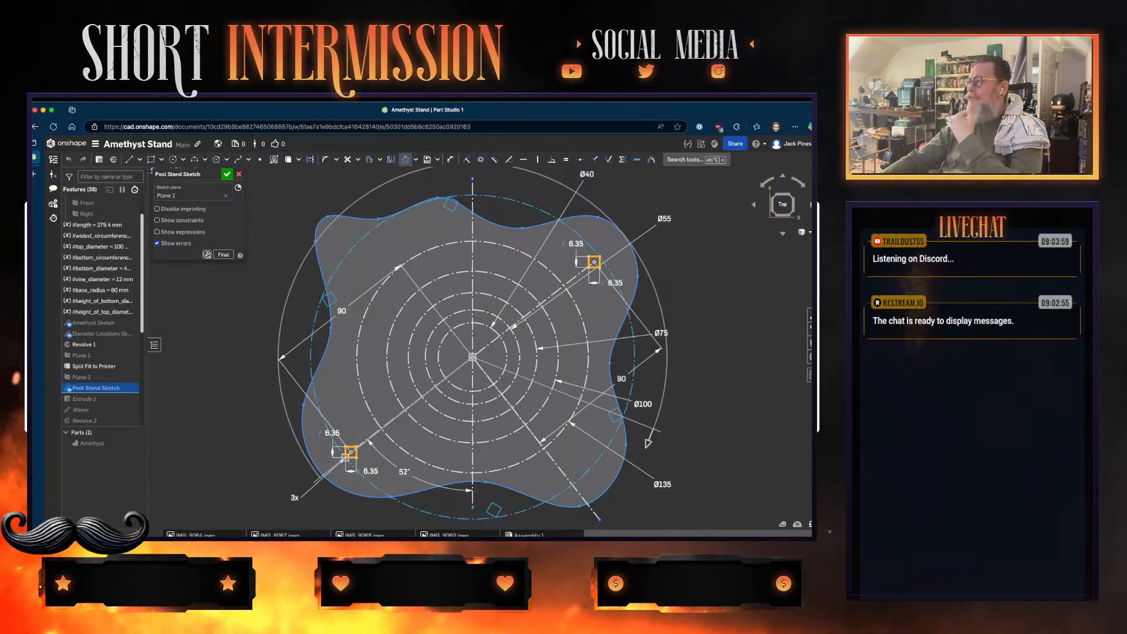
pyautogui.scroll(-1, 698, 303)
pyautogui.scroll(2, 699, 304)
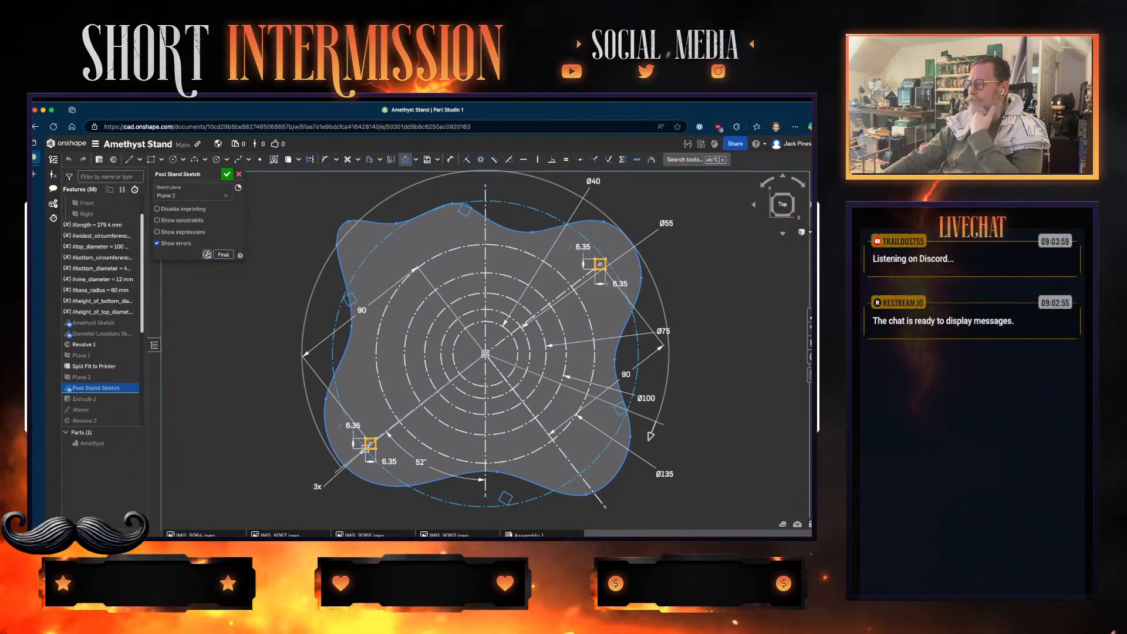
pyautogui.scroll(-1, 693, 302)
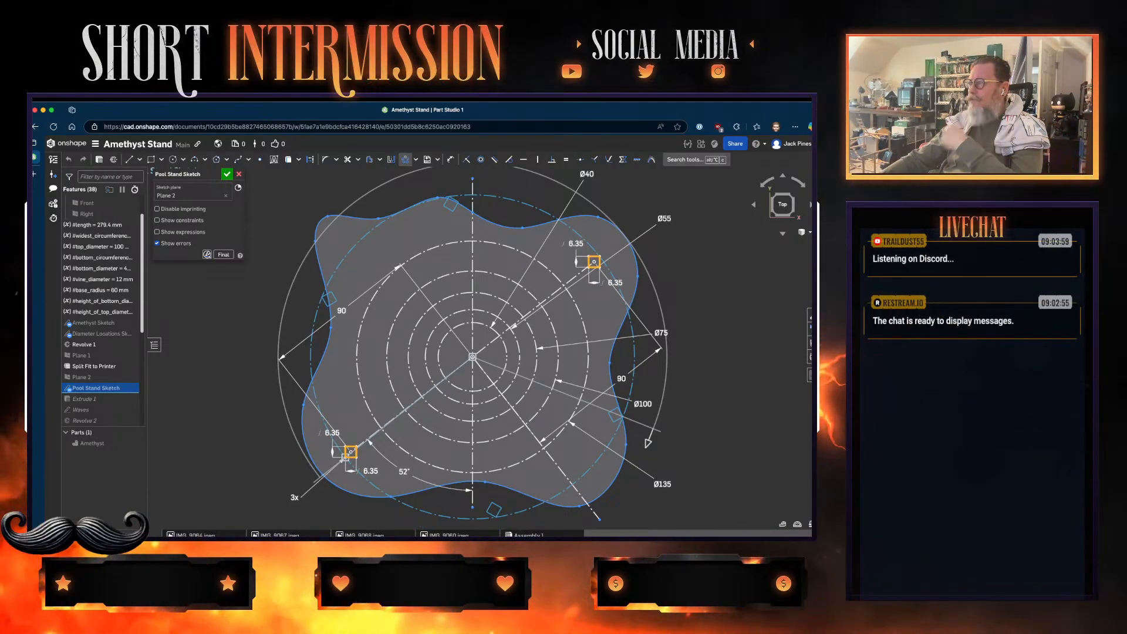
pyautogui.click(227, 174)
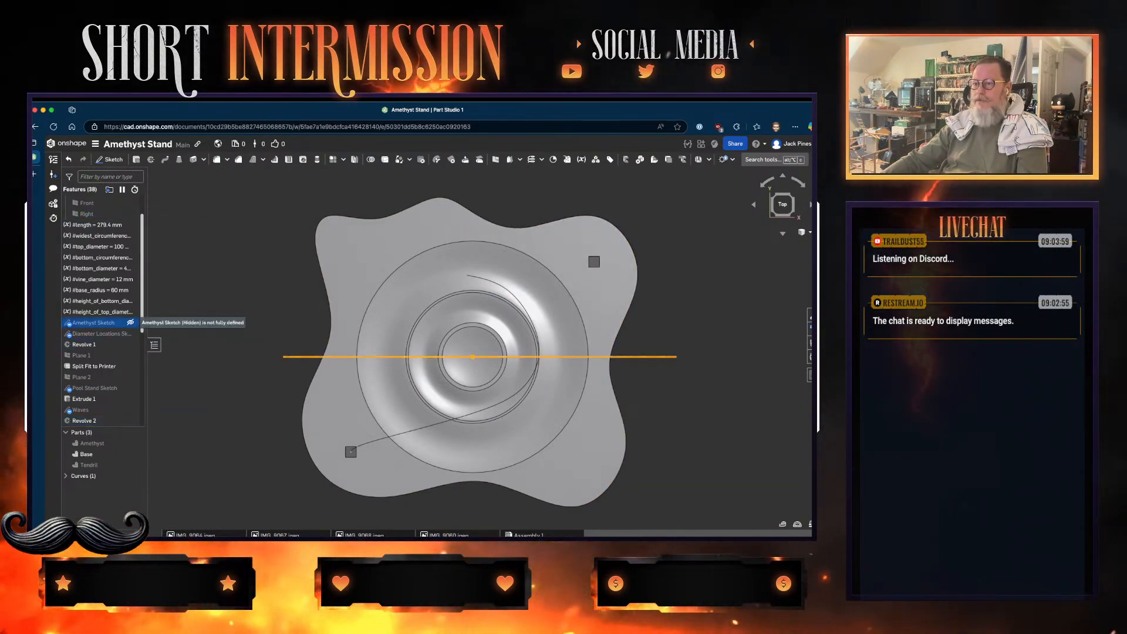
# - Open the Amethyst Sketch to inspect its reference photo and profile, return to the top view and close the sketch
pyautogui.doubleClick(94, 323)
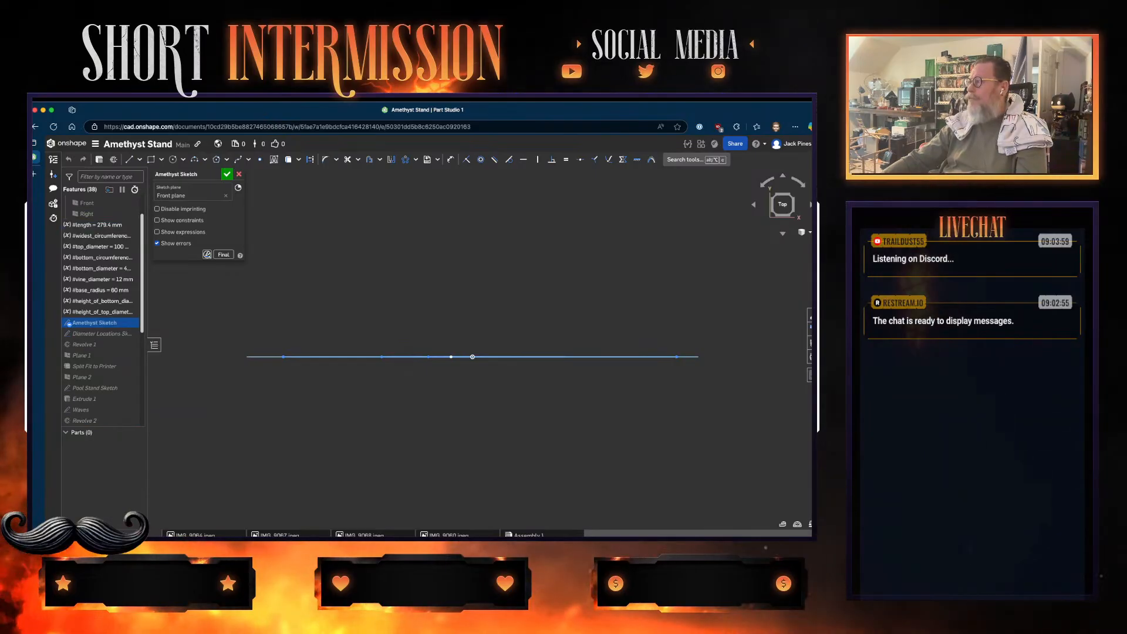
pyautogui.moveTo(405, 176)
pyautogui.mouseDown(button='right')
pyautogui.moveTo(388, 249)
pyautogui.moveTo(393, 289)
pyautogui.mouseUp(button='right')
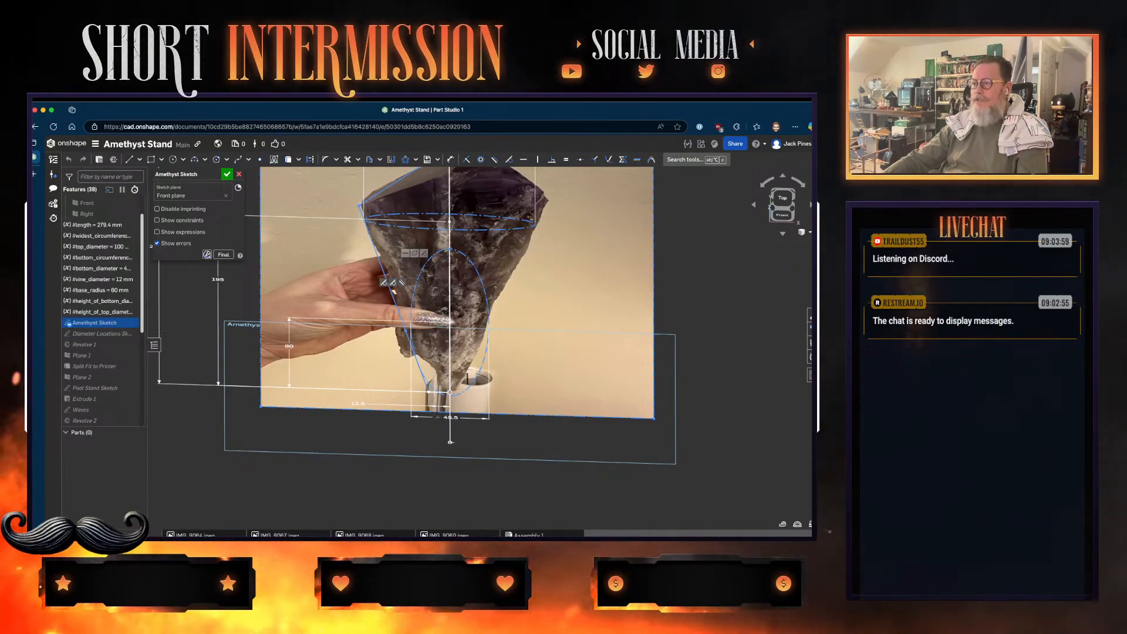
pyautogui.click(783, 200)
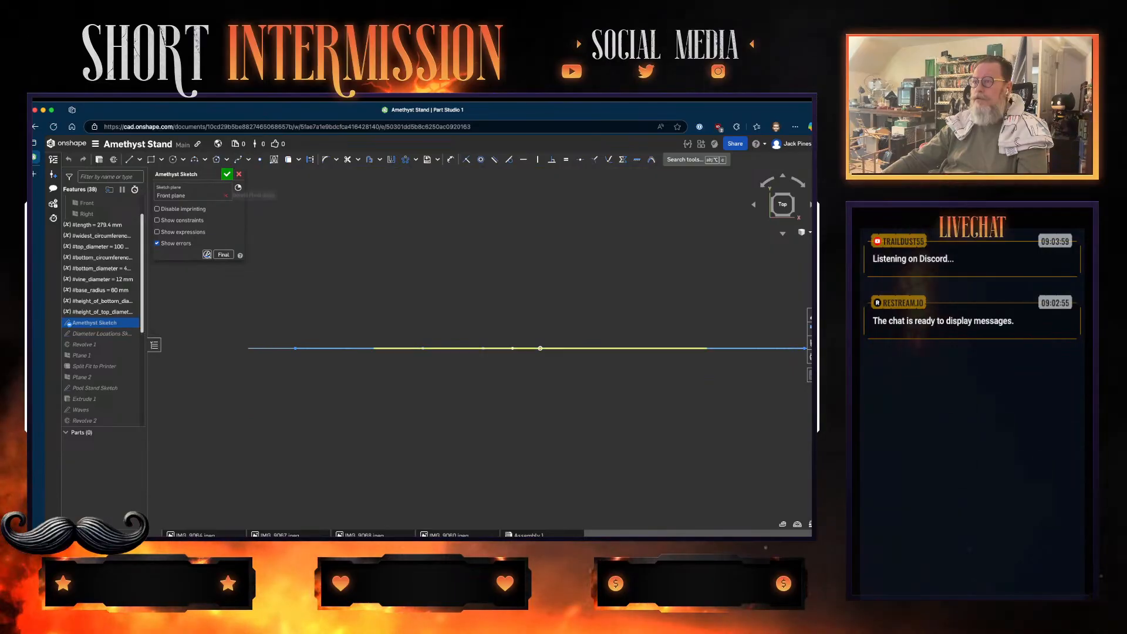
pyautogui.click(226, 174)
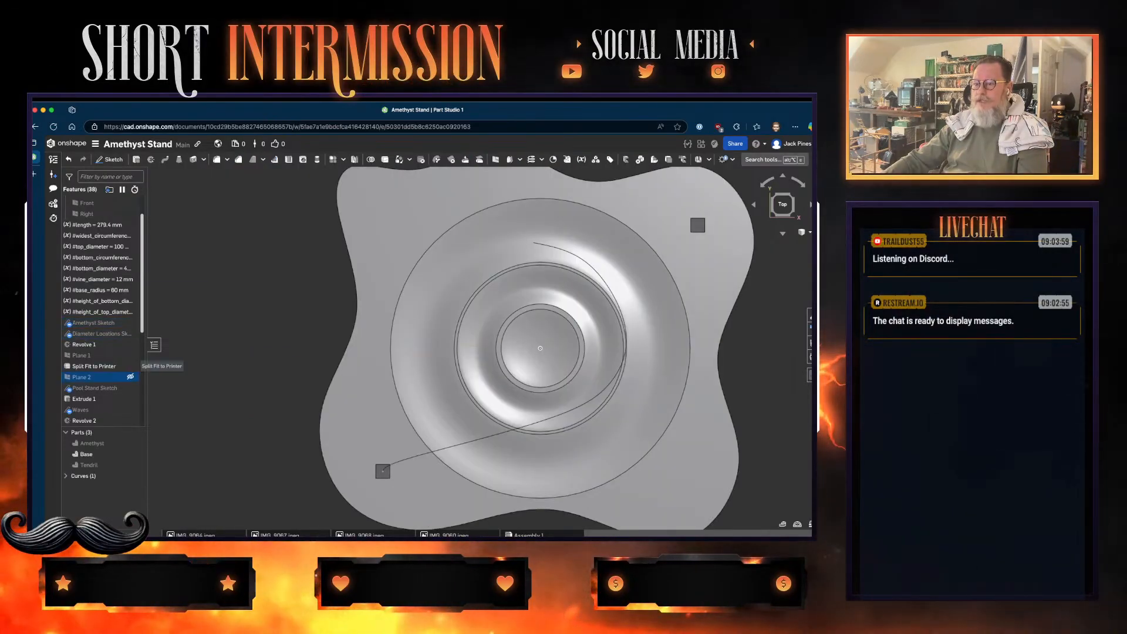
# - Reopen the Pool Stand Sketch for editing
pyautogui.doubleClick(96, 388)
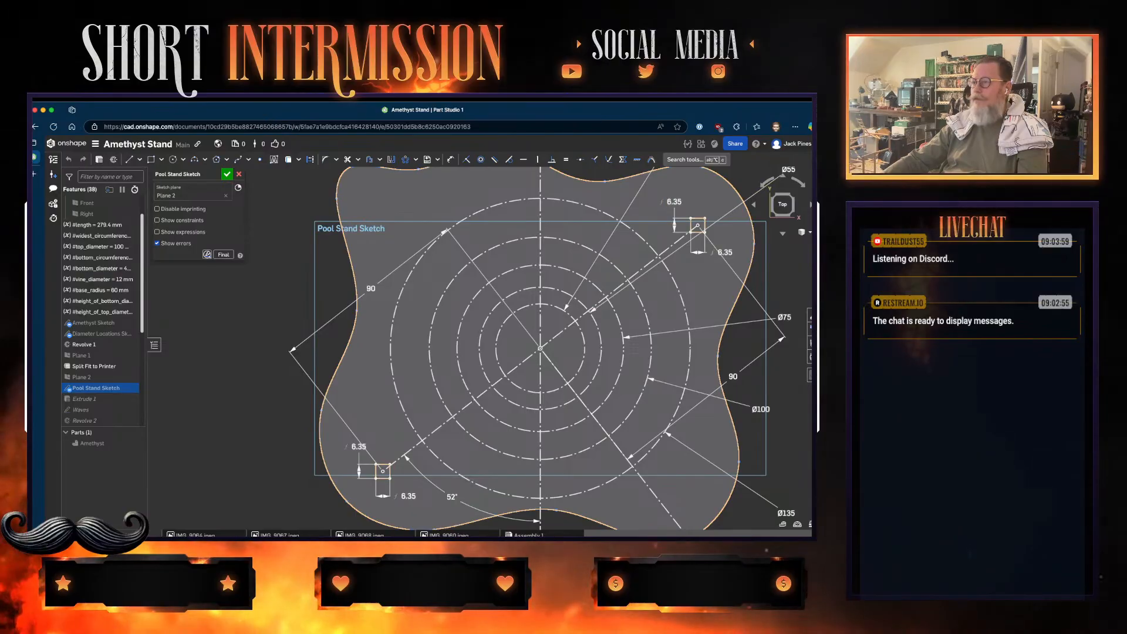
pyautogui.moveTo(535, 233); pyautogui.dragTo(483, 225, button='middle')
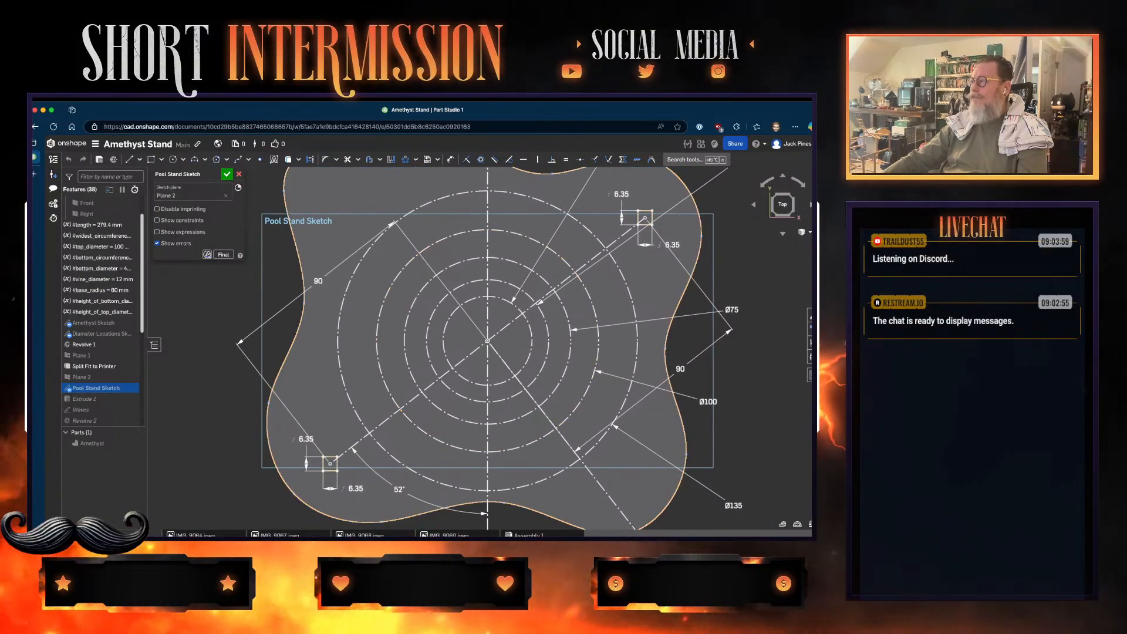
# - Search the sketch tools for a command to hide dimensions, and close the search
pyautogui.hotkey('alt', 'c')
pyautogui.write('h')
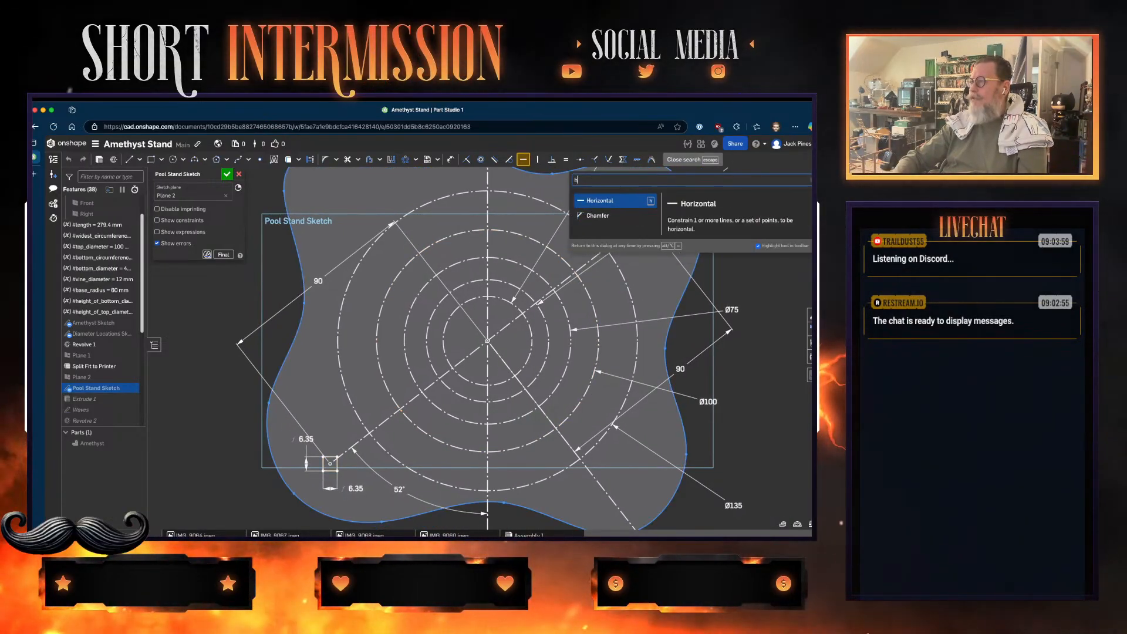
pyautogui.write('ide dimension')
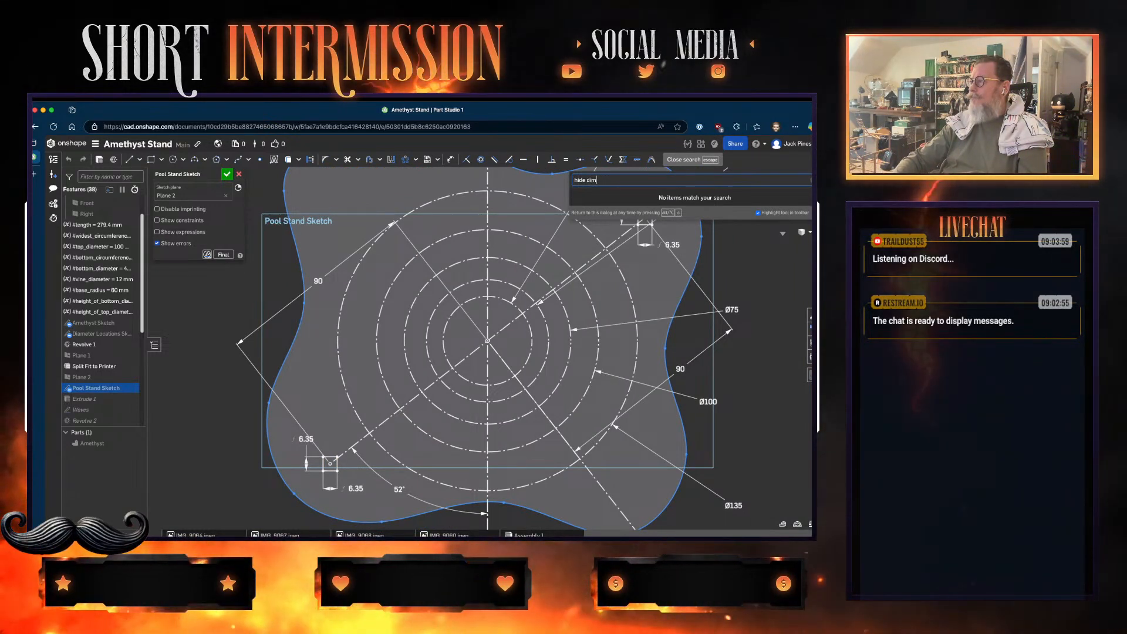
pyautogui.press('BackSpace')
pyautogui.press('BackSpace')
pyautogui.press('BackSpace')
pyautogui.press('BackSpace')
pyautogui.press('BackSpace')
pyautogui.press('BackSpace')
pyautogui.press('BackSpace')
pyautogui.press('BackSpace')
pyautogui.press('BackSpace')
pyautogui.press('Escape')
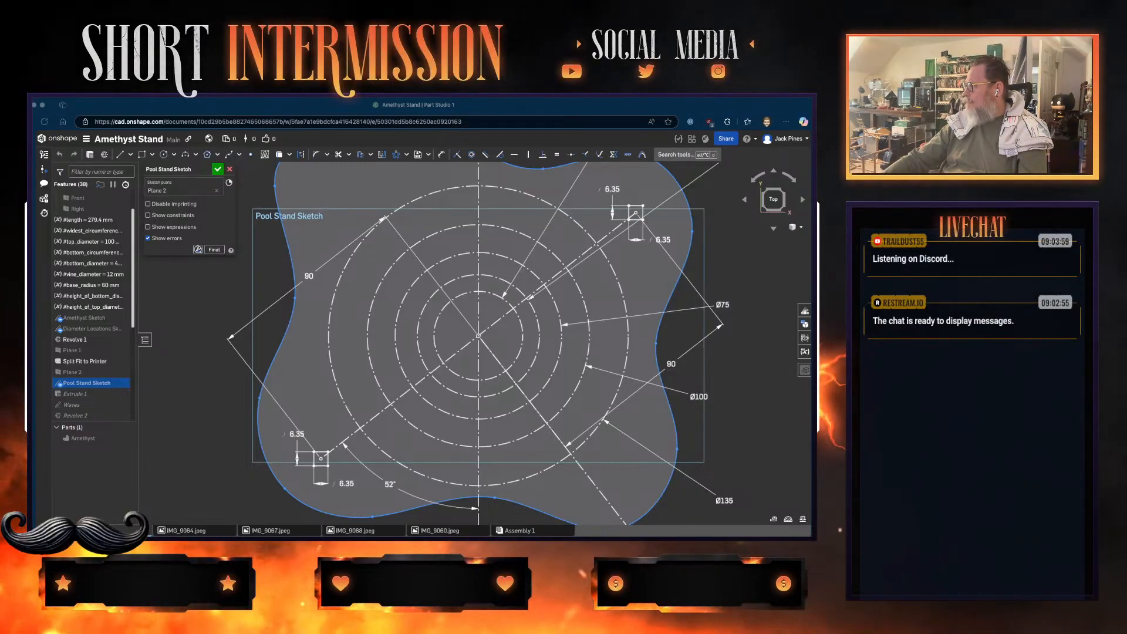
# - Hide all sketches other than the Pool Stand Sketch
pyautogui.rightClick(736, 382)
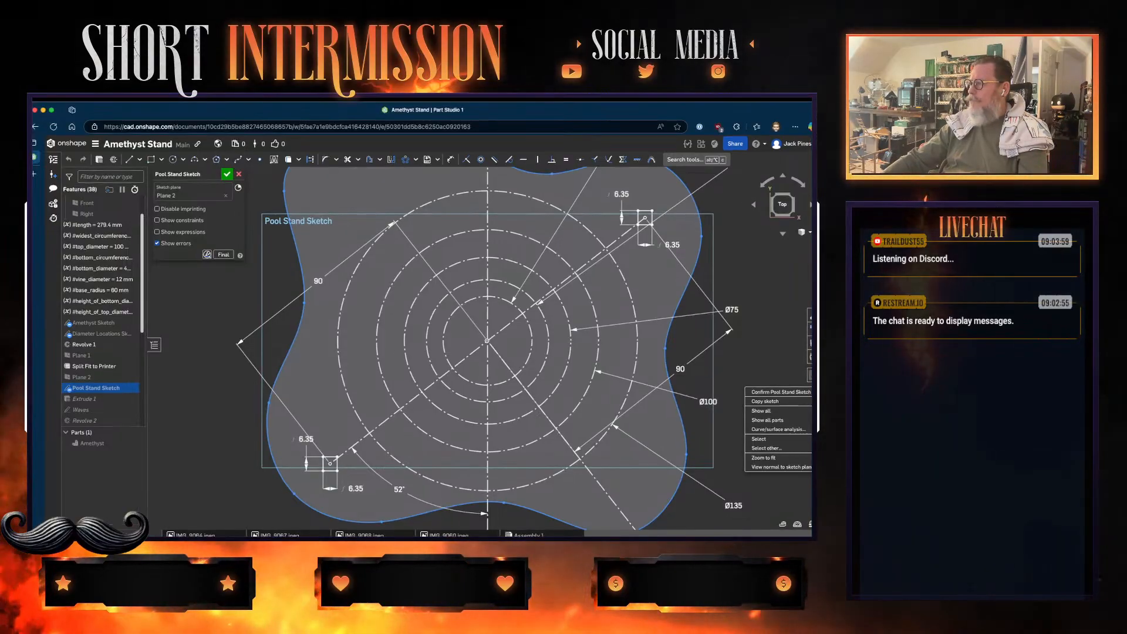
pyautogui.press('Escape')
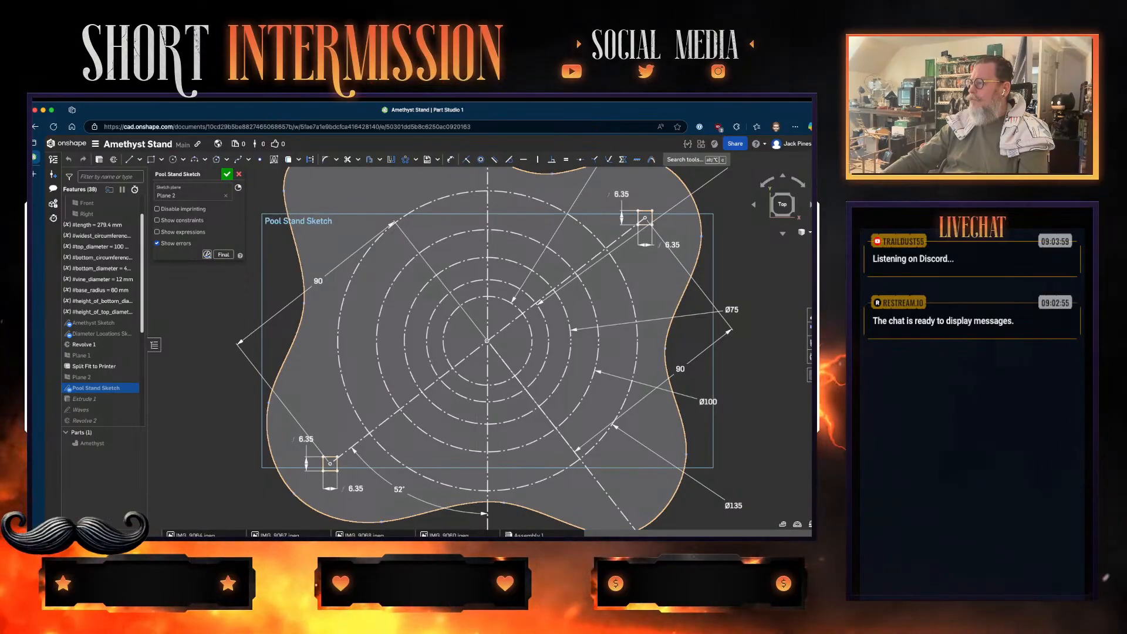
pyautogui.rightClick(643, 281)
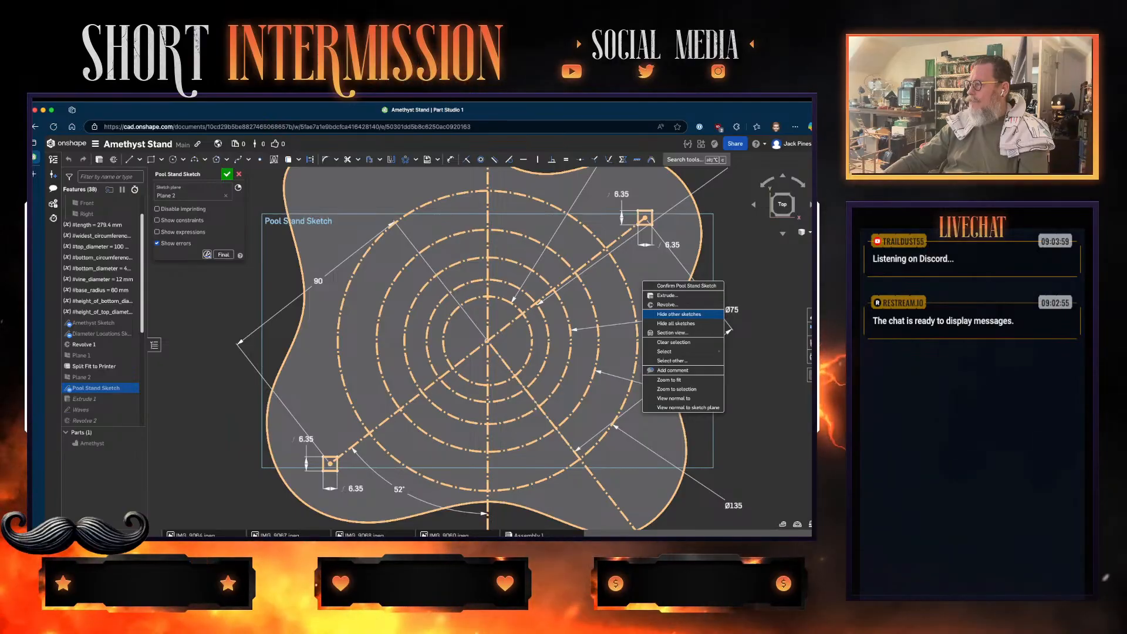
pyautogui.click(681, 314)
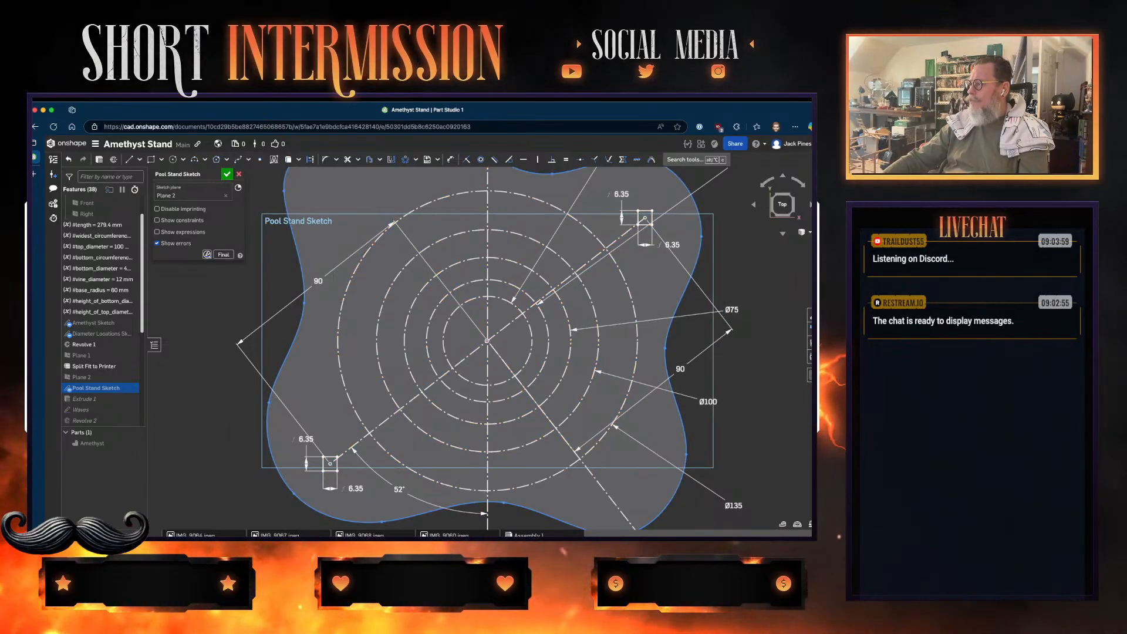
# - Examine the commands offered for the sketch region, the Ø75 dimension and the empty canvas for a way to hide dimensions
pyautogui.rightClick(659, 306)
pyautogui.moveTo(705, 376)
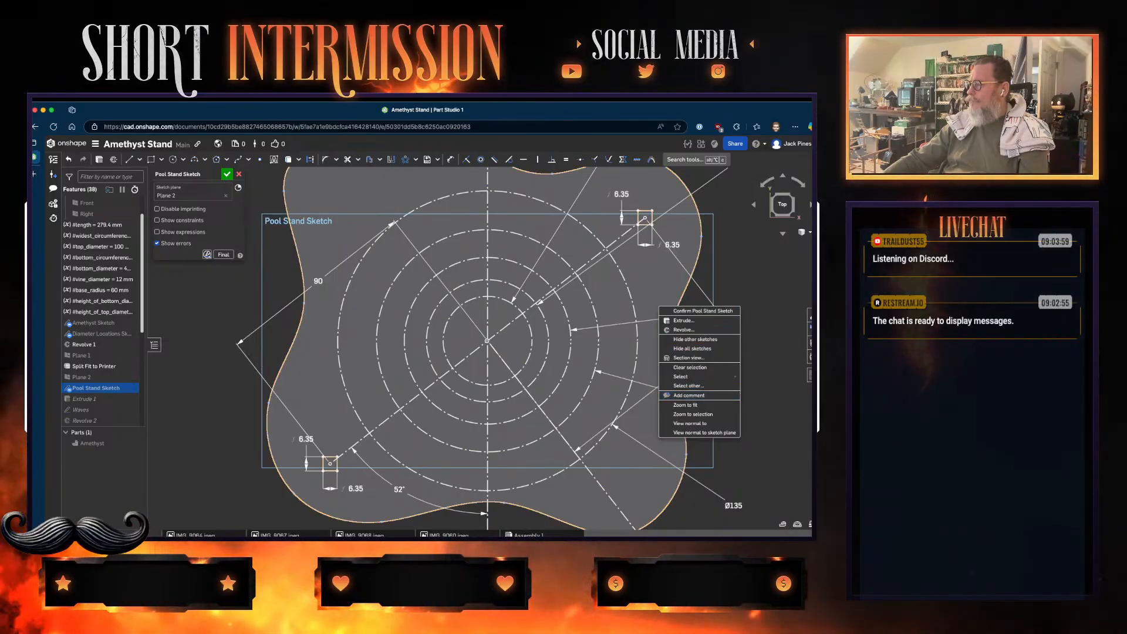
pyautogui.press('Escape')
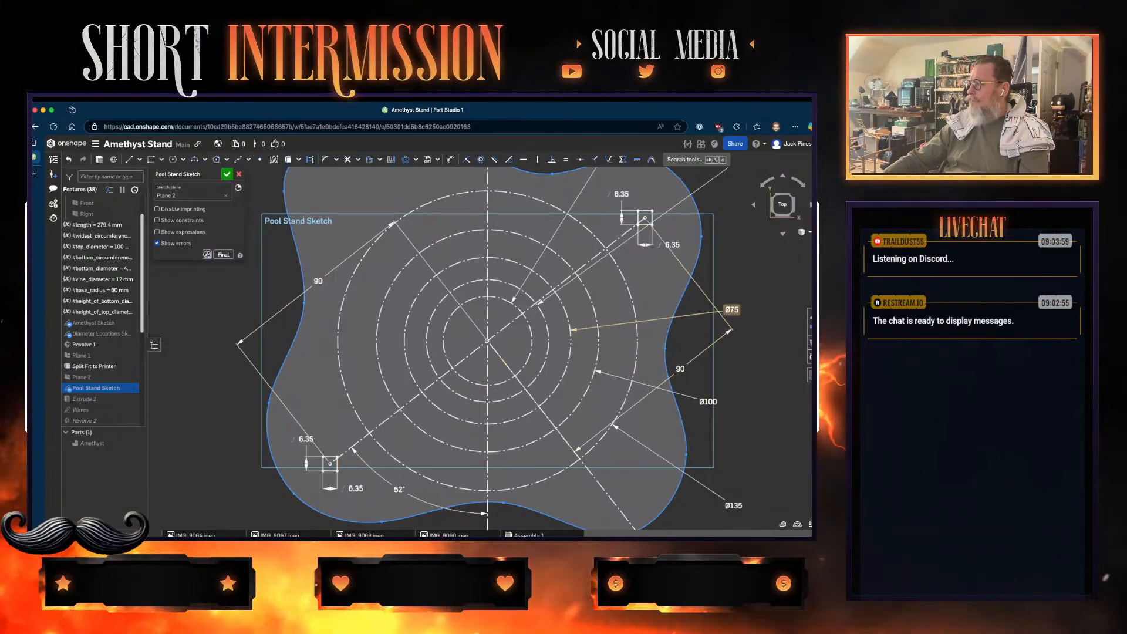
pyautogui.rightClick(730, 315)
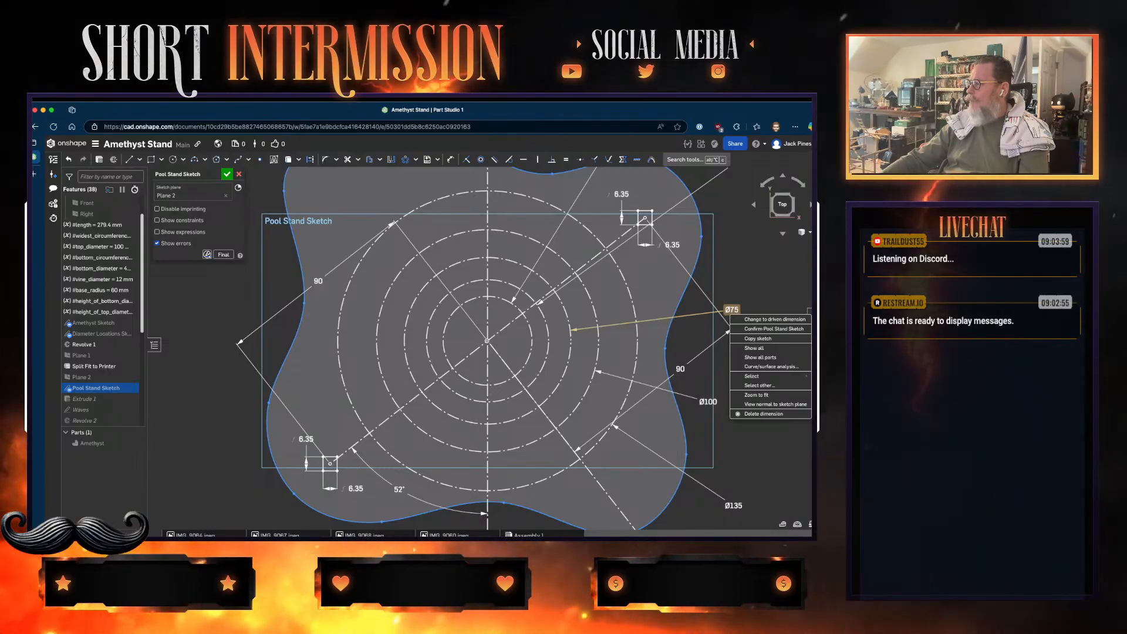
pyautogui.press('Escape')
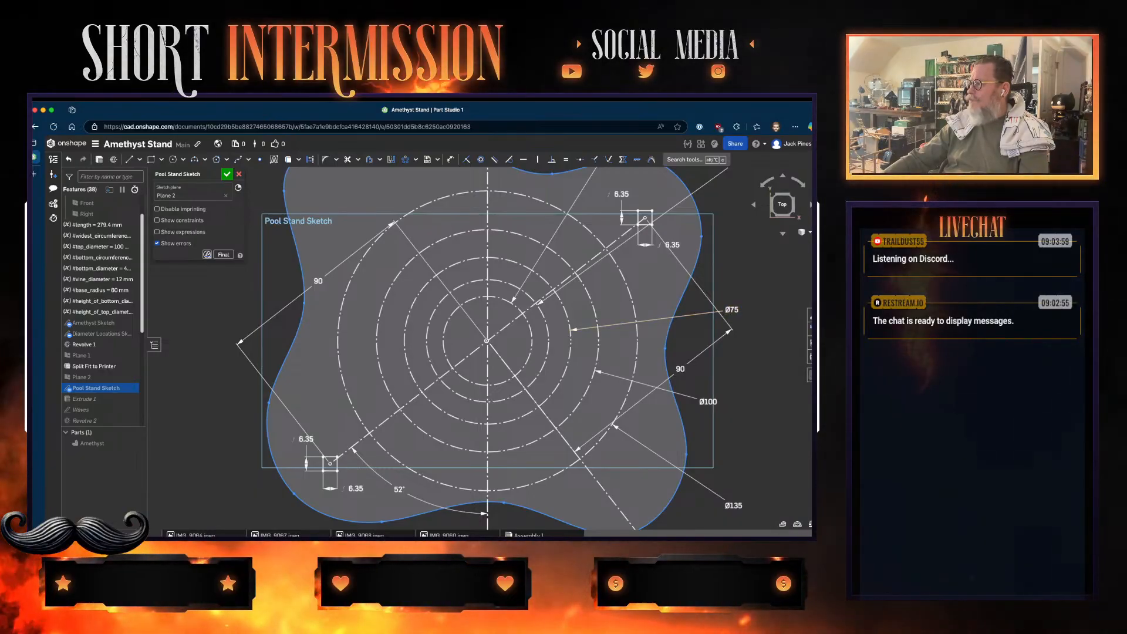
pyautogui.rightClick(741, 277)
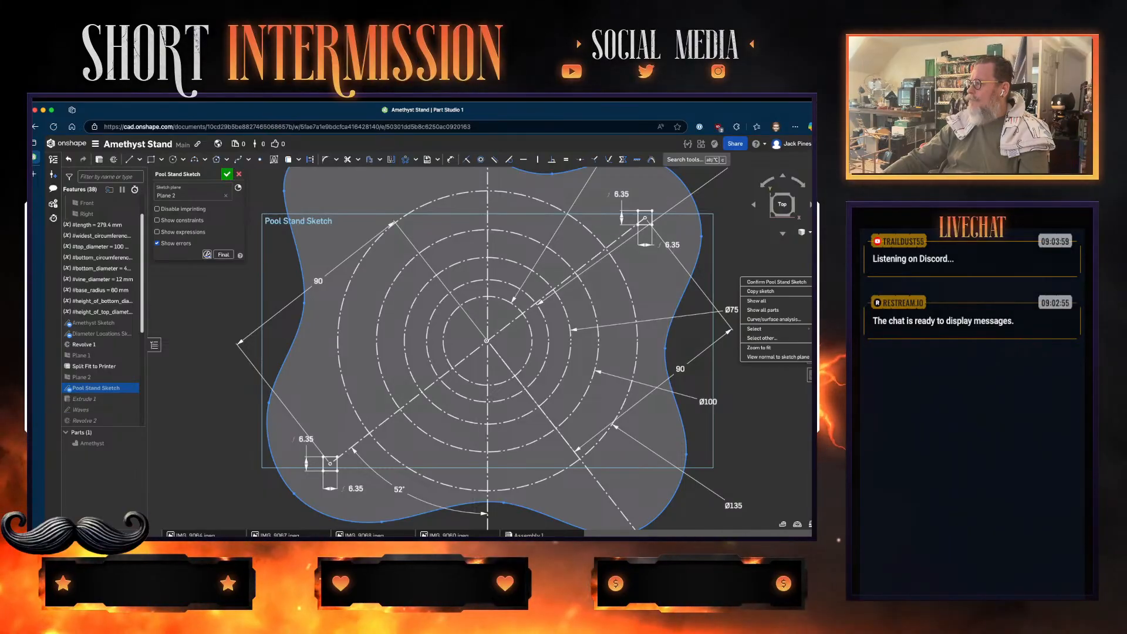
pyautogui.press('Escape')
pyautogui.rightClick(703, 282)
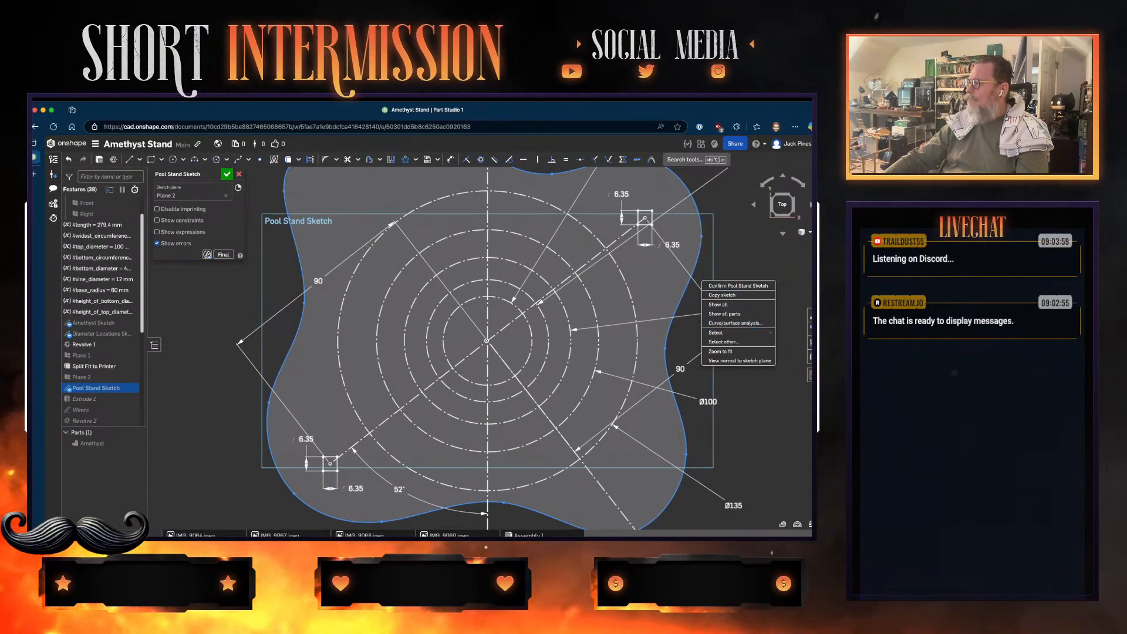
pyautogui.press('Escape')
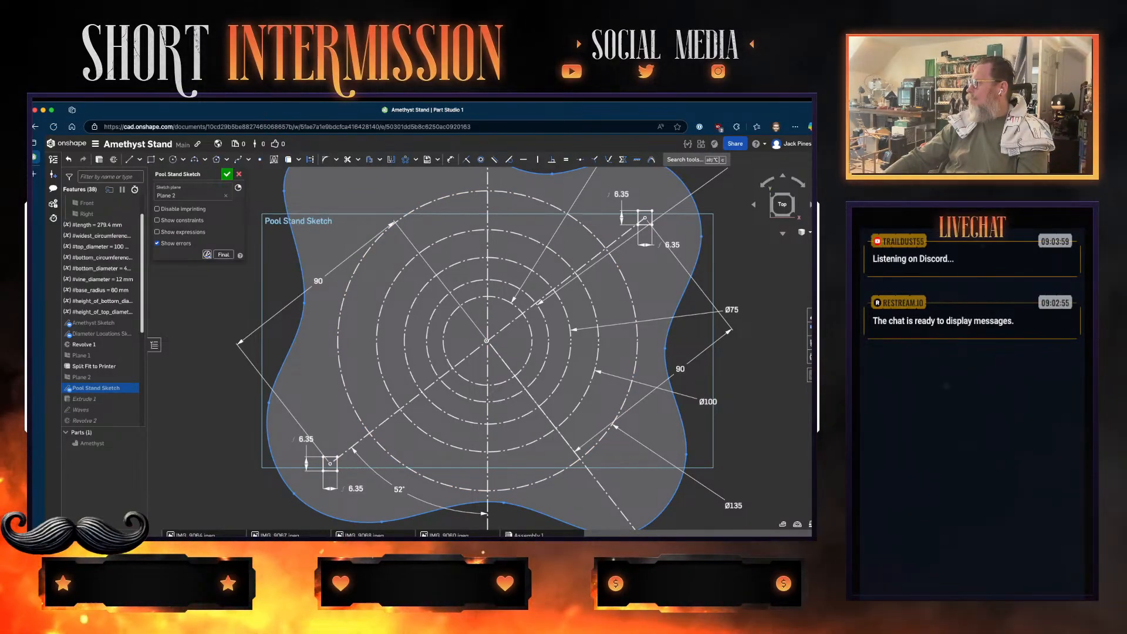
pyautogui.hotkey('alt', 'c')
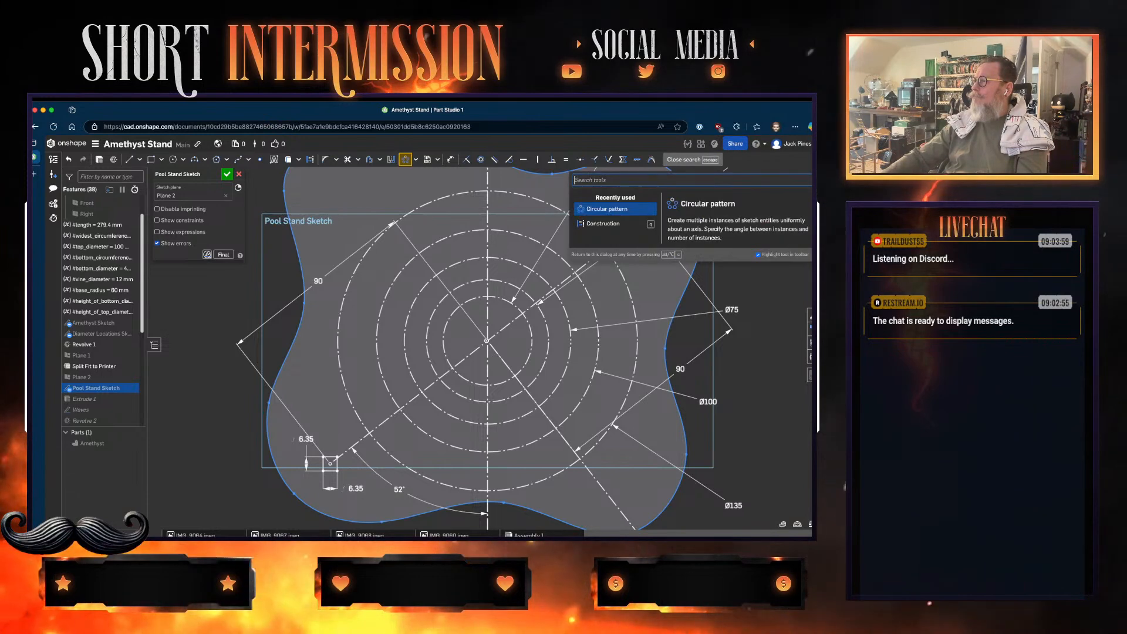
pyautogui.write('creat')
pyautogui.press('BackSpace')
pyautogui.press('BackSpace')
pyautogui.press('BackSpace')
pyautogui.press('BackSpace')
pyautogui.press('BackSpace')
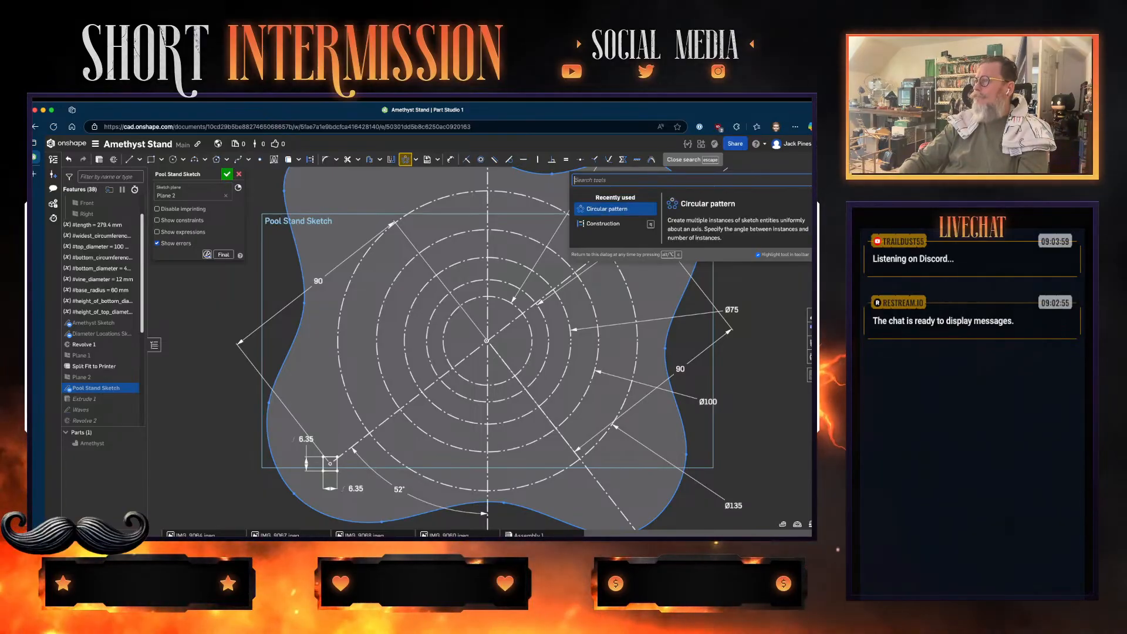
pyautogui.press('Return')
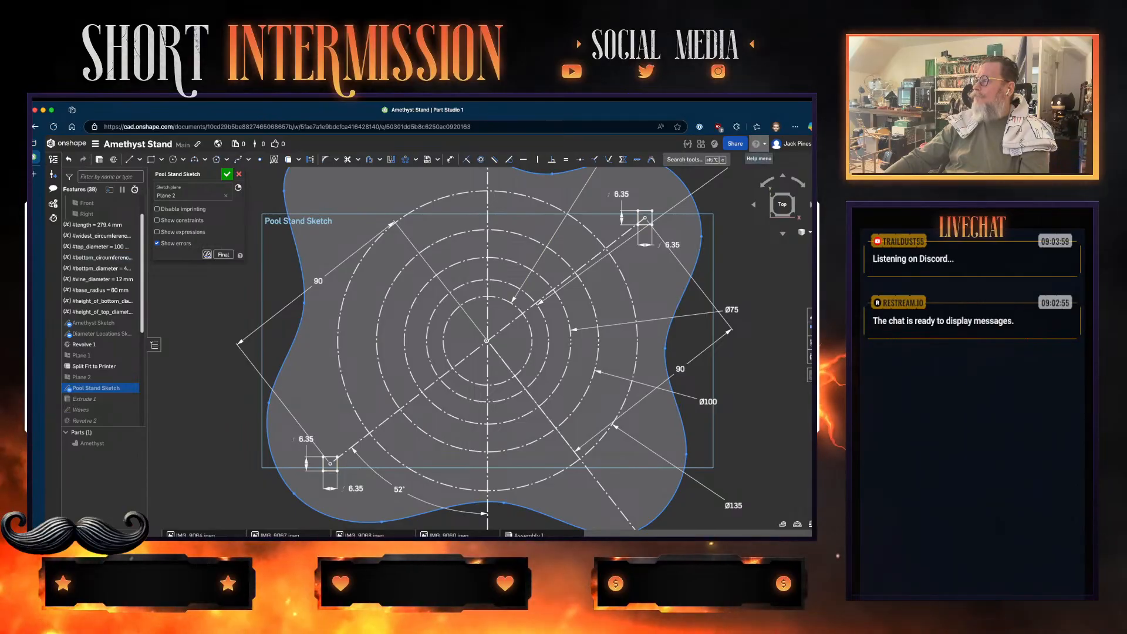
# - Open the Onshape Help and search it for "hide dimensions", looking through the resulting topics
pyautogui.click(757, 143)
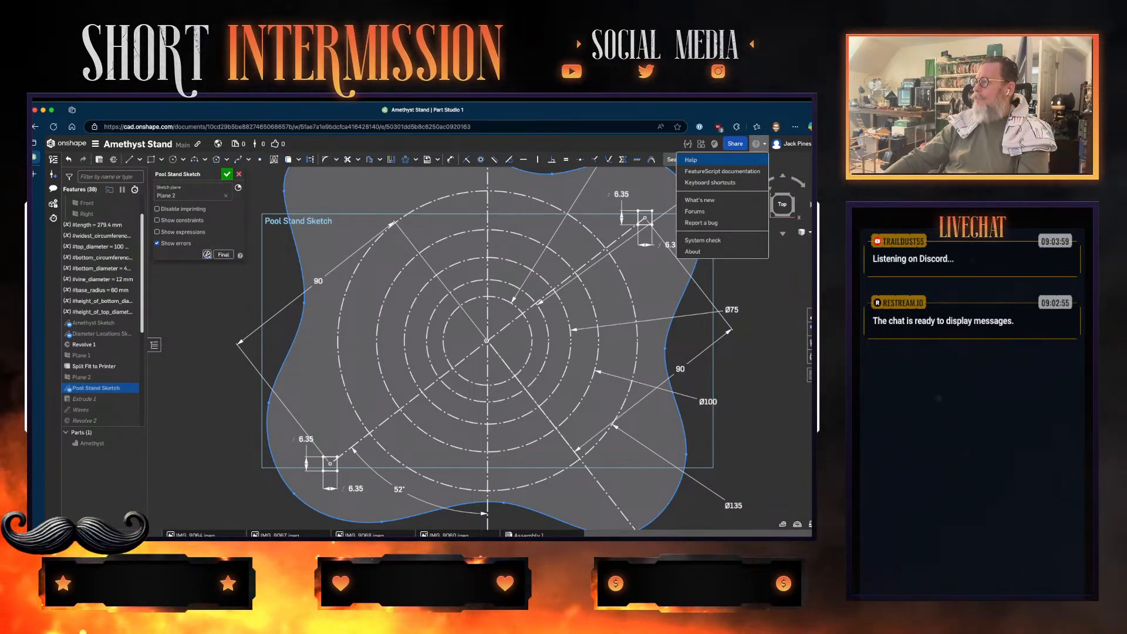
pyautogui.click(692, 159)
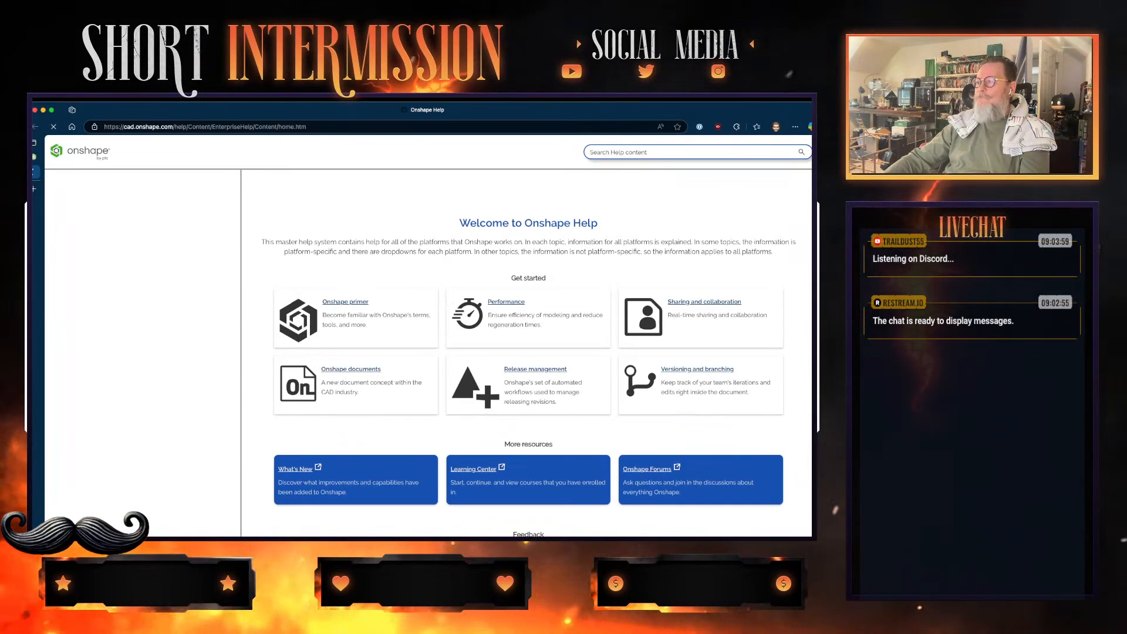
pyautogui.write('hi')
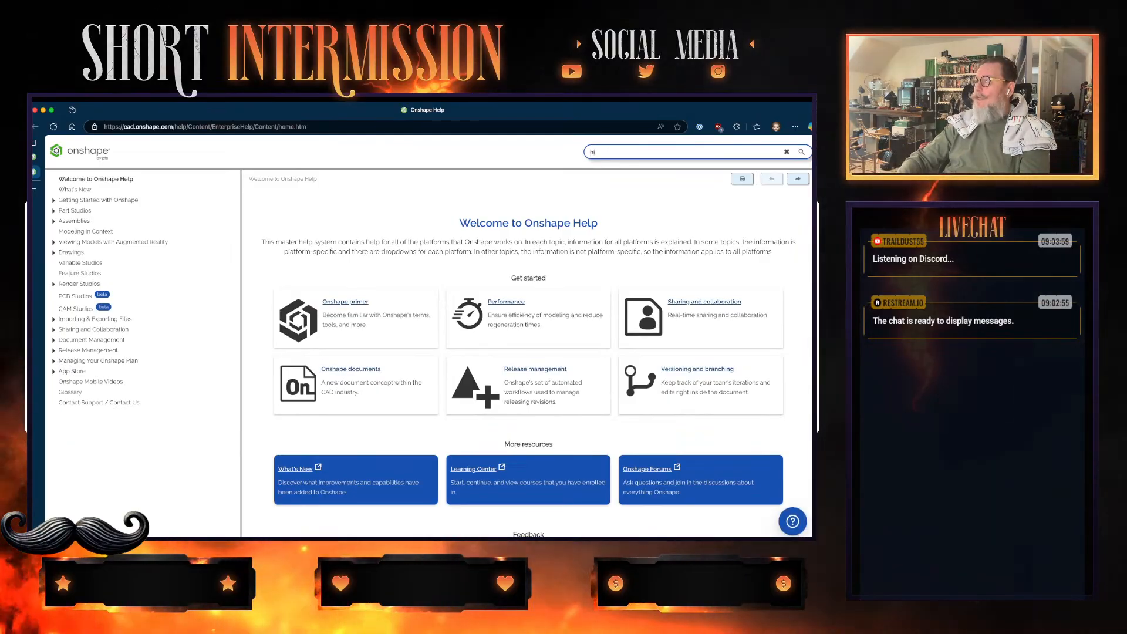
pyautogui.write('de dimensions')
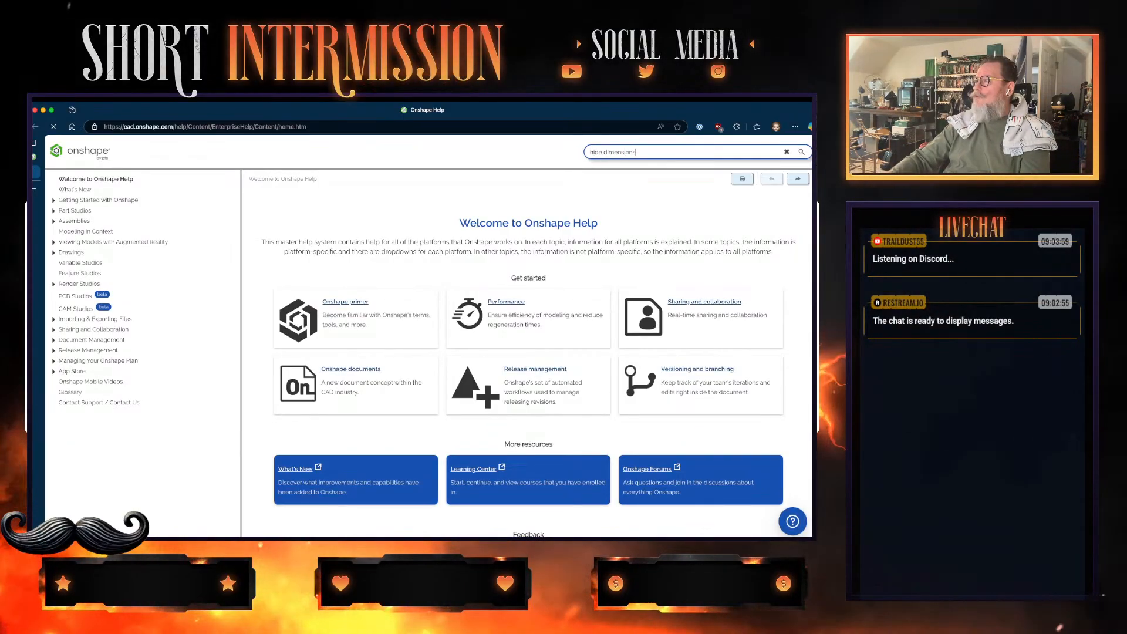
pyautogui.press('Return')
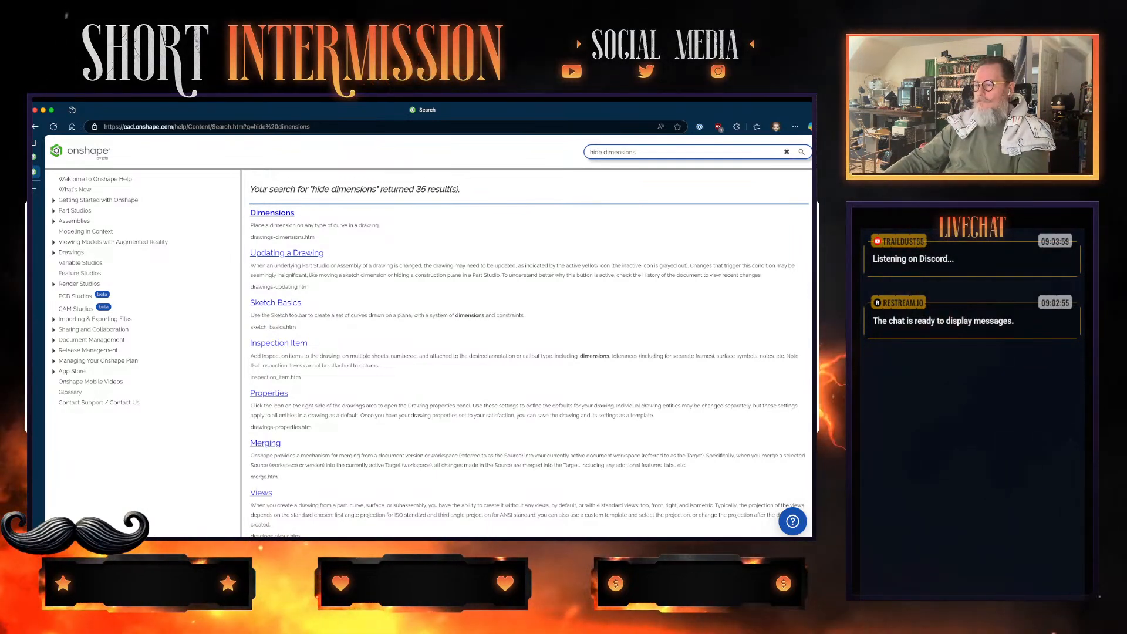
pyautogui.scroll(-2, 527, 352)
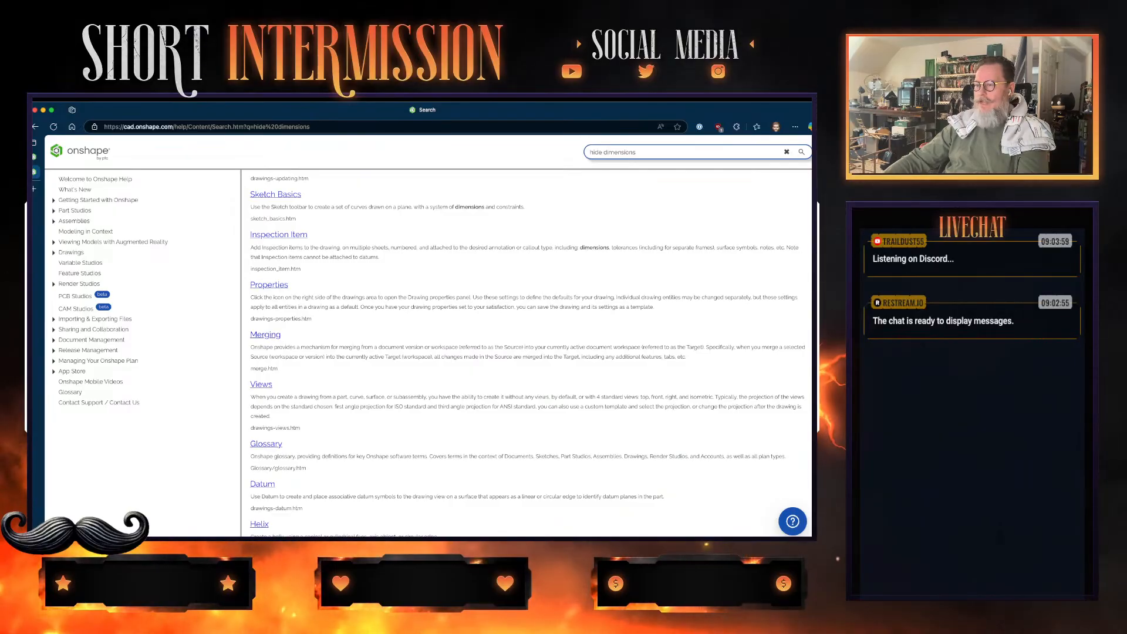
pyautogui.scroll(2, 527, 352)
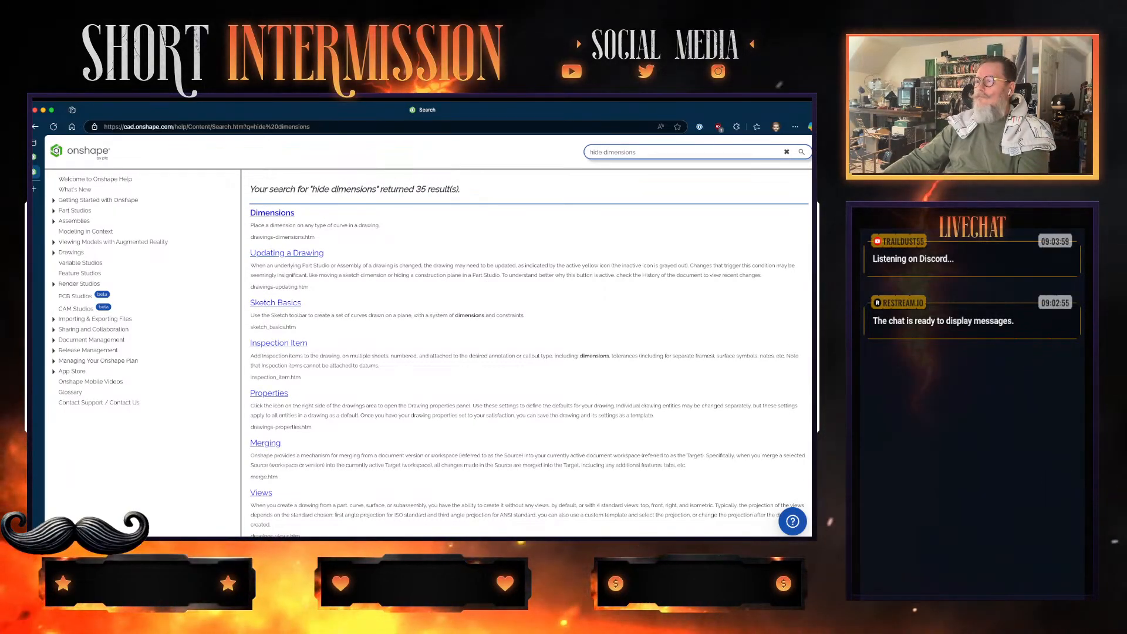
# - Open the Dimensions help topic and read through it for a way to hide dimensions
pyautogui.click(272, 213)
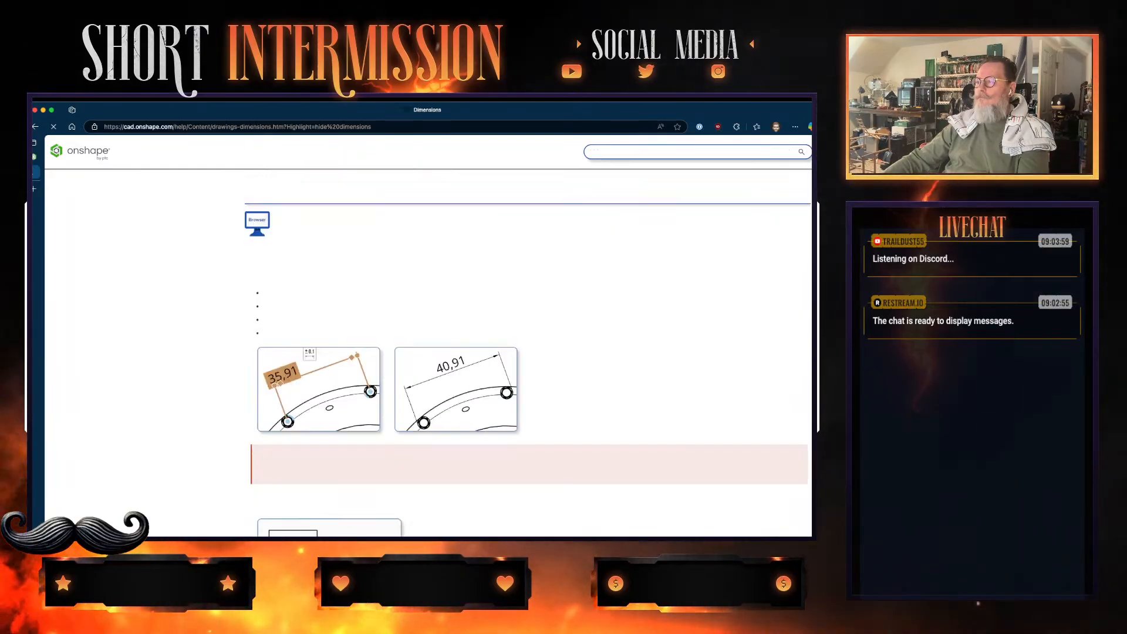
pyautogui.scroll(-10, 336, 353)
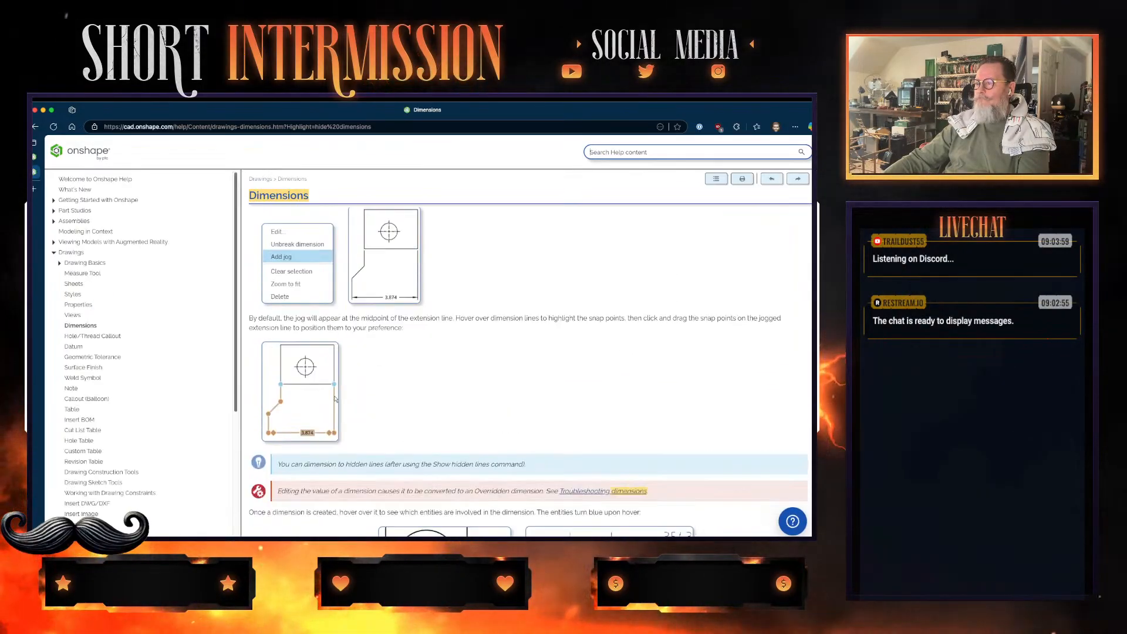
pyautogui.scroll(1, 528, 370)
pyautogui.scroll(-3, 529, 370)
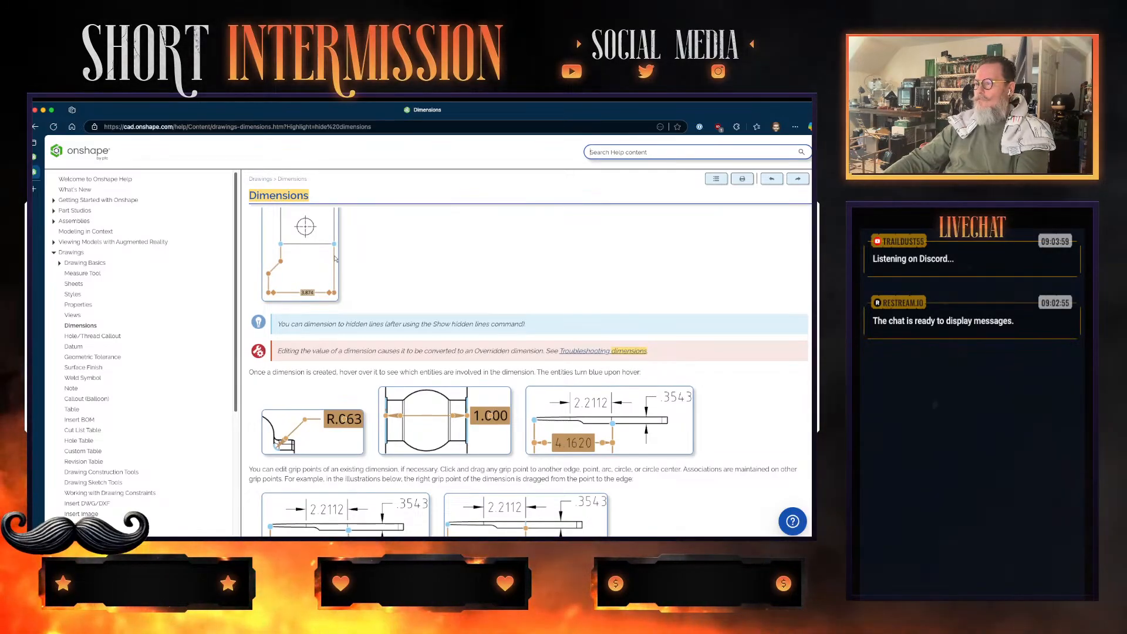
pyautogui.scroll(-3, 335, 259)
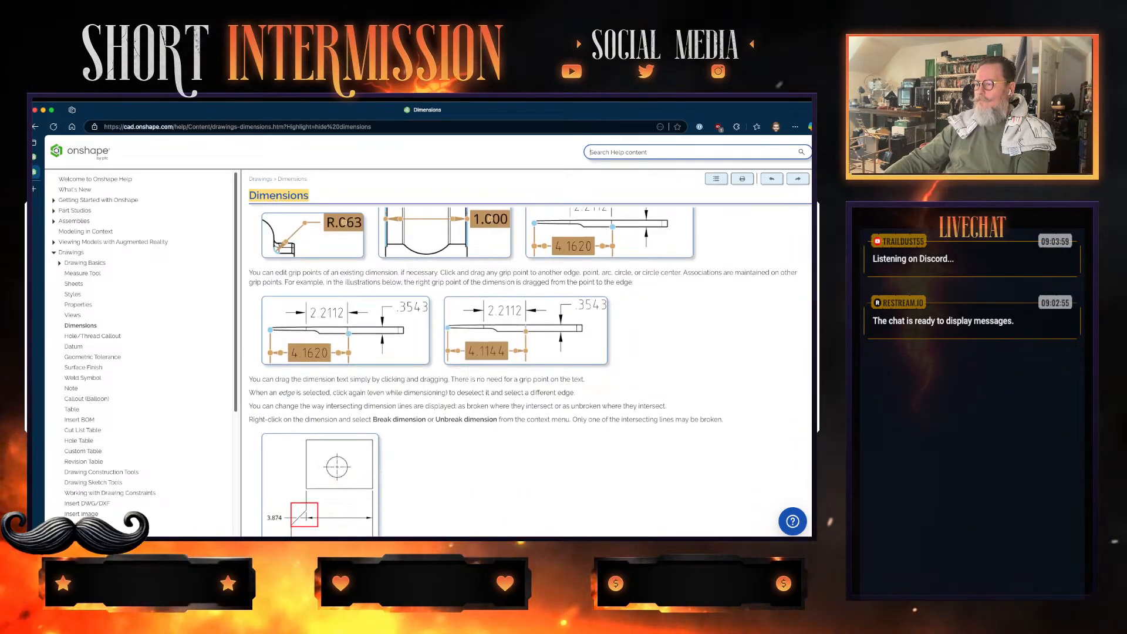
pyautogui.scroll(-10, 528, 352)
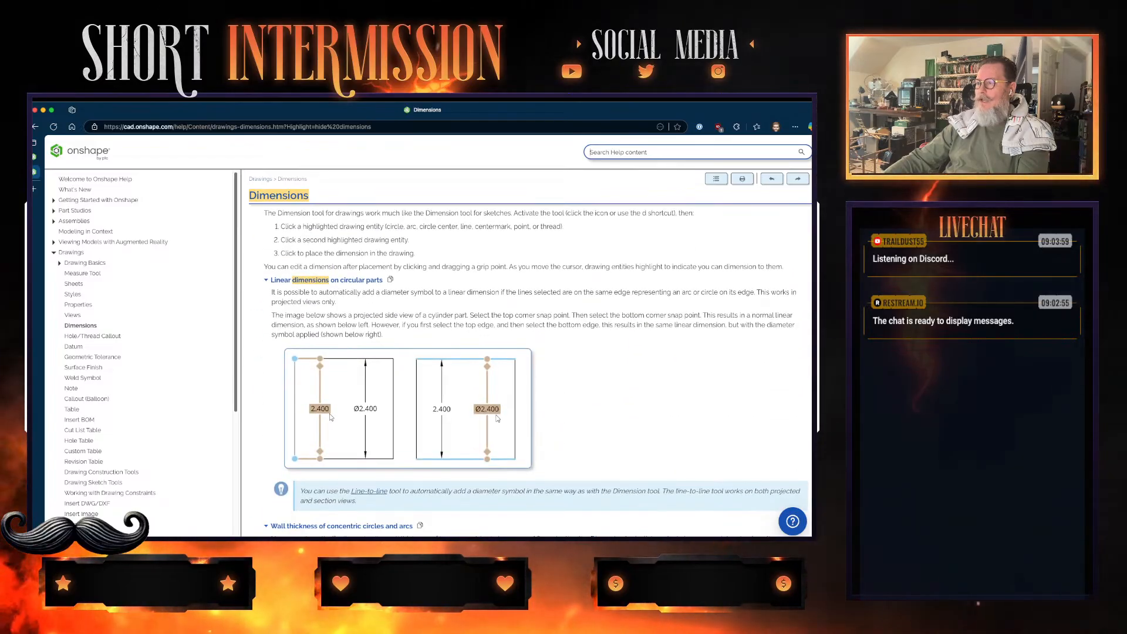
pyautogui.scroll(3, 528, 353)
pyautogui.scroll(-10, 528, 352)
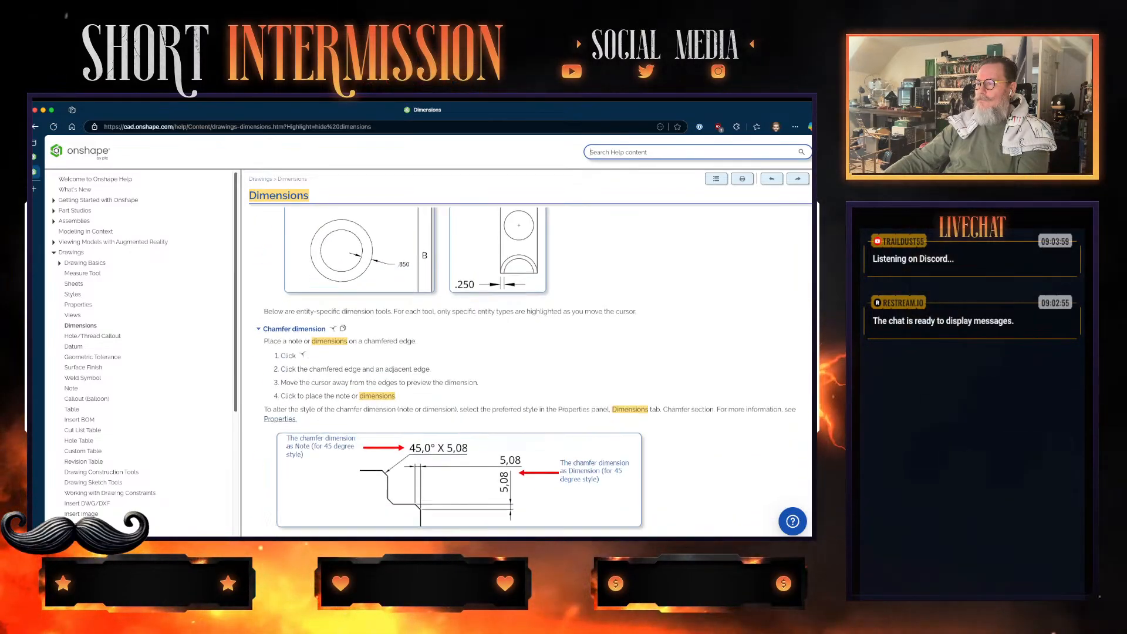
pyautogui.scroll(-15, 528, 370)
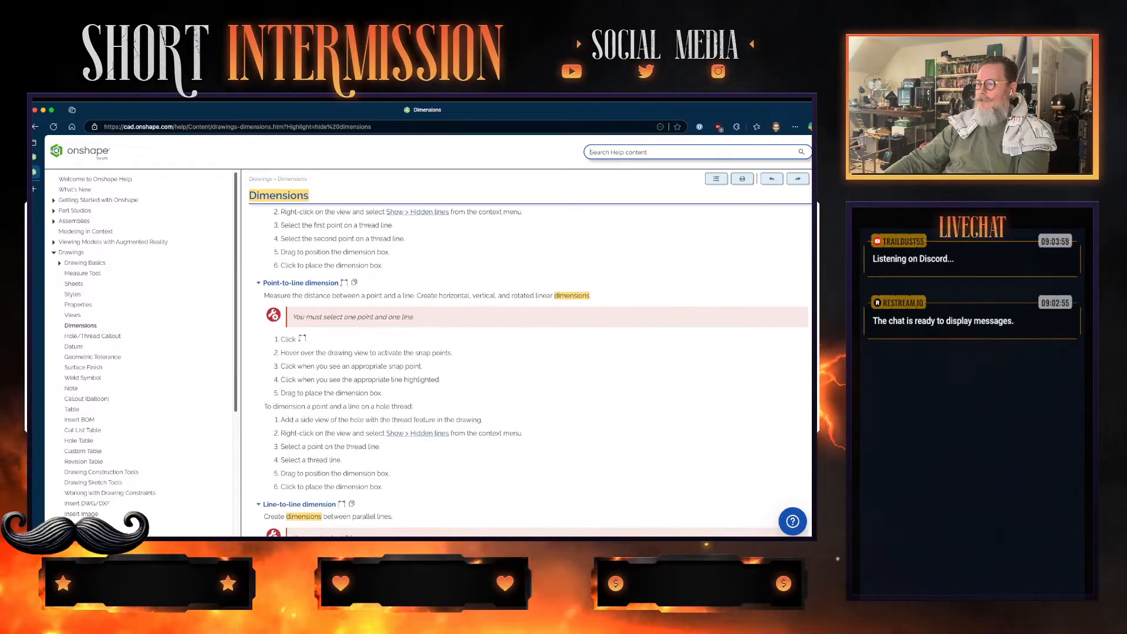
pyautogui.scroll(-15, 528, 370)
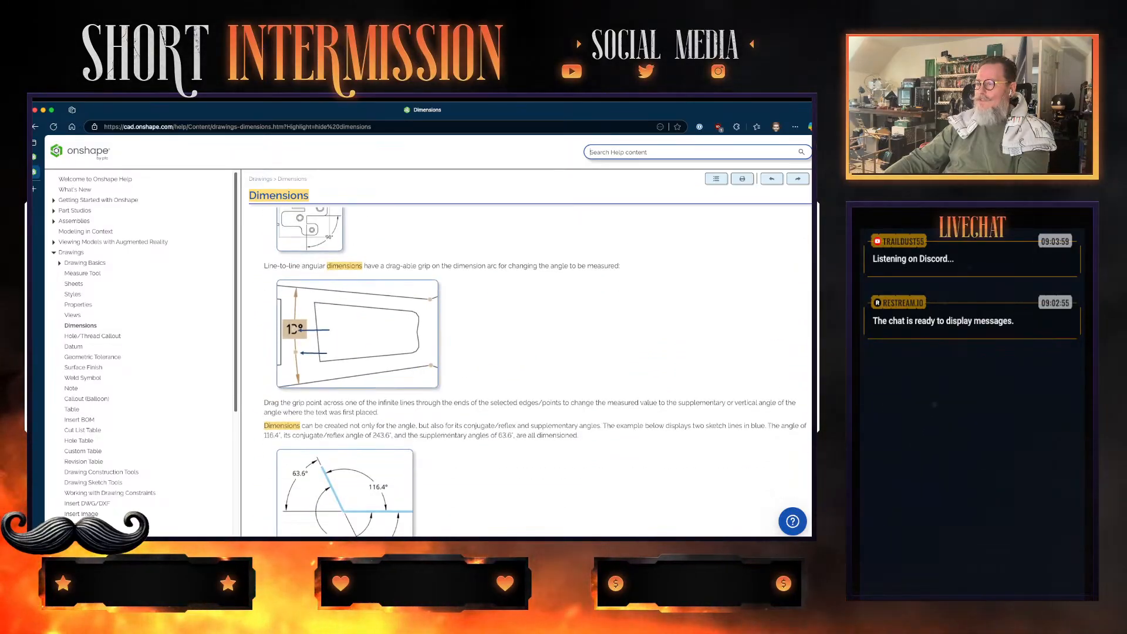
pyautogui.scroll(-15, 528, 370)
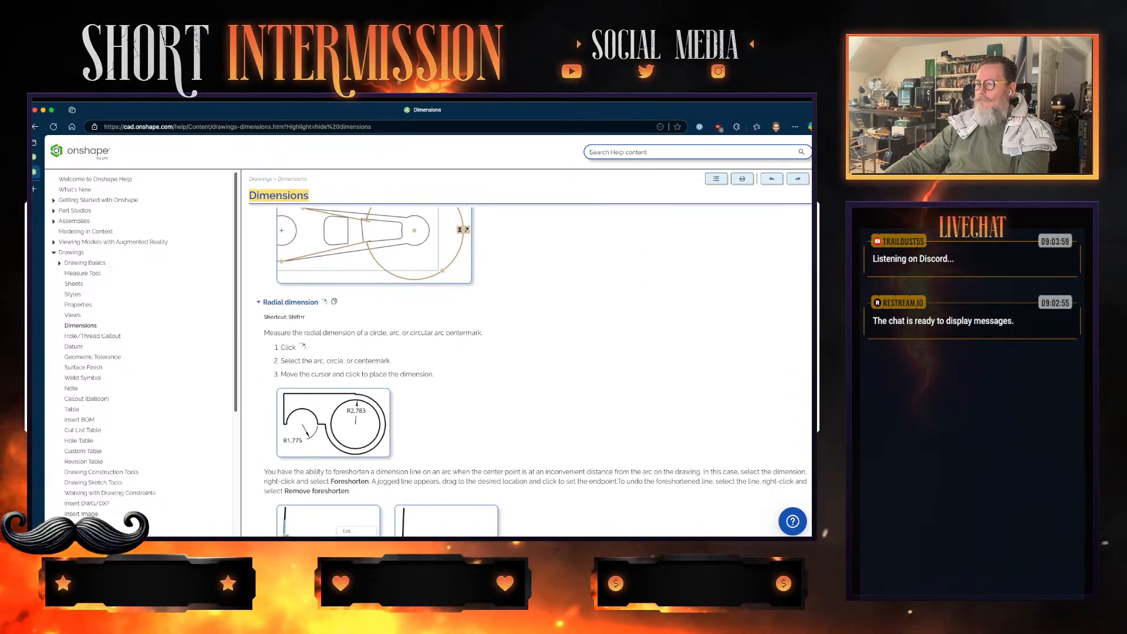
pyautogui.scroll(-5, 528, 370)
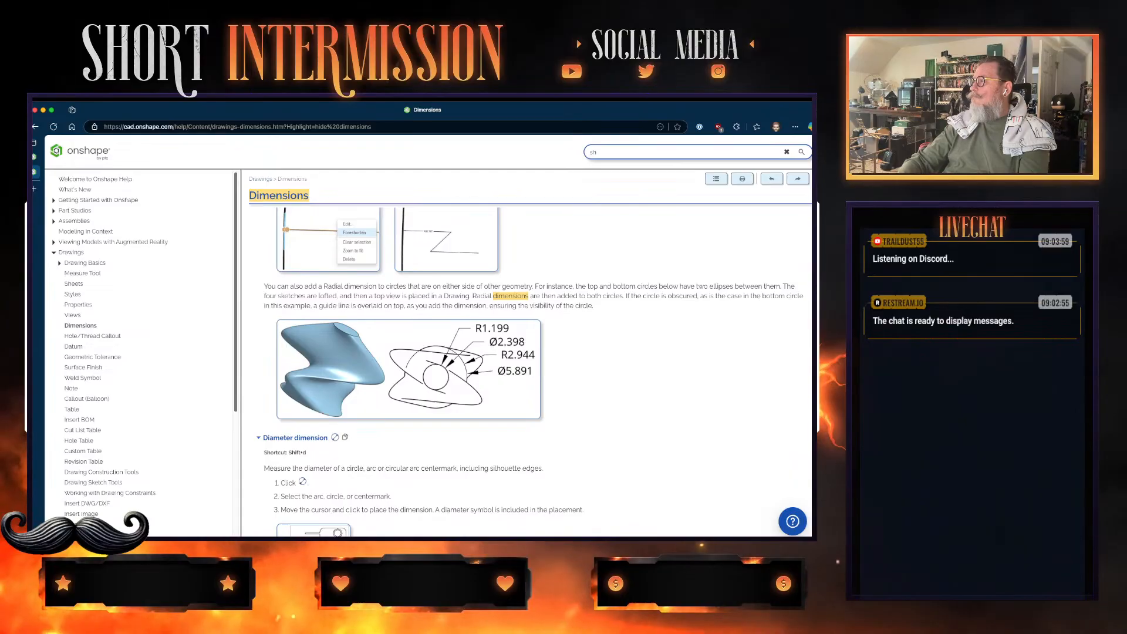
# - Search the help for "show/hide dimensions" and open the Sketch Basics topic
pyautogui.write('ide ')
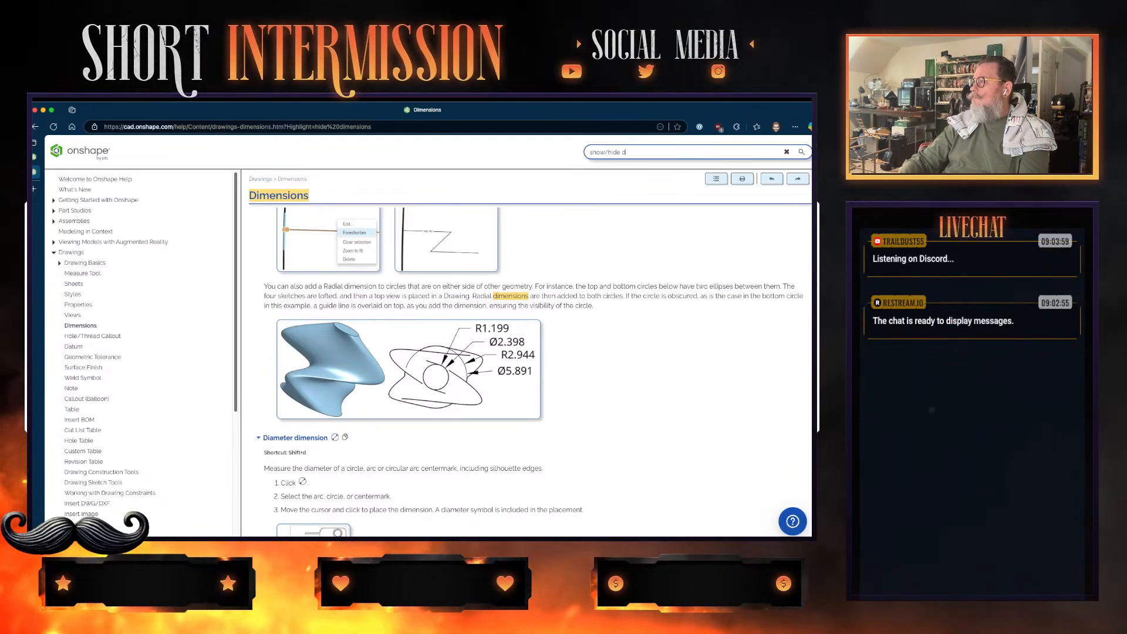
pyautogui.write('dimensions')
pyautogui.press('Return')
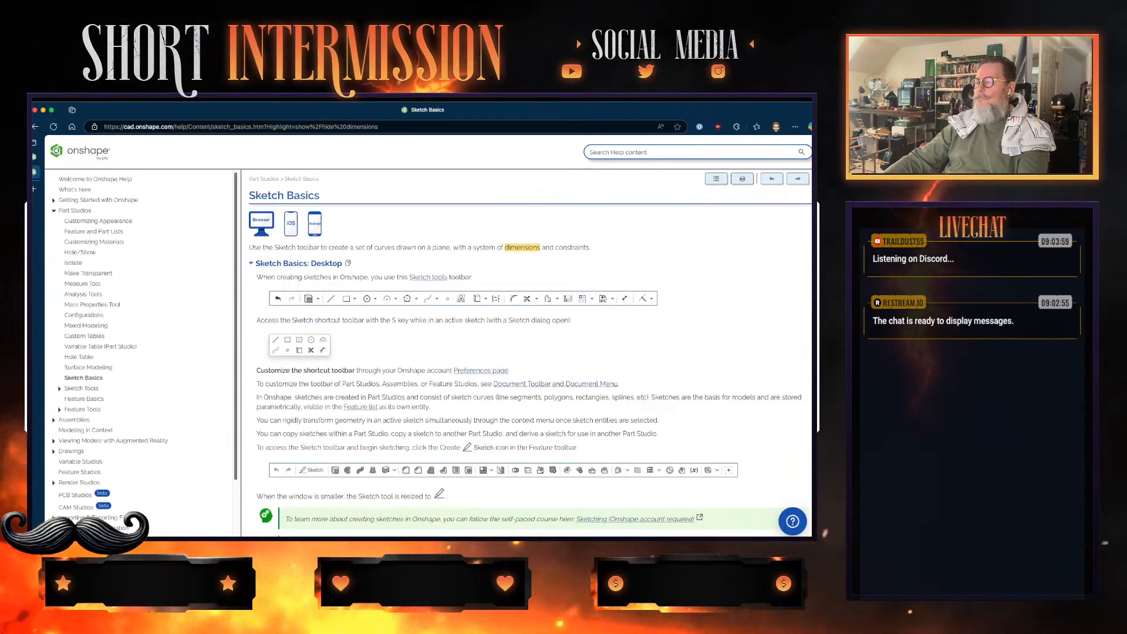
# - Read through the Sketch Basics topic, including its basic workflow, for guidance on showing or hiding sketch dimensions
pyautogui.scroll(-2, 526, 352)
pyautogui.scroll(2, 526, 352)
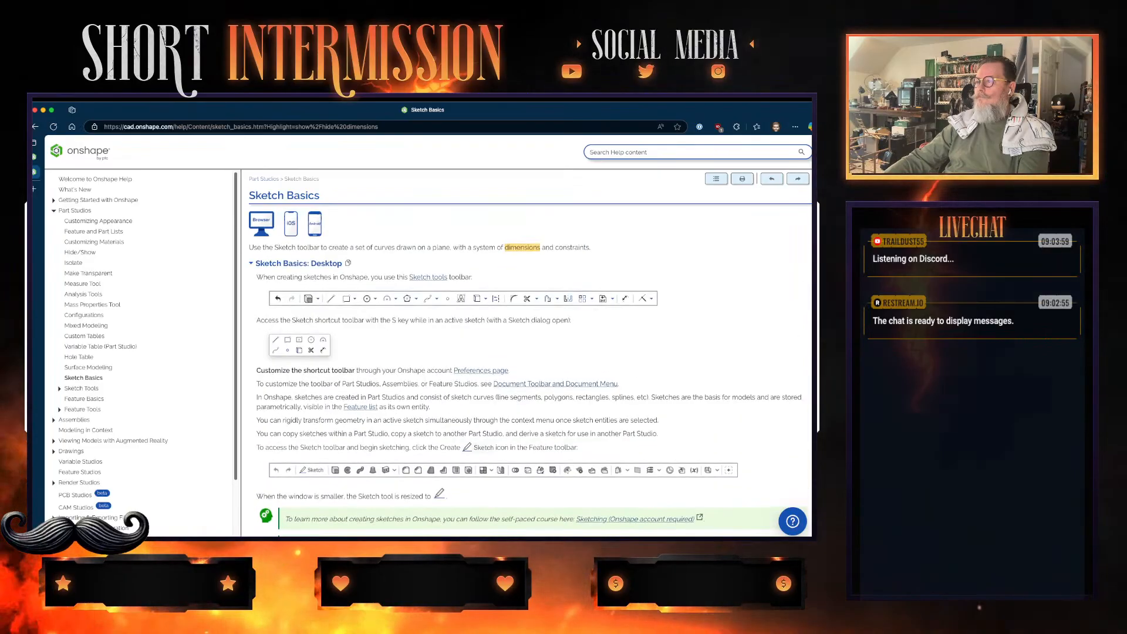
pyautogui.scroll(-5, 526, 352)
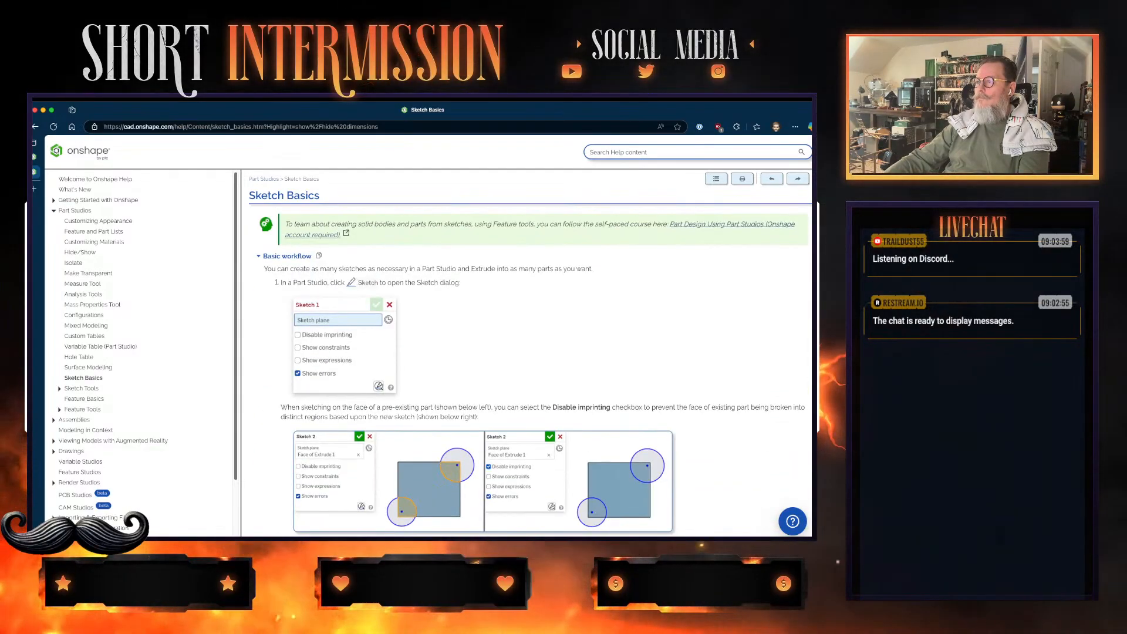
pyautogui.scroll(-3, 526, 352)
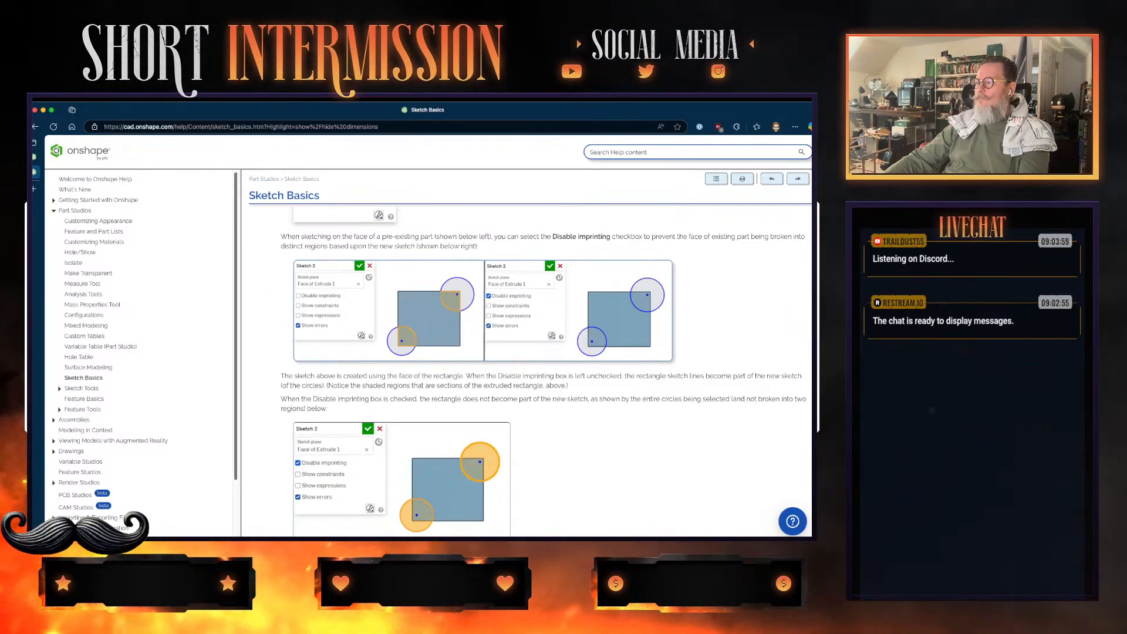
pyautogui.scroll(-10, 526, 352)
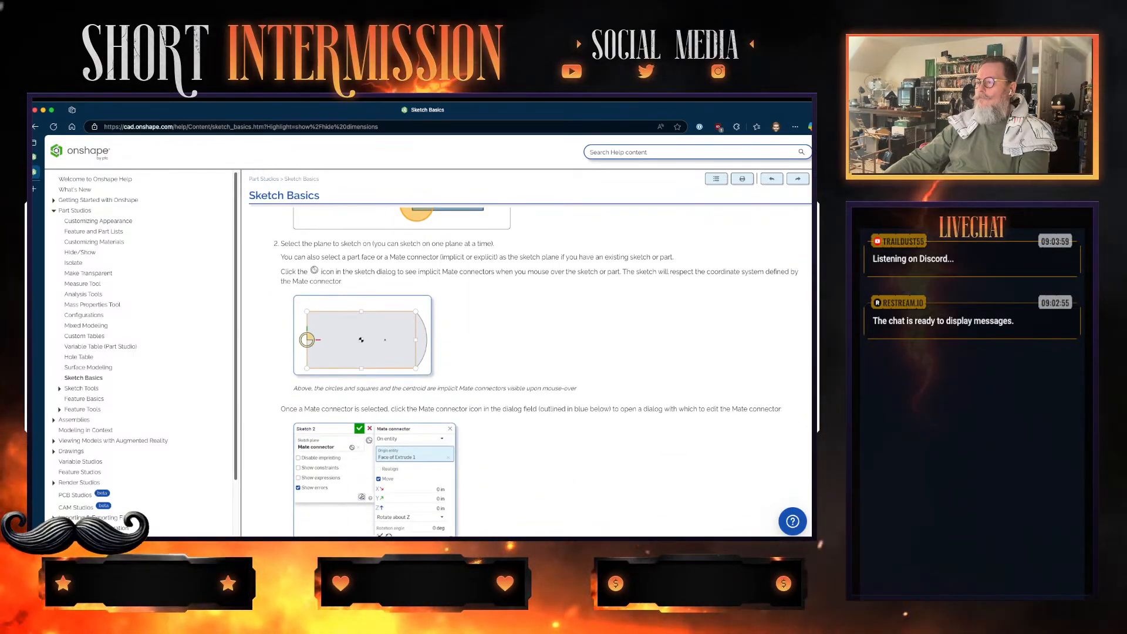
pyautogui.scroll(-5, 526, 352)
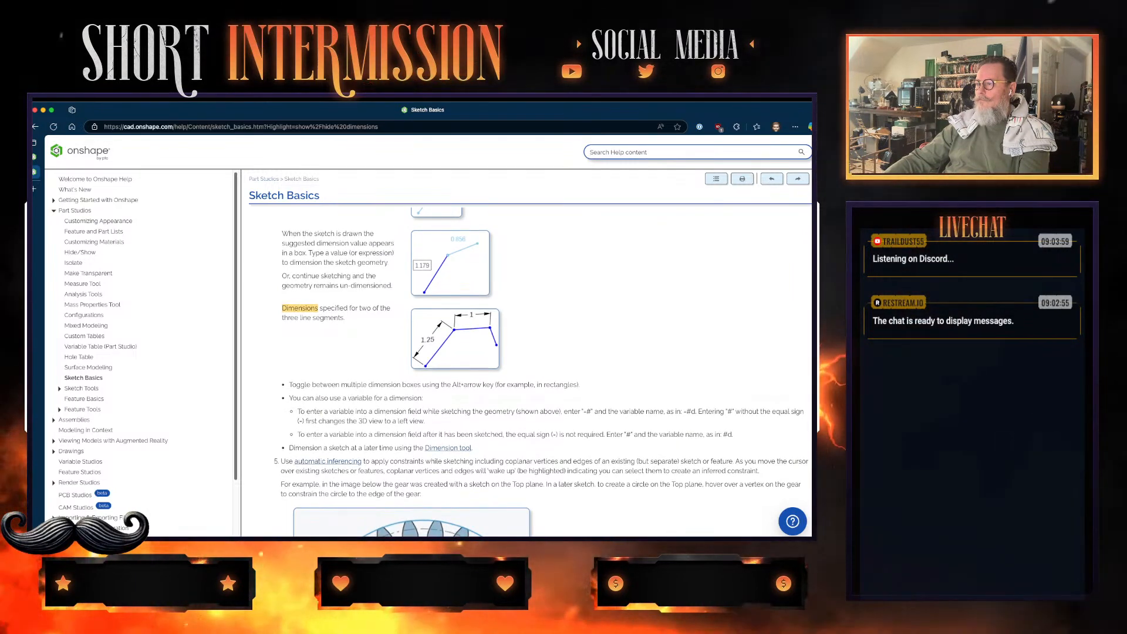
pyautogui.scroll(-1, 526, 370)
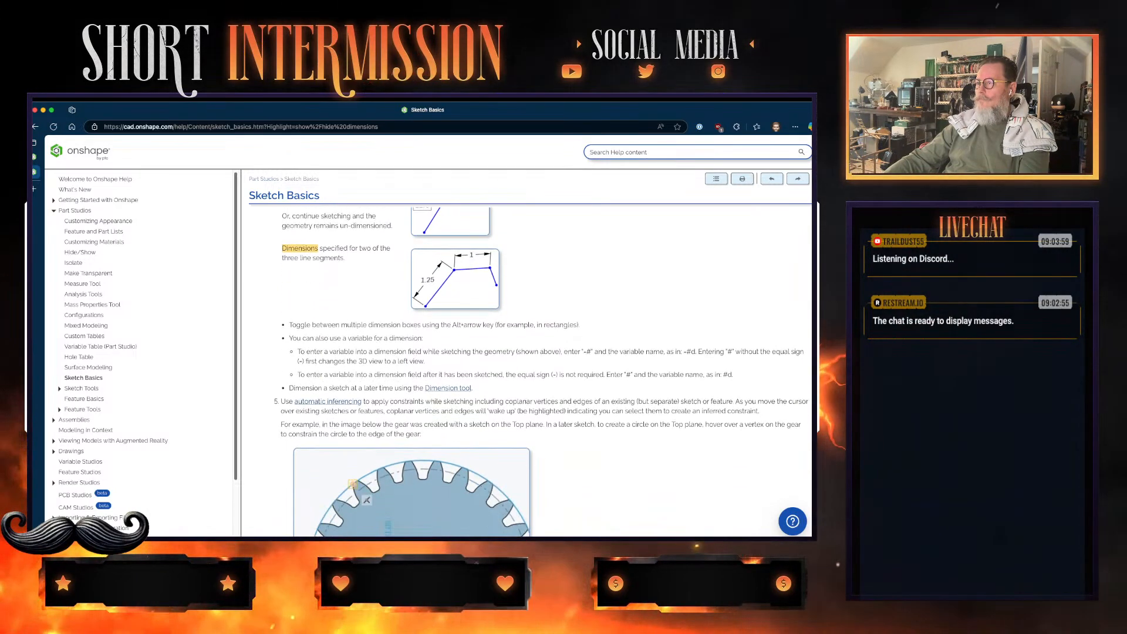
# - Read the rest of the Sketch Basics topic, including its section on transforming sketches, for a way to hide dimensions
pyautogui.scroll(-5, 526, 370)
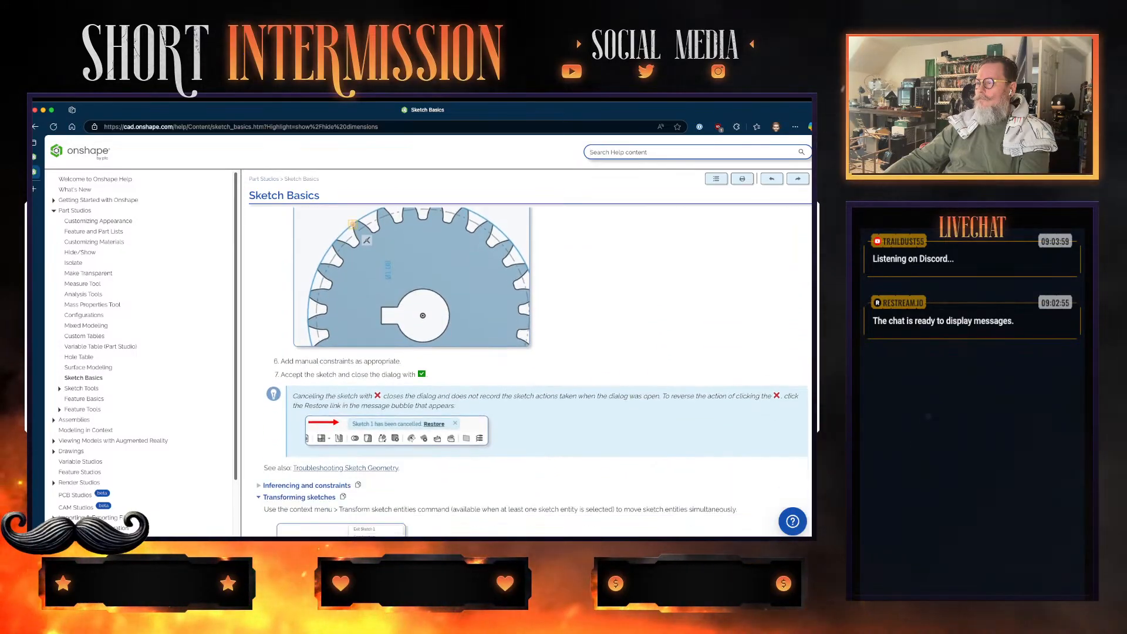
pyautogui.scroll(-3, 526, 370)
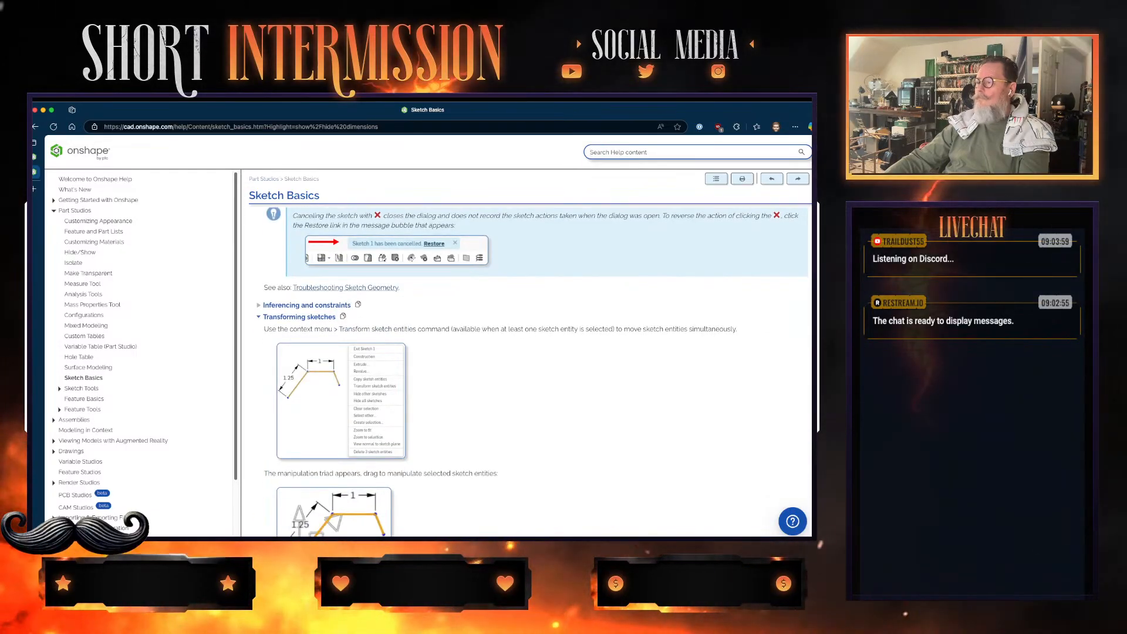
pyautogui.scroll(-3, 526, 370)
pyautogui.scroll(-8, 526, 370)
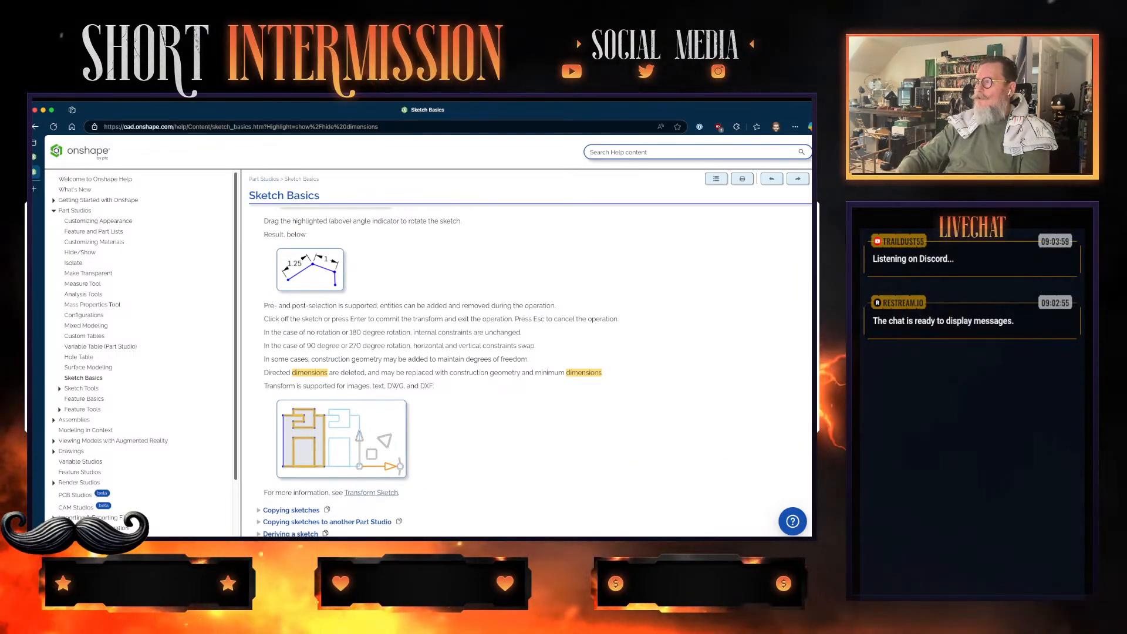
# - Search the help for "hide", open the Part Studio Hide/Show topic and read it through to its notes
pyautogui.click(590, 152)
pyautogui.write('hide')
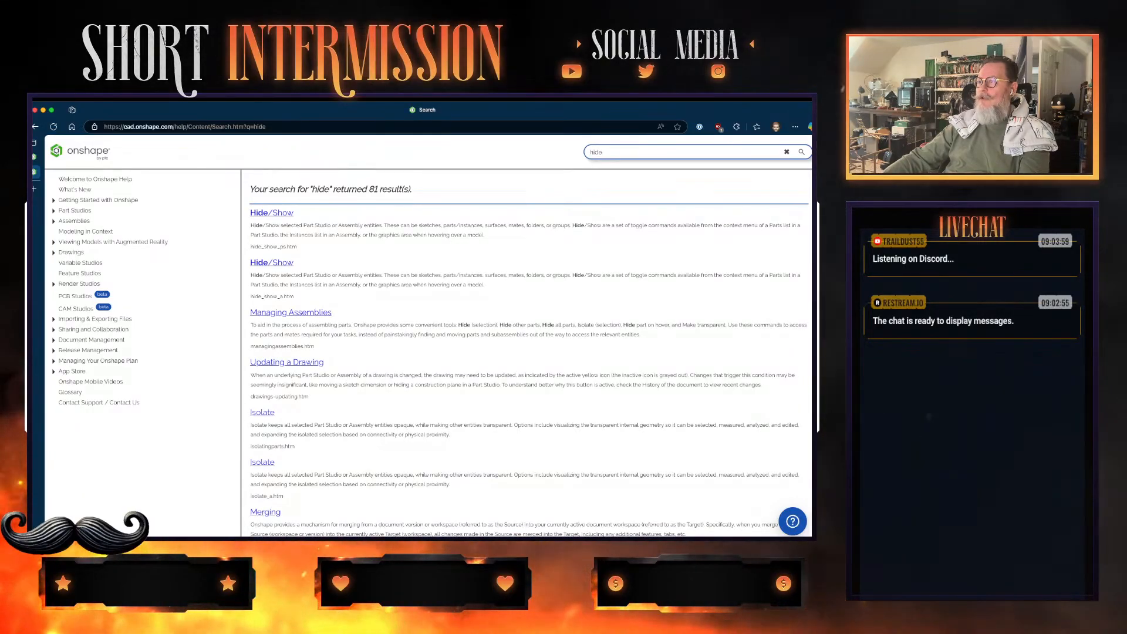
pyautogui.click(271, 212)
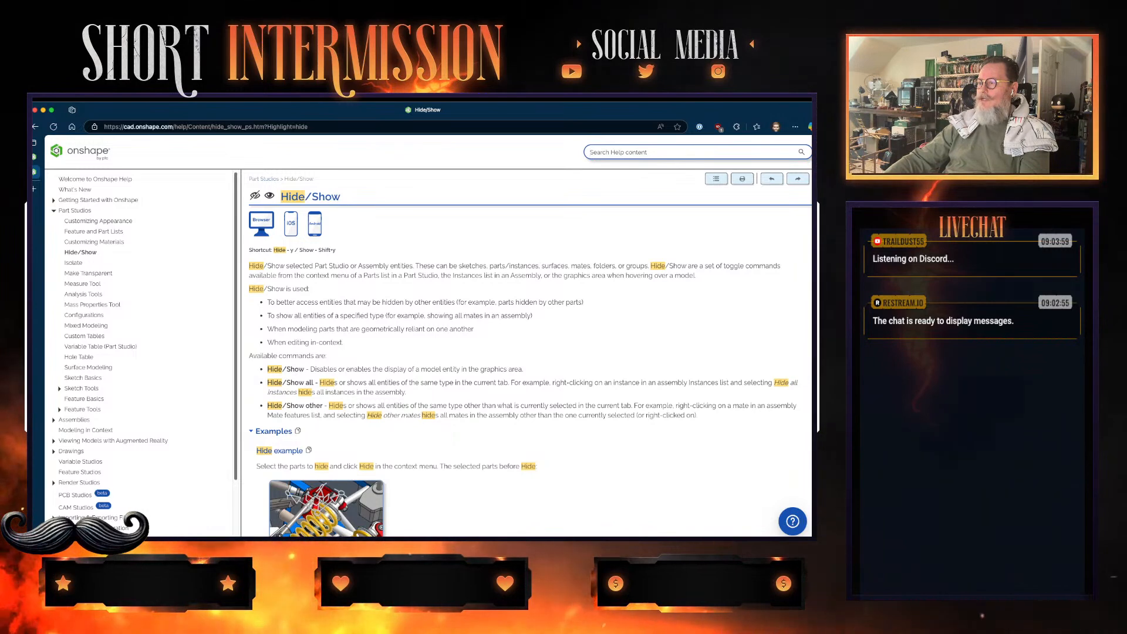
pyautogui.scroll(-3, 525, 352)
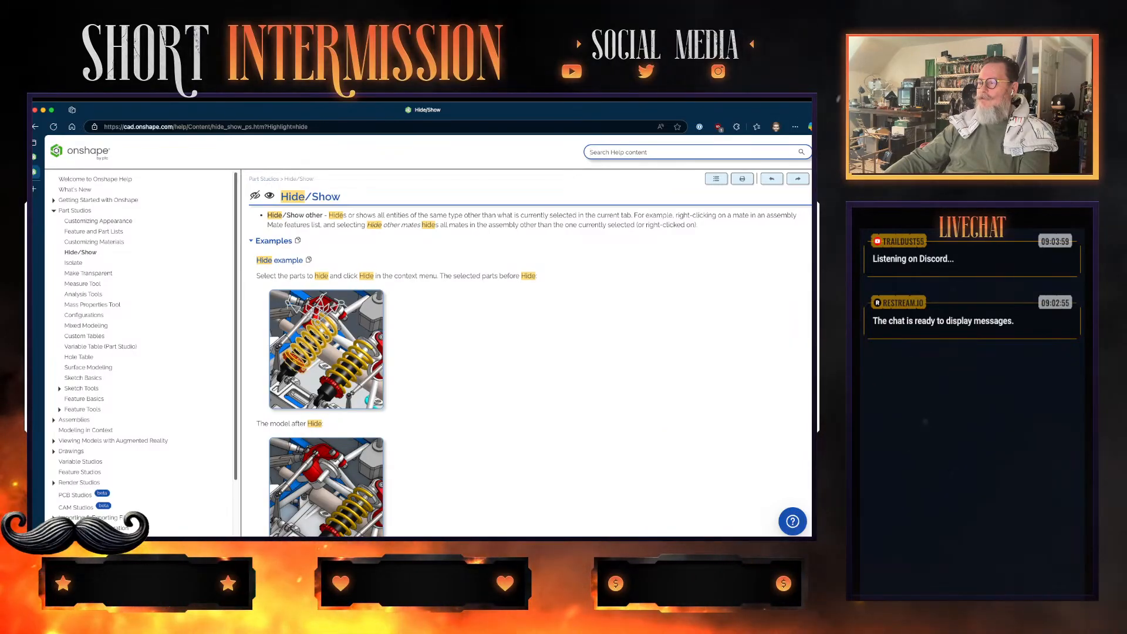
pyautogui.scroll(-5, 527, 352)
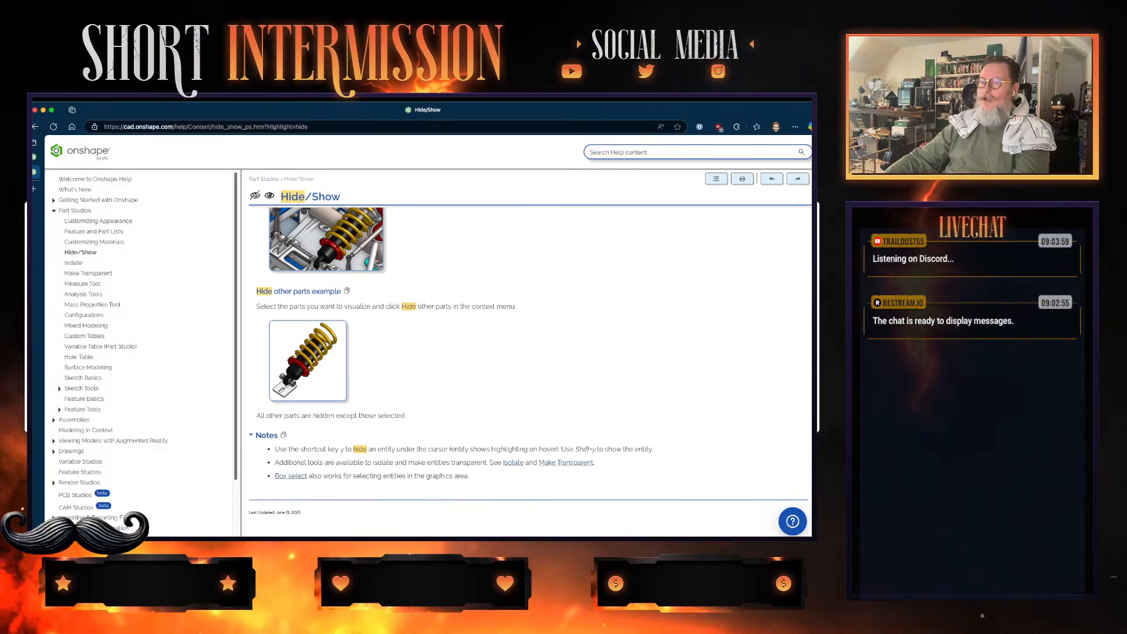
# - Return to the Amethyst Stand Part Studio and look through the commands offered for the Amethyst part
pyautogui.hotkey('ctrl', 'shift', 'Tab')
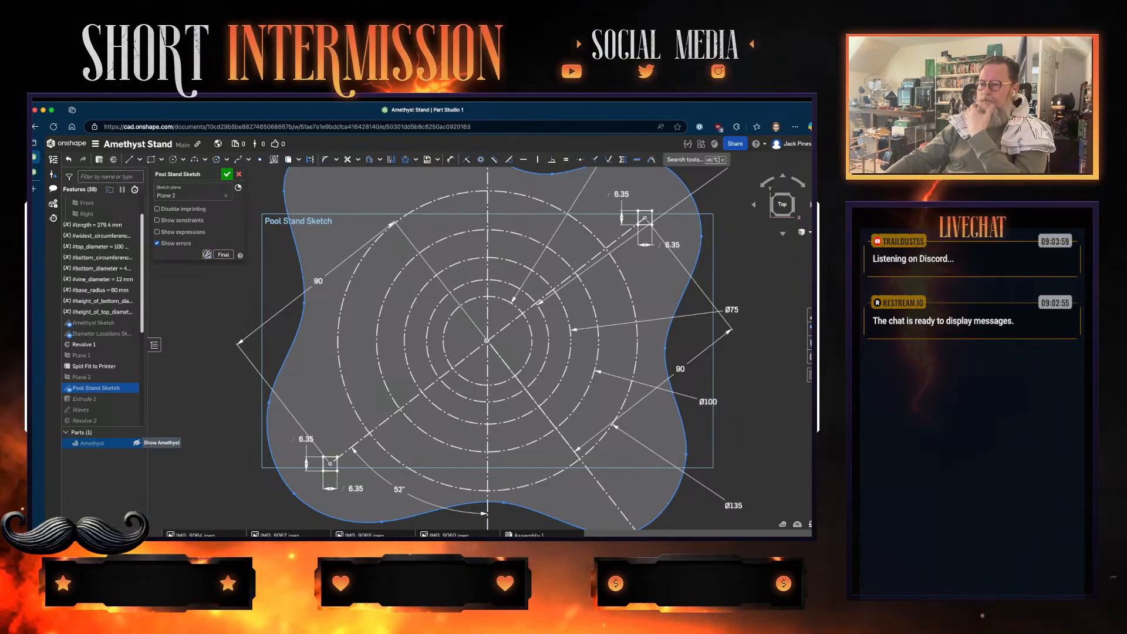
pyautogui.rightClick(139, 447)
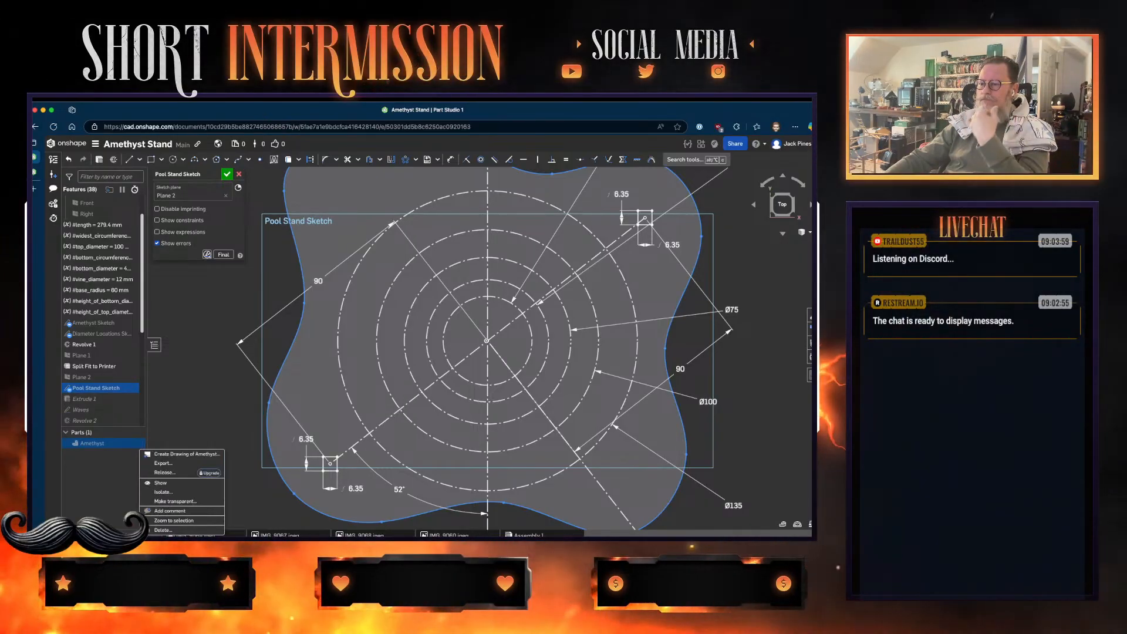
pyautogui.press('Escape')
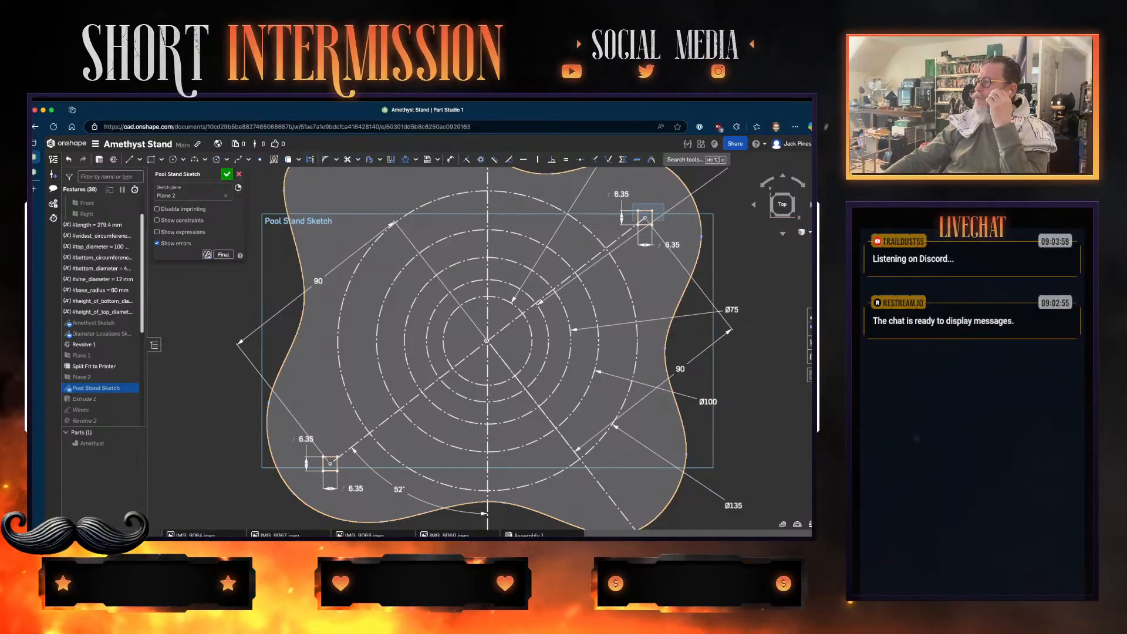
# - Select both 6.35 mm square sockets and try a circular pattern of them around the sketch's center
pyautogui.click(645, 219)
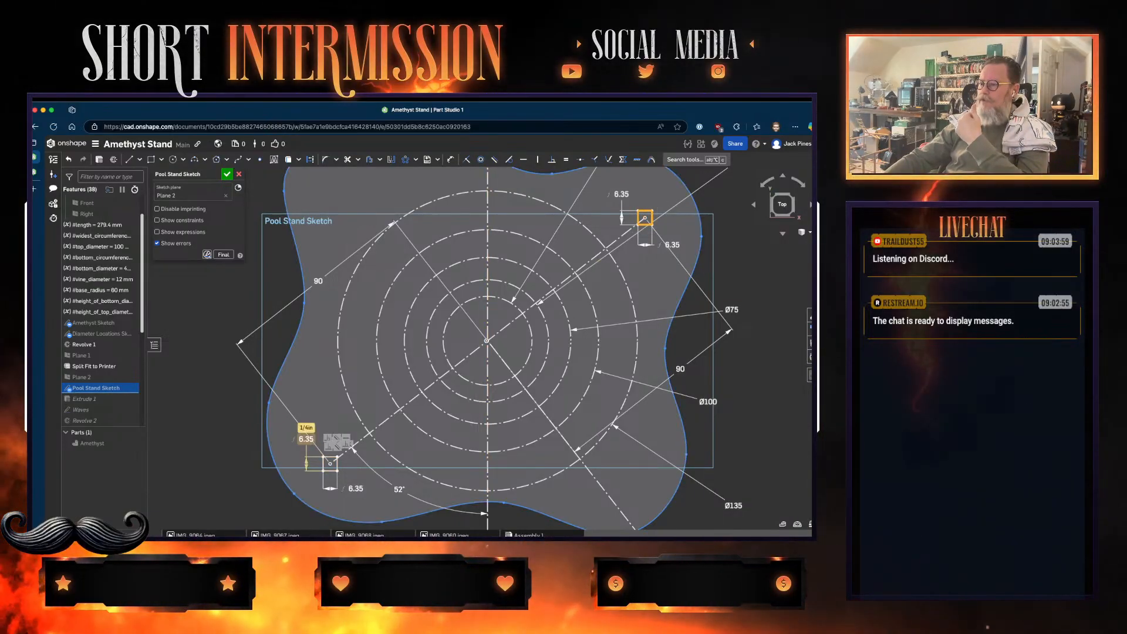
pyautogui.click(330, 463)
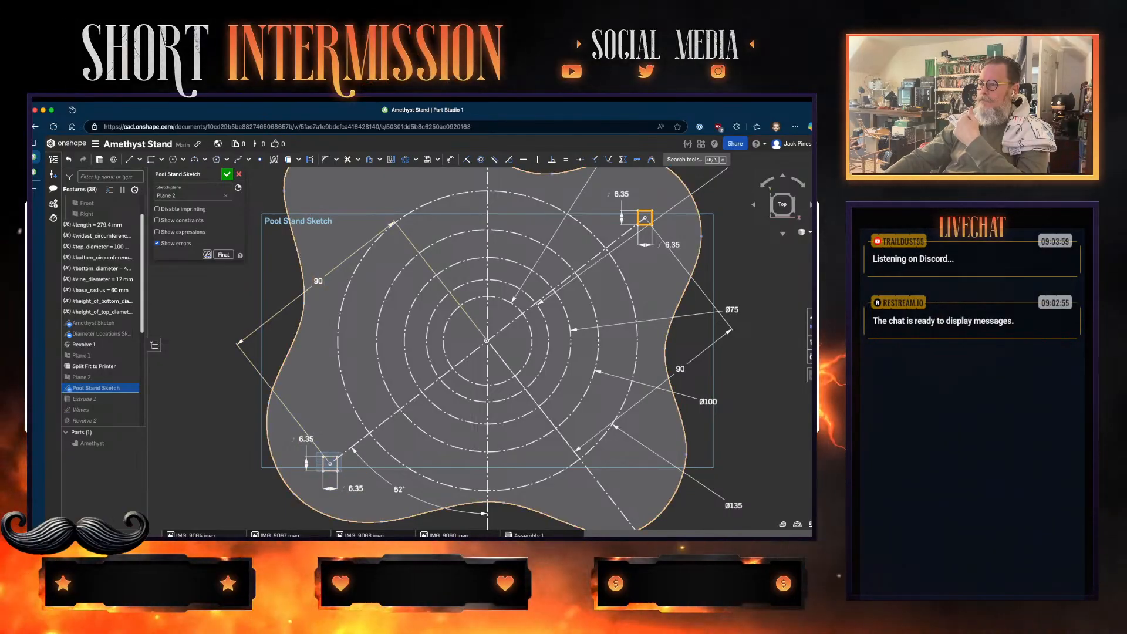
pyautogui.moveTo(316, 452); pyautogui.dragTo(342, 476)
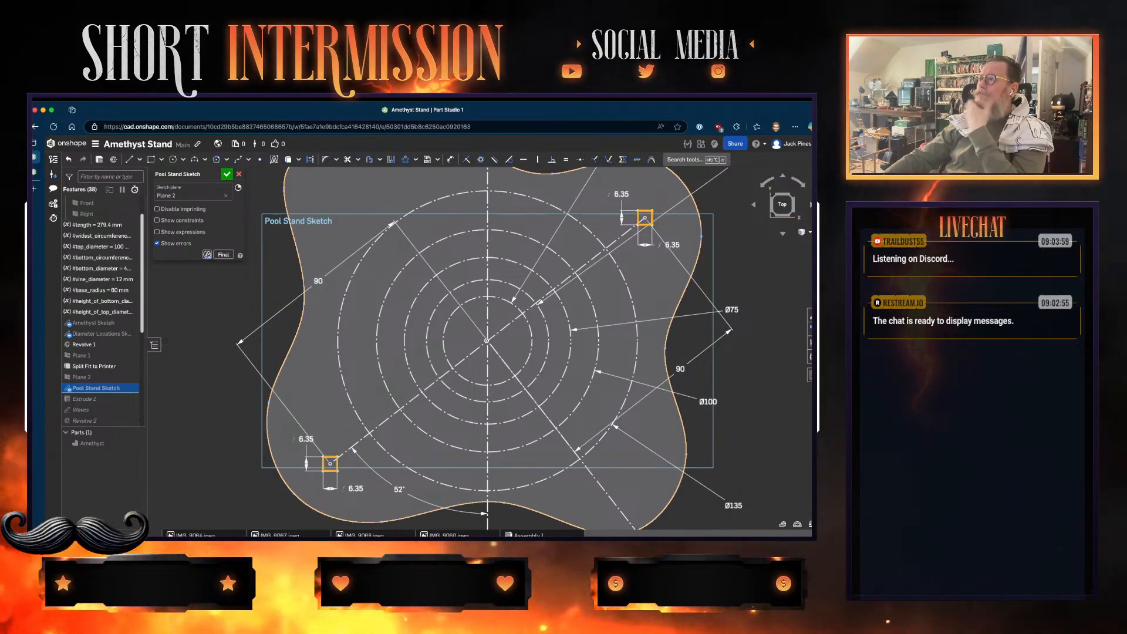
pyautogui.press('i')
pyautogui.click(415, 160)
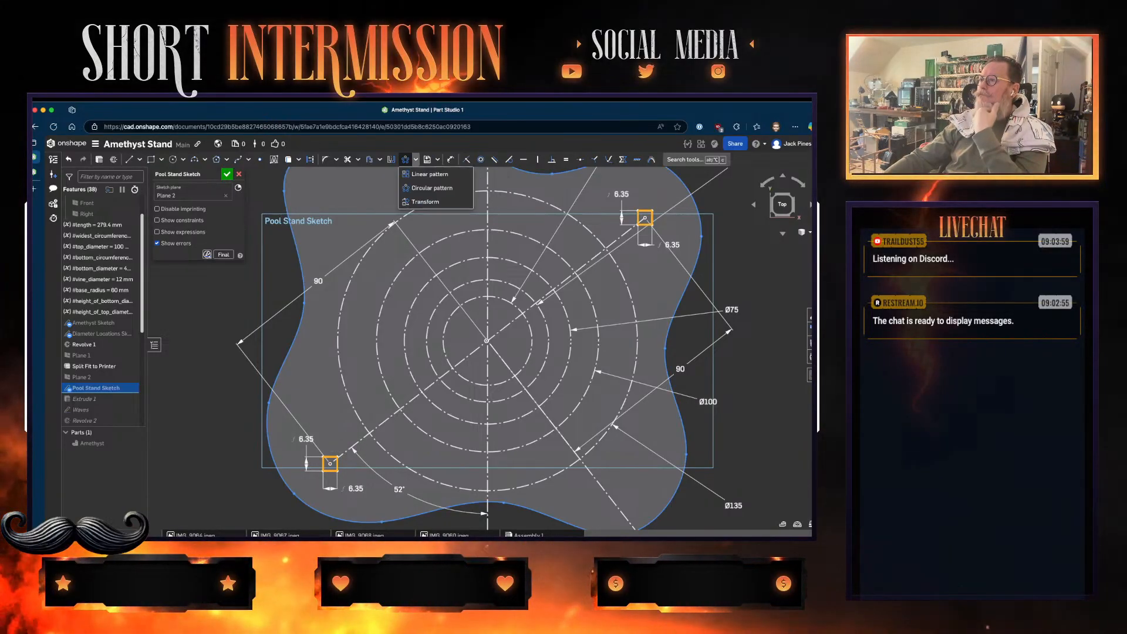
pyautogui.click(431, 188)
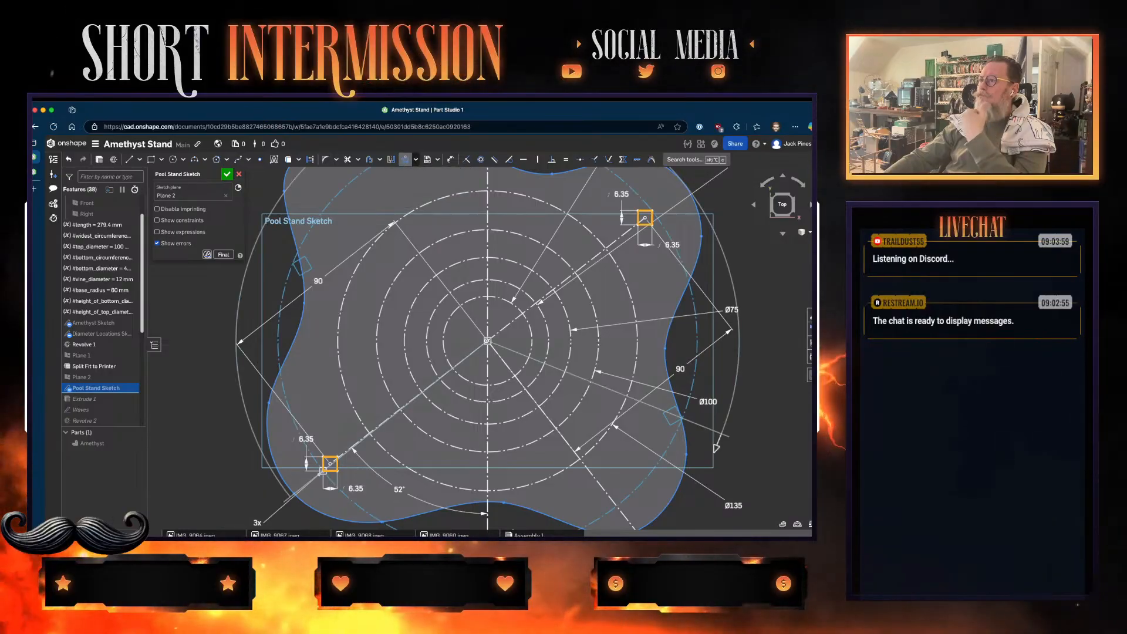
pyautogui.scroll(-2, 719, 314)
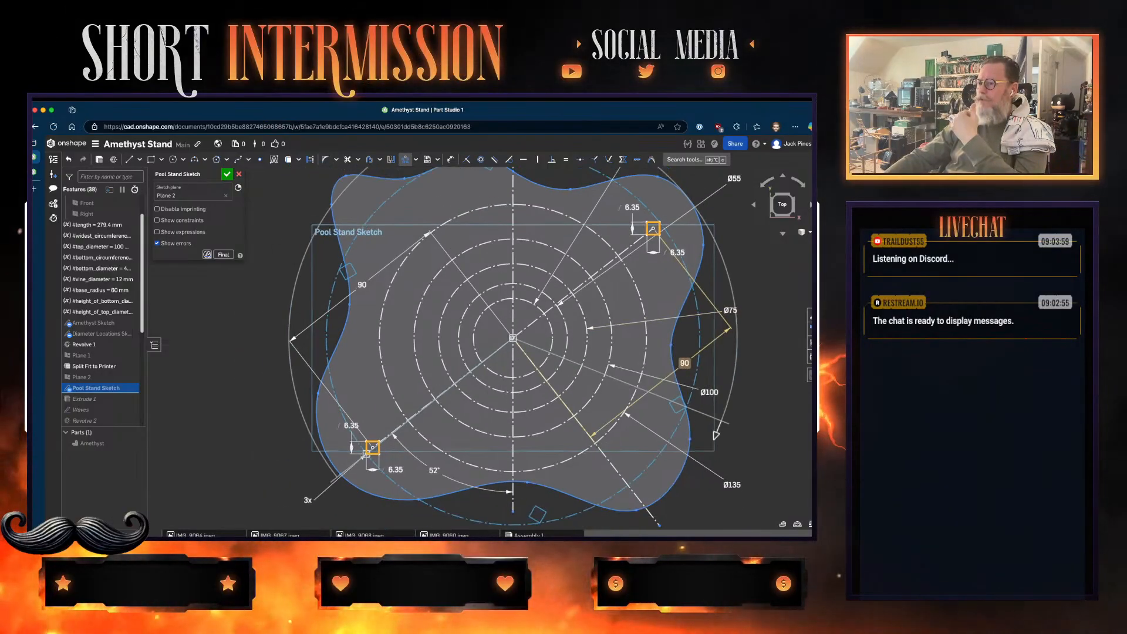
pyautogui.moveTo(719, 313); pyautogui.dragTo(645, 363, button='middle')
pyautogui.scroll(-1, 704, 335)
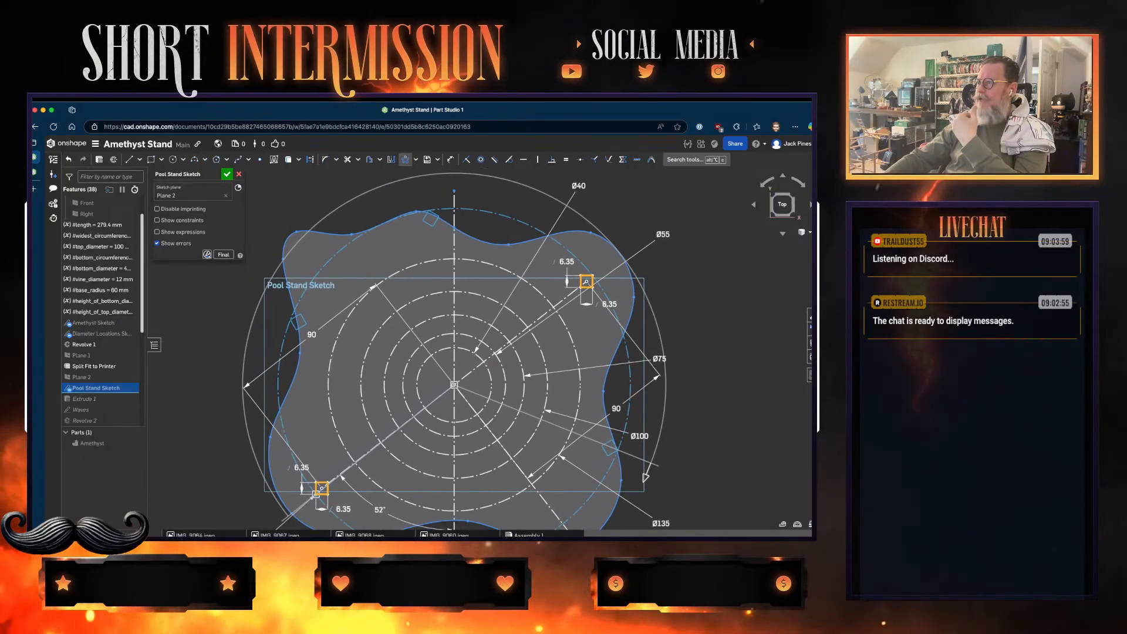
pyautogui.moveTo(704, 335); pyautogui.dragTo(700, 298, button='middle')
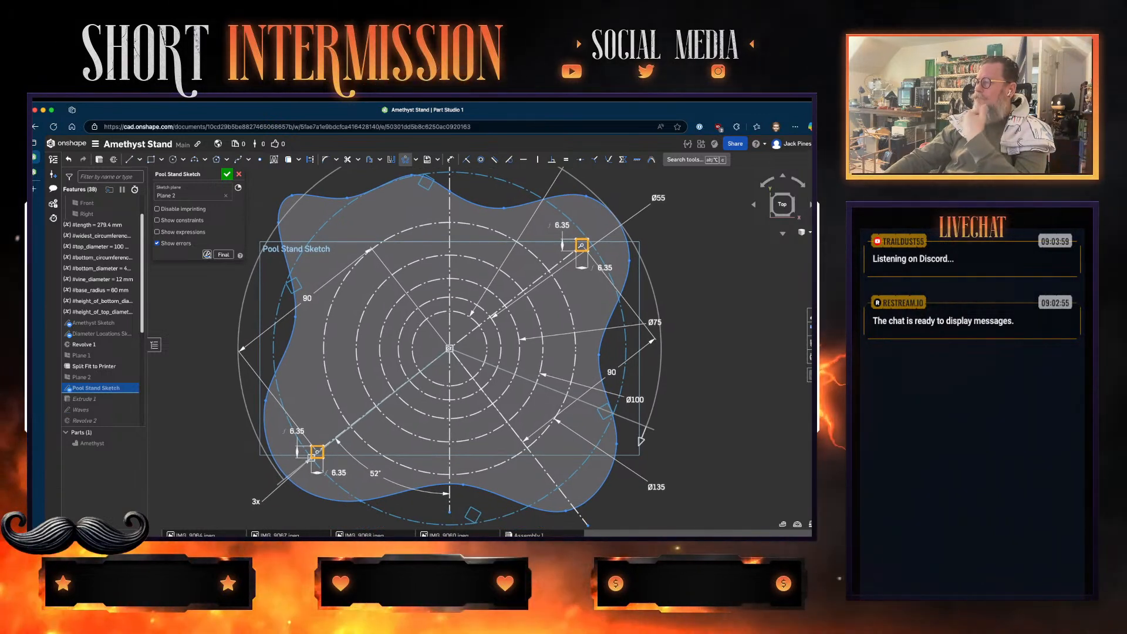
pyautogui.press('Return')
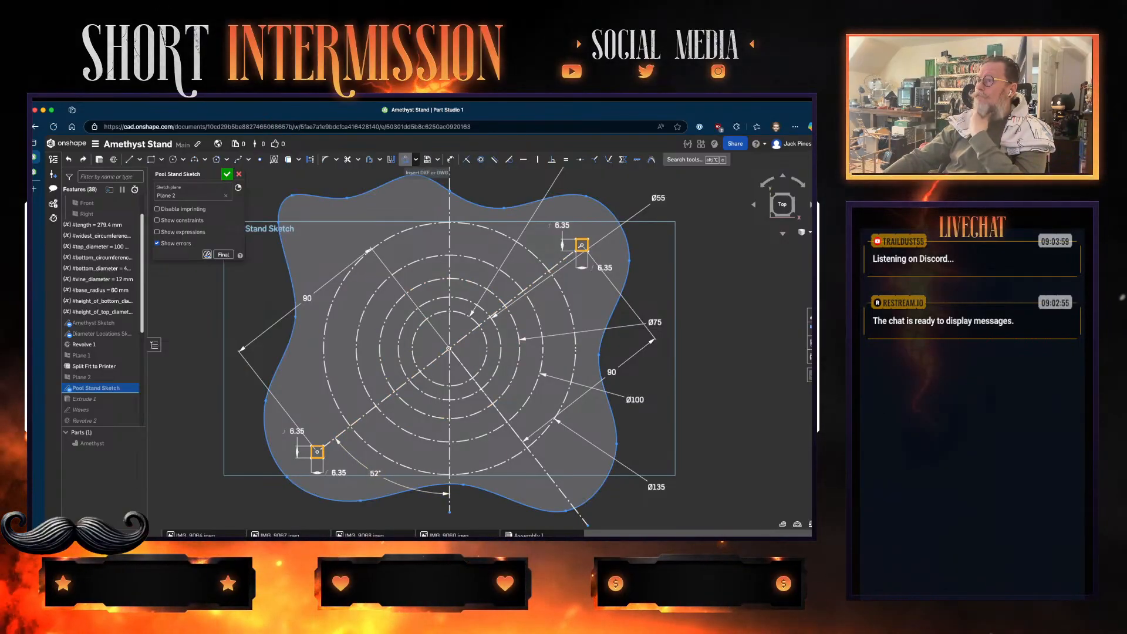
# - Try the circular pattern of both square sockets again with two instances, and undo the attempt
pyautogui.click(405, 159)
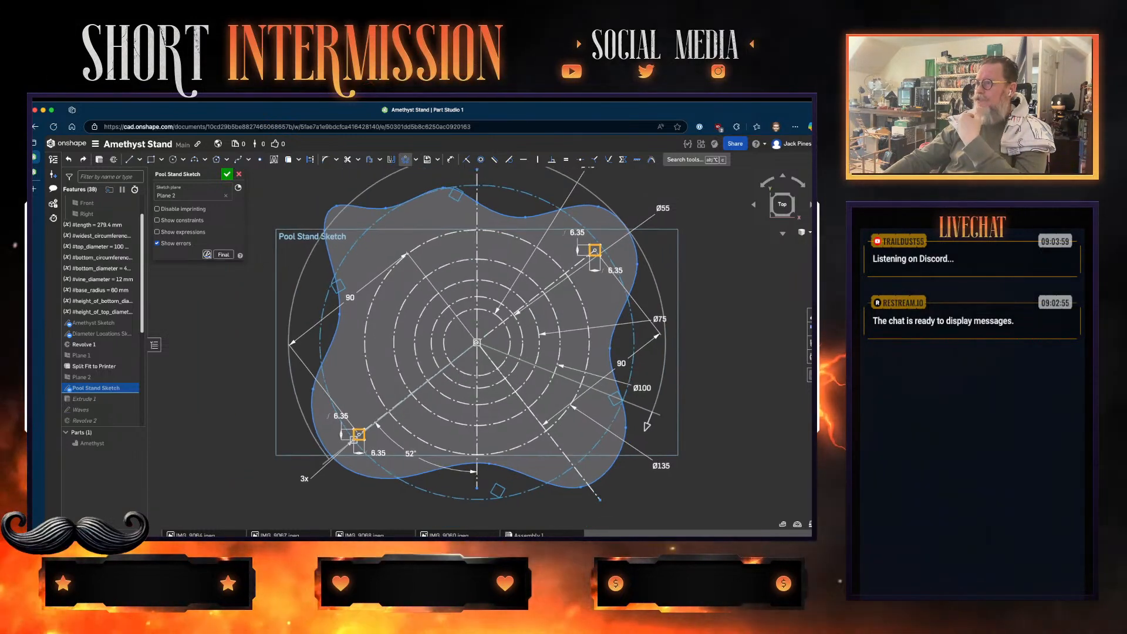
pyautogui.scroll(-3, 702, 292)
pyautogui.scroll(2, 704, 290)
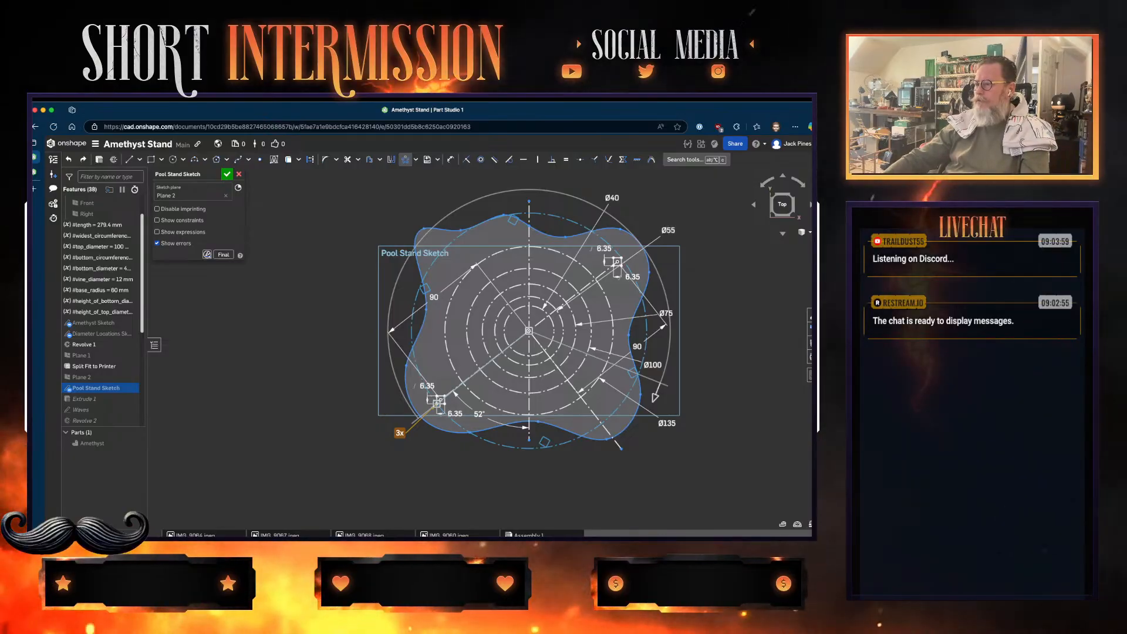
pyautogui.scroll(10, 425, 425)
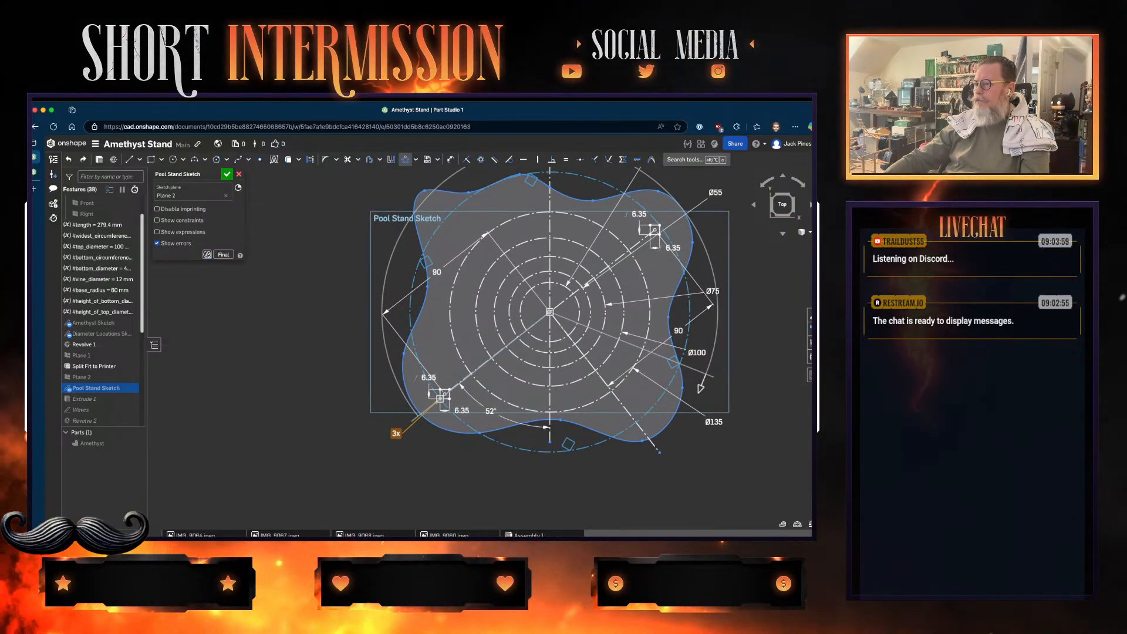
pyautogui.scroll(4, 429, 418)
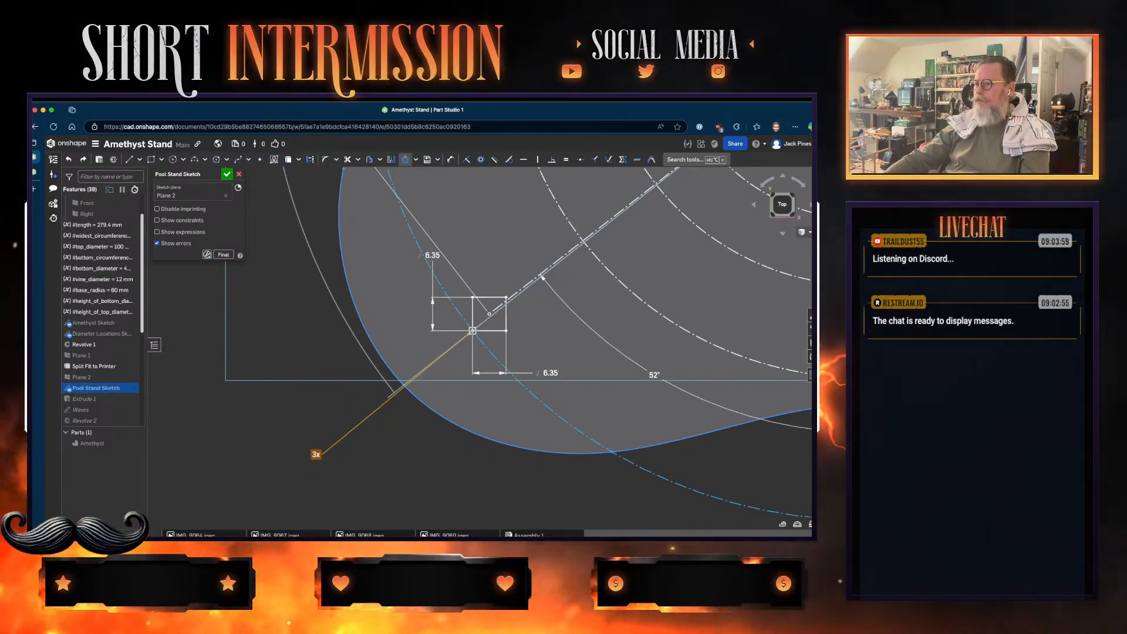
pyautogui.write('1')
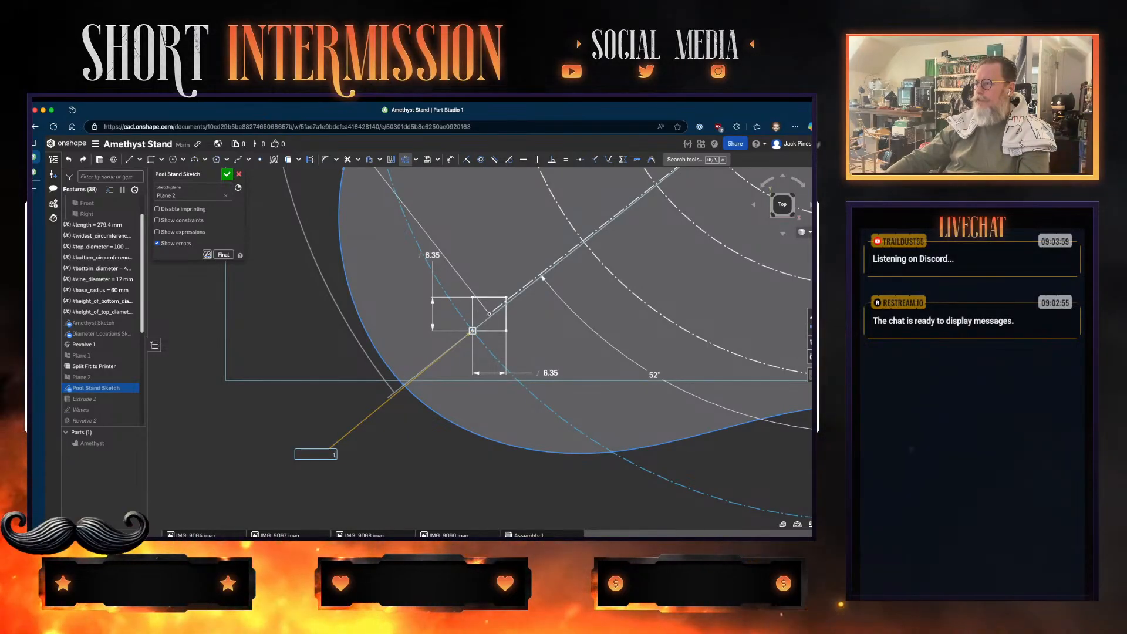
pyautogui.press('Return')
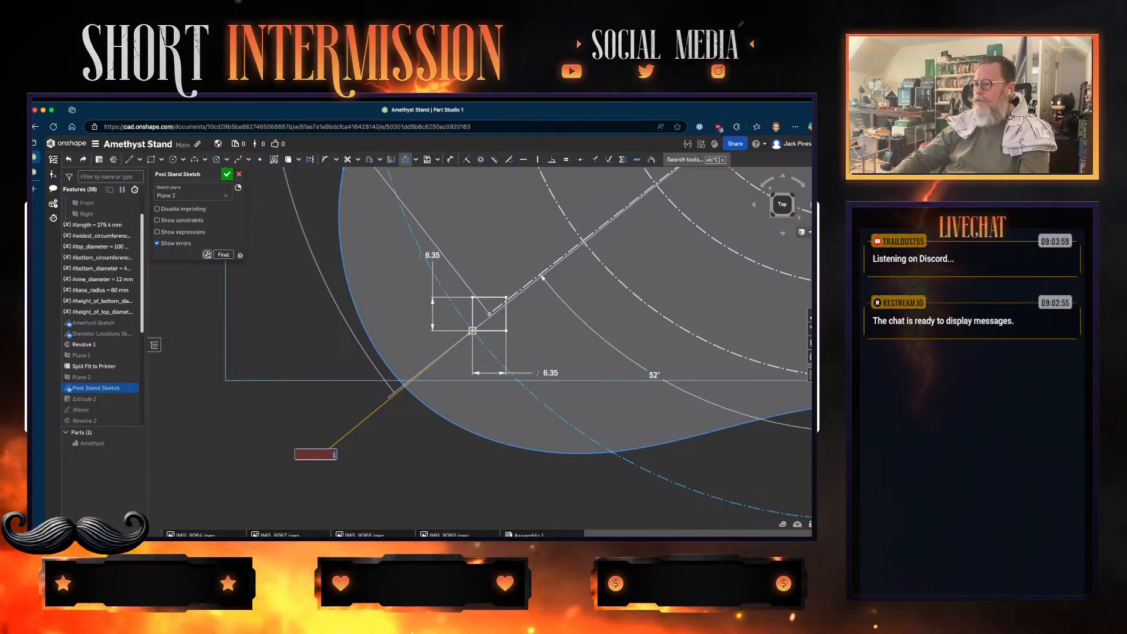
pyautogui.press('Escape')
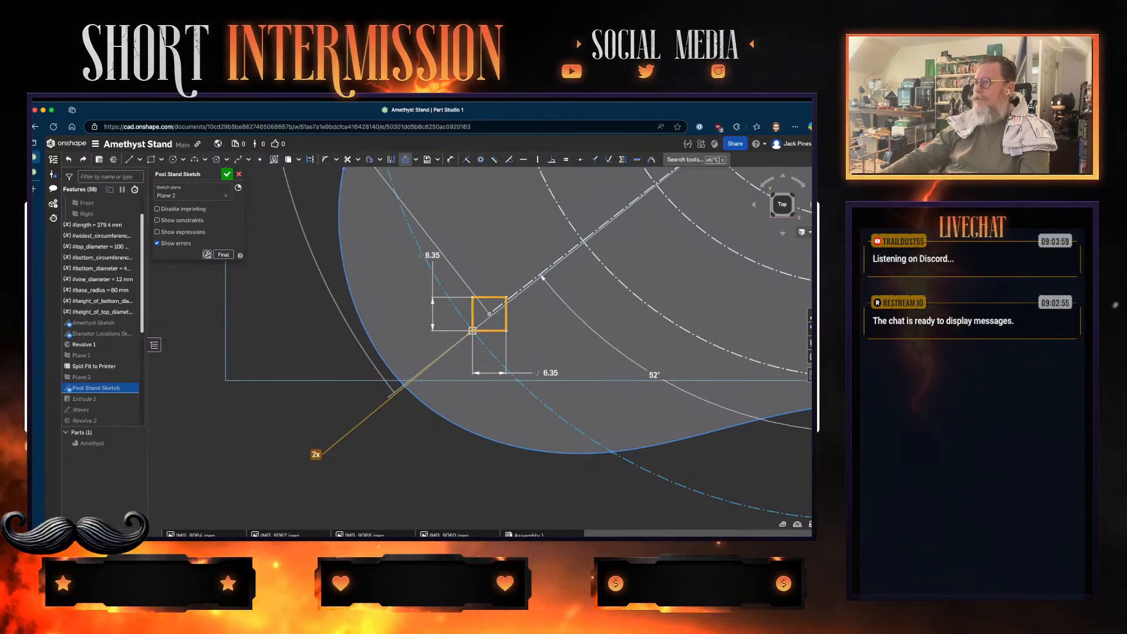
pyautogui.scroll(-6, 457, 431)
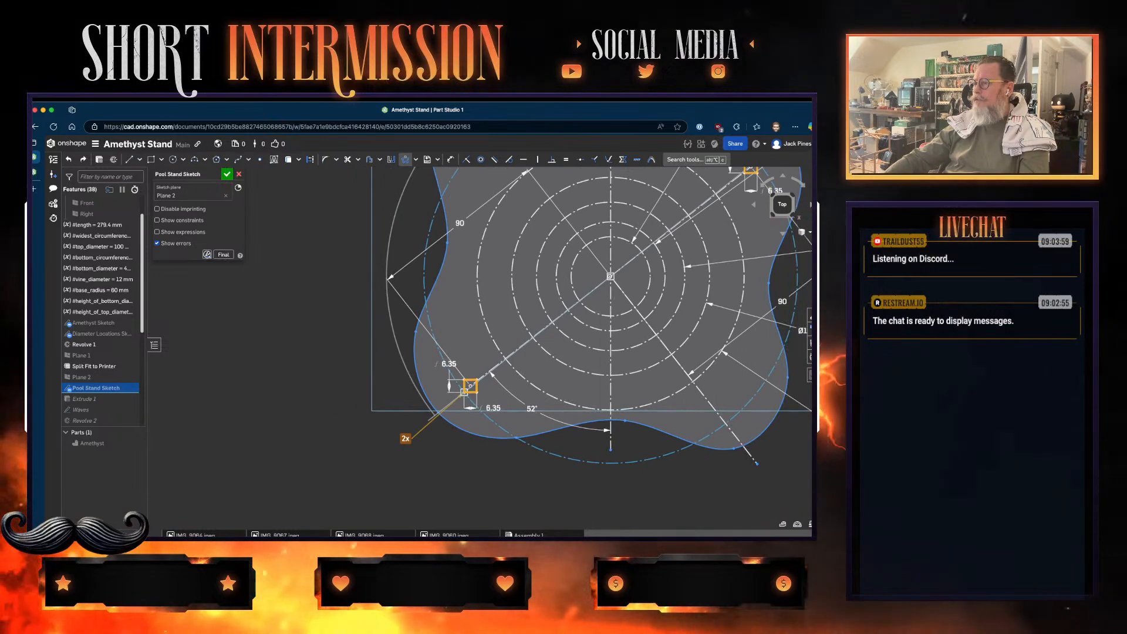
pyautogui.scroll(-2, 513, 417)
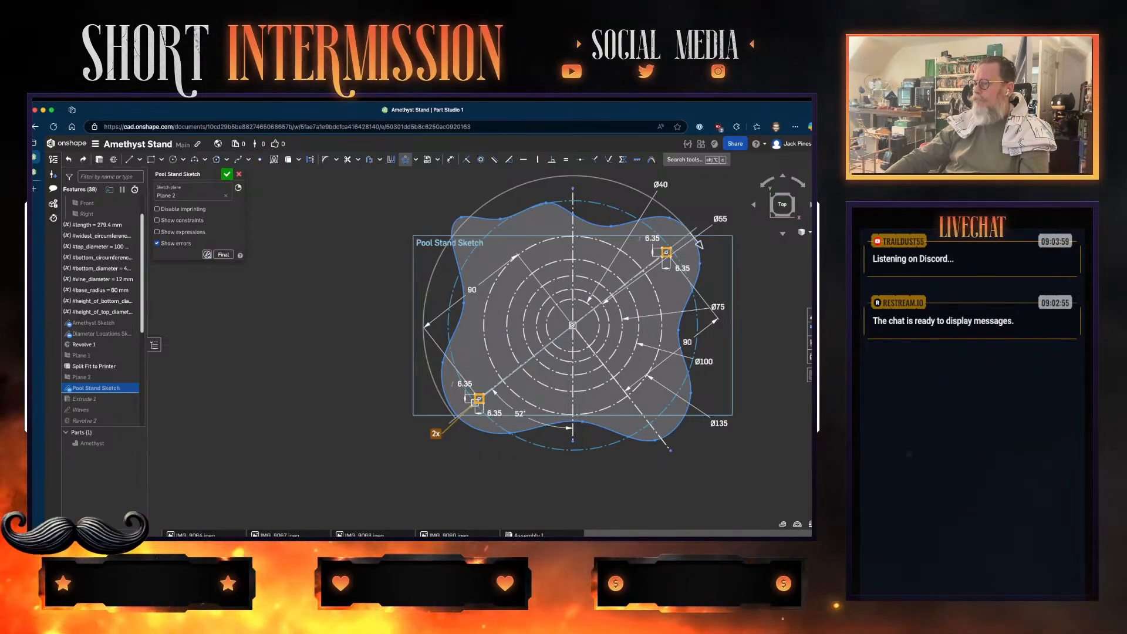
pyautogui.press('super+z')
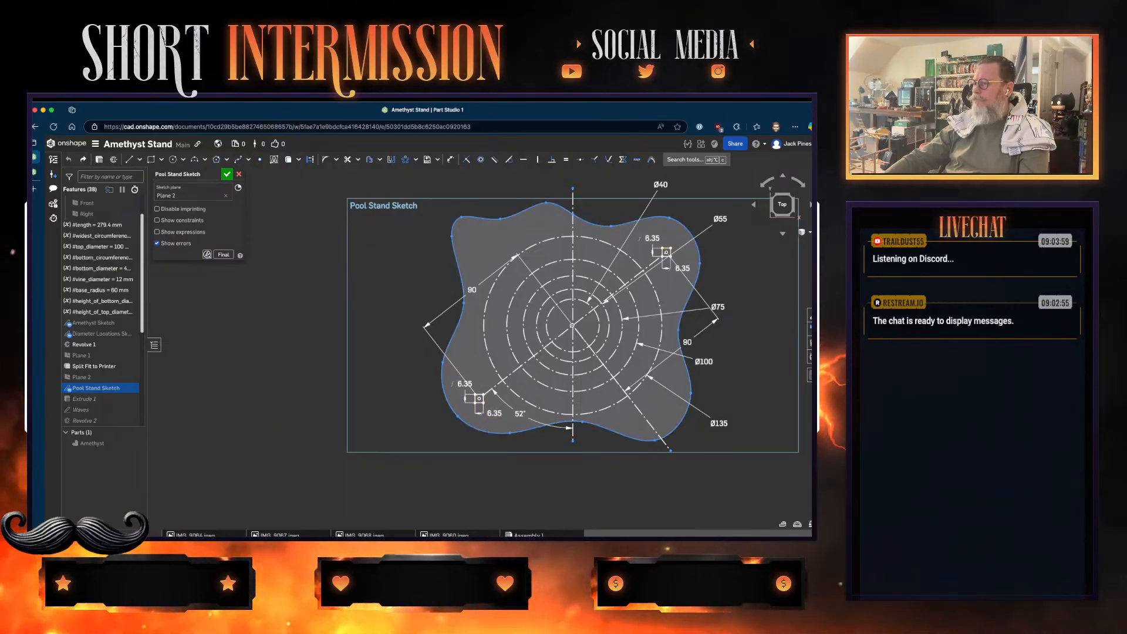
# - Try a circular pattern of the lower-left square socket around the sketch's center with four instances
pyautogui.scroll(4, 496, 386)
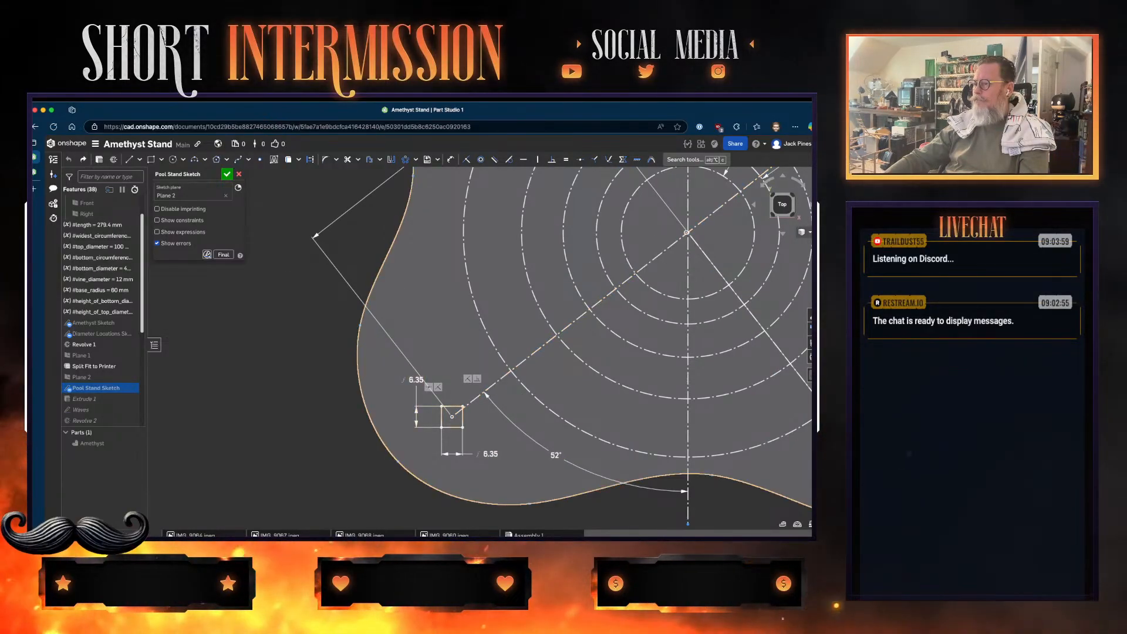
pyautogui.click(452, 417)
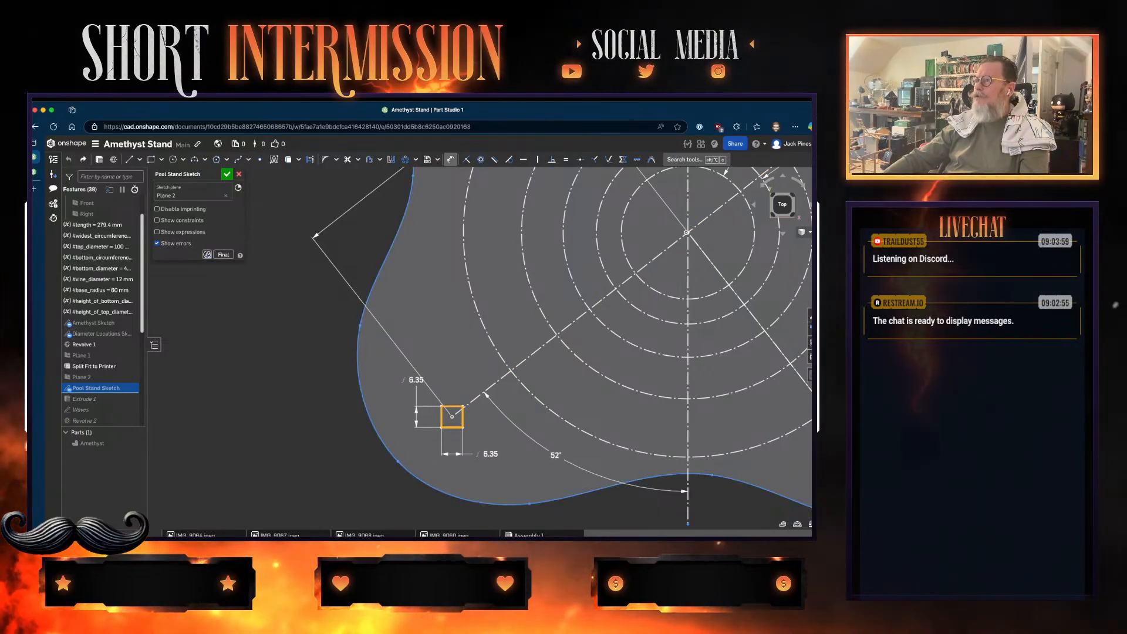
pyautogui.click(405, 159)
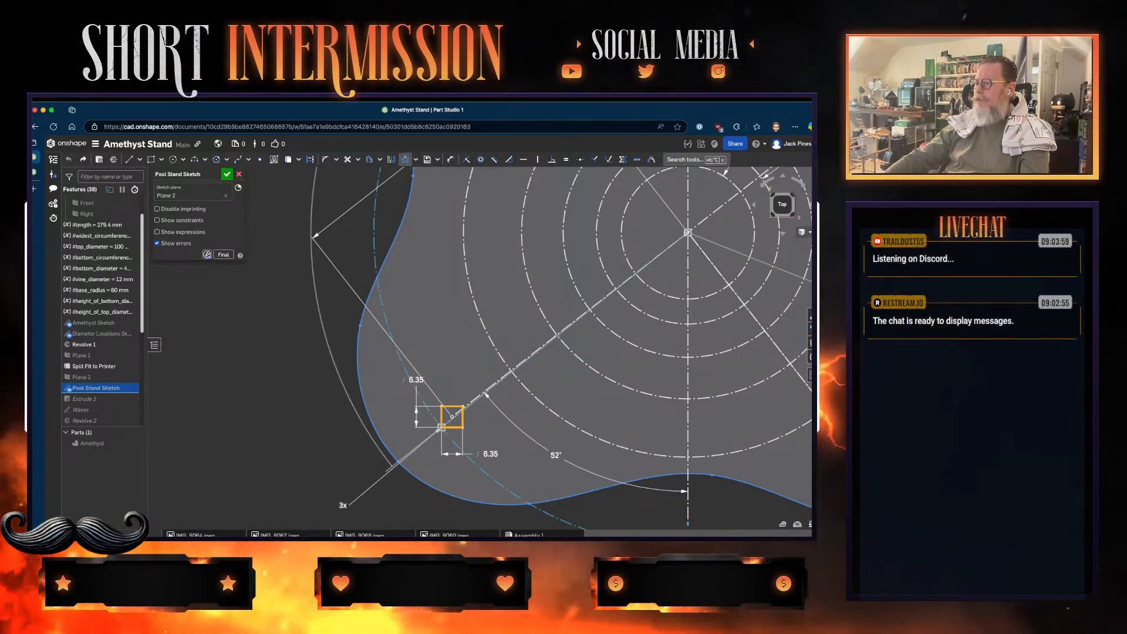
pyautogui.scroll(-2, 501, 340)
pyautogui.press('f')
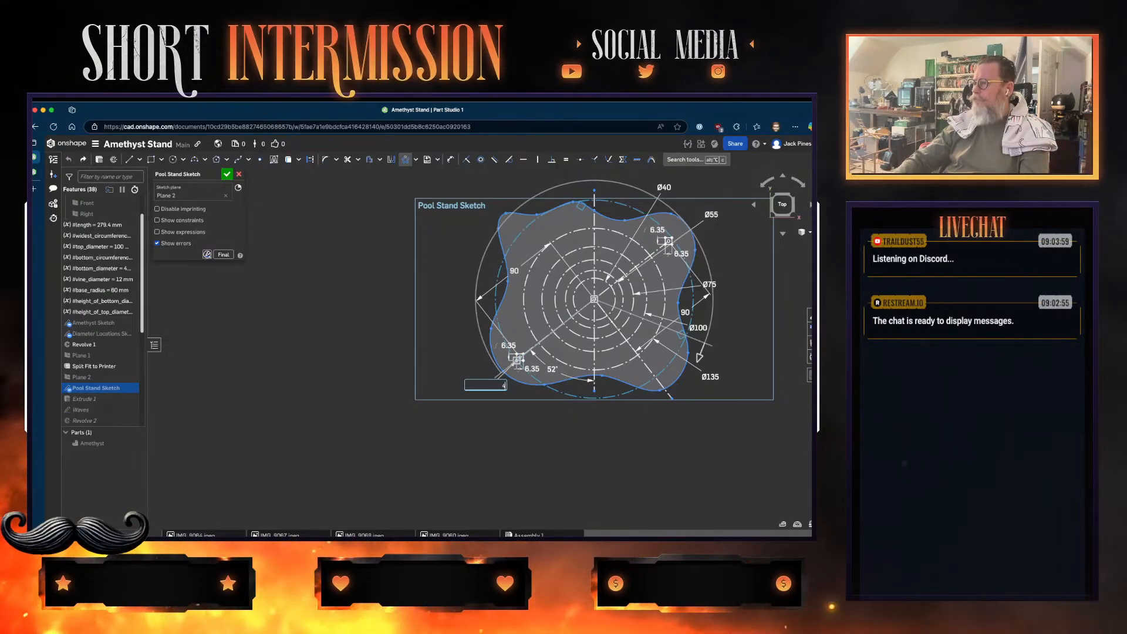
pyautogui.press('Return')
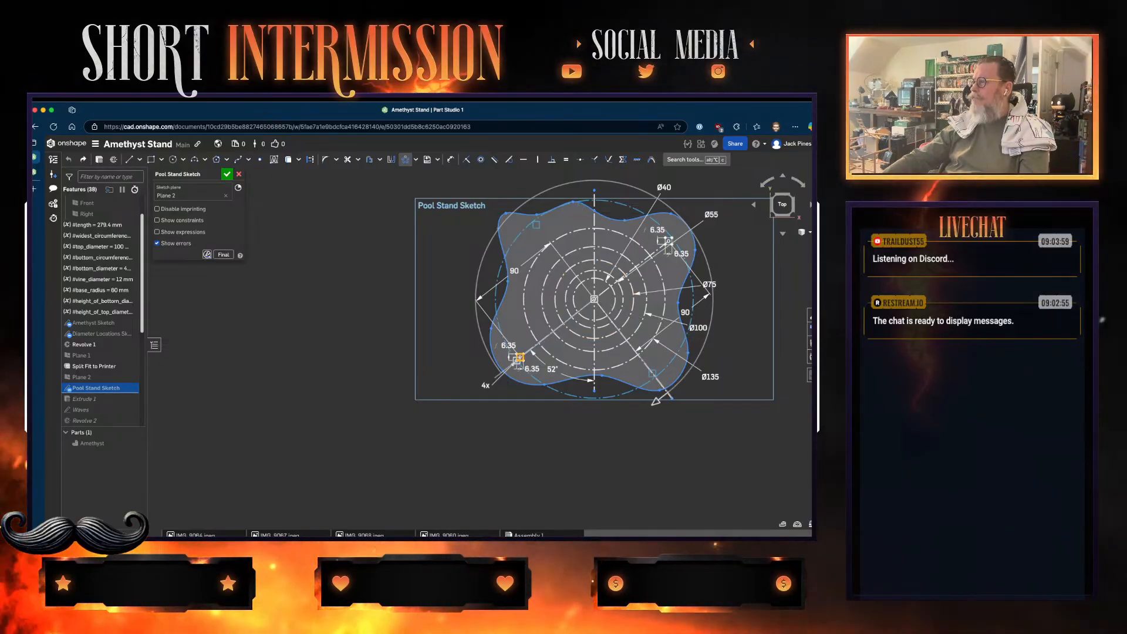
pyautogui.moveTo(594, 299); pyautogui.dragTo(557, 336, button='middle')
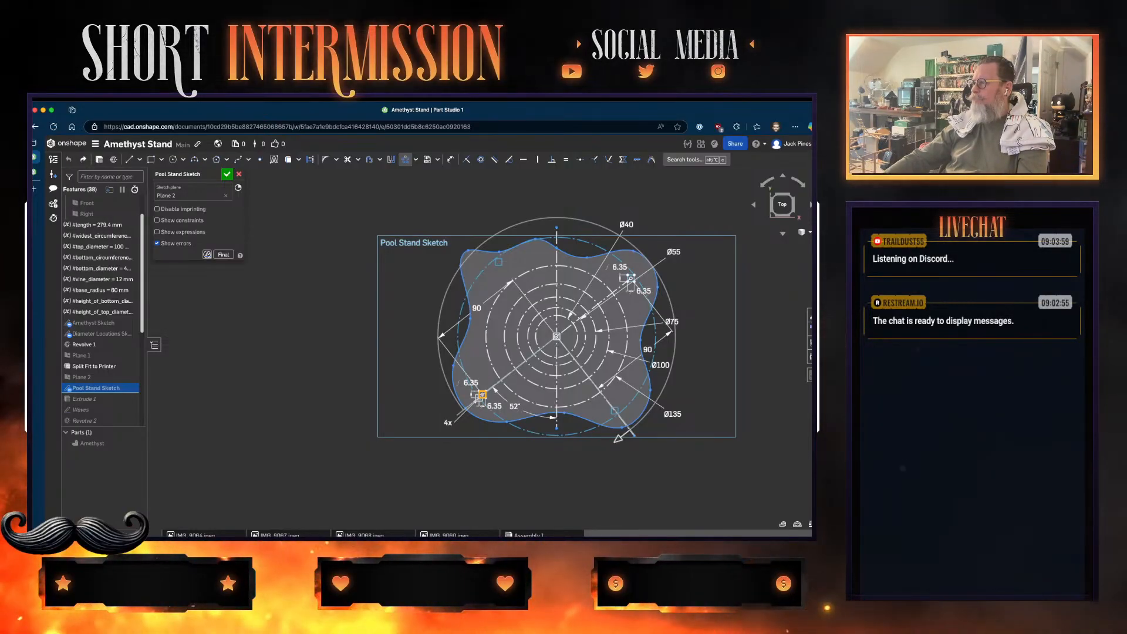
pyautogui.press('Escape')
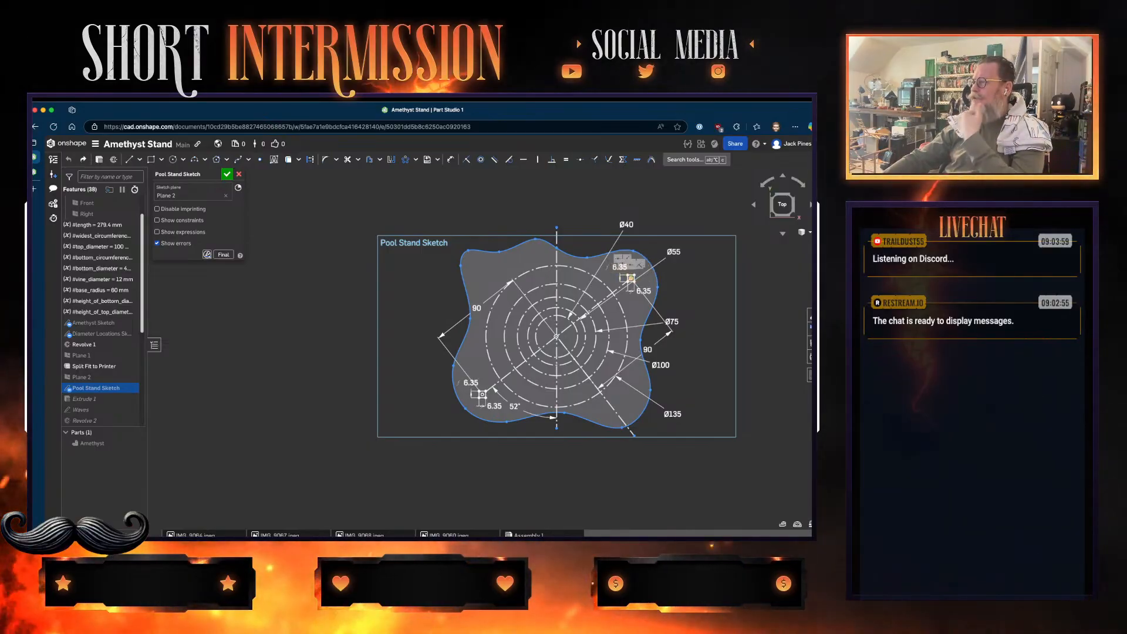
# - Delete both 6.35 mm dimensions of the upper-right square socket and accept the Pool Stand Sketch
pyautogui.scroll(5, 664, 312)
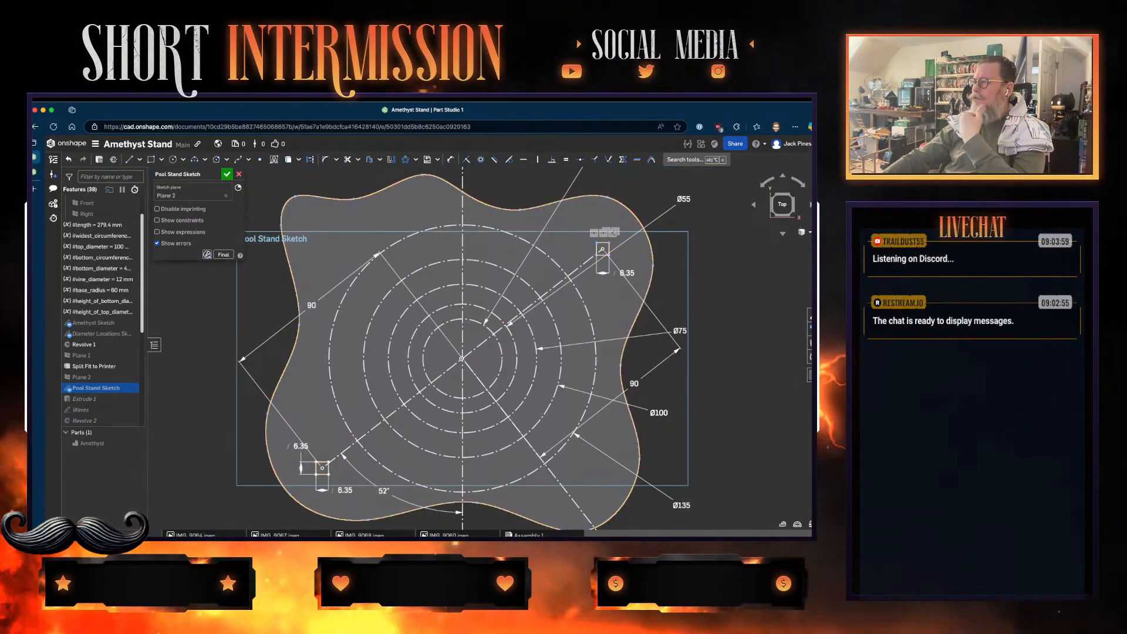
pyautogui.click(602, 250)
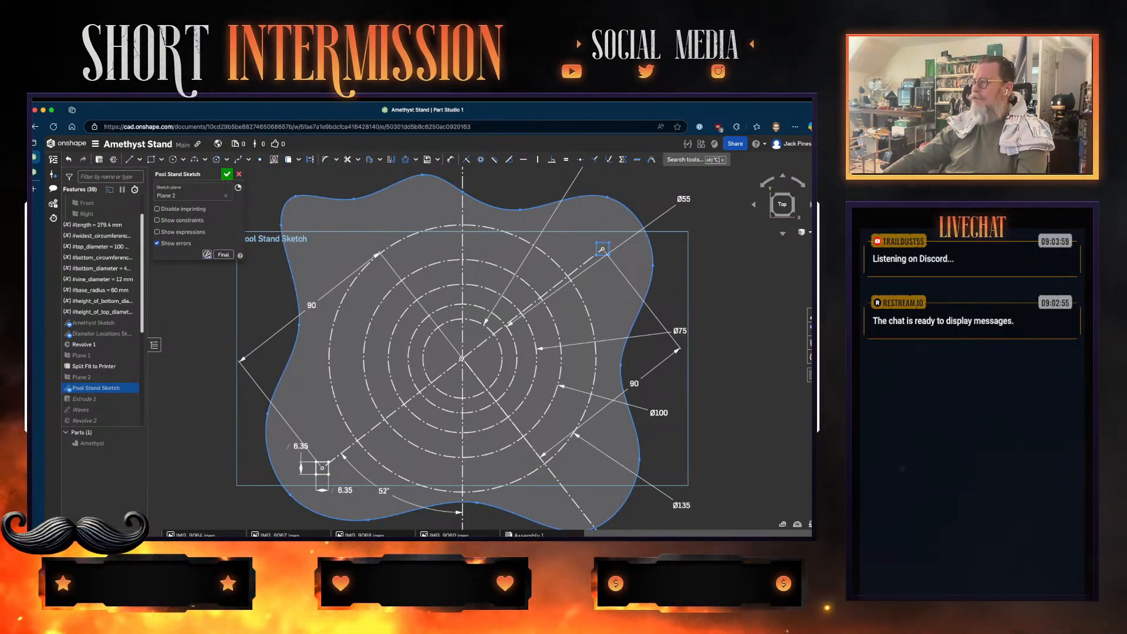
pyautogui.scroll(3, 602, 250)
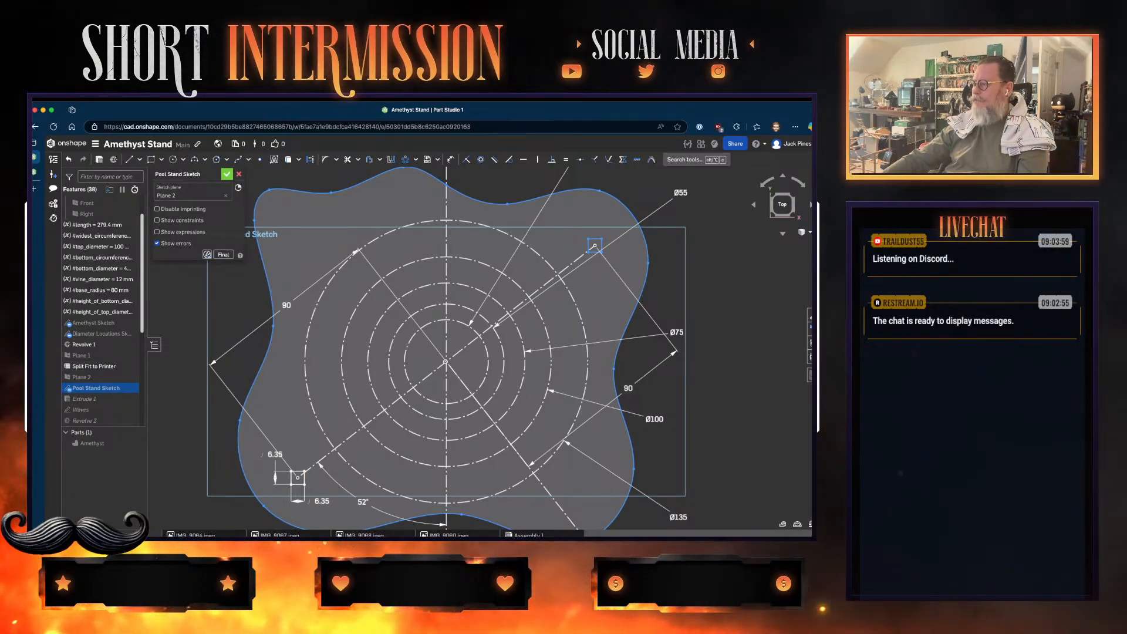
pyautogui.moveTo(446, 361); pyautogui.dragTo(443, 338, button='middle')
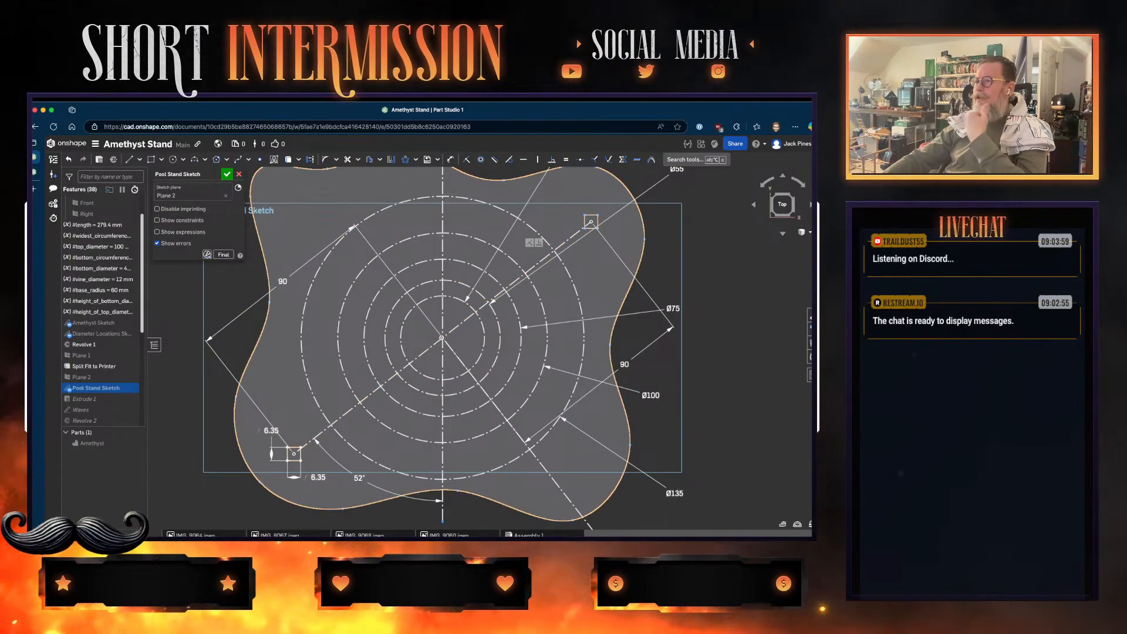
pyautogui.scroll(-2, 462, 343)
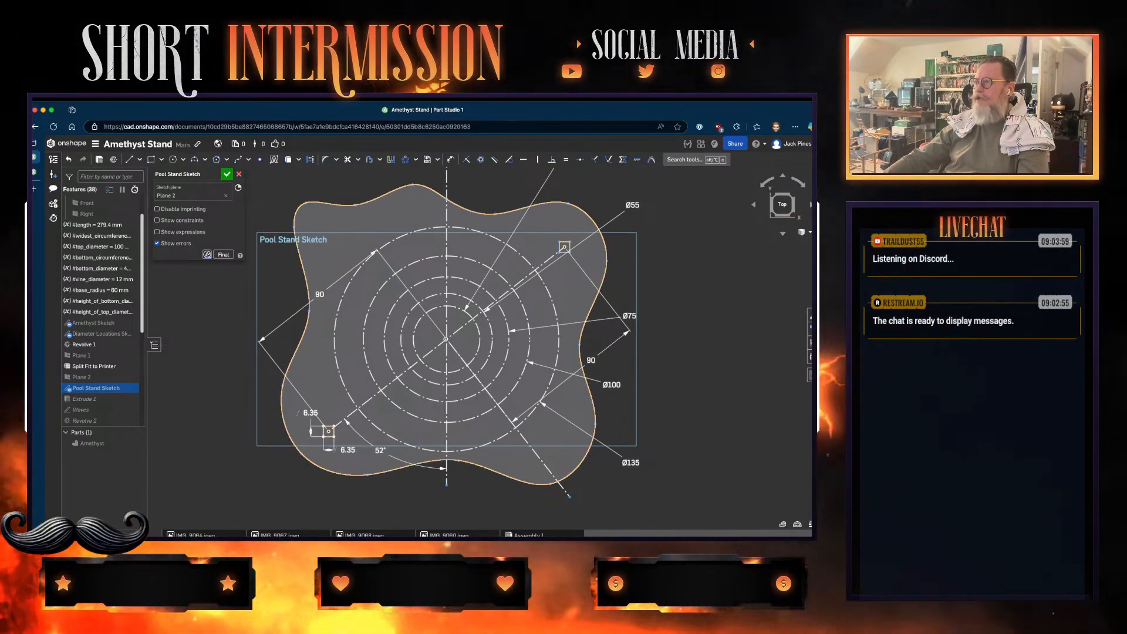
pyautogui.press('Return')
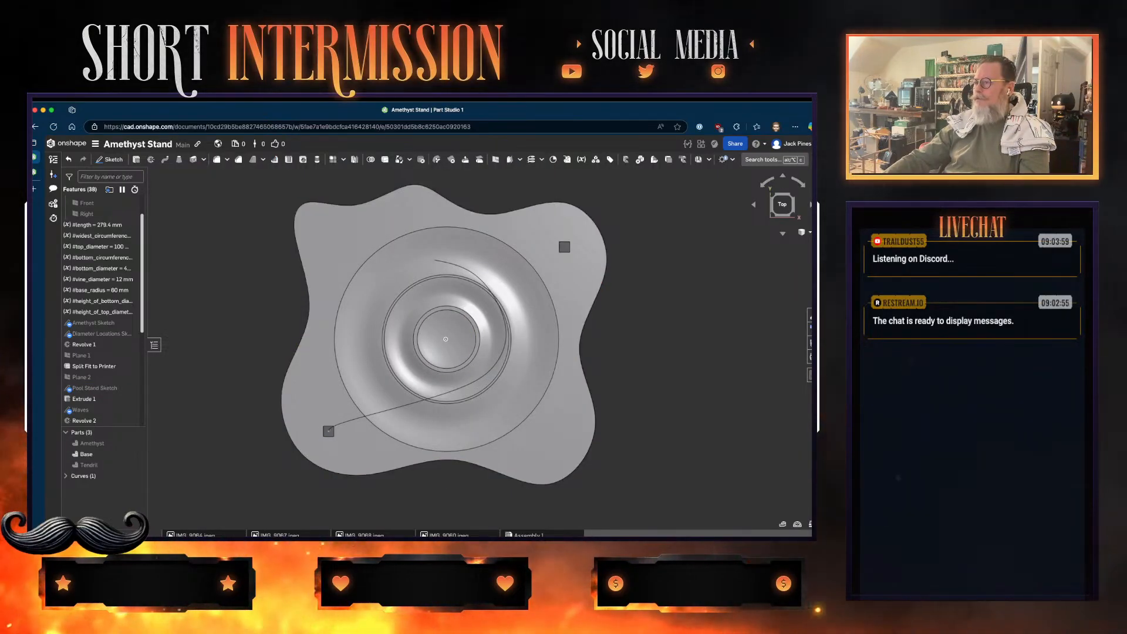
# - Reopen the Pool Stand Sketch, mirror both square sockets across the vertical centerline and accept the sketch
pyautogui.moveTo(446, 338)
pyautogui.mouseDown(button='middle')
pyautogui.moveTo(442, 316)
pyautogui.moveTo(451, 346)
pyautogui.mouseUp(button='middle')
pyautogui.moveTo(451, 346)
pyautogui.mouseDown(button='right')
pyautogui.moveTo(451, 281)
pyautogui.moveTo(453, 315)
pyautogui.moveTo(478, 308)
pyautogui.moveTo(450, 311)
pyautogui.moveTo(451, 345)
pyautogui.mouseUp(button='right')
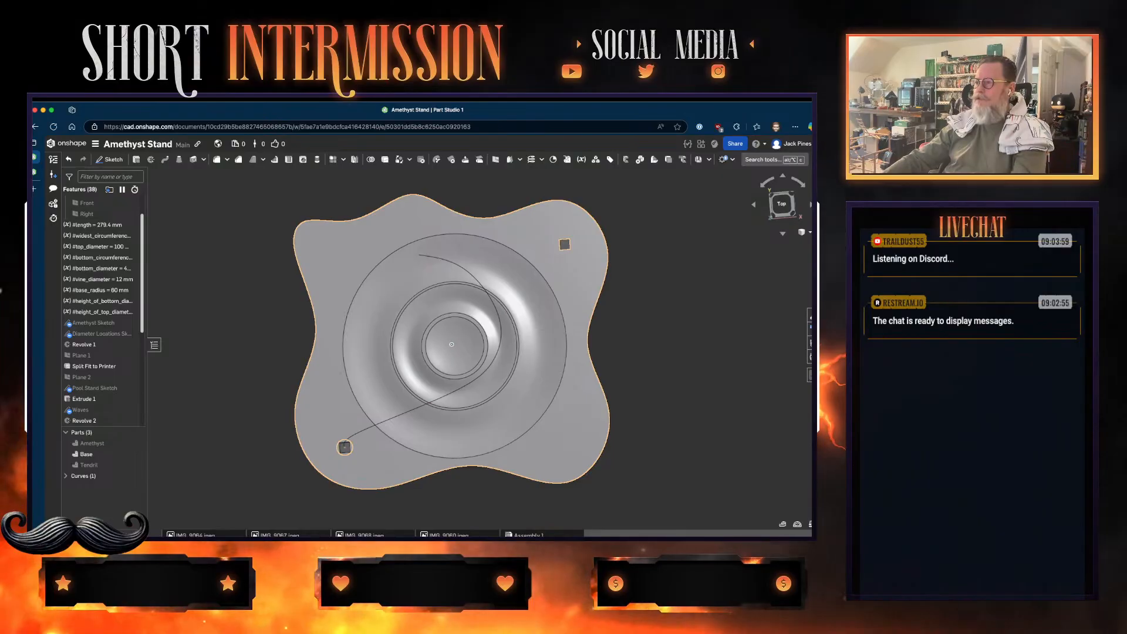
pyautogui.click(781, 204)
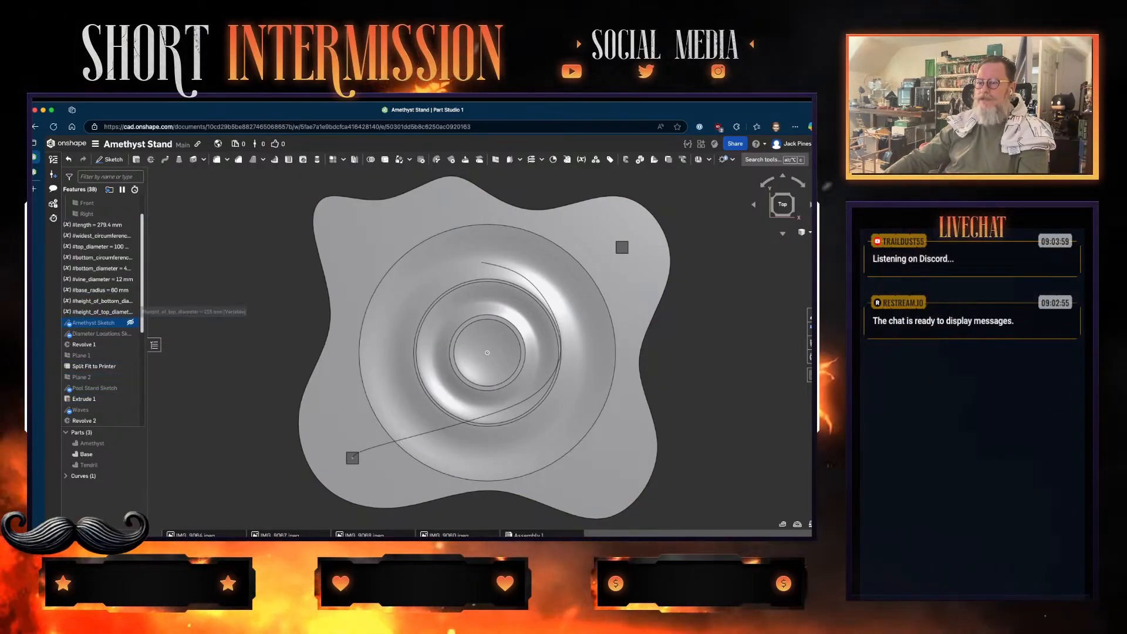
pyautogui.doubleClick(100, 388)
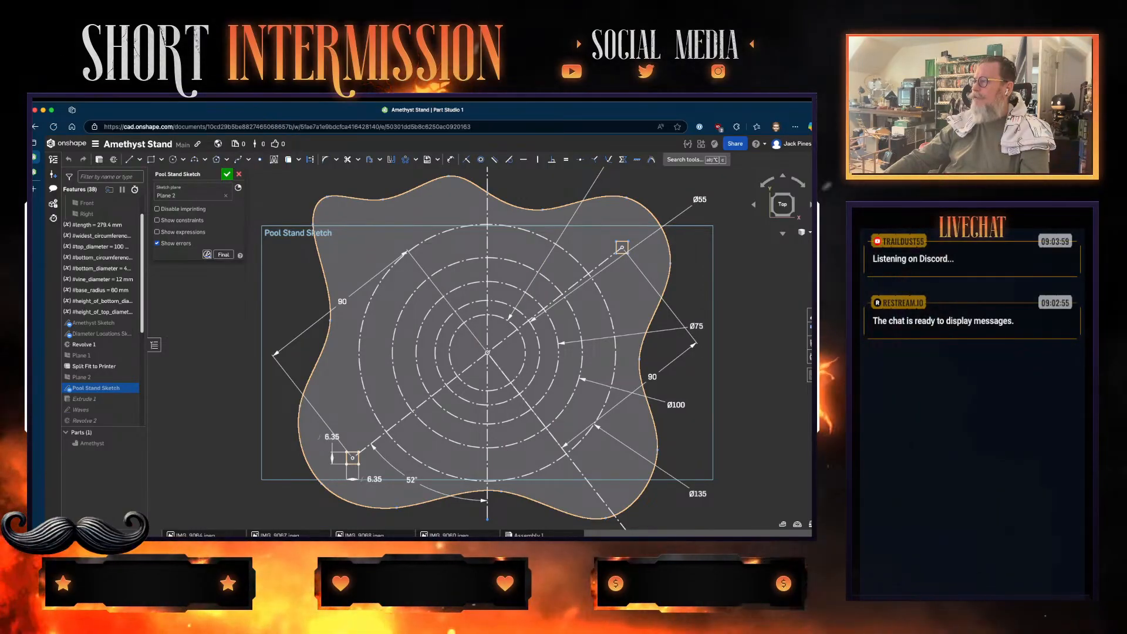
pyautogui.click(621, 247)
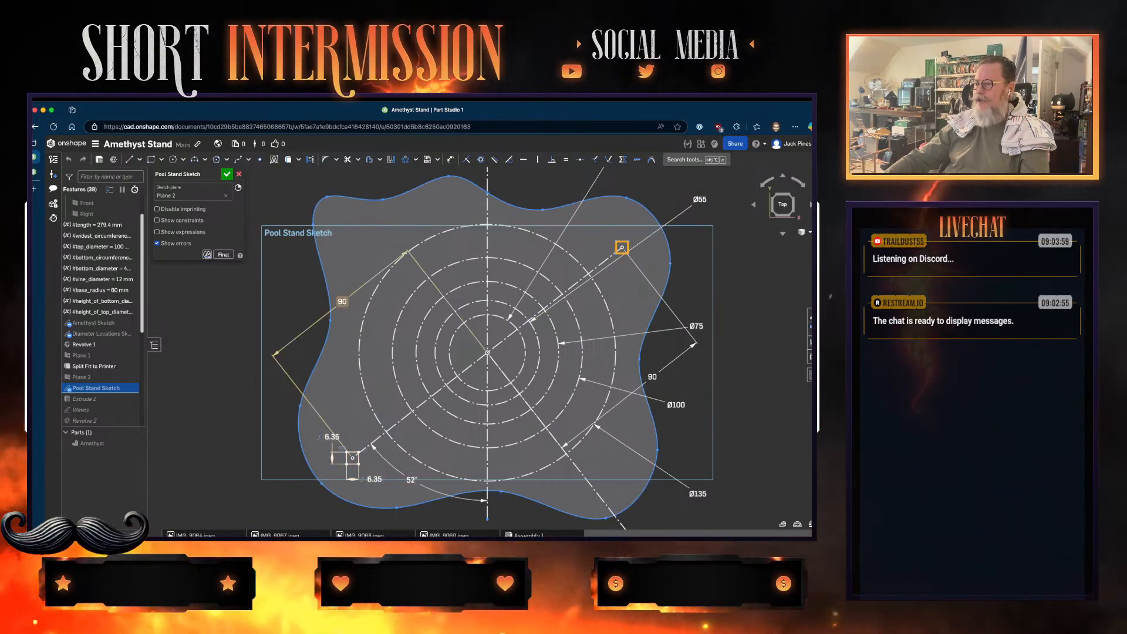
pyautogui.click(353, 457)
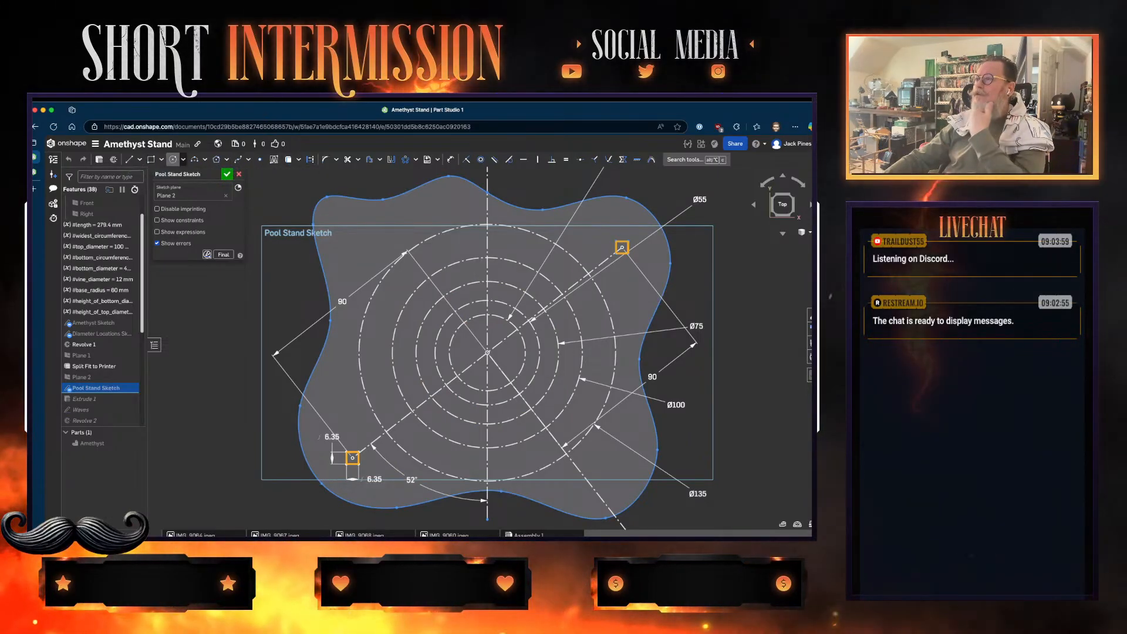
pyautogui.click(391, 159)
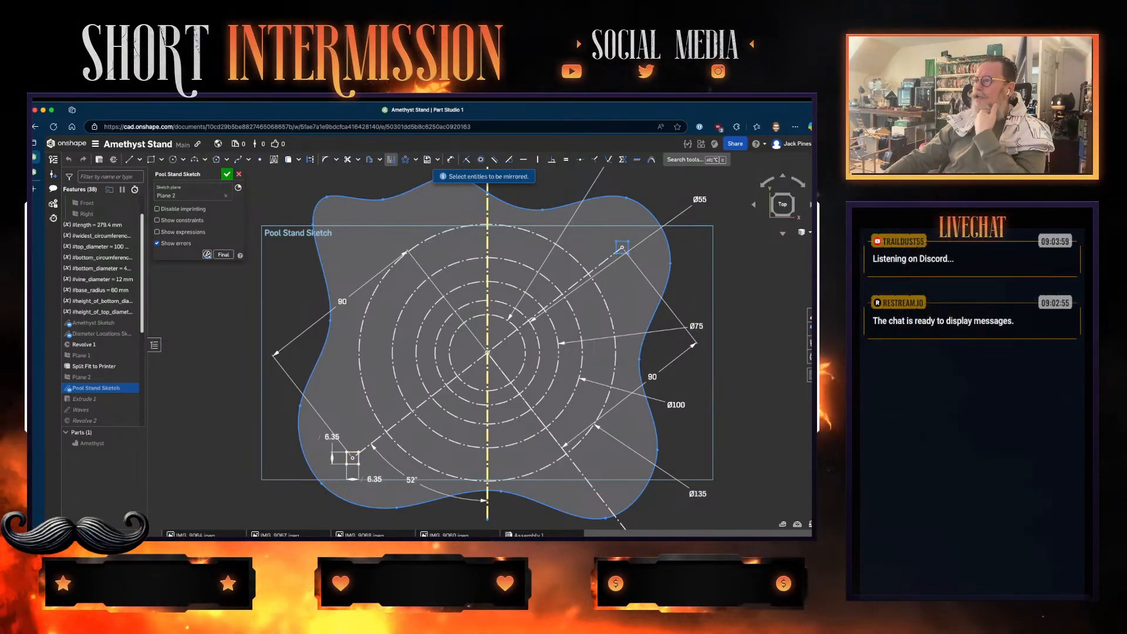
pyautogui.click(487, 458)
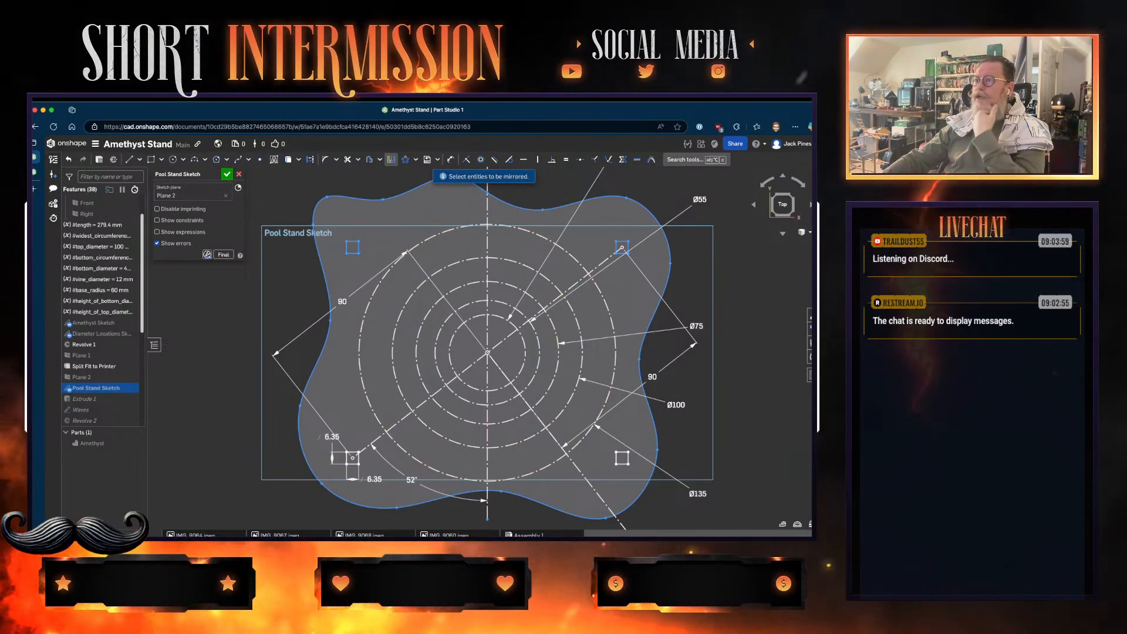
pyautogui.press('Return')
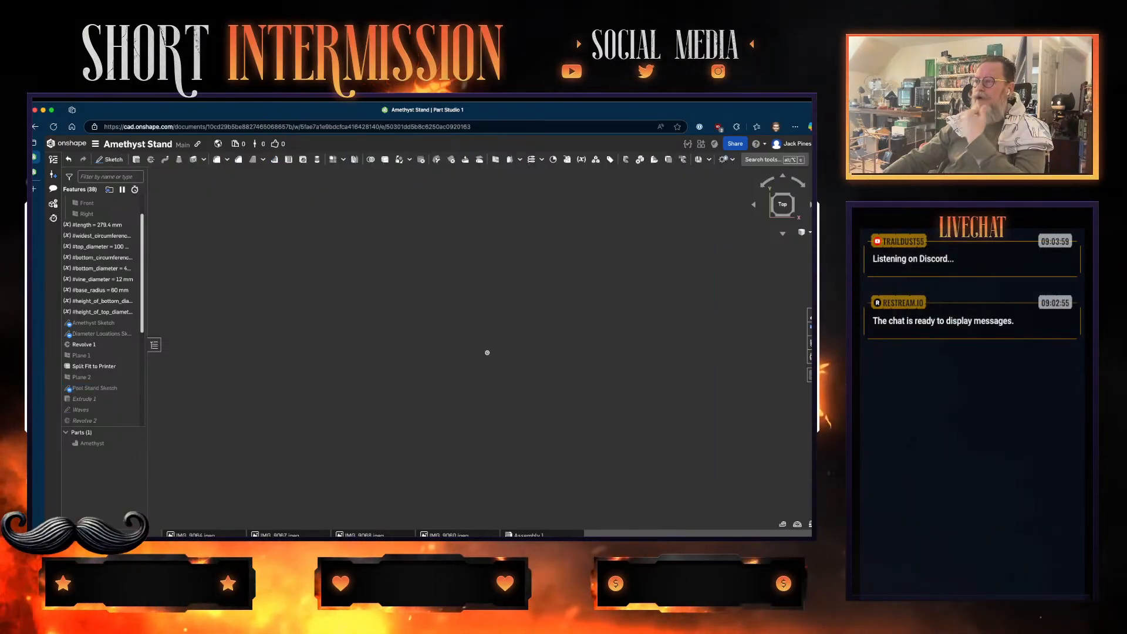
# - Show the Tendril part above the base in a tilted view
pyautogui.moveTo(488, 352)
pyautogui.mouseDown(button='middle')
pyautogui.moveTo(488, 321)
pyautogui.moveTo(471, 348)
pyautogui.mouseUp(button='middle')
pyautogui.moveTo(472, 352); pyautogui.dragTo(475, 298, button='right')
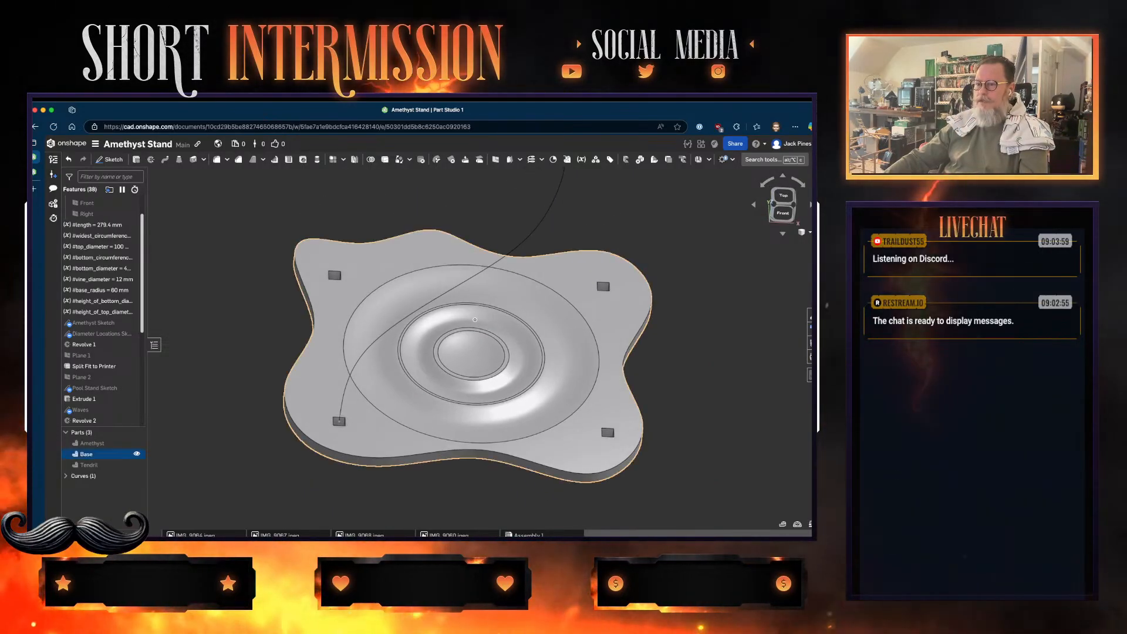
pyautogui.click(137, 464)
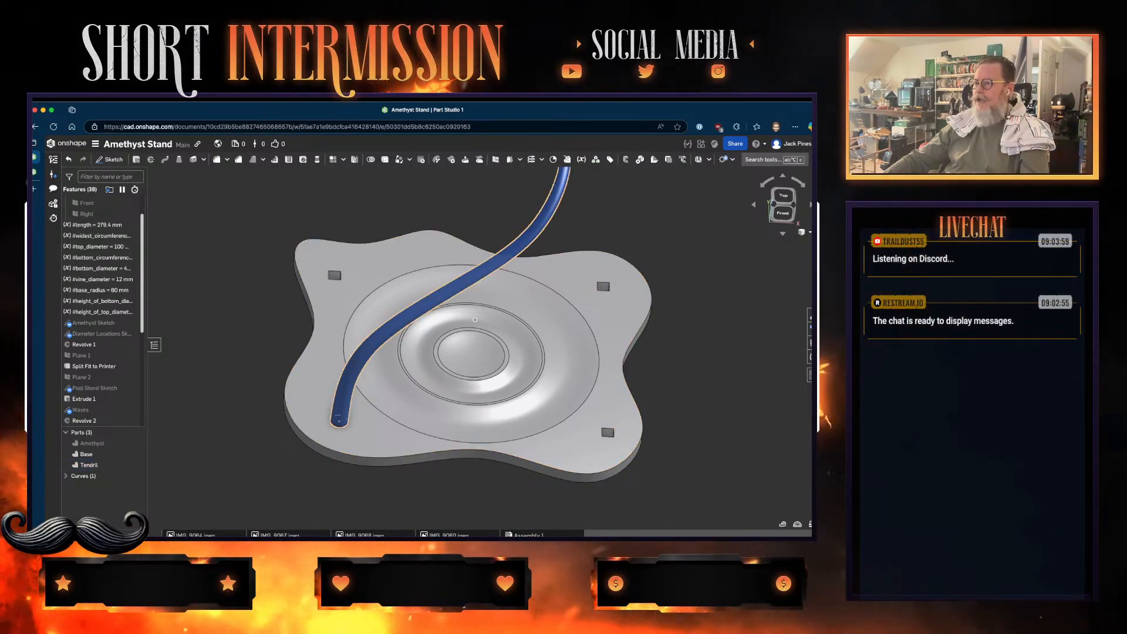
# - Try to mirror the Tendril as a new part, checking Plane 1 as a possible mirror plane
pyautogui.click(90, 464)
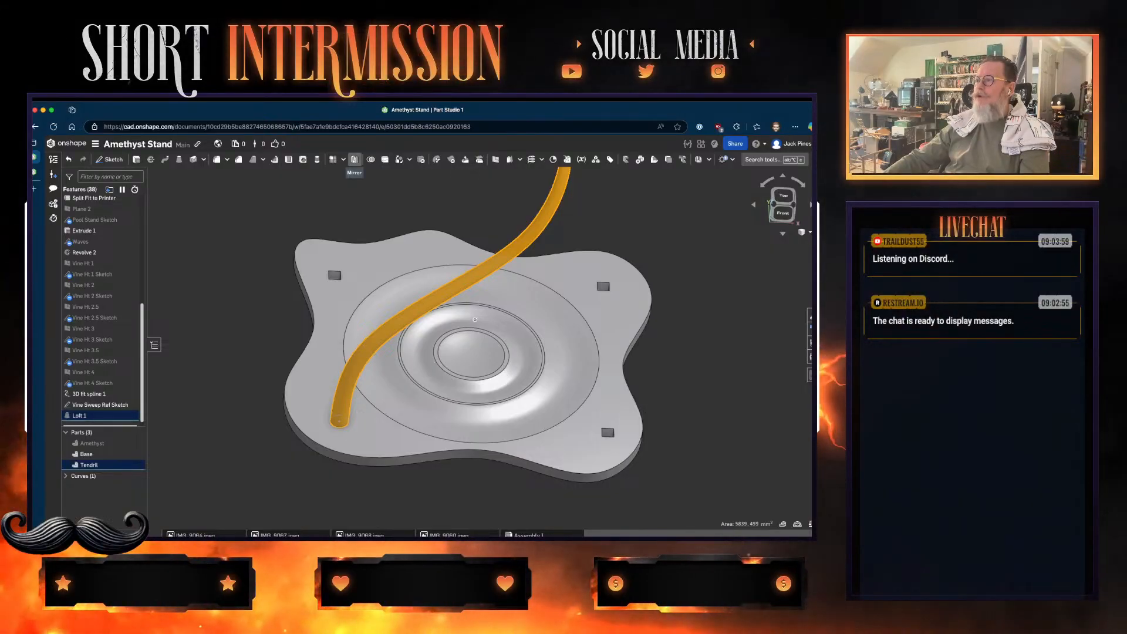
pyautogui.click(354, 159)
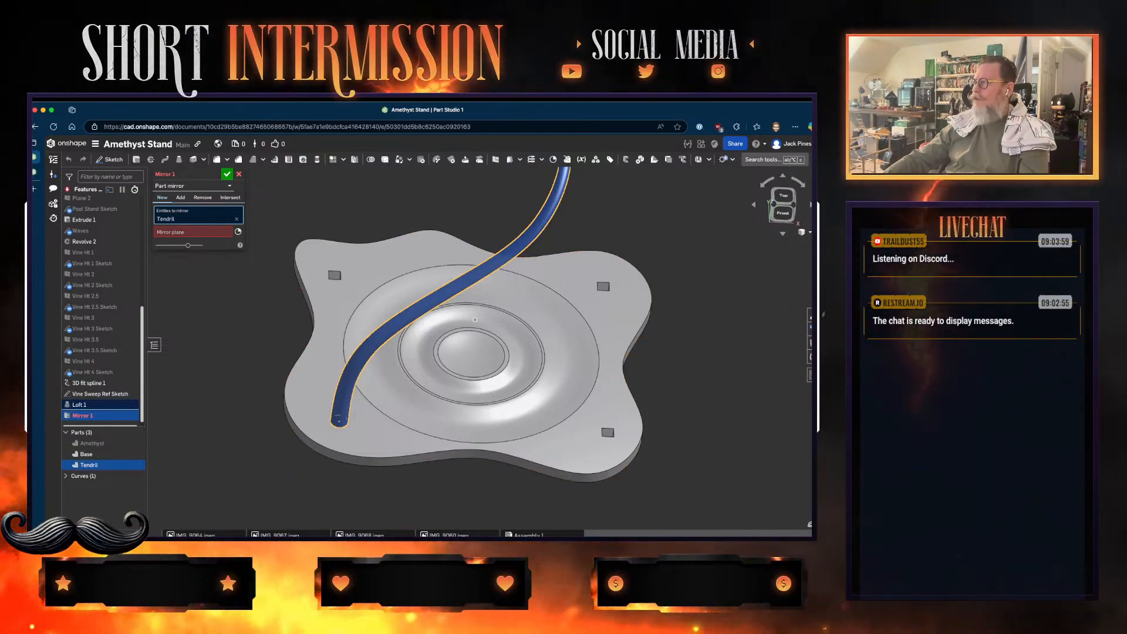
pyautogui.scroll(-2, 739, 345)
pyautogui.moveTo(517, 352); pyautogui.dragTo(356, 410, button='middle')
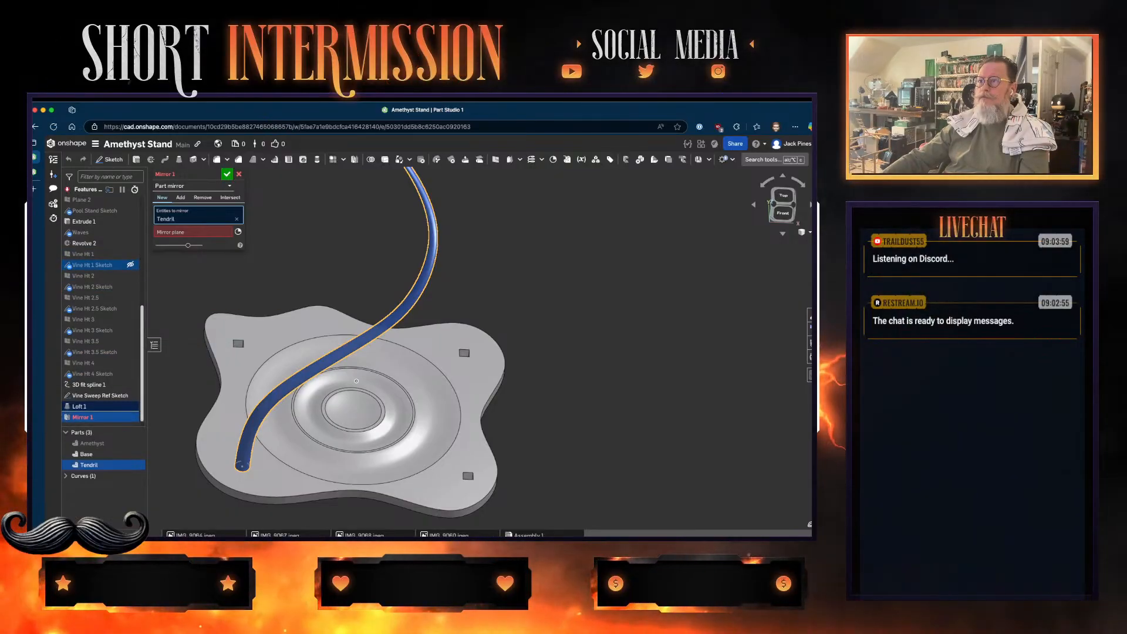
pyautogui.scroll(6, 111, 265)
pyautogui.scroll(-2, 117, 294)
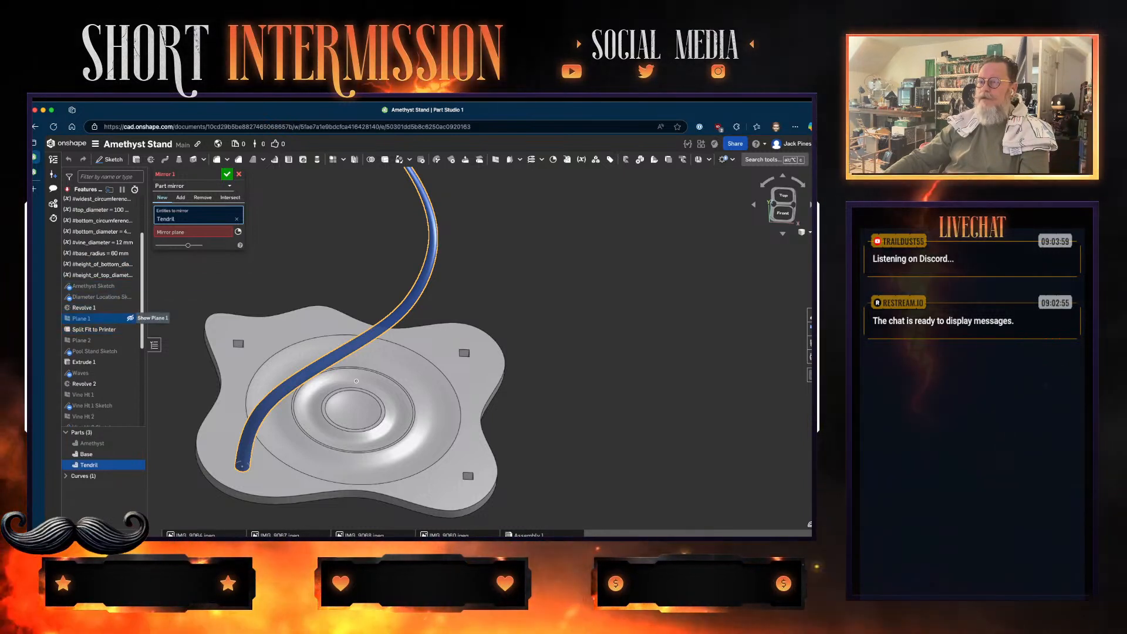
pyautogui.click(131, 318)
pyautogui.click(131, 318)
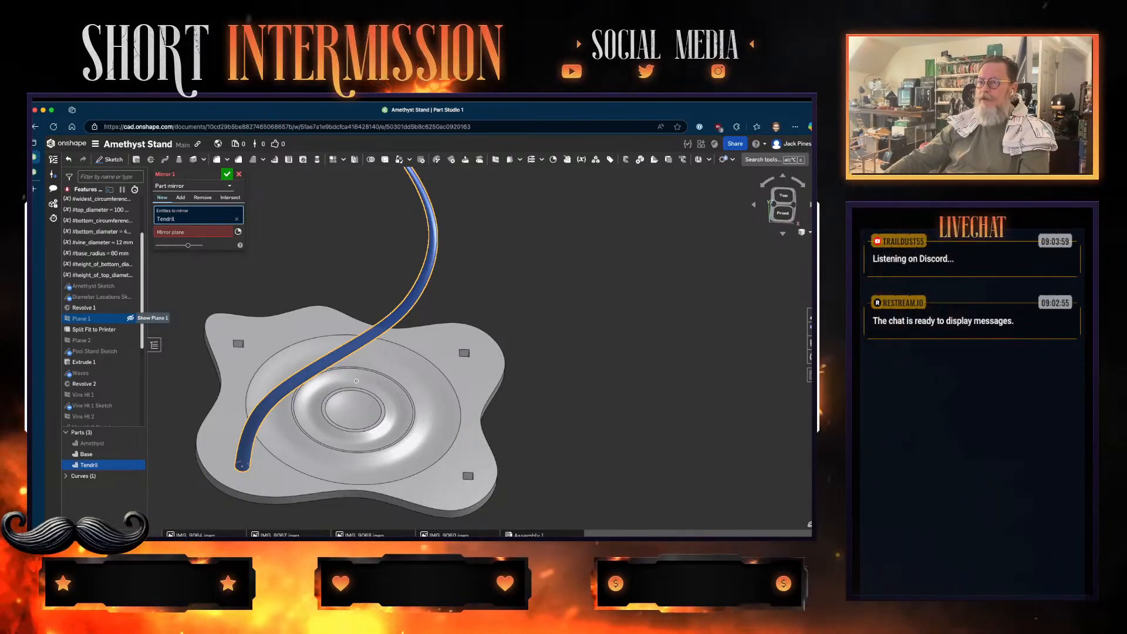
pyautogui.scroll(-5, 130, 350)
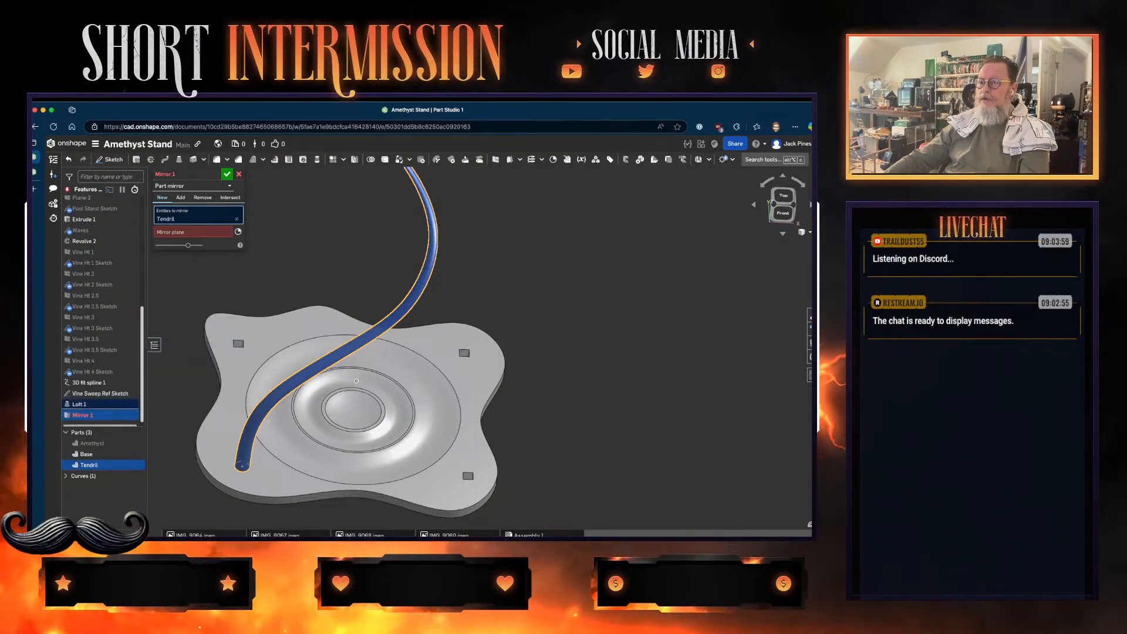
pyautogui.scroll(3, 117, 346)
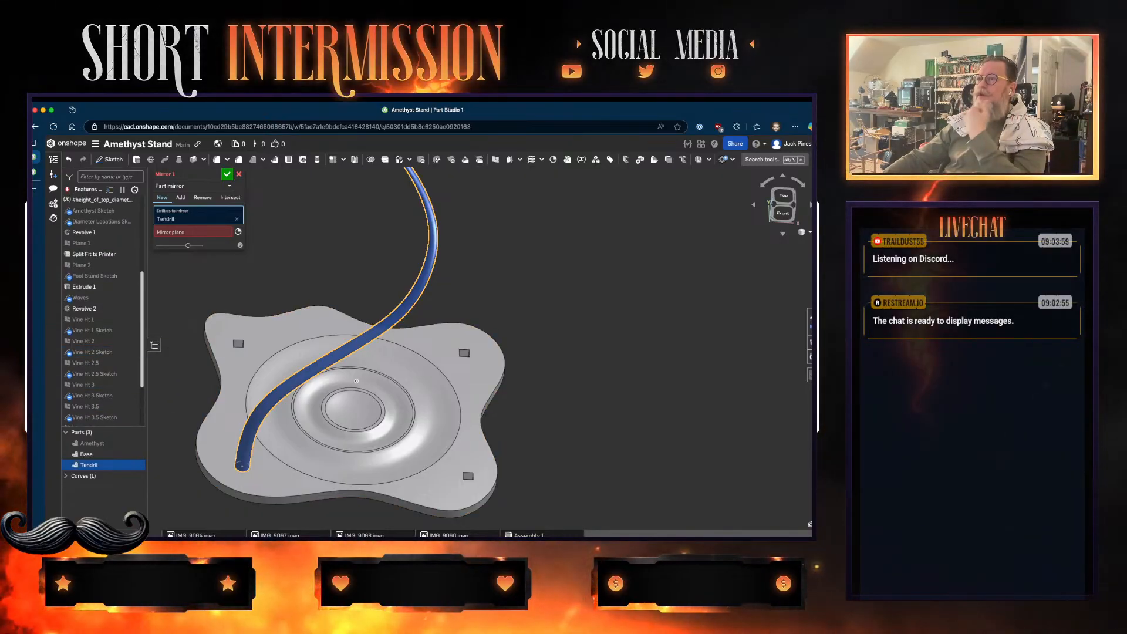
pyautogui.press('Escape')
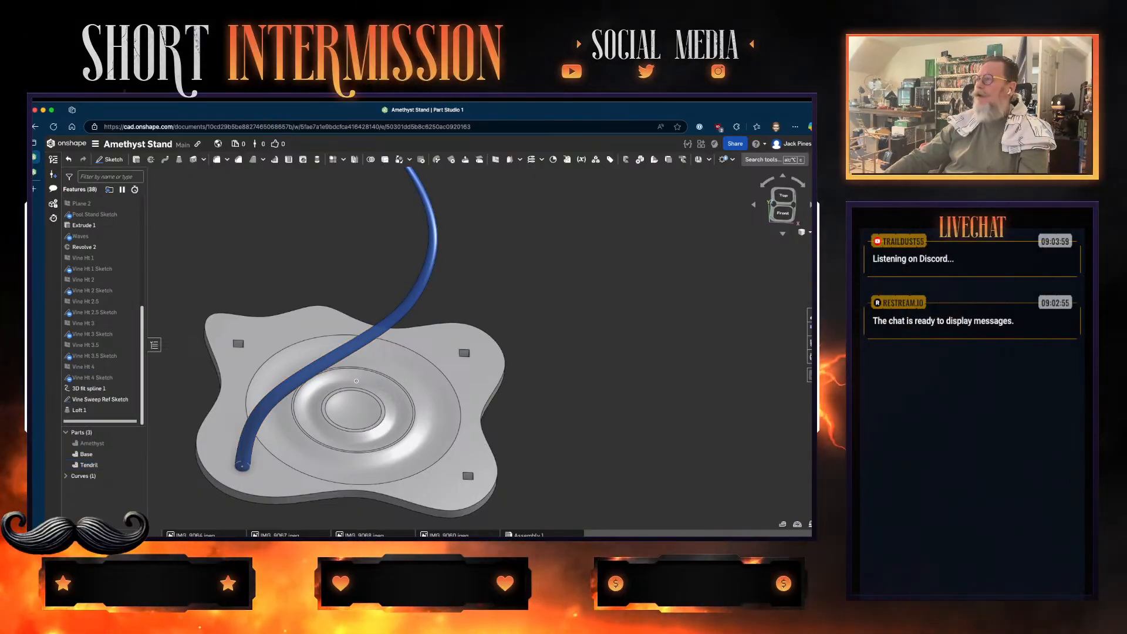
pyautogui.hotkey('alt', 'c')
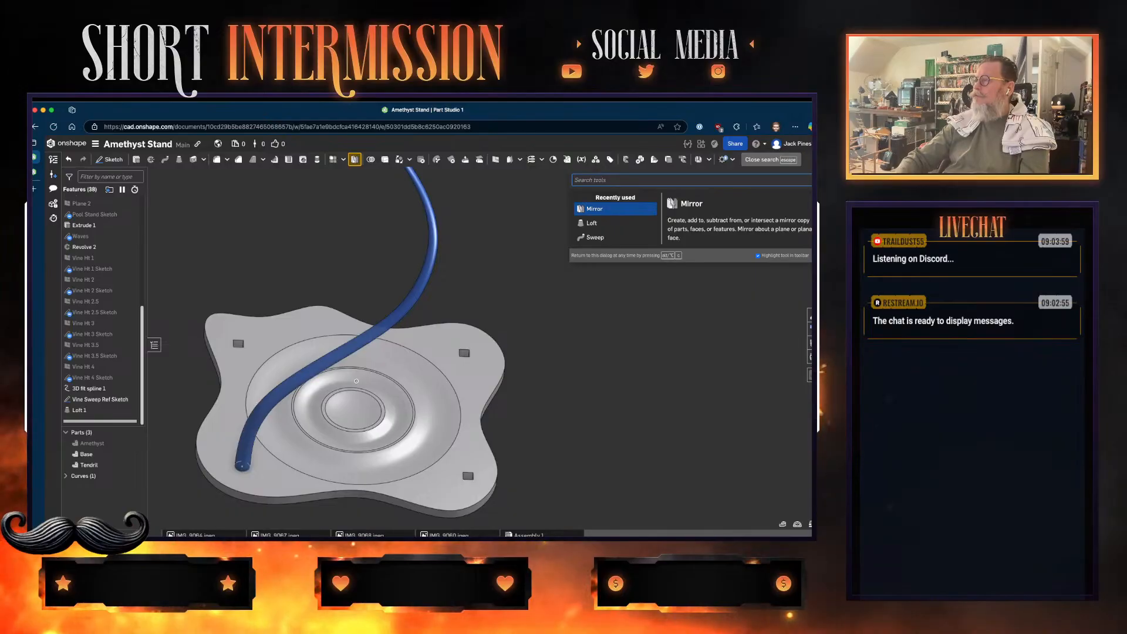
pyautogui.write('pla')
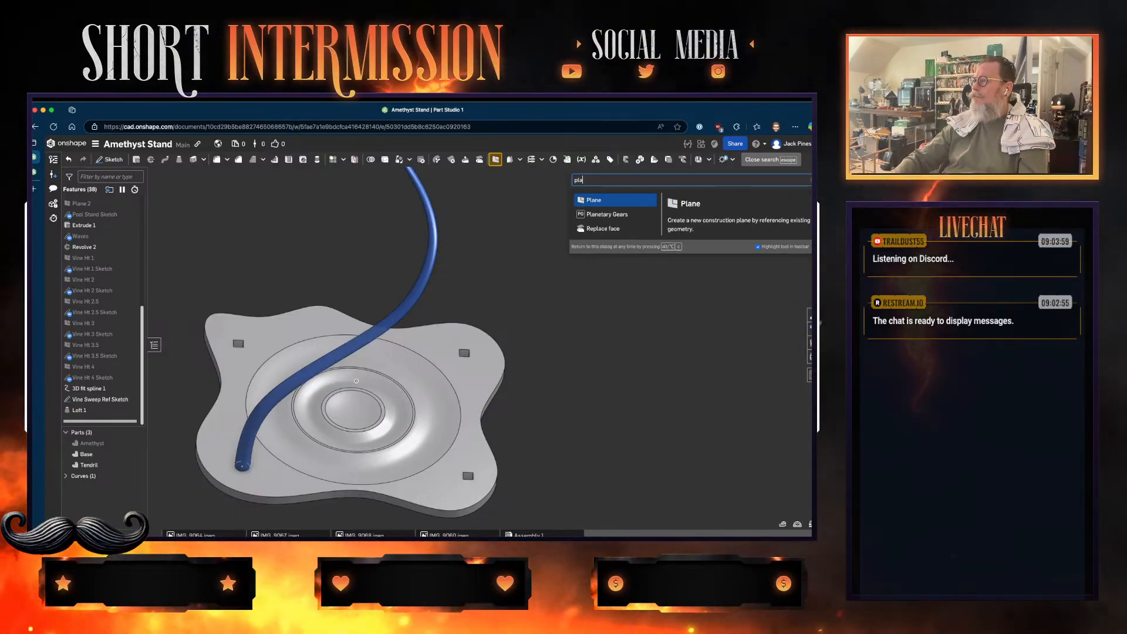
pyautogui.press('BackSpace')
pyautogui.press('BackSpace')
pyautogui.press('BackSpace')
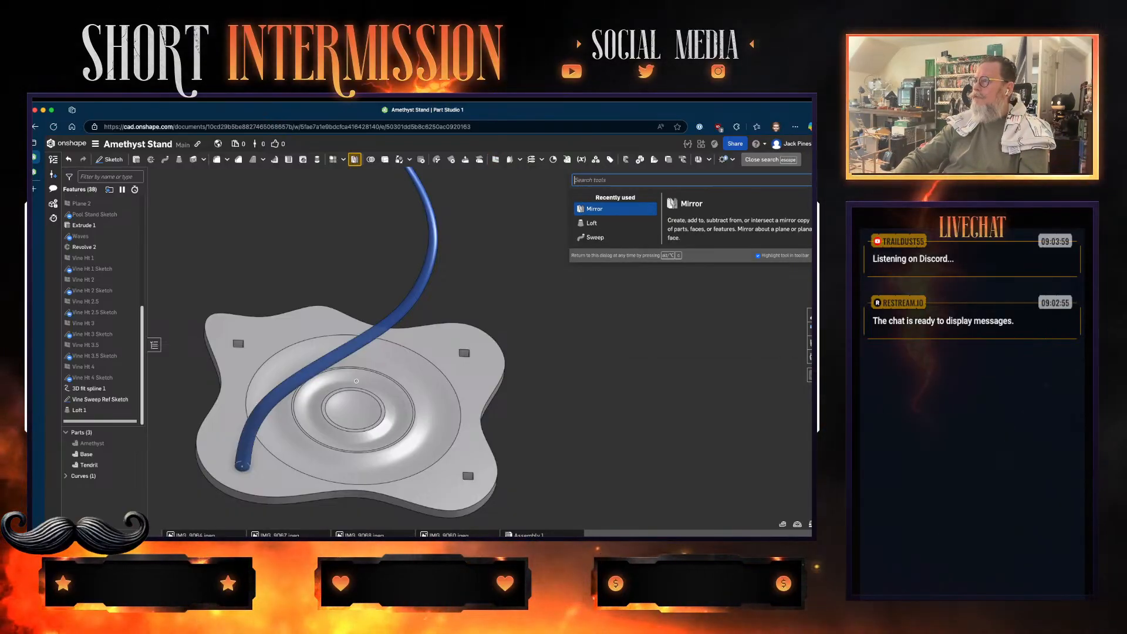
pyautogui.write('moded')
pyautogui.press('BackSpace')
pyautogui.press('BackSpace')
pyautogui.press('BackSpace')
pyautogui.press('BackSpace')
pyautogui.press('BackSpace')
pyautogui.write('s')
pyautogui.press('Escape')
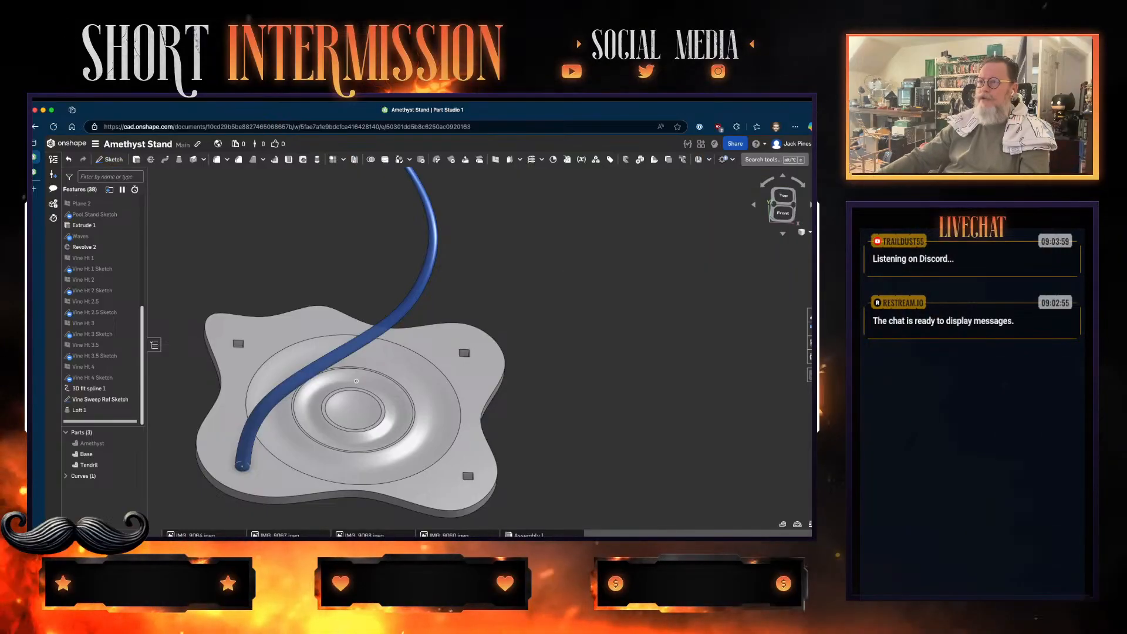
# - Show the default Right and Front planes and select the Tendril part
pyautogui.scroll(5, 100, 311)
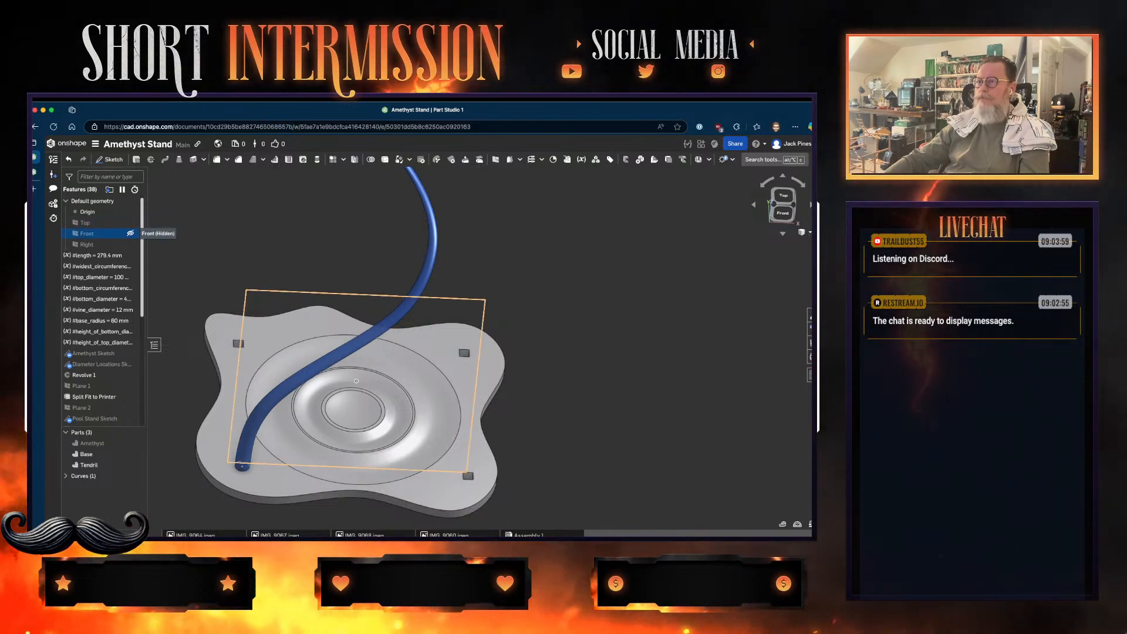
pyautogui.click(130, 244)
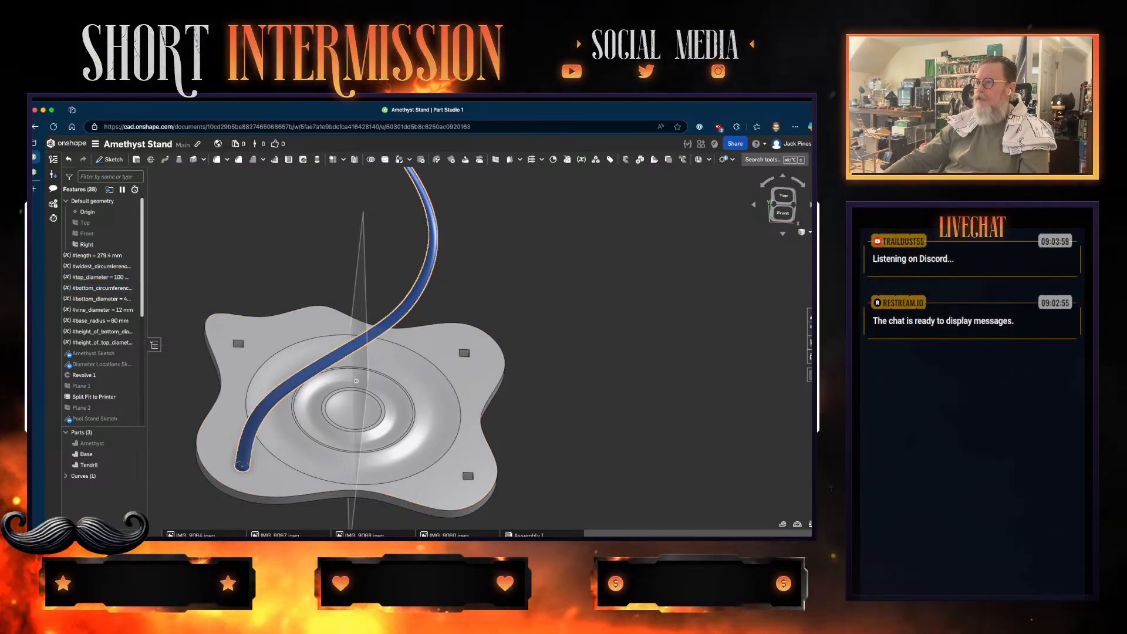
pyautogui.click(89, 464)
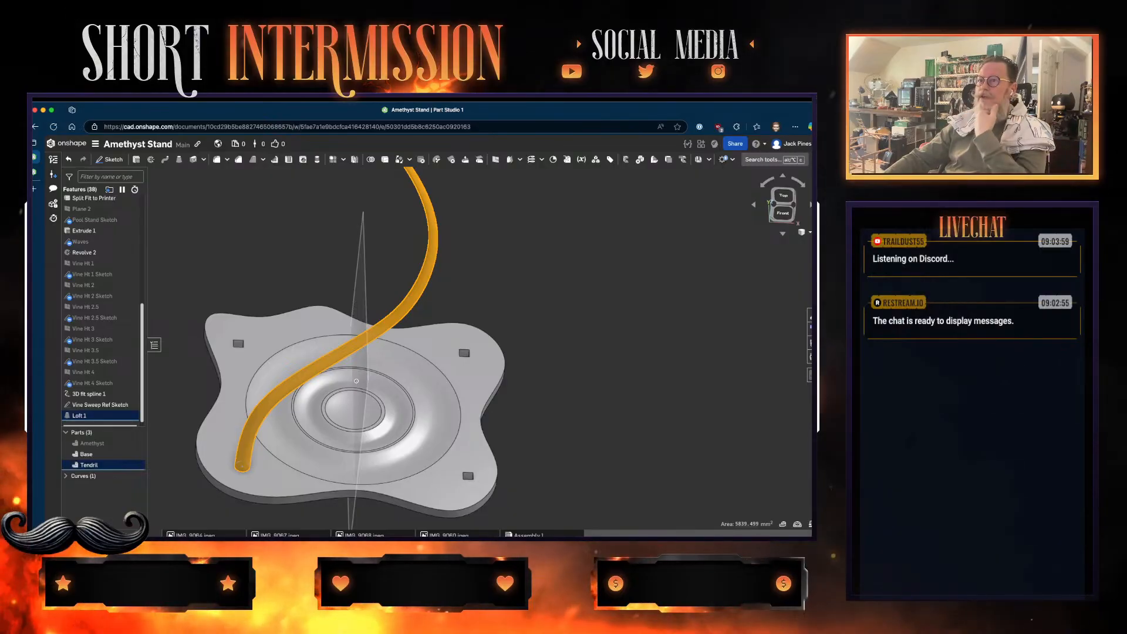
pyautogui.scroll(8, 118, 264)
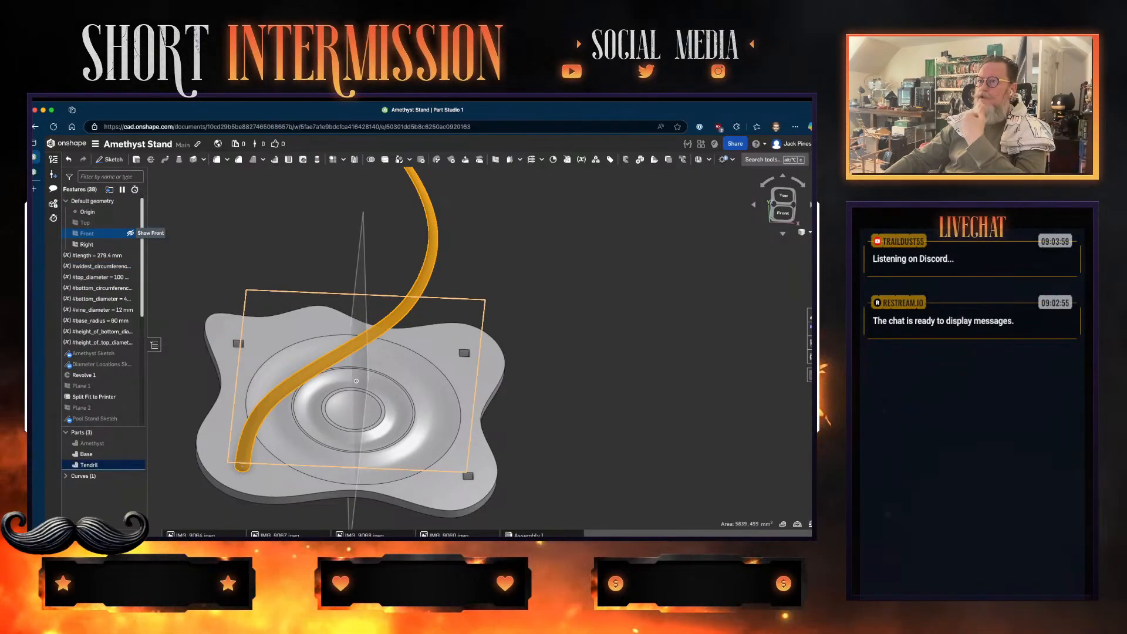
pyautogui.click(130, 233)
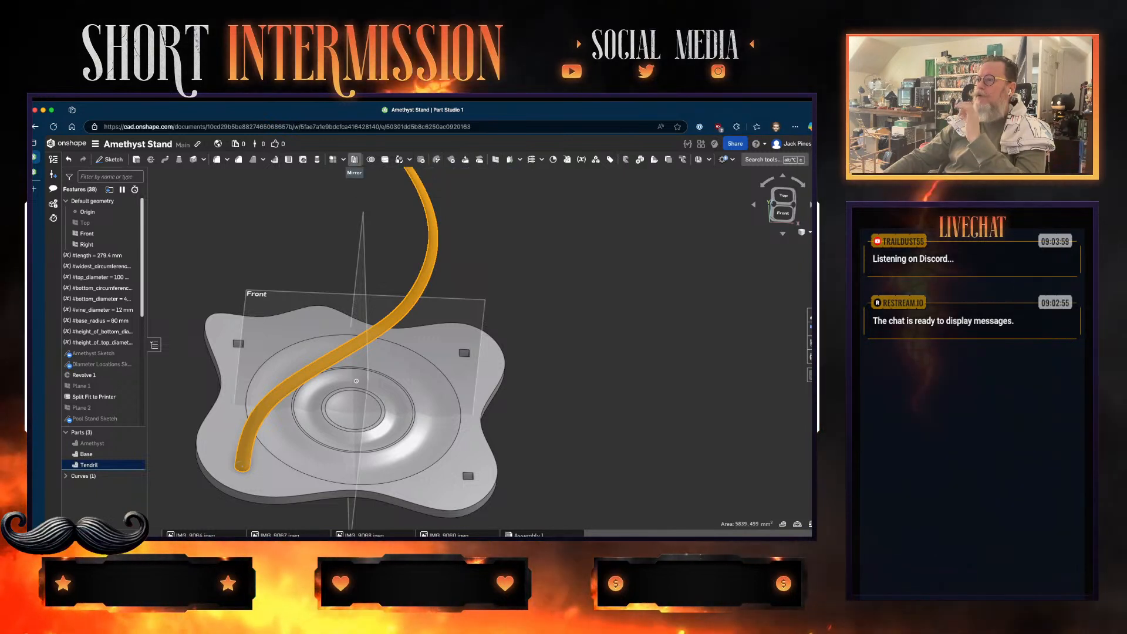
# - Try to mirror the Tendril as a new part, testing the Front and Right planes as mirror planes
pyautogui.click(354, 159)
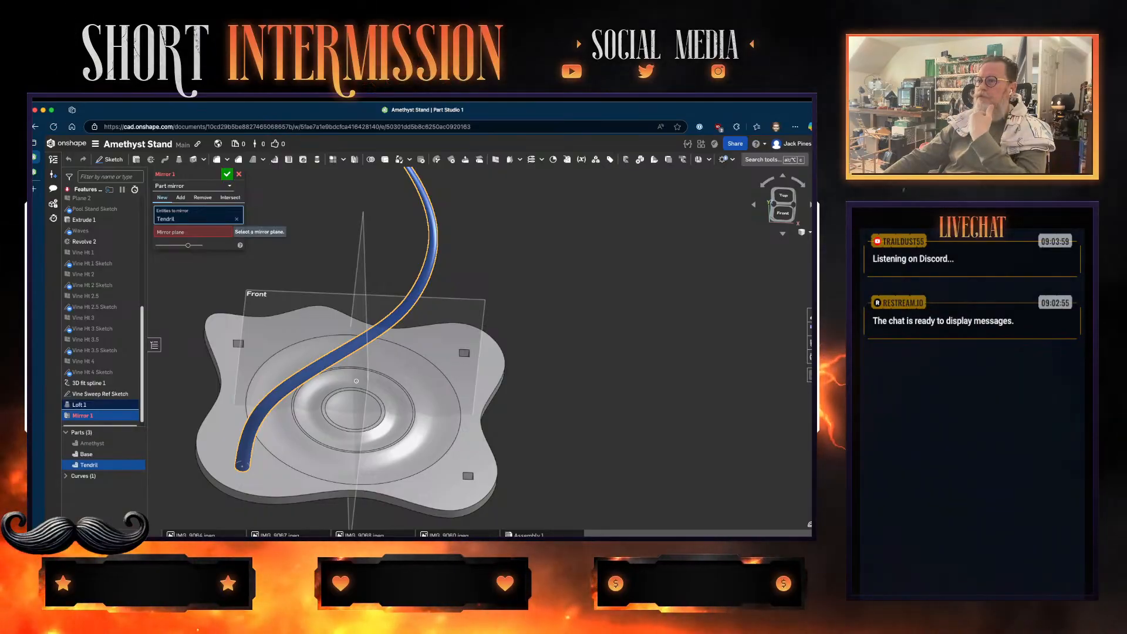
pyautogui.click(192, 231)
pyautogui.click(360, 274)
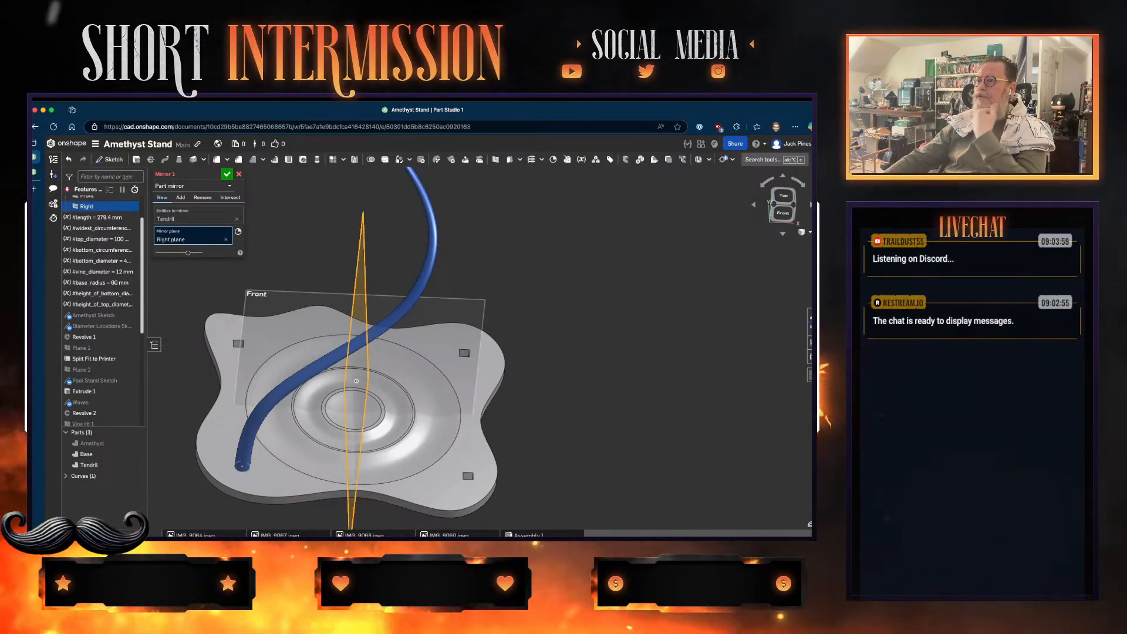
pyautogui.click(446, 311)
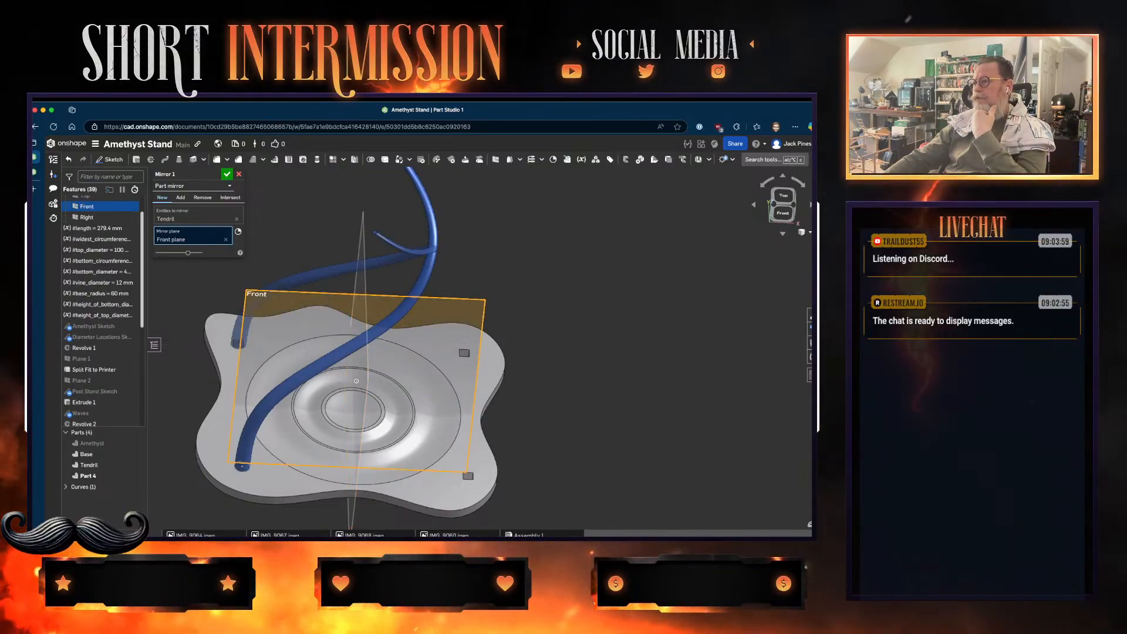
pyautogui.moveTo(411, 328); pyautogui.dragTo(382, 342, button='right')
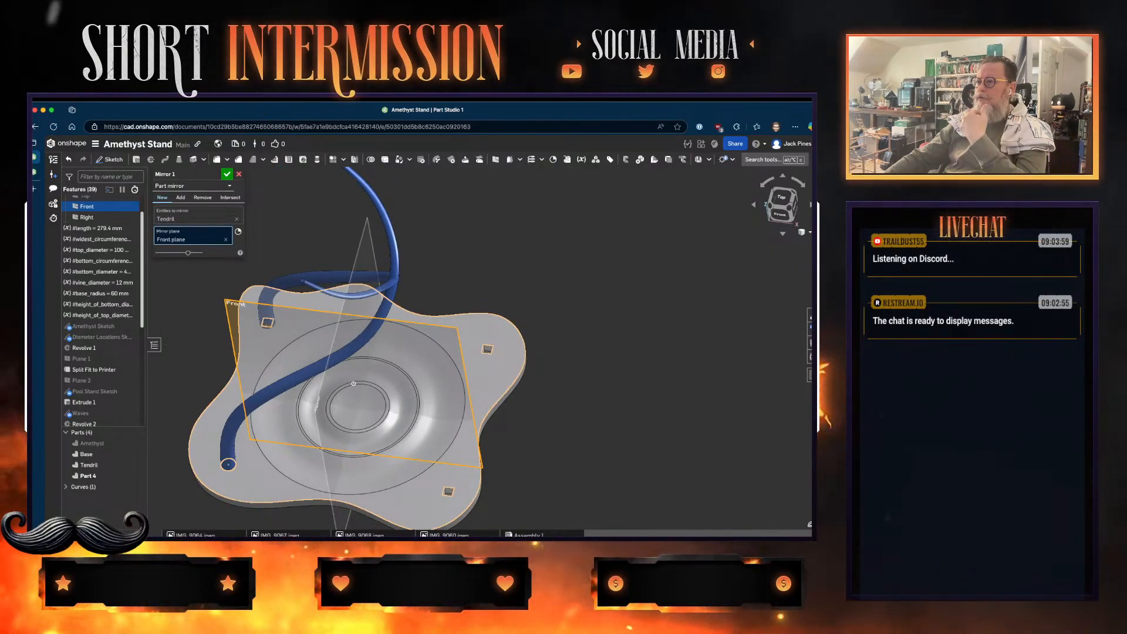
pyautogui.click(382, 342)
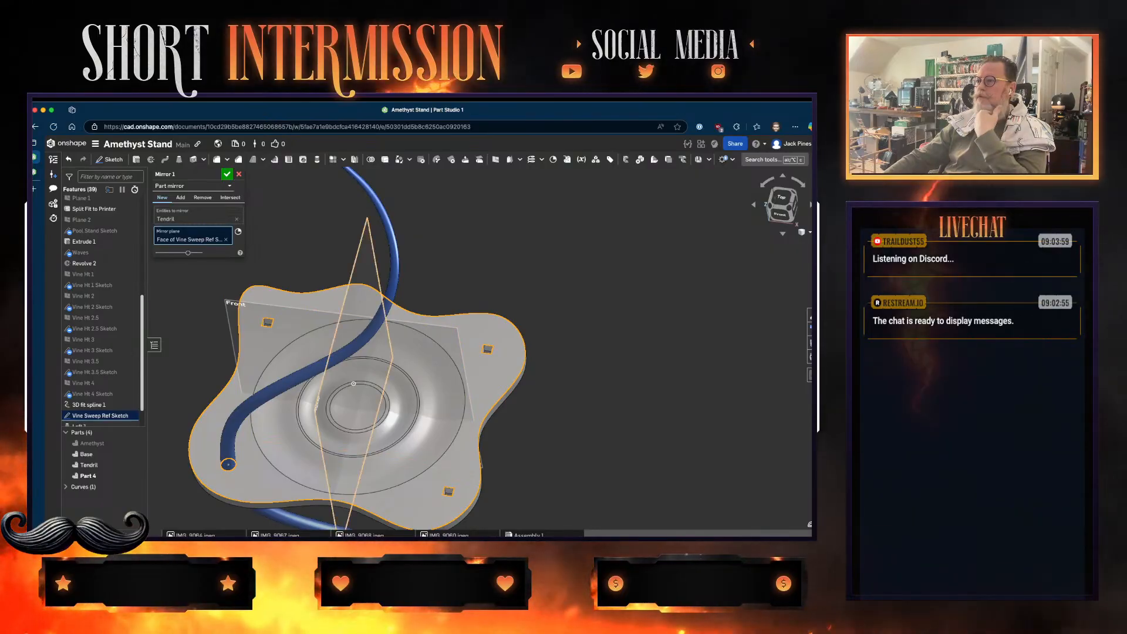
pyautogui.click(365, 264)
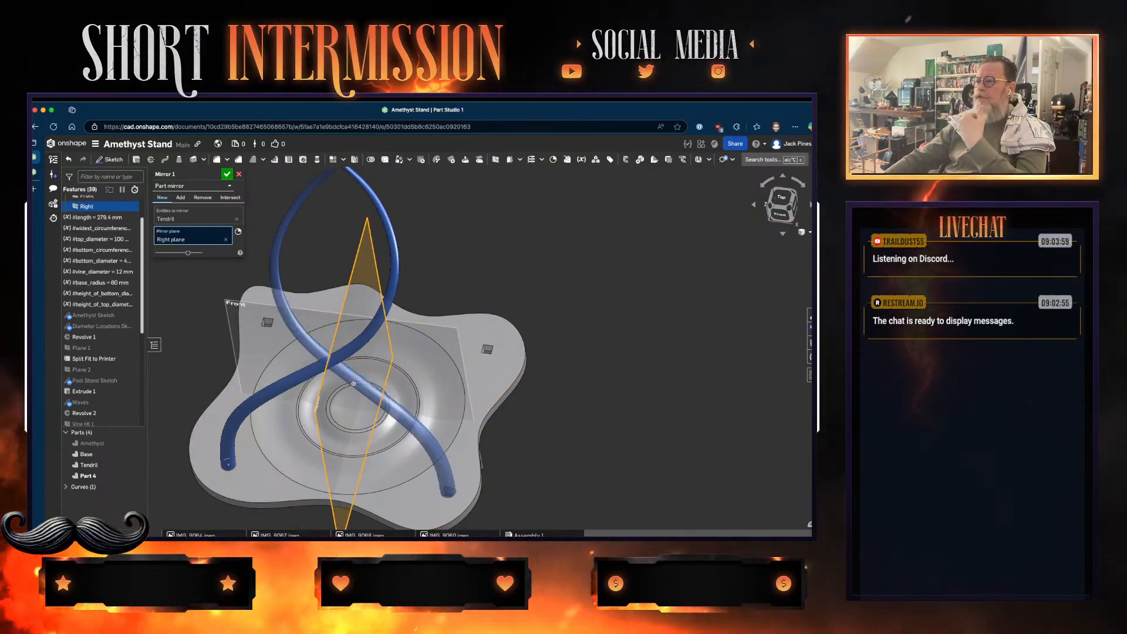
pyautogui.press('space')
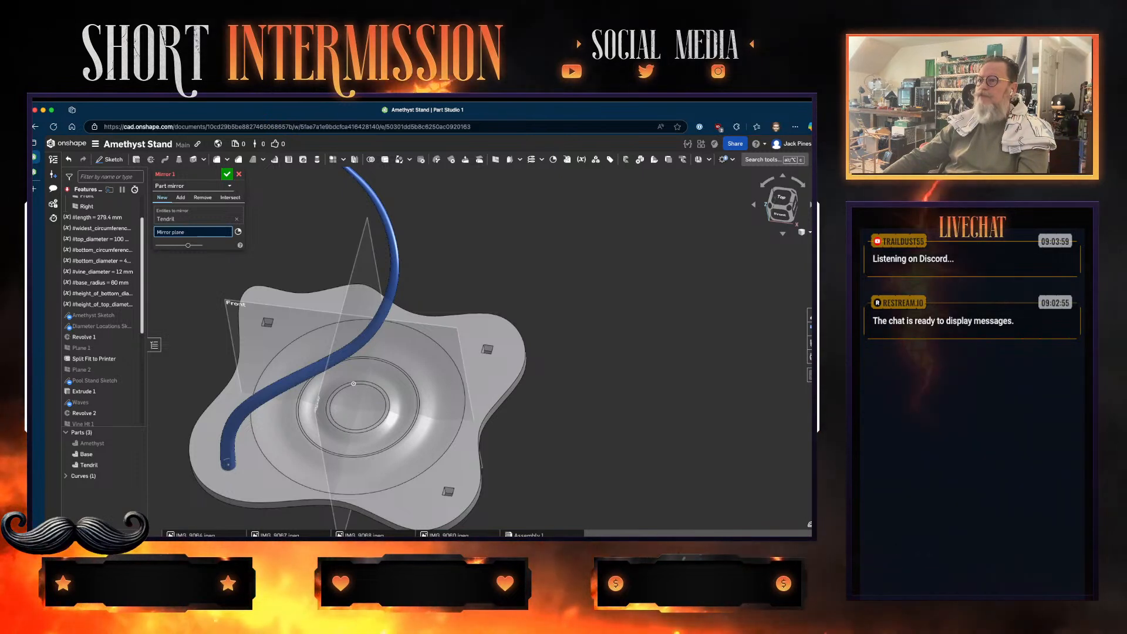
pyautogui.press('Escape')
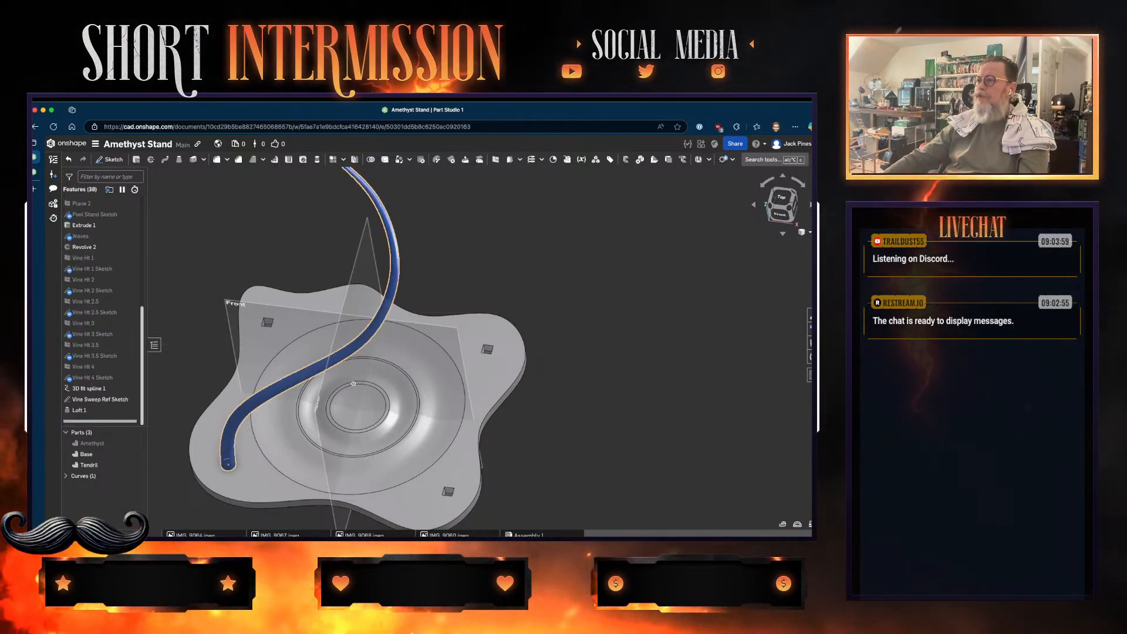
# - Try a 360° circular pattern of the Tendril with 4 instances about the centre of the base
pyautogui.click(79, 409)
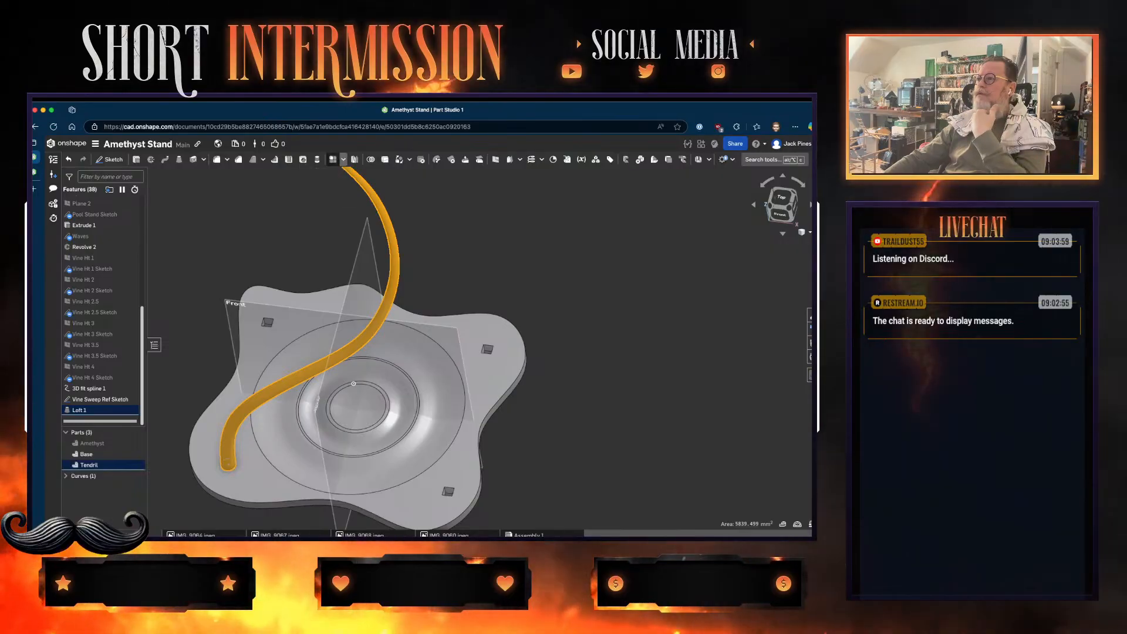
pyautogui.click(343, 159)
pyautogui.click(359, 188)
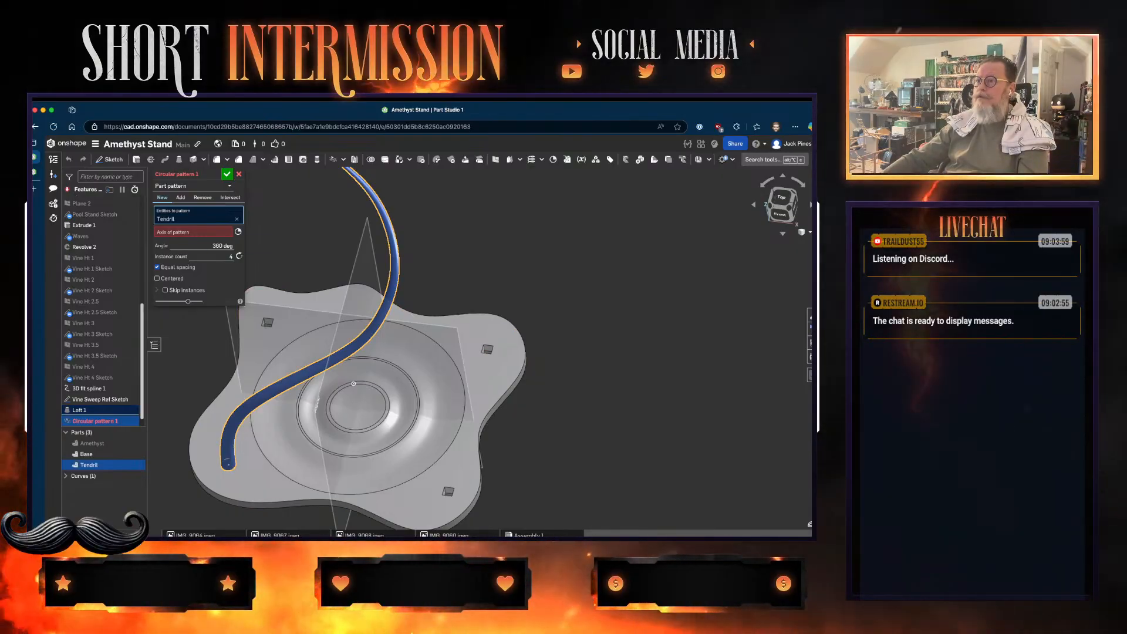
pyautogui.click(194, 232)
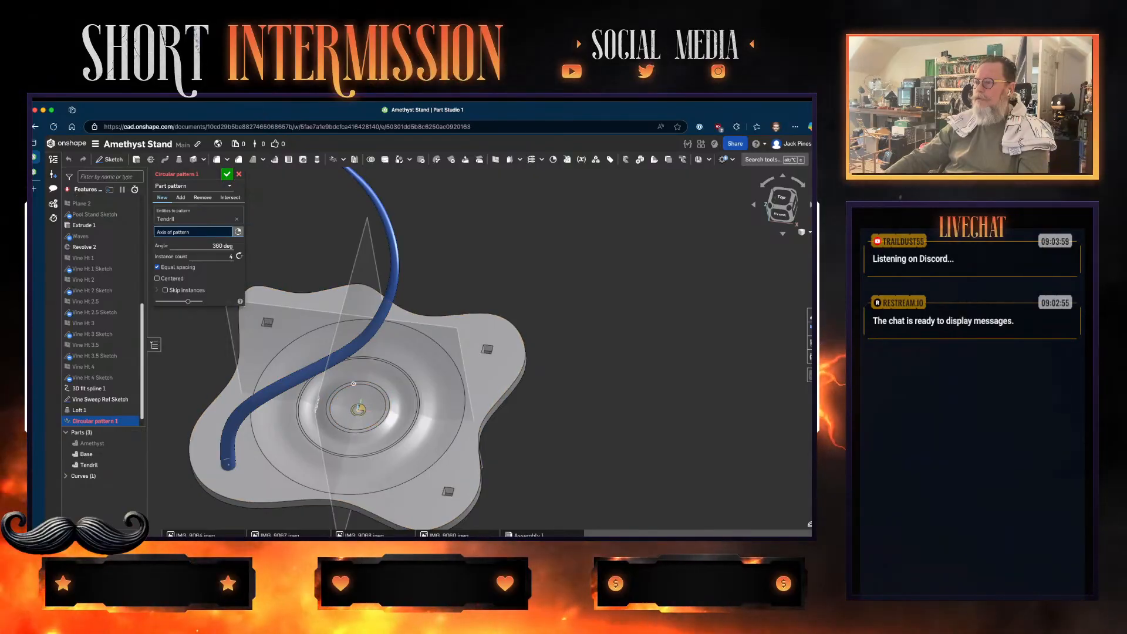
pyautogui.click(356, 404)
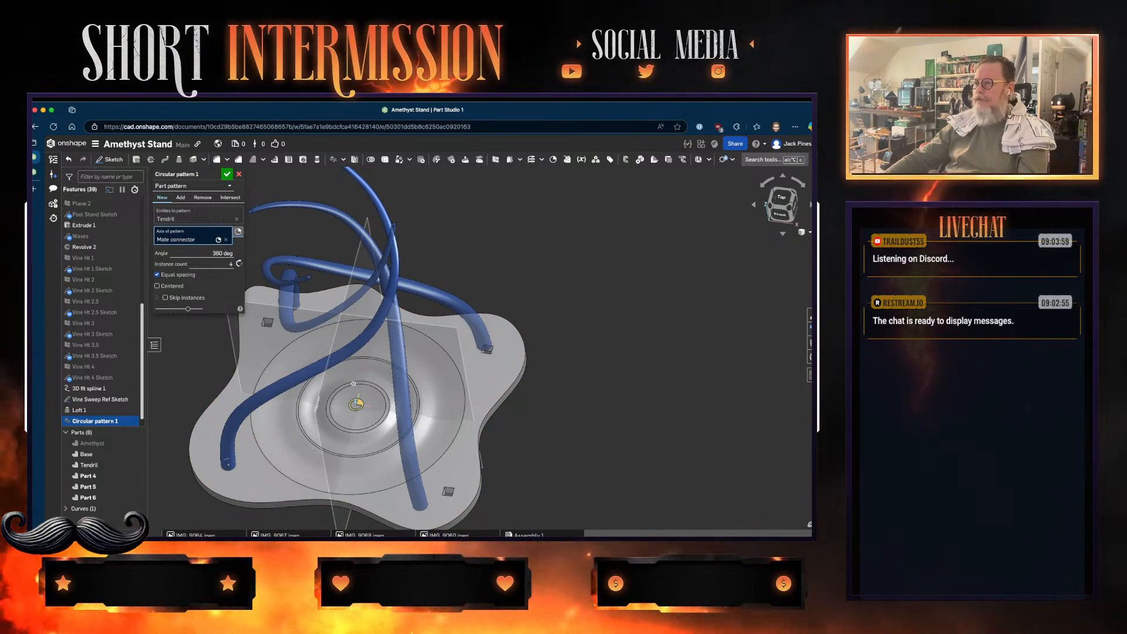
# - Set the circular pattern's instance count to 2, inspect the tendrils against the base's sockets, and restore the count to 4
pyautogui.moveTo(353, 383); pyautogui.dragTo(353, 383, button='right')
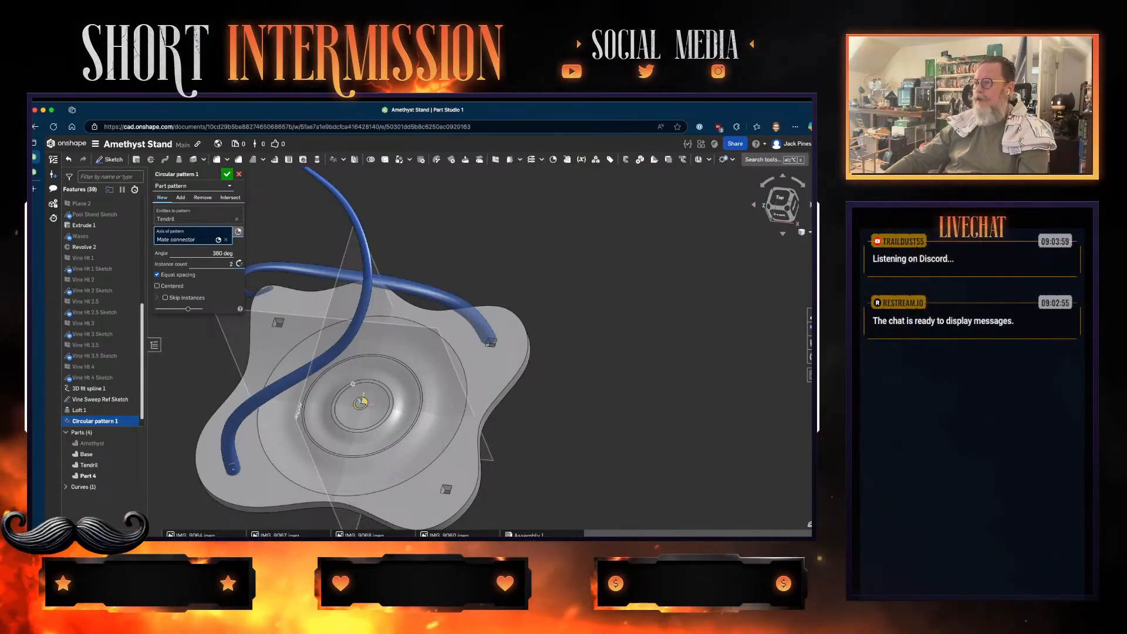
pyautogui.moveTo(352, 383); pyautogui.dragTo(354, 401, button='right')
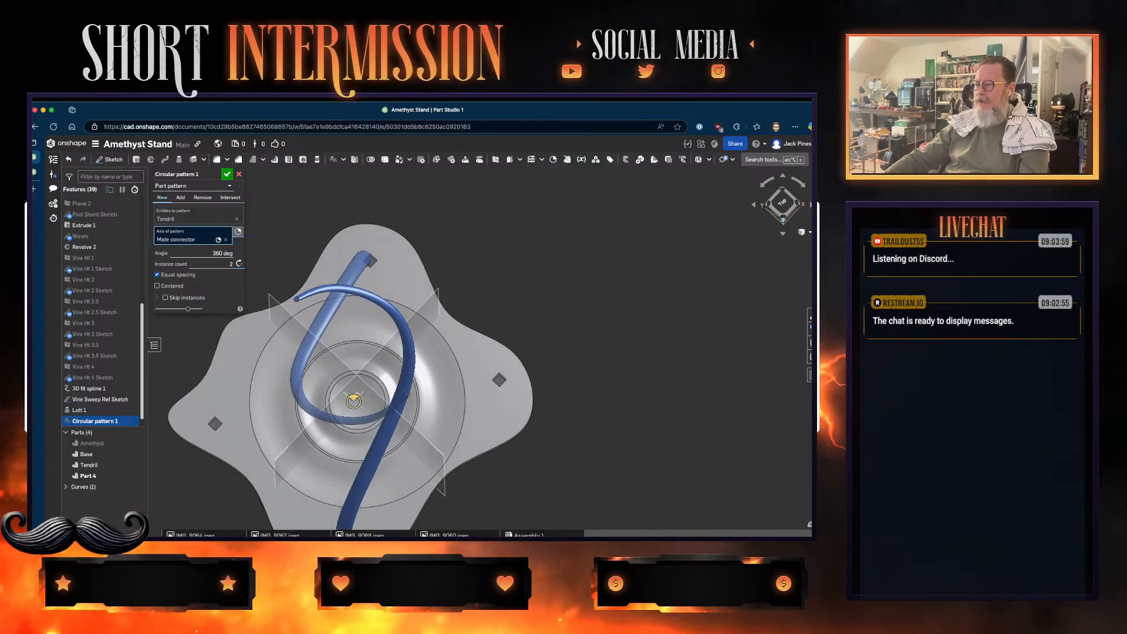
pyautogui.moveTo(353, 402); pyautogui.dragTo(354, 397, button='right')
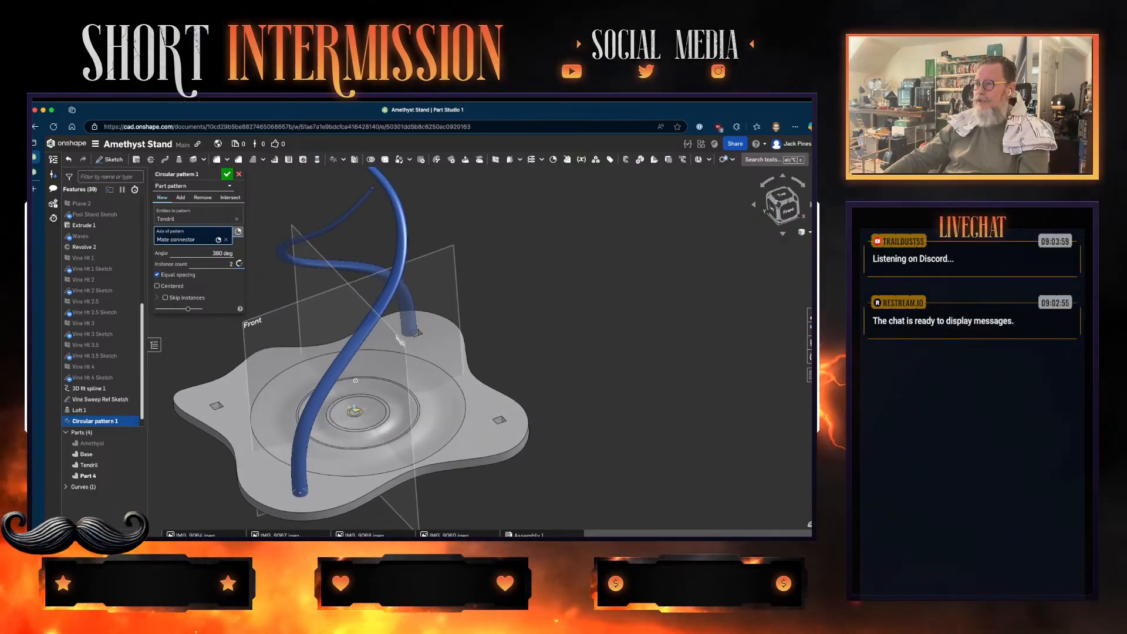
pyautogui.moveTo(376, 387); pyautogui.dragTo(375, 370, button='right')
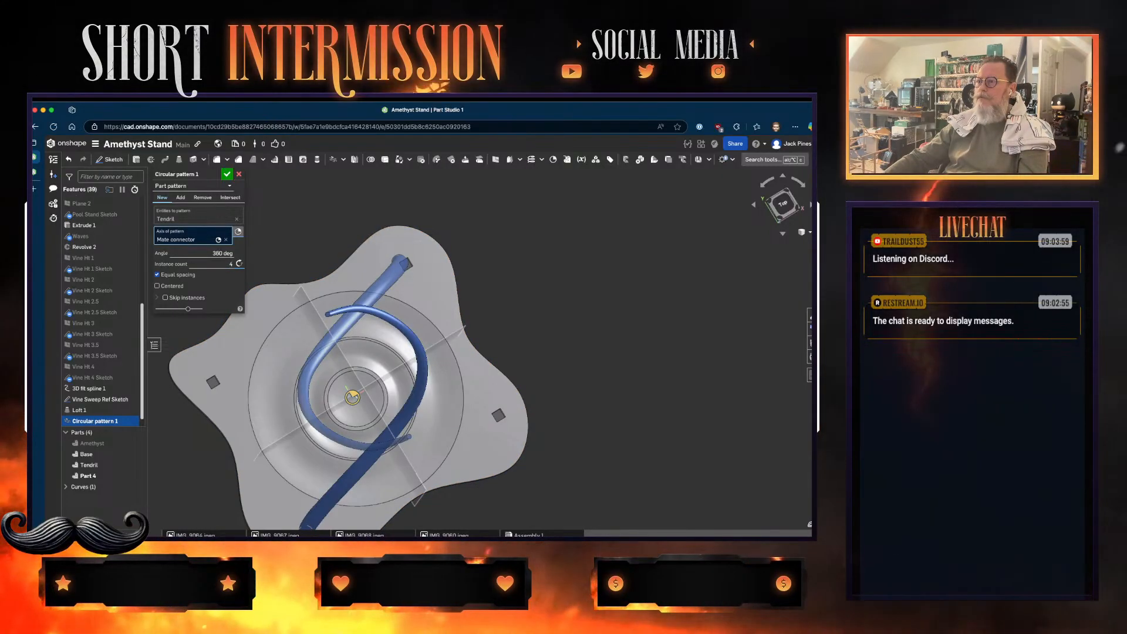
pyautogui.moveTo(355, 397); pyautogui.dragTo(356, 385, button='right')
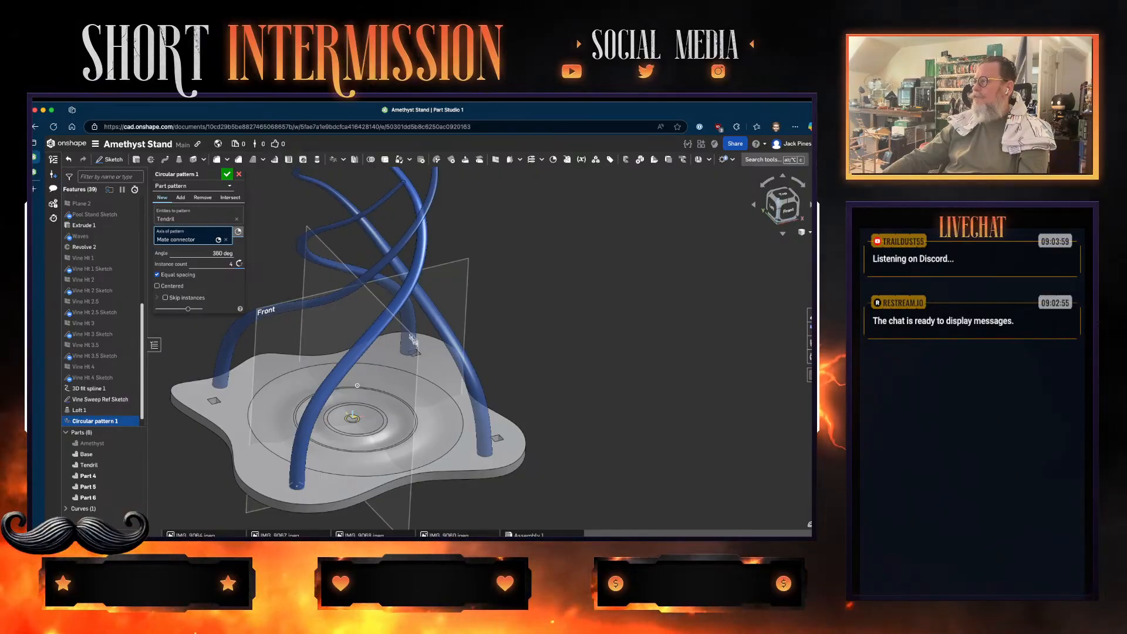
# - Show the Amethyst to compare the four patterned tendrils with it from the front and from above, and cancel the circular pattern
pyautogui.scroll(-3, 410, 352)
pyautogui.moveTo(411, 352); pyautogui.dragTo(370, 322, button='right')
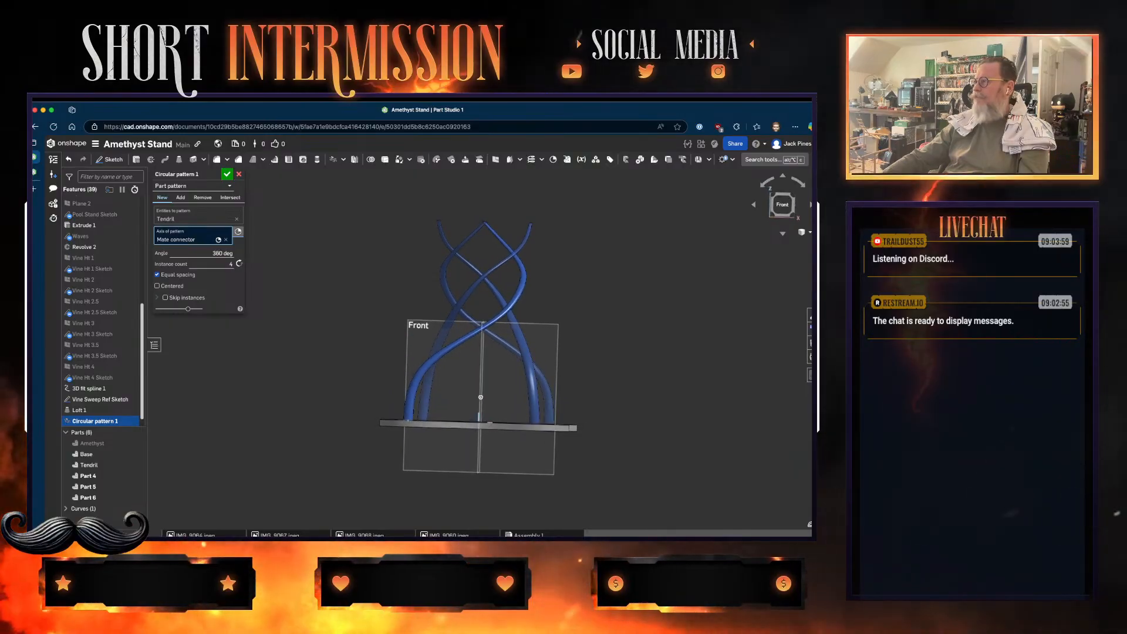
pyautogui.click(783, 205)
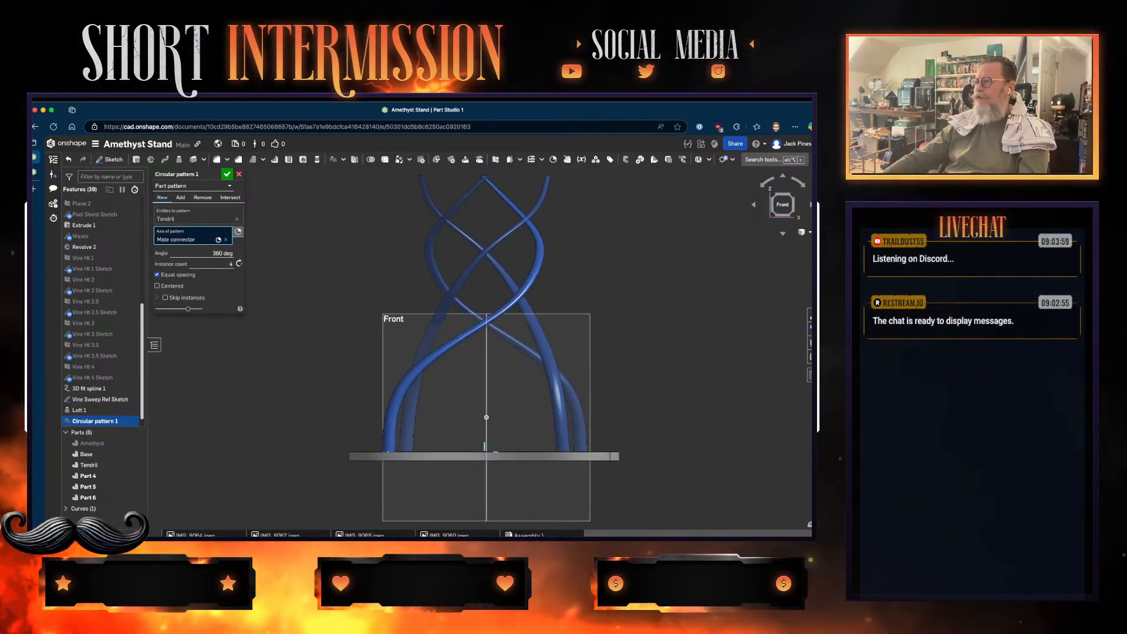
pyautogui.moveTo(486, 417); pyautogui.dragTo(464, 451, button='middle')
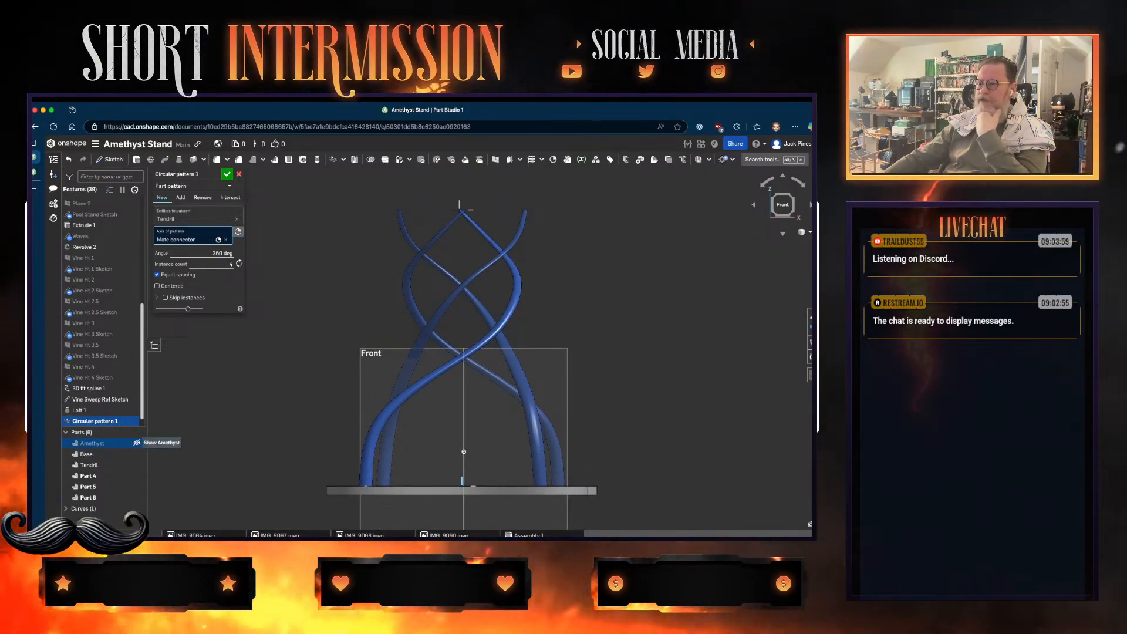
pyautogui.click(137, 443)
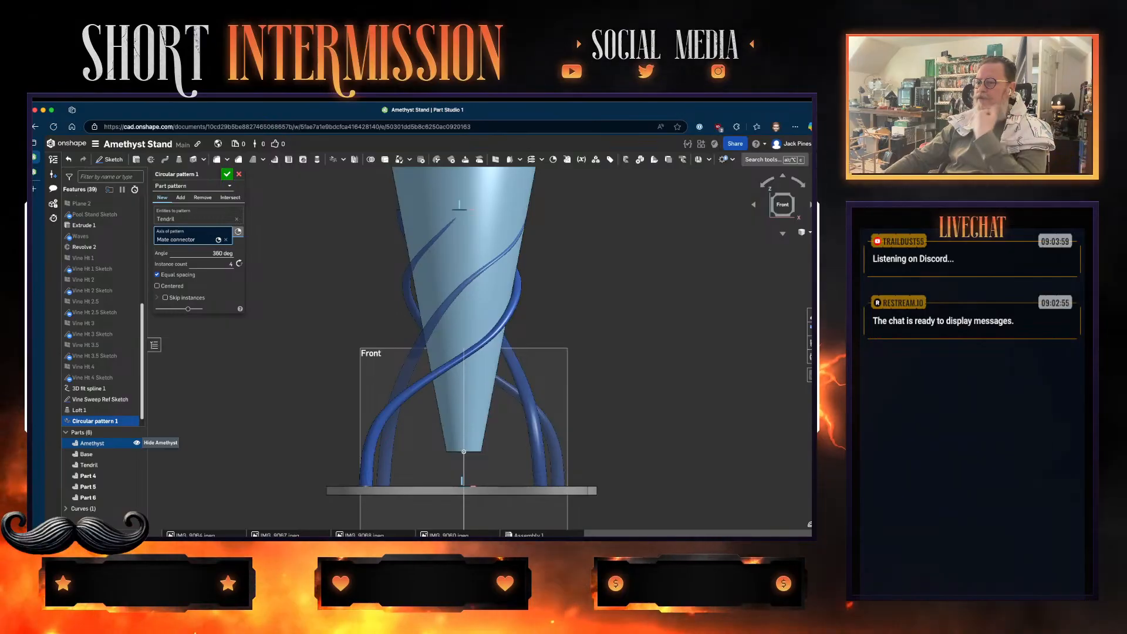
pyautogui.moveTo(464, 329); pyautogui.dragTo(493, 431, button='right')
pyautogui.moveTo(496, 315); pyautogui.dragTo(443, 408, button='right')
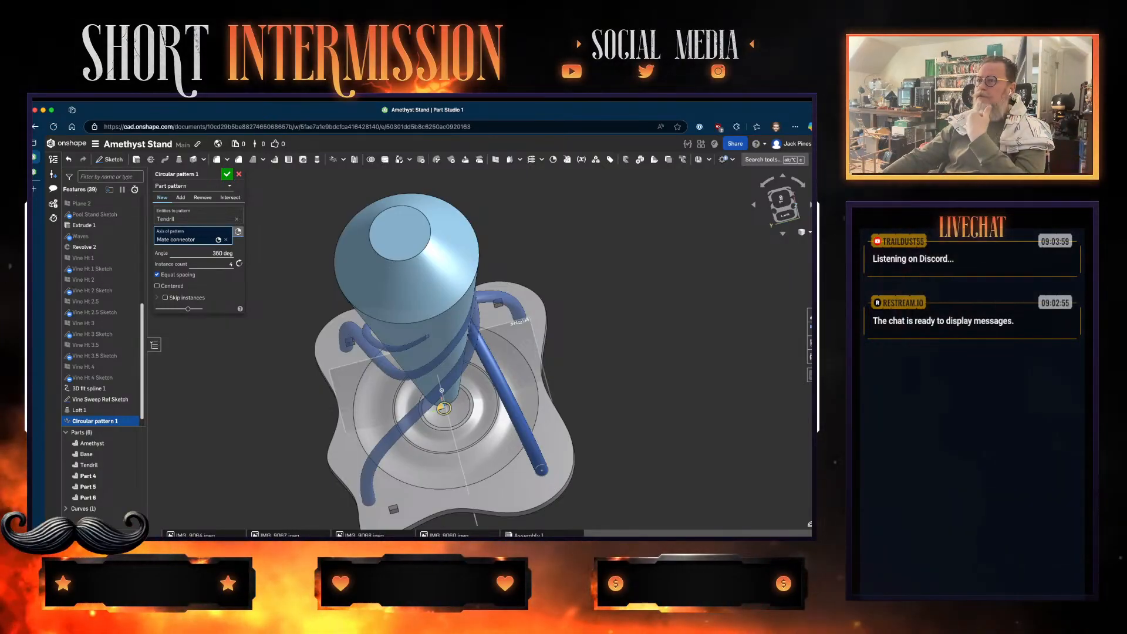
pyautogui.press('Escape')
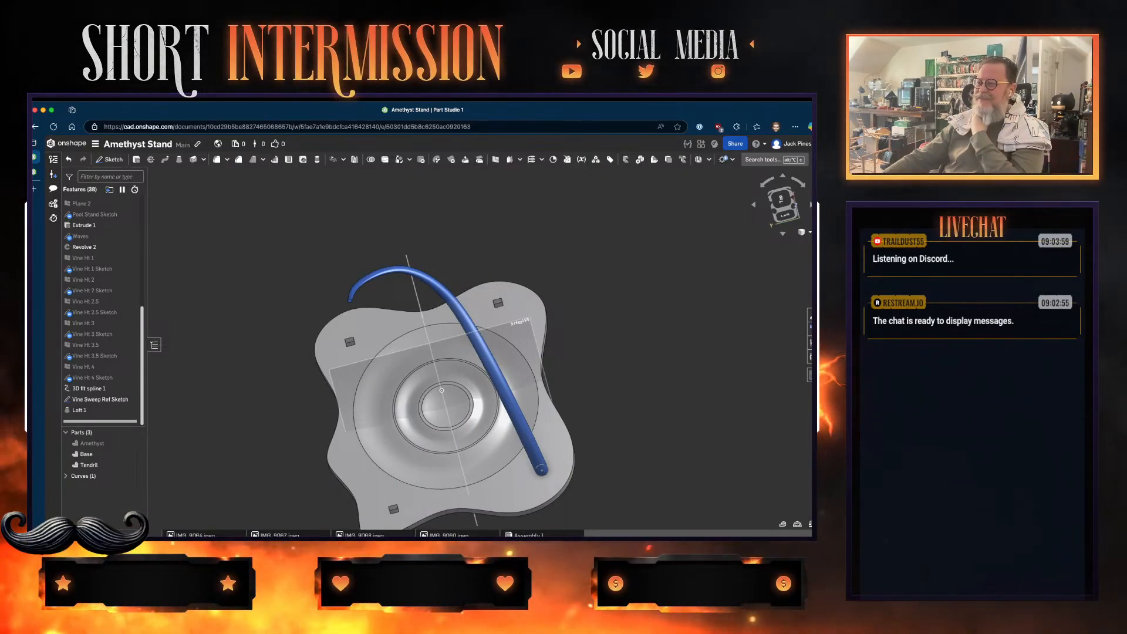
pyautogui.moveTo(446, 364); pyautogui.dragTo(423, 411, button='right')
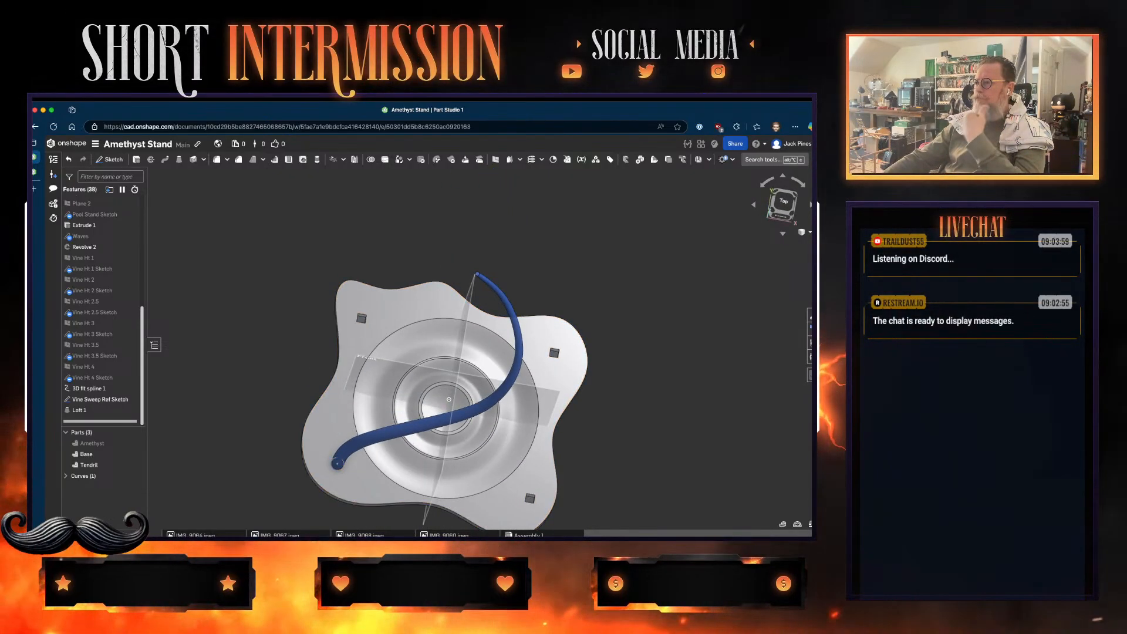
pyautogui.moveTo(423, 411); pyautogui.dragTo(412, 440, button='right')
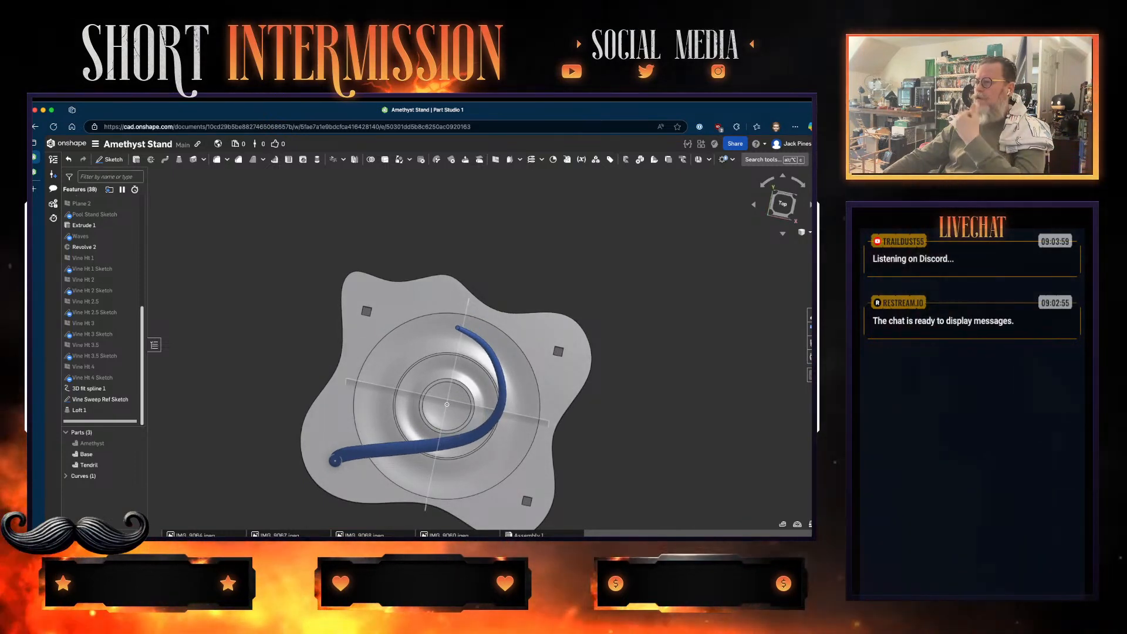
pyautogui.moveTo(411, 440); pyautogui.dragTo(435, 312, button='right')
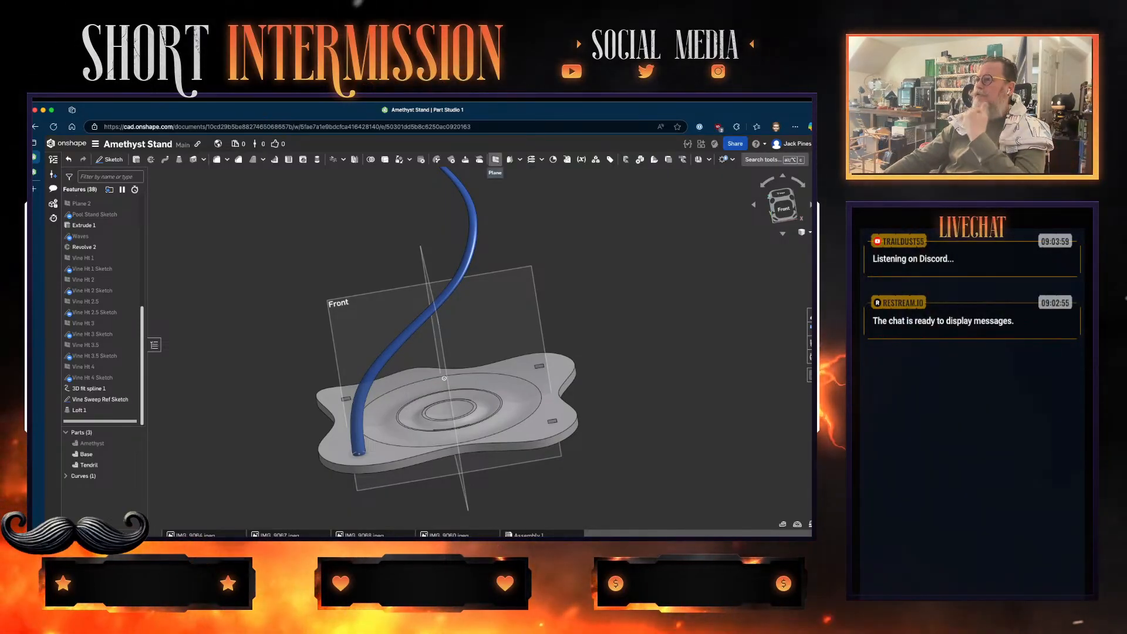
pyautogui.press('p')
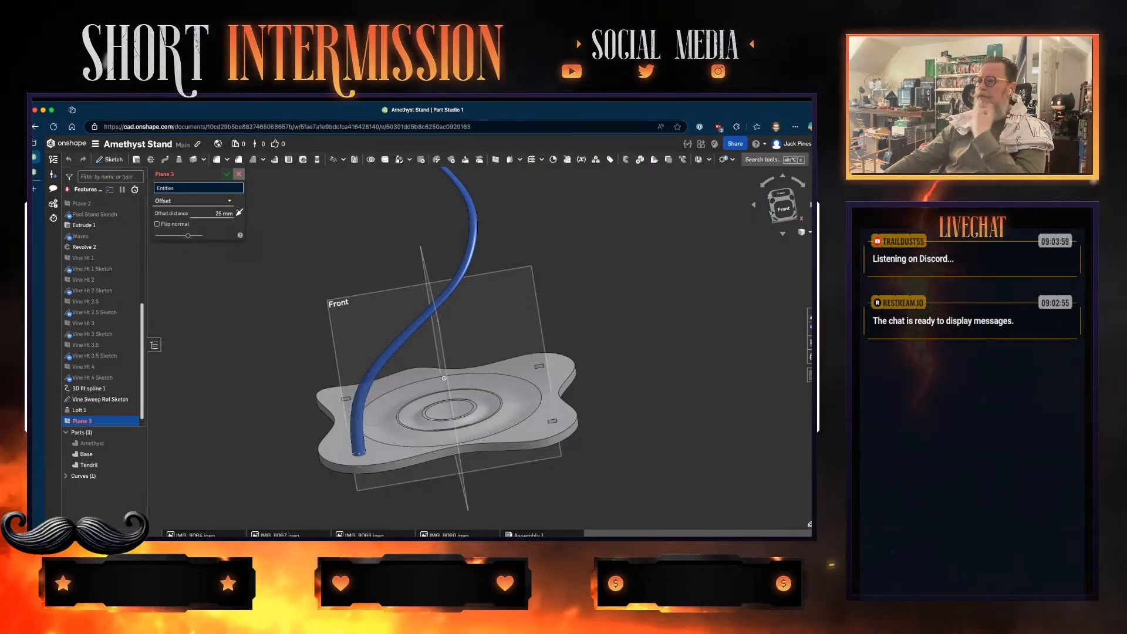
pyautogui.press('Escape')
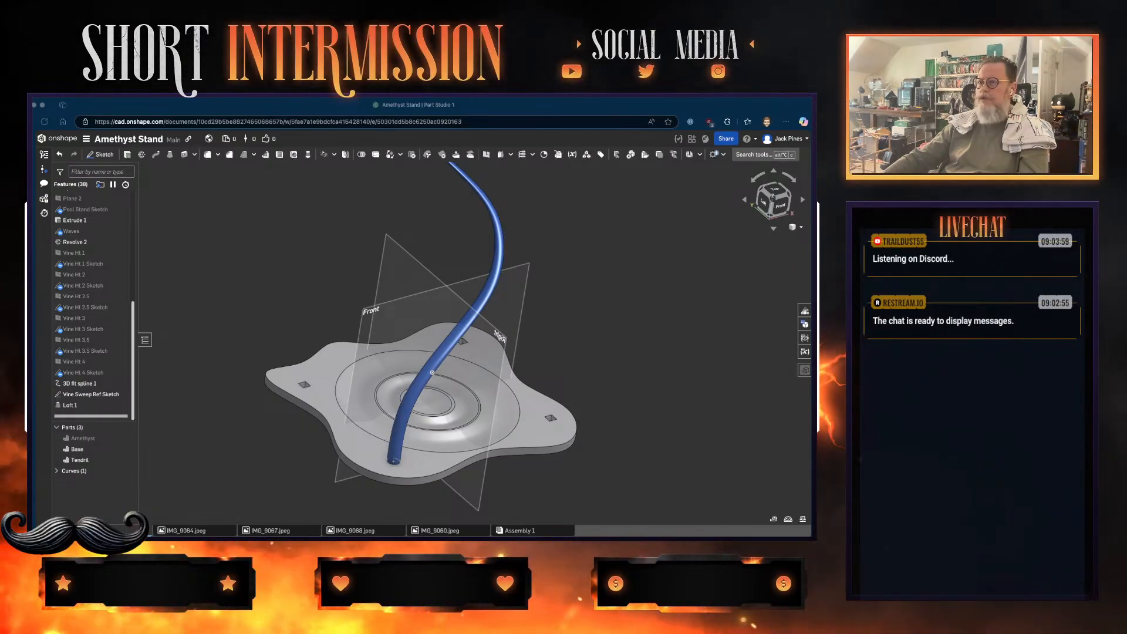
# - Hide the default Front plane
pyautogui.scroll(5, 93, 305)
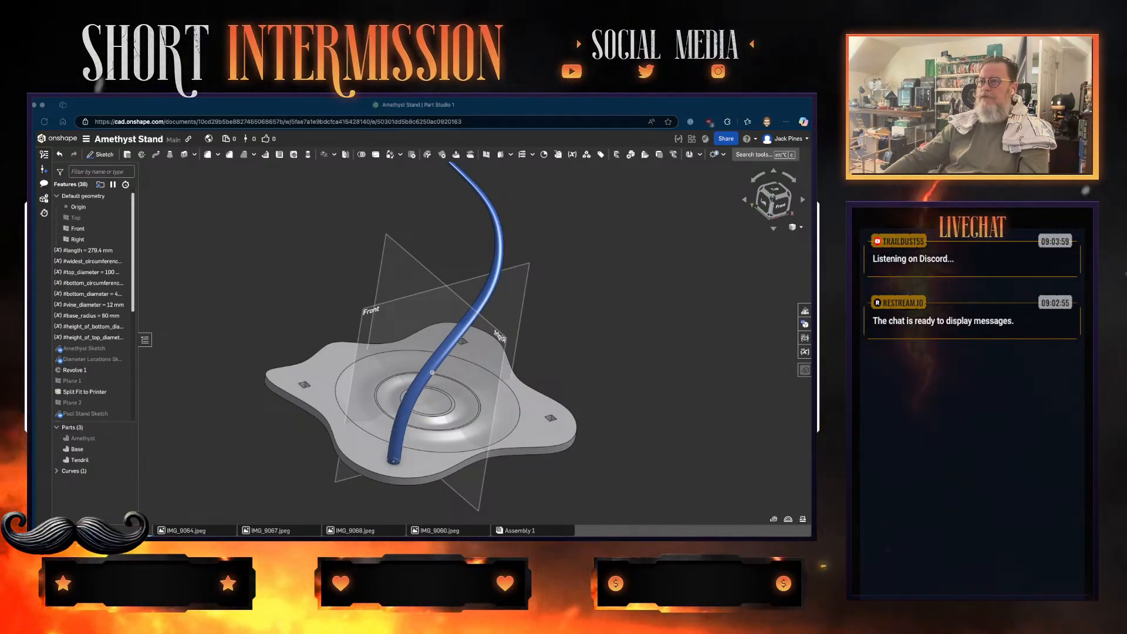
pyautogui.click(93, 229)
pyautogui.click(131, 233)
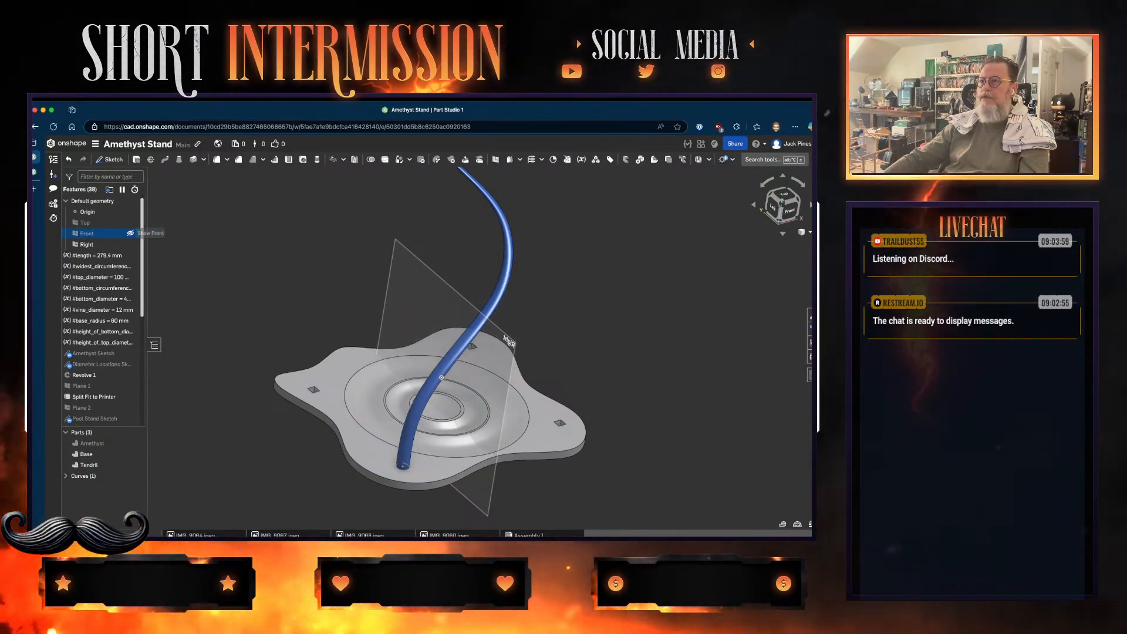
# - Hide the default Right plane and inspect the tendril's lower end against the base's square socket from above and below
pyautogui.click(130, 243)
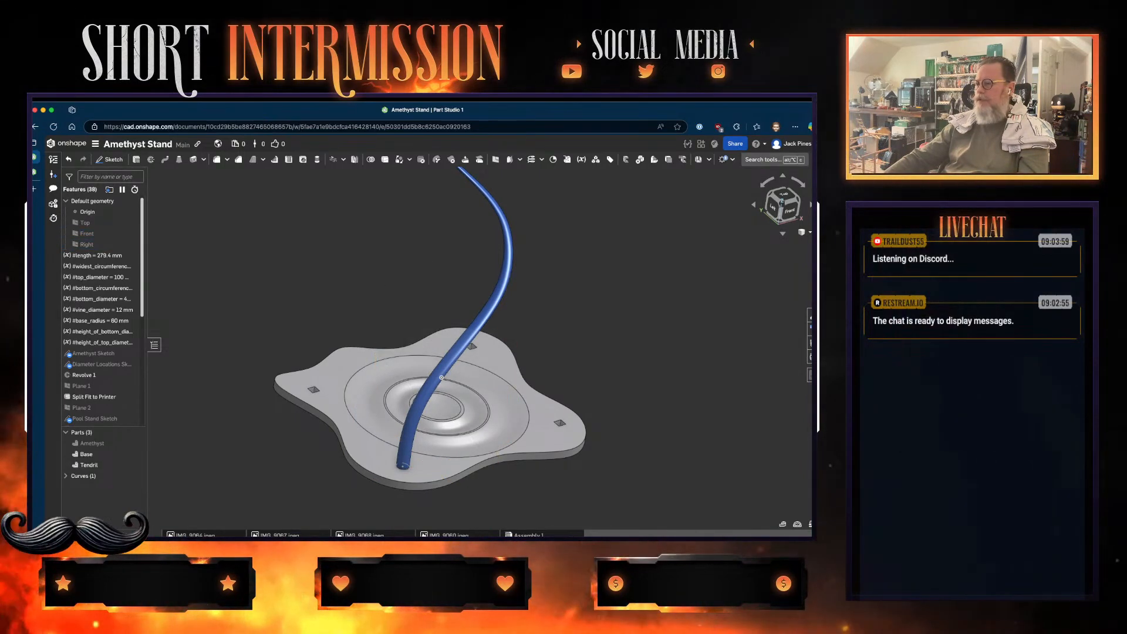
pyautogui.moveTo(441, 378)
pyautogui.mouseDown(button='right')
pyautogui.moveTo(441, 317)
pyautogui.moveTo(440, 410)
pyautogui.moveTo(437, 378)
pyautogui.mouseUp(button='right')
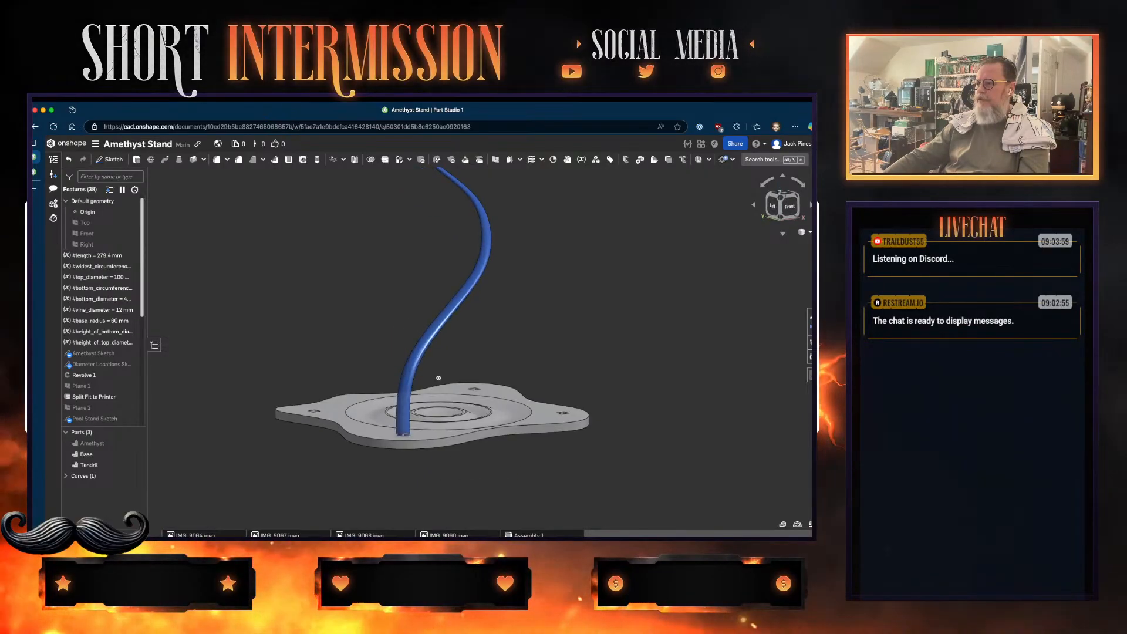
pyautogui.moveTo(439, 378); pyautogui.dragTo(444, 402, button='right')
pyautogui.scroll(6, 390, 349)
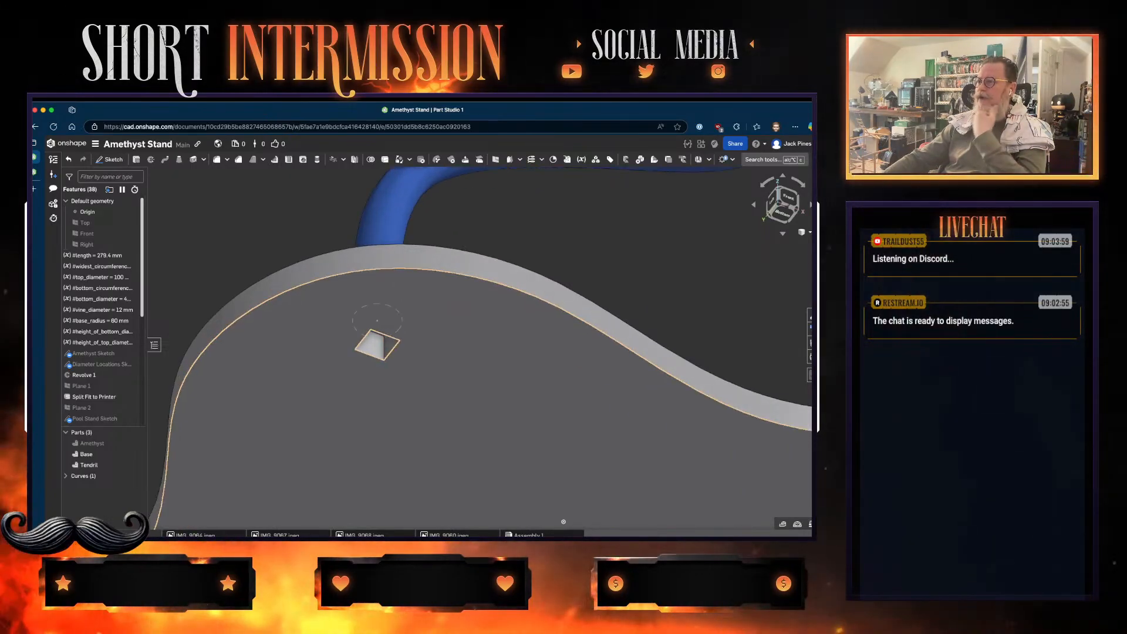
pyautogui.moveTo(563, 521); pyautogui.dragTo(597, 375, button='right')
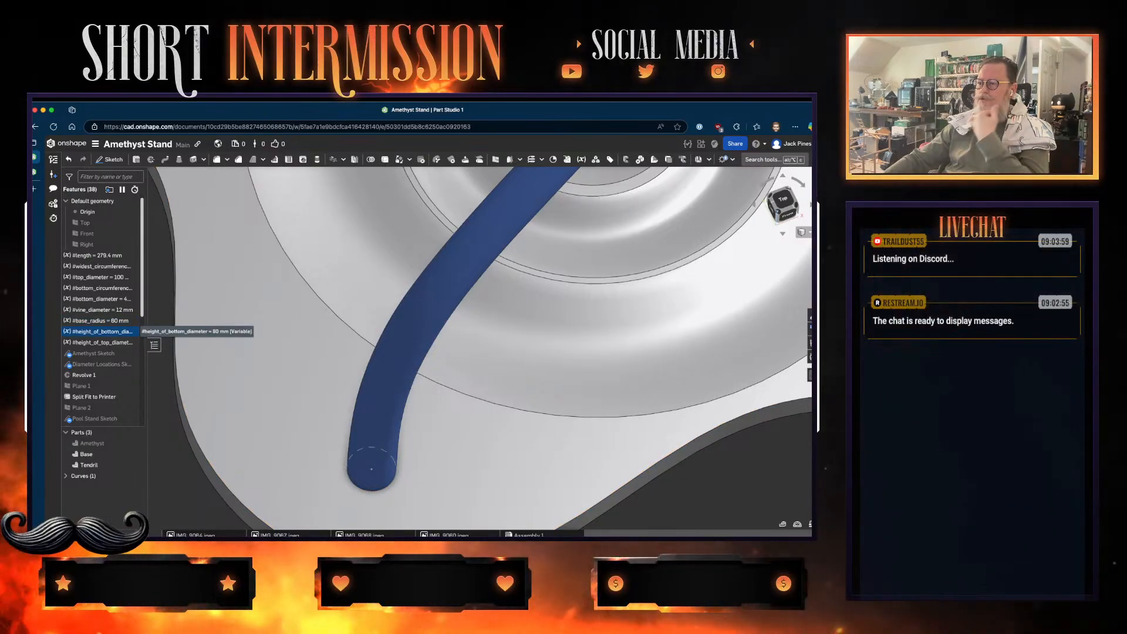
pyautogui.moveTo(371, 468); pyautogui.dragTo(371, 283, button='right')
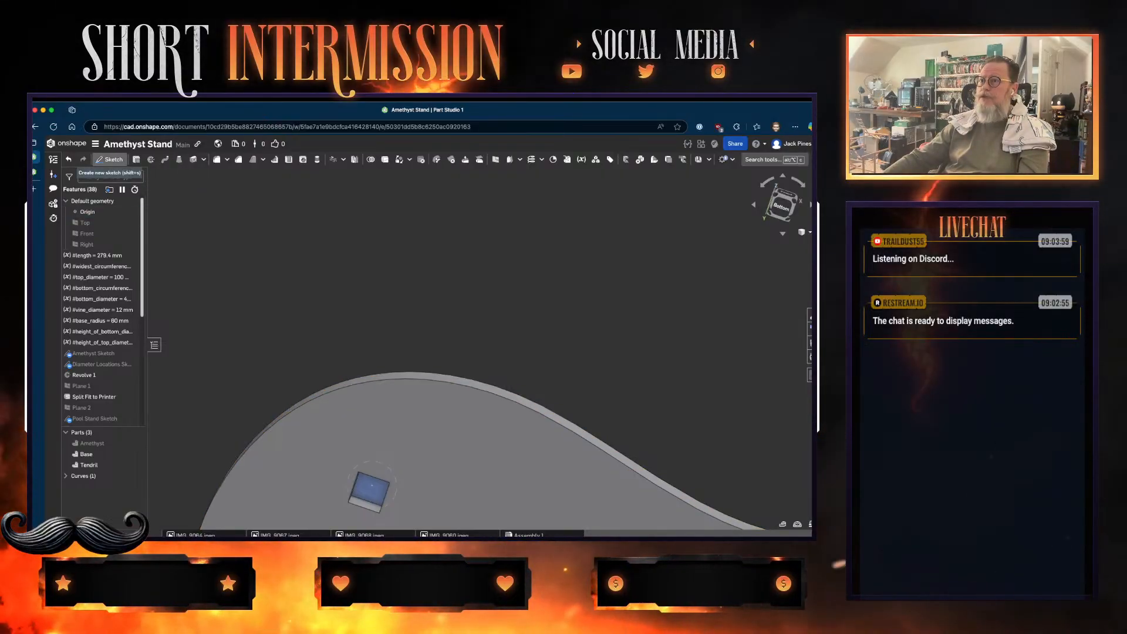
# - Start a sketch on the Vine Sweep Ref Sketch face at the tendril's lower end, viewed squarely from below through the socket
pyautogui.click(109, 159)
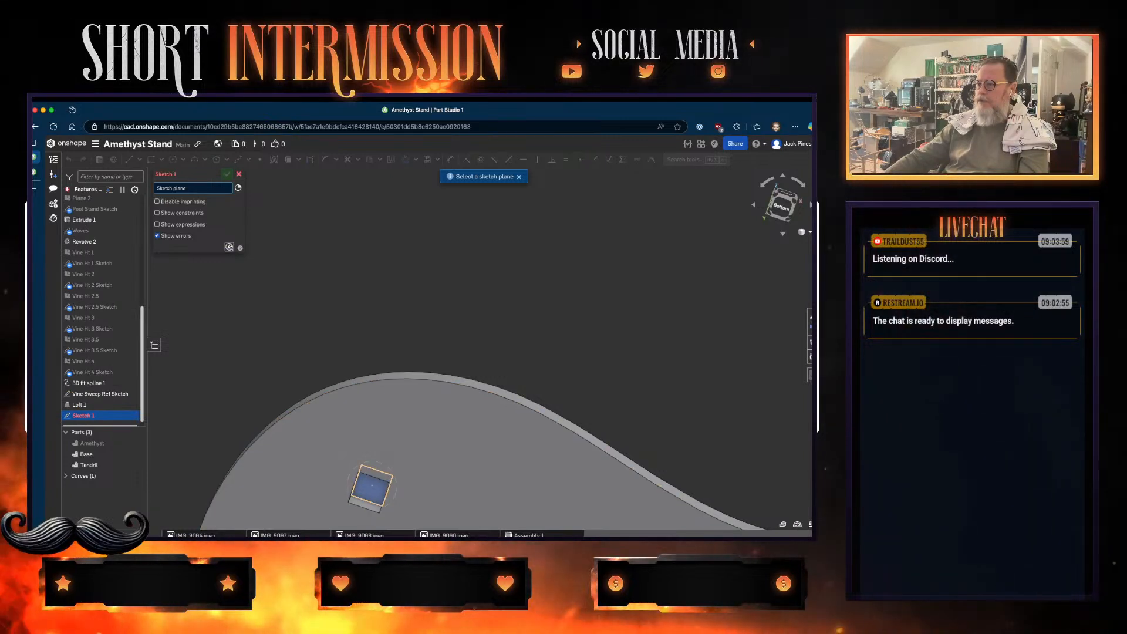
pyautogui.click(371, 485)
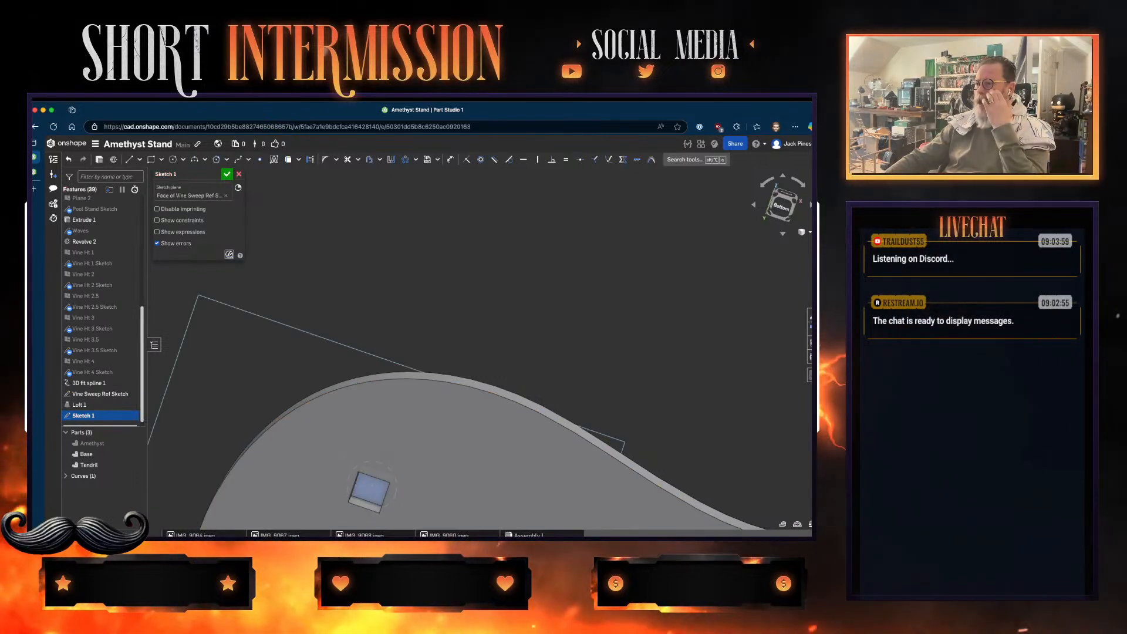
pyautogui.moveTo(693, 493); pyautogui.dragTo(673, 452, button='right')
pyautogui.press('n')
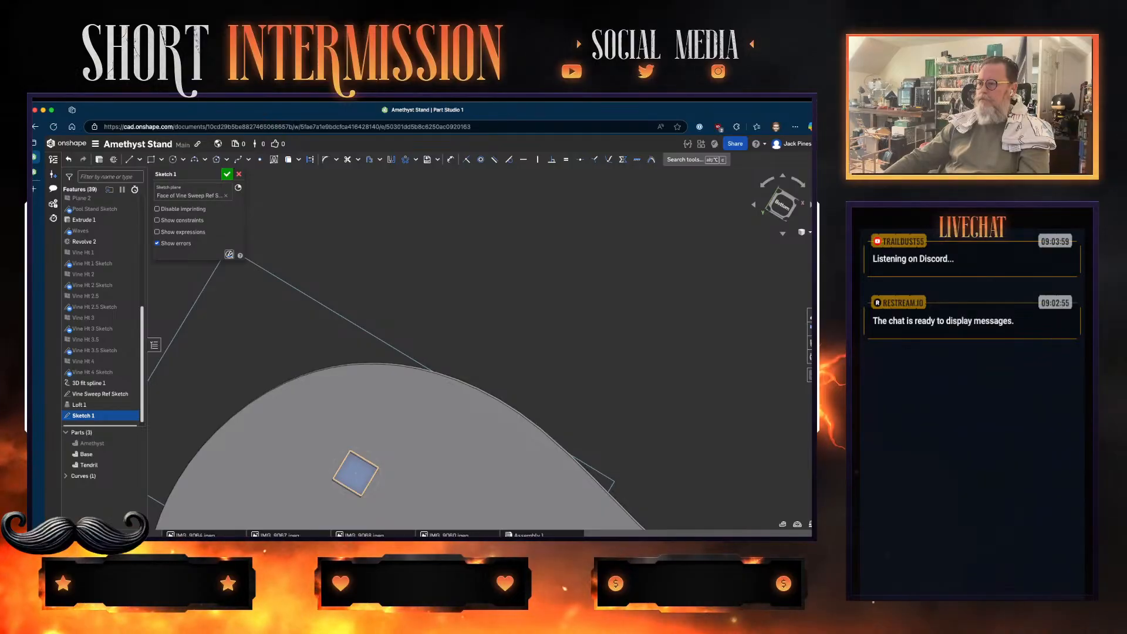
pyautogui.scroll(-1, 356, 472)
pyautogui.scroll(8, 359, 481)
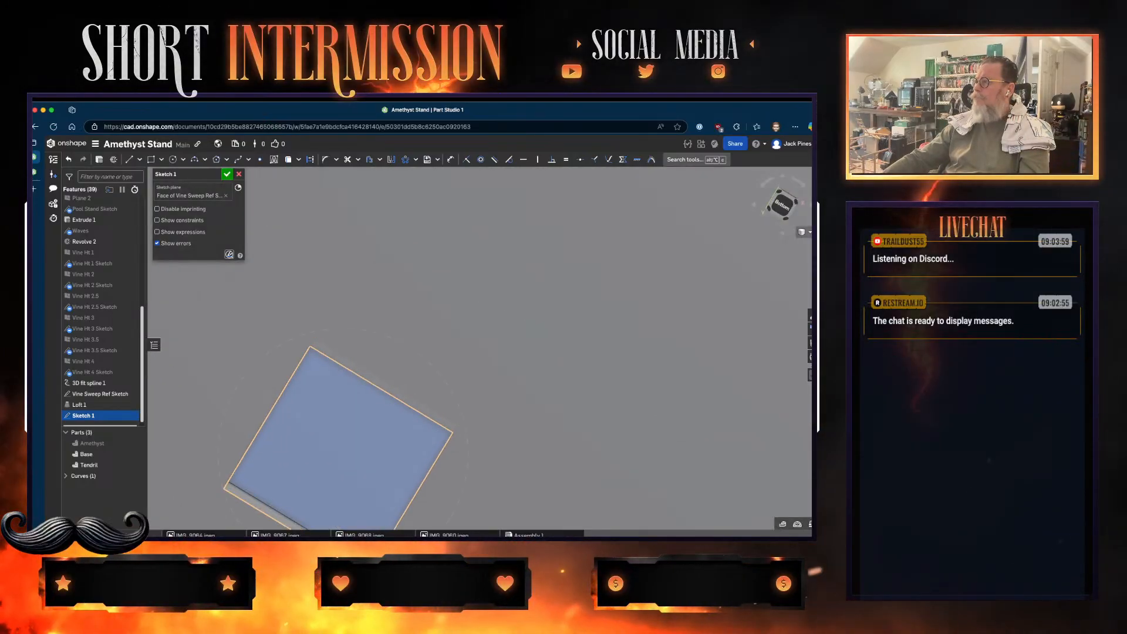
pyautogui.press('n')
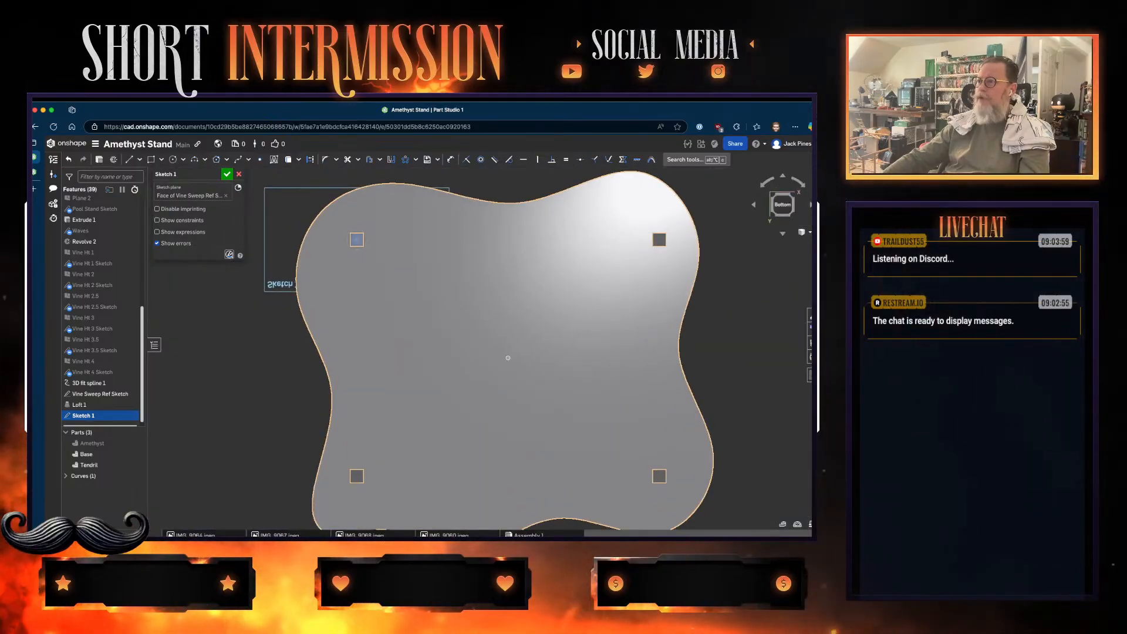
pyautogui.scroll(10, 352, 240)
pyautogui.scroll(4, 349, 244)
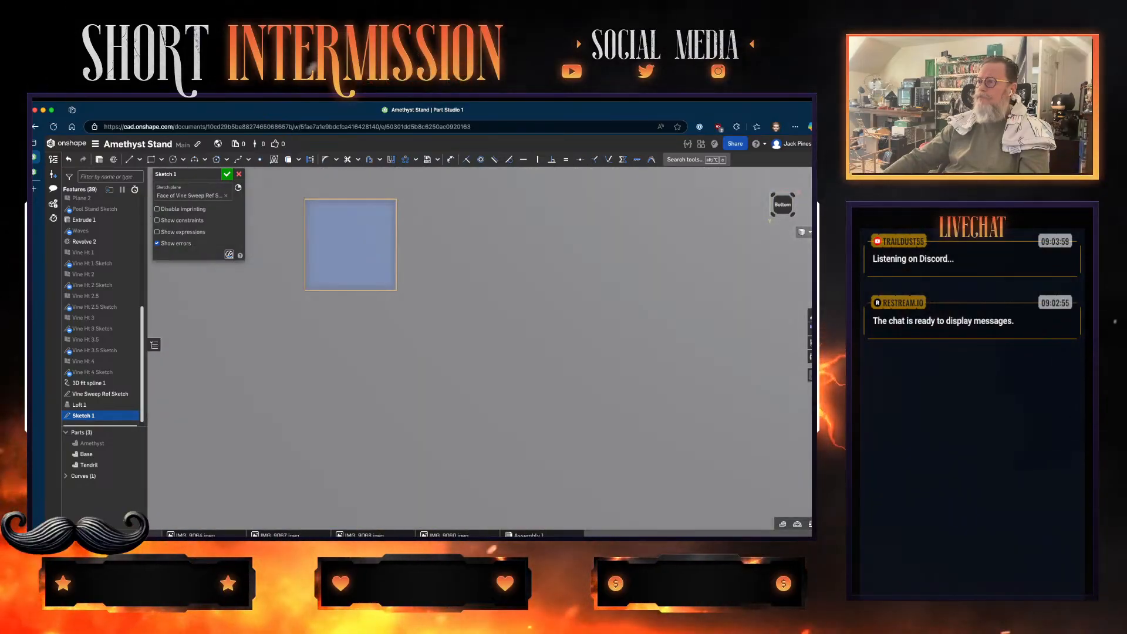
pyautogui.moveTo(349, 244); pyautogui.dragTo(446, 330, button='middle')
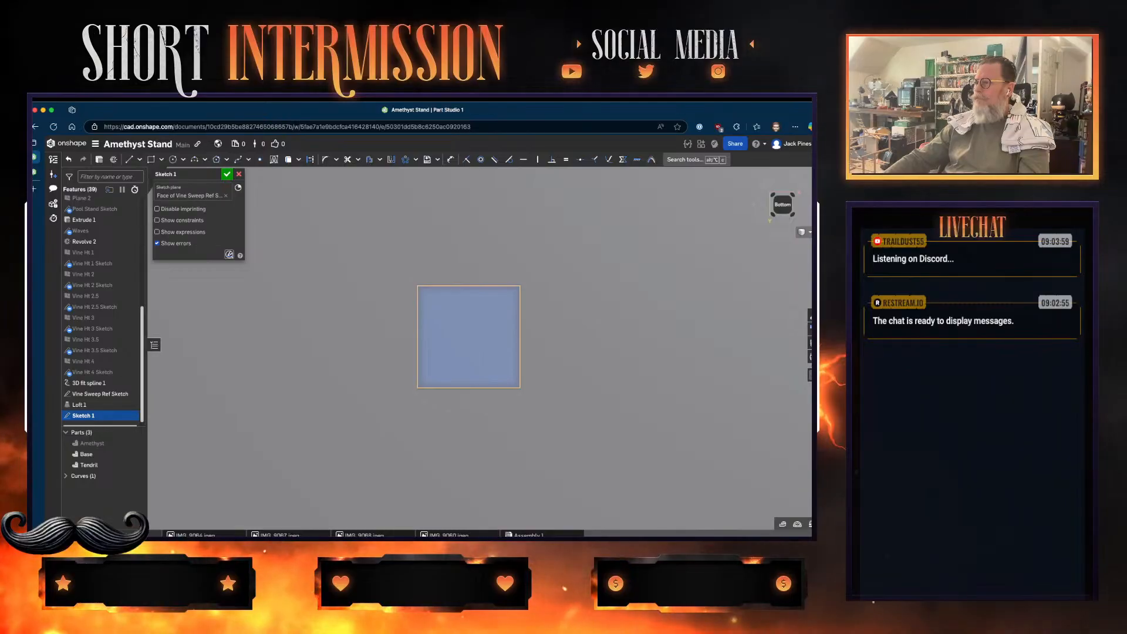
pyautogui.scroll(5, 443, 328)
pyautogui.scroll(1, 492, 337)
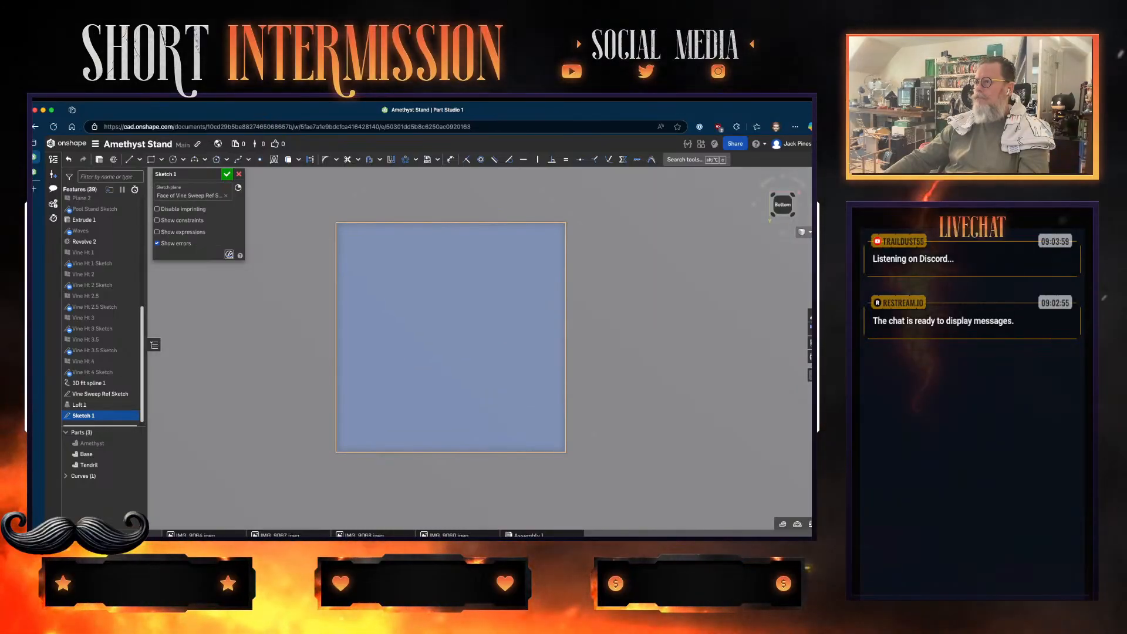
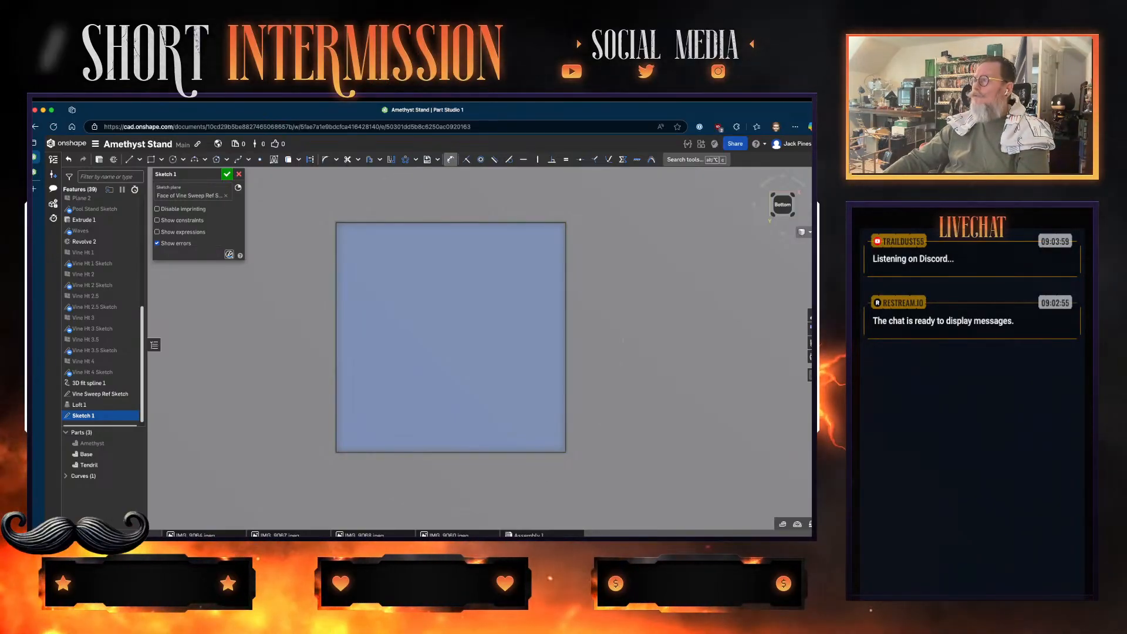
# - Project the square socket's edges into the sketch with the Use tool and hide the Base part
pyautogui.hotkey('alt', 'c')
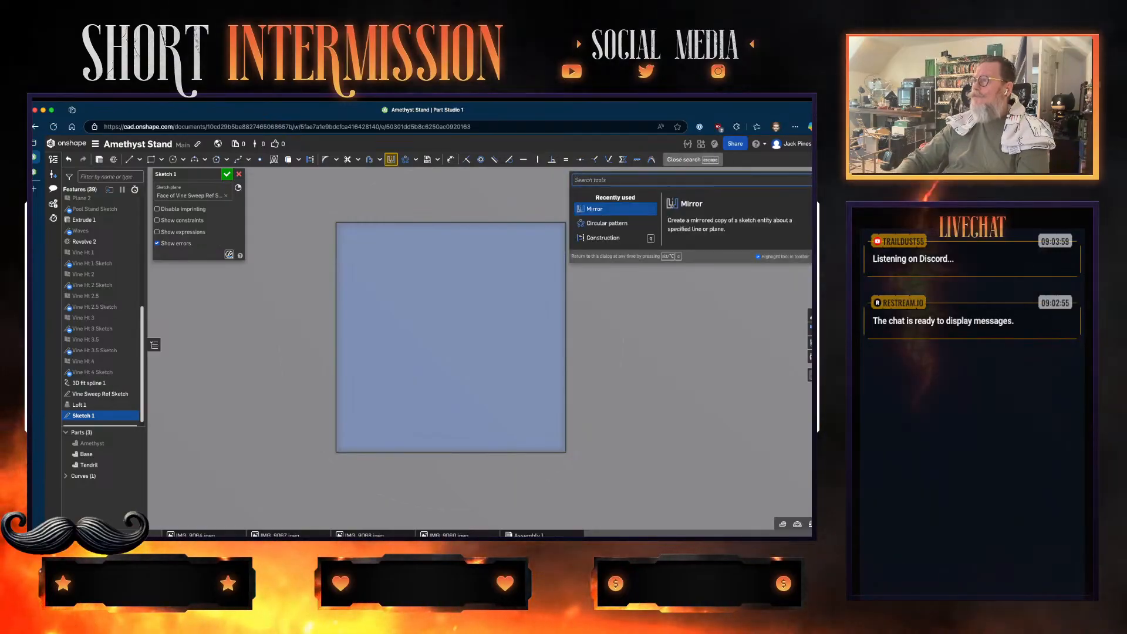
pyautogui.write('use')
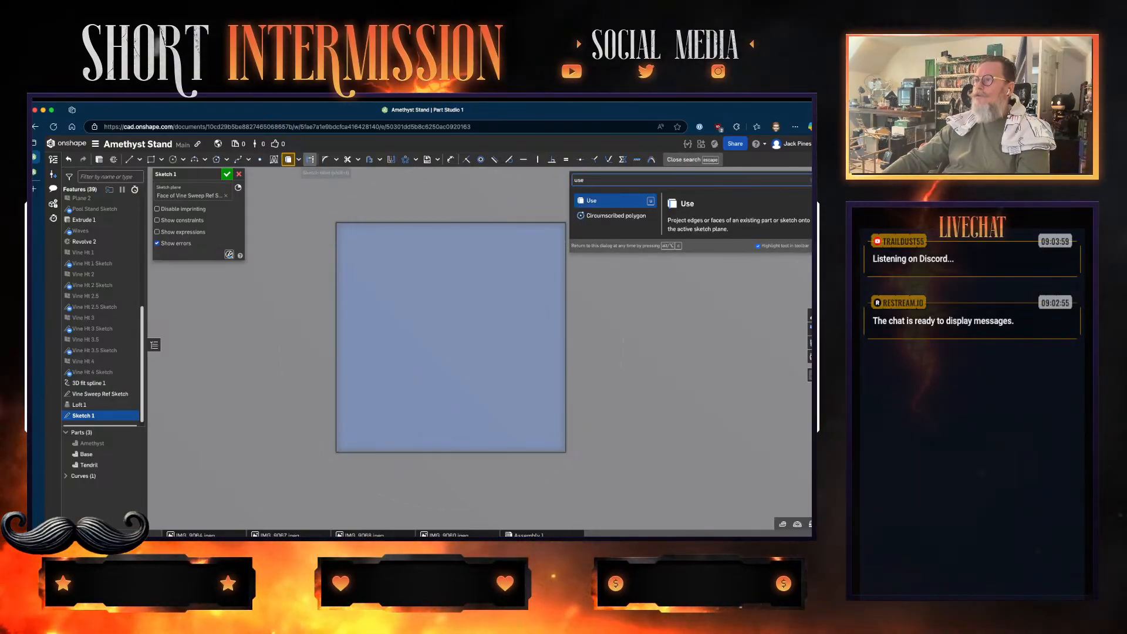
pyautogui.press('Return')
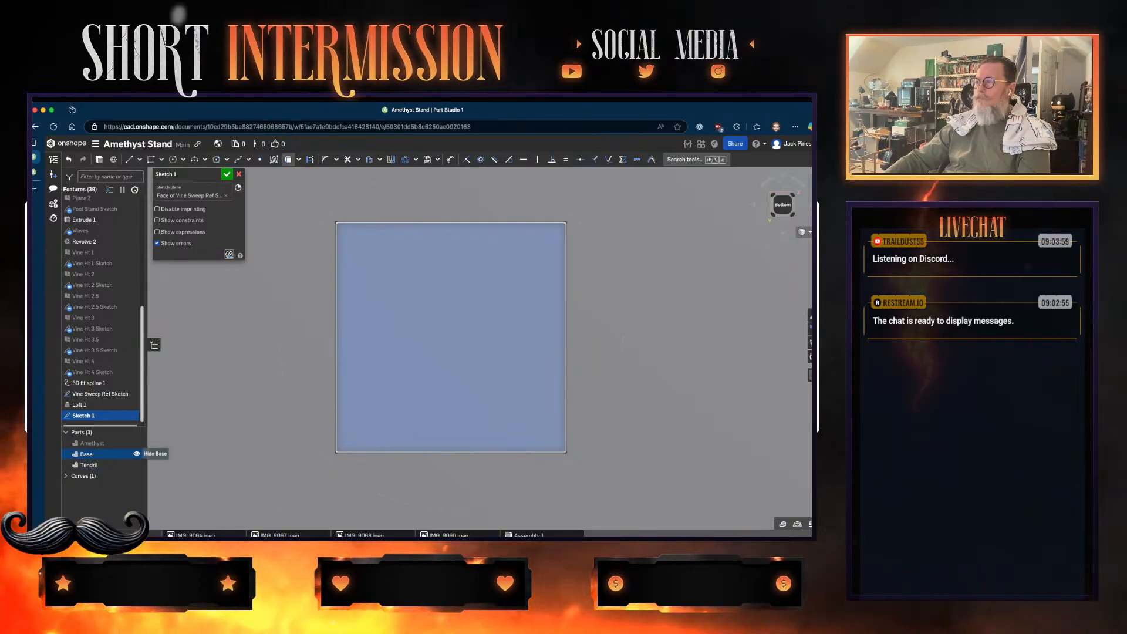
pyautogui.click(137, 454)
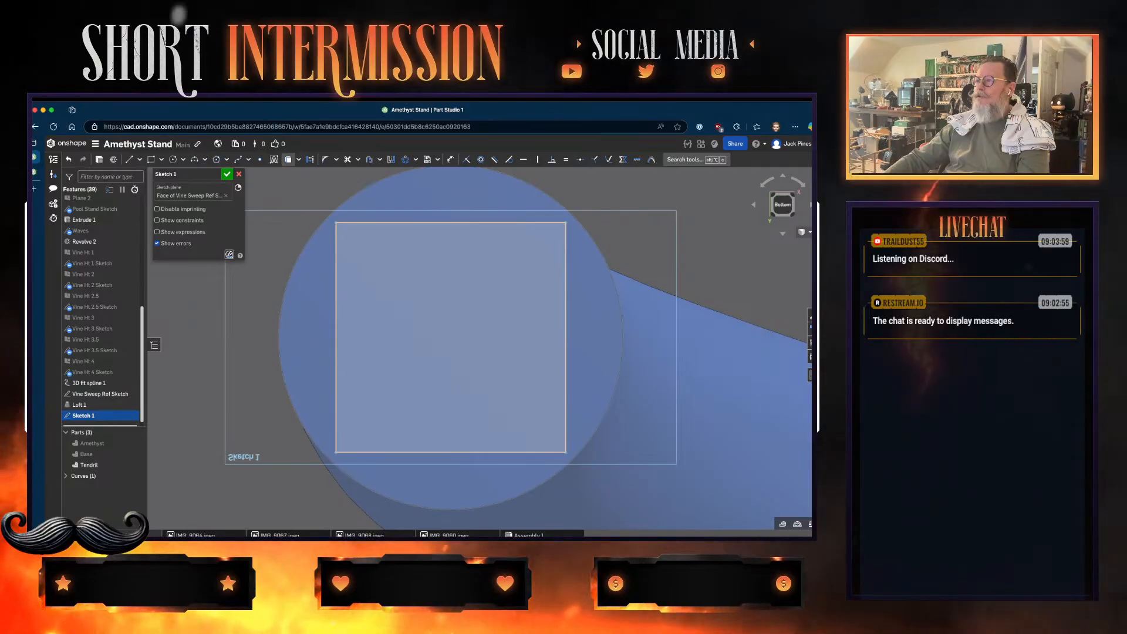
# - Sketch a center point rectangle about 6.15 mm wide, centred in the projected socket square and slightly inside its edges
pyautogui.press('r')
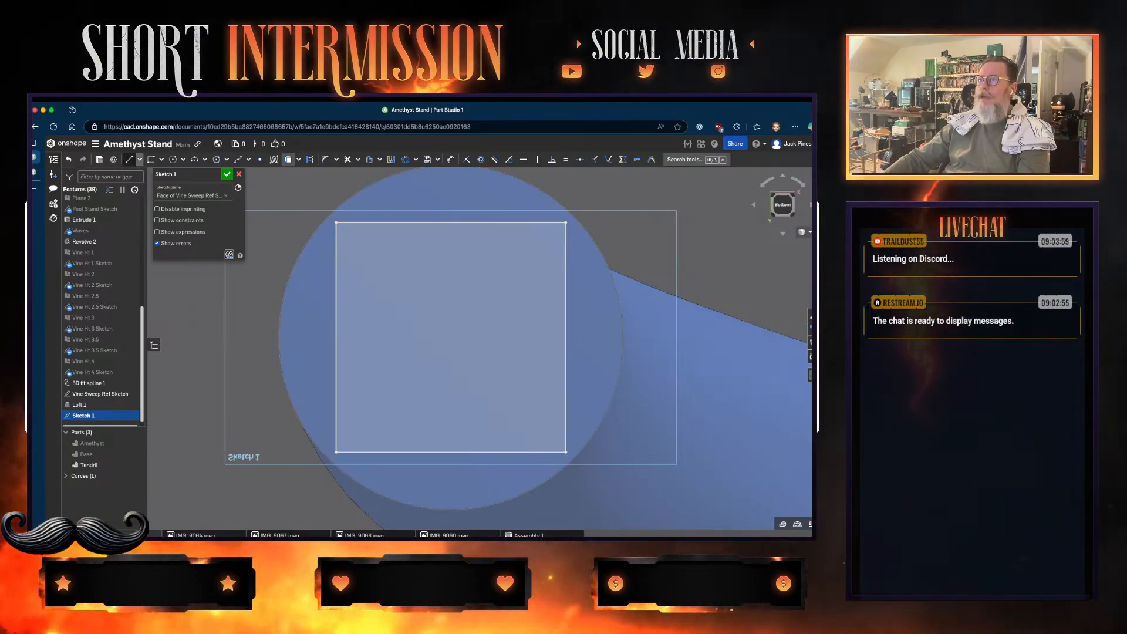
pyautogui.click(161, 159)
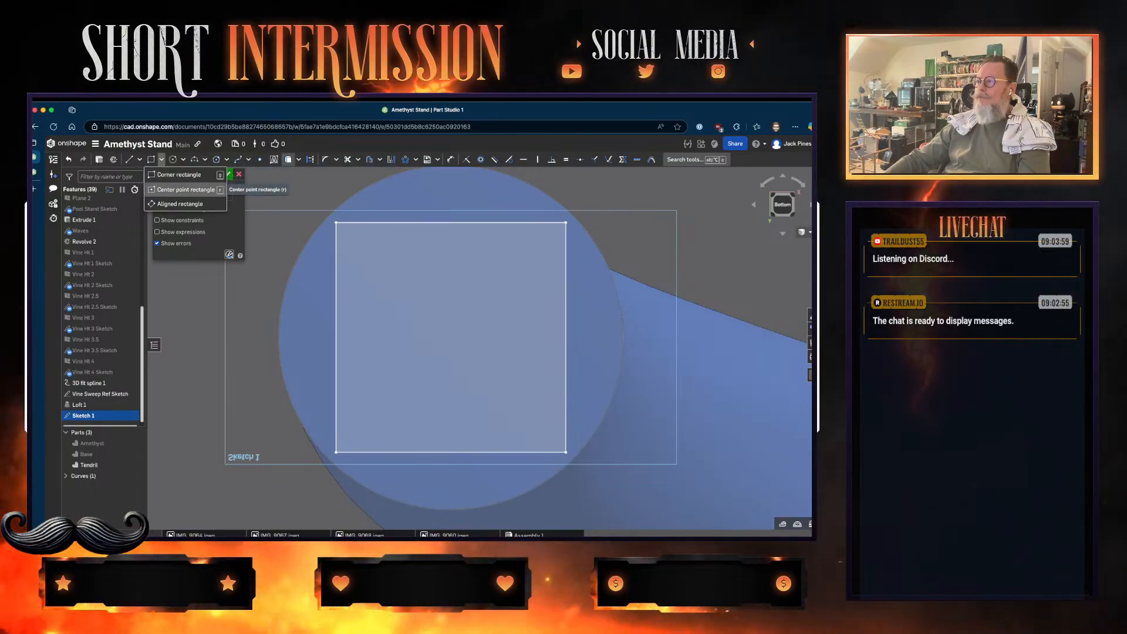
pyautogui.click(185, 189)
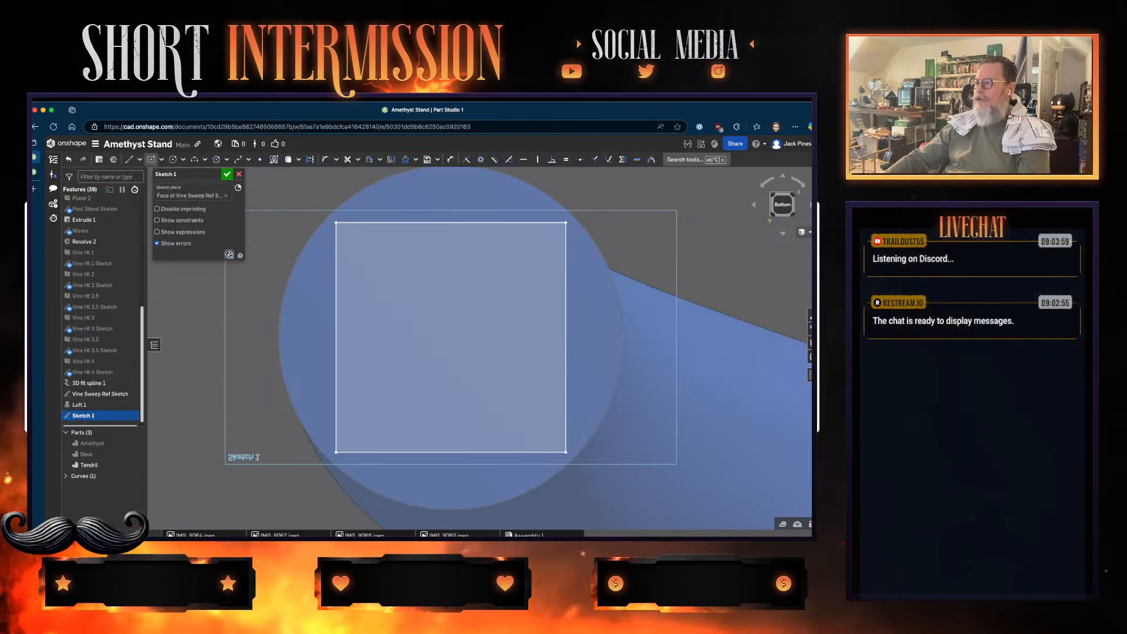
pyautogui.click(451, 337)
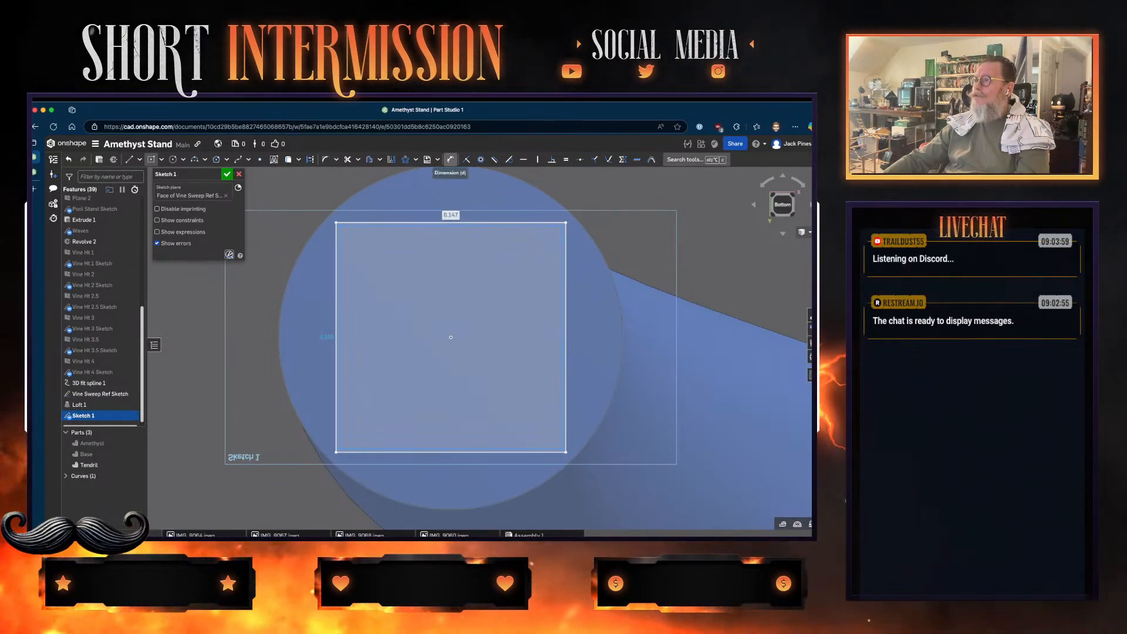
# - Dimension the gap between the upper edges of the inner rectangle and the socket square to 0.2 mm
pyautogui.click(545, 222)
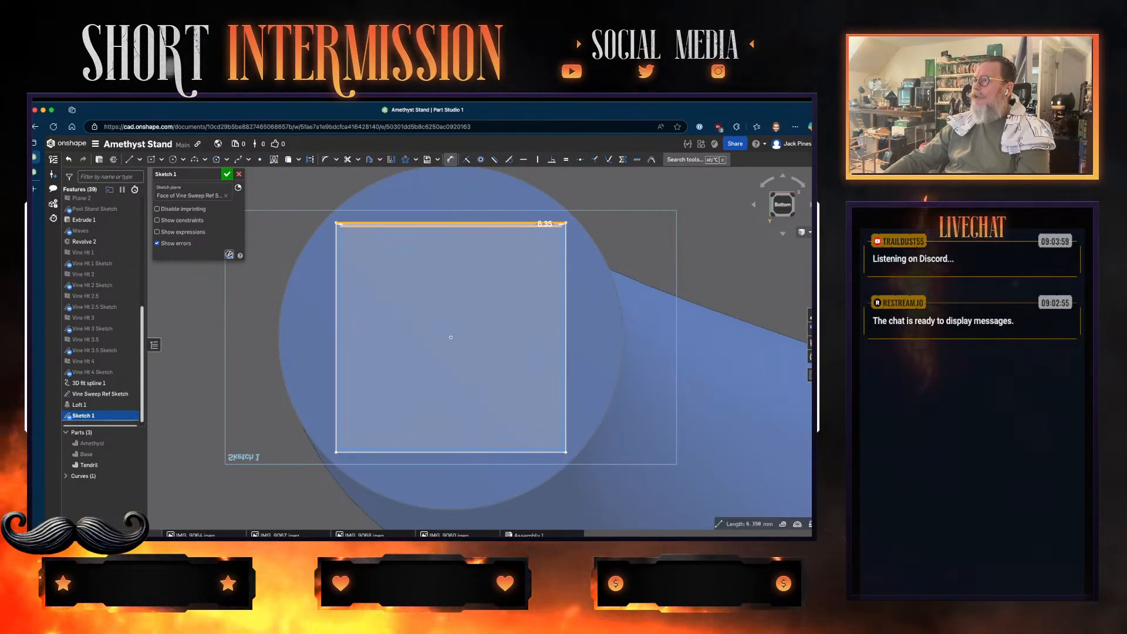
pyautogui.click(544, 226)
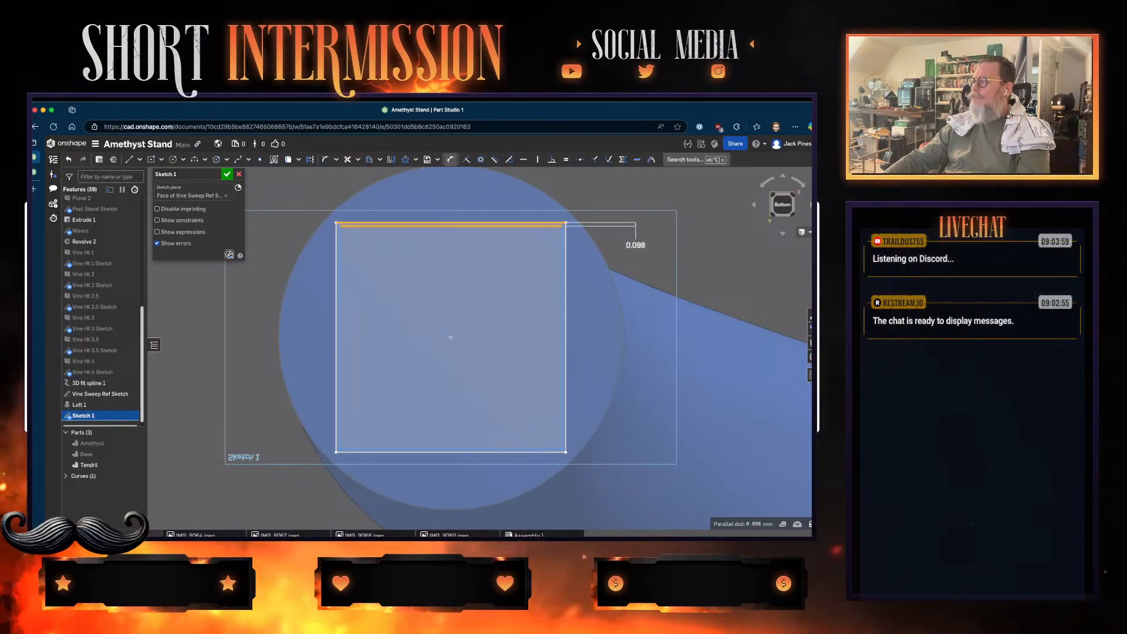
pyautogui.write('0')
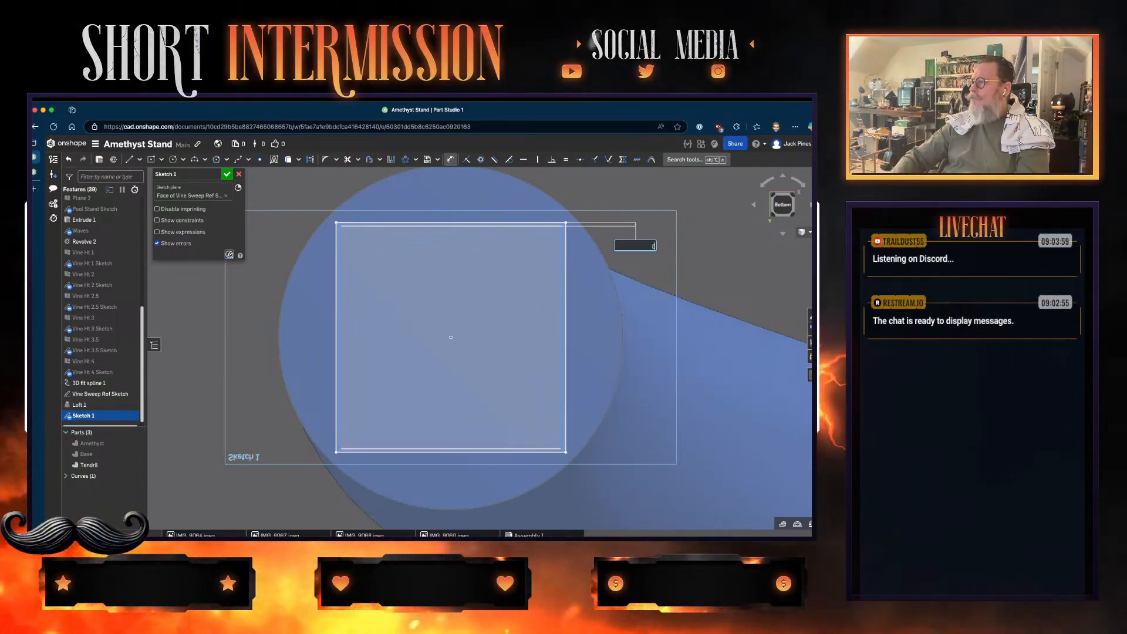
pyautogui.write('.2')
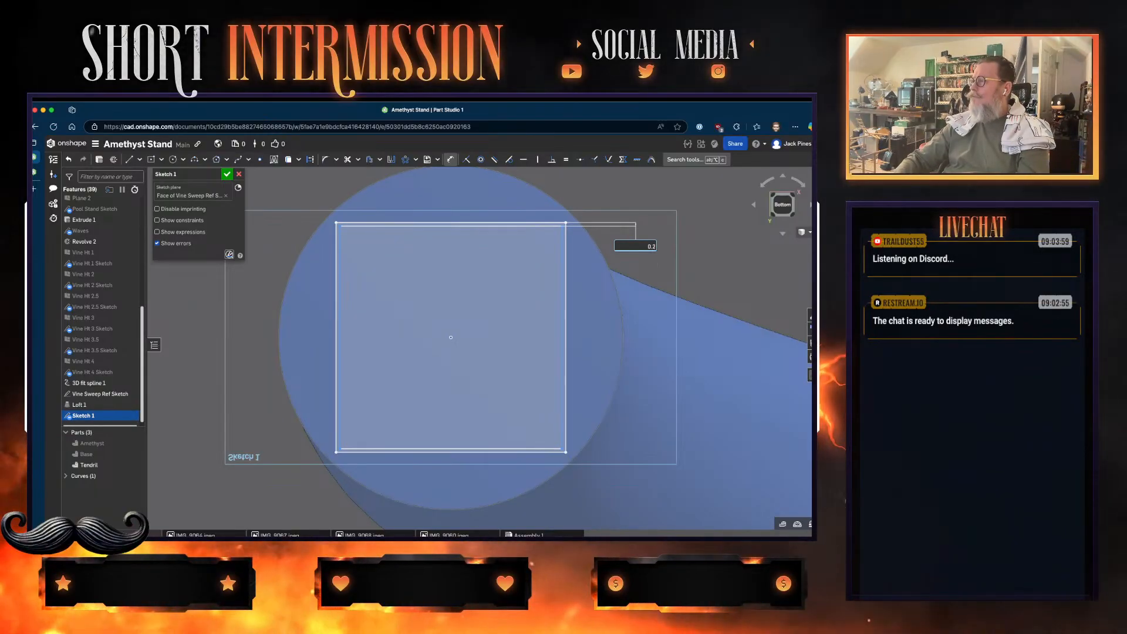
pyautogui.write('mm')
pyautogui.press('Return')
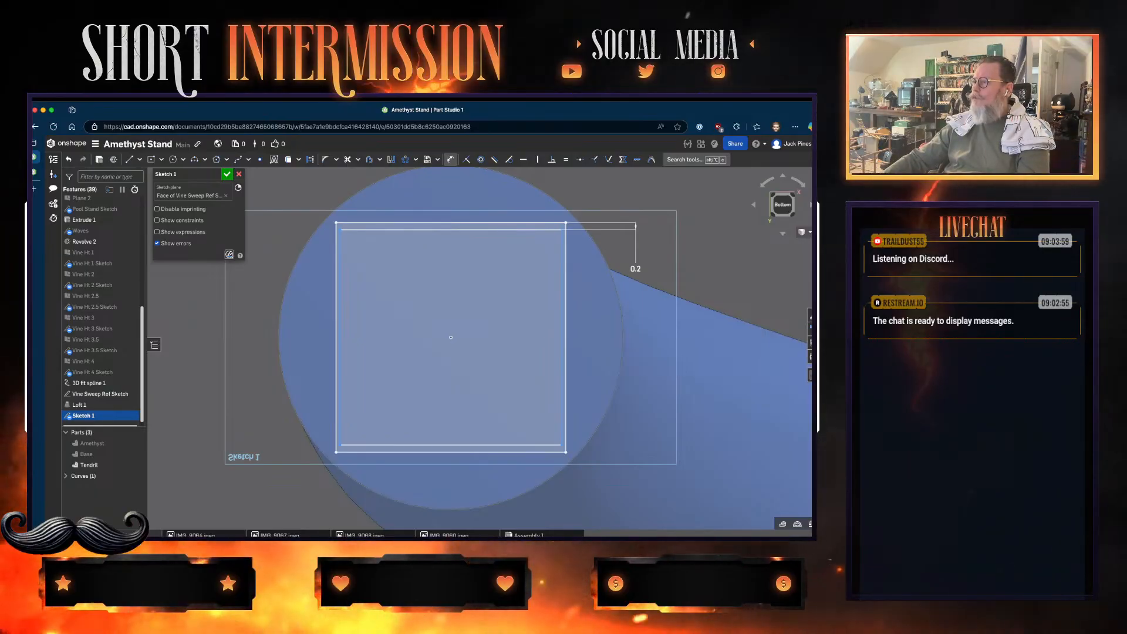
# - Dimension the side gap between the inner rectangle and the socket square to 0.2 mm and finish the sketch
pyautogui.click(566, 440)
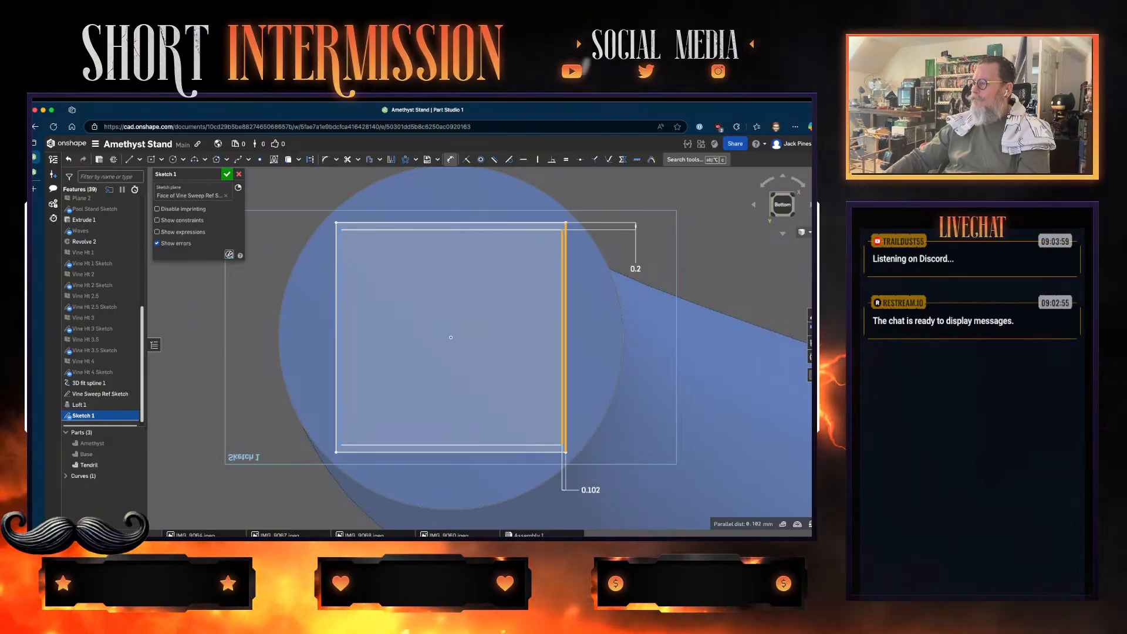
pyautogui.click(590, 491)
pyautogui.write('0.2mm')
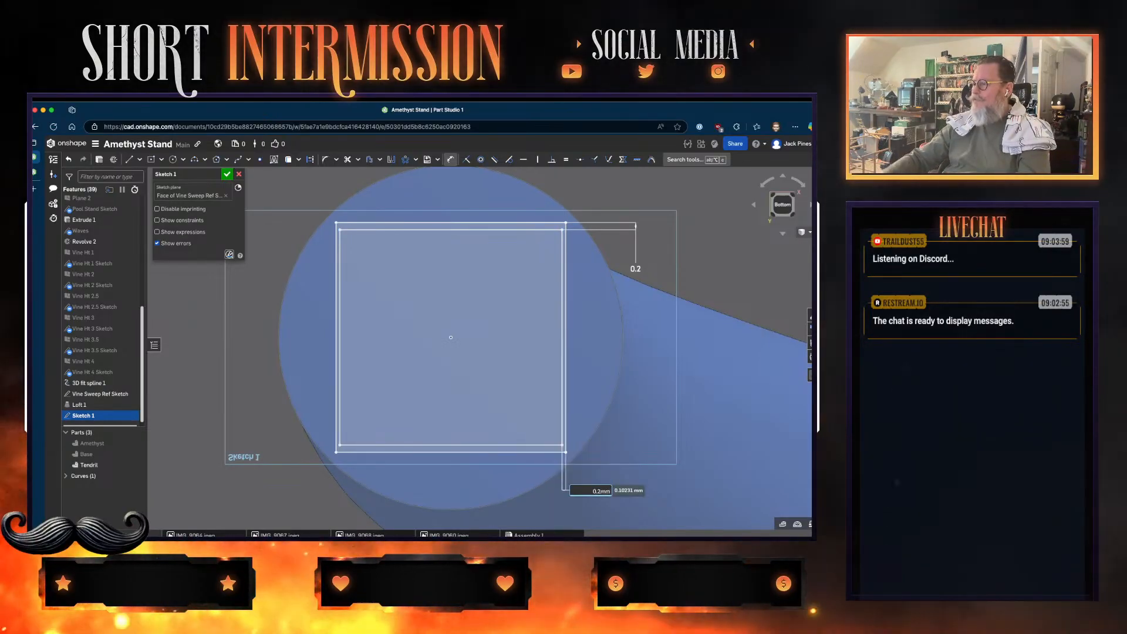
pyautogui.press('Return')
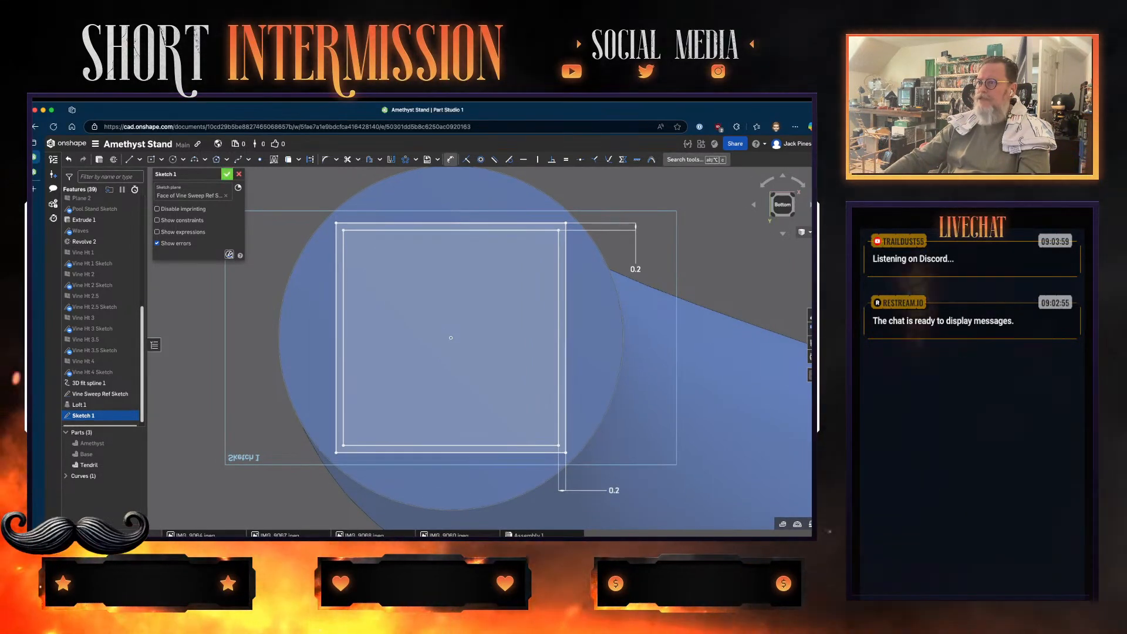
pyautogui.press('Return')
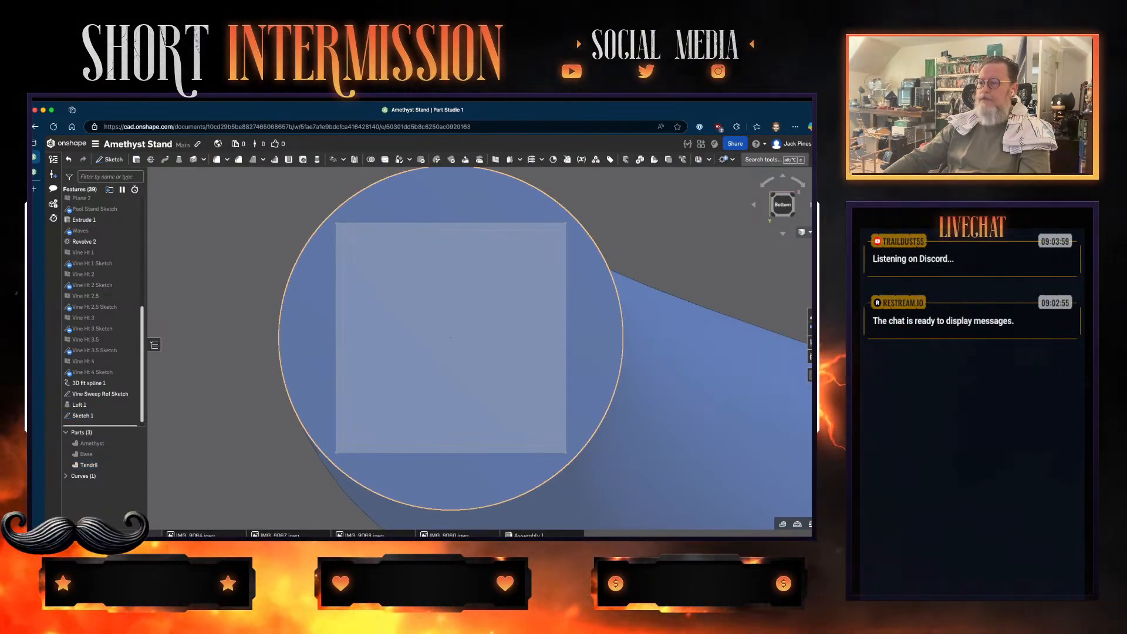
pyautogui.moveTo(593, 317); pyautogui.dragTo(593, 370, button='right')
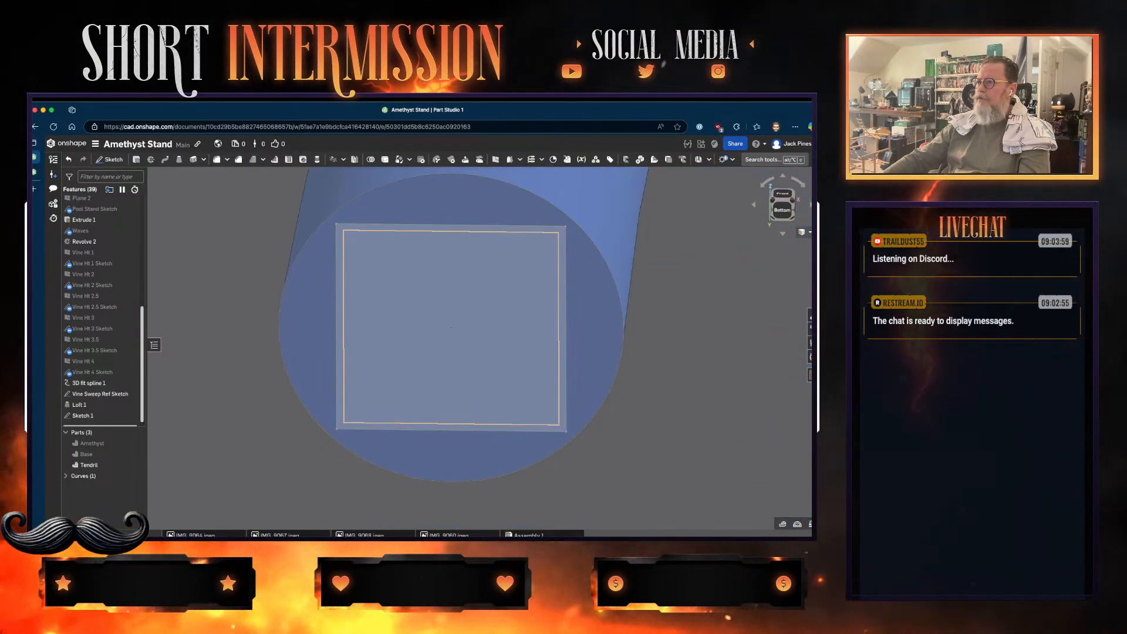
pyautogui.click(451, 327)
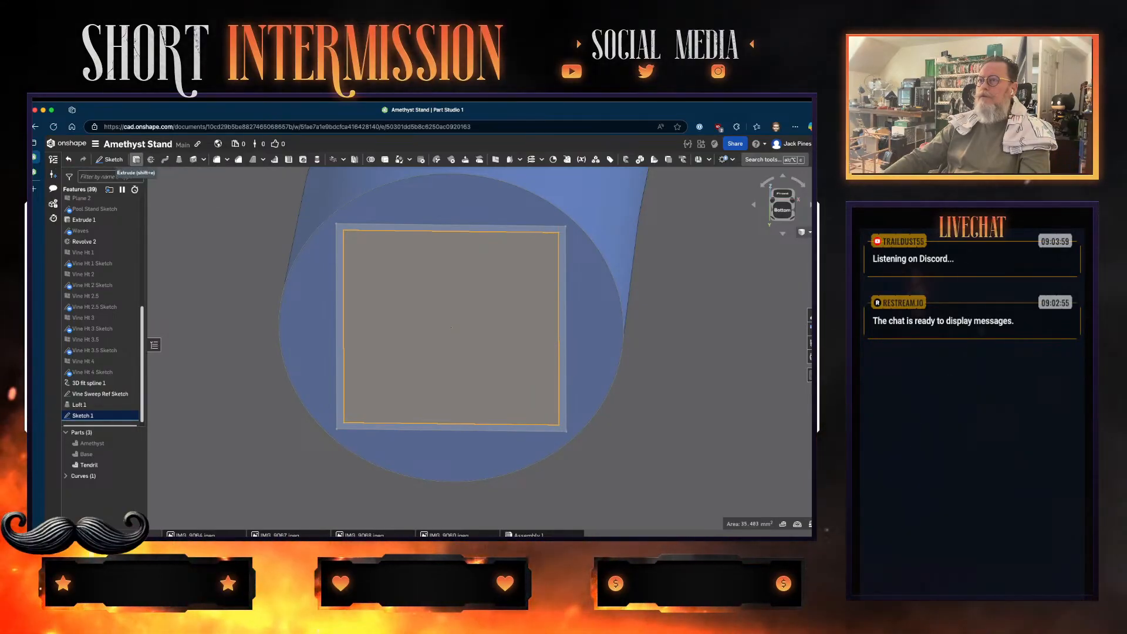
pyautogui.click(136, 159)
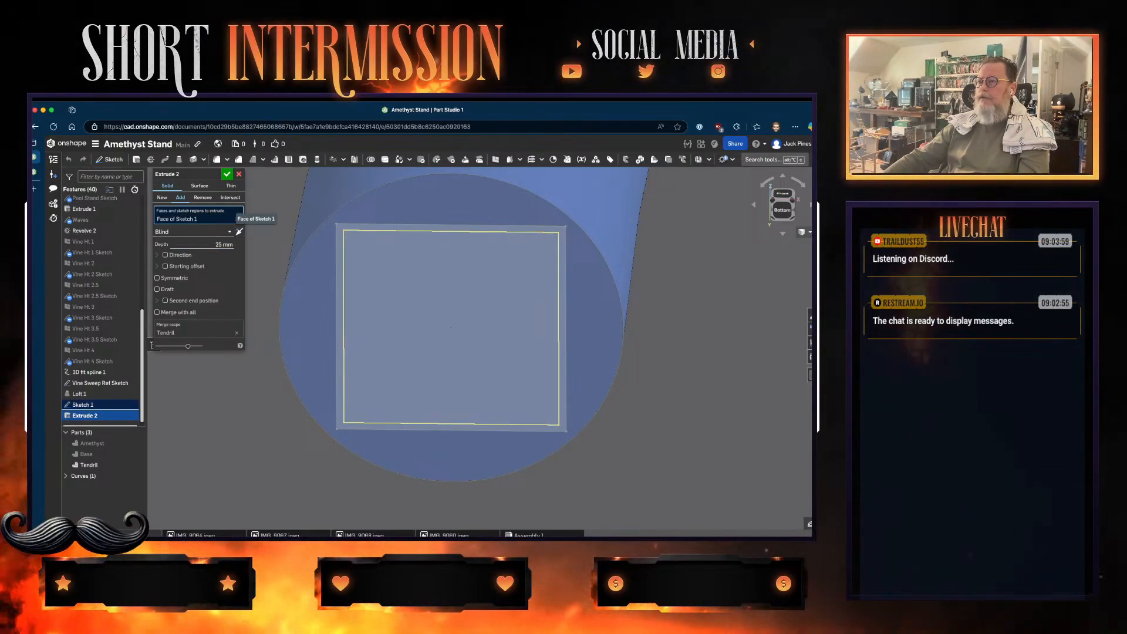
pyautogui.moveTo(411, 247); pyautogui.dragTo(407, 346, button='right')
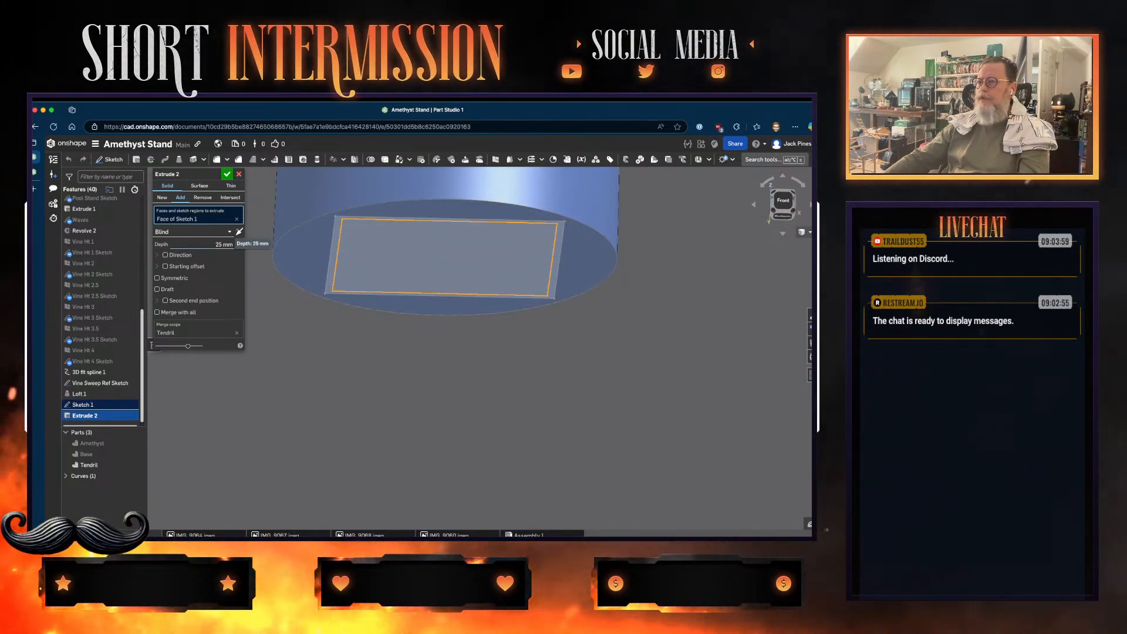
pyautogui.click(224, 244)
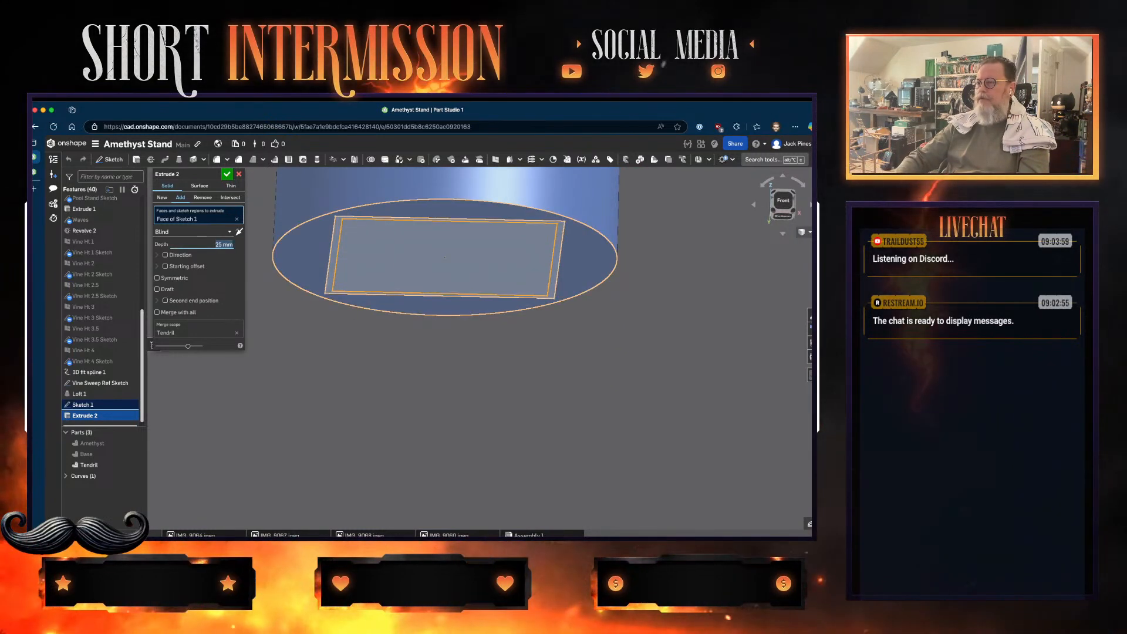
pyautogui.write('ba')
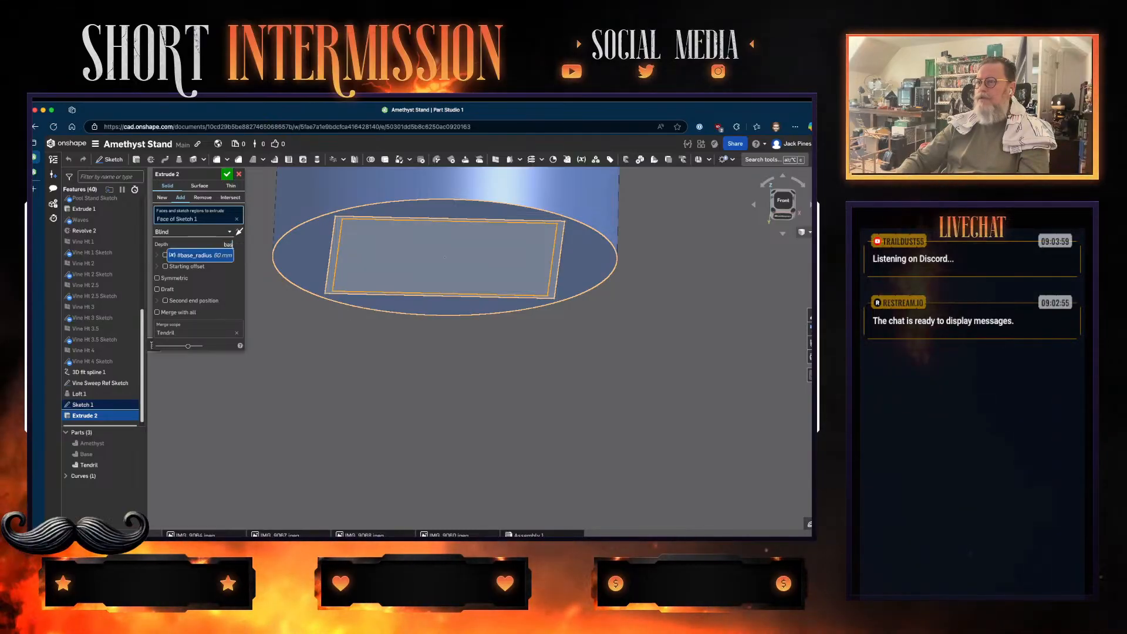
pyautogui.write('s')
pyautogui.press('BackSpace')
pyautogui.press('BackSpace')
pyautogui.press('BackSpace')
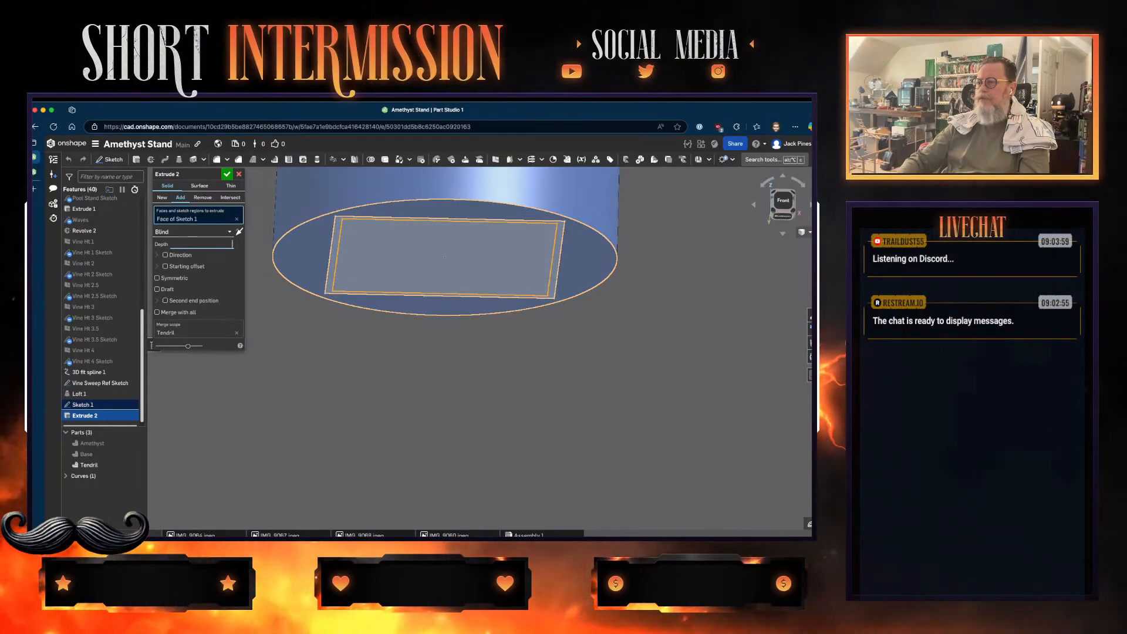
pyautogui.write('ba')
pyautogui.press('BackSpace')
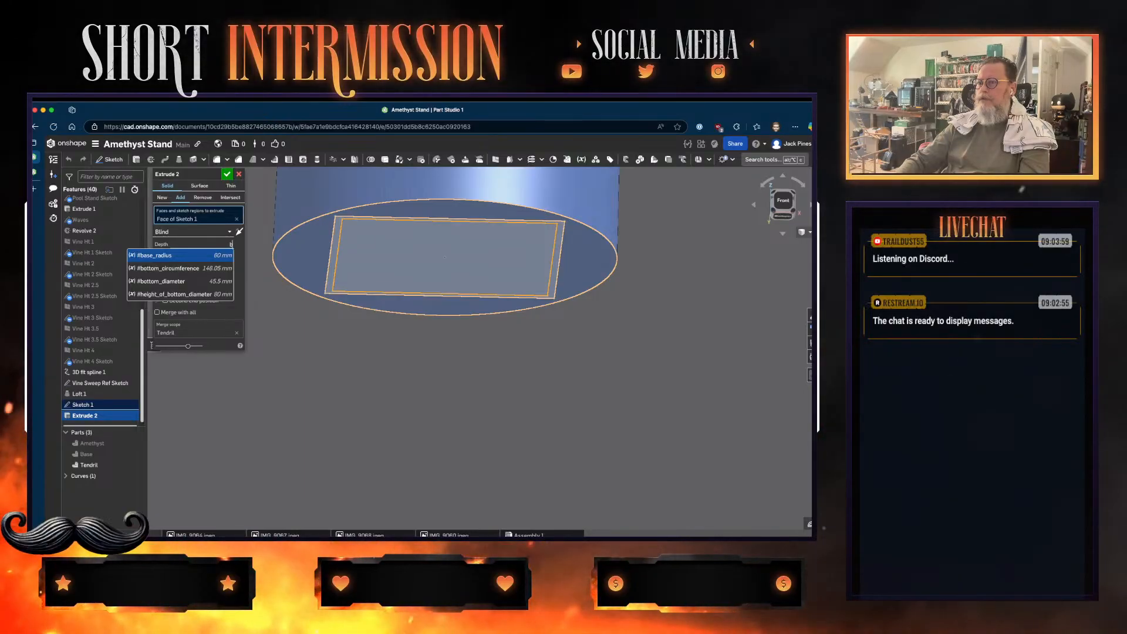
pyautogui.press('BackSpace')
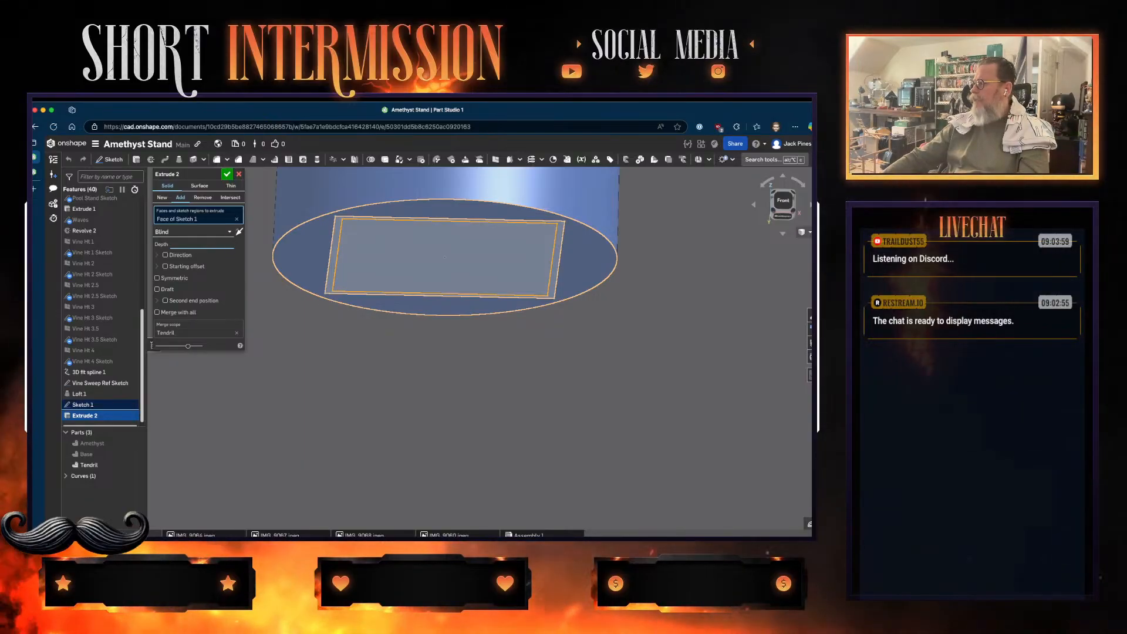
# - Open the variable table and check the model's variables for a usable socket depth, cancelling the pending extrude
pyautogui.click(810, 356)
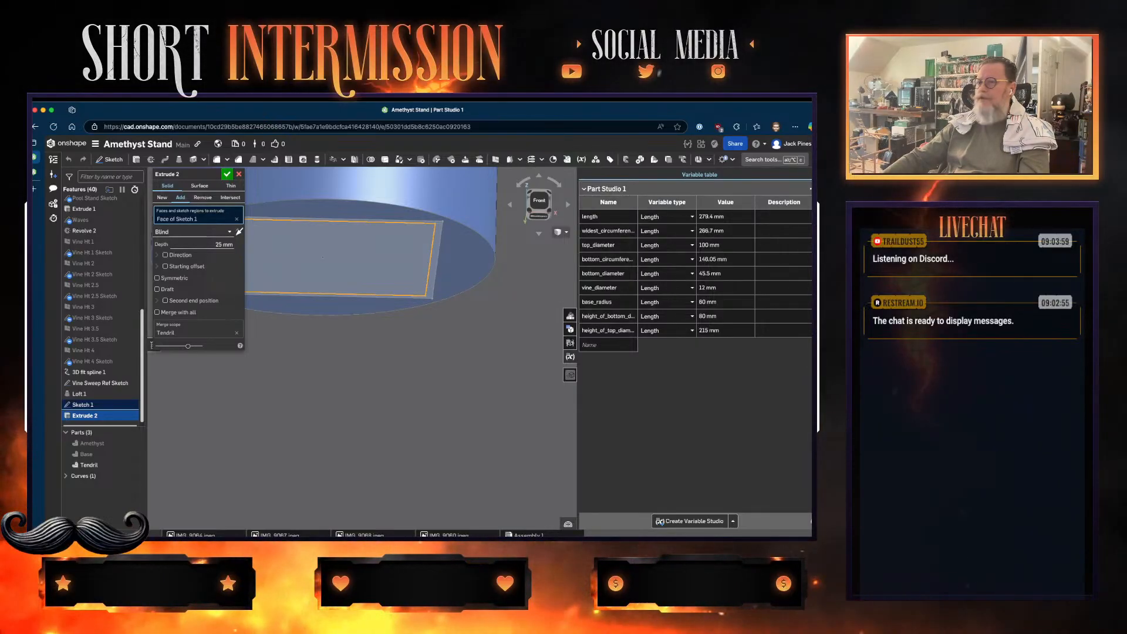
pyautogui.scroll(1, 117, 268)
pyautogui.scroll(2, 117, 268)
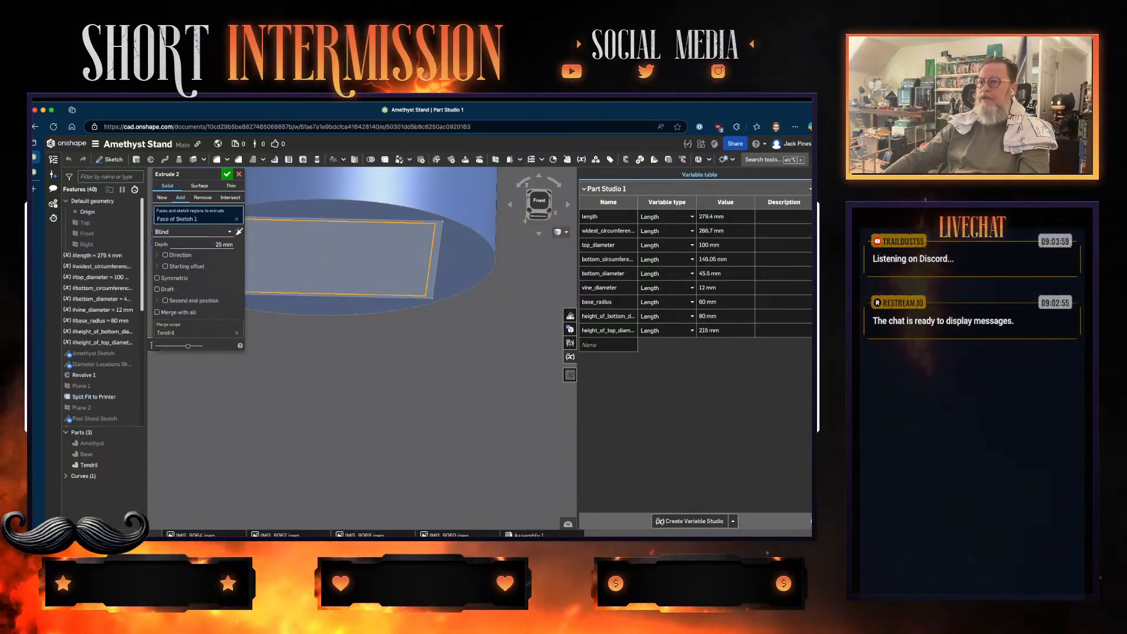
pyautogui.press('Escape')
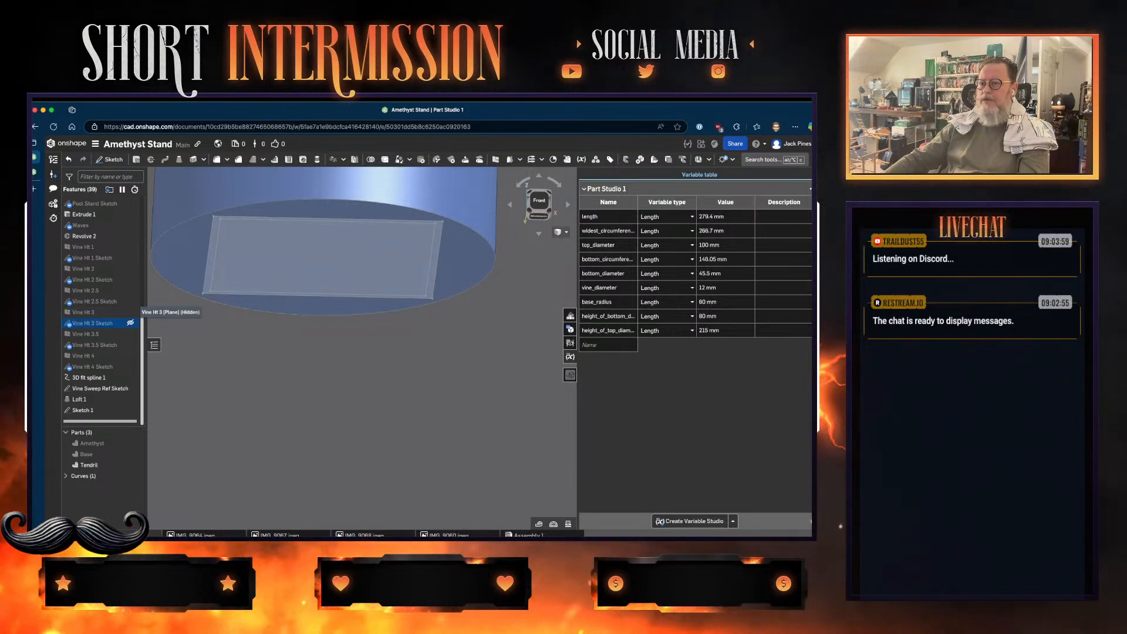
pyautogui.scroll(8, 121, 321)
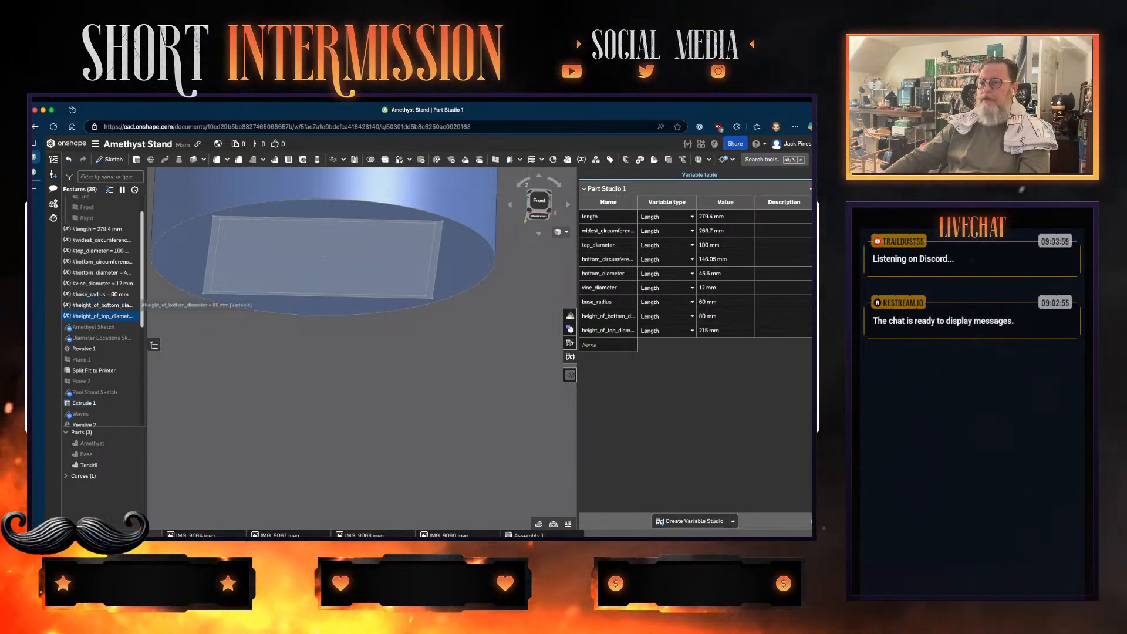
pyautogui.scroll(-2, 120, 317)
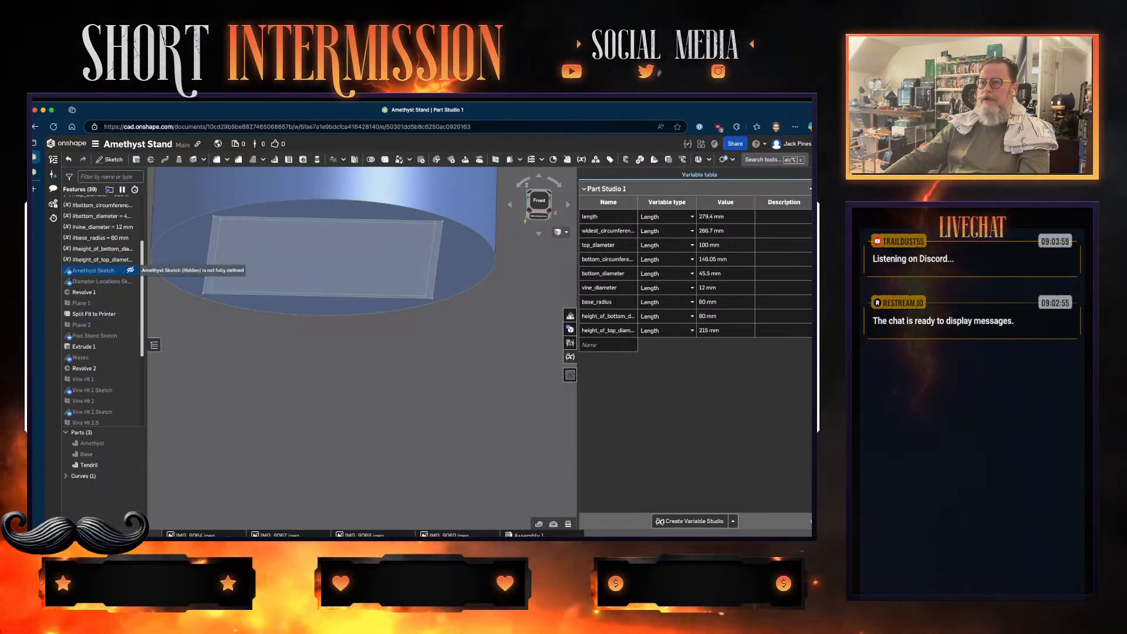
pyautogui.scroll(-3, 121, 317)
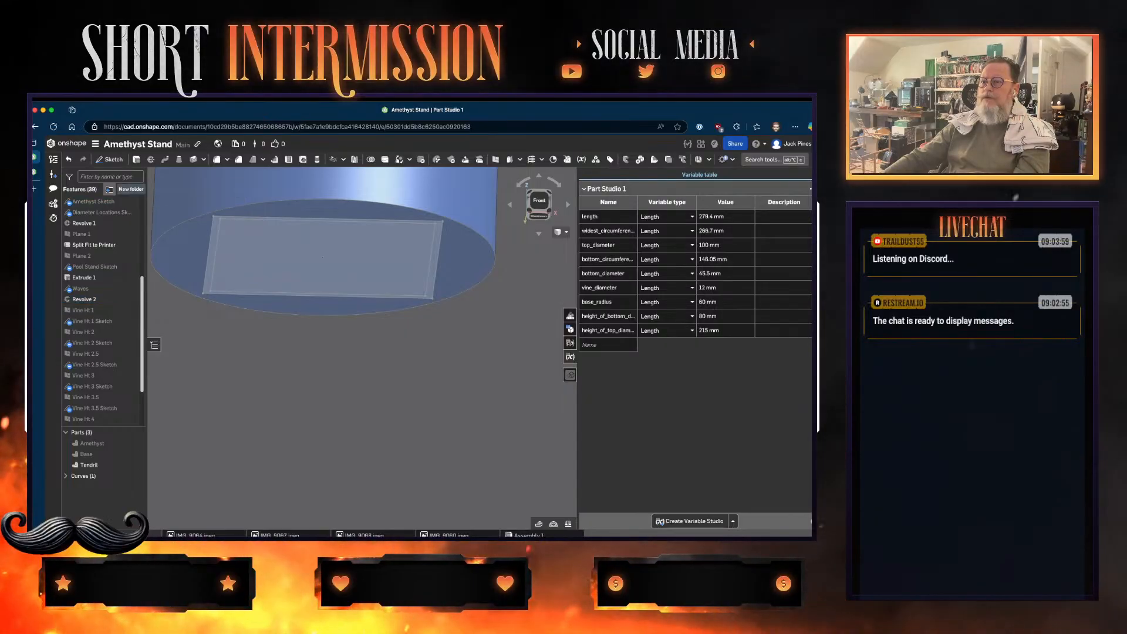
# - Create a feature folder named Vine 1 and place it directly above the Vine Ht 1 plane in the feature list
pyautogui.click(110, 189)
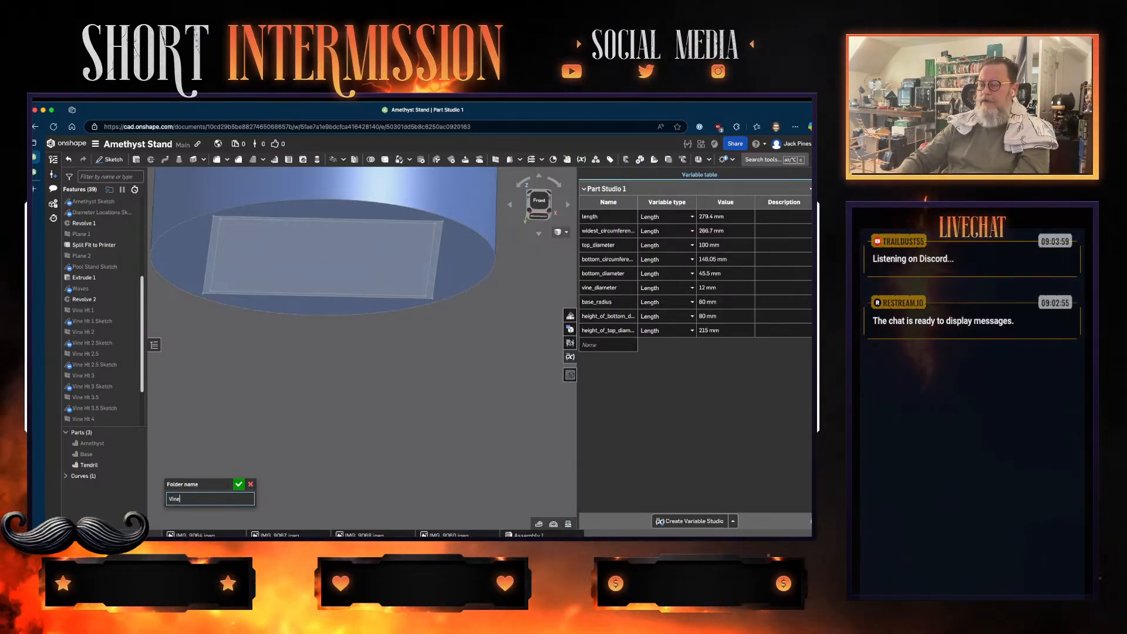
pyautogui.press('Return')
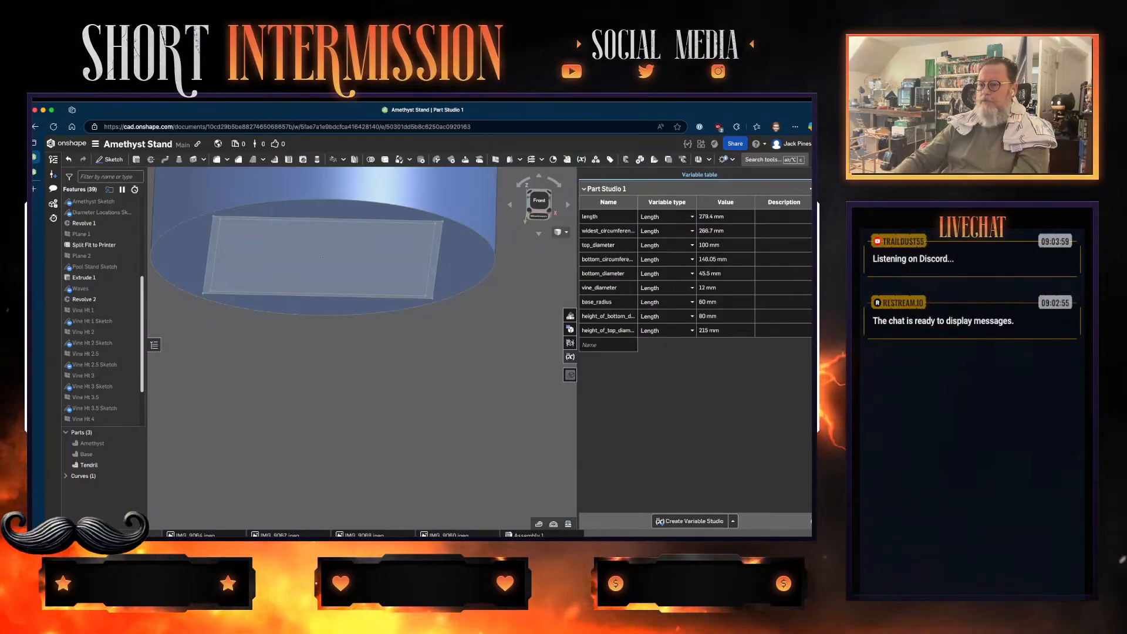
pyautogui.scroll(-3, 100, 323)
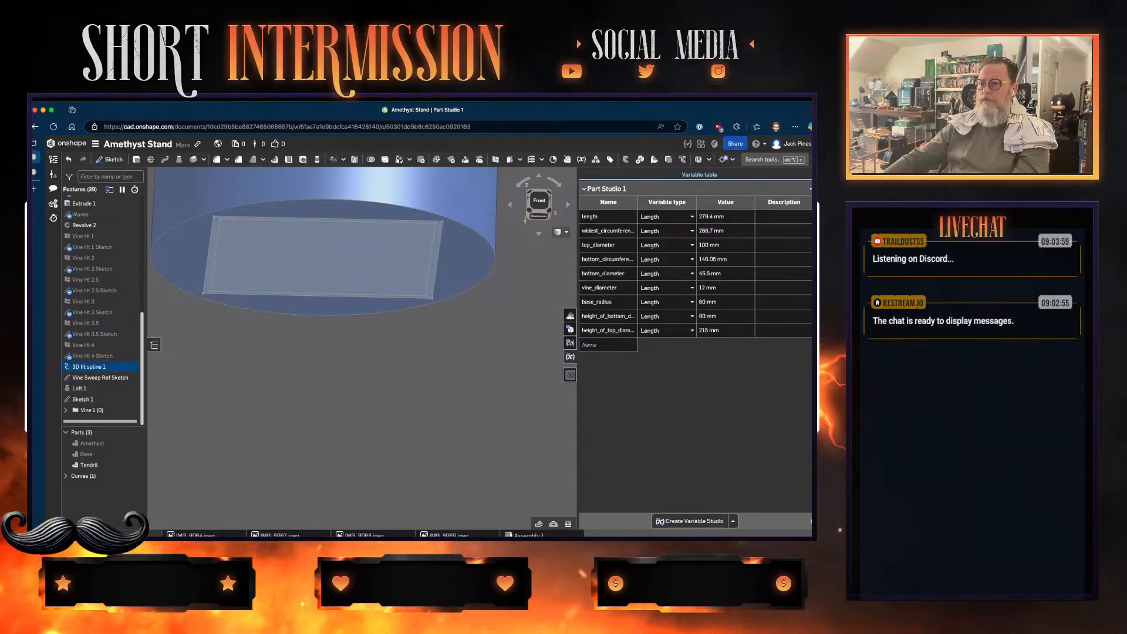
pyautogui.moveTo(88, 410); pyautogui.dragTo(97, 237)
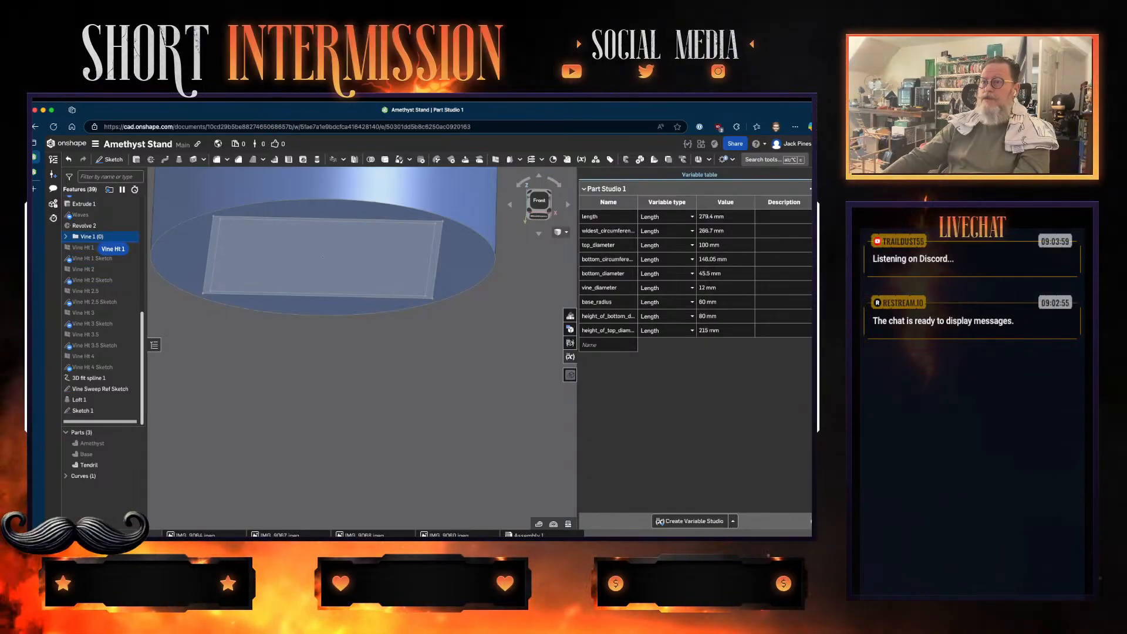
pyautogui.moveTo(97, 242); pyautogui.dragTo(97, 239)
# - Move all features from Vine Ht 1 through Vine Ht 4 Sketch into the Vine 1 folder and collapse it
pyautogui.click(97, 247)
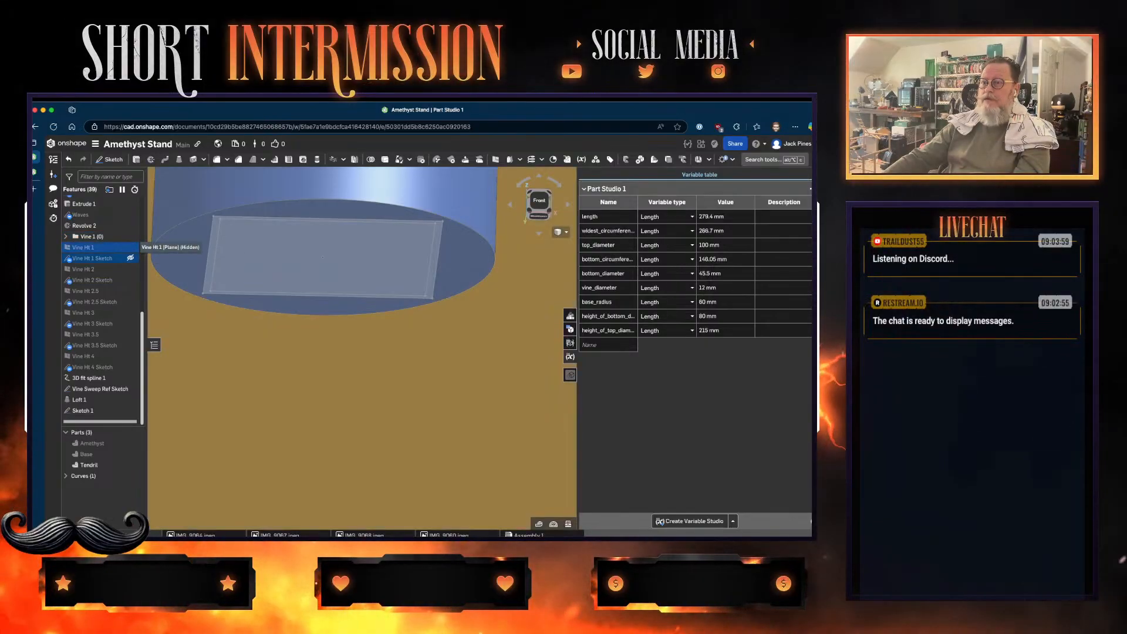
pyautogui.keyDown('shift'); pyautogui.click(97, 367); pyautogui.keyUp('shift')
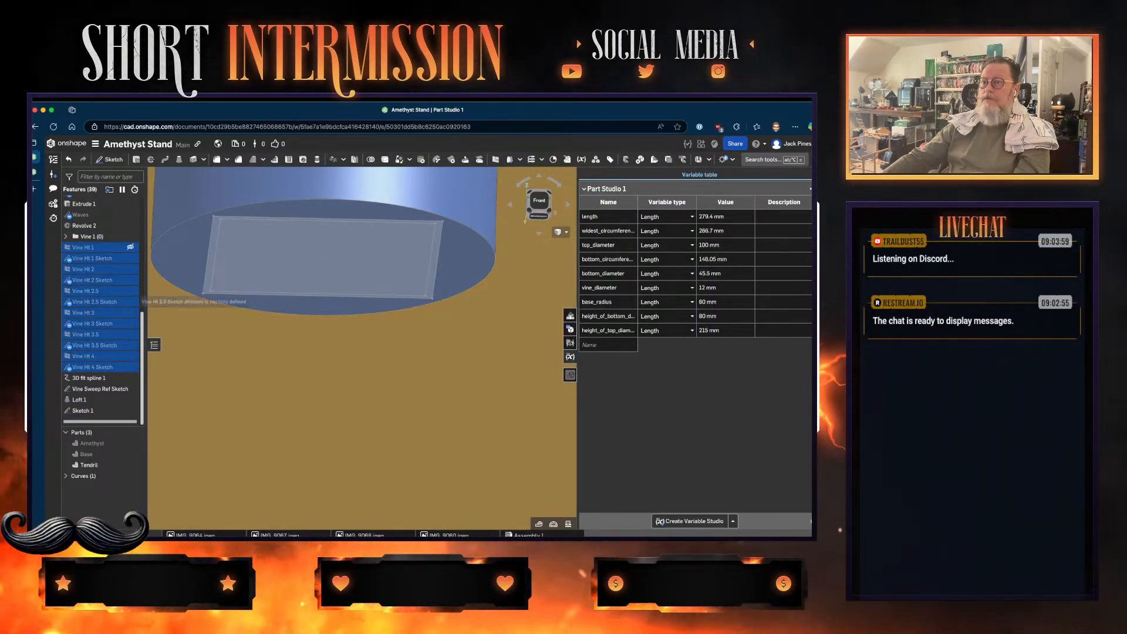
pyautogui.moveTo(97, 256); pyautogui.dragTo(91, 235)
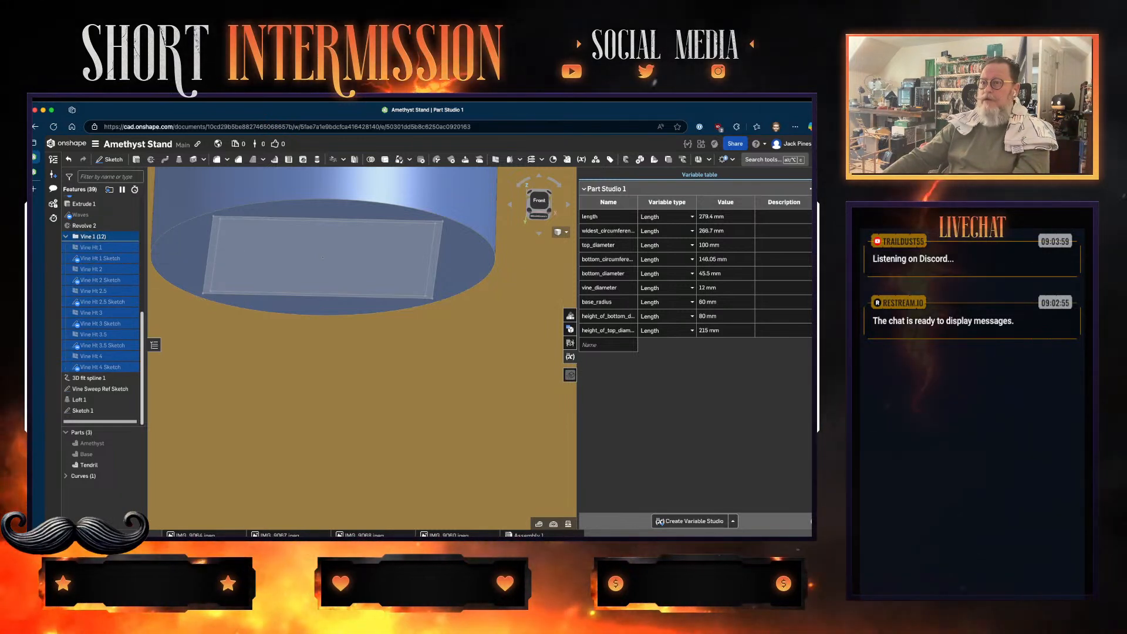
pyautogui.click(66, 236)
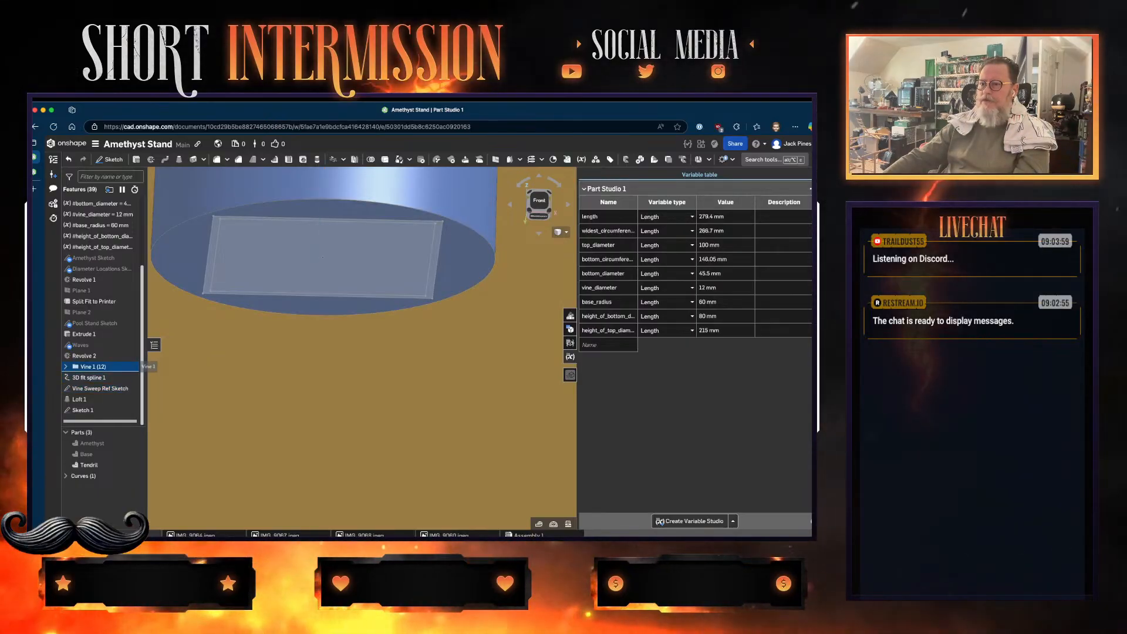
# - Add 3D fit spline 1, Vine Sweep Ref Sketch and Loft 1 to the Vine 1 folder, leaving it collapsed
pyautogui.click(66, 367)
pyautogui.scroll(-5, 100, 370)
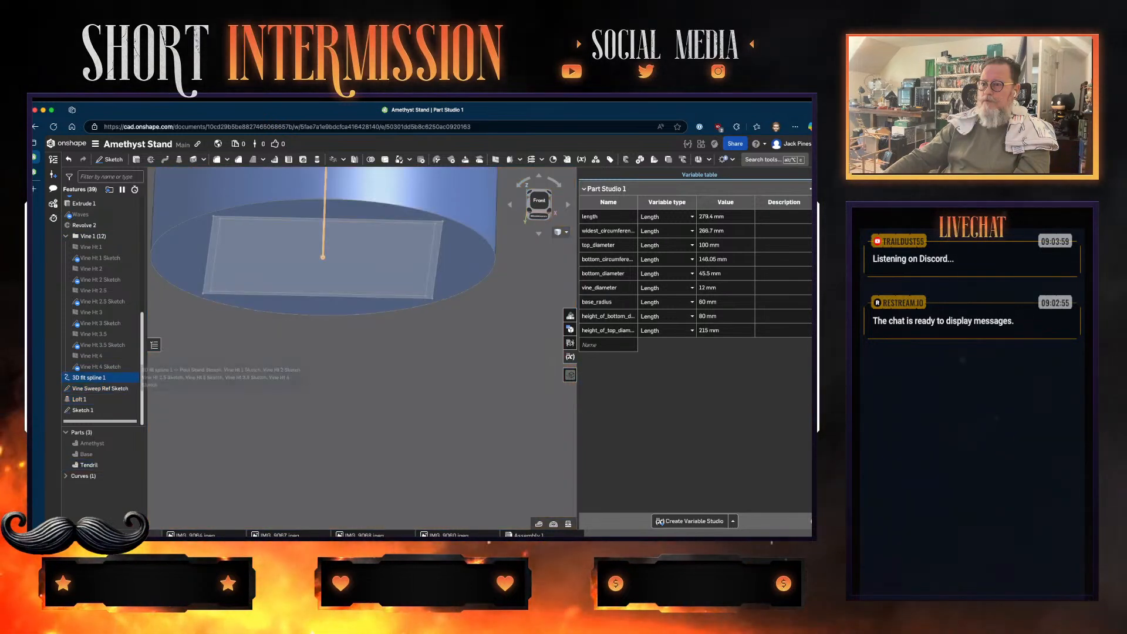
pyautogui.moveTo(123, 375); pyautogui.dragTo(120, 388)
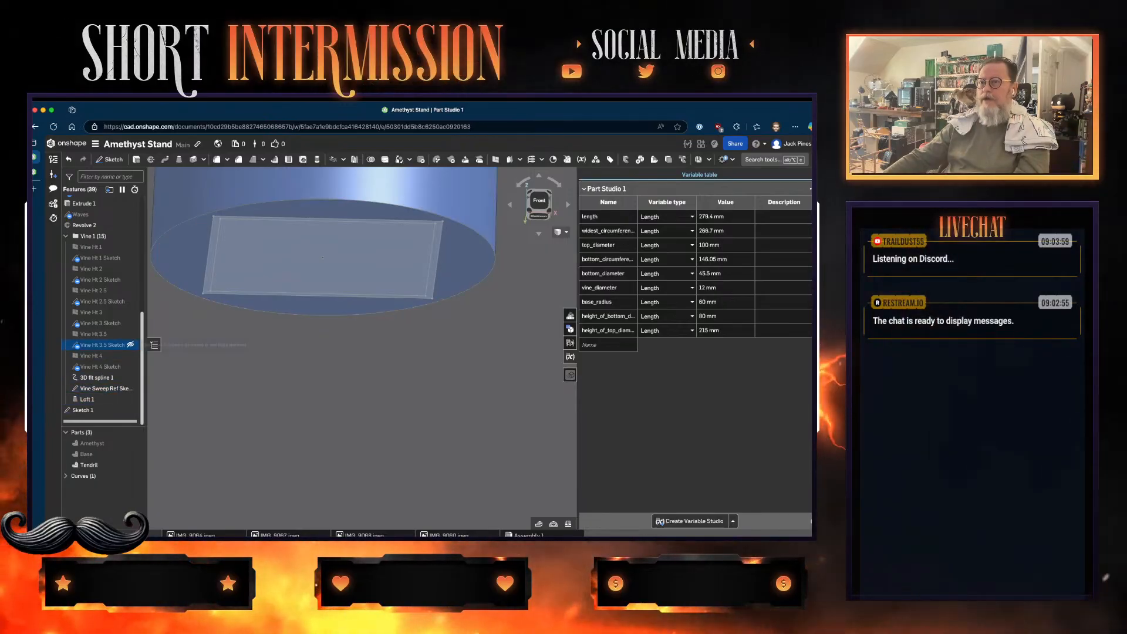
pyautogui.scroll(3, 120, 343)
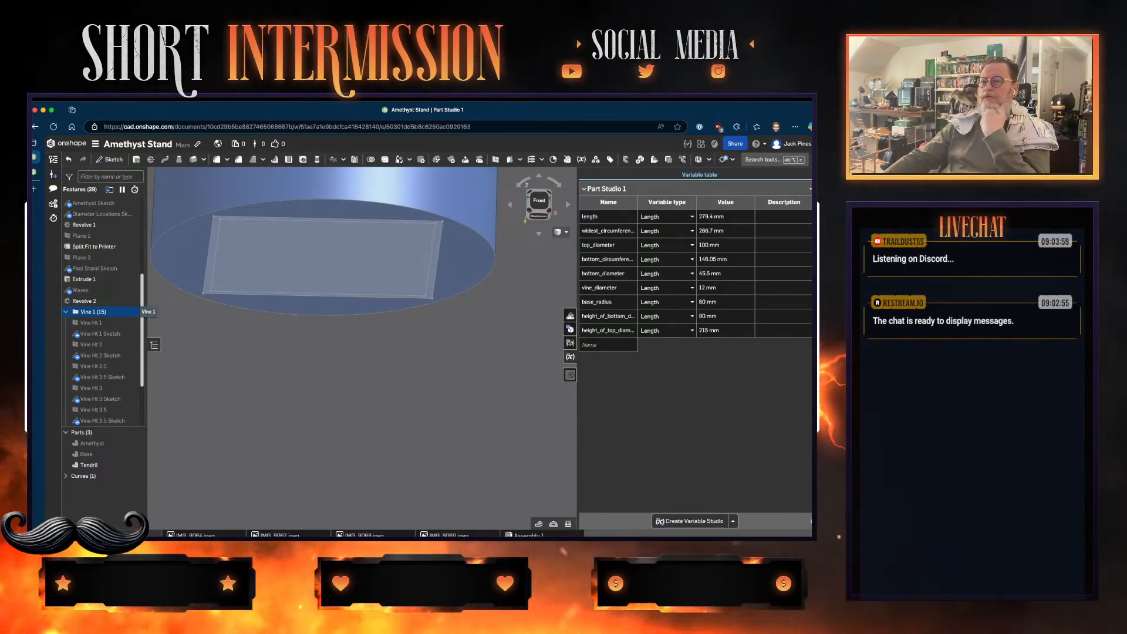
pyautogui.click(65, 312)
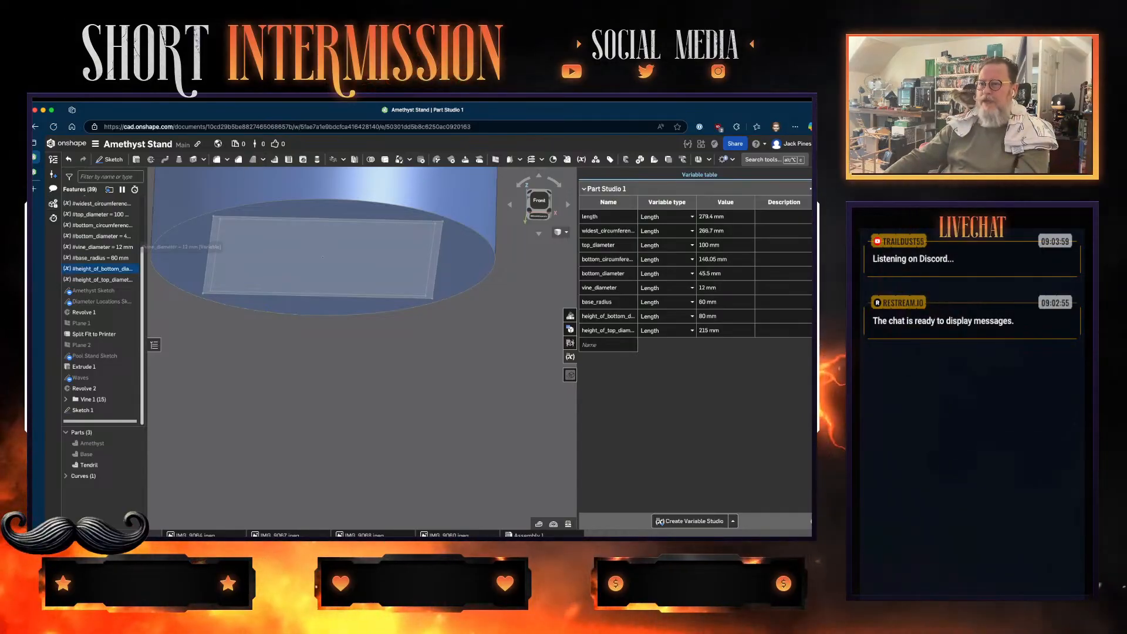
# - Check the depth expression of Extrude 1, which forms the base socket, and leave the feature without changes
pyautogui.scroll(1, 100, 312)
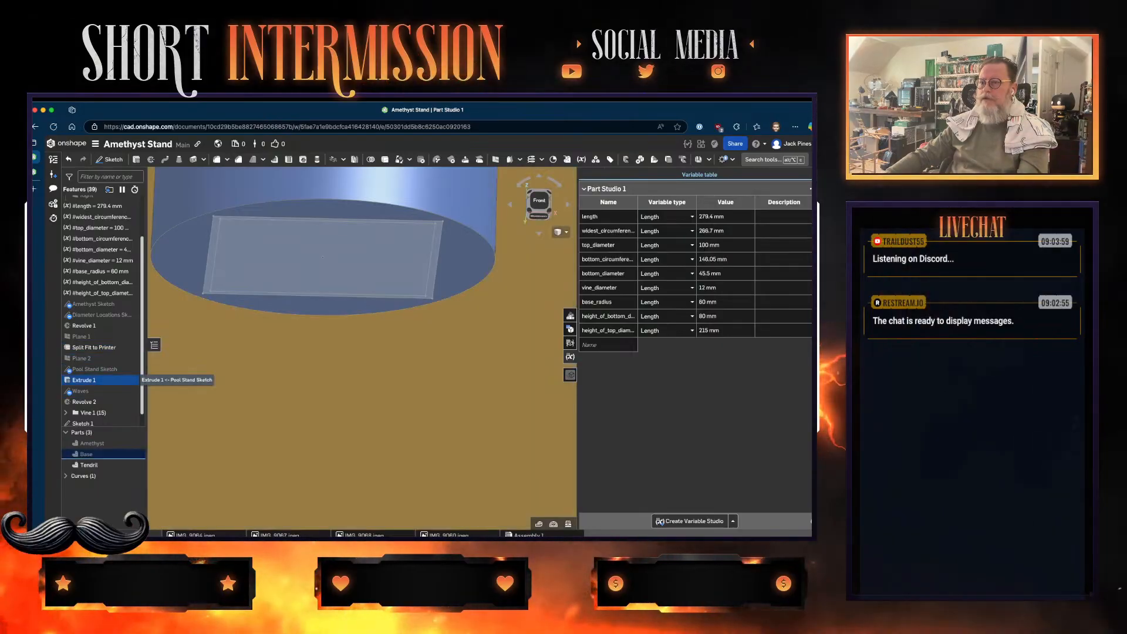
pyautogui.doubleClick(84, 380)
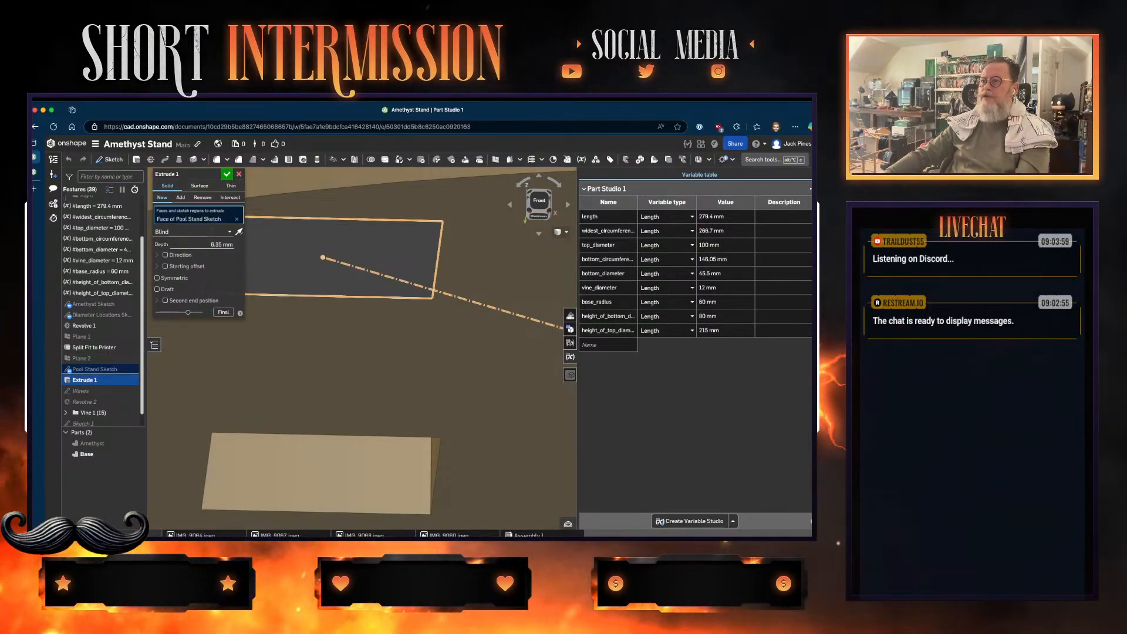
pyautogui.click(226, 244)
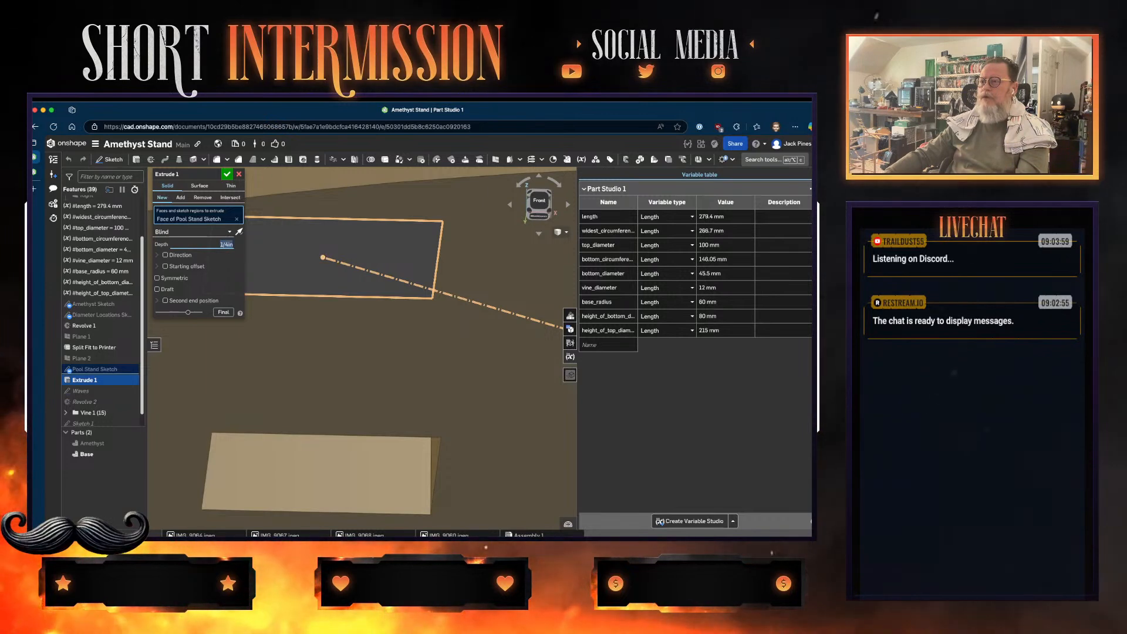
pyautogui.press('Escape')
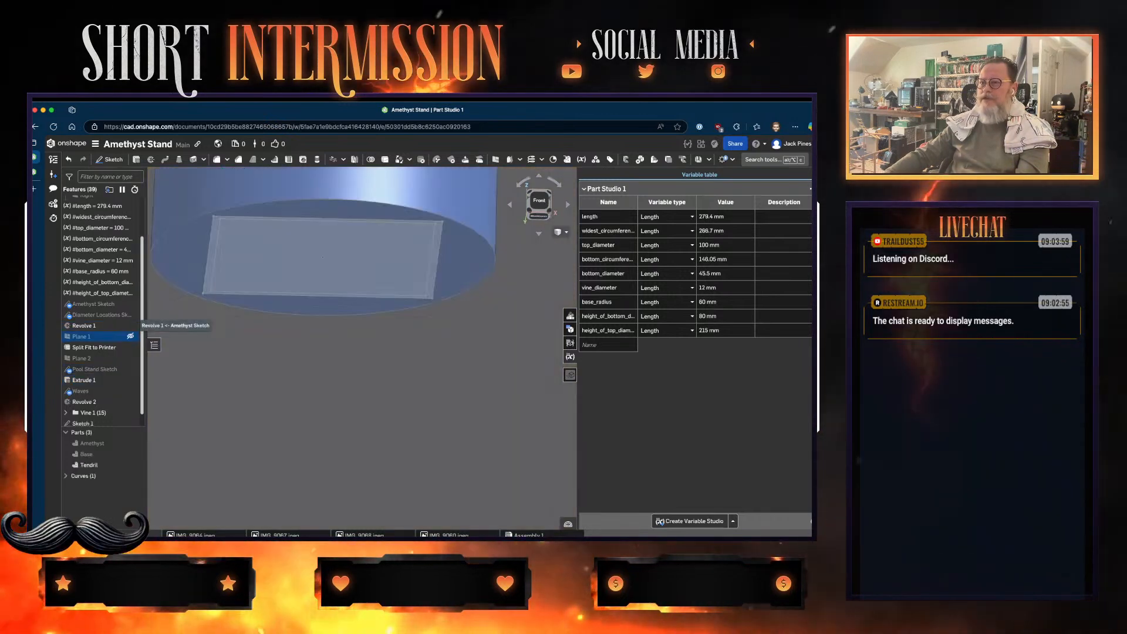
# - Extrude the square face of Sketch 1 by 0.25 in, reversed to point down out of the Tendril's end and added to the Tendril
pyautogui.scroll(-1, 101, 411)
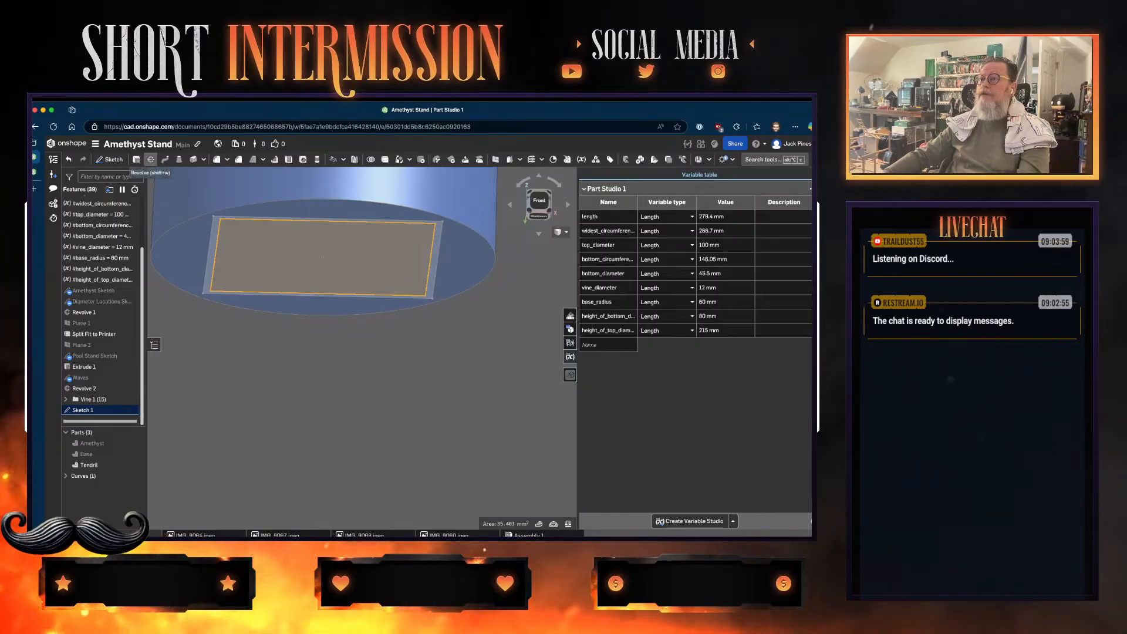
pyautogui.click(136, 159)
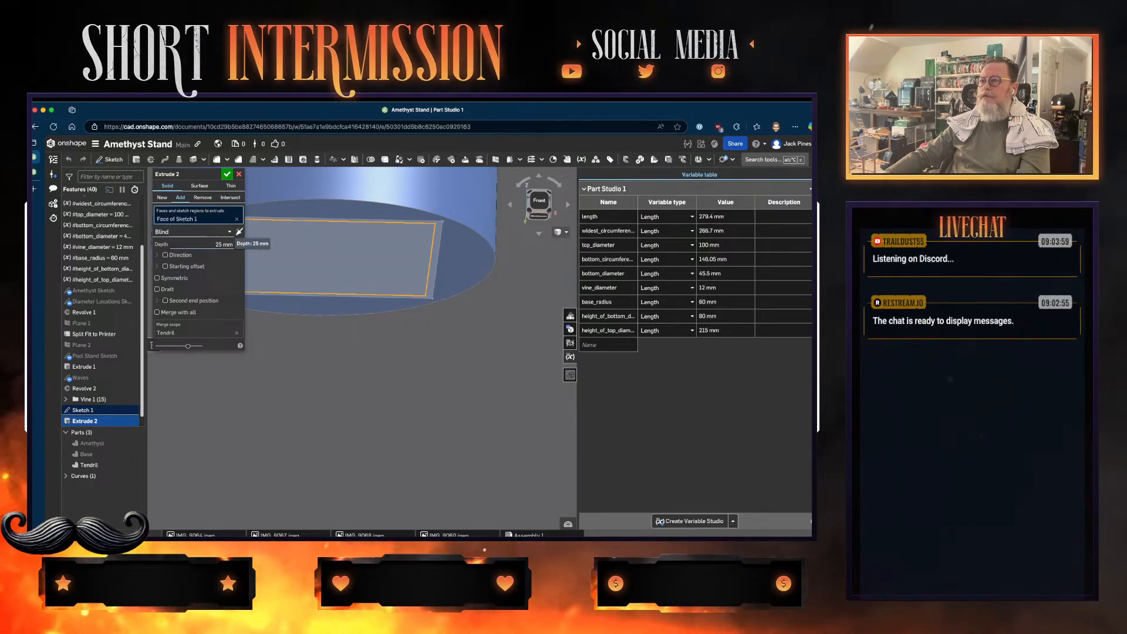
pyautogui.click(224, 244)
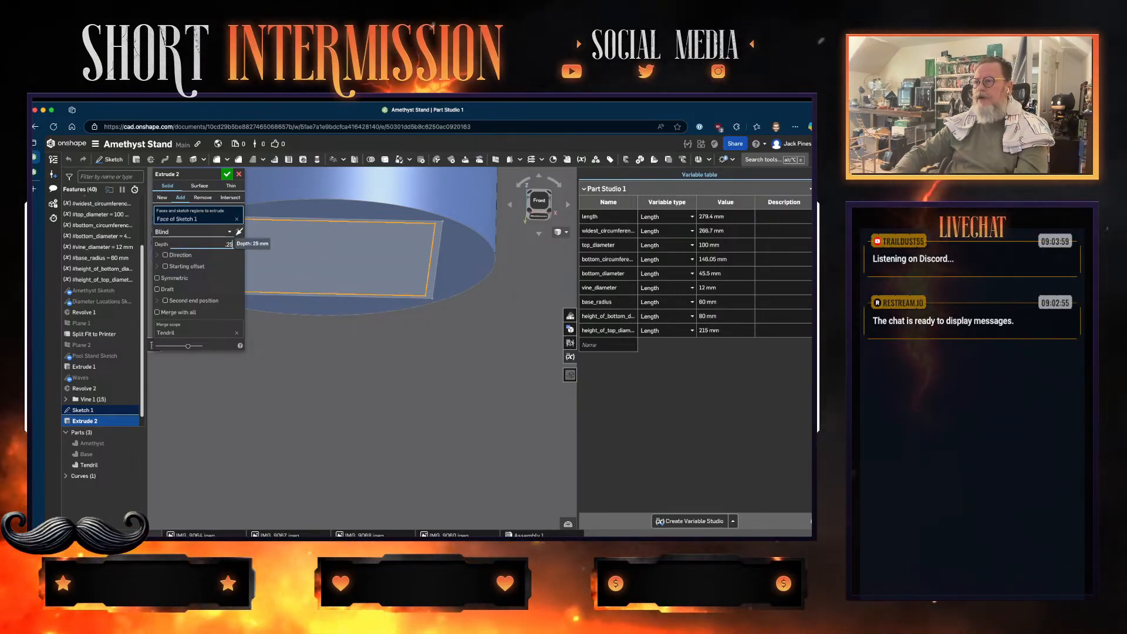
pyautogui.write('.25 in')
pyautogui.press('Return')
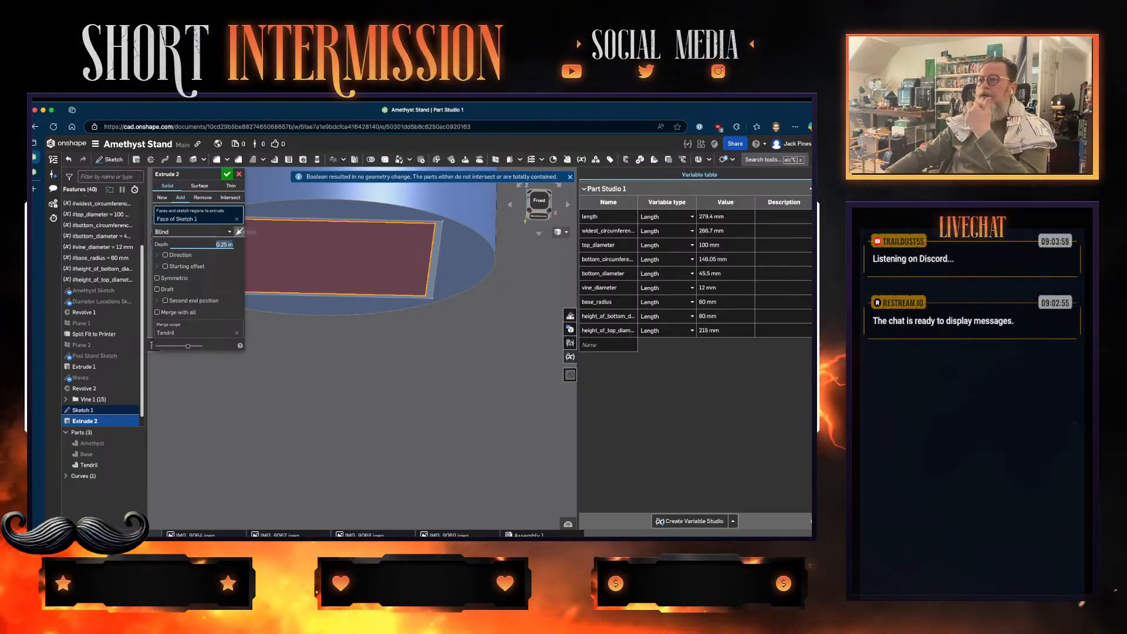
pyautogui.click(239, 232)
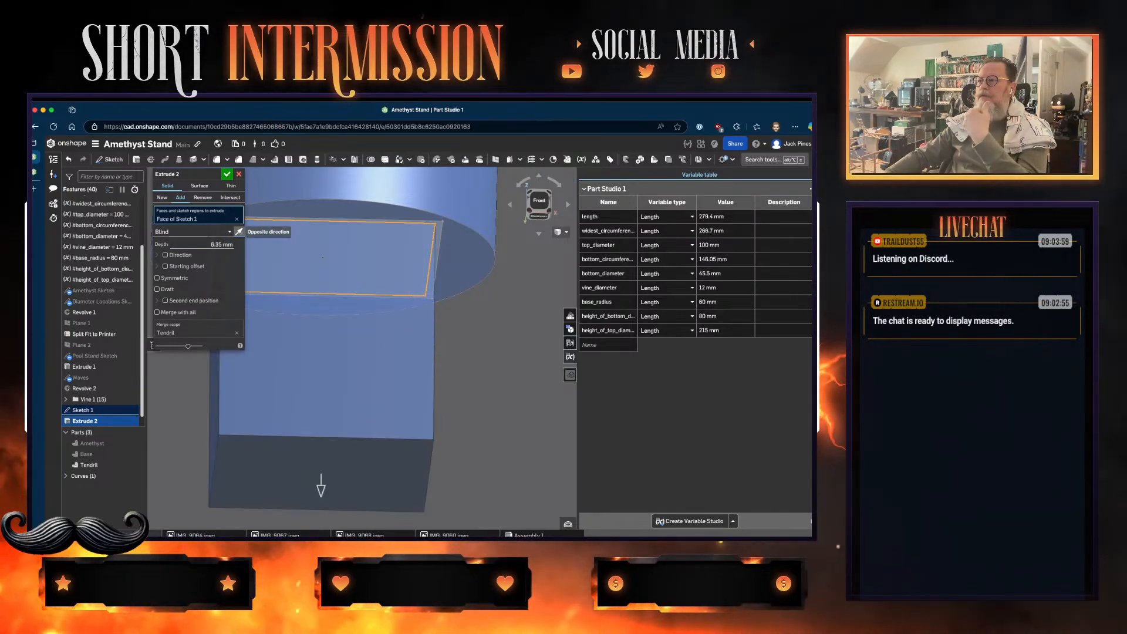
pyautogui.moveTo(461, 258); pyautogui.dragTo(461, 290, button='right')
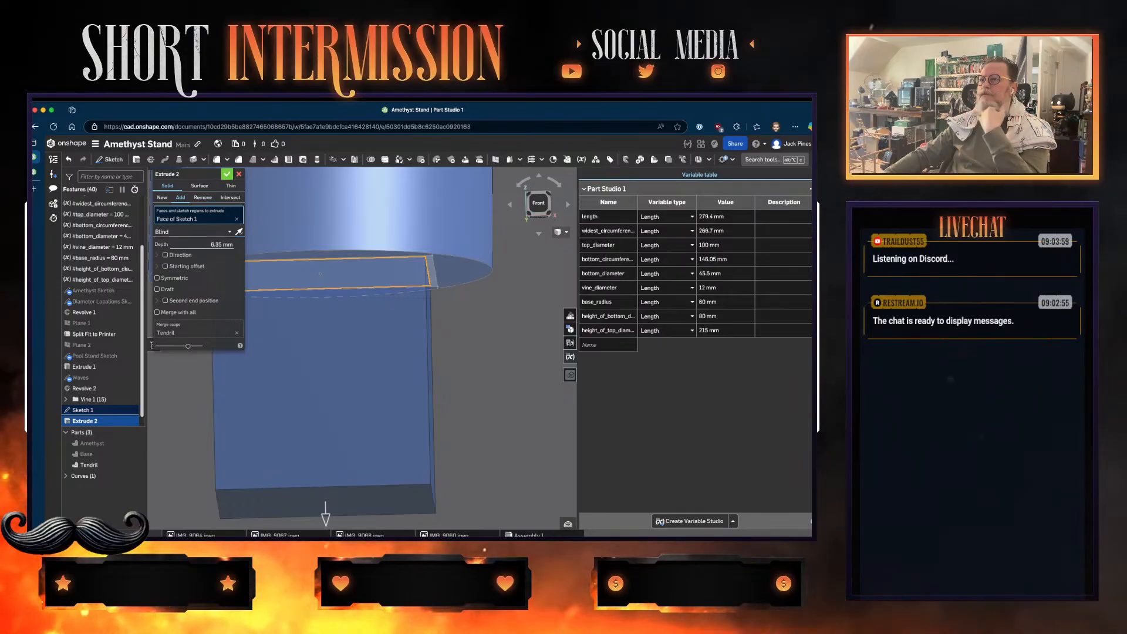
pyautogui.press('Return')
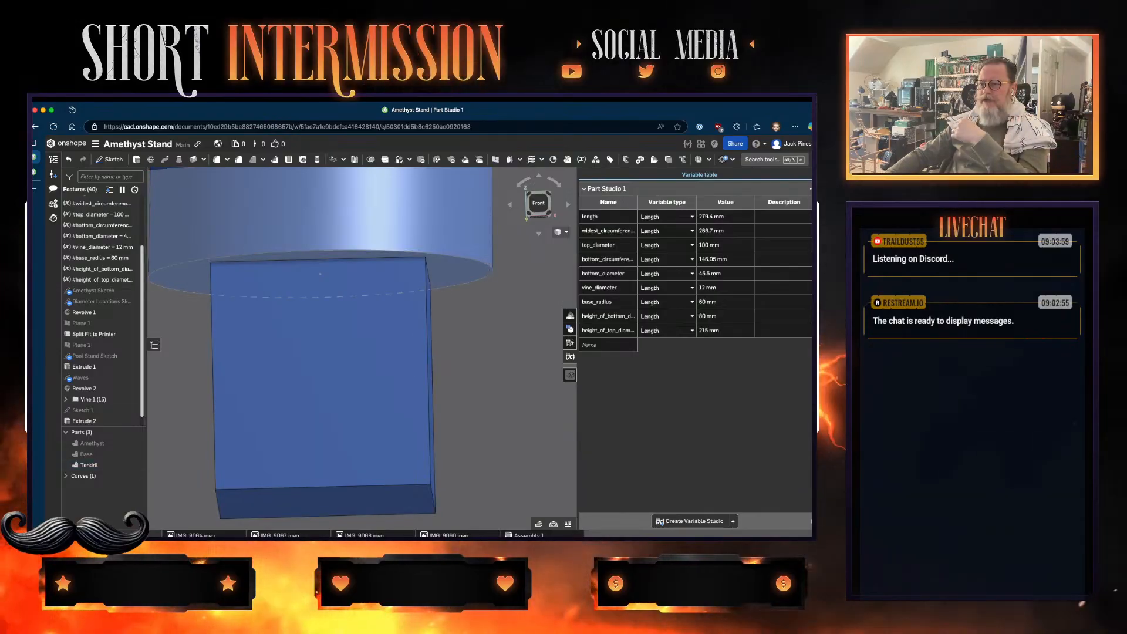
# - Show the Base along with the Tendril and close the variable table to free the modelling area
pyautogui.click(136, 465)
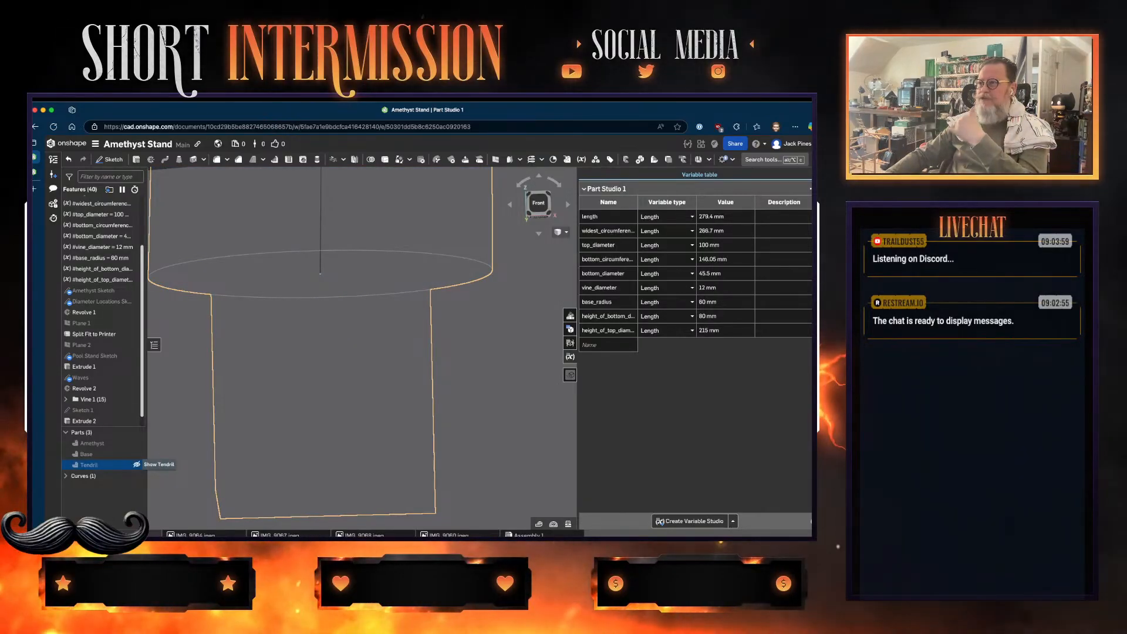
pyautogui.click(137, 464)
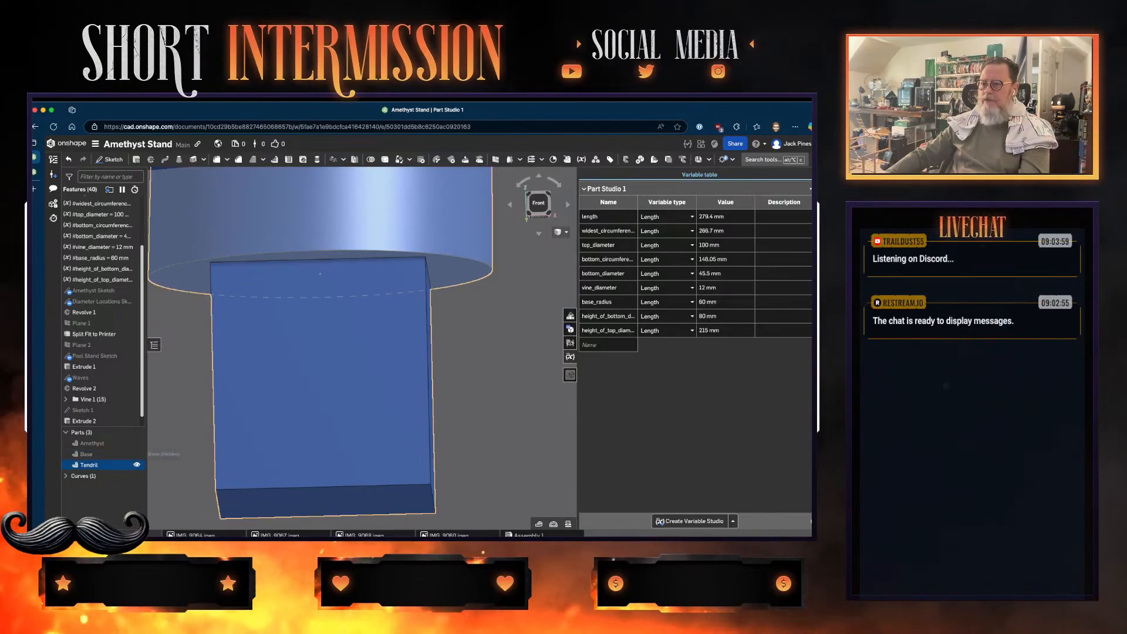
pyautogui.click(137, 454)
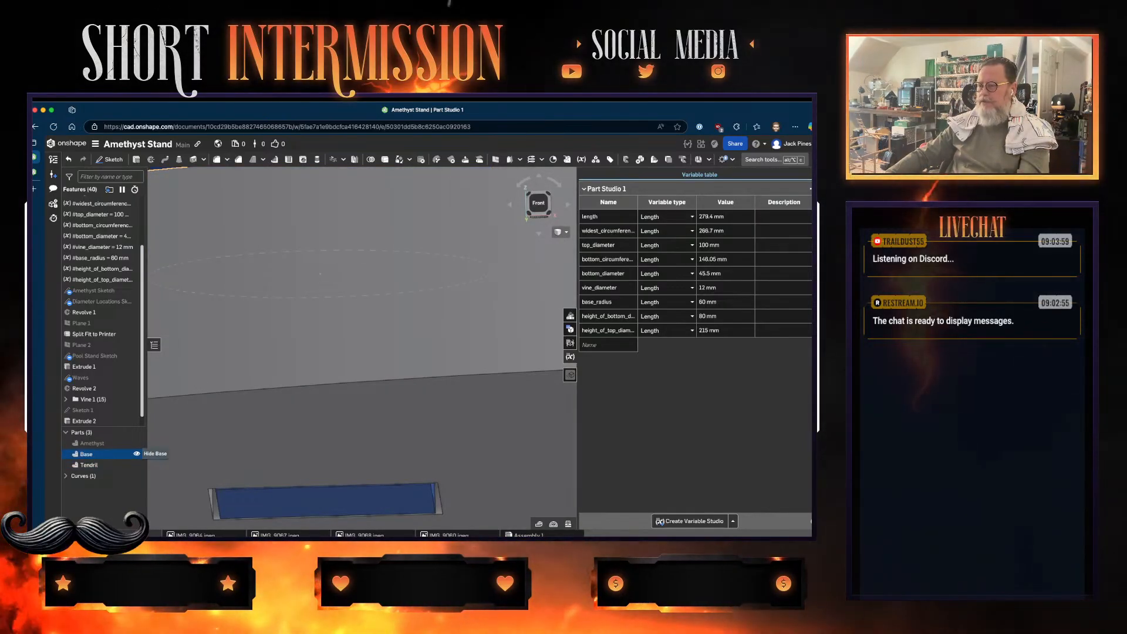
pyautogui.moveTo(329, 458); pyautogui.dragTo(364, 393, button='right')
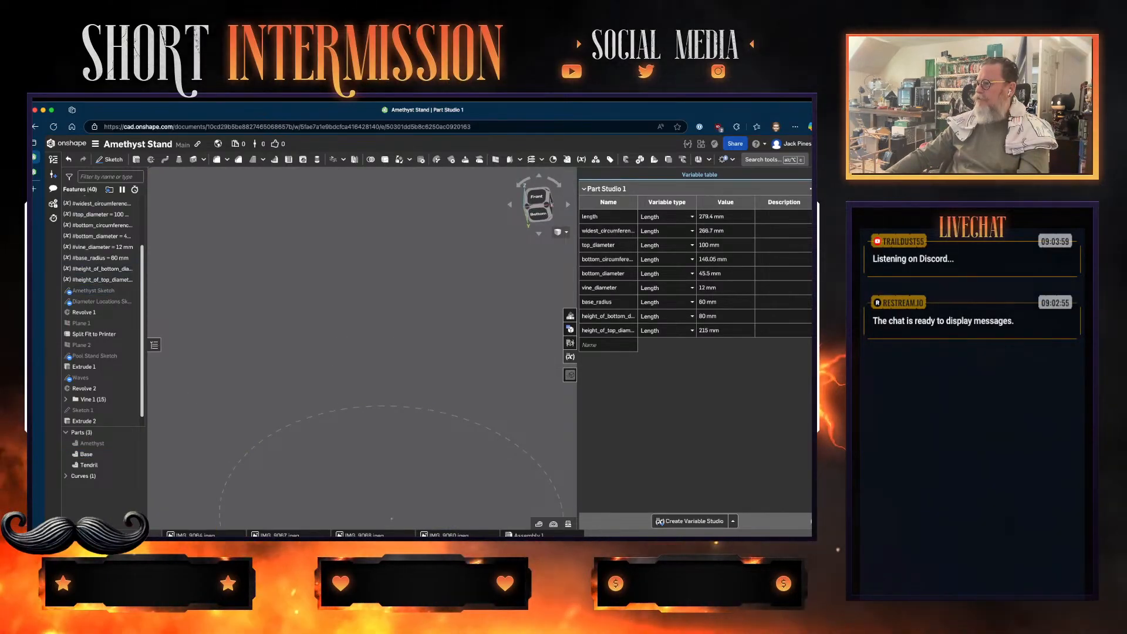
pyautogui.click(570, 356)
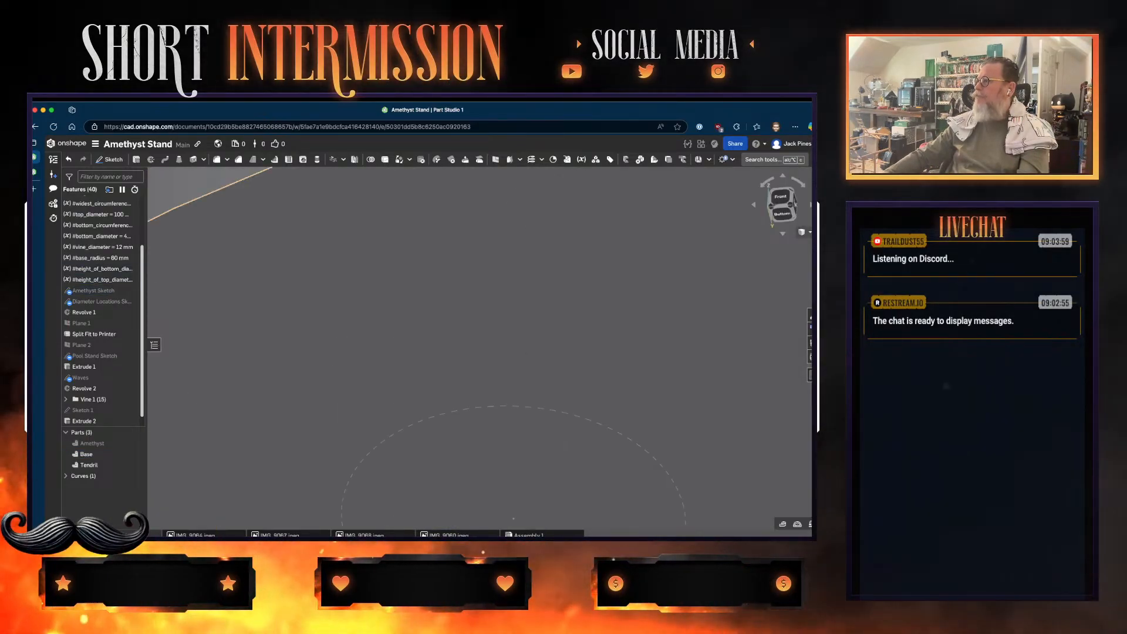
# - Examine the peg's fit in the base socket from below and check the whole stand in front and isometric views
pyautogui.click(782, 214)
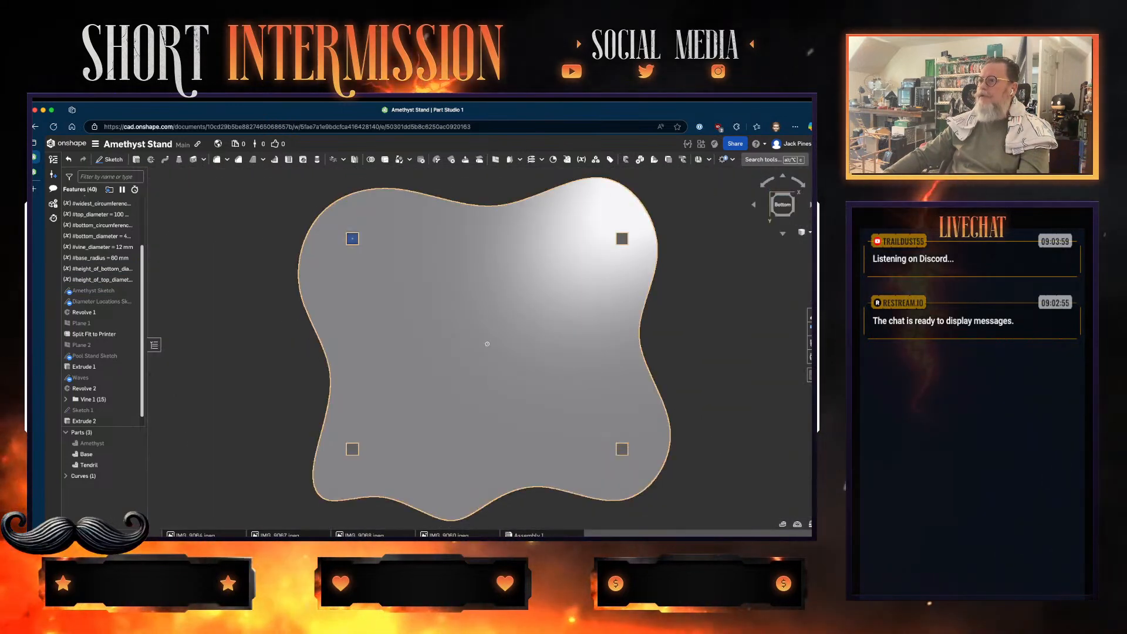
pyautogui.scroll(10, 353, 239)
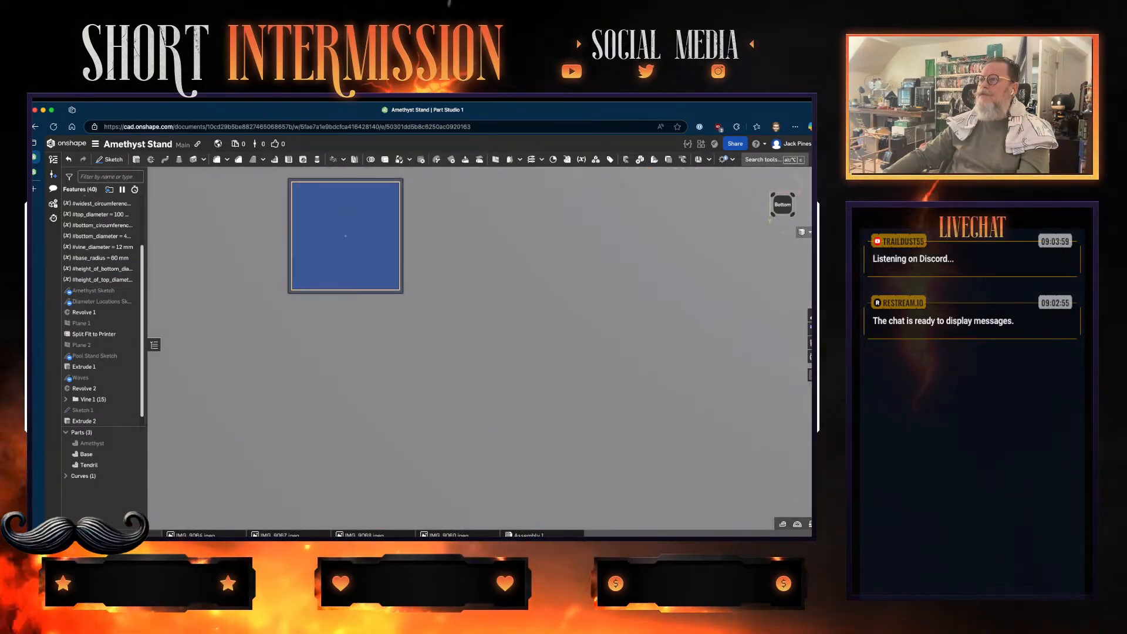
pyautogui.scroll(3, 354, 217)
pyautogui.scroll(-10, 392, 277)
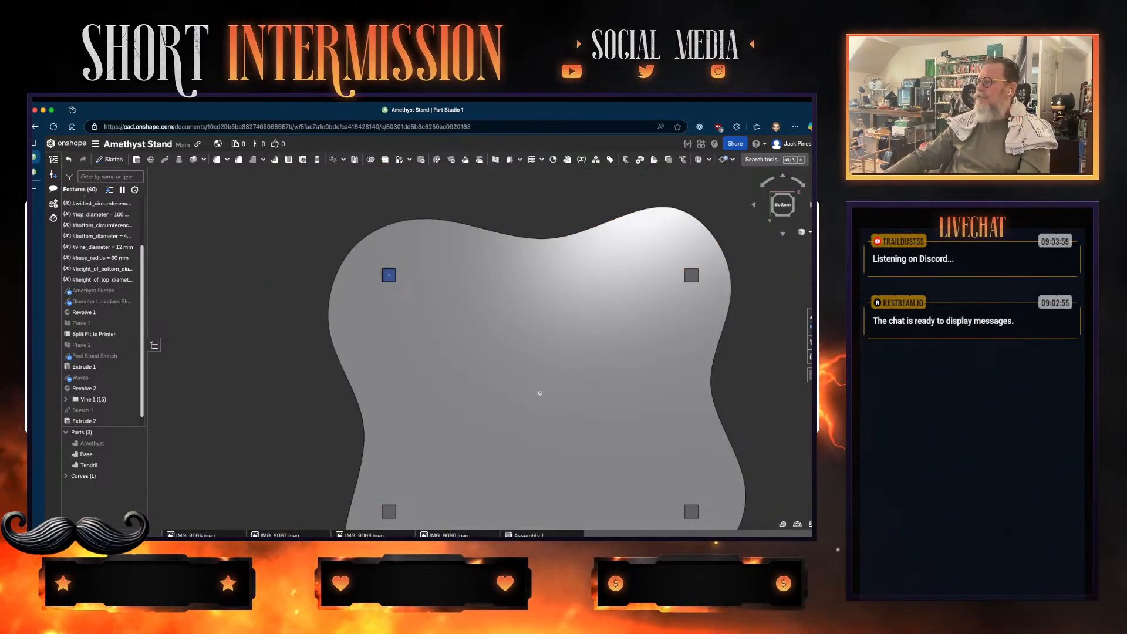
pyautogui.click(782, 204)
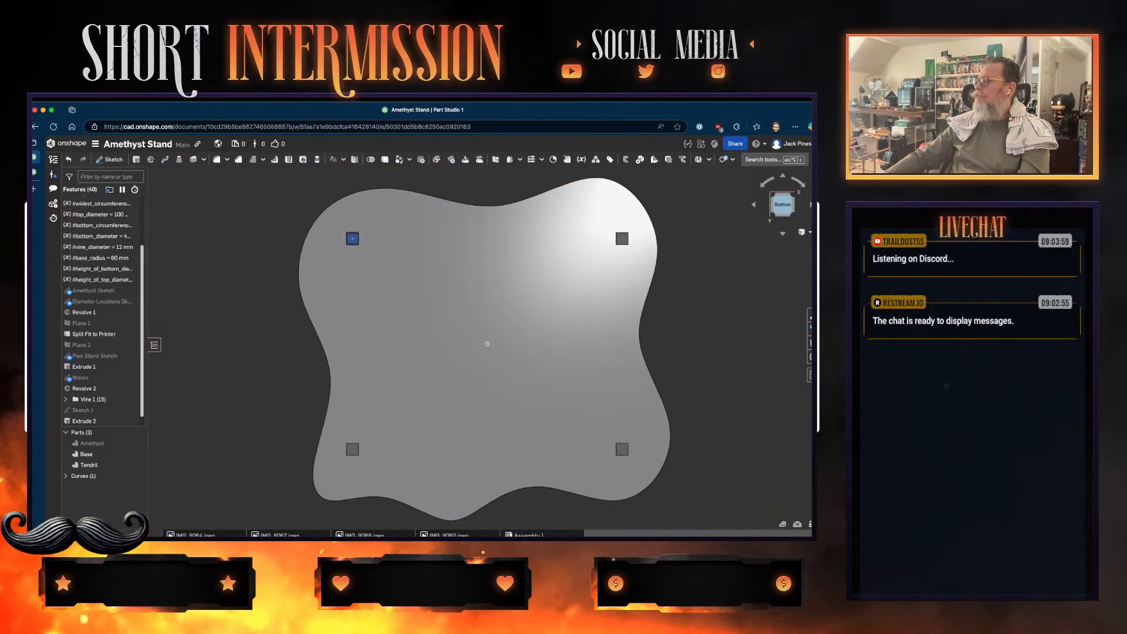
pyautogui.hotkey('shift', '5')
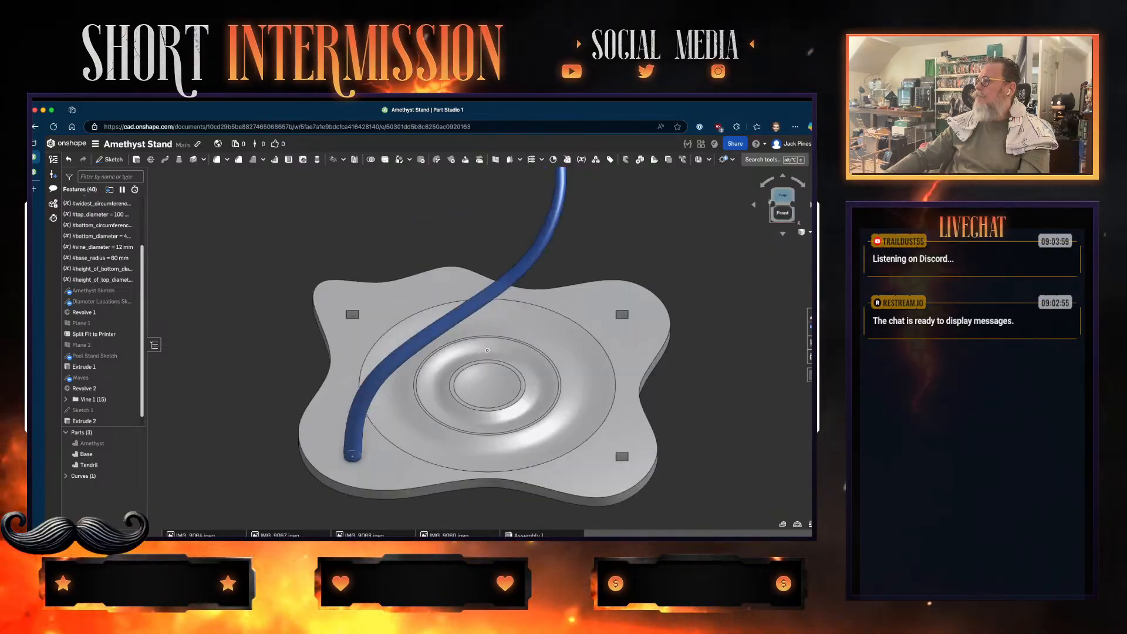
pyautogui.hotkey('shift', '7')
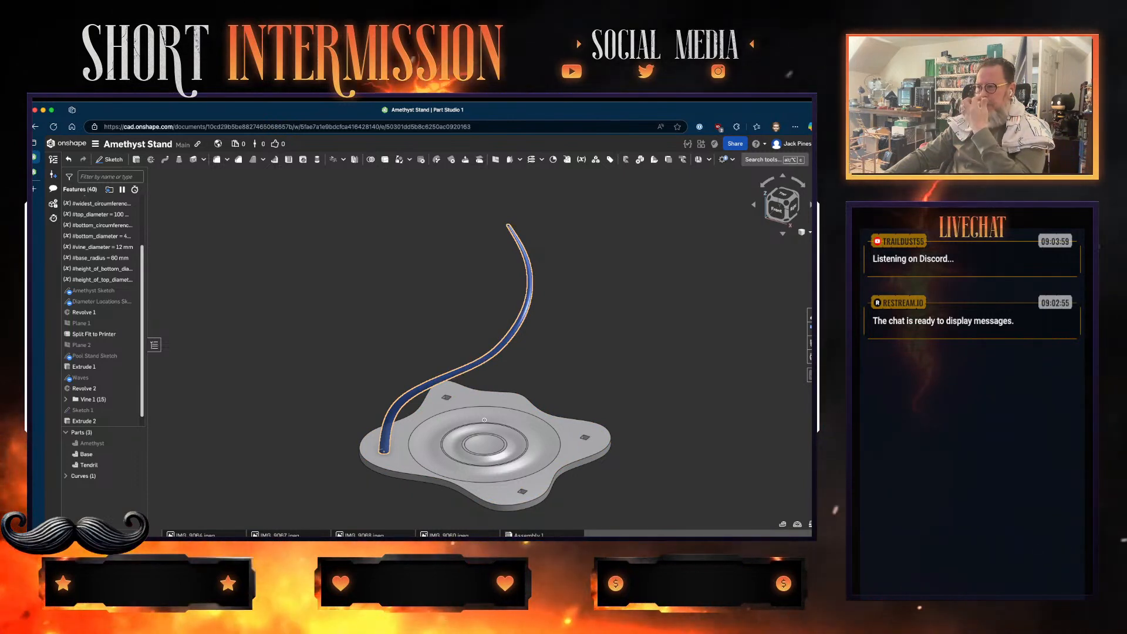
# - Select the Tendril and search the tools for a copy or duplicate command
pyautogui.click(493, 352)
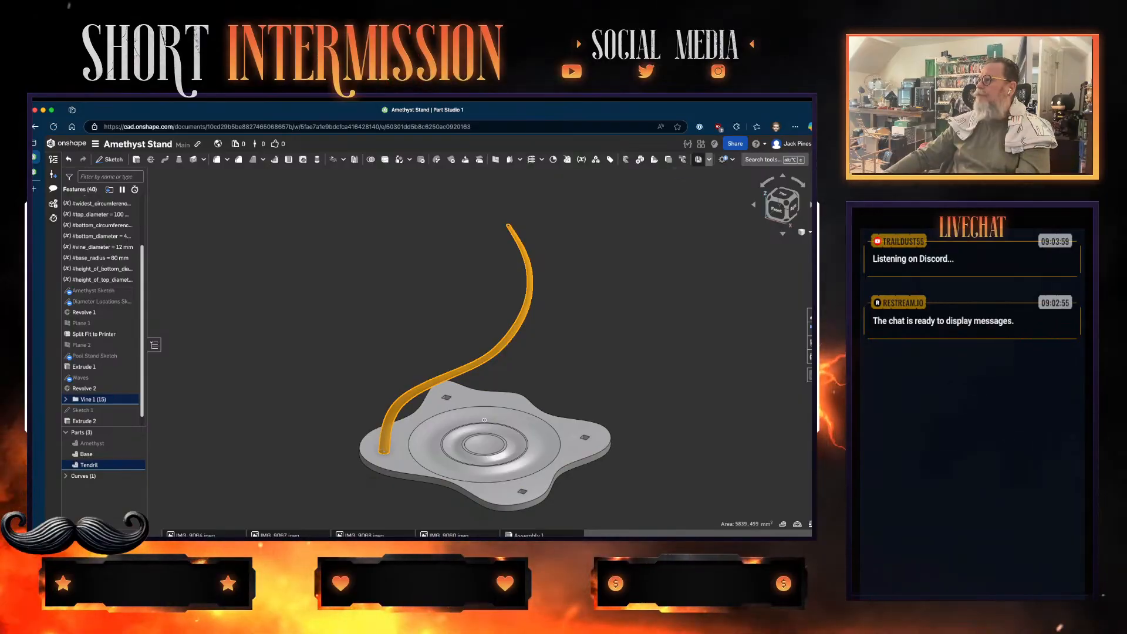
pyautogui.hotkey('alt', 'c')
pyautogui.write('copy')
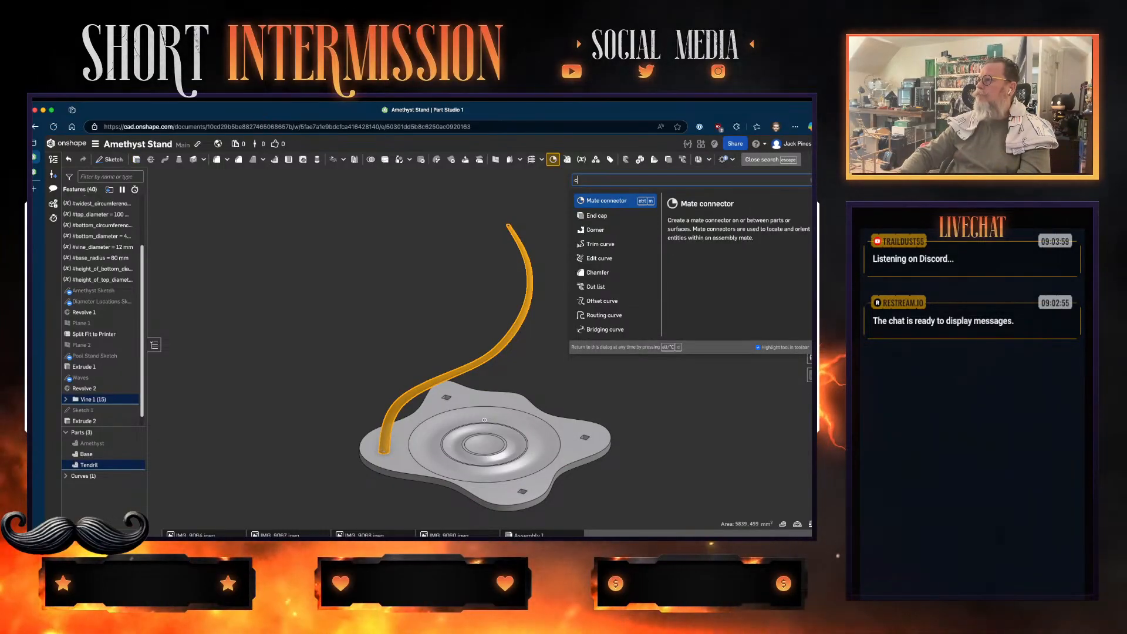
pyautogui.press('BackSpace')
pyautogui.press('BackSpace')
pyautogui.press('BackSpace')
pyautogui.press('BackSpace')
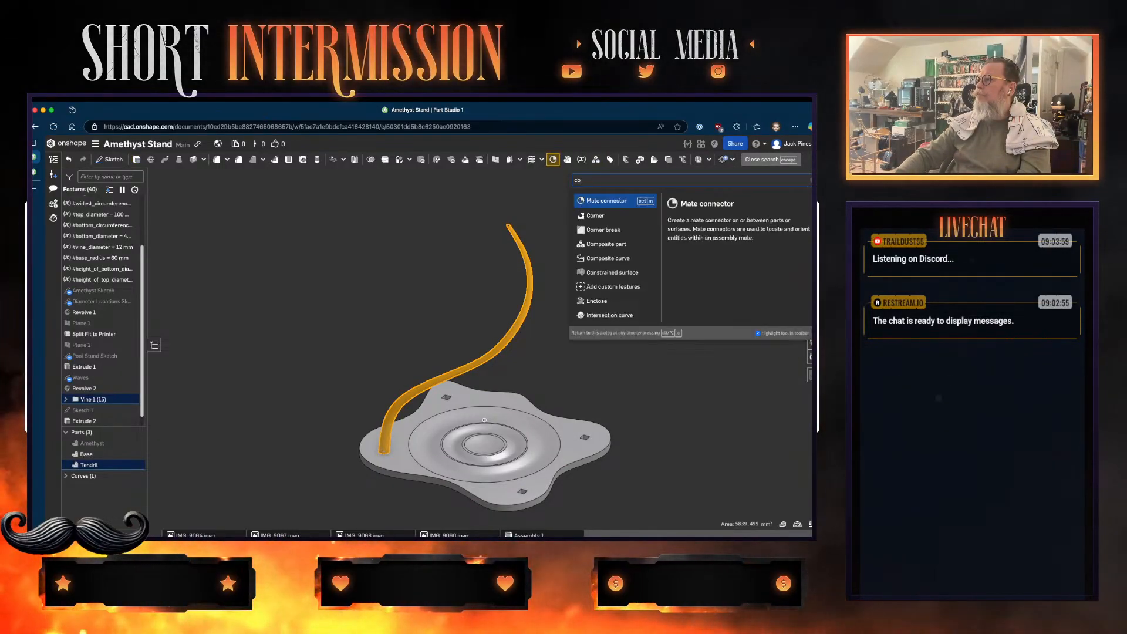
pyautogui.write('dp')
pyautogui.press('BackSpace')
pyautogui.write('upli')
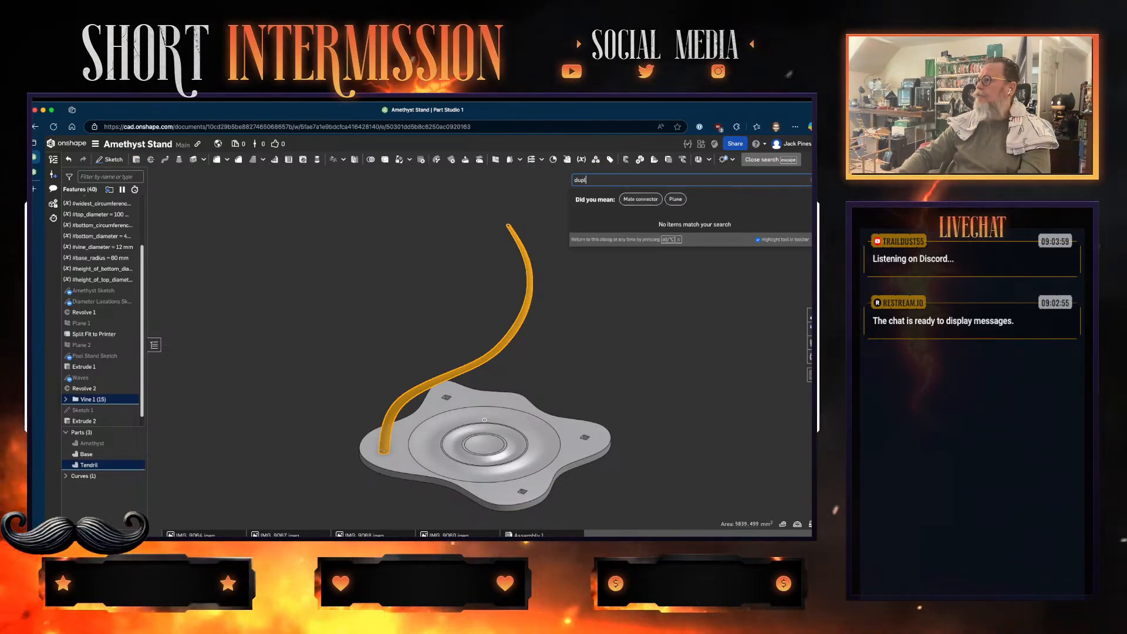
pyautogui.press('BackSpace')
pyautogui.press('BackSpace')
pyautogui.press('BackSpace')
pyautogui.press('BackSpace')
pyautogui.press('BackSpace')
pyautogui.write('copy')
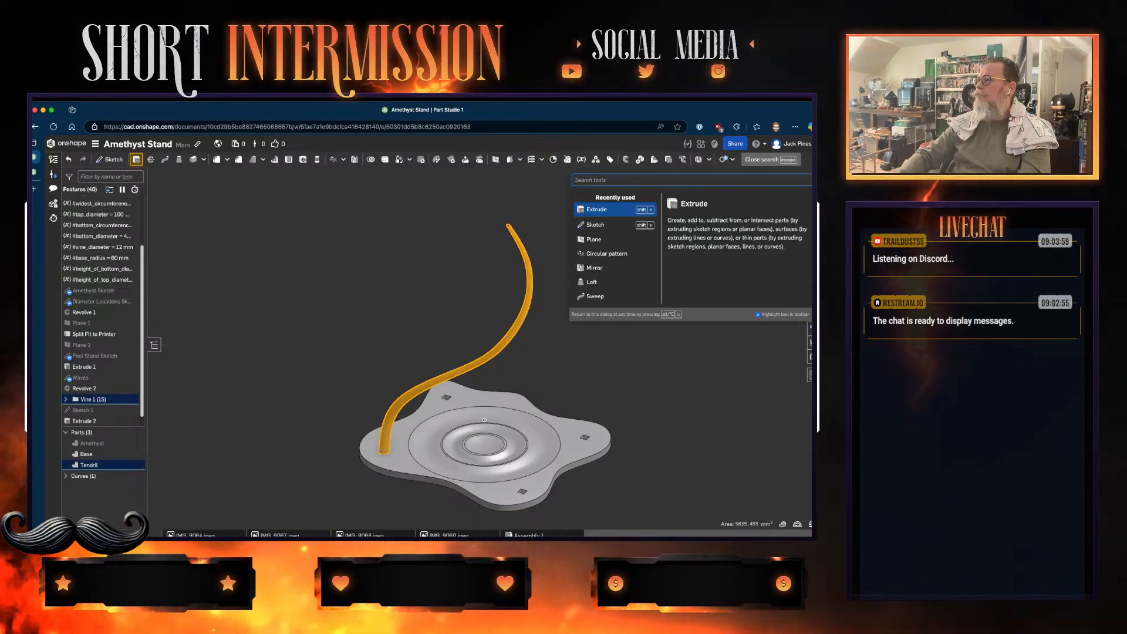
pyautogui.press('BackSpace')
pyautogui.press('BackSpace')
pyautogui.press('BackSpace')
pyautogui.press('BackSpace')
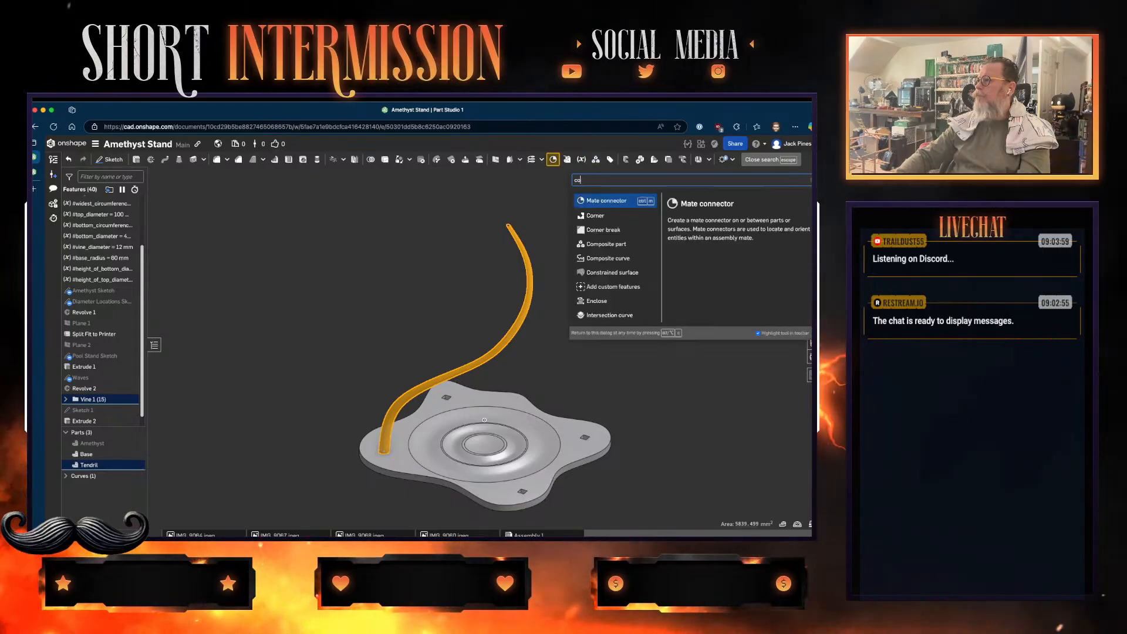
pyautogui.press('Escape')
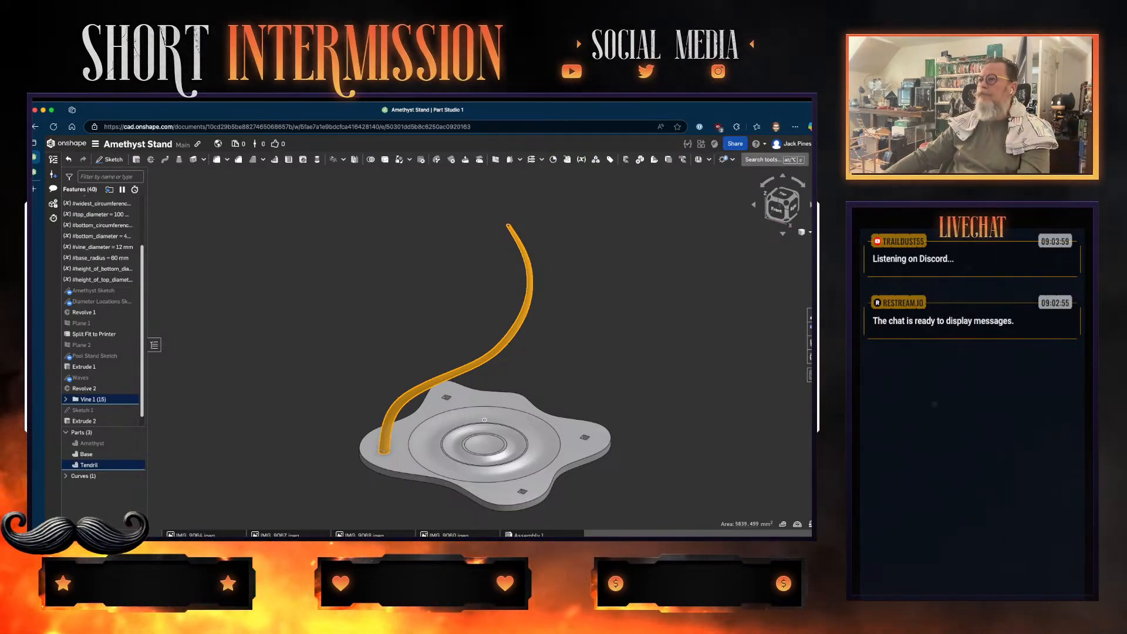
# - Start a Transform of the Tendril, translated by line, with part copying enabled and the line or points selection active
pyautogui.hotkey('alt', 'c')
pyautogui.write('tra')
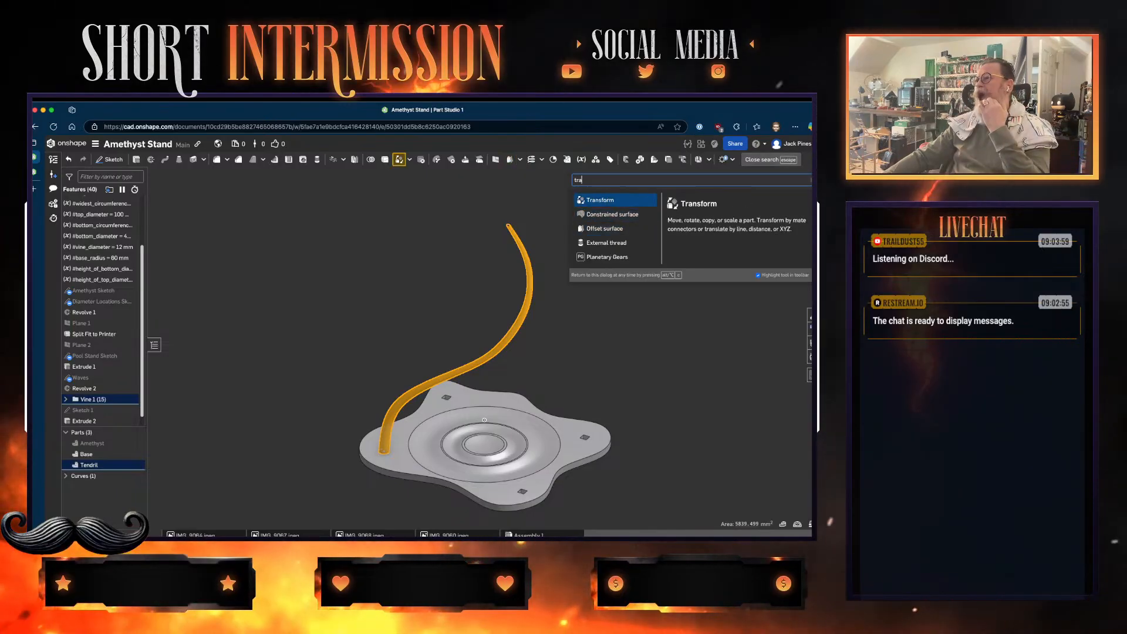
pyautogui.press('Return')
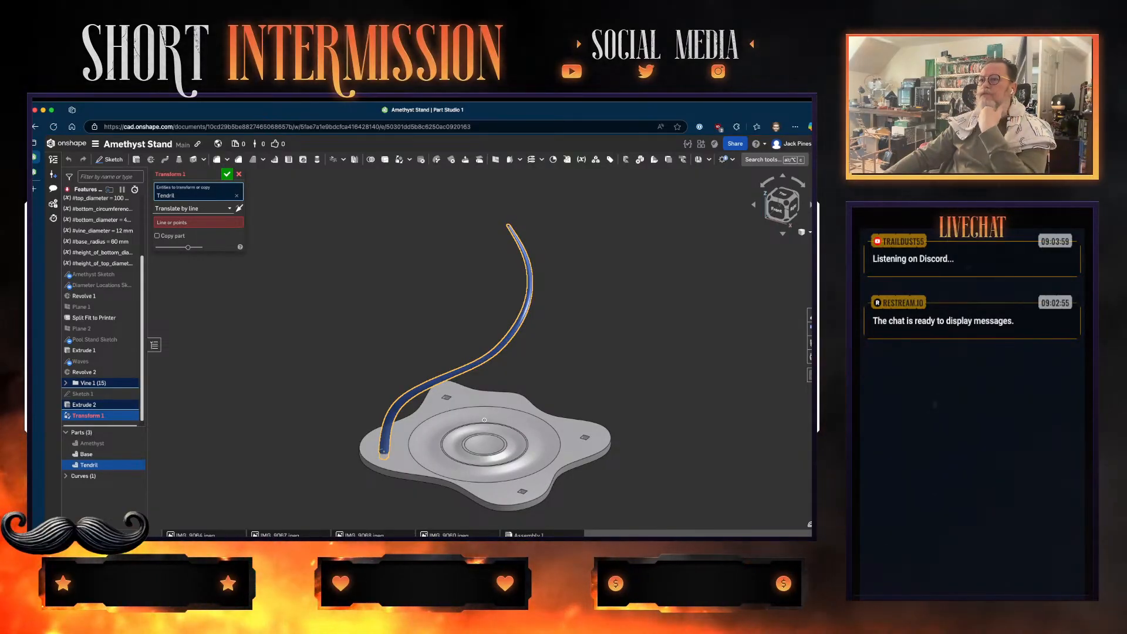
pyautogui.click(157, 235)
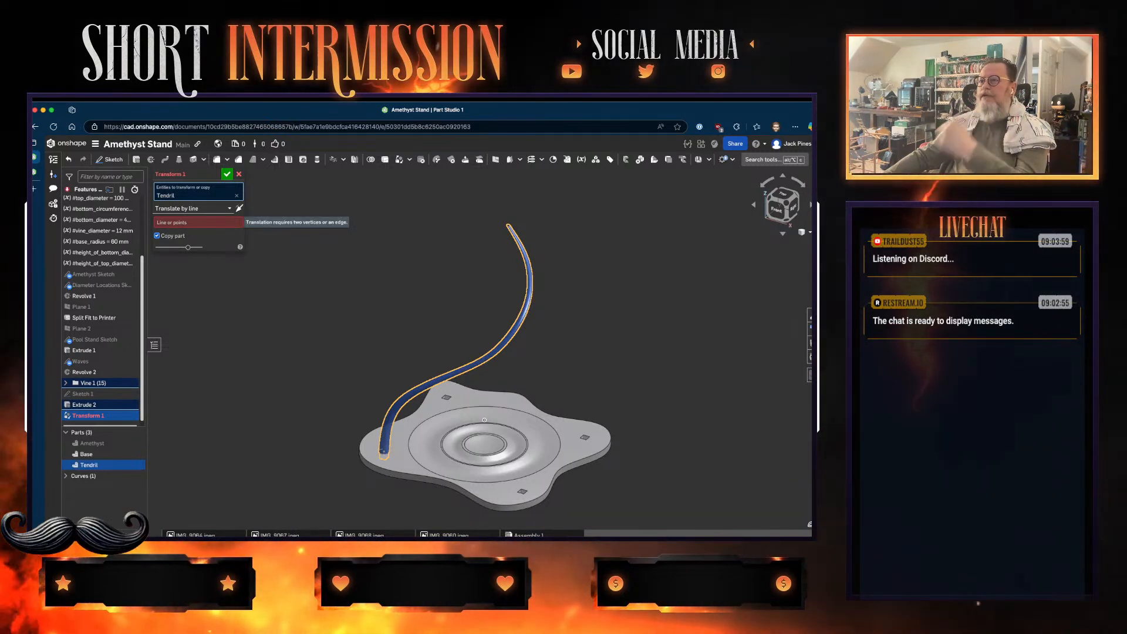
pyautogui.click(198, 222)
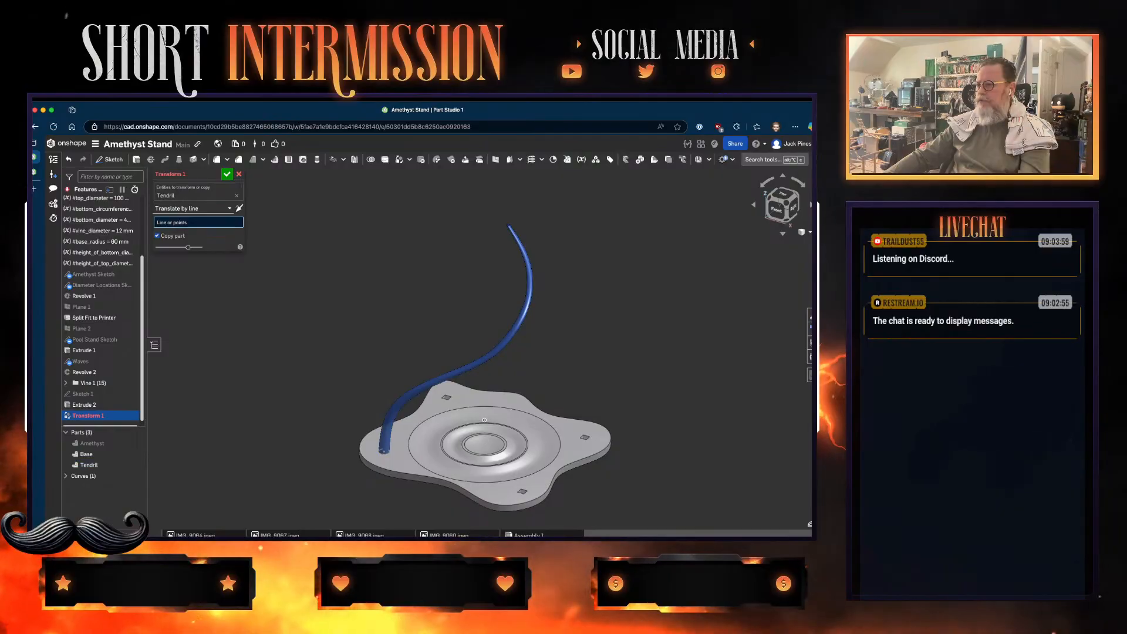
# - Try to use the vertex at the Tendril's lower end as the start point of the translation
pyautogui.scroll(5, 394, 459)
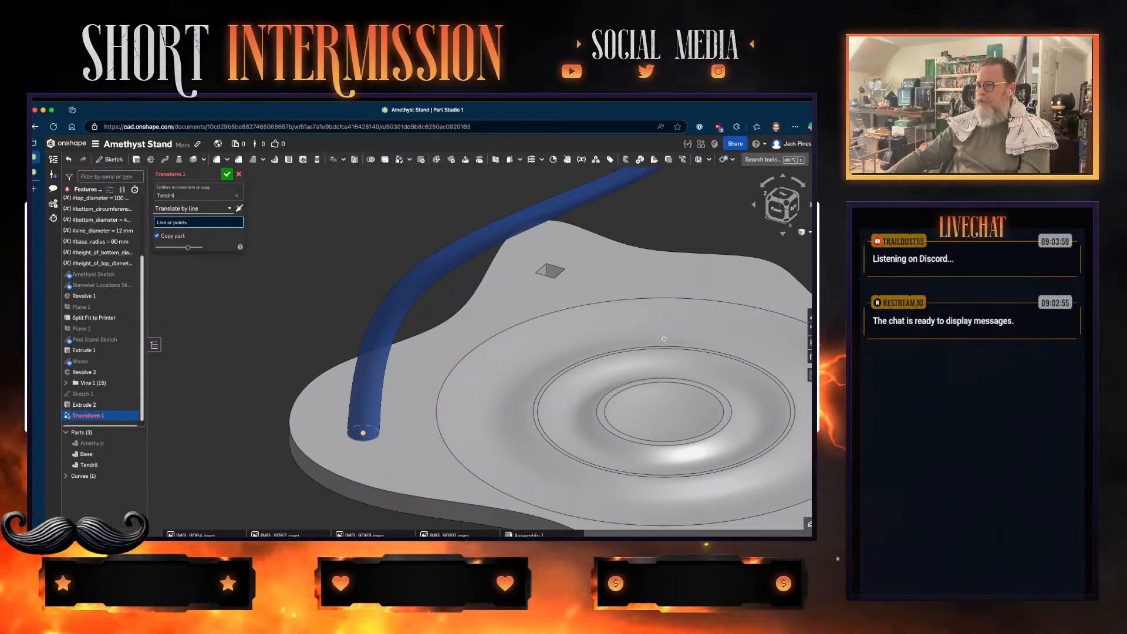
pyautogui.click(362, 433)
pyautogui.scroll(-2, 388, 435)
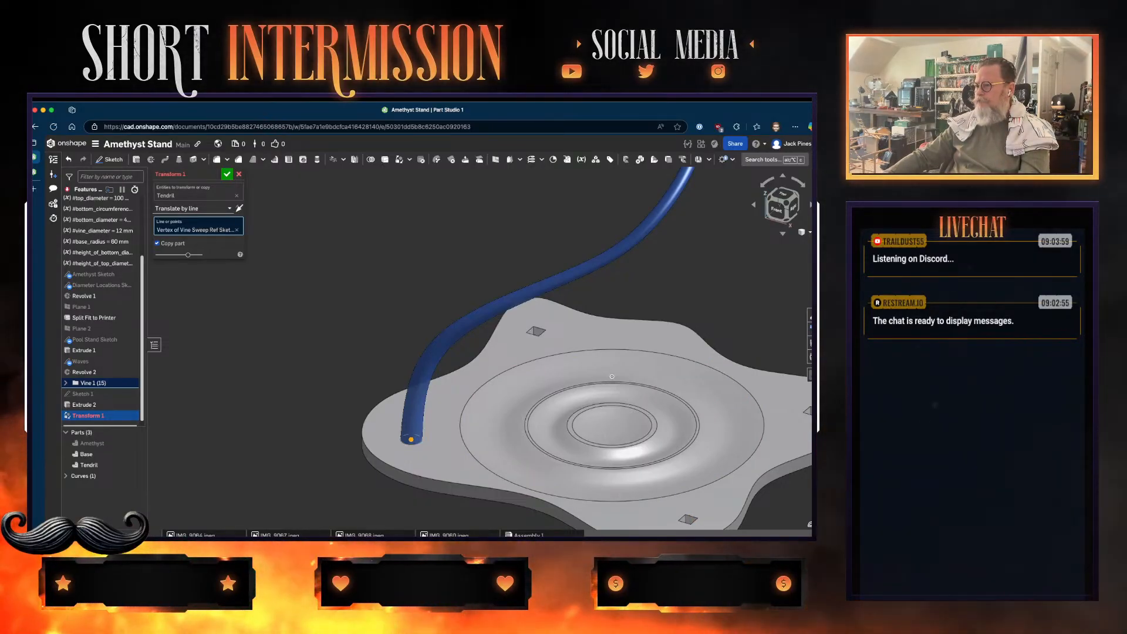
pyautogui.press('space')
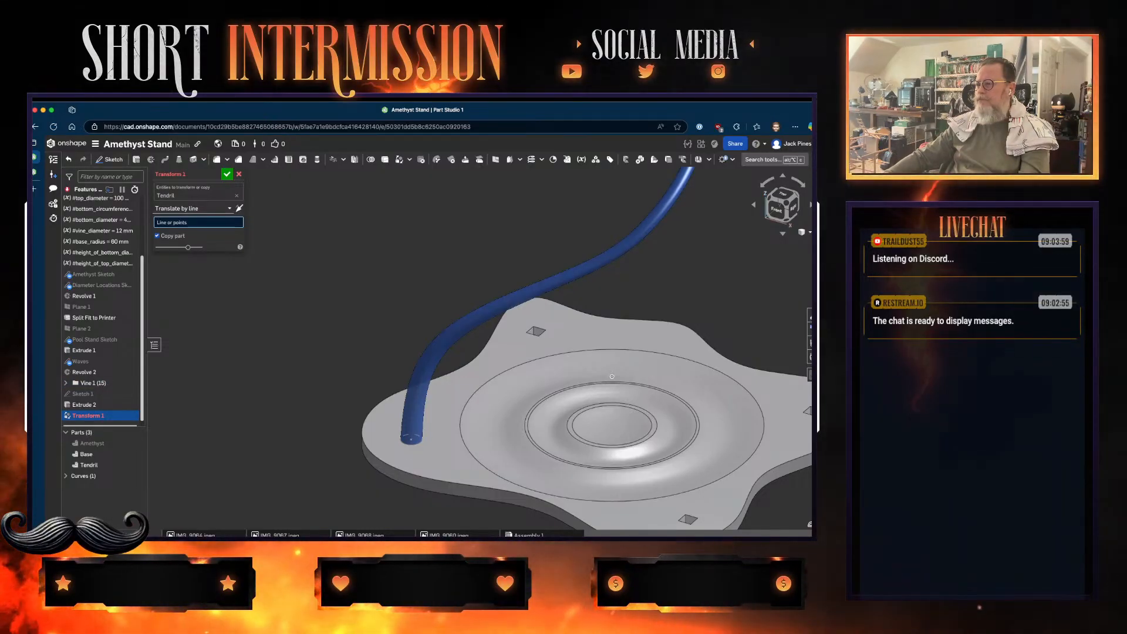
# - Pick a corner vertex of the Tendril's socket on the underside of the base as the translation's start point
pyautogui.scroll(-2, 420, 441)
pyautogui.scroll(3, 421, 452)
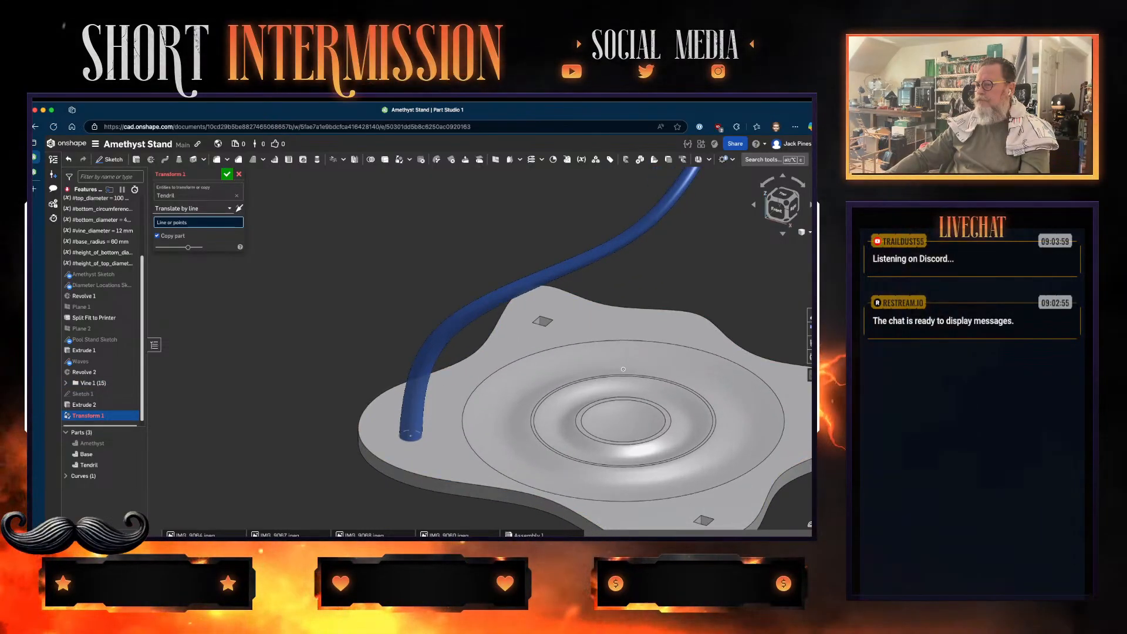
pyautogui.moveTo(422, 452); pyautogui.dragTo(397, 408, button='middle')
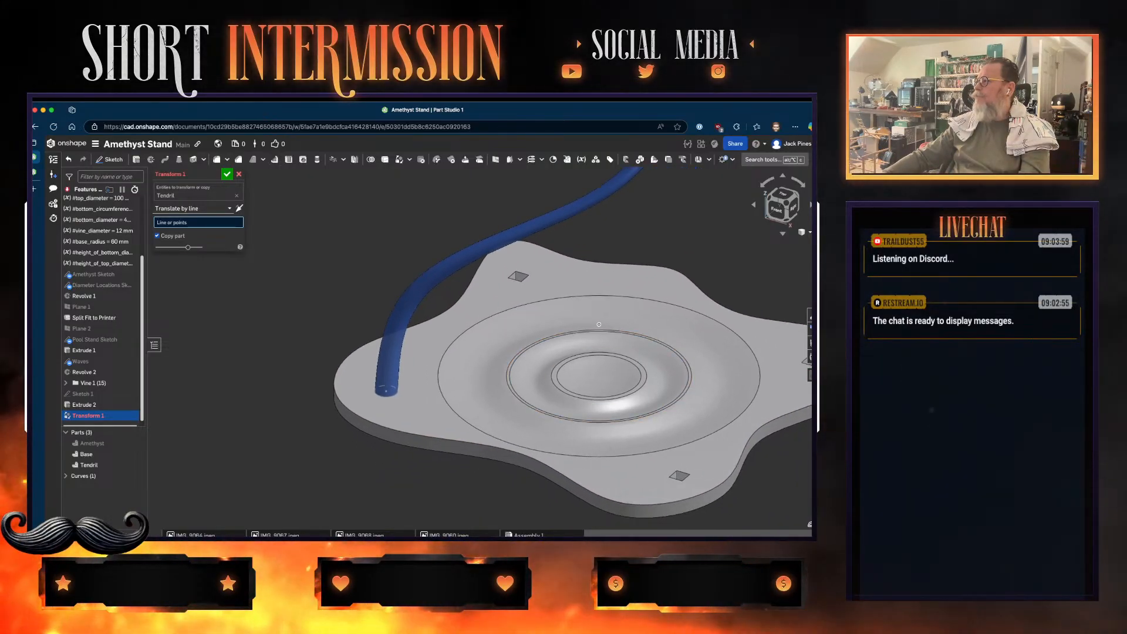
pyautogui.click(781, 196)
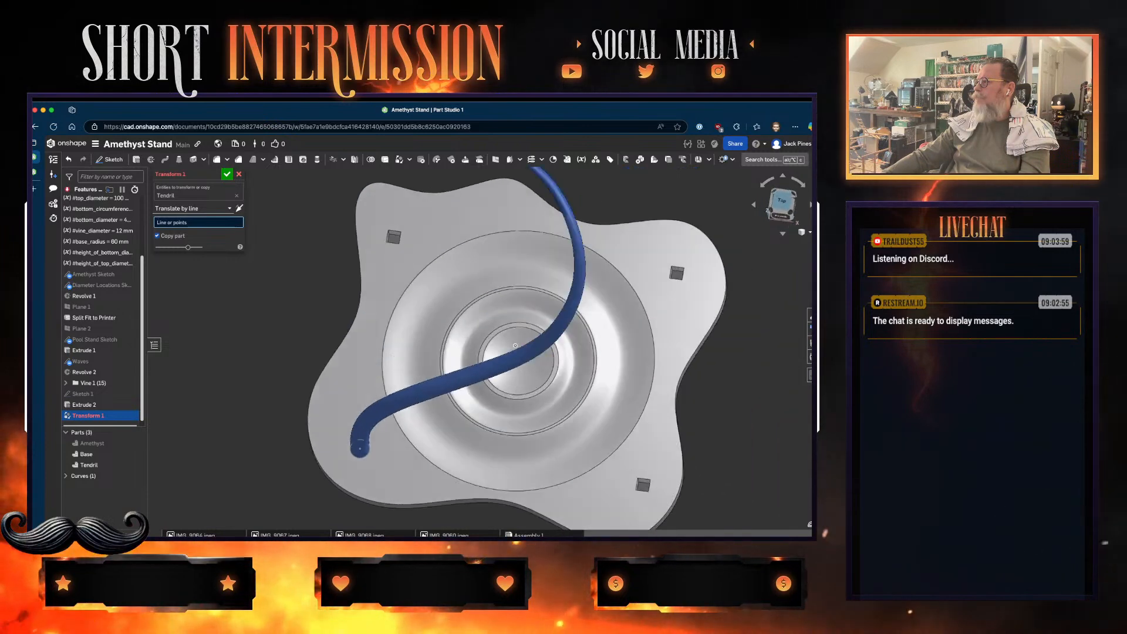
pyautogui.hotkey('shift', '1')
pyautogui.hotkey('shift', '6')
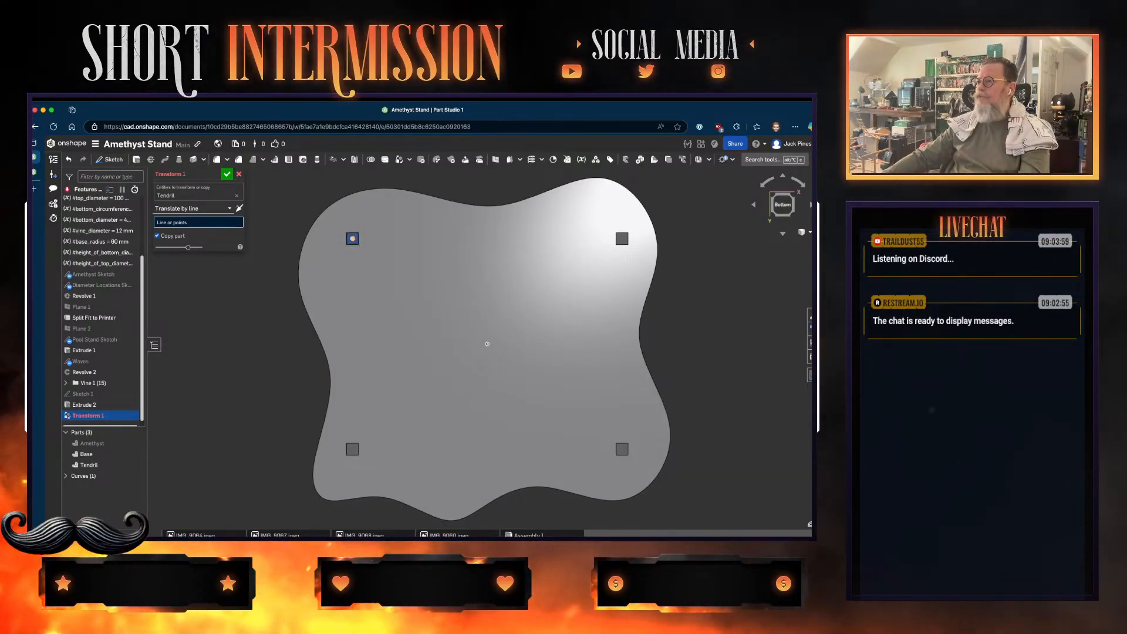
pyautogui.scroll(10, 352, 238)
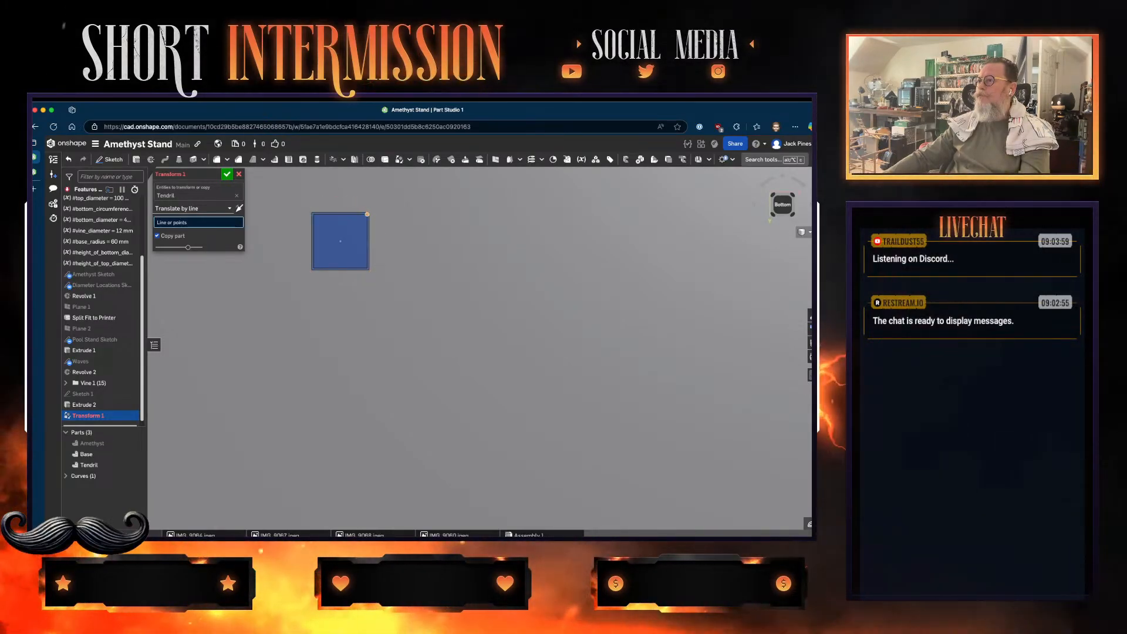
pyautogui.click(368, 212)
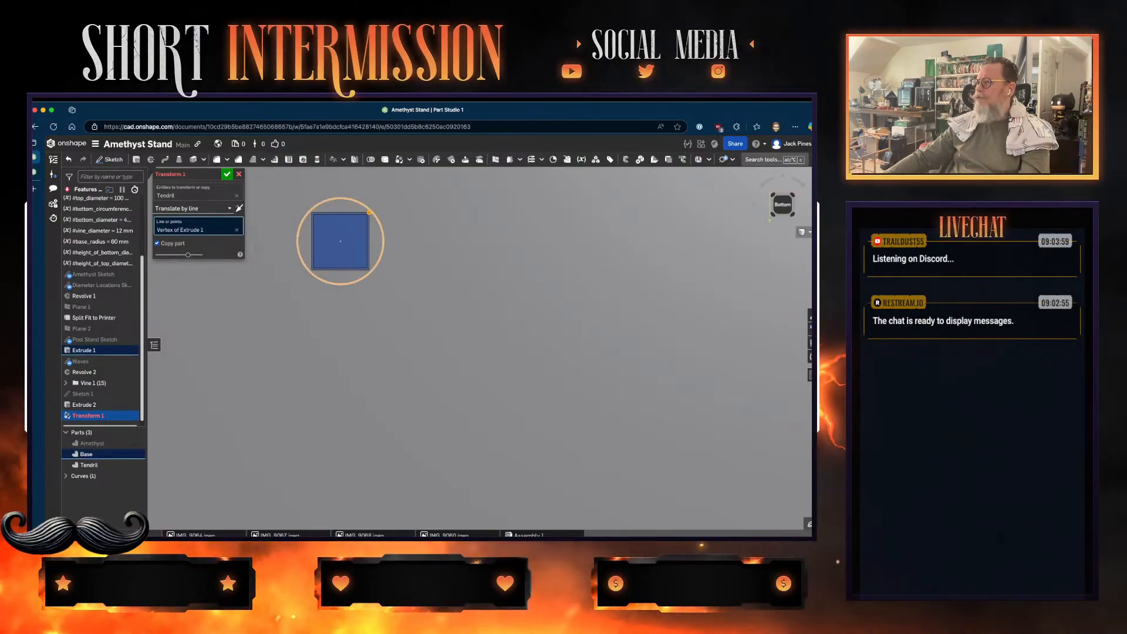
# - Use the matching corner of the adjacent socket along the same side as the end point and accept the Tendril copy
pyautogui.scroll(-2, 687, 315)
pyautogui.scroll(-1, 686, 315)
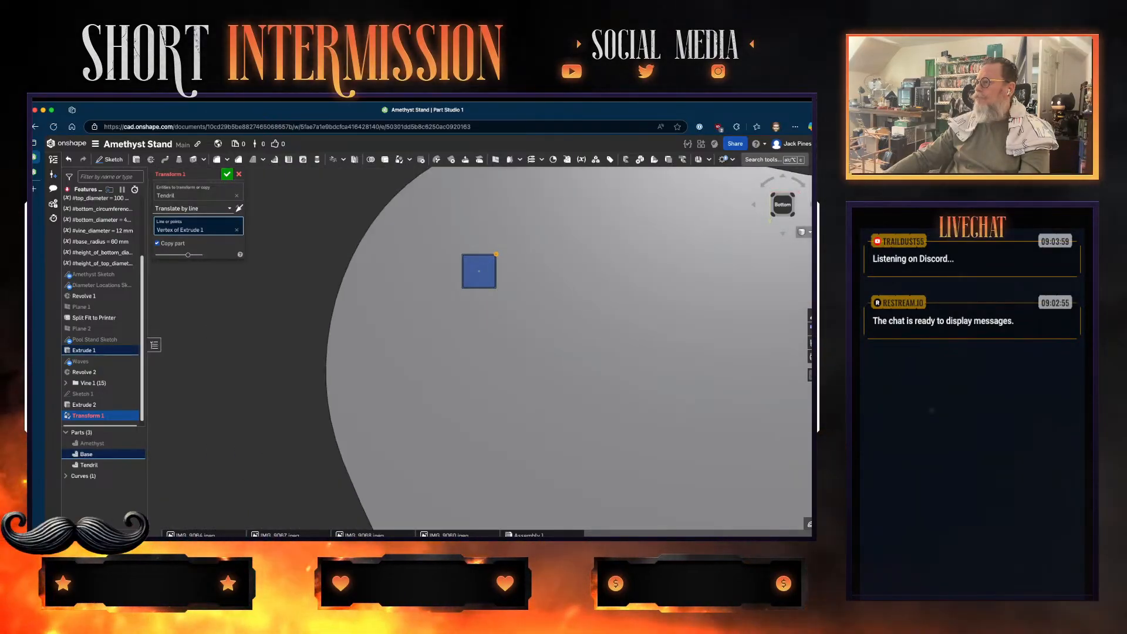
pyautogui.moveTo(522, 297); pyautogui.dragTo(252, 346, button='middle')
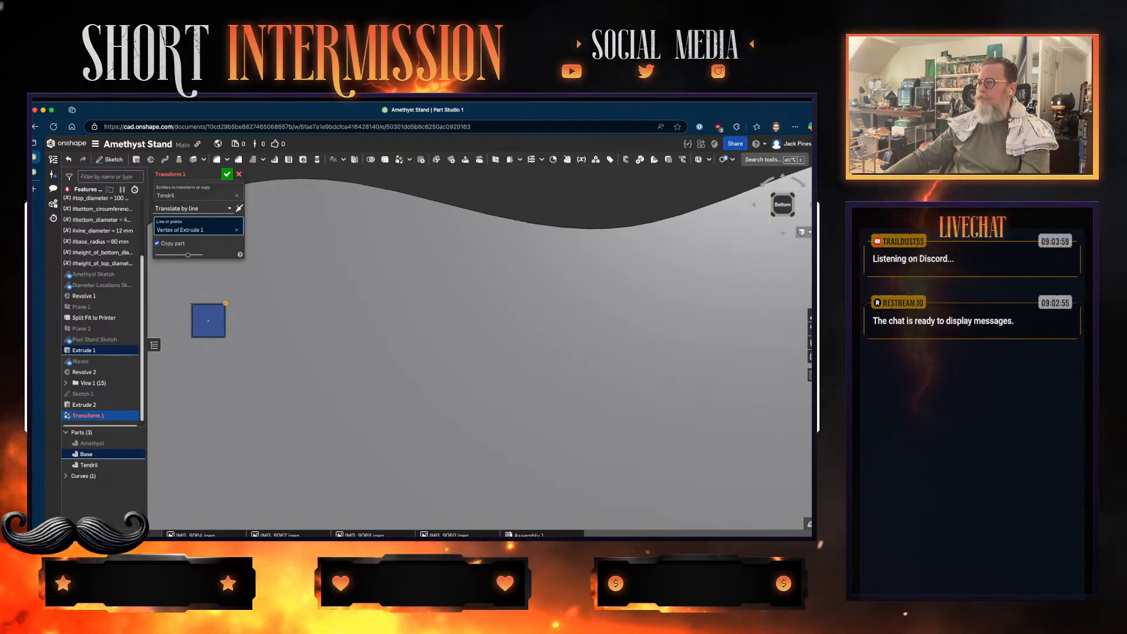
pyautogui.scroll(-1, 252, 346)
pyautogui.scroll(-2, 223, 348)
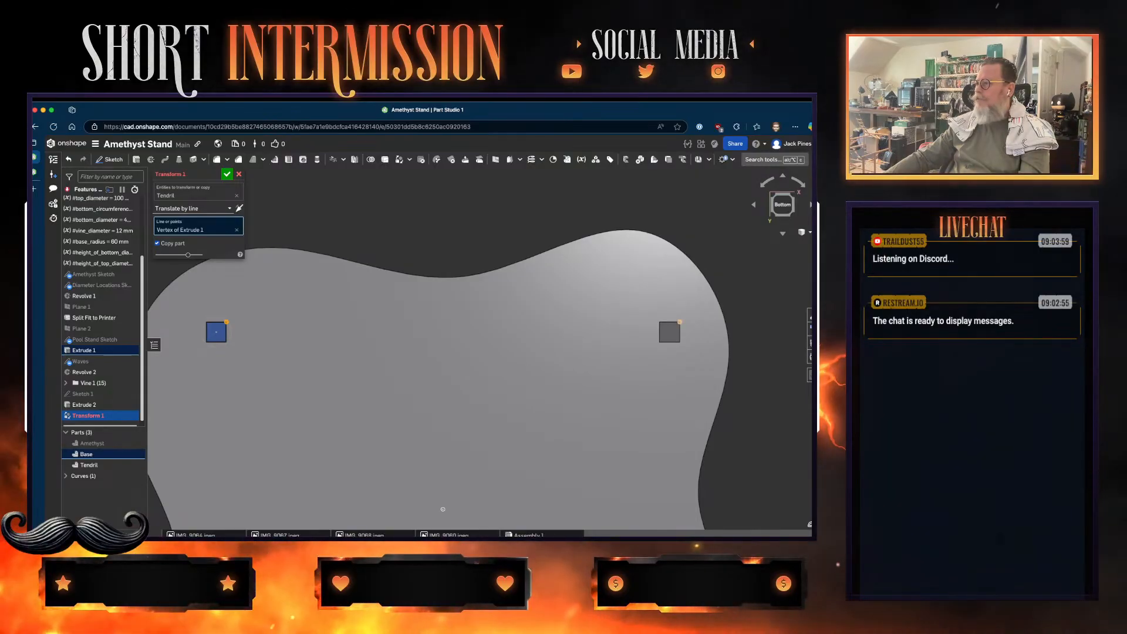
pyautogui.click(679, 321)
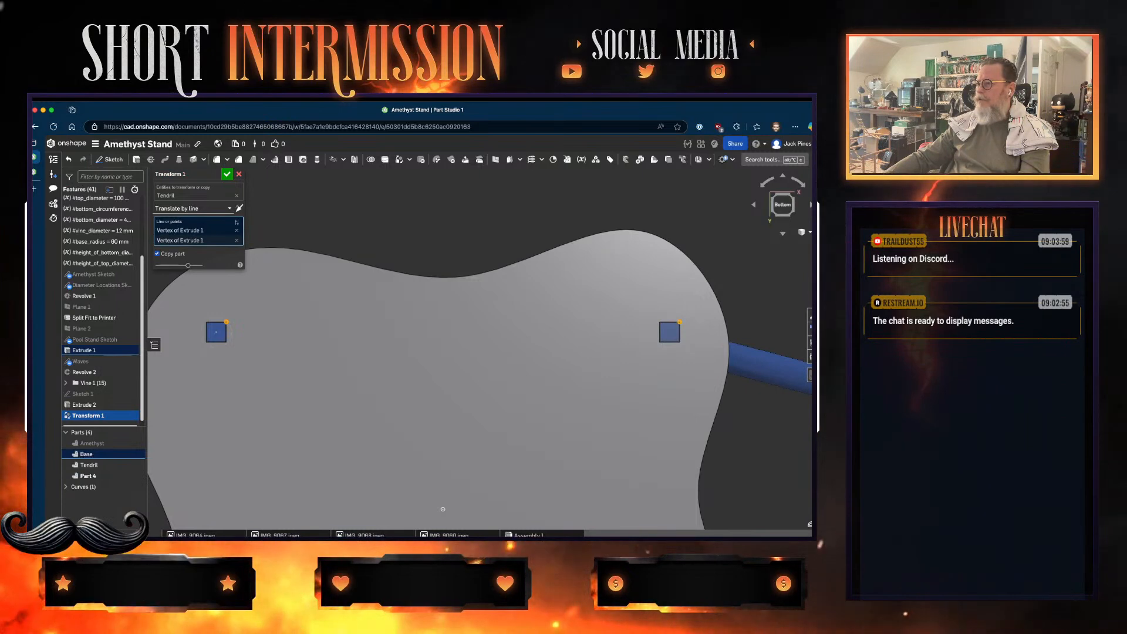
pyautogui.scroll(3, 718, 293)
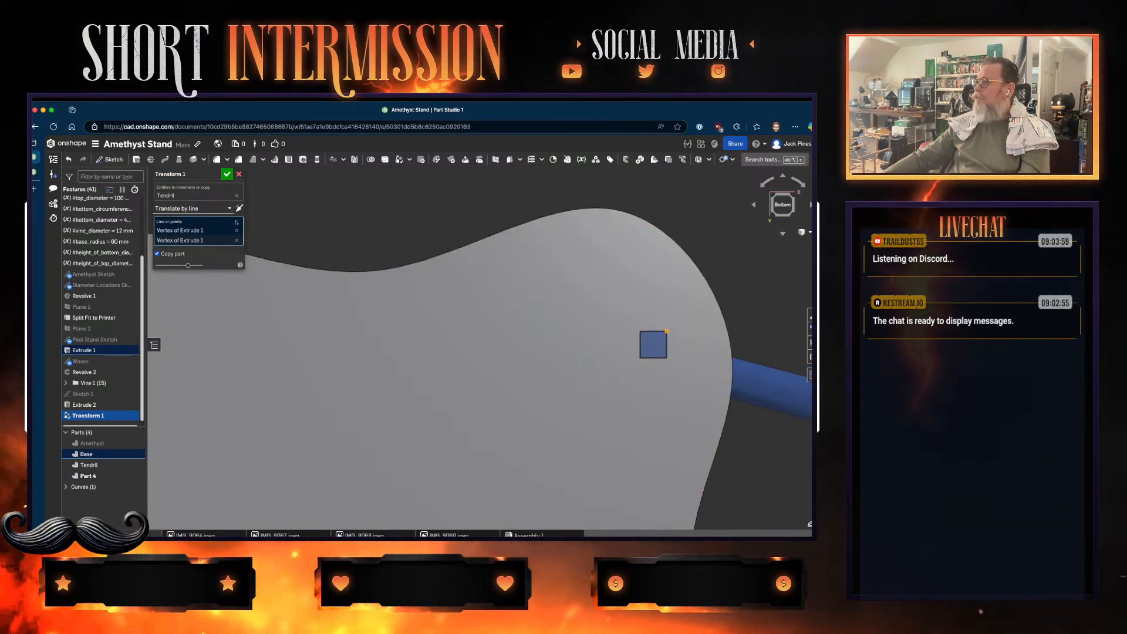
pyautogui.press('f')
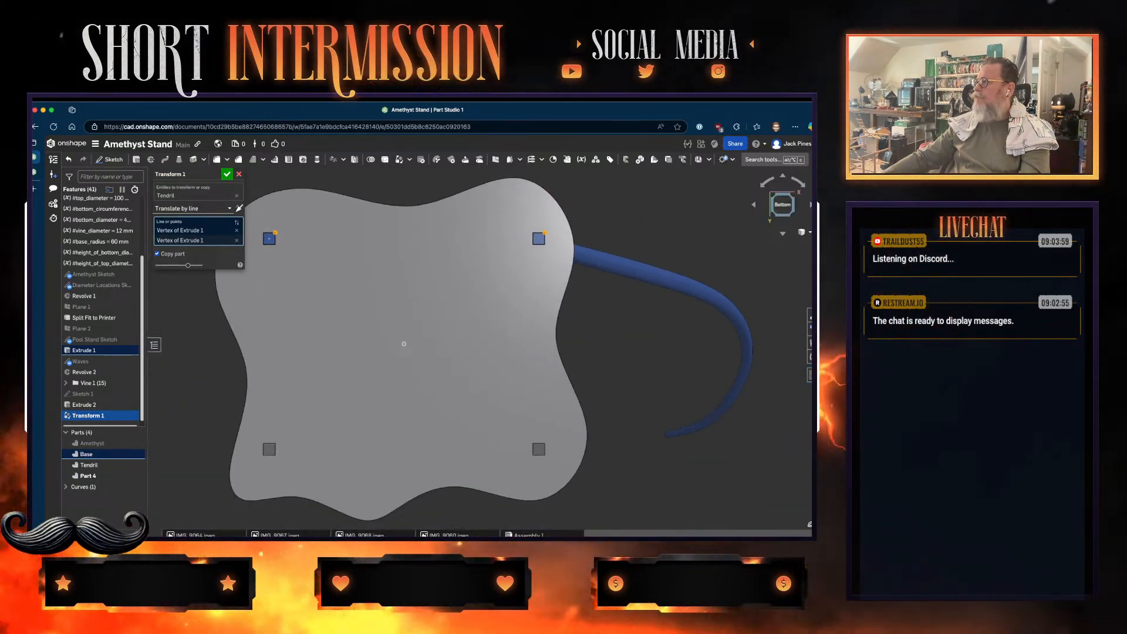
pyautogui.hotkey('shift', '5')
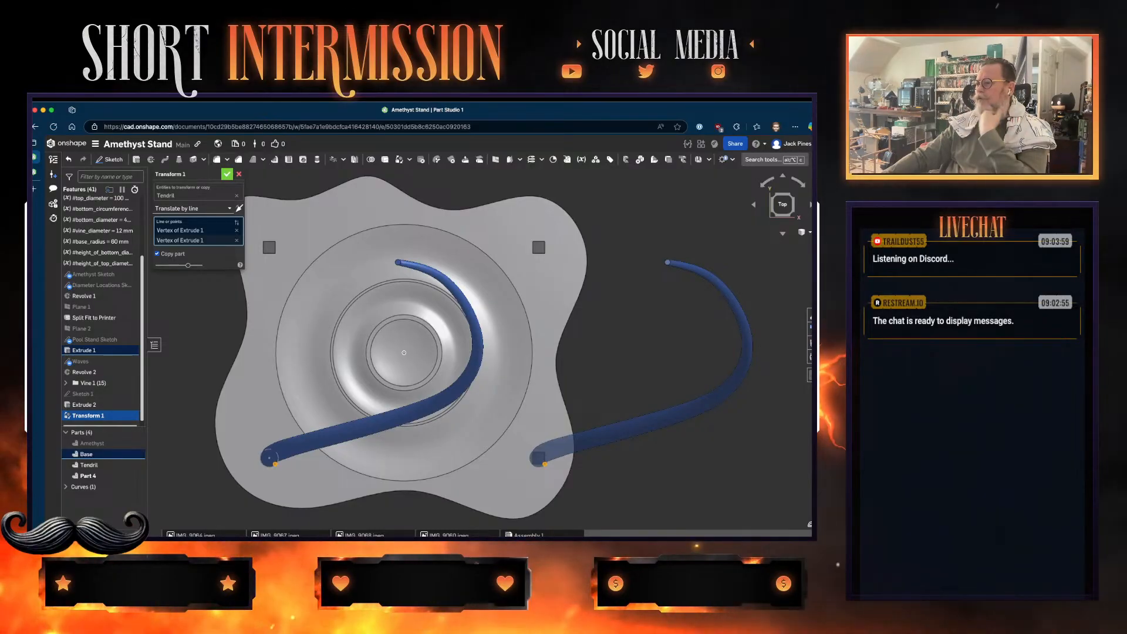
pyautogui.press('Return')
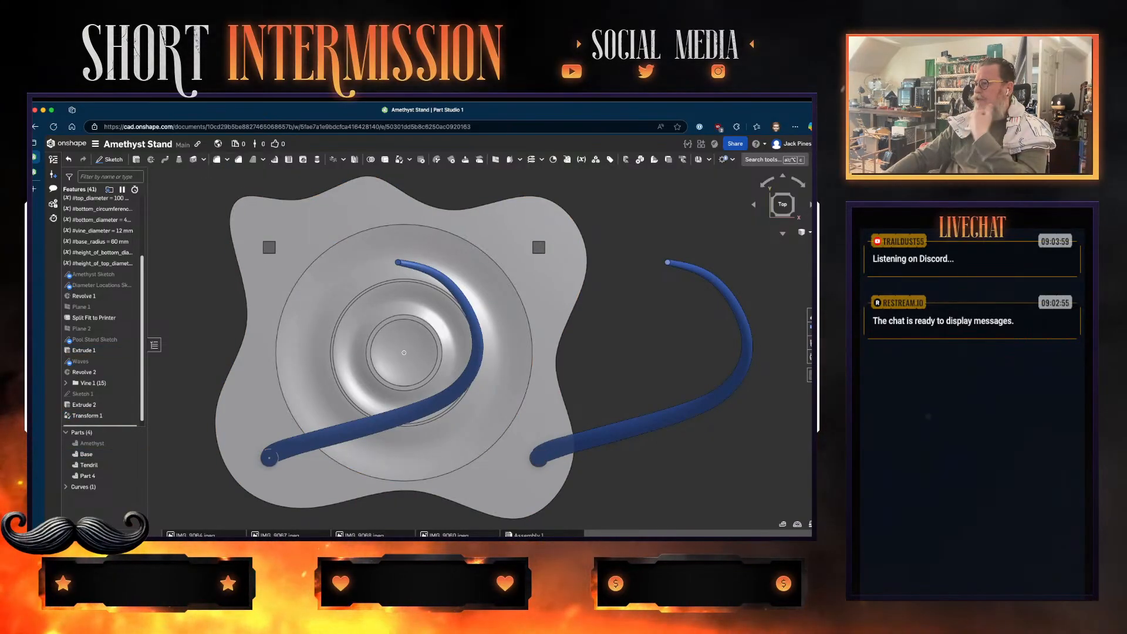
# - Select the copied Tendril and search the tools for a rotate or transform command
pyautogui.click(645, 422)
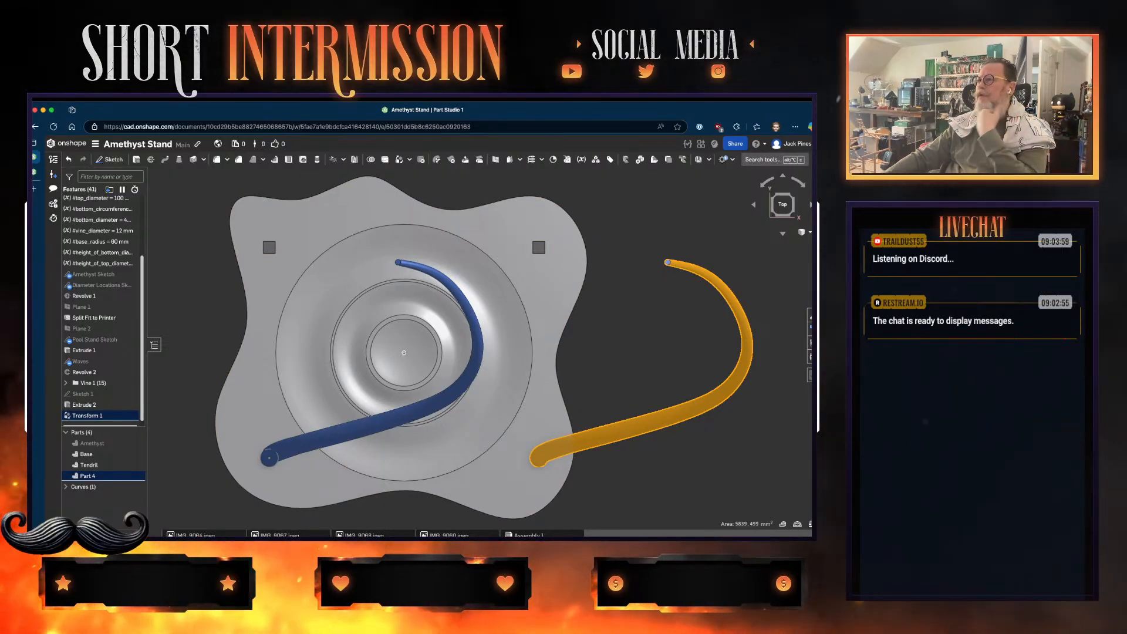
pyautogui.hotkey('alt', 'c')
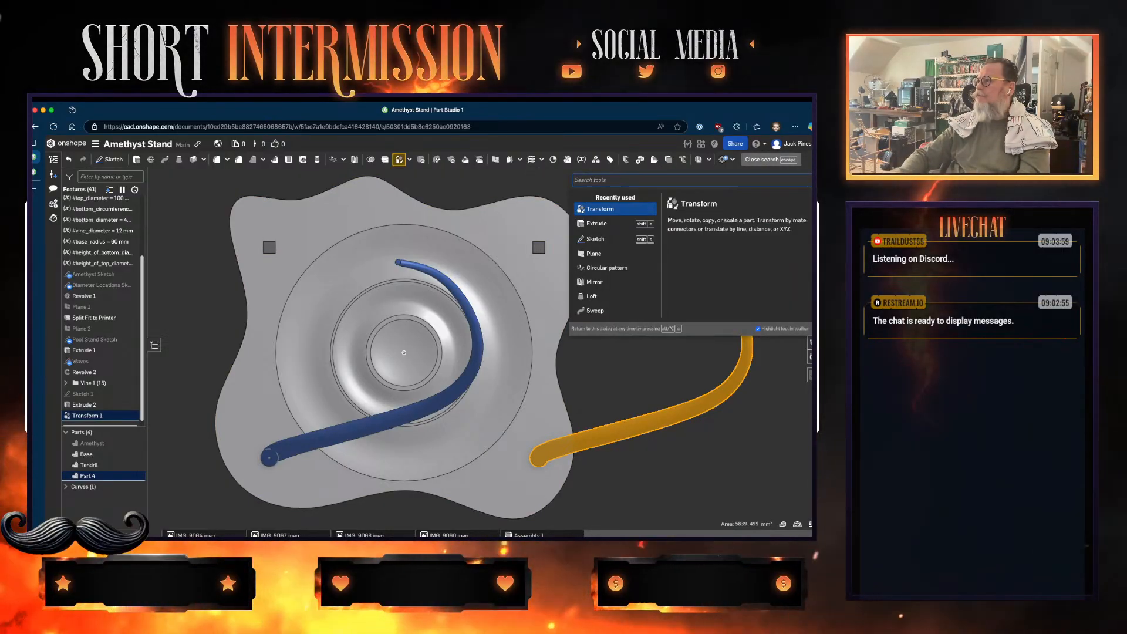
pyautogui.write('rota')
pyautogui.press('BackSpace')
pyautogui.press('BackSpace')
pyautogui.press('BackSpace')
pyautogui.press('BackSpace')
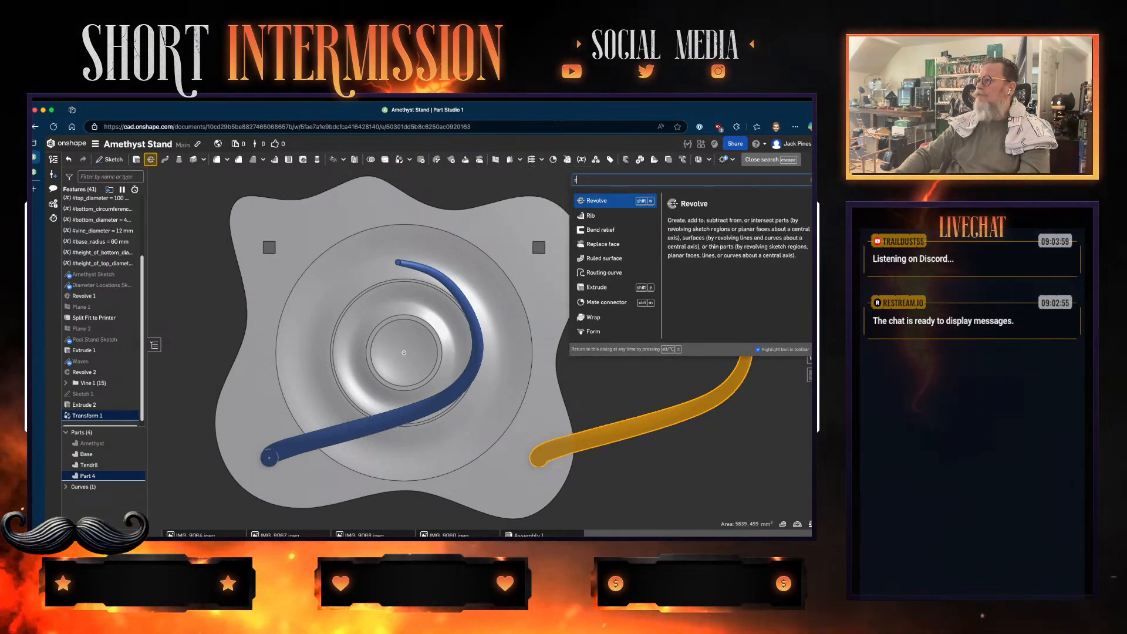
pyautogui.write('re')
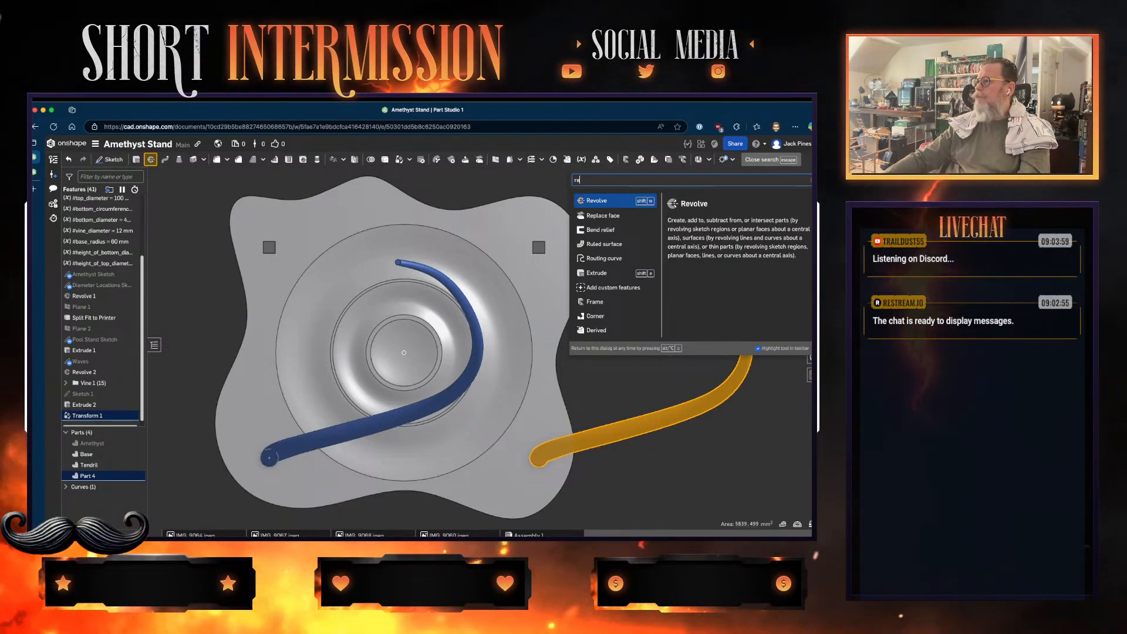
pyautogui.press('BackSpace')
pyautogui.press('BackSpace')
pyautogui.write('tra')
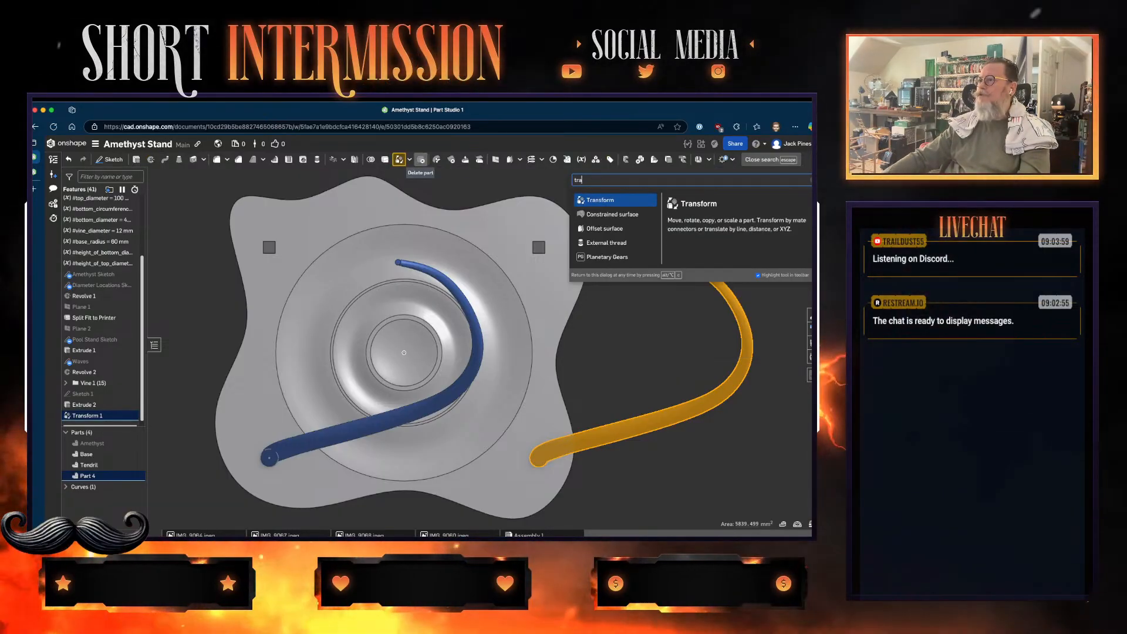
# - Rotate the copied Tendril 90 degrees with a Transform, using the round edge at its lower end as the axis
pyautogui.click(409, 159)
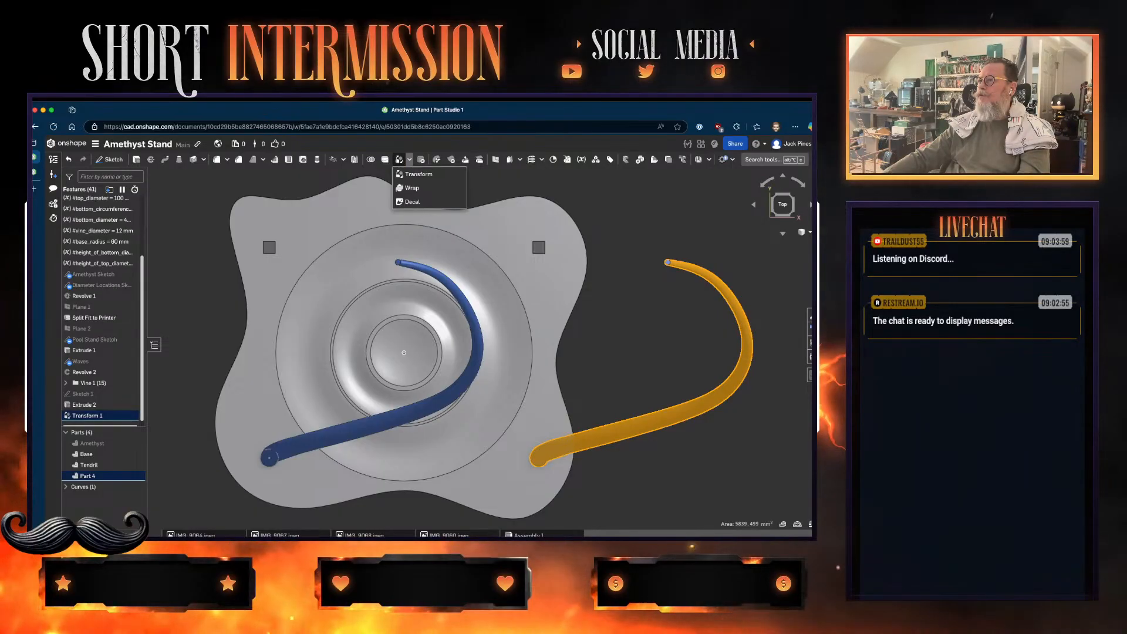
pyautogui.click(419, 174)
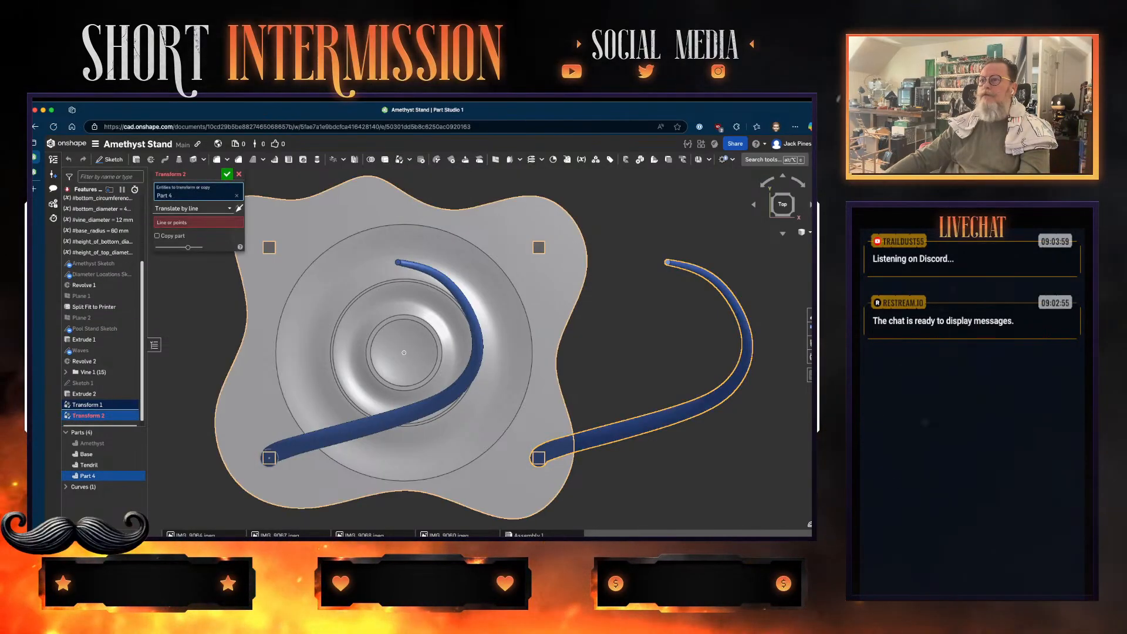
pyautogui.click(193, 208)
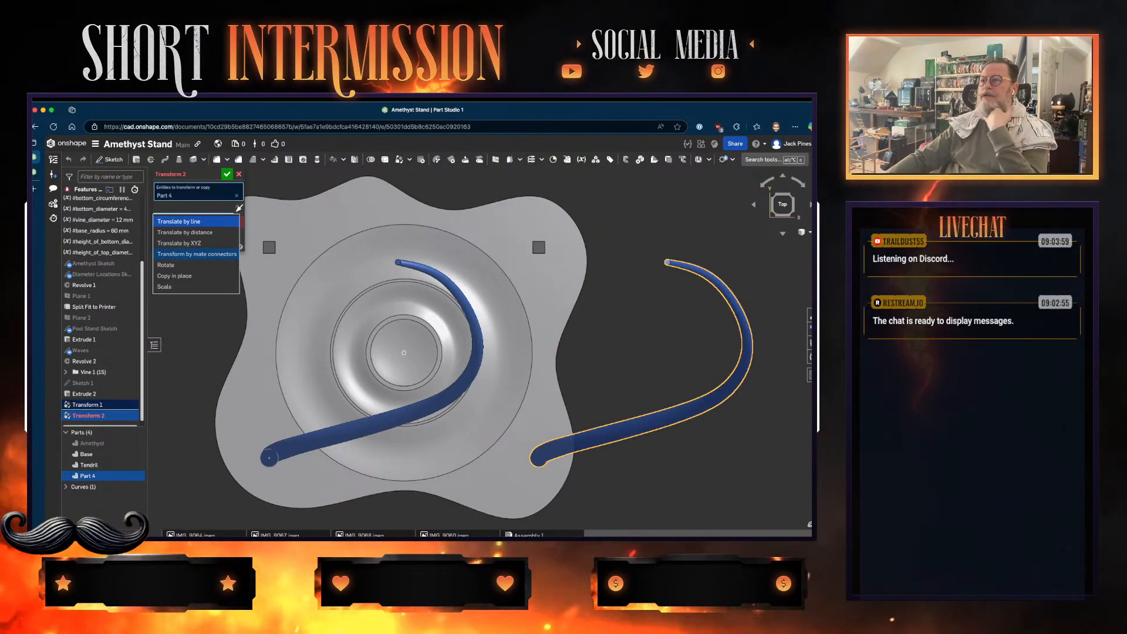
pyautogui.click(170, 265)
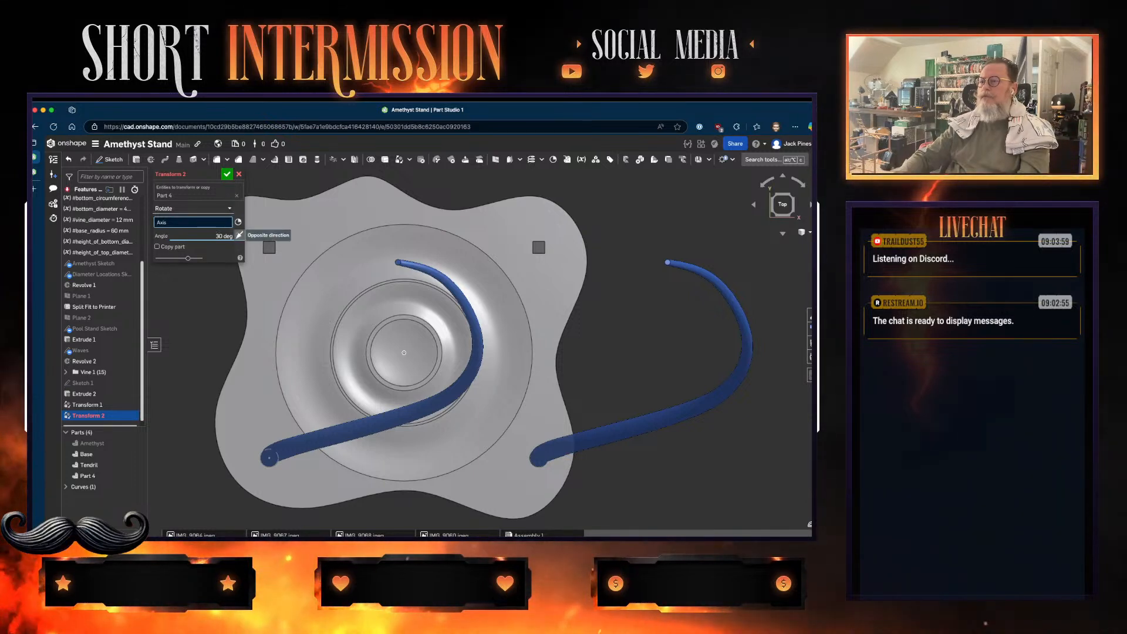
pyautogui.press('BackSpace')
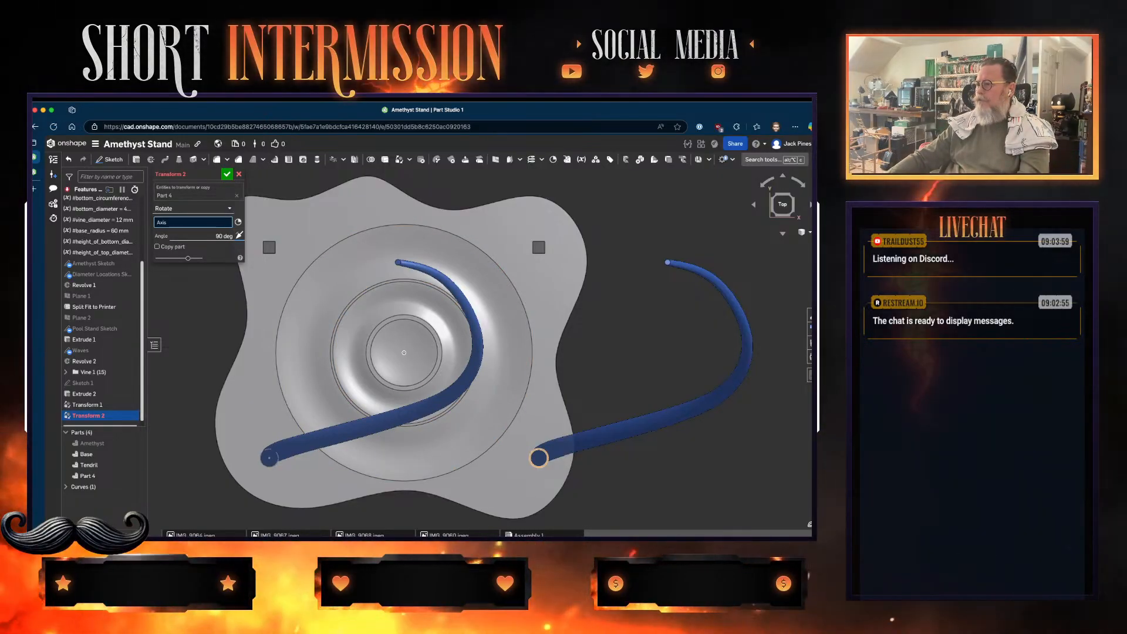
pyautogui.click(538, 457)
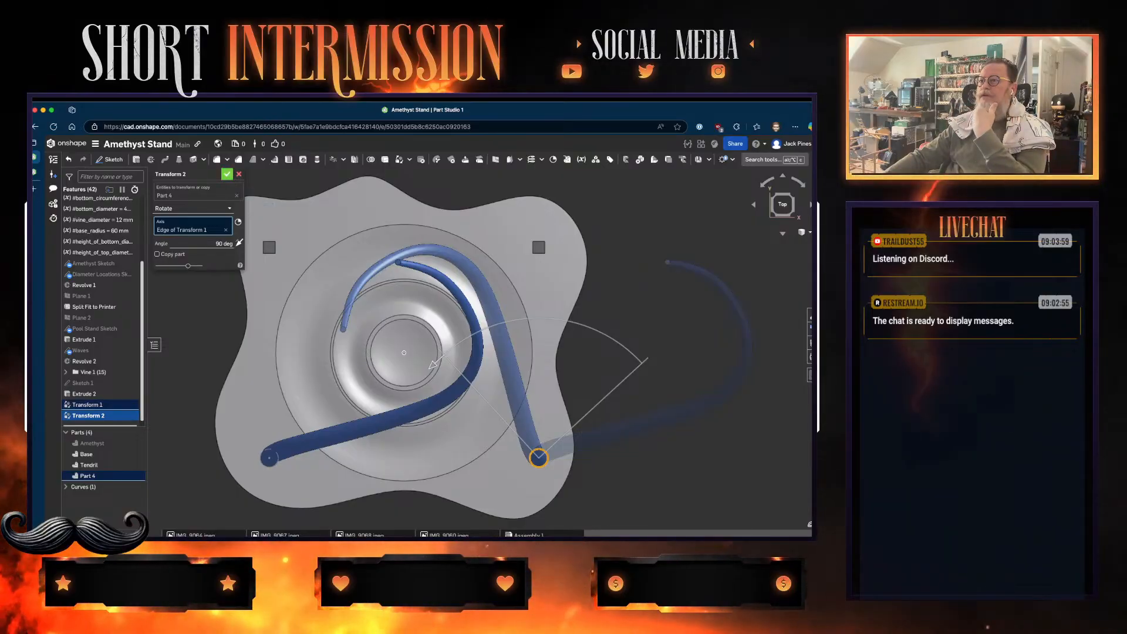
pyautogui.press('Return')
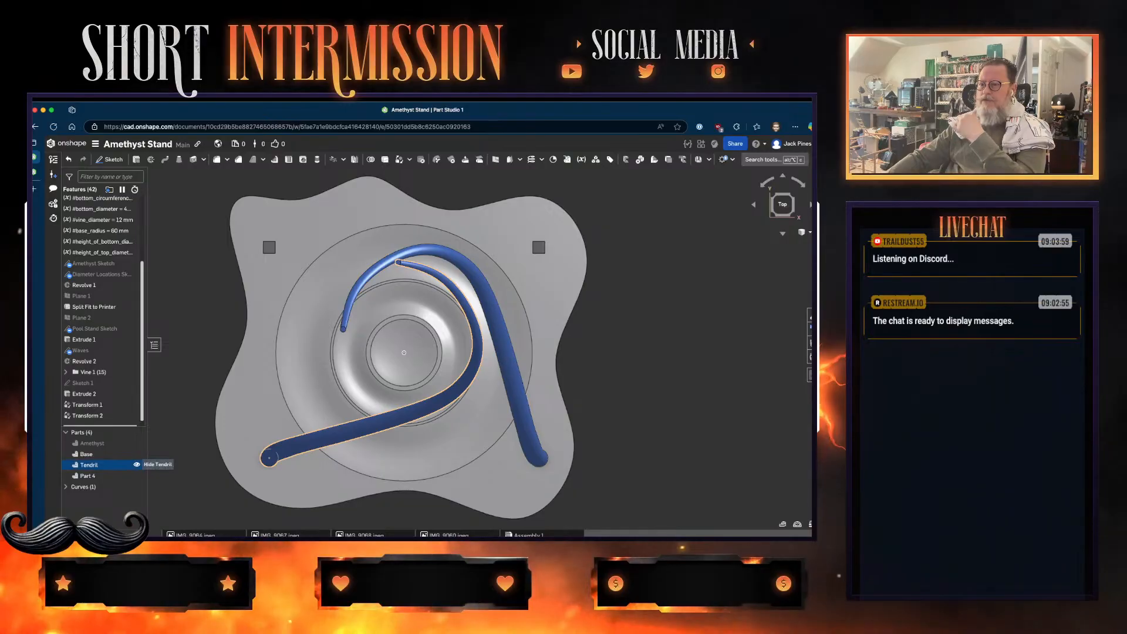
# - Show the Amethyst and examine from an angle how the two vines wrap around it
pyautogui.click(137, 443)
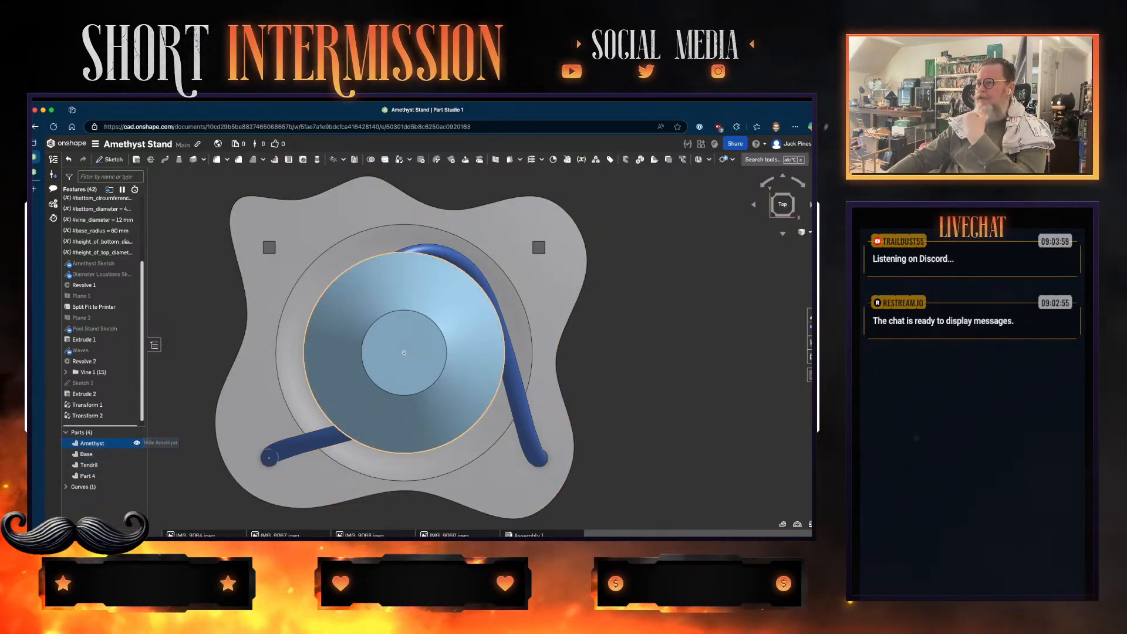
pyautogui.moveTo(403, 352); pyautogui.dragTo(429, 441, button='right')
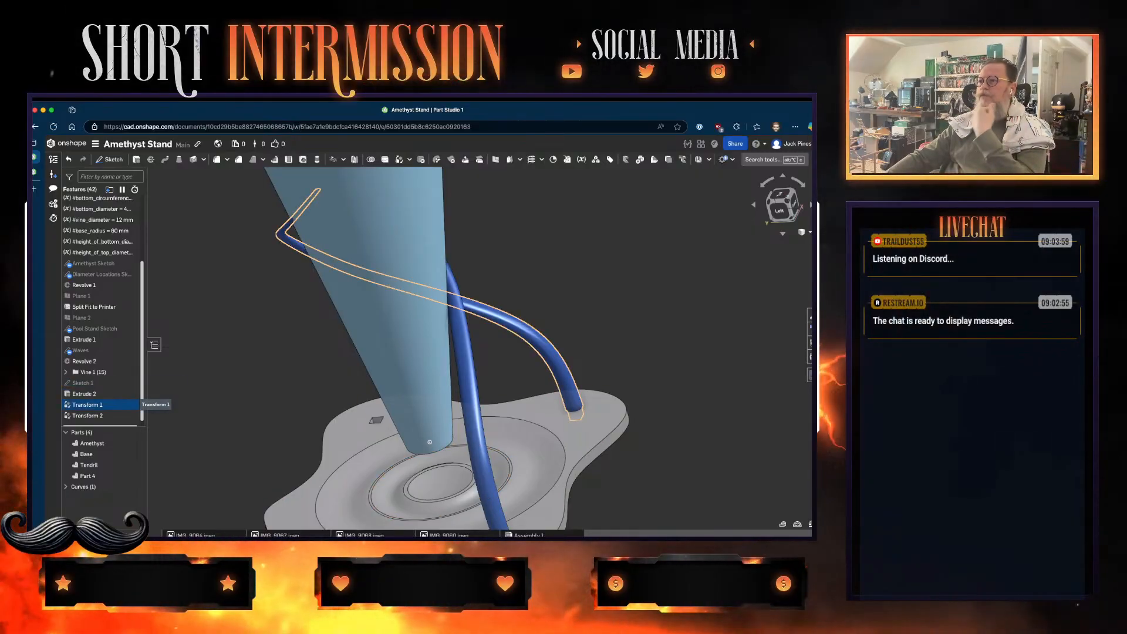
# - Hide the Amethyst and change the first Transform's end point to the matching corner of the diagonally opposite socket
pyautogui.doubleClick(88, 405)
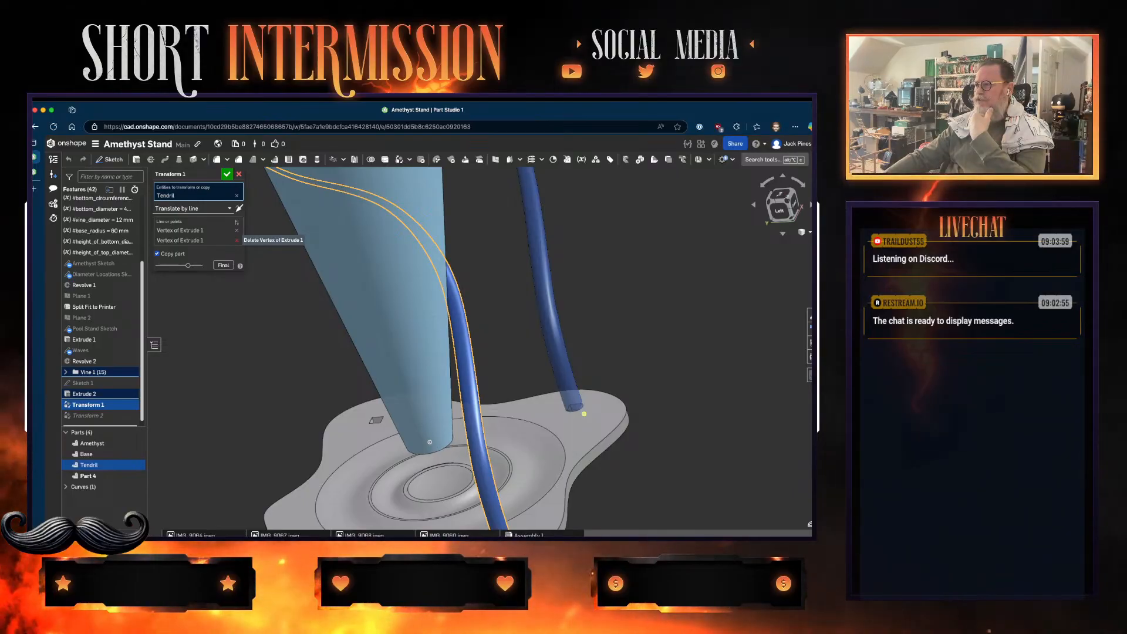
pyautogui.click(237, 240)
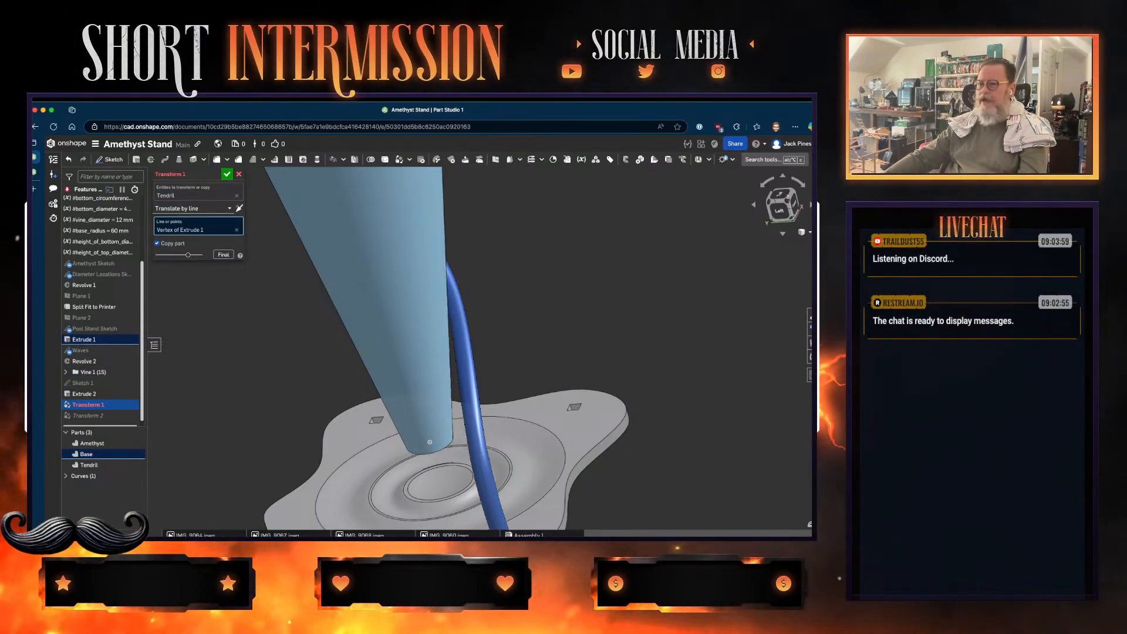
pyautogui.click(136, 442)
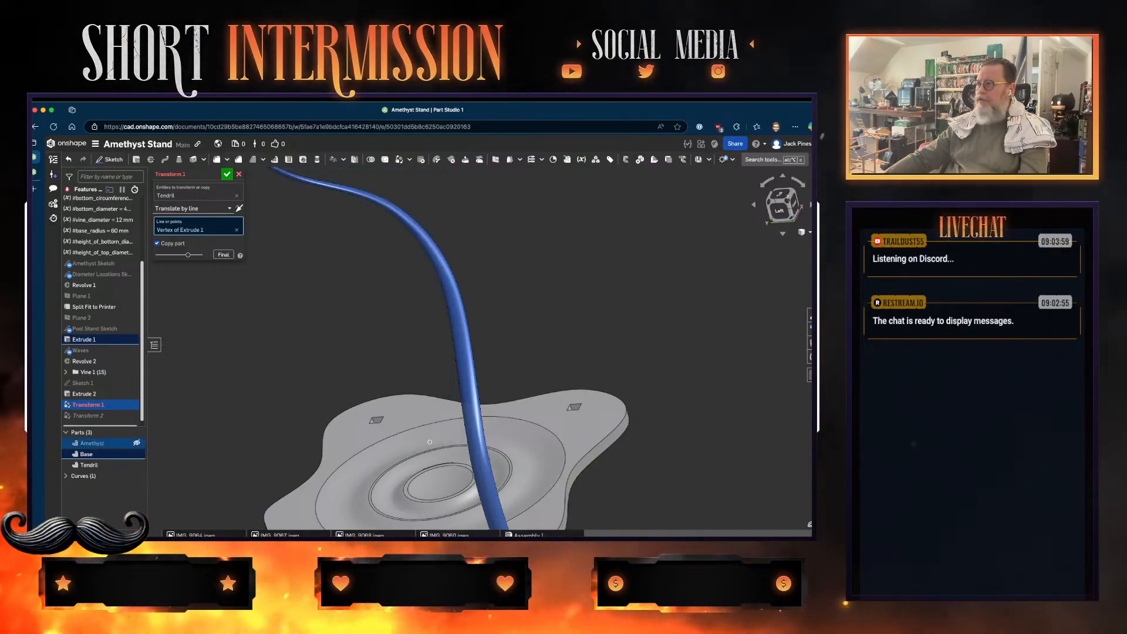
pyautogui.hotkey('shift', '5')
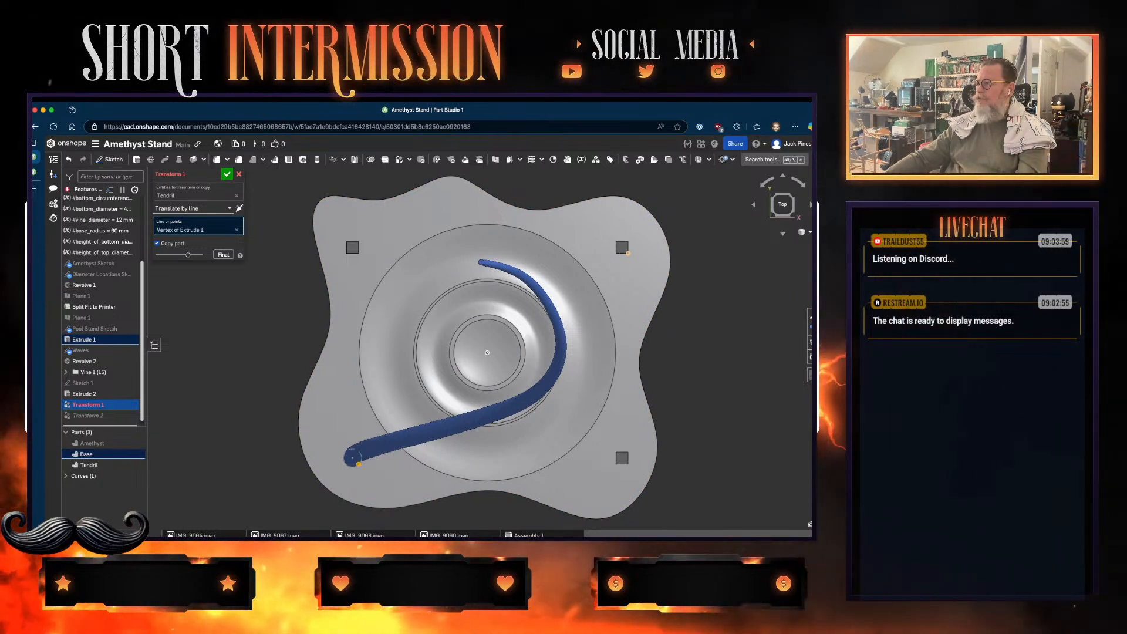
pyautogui.click(627, 253)
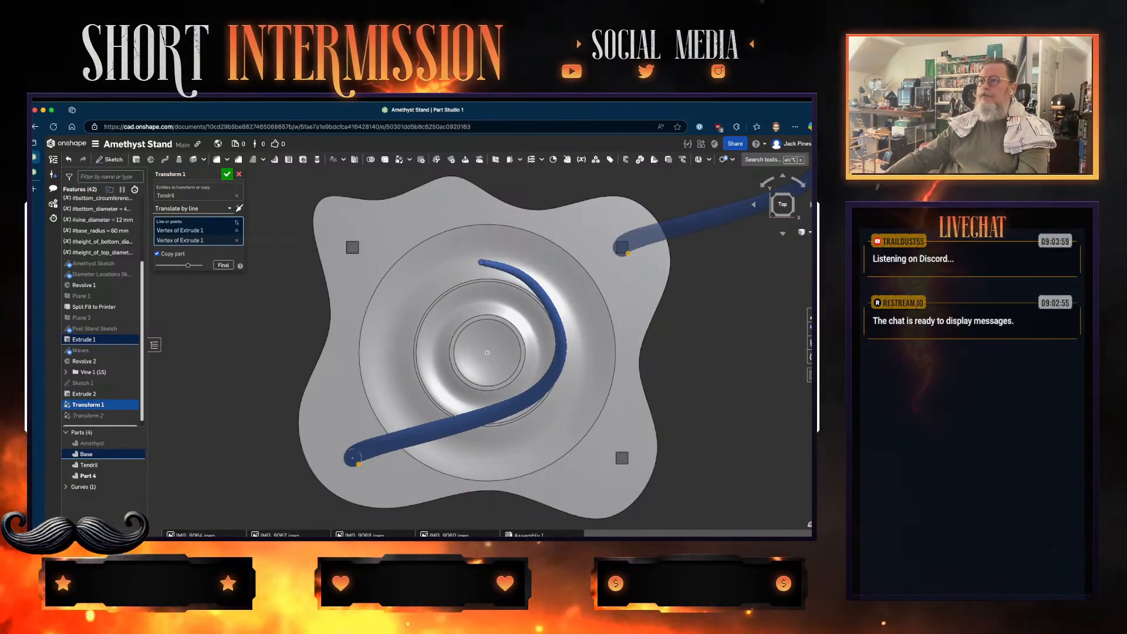
pyautogui.click(226, 174)
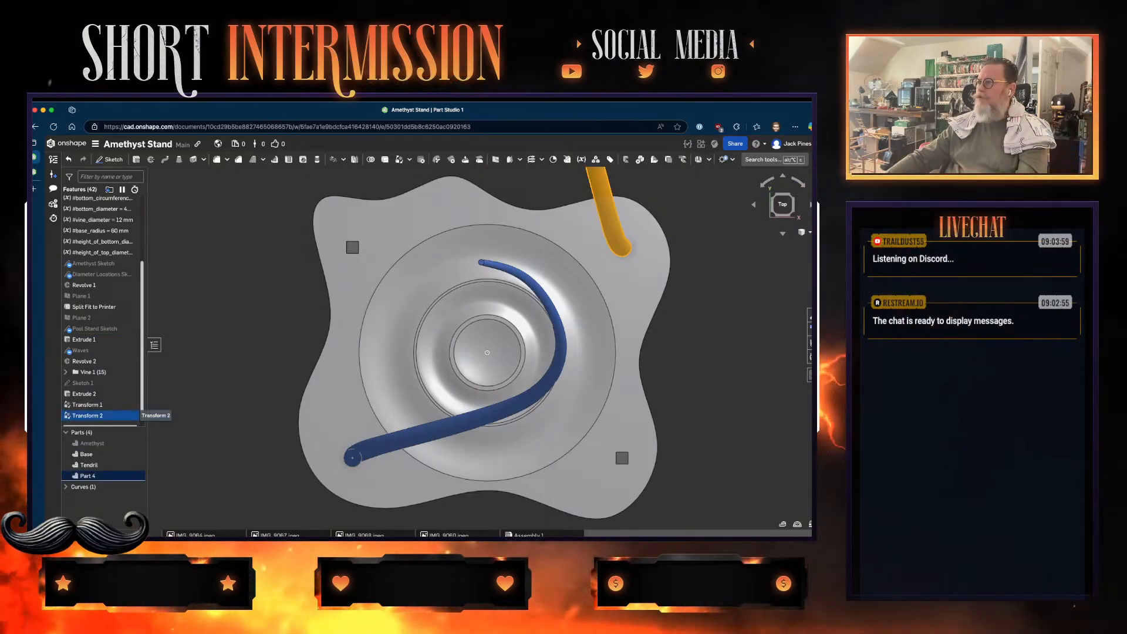
# - Change the rotation angle of the copied Tendril's second Transform to 180 degrees
pyautogui.doubleClick(103, 415)
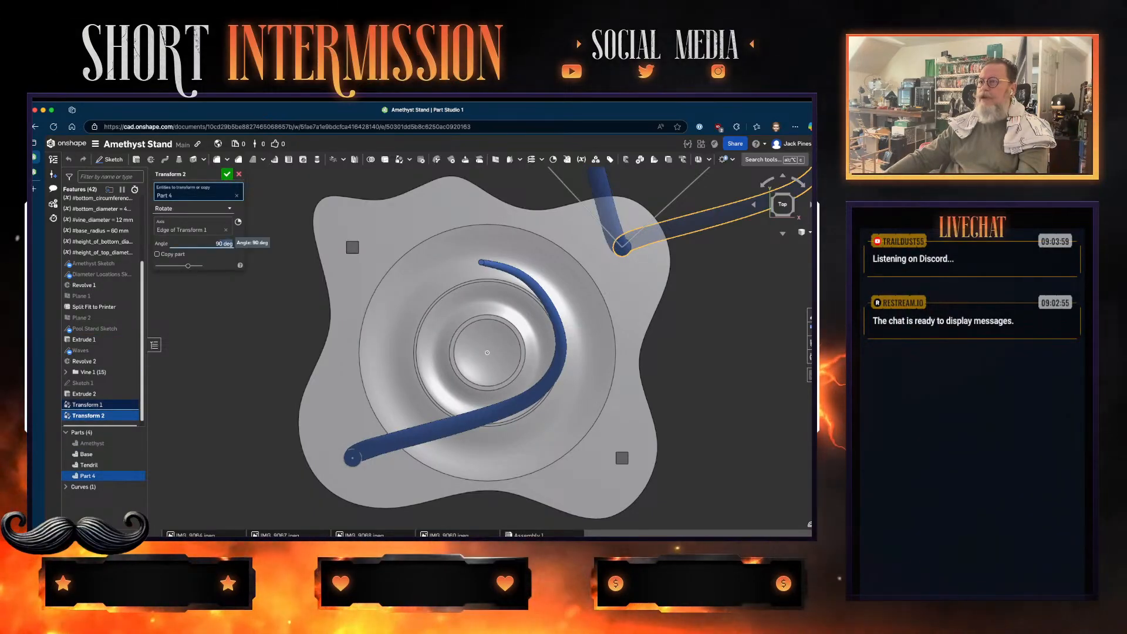
pyautogui.click(218, 243)
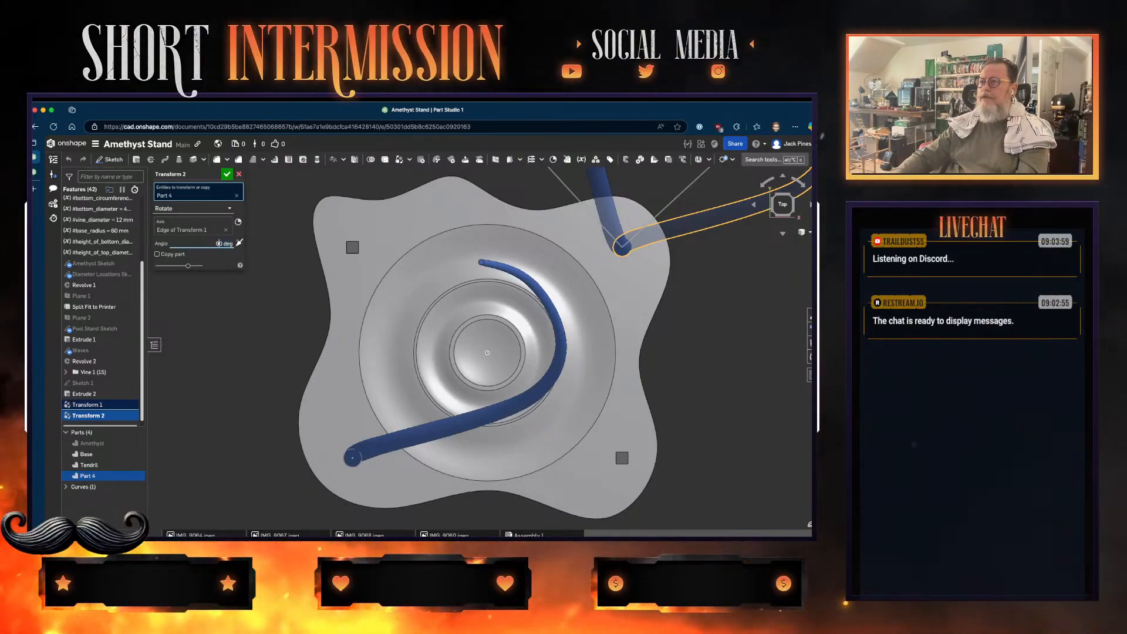
pyautogui.press('BackSpace')
pyautogui.write('1')
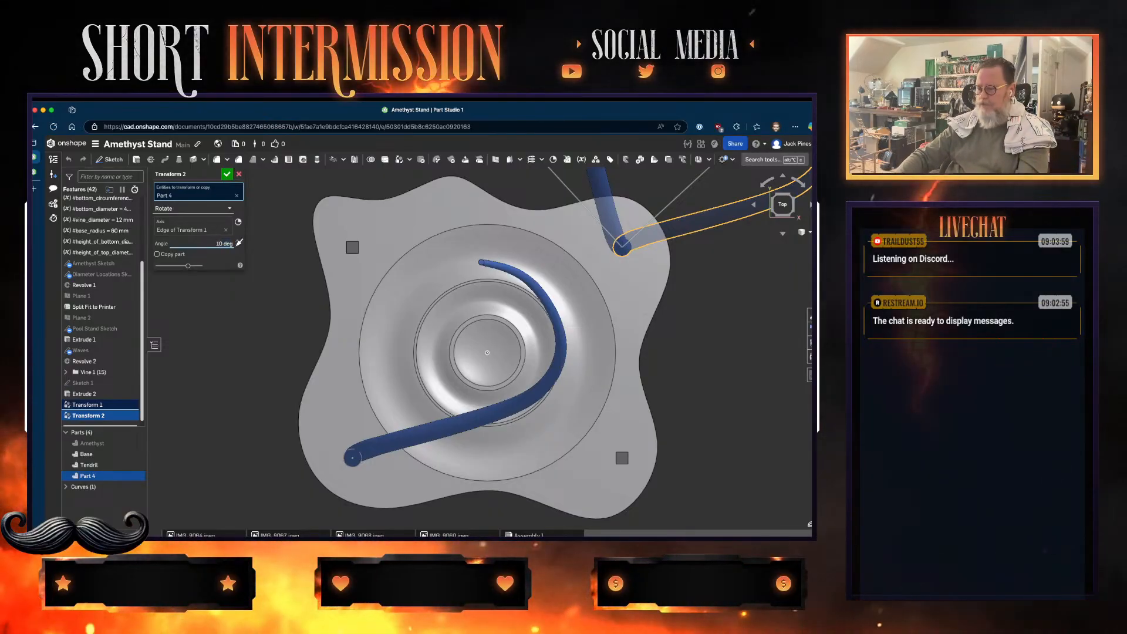
pyautogui.write('8')
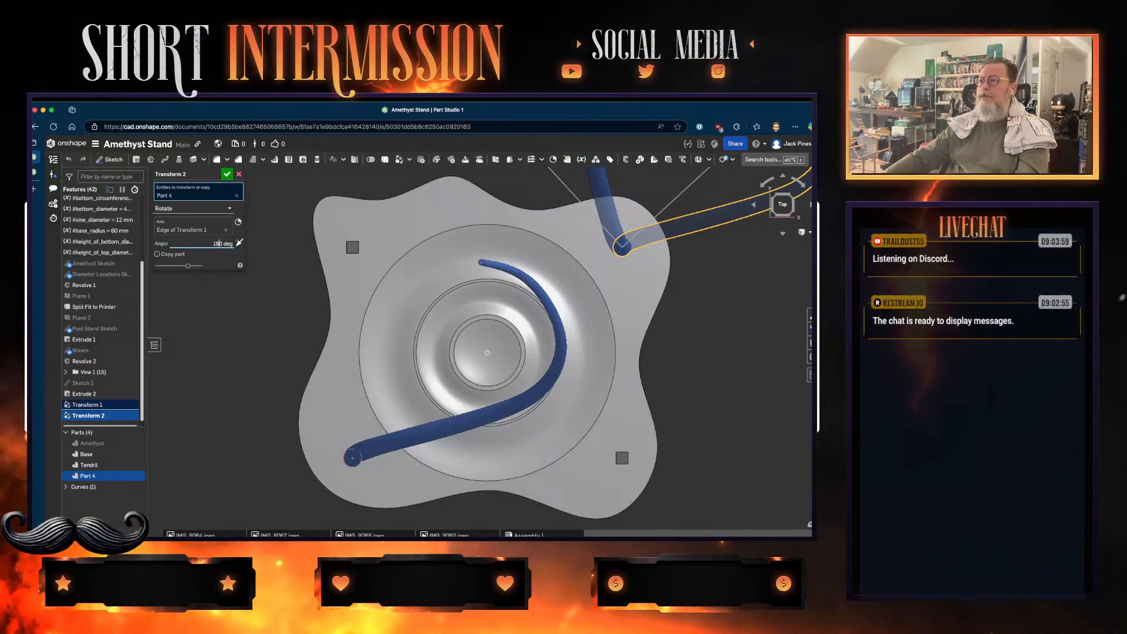
pyautogui.click(227, 174)
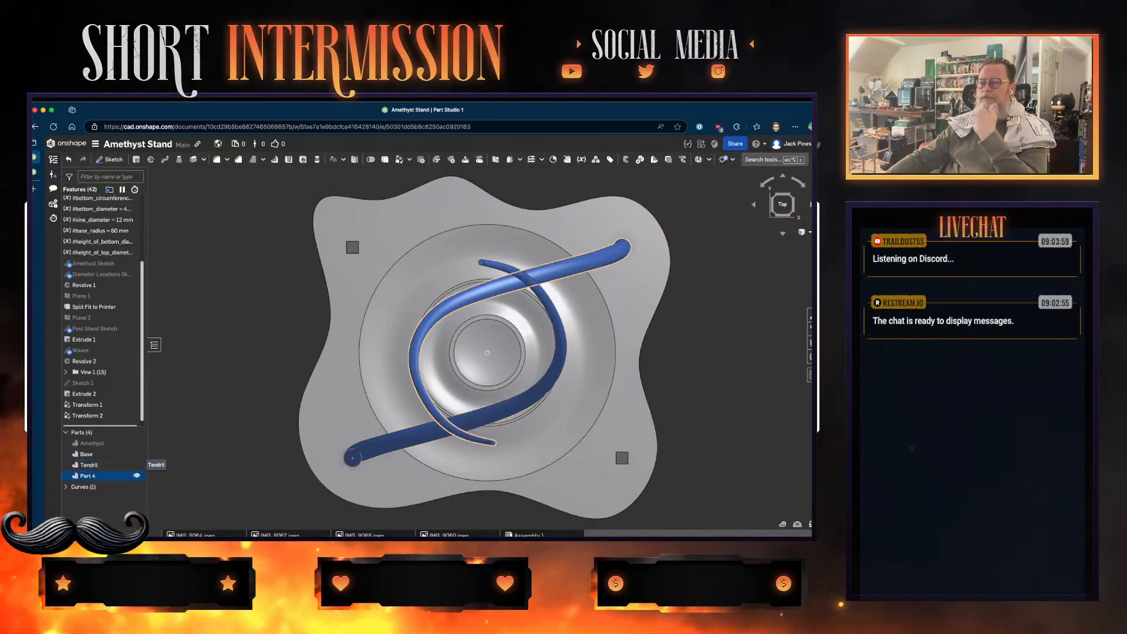
# - Show the Amethyst and examine how the two vines from diagonally opposite sockets wrap around it, checking the first Transform's settings
pyautogui.click(137, 443)
pyautogui.moveTo(487, 376); pyautogui.dragTo(500, 292, button='right')
pyautogui.moveTo(501, 415)
pyautogui.mouseDown(button='right')
pyautogui.moveTo(465, 345)
pyautogui.moveTo(497, 424)
pyautogui.moveTo(511, 388)
pyautogui.moveTo(499, 455)
pyautogui.moveTo(503, 410)
pyautogui.moveTo(466, 317)
pyautogui.moveTo(471, 450)
pyautogui.moveTo(473, 430)
pyautogui.moveTo(523, 435)
pyautogui.moveTo(474, 405)
pyautogui.mouseUp(button='right')
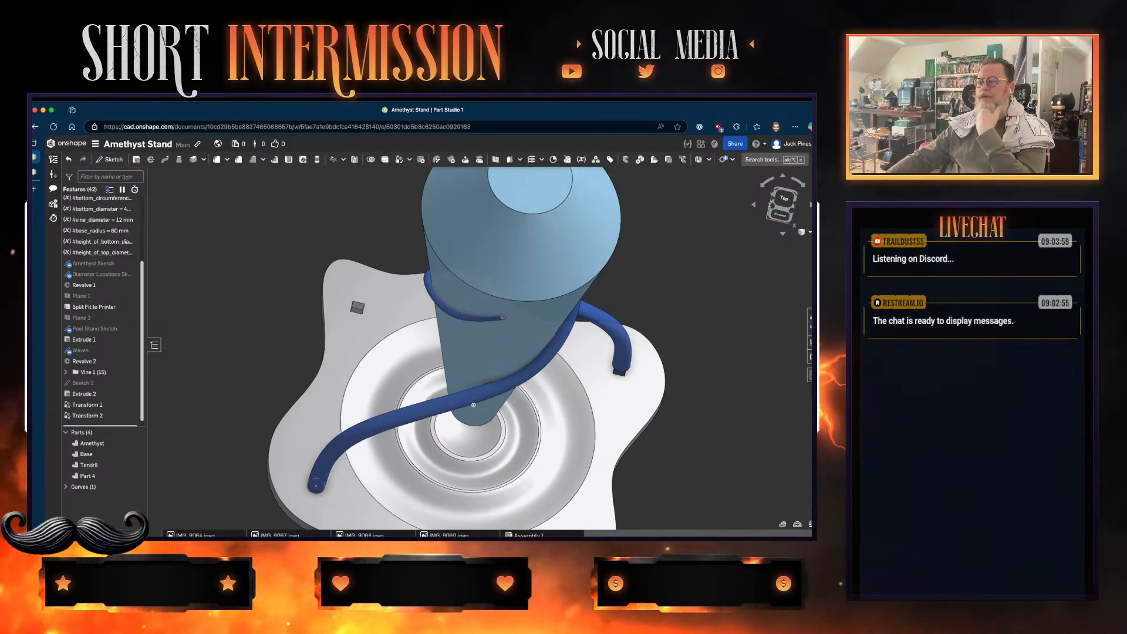
pyautogui.doubleClick(88, 405)
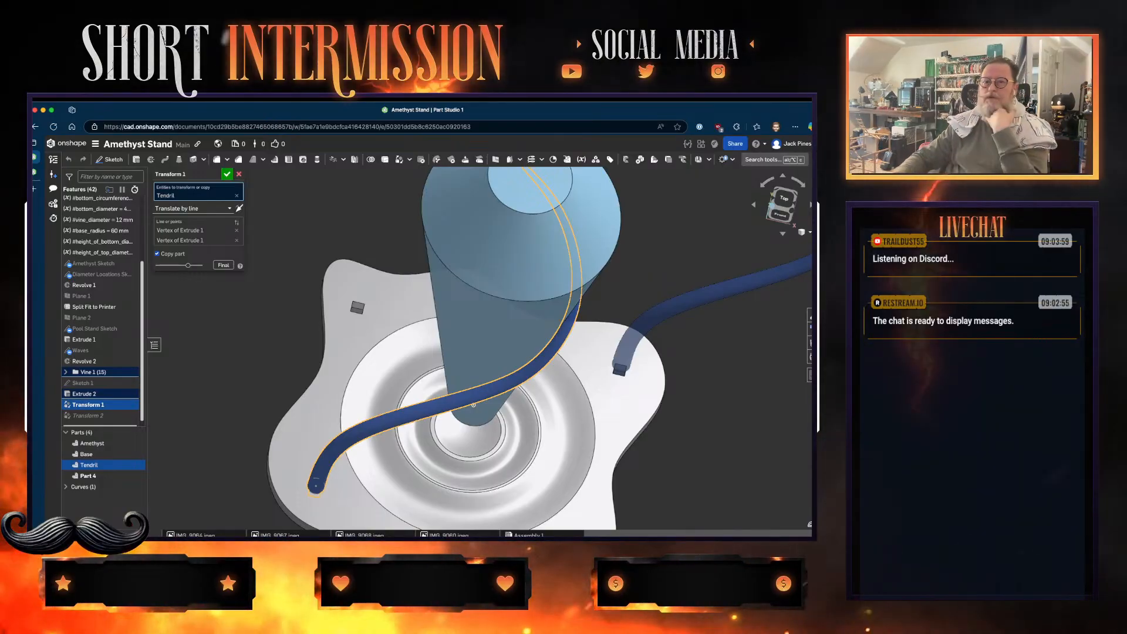
pyautogui.press('Return')
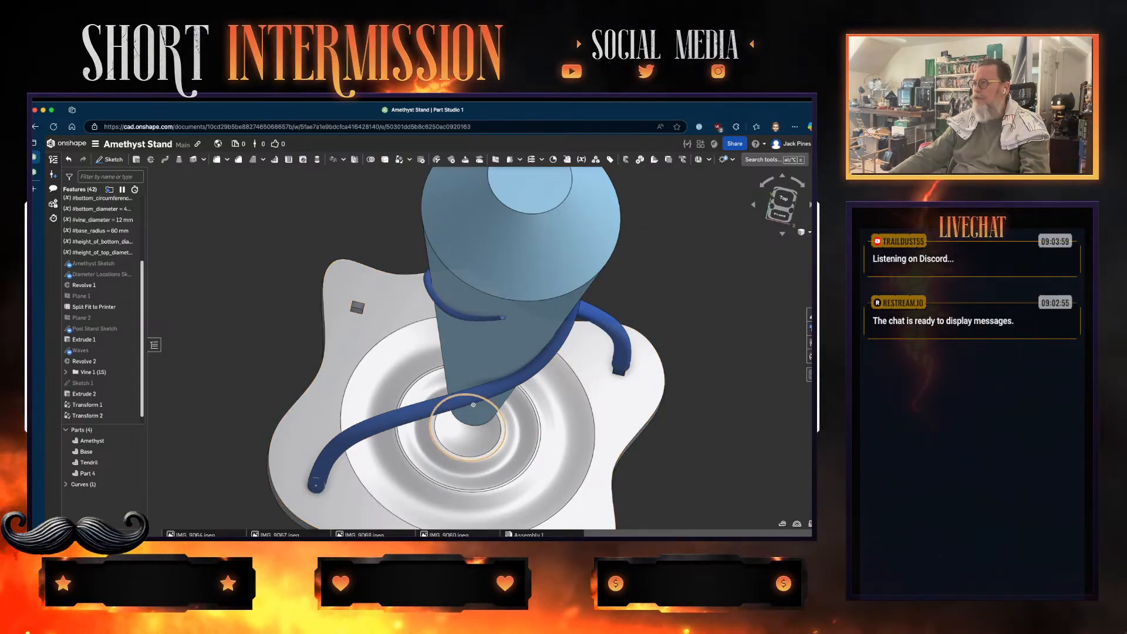
# - Change the first Transform's end point to the matching corner of the adjacent socket directly above the original Tendril in top view
pyautogui.hotkey('shift', '5')
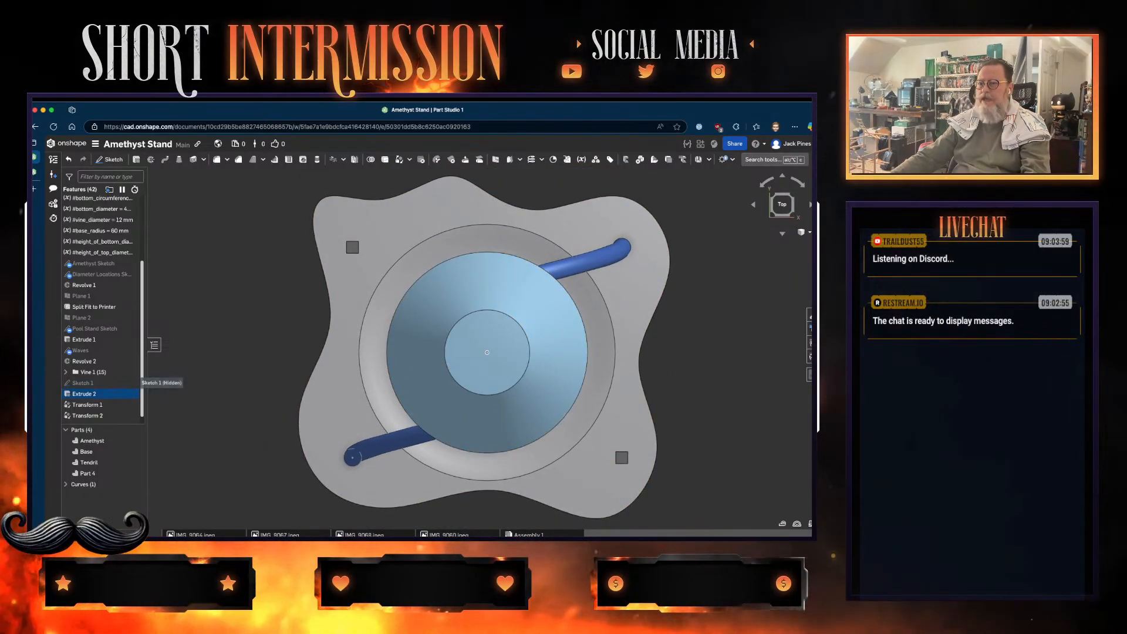
pyautogui.click(103, 405)
pyautogui.doubleClick(94, 404)
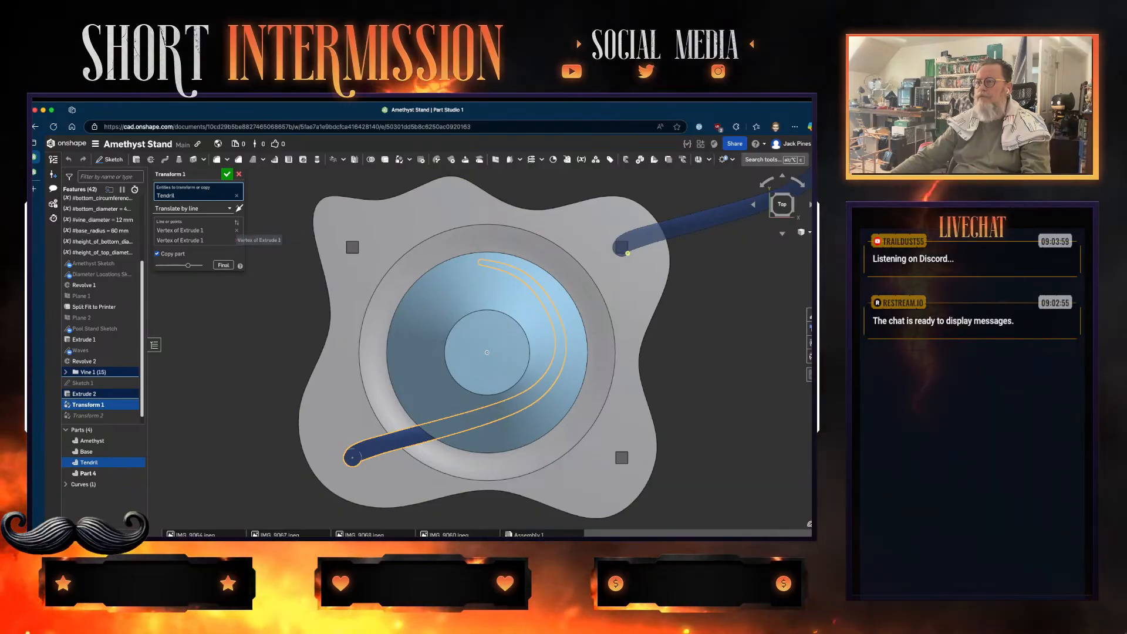
pyautogui.click(236, 240)
pyautogui.click(237, 240)
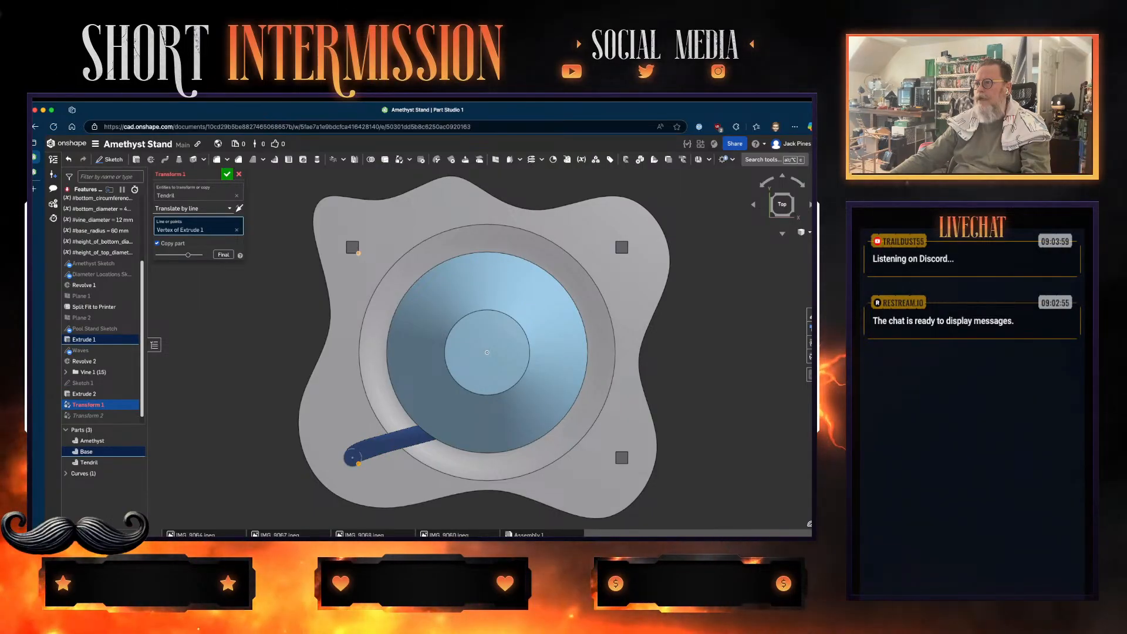
pyautogui.click(358, 253)
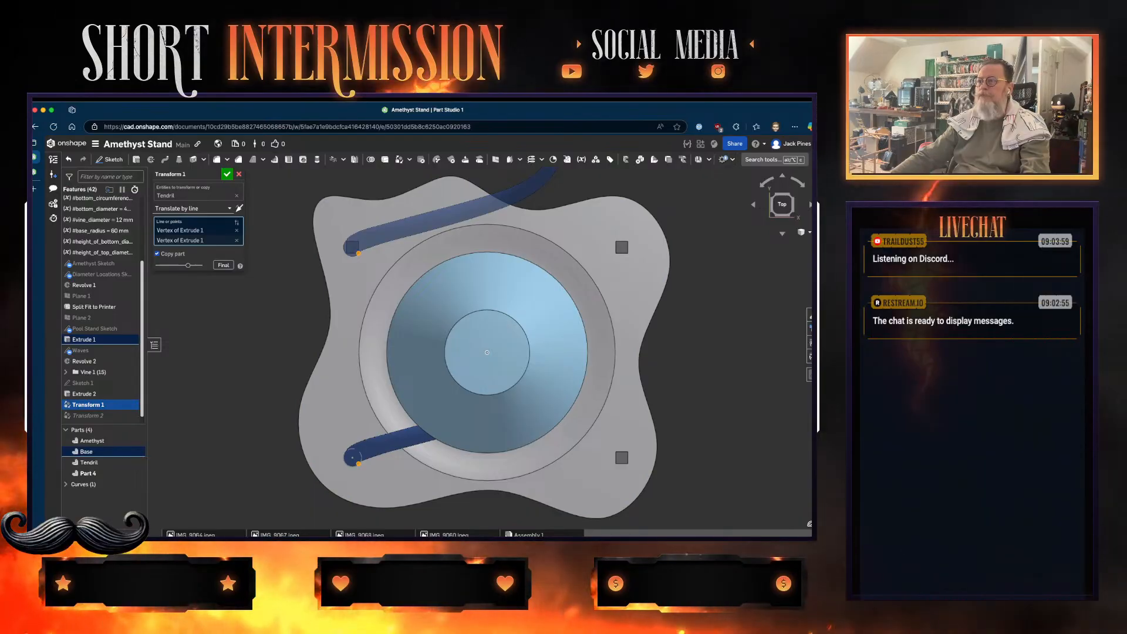
pyautogui.click(226, 174)
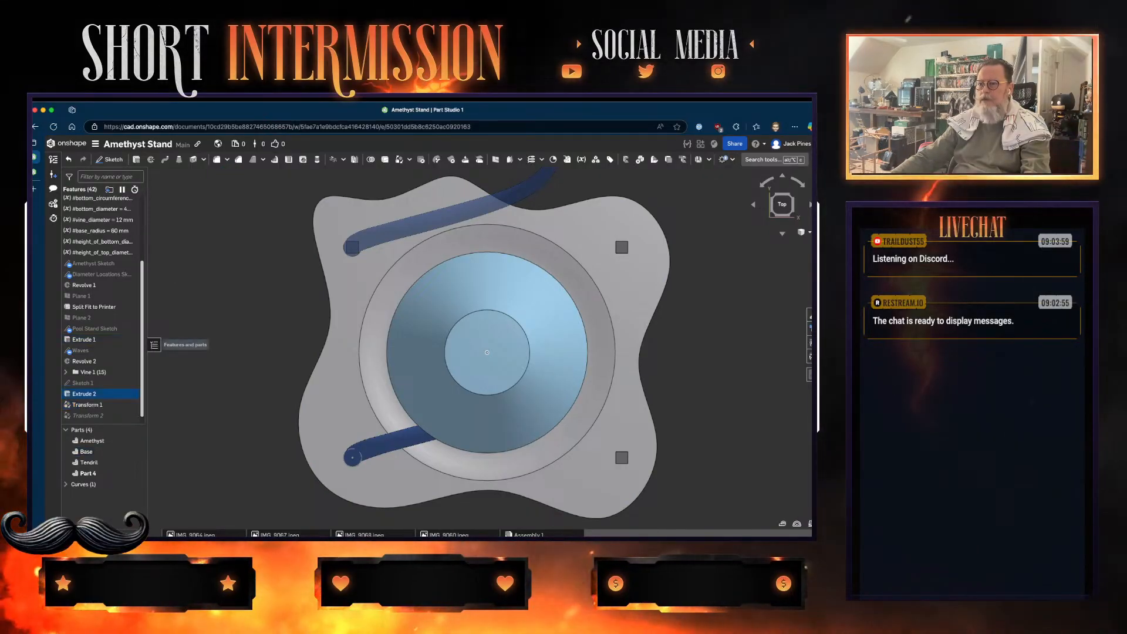
# - Set the second Transform's rotation angle to 90 degrees
pyautogui.doubleClick(88, 415)
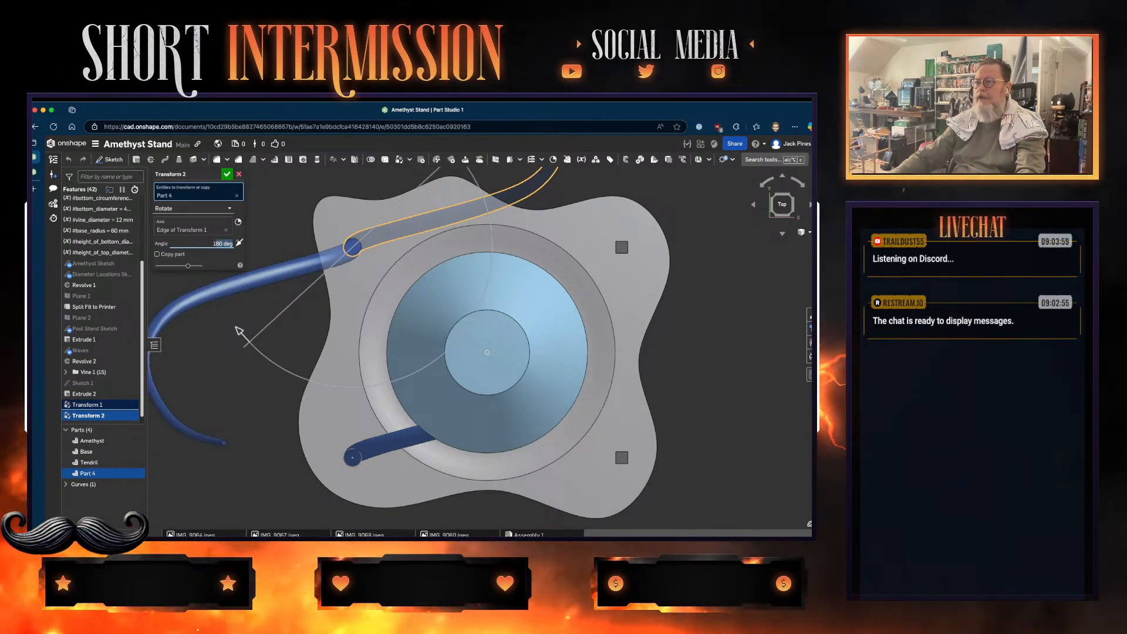
pyautogui.press('BackSpace')
pyautogui.press('BackSpace')
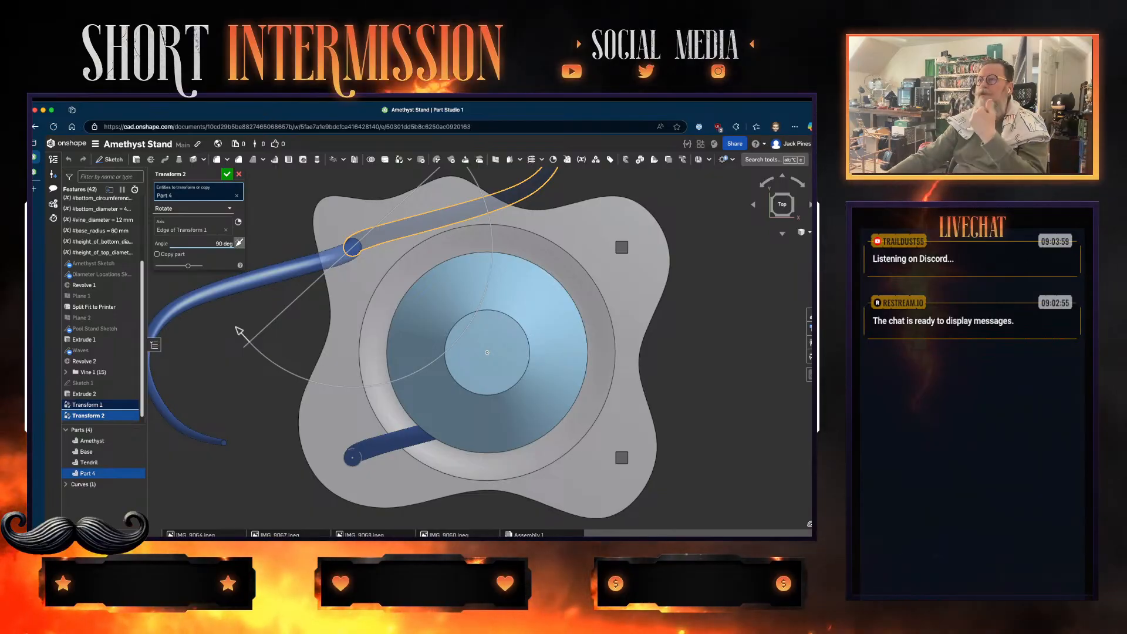
pyautogui.press('Return')
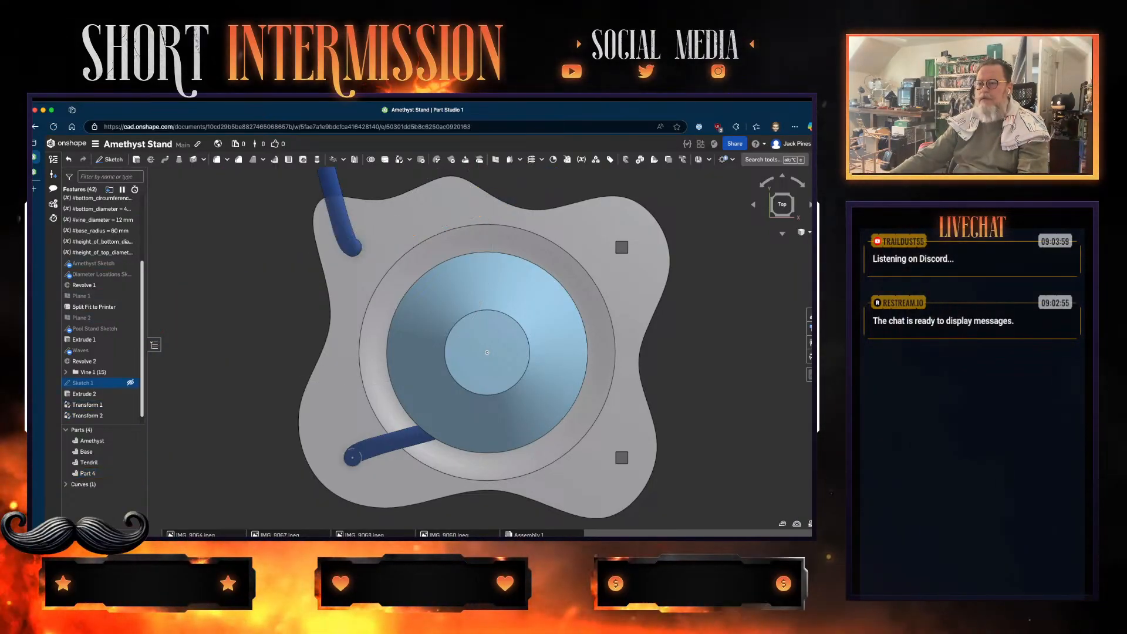
# - Set the second Transform's rotation angle to -90 degrees and view the two adjacent vines from an angle
pyautogui.doubleClick(88, 415)
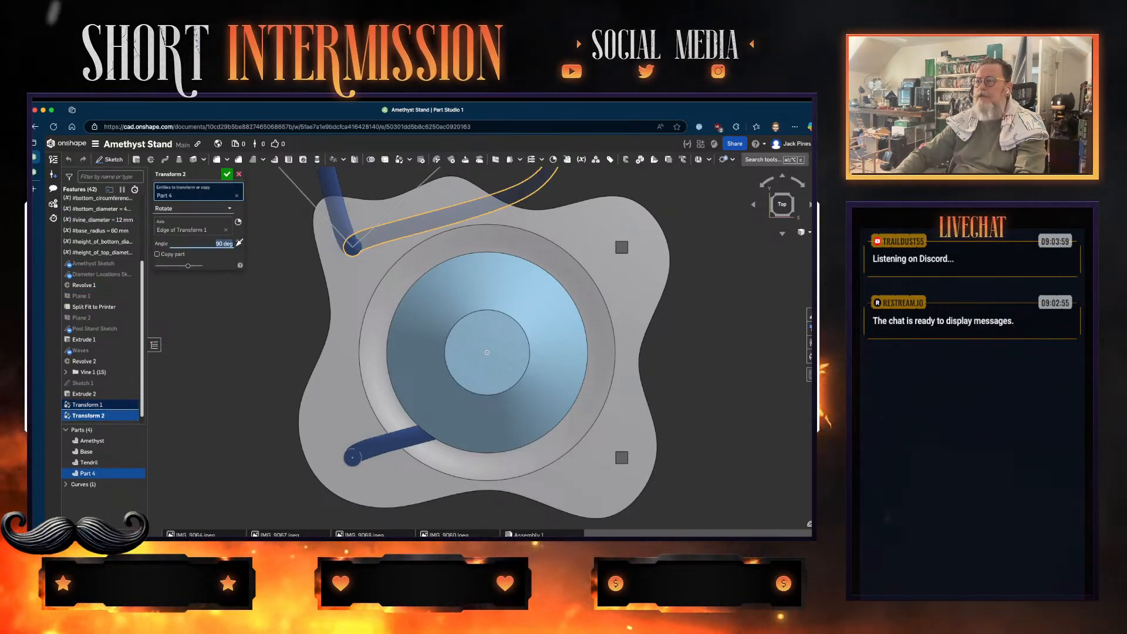
pyautogui.click(216, 243)
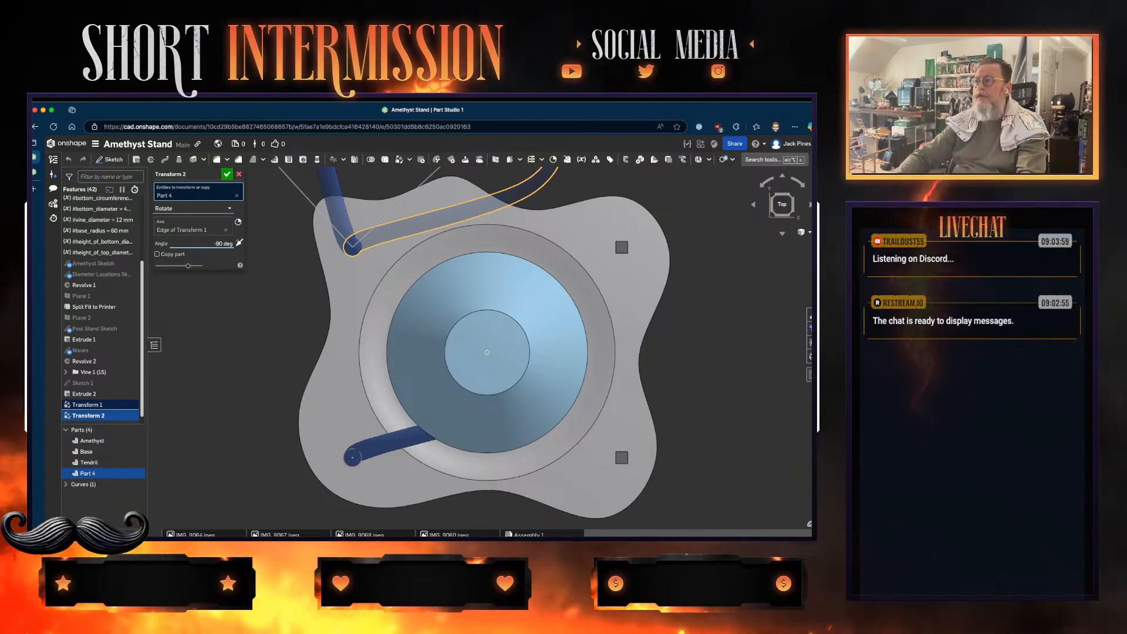
pyautogui.write('-')
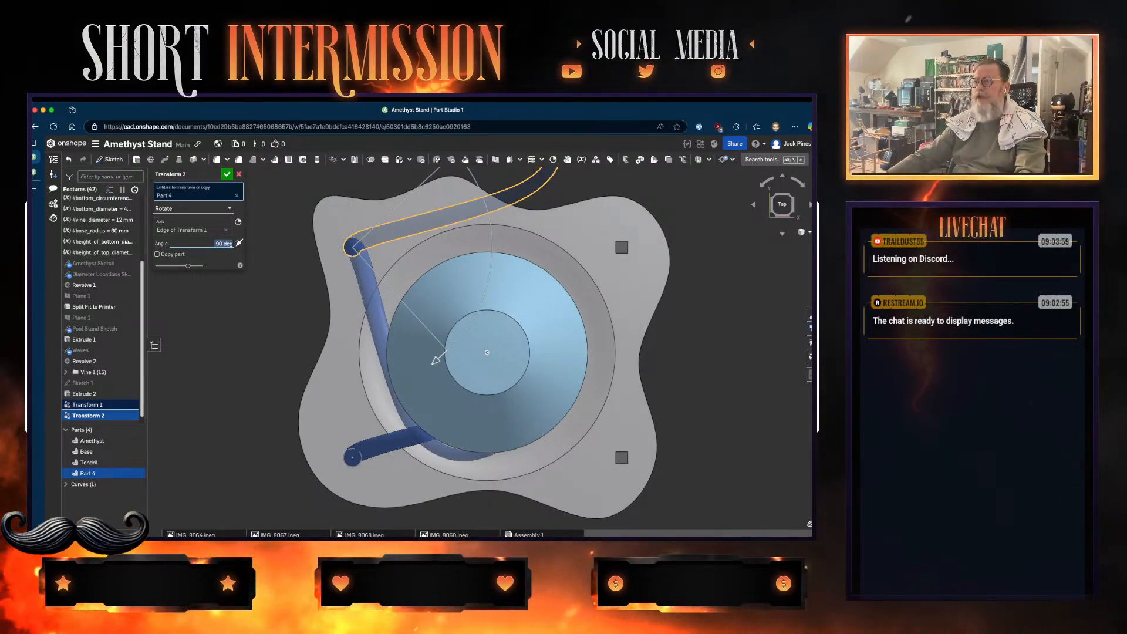
pyautogui.press('Return')
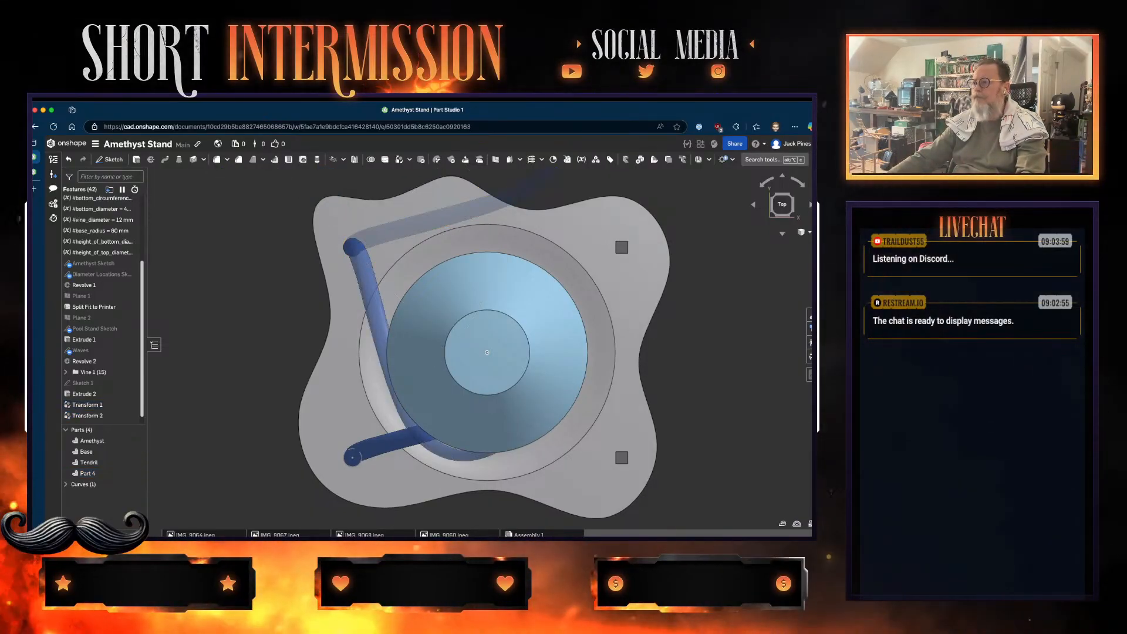
pyautogui.moveTo(487, 352); pyautogui.dragTo(437, 440, button='right')
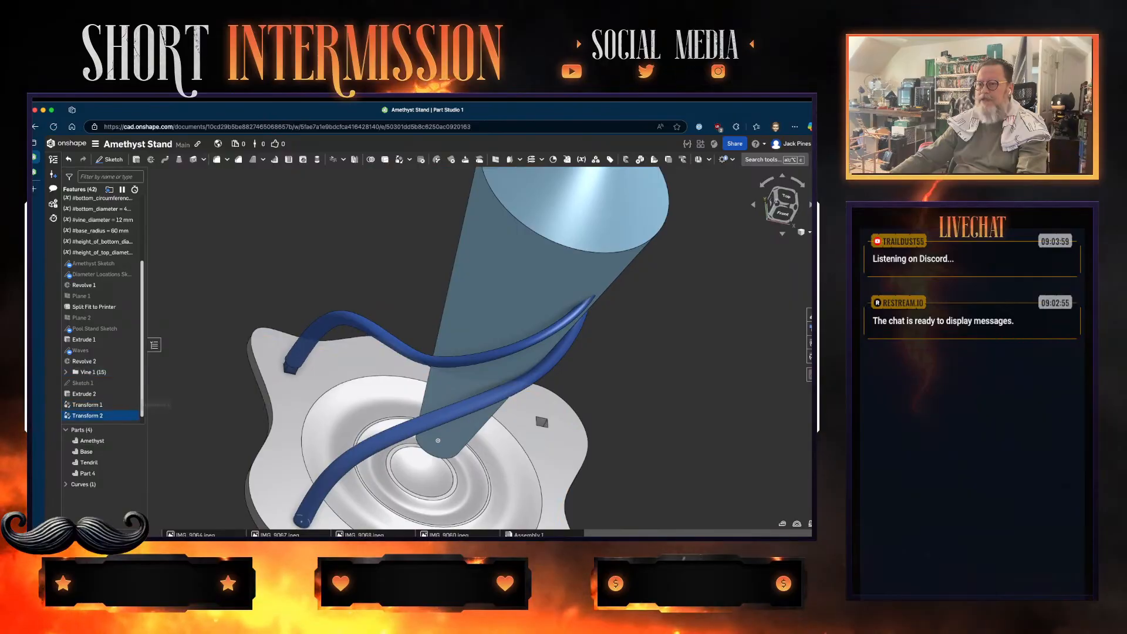
# - Re-pick the first Transform's end point as the matching corner of the adjacent socket on the underside of the Base
pyautogui.doubleClick(88, 405)
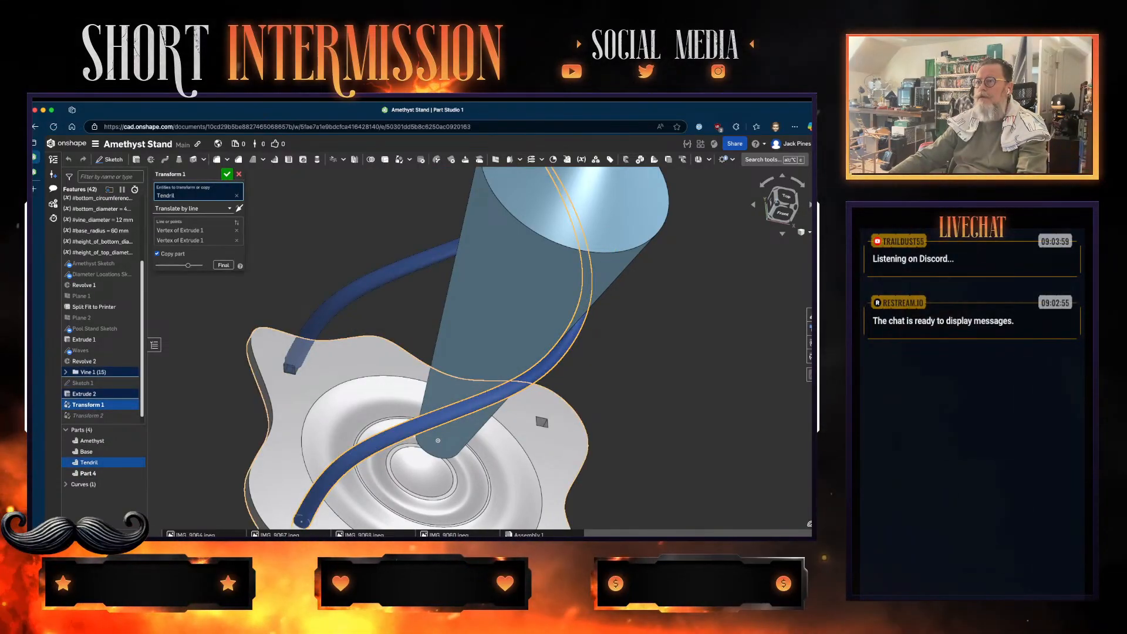
pyautogui.click(236, 240)
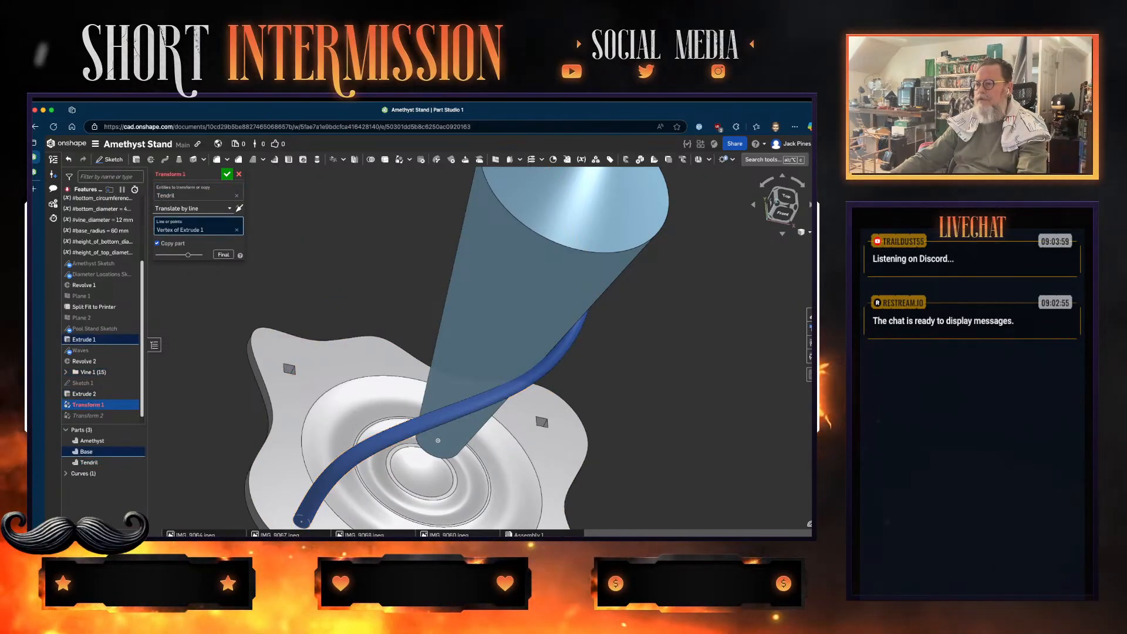
pyautogui.moveTo(437, 441); pyautogui.dragTo(446, 463, button='right')
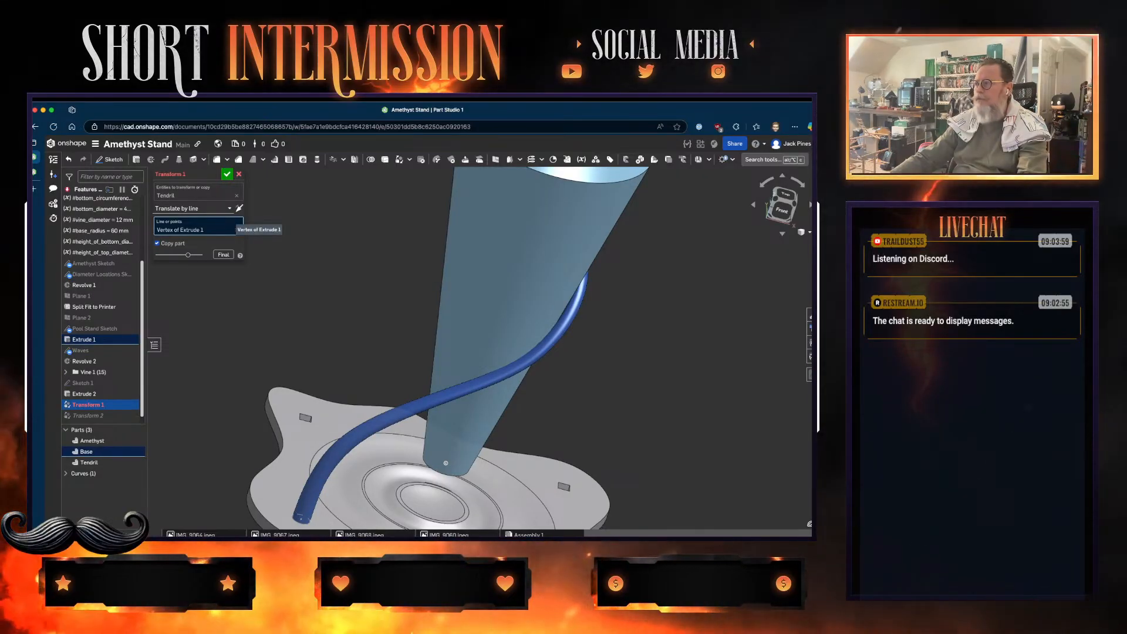
pyautogui.hotkey('shift', '5')
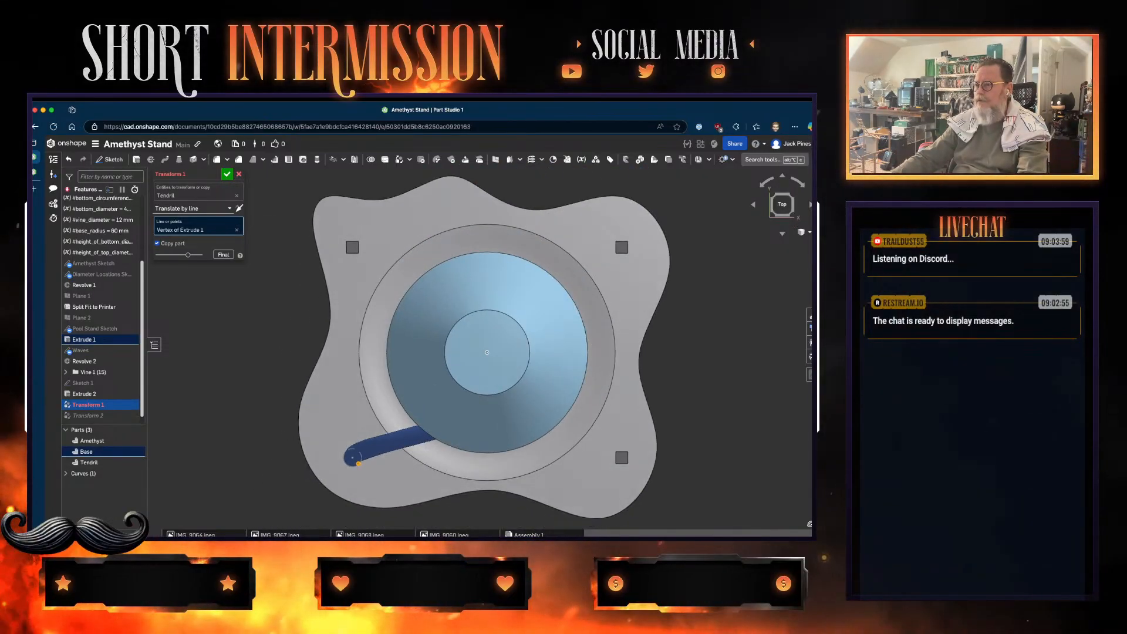
pyautogui.moveTo(437, 440); pyautogui.dragTo(443, 364, button='right')
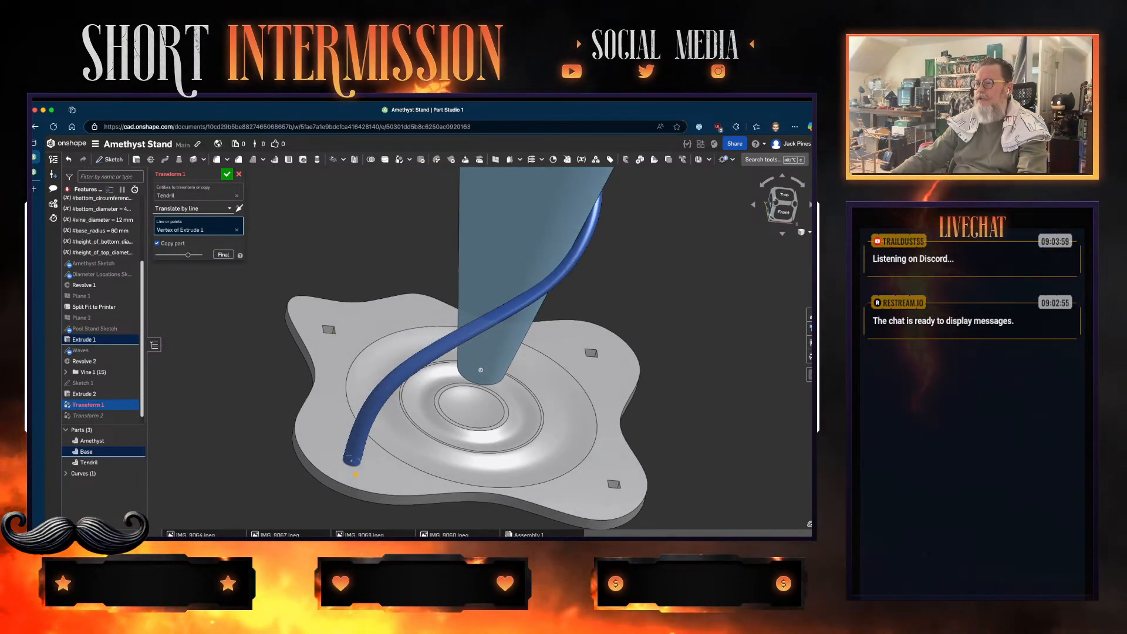
pyautogui.moveTo(440, 364); pyautogui.dragTo(440, 220, button='right')
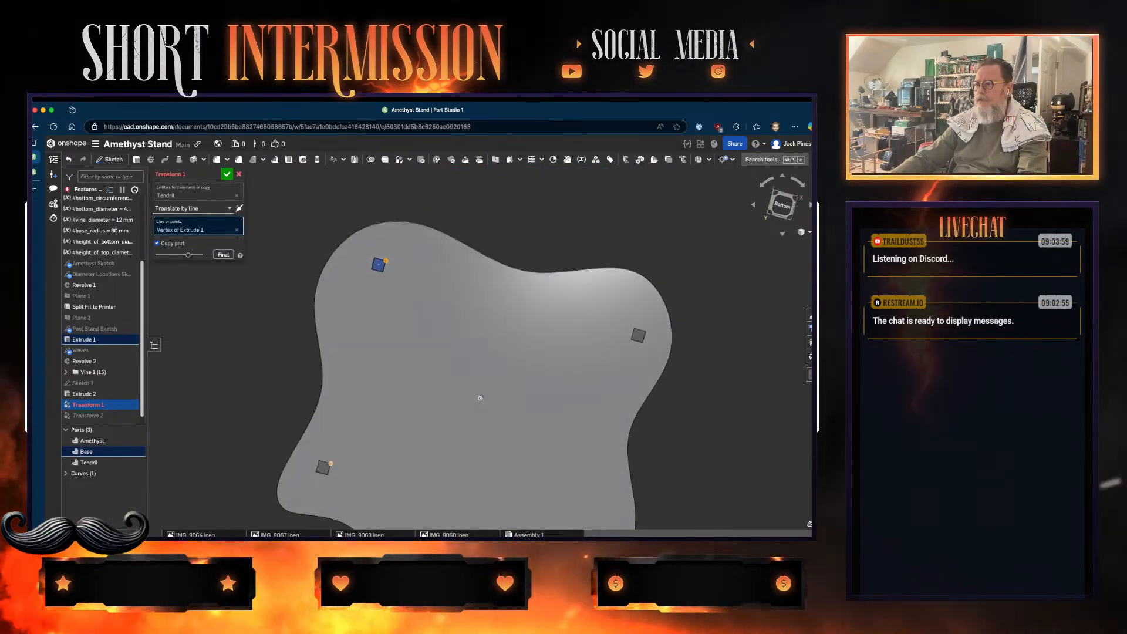
pyautogui.click(330, 463)
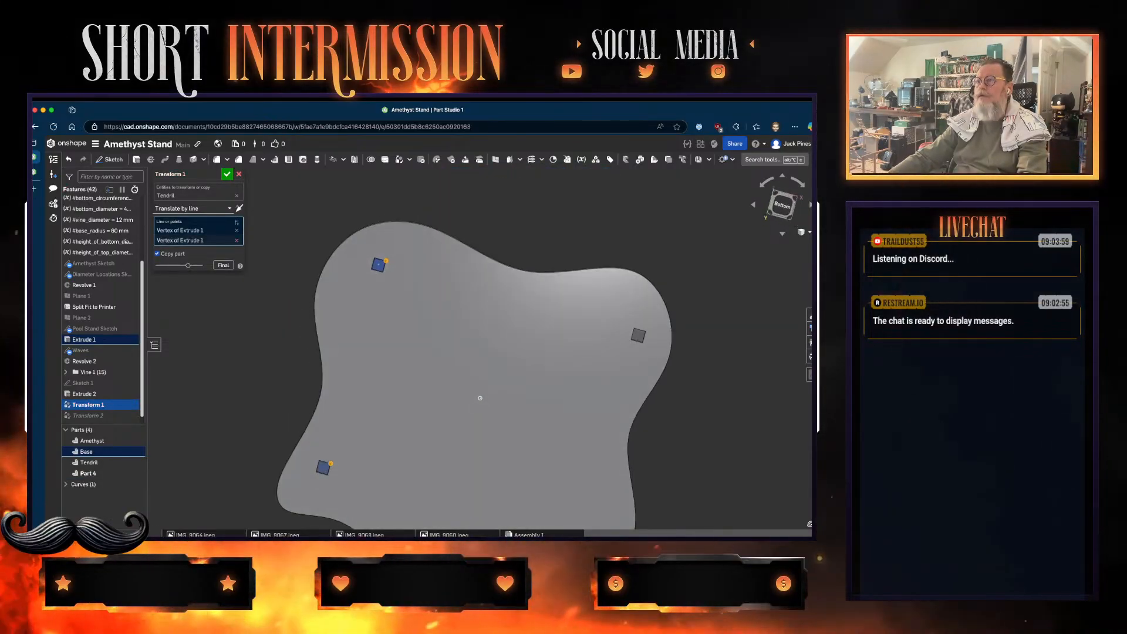
pyautogui.press('Return')
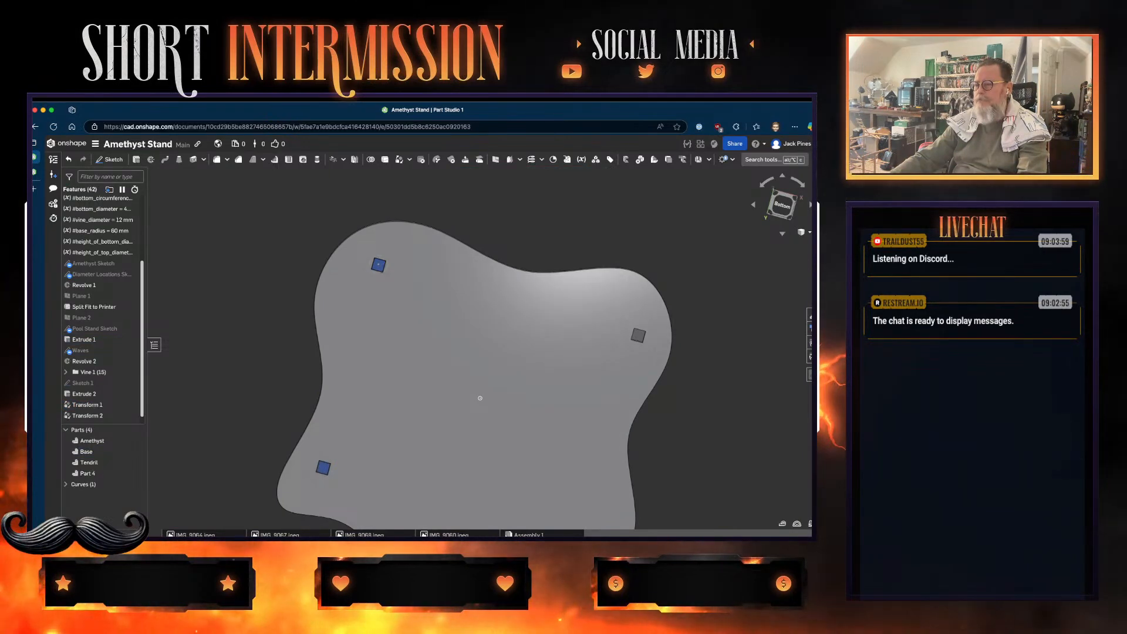
# - Check the copied vine's fit in its socket, and delete the Transform 1 and Transform 2 features
pyautogui.scroll(8, 321, 462)
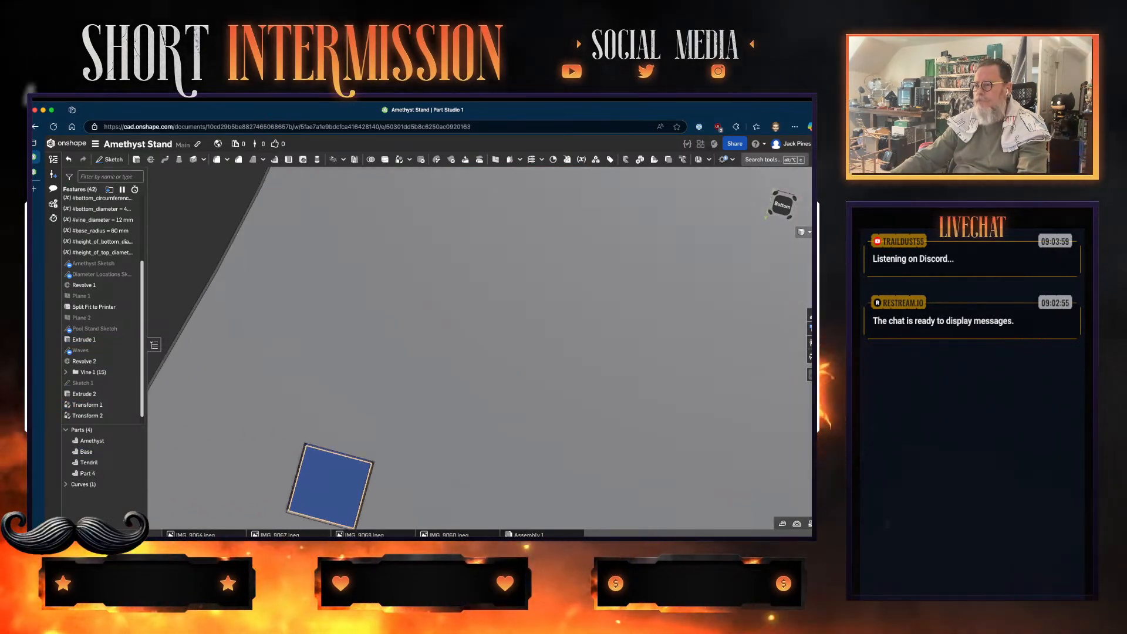
pyautogui.scroll(-4, 324, 462)
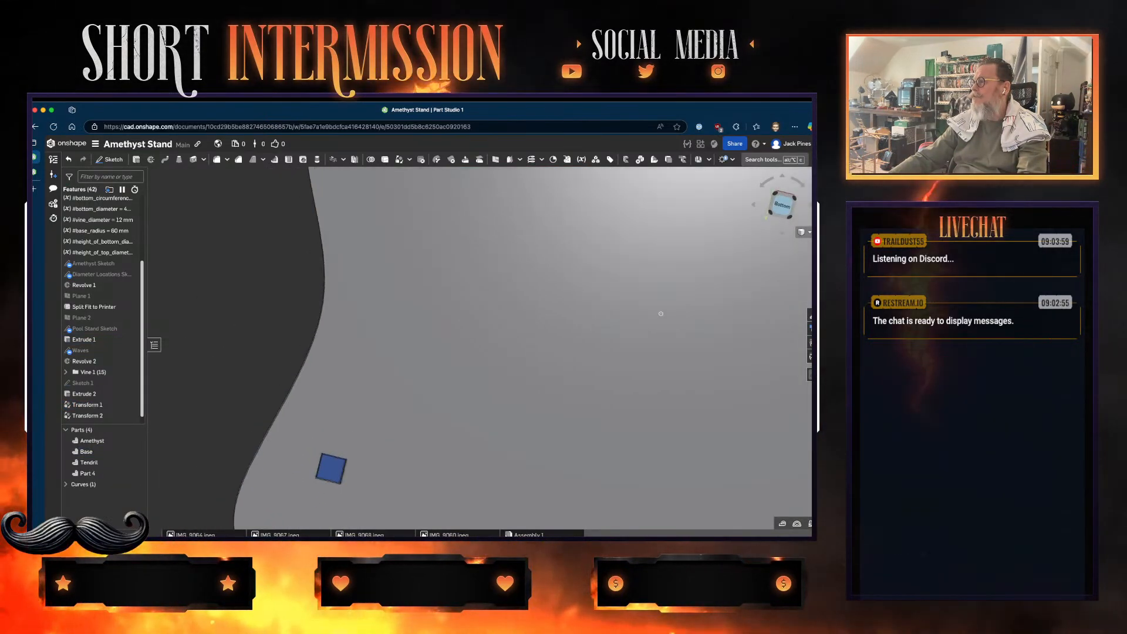
pyautogui.click(782, 204)
pyautogui.hotkey('shift', '5')
pyautogui.hotkey('shift', '7')
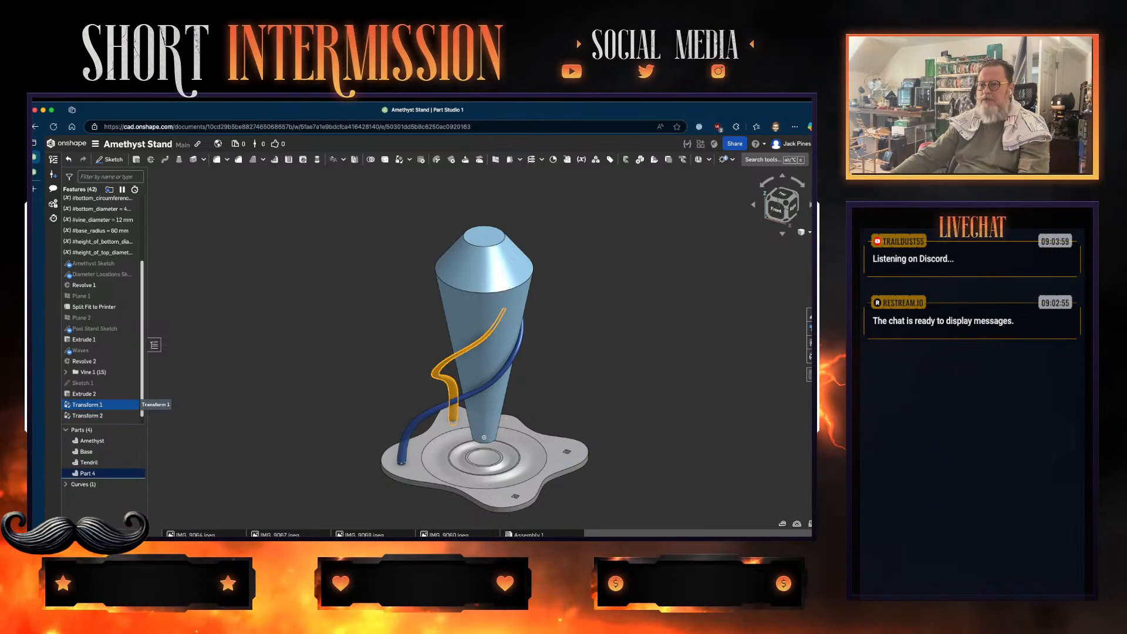
pyautogui.click(100, 404)
pyautogui.press('Delete')
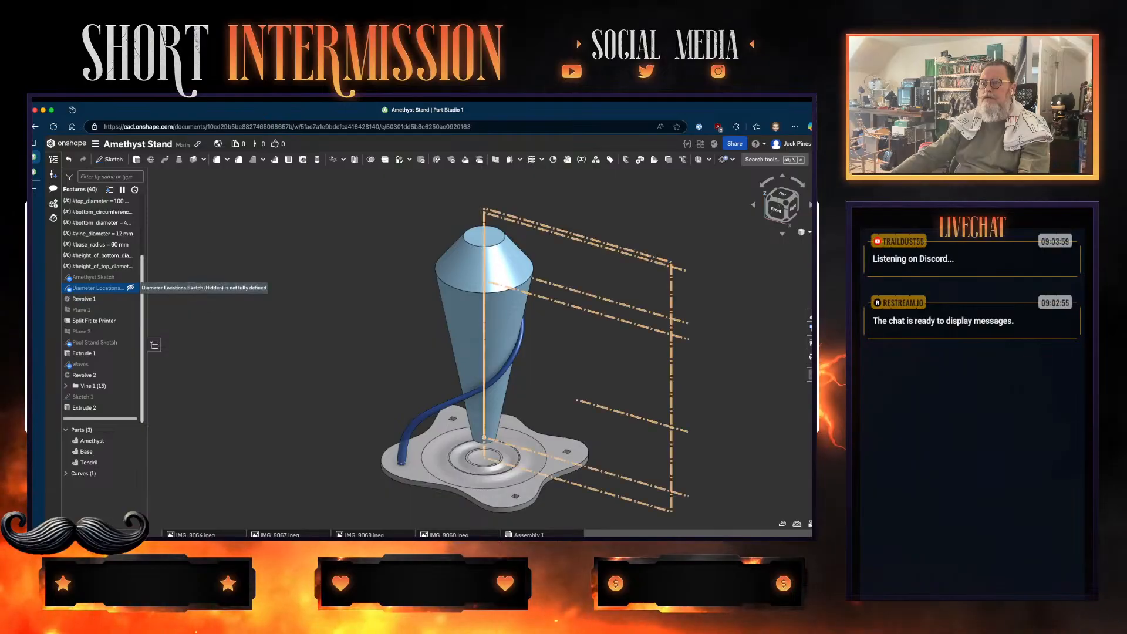
# - Open the Pool Stand Sketch for editing with the Amethyst part hidden and the sketch plane viewed face-on
pyautogui.doubleClick(97, 342)
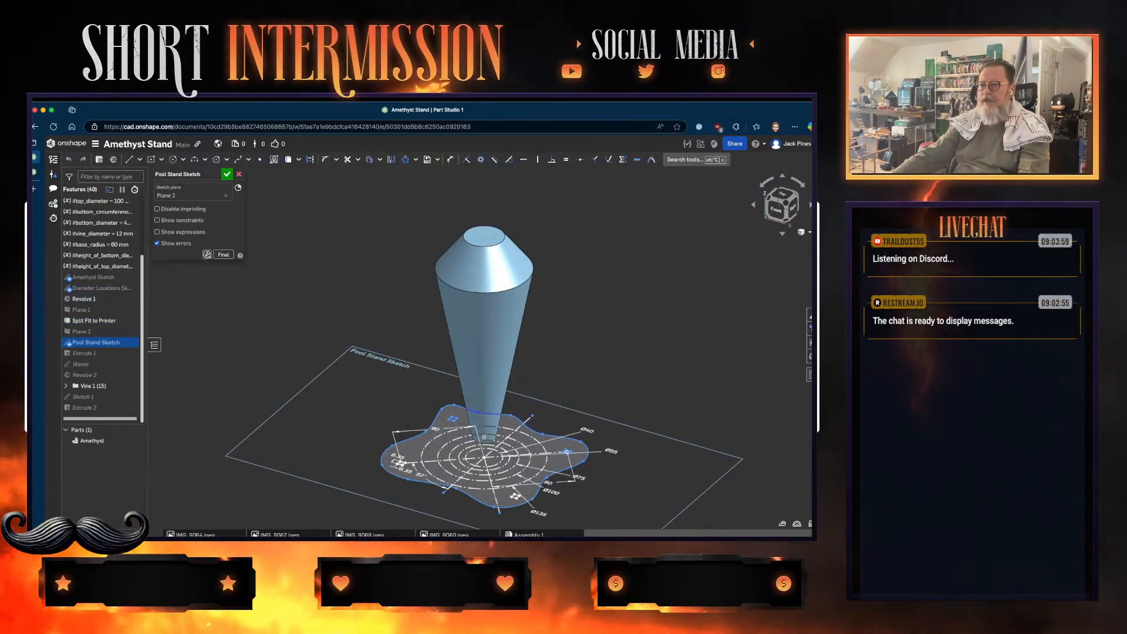
pyautogui.click(136, 440)
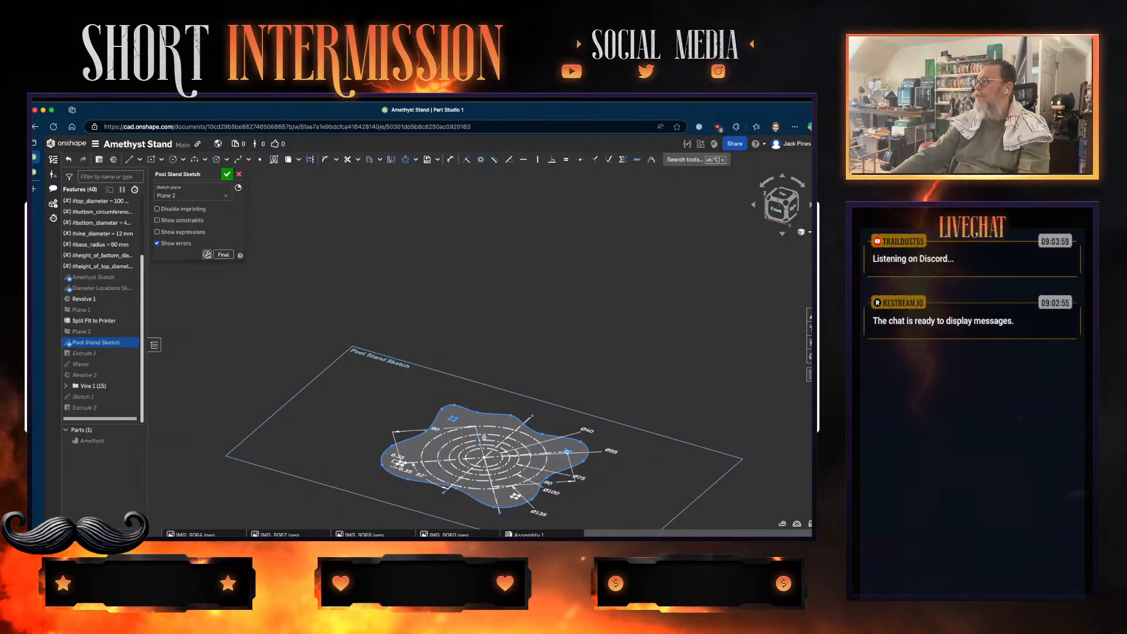
pyautogui.press('n')
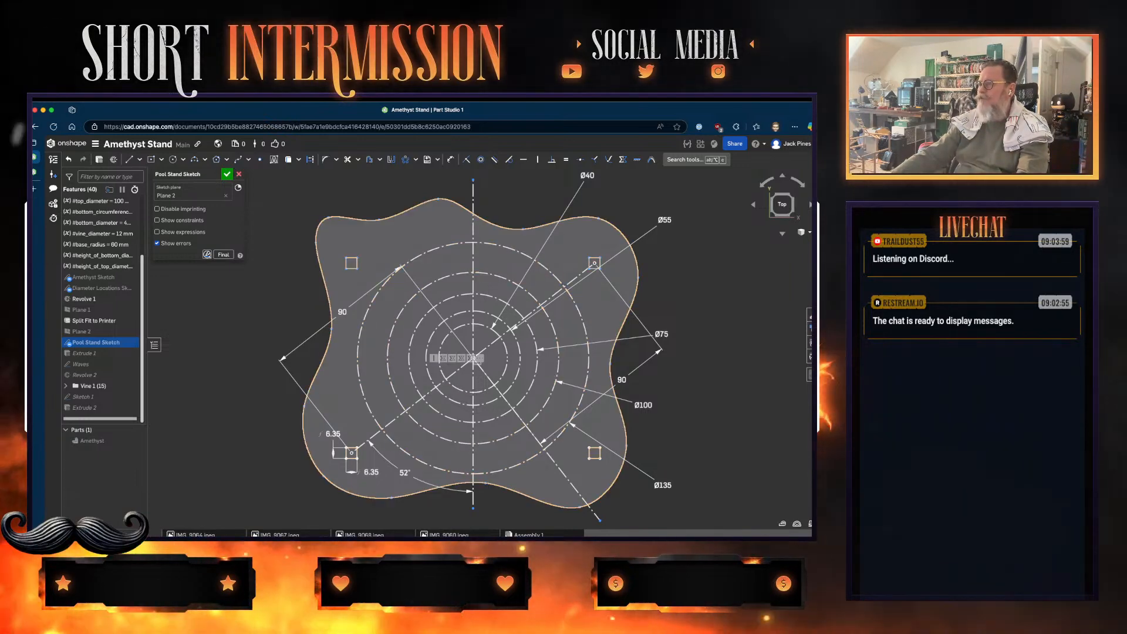
# - Draw a horizontal construction line through the centre of the concentric circles, spanning the width of the base outline
pyautogui.scroll(-2, 537, 416)
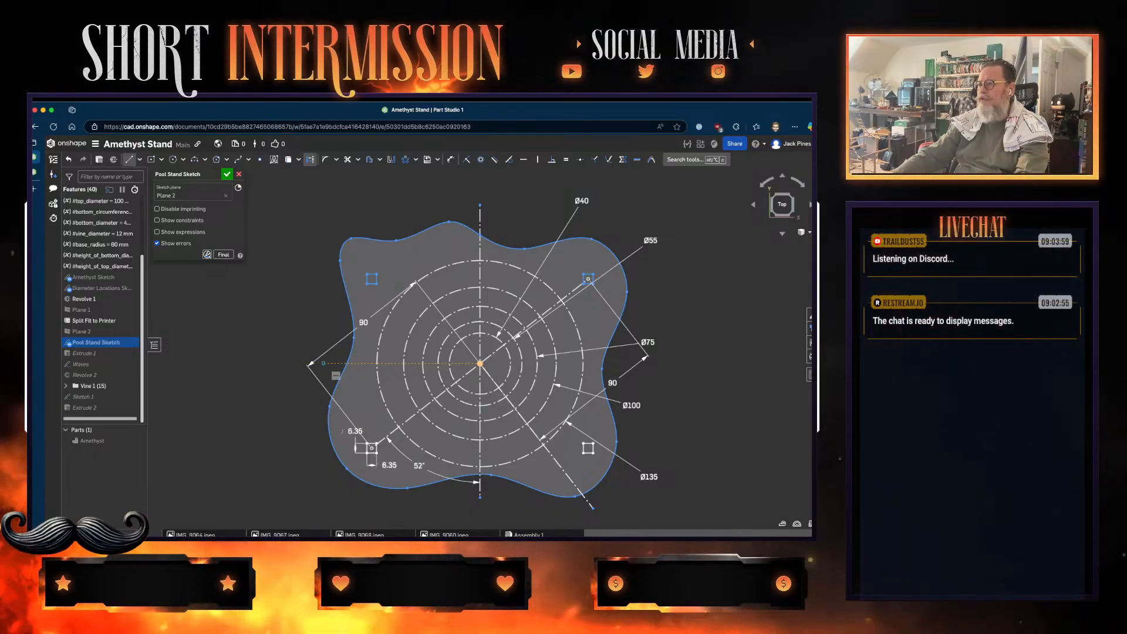
pyautogui.click(323, 363)
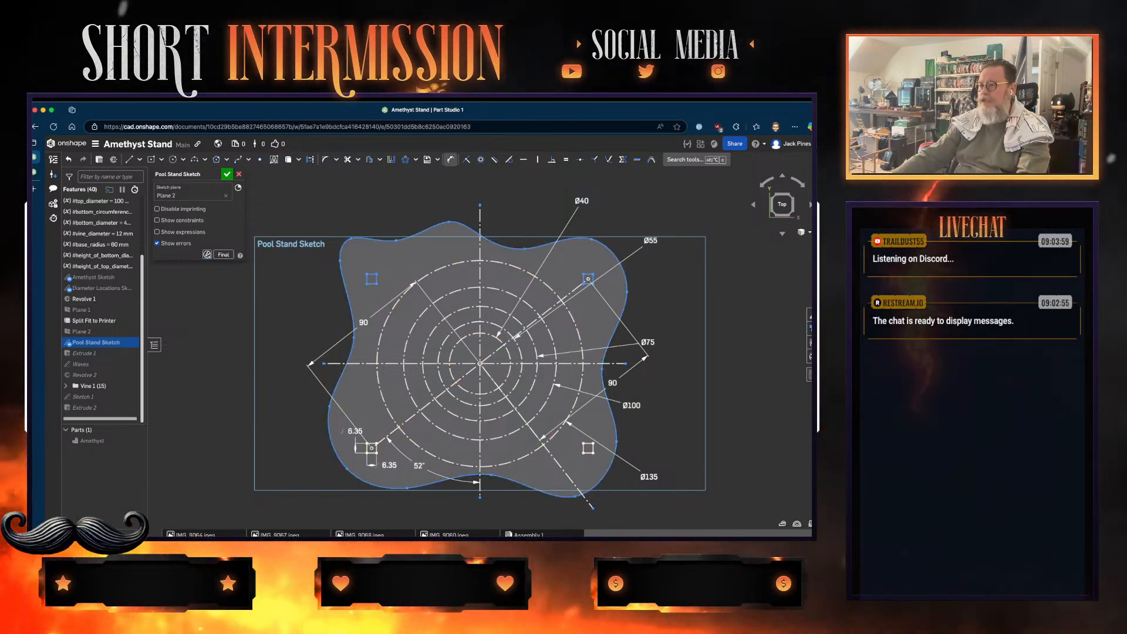
# - Add a driven vertical dimension from the horizontal construction line to the centre of the 6.35 mm square socket nearest the 52° angle
pyautogui.scroll(5, 371, 448)
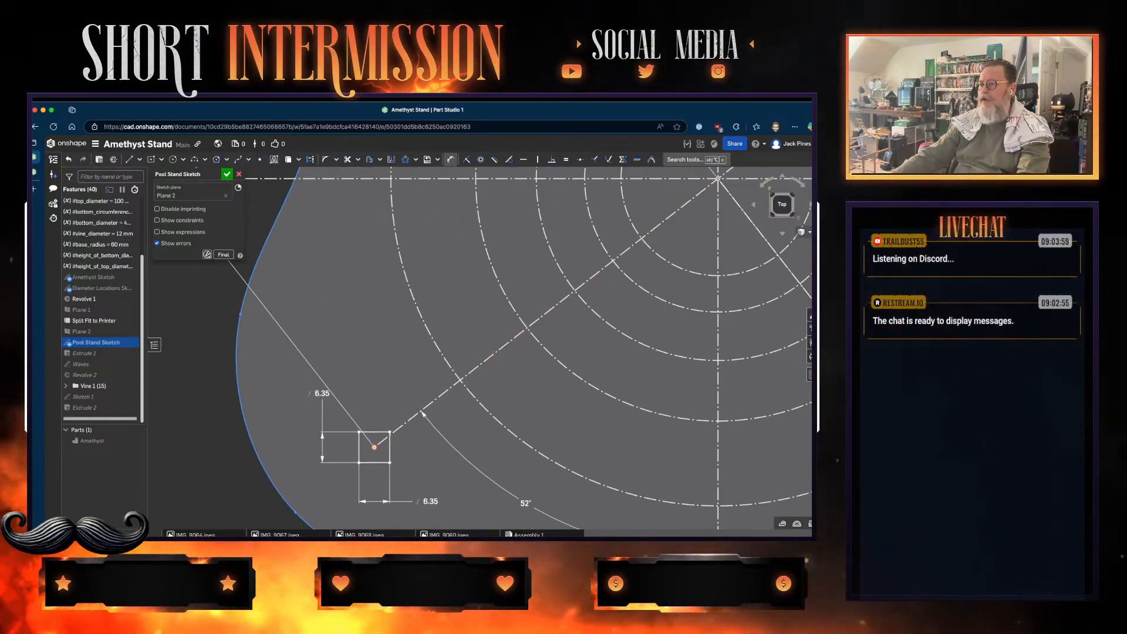
pyautogui.click(374, 447)
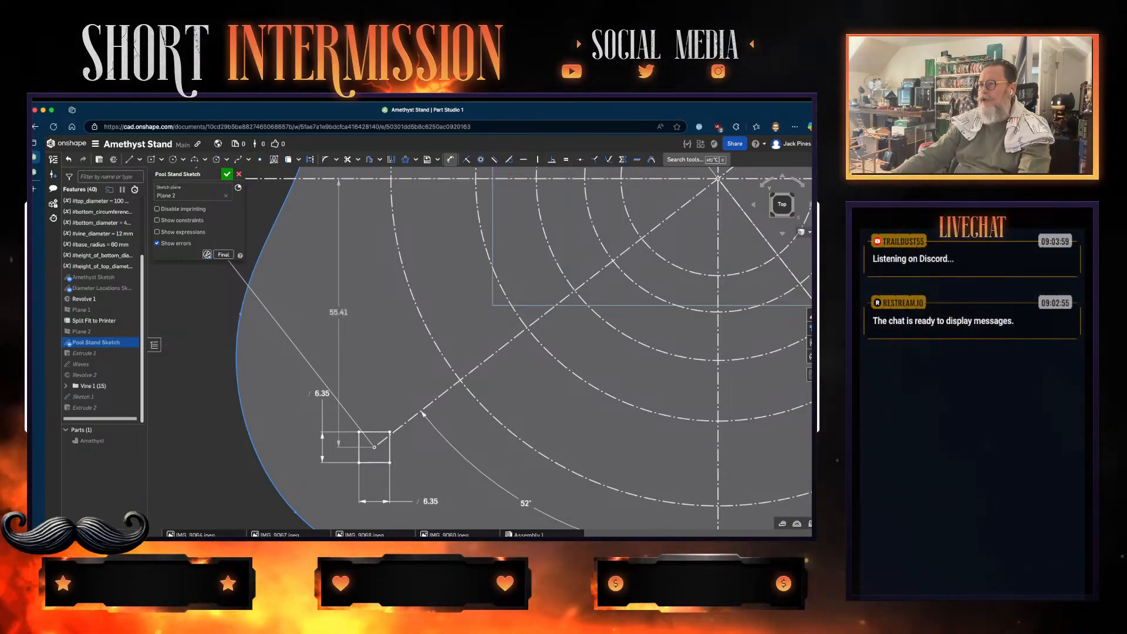
pyautogui.scroll(-3, 501, 378)
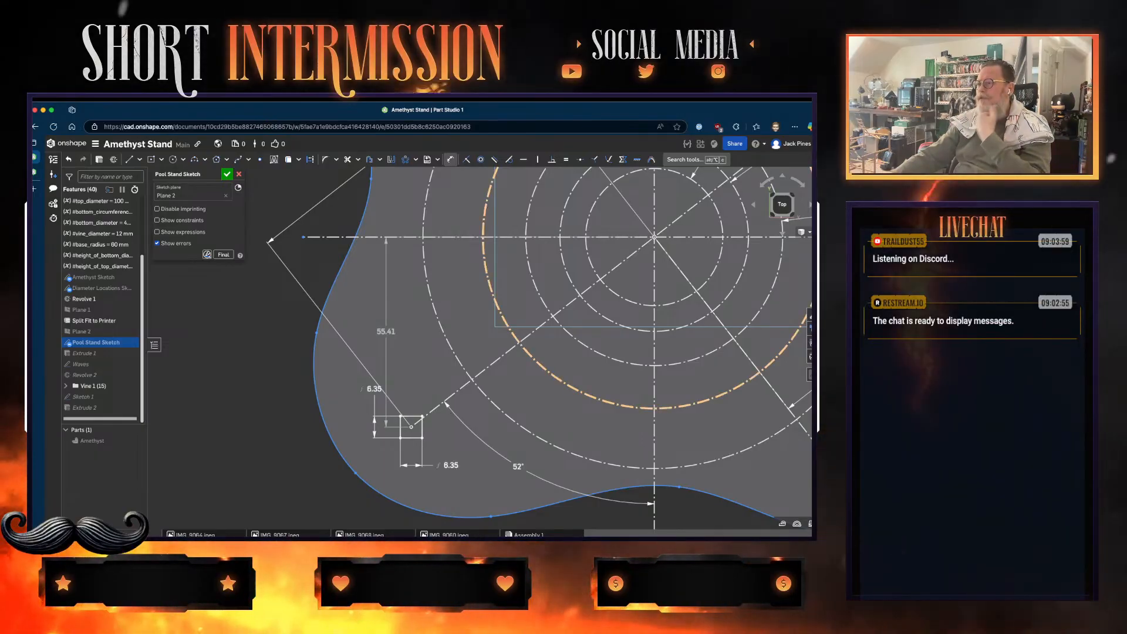
# - Measure the distance from the dimensioned square socket's centre to the vertical construction line
pyautogui.scroll(-1, 597, 362)
pyautogui.moveTo(596, 362)
pyautogui.mouseDown(button='middle')
pyautogui.moveTo(545, 390)
pyautogui.moveTo(445, 414)
pyautogui.mouseUp(button='middle')
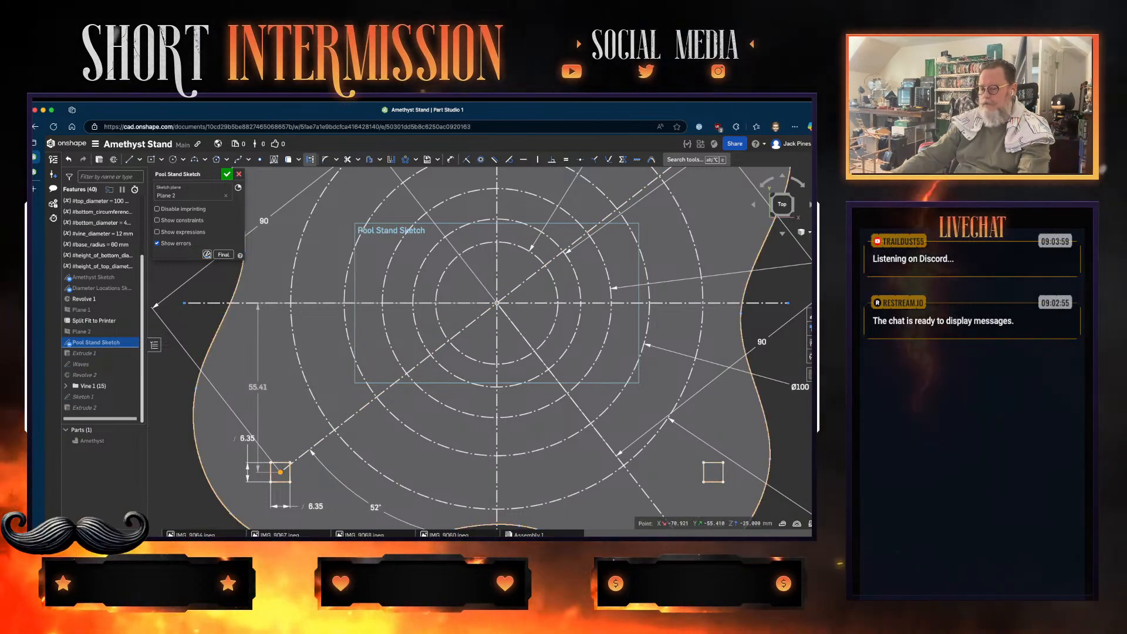
pyautogui.click(497, 441)
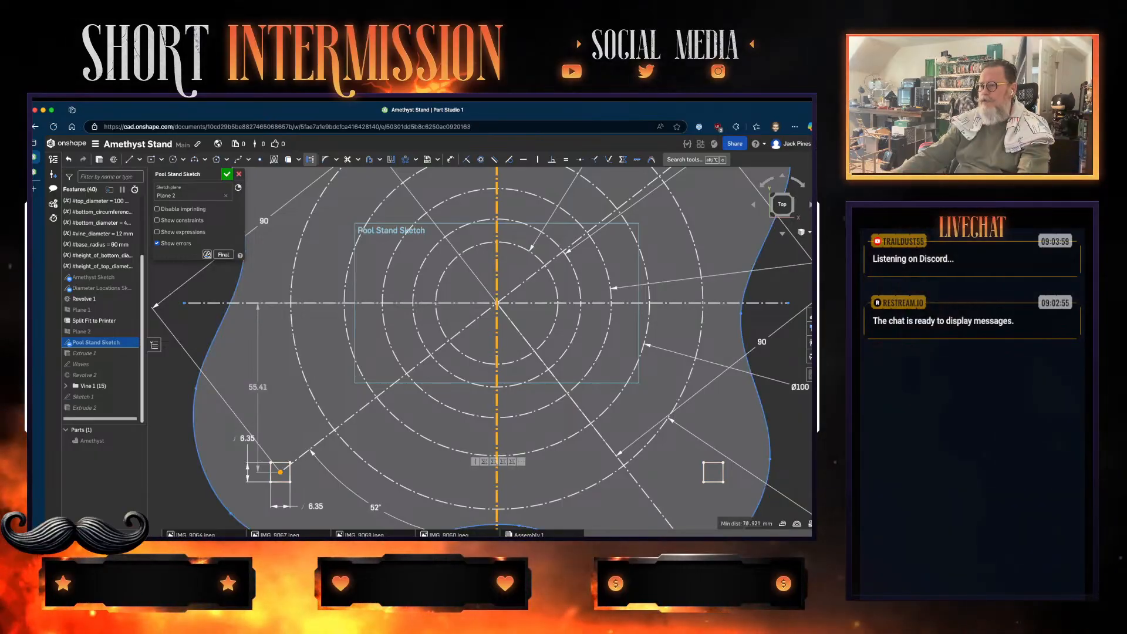
# - Dimension the horizontal distance from the lower-left square's center point to the vertical centerline in the Pool Stand Sketch
pyautogui.click(497, 441)
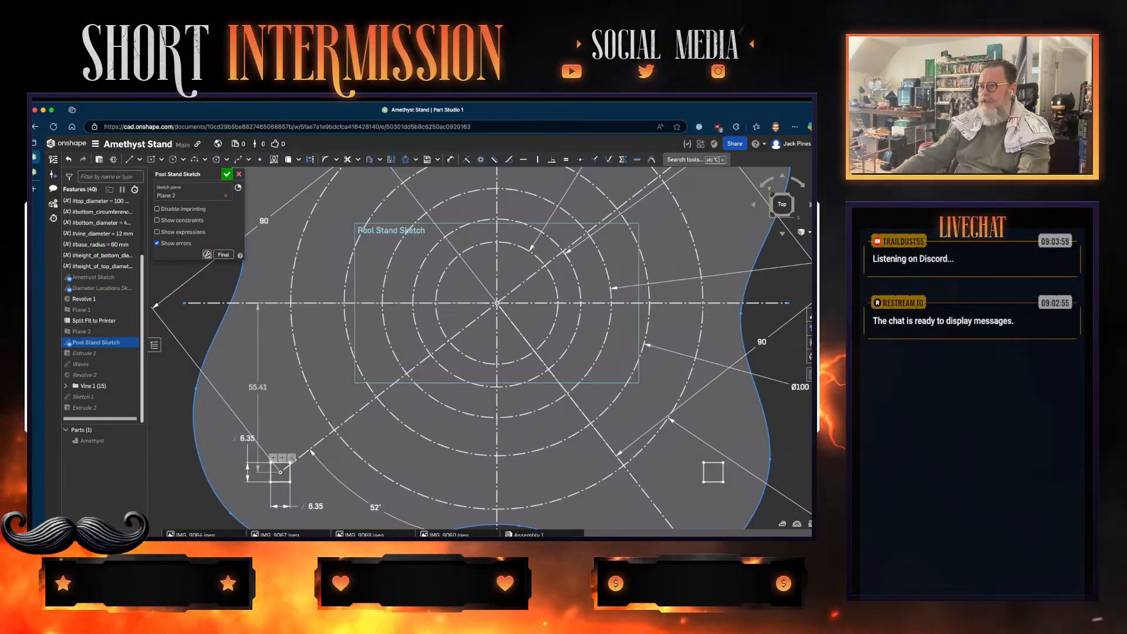
pyautogui.click(280, 471)
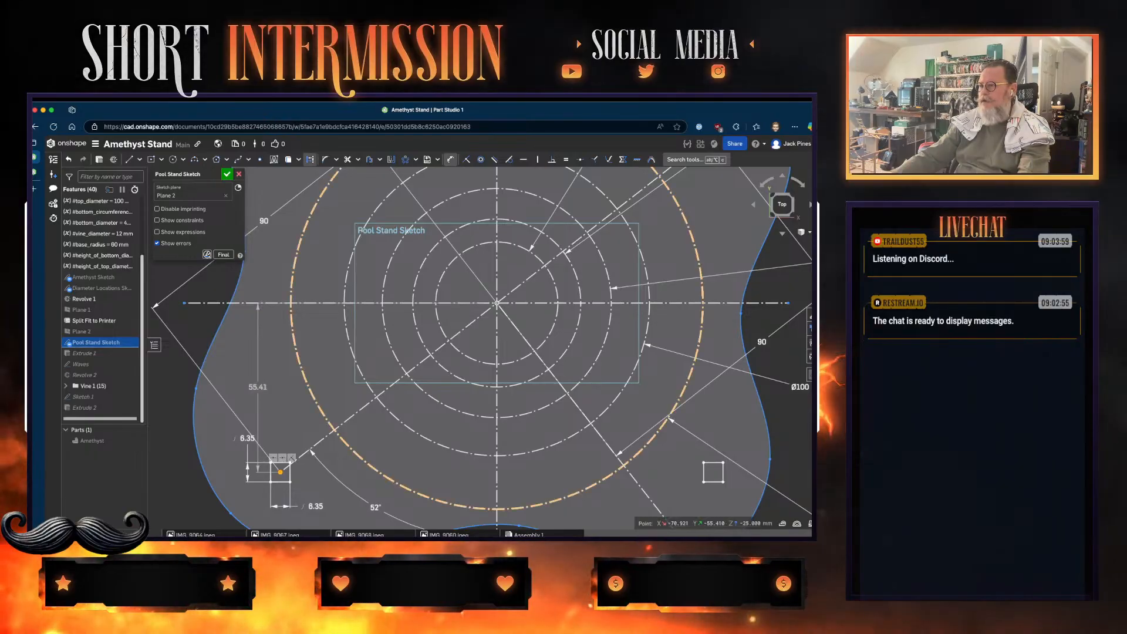
pyautogui.click(497, 478)
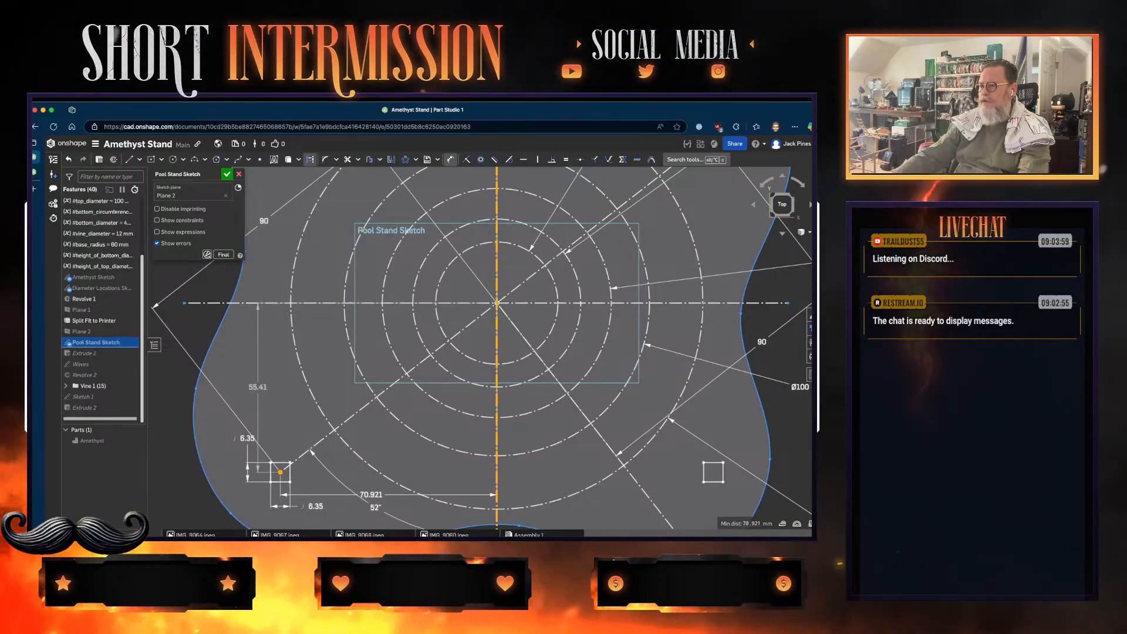
pyautogui.click(376, 492)
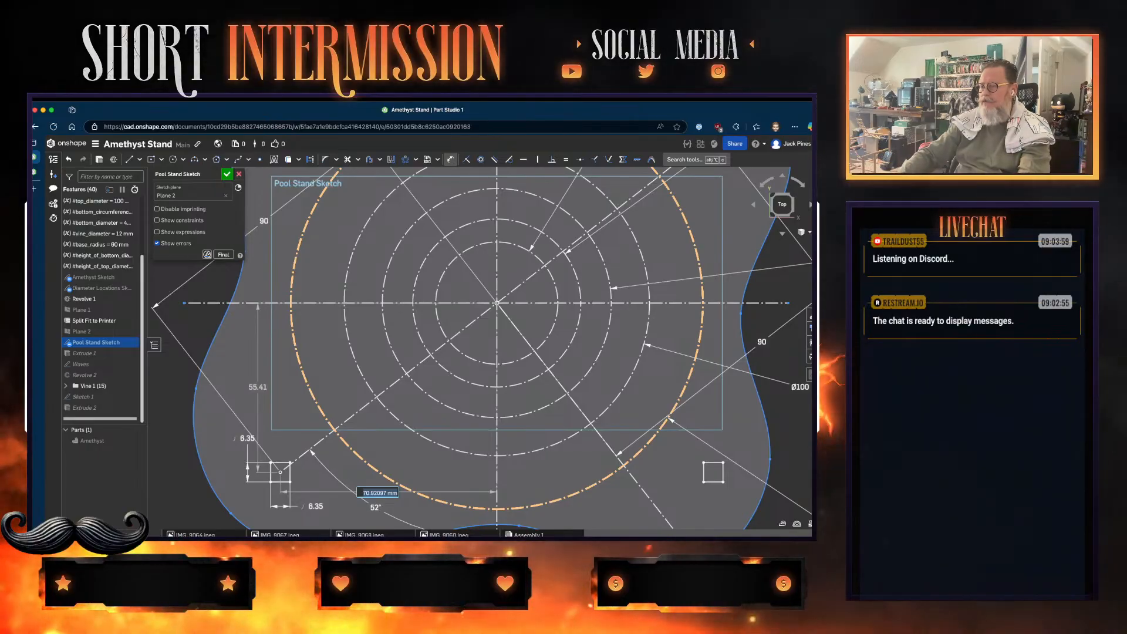
pyautogui.press('Return')
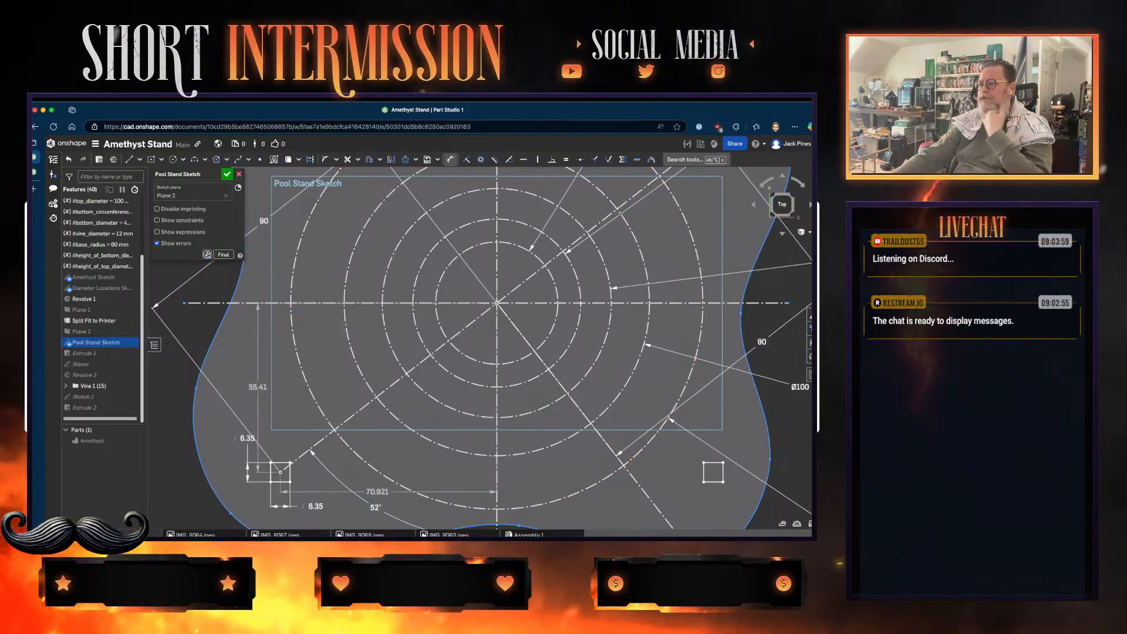
# - Dimension the horizontal distance from the upper-right square's center point to the vertical centerline
pyautogui.moveTo(497, 303); pyautogui.dragTo(456, 332, button='middle')
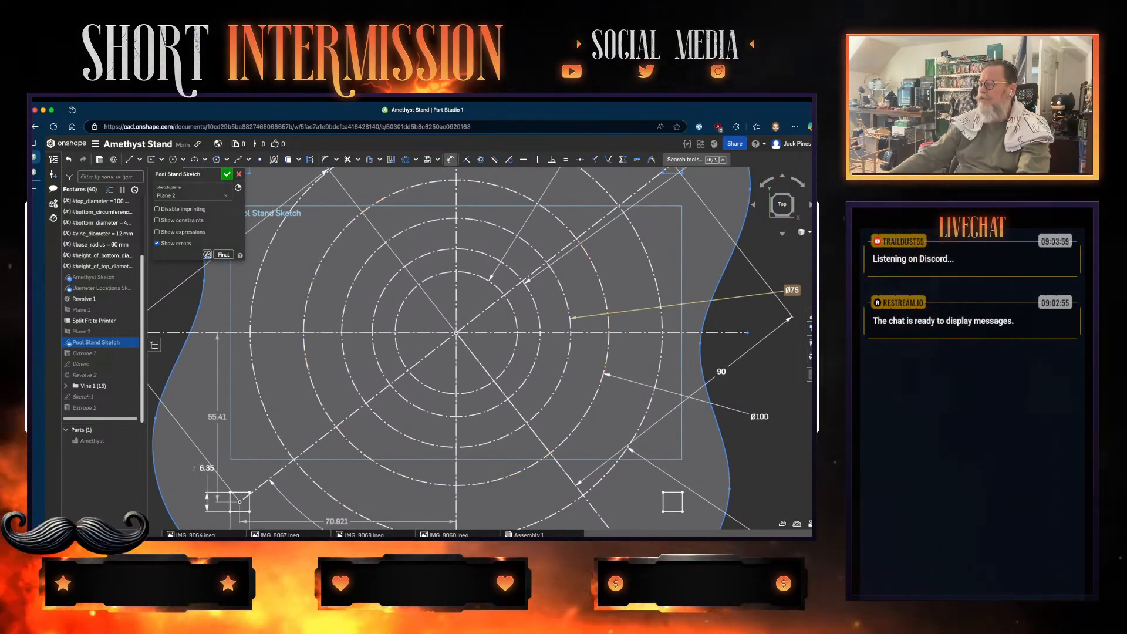
pyautogui.moveTo(456, 333); pyautogui.dragTo(452, 370, button='middle')
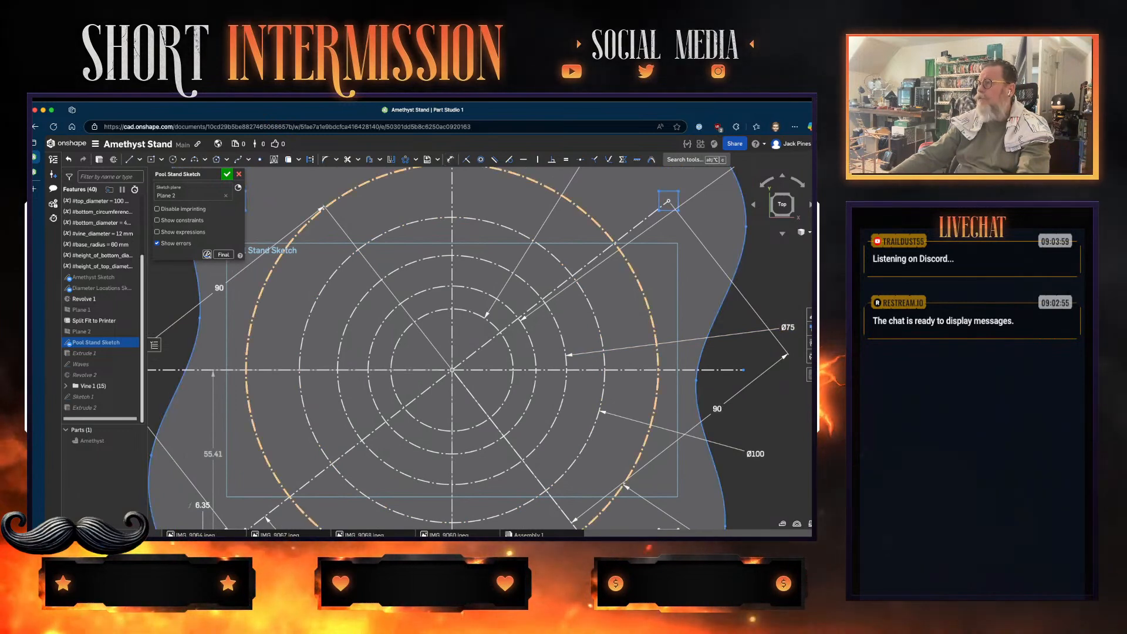
pyautogui.click(667, 202)
pyautogui.click(668, 201)
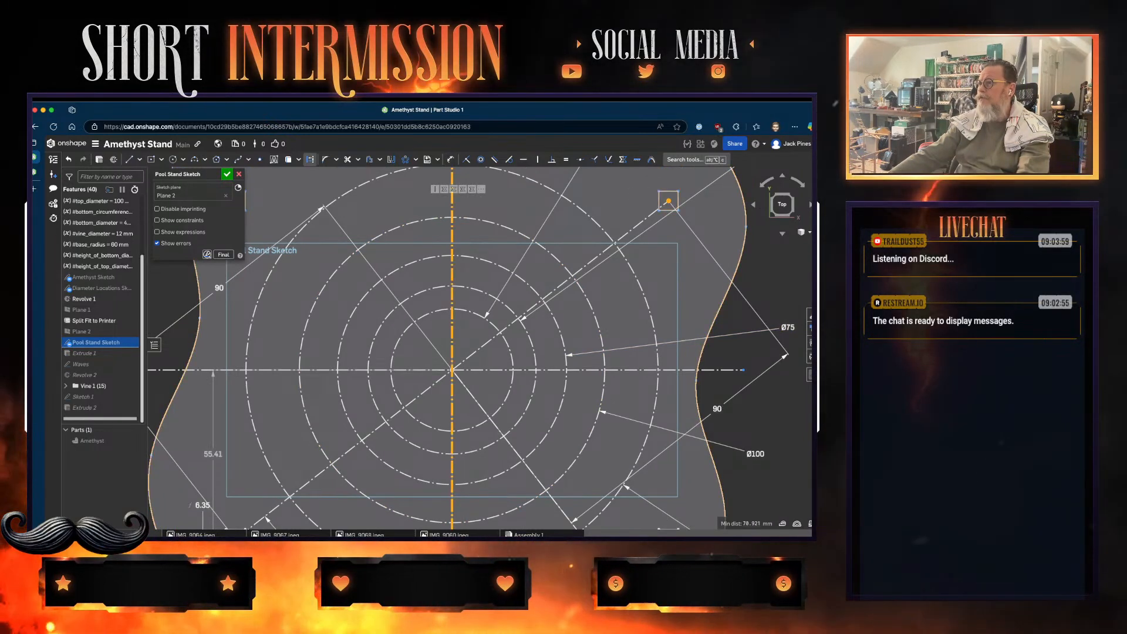
pyautogui.press('d')
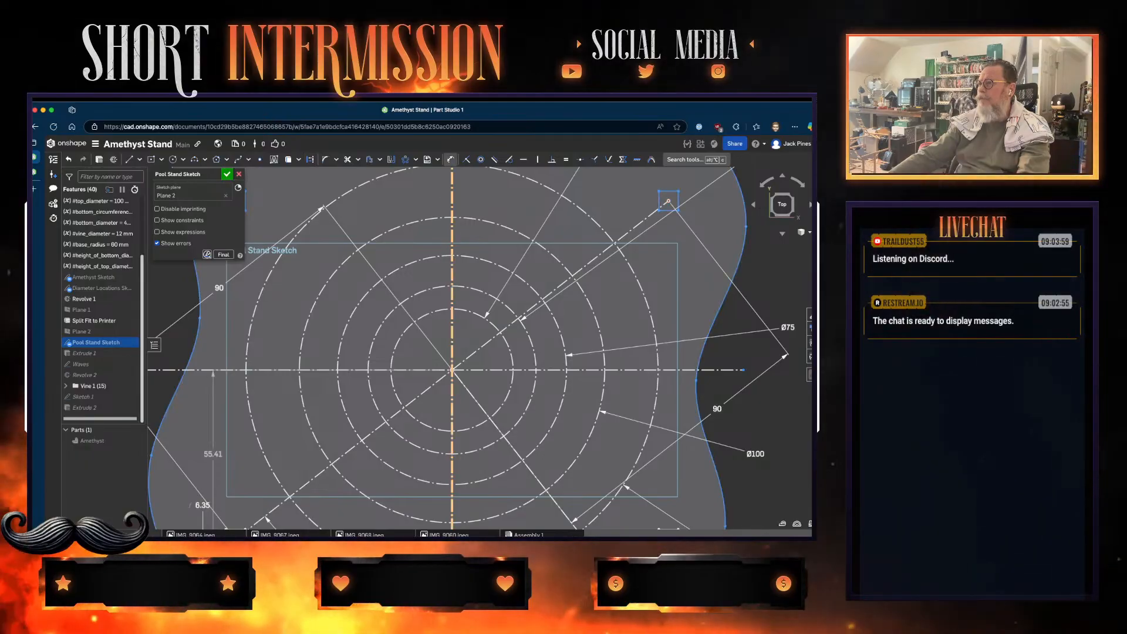
pyautogui.click(452, 206)
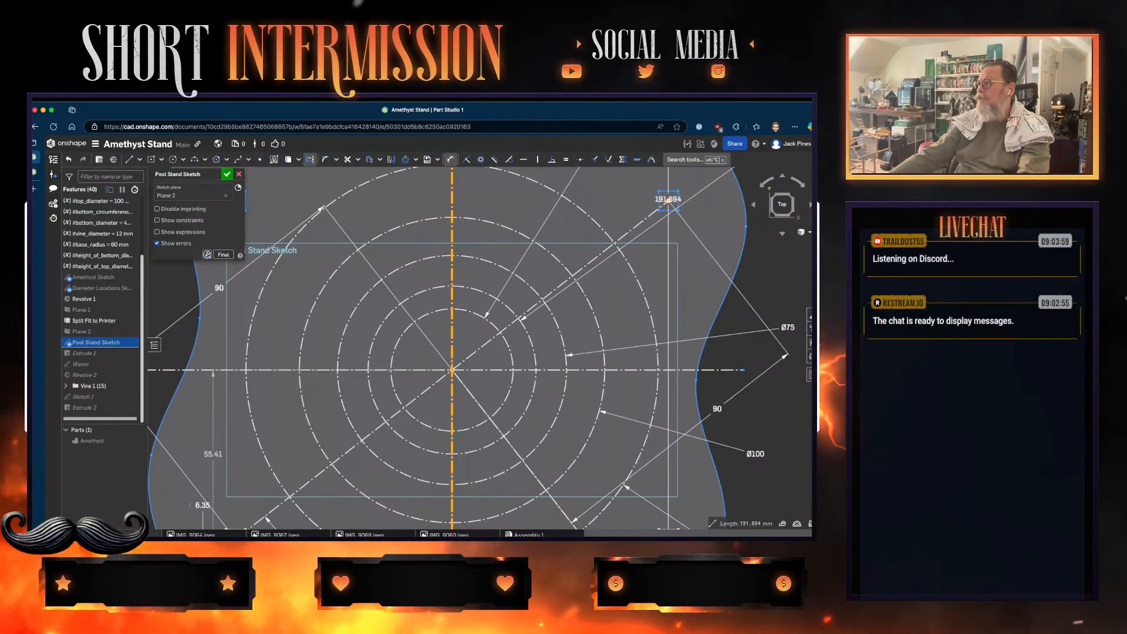
pyautogui.press('Escape')
pyautogui.press('Escape')
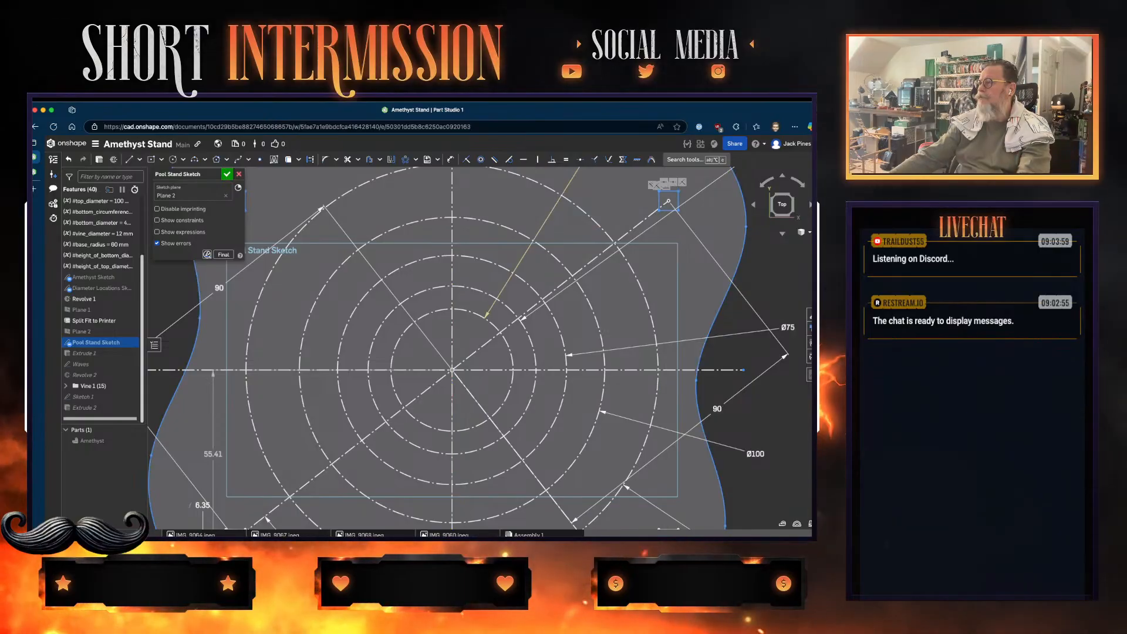
pyautogui.click(667, 201)
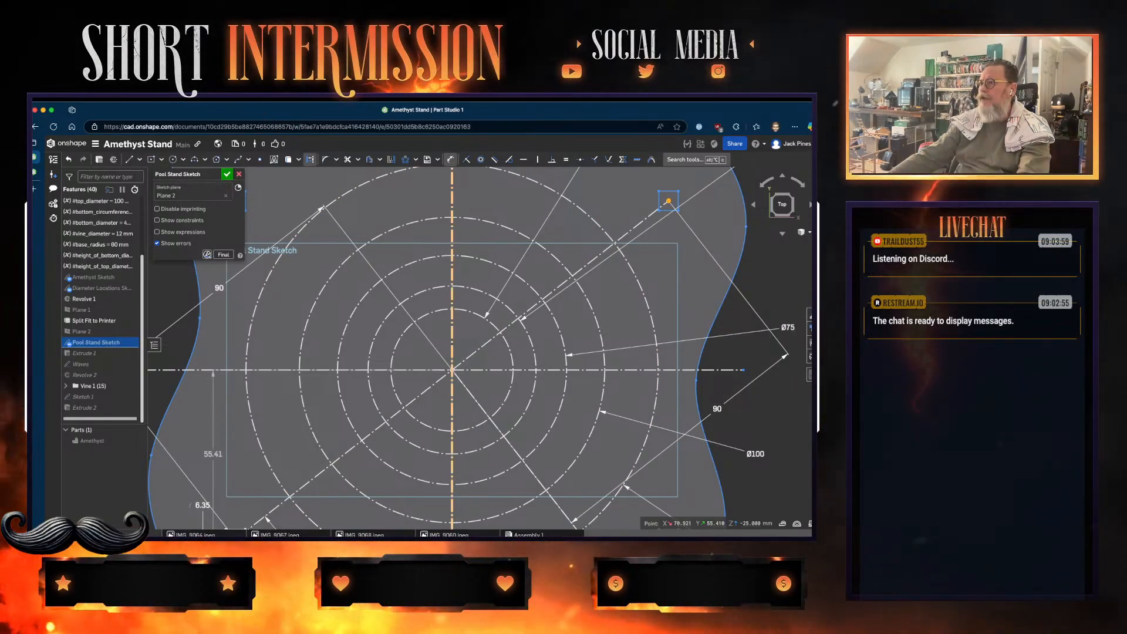
pyautogui.click(452, 202)
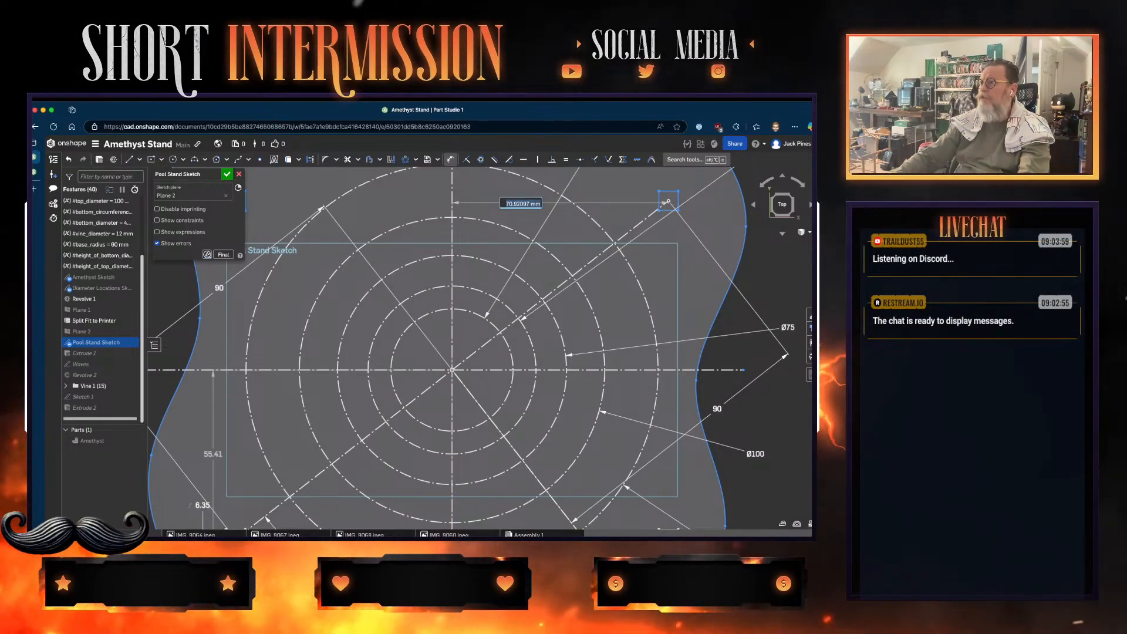
# - Dimension the vertical distance from the upper-right square's center point to the horizontal centerline
pyautogui.moveTo(452, 431)
pyautogui.mouseDown(button='middle')
pyautogui.moveTo(447, 335)
pyautogui.moveTo(445, 431)
pyautogui.mouseUp(button='middle')
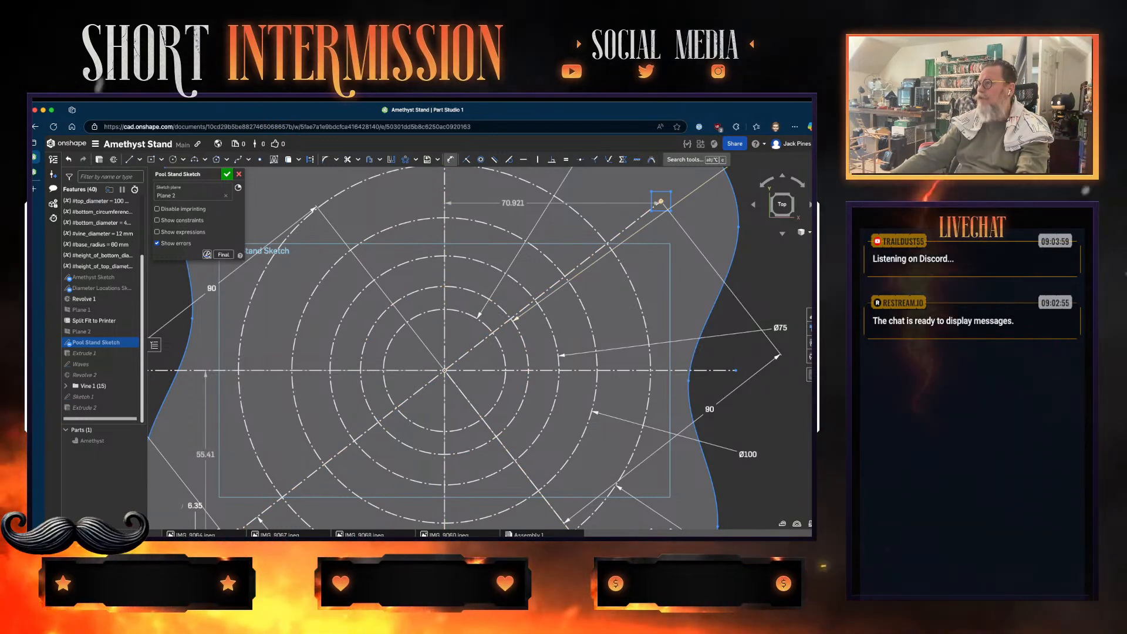
pyautogui.click(660, 202)
pyautogui.click(662, 370)
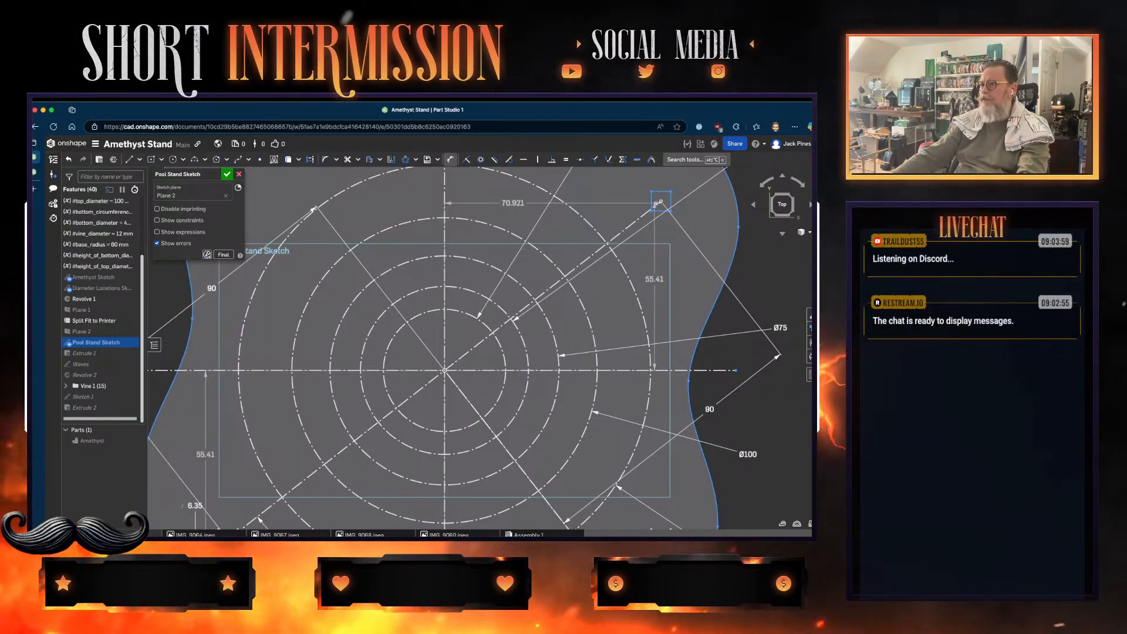
# - Undo the dimensions placed from the squares' center points
pyautogui.moveTo(479, 347); pyautogui.dragTo(475, 260, button='middle')
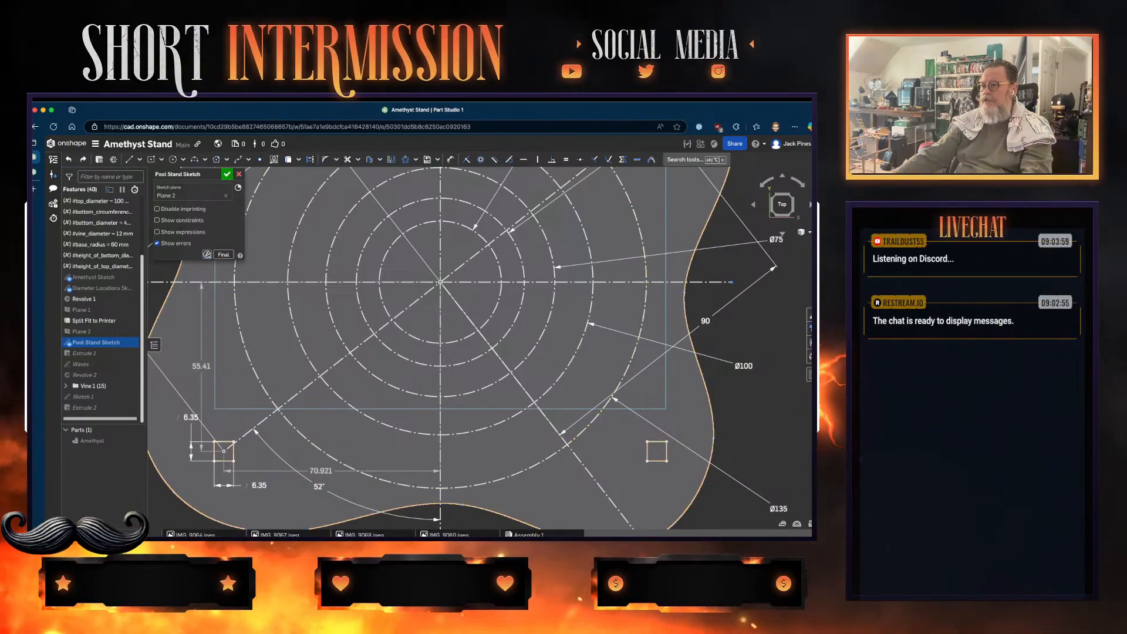
pyautogui.press('super+z')
pyautogui.press('super+z')
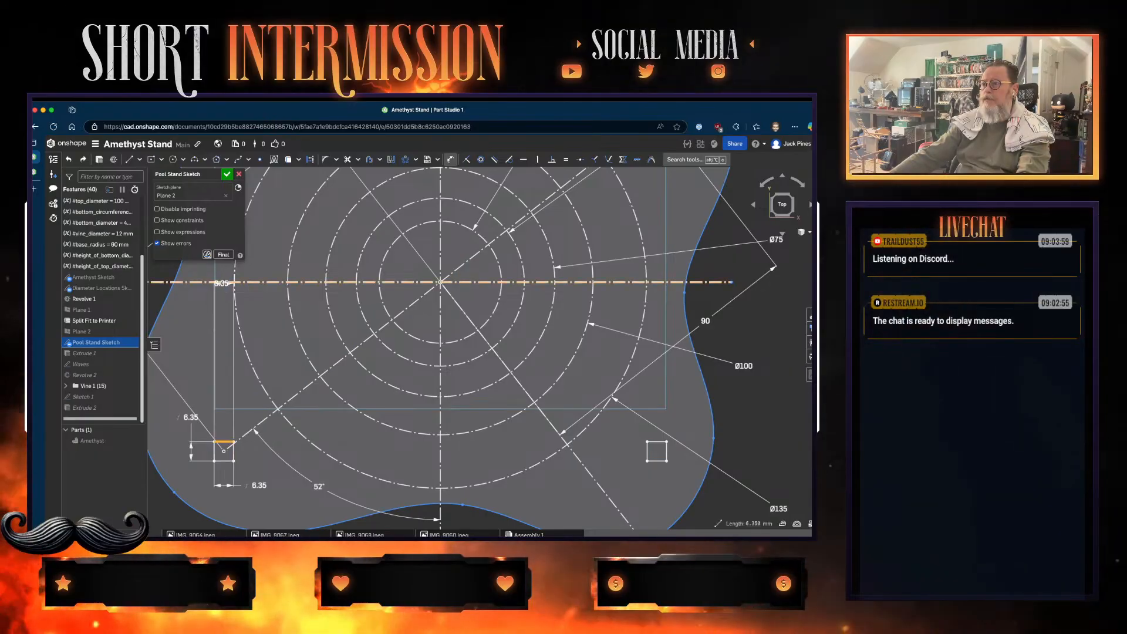
# - Dimension the lower-left square's upper edge from the horizontal centerline and its inner side from the vertical centerline
pyautogui.click(224, 282)
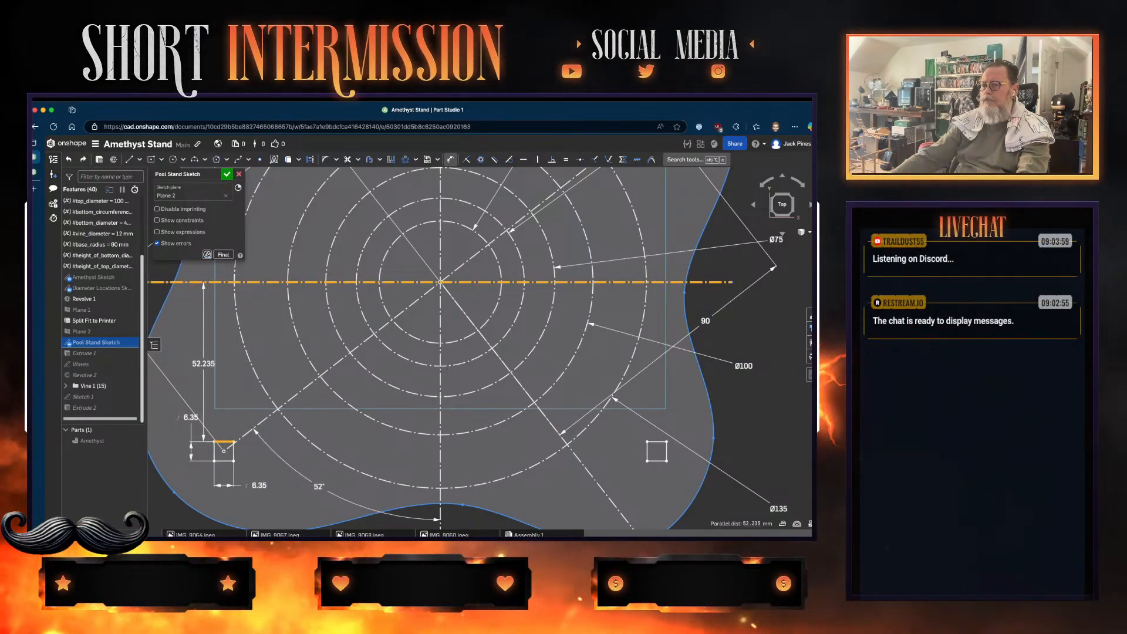
pyautogui.click(200, 365)
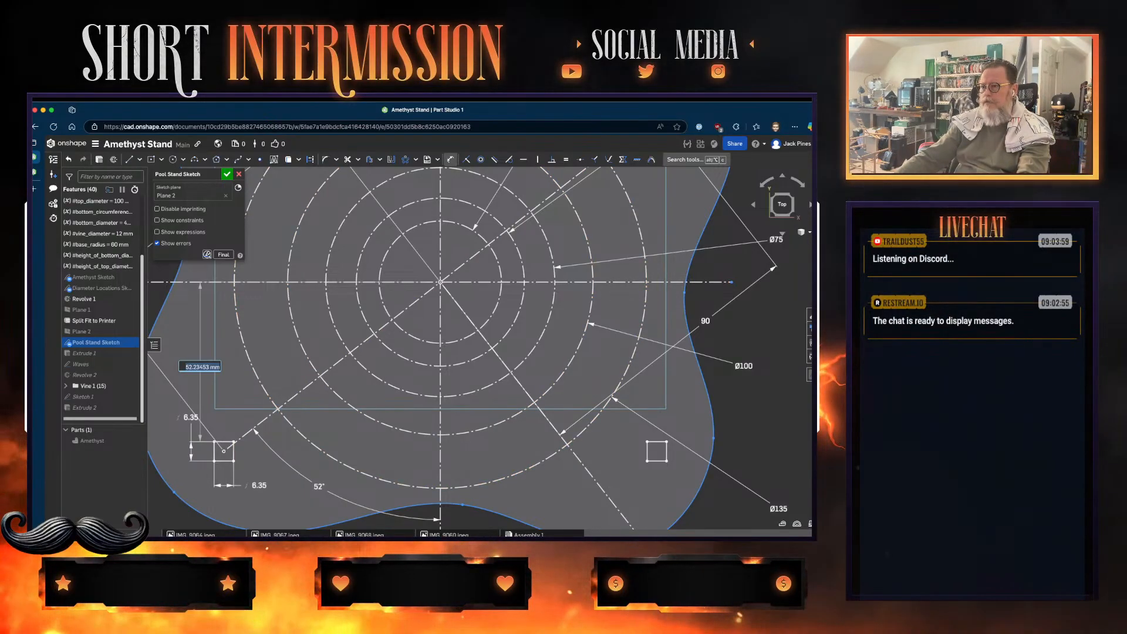
pyautogui.click(233, 452)
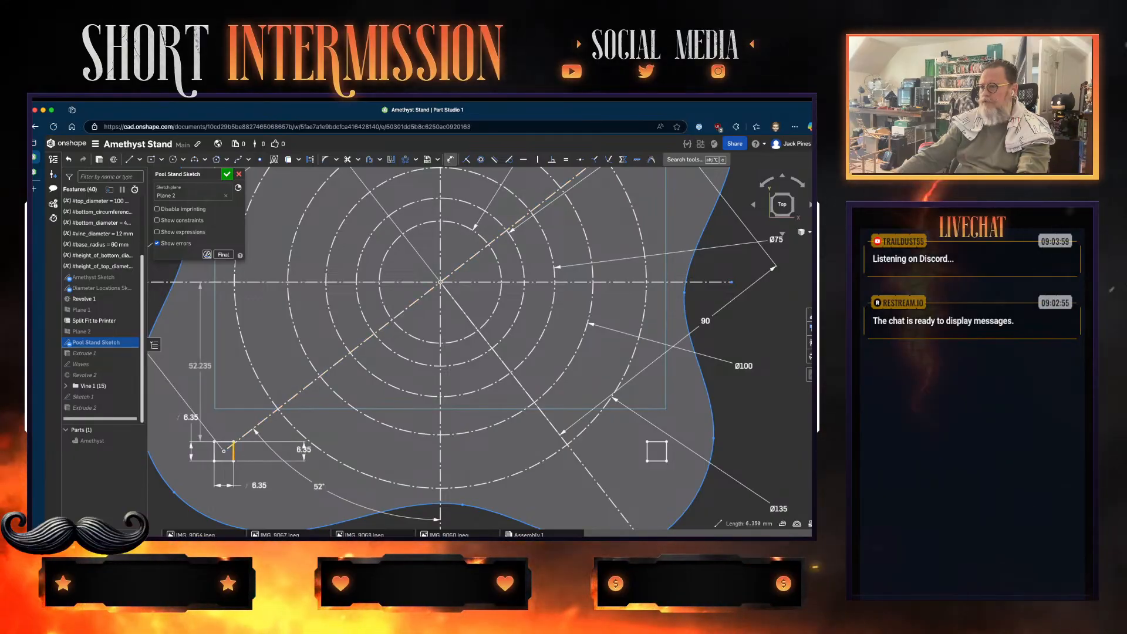
pyautogui.click(440, 453)
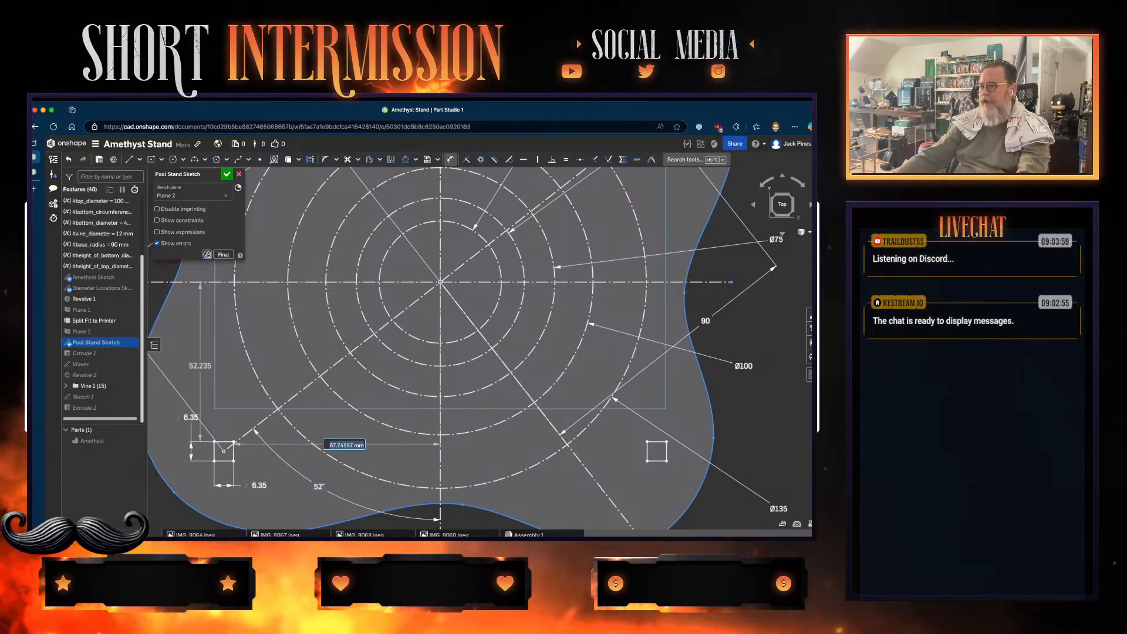
# - Dimension the lower-right square's inner side from the vertical centerline and its upper edge from the horizontal centerline
pyautogui.click(440, 459)
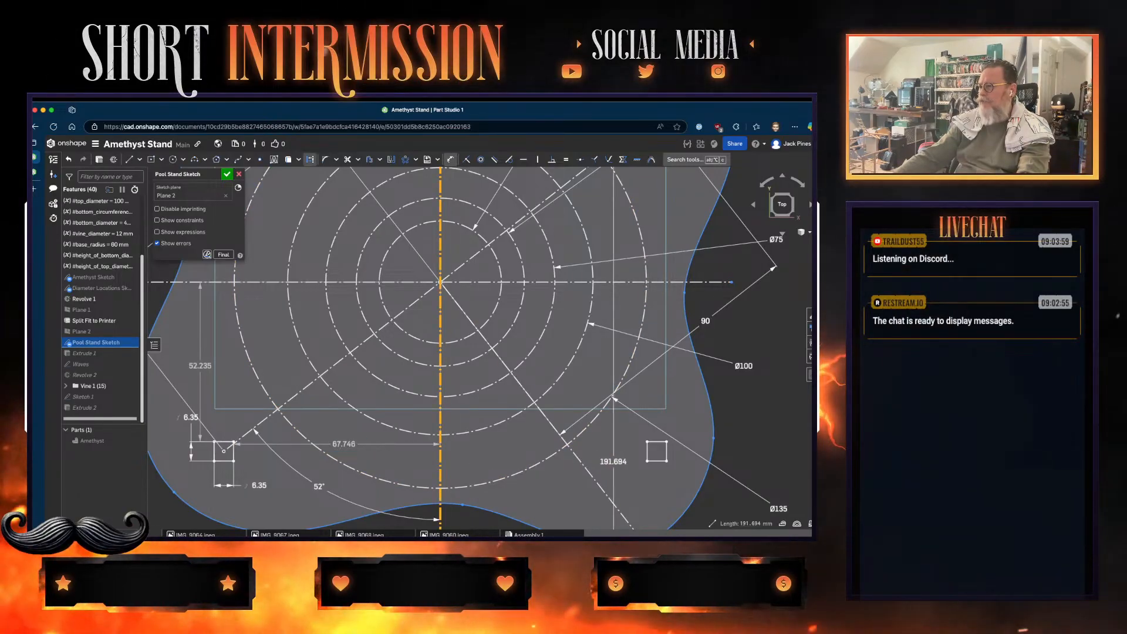
pyautogui.click(647, 452)
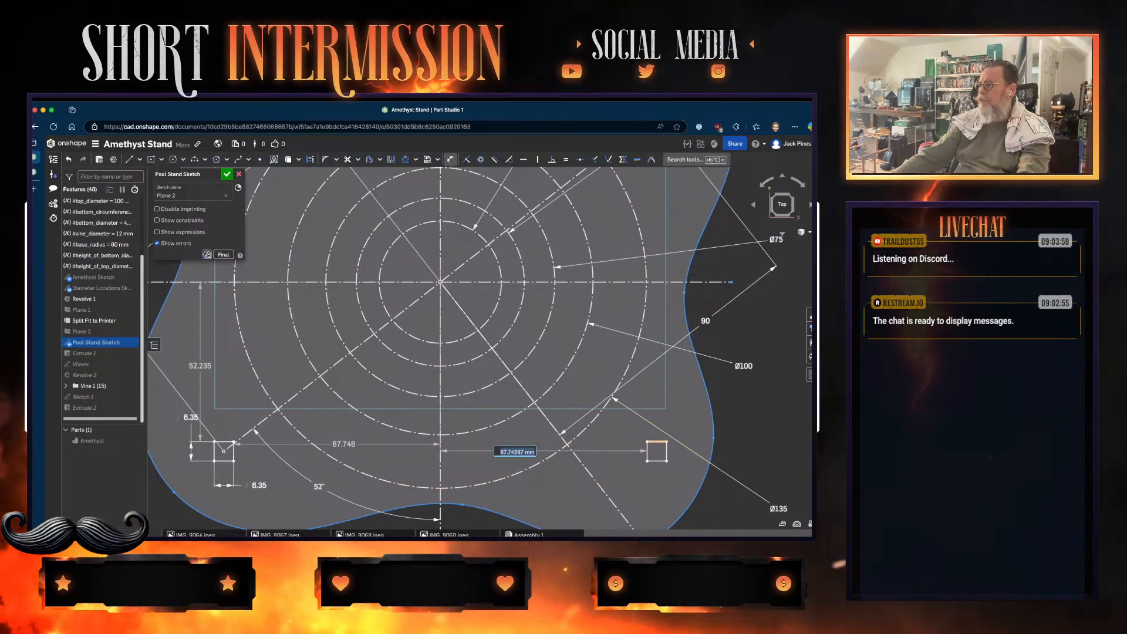
pyautogui.click(657, 441)
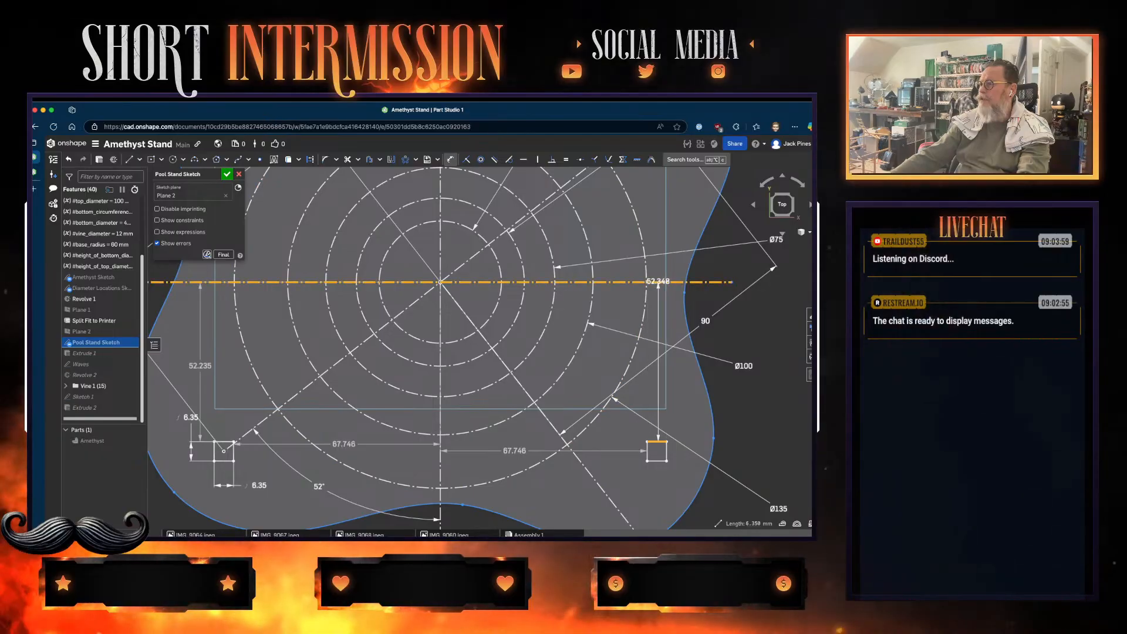
pyautogui.click(660, 282)
pyautogui.click(603, 366)
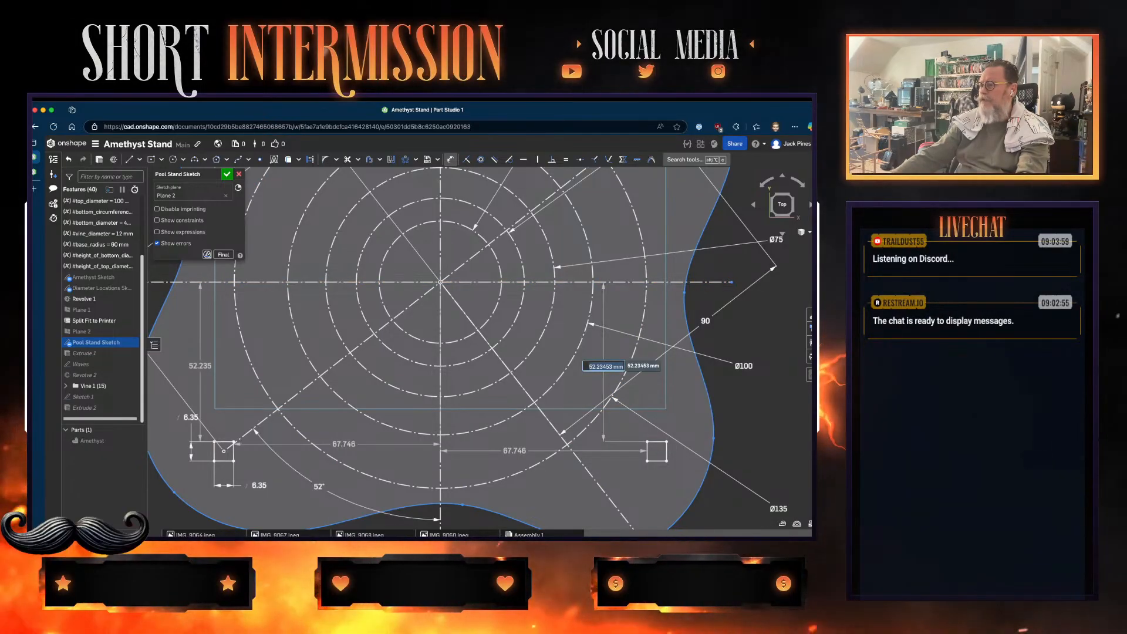
# - Dimension the upper-right square's lower edge from the horizontal centerline
pyautogui.moveTo(743, 366); pyautogui.dragTo(677, 517, button='middle')
pyautogui.click(616, 434)
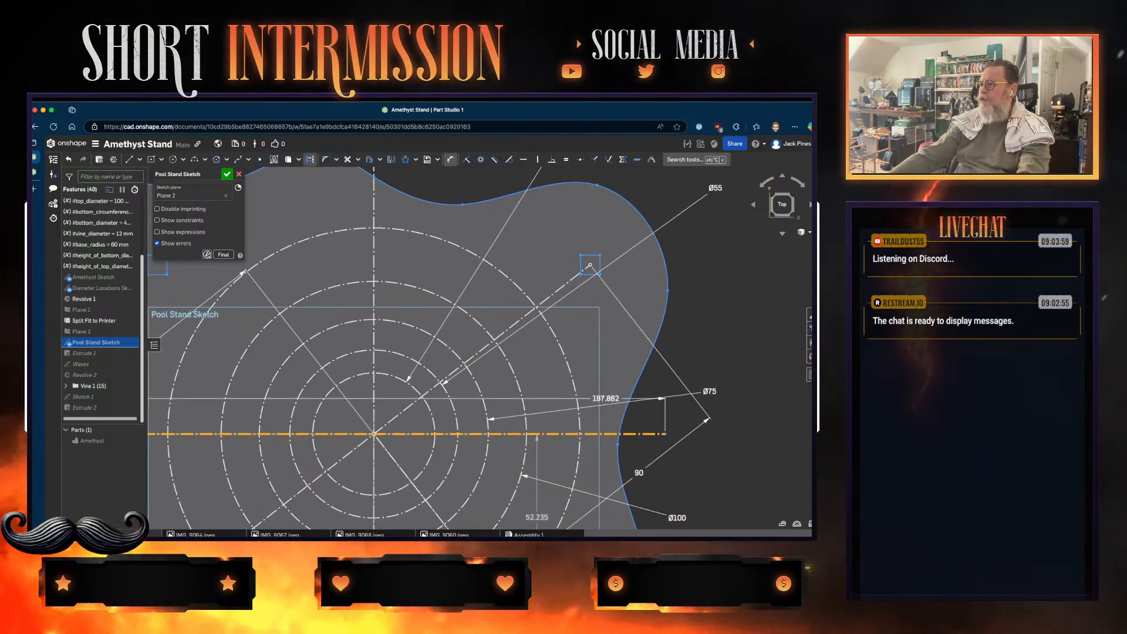
pyautogui.click(588, 266)
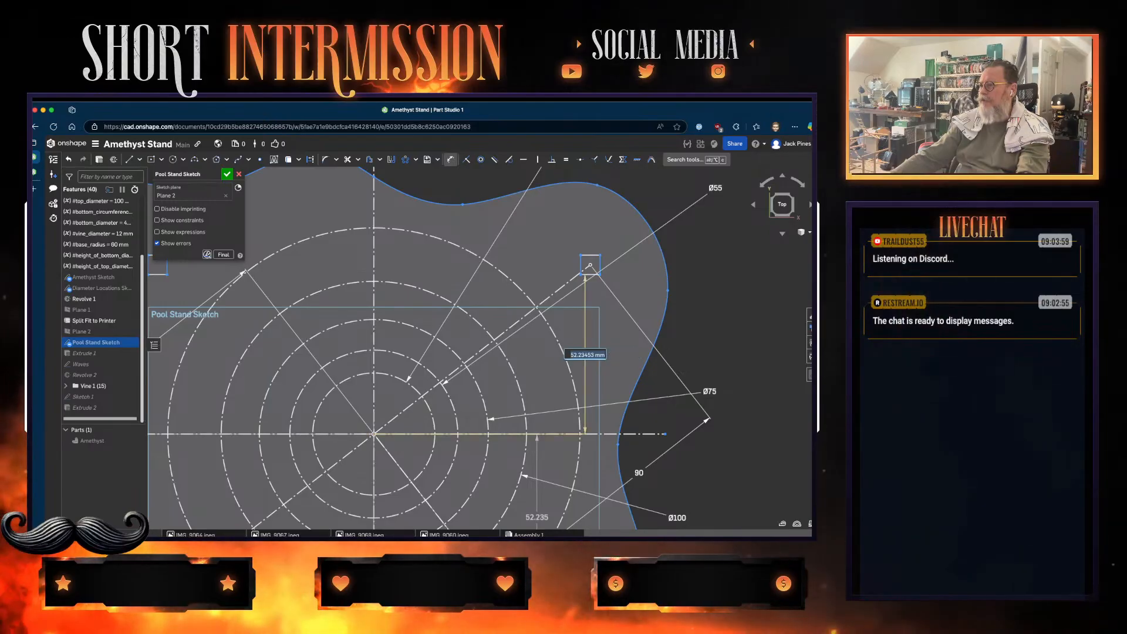
pyautogui.press('Return')
# - Undo the dimensions placed from the squares' edges and accept the Pool Stand Sketch
pyautogui.press('super+z')
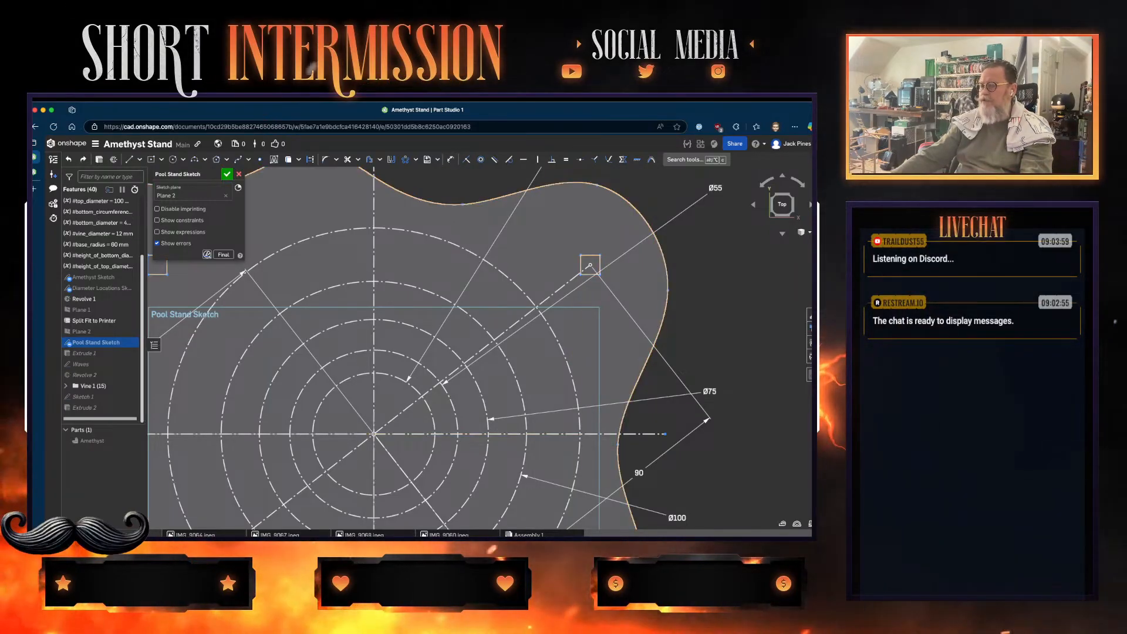
pyautogui.moveTo(500, 421); pyautogui.dragTo(615, 304, button='middle')
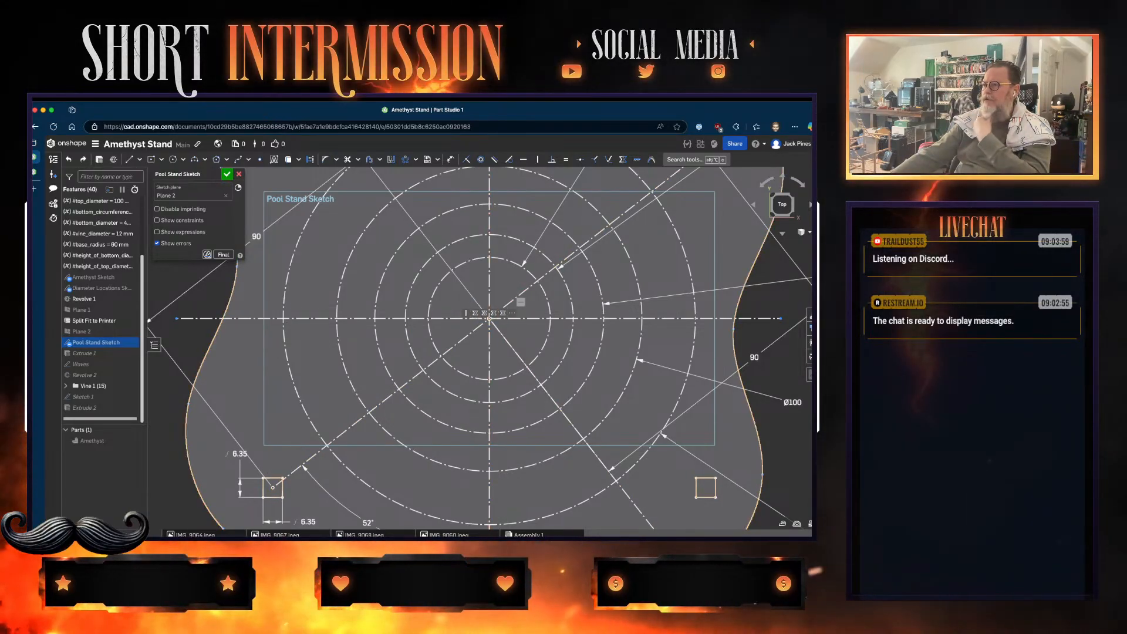
pyautogui.moveTo(494, 313)
pyautogui.mouseDown(button='middle')
pyautogui.moveTo(445, 368)
pyautogui.moveTo(432, 366)
pyautogui.mouseUp(button='middle')
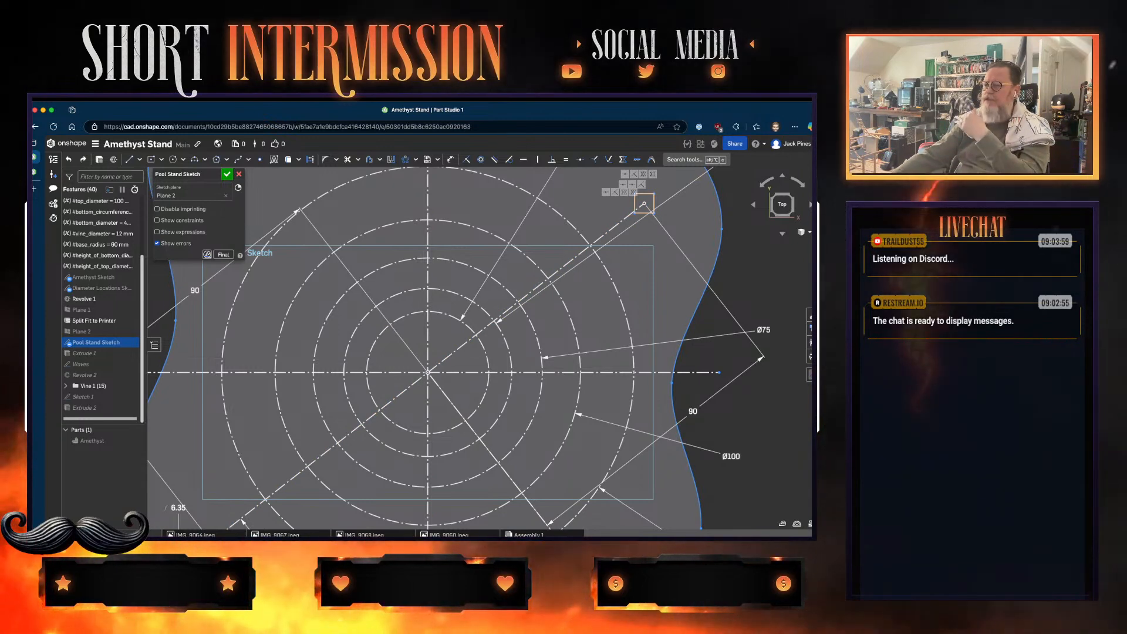
pyautogui.scroll(-3, 445, 397)
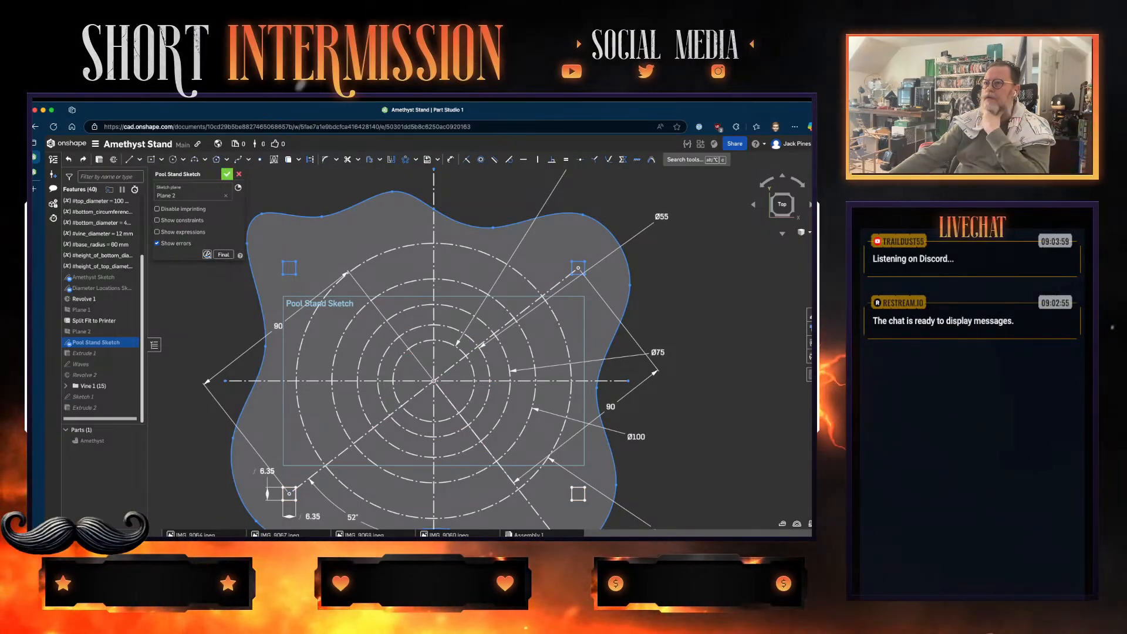
pyautogui.press('Return')
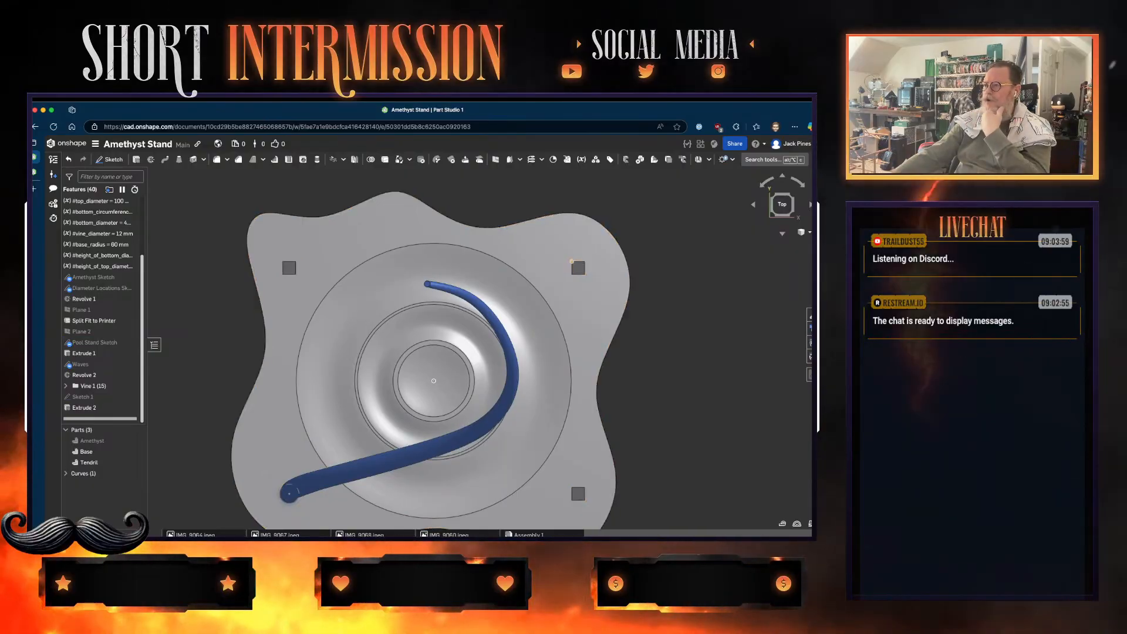
# - Create a circular part pattern of the tendril about the base's central circular face, with 2 equally spaced instances
pyautogui.click(399, 458)
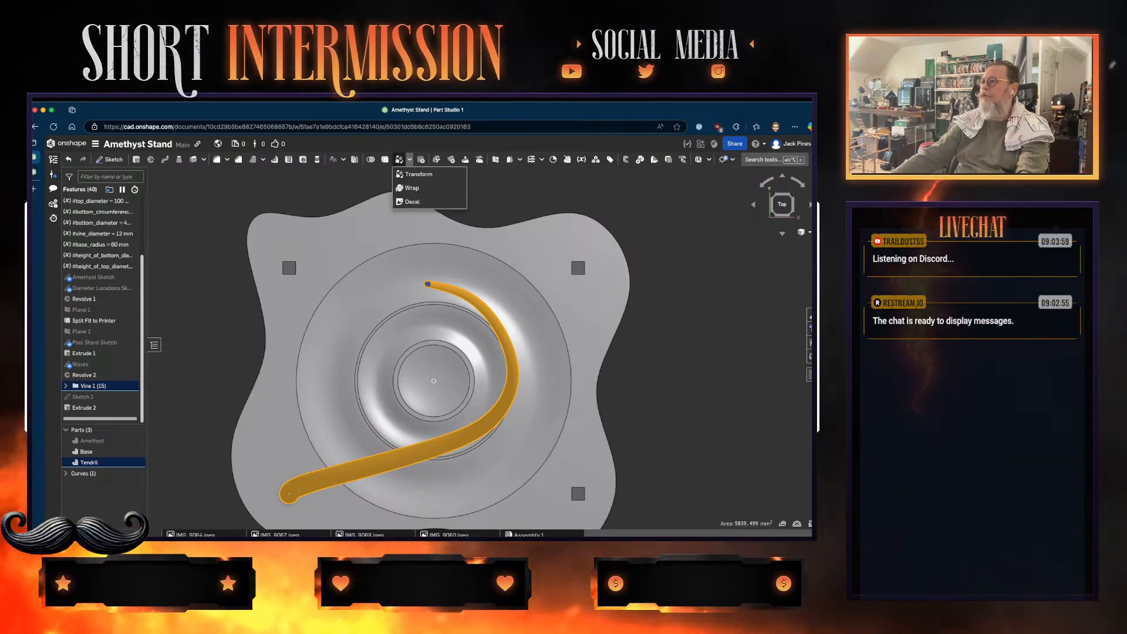
pyautogui.hotkey('alt', 'c')
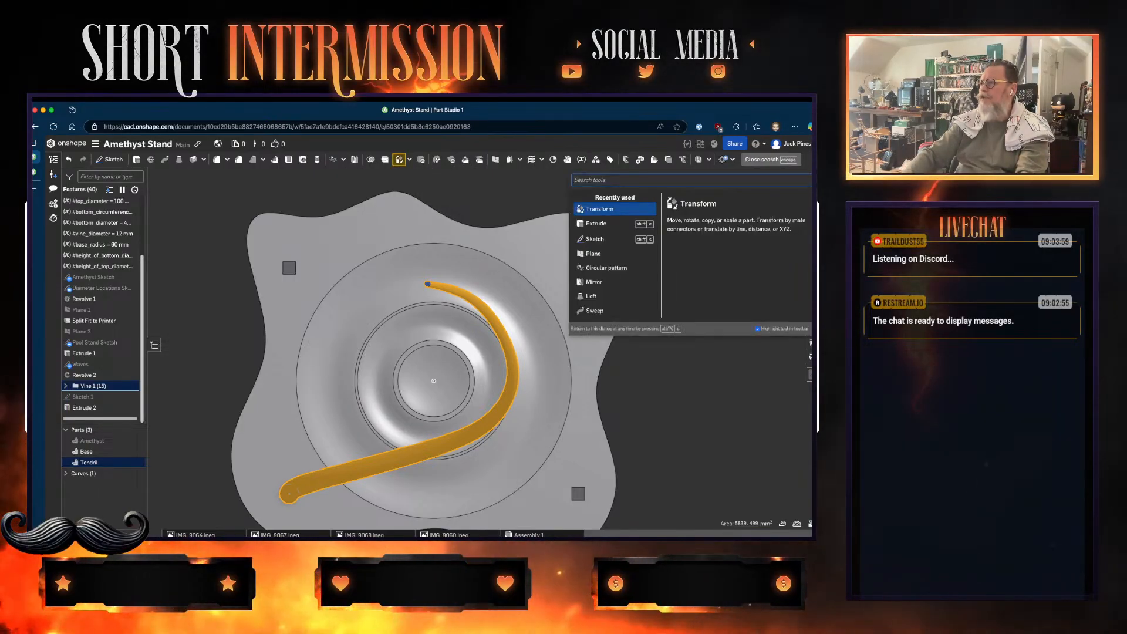
pyautogui.write('ci')
pyautogui.press('Return')
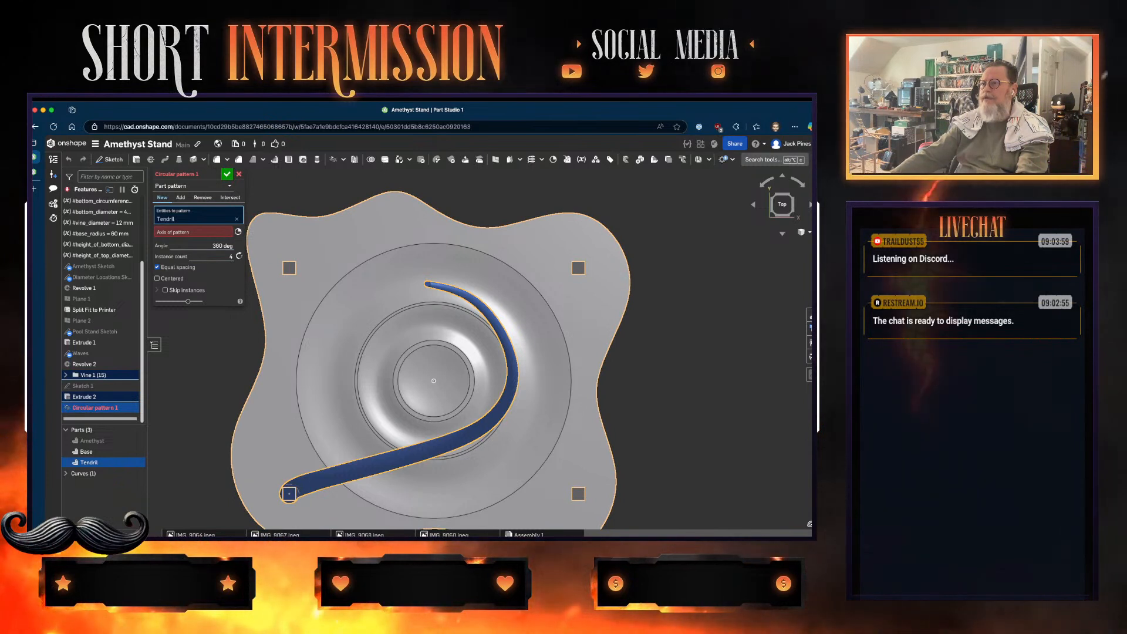
pyautogui.click(193, 232)
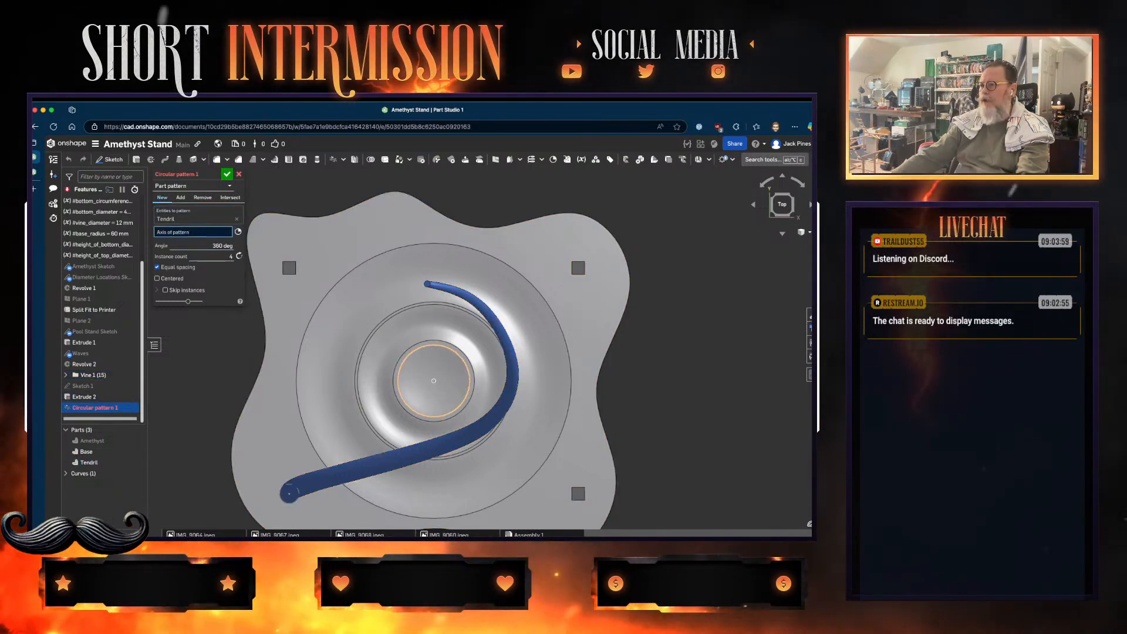
pyautogui.click(426, 372)
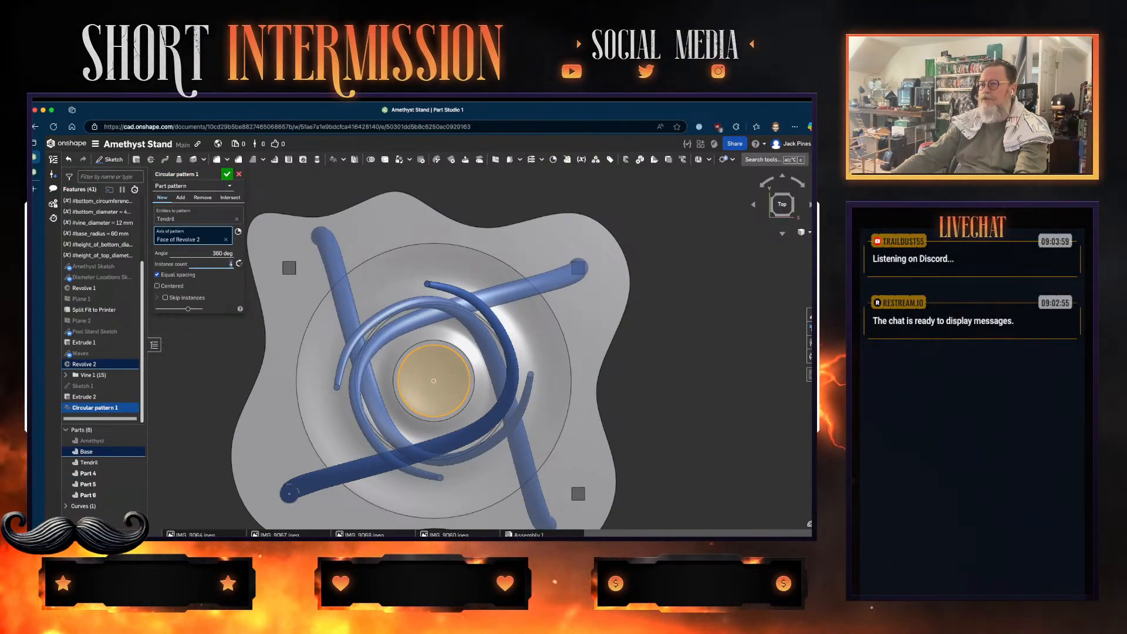
pyautogui.press('BackSpace')
pyautogui.write('2')
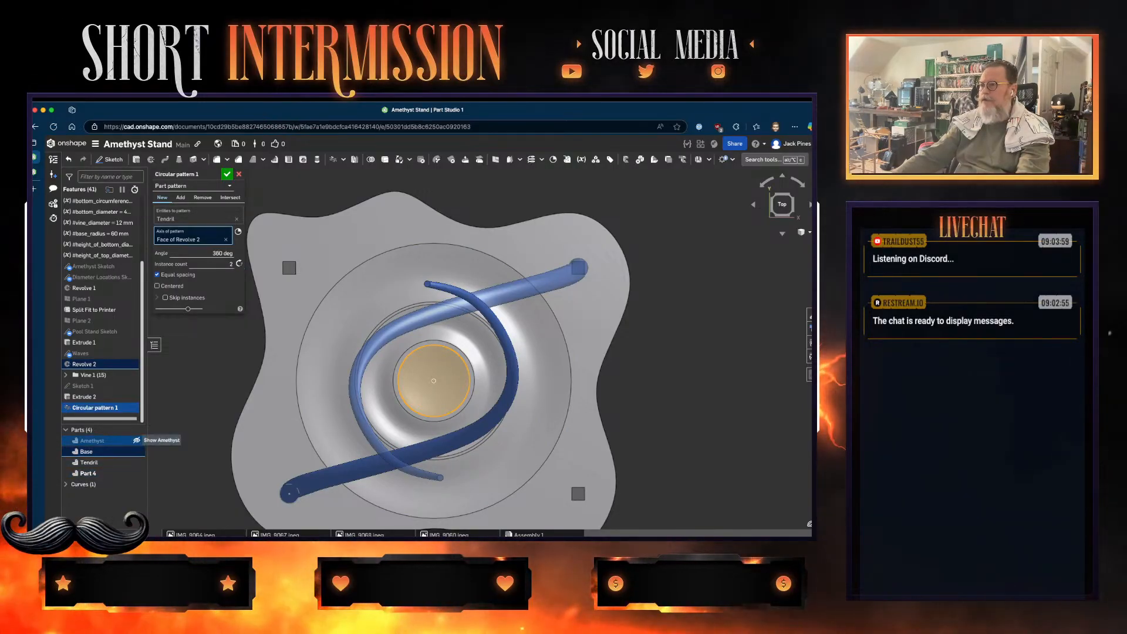
# - Show the amethyst part to check the fit of the two tendrils, and accept the circular pattern
pyautogui.click(137, 440)
pyautogui.moveTo(433, 381); pyautogui.dragTo(439, 363, button='middle')
pyautogui.moveTo(439, 363); pyautogui.dragTo(393, 399, button='right')
pyautogui.moveTo(468, 307); pyautogui.dragTo(432, 387, button='right')
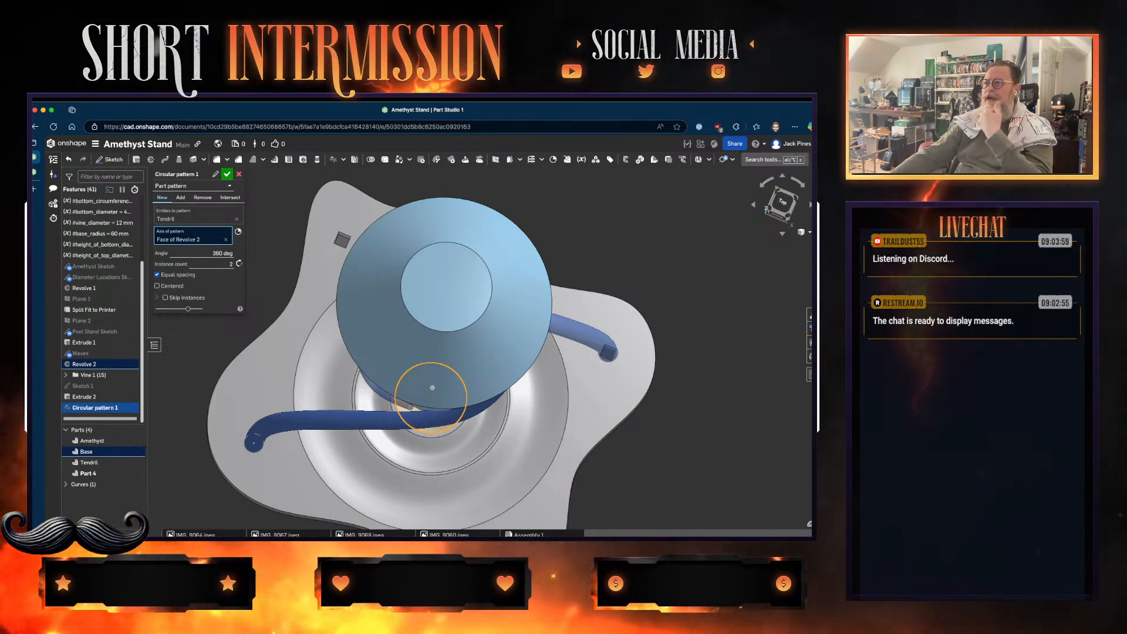
pyautogui.press('Return')
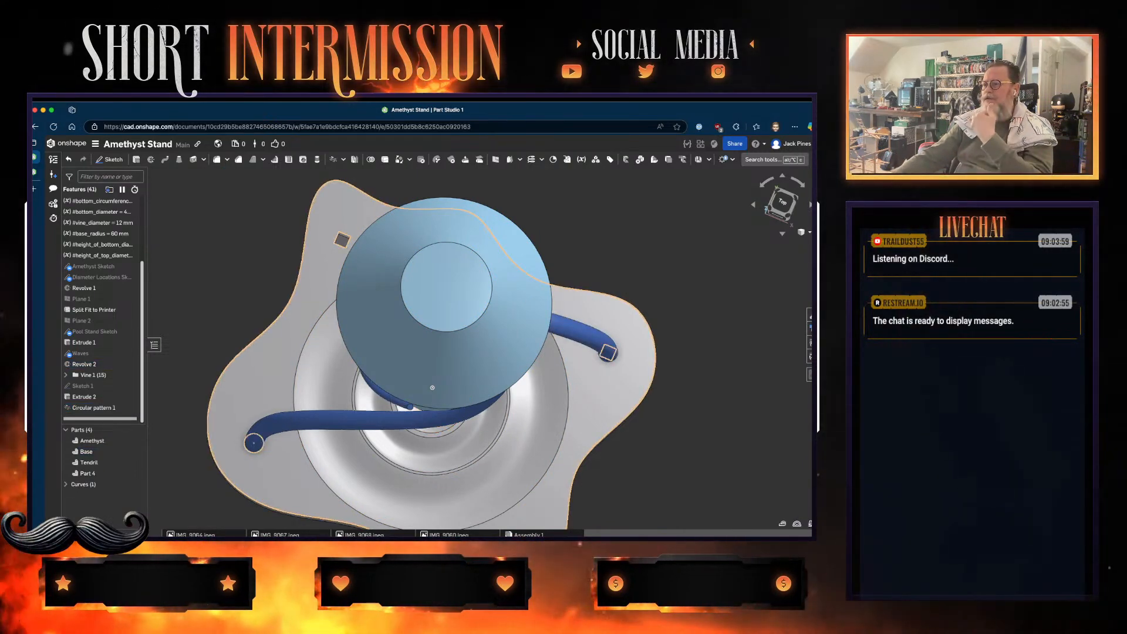
pyautogui.moveTo(432, 388); pyautogui.dragTo(440, 368, button='right')
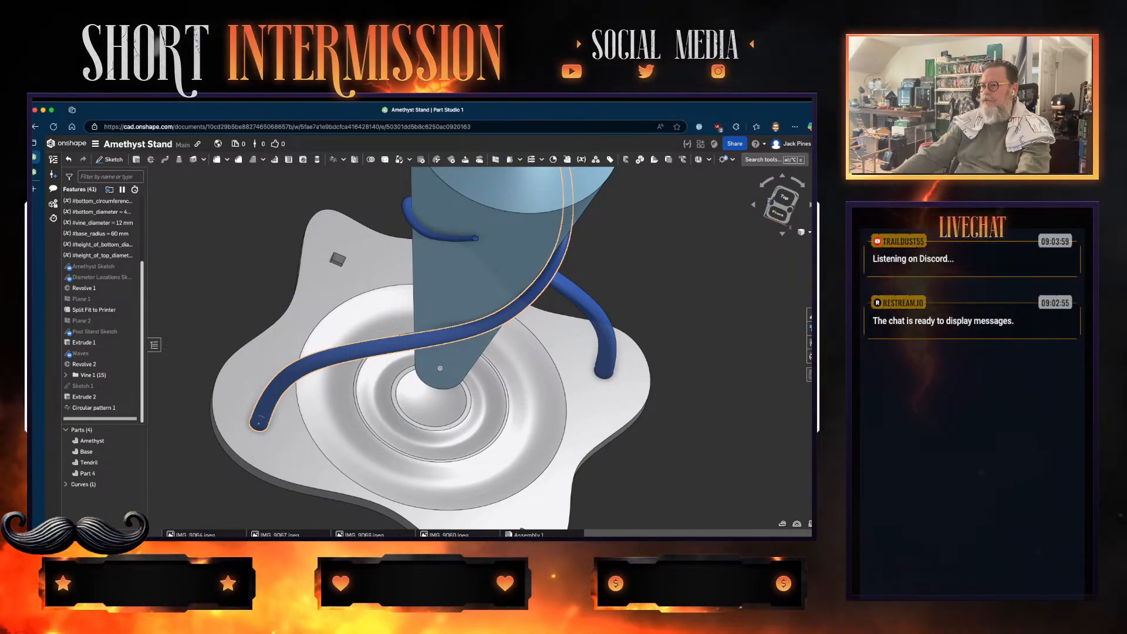
pyautogui.click(259, 422)
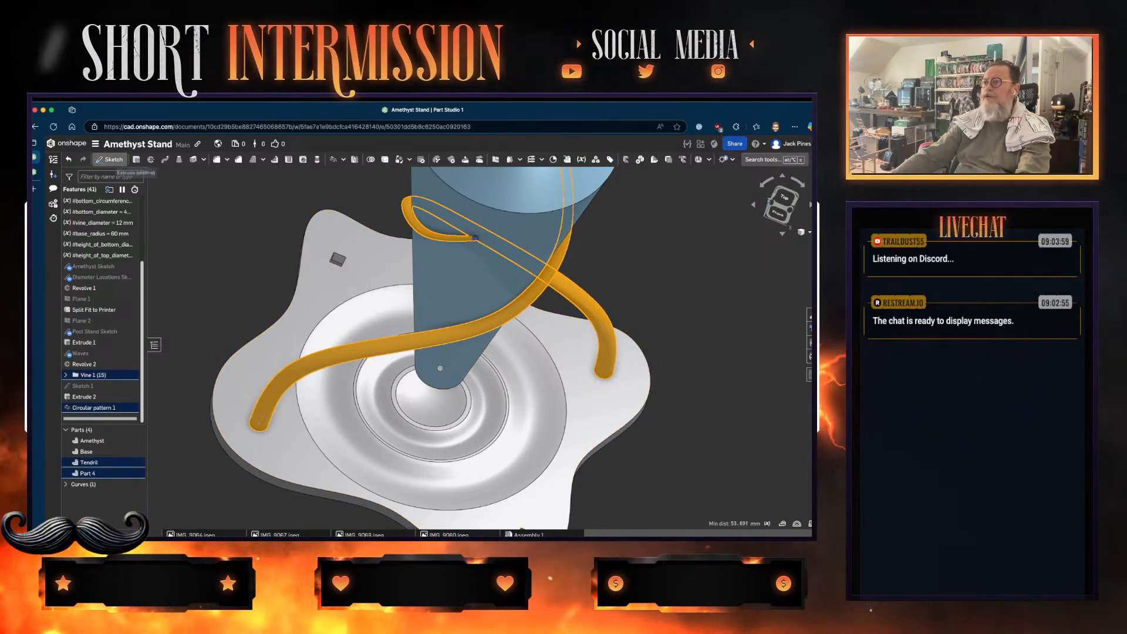
pyautogui.click(333, 159)
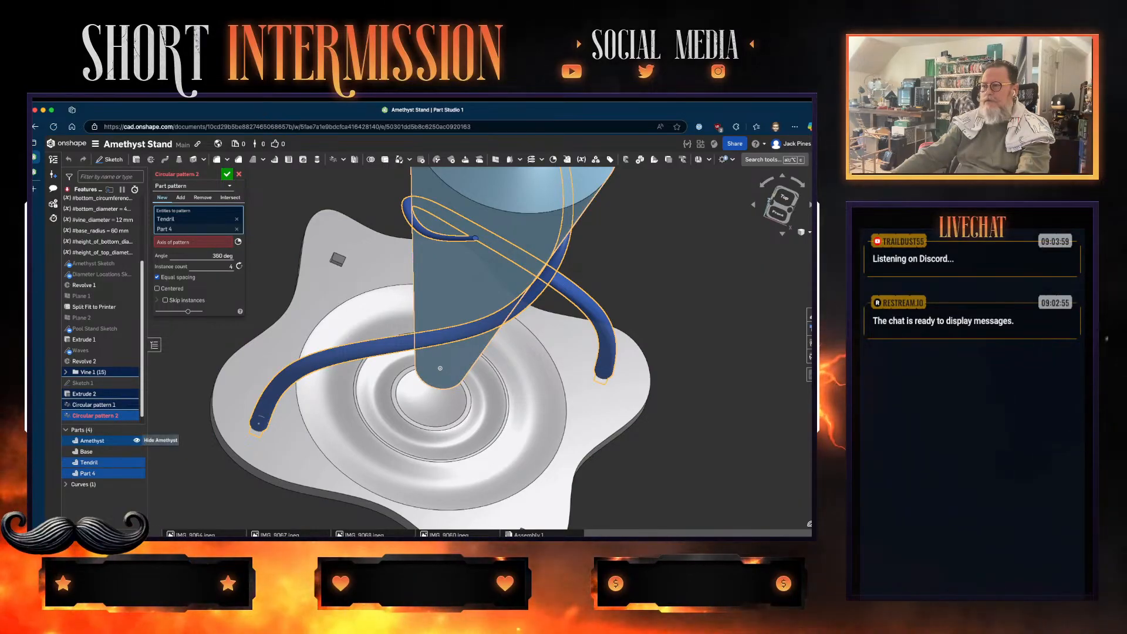
pyautogui.click(136, 440)
pyautogui.moveTo(439, 368); pyautogui.dragTo(440, 411, button='right')
pyautogui.click(439, 378)
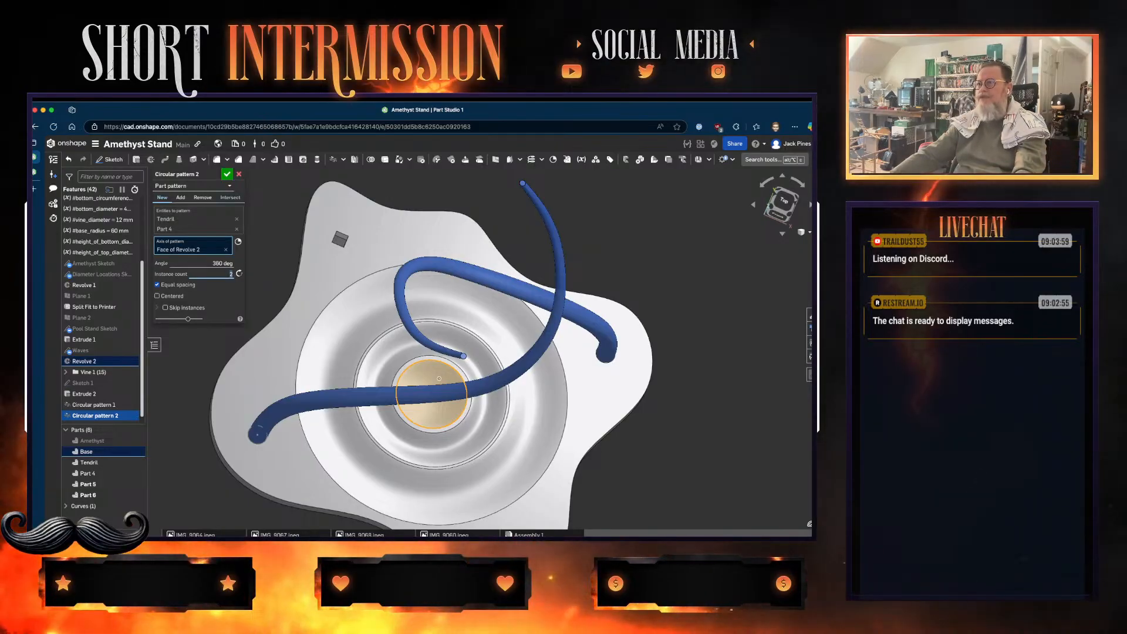
pyautogui.press('Escape')
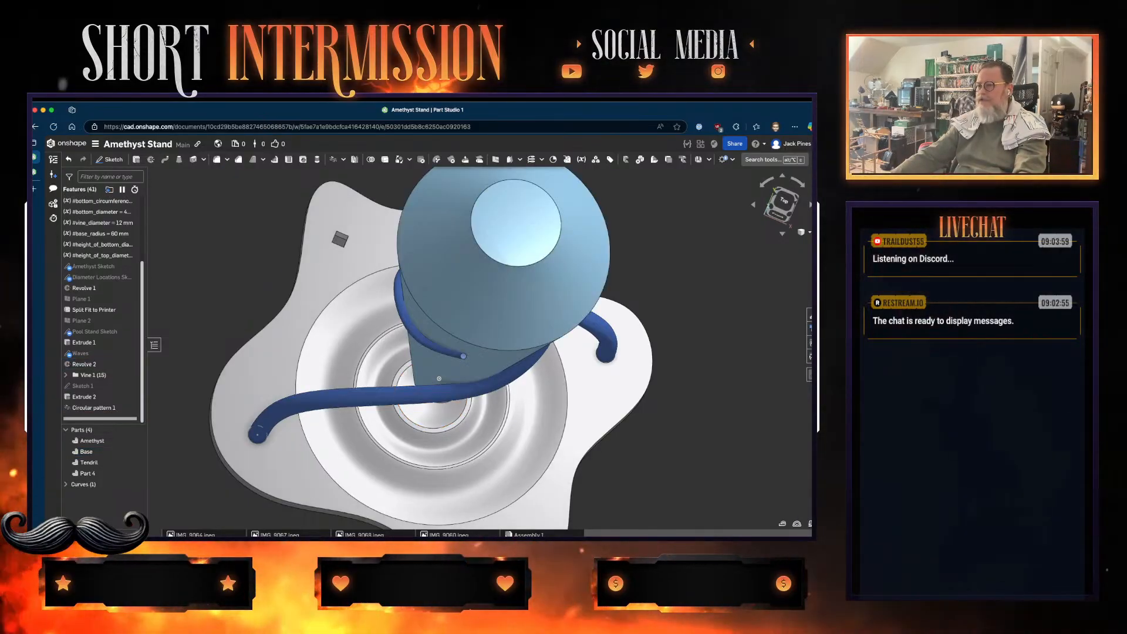
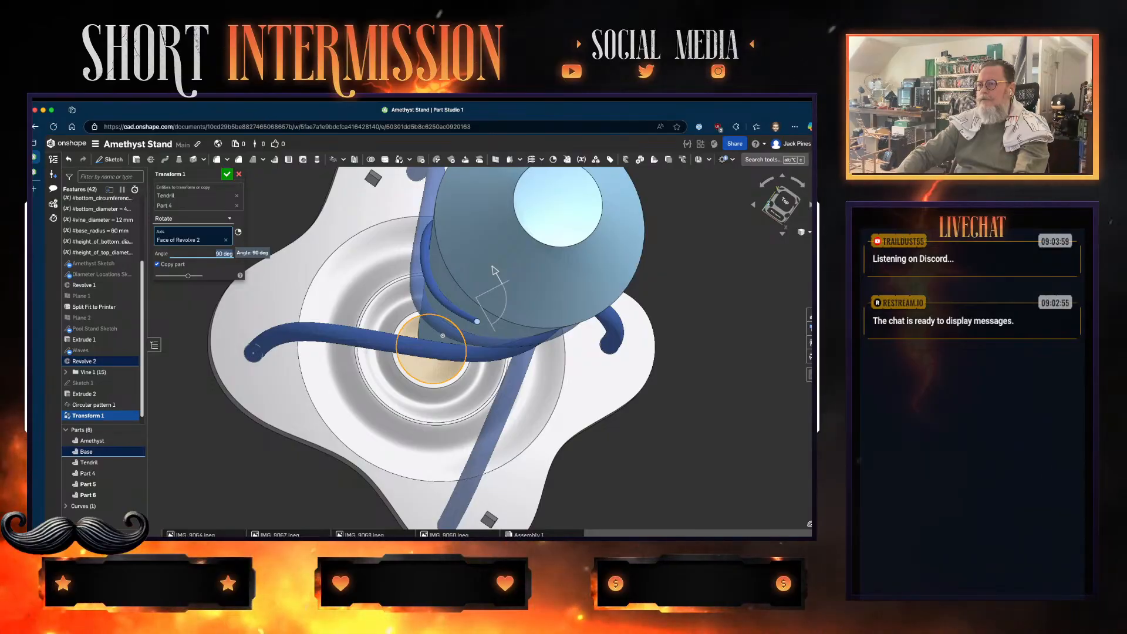
# - Try rotating a copy of both tendrils about the base's central face by 100, 110 and 102 degrees
pyautogui.write('00')
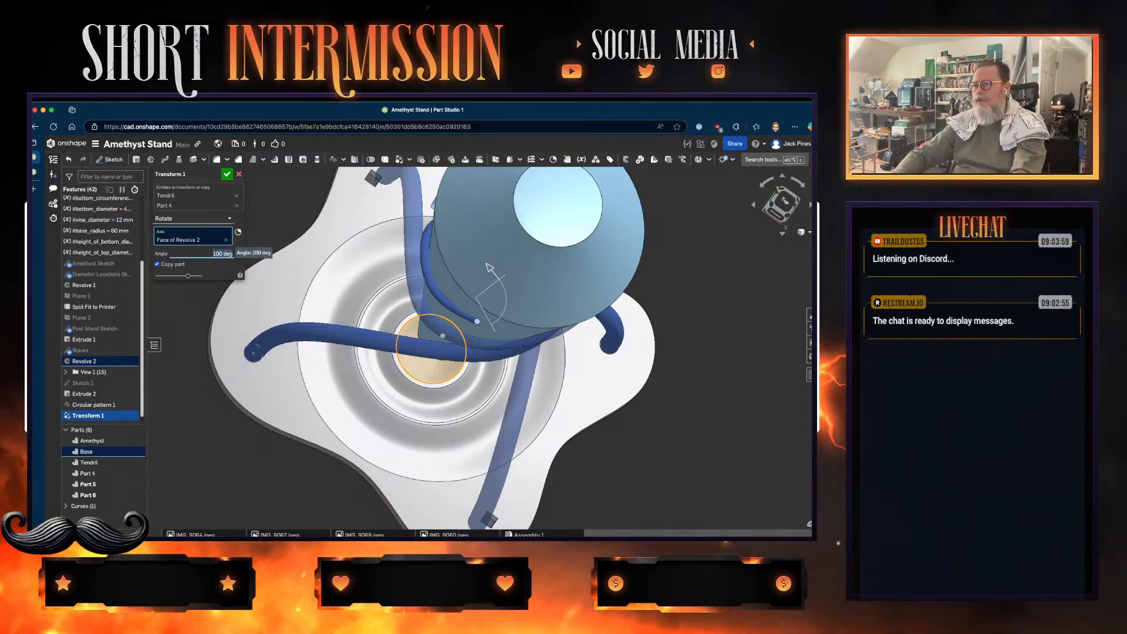
pyautogui.write('0')
pyautogui.press('Return')
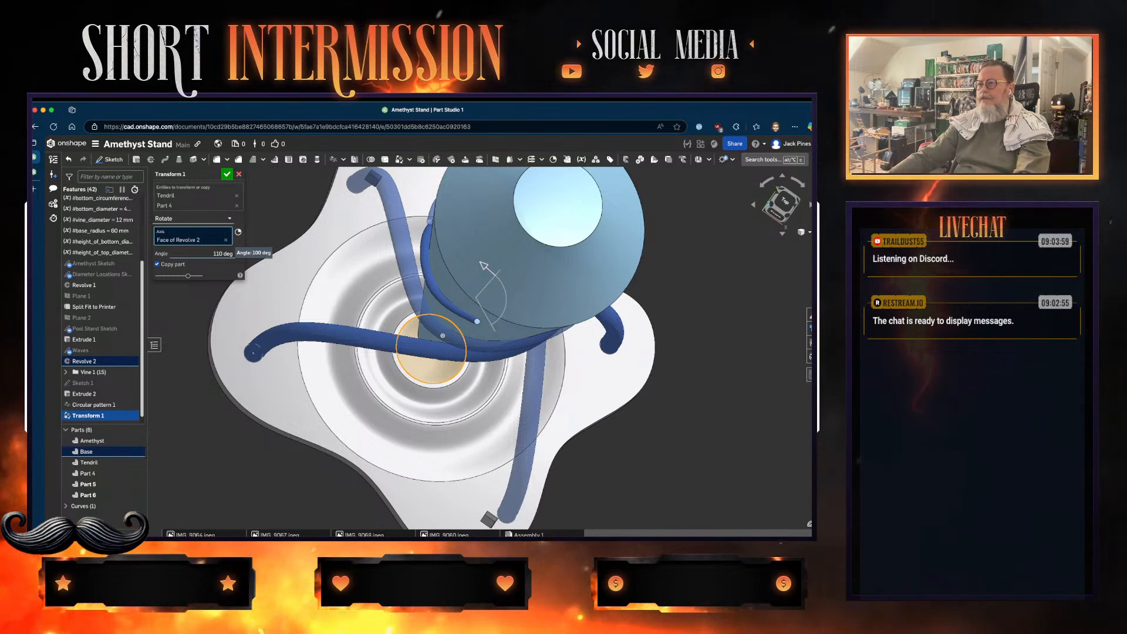
pyautogui.press('BackSpace')
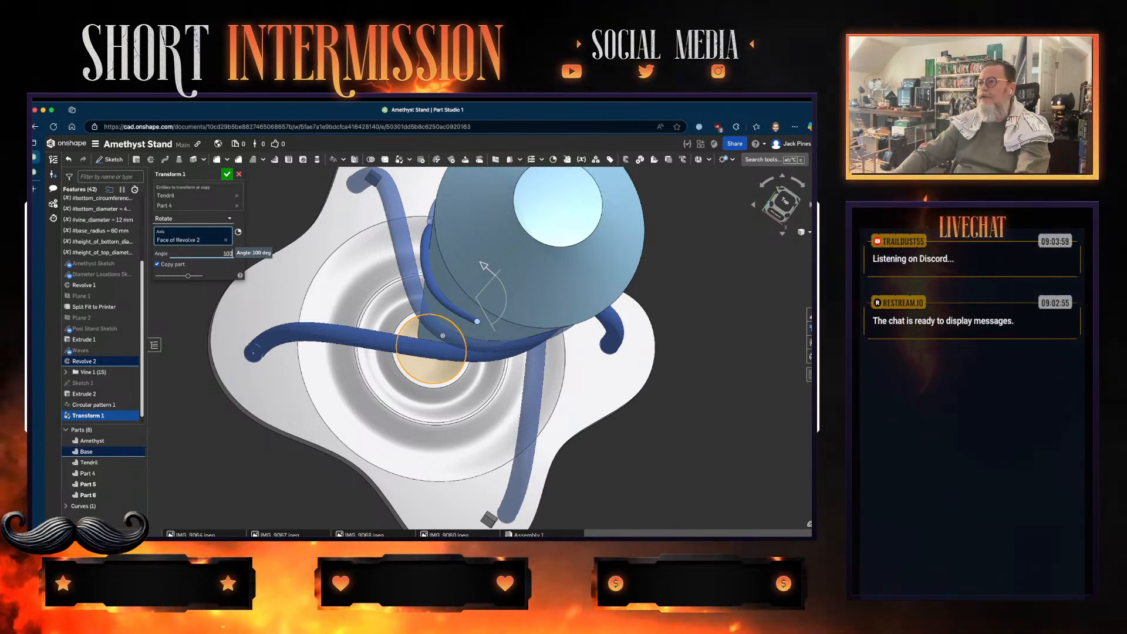
pyautogui.write('102')
pyautogui.press('Return')
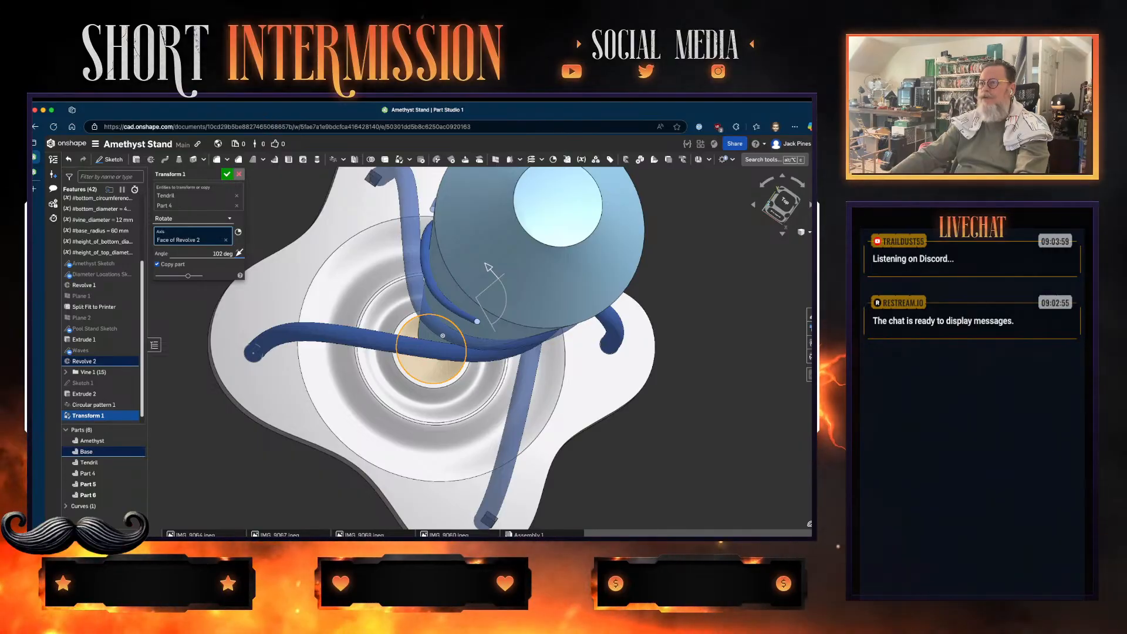
pyautogui.press('Escape')
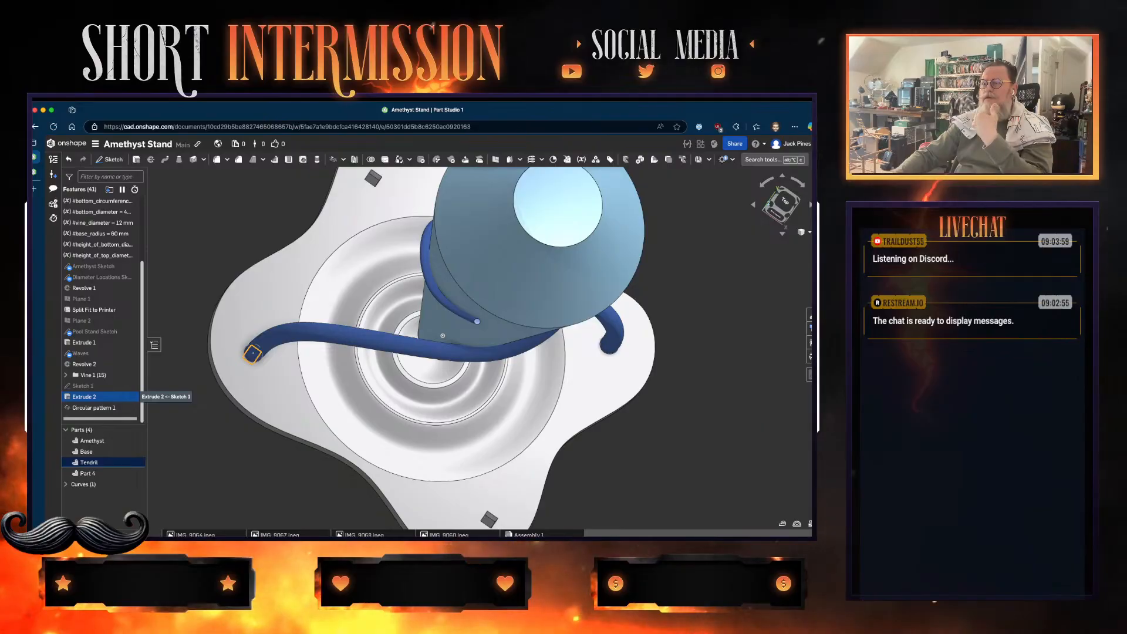
# - Delete the Extrude 2 feature and hide the amethyst part
pyautogui.press('Delete')
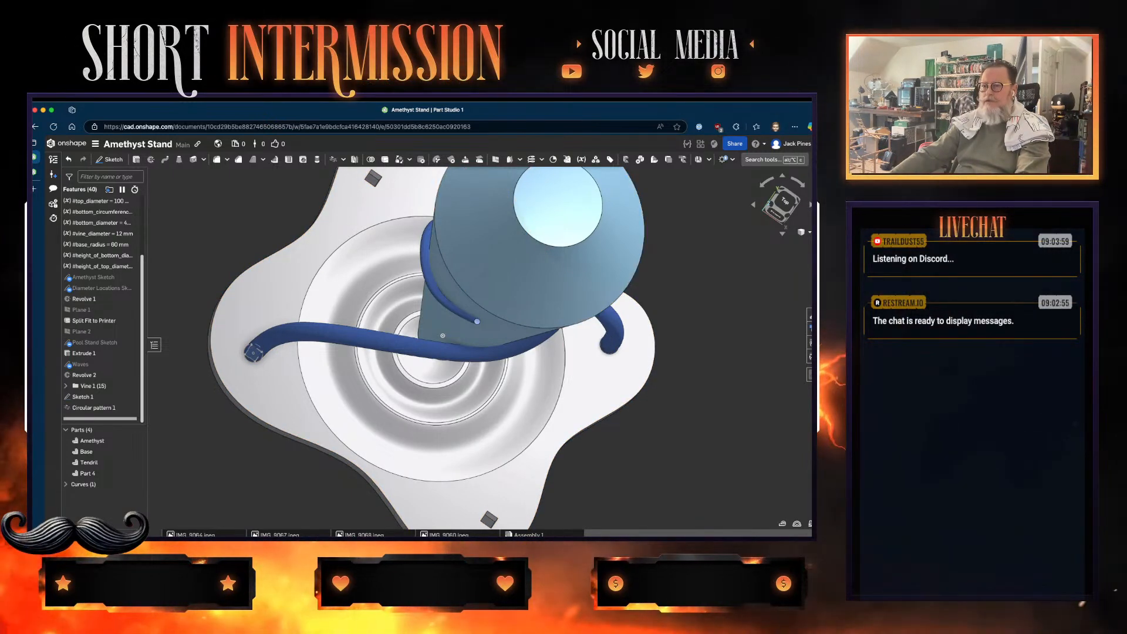
pyautogui.click(136, 440)
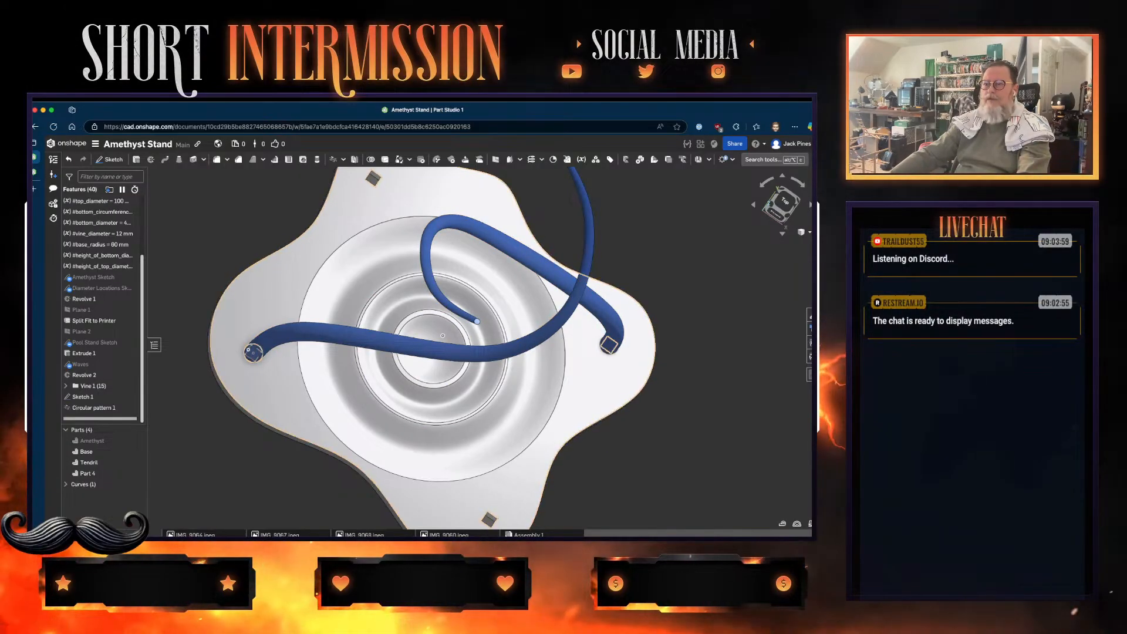
# - Edit the Pool Stand Sketch and delete its horizontal centerline
pyautogui.scroll(3, 100, 305)
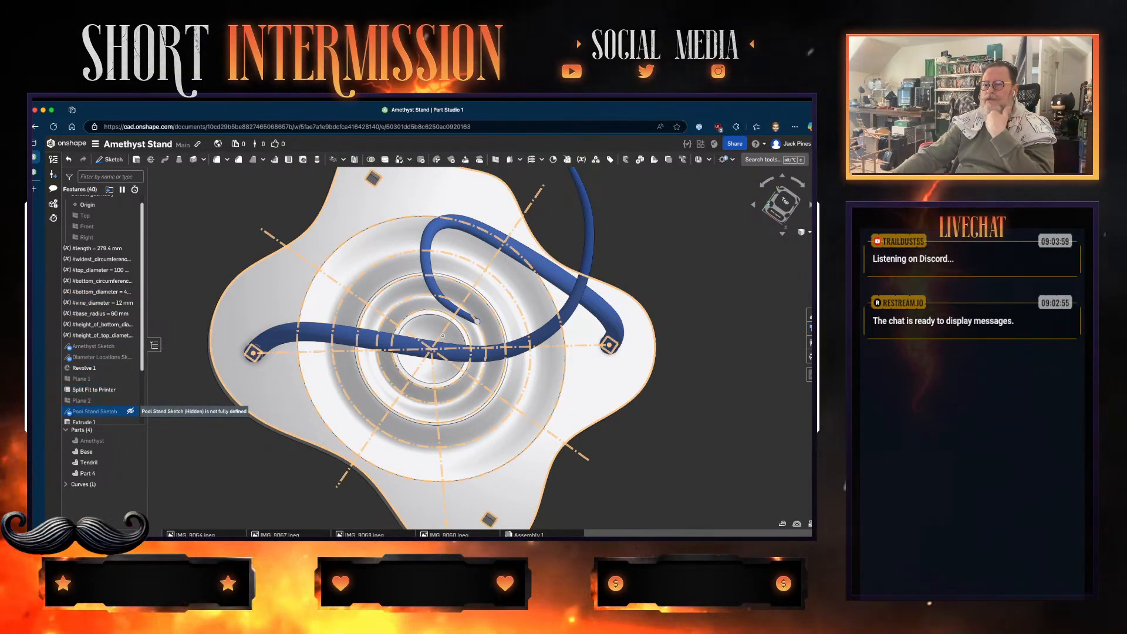
pyautogui.doubleClick(106, 411)
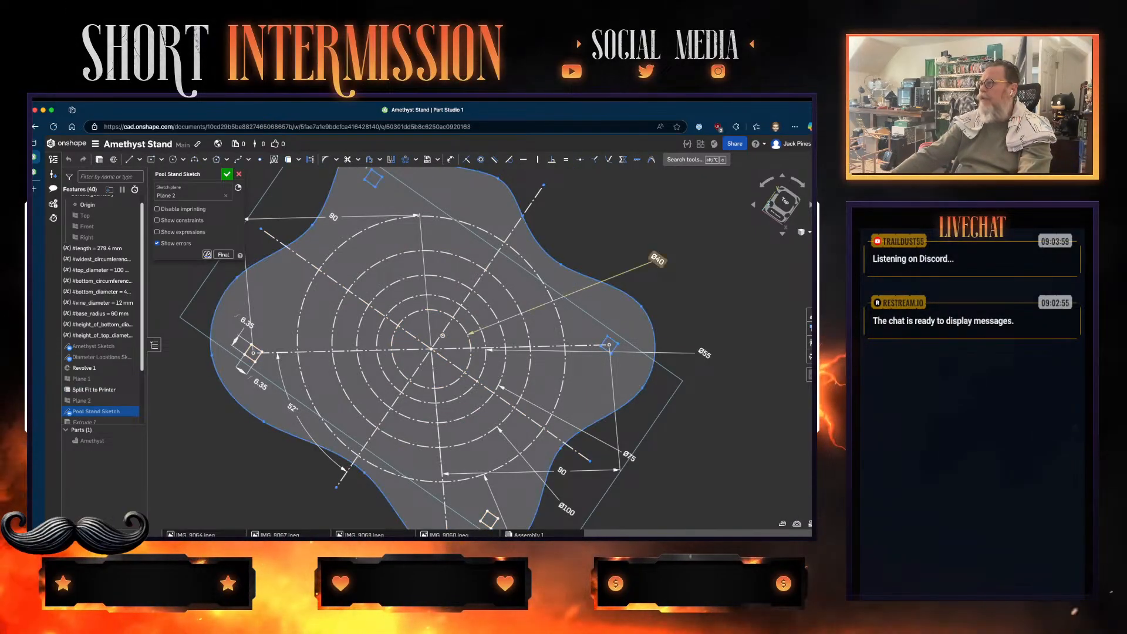
pyautogui.press('n')
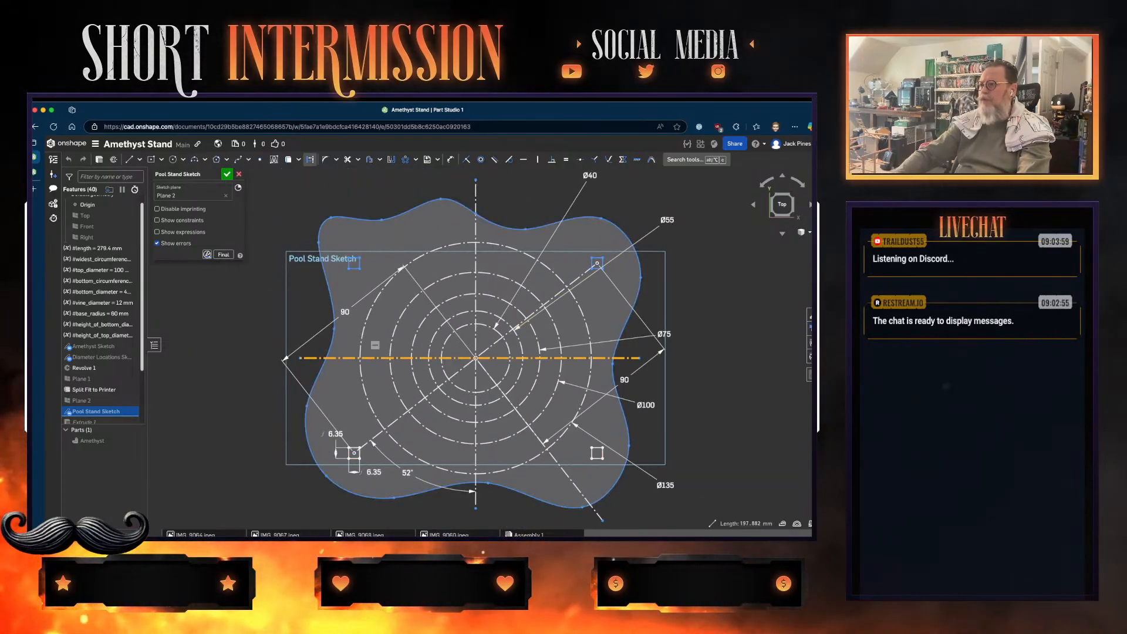
pyautogui.press('Delete')
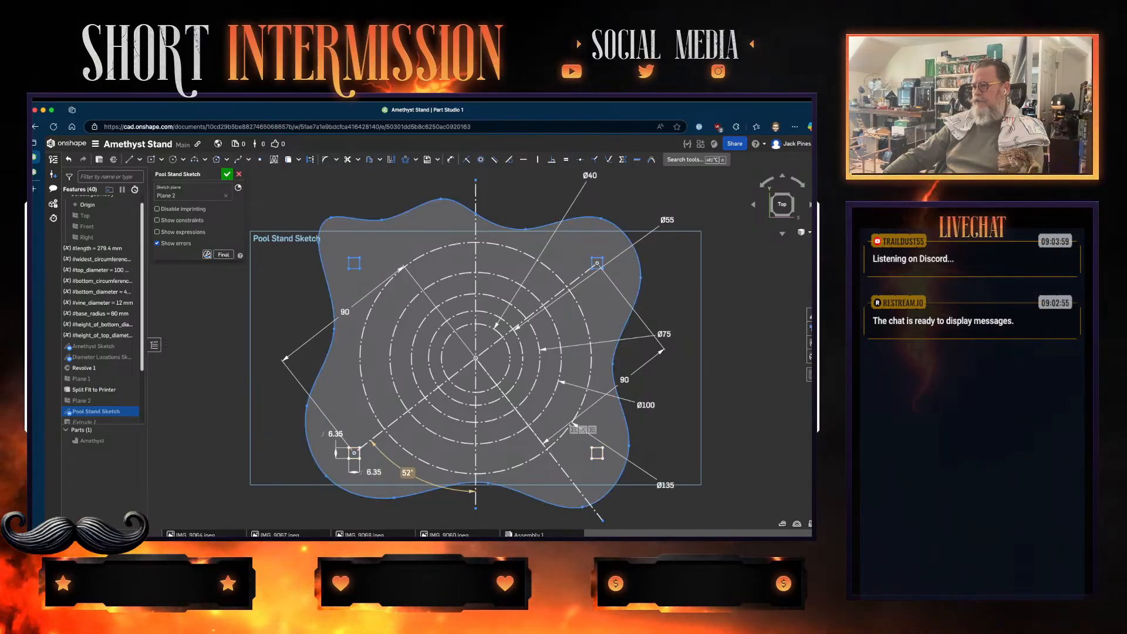
# - Delete the long construction line running from the center toward the lower-right lobe and accept the Pool Stand Sketch
pyautogui.doubleClick(407, 473)
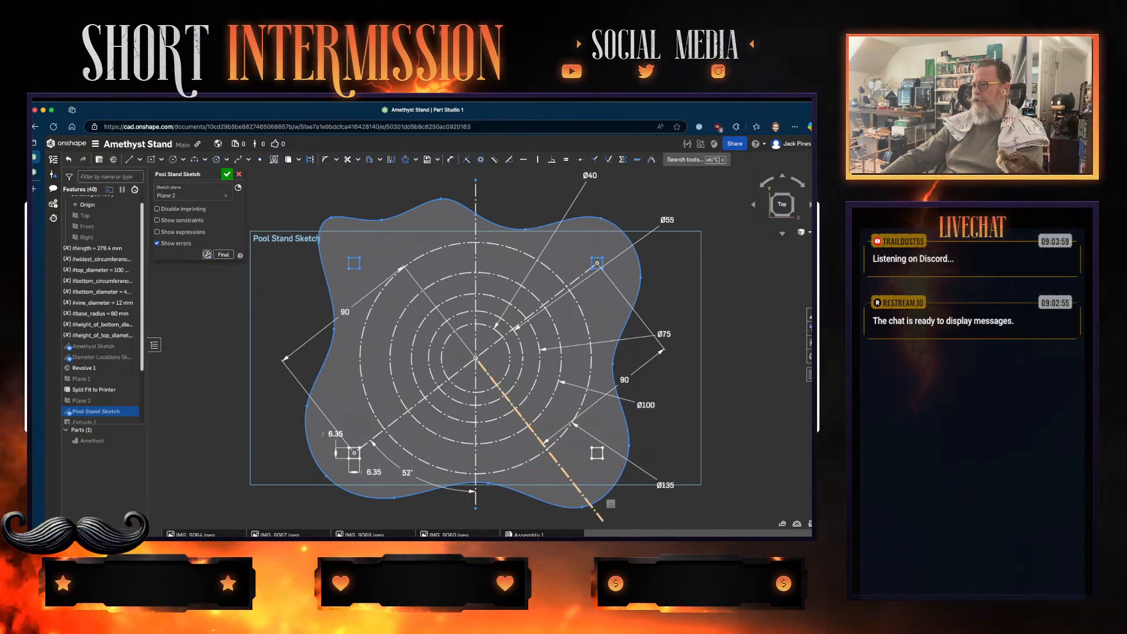
pyautogui.click(539, 439)
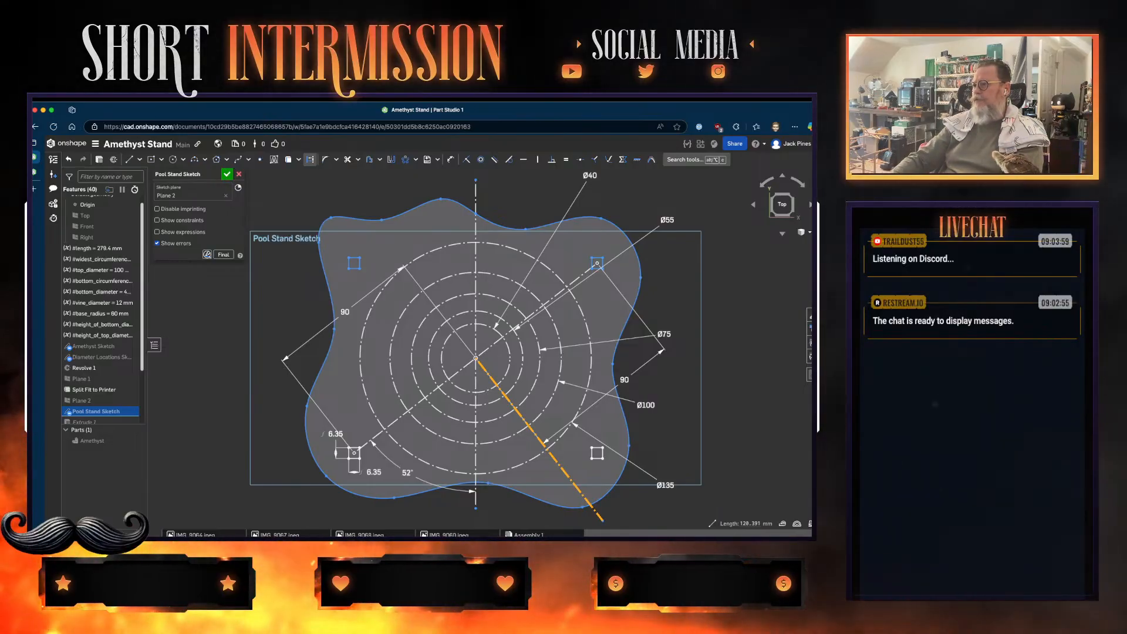
pyautogui.press('Delete')
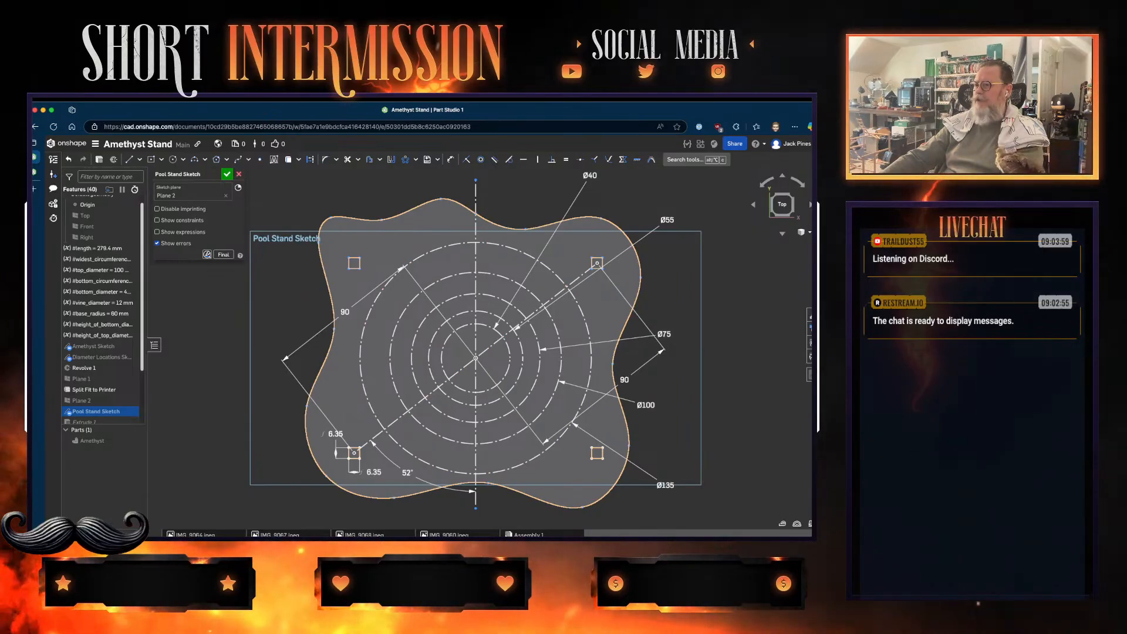
pyautogui.click(322, 433)
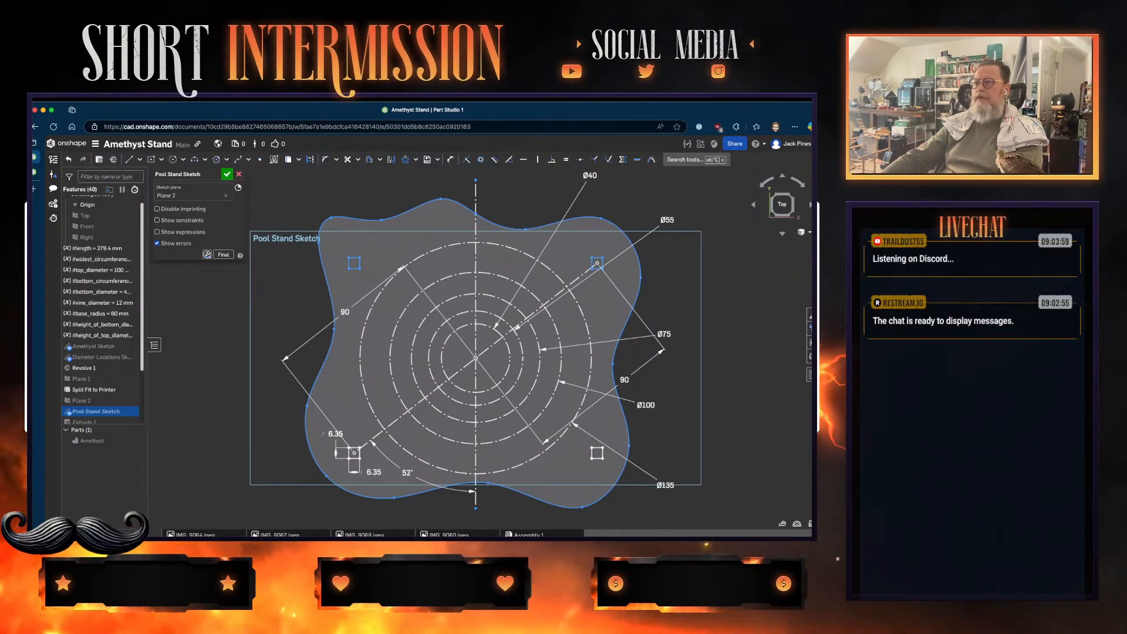
pyautogui.press('Return')
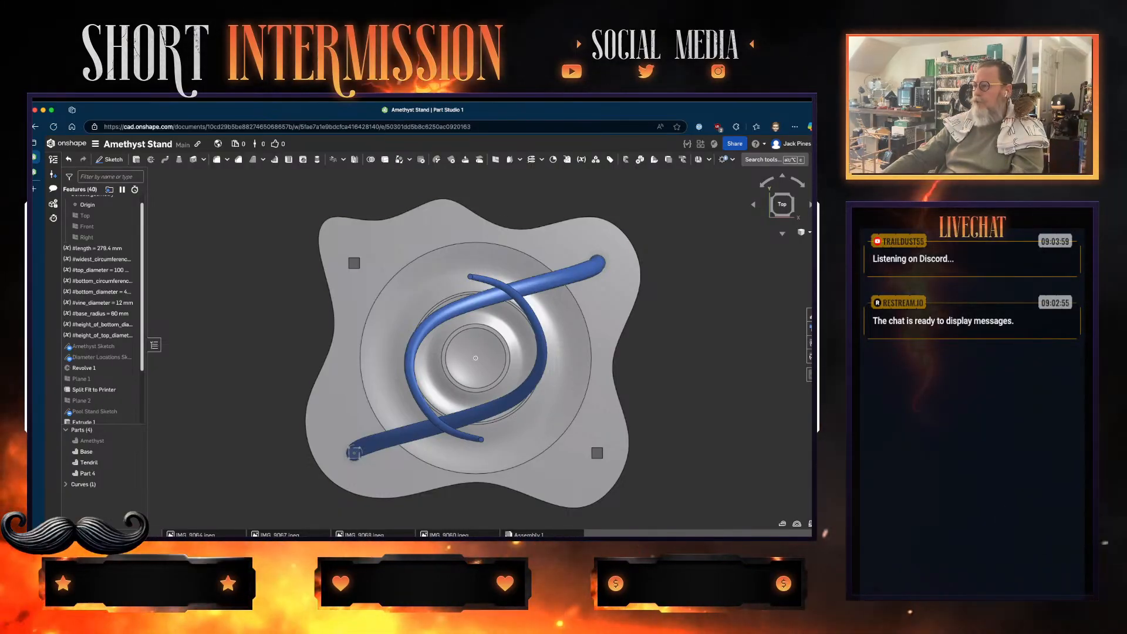
# - Rotate a copy of both tendrils 104 degrees about the base's central circular face with the Transform tool
pyautogui.click(572, 273)
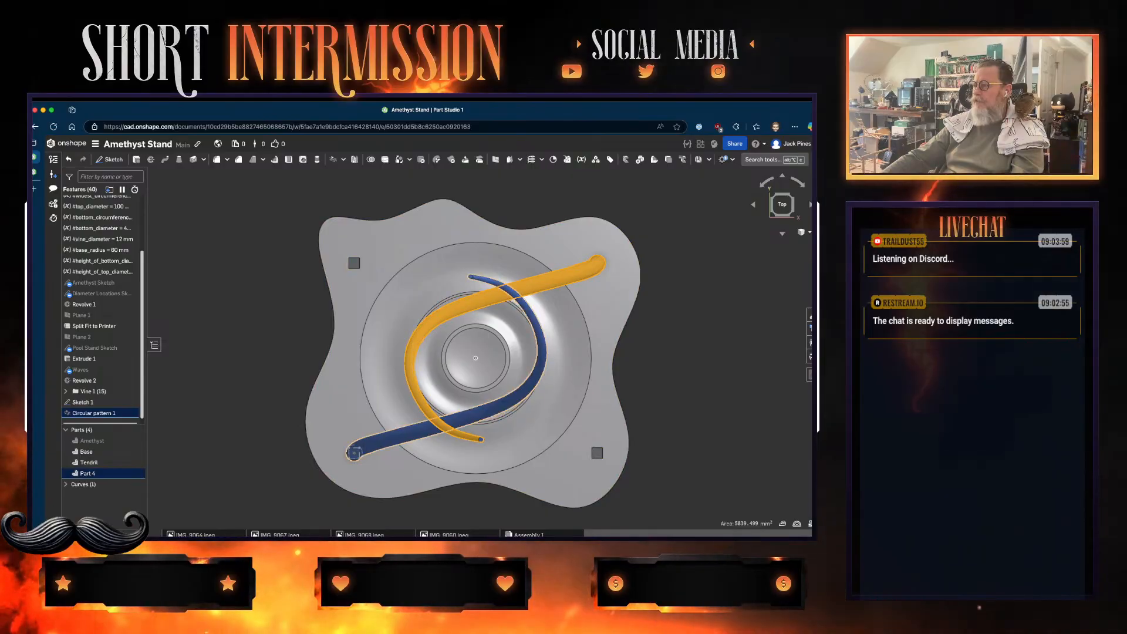
pyautogui.click(354, 453)
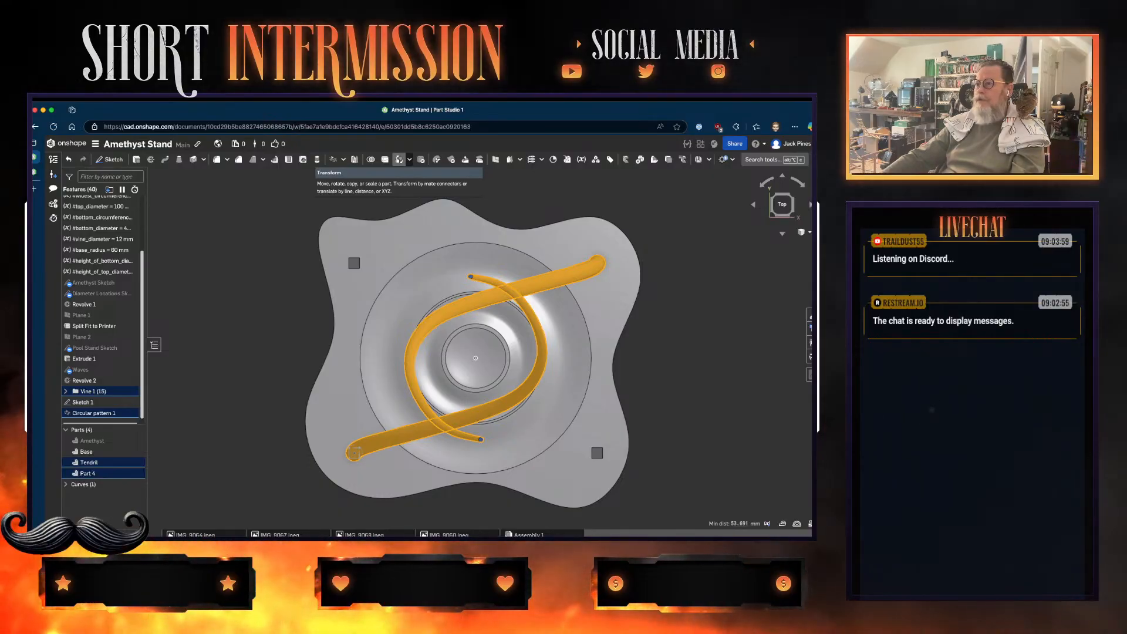
pyautogui.click(399, 159)
pyautogui.click(235, 231)
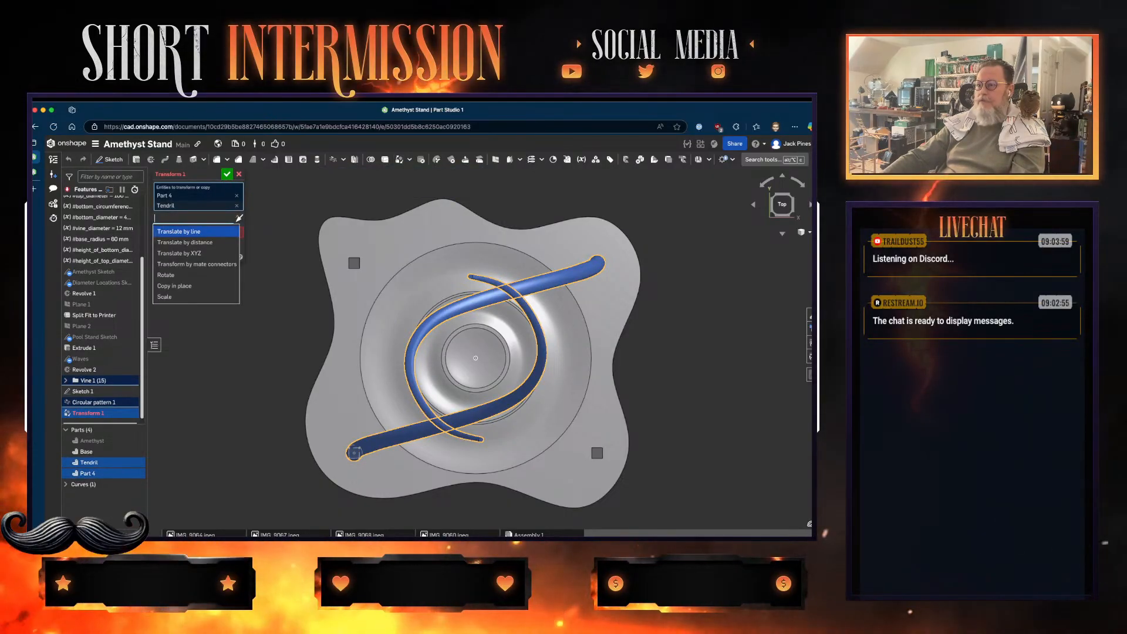
pyautogui.click(165, 274)
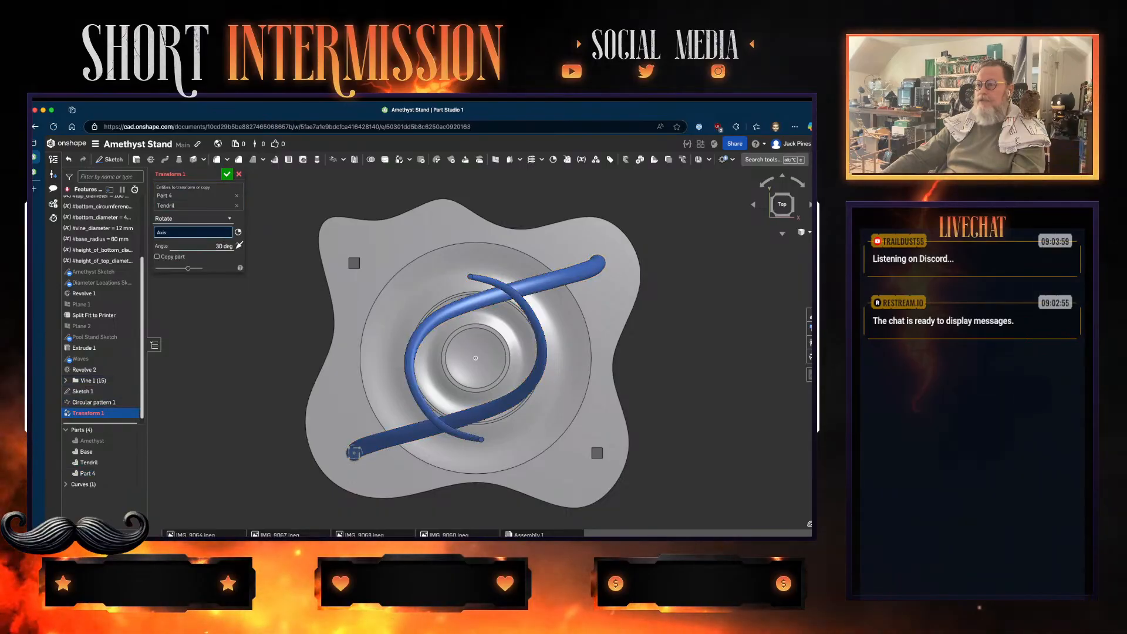
pyautogui.write('104')
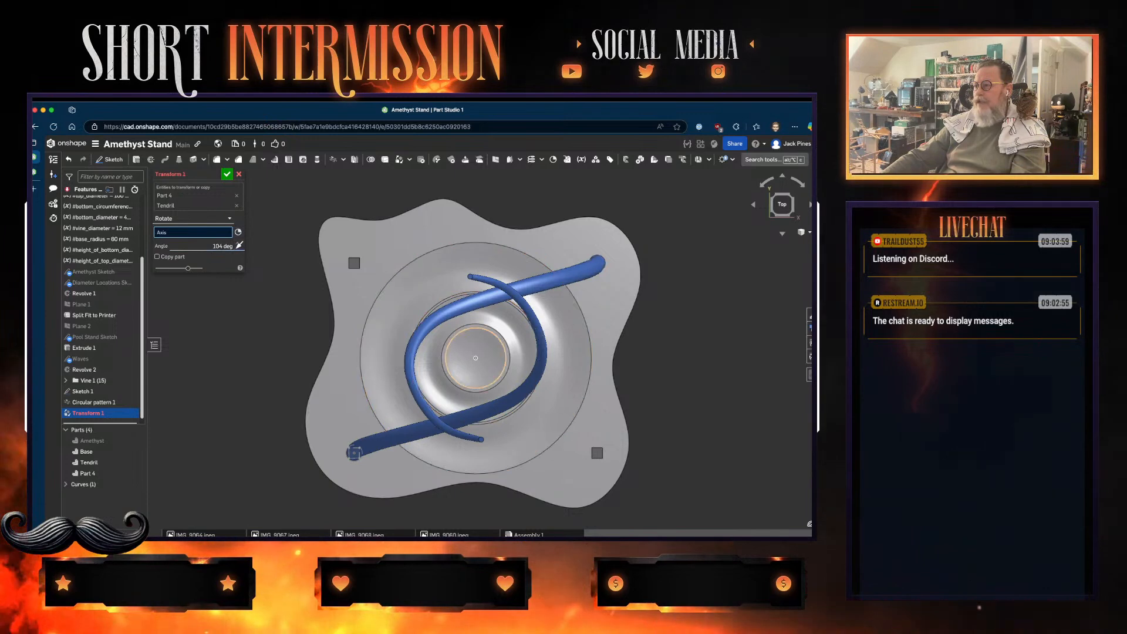
pyautogui.click(496, 383)
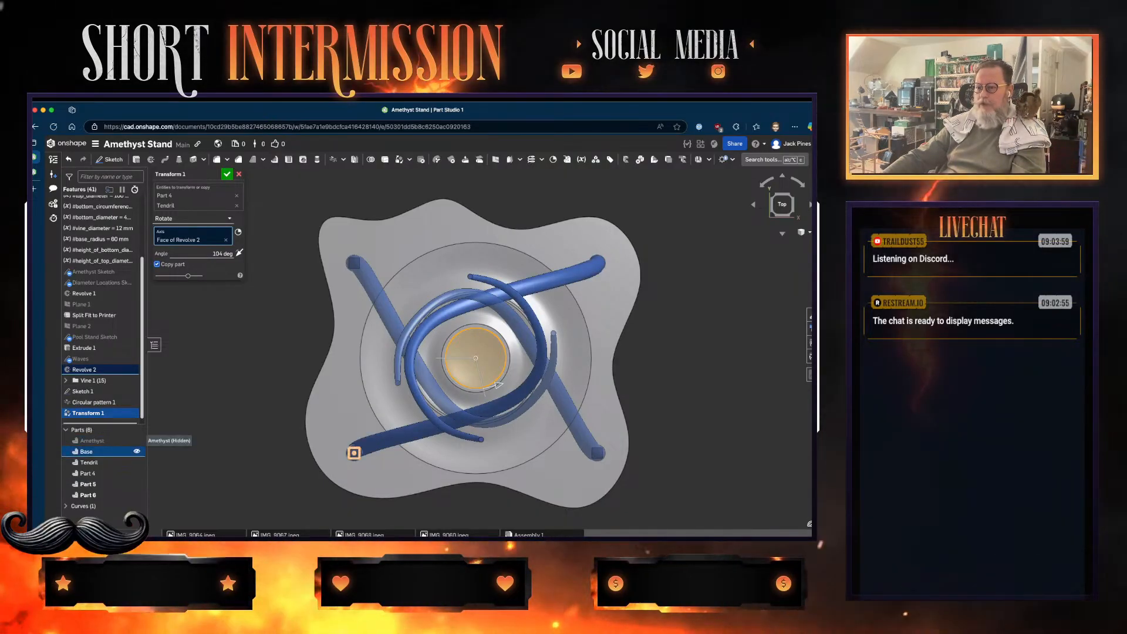
# - Show the amethyst part, check the copied tendrils around it and accept the transform
pyautogui.click(137, 440)
pyautogui.moveTo(496, 385)
pyautogui.mouseDown(button='right')
pyautogui.moveTo(469, 374)
pyautogui.moveTo(503, 392)
pyautogui.moveTo(493, 351)
pyautogui.moveTo(496, 405)
pyautogui.moveTo(413, 375)
pyautogui.moveTo(493, 404)
pyautogui.mouseUp(button='right')
pyautogui.moveTo(486, 304); pyautogui.dragTo(451, 279, button='right')
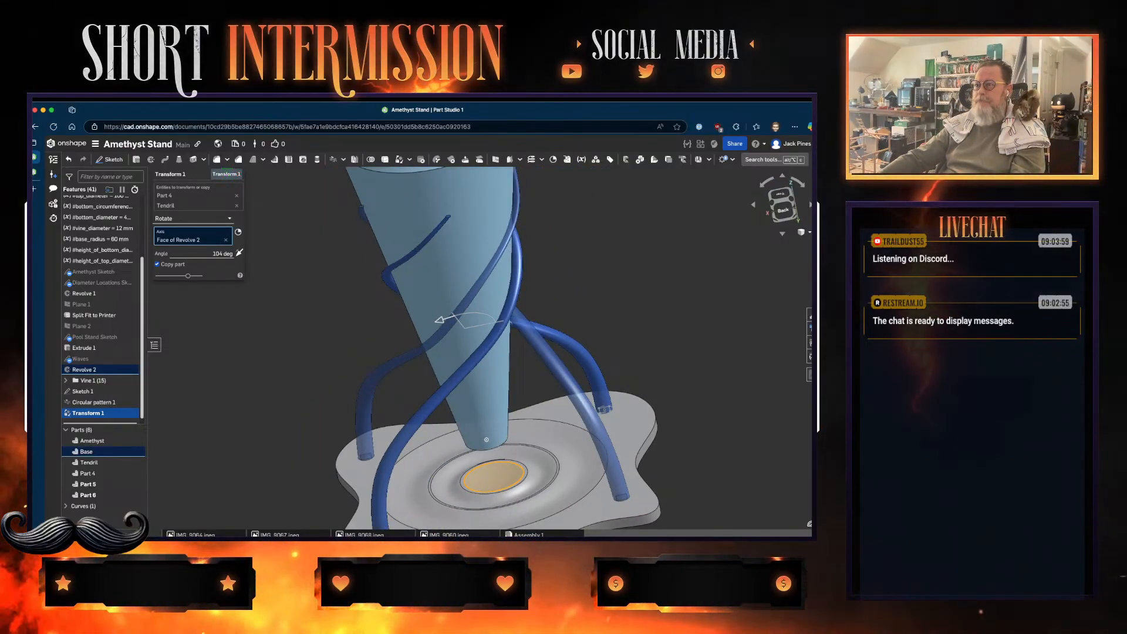
pyautogui.click(227, 174)
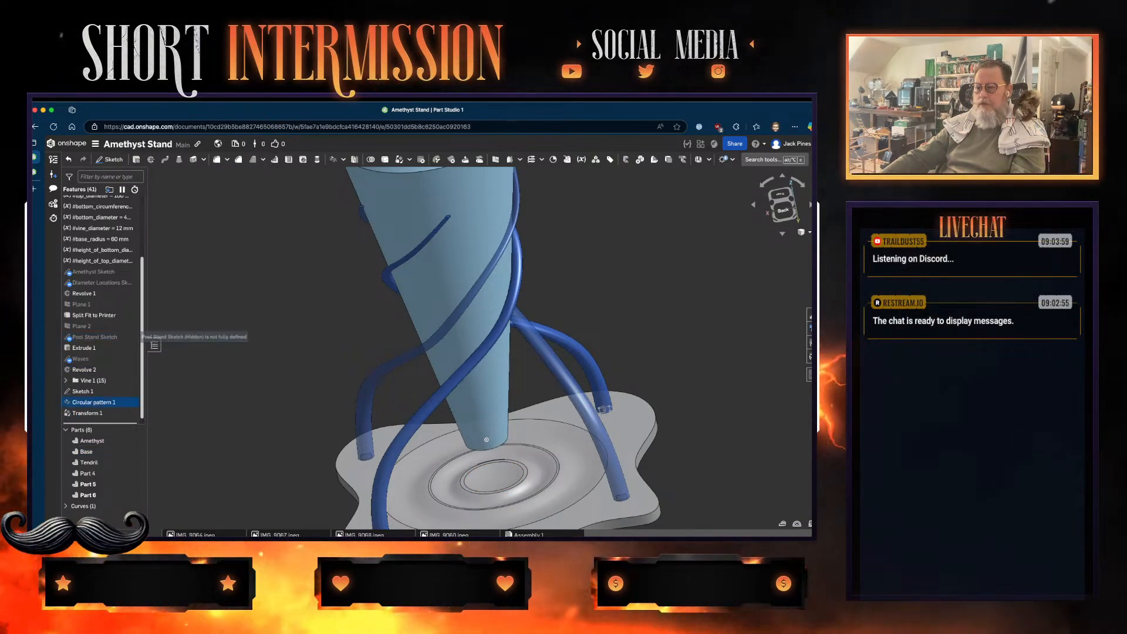
# - Examine how the tendril ends sit in the four square holes from the base's underside
pyautogui.click(94, 396)
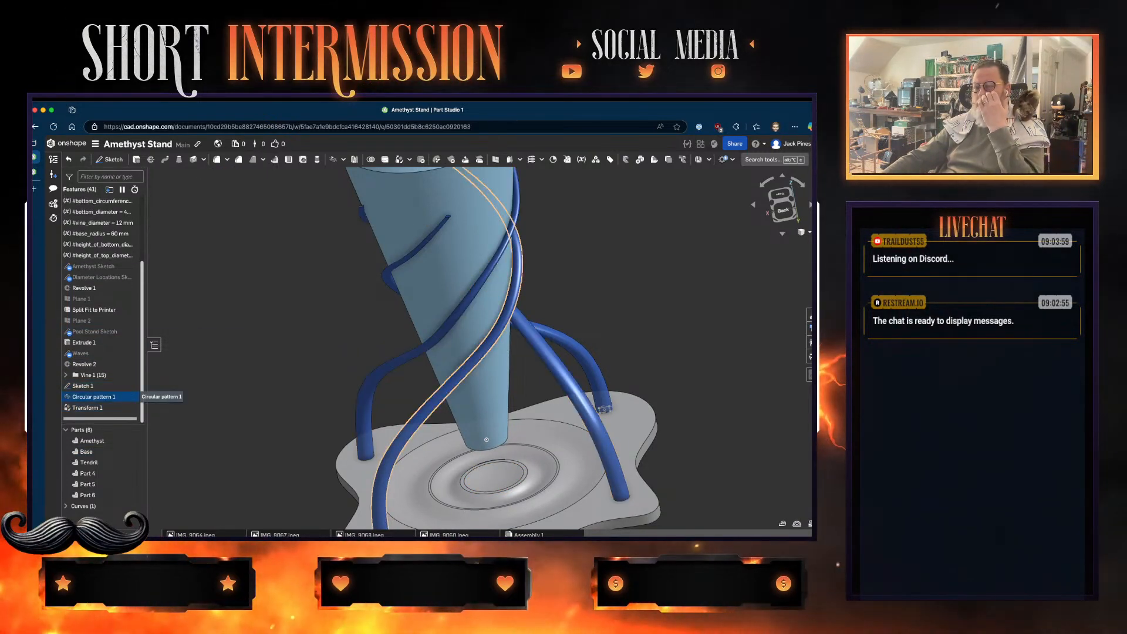
pyautogui.click(93, 375)
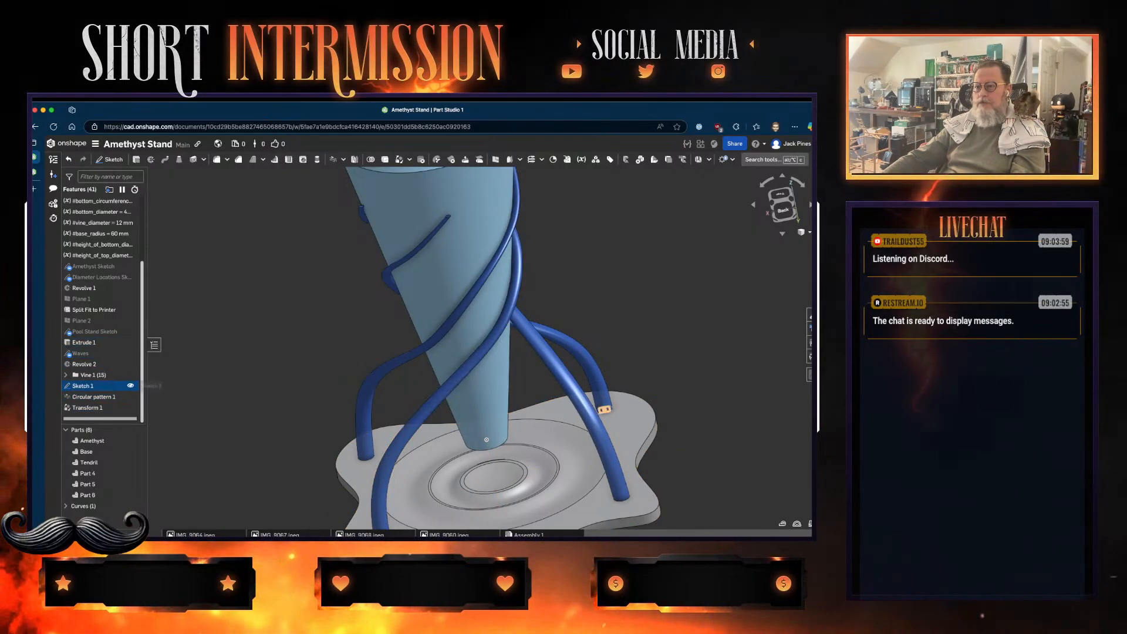
pyautogui.moveTo(478, 411); pyautogui.dragTo(479, 252, button='right')
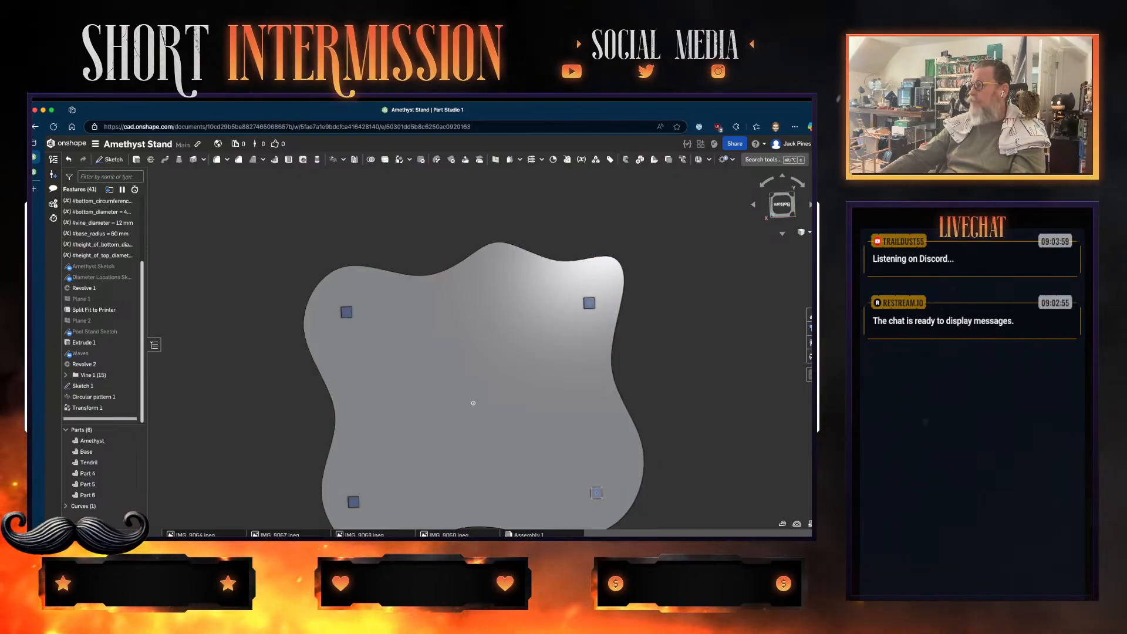
pyautogui.click(782, 205)
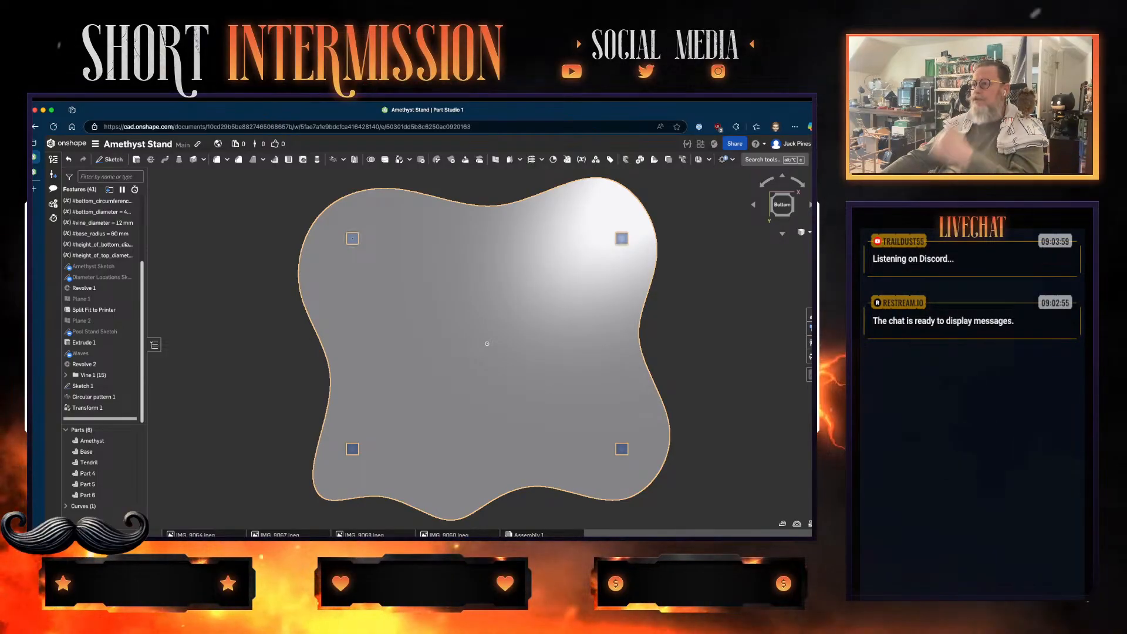
pyautogui.scroll(10, 347, 239)
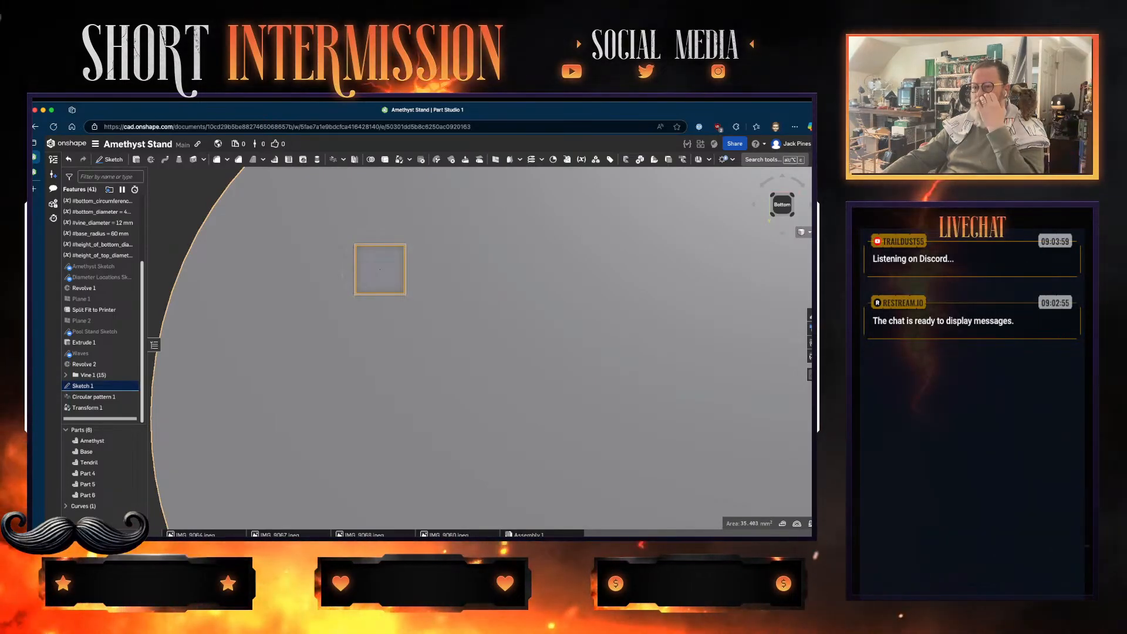
# - Edit Sketch 1 and move its 0.2 offset dimensions clear of the small square
pyautogui.doubleClick(100, 386)
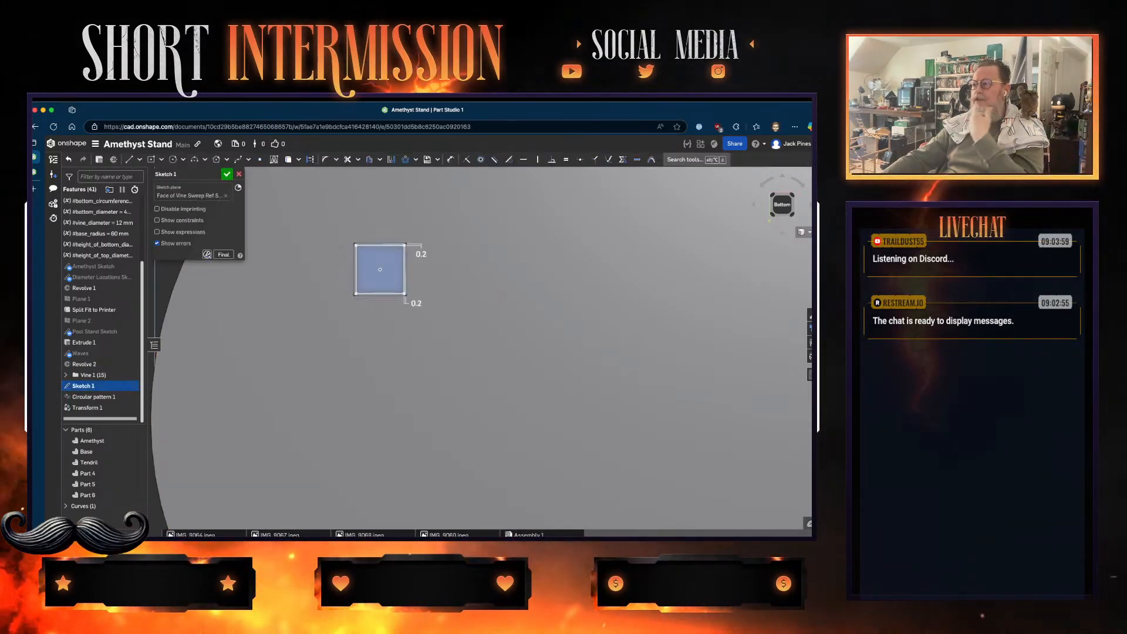
pyautogui.scroll(-5, 492, 350)
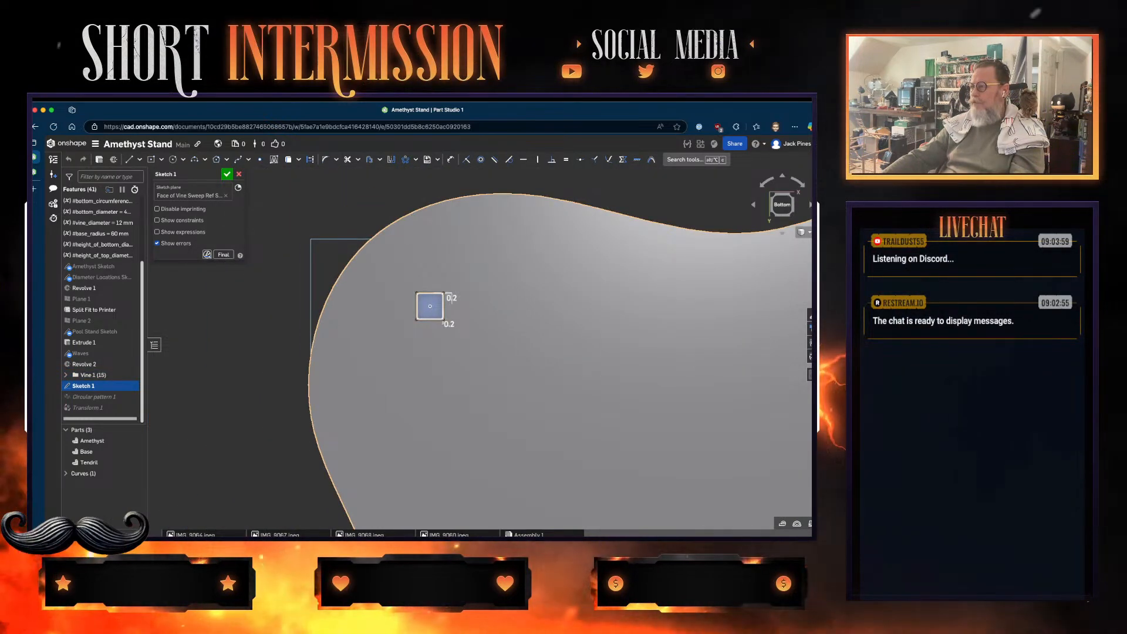
pyautogui.moveTo(491, 349); pyautogui.dragTo(332, 272, button='middle')
pyautogui.moveTo(572, 463); pyautogui.dragTo(547, 447, button='middle')
pyautogui.scroll(-2, 547, 446)
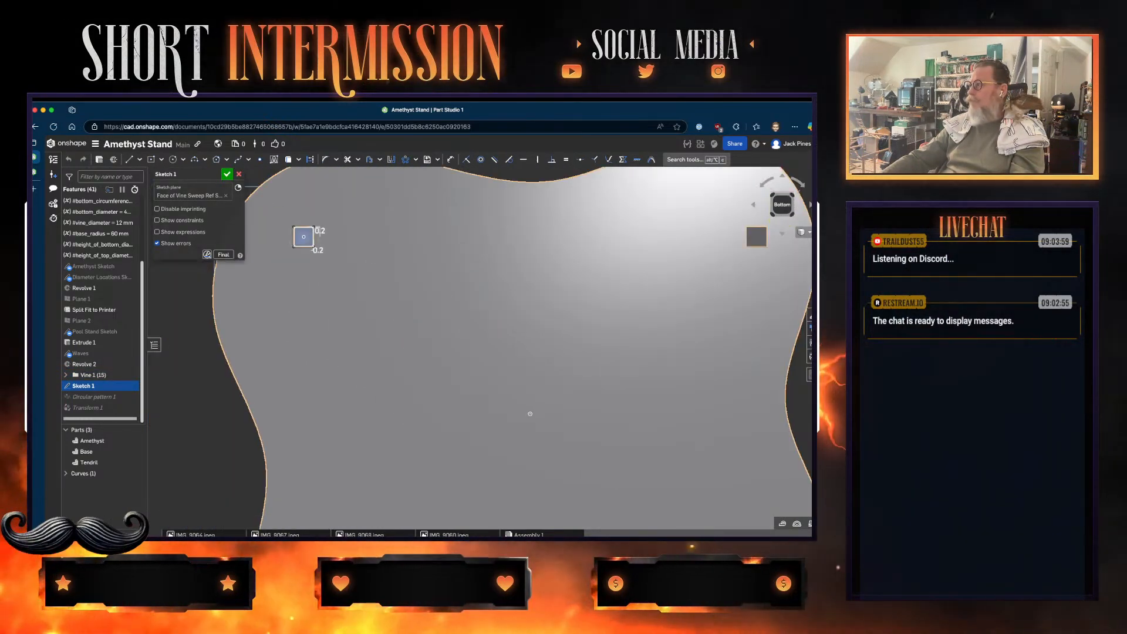
pyautogui.press('f')
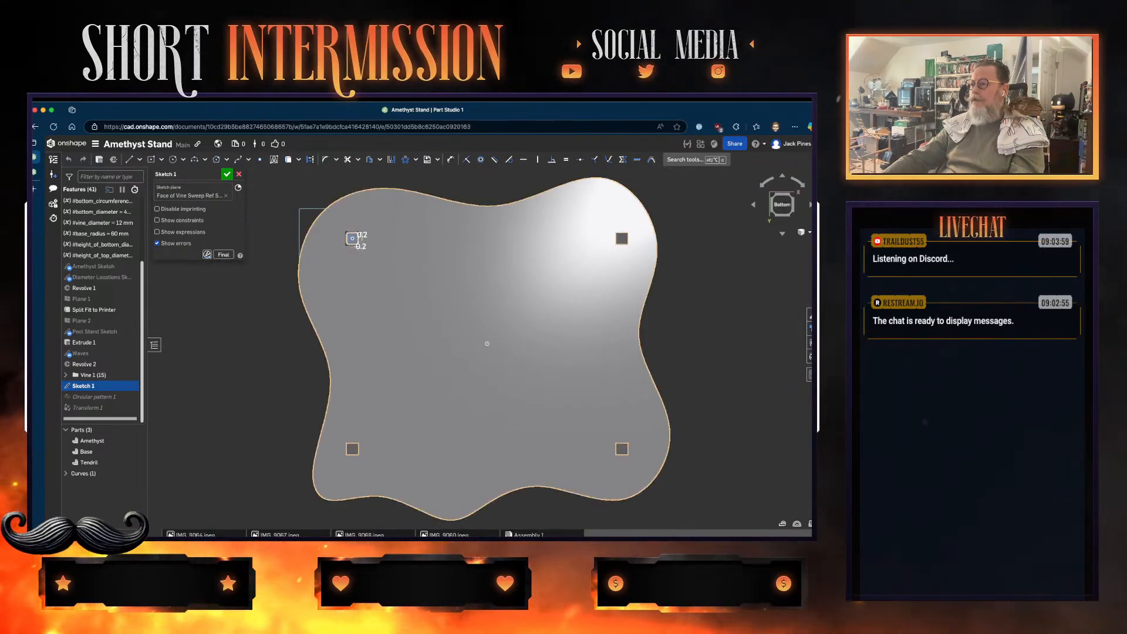
pyautogui.moveTo(360, 246)
pyautogui.mouseDown()
pyautogui.moveTo(366, 257)
pyautogui.moveTo(375, 234)
pyautogui.mouseUp()
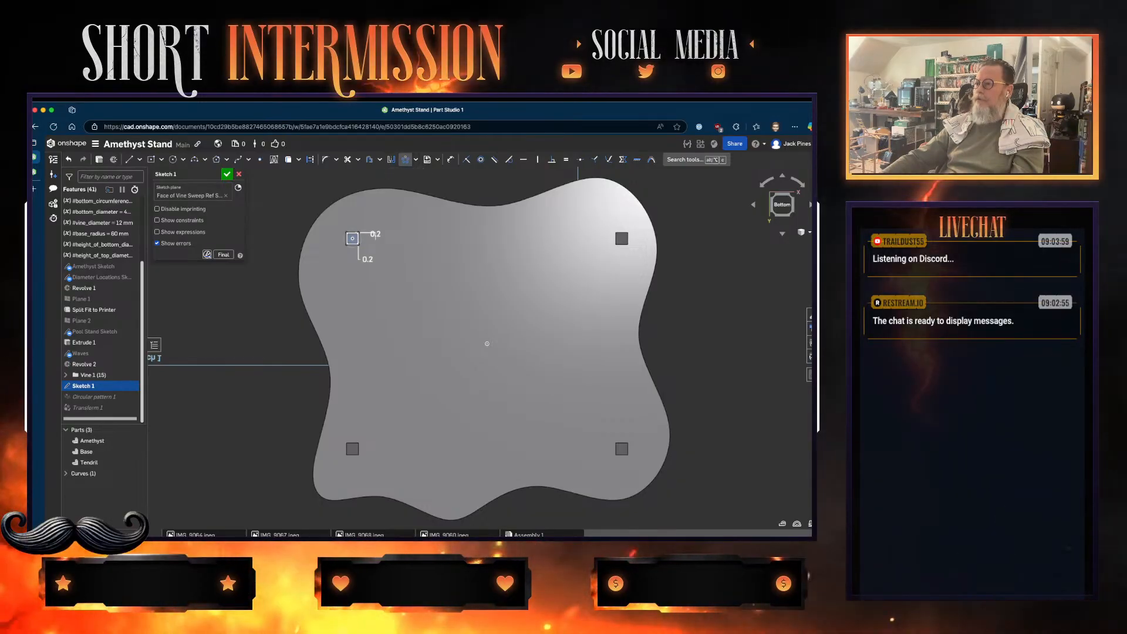
# - Try a circular pattern of the small square around the base's center and leave Sketch 1 without saving
pyautogui.moveTo(341, 228); pyautogui.dragTo(367, 259)
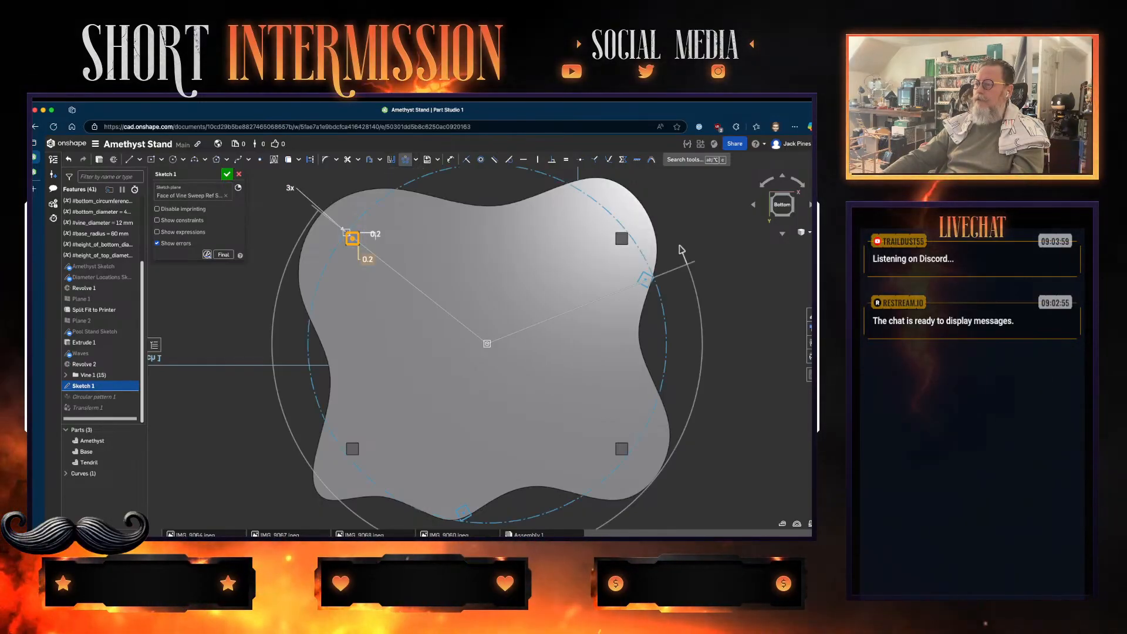
pyautogui.press('Escape')
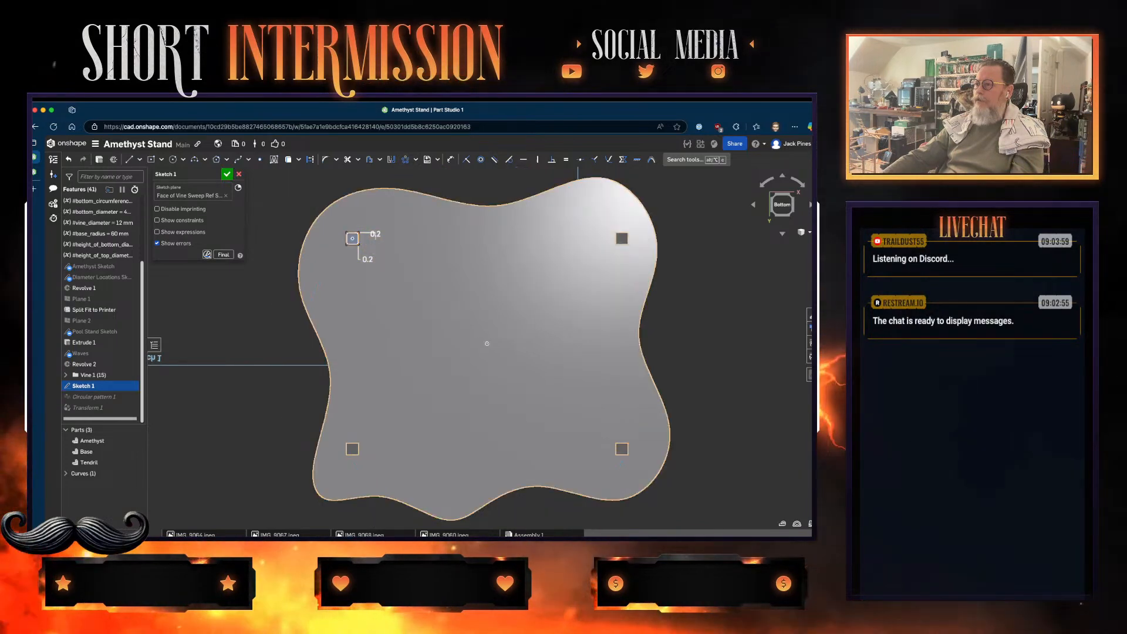
pyautogui.scroll(5, 368, 255)
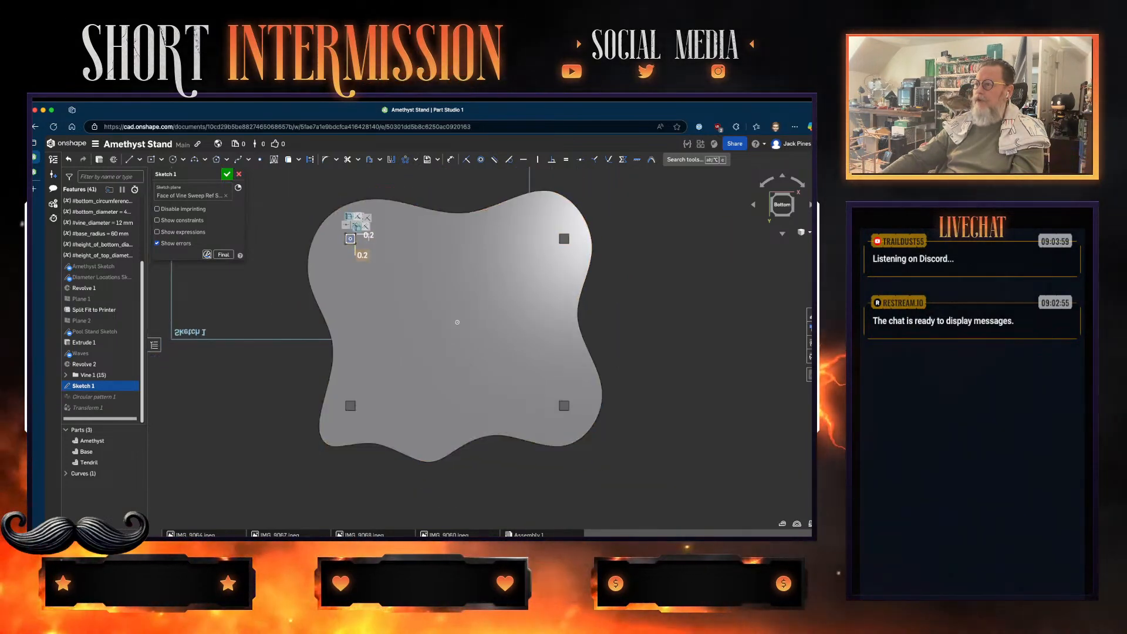
pyautogui.scroll(4, 360, 250)
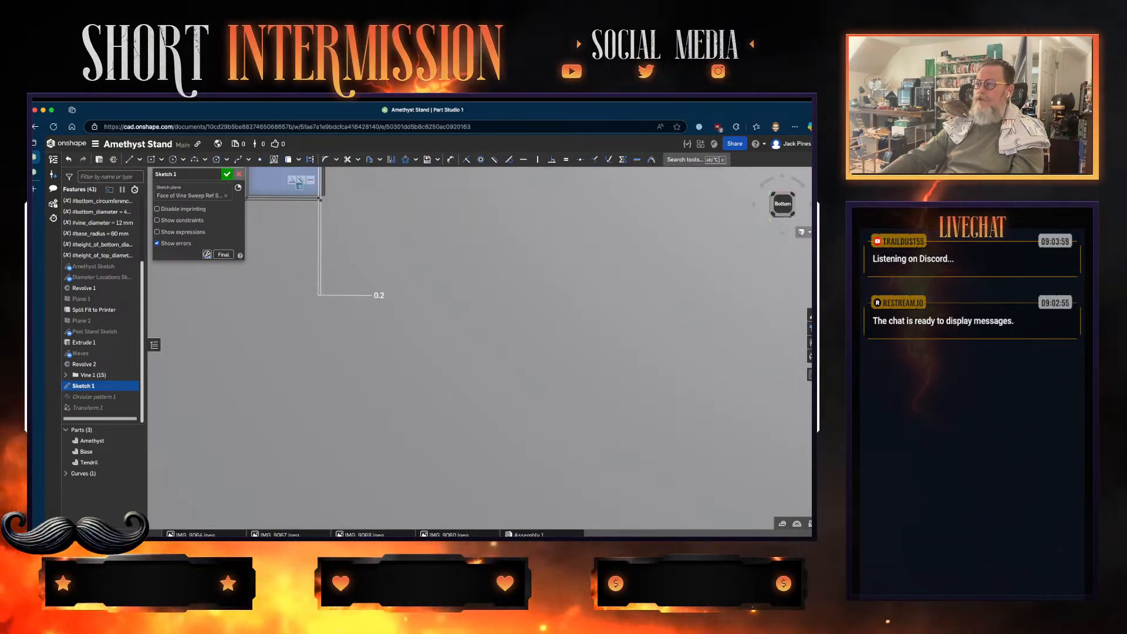
pyautogui.press('Escape')
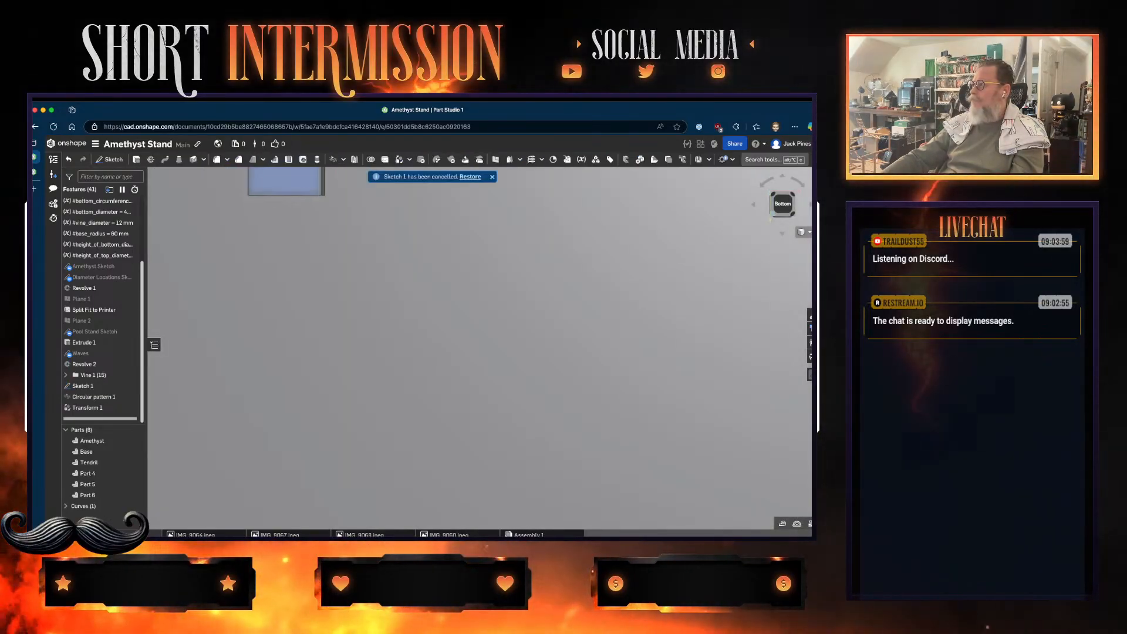
# - Open the Pool Stand Sketch to review its hole layout and dimensions, and close it without changes
pyautogui.press('f')
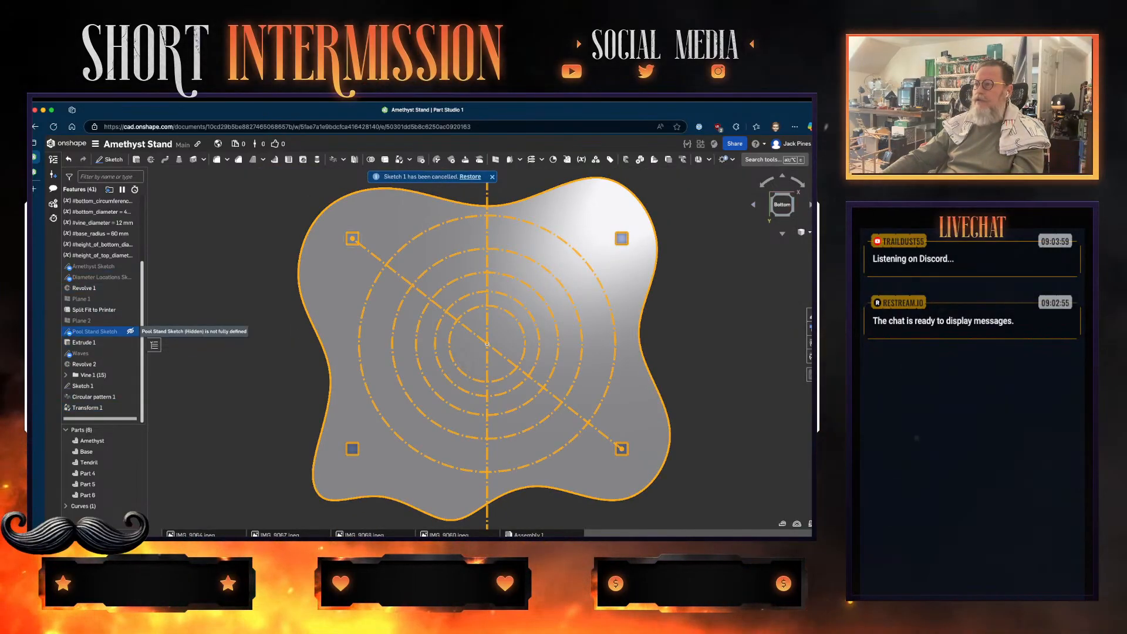
pyautogui.doubleClick(96, 331)
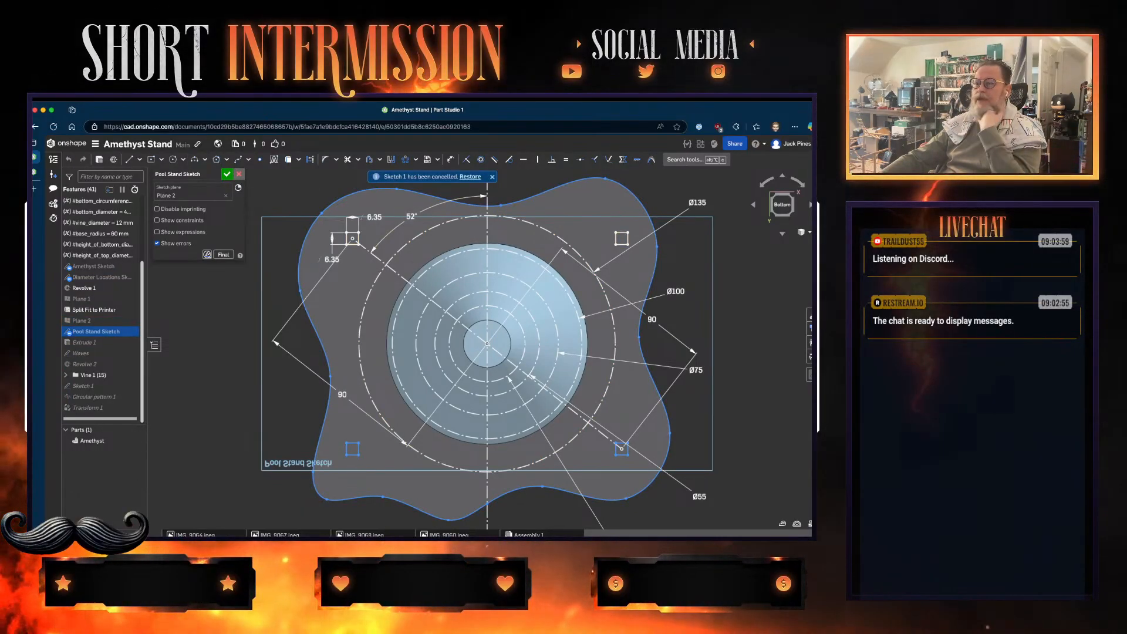
pyautogui.click(238, 174)
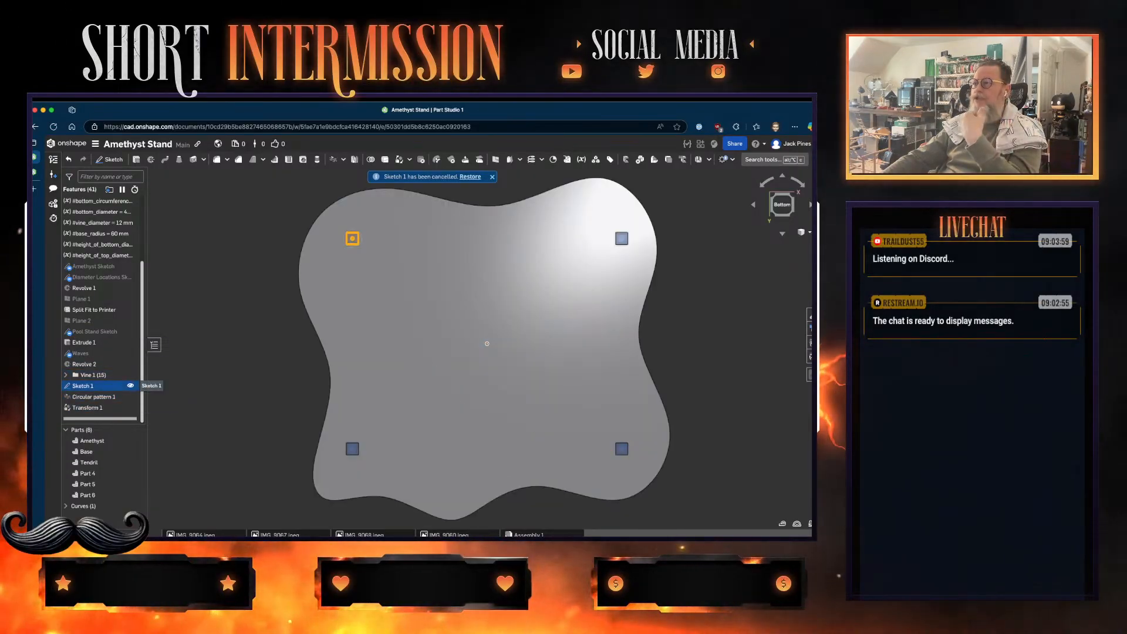
# - Try a circular pattern of Sketch 1's small square about the base's center with 4 and 2 instances, and leave the sketch
pyautogui.doubleClick(94, 386)
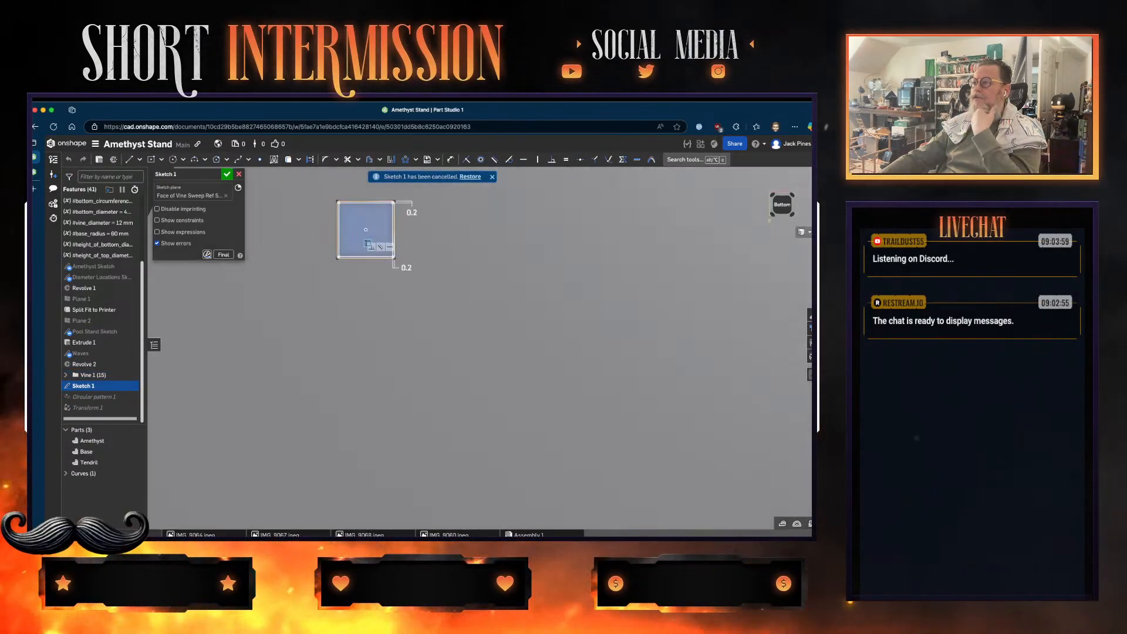
pyautogui.scroll(5, 345, 214)
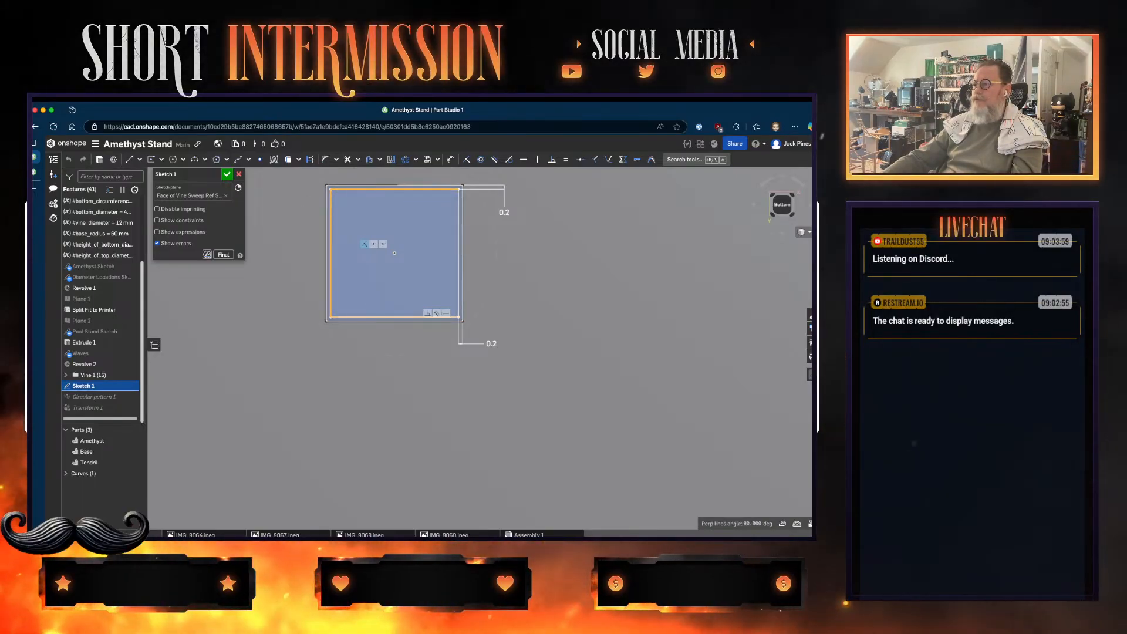
pyautogui.click(436, 317)
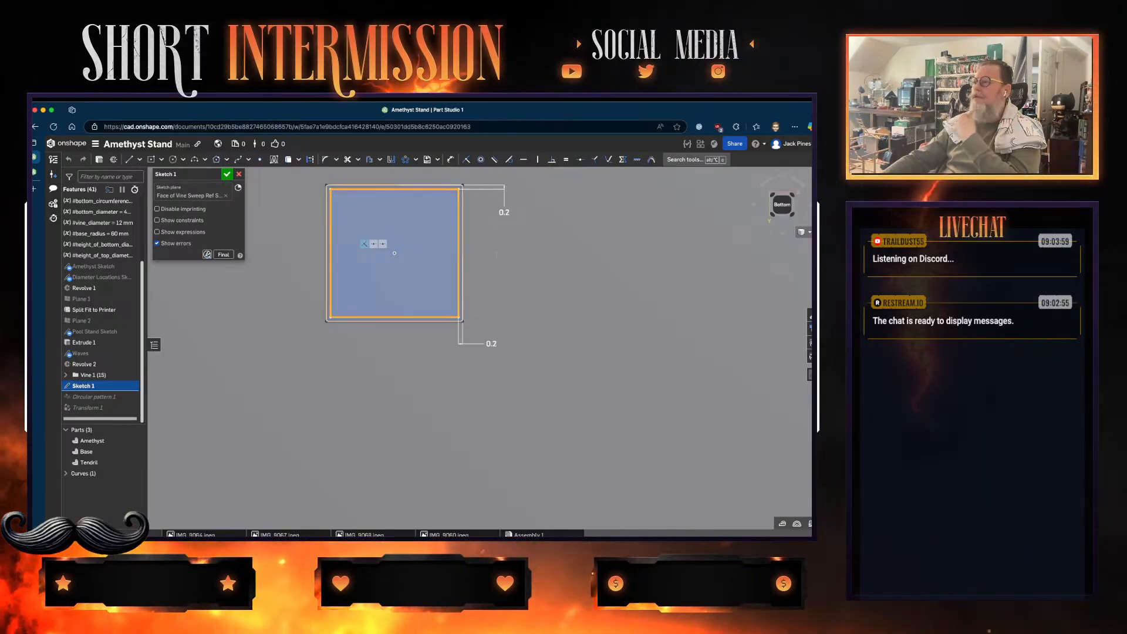
pyautogui.scroll(-2, 535, 276)
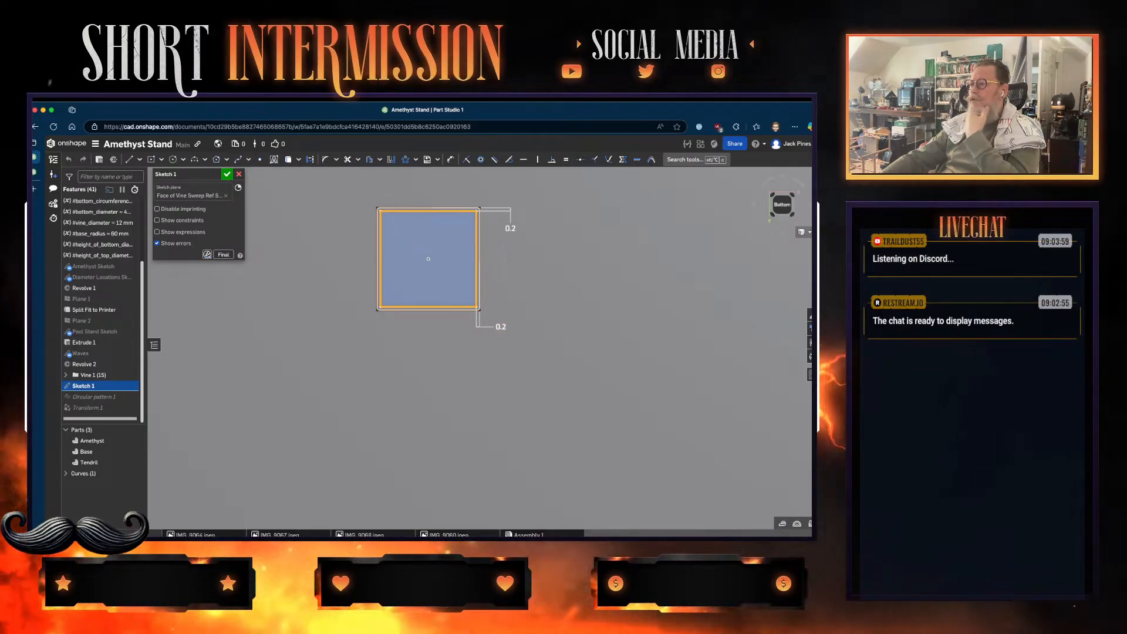
pyautogui.scroll(3, 423, 277)
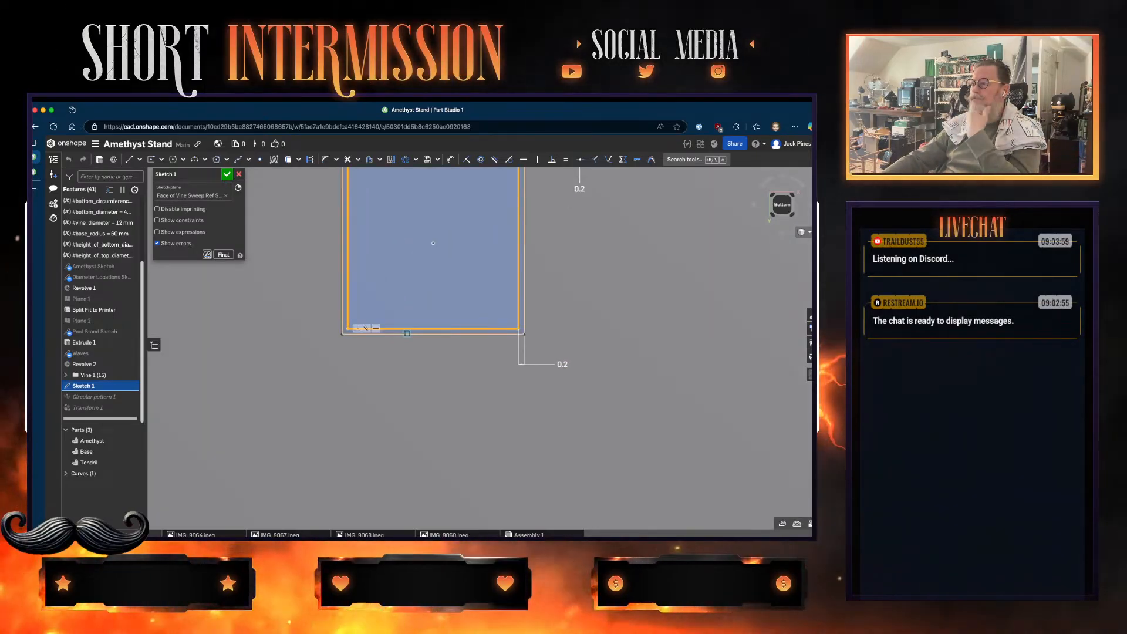
pyautogui.scroll(-2, 728, 307)
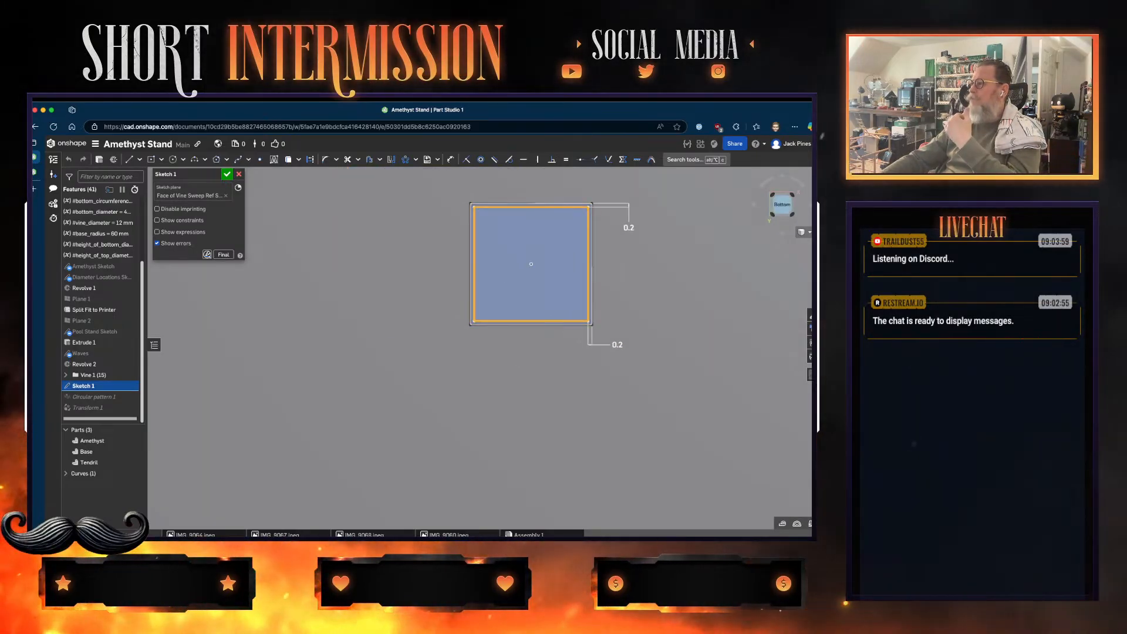
pyautogui.press('f')
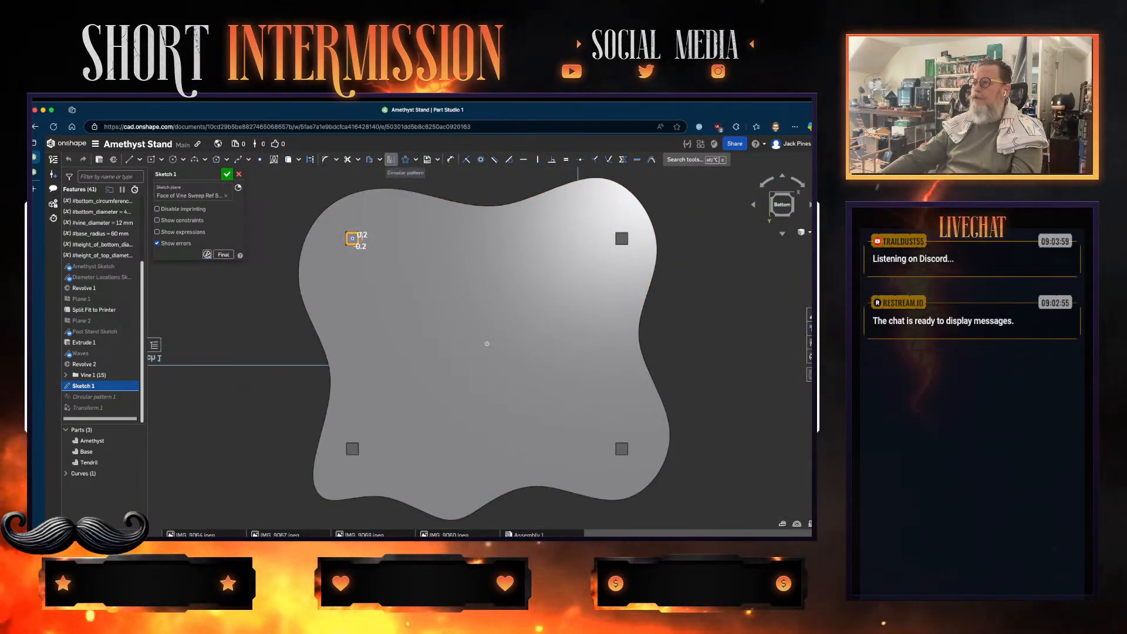
pyautogui.click(405, 159)
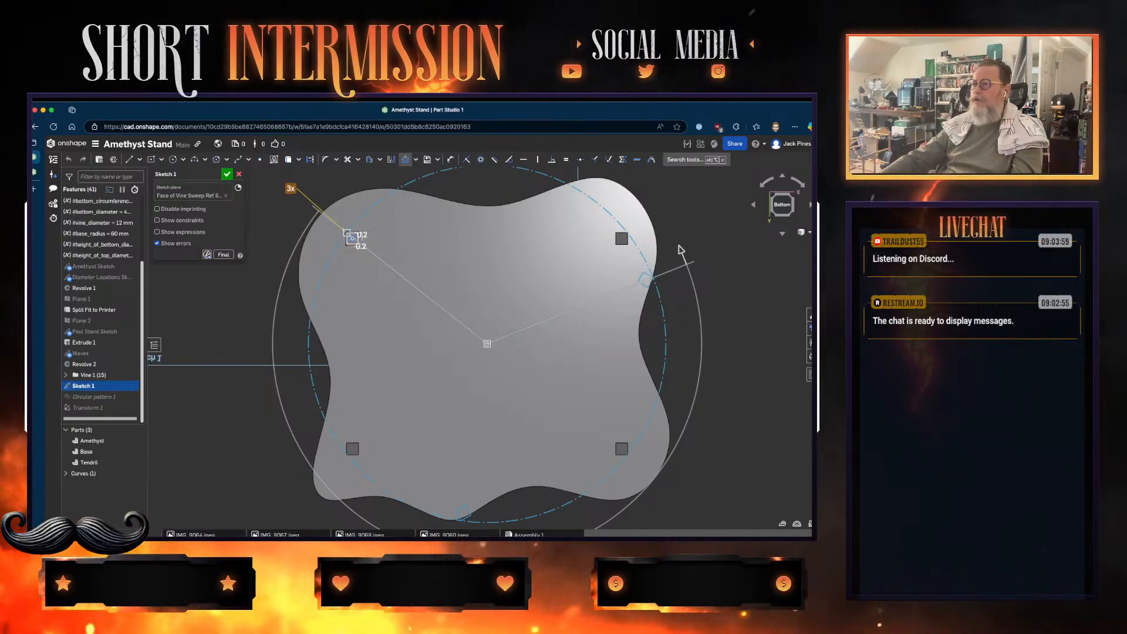
pyautogui.write('4')
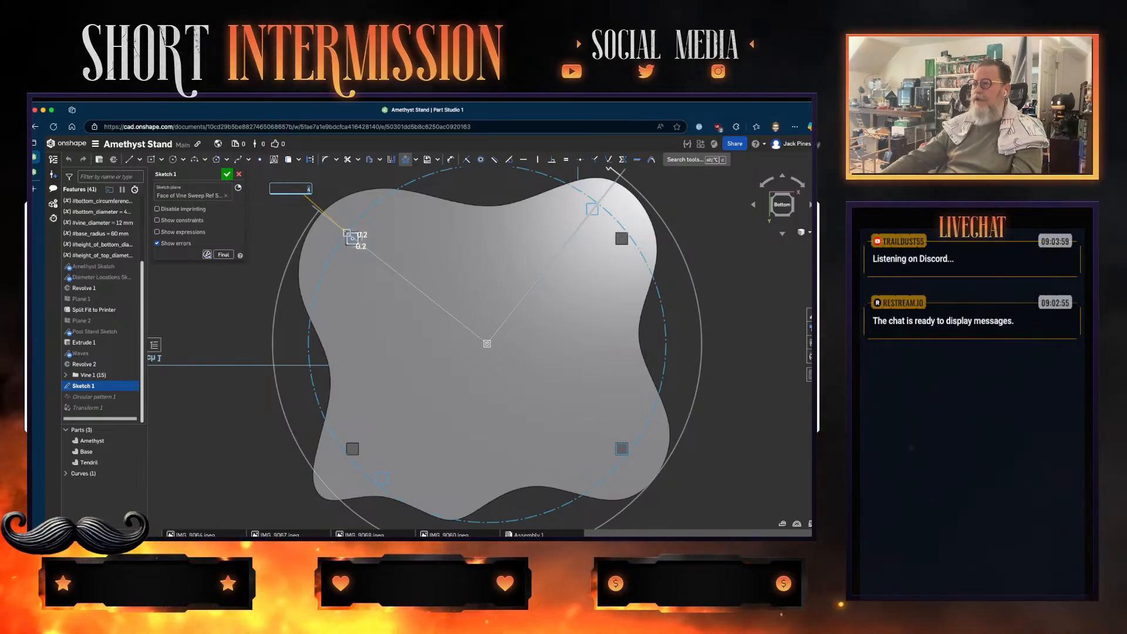
pyautogui.write('2')
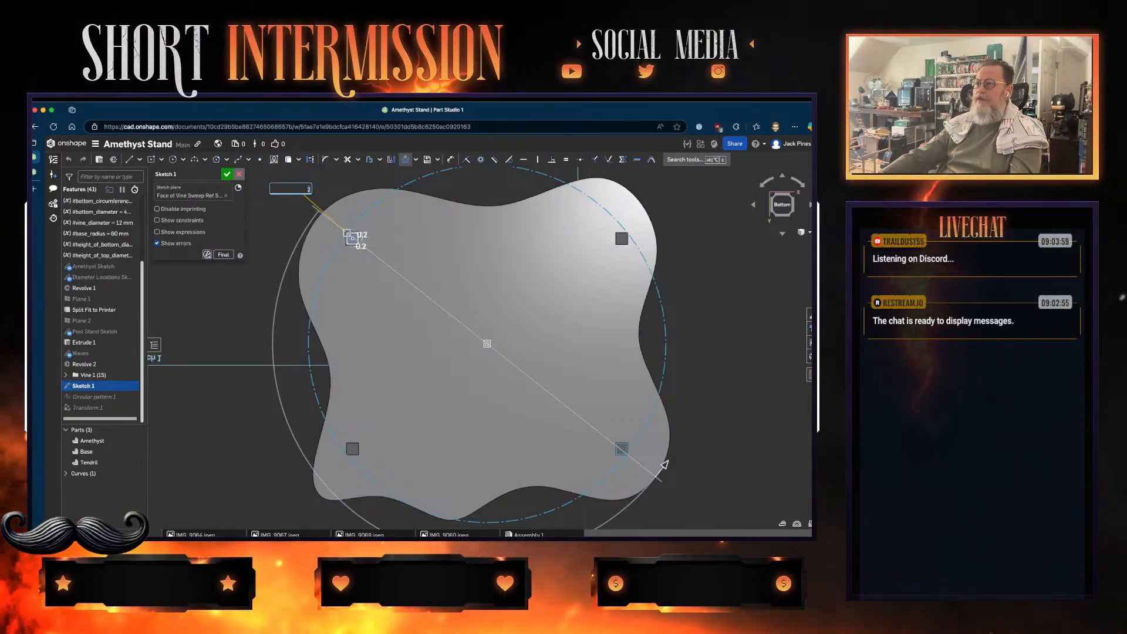
pyautogui.press('Escape')
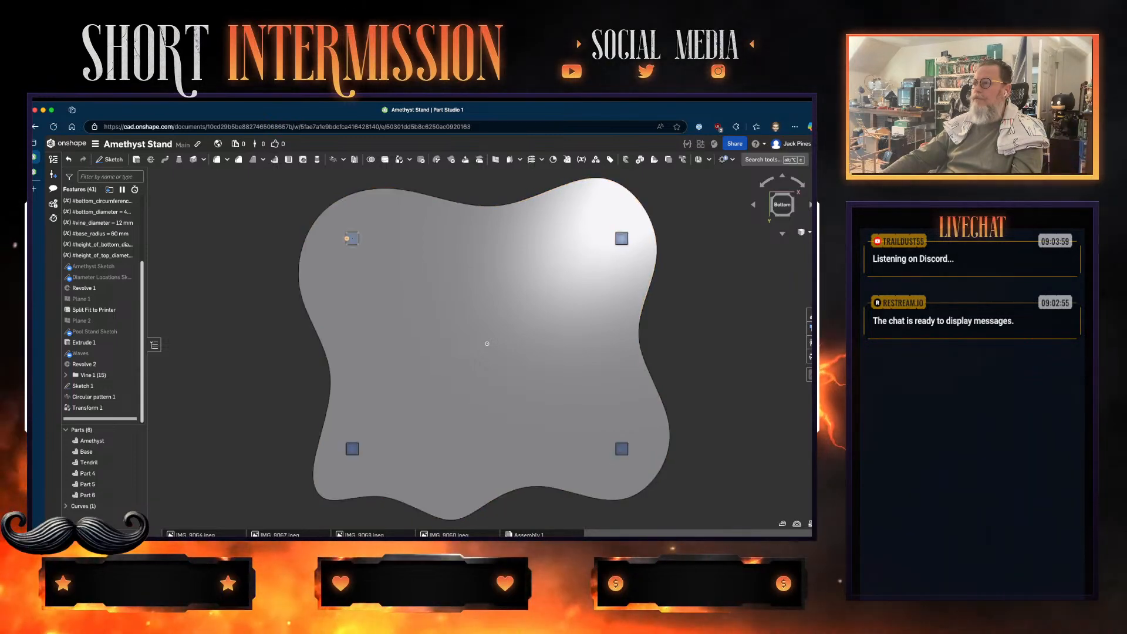
# - Show the Front and Right planes across the underside of the base
pyautogui.scroll(2, 352, 242)
pyautogui.scroll(5, 343, 237)
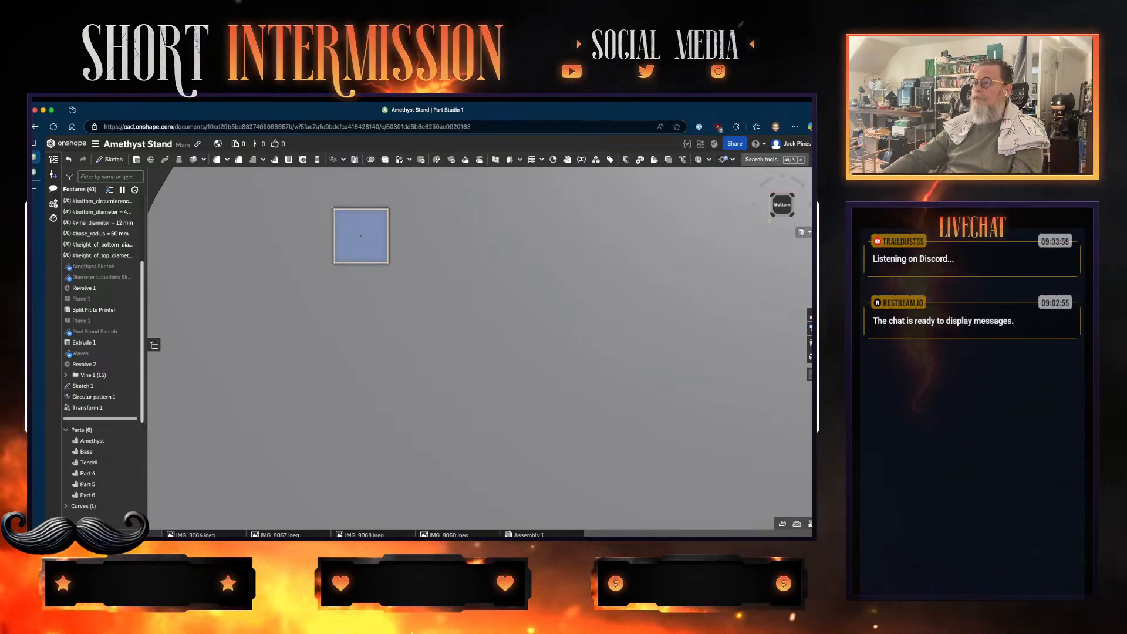
pyautogui.scroll(-2, 472, 271)
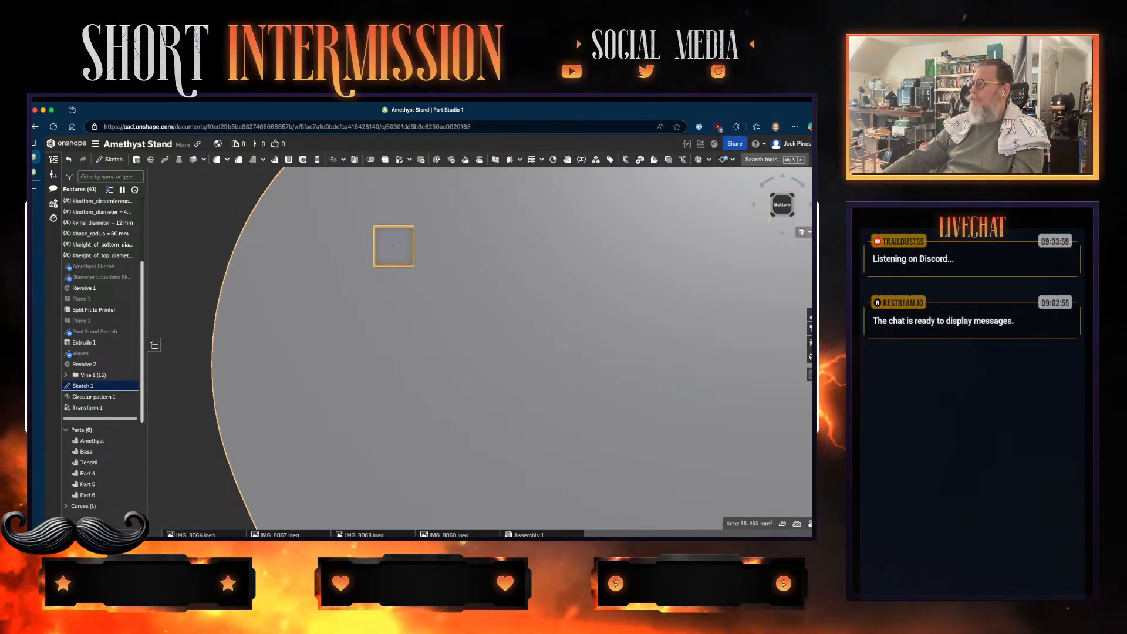
pyautogui.click(782, 204)
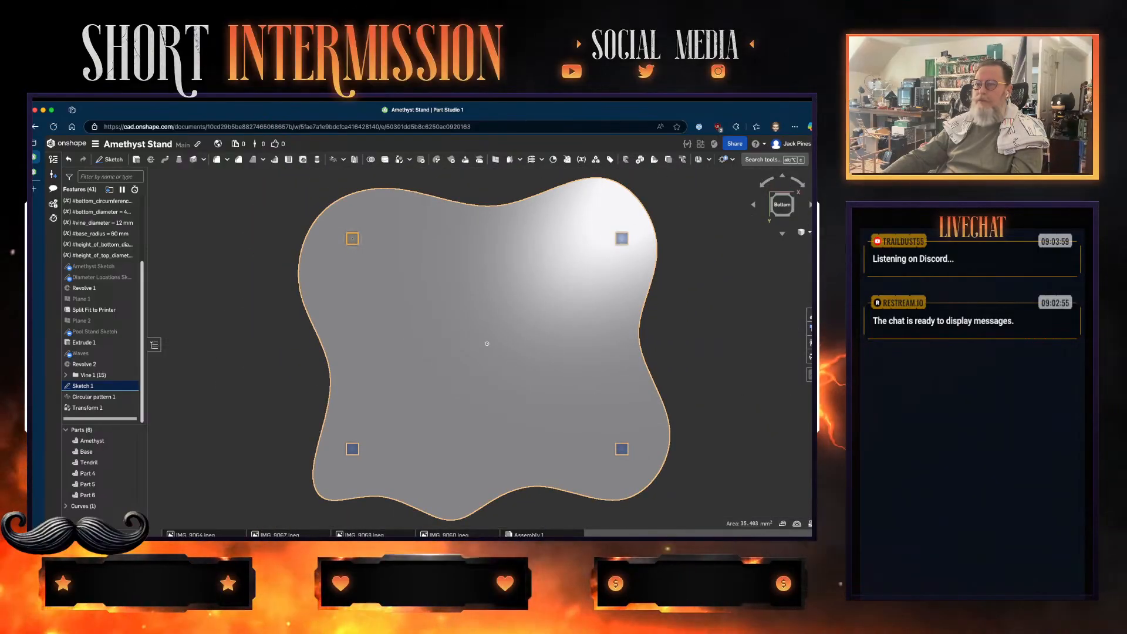
pyautogui.scroll(5, 97, 264)
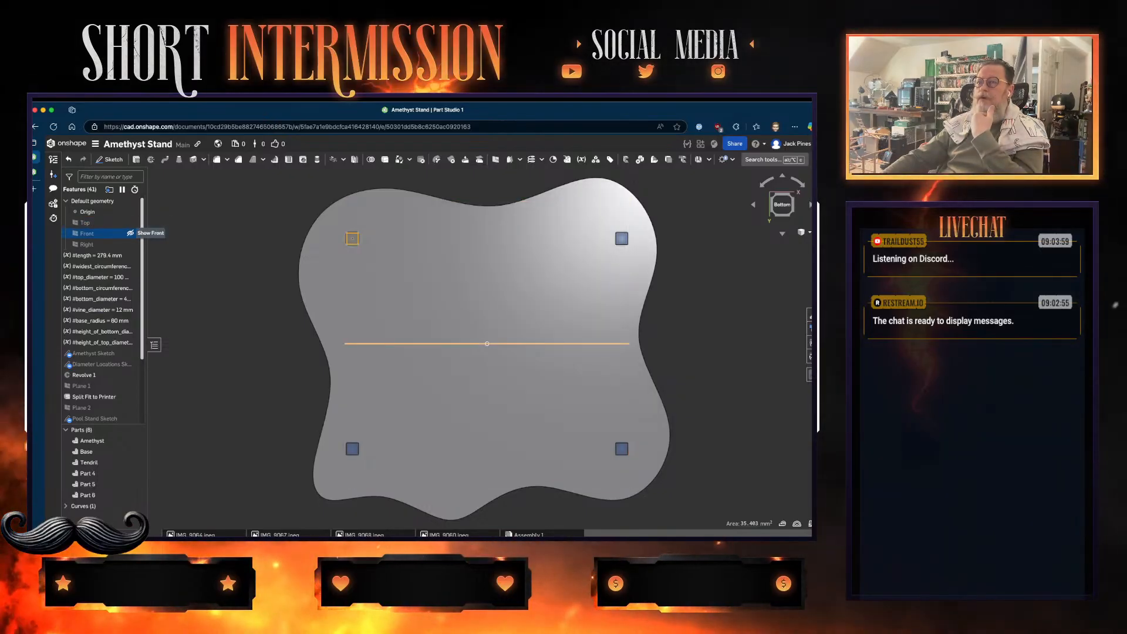
pyautogui.click(130, 243)
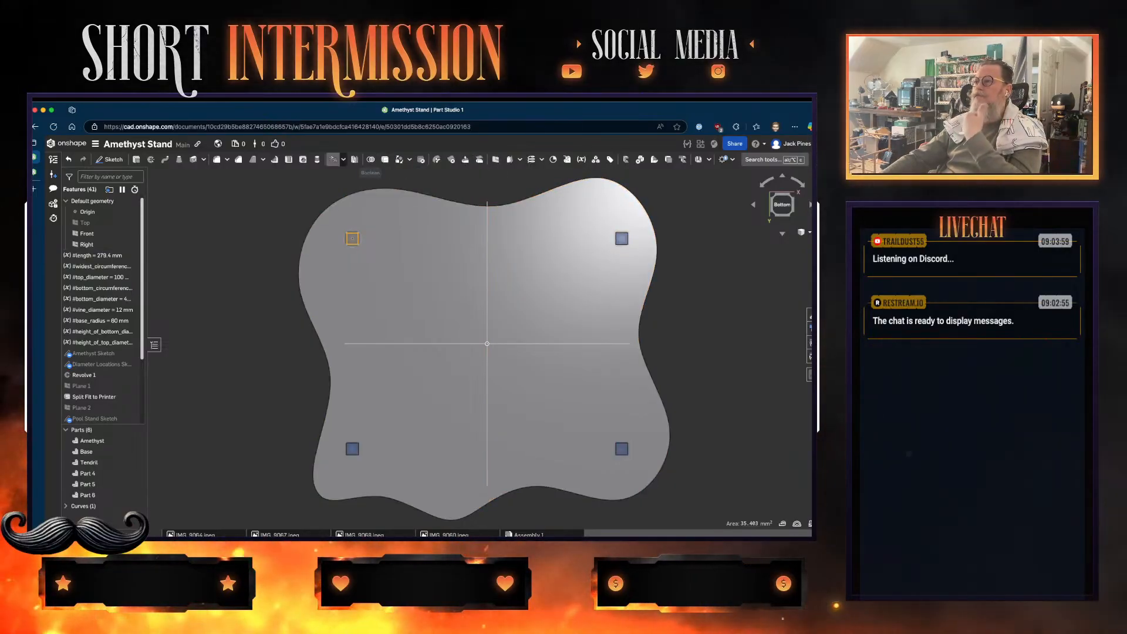
pyautogui.click(354, 159)
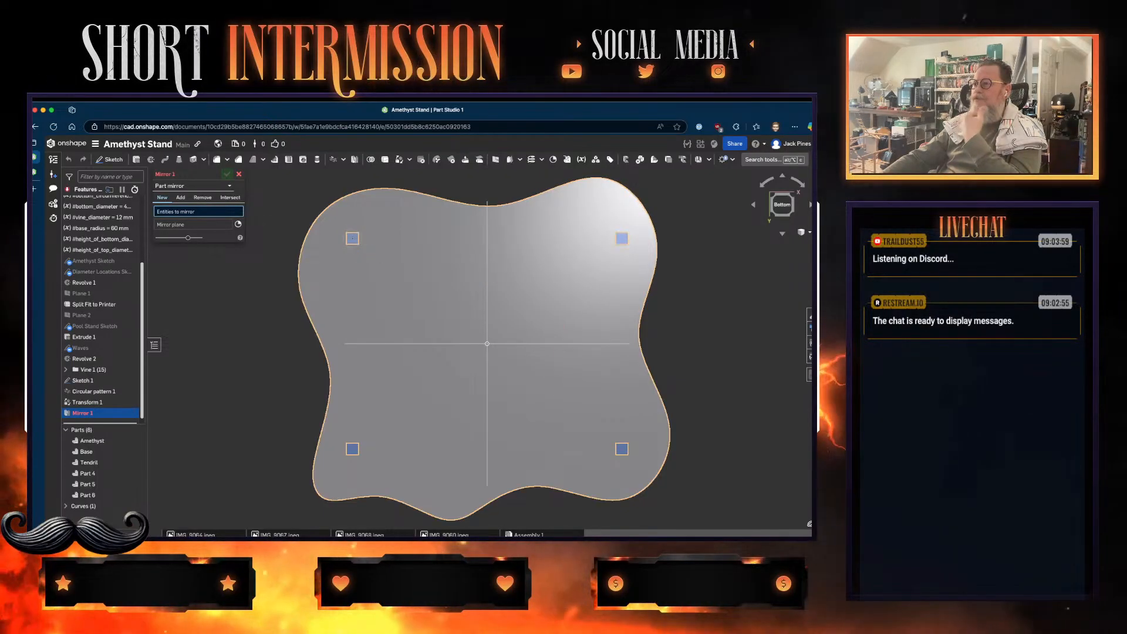
pyautogui.scroll(5, 370, 227)
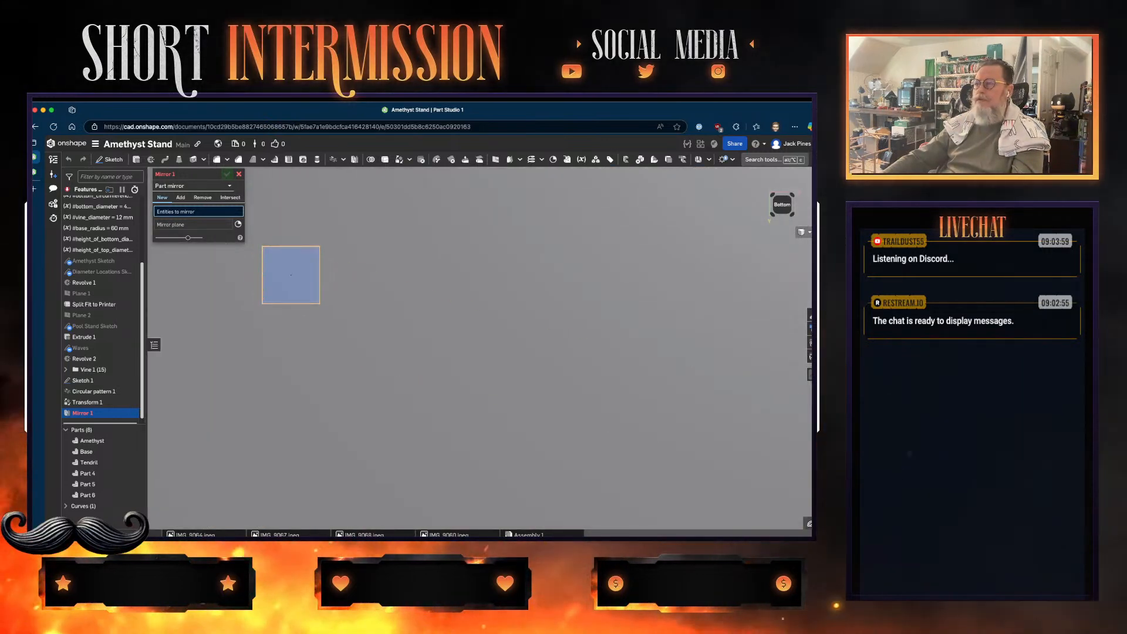
pyautogui.scroll(5, 271, 256)
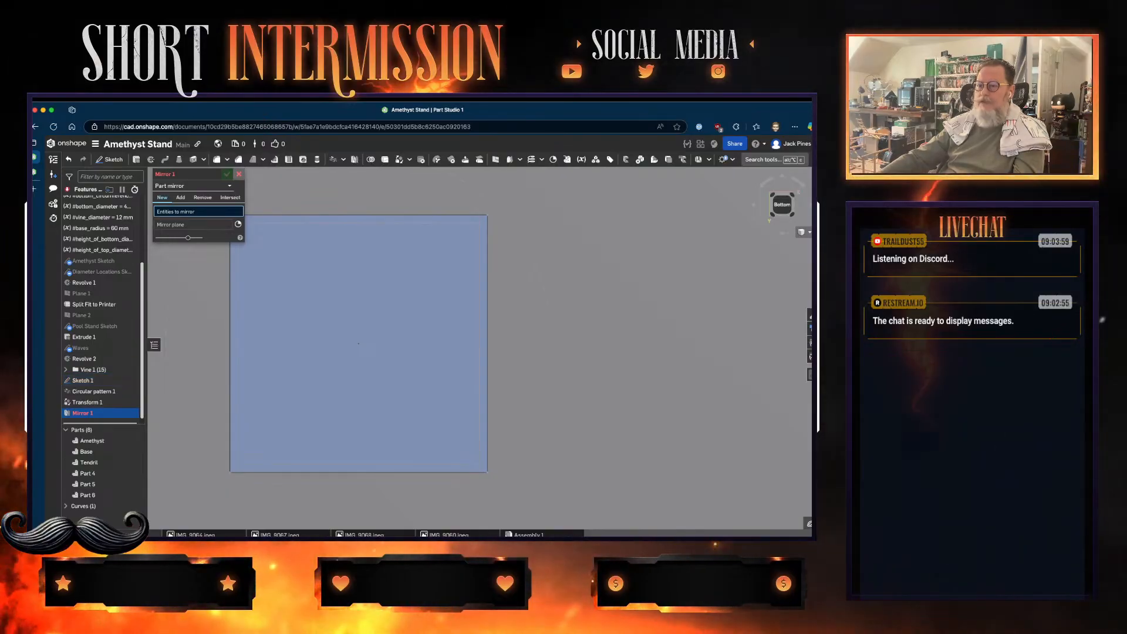
pyautogui.press('Escape')
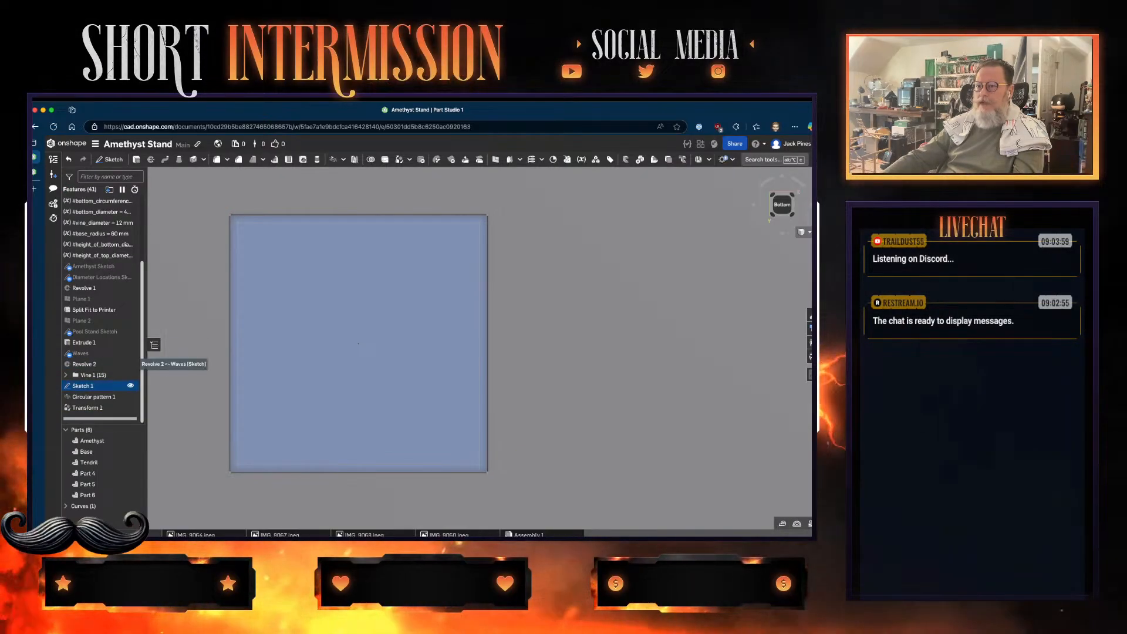
# - Edit Sketch 1 and try to mirror the small square's four edges about the Right plane
pyautogui.doubleClick(82, 386)
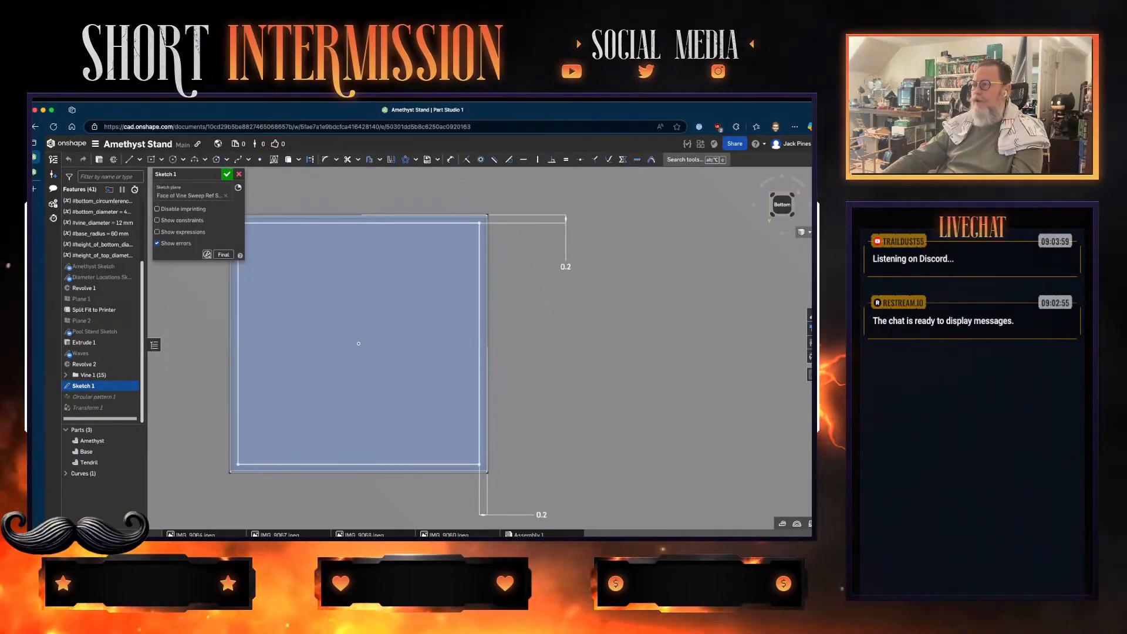
pyautogui.click(364, 221)
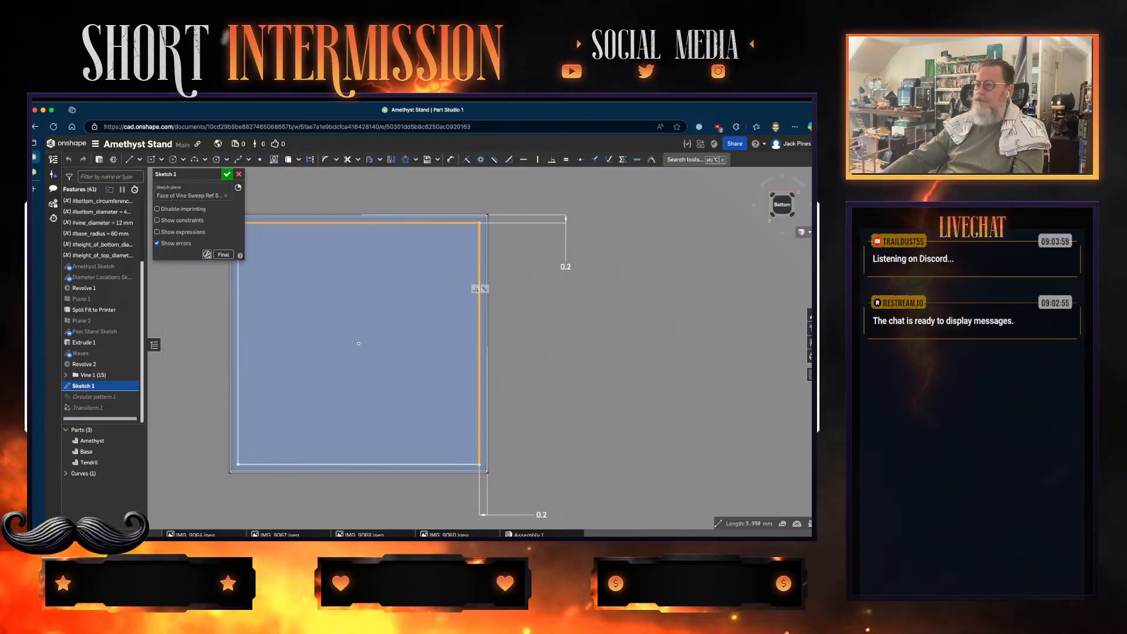
pyautogui.click(234, 322)
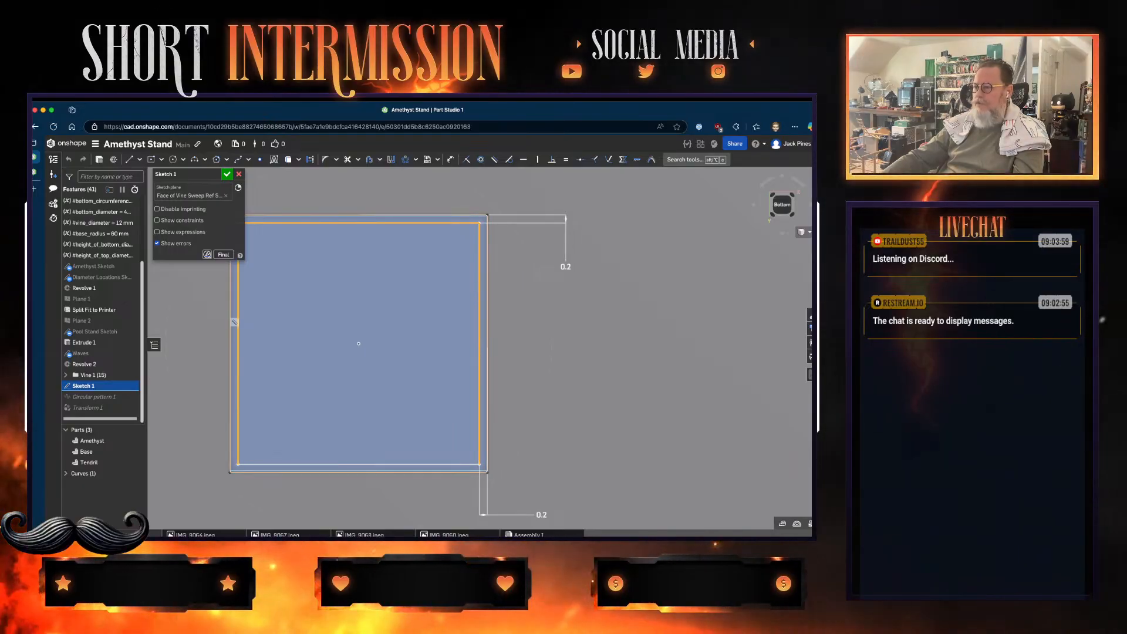
pyautogui.click(367, 463)
pyautogui.scroll(-3, 508, 383)
pyautogui.scroll(-8, 554, 340)
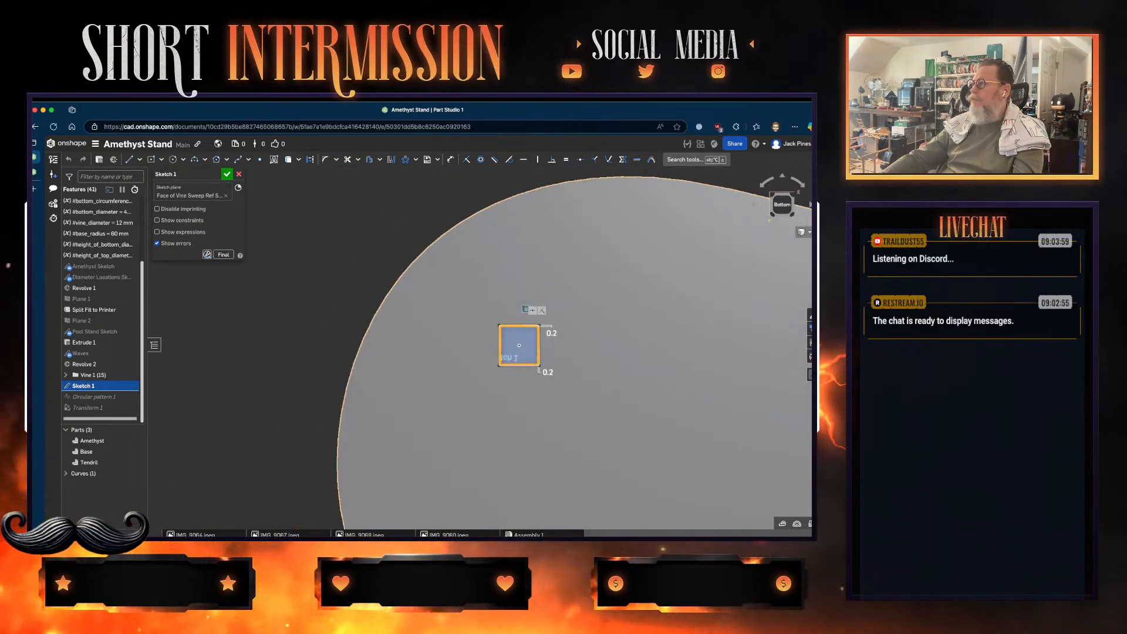
pyautogui.press('f')
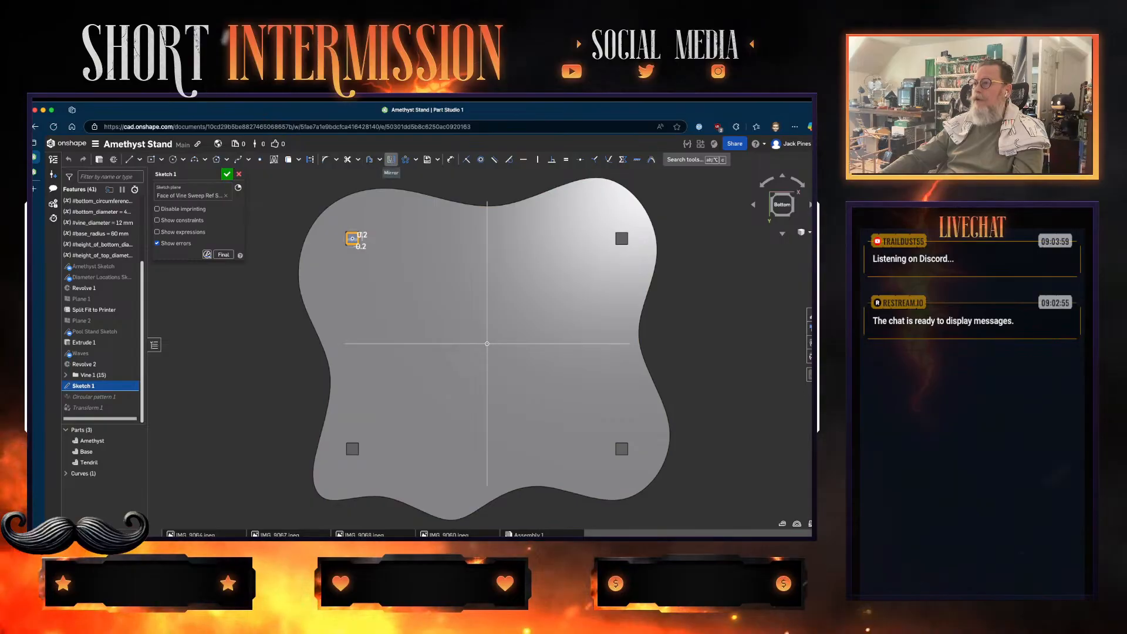
pyautogui.click(391, 160)
pyautogui.click(486, 293)
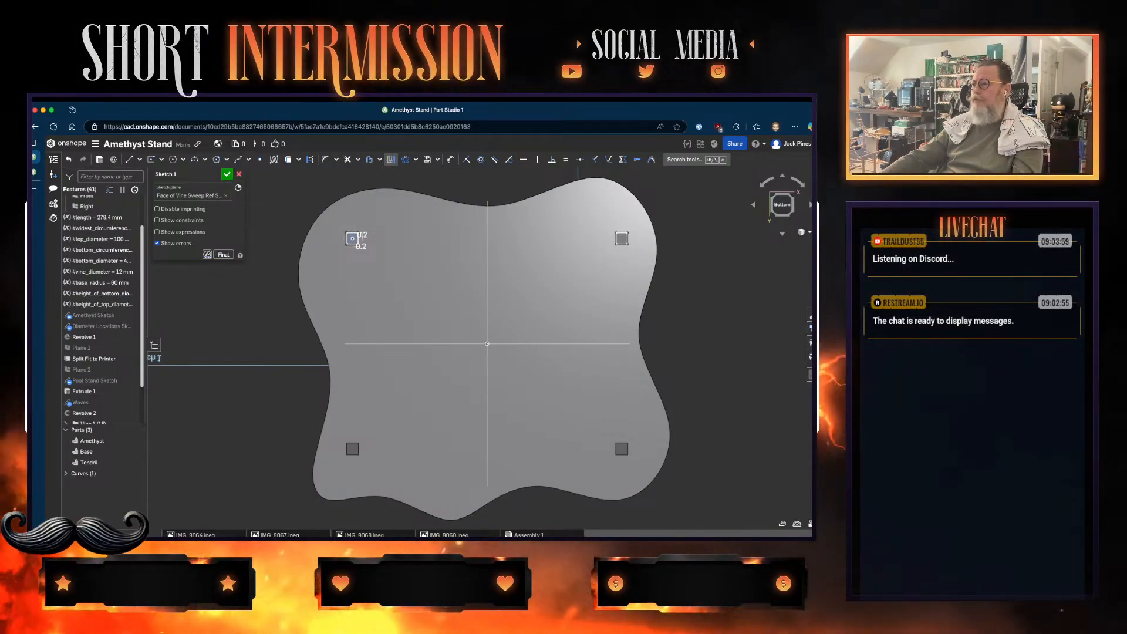
# - Inspect the original small square, undo its mirrored copy, and close Sketch 1
pyautogui.scroll(5, 370, 242)
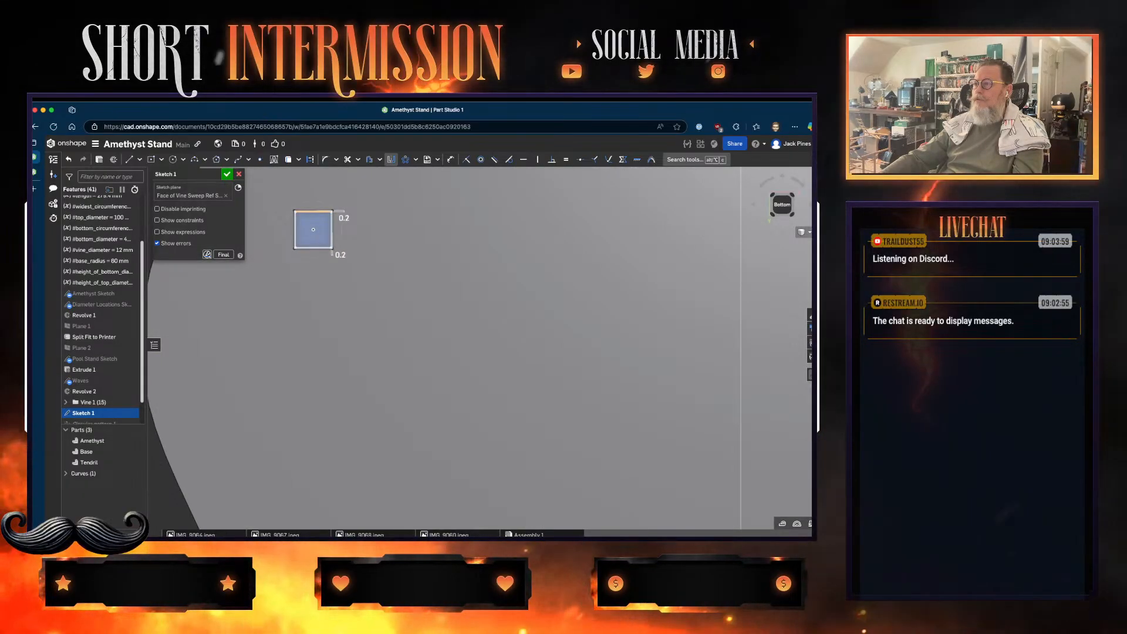
pyautogui.scroll(4, 305, 221)
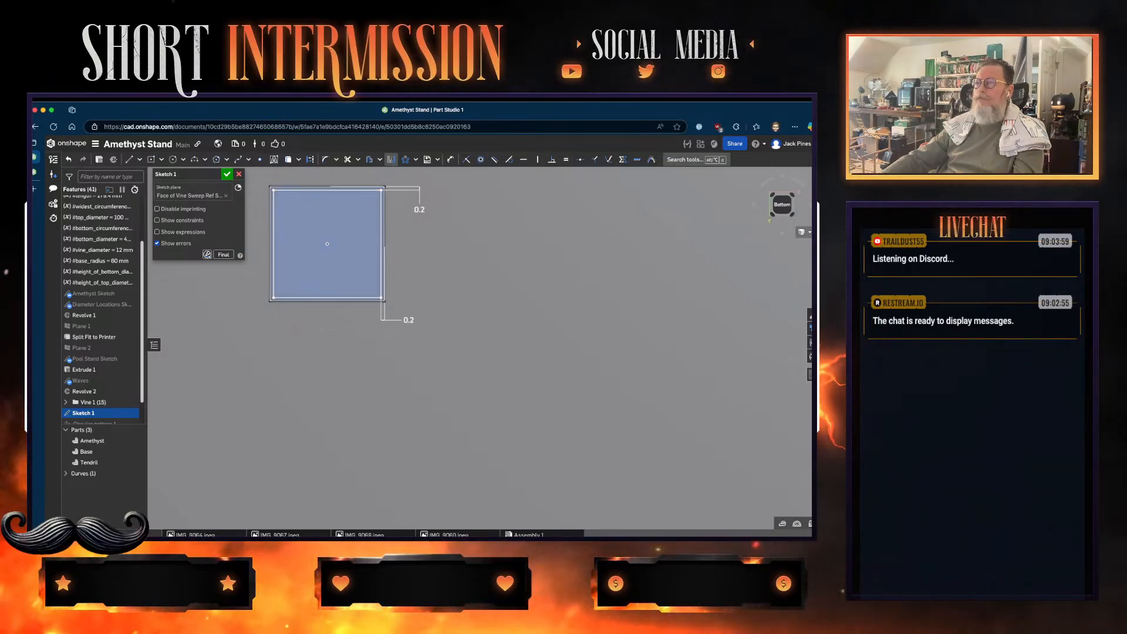
pyautogui.scroll(-5, 325, 312)
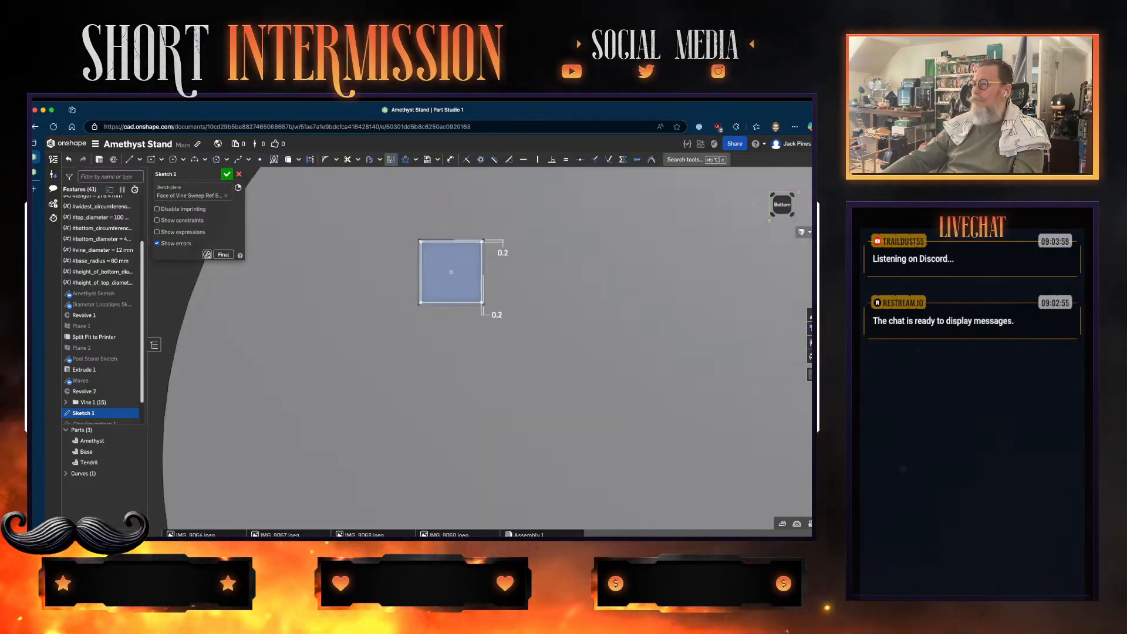
pyautogui.scroll(-5, 597, 318)
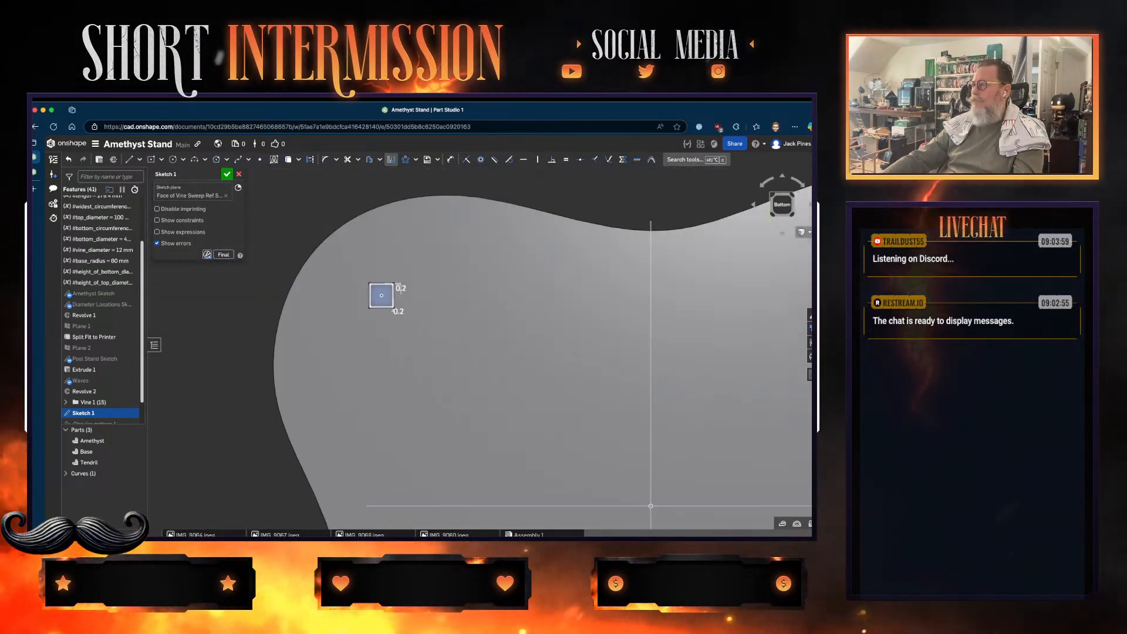
pyautogui.moveTo(597, 318); pyautogui.dragTo(417, 320, button='middle')
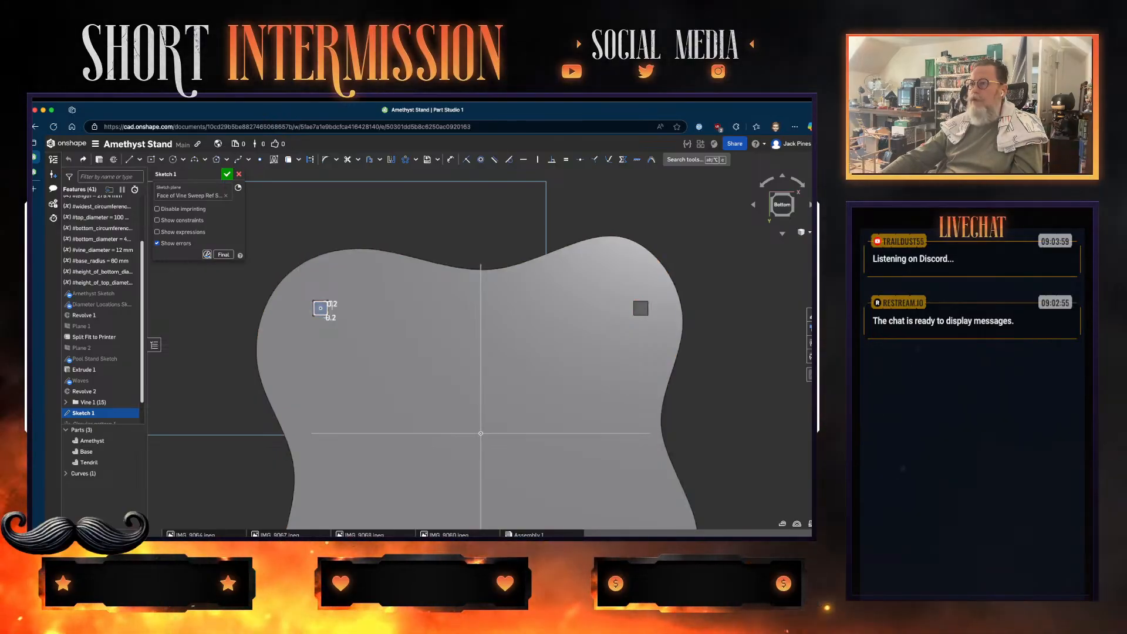
pyautogui.press('Return')
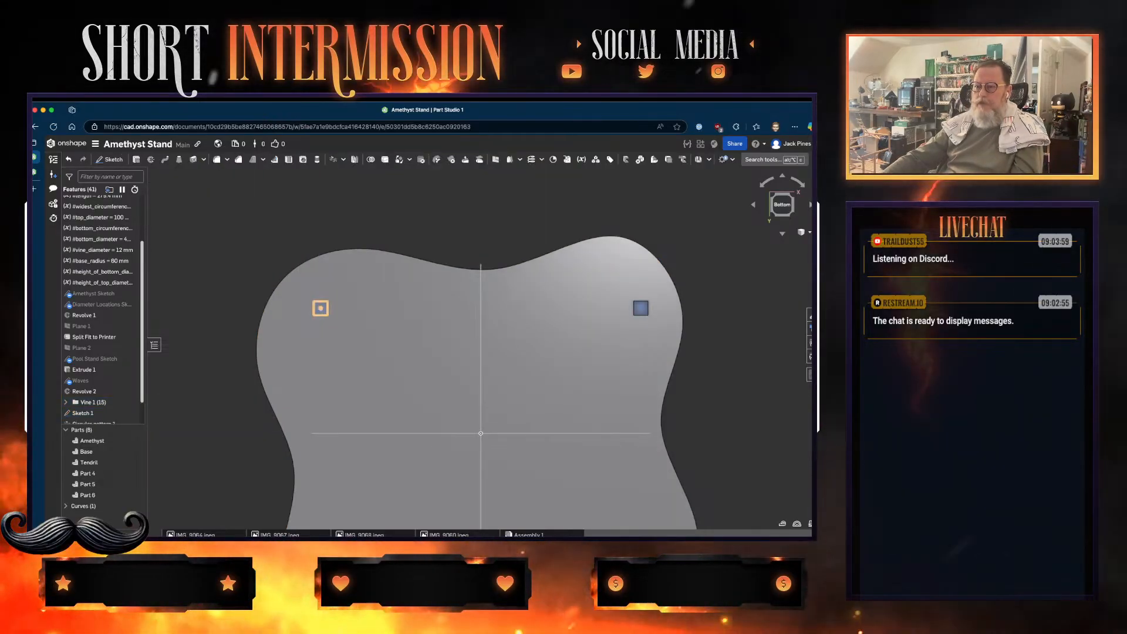
# - Open Sketch 1 for editing and hide the Amethyst, Base and Tendril parts
pyautogui.scroll(-1, 101, 306)
pyautogui.doubleClick(88, 406)
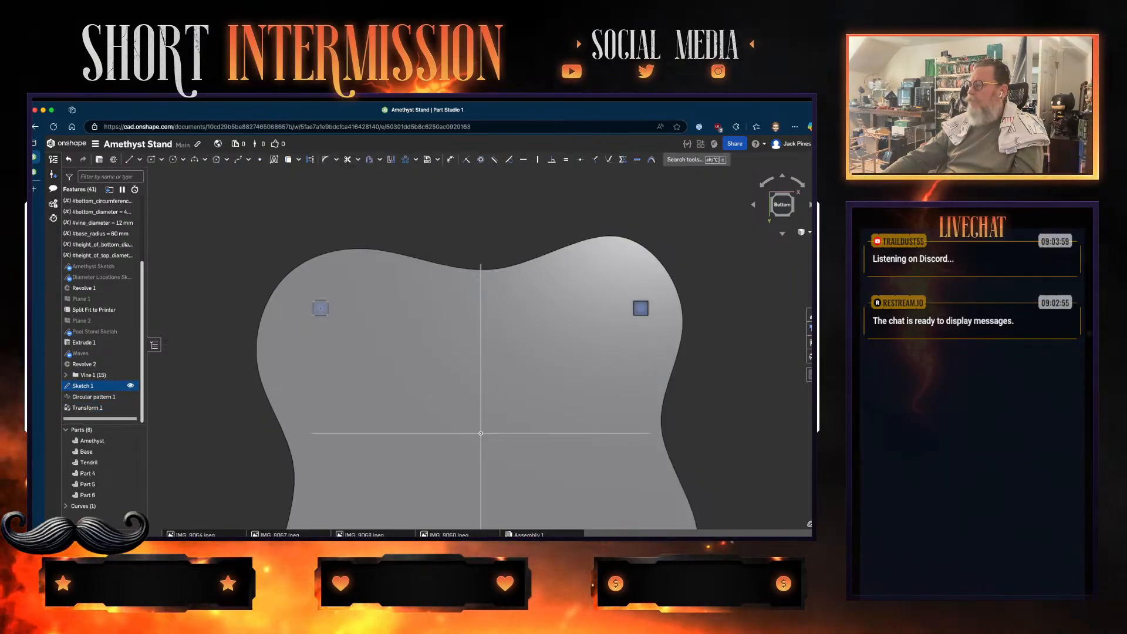
pyautogui.scroll(5, 648, 305)
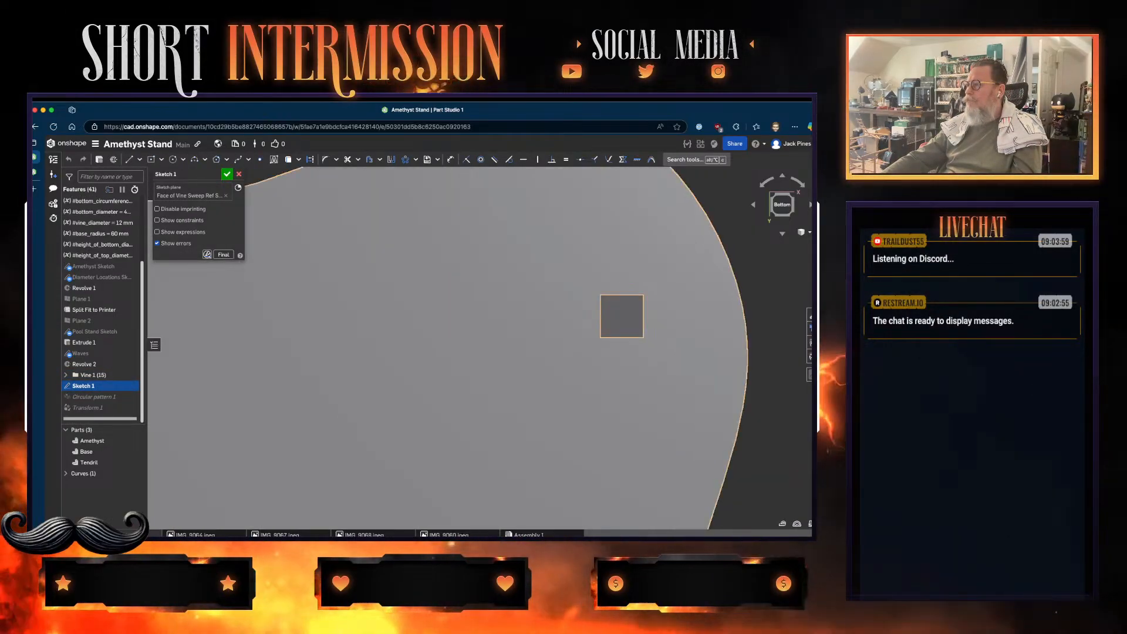
pyautogui.moveTo(621, 316); pyautogui.dragTo(793, 275, button='middle')
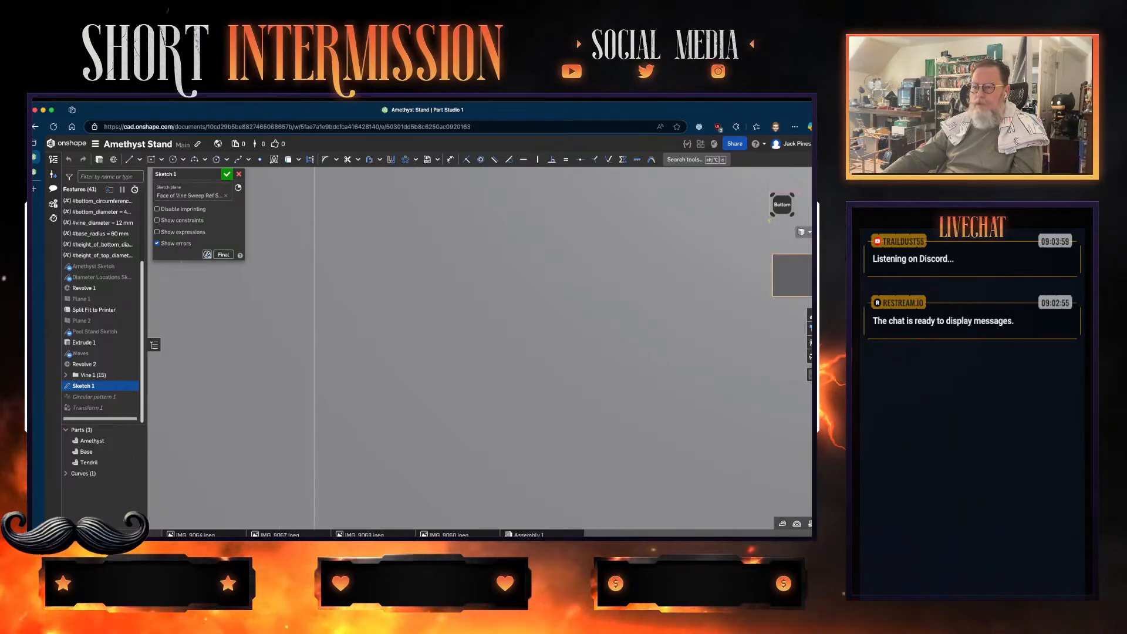
pyautogui.click(137, 440)
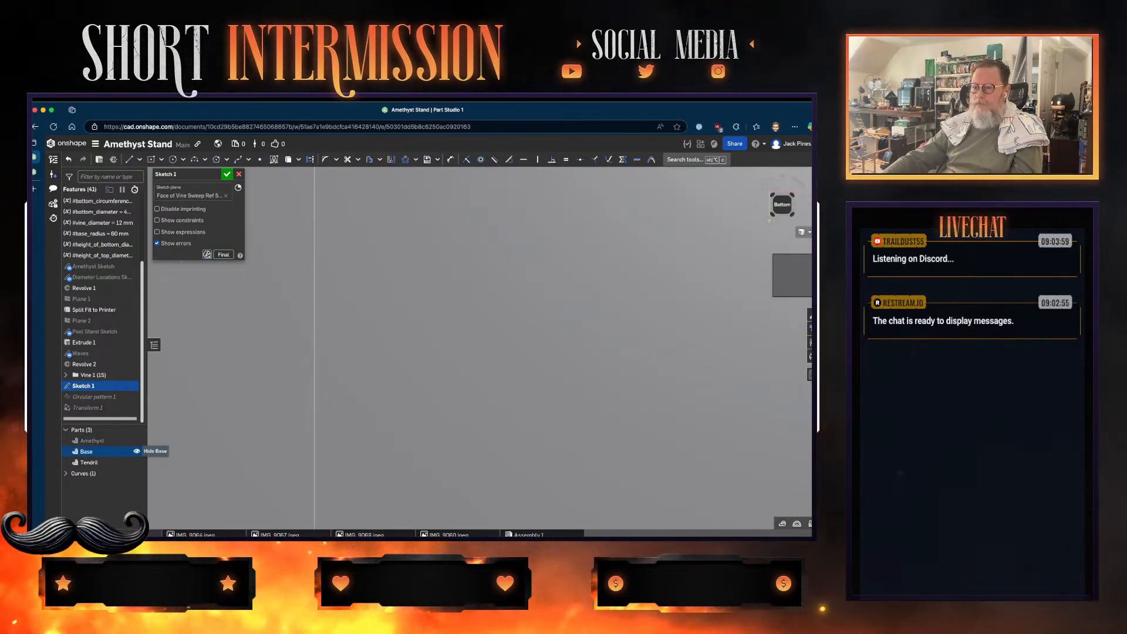
pyautogui.click(137, 452)
pyautogui.click(136, 462)
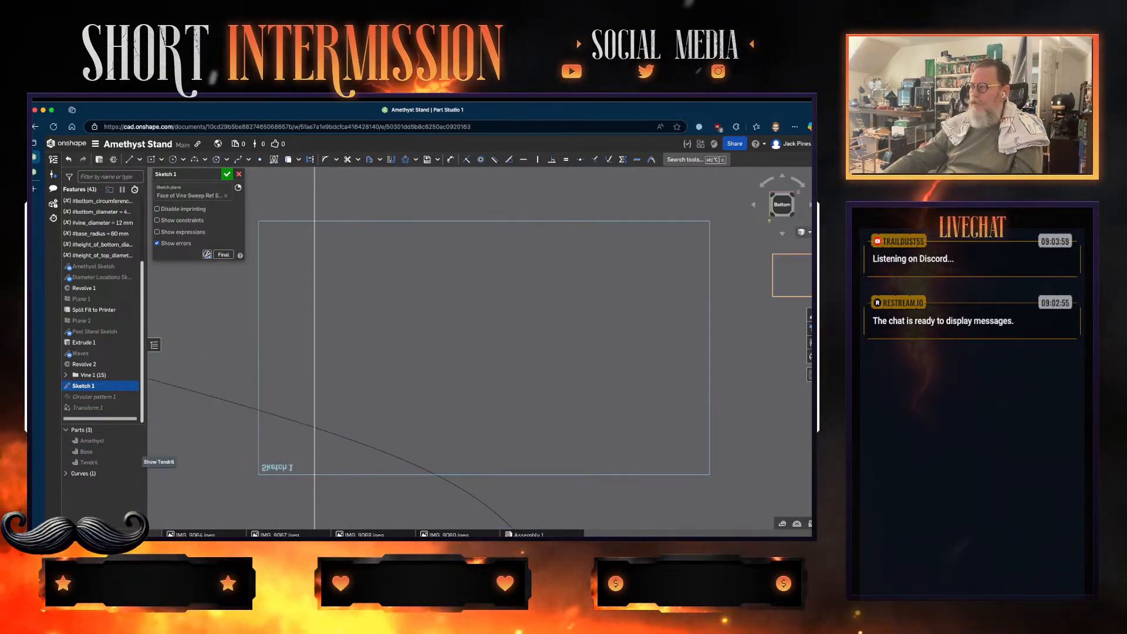
# - Compare Sketch 1's offset square with the base outline and the feature list, and leave the sketch without changes
pyautogui.scroll(-2, 392, 417)
pyautogui.scroll(-4, 390, 407)
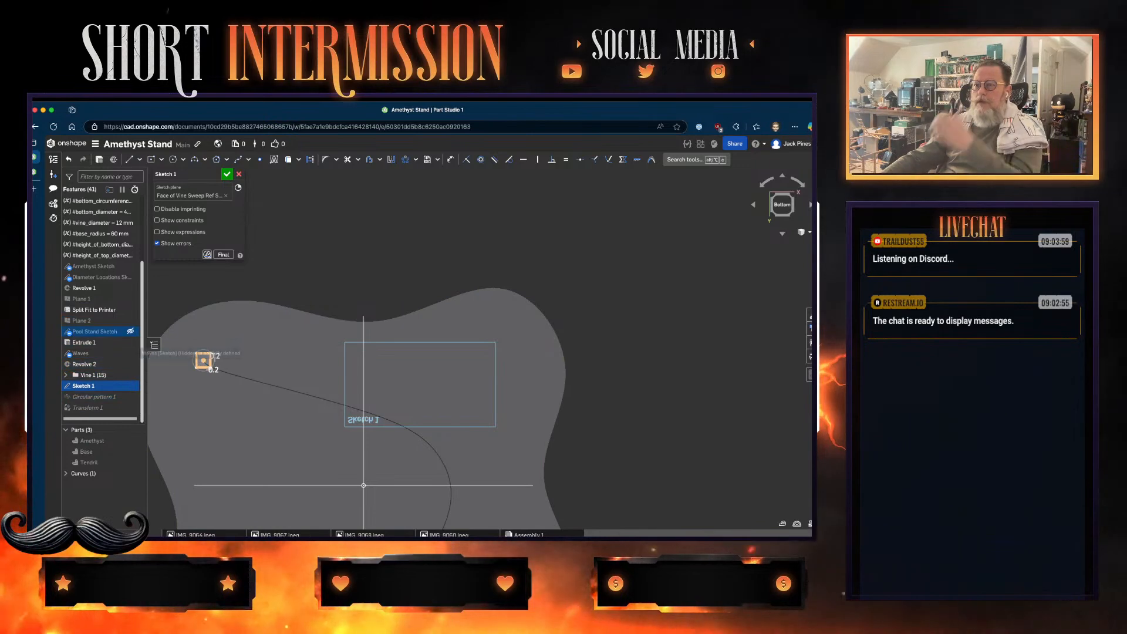
pyautogui.scroll(4, 101, 300)
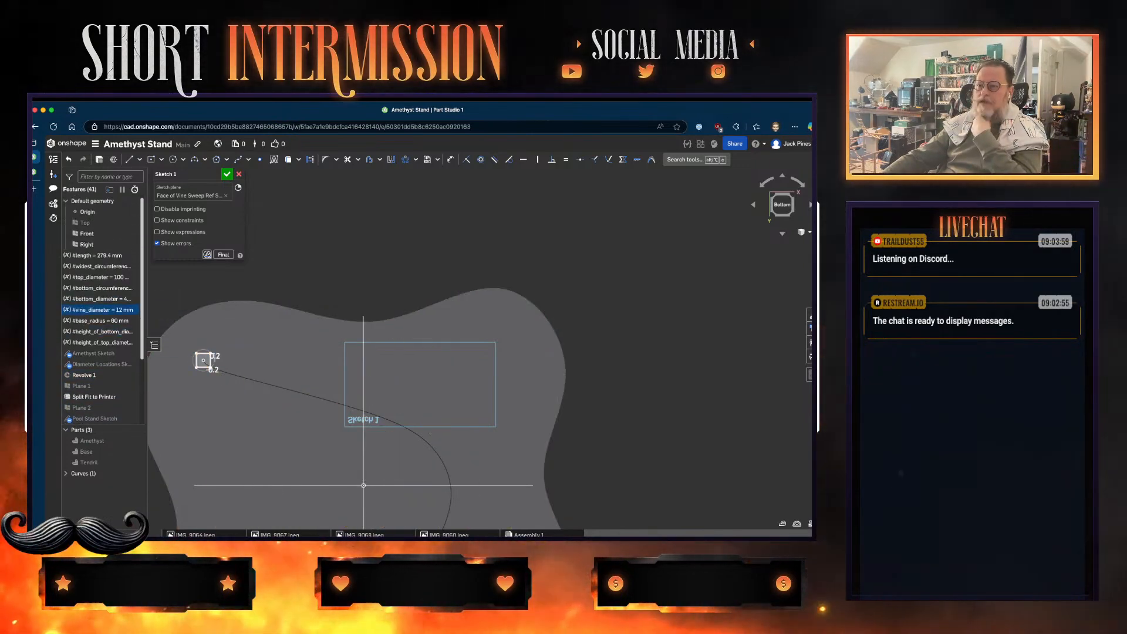
pyautogui.scroll(-3, 101, 339)
pyautogui.scroll(-1, 100, 339)
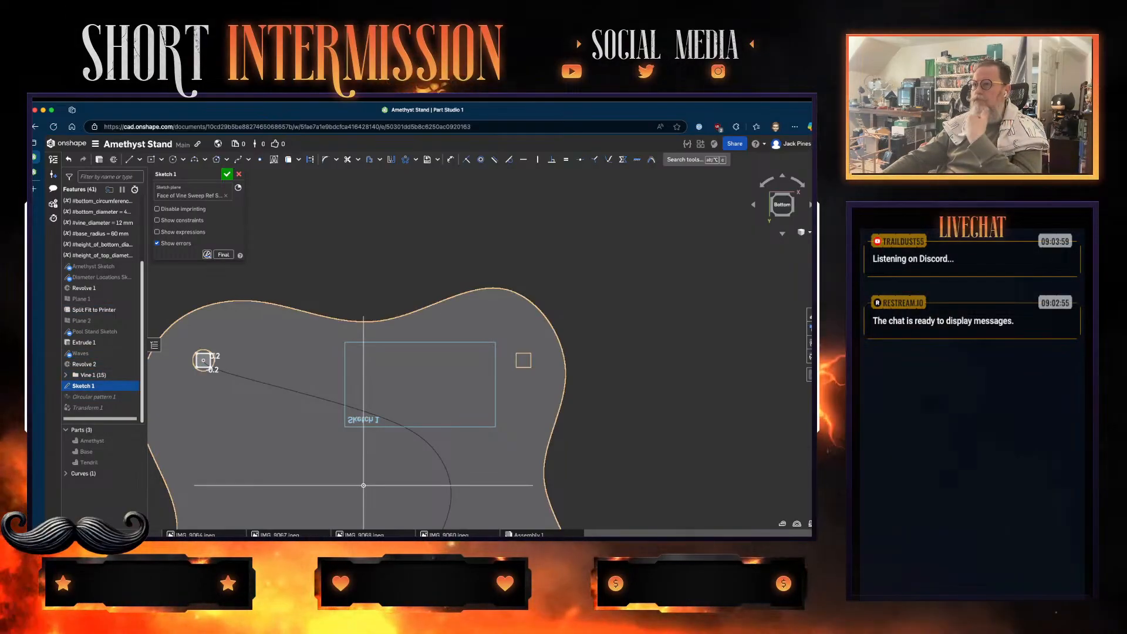
pyautogui.press('Escape')
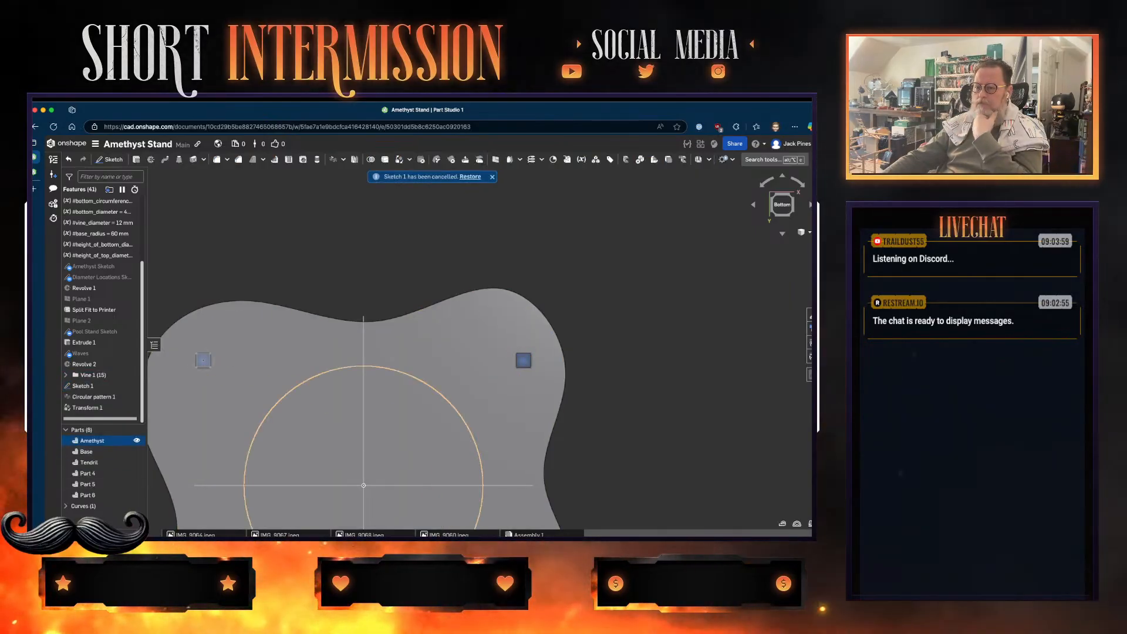
# - Rename the Tendril part as Tendril1 and Part 4 as Tendril2
pyautogui.click(89, 461)
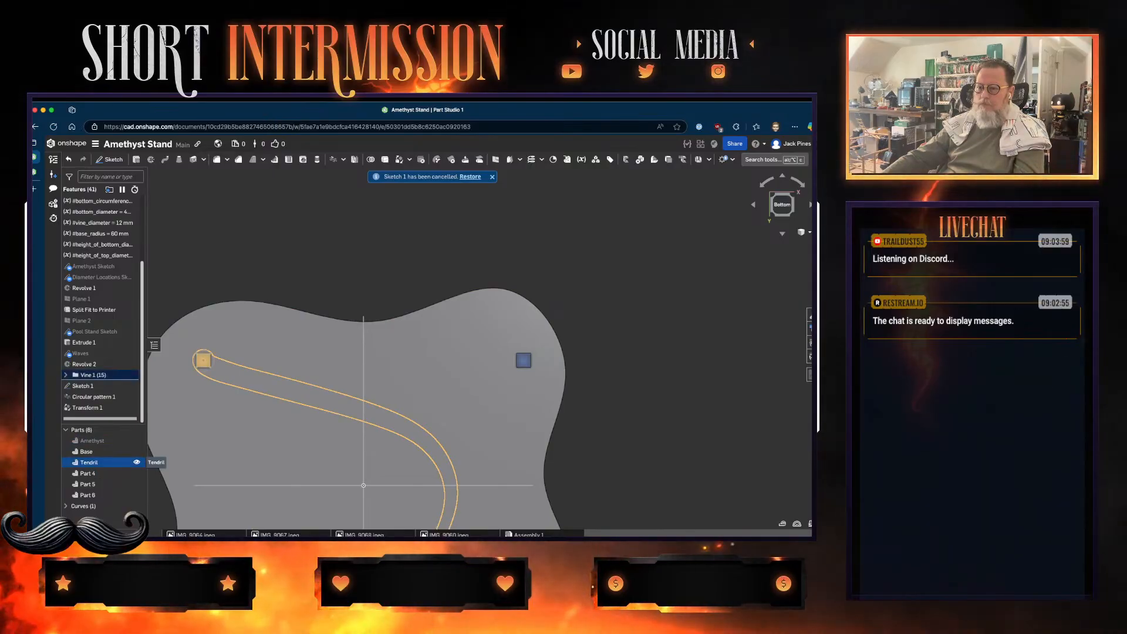
pyautogui.rightClick(99, 462)
pyautogui.press('Escape')
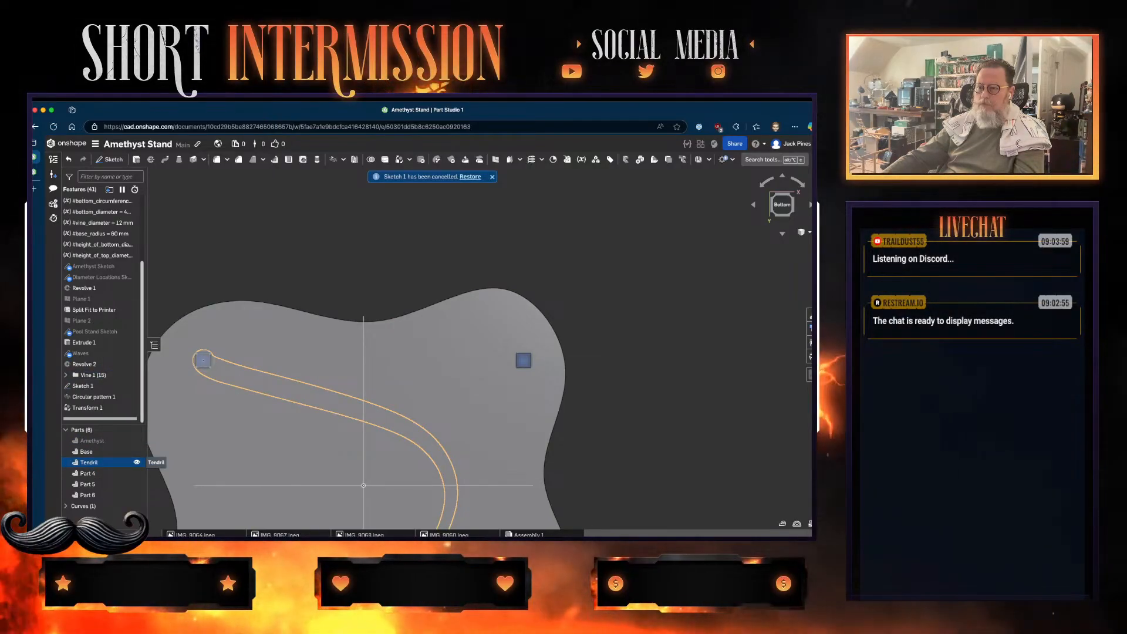
pyautogui.rightClick(100, 462)
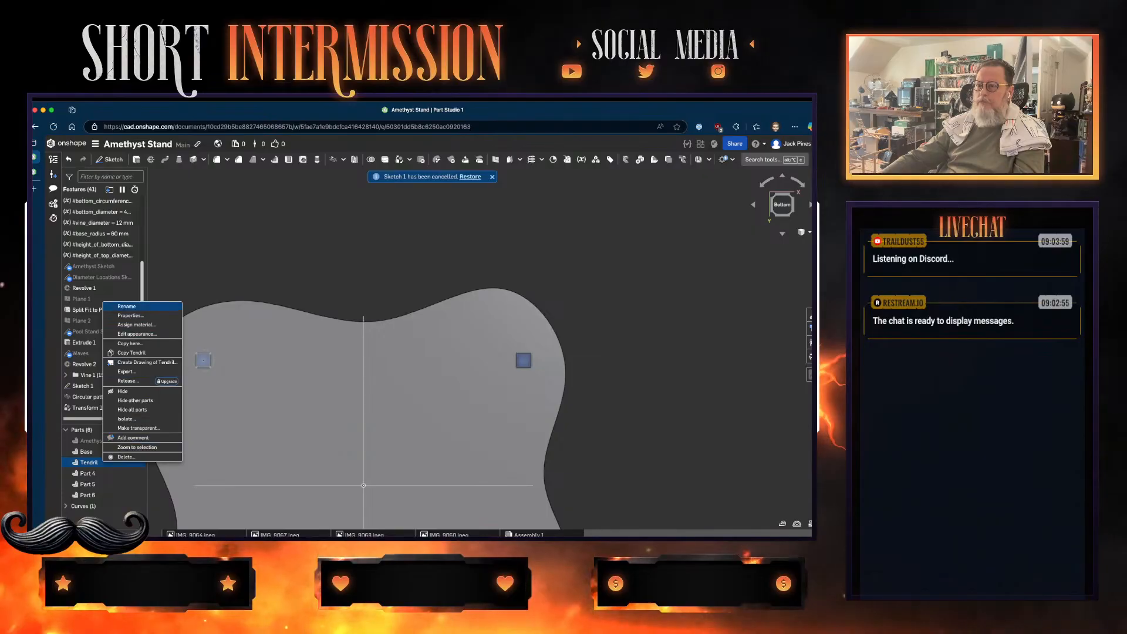
pyautogui.click(126, 306)
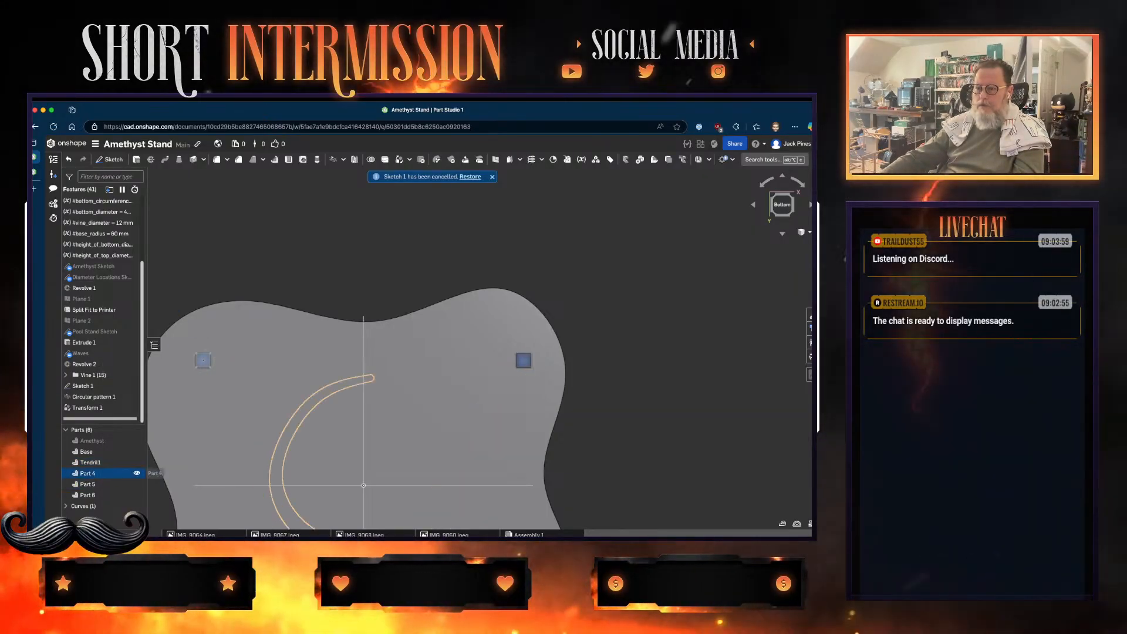
pyautogui.rightClick(100, 473)
pyautogui.click(124, 316)
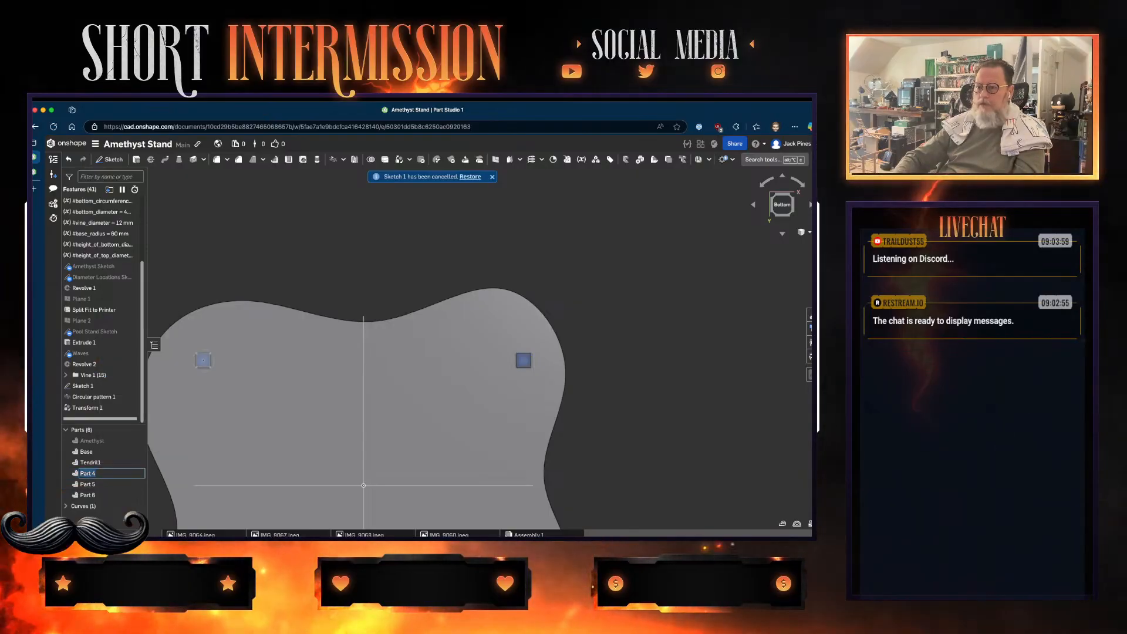
pyautogui.write('Tendril2')
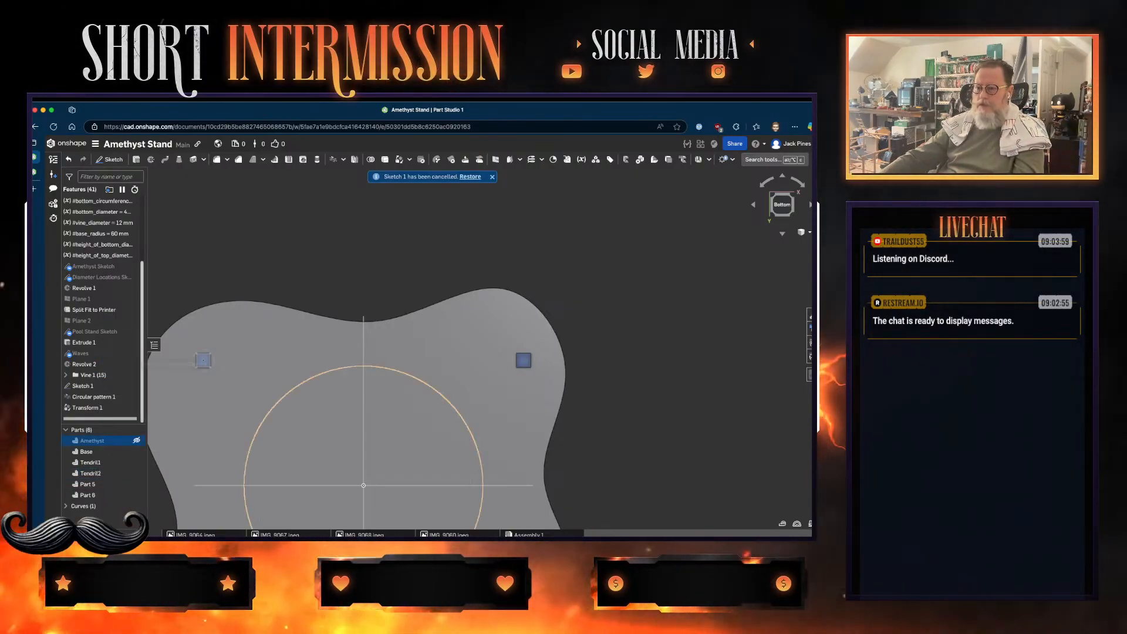
# - Rename Part 5 as Tendril3 and Part 6 as Tendril4
pyautogui.rightClick(97, 484)
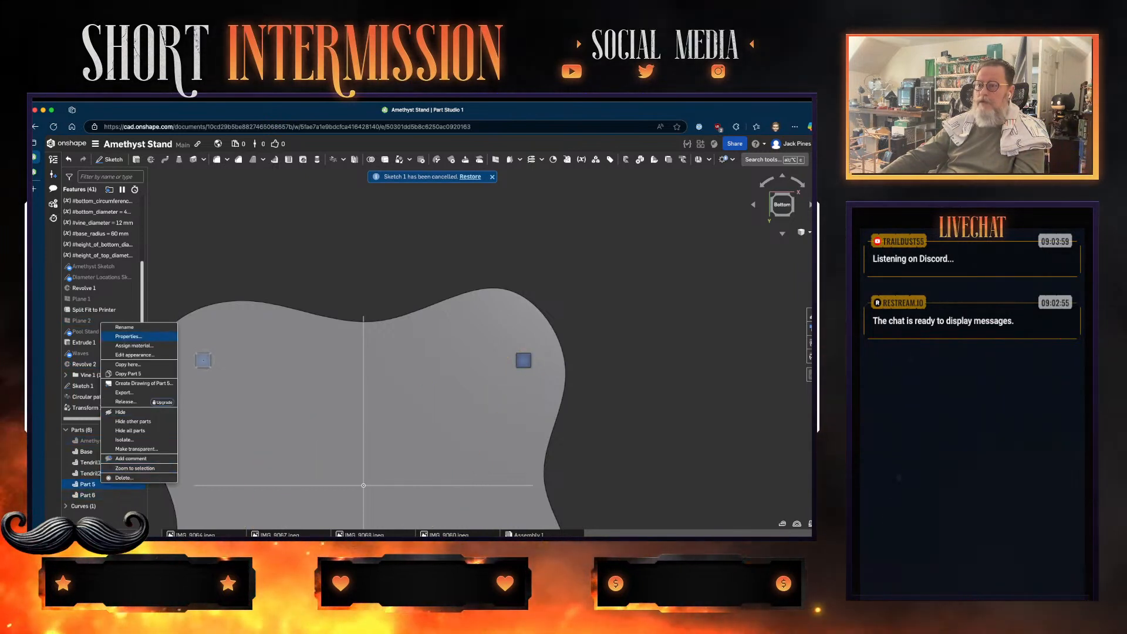
pyautogui.click(124, 327)
pyautogui.write('end')
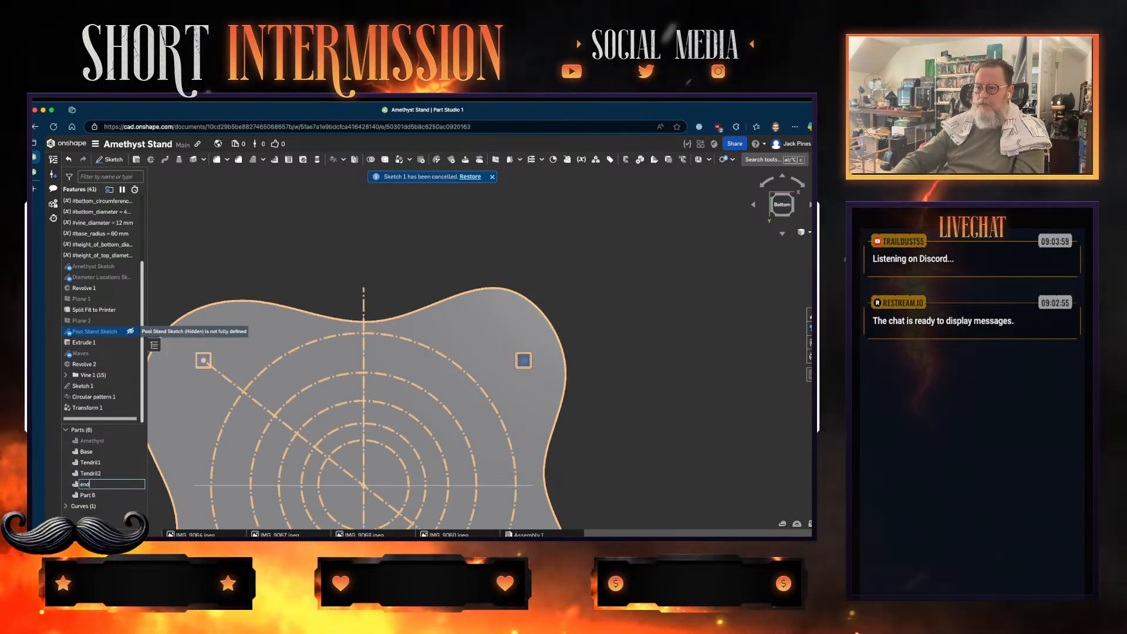
pyautogui.write('e')
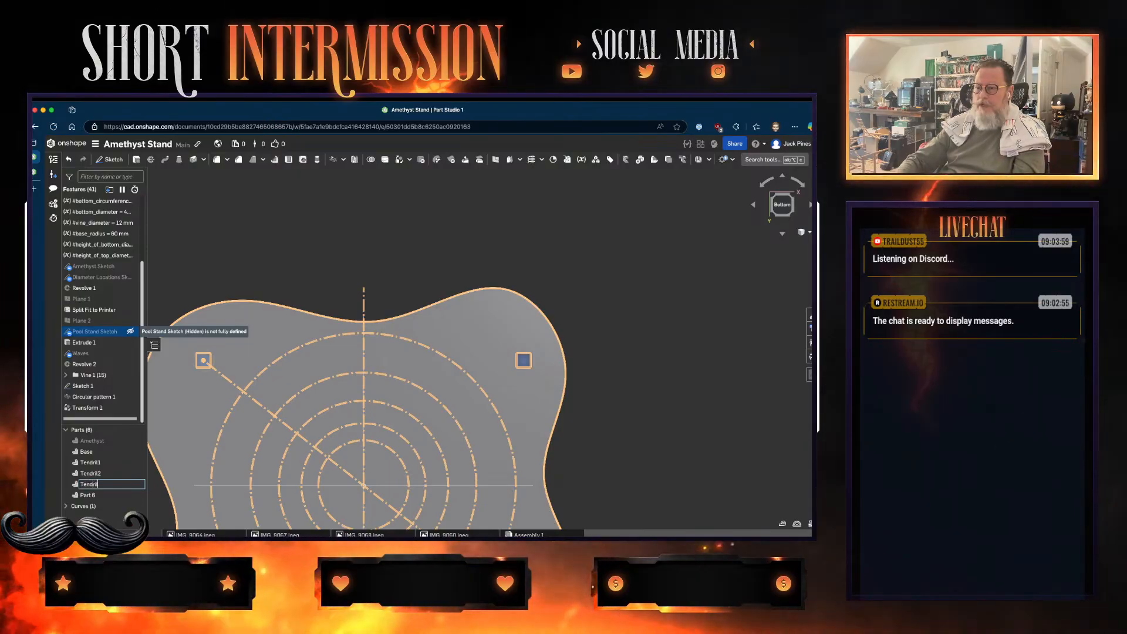
pyautogui.press('Return')
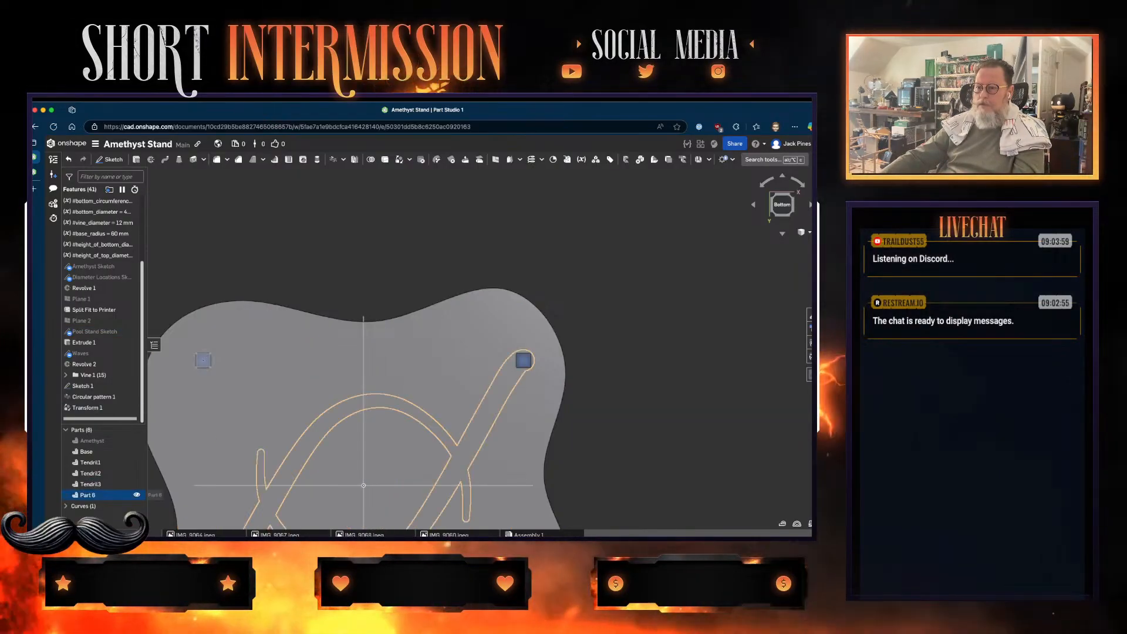
pyautogui.rightClick(111, 495)
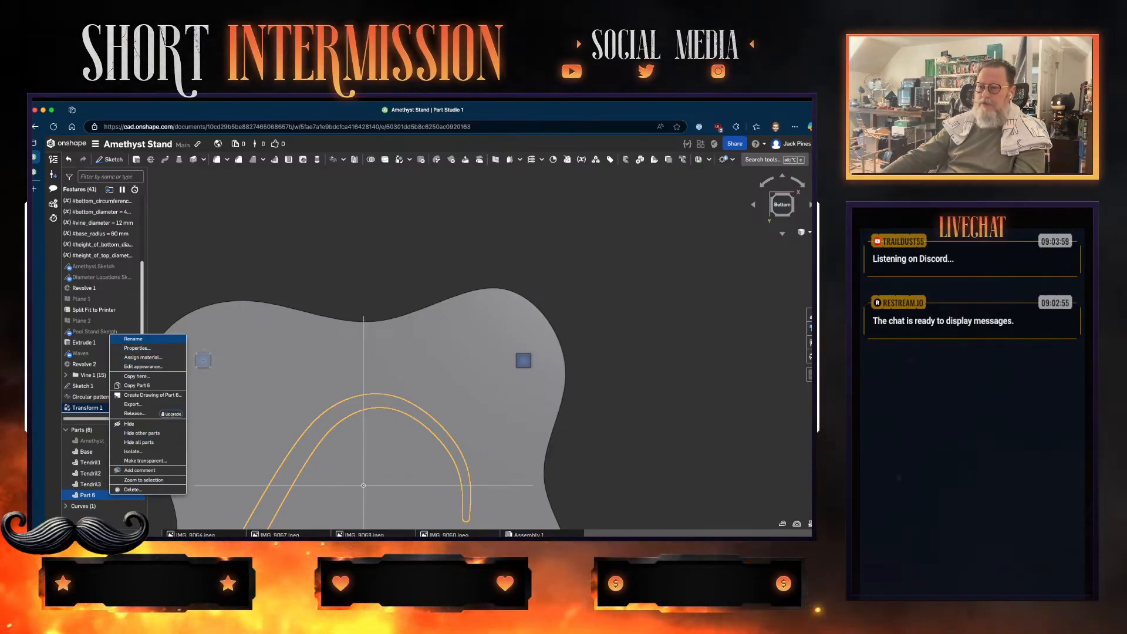
pyautogui.click(134, 339)
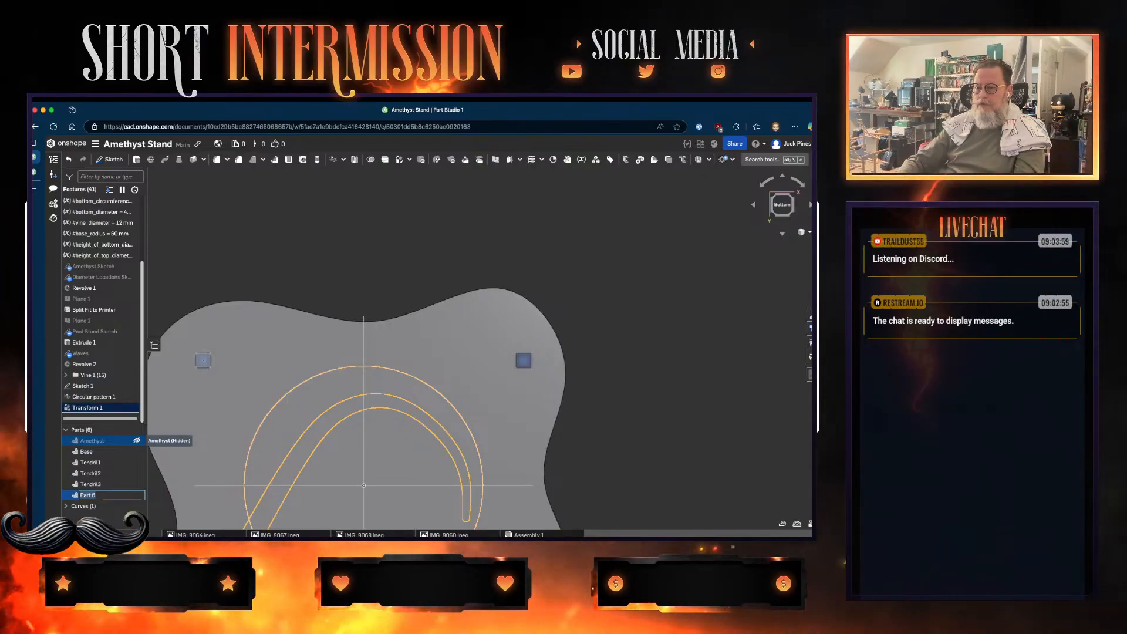
pyautogui.write('Tru')
pyautogui.press('BackSpace')
pyautogui.write('endril4')
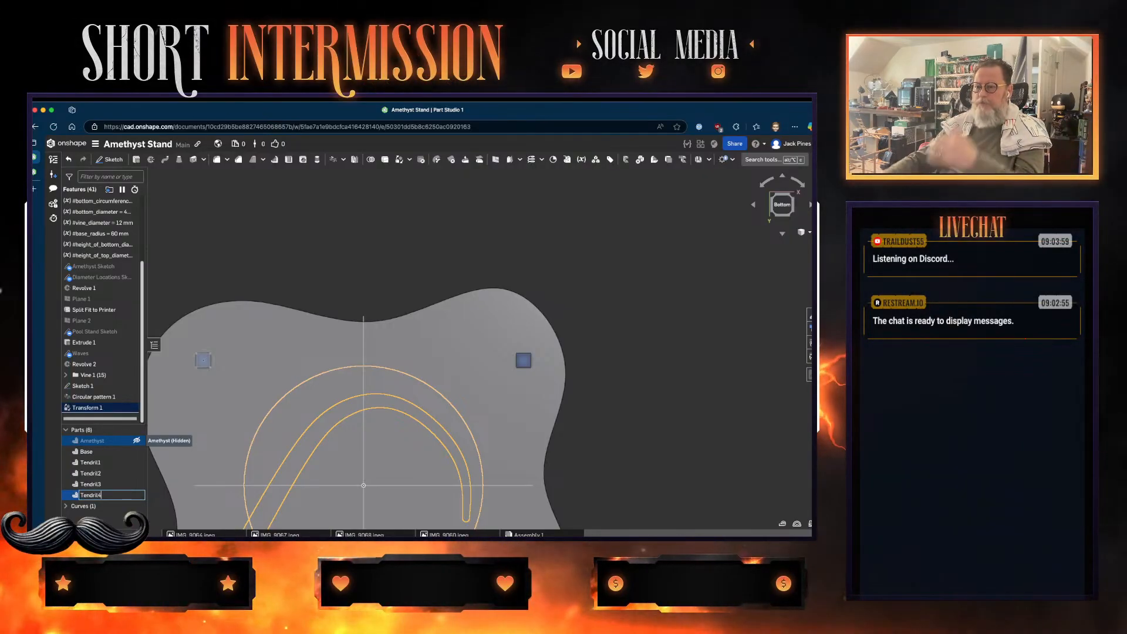
# - Hide all four tendril parts and the Base
pyautogui.moveTo(364, 411); pyautogui.dragTo(400, 346, button='middle')
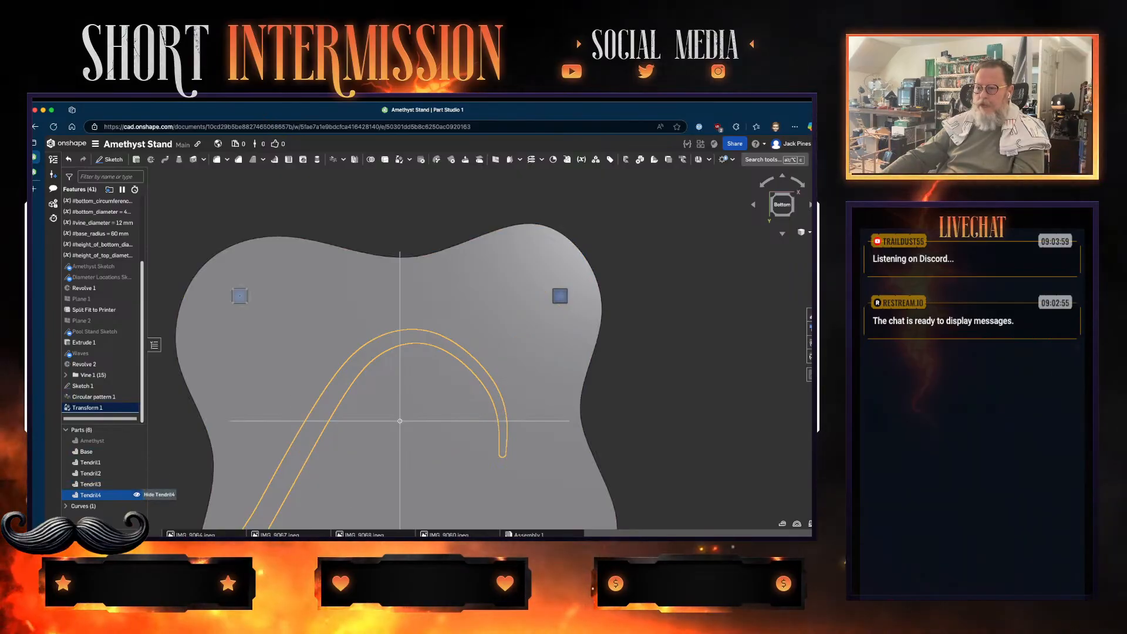
pyautogui.click(137, 483)
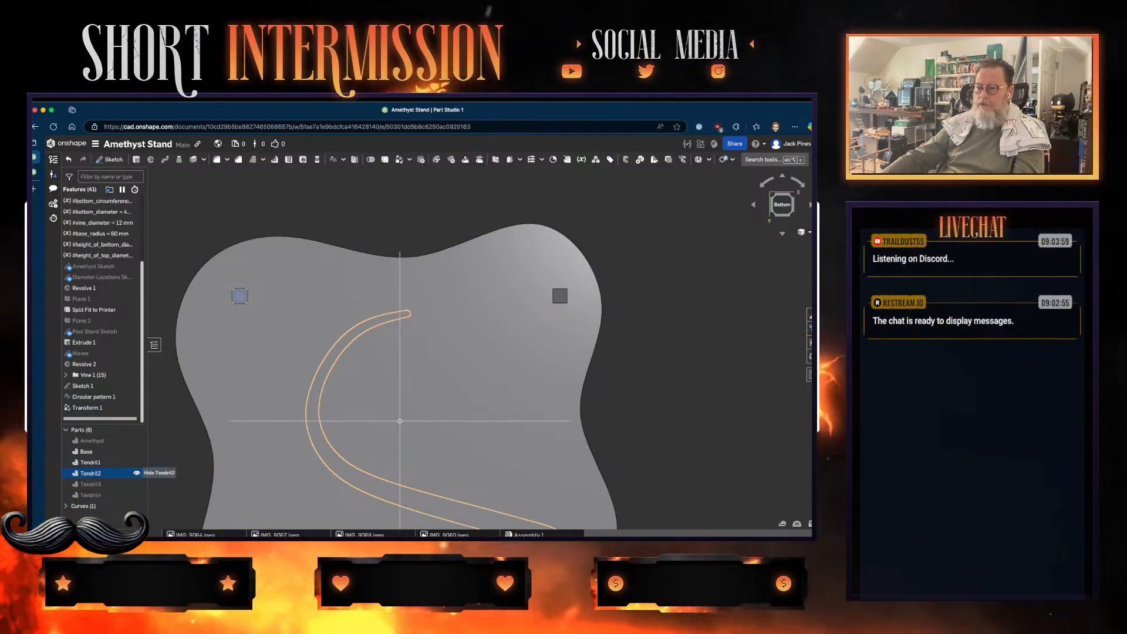
pyautogui.click(137, 473)
pyautogui.click(137, 461)
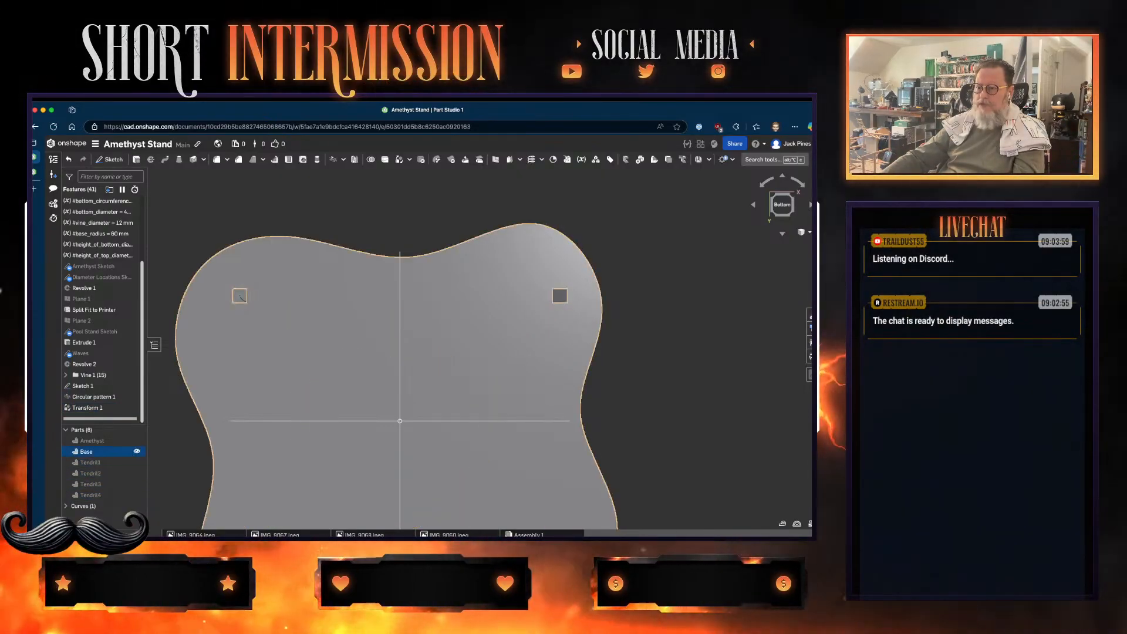
pyautogui.click(136, 451)
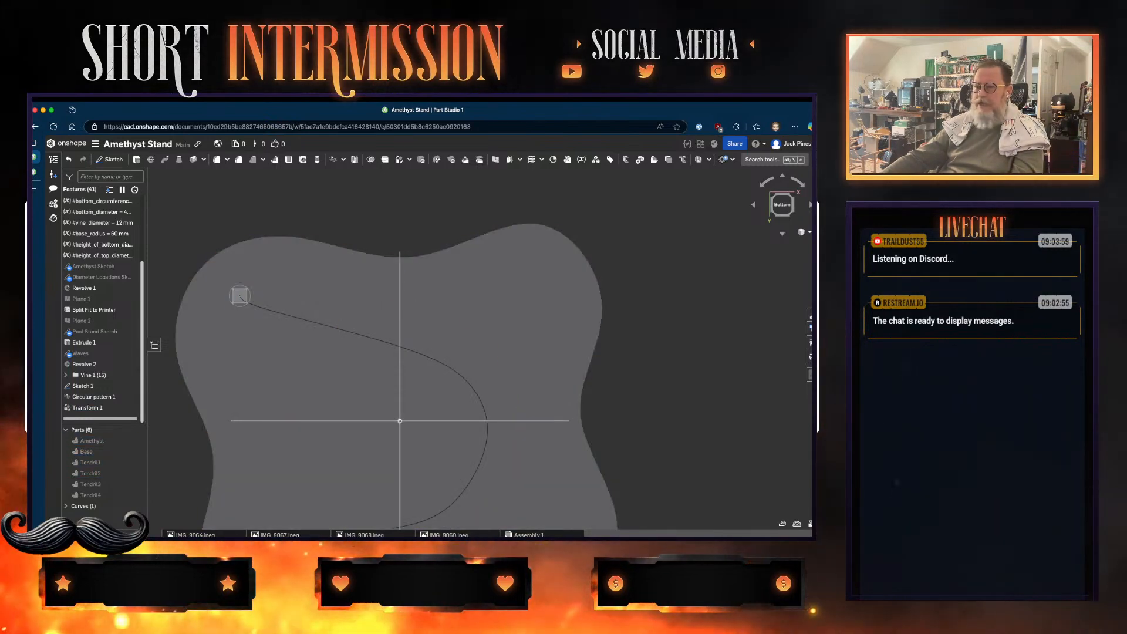
# - Expand the Vine 1 folder, hide the Vine Sweep Ref Sketch, and check 3D fit spline 1
pyautogui.scroll(3, 102, 322)
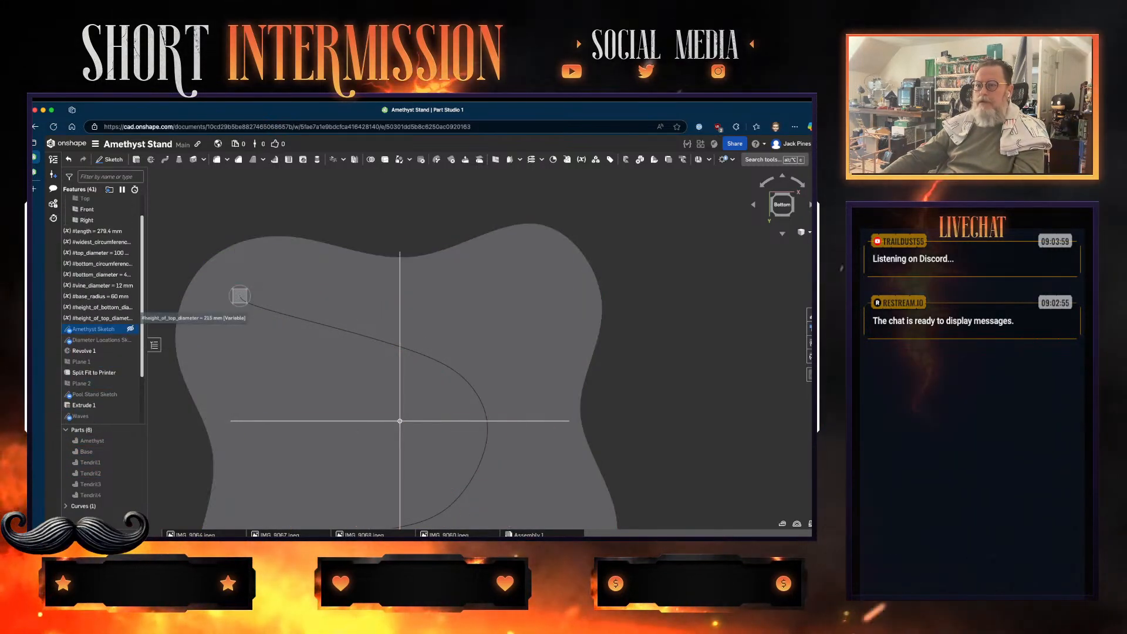
pyautogui.scroll(-2, 103, 323)
pyautogui.click(66, 382)
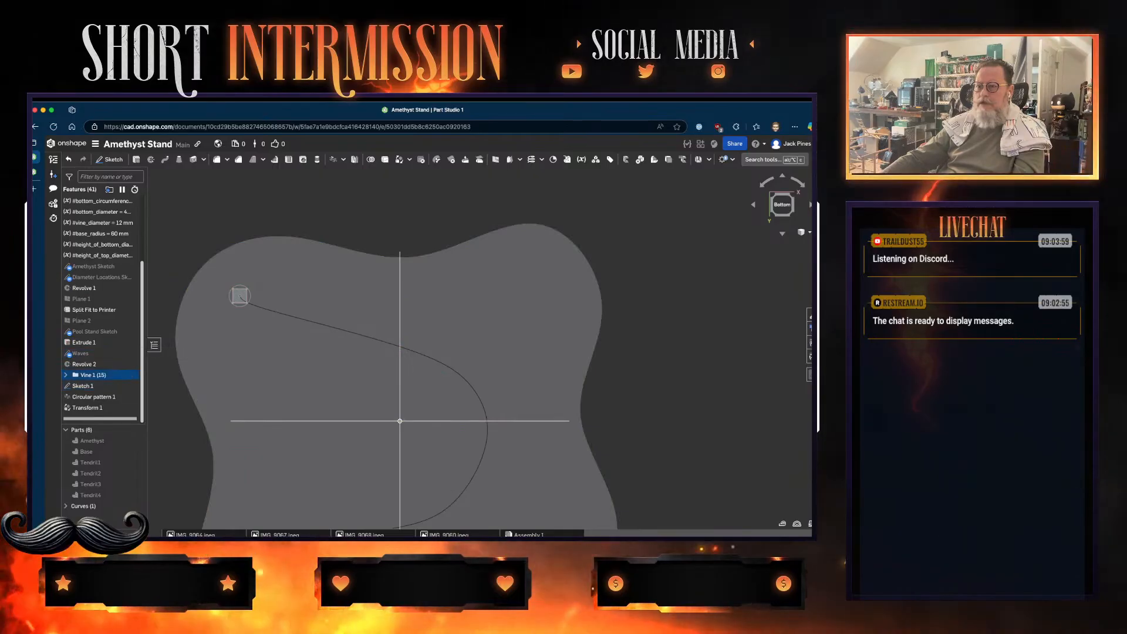
pyautogui.scroll(-3, 102, 374)
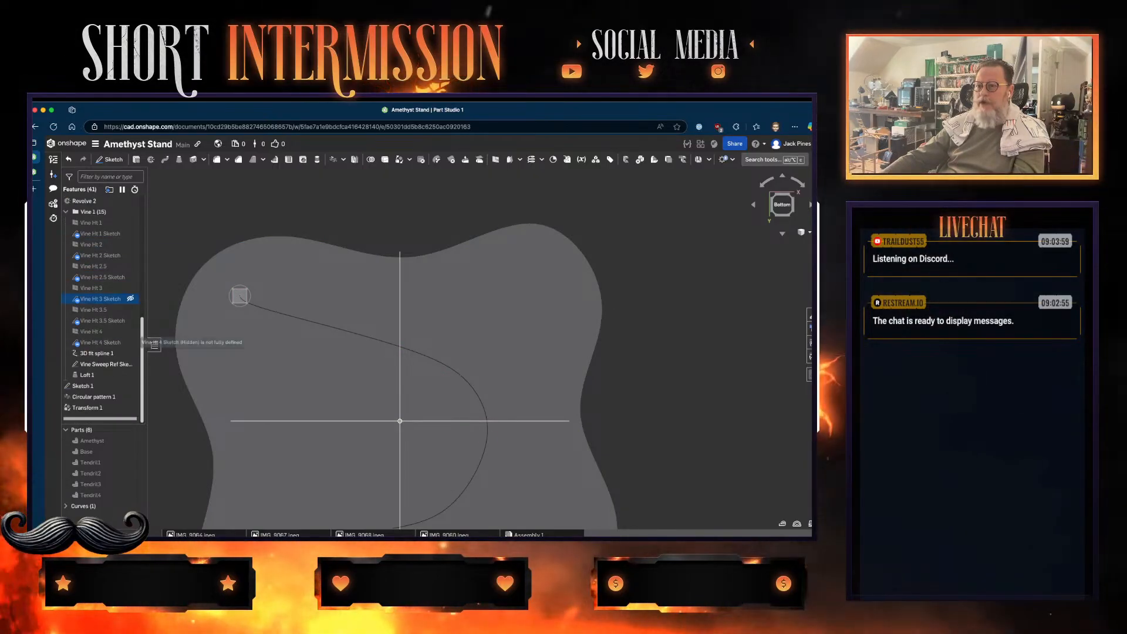
pyautogui.click(96, 353)
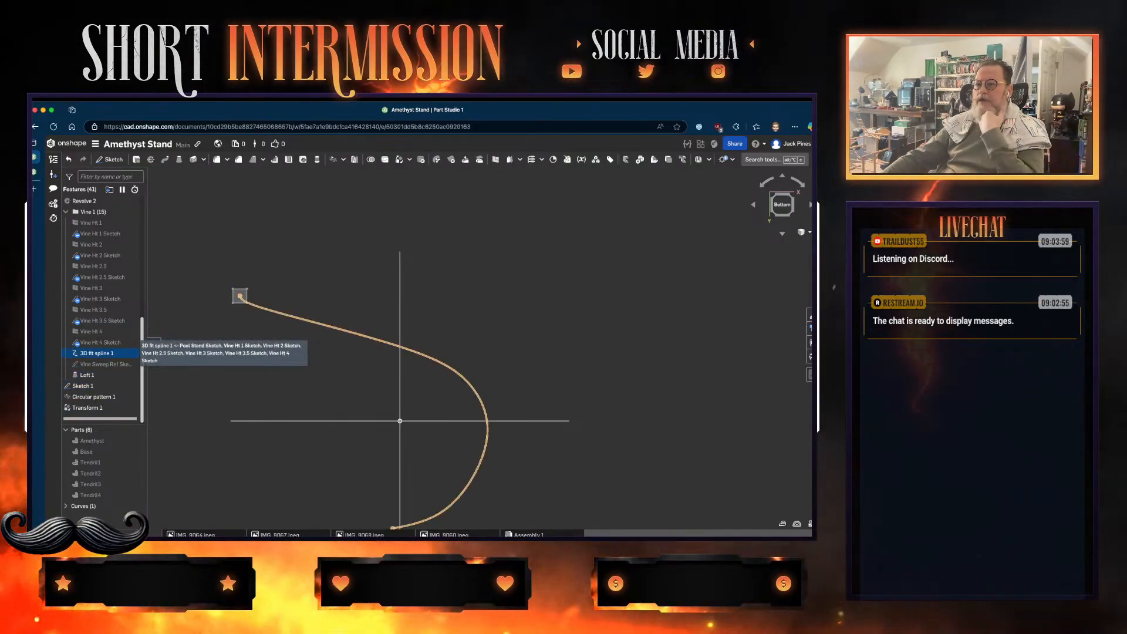
pyautogui.rightClick(114, 354)
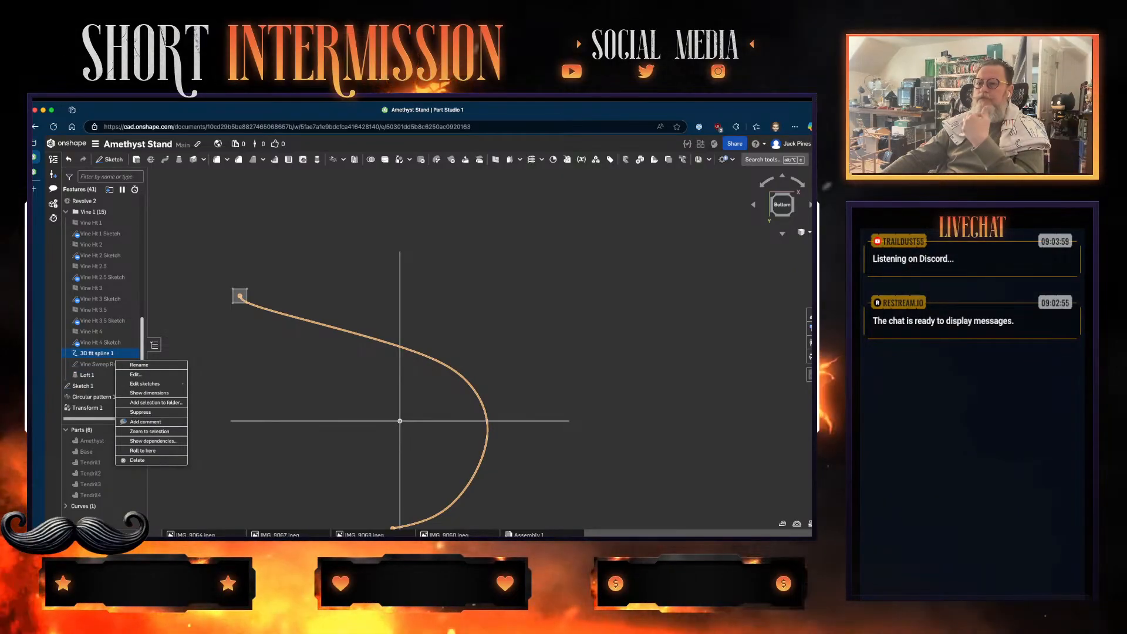
pyautogui.press('Escape')
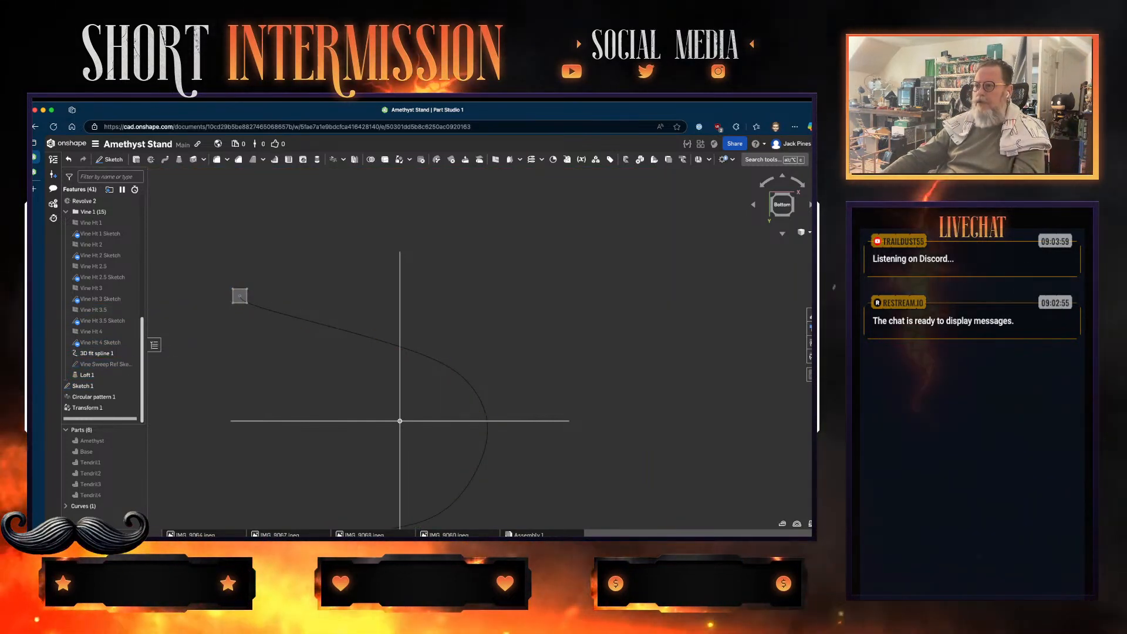
# - Open Sketch 1 for editing
pyautogui.click(85, 385)
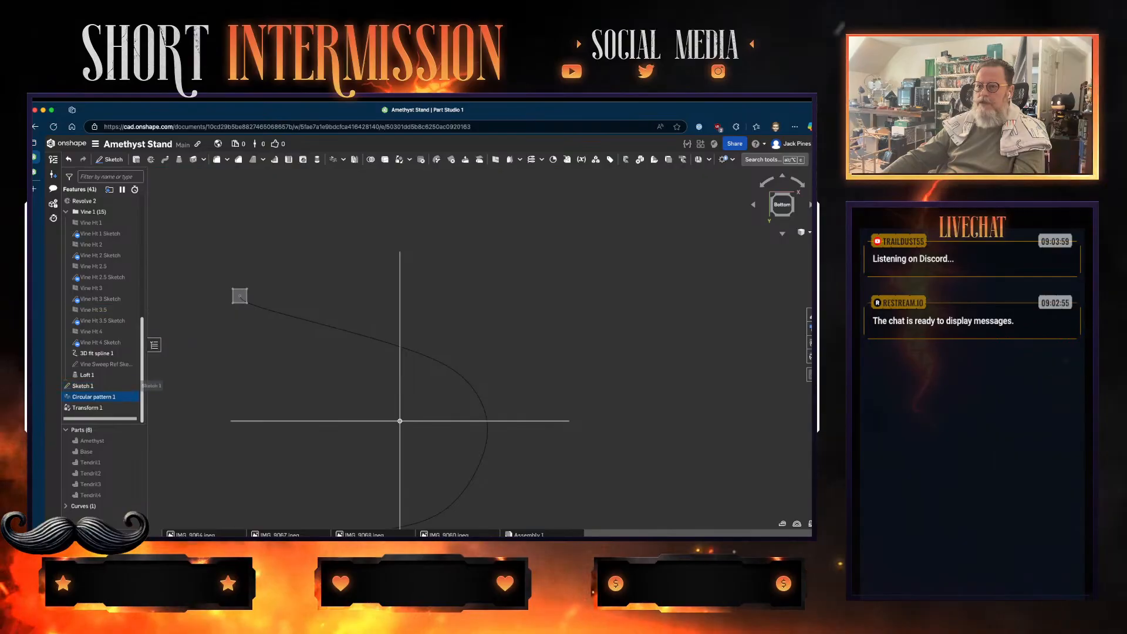
pyautogui.doubleClick(85, 386)
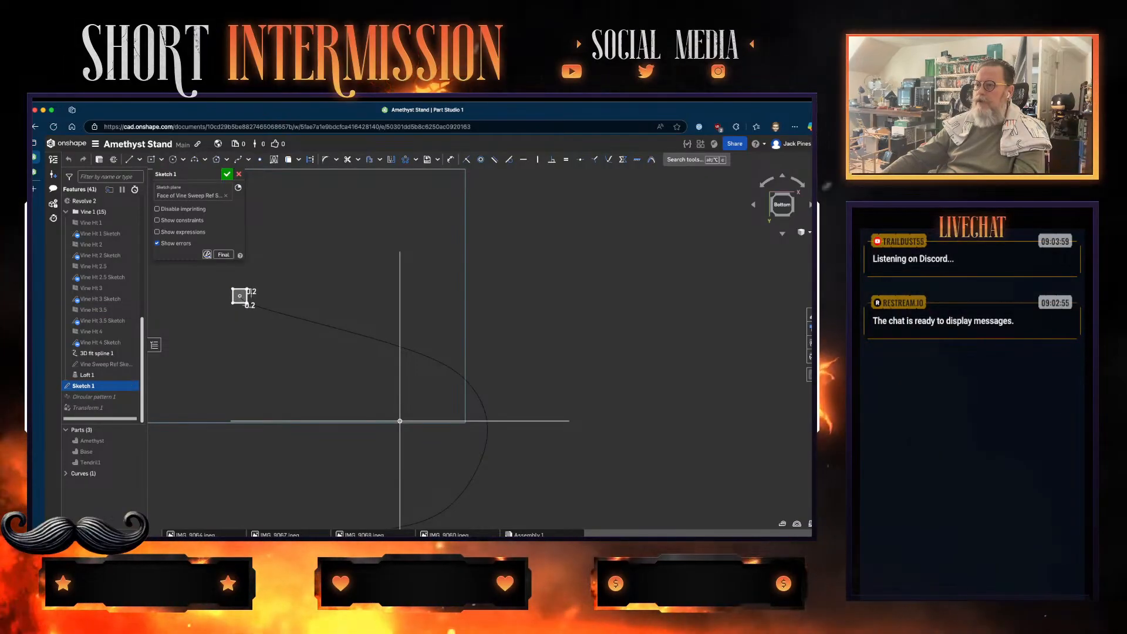
pyautogui.scroll(10, 230, 291)
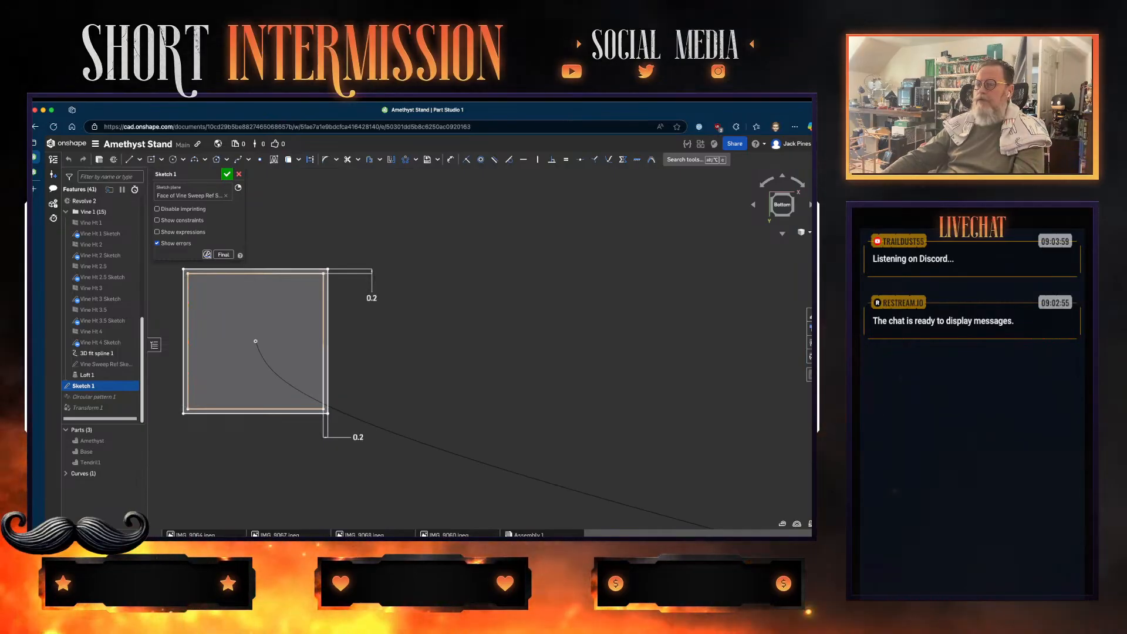
# - Mirror the four lines of the inner offset square across the Right plane
pyautogui.click(256, 273)
pyautogui.click(188, 312)
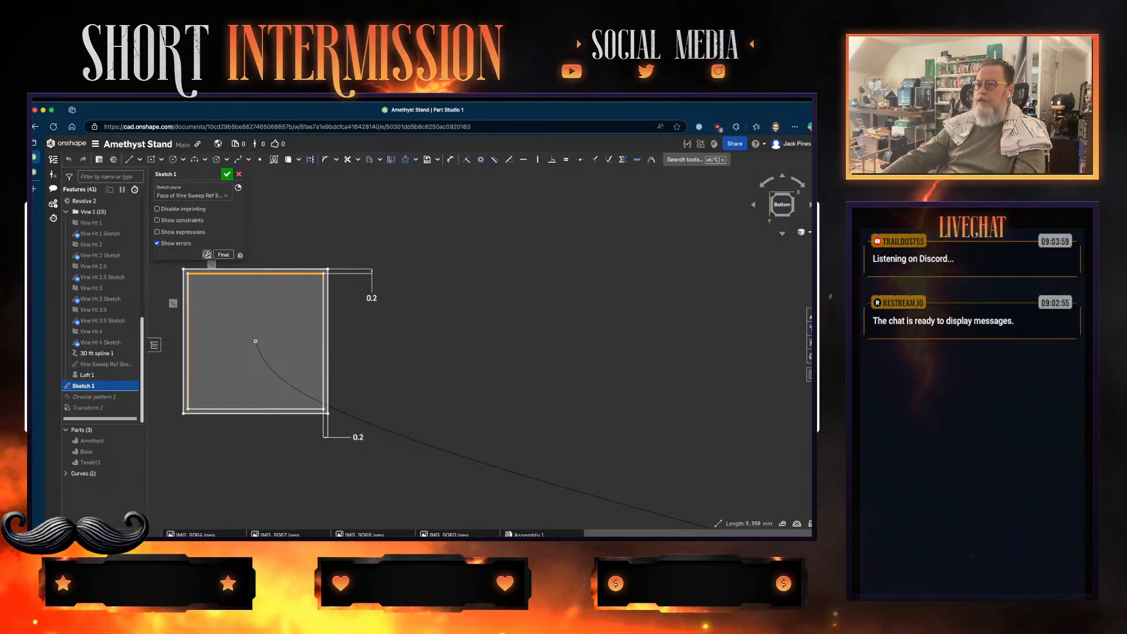
pyautogui.click(266, 408)
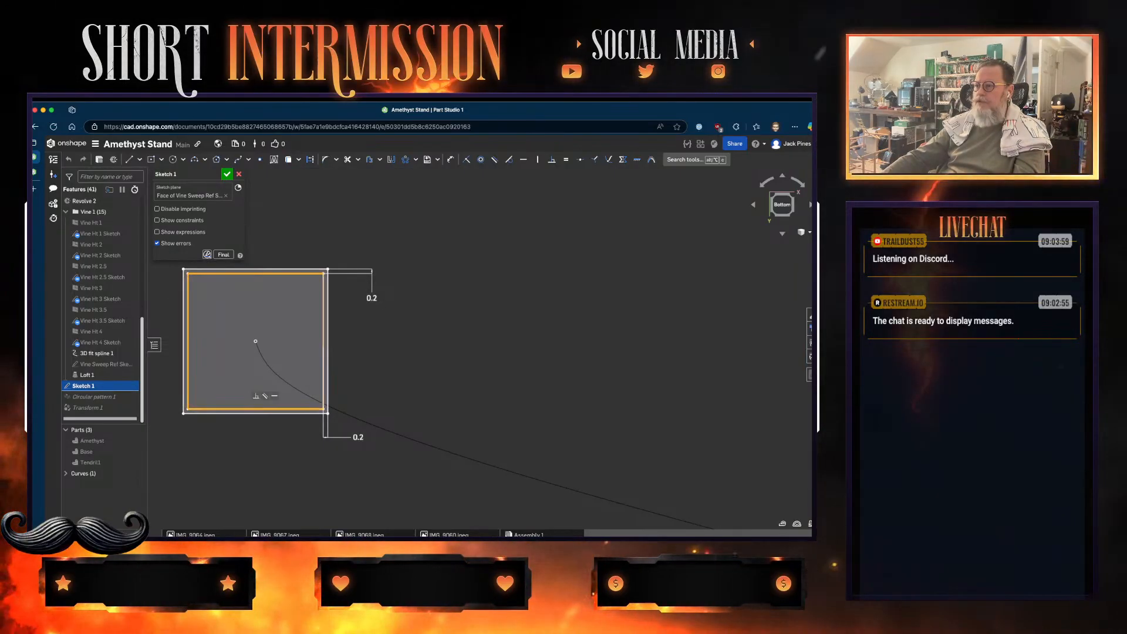
pyautogui.click(323, 364)
pyautogui.scroll(-2, 325, 364)
pyautogui.scroll(-5, 328, 360)
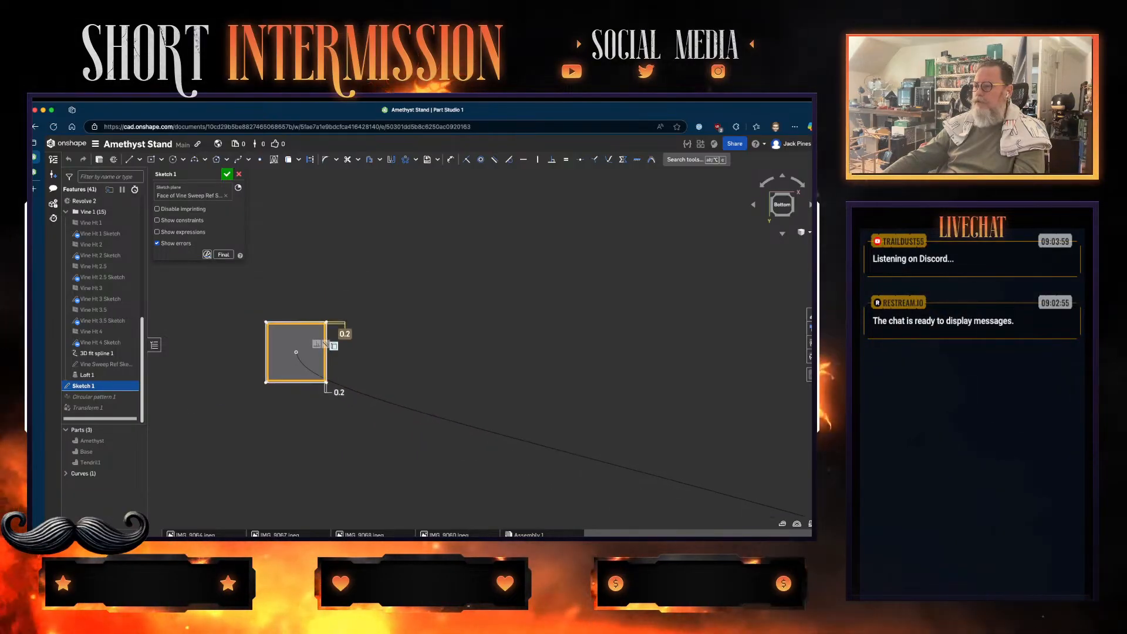
pyautogui.moveTo(411, 334); pyautogui.dragTo(282, 243, button='middle')
pyautogui.scroll(-6, 426, 299)
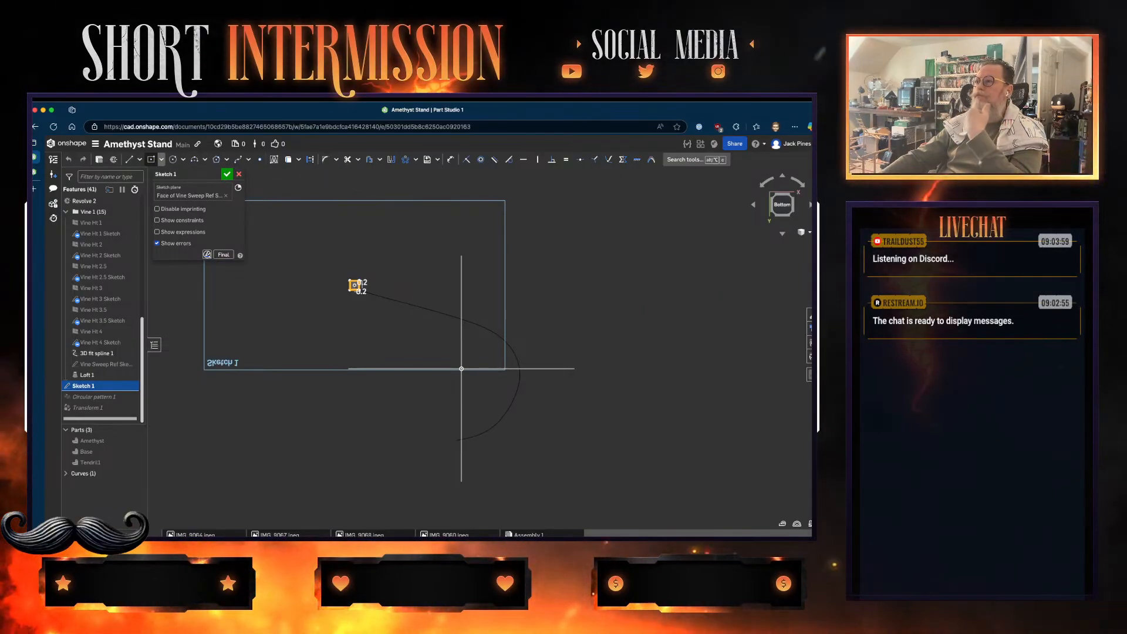
pyautogui.click(391, 159)
pyautogui.click(462, 294)
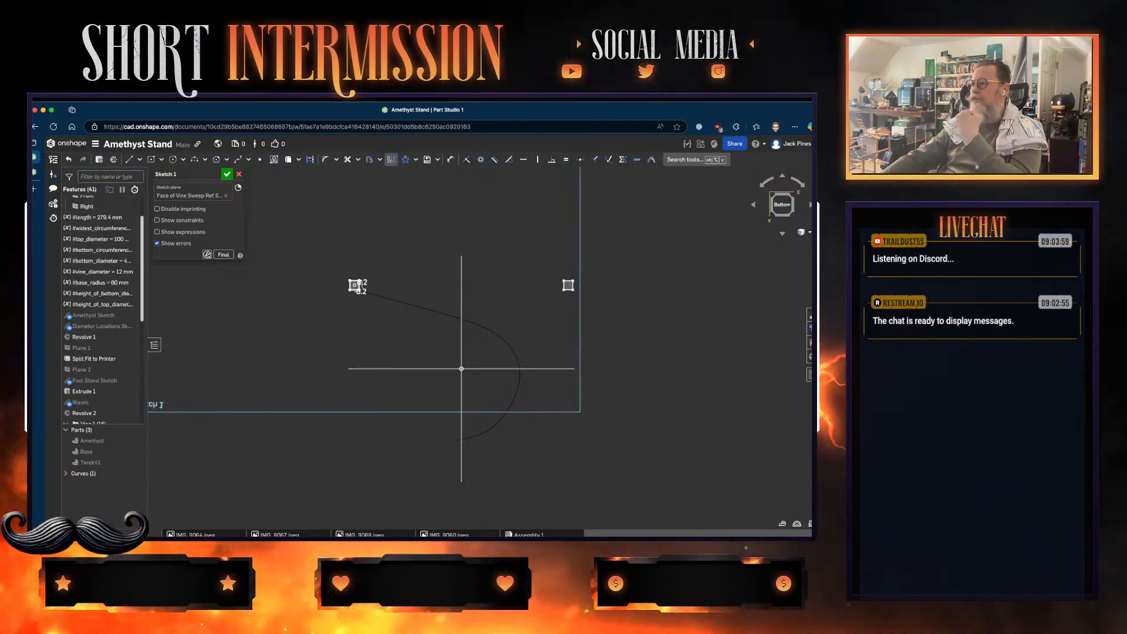
pyautogui.scroll(5, 573, 270)
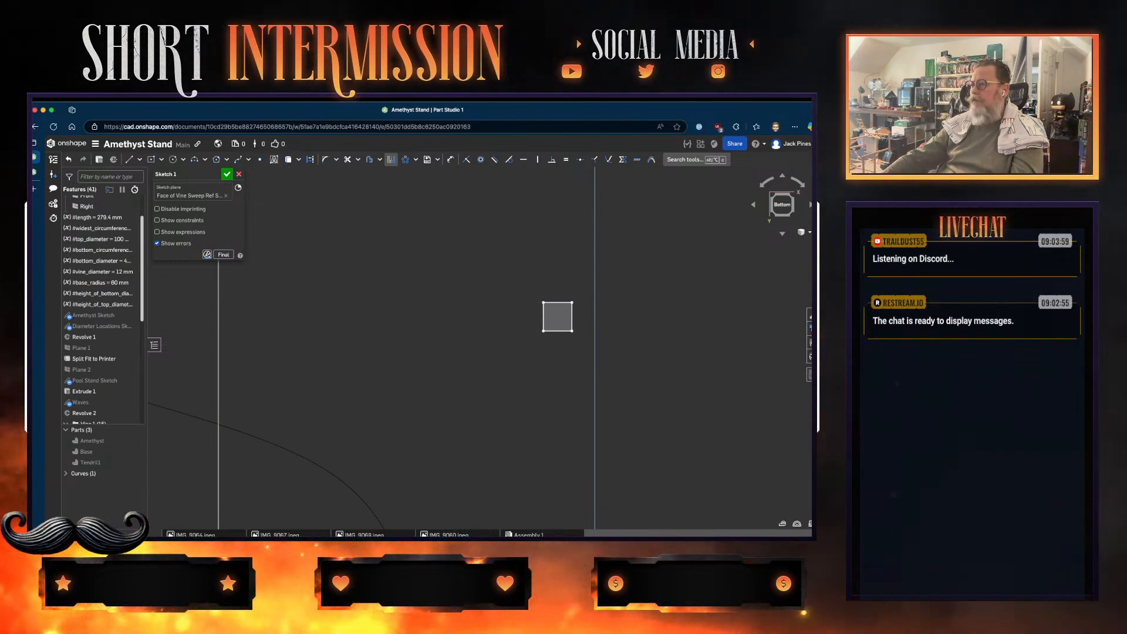
pyautogui.scroll(-2, 465, 355)
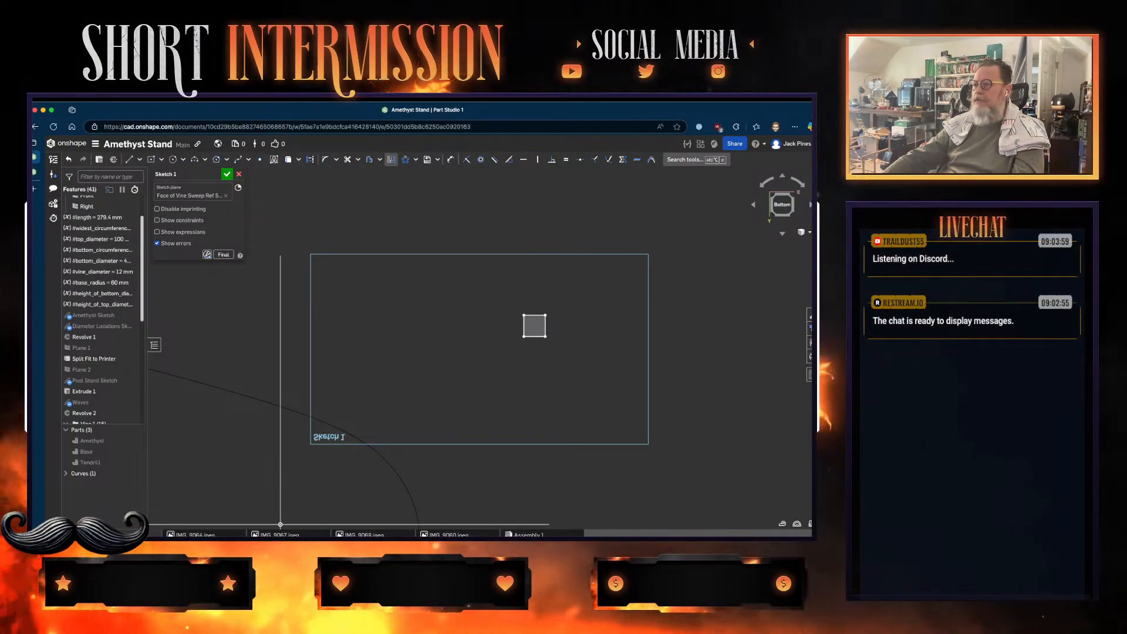
pyautogui.scroll(-3, 482, 317)
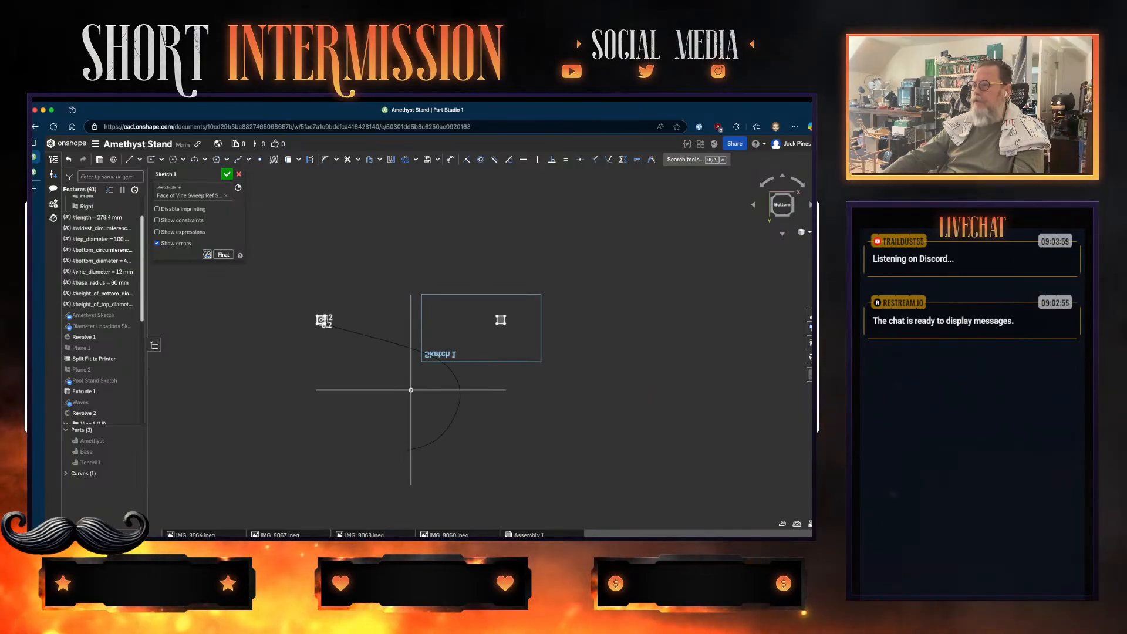
pyautogui.press('Escape')
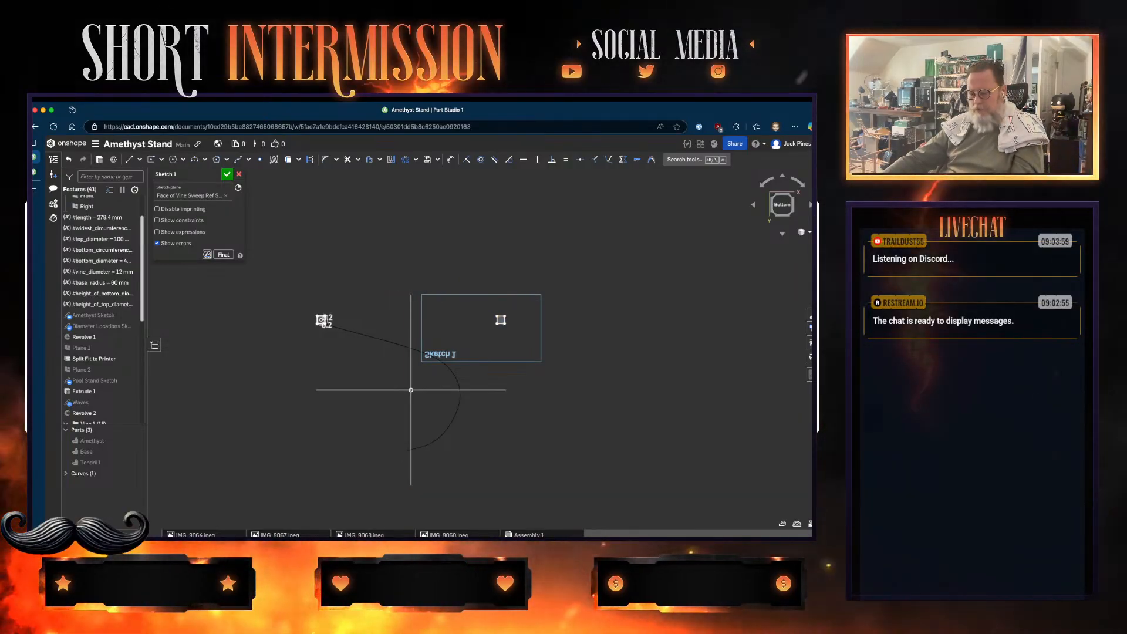
pyautogui.press('super+z')
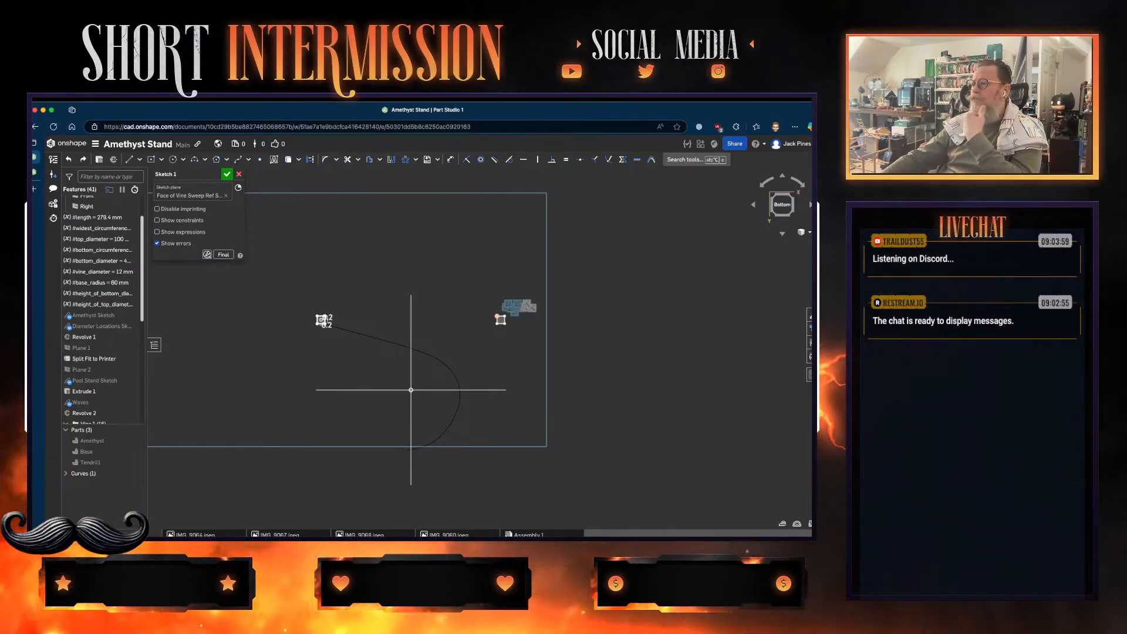
pyautogui.scroll(4, 506, 323)
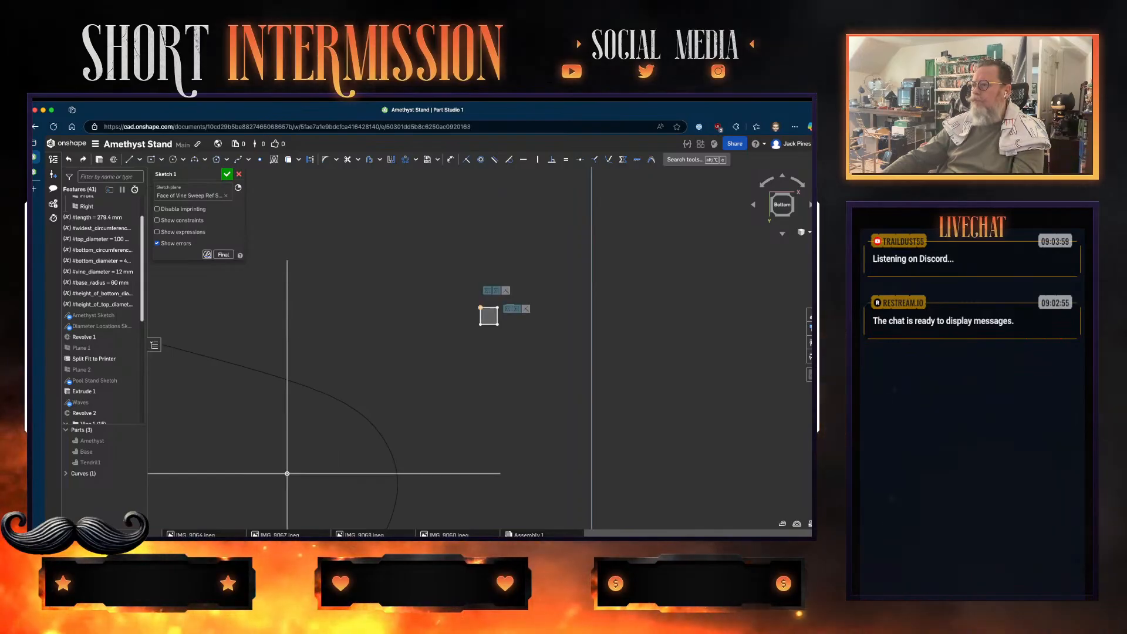
pyautogui.click(489, 307)
pyautogui.click(480, 316)
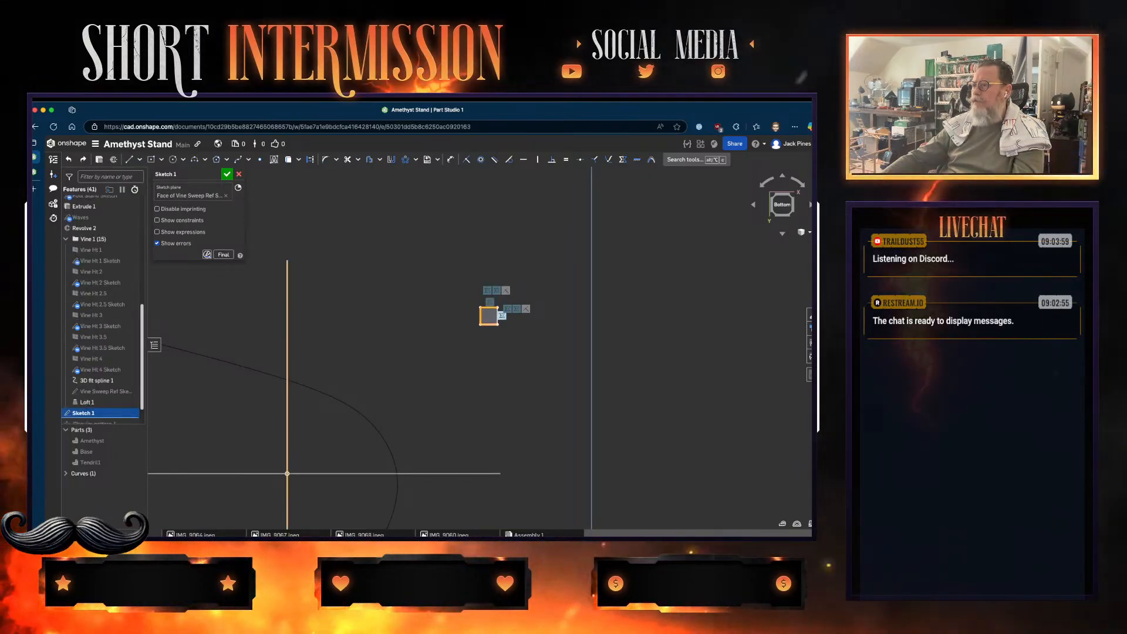
pyautogui.scroll(4, 502, 315)
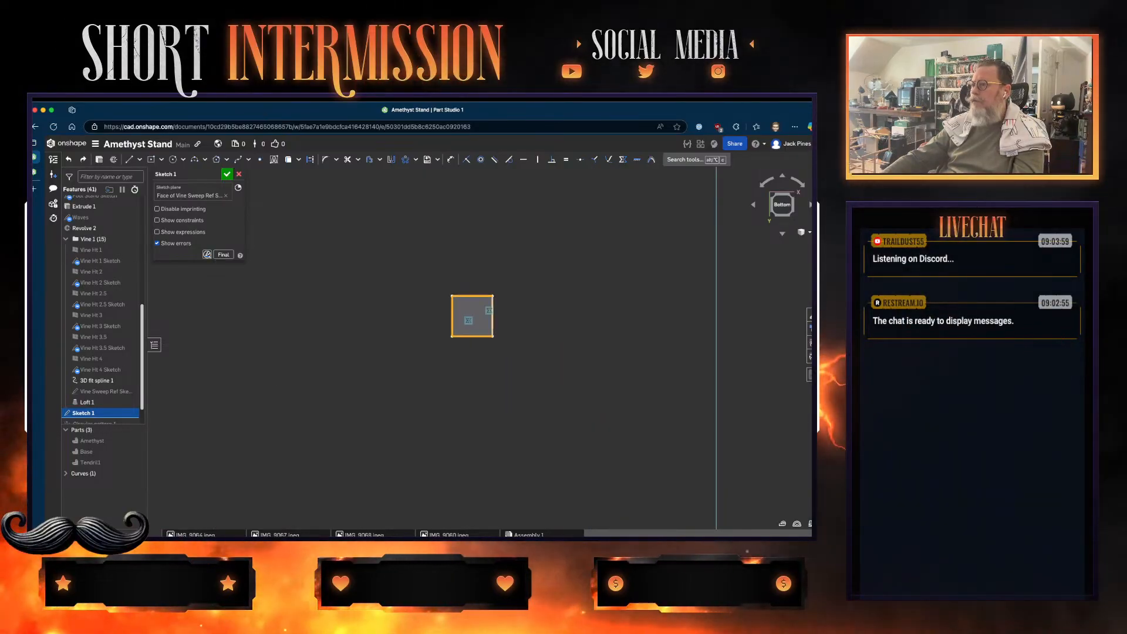
pyautogui.scroll(-4, 440, 358)
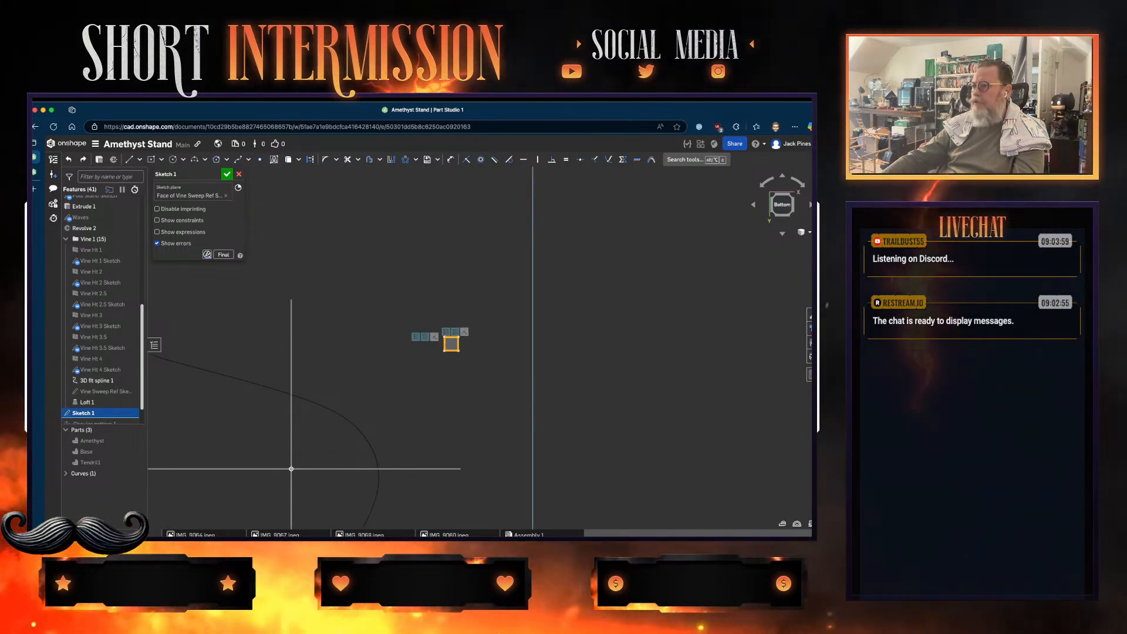
pyautogui.scroll(-1, 451, 343)
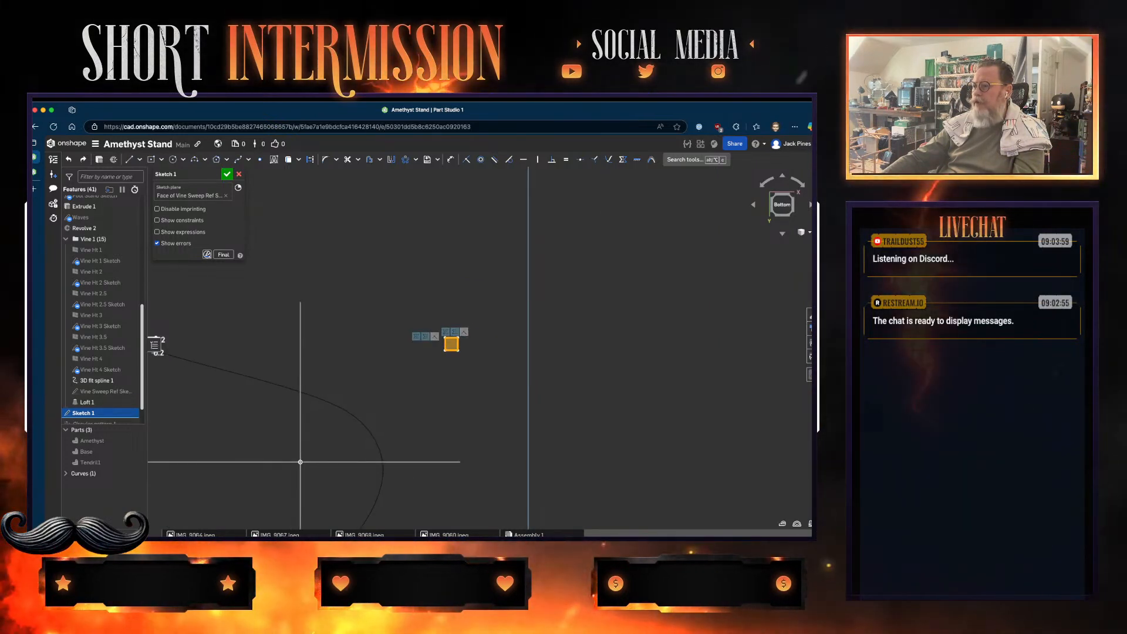
pyautogui.scroll(4, 449, 341)
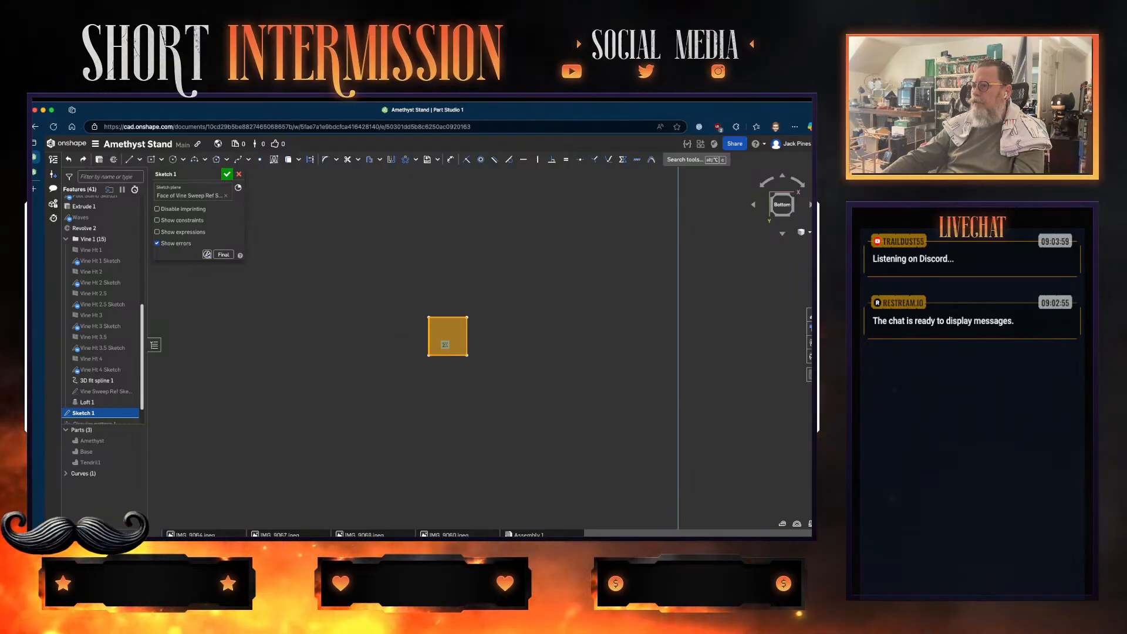
pyautogui.scroll(-3, 438, 354)
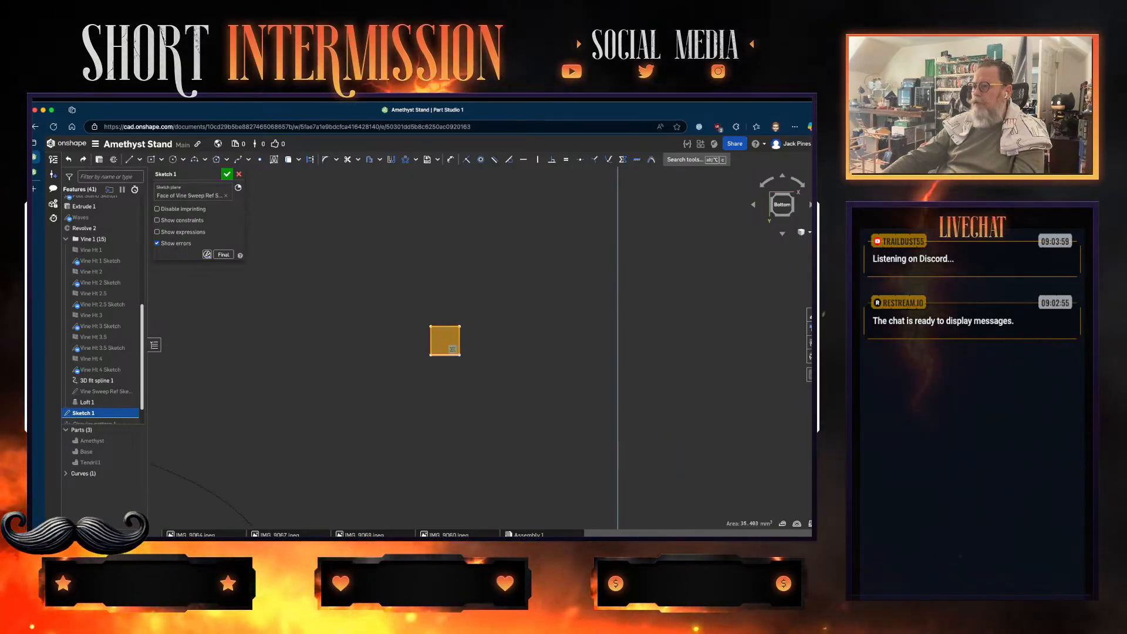
pyautogui.scroll(-3, 427, 384)
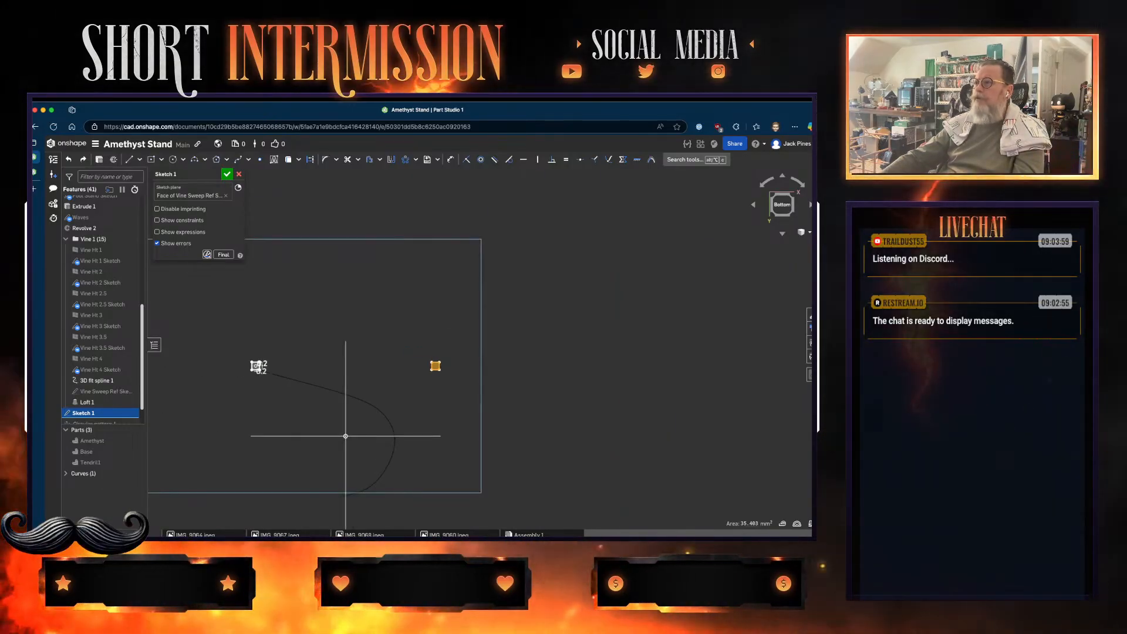
# - Mirror the copied square without the offset dimensions across the Front plane
pyautogui.click(391, 159)
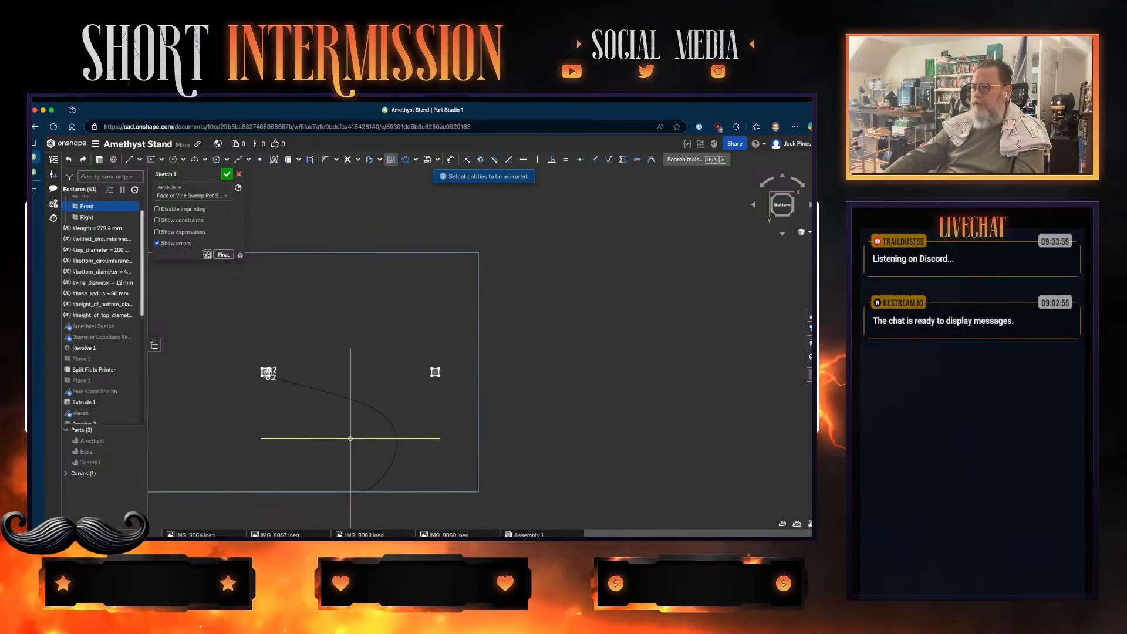
pyautogui.scroll(-1, 435, 481)
pyautogui.moveTo(434, 481); pyautogui.dragTo(429, 379, button='middle')
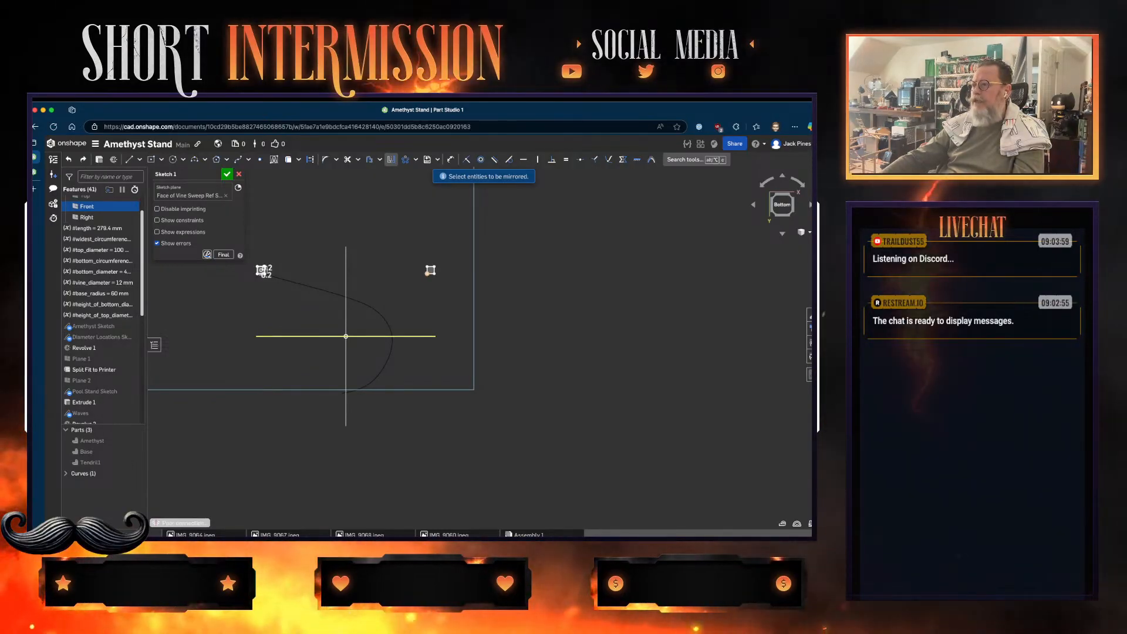
pyautogui.scroll(2, 431, 269)
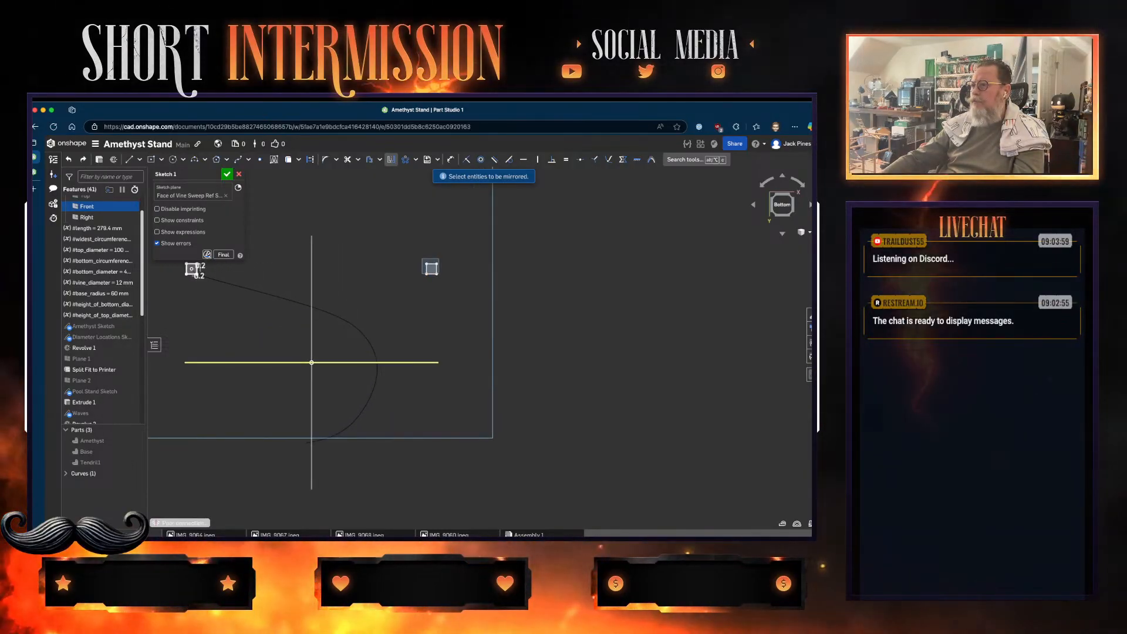
pyautogui.press('Escape')
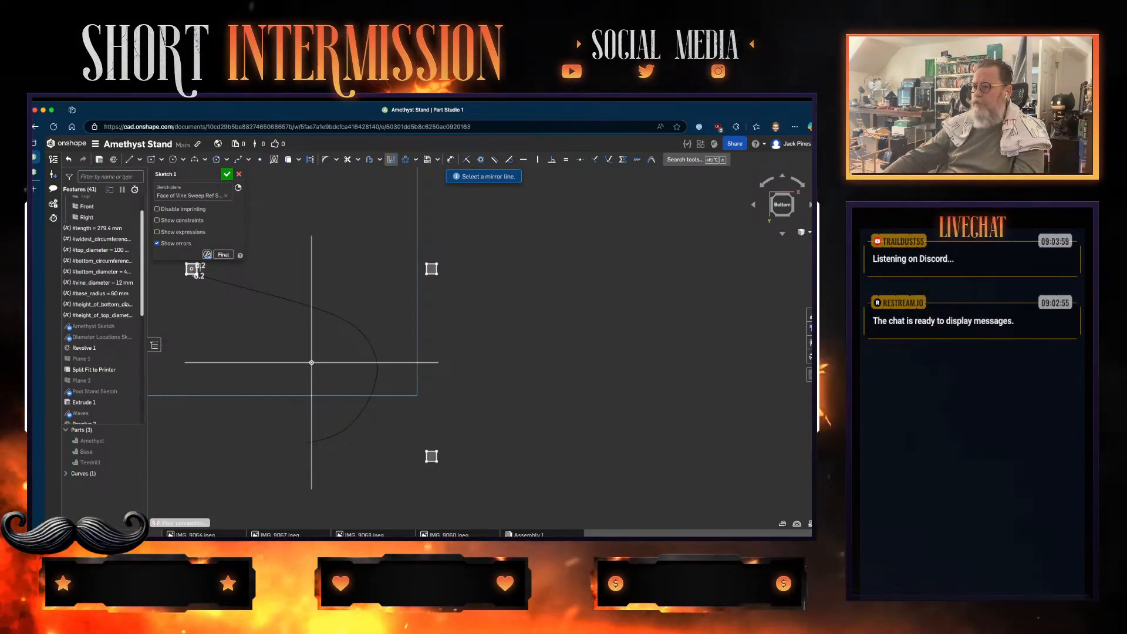
# - Mirror the newest square across the Right plane to fill the fourth position, and accept Sketch 1
pyautogui.click(311, 435)
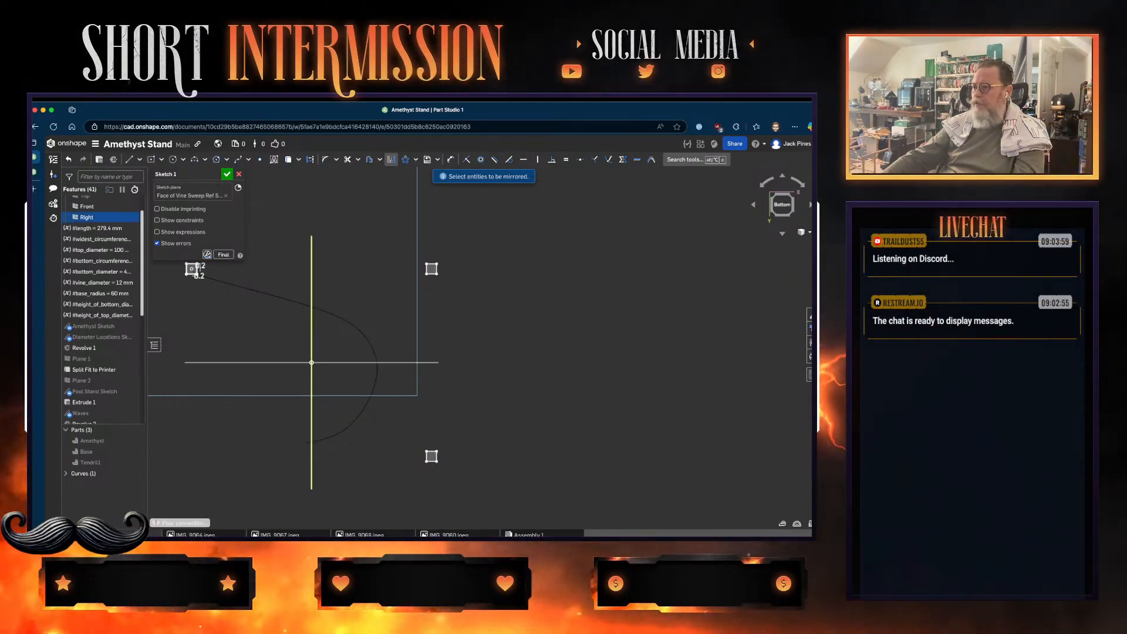
pyautogui.press('Escape')
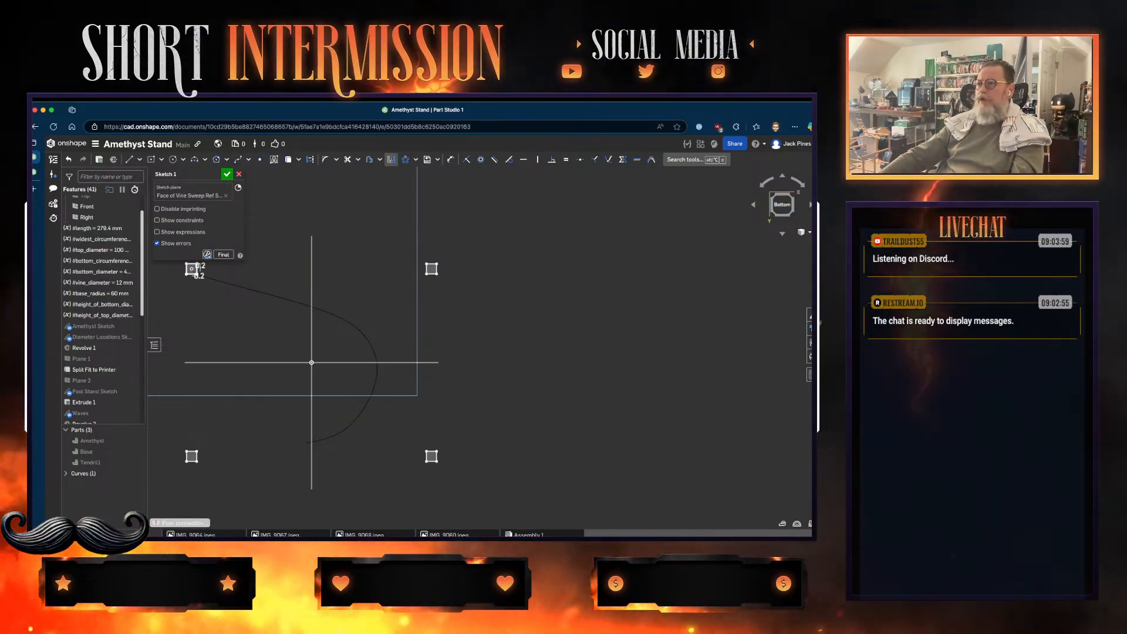
pyautogui.press('Return')
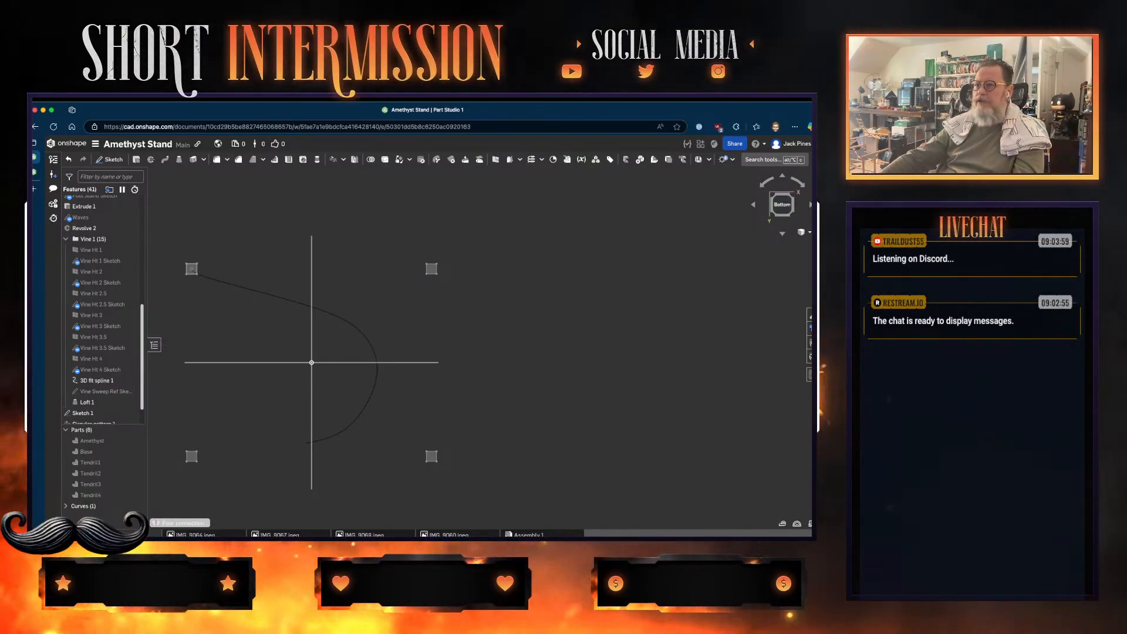
# - Extrude all four small squares of Sketch 1 to a blind depth of 0.25 in
pyautogui.scroll(10, 176, 264)
pyautogui.scroll(-2, 209, 275)
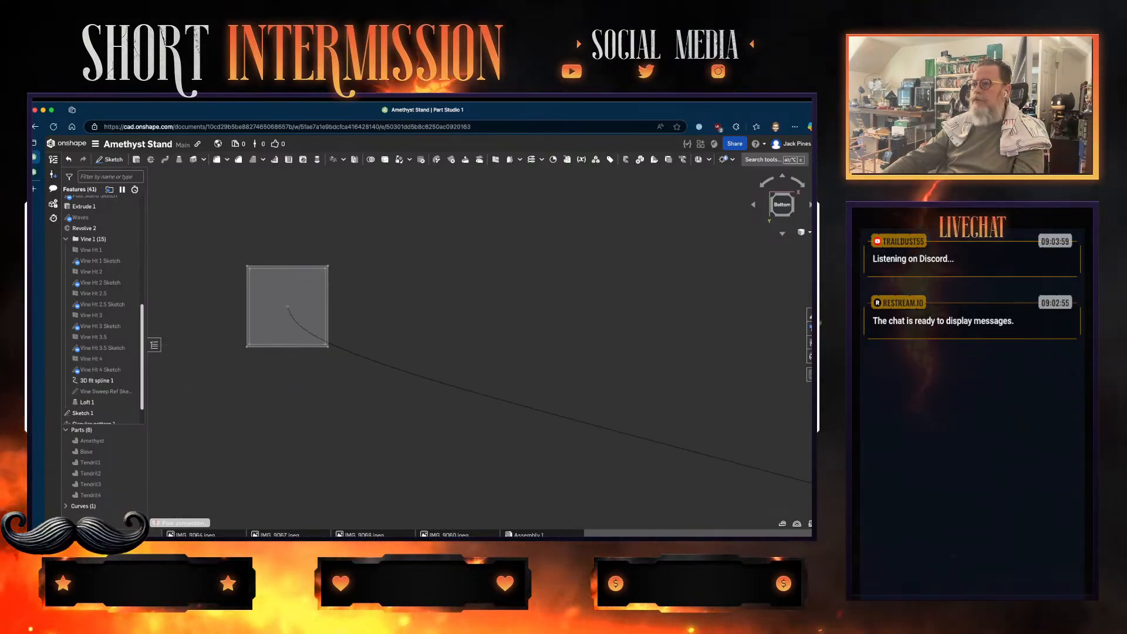
pyautogui.click(275, 293)
pyautogui.scroll(-1, 296, 449)
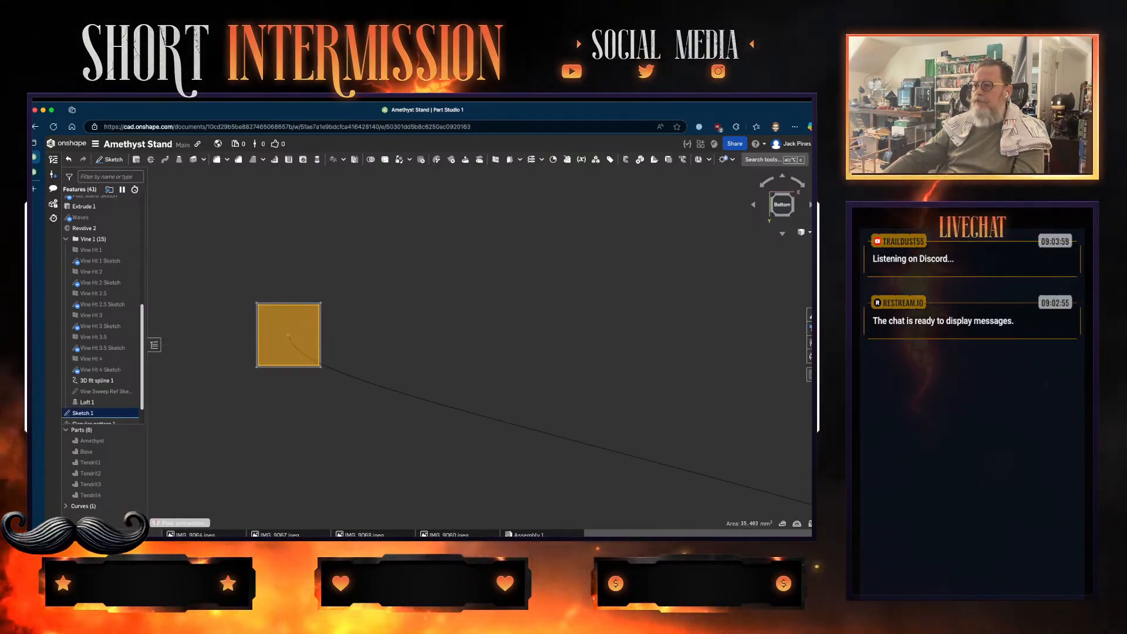
pyautogui.moveTo(296, 450); pyautogui.dragTo(263, 256, button='middle')
pyautogui.scroll(-5, 331, 452)
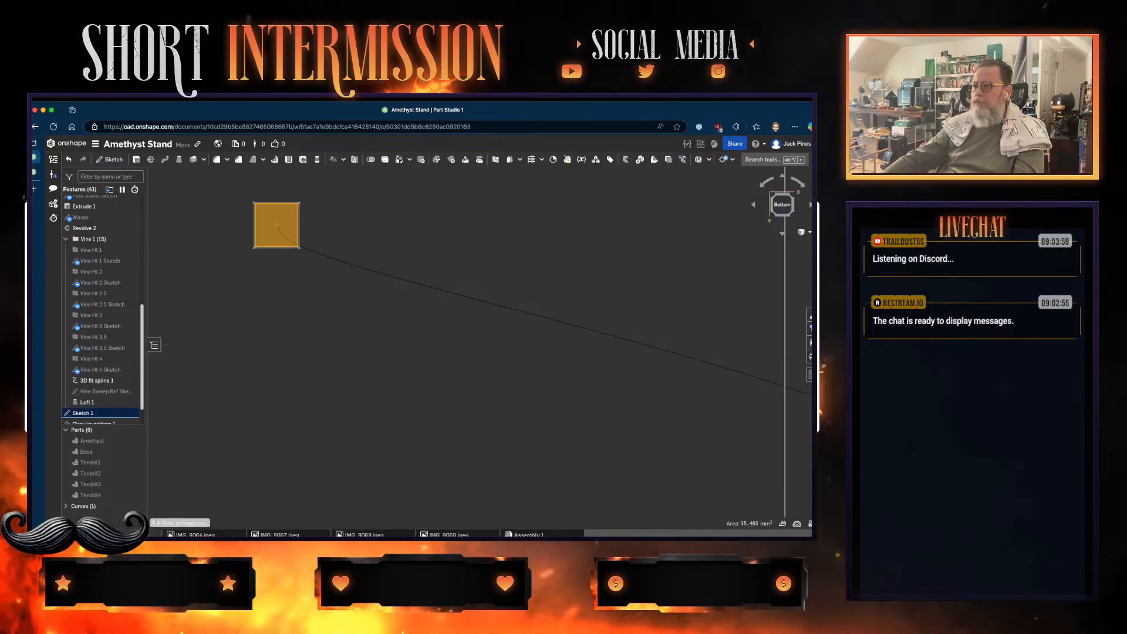
pyautogui.scroll(-5, 338, 365)
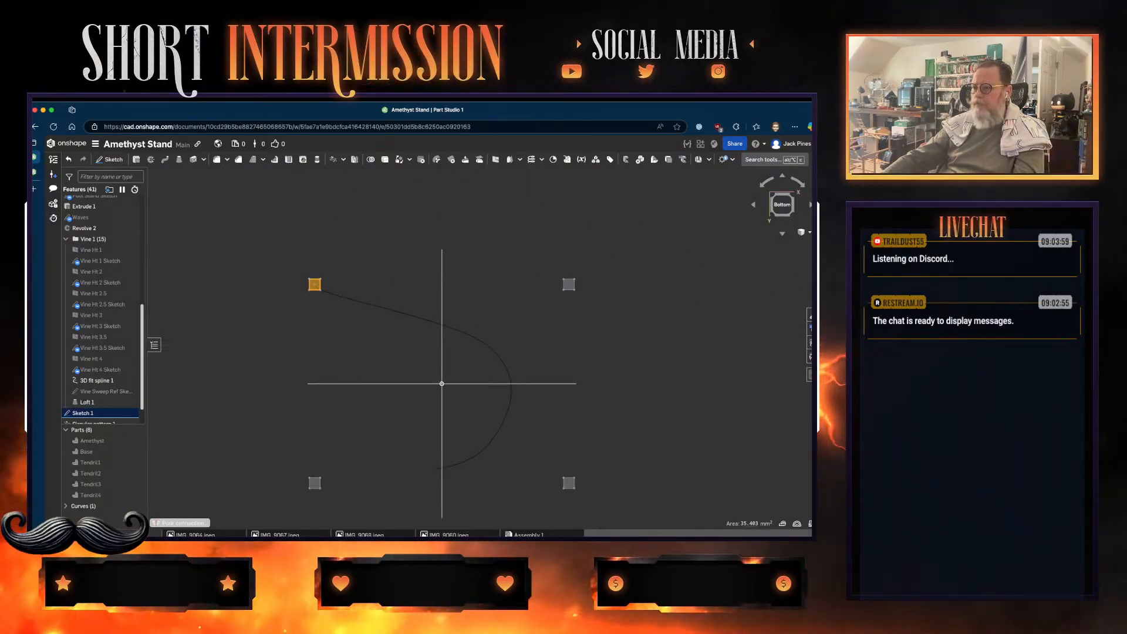
pyautogui.click(314, 482)
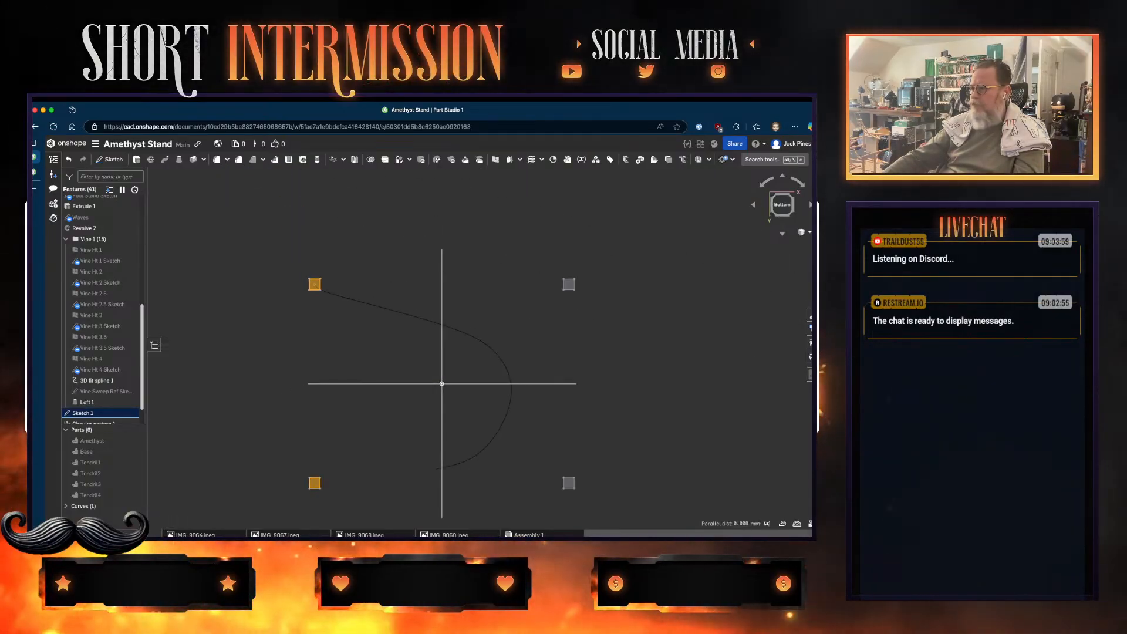
pyautogui.keyDown('shift'); pyautogui.click(572, 483); pyautogui.keyUp('shift')
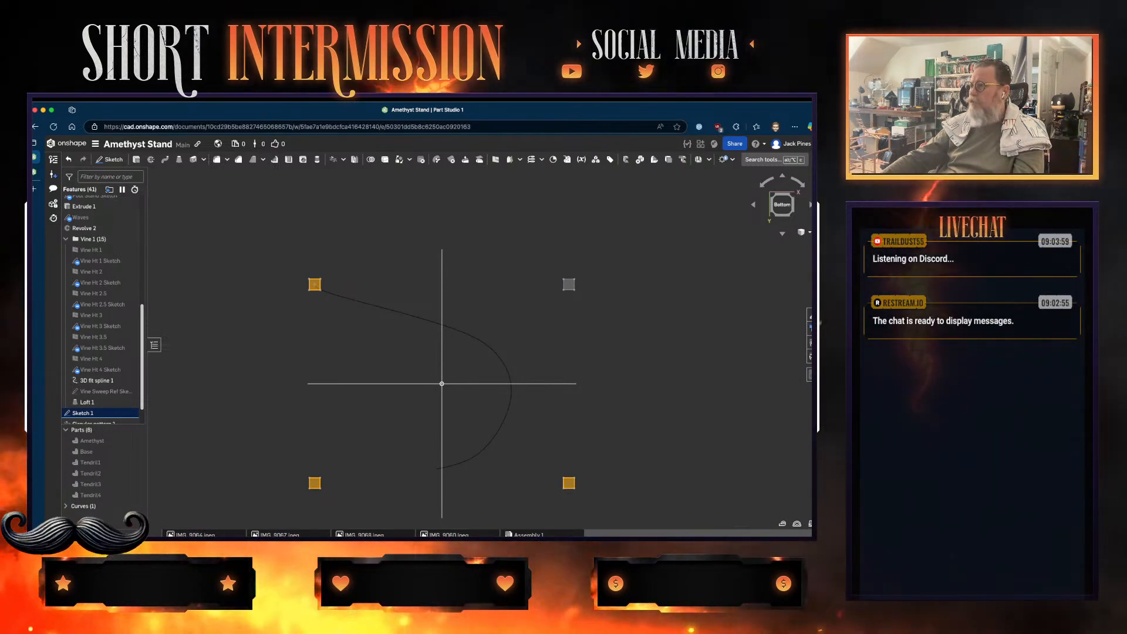
pyautogui.click(569, 285)
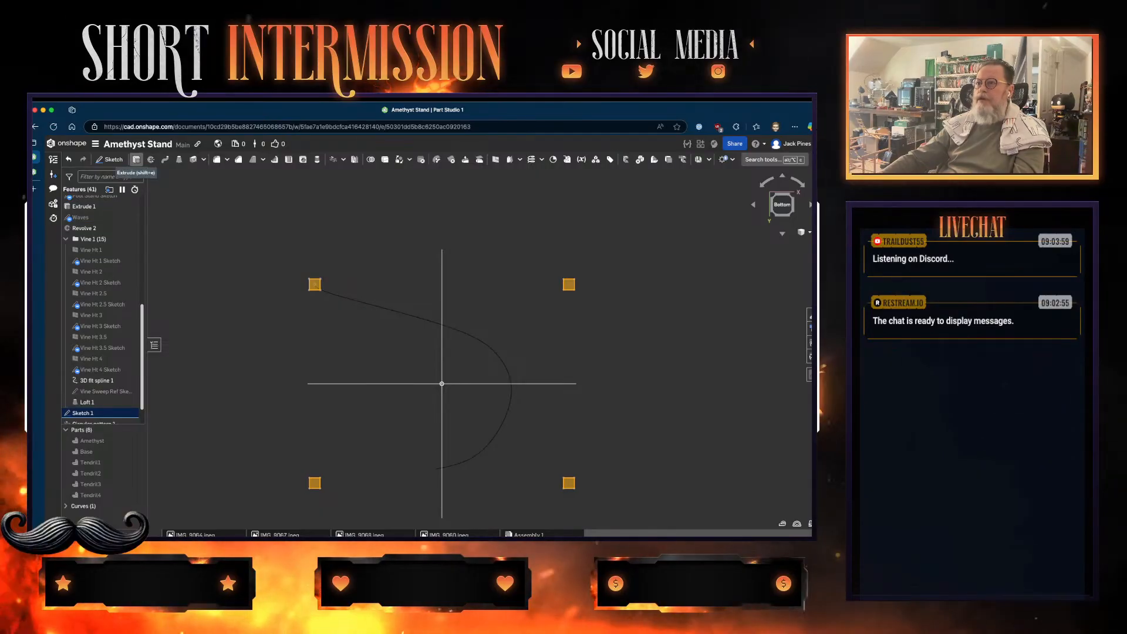
pyautogui.click(137, 159)
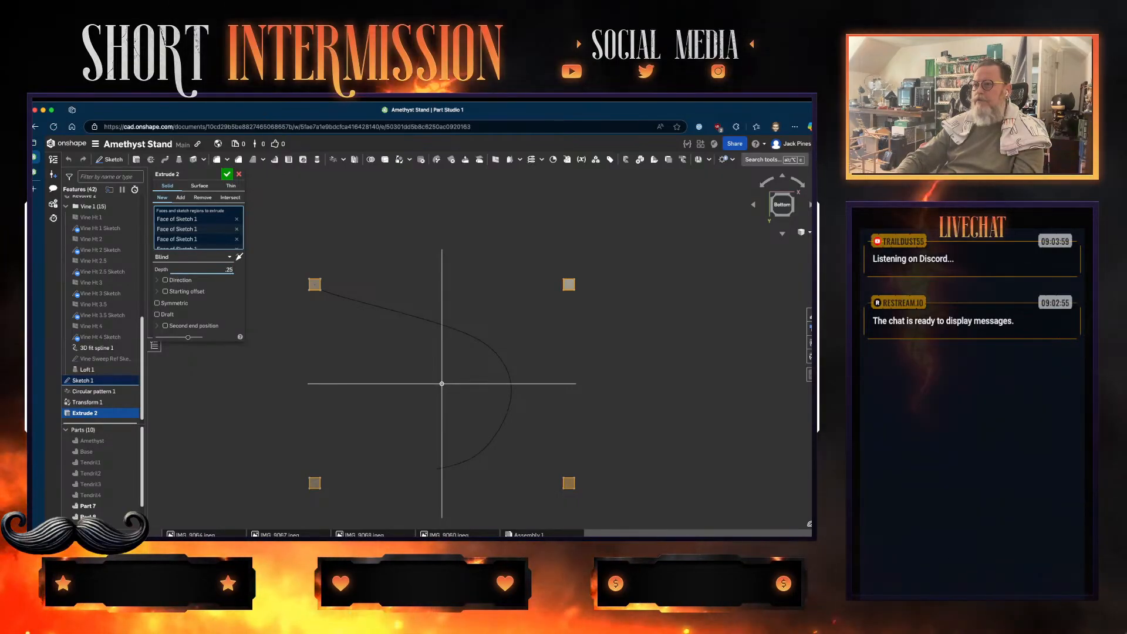
pyautogui.write('.25in')
pyautogui.press('Return')
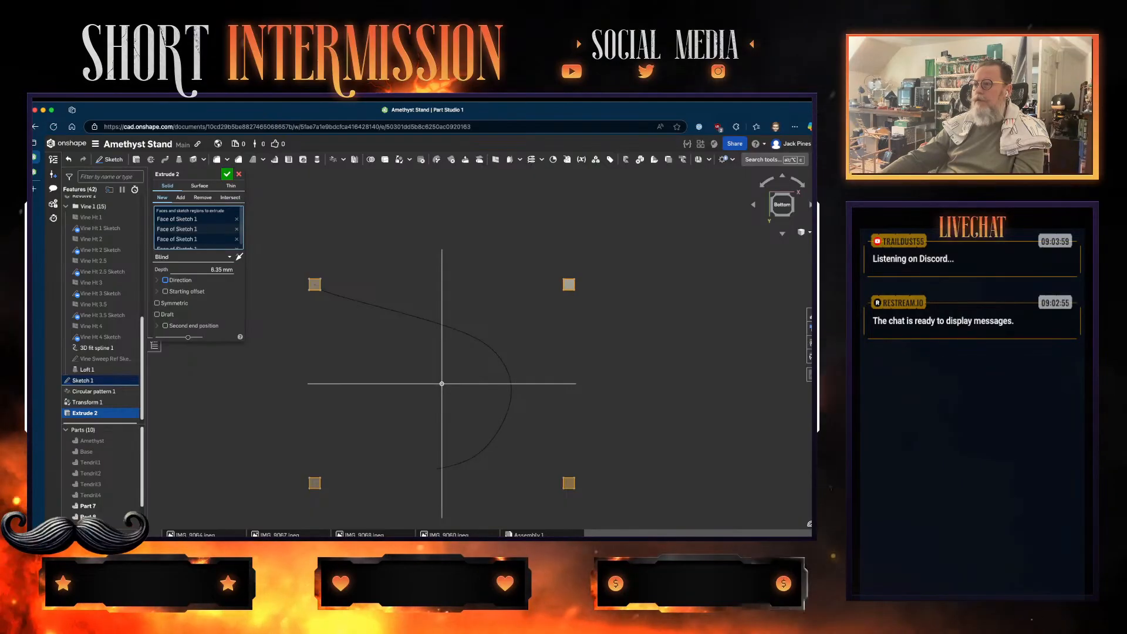
# - Flip the peg extrusion downward, add it to Tendril1 through Tendril4 as the merge scope, and accept the feature
pyautogui.moveTo(446, 317); pyautogui.dragTo(446, 446, button='right')
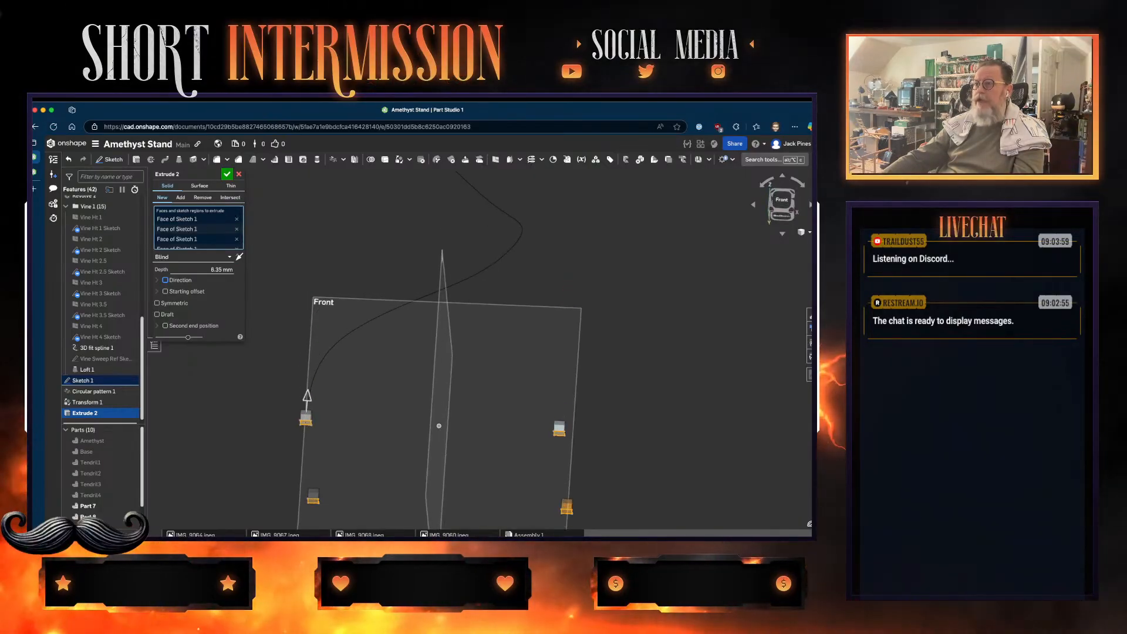
pyautogui.click(239, 256)
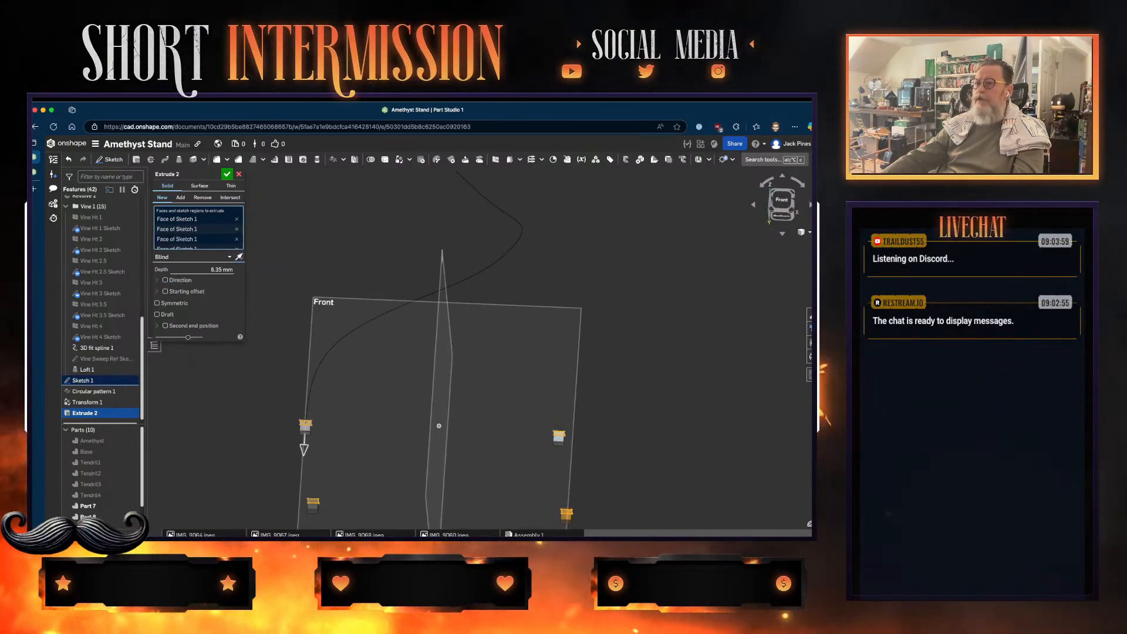
pyautogui.click(180, 198)
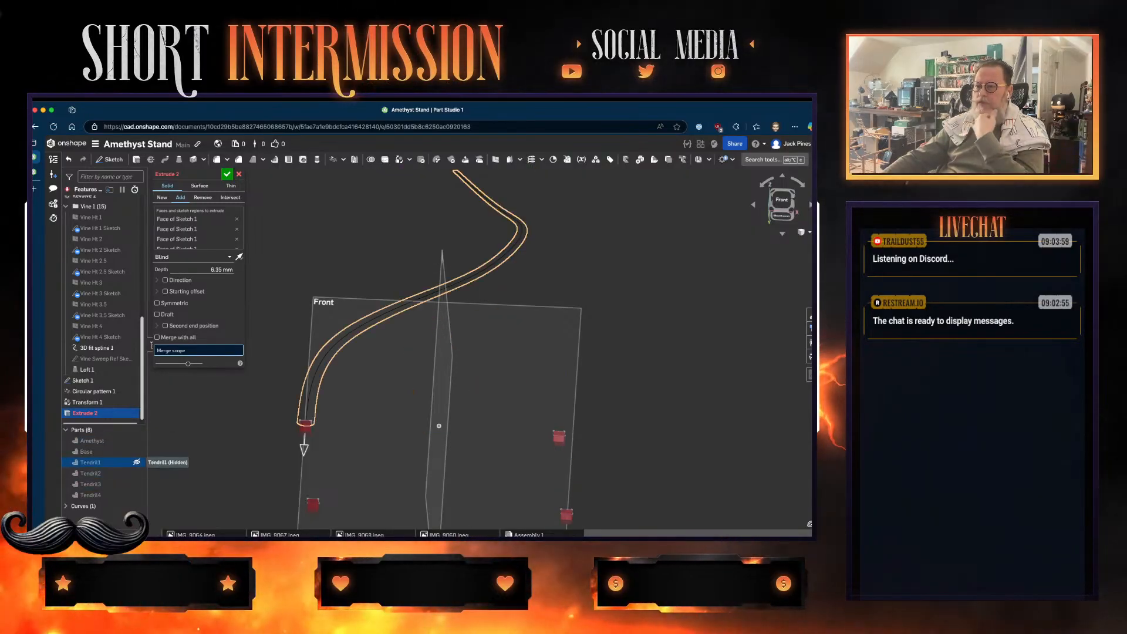
pyautogui.click(137, 462)
pyautogui.click(136, 473)
pyautogui.click(137, 484)
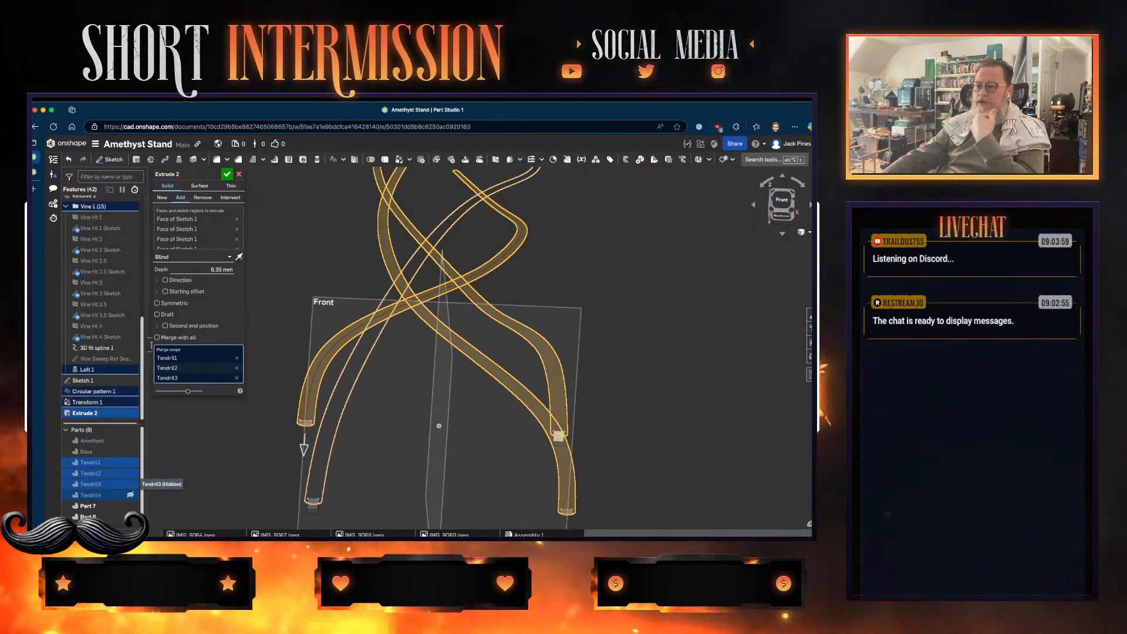
pyautogui.click(137, 495)
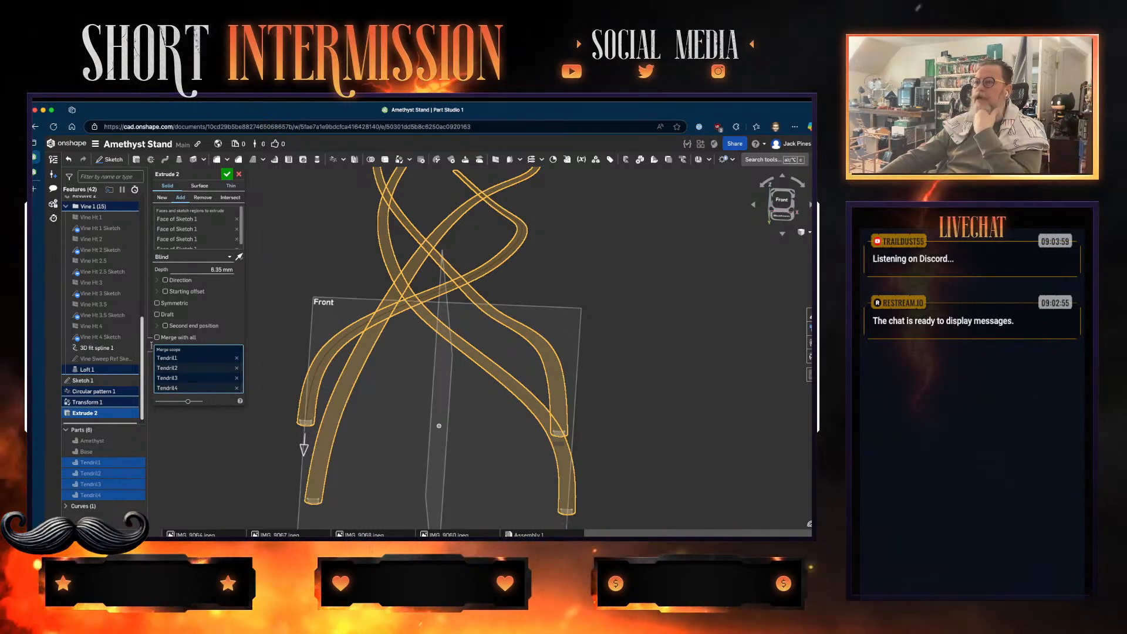
pyautogui.press('Return')
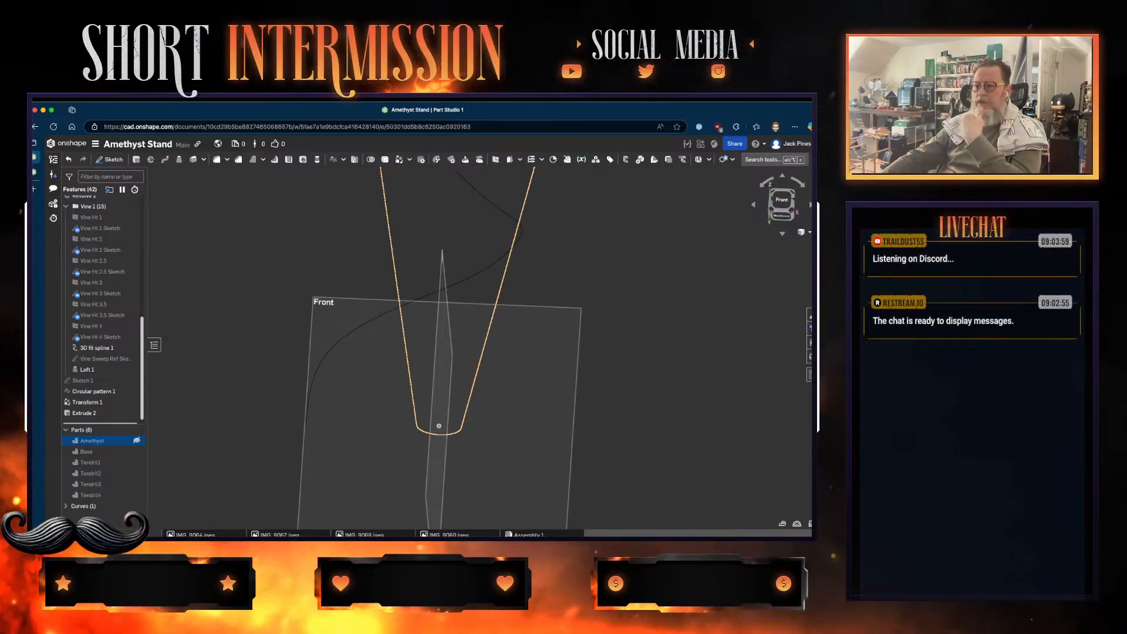
# - Show the four tendrils, the Base and the Amethyst parts again
pyautogui.click(137, 462)
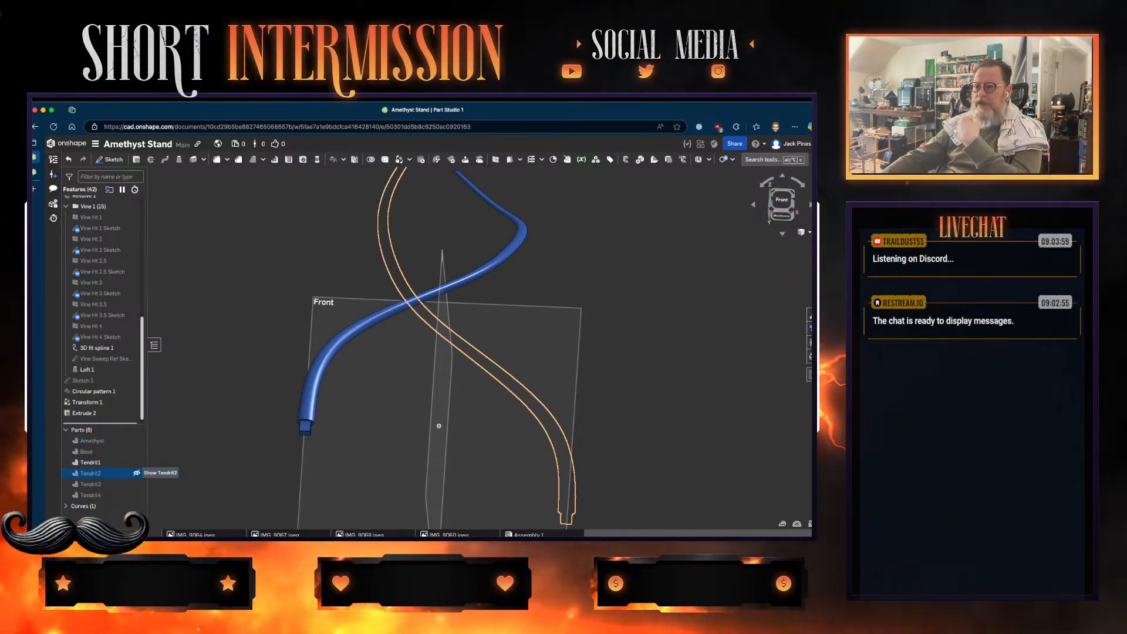
pyautogui.click(137, 473)
pyautogui.click(137, 484)
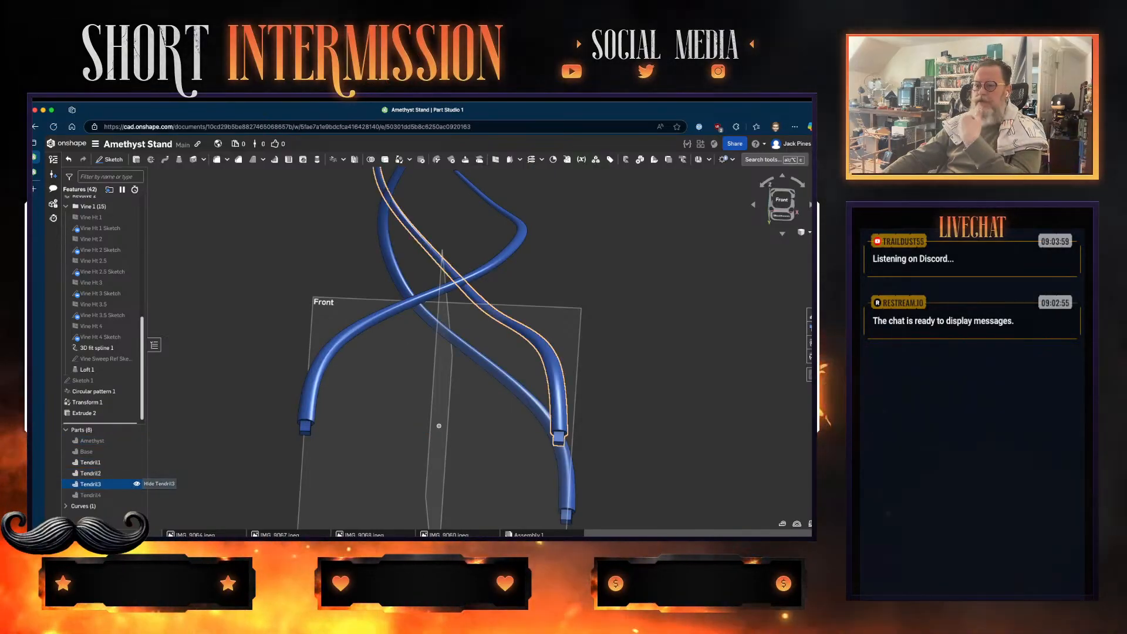
pyautogui.click(137, 495)
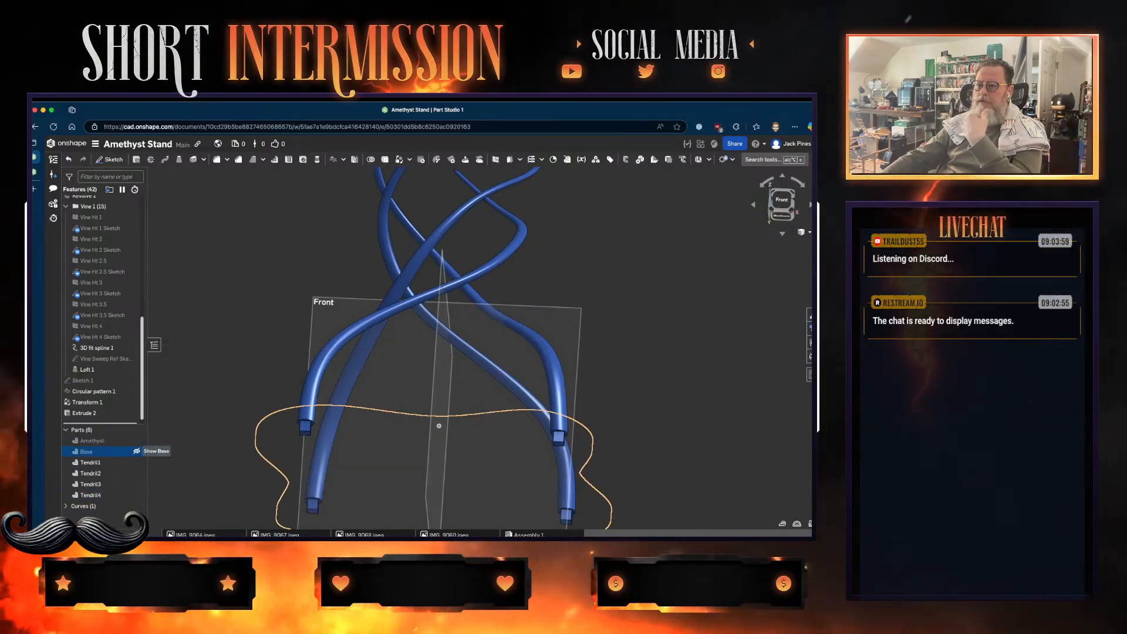
pyautogui.click(136, 450)
pyautogui.click(137, 440)
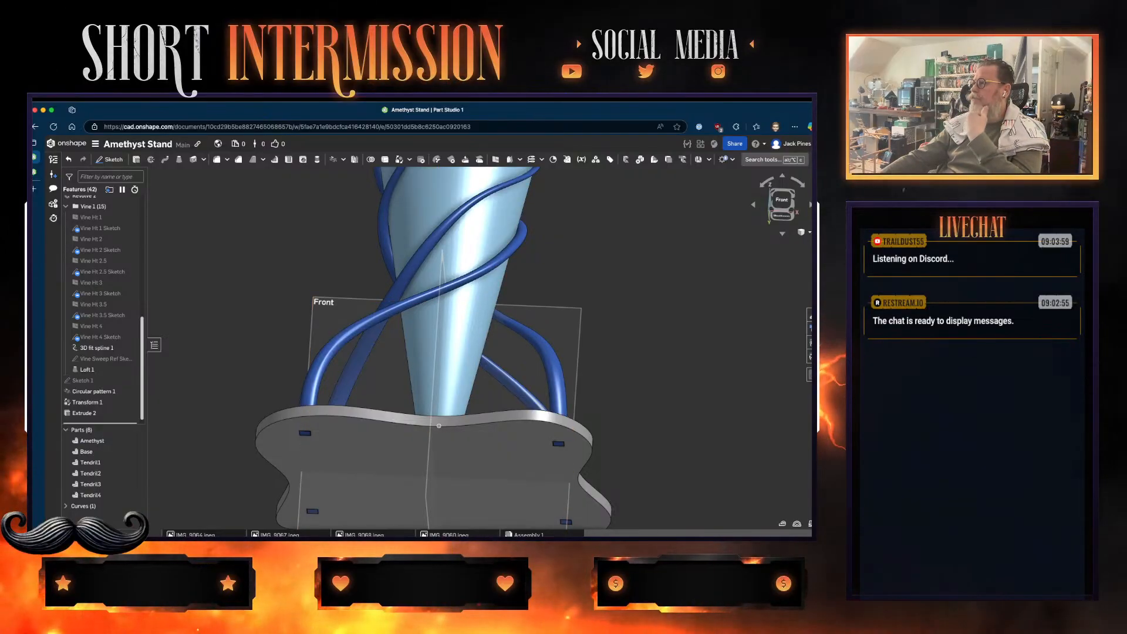
# - Examine the assembled stand from several angles, including how the upper tendril ends wrap around the amethyst
pyautogui.hotkey('shift', '7')
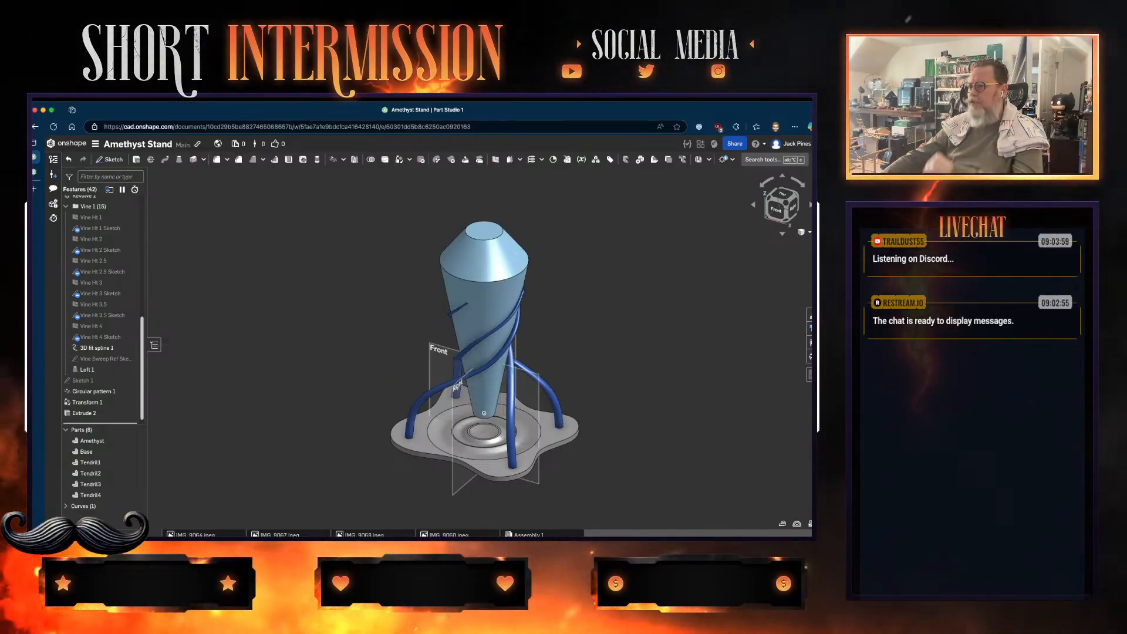
pyautogui.moveTo(411, 305); pyautogui.dragTo(516, 320, button='right')
pyautogui.scroll(10, 100, 288)
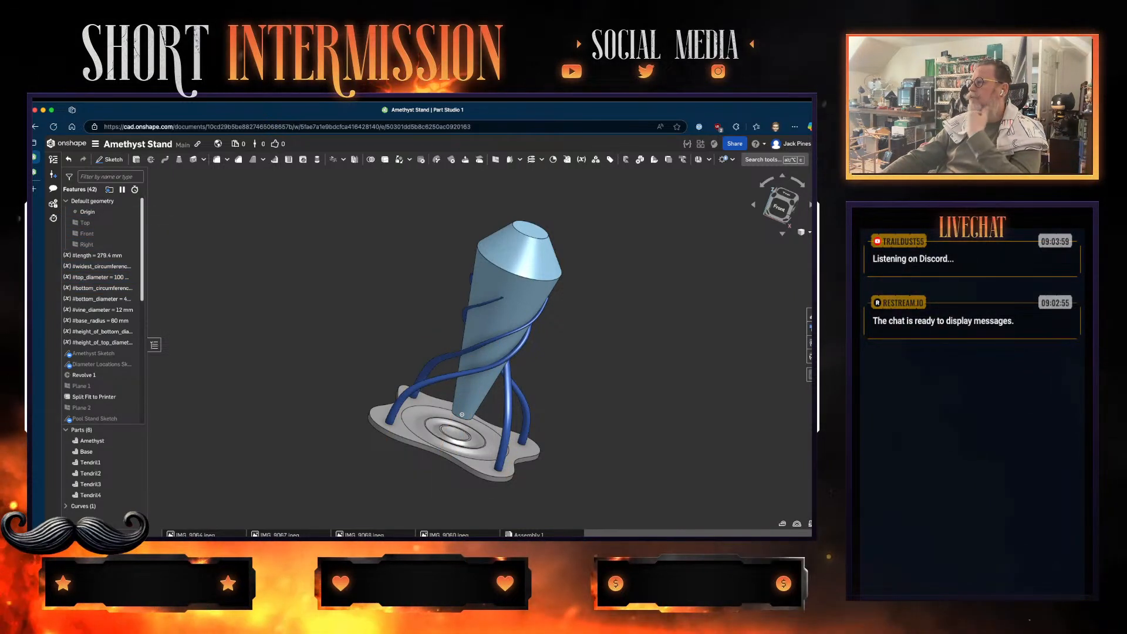
pyautogui.hotkey('shift', '7')
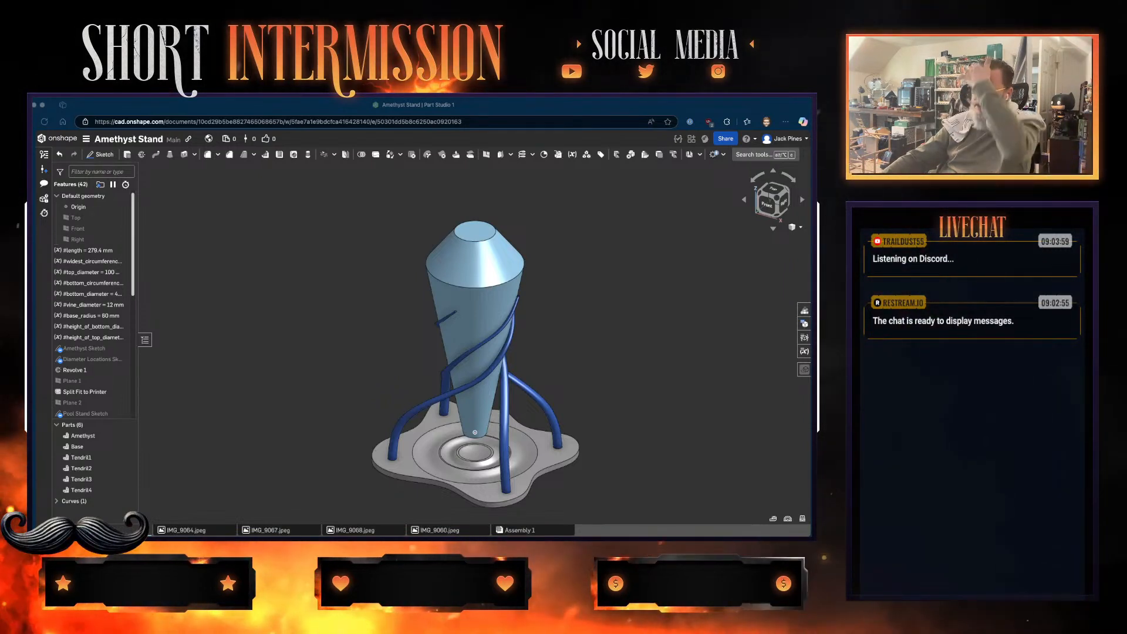
pyautogui.scroll(5, 537, 320)
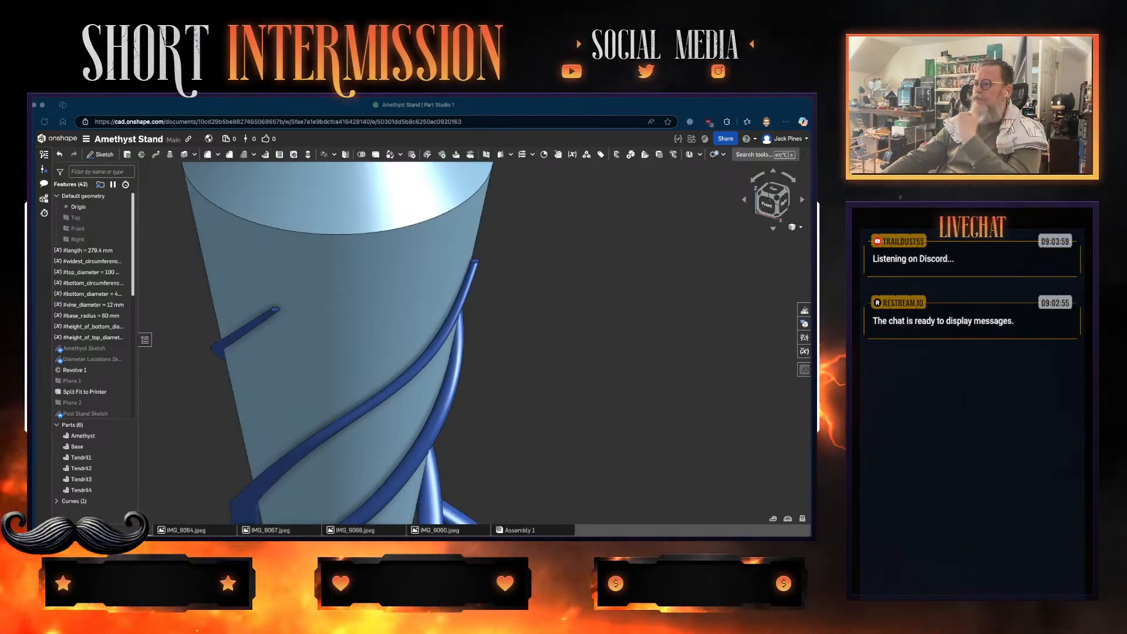
pyautogui.scroll(-3, 536, 372)
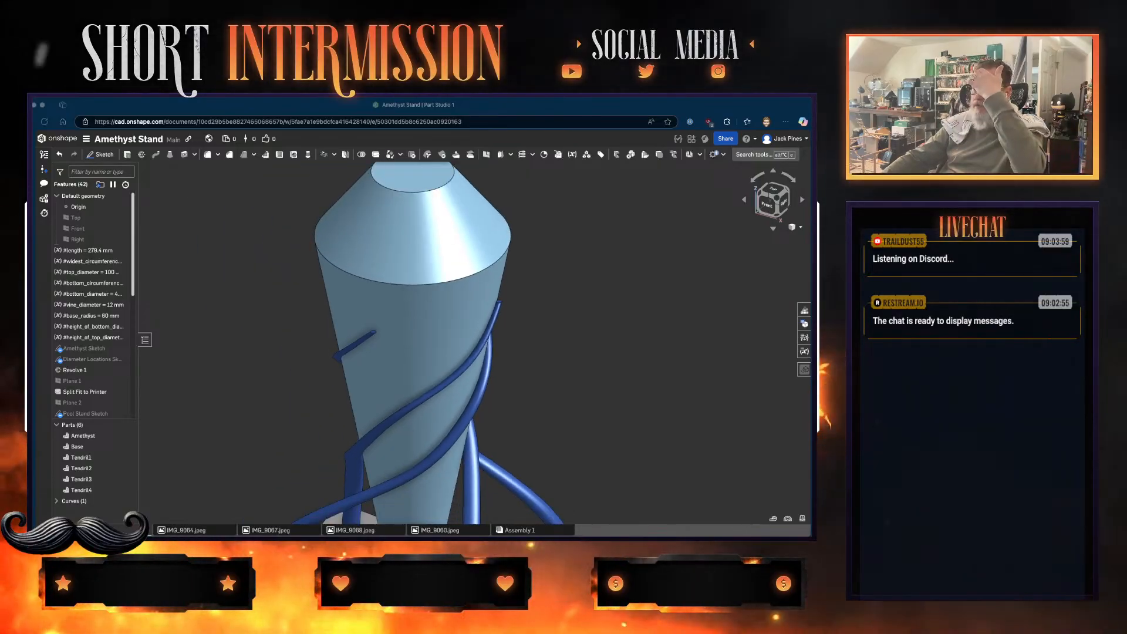
pyautogui.scroll(-4, 542, 261)
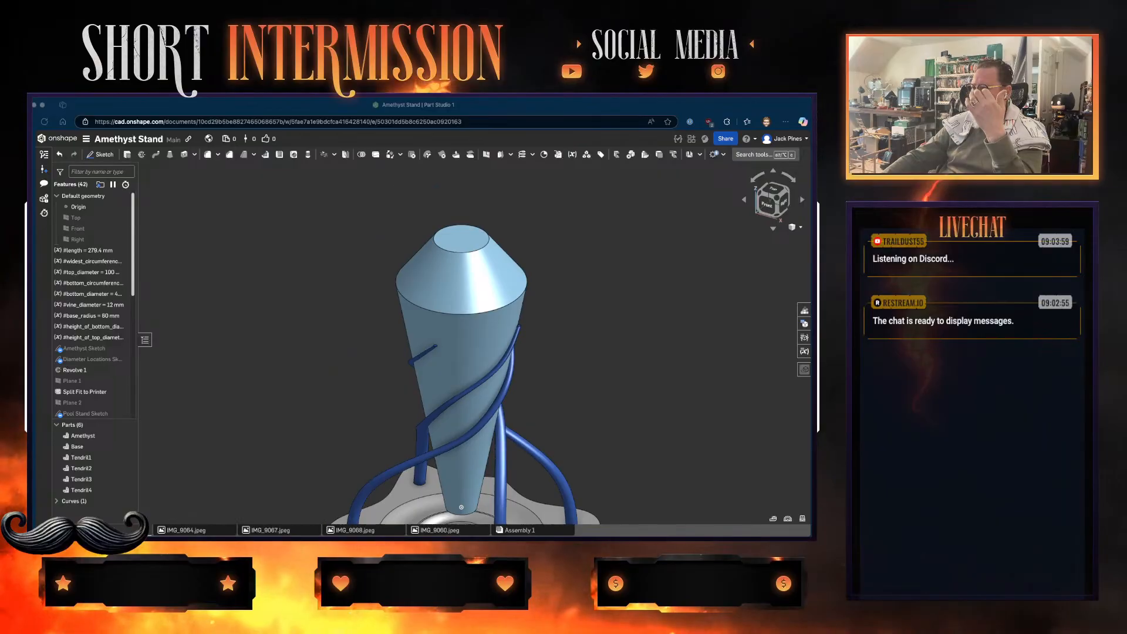
pyautogui.scroll(-2, 469, 329)
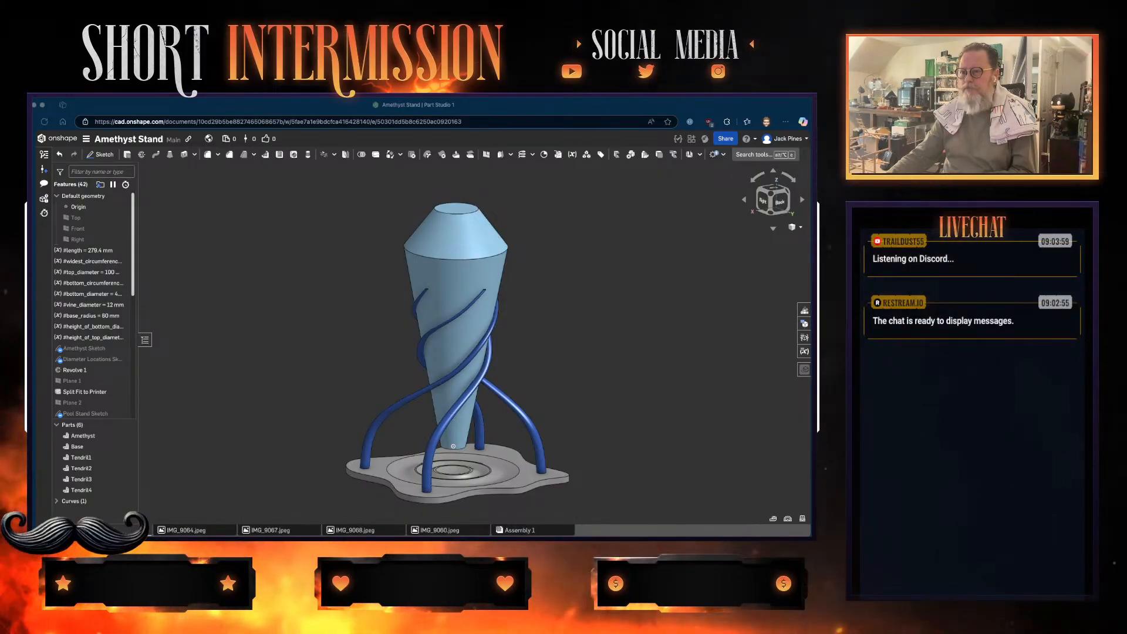
pyautogui.rightClick(96, 435)
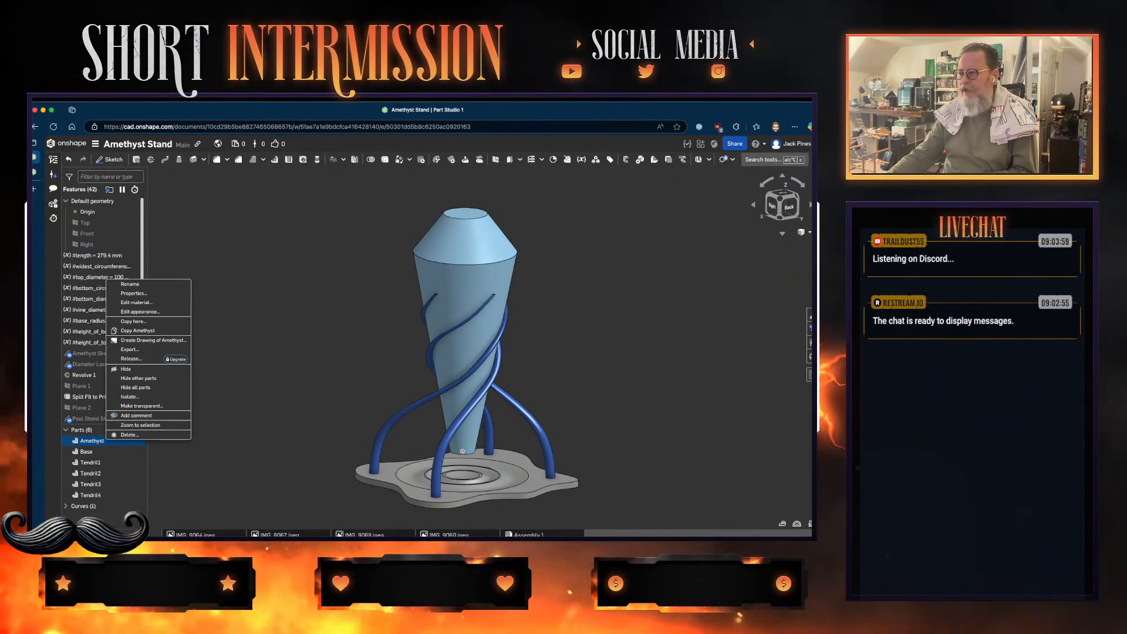
pyautogui.press('Escape')
pyautogui.moveTo(462, 411); pyautogui.dragTo(476, 461, button='right')
pyautogui.moveTo(288, 481); pyautogui.dragTo(289, 534, button='right')
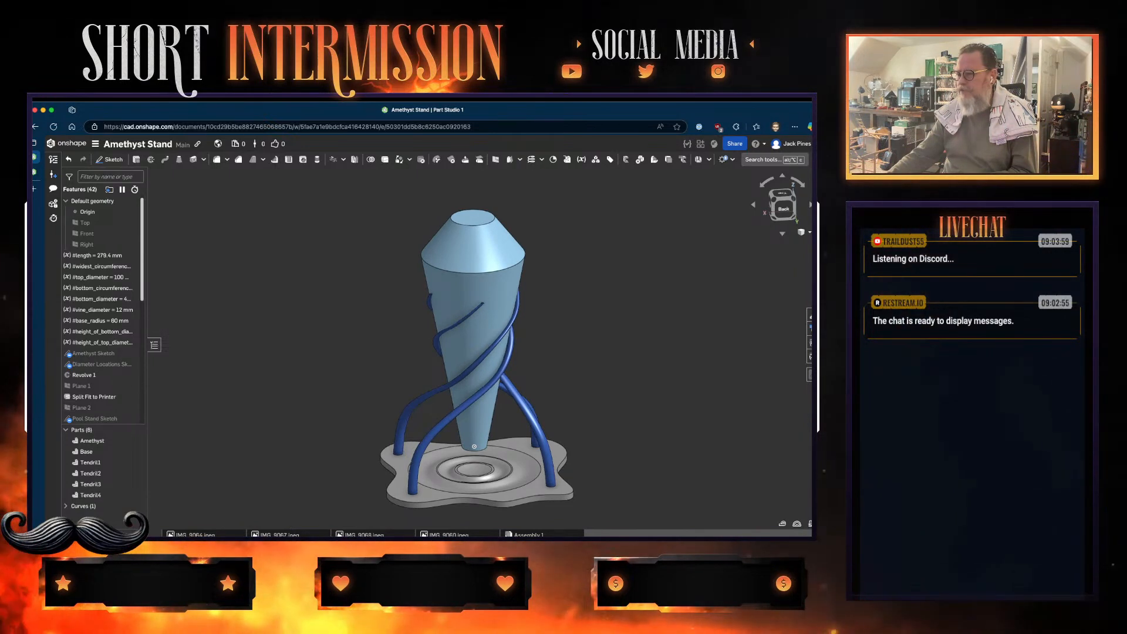
# - Look through the four amethyst reference photos, starting with IMG_9064.jpeg and ending with IMG_9060.jpeg
pyautogui.moveTo(373, 533)
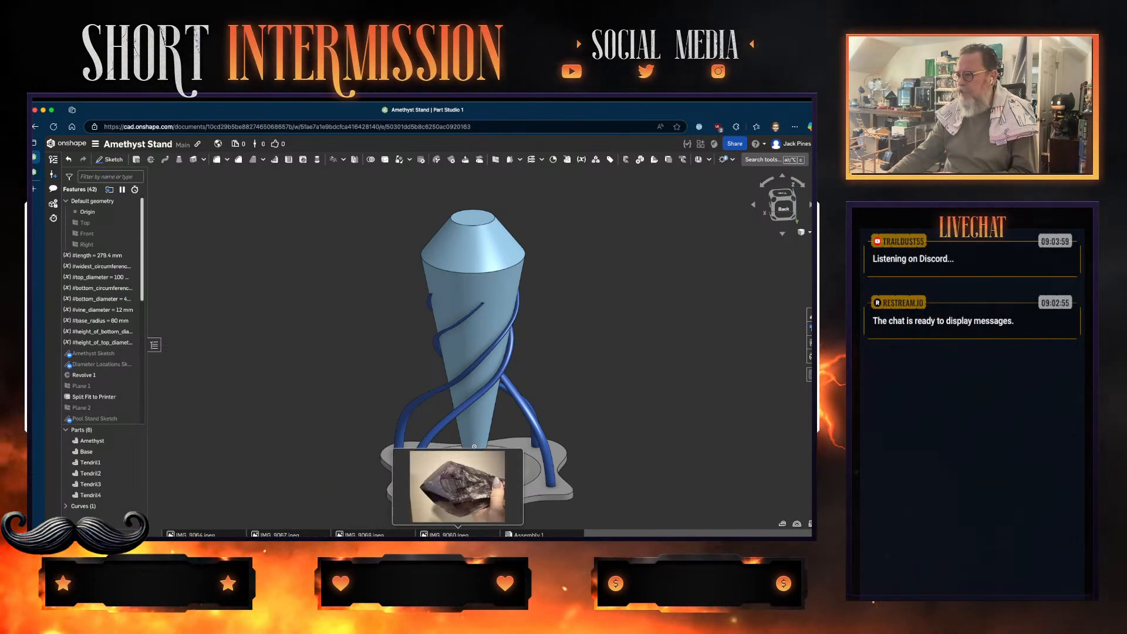
pyautogui.moveTo(528, 534)
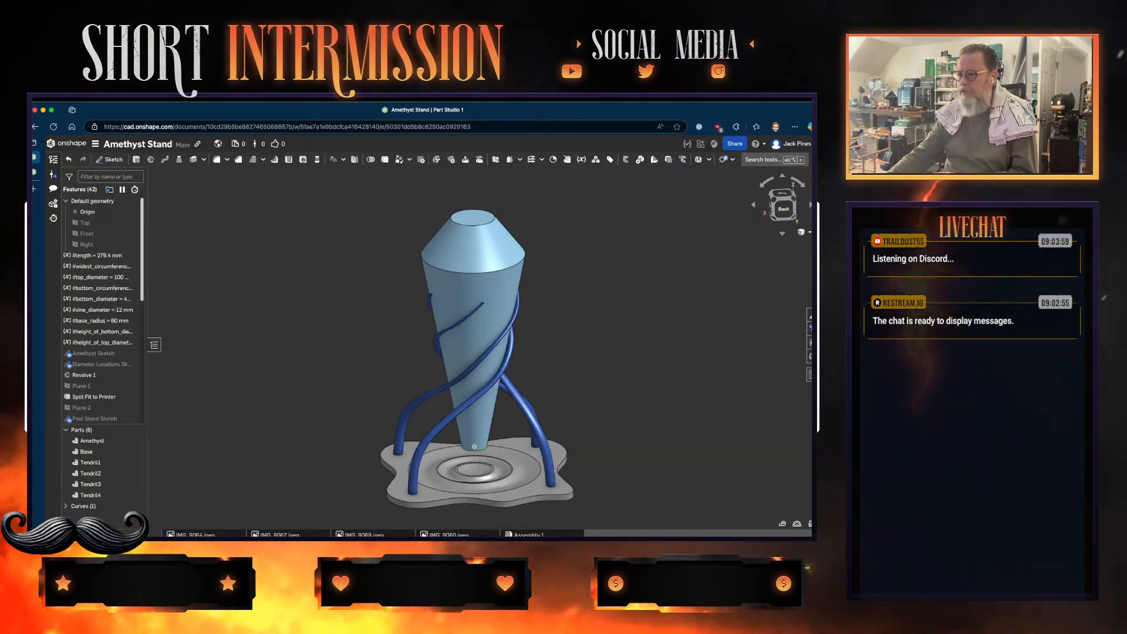
pyautogui.moveTo(200, 534)
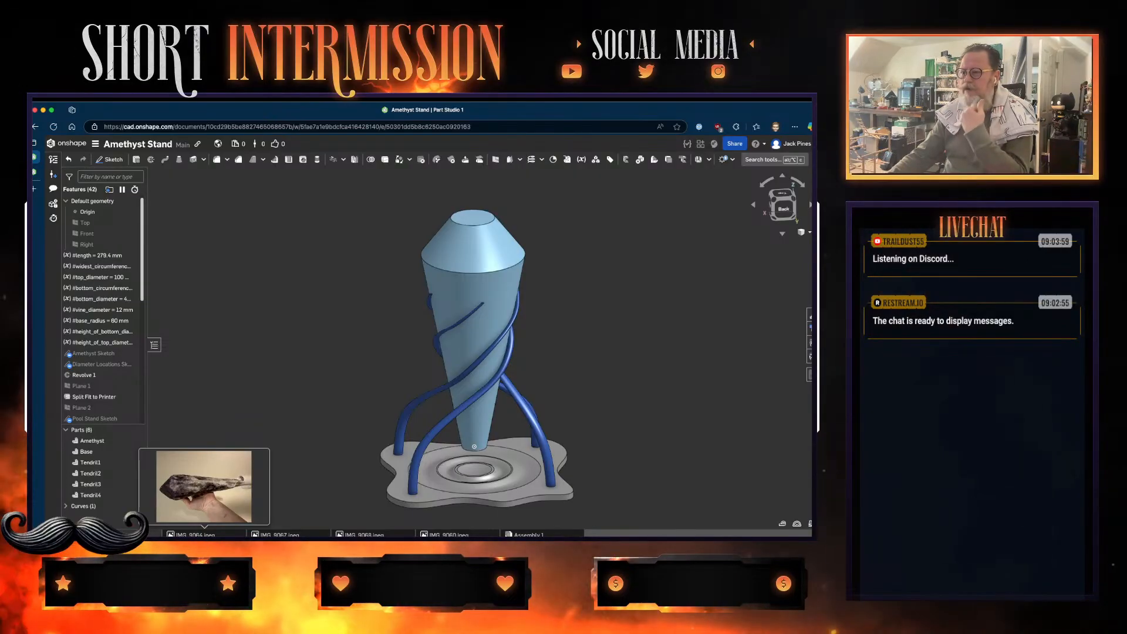
pyautogui.click(200, 534)
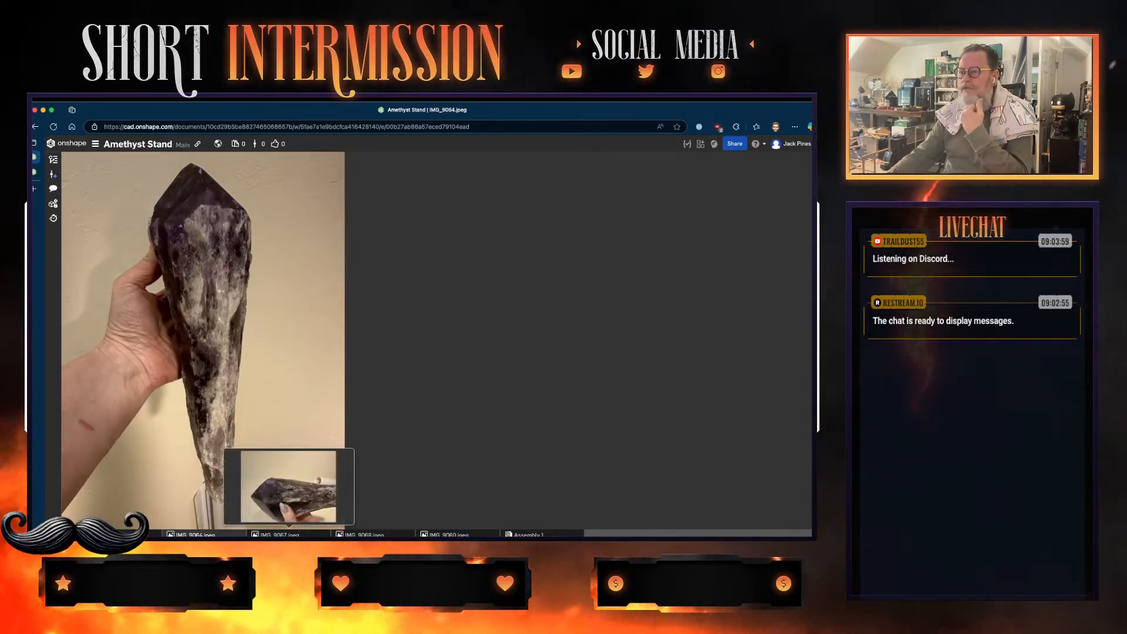
pyautogui.click(276, 534)
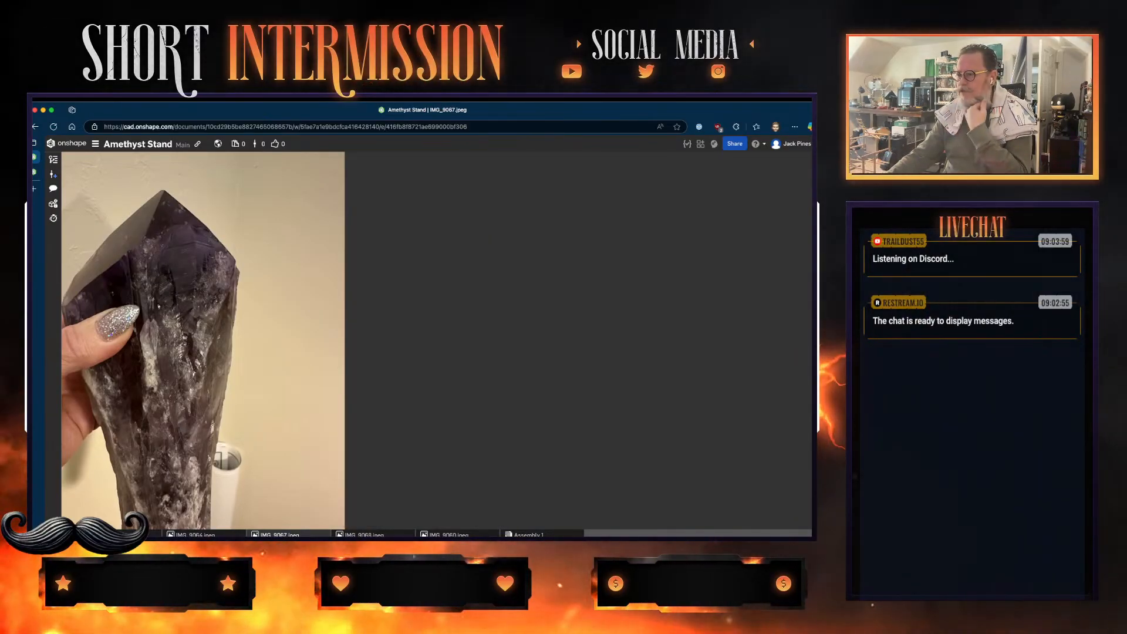
pyautogui.click(364, 534)
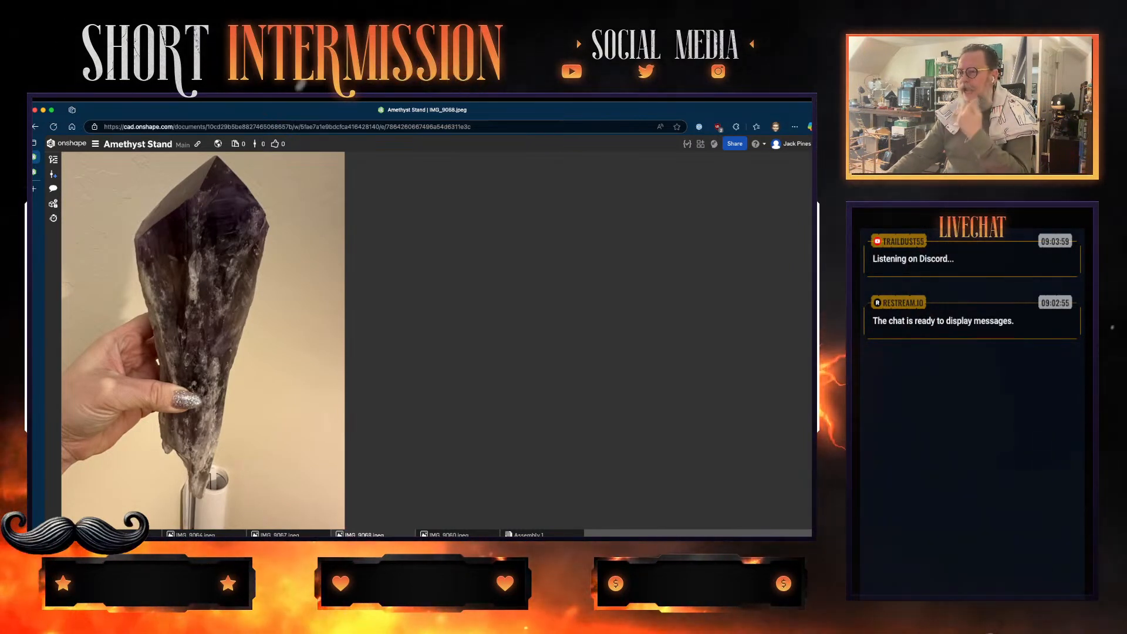
pyautogui.click(456, 534)
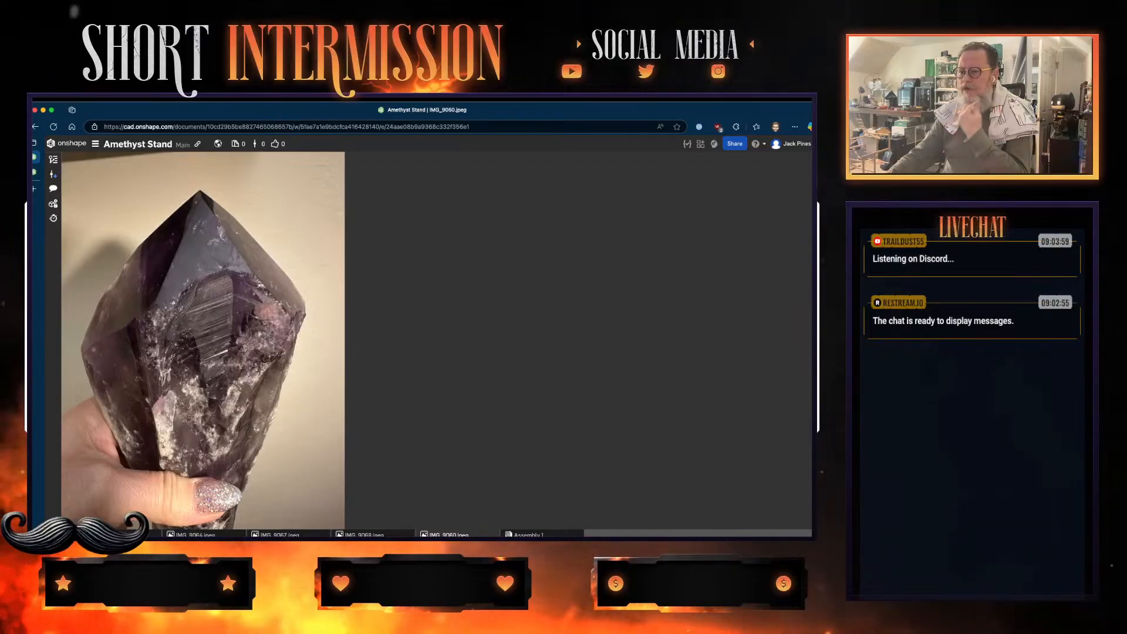
# - Check the reference photo IMG_9064.jpeg once more and return to Part Studio 1
pyautogui.click(194, 534)
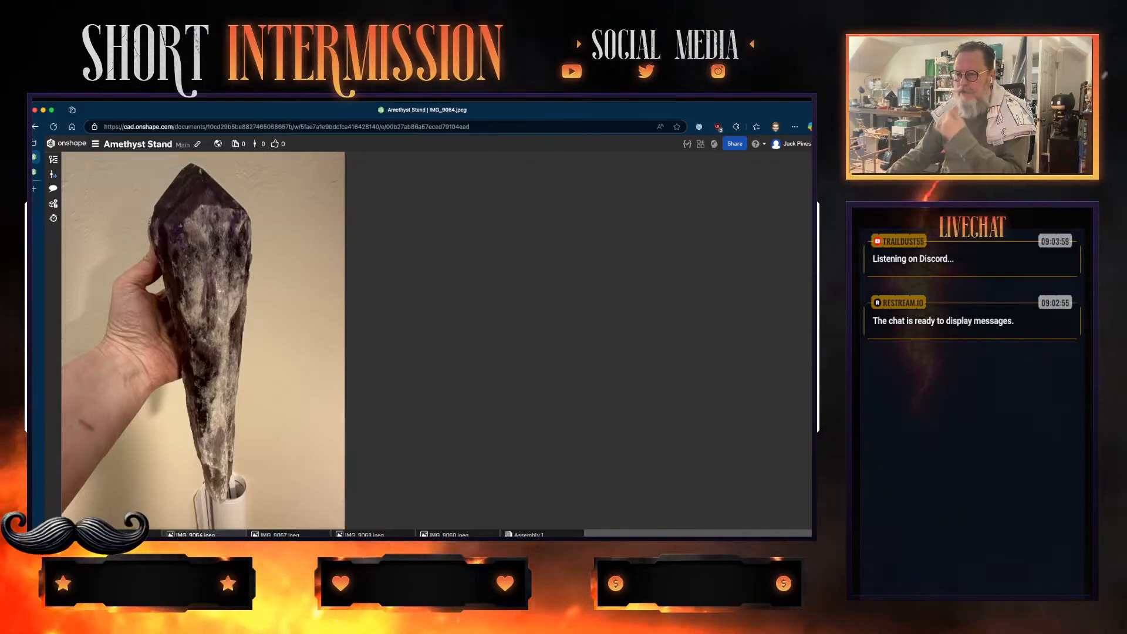
pyautogui.click(121, 534)
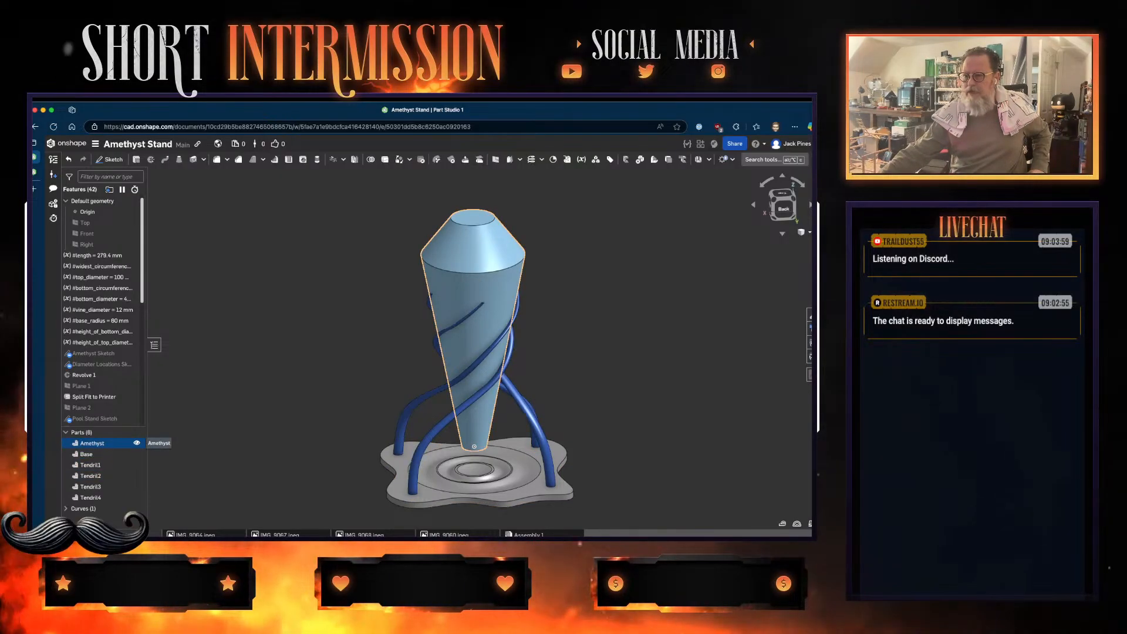
pyautogui.rightClick(94, 443)
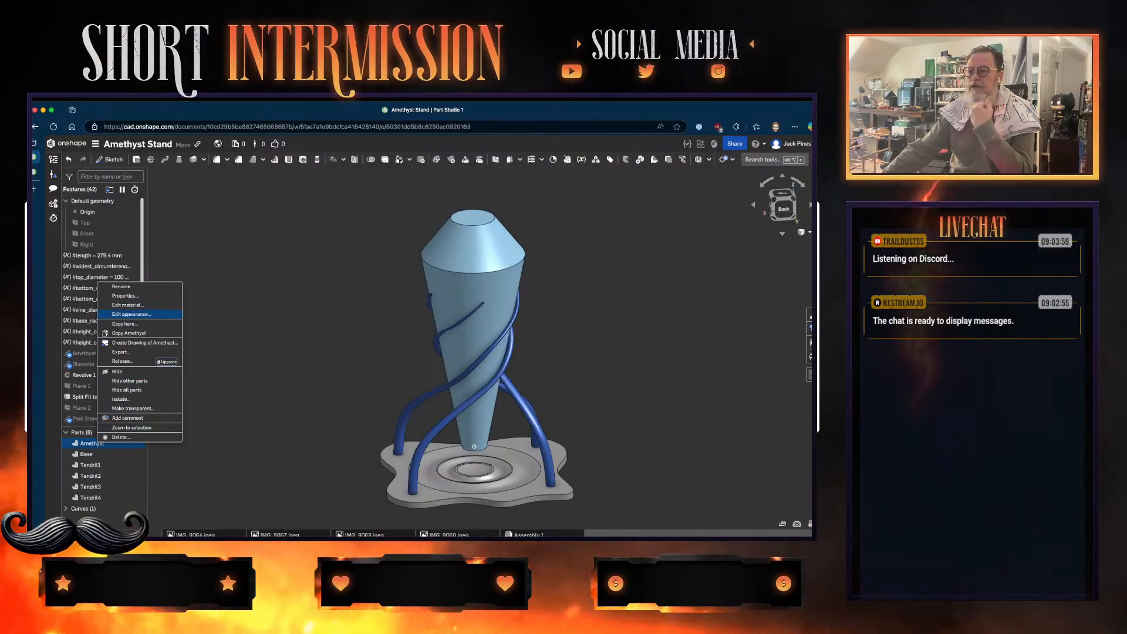
pyautogui.click(120, 352)
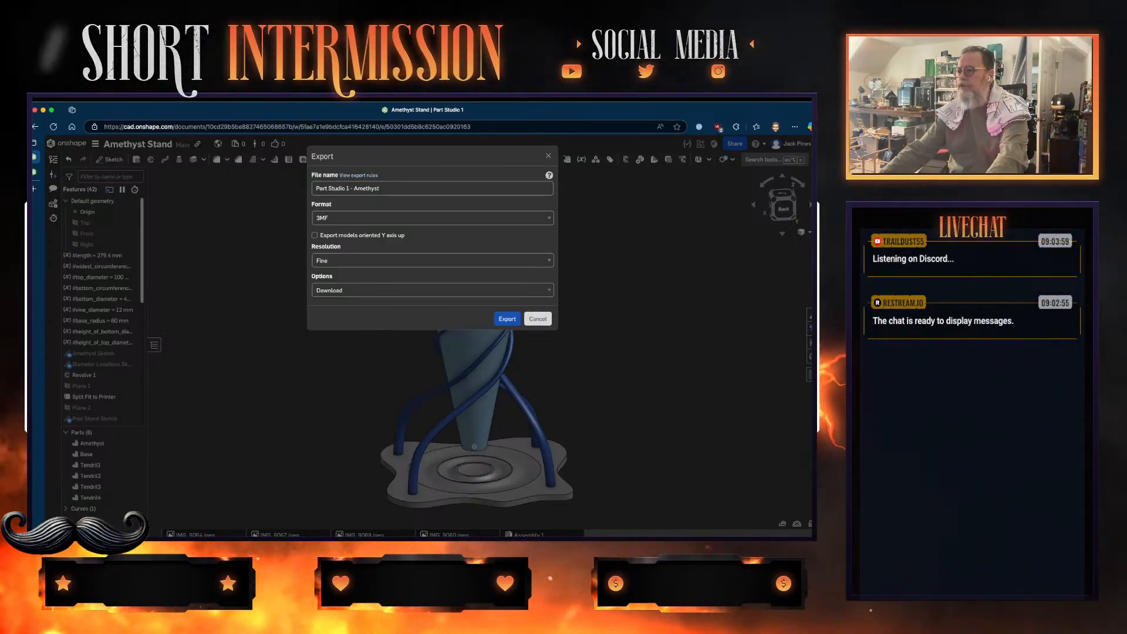
pyautogui.press('Escape')
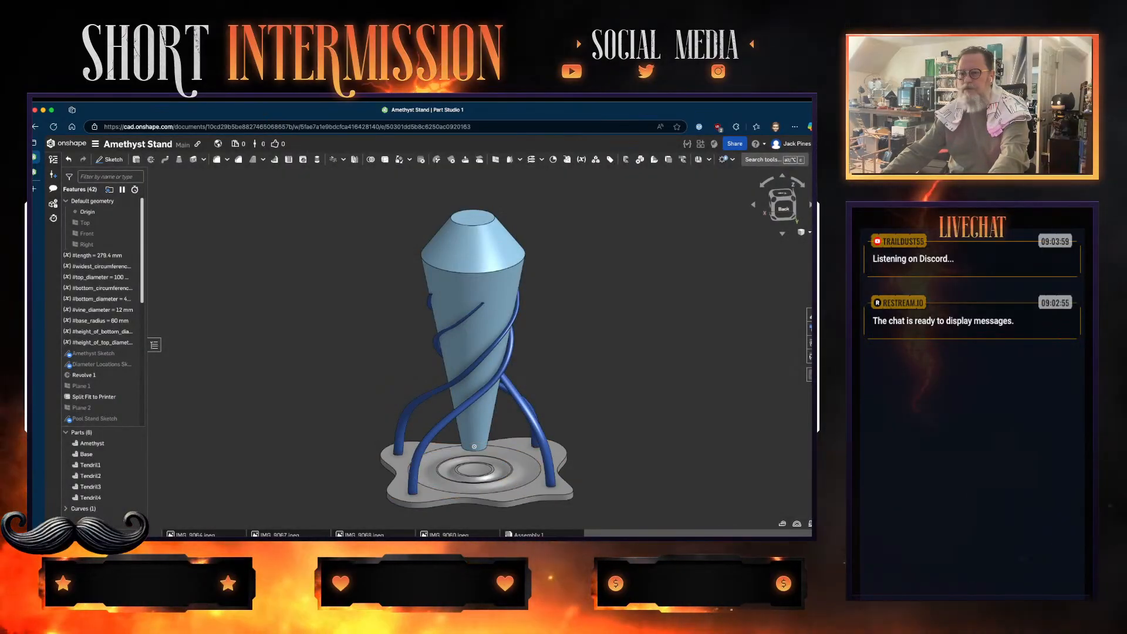
# - Assign the PLA material to the Base and Tendril1 through Tendril4 together
pyautogui.click(100, 454)
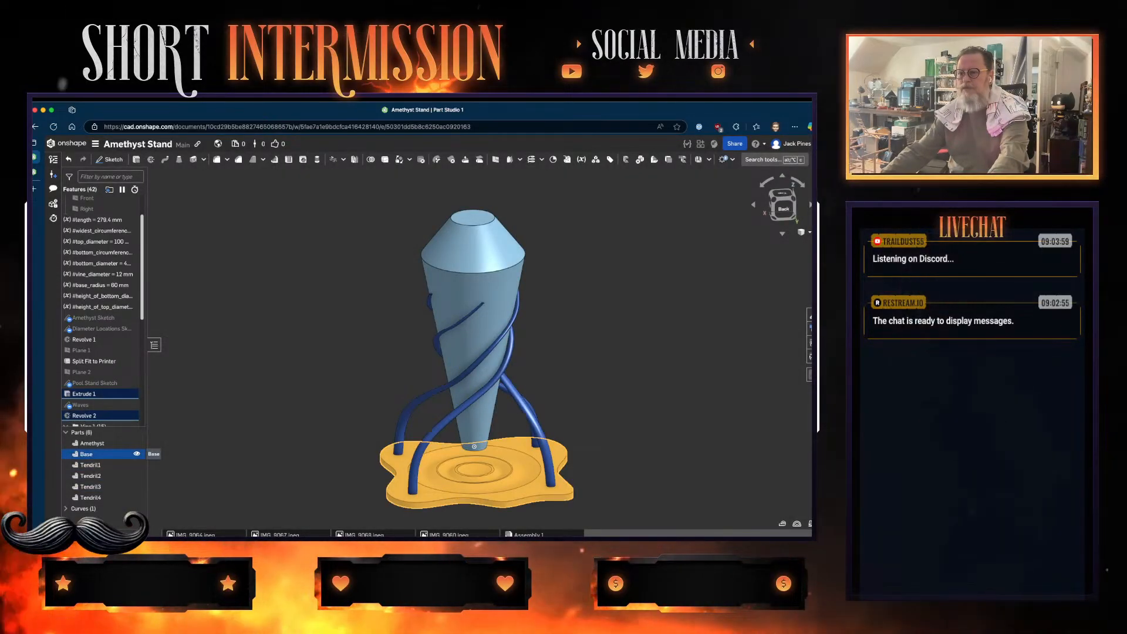
pyautogui.rightClick(101, 454)
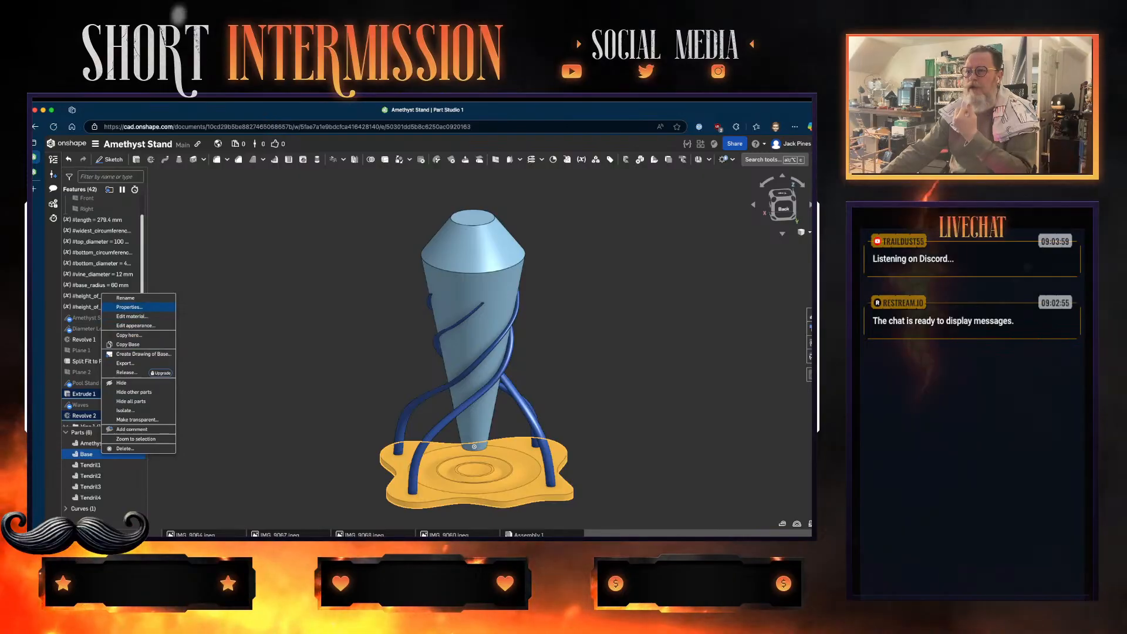
pyautogui.click(132, 317)
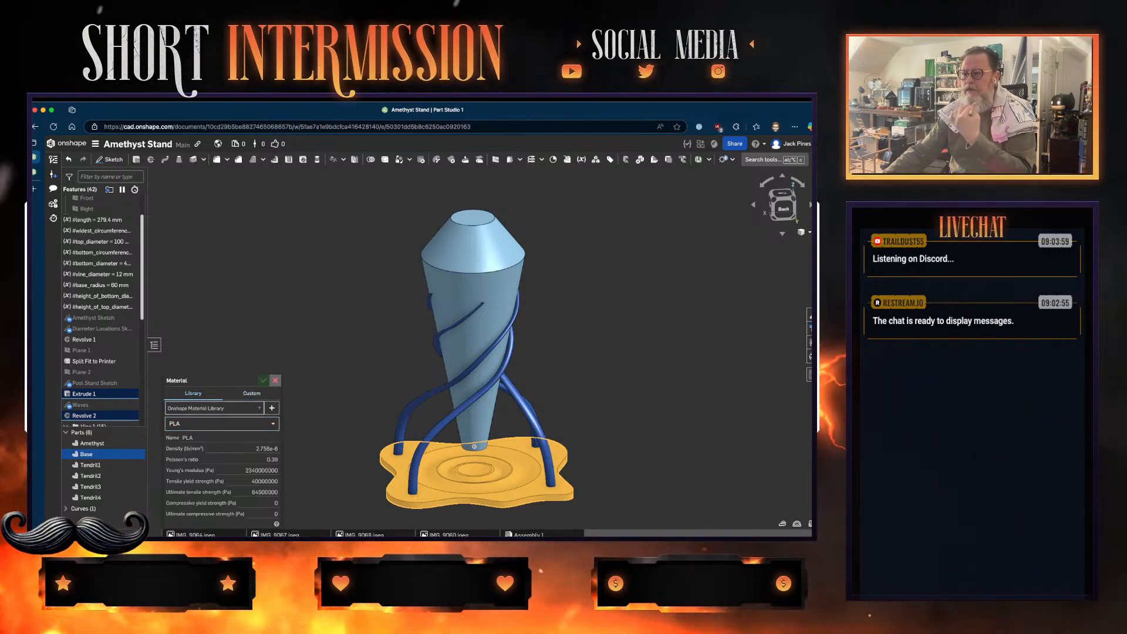
pyautogui.press('Escape')
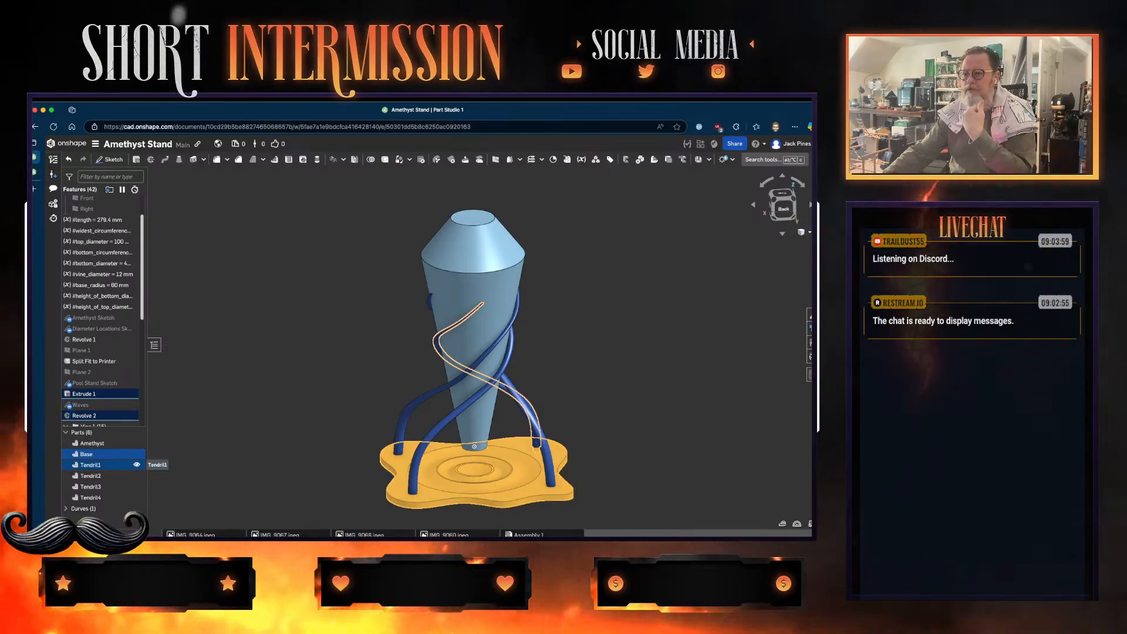
pyautogui.rightClick(106, 464)
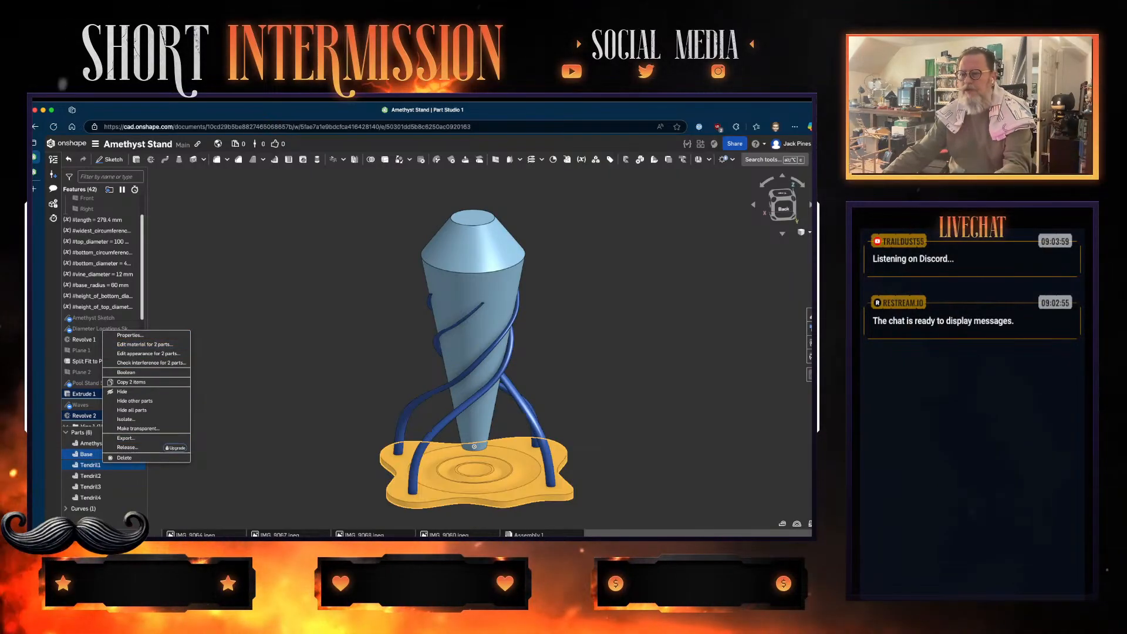
pyautogui.click(121, 391)
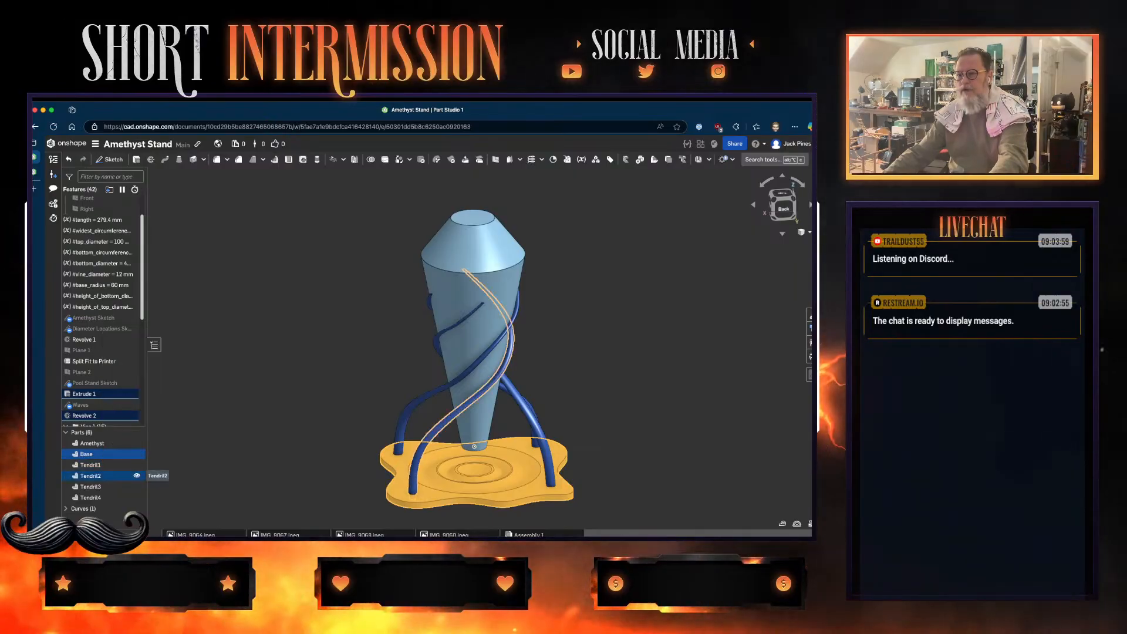
pyautogui.click(94, 475)
pyautogui.click(94, 486)
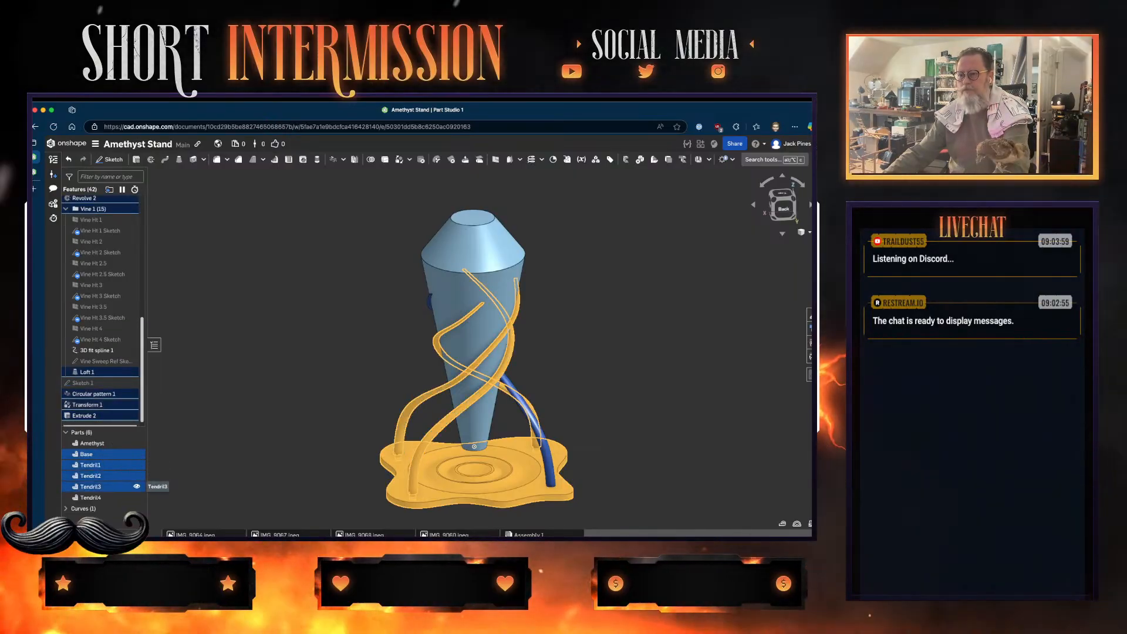
pyautogui.click(94, 497)
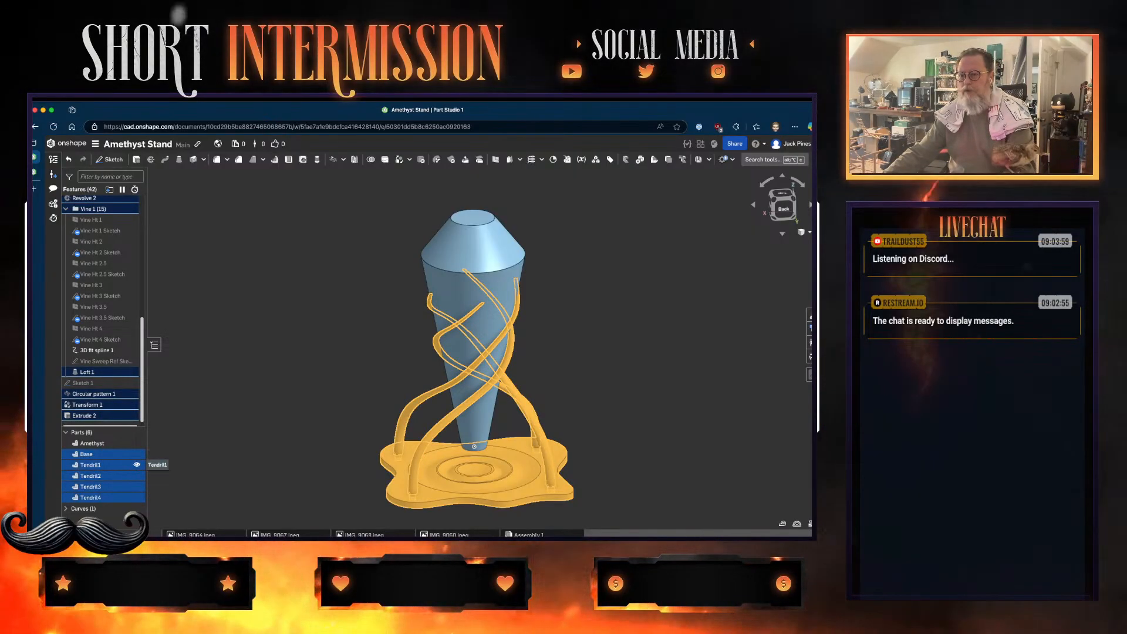
pyautogui.rightClick(111, 465)
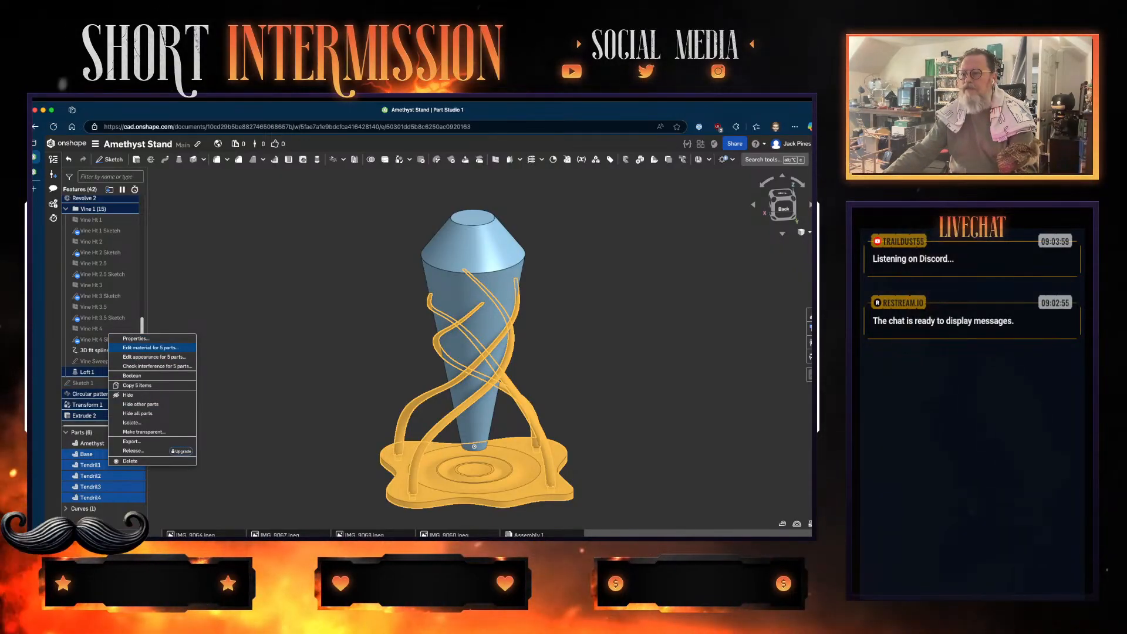
pyautogui.click(147, 348)
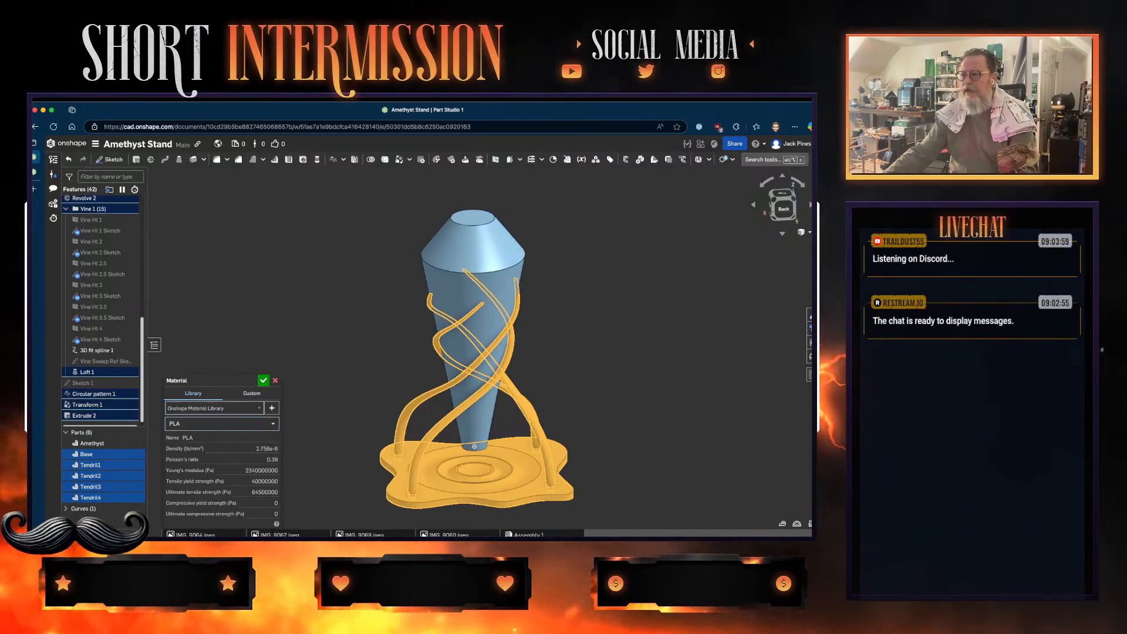
pyautogui.press('Return')
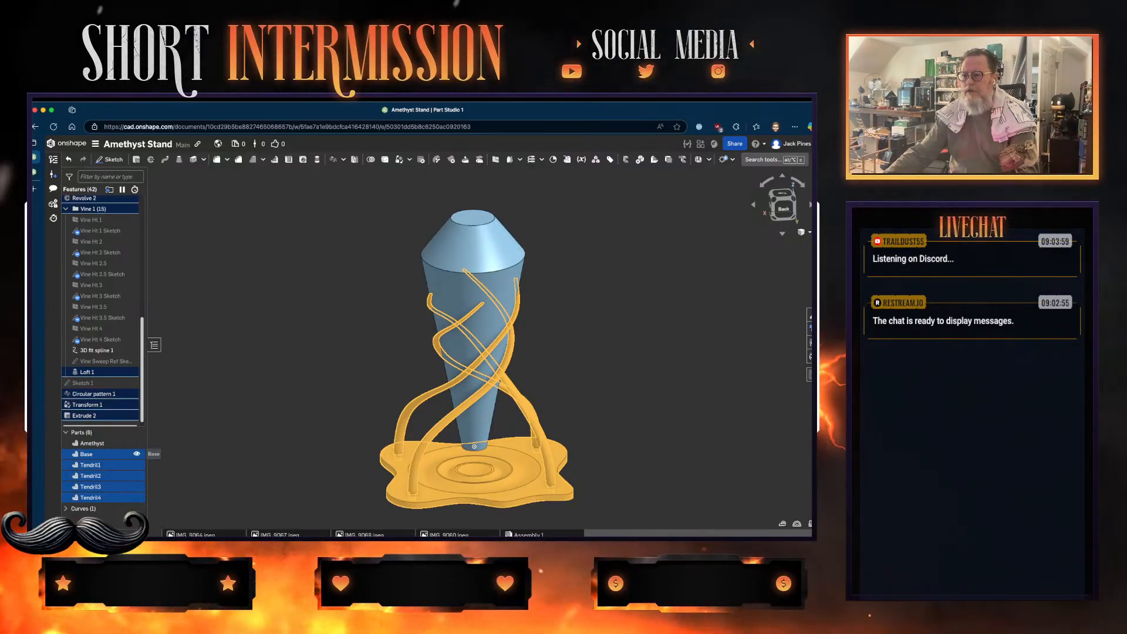
# - Change the appearance of Tendril1 through Tendril4, without the Base, to the dark brown palette colour 723E00
pyautogui.click(103, 453)
pyautogui.rightClick(109, 464)
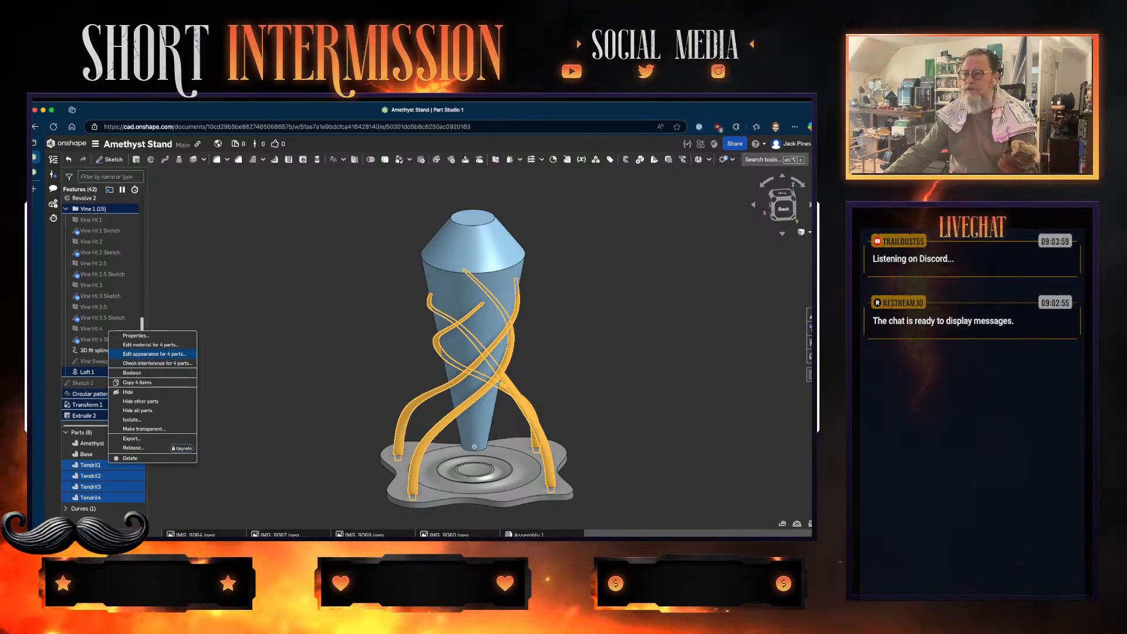
pyautogui.click(154, 354)
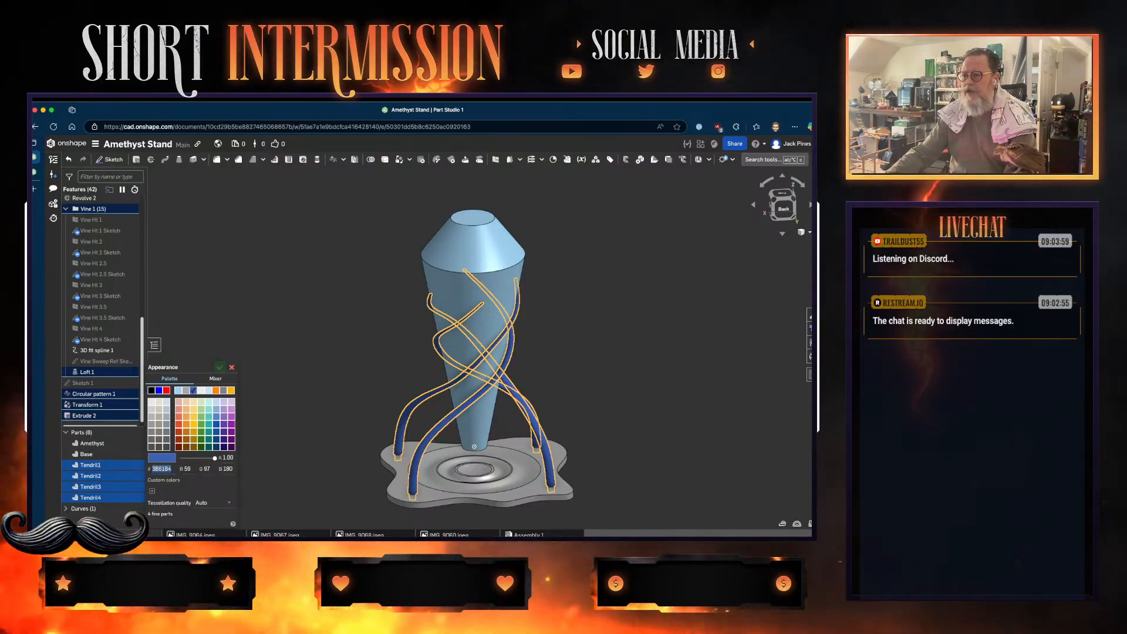
pyautogui.click(224, 424)
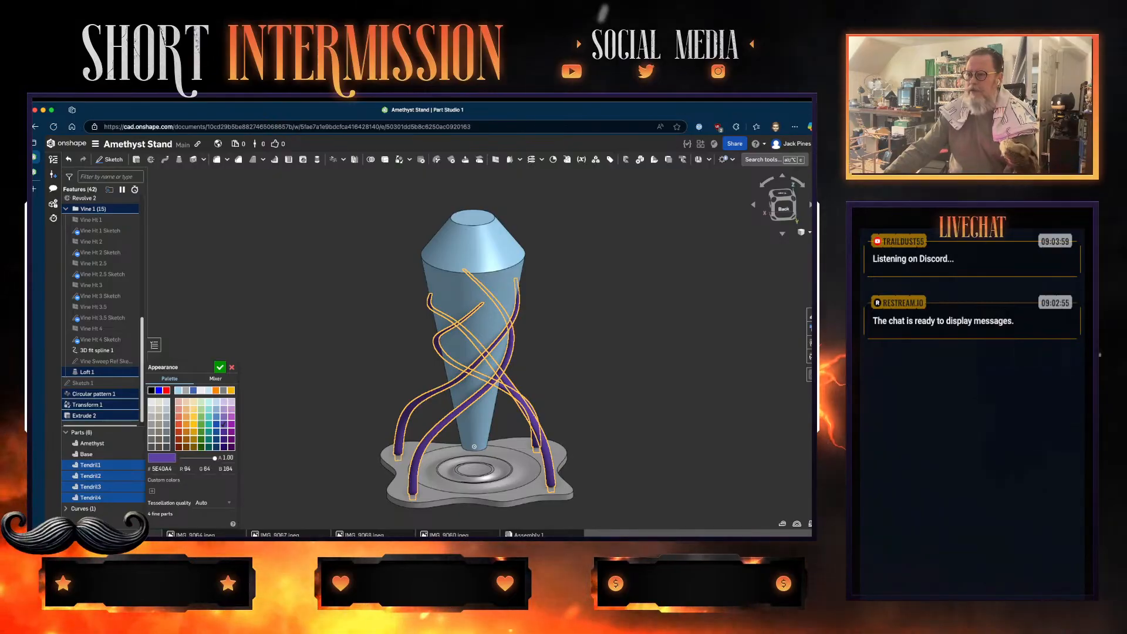
pyautogui.click(193, 424)
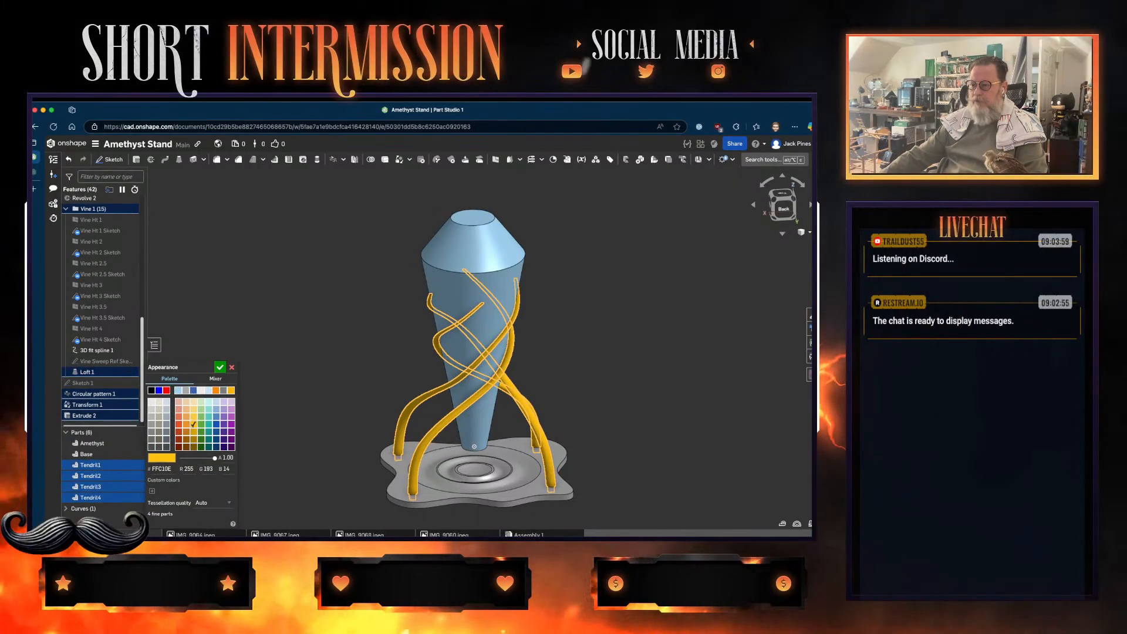
pyautogui.click(193, 446)
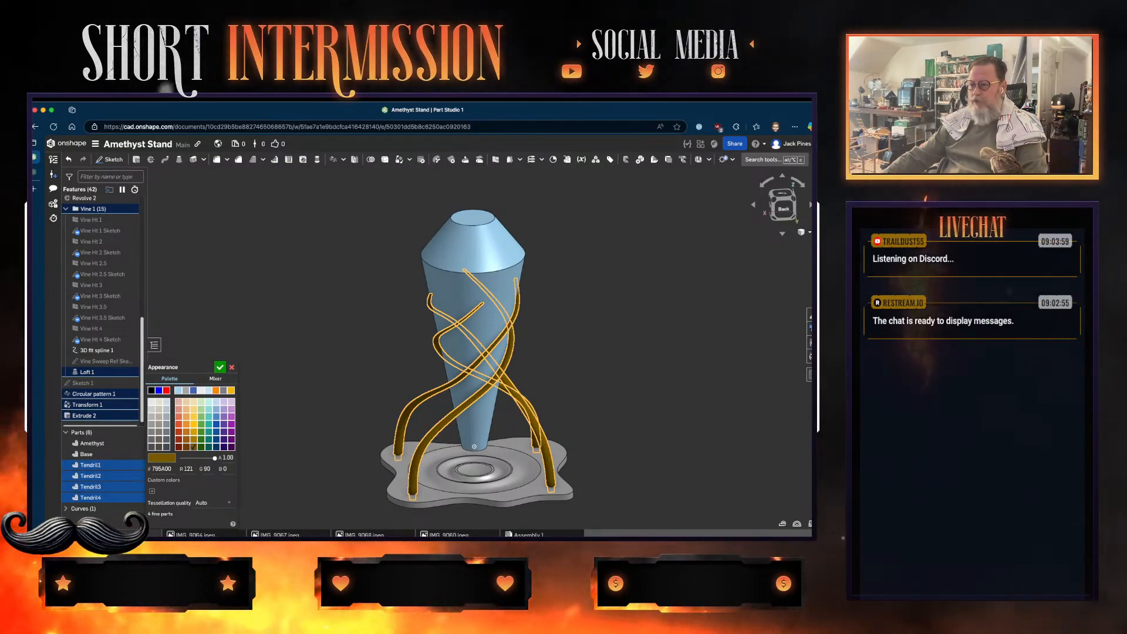
pyautogui.click(186, 447)
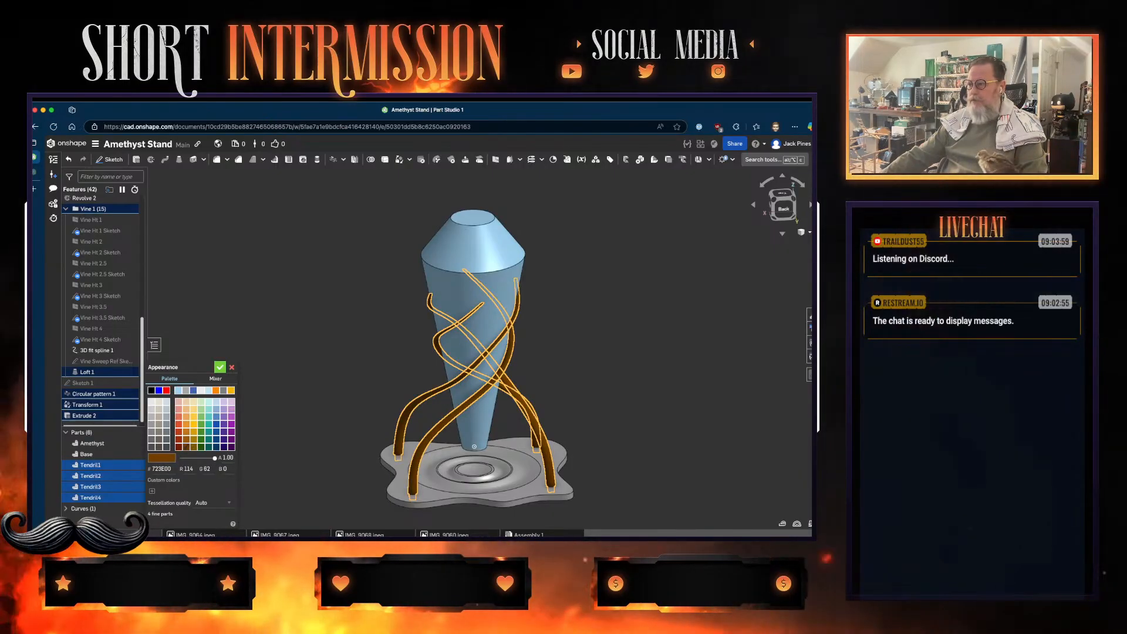
pyautogui.press('Return')
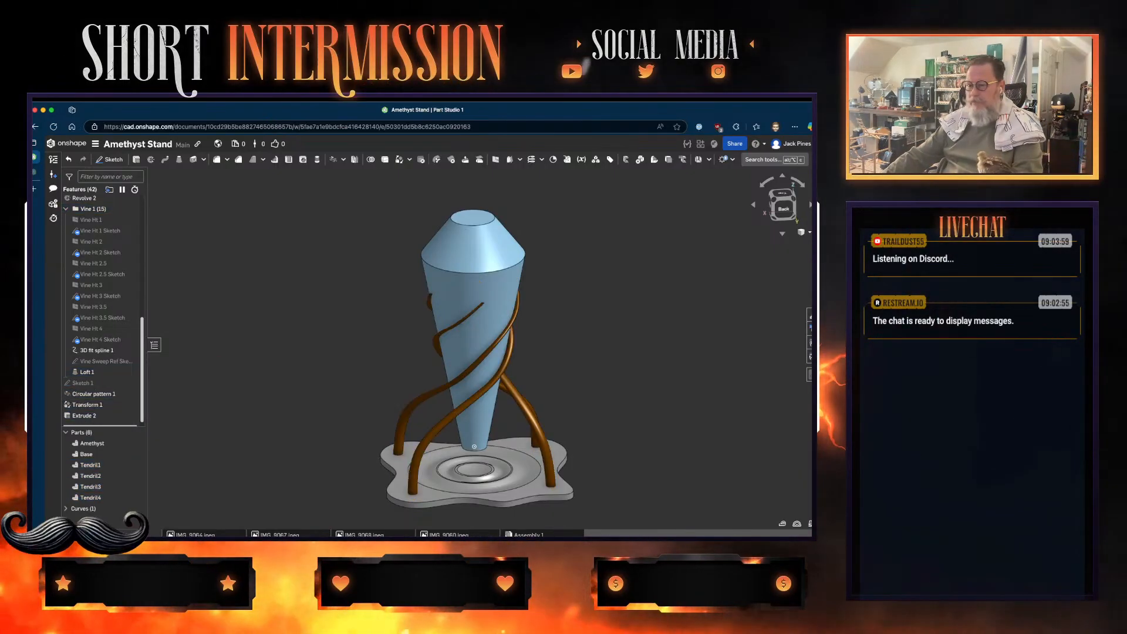
# - Change the appearance of the Base to the blue palette colour 1651B0
pyautogui.click(88, 454)
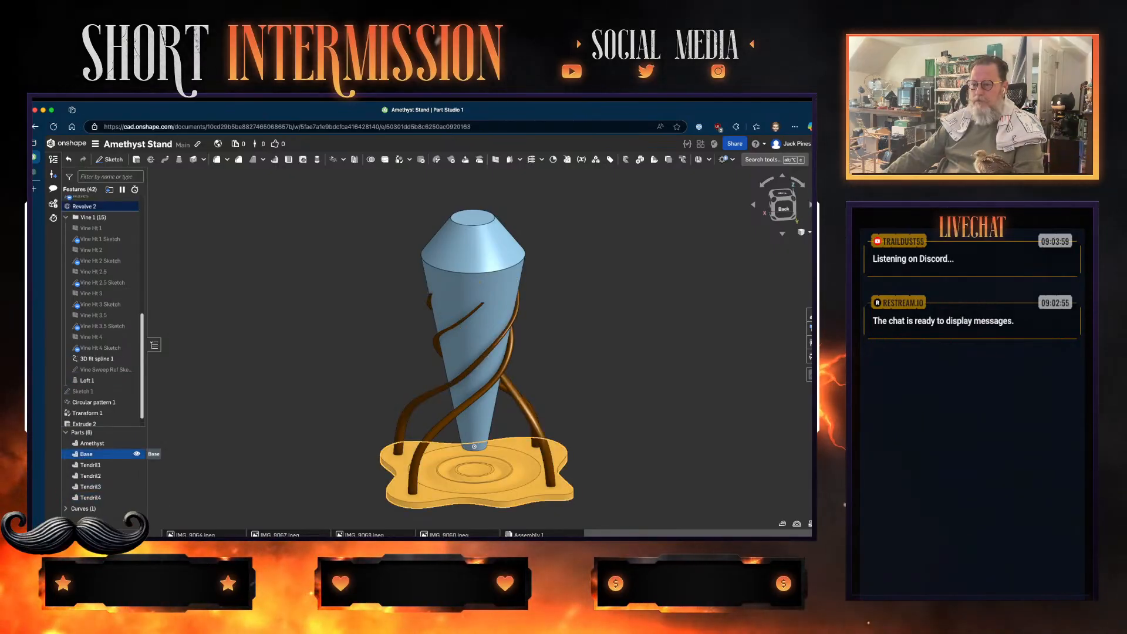
pyautogui.rightClick(94, 453)
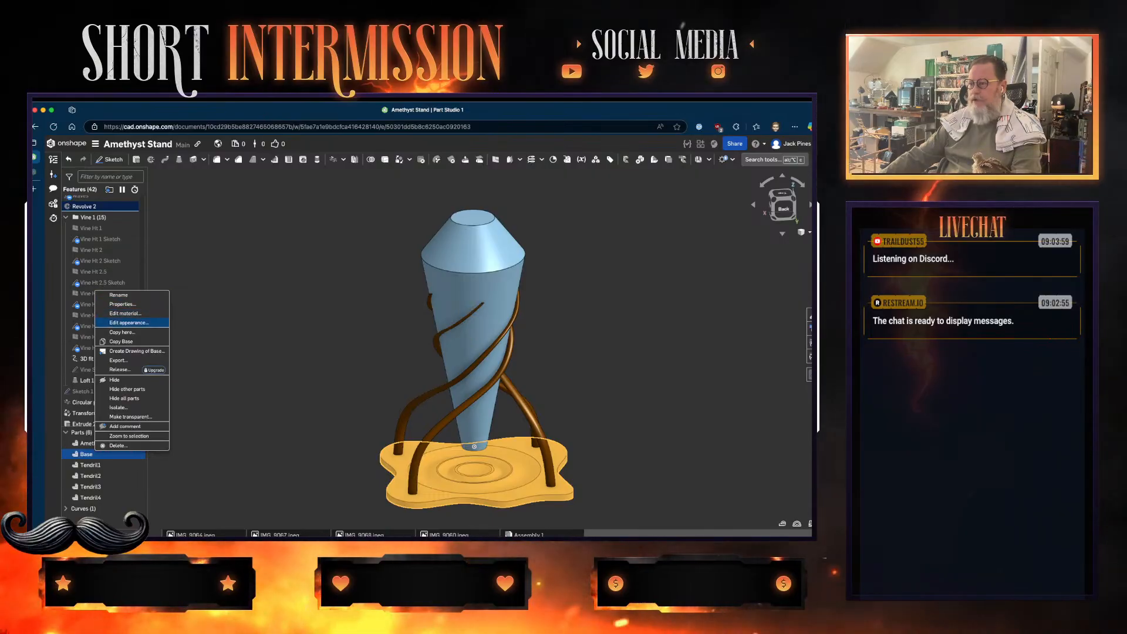
pyautogui.click(129, 322)
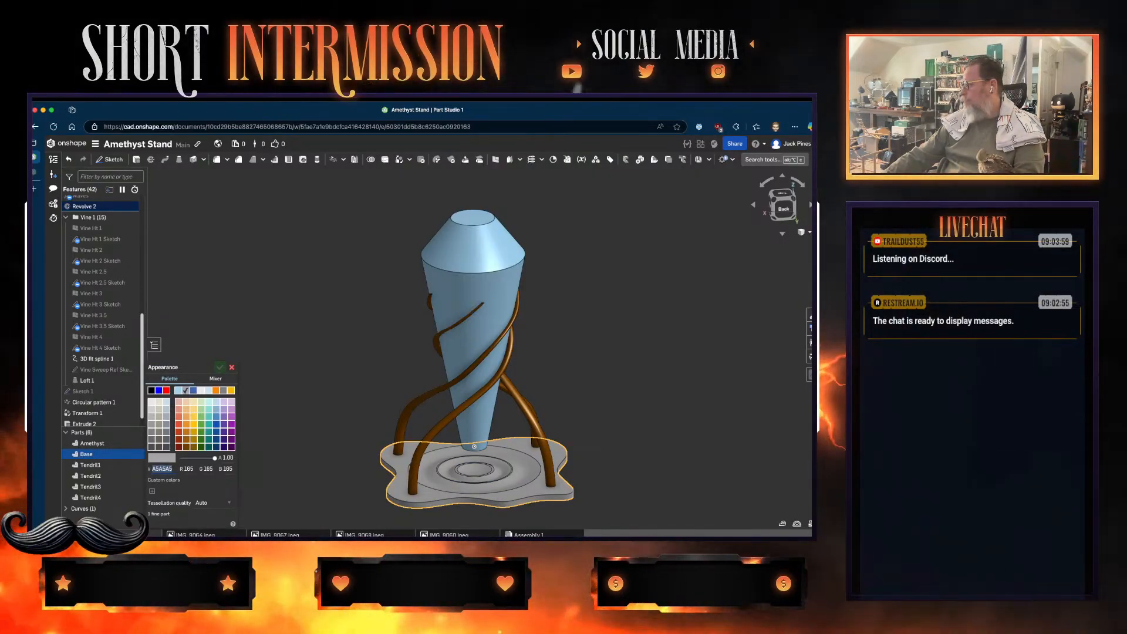
pyautogui.click(215, 424)
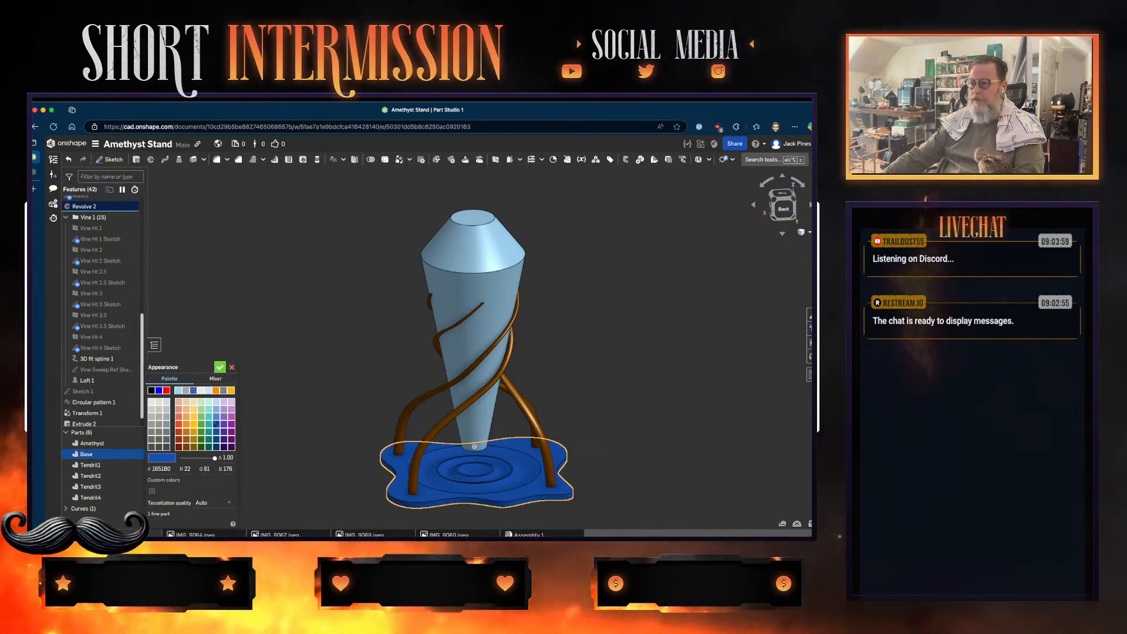
pyautogui.click(219, 366)
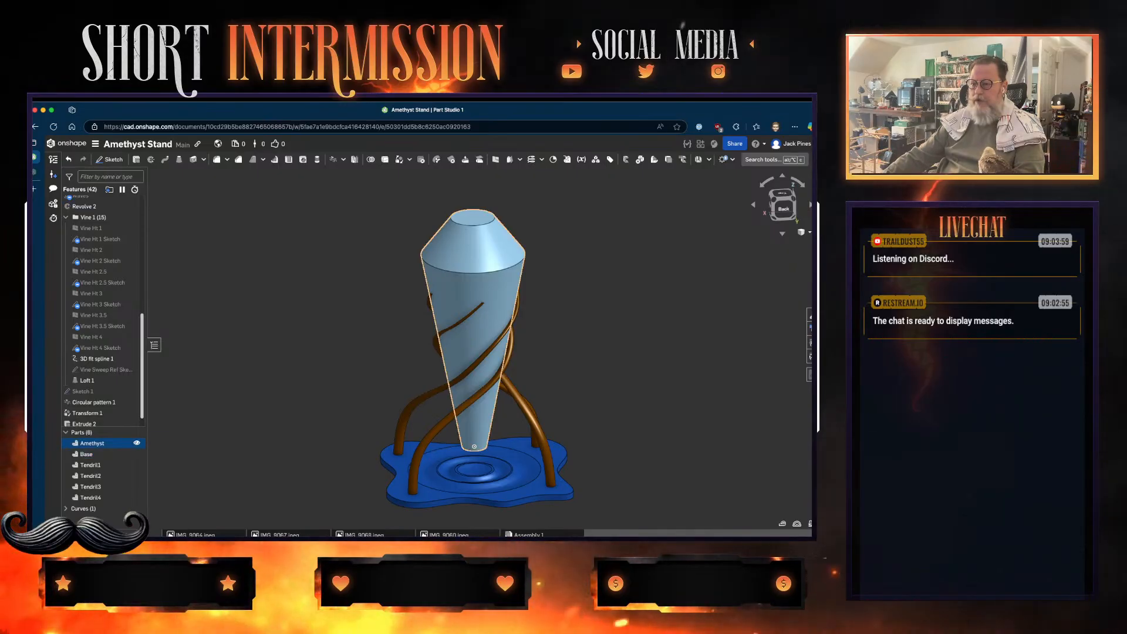
# - Change the appearance of the Amethyst part to the dark purple colour 460351
pyautogui.click(92, 443)
pyautogui.rightClick(92, 443)
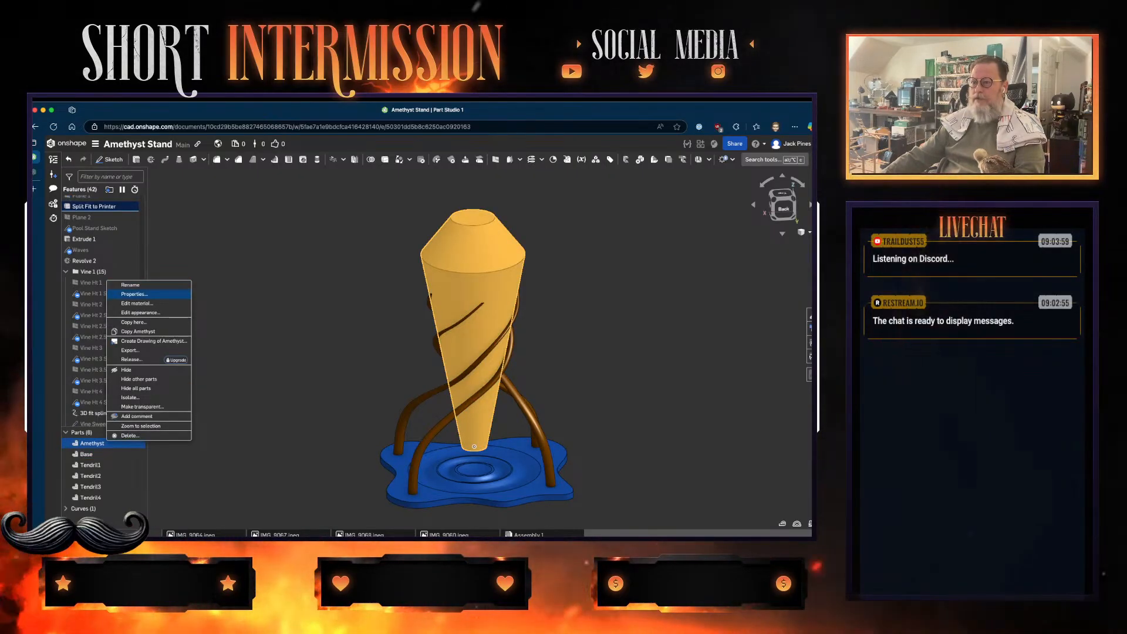
pyautogui.click(141, 313)
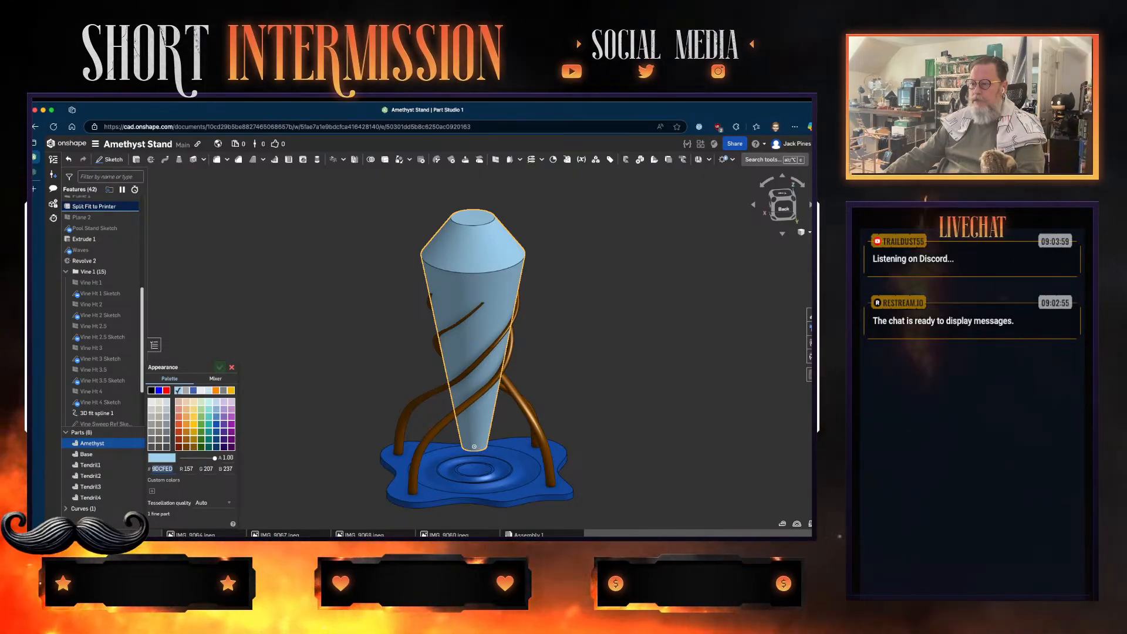
pyautogui.write('460351')
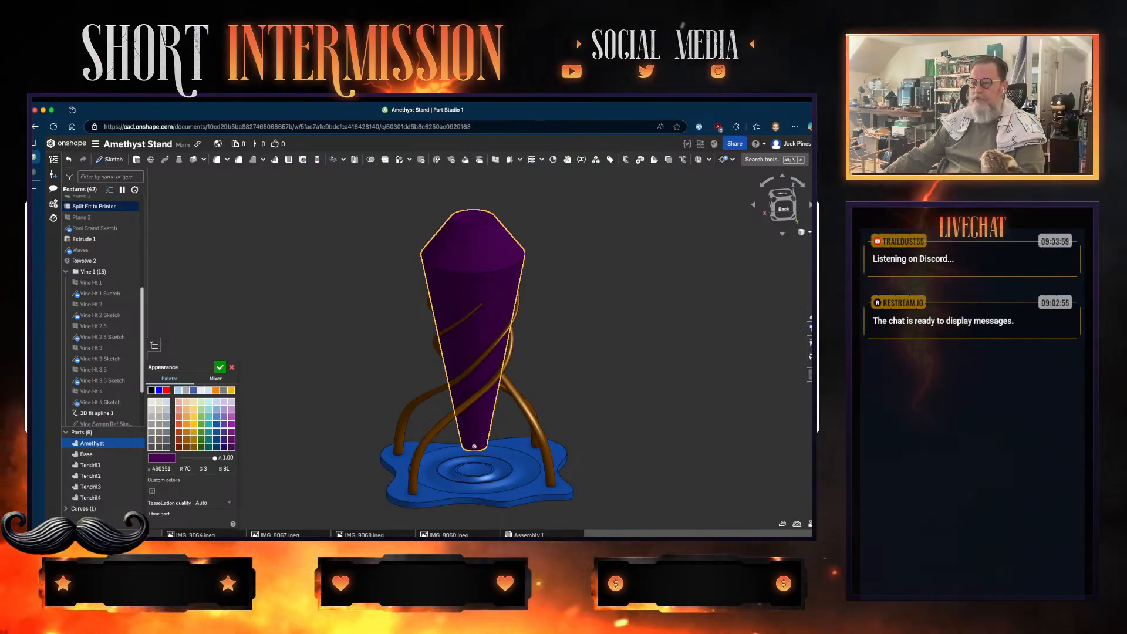
pyautogui.press('Return')
# - Examine the recoloured stand straight on from the back and from the front
pyautogui.moveTo(474, 447); pyautogui.dragTo(427, 406, button='middle')
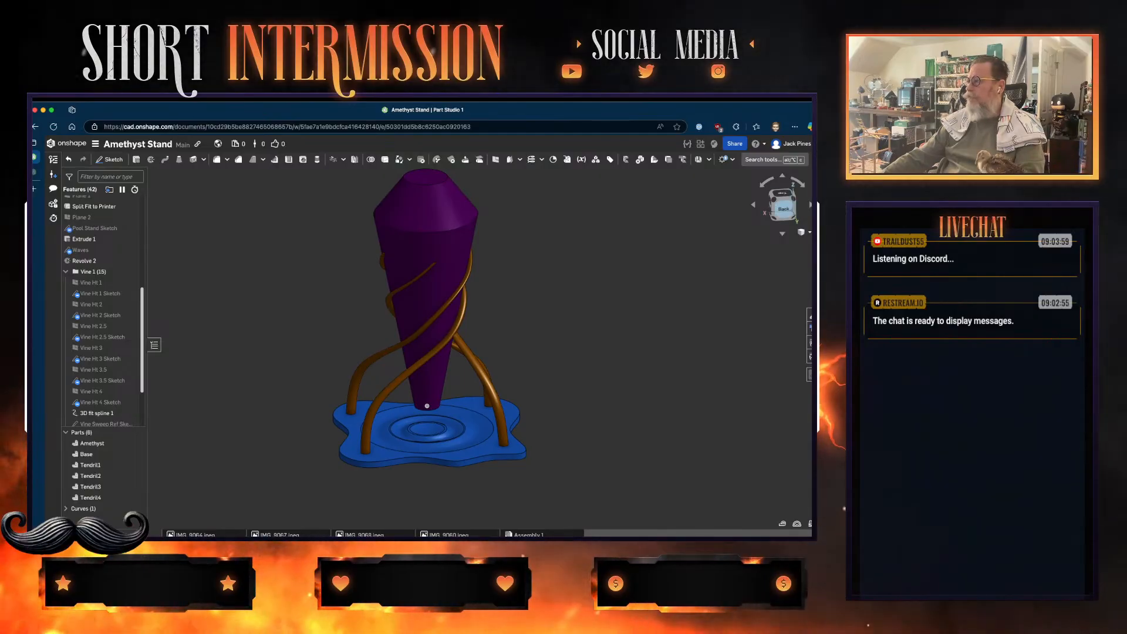
pyautogui.click(783, 208)
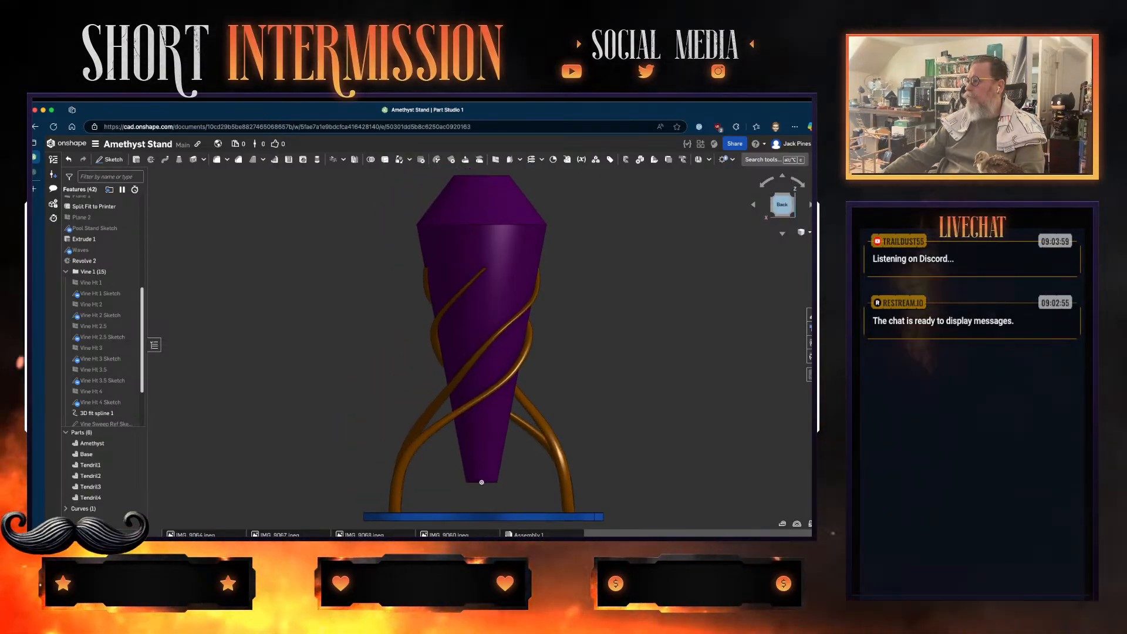
pyautogui.hotkey('shift', '1')
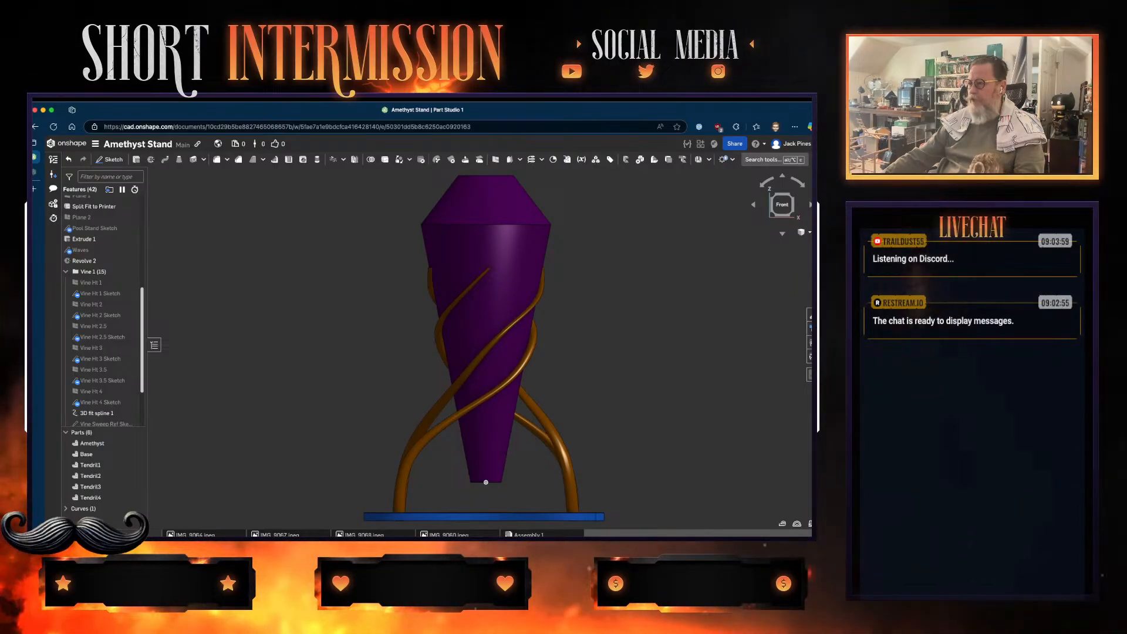
pyautogui.scroll(-3, 485, 481)
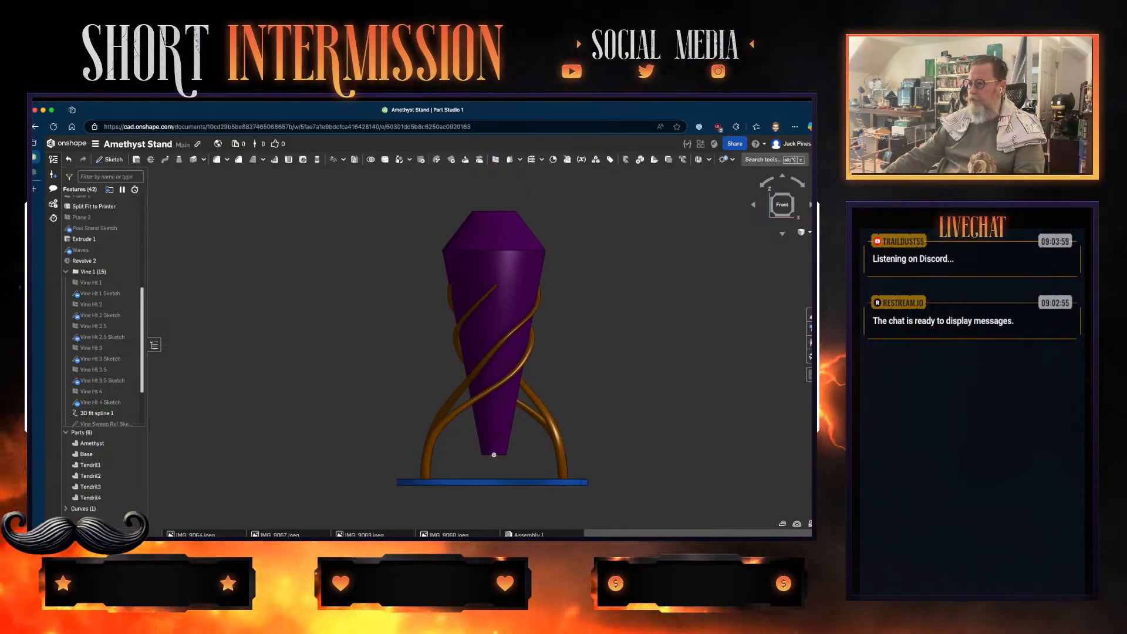
# - Copy a screenshot of the complete stand, viewed from the front and slightly above so the rippled base shows
pyautogui.scroll(-1, 294, 365)
pyautogui.moveTo(499, 317); pyautogui.dragTo(495, 346, button='right')
pyautogui.moveTo(485, 441); pyautogui.dragTo(485, 430, button='right')
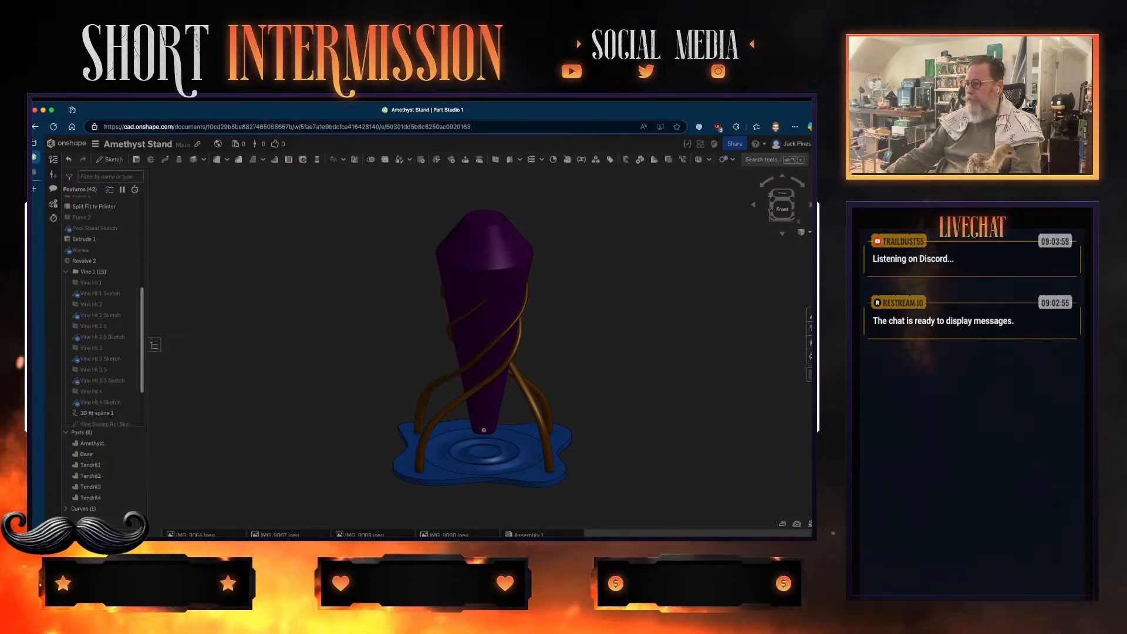
pyautogui.moveTo(600, 499); pyautogui.dragTo(369, 199)
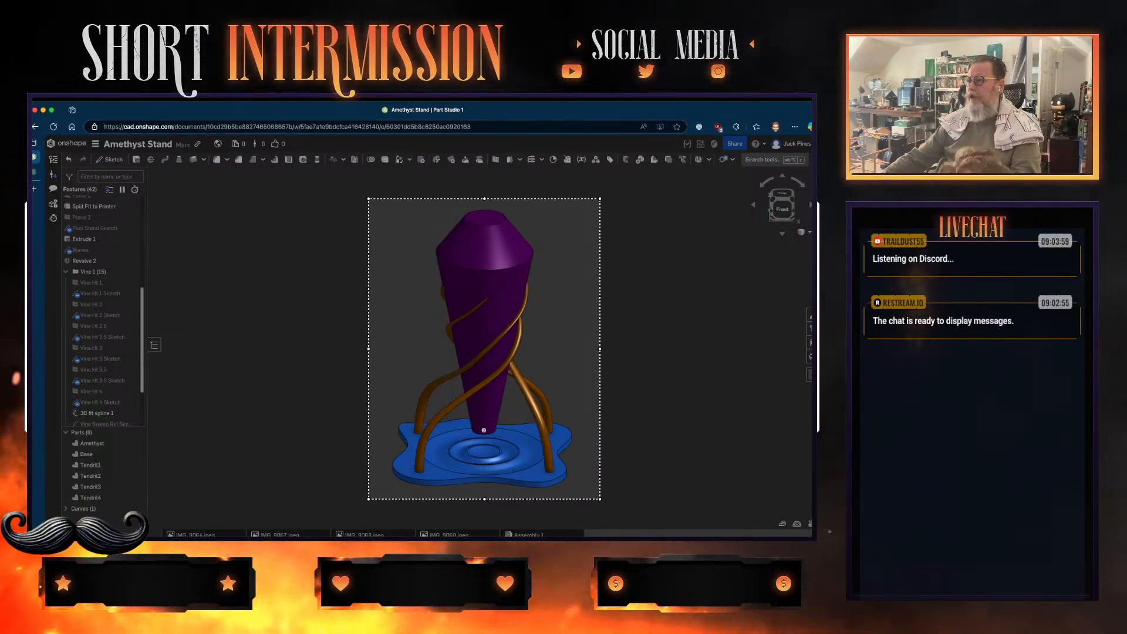
pyautogui.press('super+c')
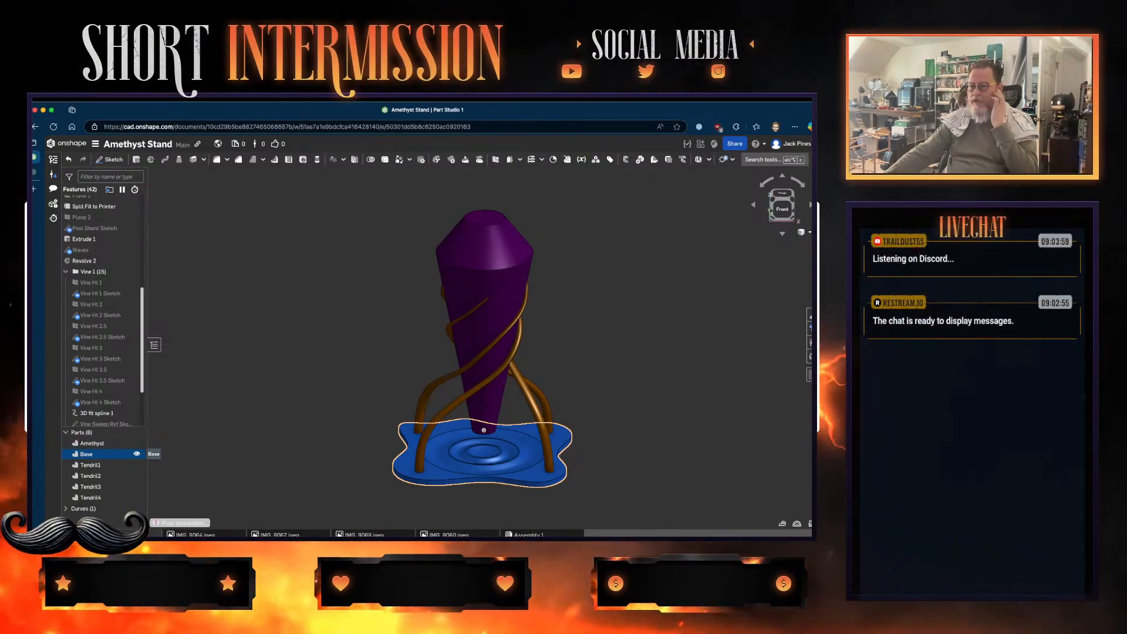
pyautogui.rightClick(100, 454)
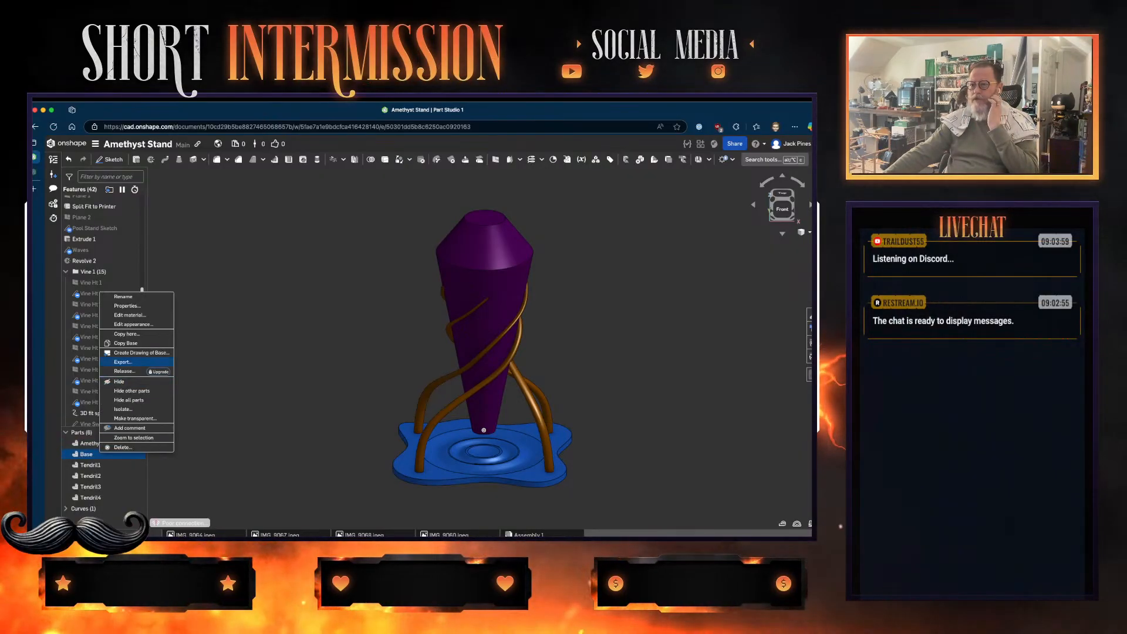
pyautogui.click(122, 362)
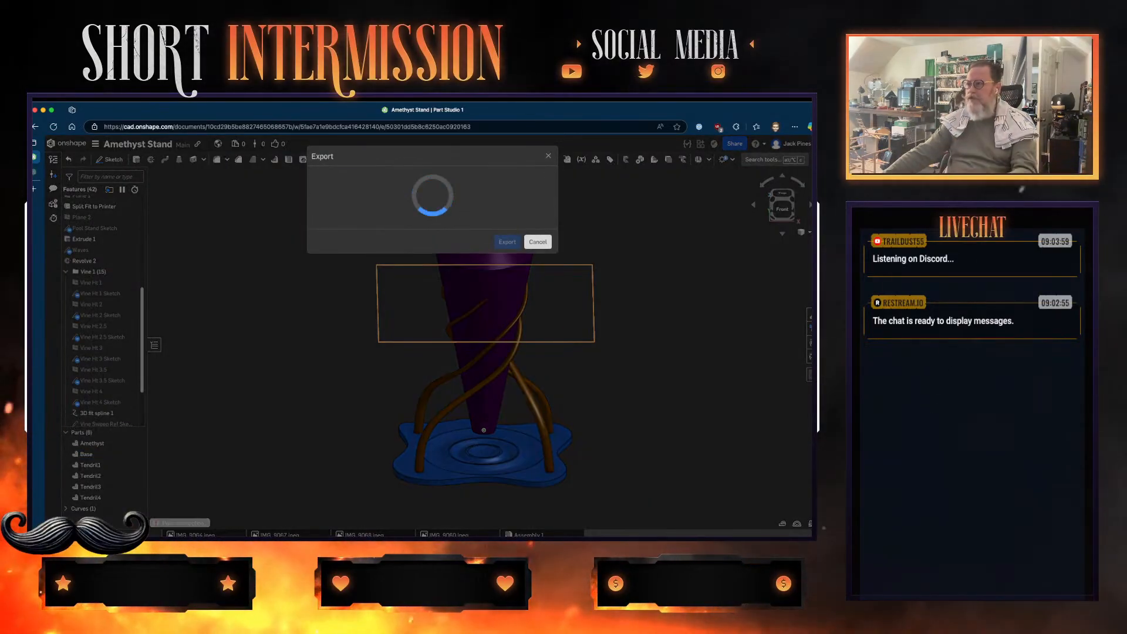
pyautogui.click(507, 318)
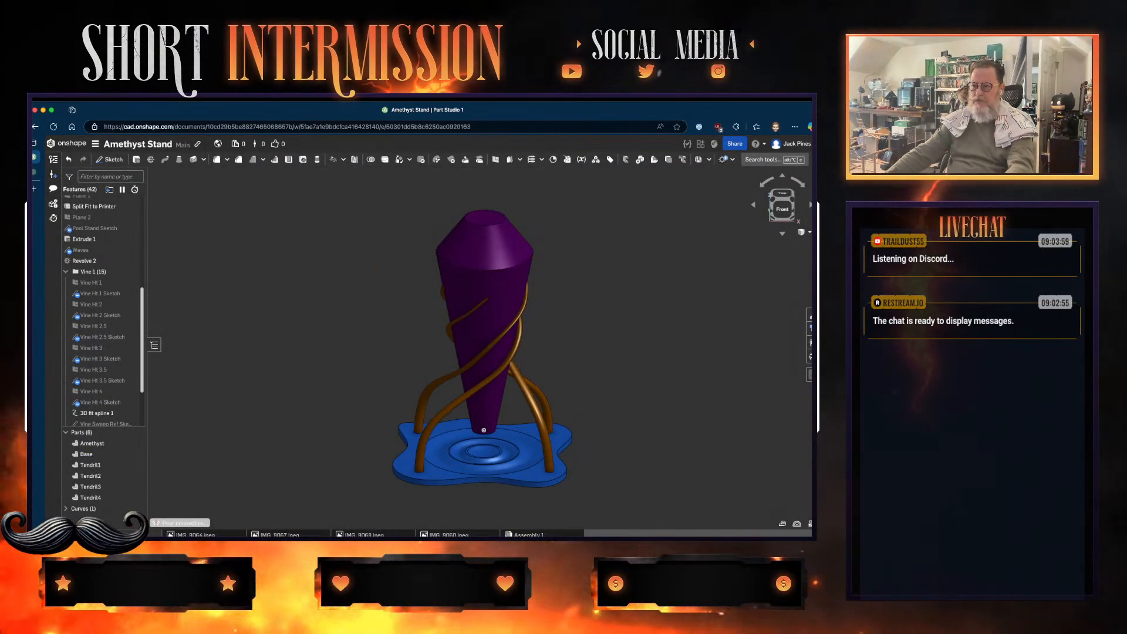
# - Export the Amethyst, Base and four Tendril parts together as one Fine-resolution 3MF named Amethyst Stand, without splitting unique parts into individual files
pyautogui.click(101, 443)
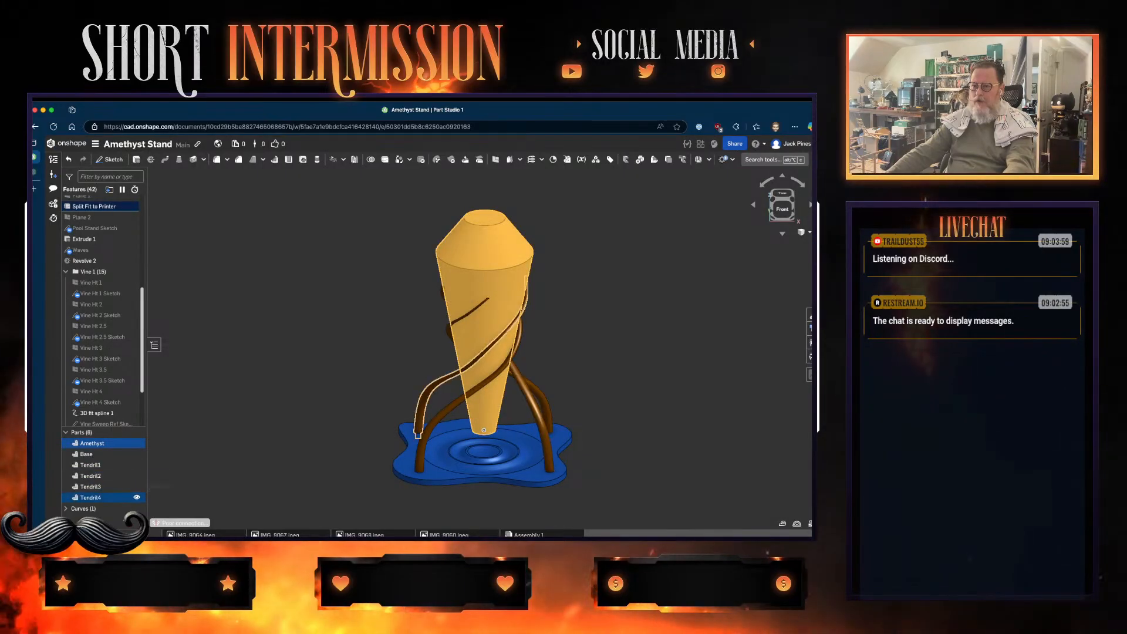
pyautogui.keyDown('shift'); pyautogui.click(94, 498); pyautogui.keyUp('shift')
pyautogui.rightClick(100, 486)
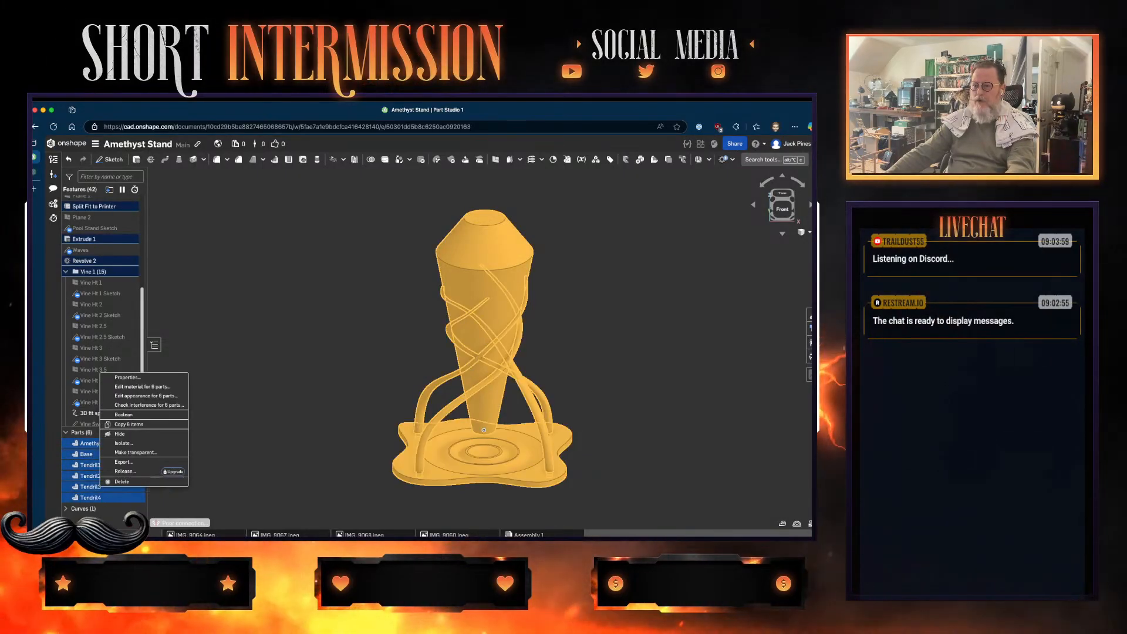
pyautogui.click(126, 462)
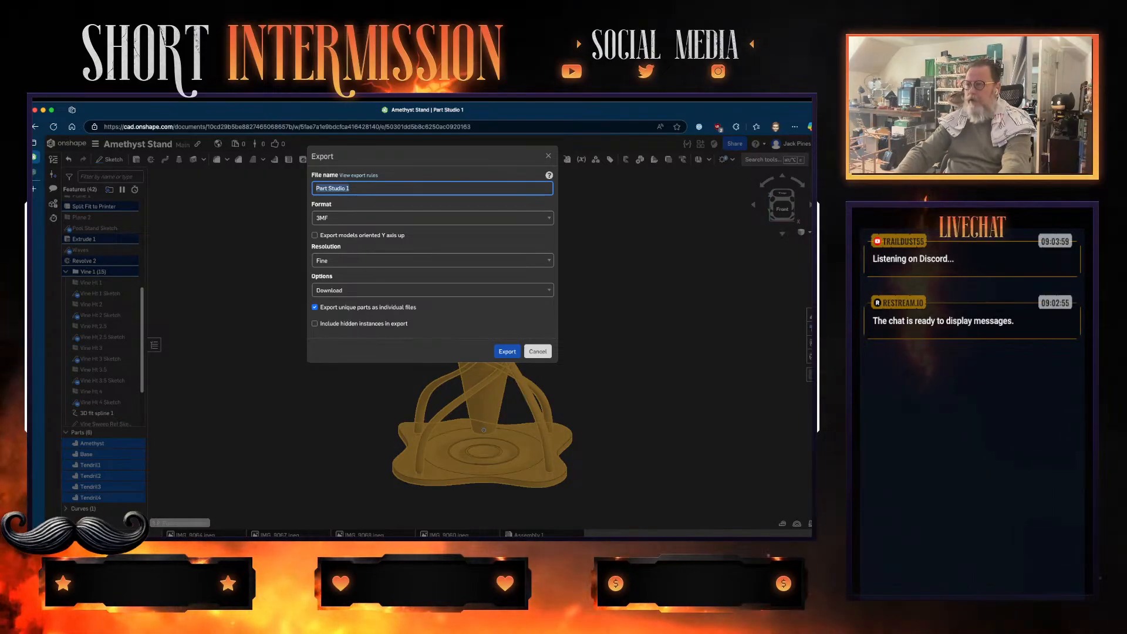
pyautogui.write('Amethys')
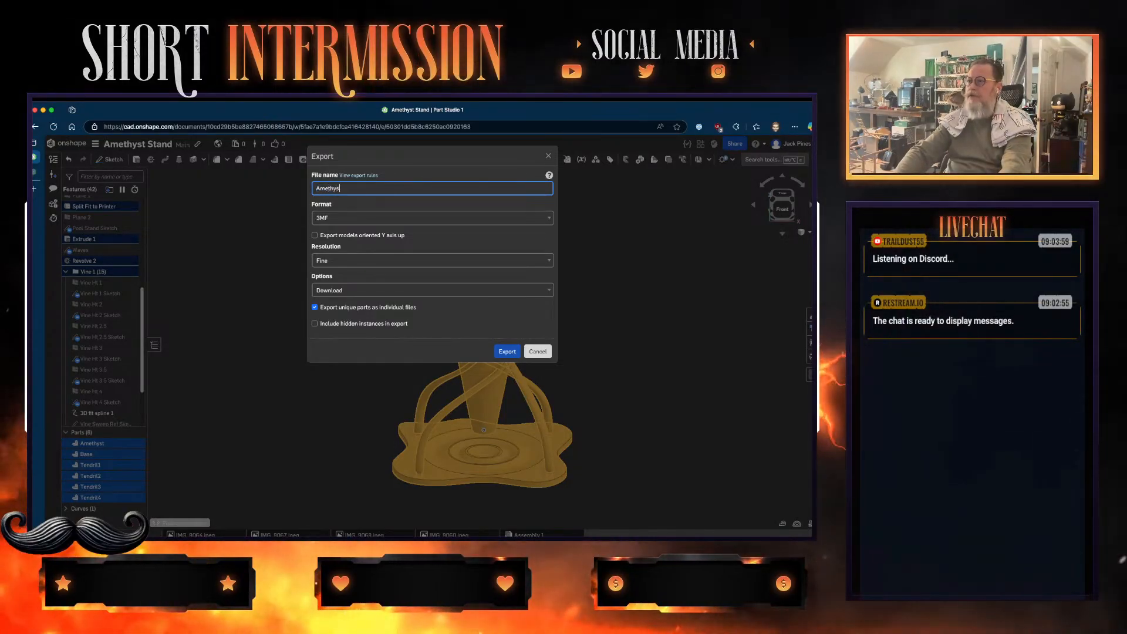
pyautogui.write('t Stand')
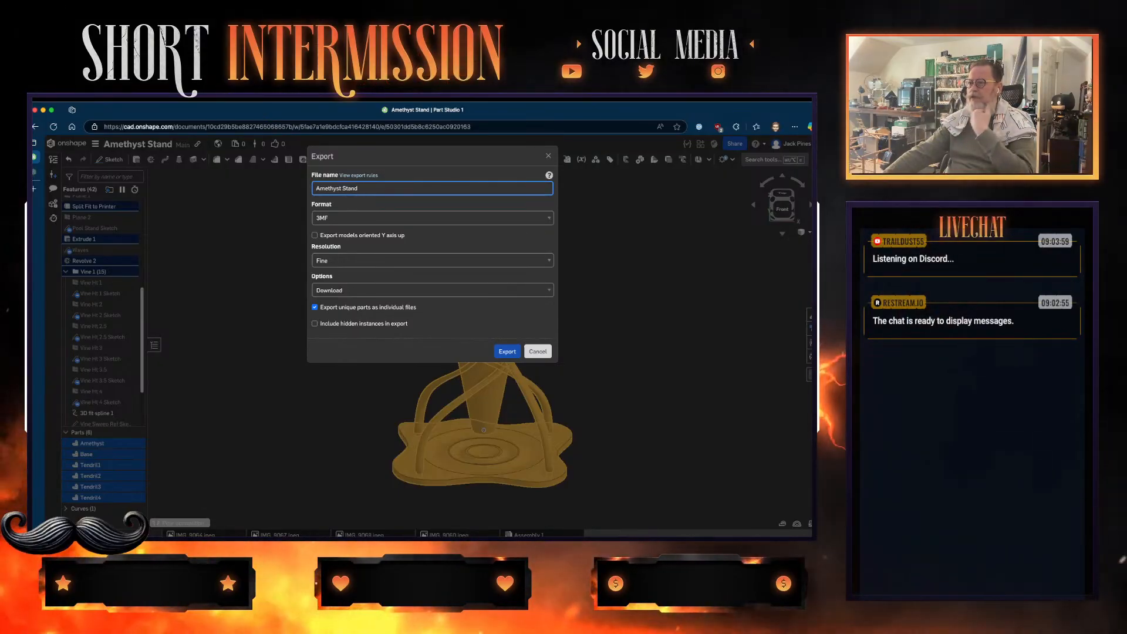
pyautogui.click(315, 307)
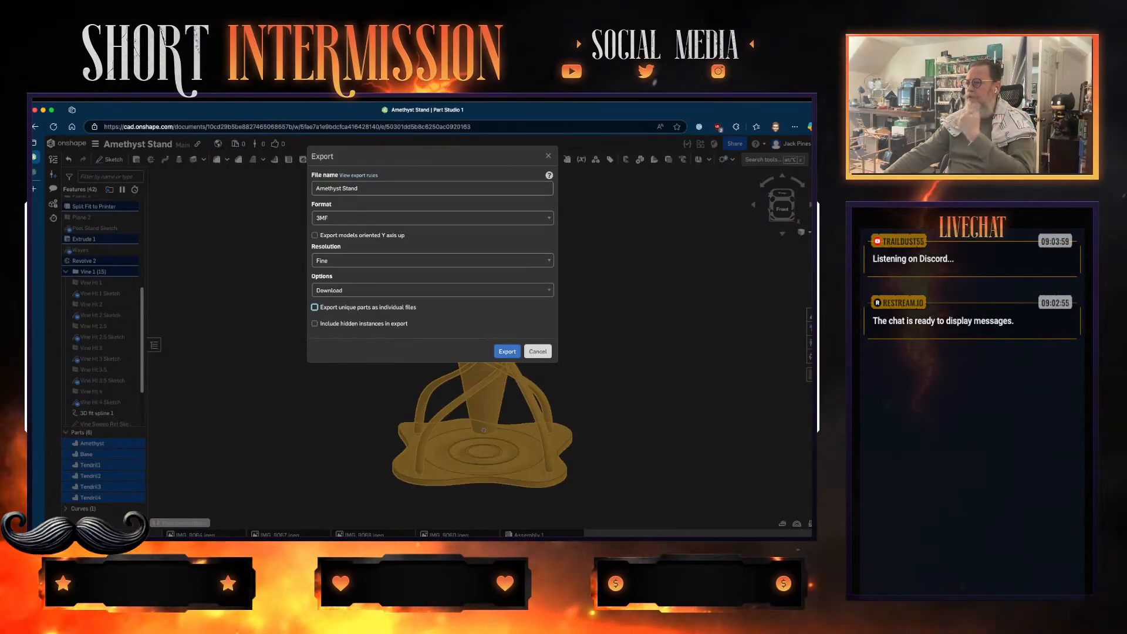
pyautogui.click(507, 351)
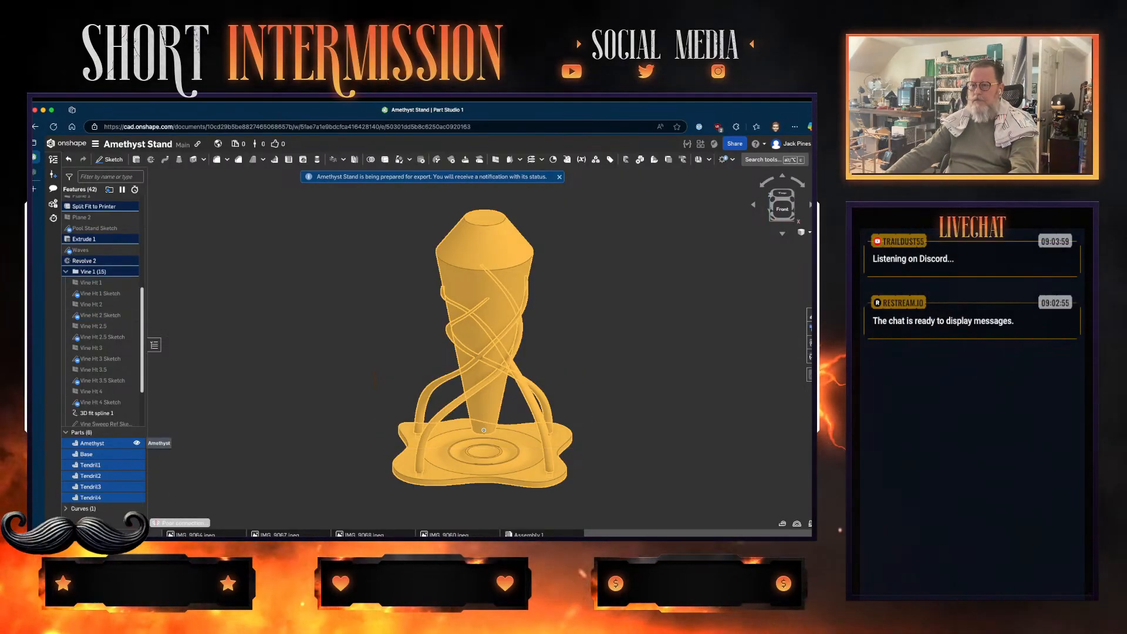
pyautogui.click(92, 443)
pyautogui.press('space')
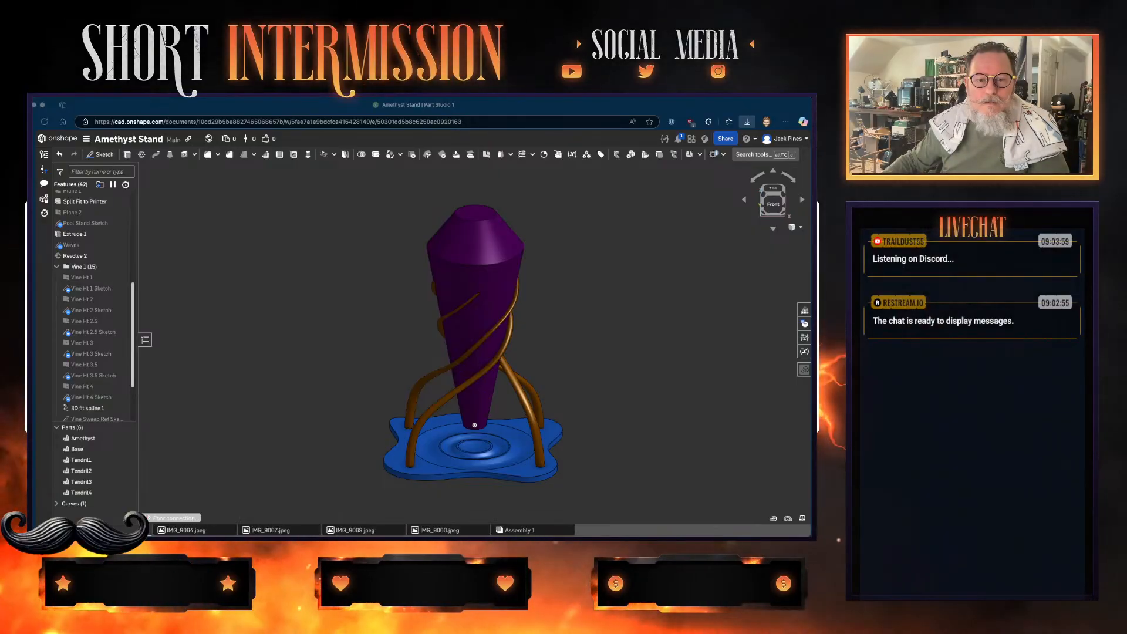
# - Switch to Bambu Studio and load the exported Amethyst Stand file as a single object with multiple parts
pyautogui.press('super+Tab')
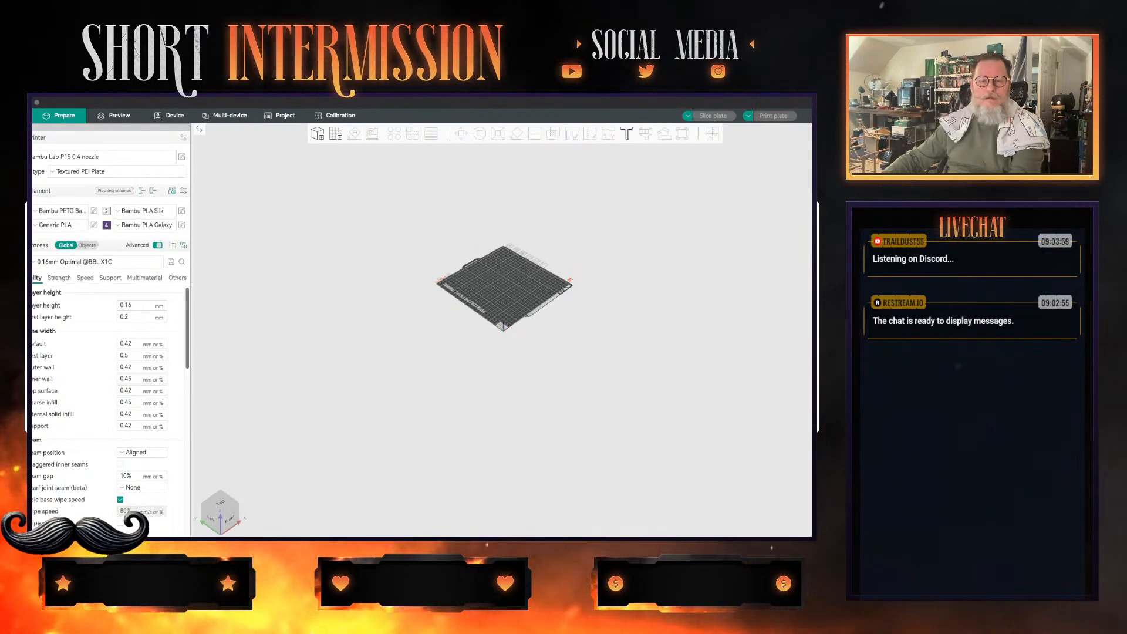
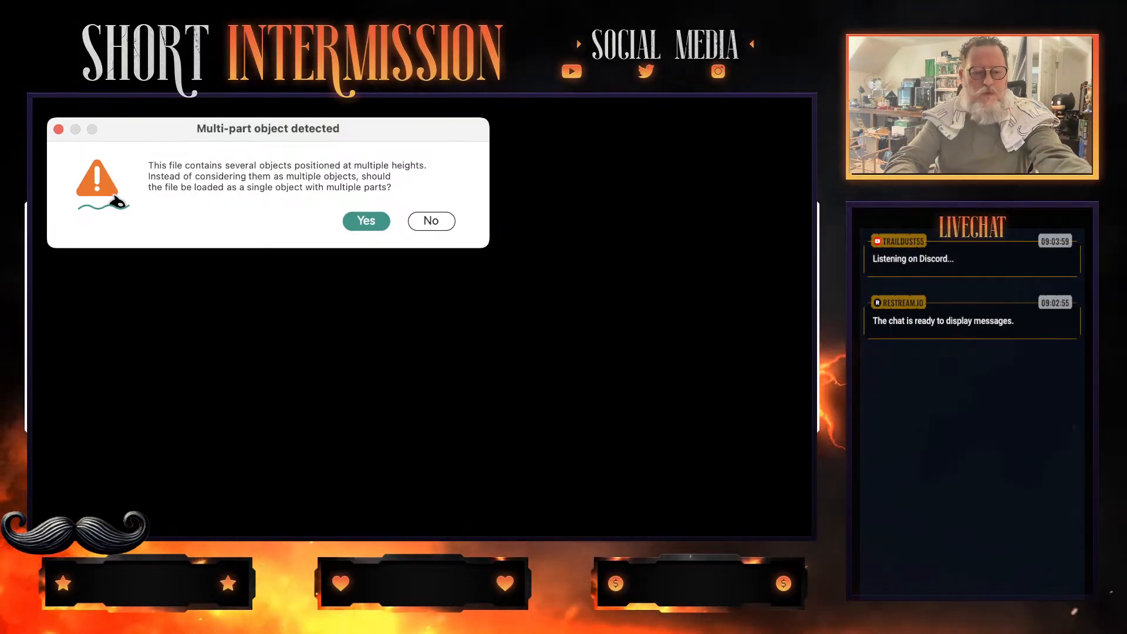
pyautogui.press('Return')
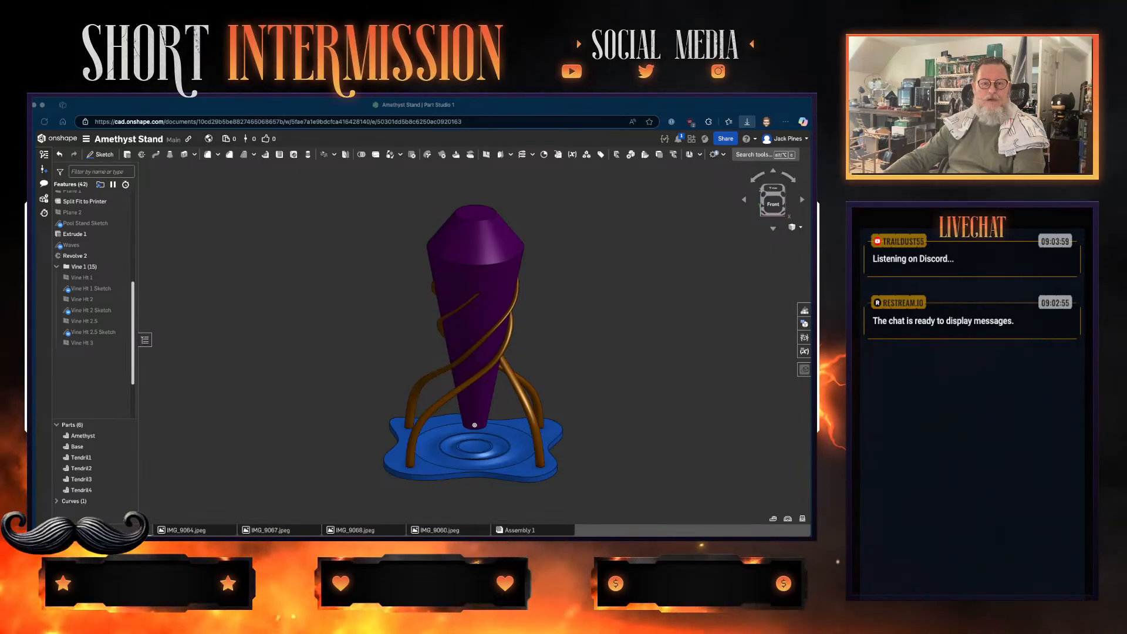
pyautogui.press('super+Tab')
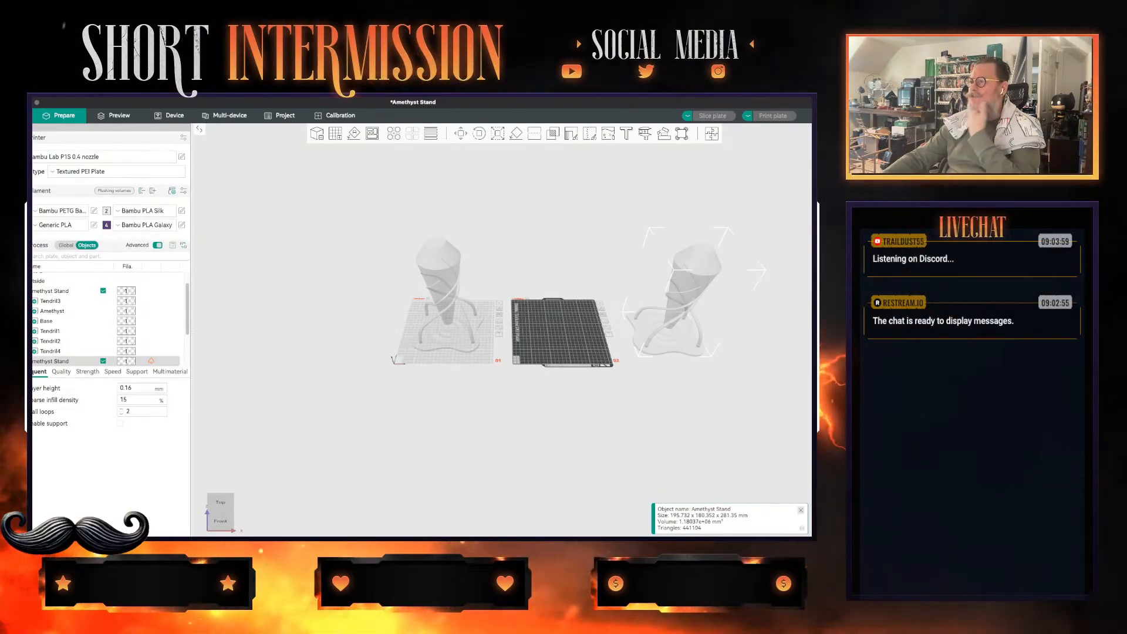
# - Delete the second build plate, keeping plate 01
pyautogui.scroll(9, 502, 328)
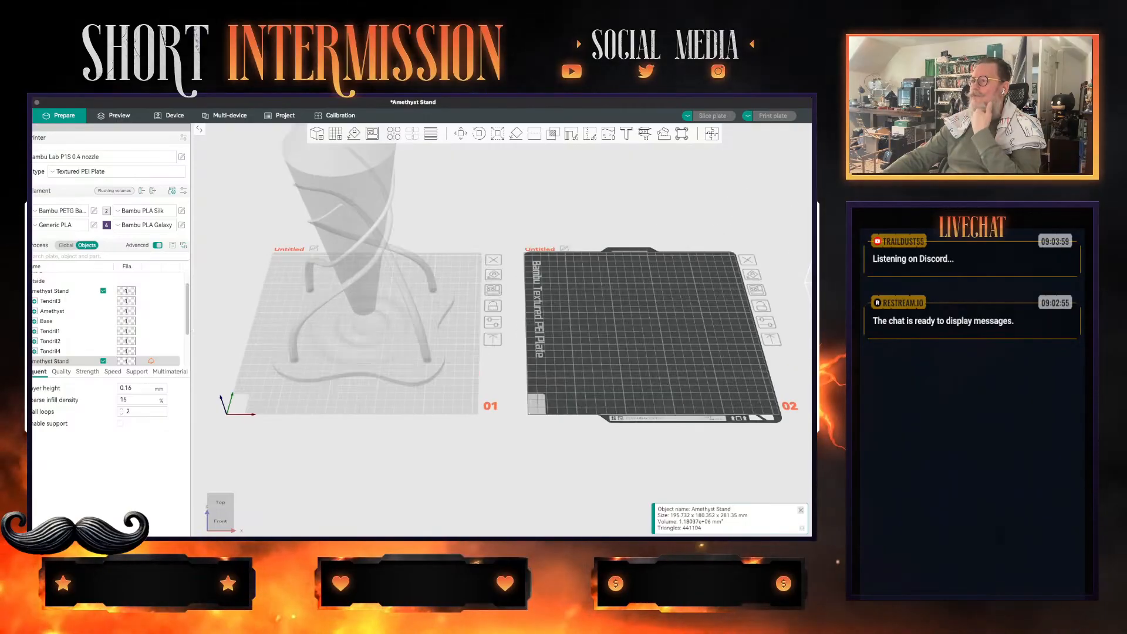
pyautogui.scroll(-3, 503, 329)
pyautogui.scroll(-1, 502, 329)
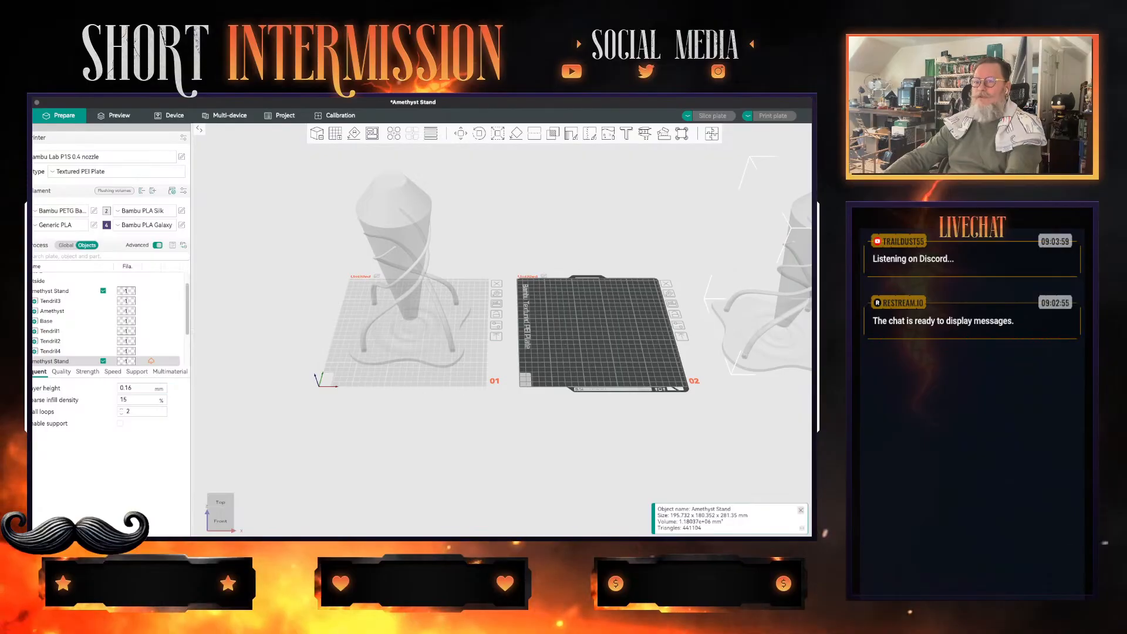
pyautogui.scroll(-2, 109, 319)
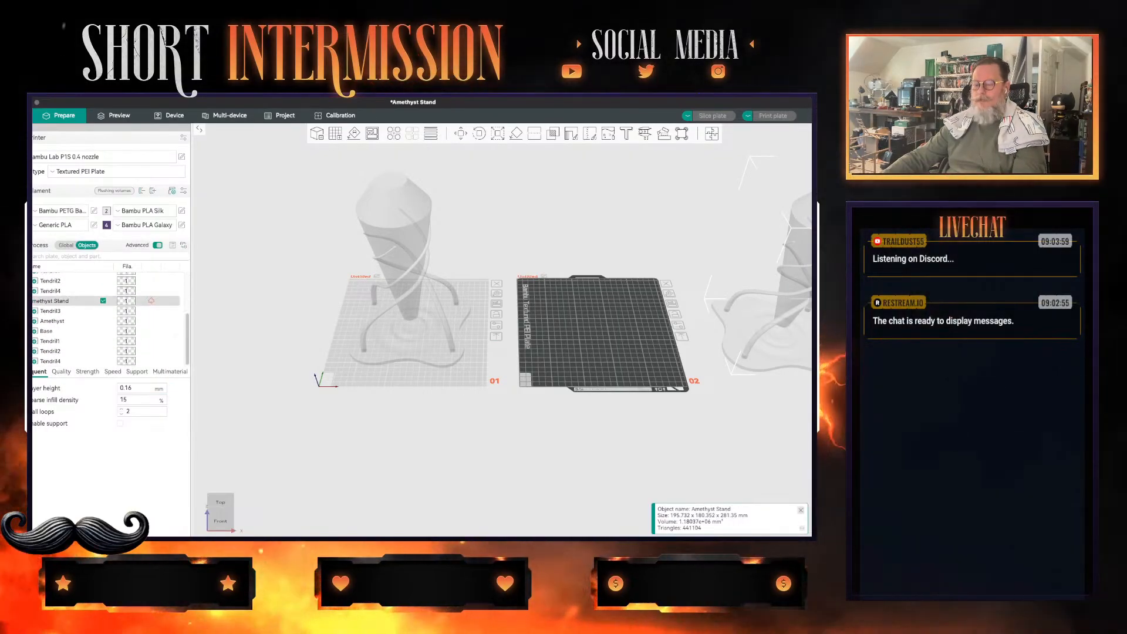
pyautogui.press('super+Tab')
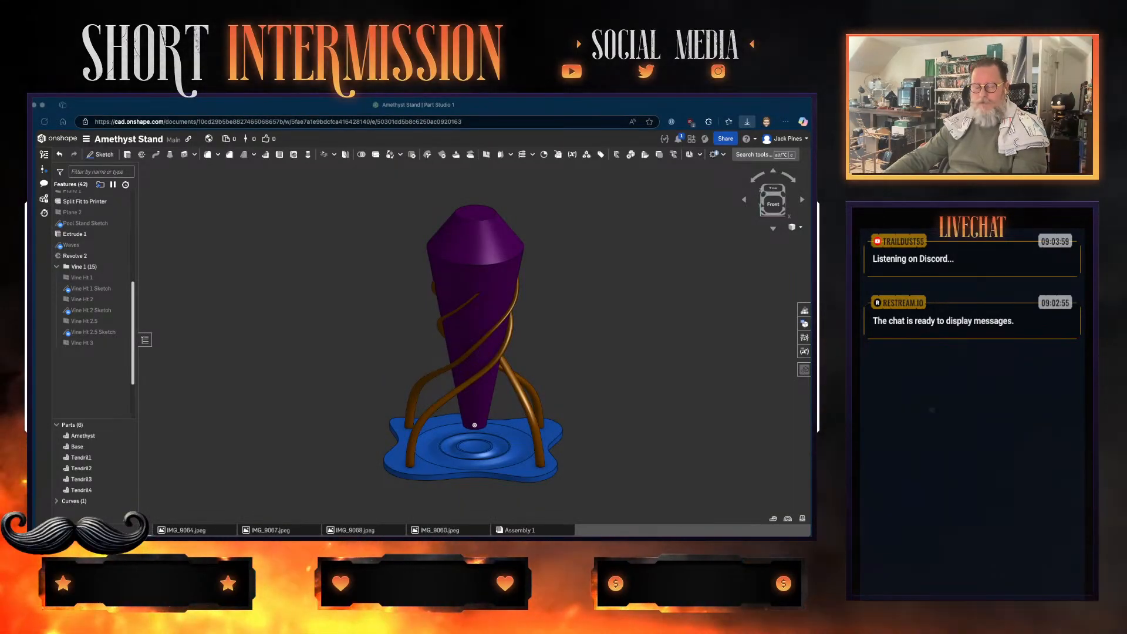
pyautogui.press('super+Tab')
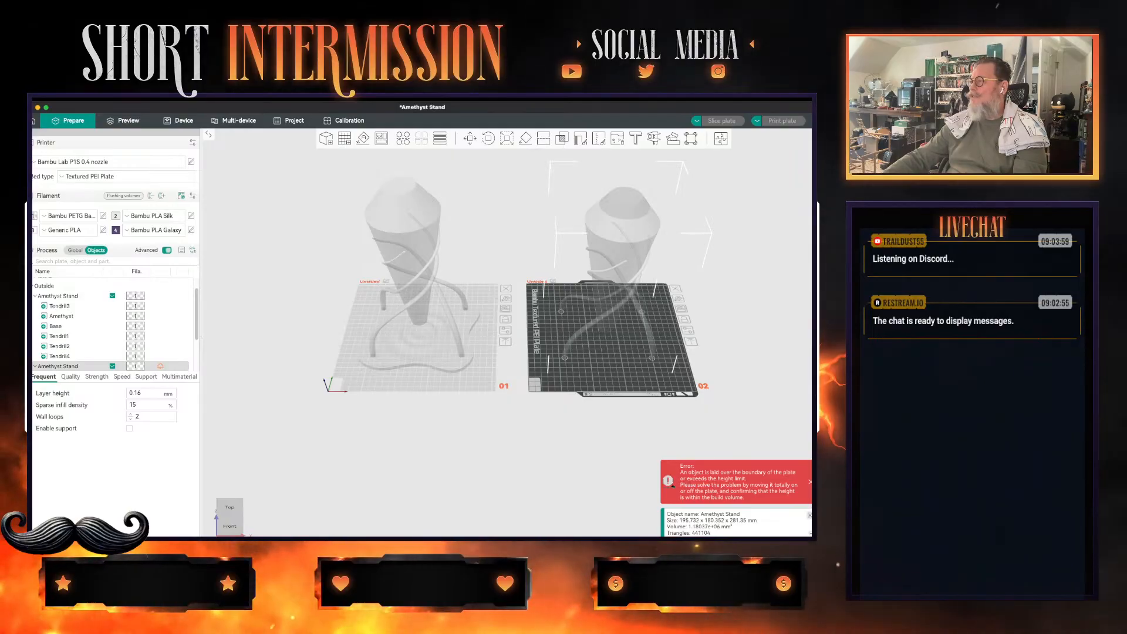
pyautogui.click(675, 289)
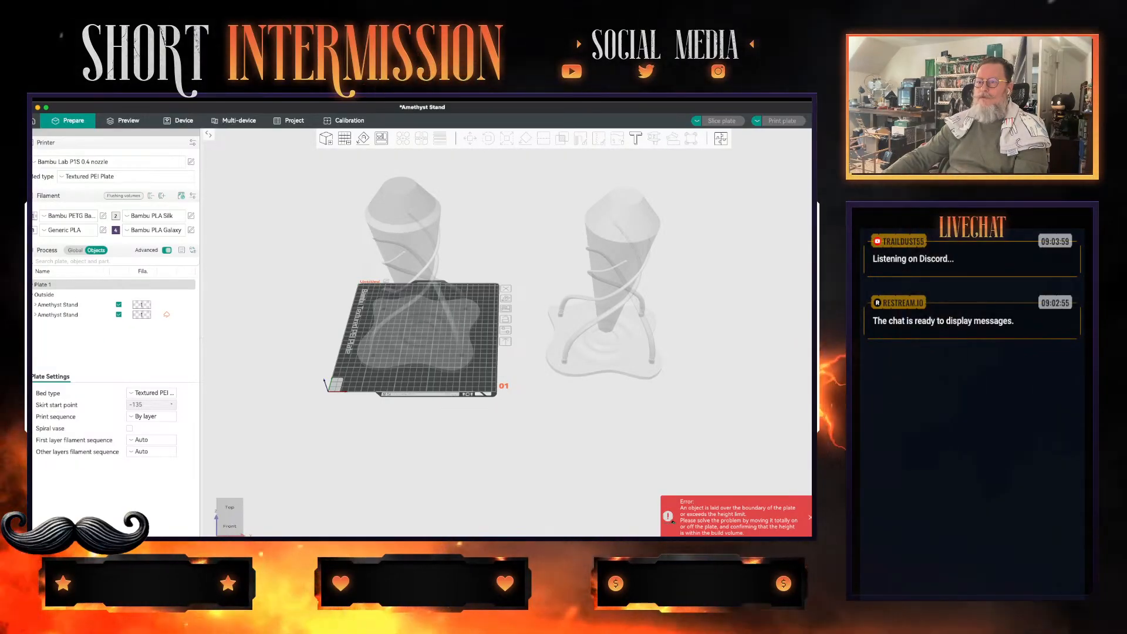
# - Separate the Amethyst Stand on plate 1 into individual Tendril, Amethyst and Base objects
pyautogui.click(57, 305)
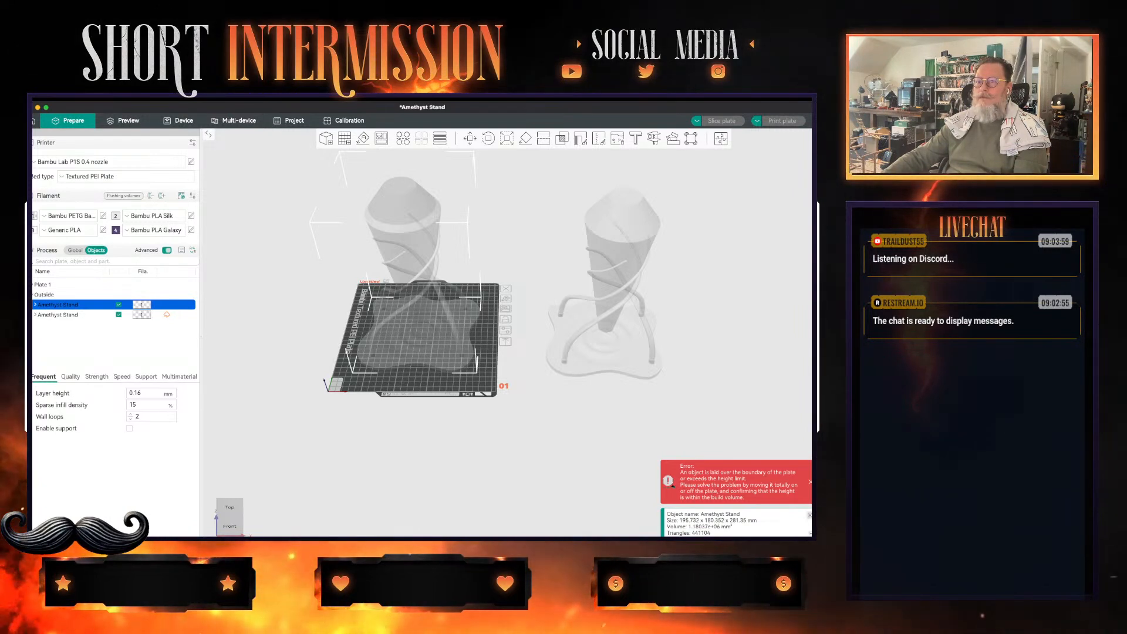
pyautogui.press('Right')
pyautogui.press('Down')
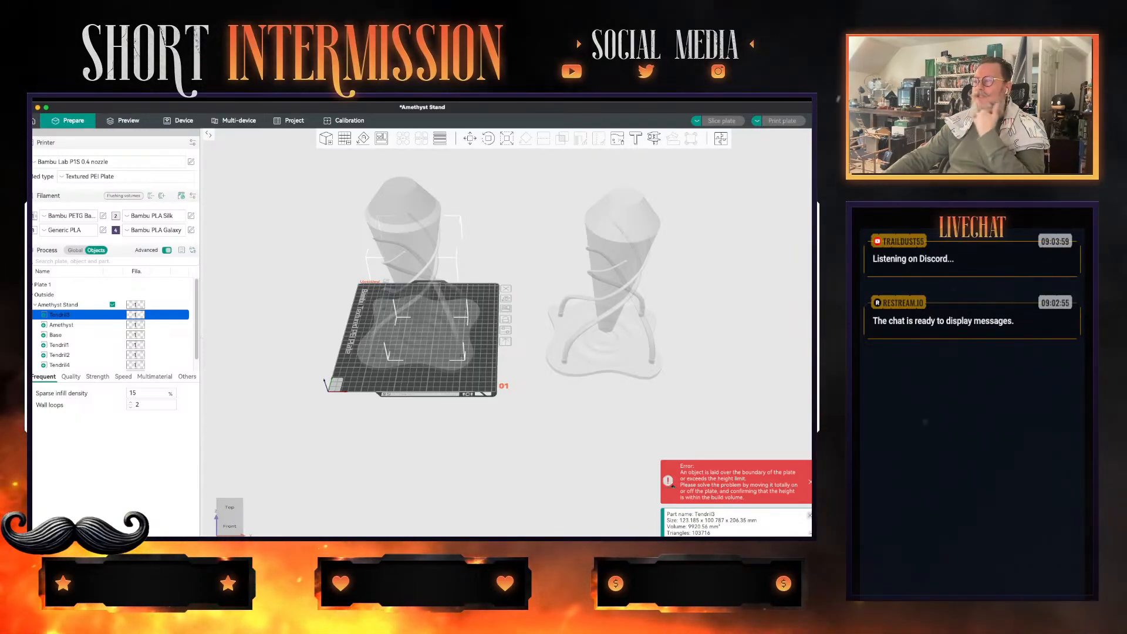
pyautogui.press('super+z')
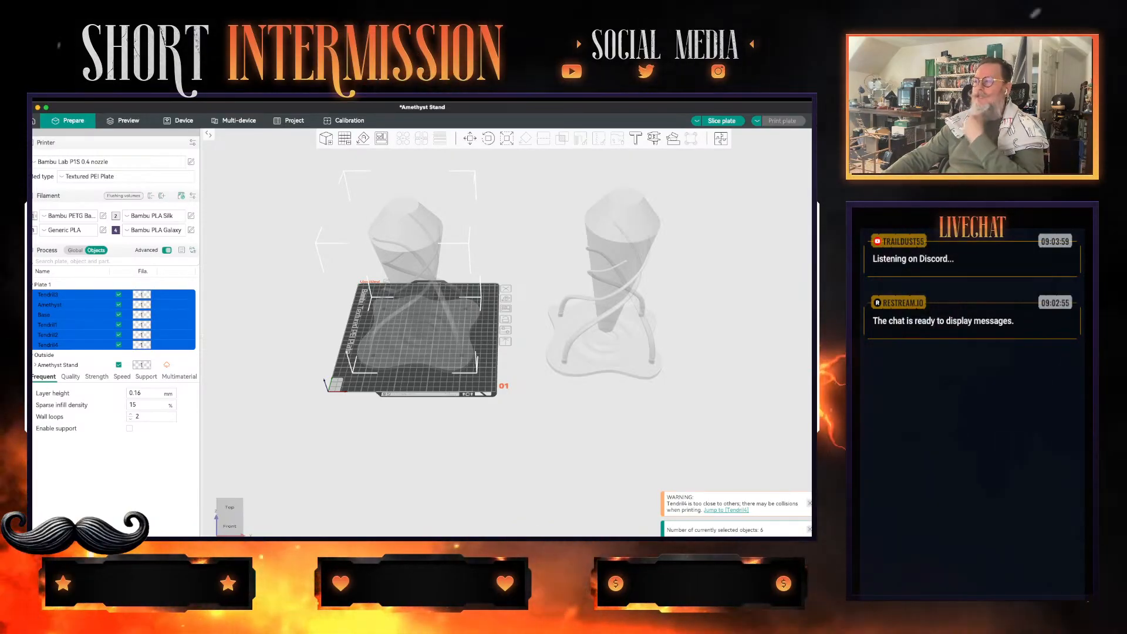
pyautogui.click(42, 284)
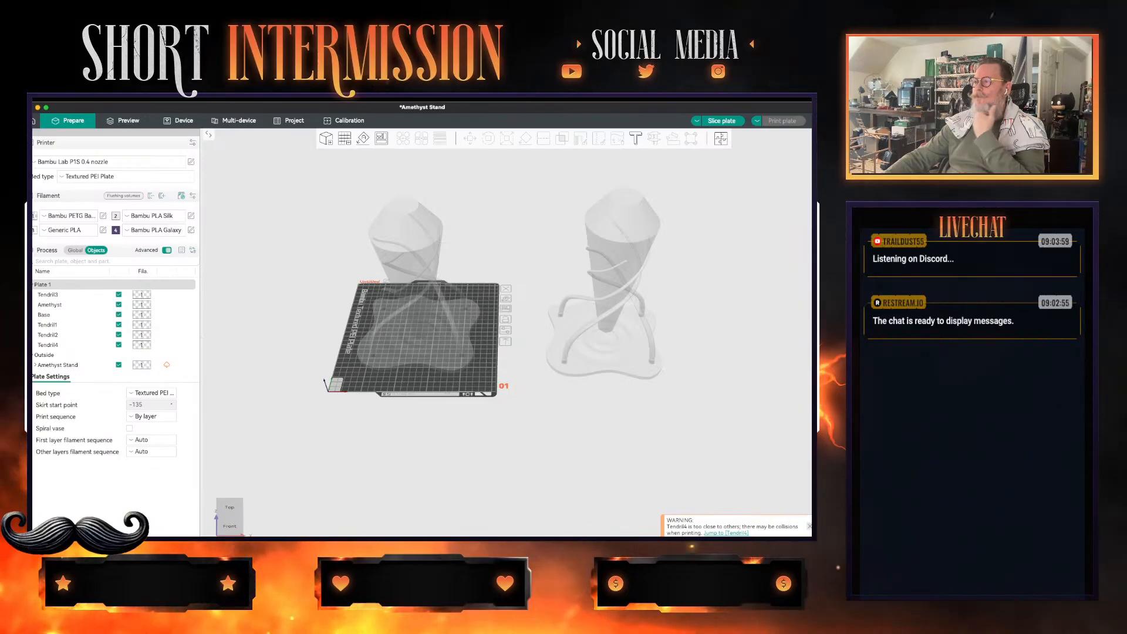
pyautogui.click(48, 294)
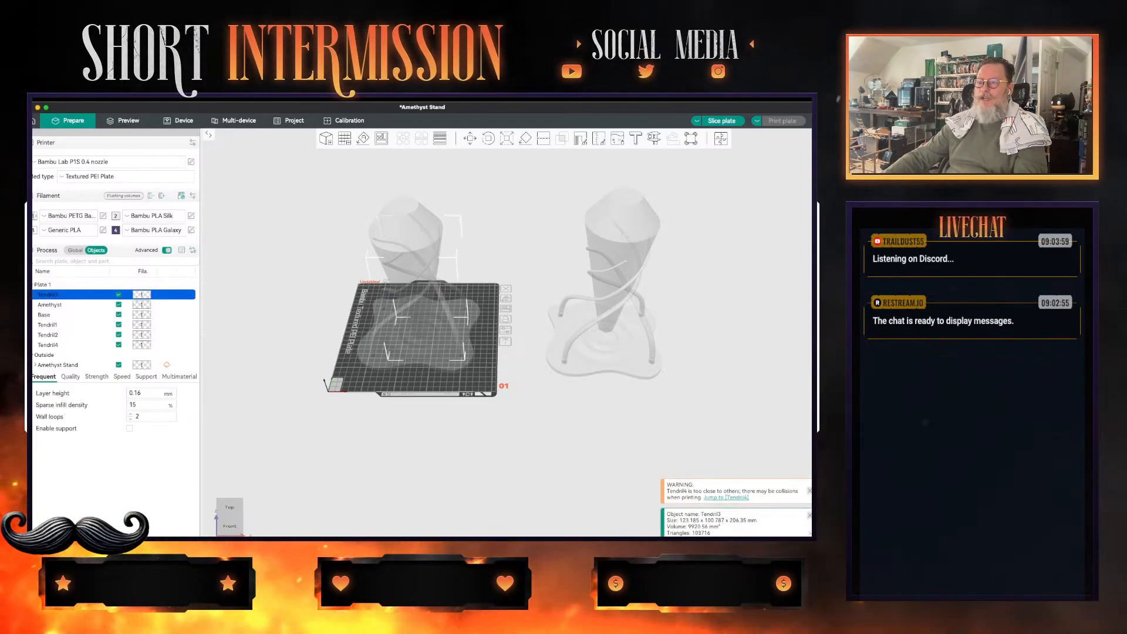
pyautogui.keyDown('shift'); pyautogui.click(48, 344); pyautogui.keyUp('shift')
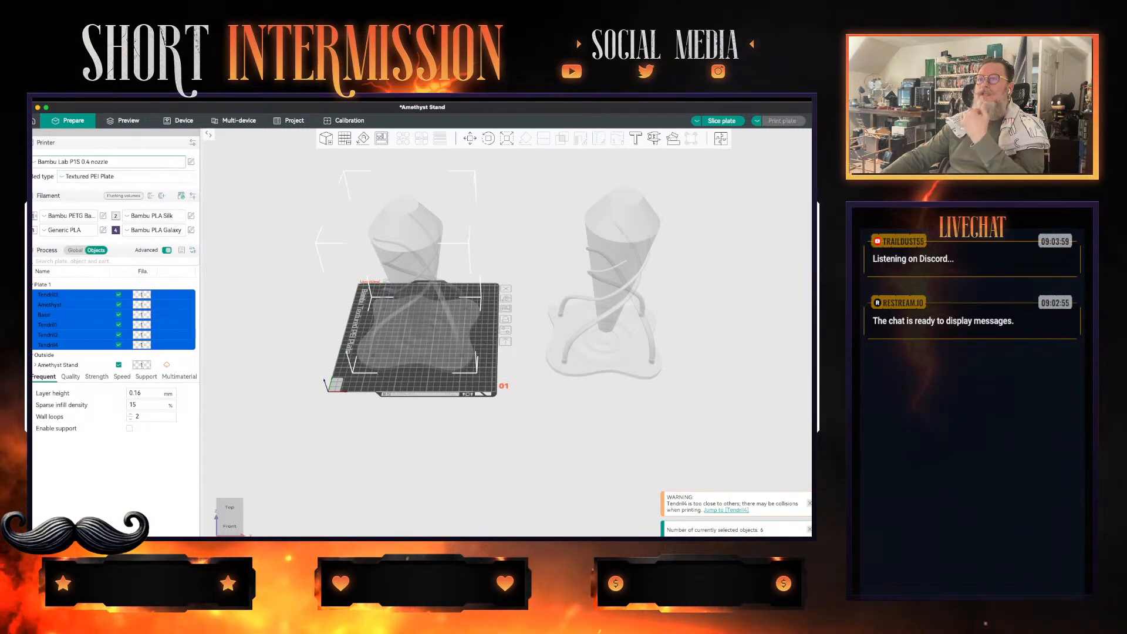
pyautogui.click(108, 162)
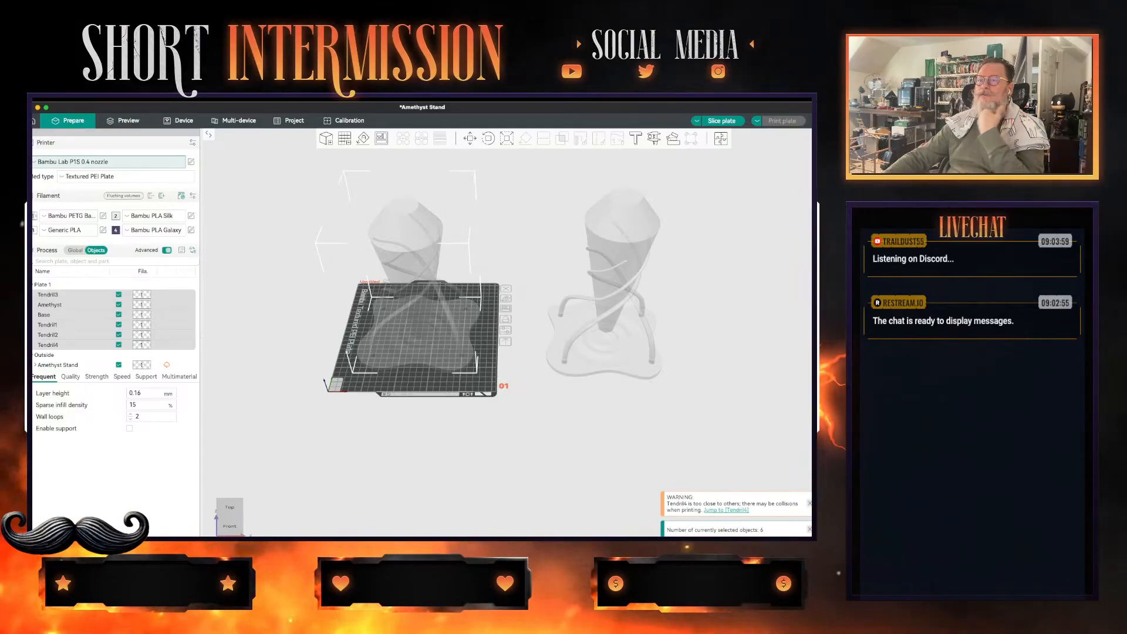
pyautogui.click(142, 294)
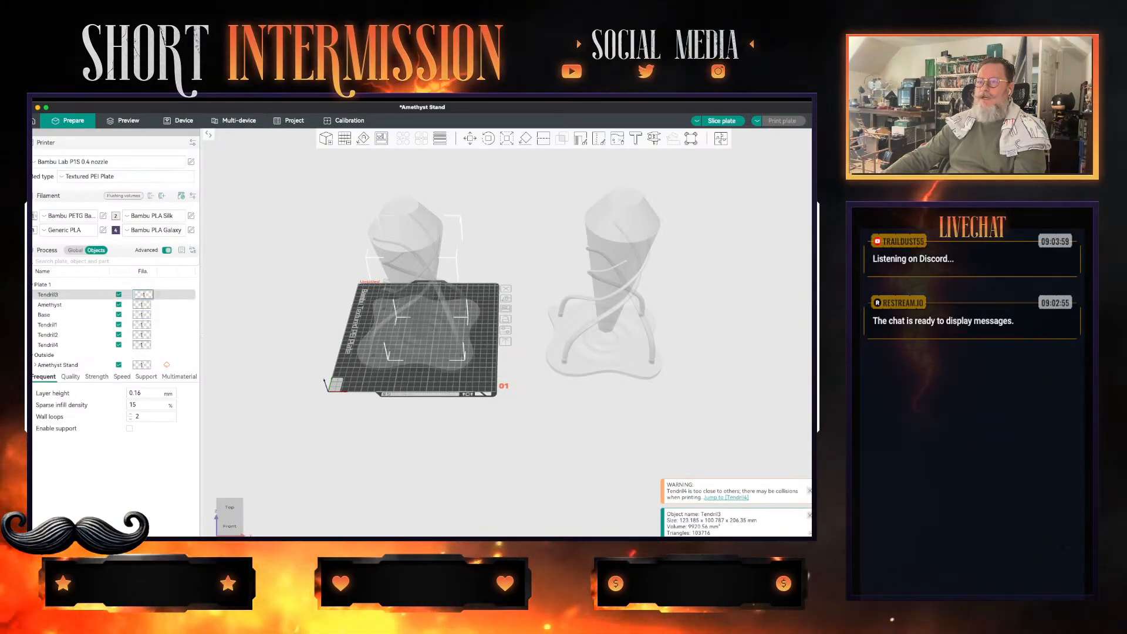
# - Assign filament 4, the dark purple Bambu PLA Galaxy, to the Amethyst object on plate 1
pyautogui.click(50, 305)
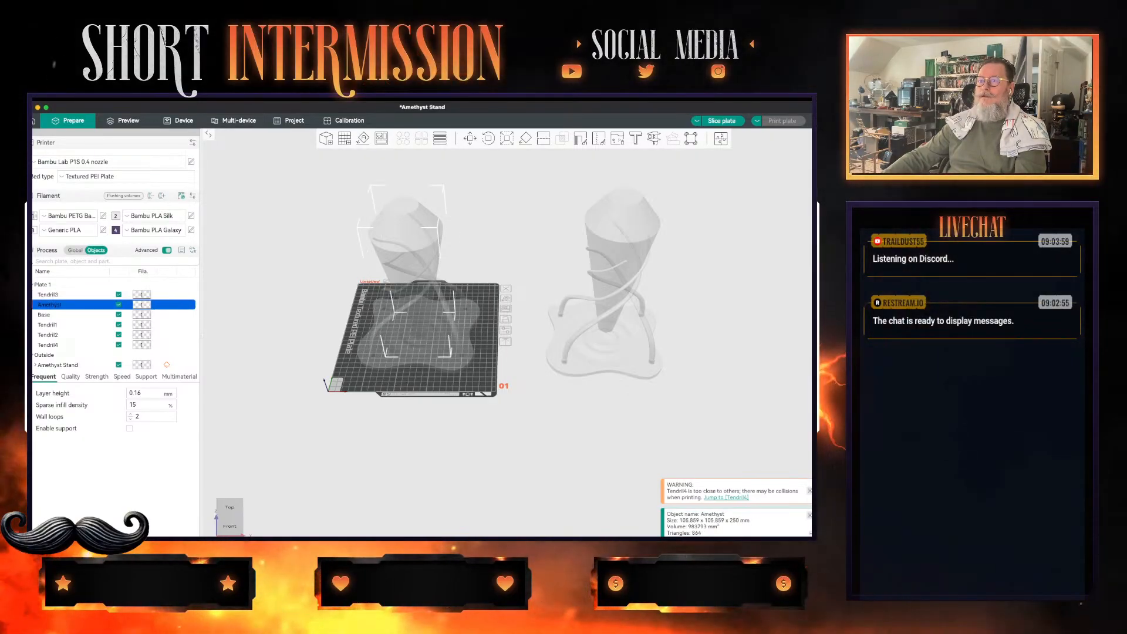
pyautogui.click(142, 304)
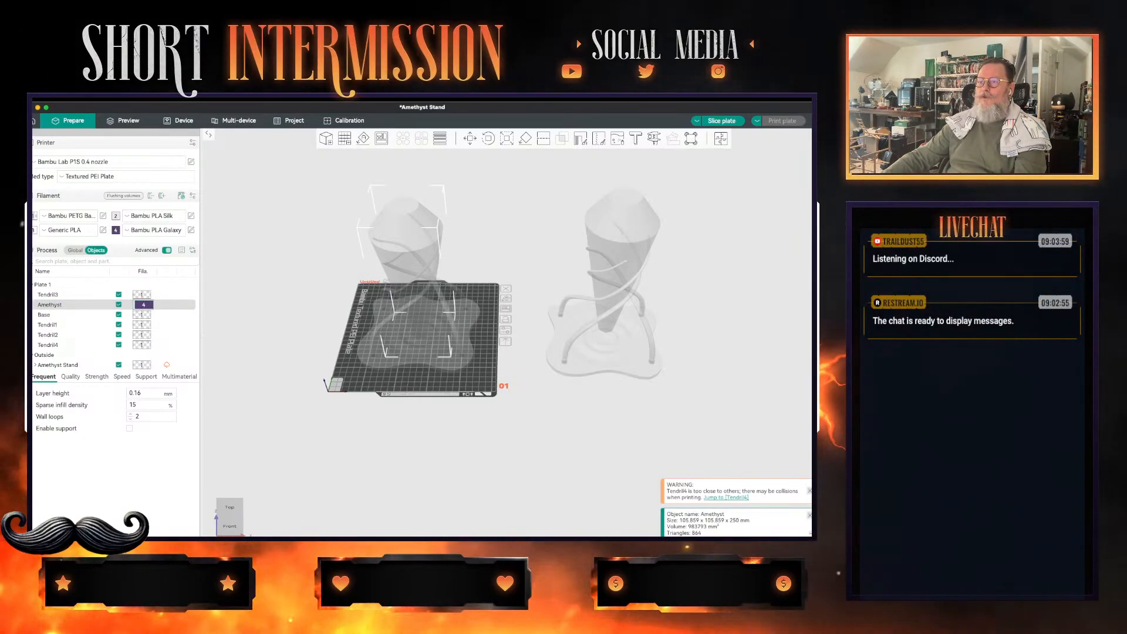
pyautogui.click(48, 324)
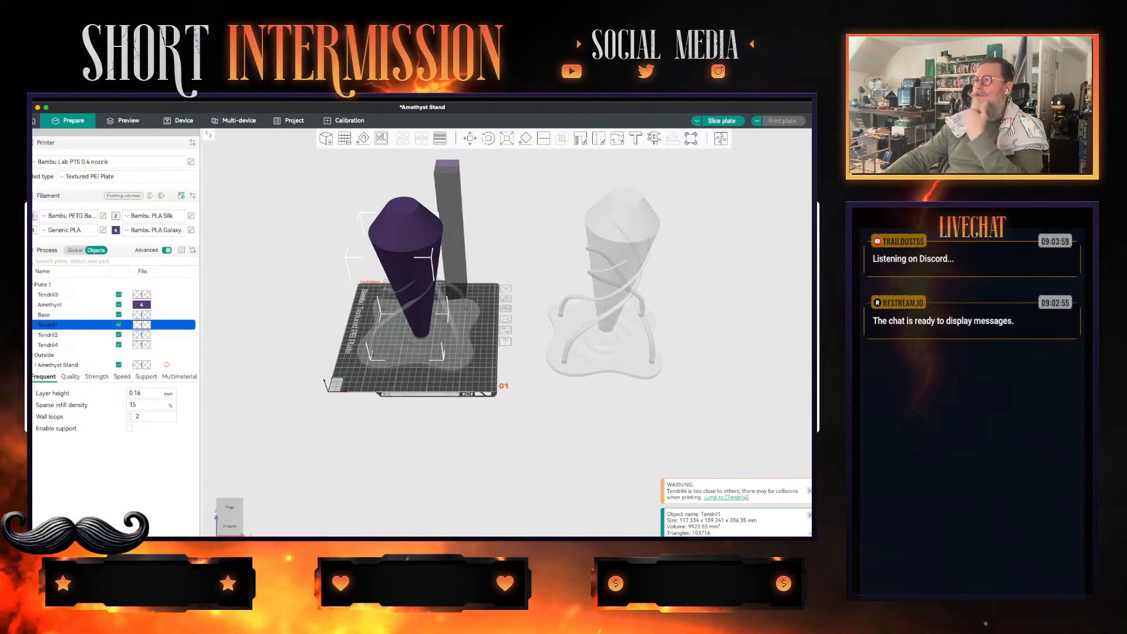
# - Add a second build plate and move the Amethyst object from plate 1 onto it
pyautogui.click(344, 139)
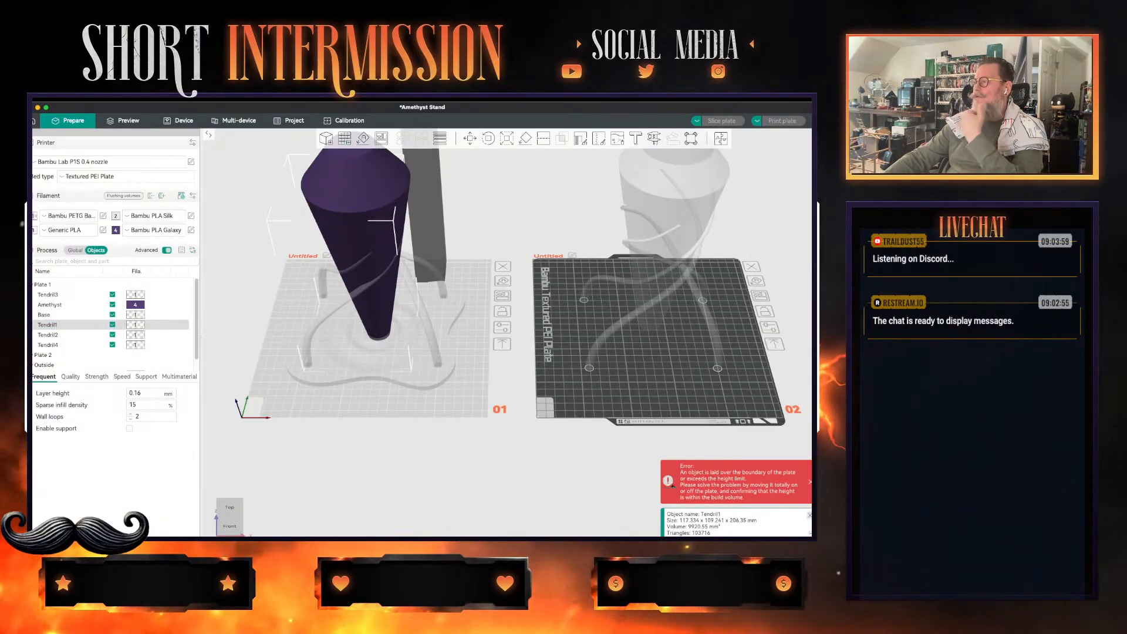
pyautogui.click(674, 194)
pyautogui.moveTo(648, 332); pyautogui.dragTo(517, 193)
pyautogui.moveTo(364, 246); pyautogui.dragTo(660, 280)
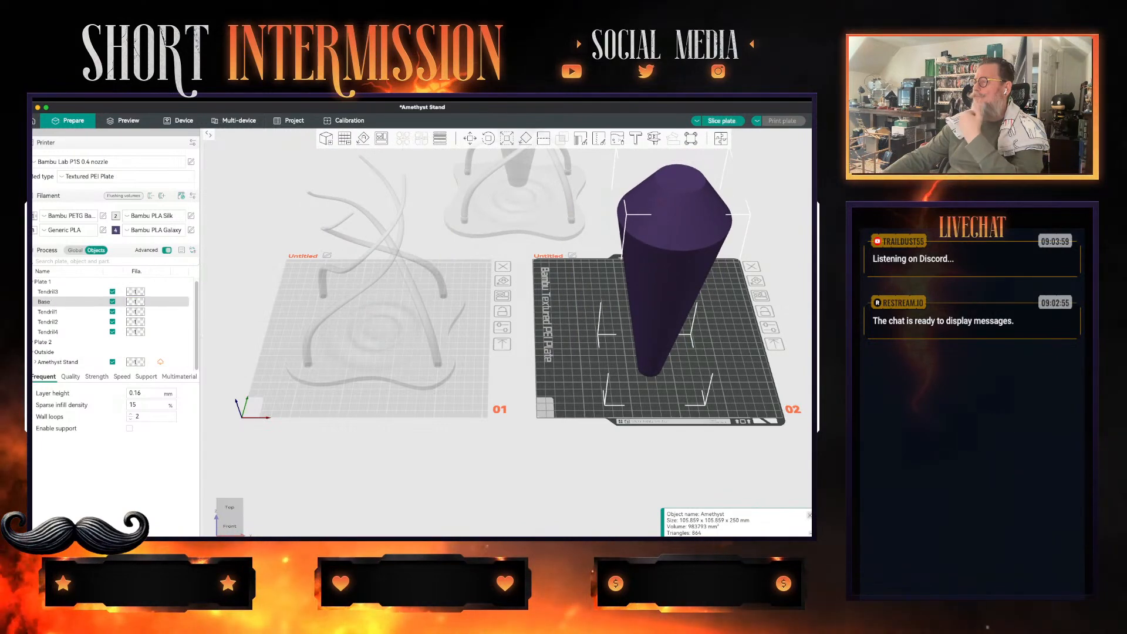
# - Flip the Amethyst upside down by laying it on the small flat face at its wide end
pyautogui.press('r')
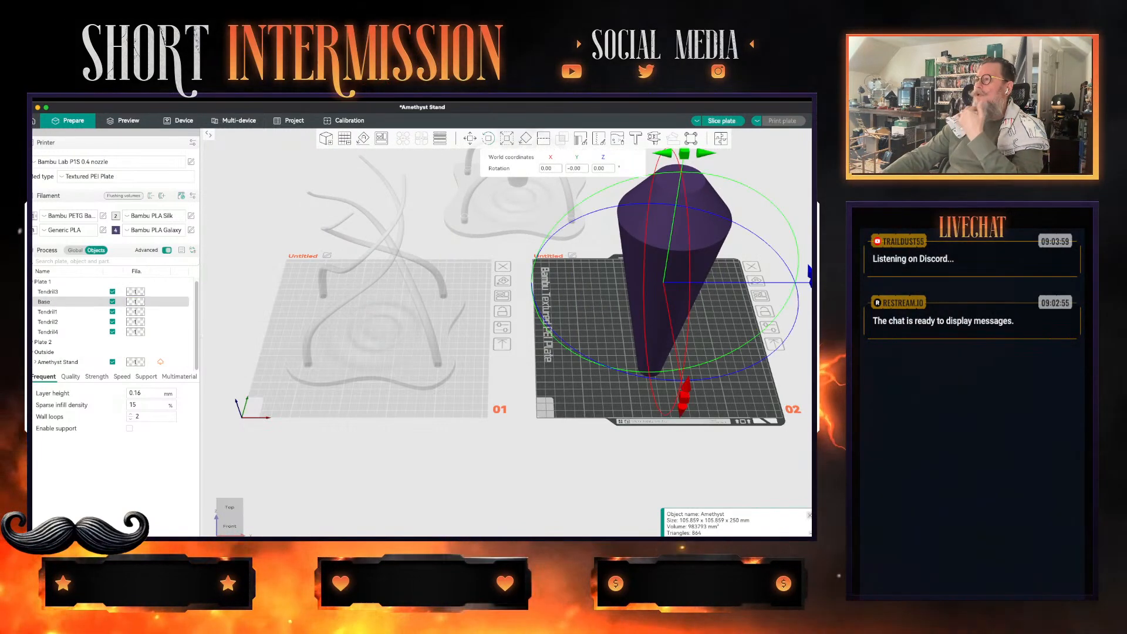
pyautogui.click(488, 138)
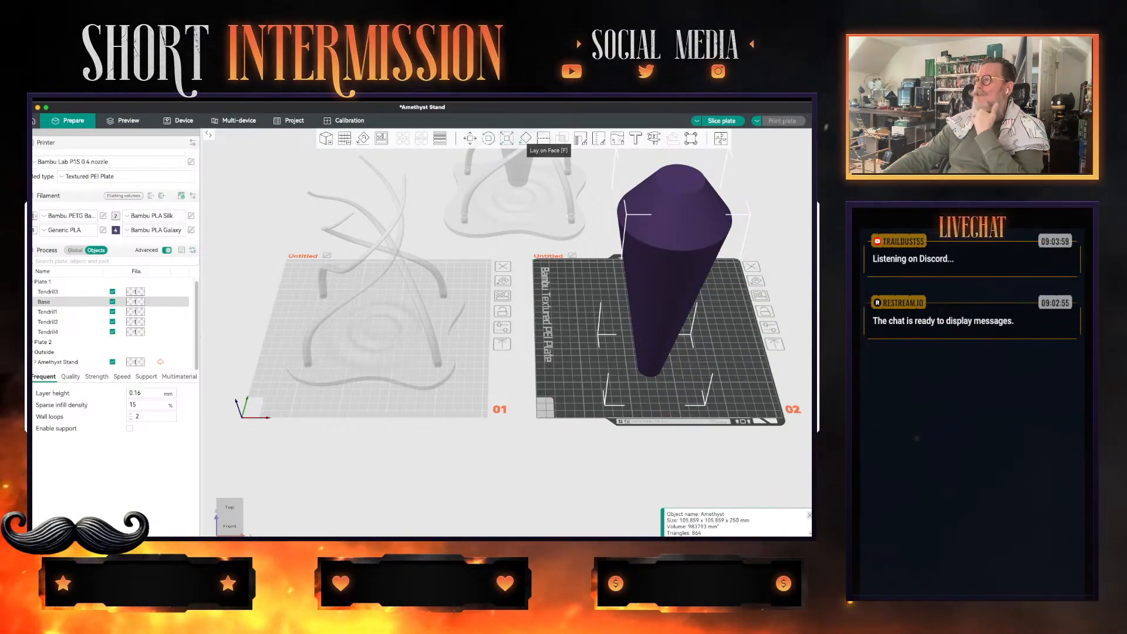
pyautogui.click(526, 138)
pyautogui.click(676, 185)
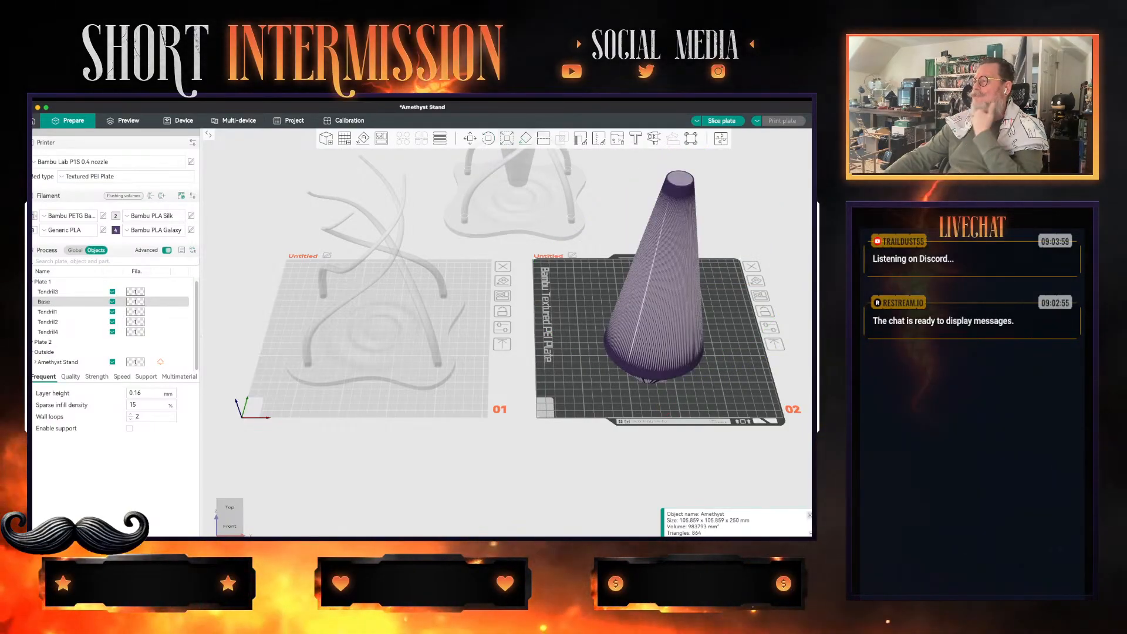
pyautogui.moveTo(669, 305); pyautogui.dragTo(671, 293, button='middle')
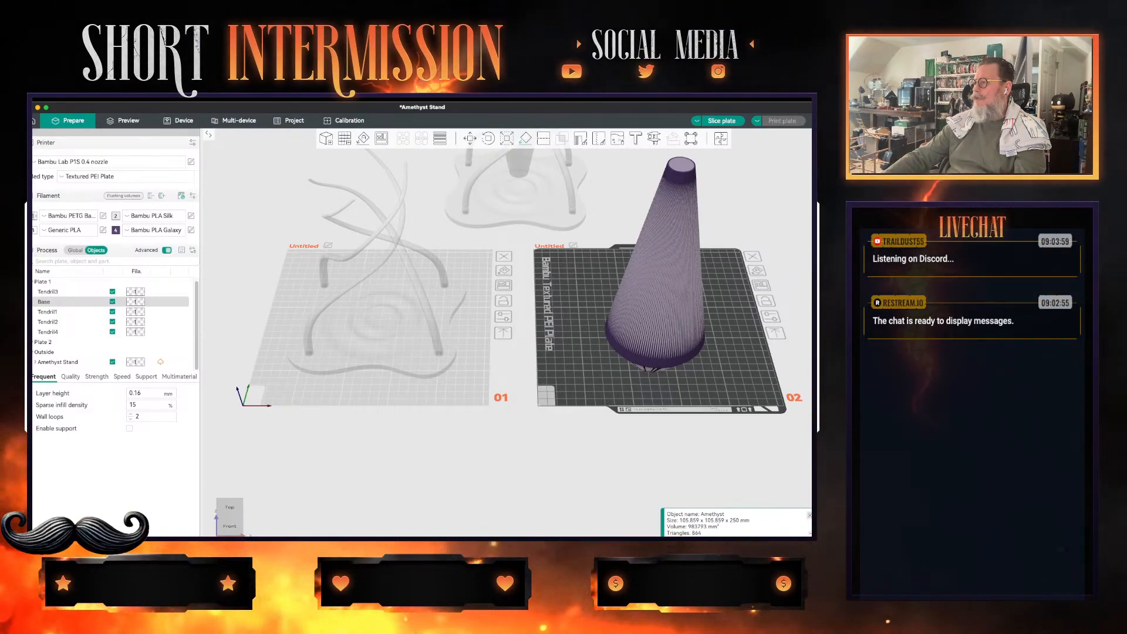
# - Auto-arrange plate 2 to centre the Amethyst on it, and add a third build plate
pyautogui.click(43, 342)
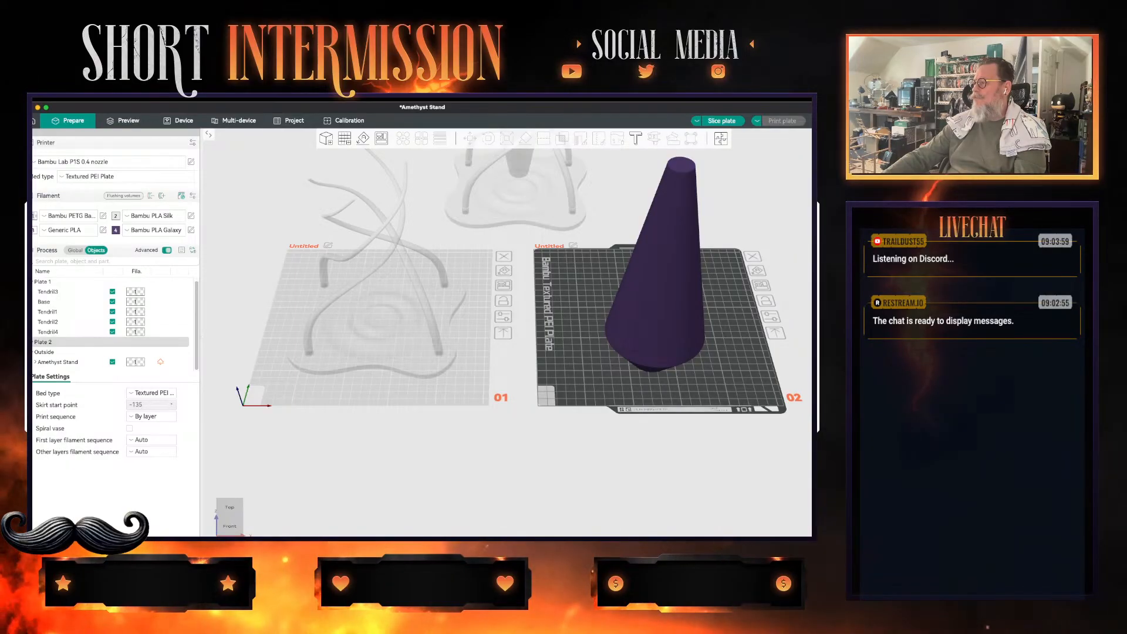
pyautogui.press('super+z')
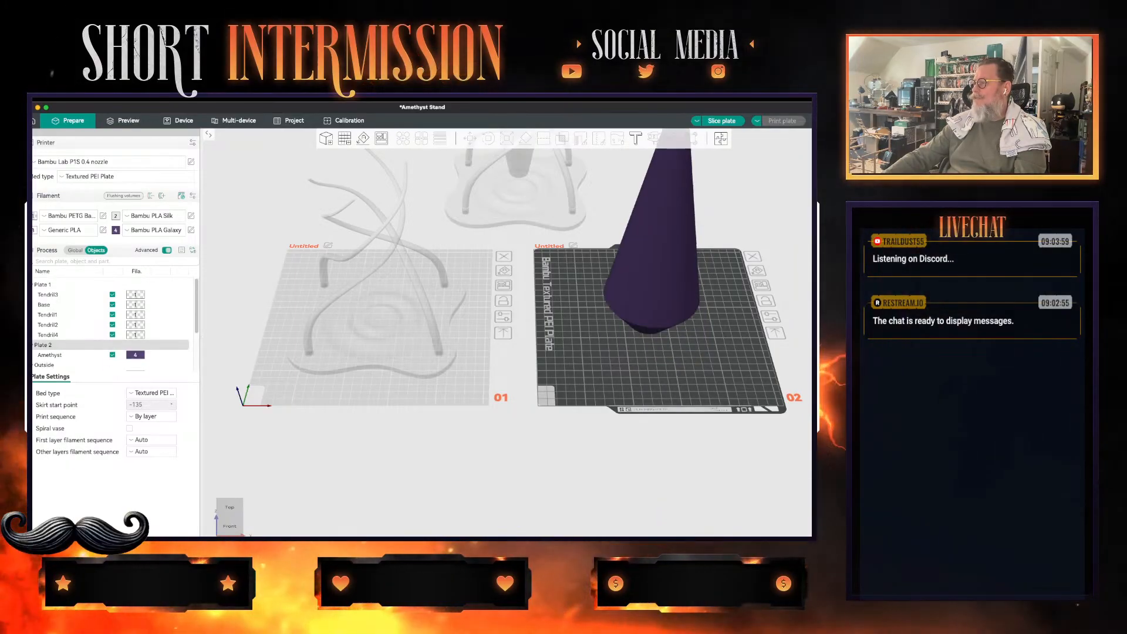
pyautogui.scroll(-3, 508, 333)
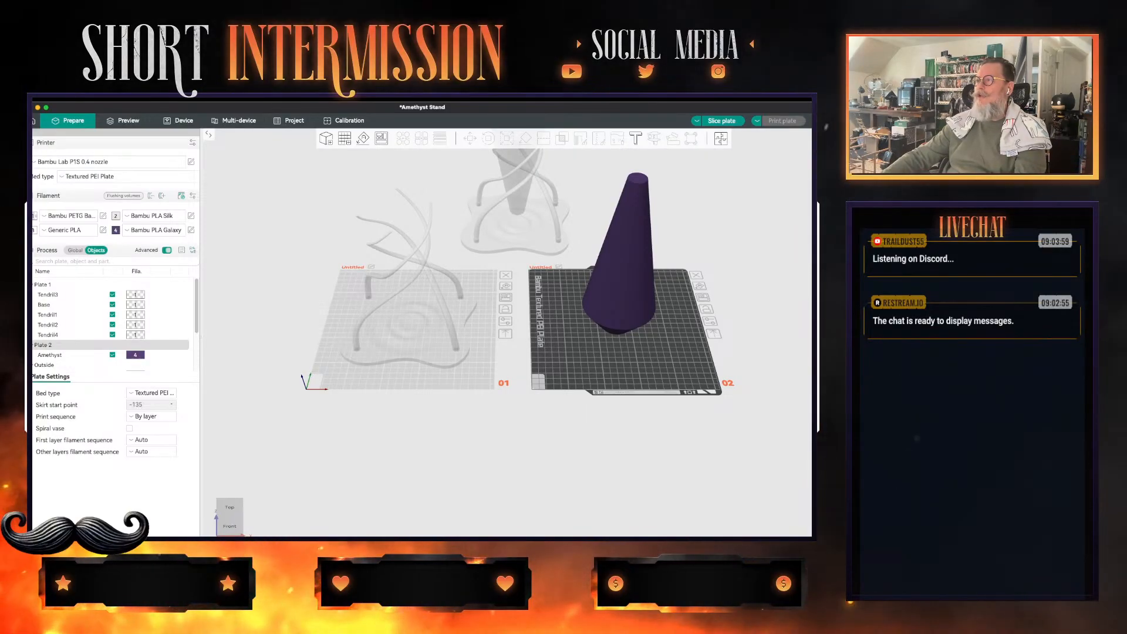
pyautogui.press('super+z')
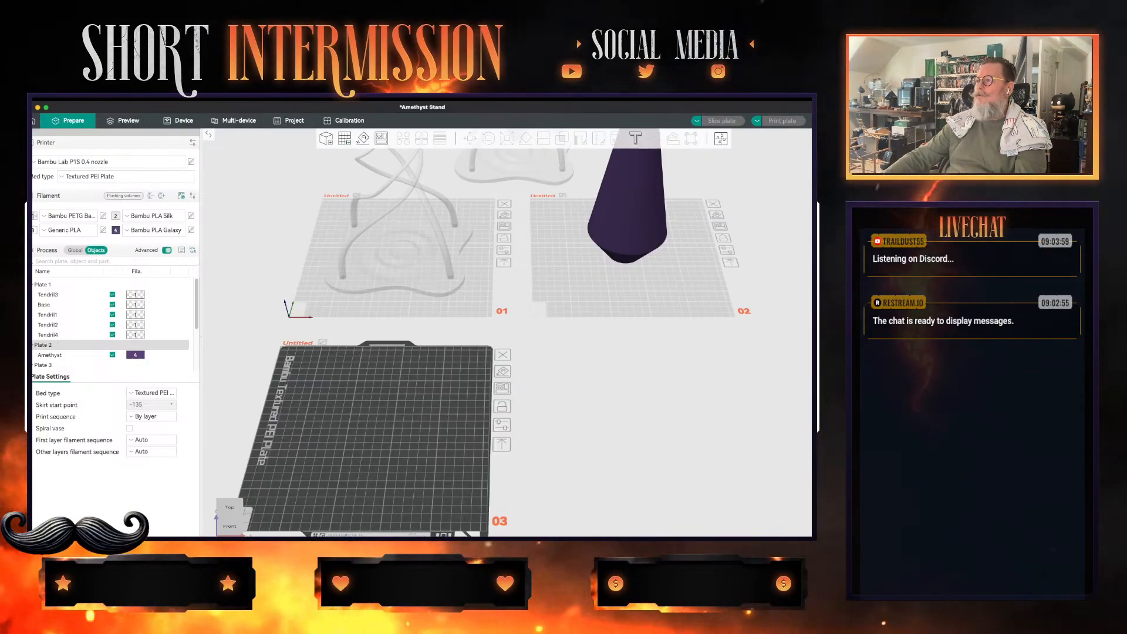
# - Assign the brown filament 3, Generic PLA, to Tendril3, Tendril1, Tendril2 and Tendril4 on plate 1
pyautogui.click(48, 294)
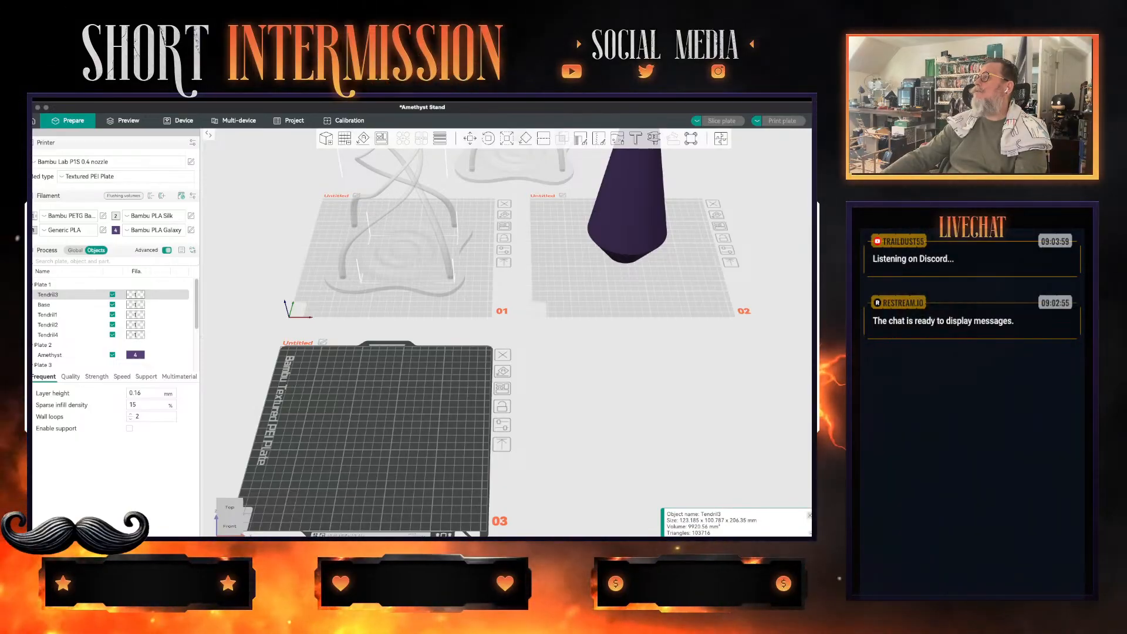
pyautogui.press('super+Tab')
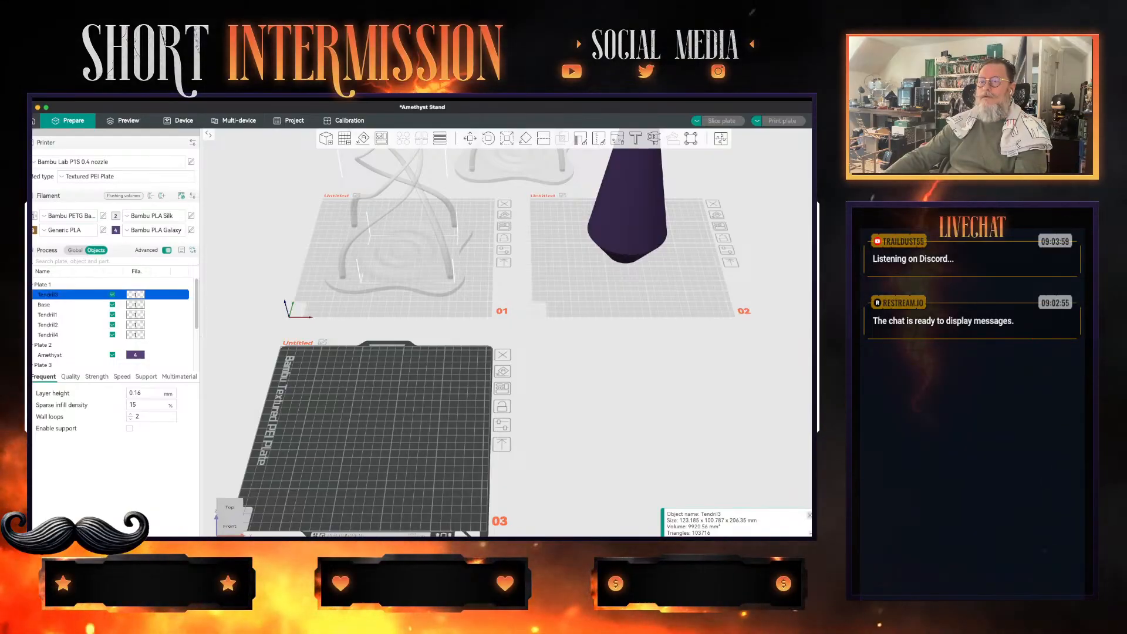
pyautogui.click(135, 294)
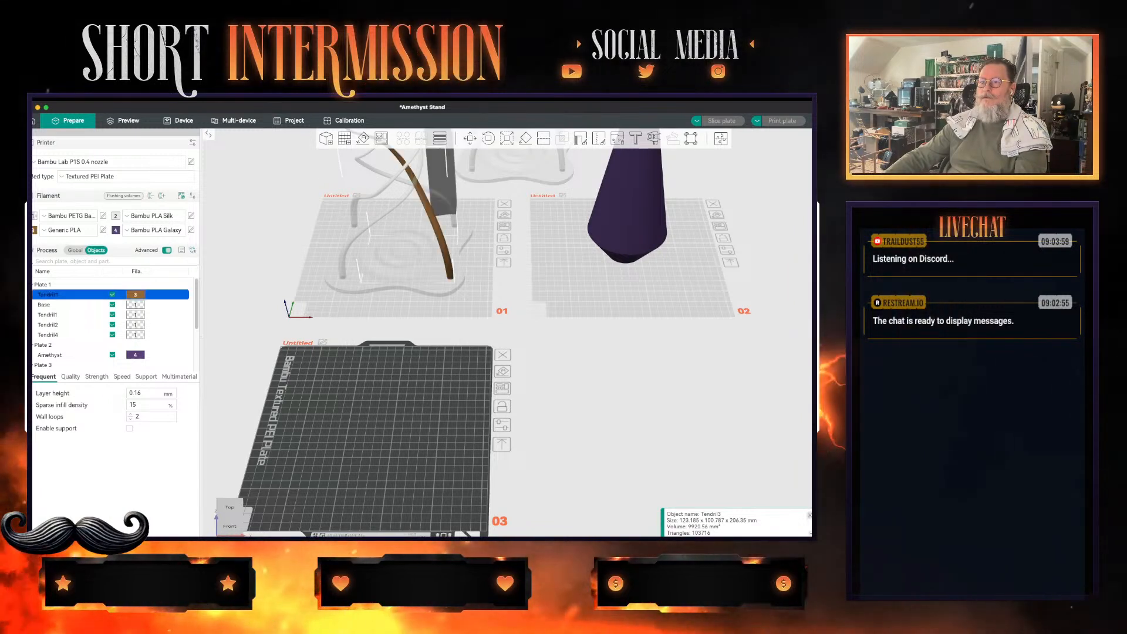
pyautogui.click(136, 314)
pyautogui.click(136, 315)
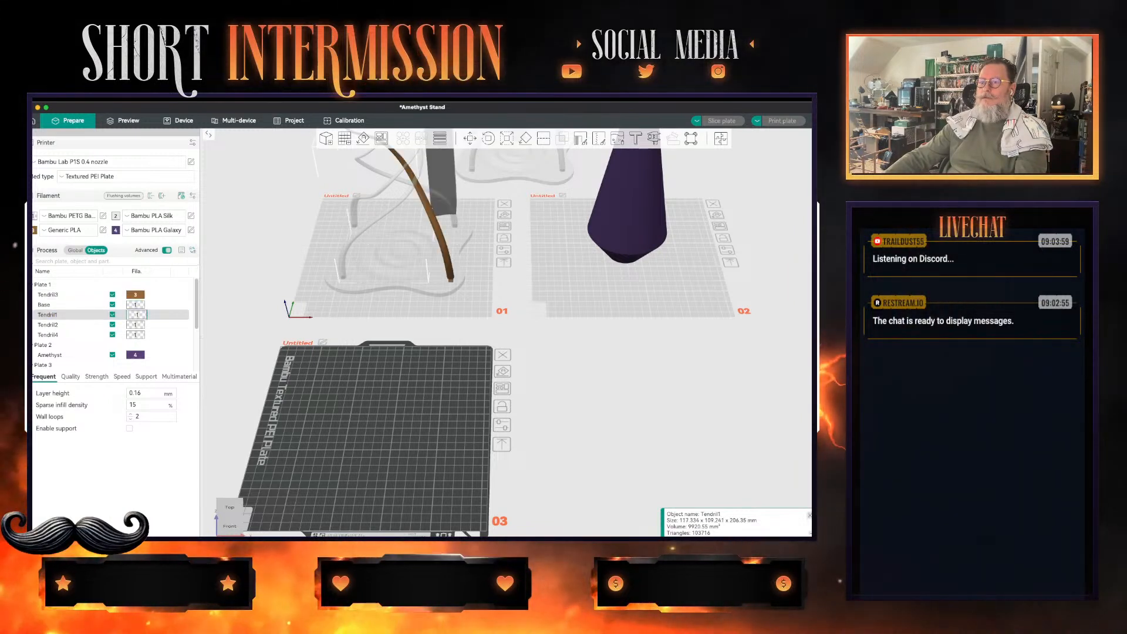
pyautogui.press('3')
pyautogui.click(135, 325)
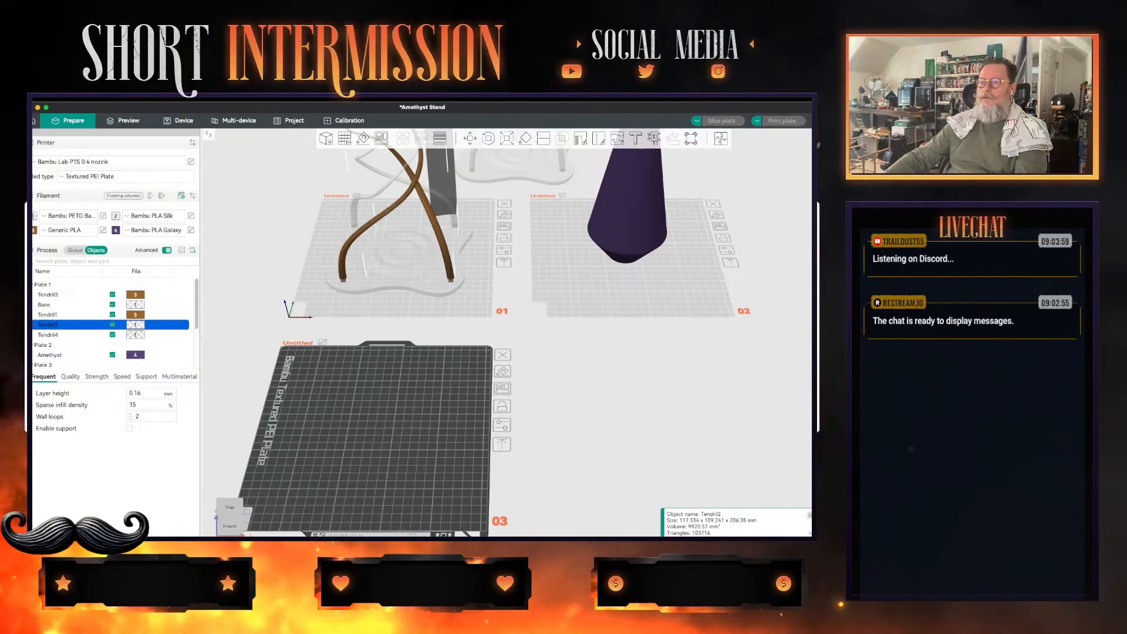
pyautogui.click(136, 325)
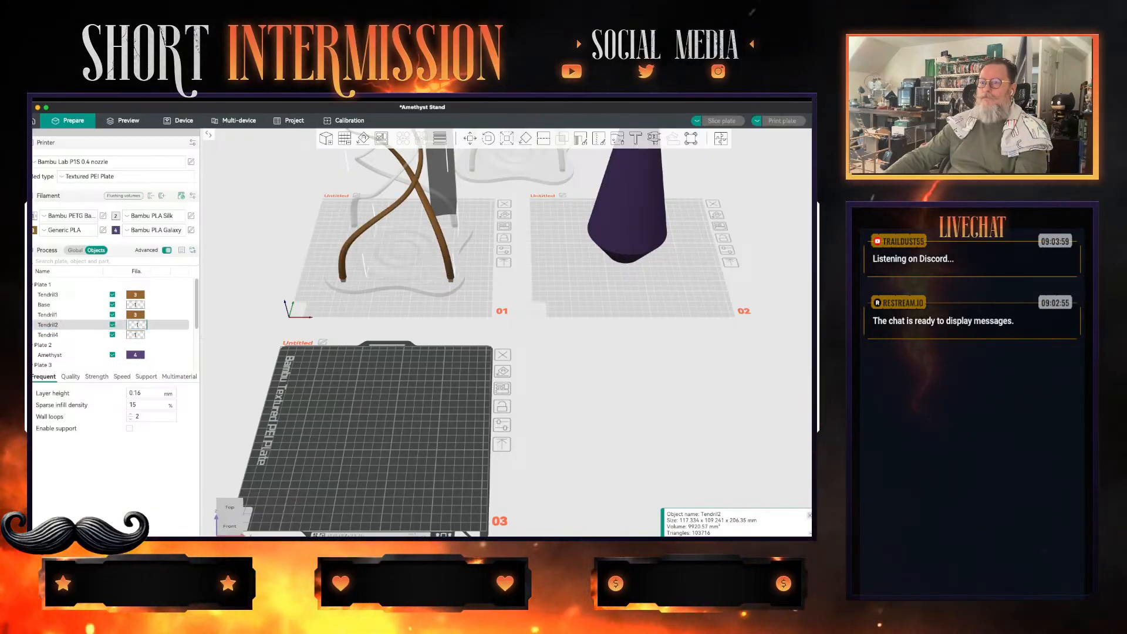
pyautogui.press('3')
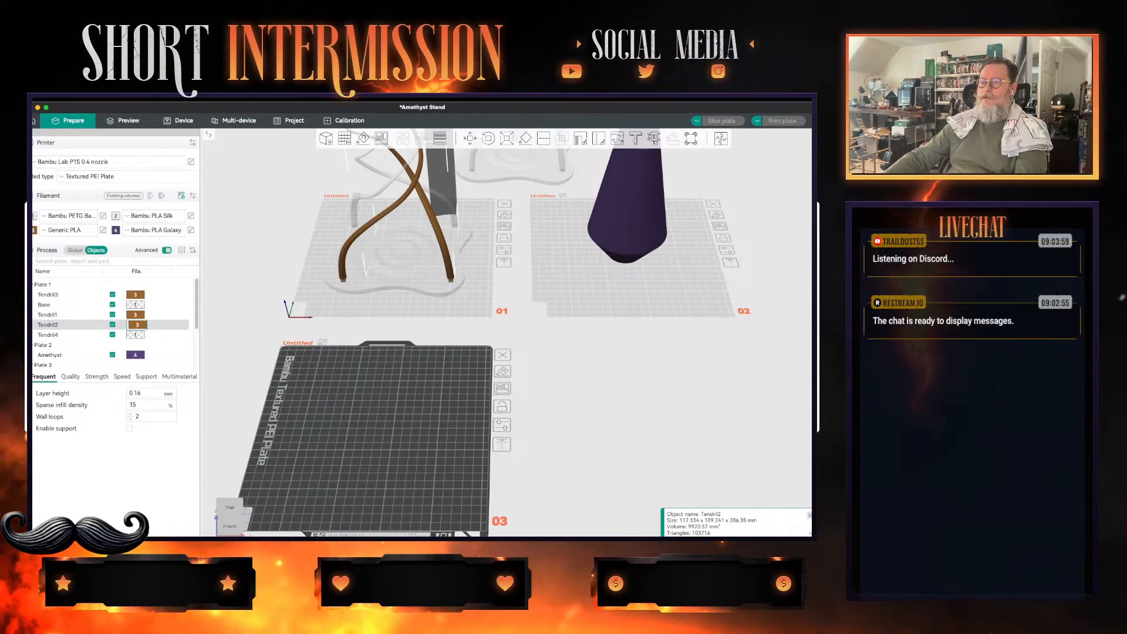
pyautogui.click(136, 334)
pyautogui.click(136, 335)
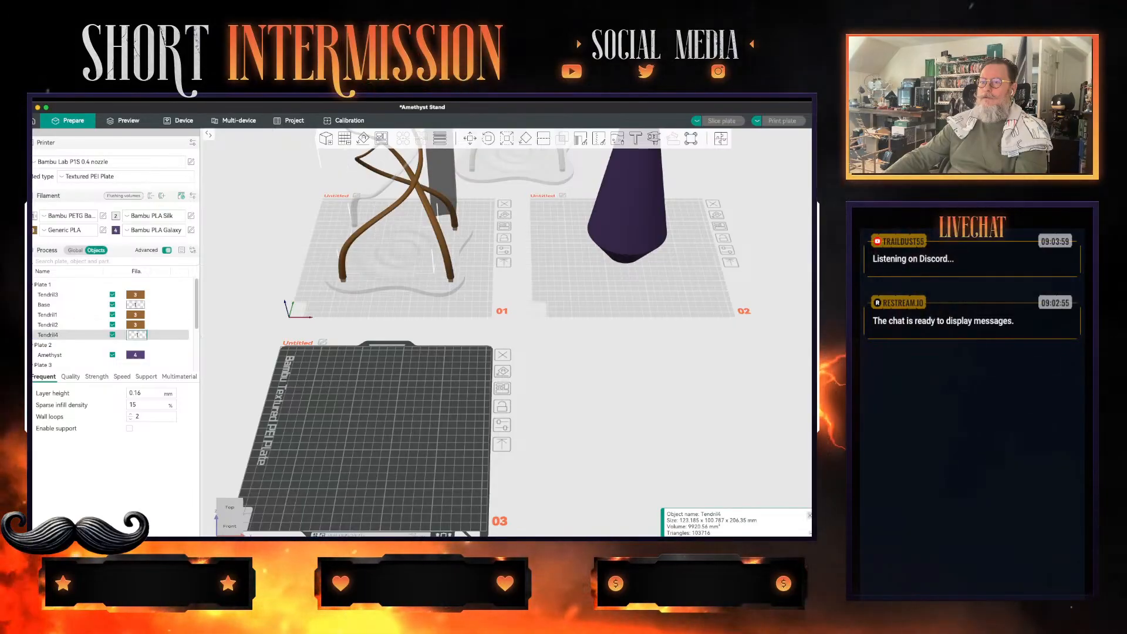
pyautogui.press('3')
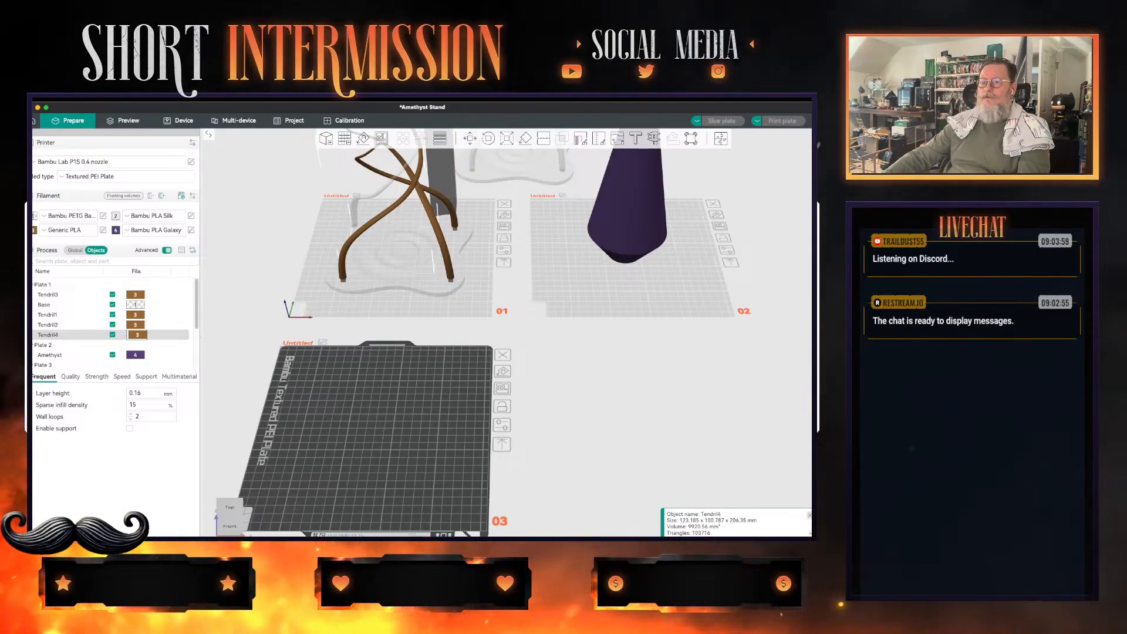
# - Move Tendril3 below the Base in the plate 1 object list so all four tendrils are grouped together
pyautogui.keyDown('super'); pyautogui.click(48, 325); pyautogui.keyUp('super')
pyautogui.keyDown('super'); pyautogui.click(48, 314); pyautogui.keyUp('super')
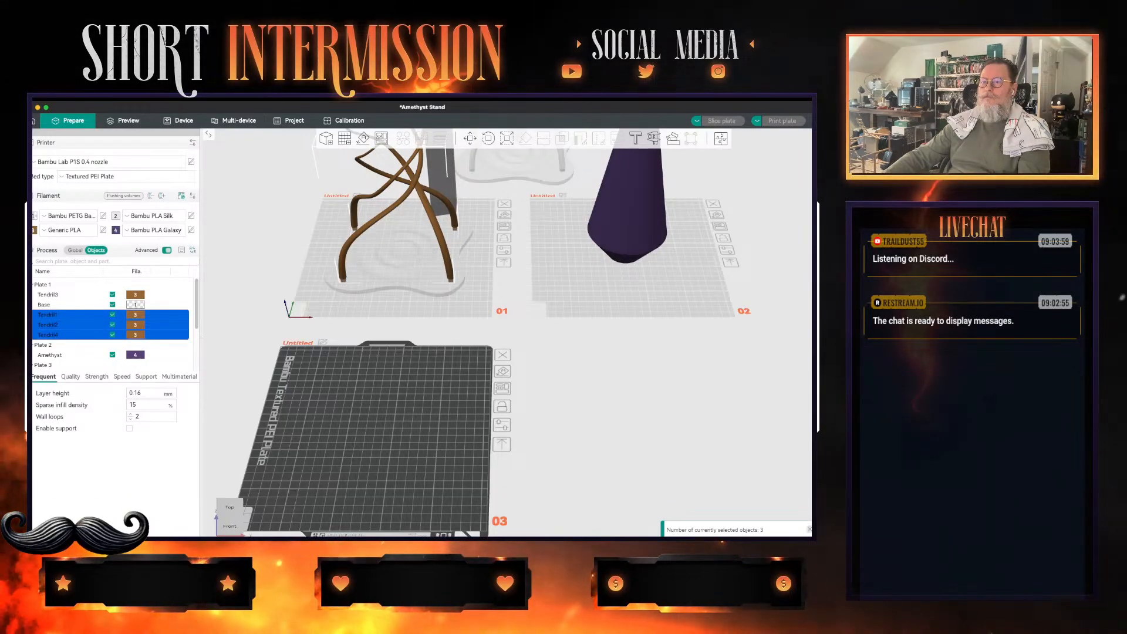
pyautogui.click(48, 294)
pyautogui.moveTo(48, 294); pyautogui.dragTo(49, 315)
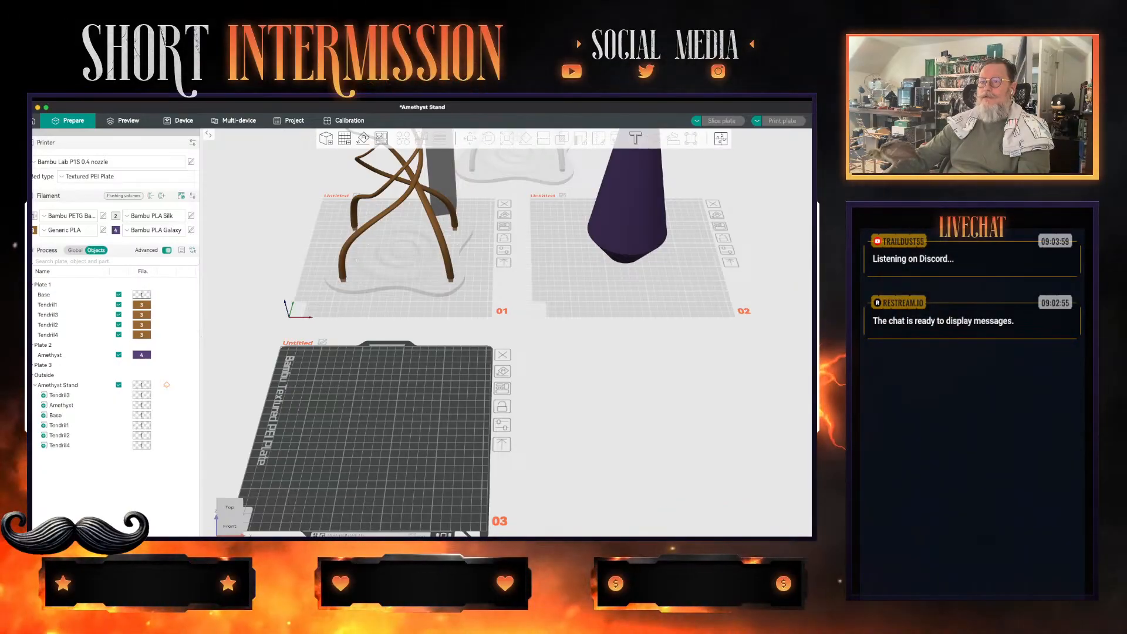
# - Select all four tendrils together and move them from plate 1 onto plate 3, leaving the Base behind
pyautogui.click(48, 304)
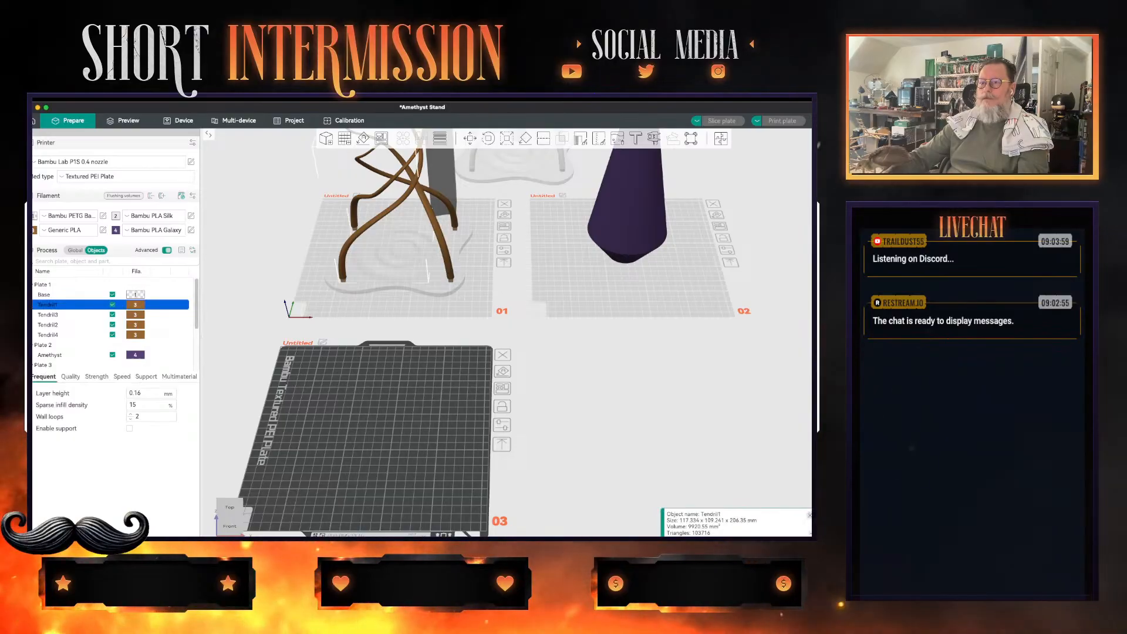
pyautogui.keyDown('shift'); pyautogui.click(48, 335); pyautogui.keyUp('shift')
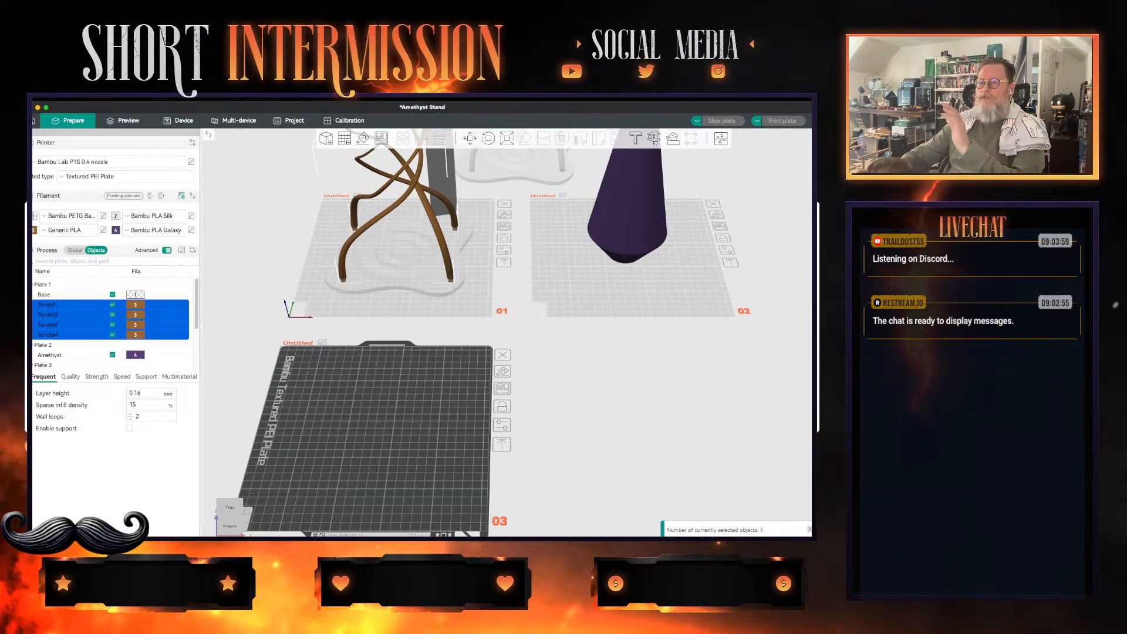
pyautogui.scroll(-1, 110, 320)
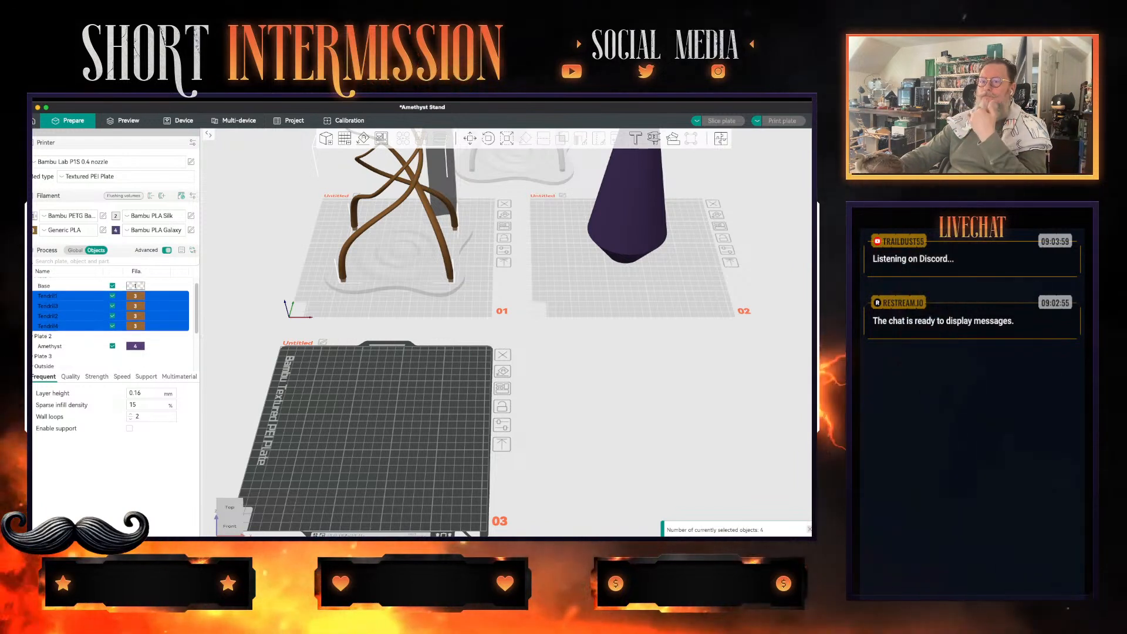
pyautogui.keyDown('shift'); pyautogui.click(48, 305); pyautogui.keyUp('shift')
pyautogui.moveTo(48, 306)
pyautogui.mouseDown()
pyautogui.moveTo(48, 356)
pyautogui.moveTo(48, 296)
pyautogui.moveTo(48, 326)
pyautogui.mouseUp()
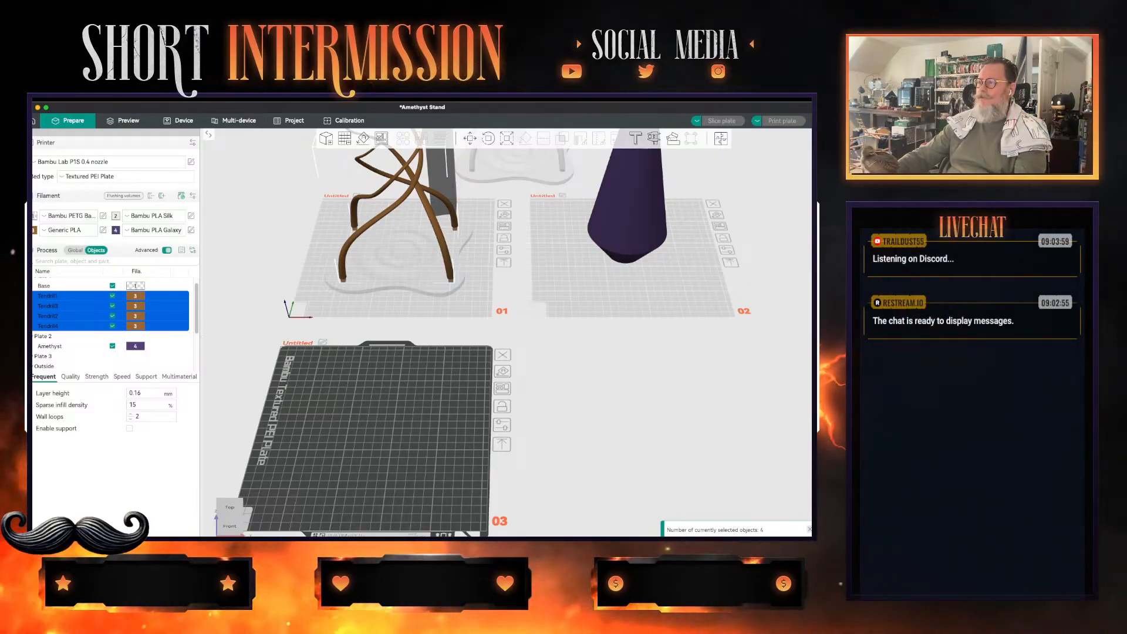
pyautogui.moveTo(438, 246); pyautogui.dragTo(415, 440)
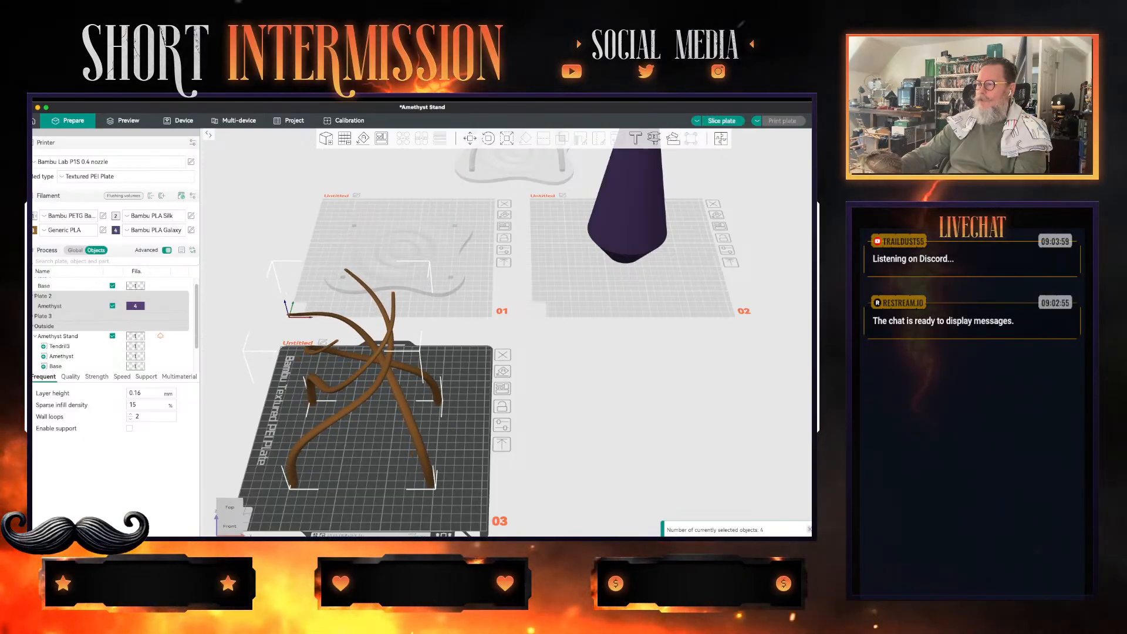
pyautogui.click(413, 453)
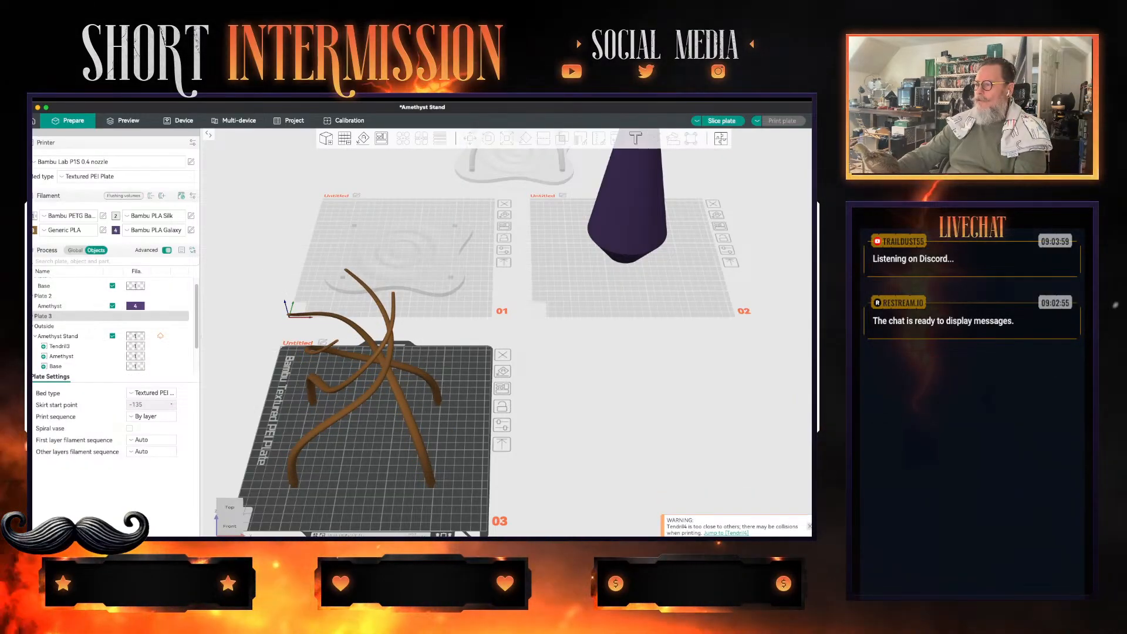
# - Try auto-arranging the tendrils on plate 3 and all objects across the plates, and undo both arrangements
pyautogui.hotkey('shift', 'a')
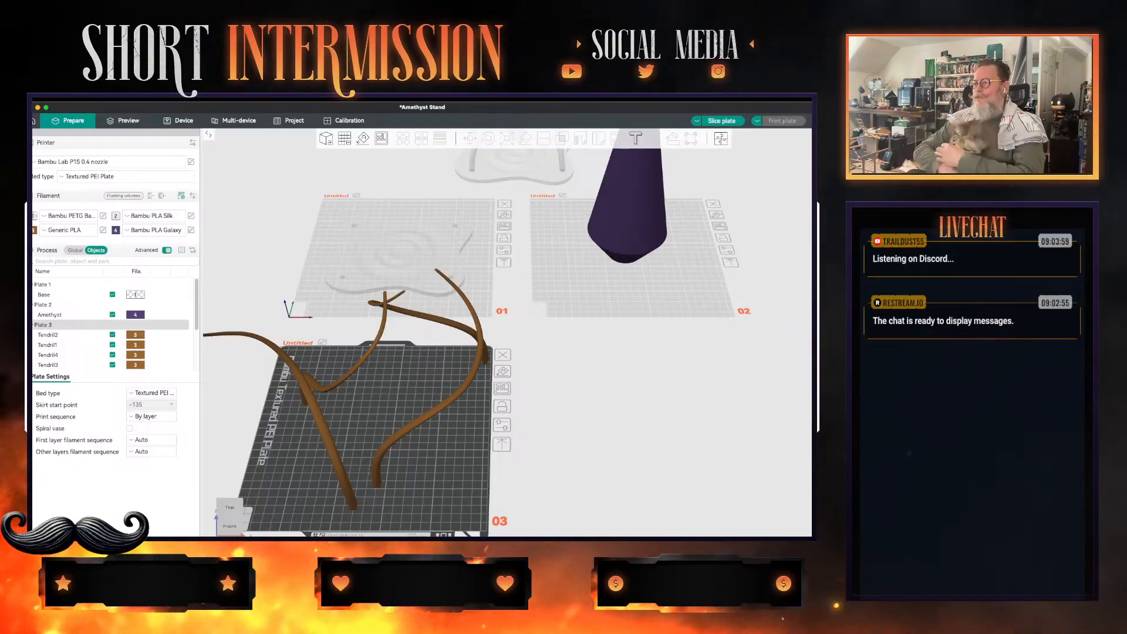
pyautogui.moveTo(506, 332); pyautogui.dragTo(629, 303, button='middle')
pyautogui.moveTo(692, 352); pyautogui.dragTo(633, 346)
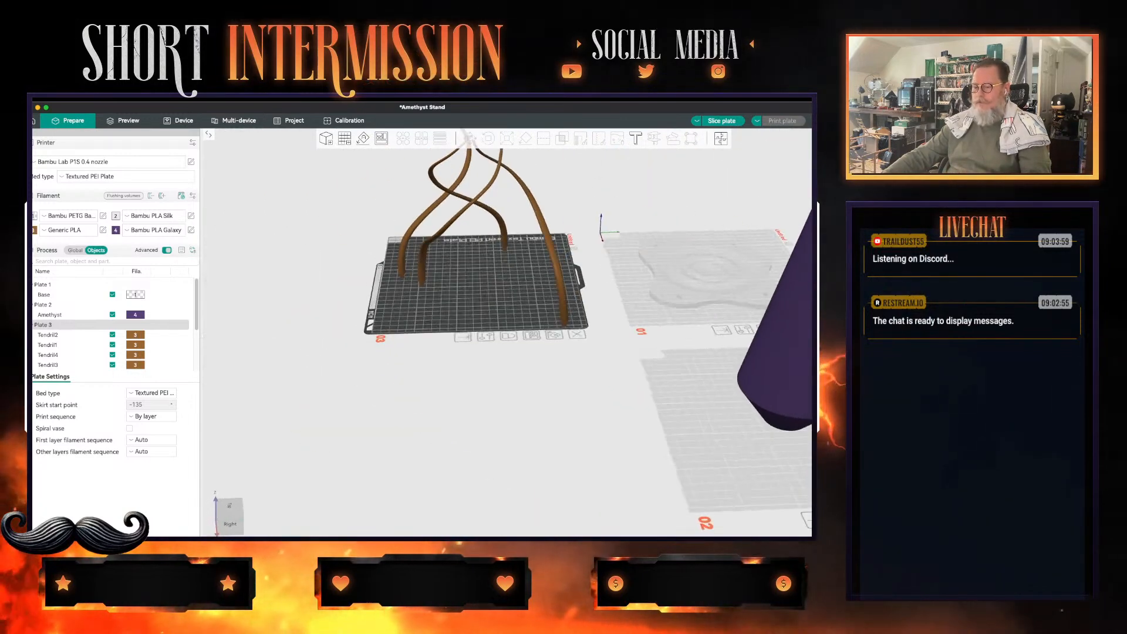
pyautogui.press('a')
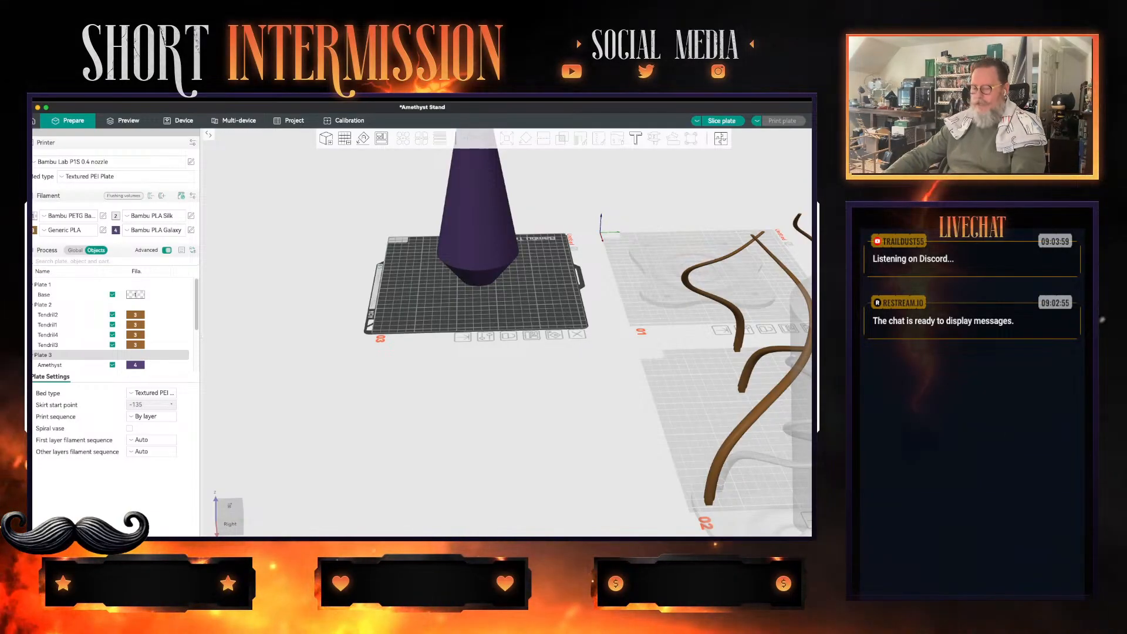
pyautogui.press('super+z')
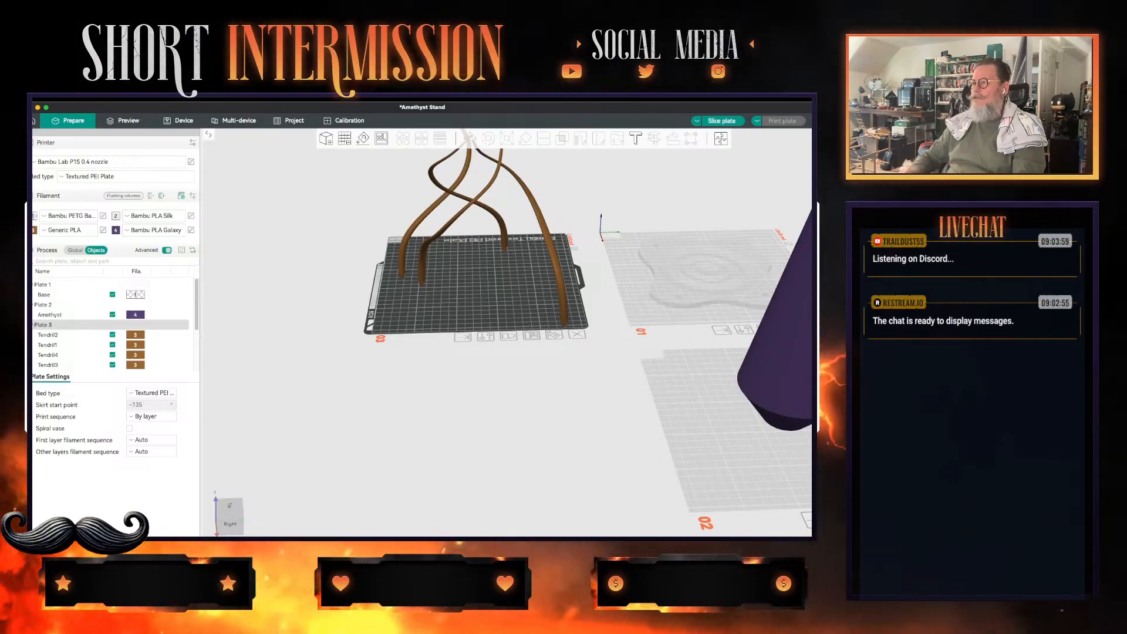
pyautogui.press('super+z')
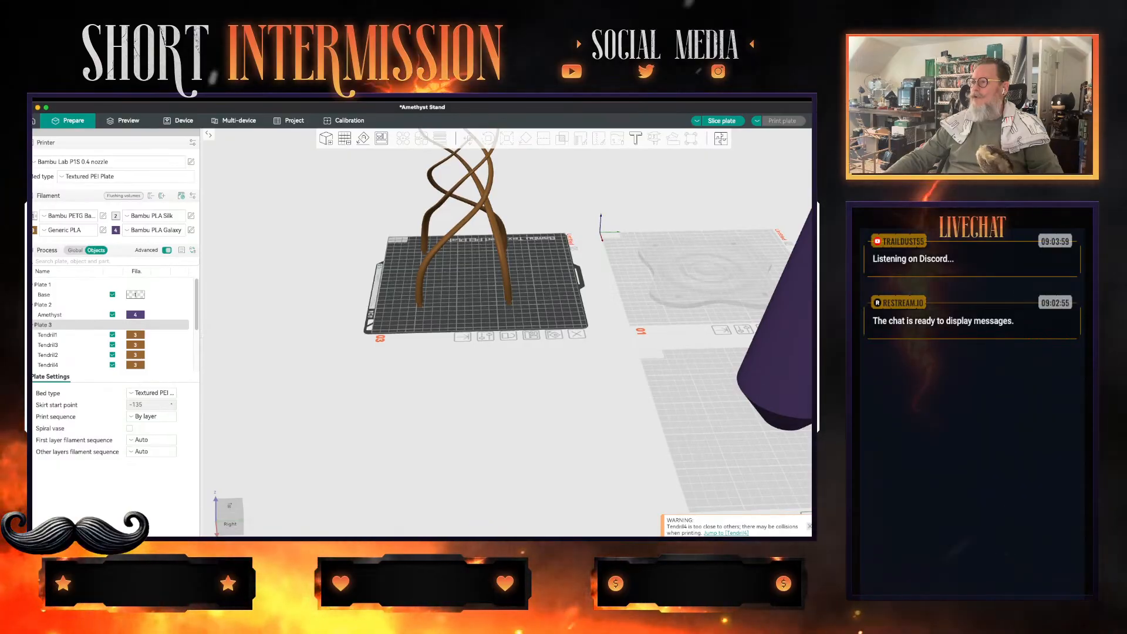
# - Auto-arrange only plate 3 to spread out its four tendrils, and check their spacing from several angles
pyautogui.hotkey('shift', 'a')
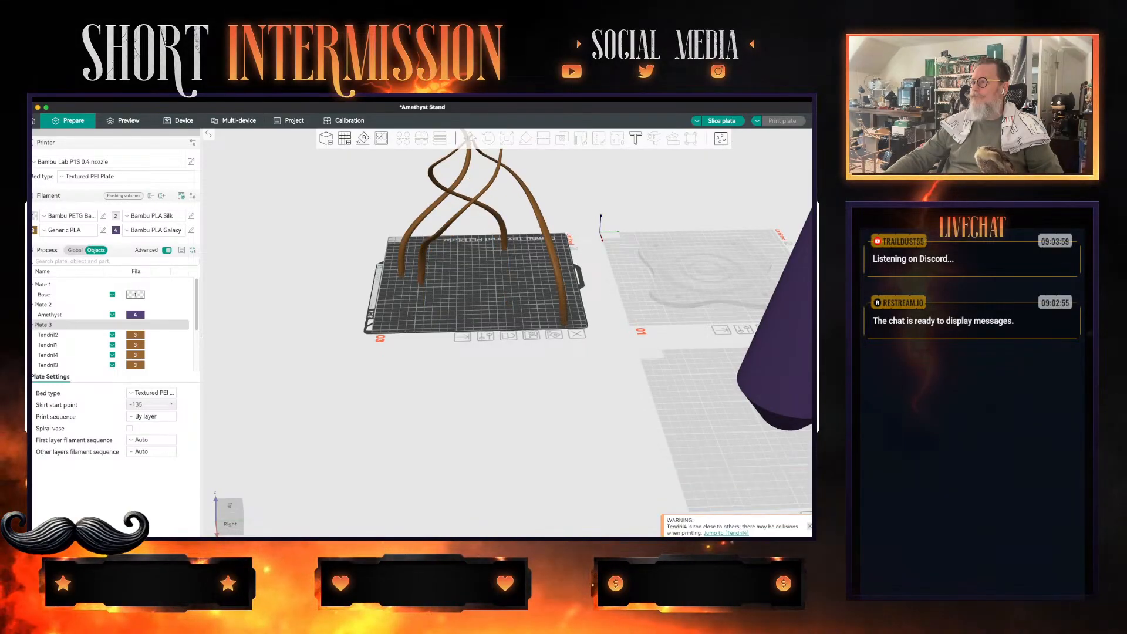
pyautogui.moveTo(504, 282); pyautogui.dragTo(516, 294, button='middle')
pyautogui.moveTo(516, 294); pyautogui.dragTo(573, 329)
pyautogui.moveTo(674, 440); pyautogui.dragTo(673, 377)
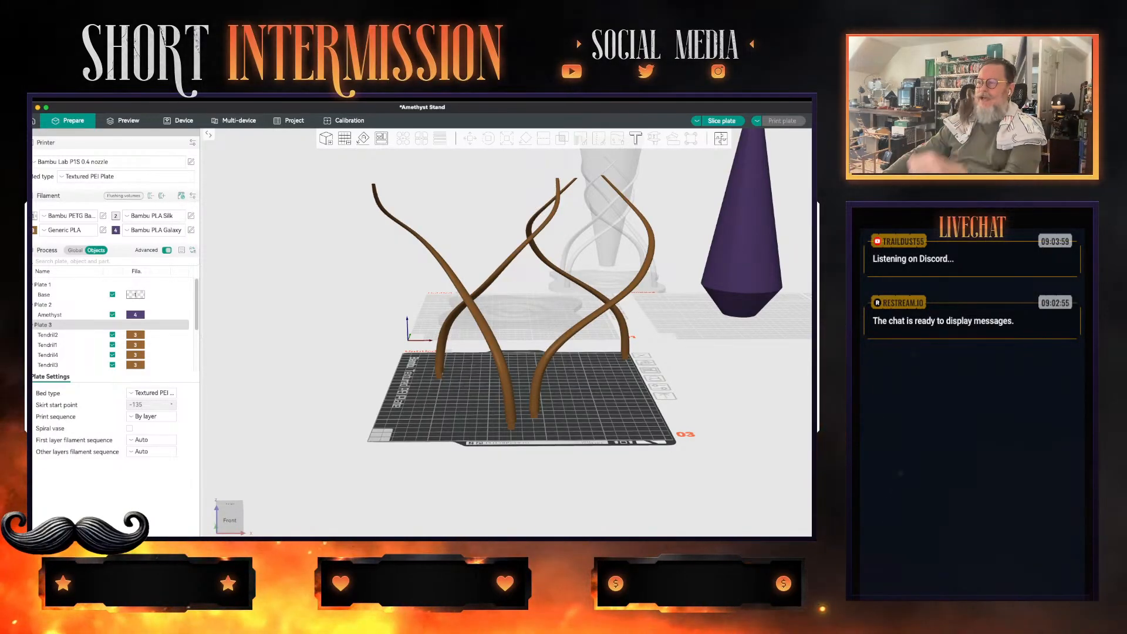
pyautogui.moveTo(507, 311)
pyautogui.mouseDown(button='middle')
pyautogui.moveTo(516, 316)
pyautogui.moveTo(493, 306)
pyautogui.mouseUp(button='middle')
pyautogui.moveTo(493, 307); pyautogui.dragTo(492, 346)
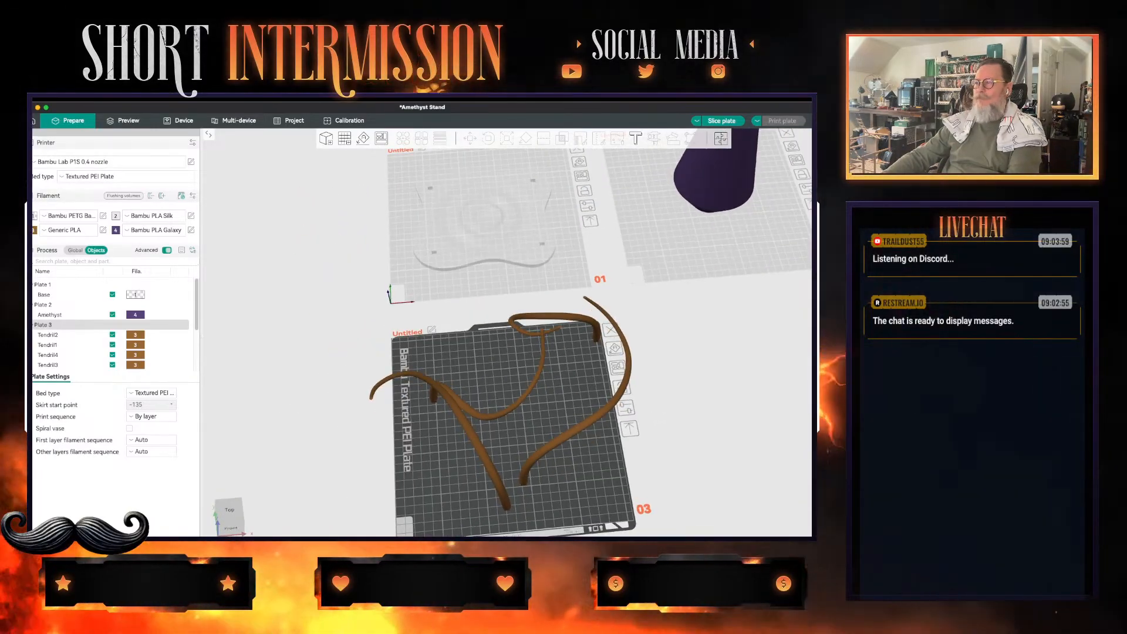
# - Assign filament 2, the blue Bambu PLA Silk, to the Base object on plate 1 and save the project
pyautogui.click(136, 295)
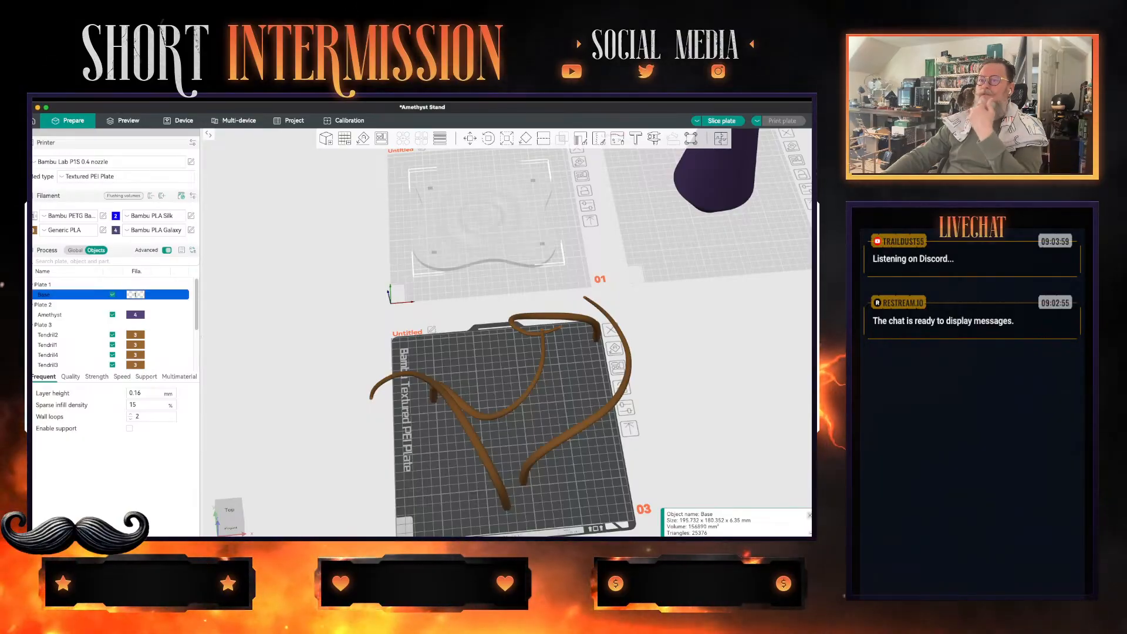
pyautogui.click(135, 294)
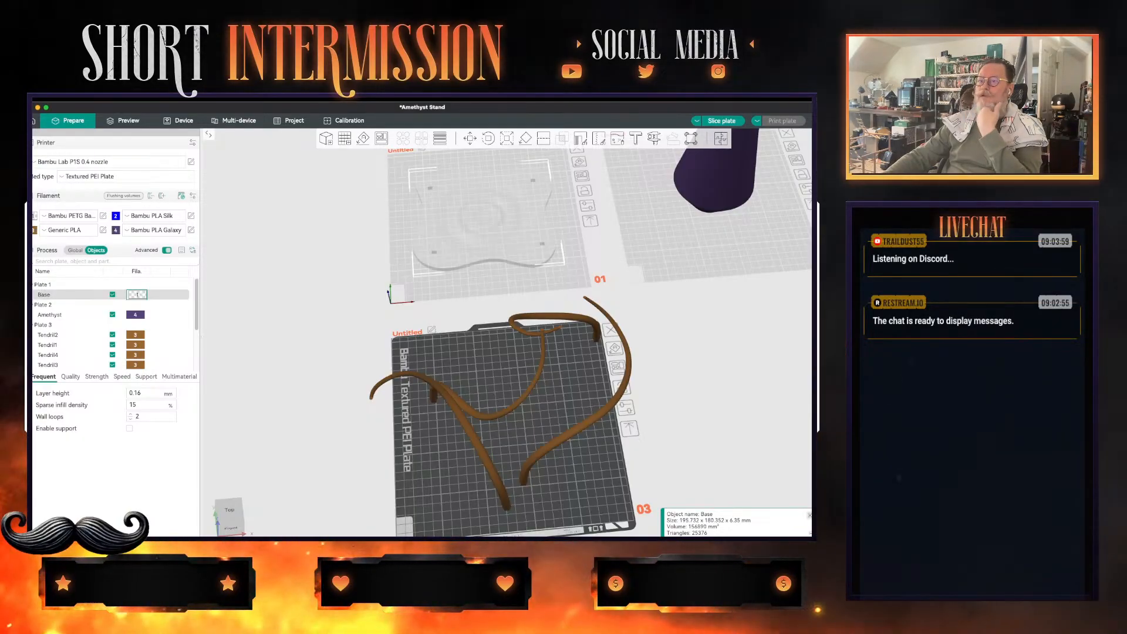
pyautogui.click(43, 325)
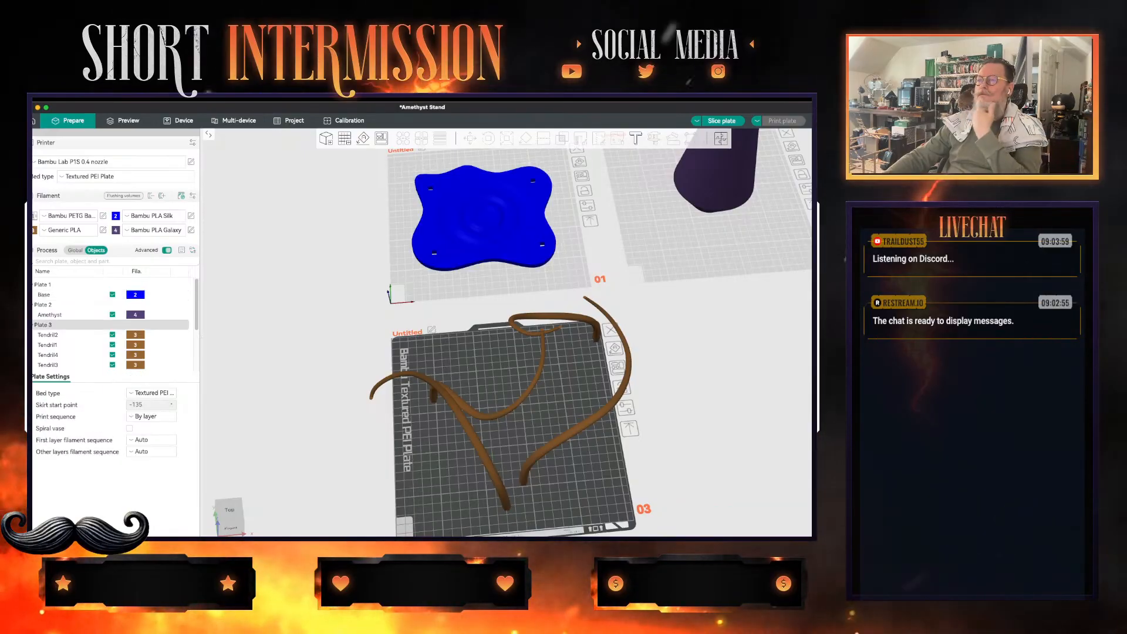
pyautogui.moveTo(704, 411); pyautogui.dragTo(698, 389)
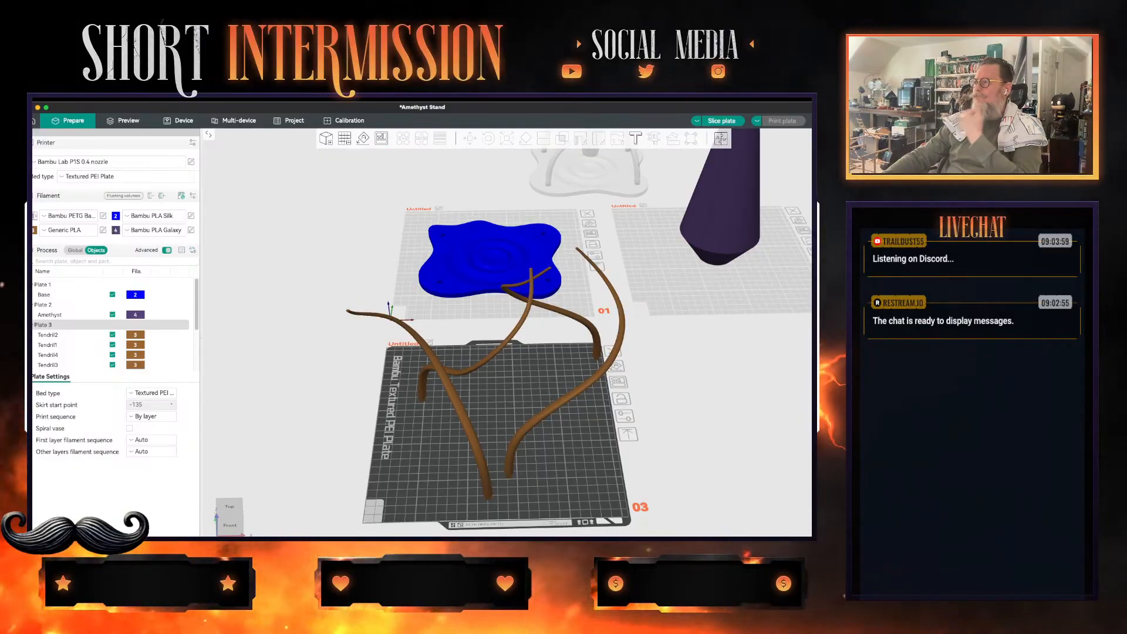
pyautogui.moveTo(698, 389); pyautogui.dragTo(698, 384)
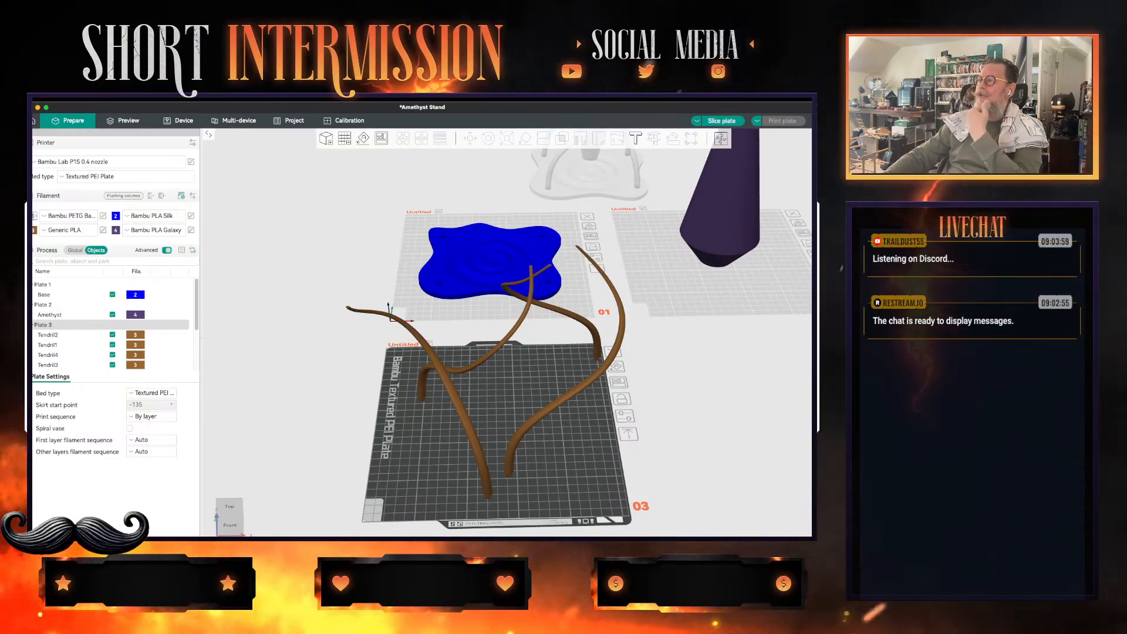
pyautogui.press('super+s')
# - Name plate 1 "Pool base", plate 2 "Amethyst mockup" and plate 3 "Tendrils"
pyautogui.moveTo(506, 333); pyautogui.dragTo(409, 484, button='middle')
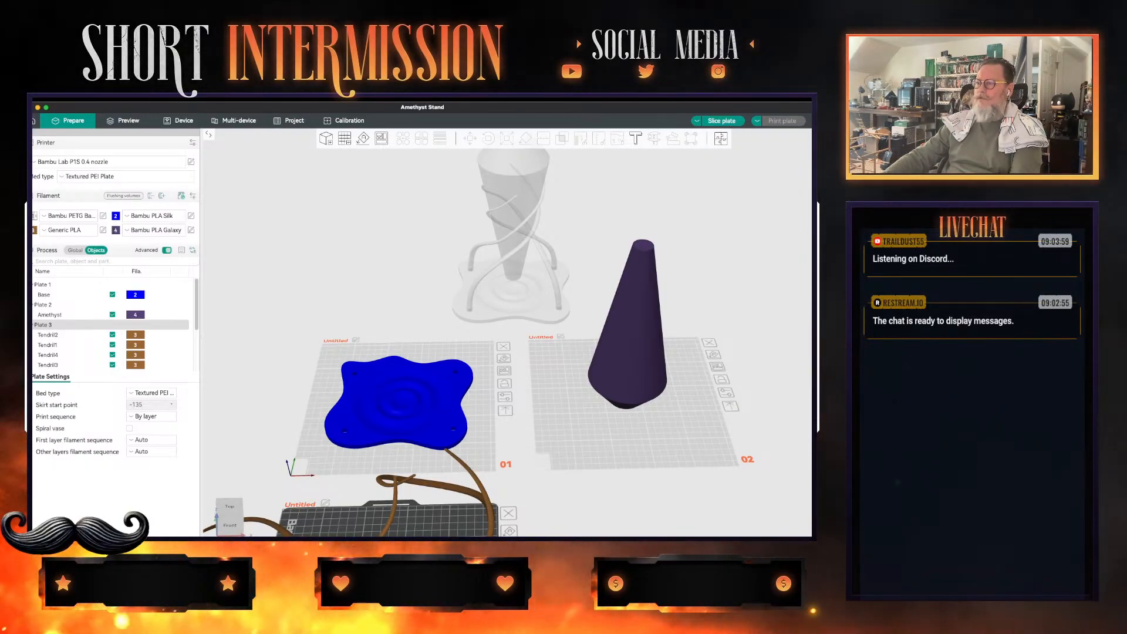
pyautogui.moveTo(355, 340); pyautogui.dragTo(359, 342)
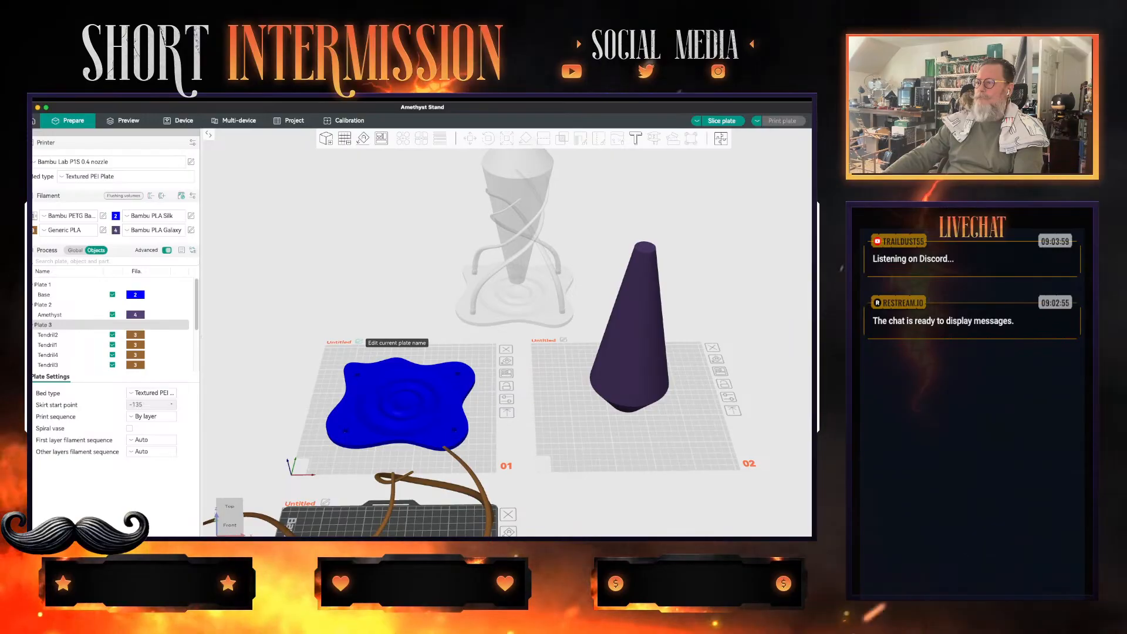
pyautogui.click(361, 351)
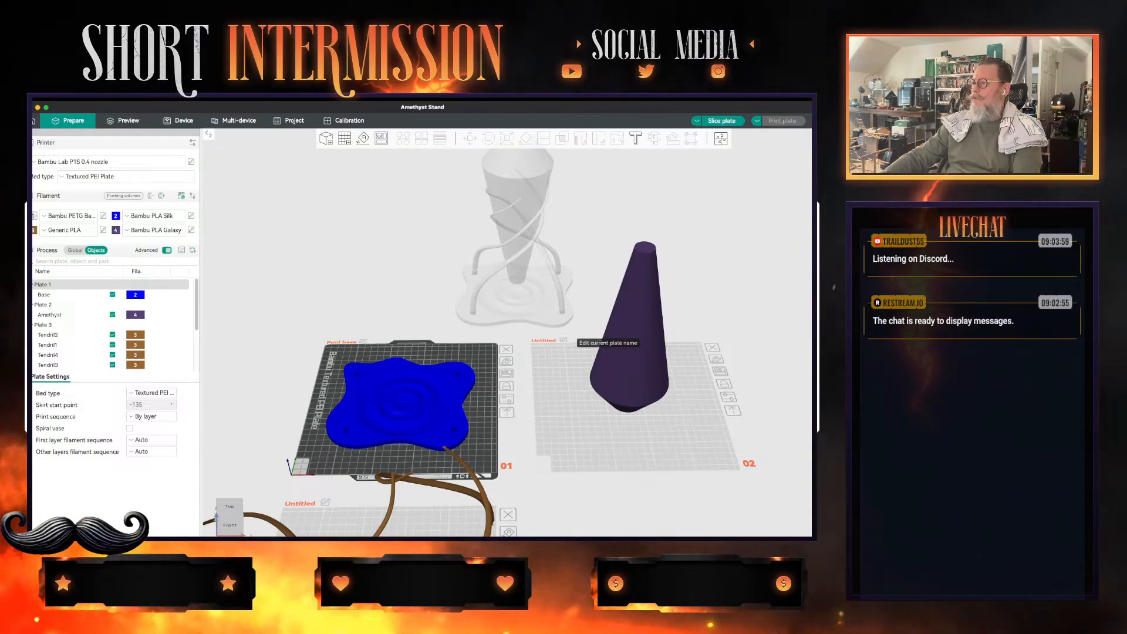
pyautogui.click(563, 339)
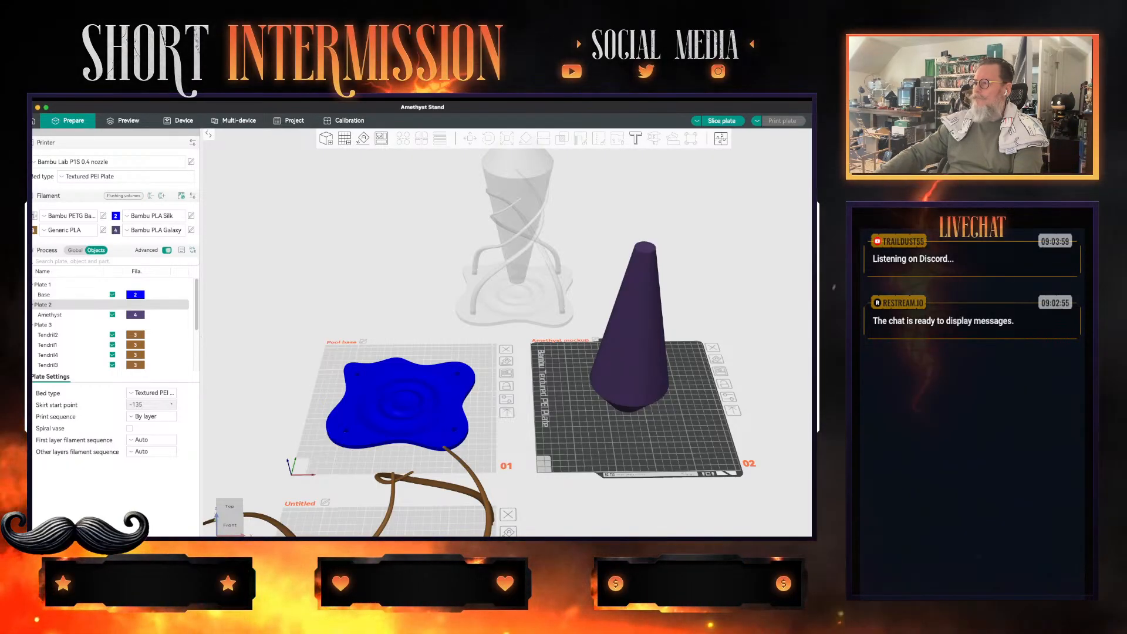
pyautogui.press('Return')
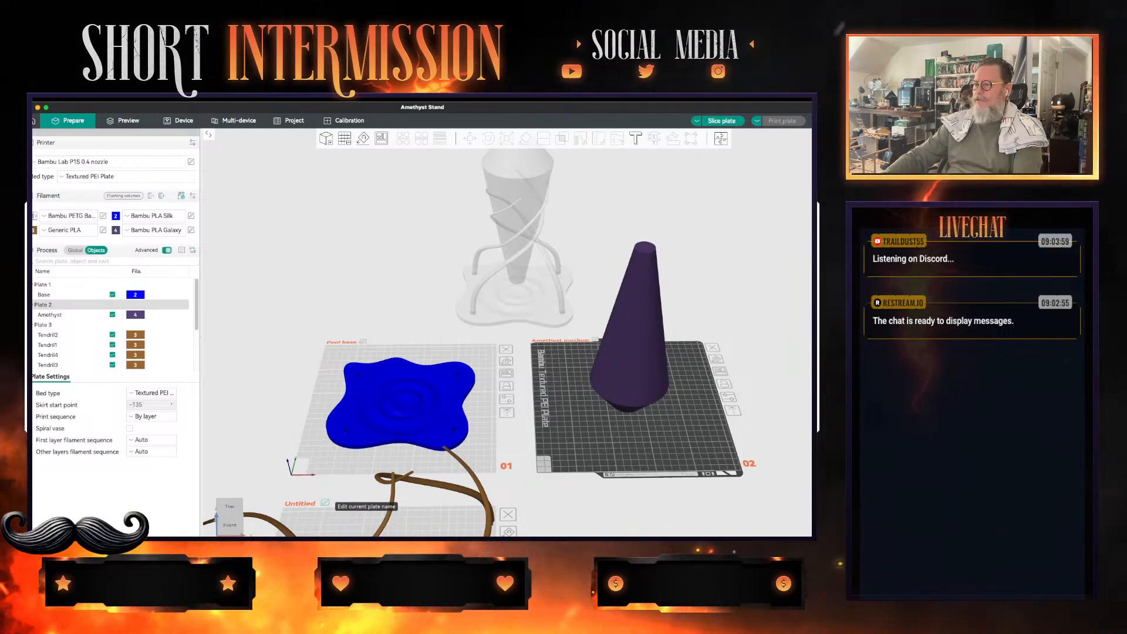
pyautogui.click(324, 502)
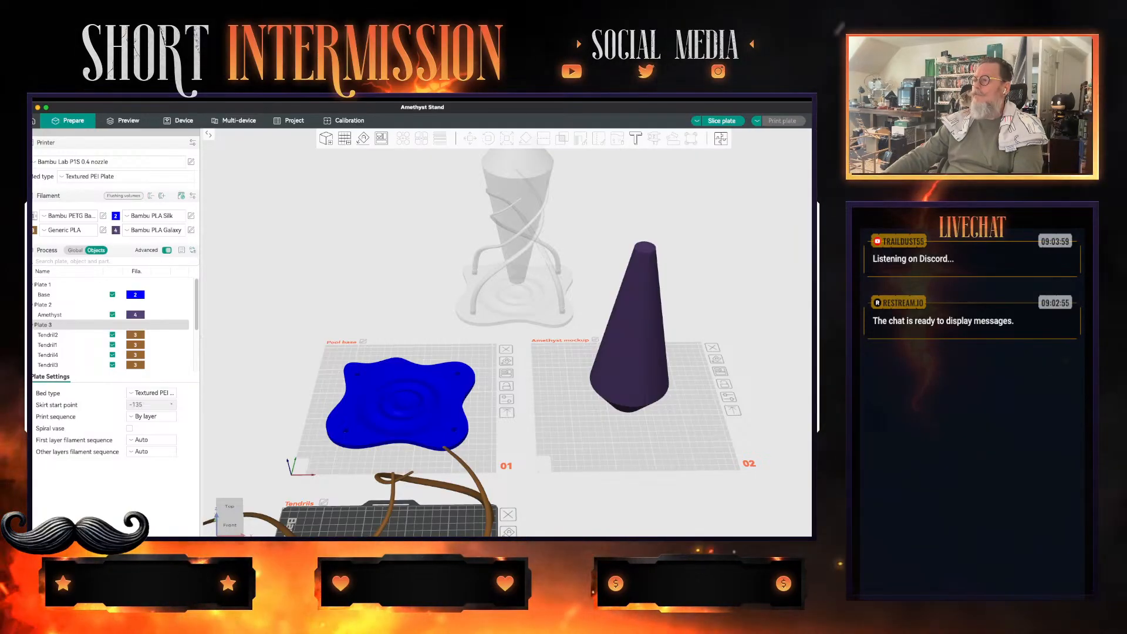
# - Enable supports in the global process settings and set the support type to Tree(auto)
pyautogui.scroll(-5, 505, 340)
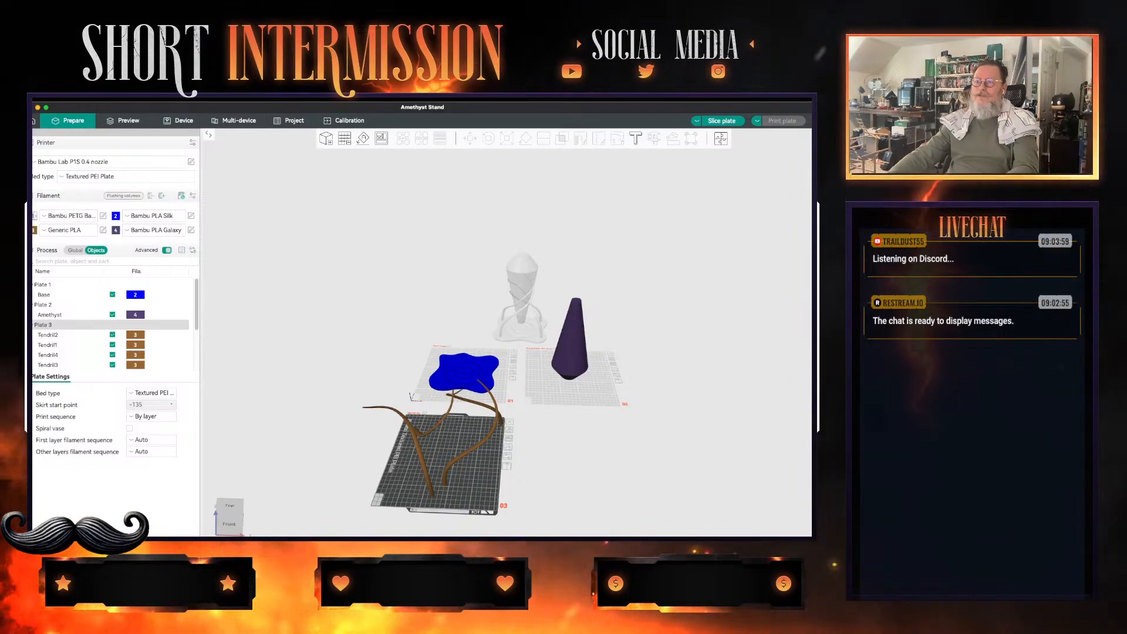
pyautogui.click(76, 250)
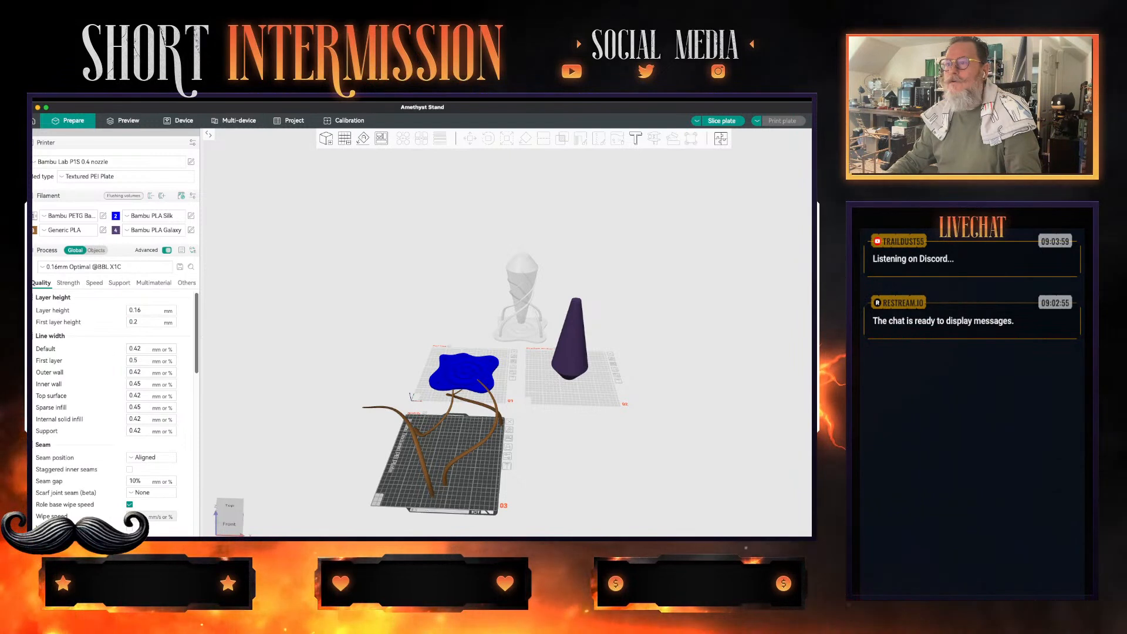
pyautogui.click(119, 283)
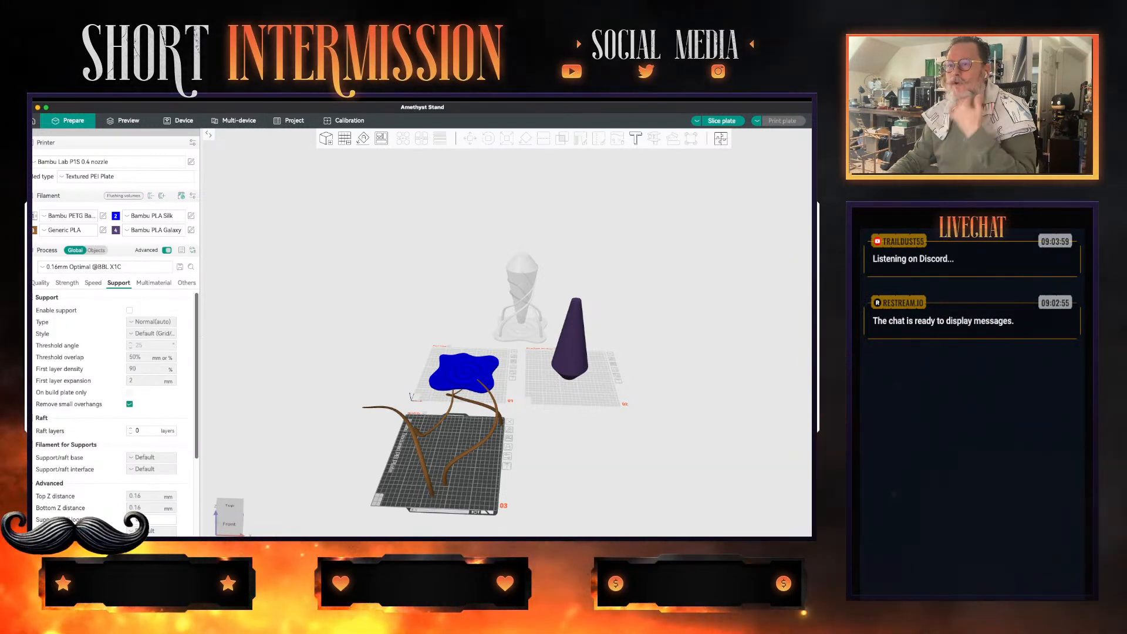
pyautogui.click(129, 310)
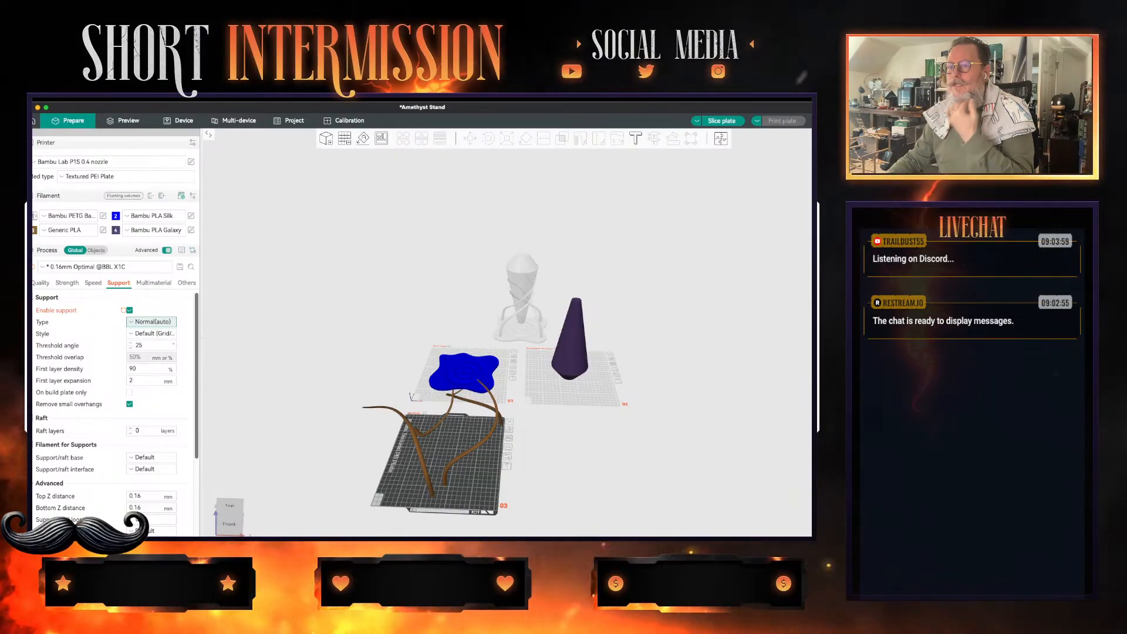
pyautogui.click(150, 346)
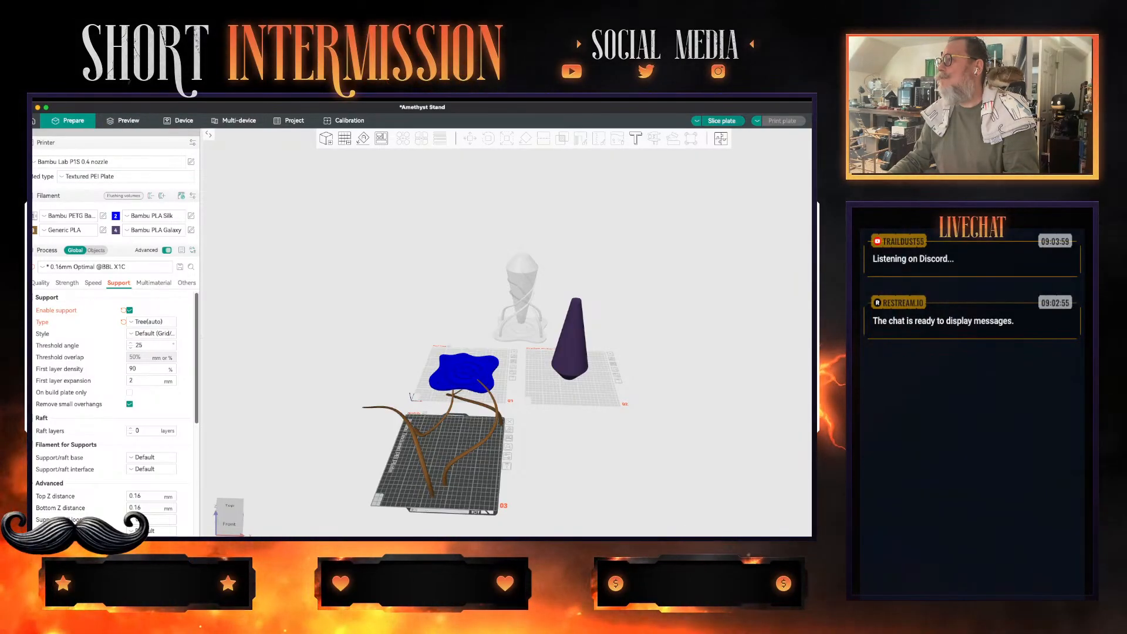
# - Slice the Tendrils plate and examine the generated supports around the tendrils from several angles
pyautogui.press('super+r')
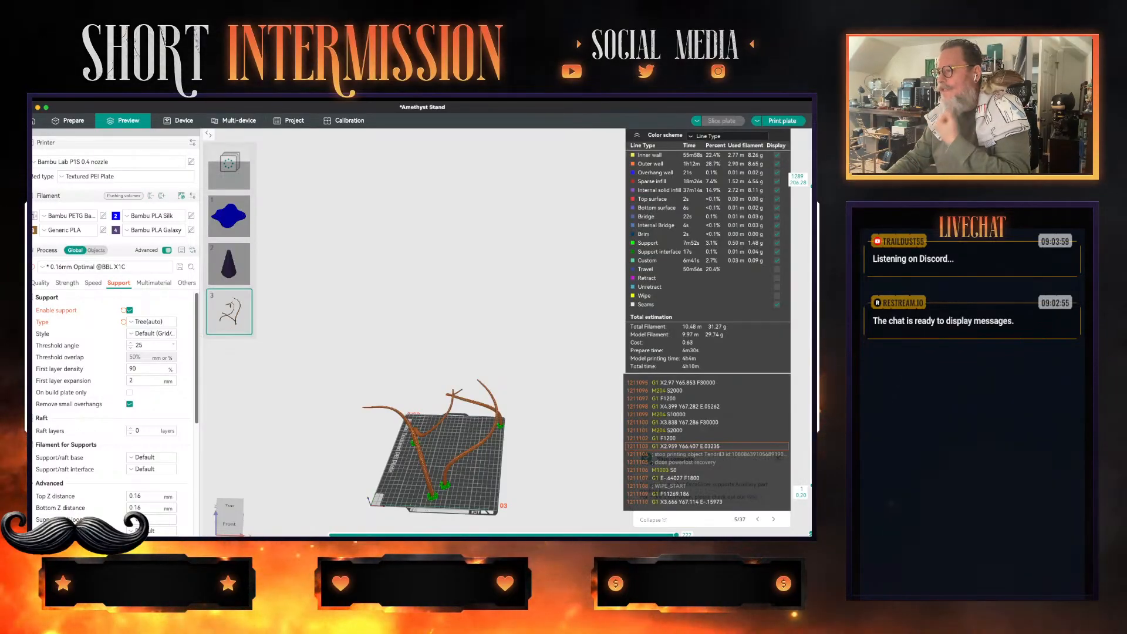
pyautogui.moveTo(435, 446); pyautogui.dragTo(439, 400)
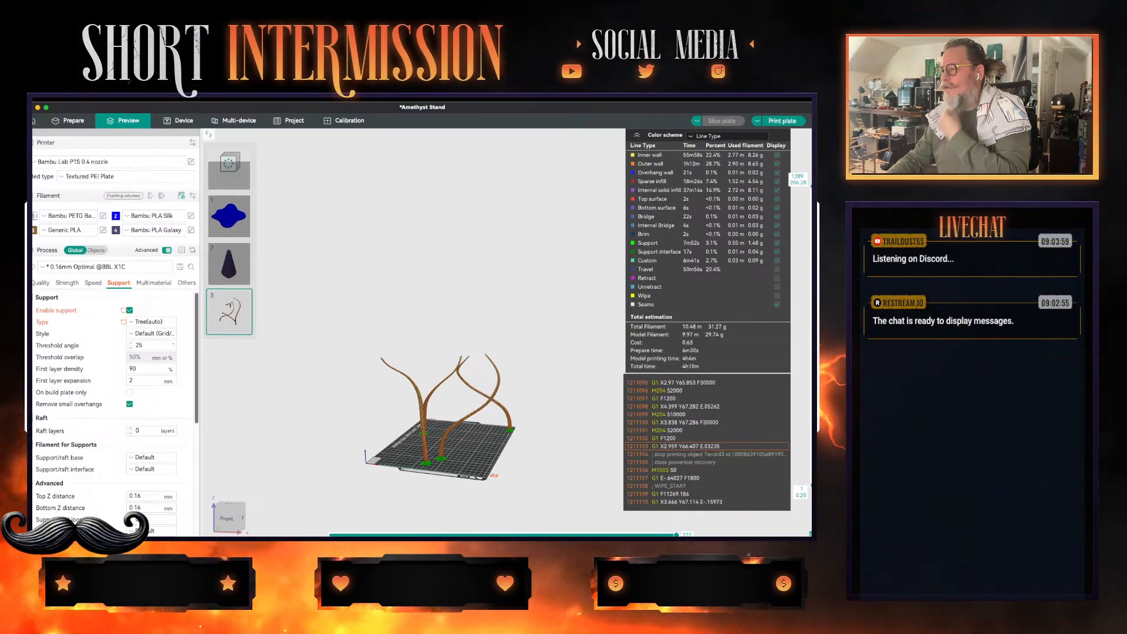
pyautogui.moveTo(439, 410); pyautogui.dragTo(434, 413, button='middle')
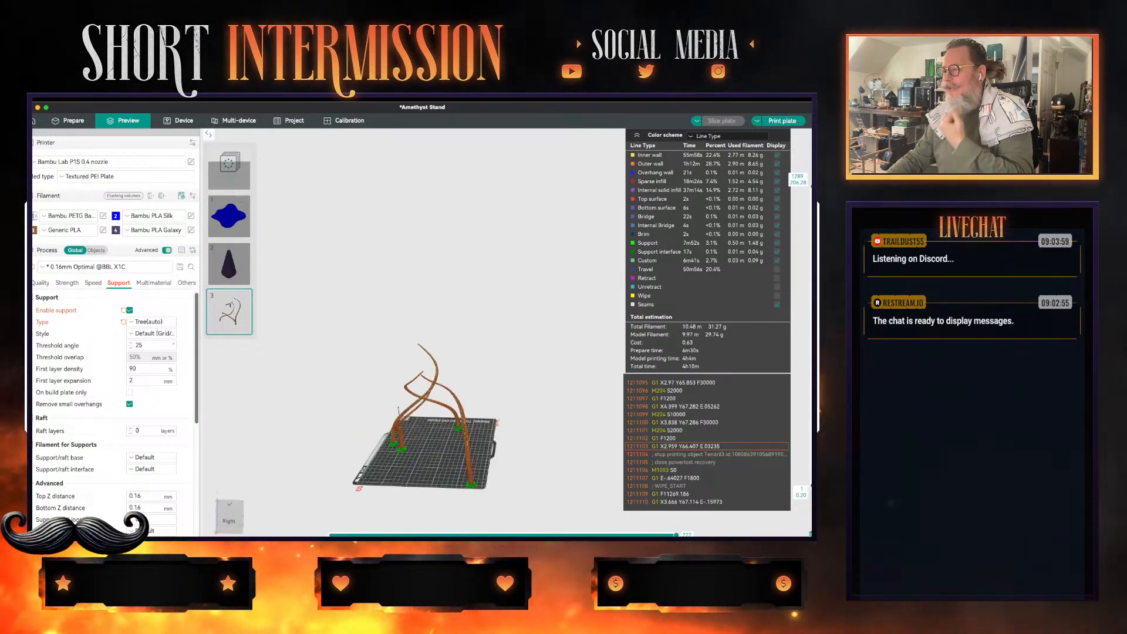